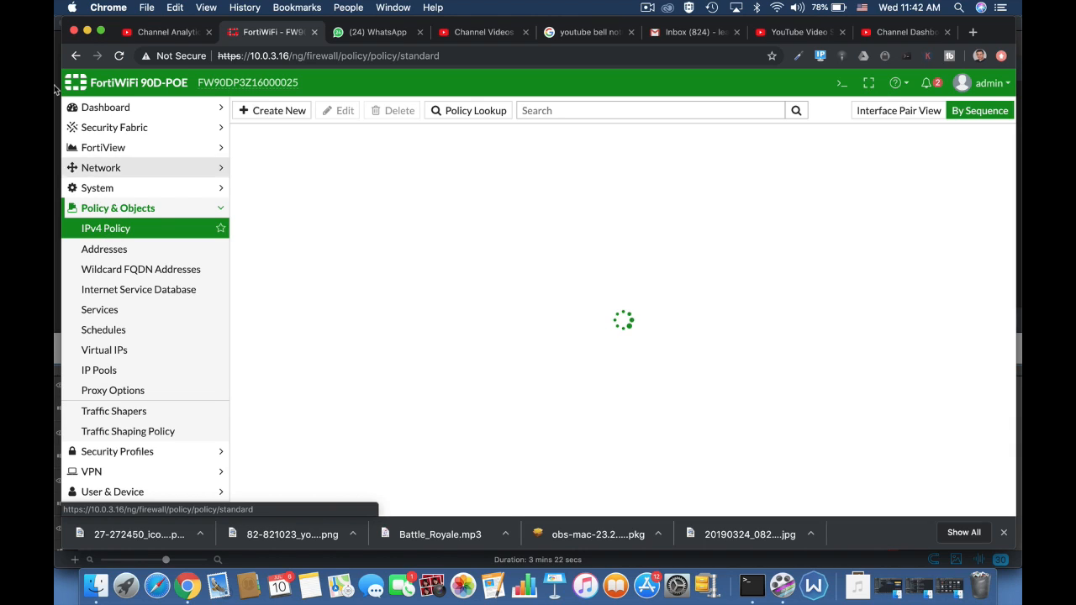
Create a new IPv4 policy and name it full access.
left_click(267, 110)
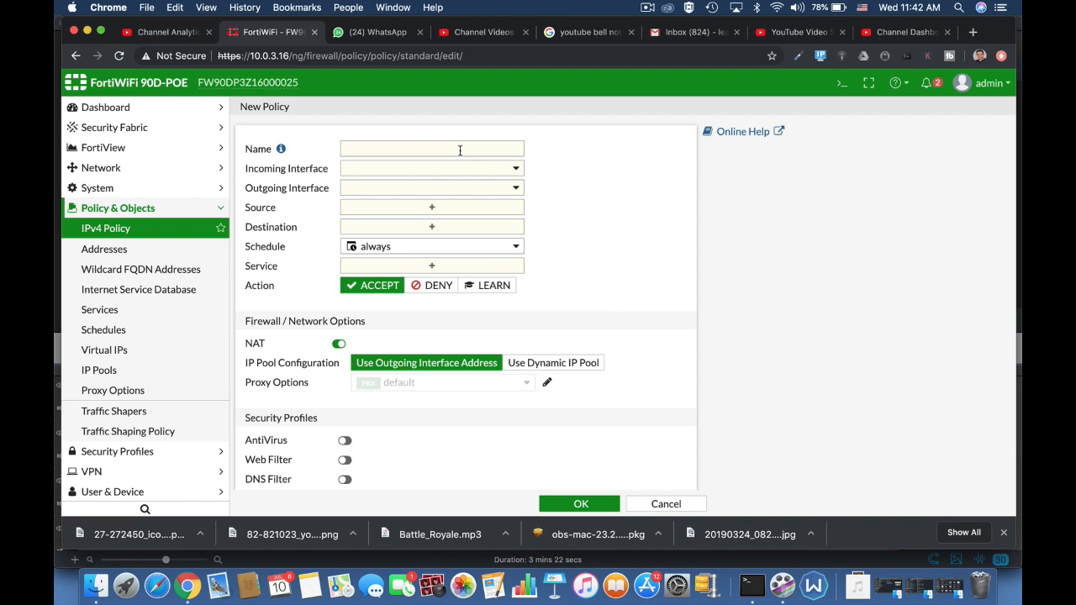
left_click(460, 151)
type("ful")
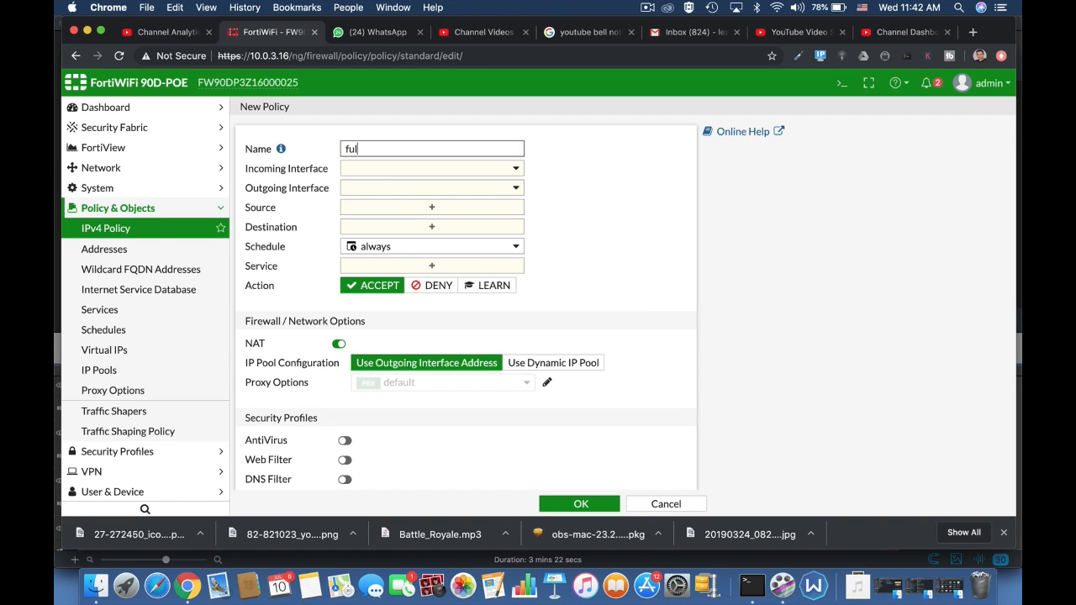
type("l access")
Set the incoming interface to lan and the outgoing interface to WAN (wan1).
left_click(477, 173)
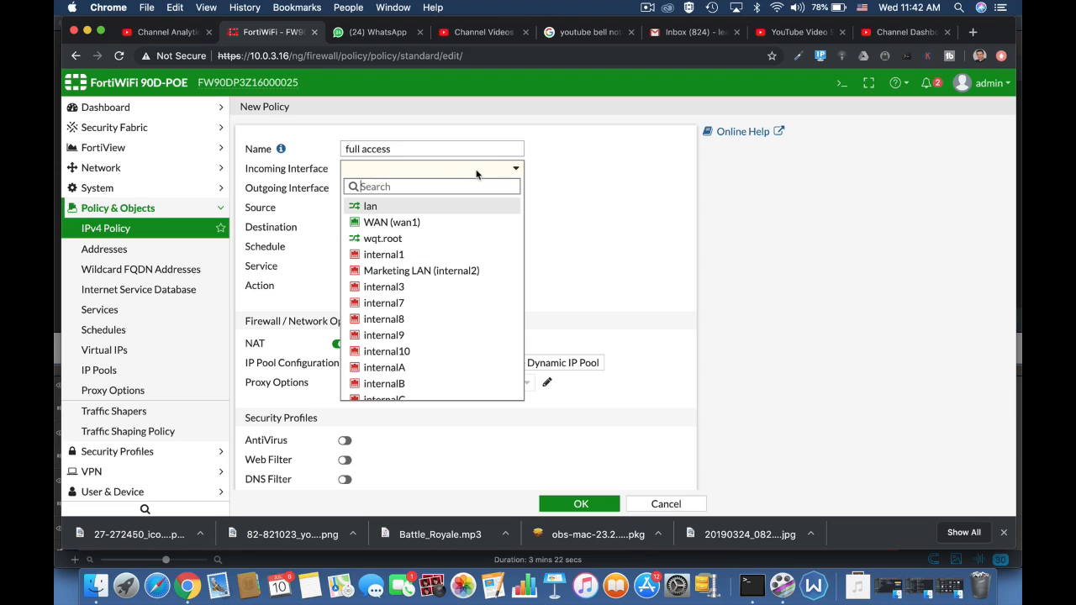
left_click(428, 209)
left_click(459, 190)
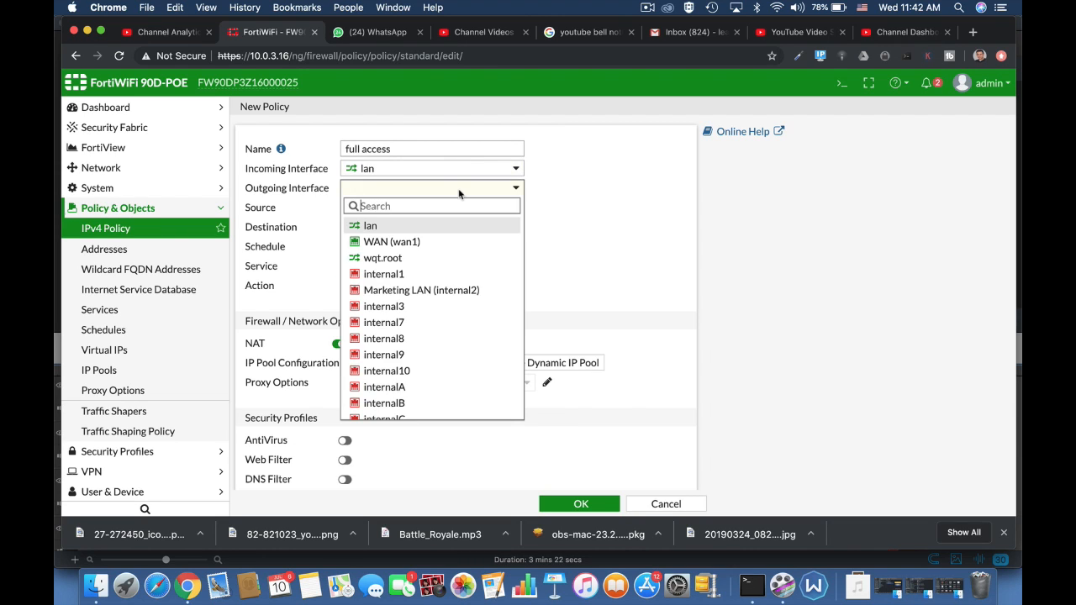
left_click(422, 243)
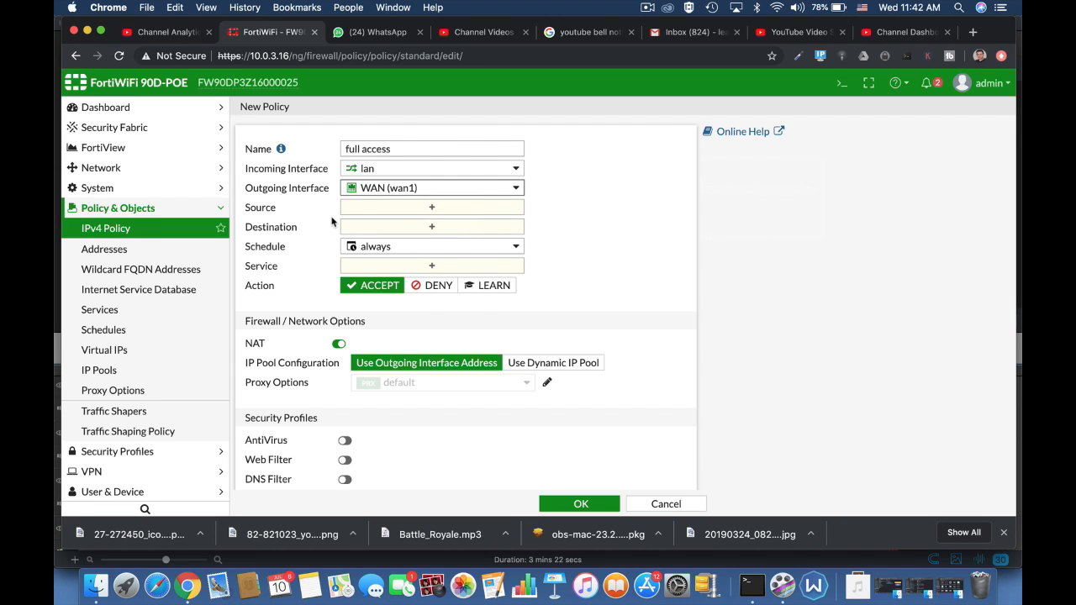
Add the all address as both the policy's source and destination.
left_click(386, 207)
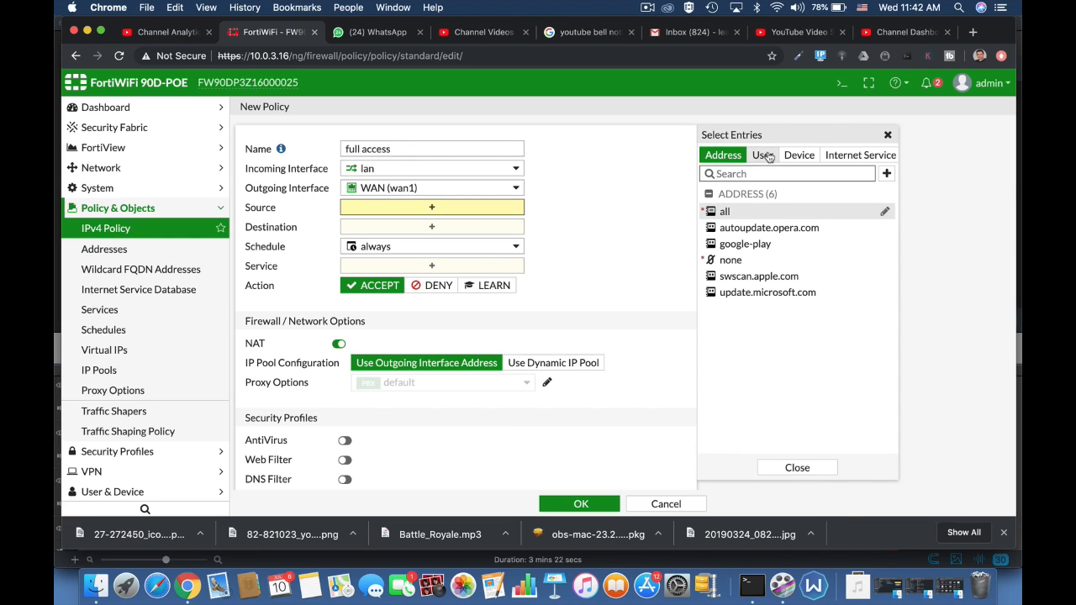
left_click(724, 212)
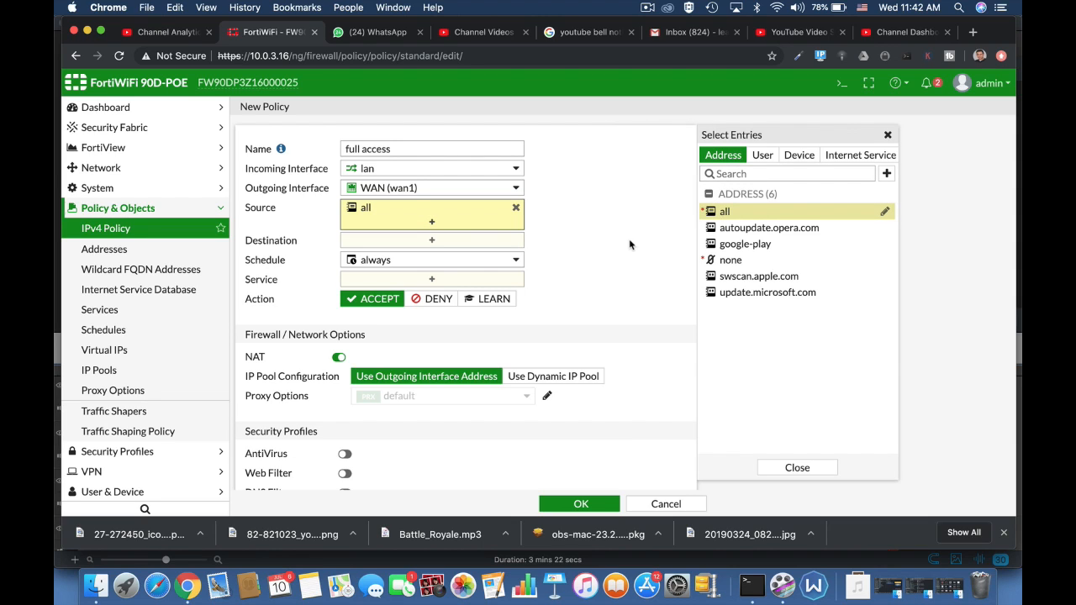
left_click(496, 243)
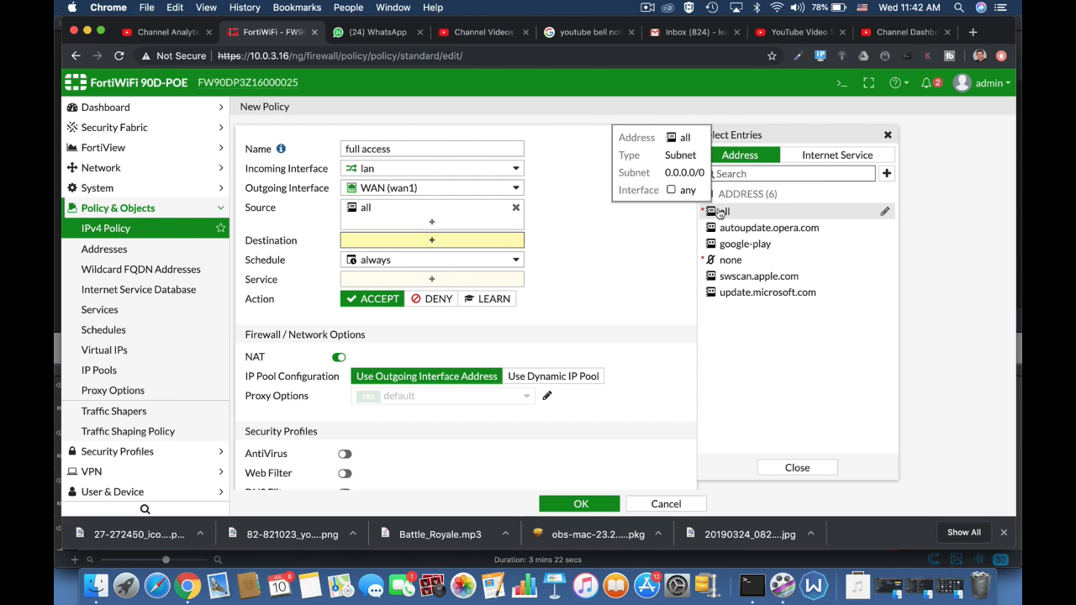
left_click(721, 214)
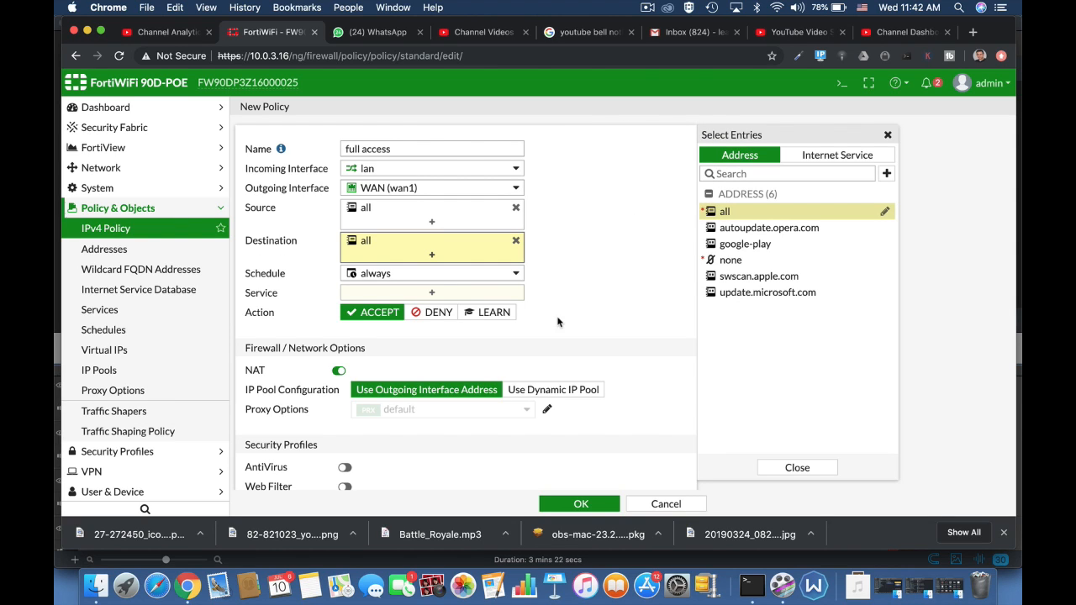
Leave the schedule as always and set the policy's service to ALL.
left_click(482, 276)
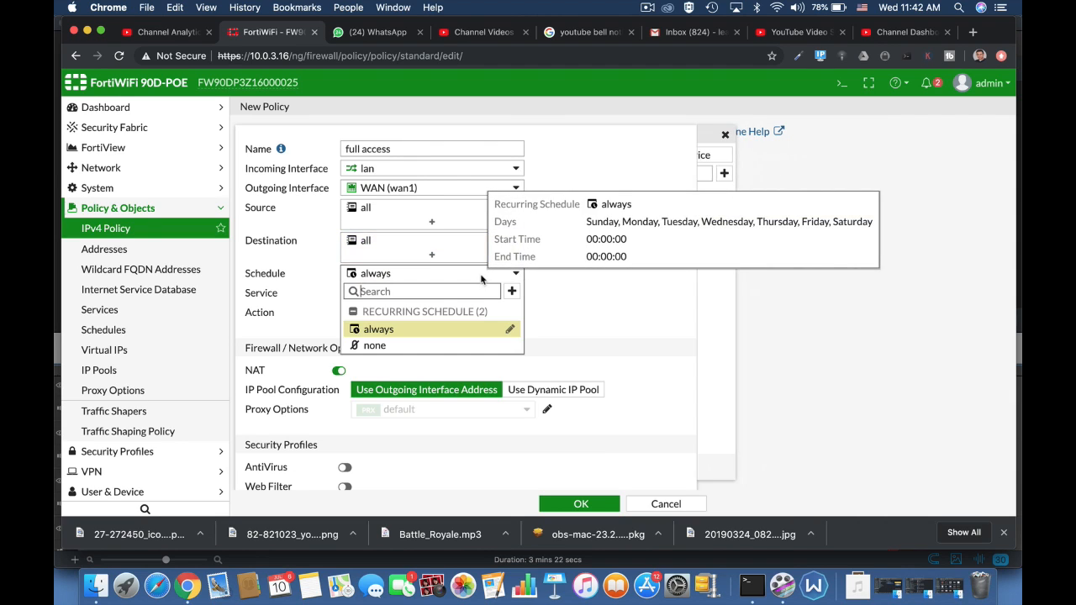
left_click(603, 297)
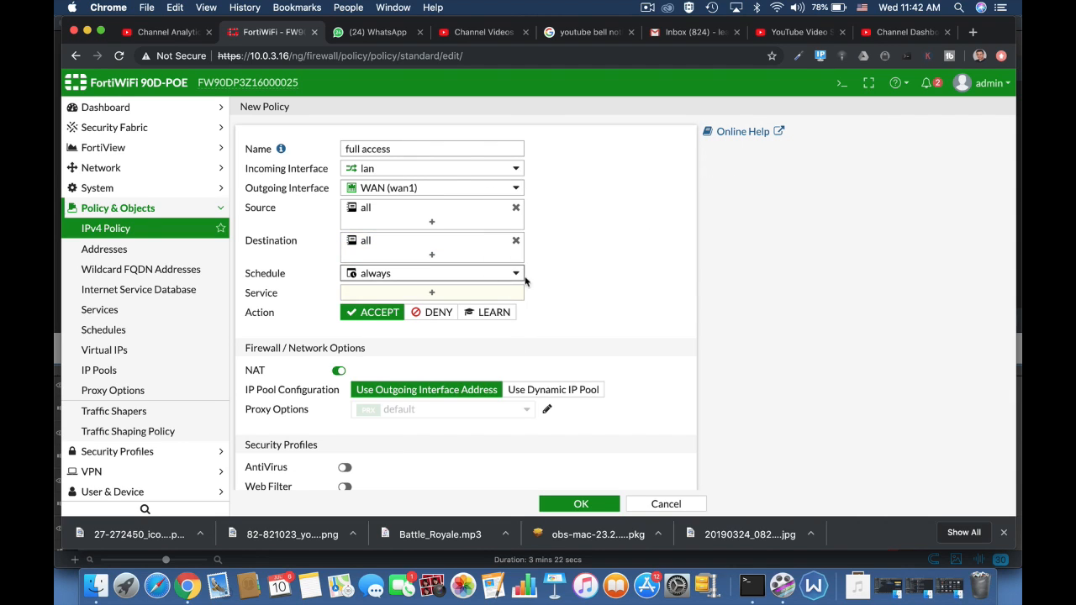
left_click(445, 298)
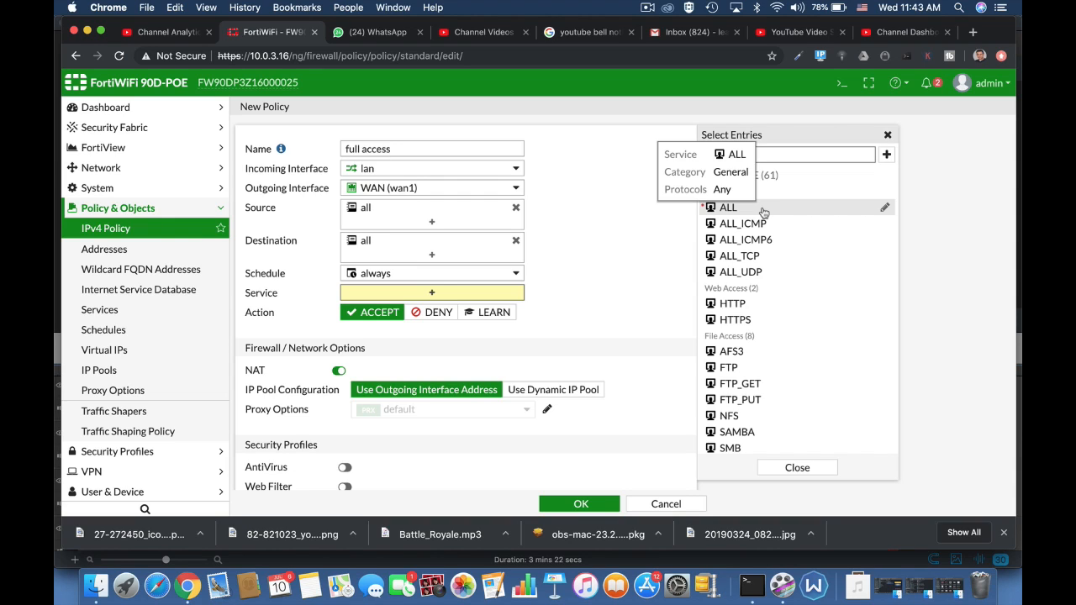
left_click(742, 208)
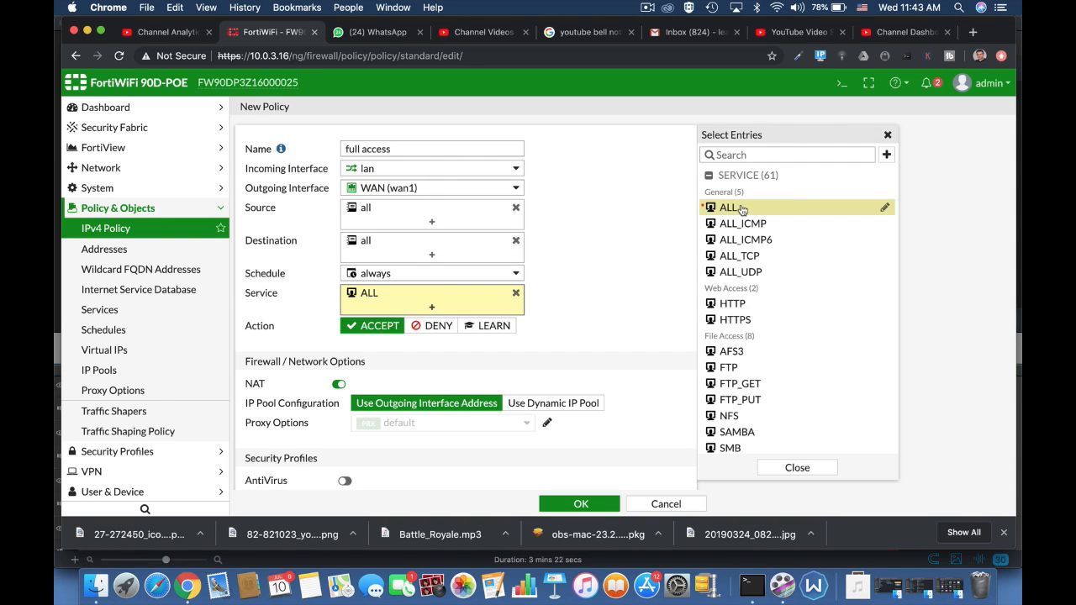
Review the policy's NAT, firewall and security profile options.
scroll(614, 318, "down", 3)
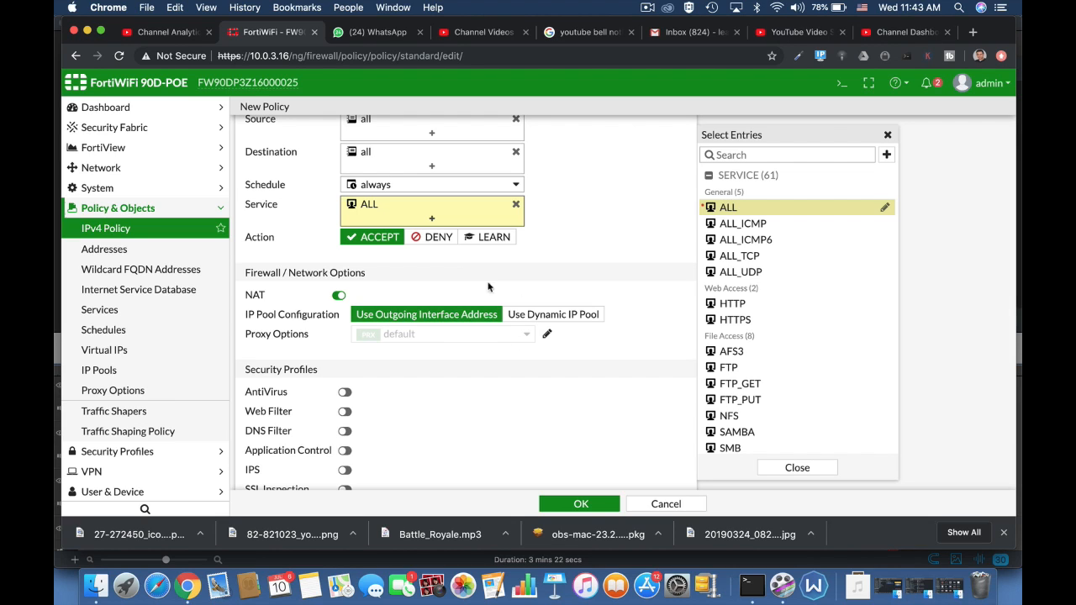
scroll(562, 194, "up", 3)
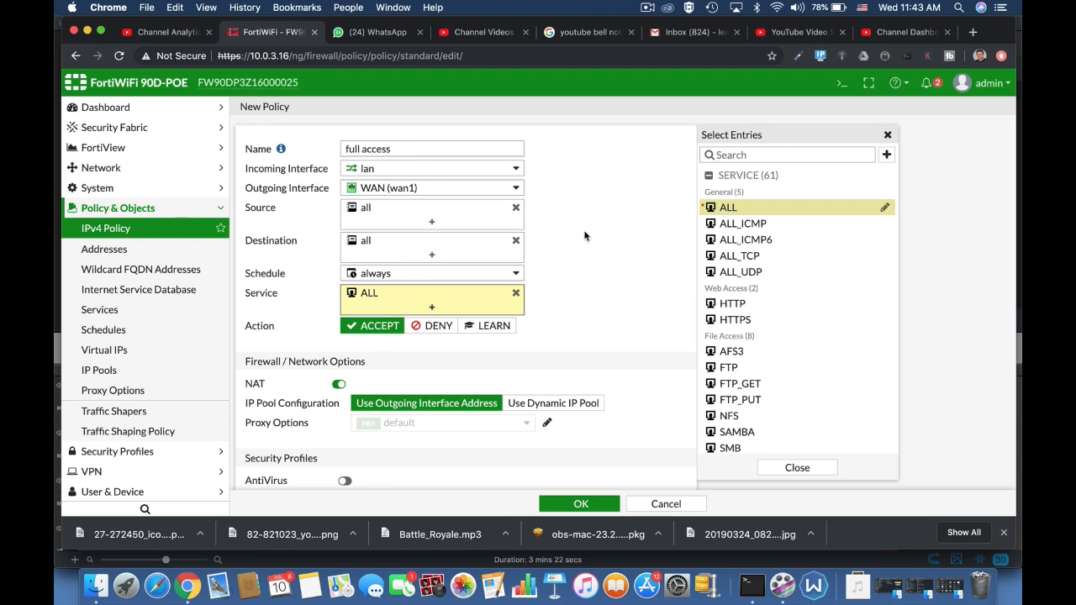
scroll(584, 236, "down", 3)
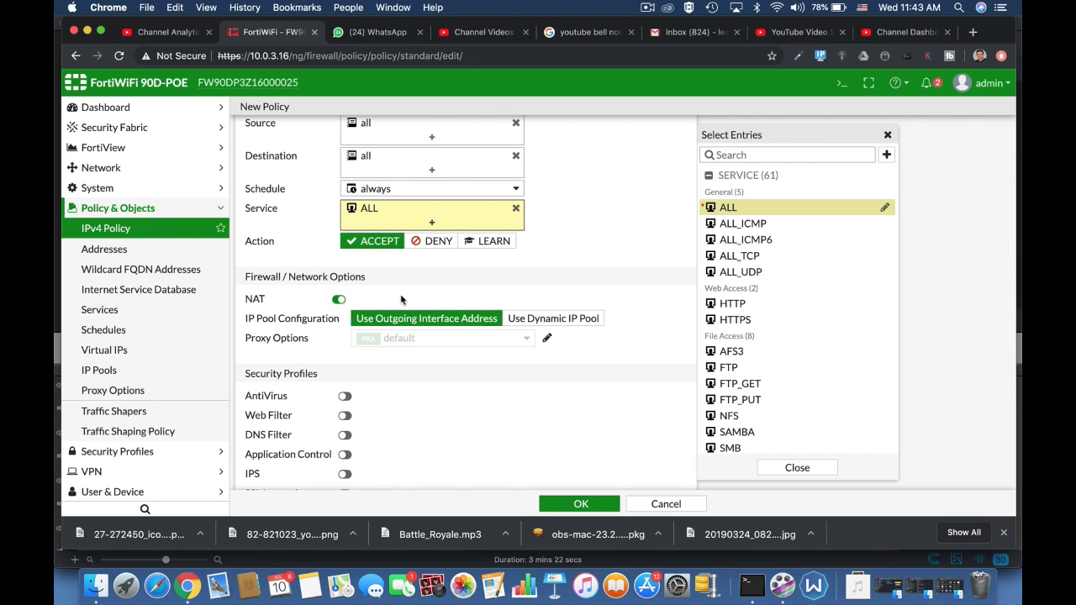
left_click(339, 300)
left_click(315, 299)
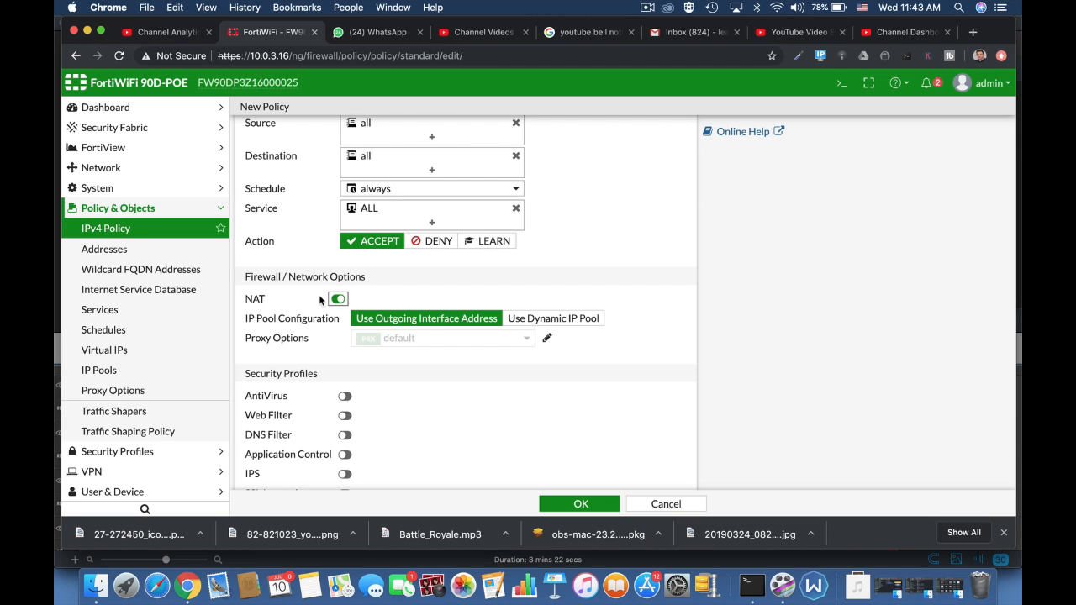
scroll(540, 422, "down", 3)
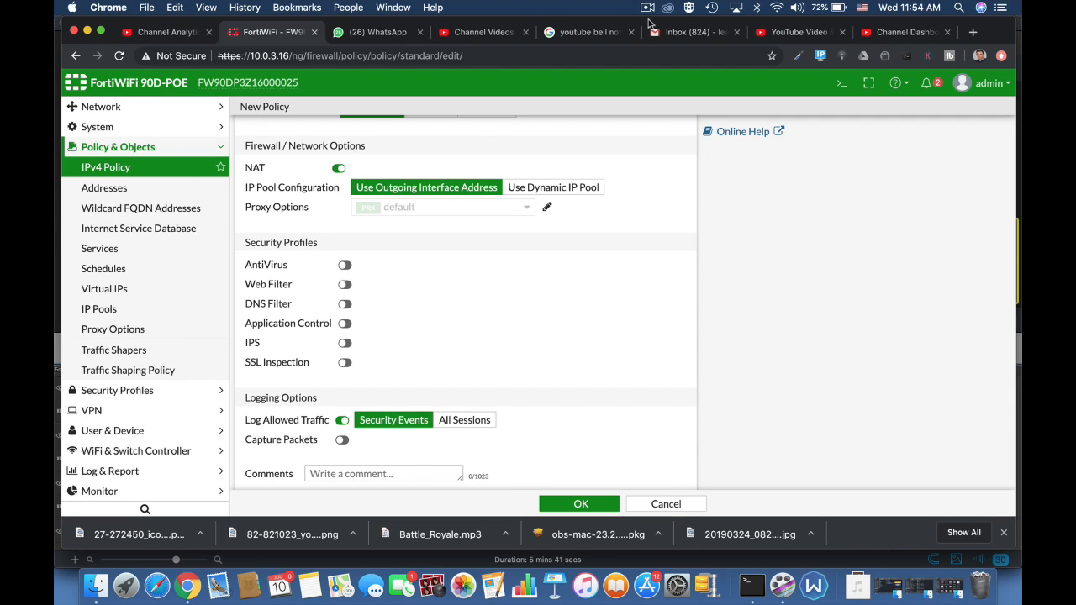
Enable the Web Application Firewall feature in the system's feature visibility settings.
left_click(109, 471)
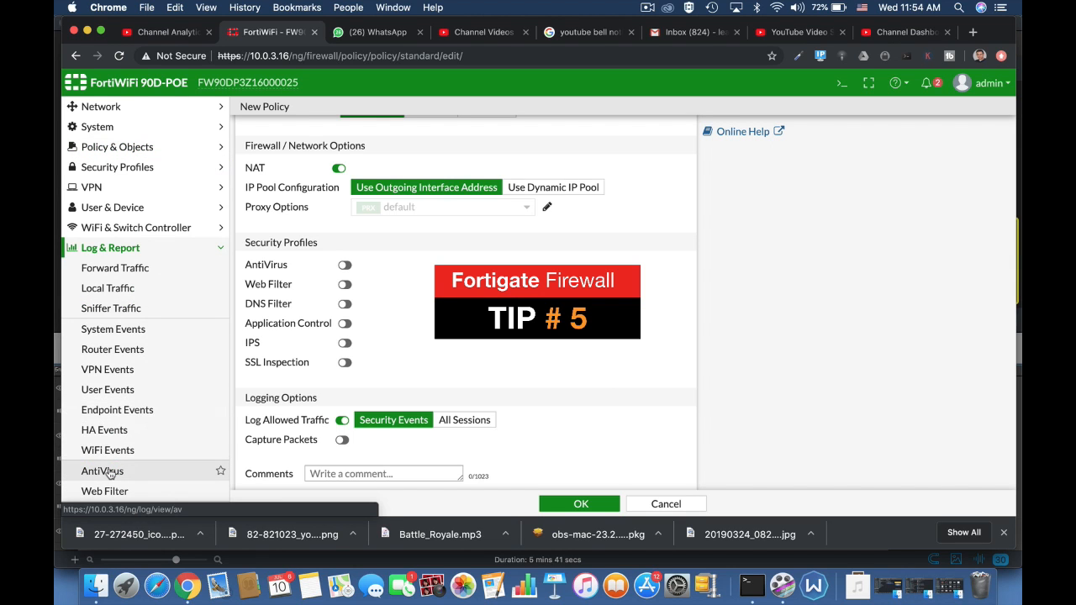
left_click(118, 330)
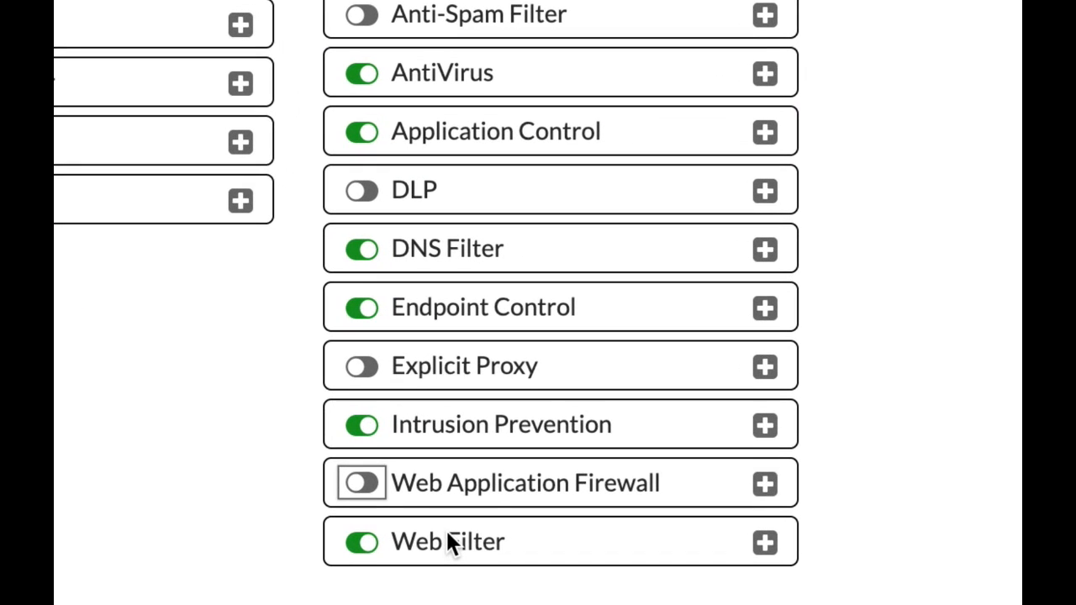
left_click(363, 483)
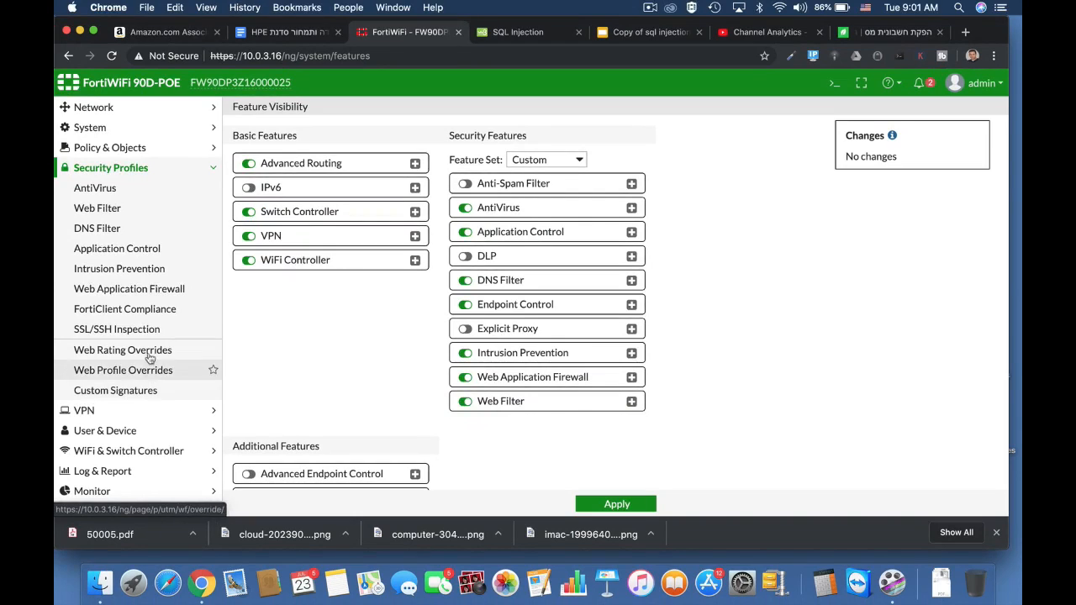
Open the default Web Application Firewall profile and enable the SQL Injection signature.
left_click(145, 289)
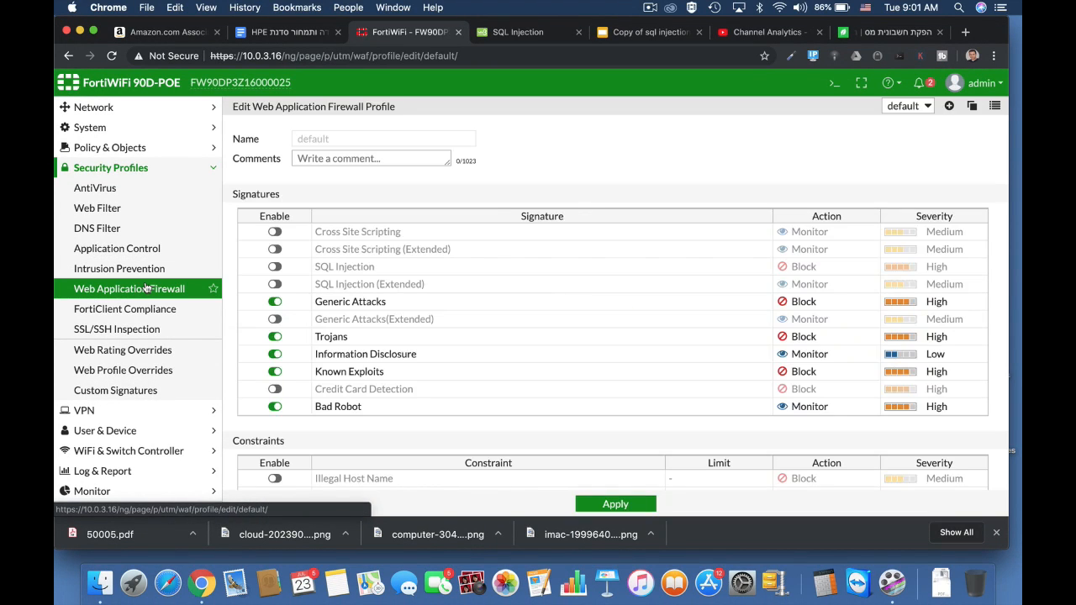
left_click(276, 267)
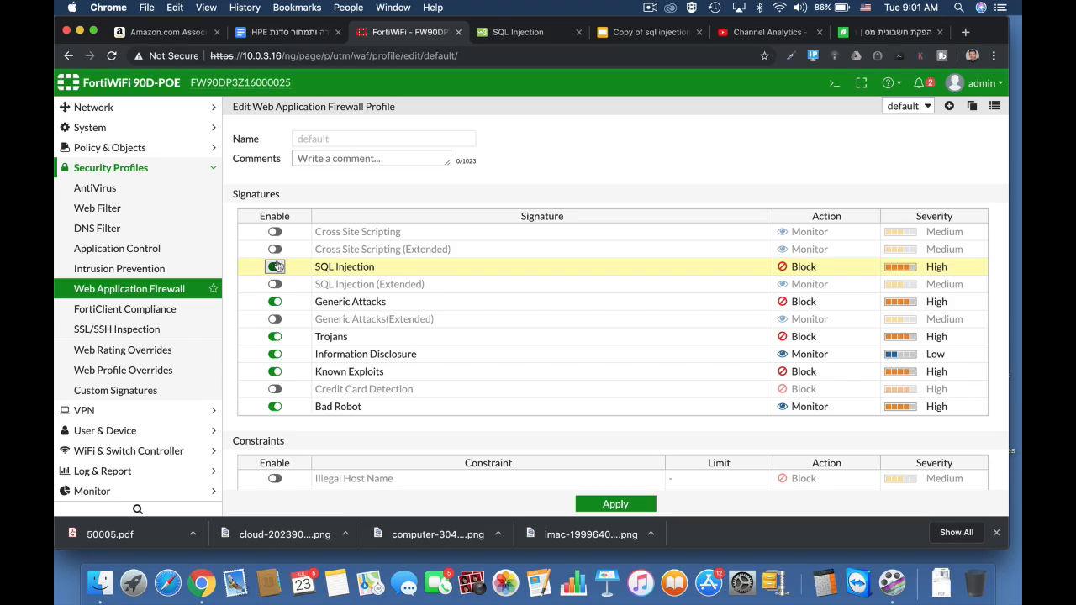
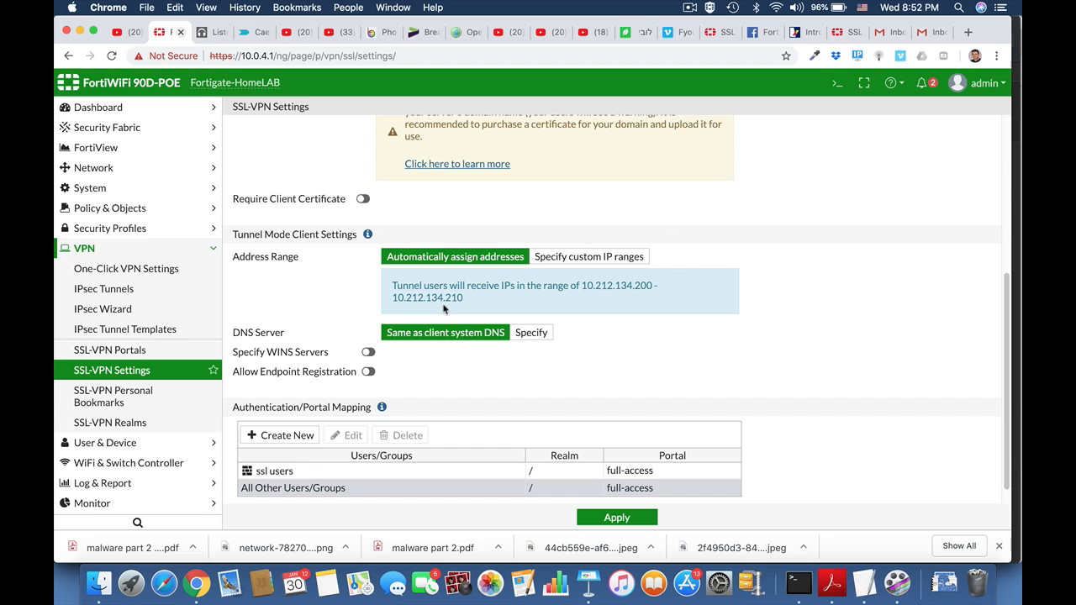
Open the tunnel-access SSL-VPN portal for editing and disable split tunneling.
left_click(137, 351)
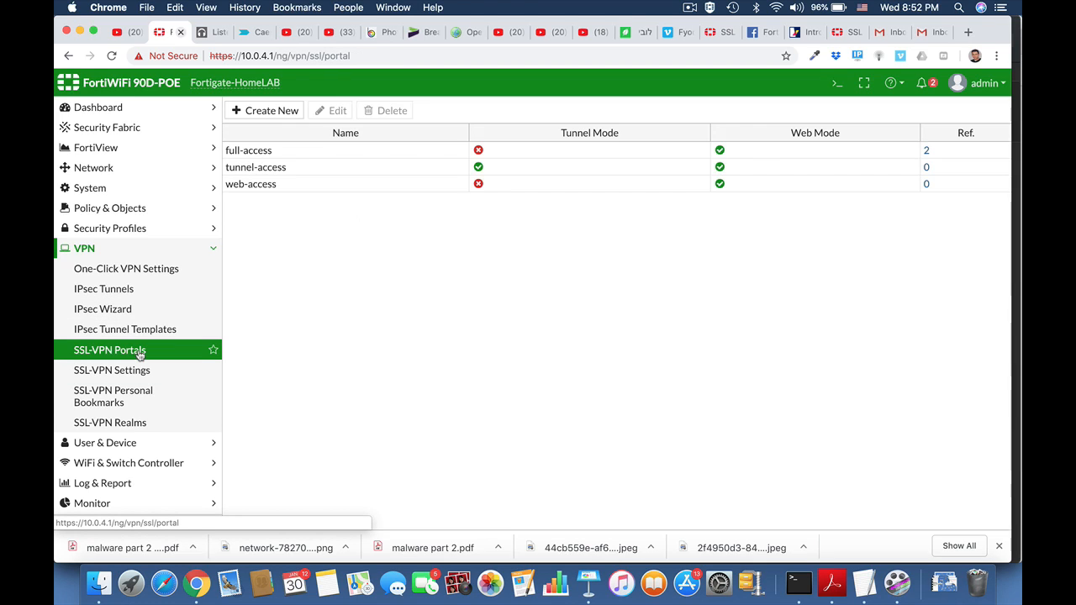
left_click(272, 168)
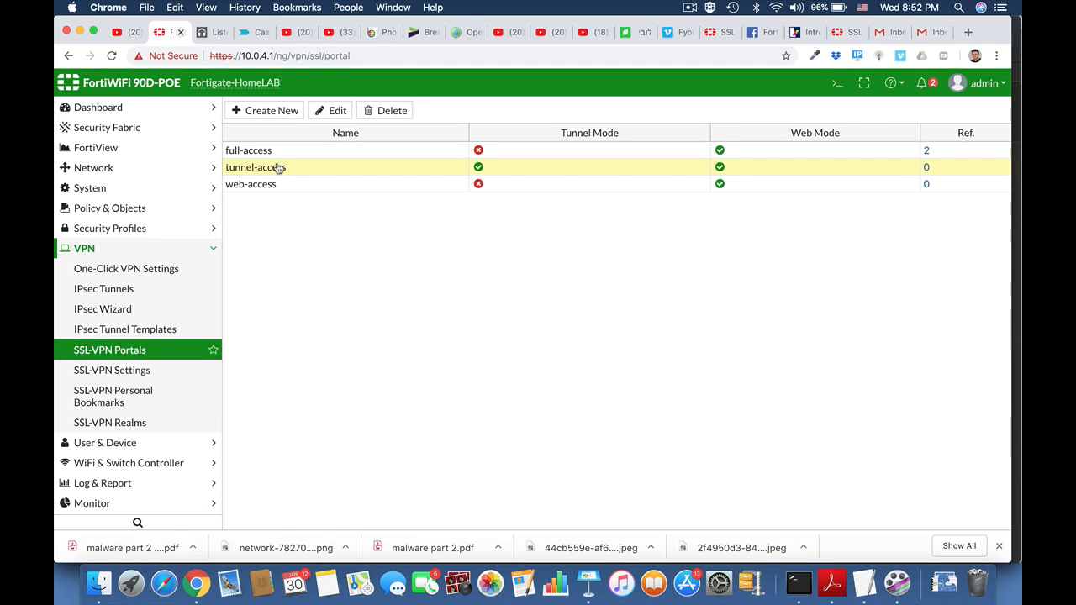
left_click(332, 111)
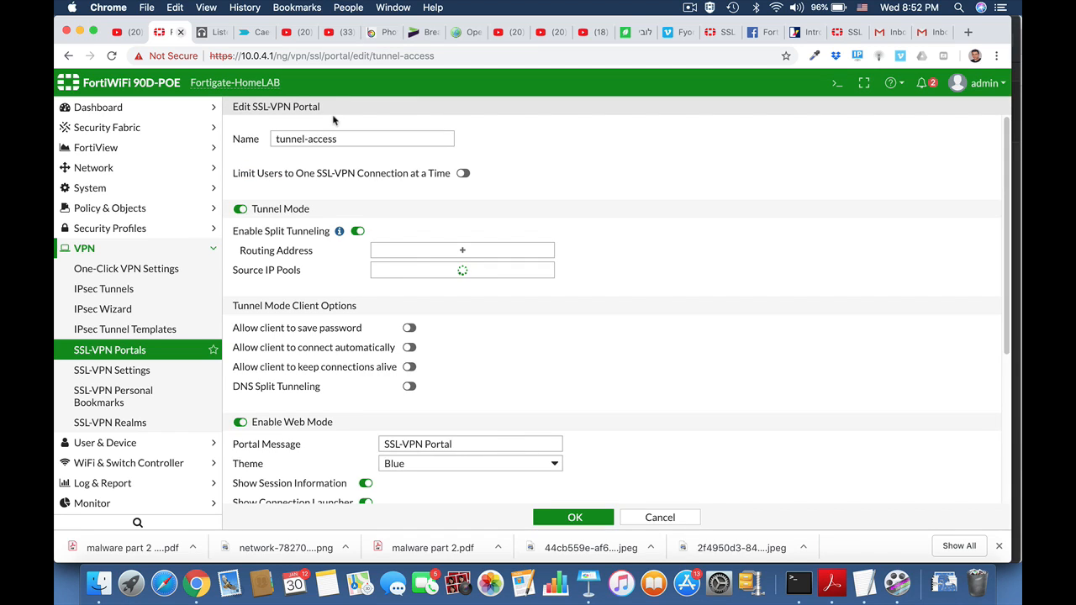
left_click(357, 232)
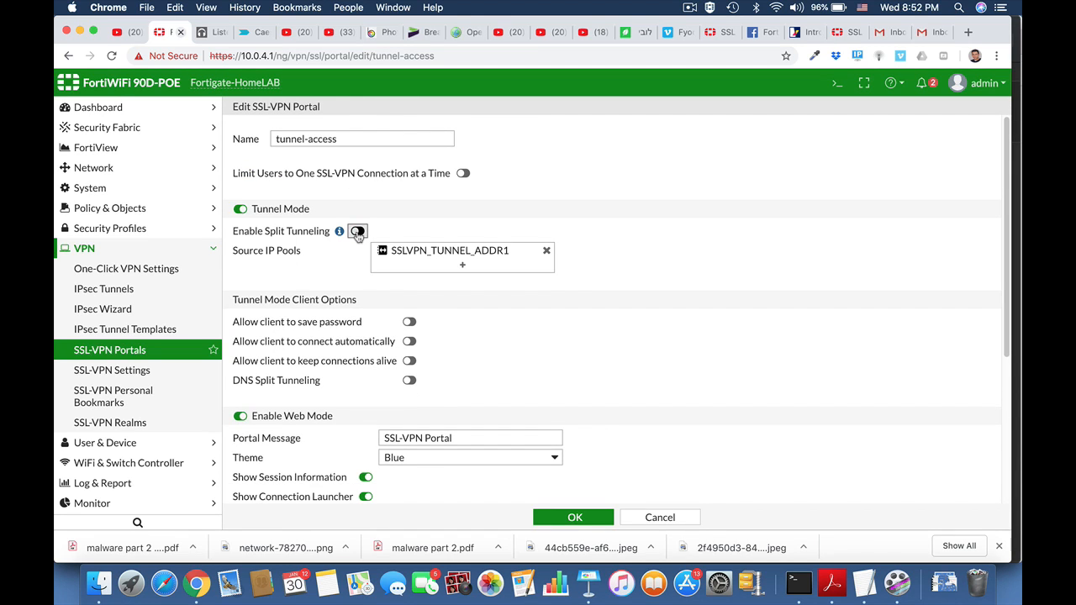
Allow tunnel-mode clients to save passwords and connect automatically, and save the portal.
left_click(484, 256)
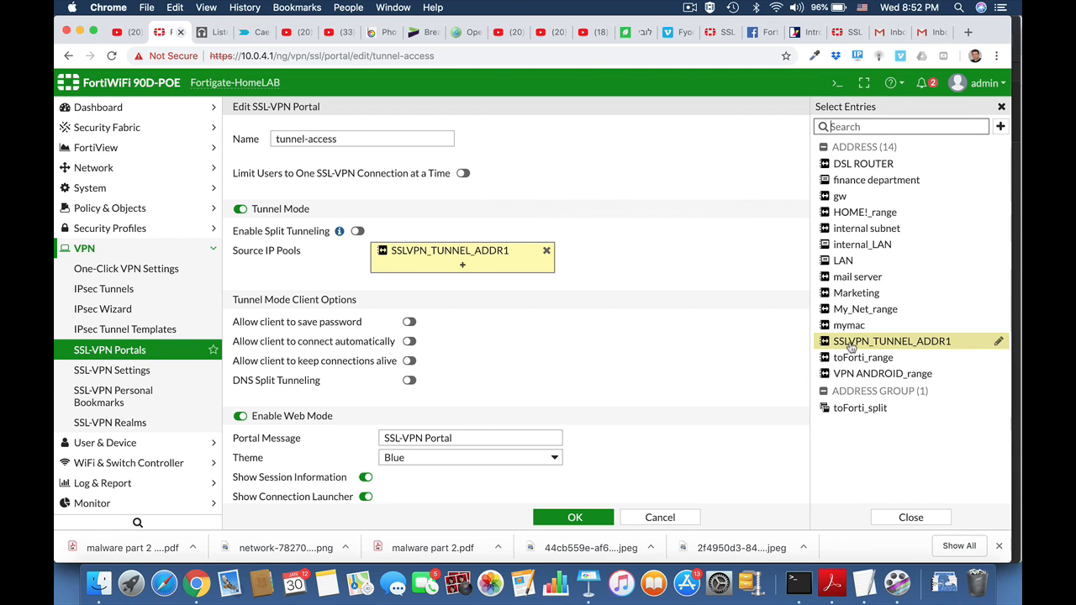
mouse_move(850, 347)
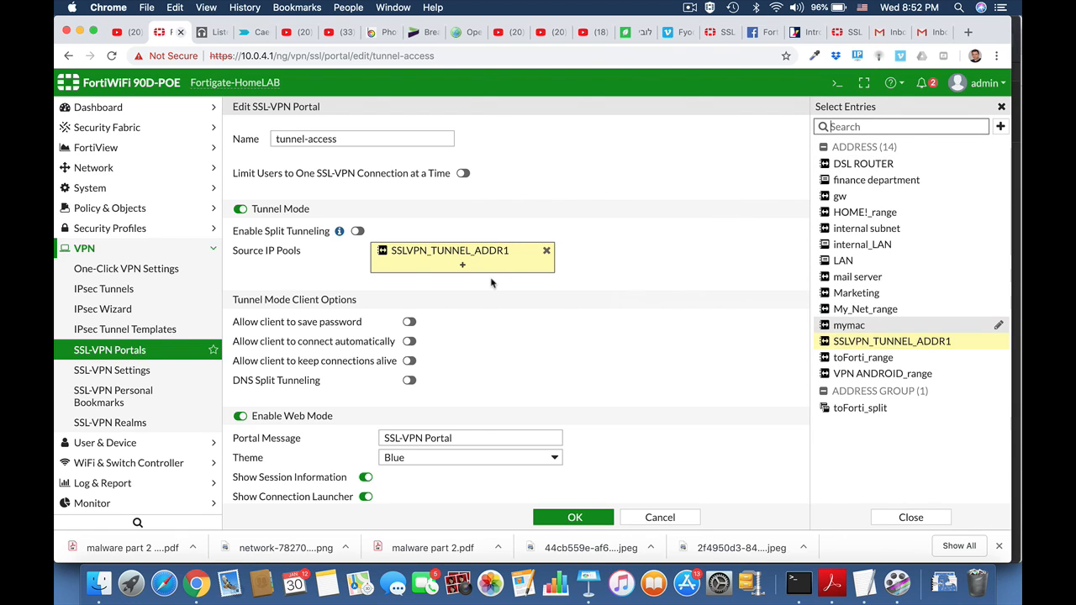
left_click(409, 322)
left_click(409, 341)
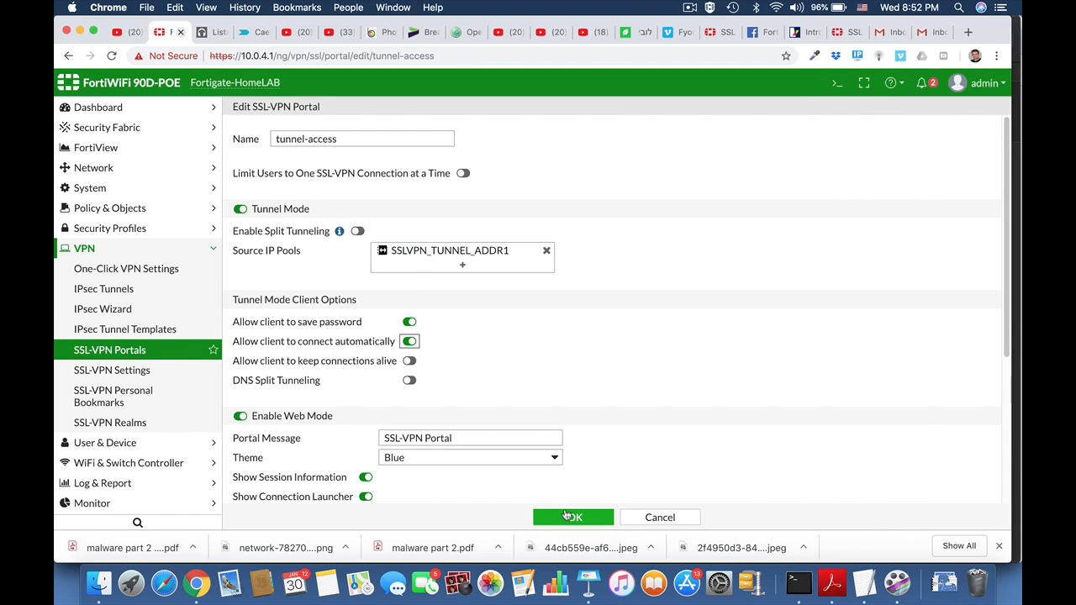
left_click(572, 518)
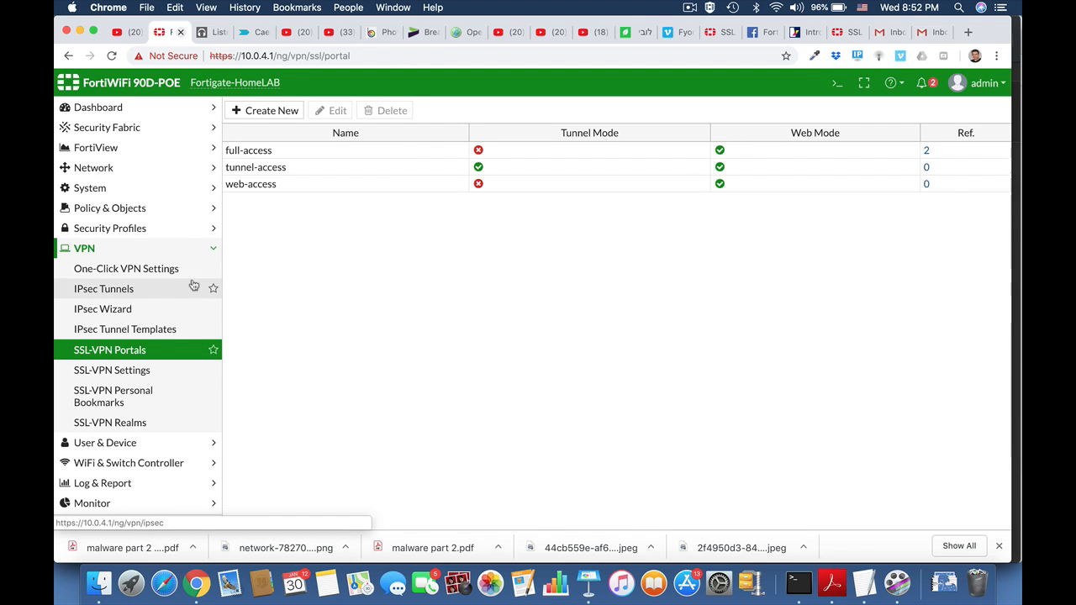
Open the home ssl vpn IPv4 policy, review its settings and save it, accepting the built-in certificate warning.
left_click(128, 210)
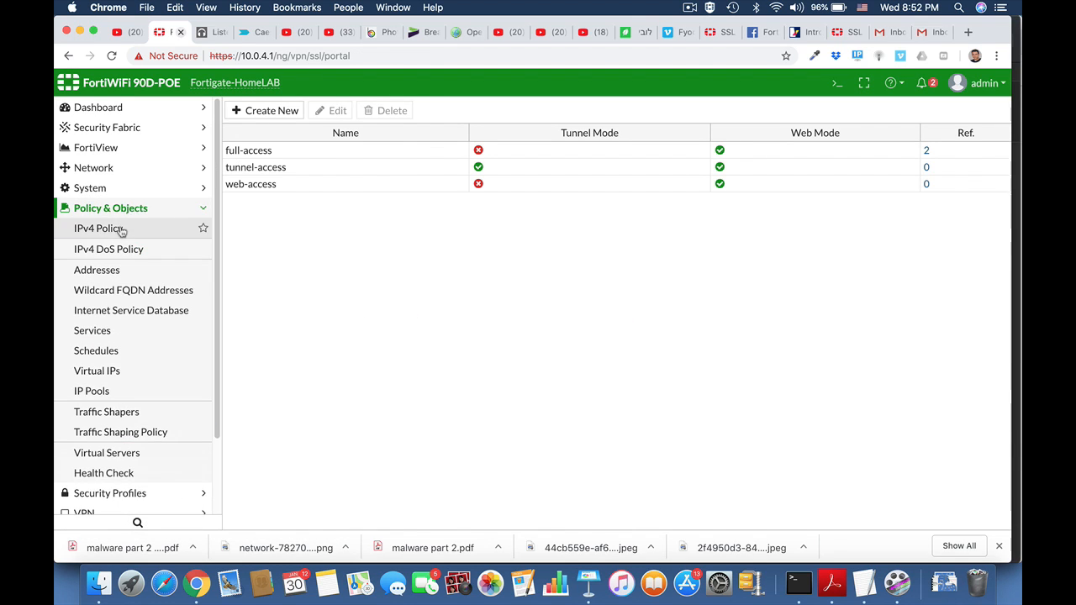
left_click(92, 229)
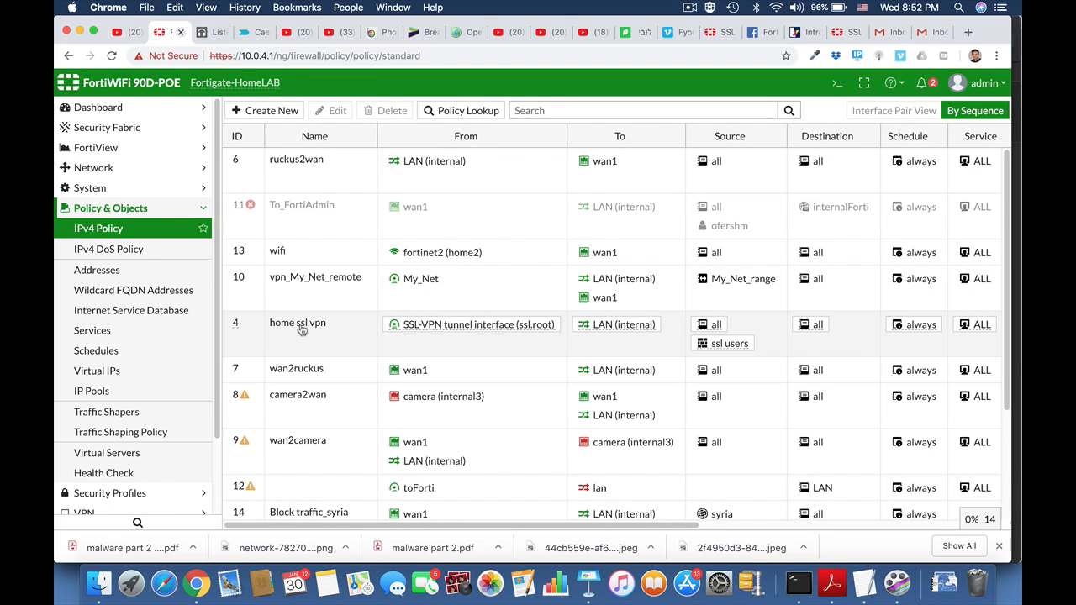
left_click(301, 329)
left_click(332, 110)
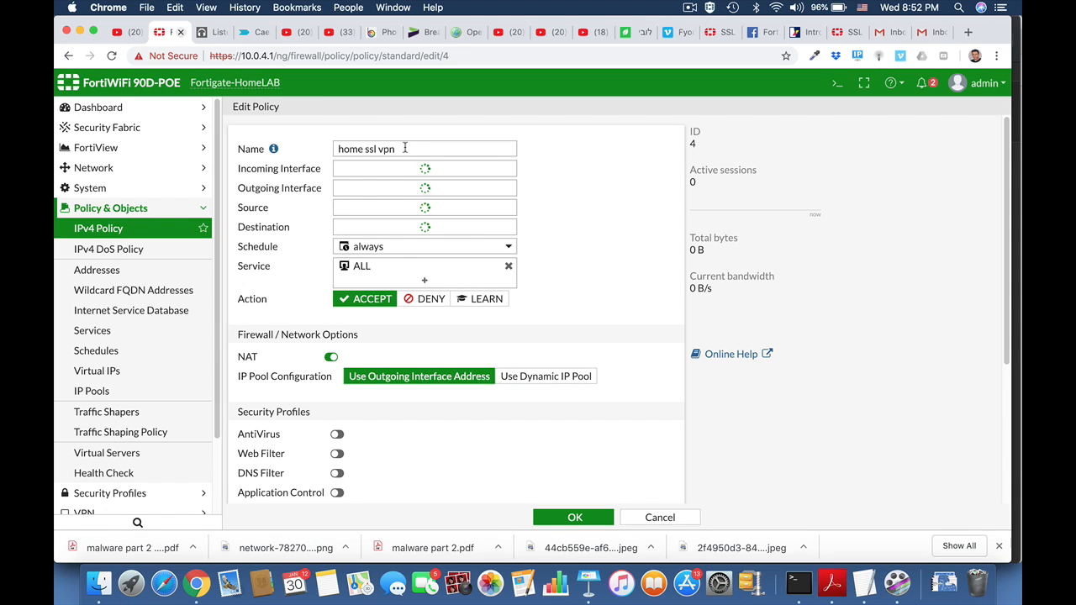
mouse_move(327, 171)
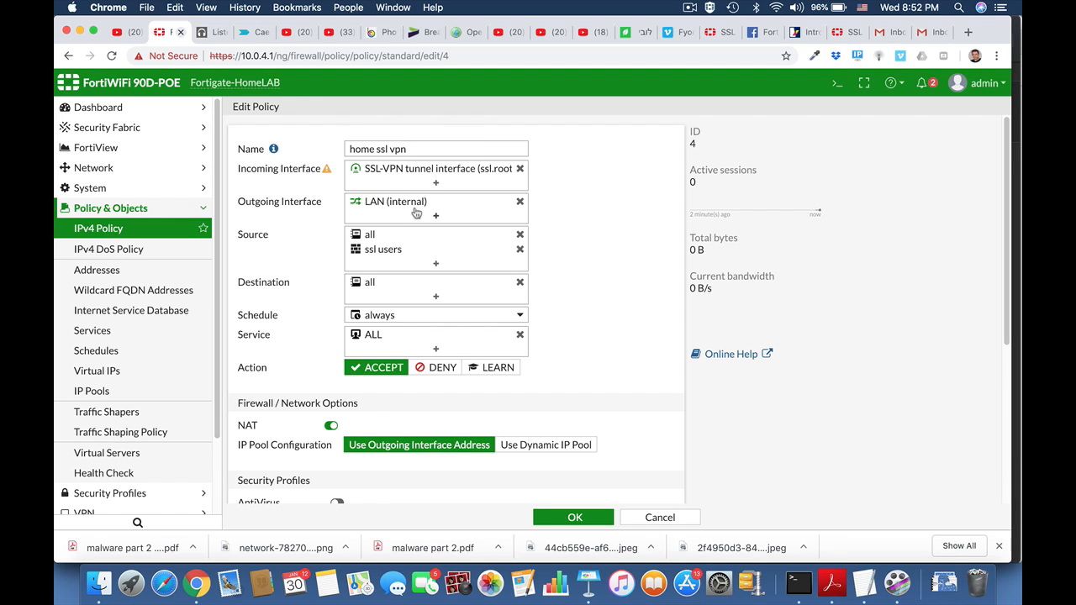
mouse_move(380, 253)
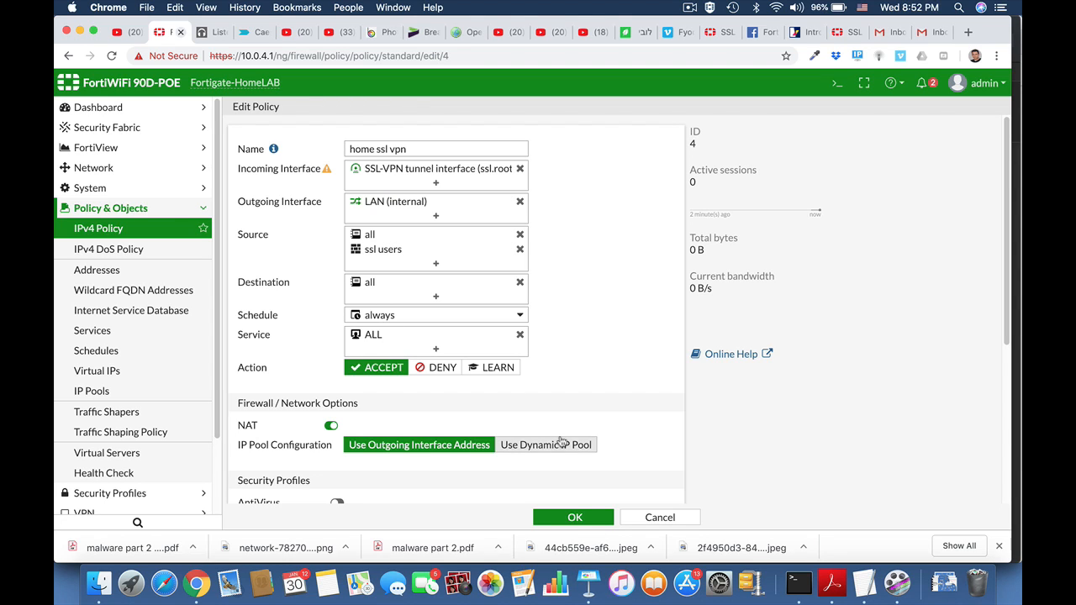
left_click(579, 518)
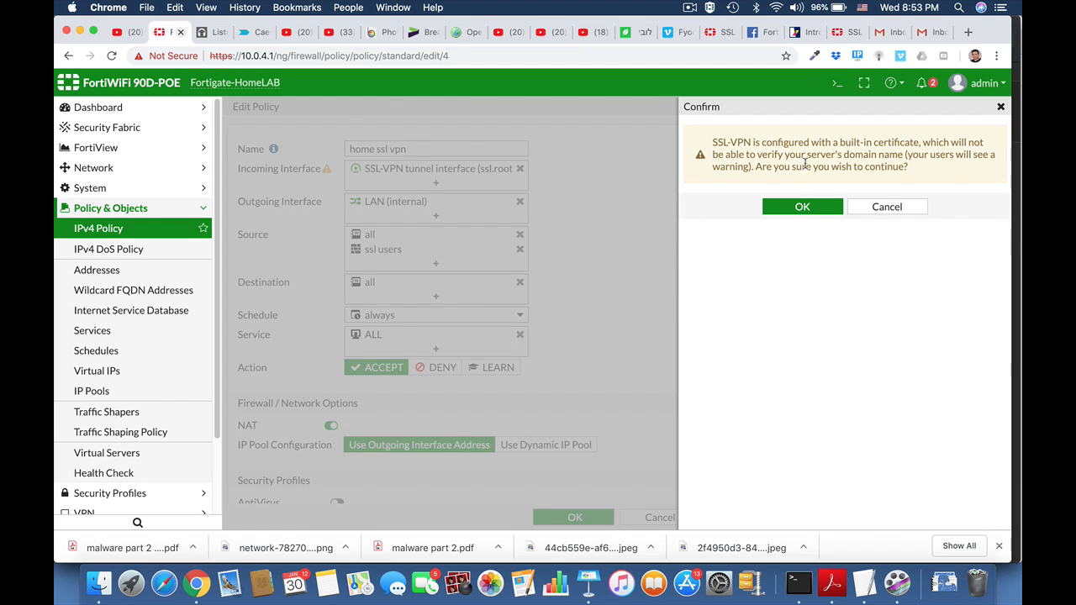
left_click(802, 209)
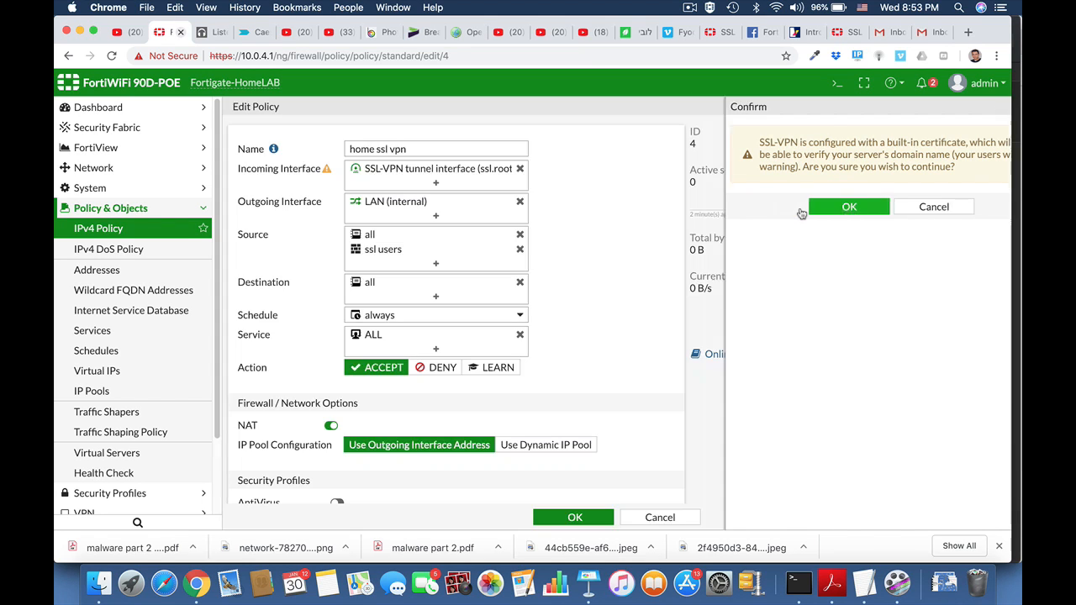
Switch to FortiClient by searching for and launching it.
key("super+space")
type("forticlient")
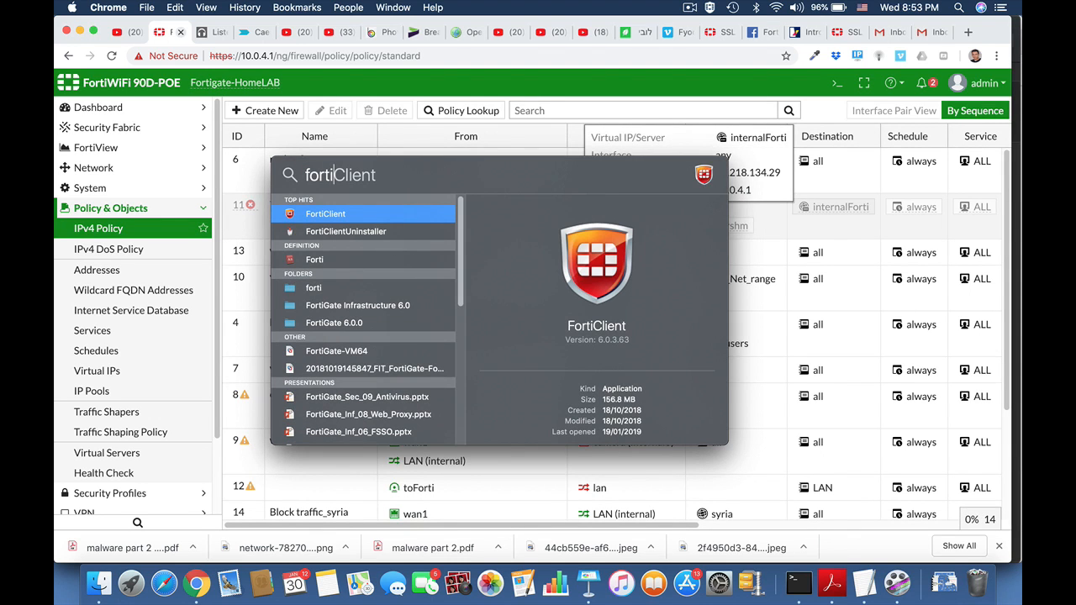
key("Return")
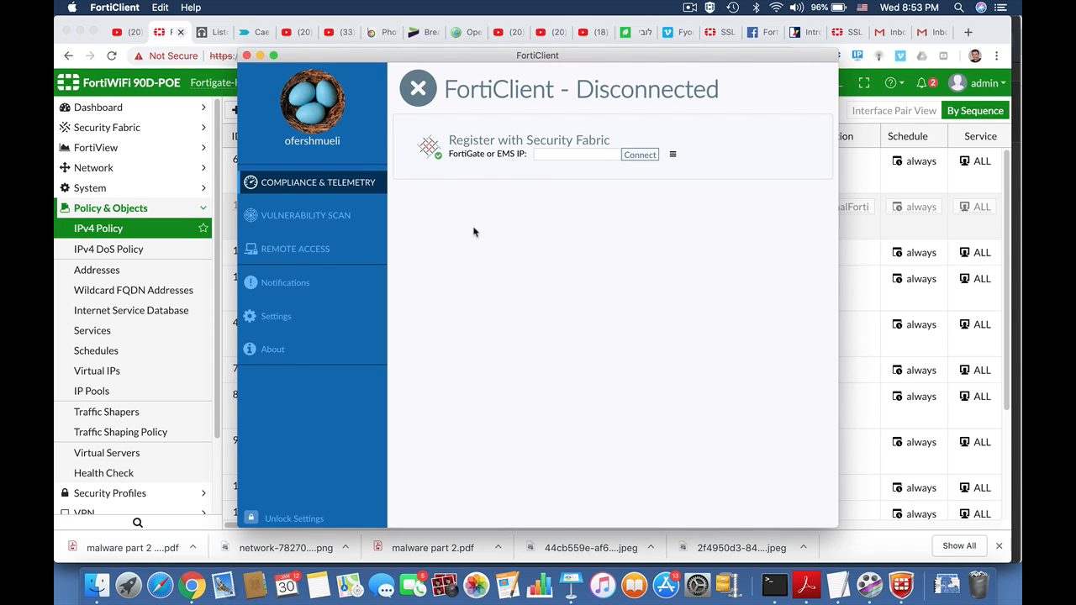
Open FortiClient's remote access section and select the my net VPN connection.
left_click(281, 325)
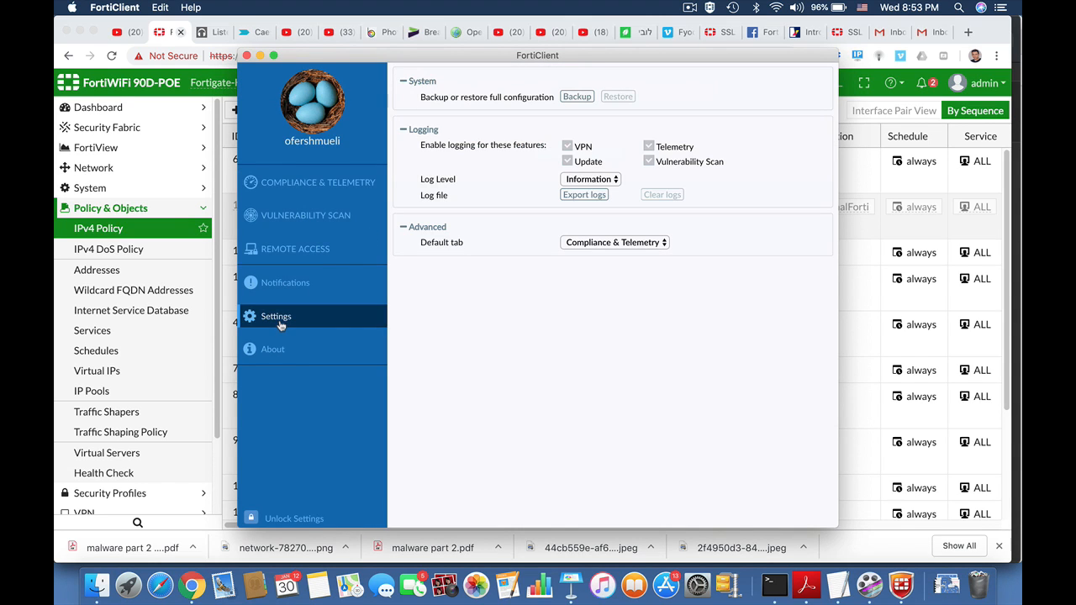
left_click(283, 250)
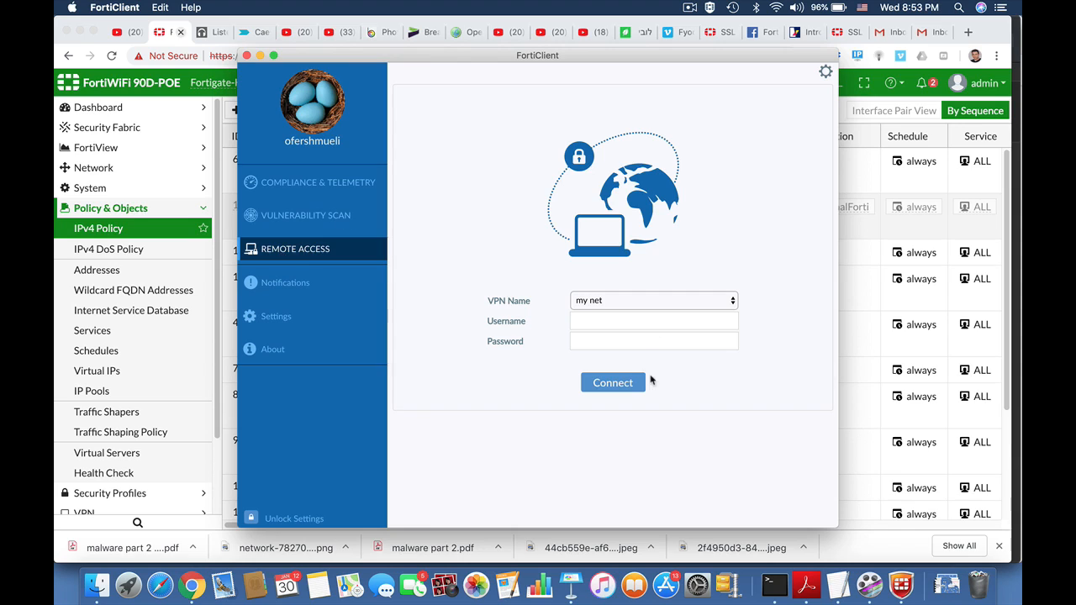
left_click(827, 74)
left_click(731, 305)
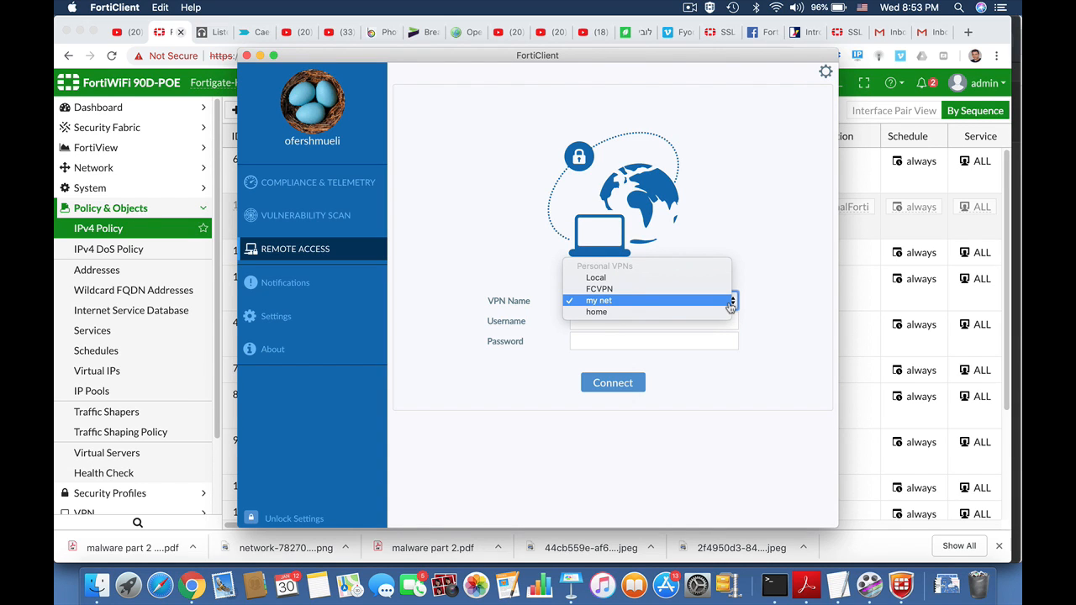
left_click(643, 302)
Enter the VPN username and account password, and connect to the my net VPN.
left_click(600, 322)
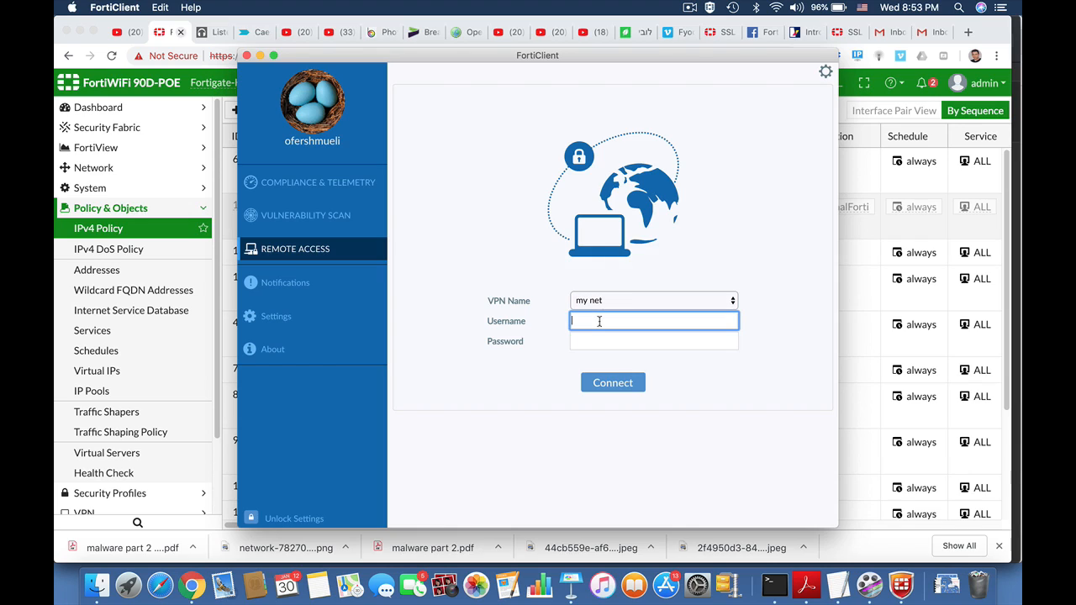
key("Tab")
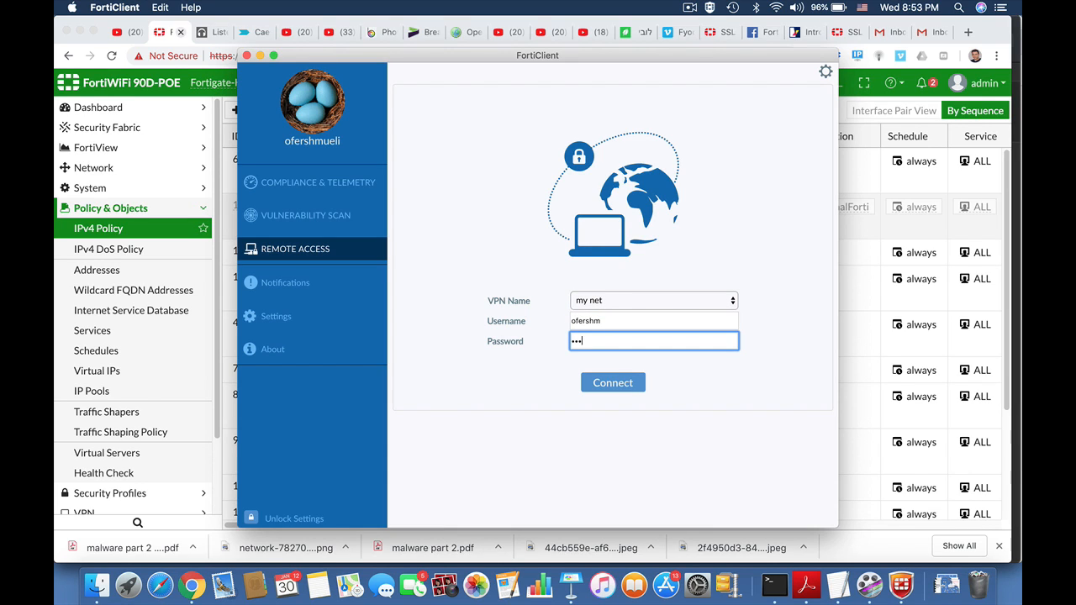
left_click(615, 385)
left_click(615, 384)
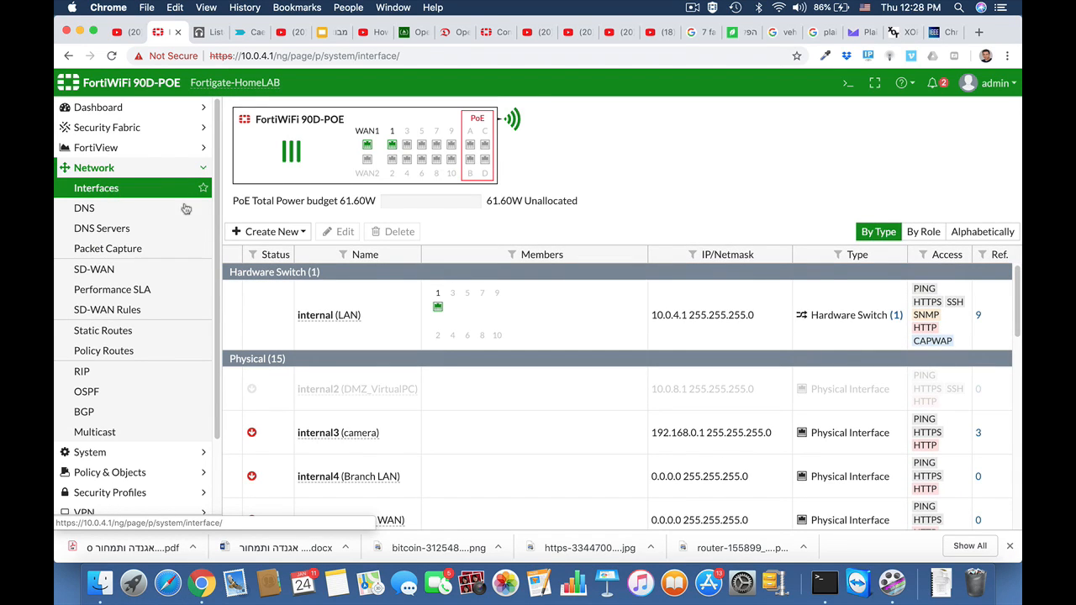
Create a new default static route with gateway 10.0.3.1.
mouse_move(335, 317)
scroll(333, 361, "down", 6)
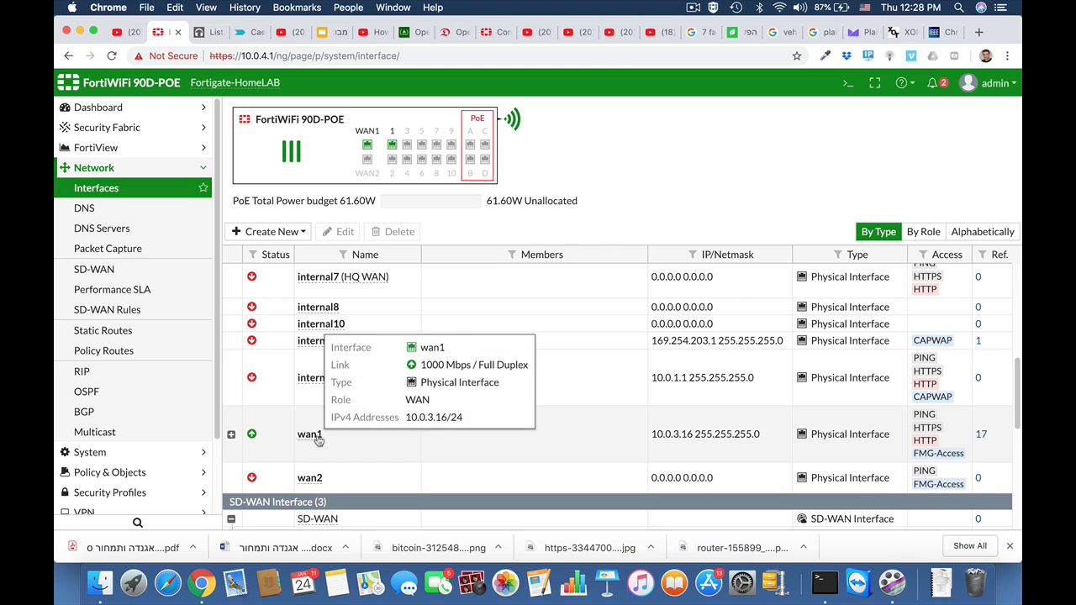
left_click(134, 331)
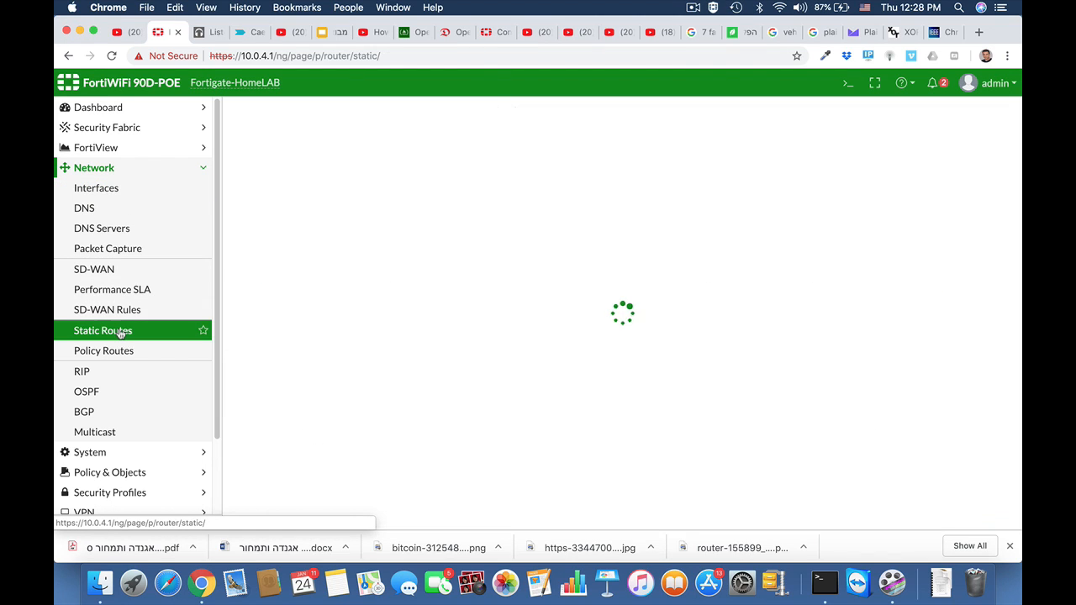
left_click(294, 111)
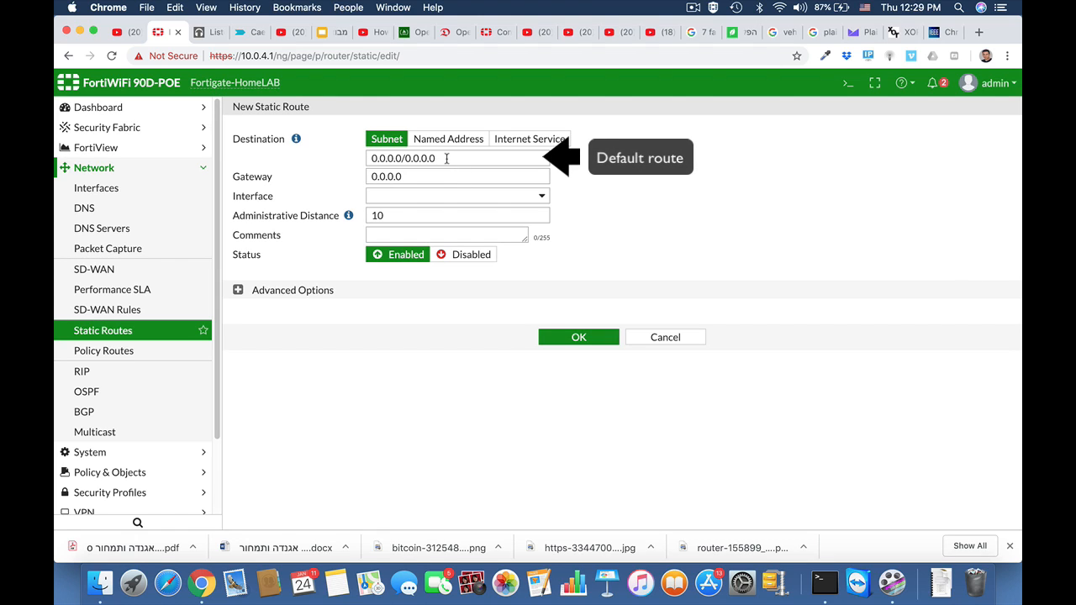
double_click(419, 177)
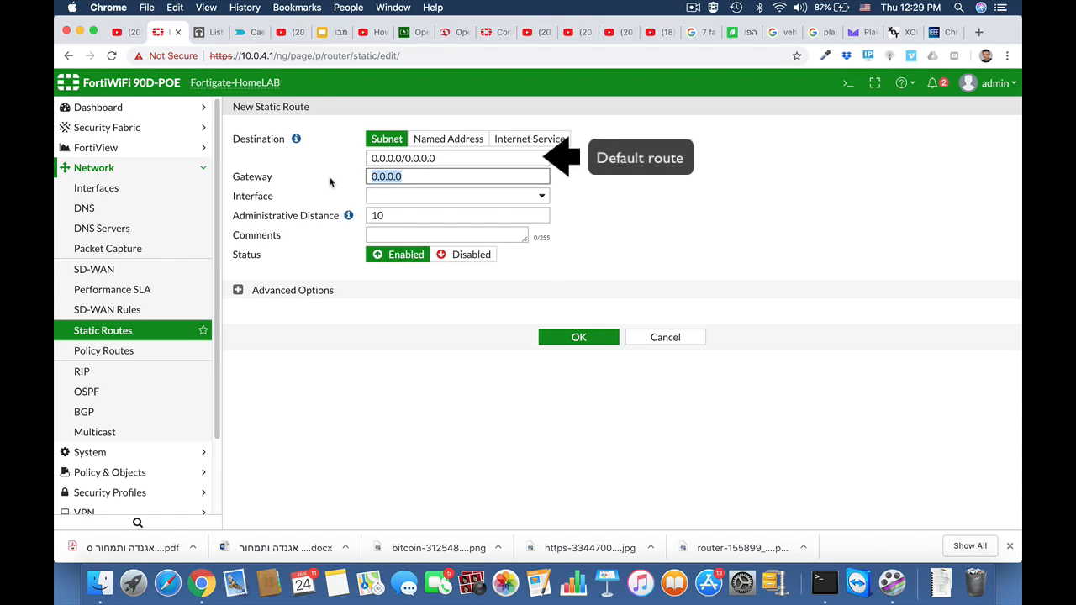
type("10.0.3.")
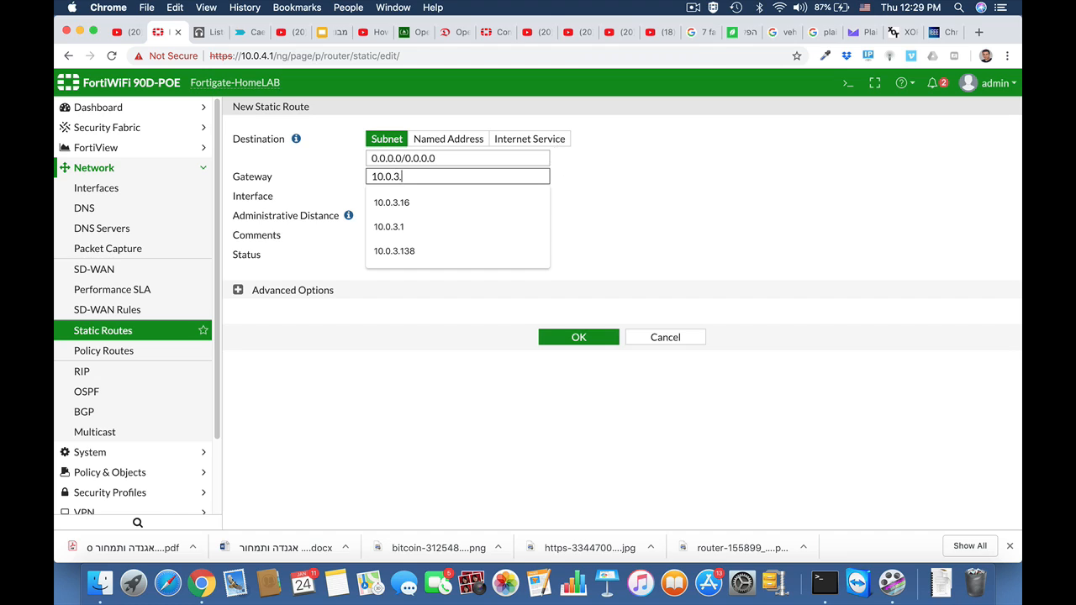
left_click(593, 193)
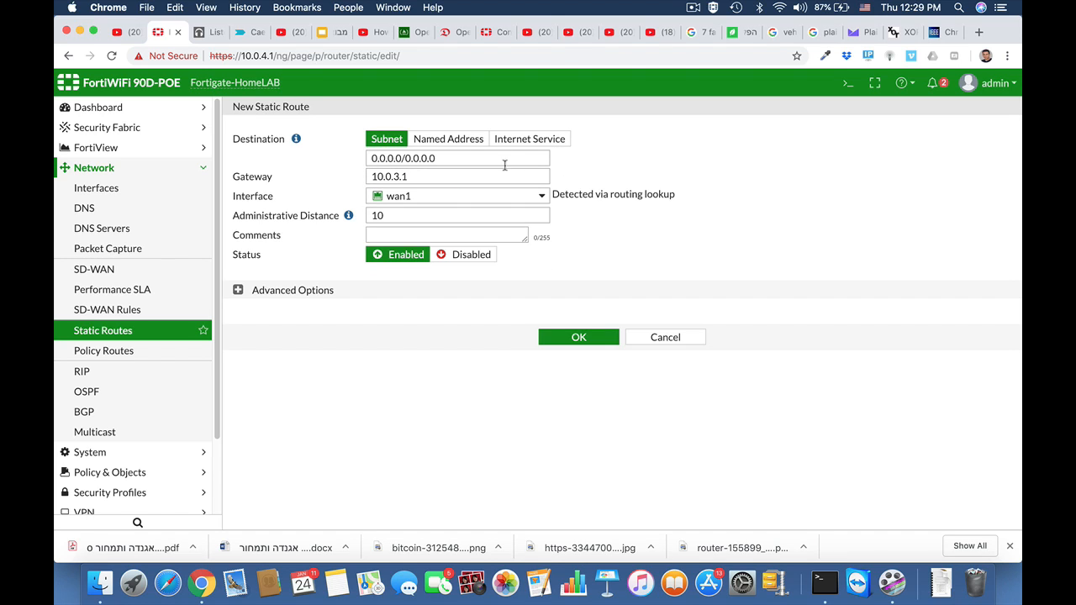
Check the route's interface and administrative distance, and expand its advanced options.
left_click(474, 199)
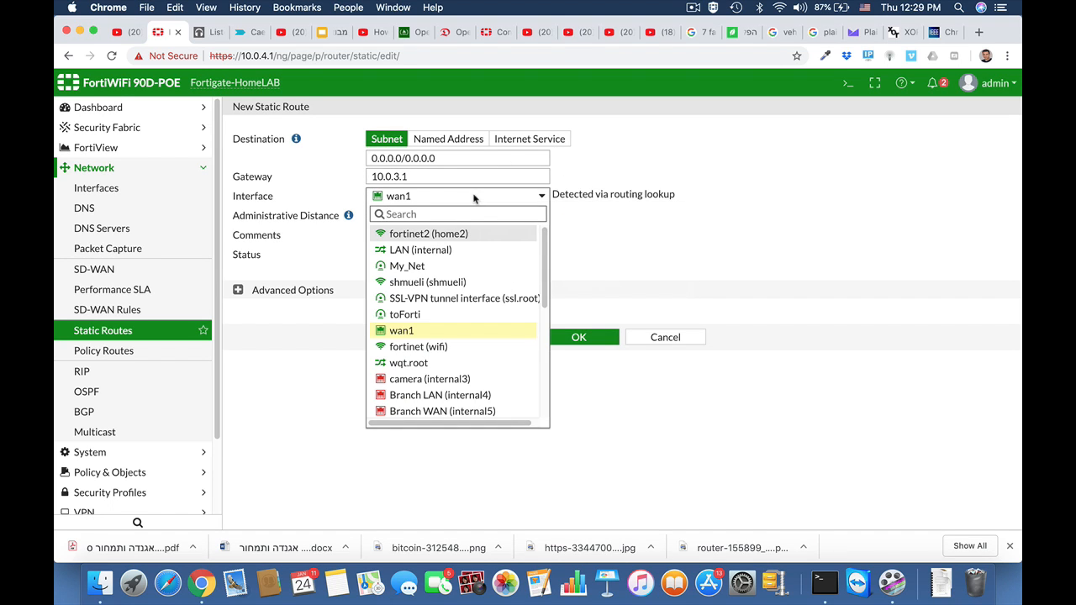
left_click(718, 195)
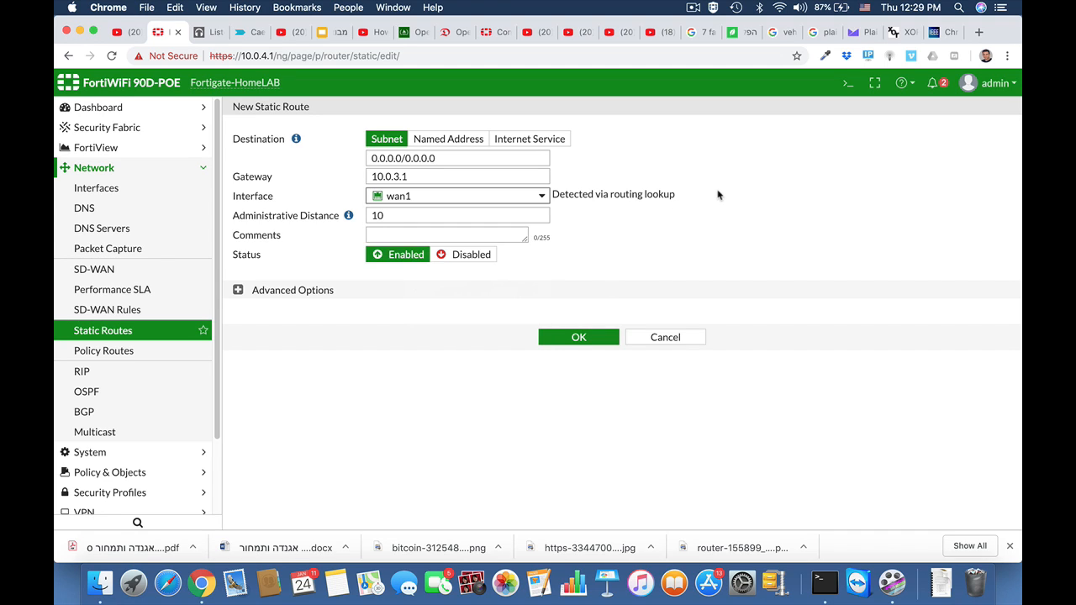
left_click(382, 216)
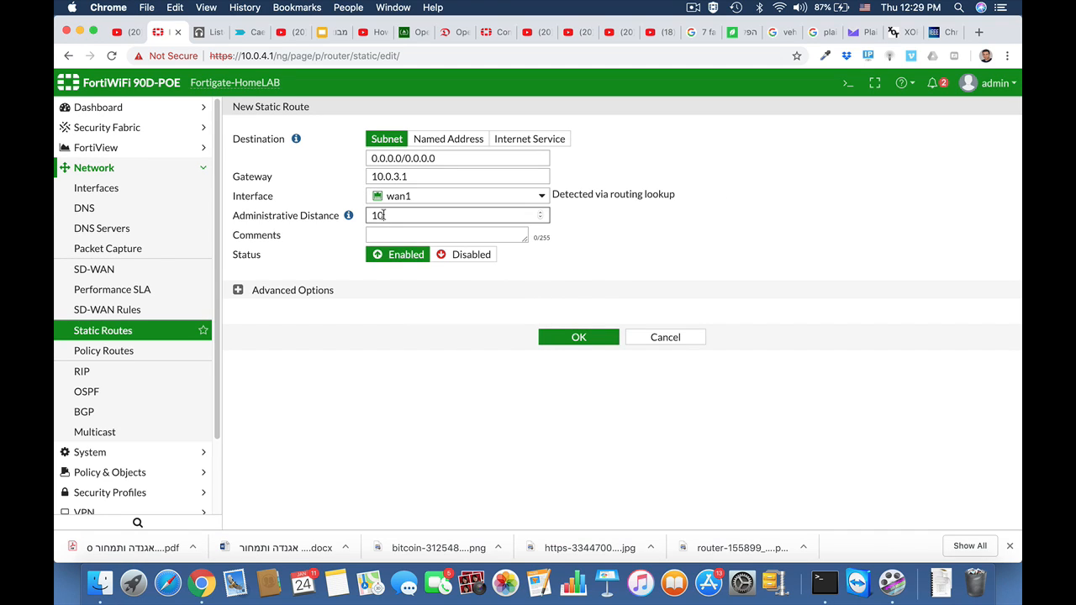
left_click(238, 291)
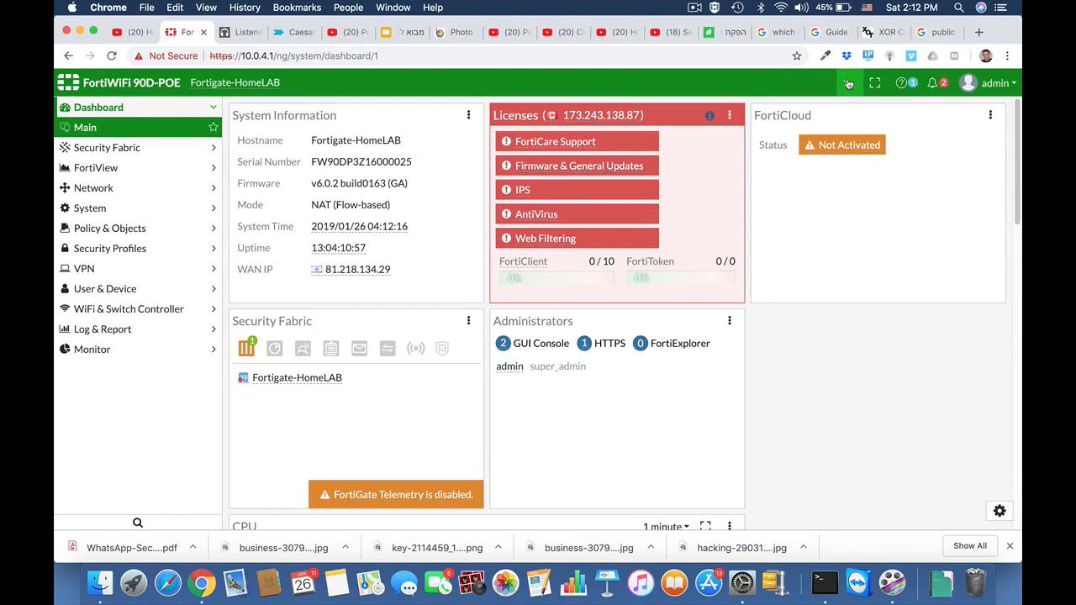
Open the CLI console and create a new firewall address entry named syria.
left_click(846, 84)
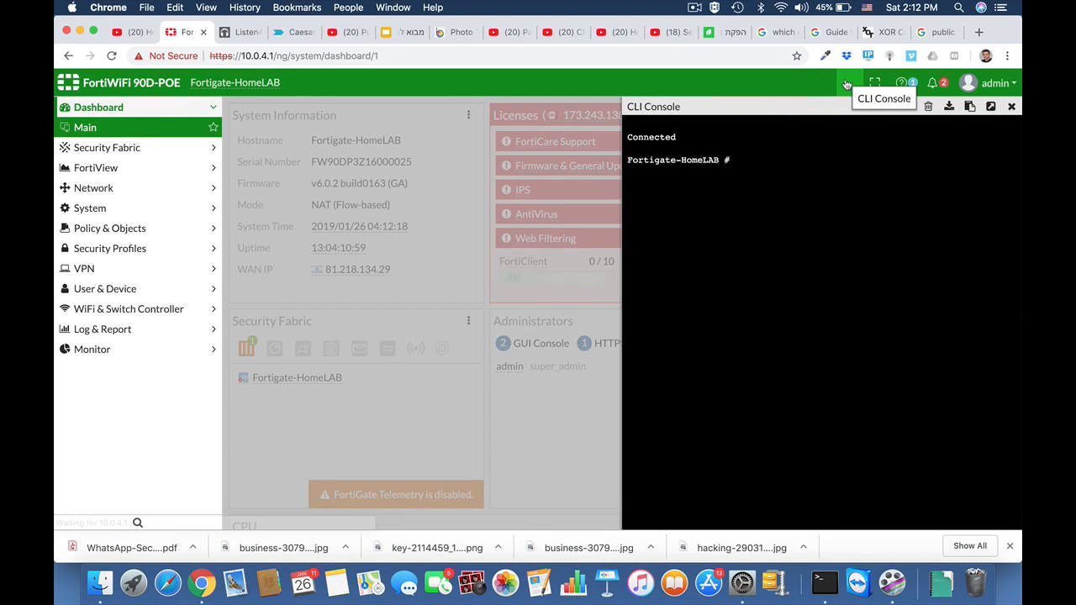
type("confi")
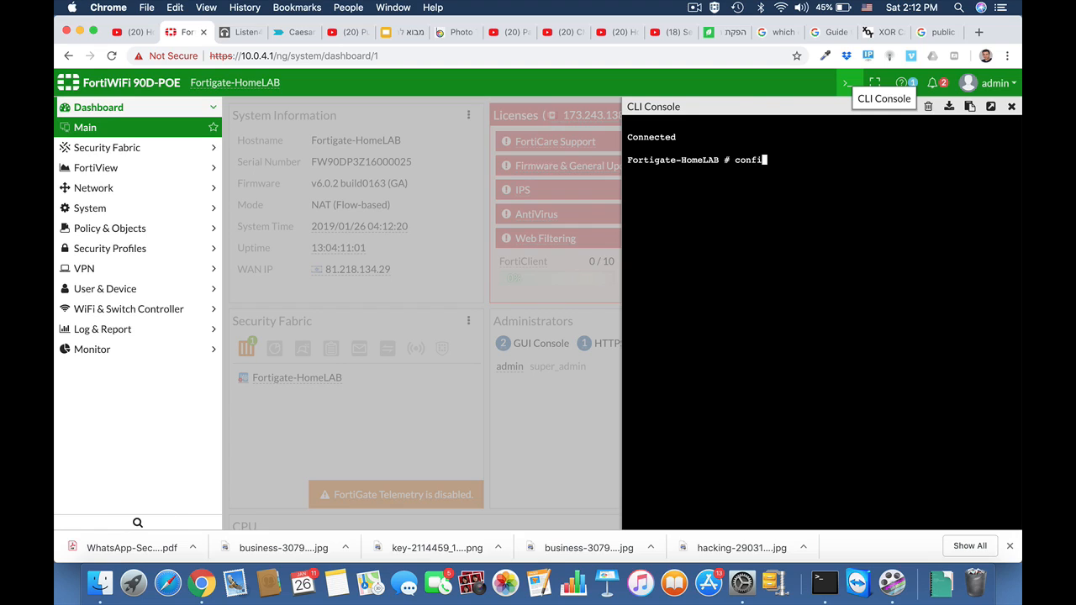
type("g firewall address")
key("Return")
type("ed")
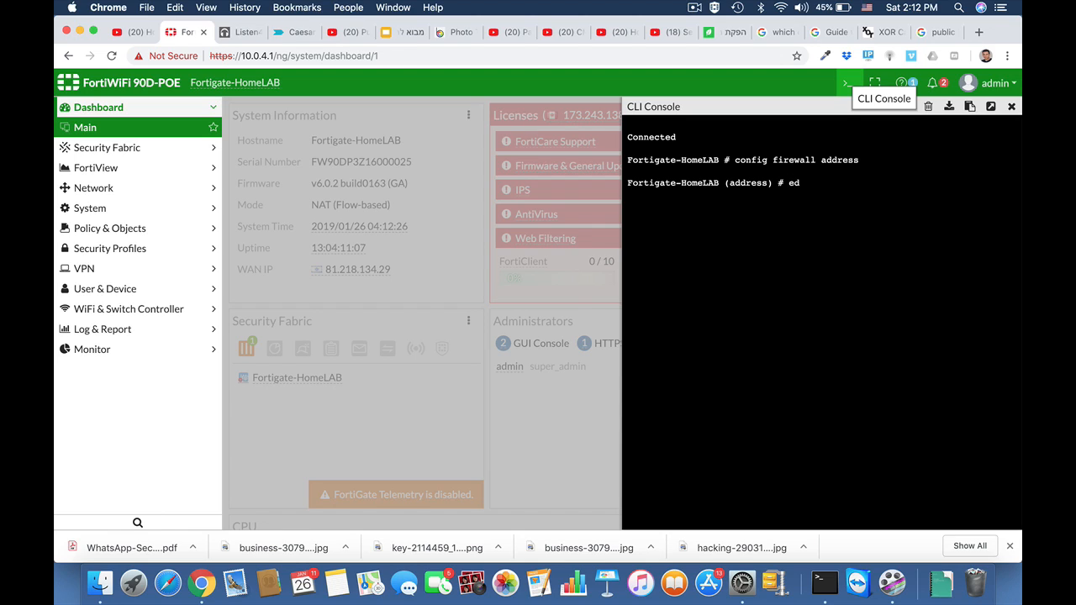
type("it syria")
key("Return")
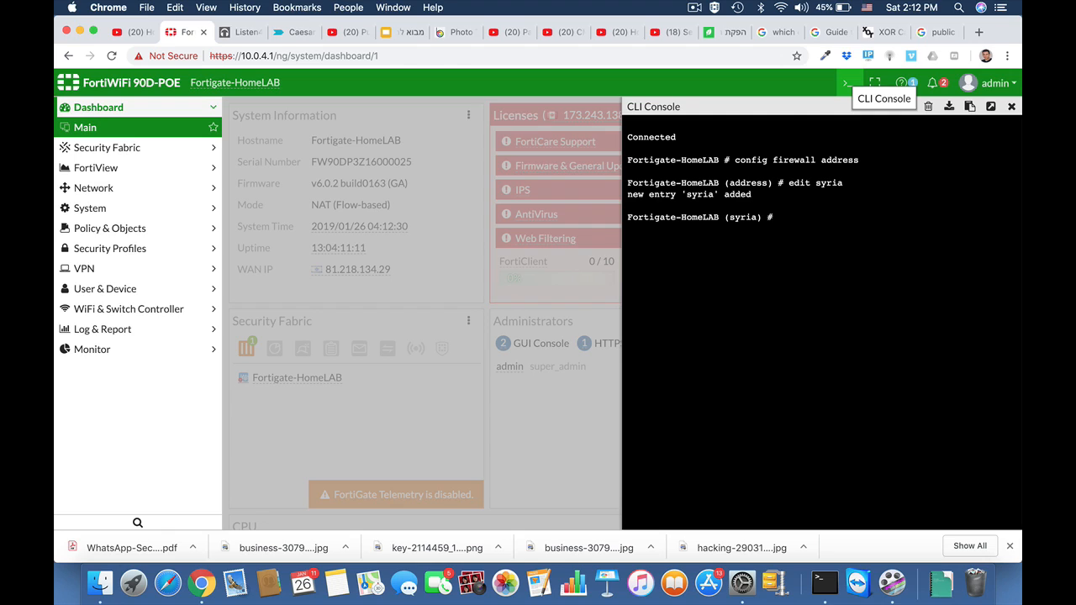
Set the syria address's type to geography.
type("set type geography")
key("Return")
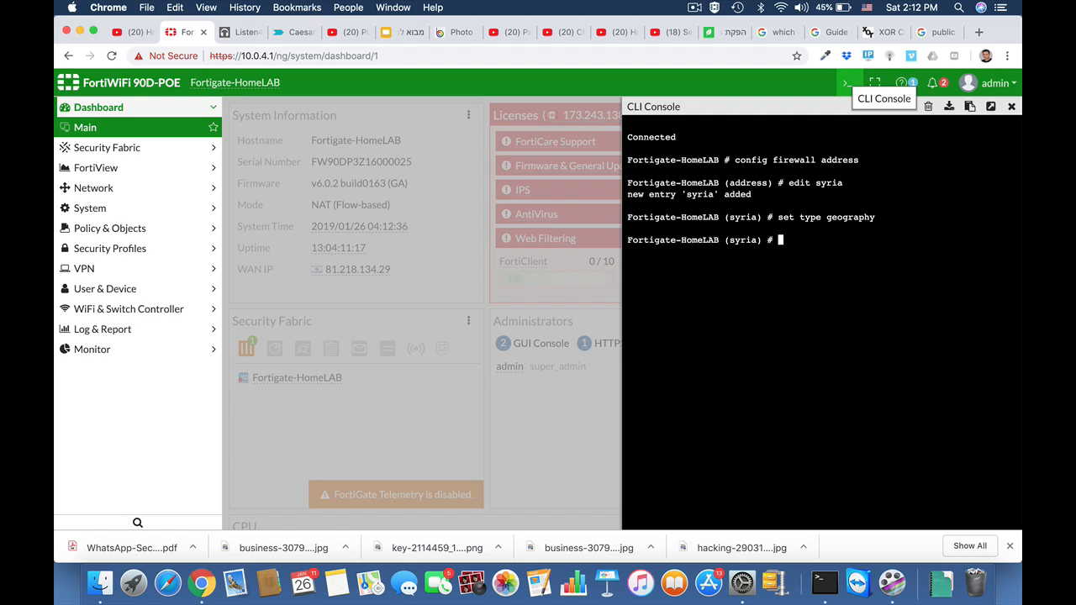
List the available country codes for the address and page through them.
type("set country")
key("space")
key("question")
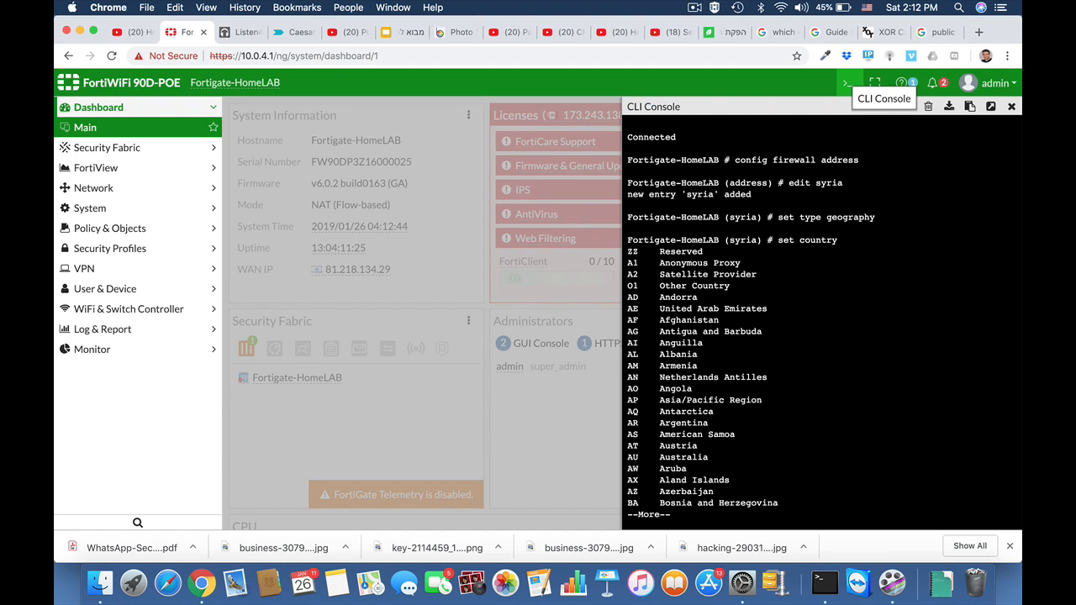
key("space")
key("space")
key("space")
key("space")
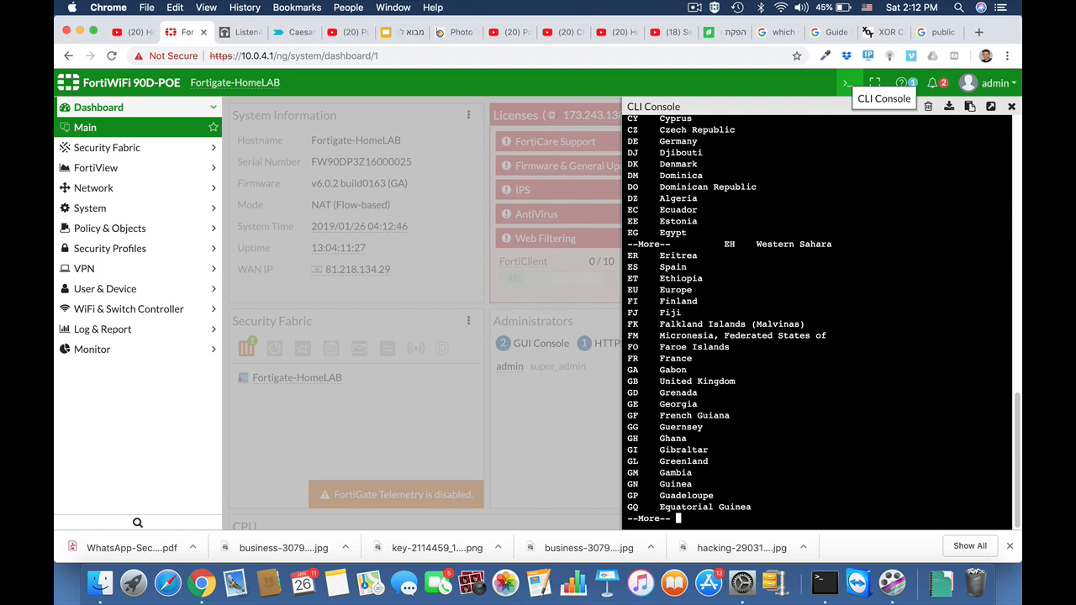
key("space")
key("space")
key("space")
key("space")
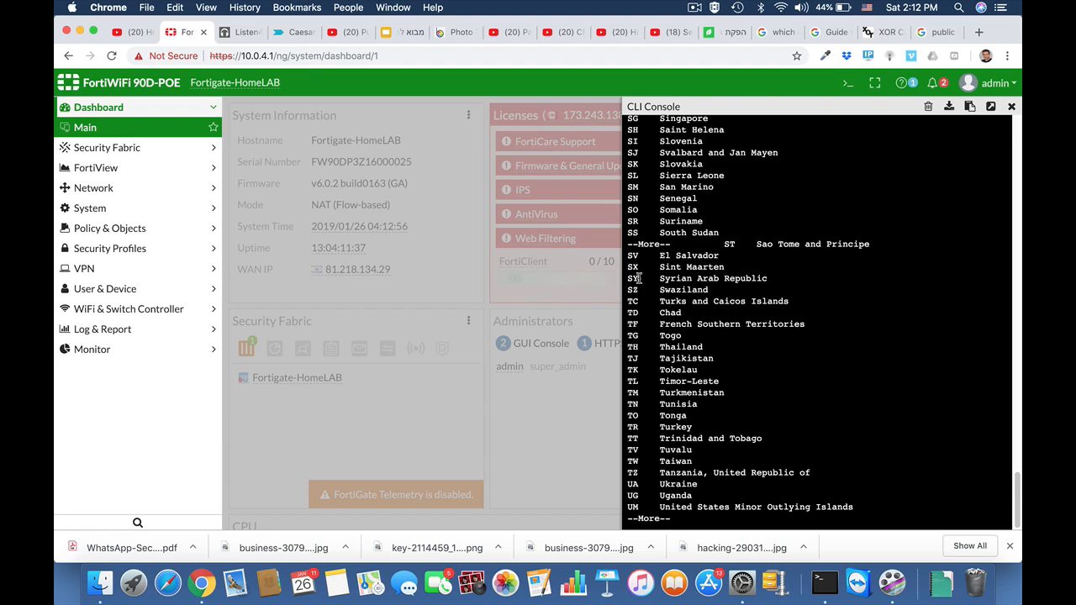
key("space")
Set the syria address's country to SY and end the address configuration.
key("Return")
key("Return")
key("Up")
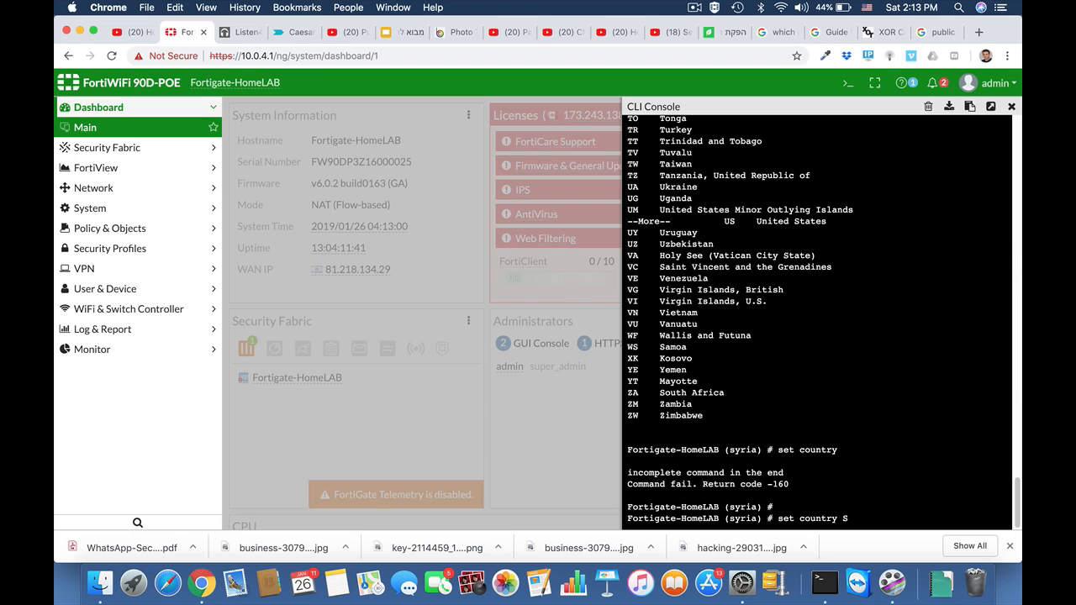
type("SY")
key("Return")
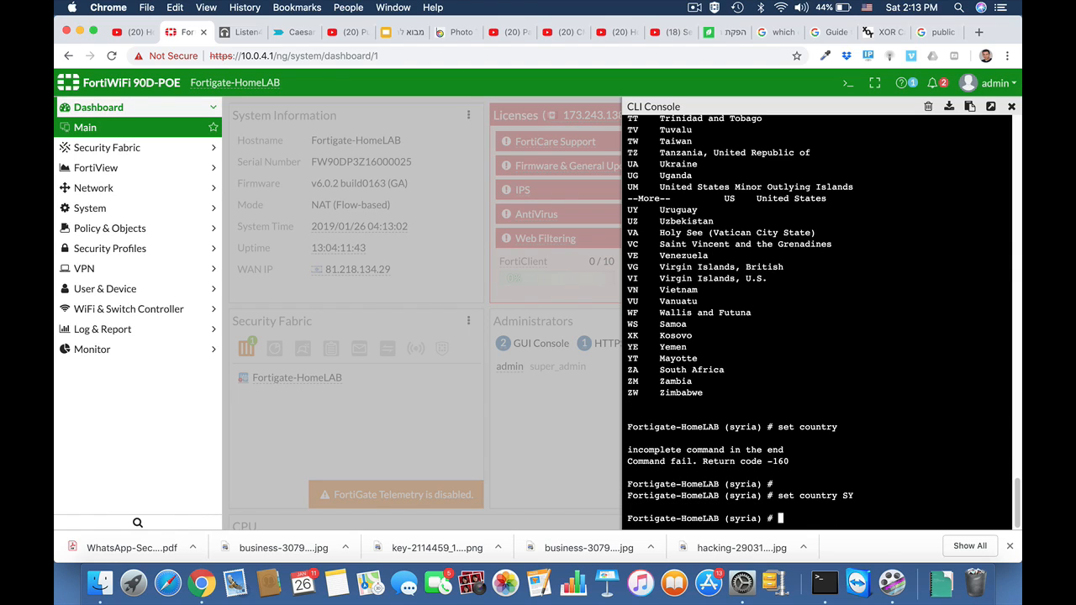
type("end")
key("Return")
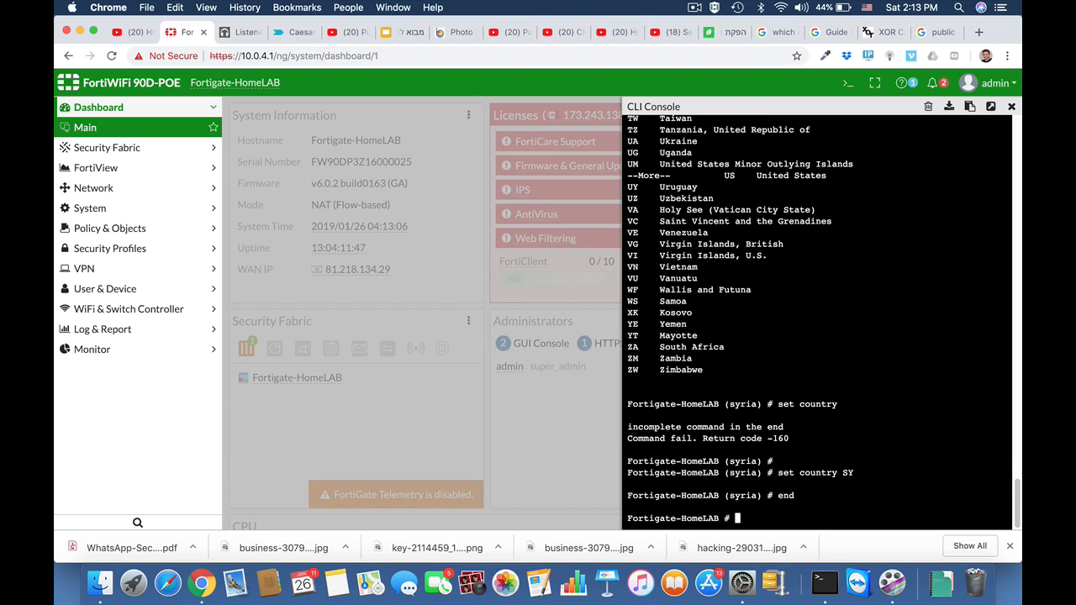
key("Return")
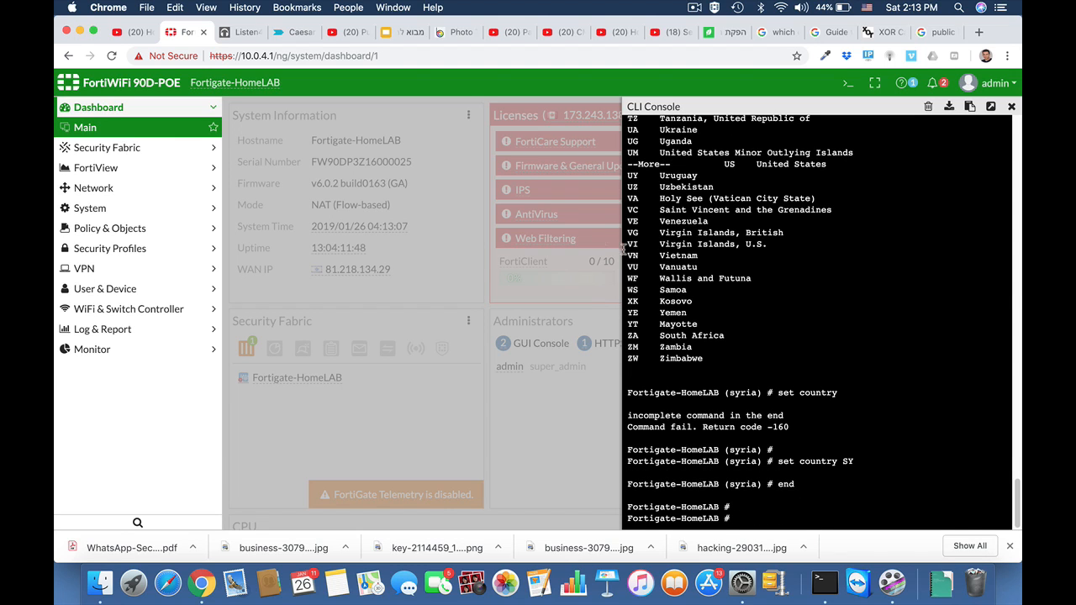
Review the firewall address list for the syria geography address.
left_click(83, 232)
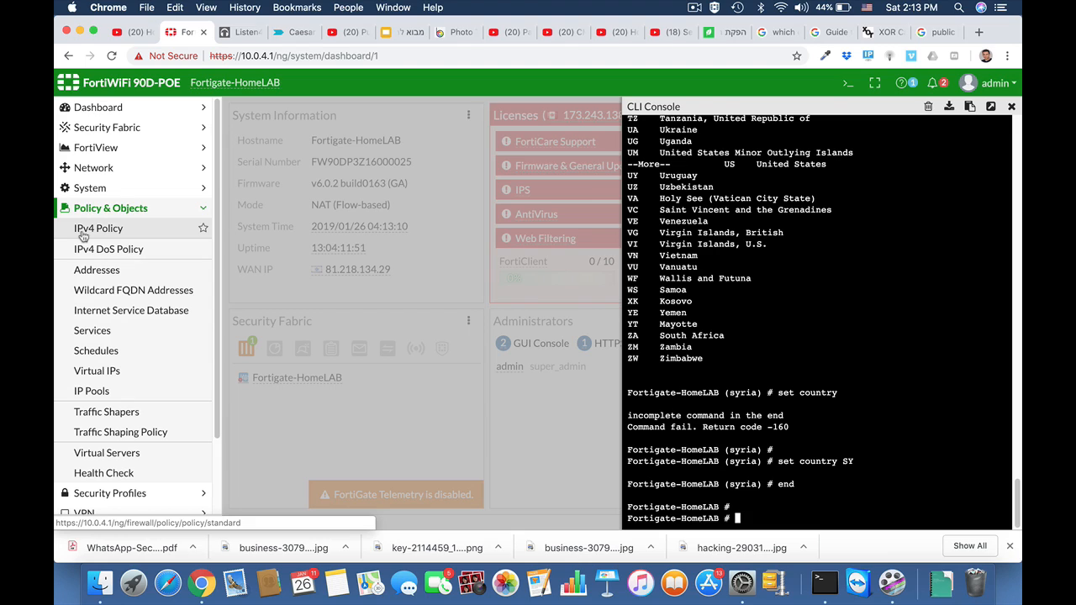
left_click(94, 271)
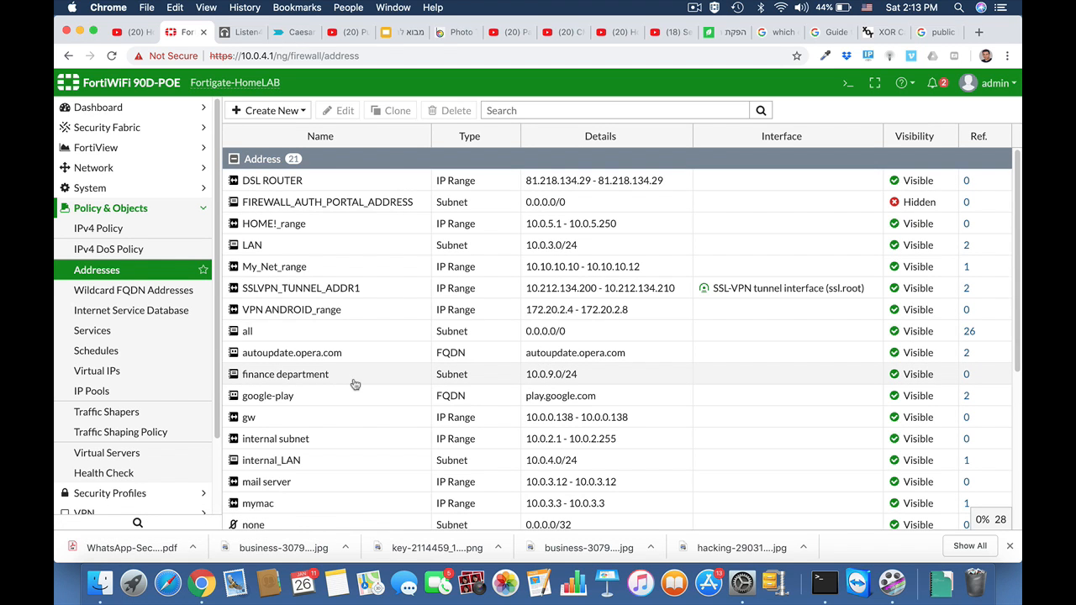
scroll(355, 383, "down", 3)
scroll(355, 383, "down", 5)
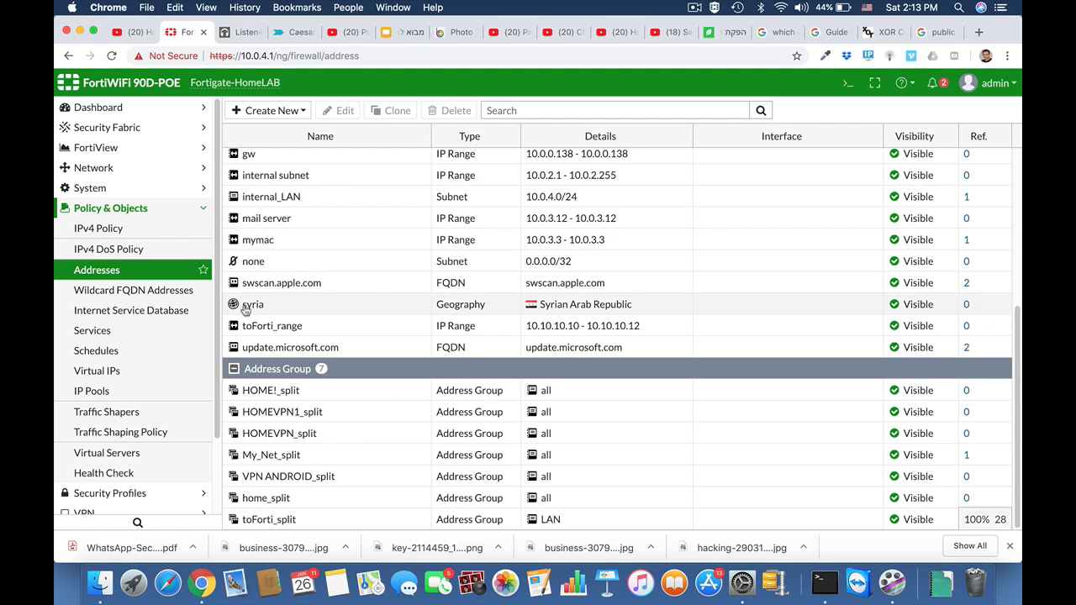
Start a new IPv4 policy named Block traffic_syria.
left_click(113, 229)
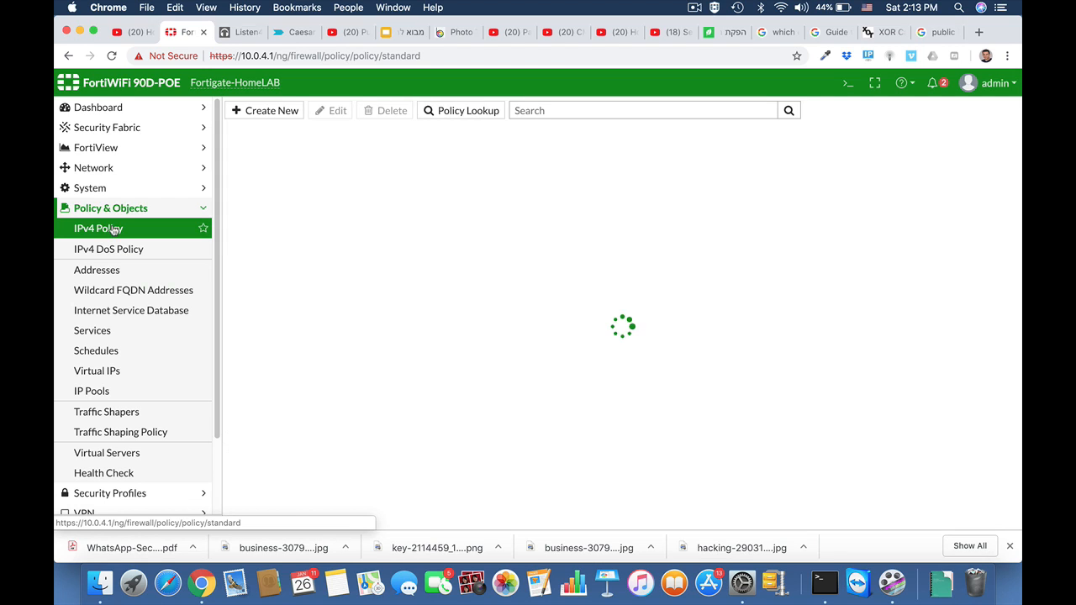
left_click(281, 116)
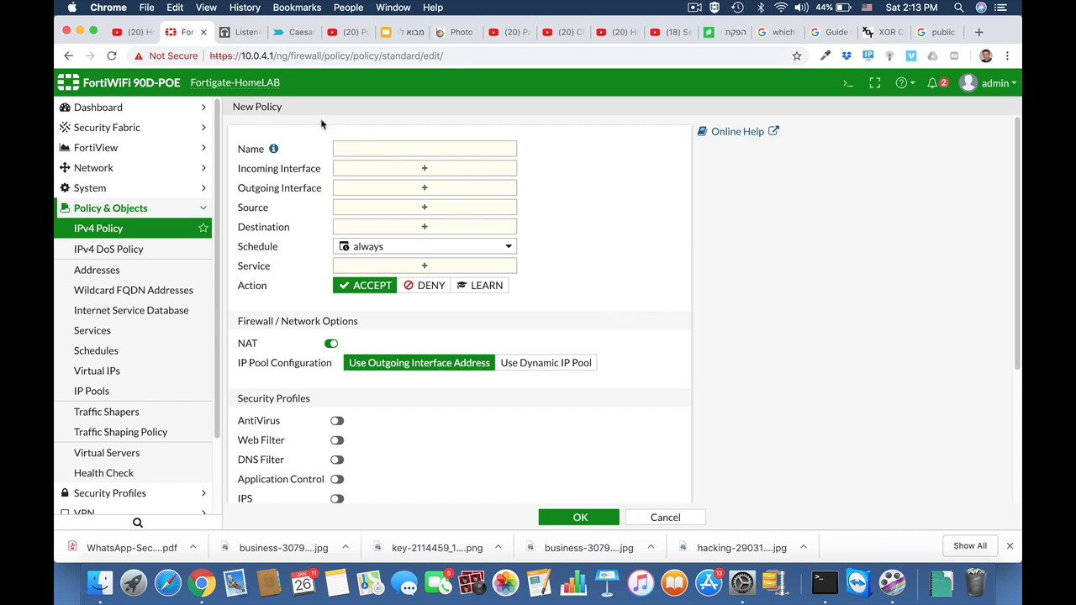
left_click(393, 149)
type("Block ")
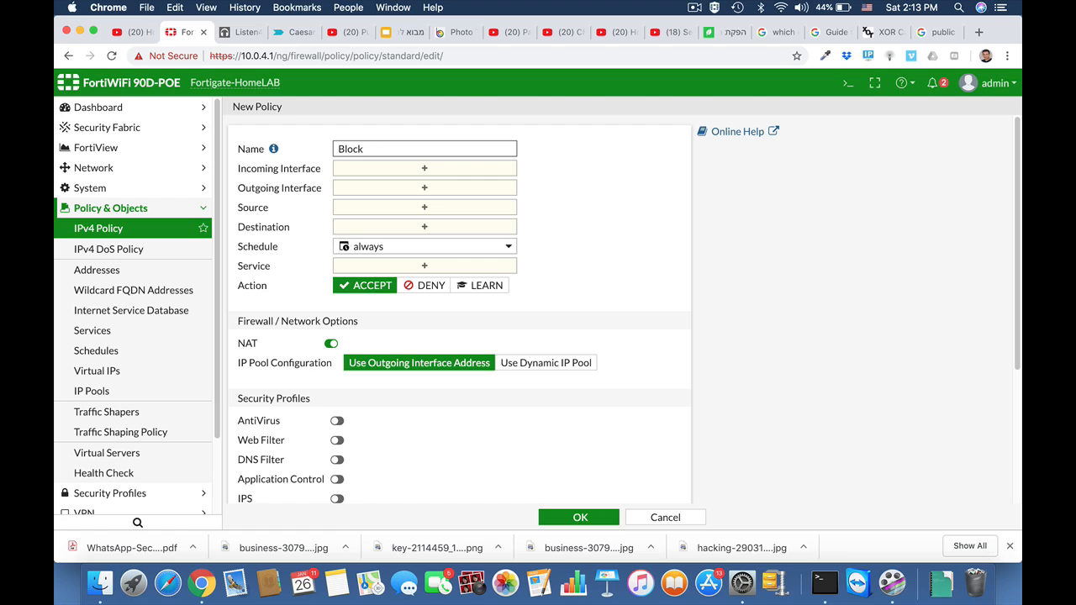
type("traffic_synia")
Set the policy's incoming interface to wan1 and outgoing interface to LAN (internal).
left_click(425, 169)
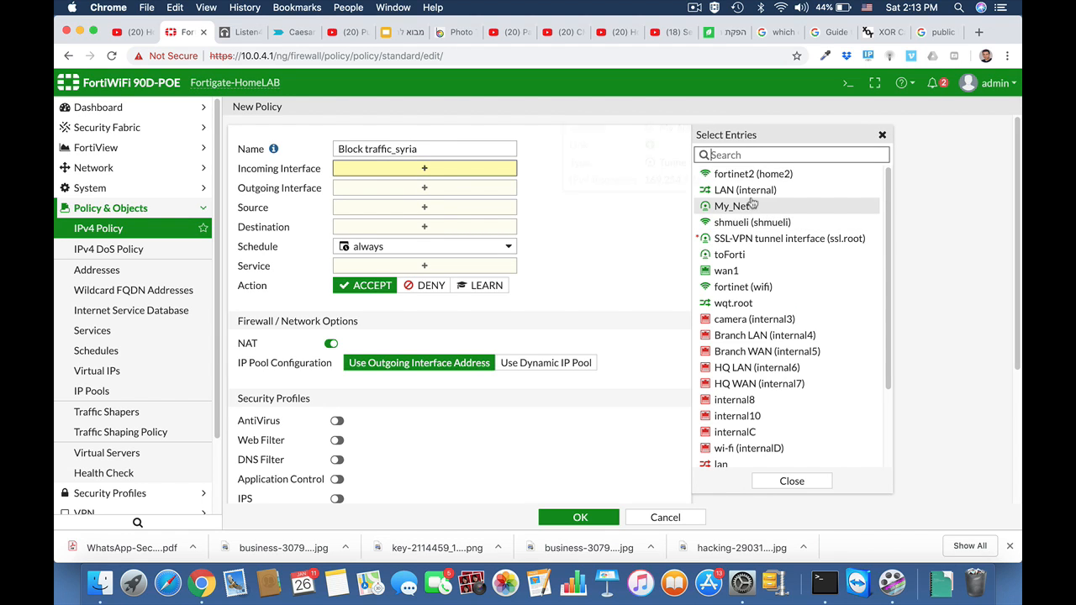
mouse_move(768, 210)
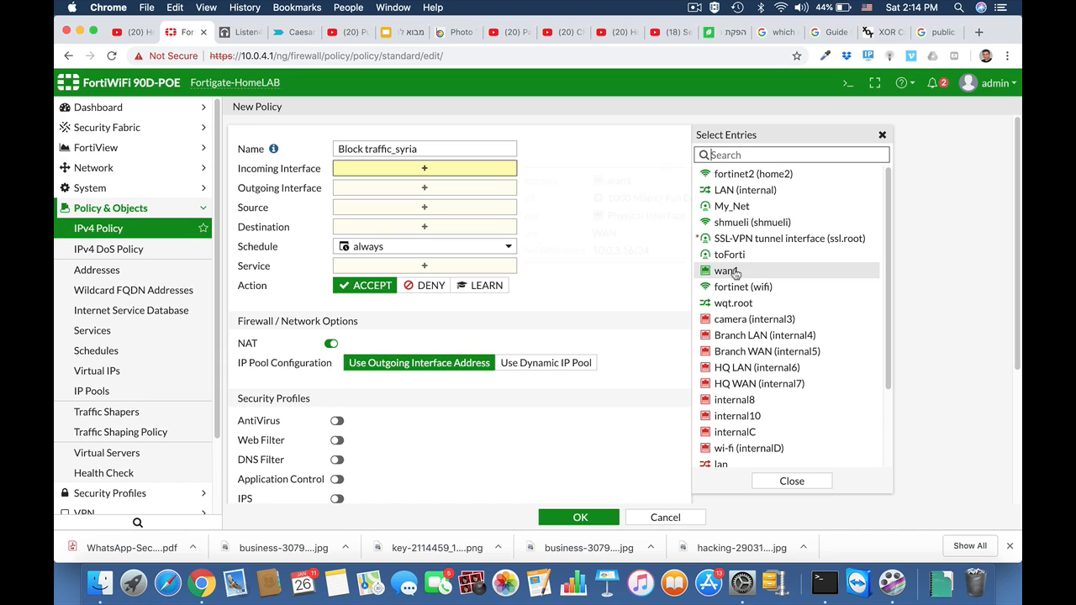
mouse_move(728, 275)
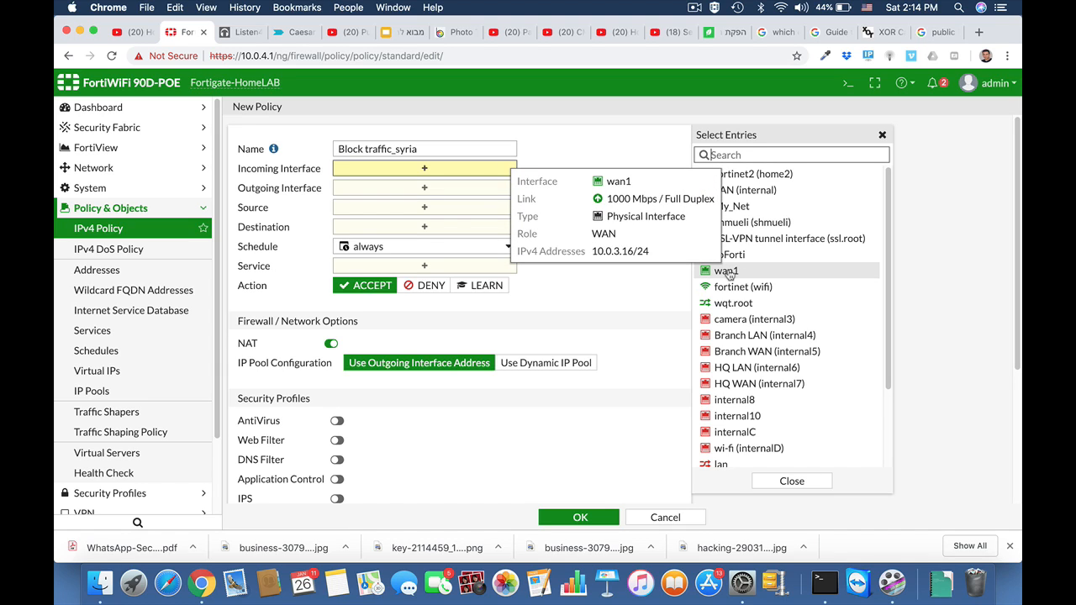
left_click(728, 272)
left_click(455, 201)
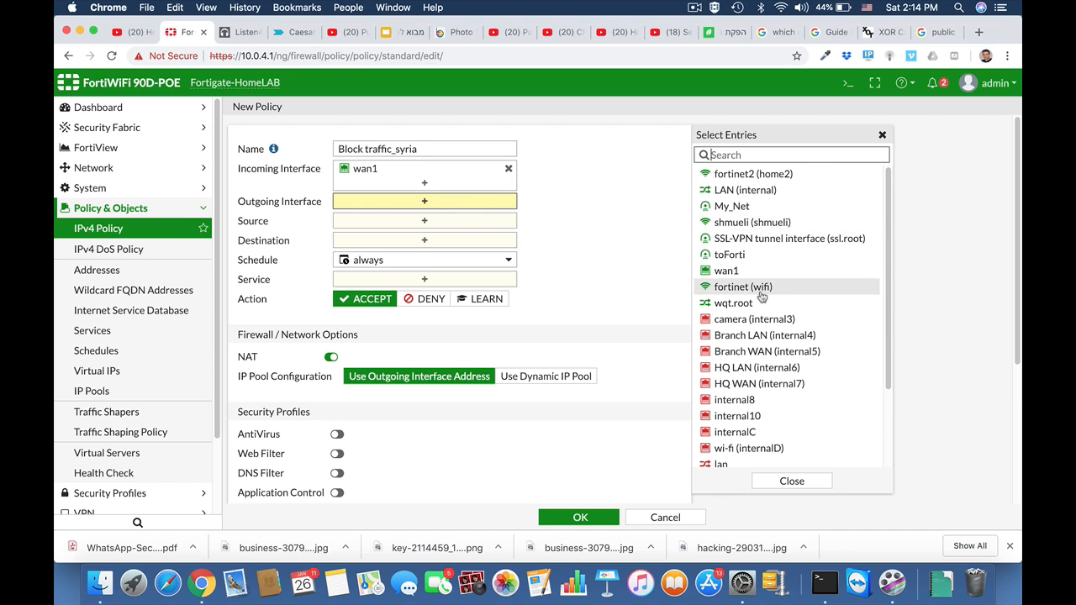
left_click(729, 192)
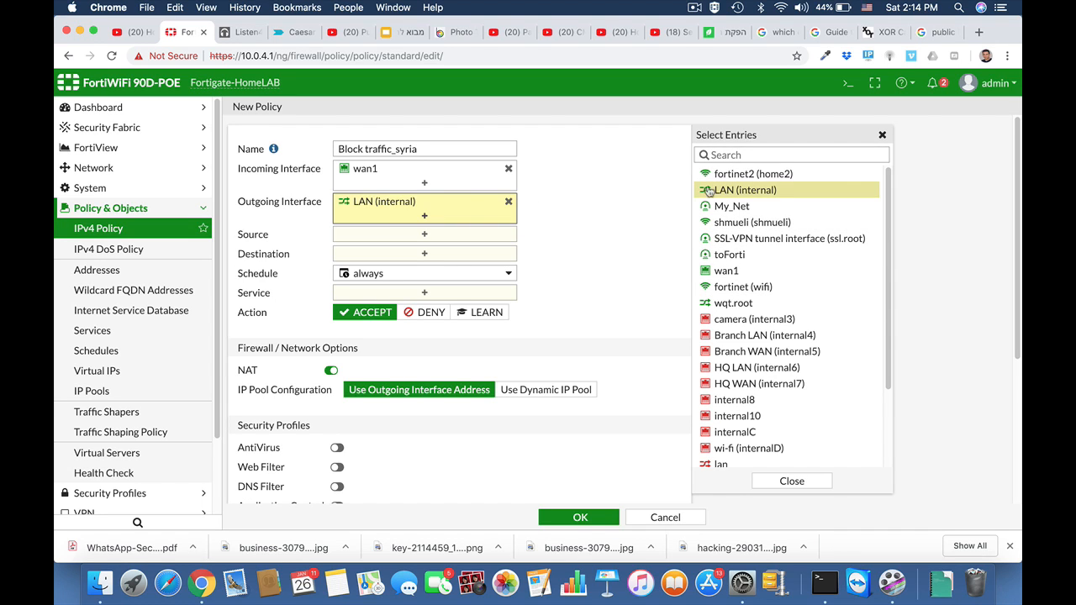
Set the policy's source to the syria address and destination to all.
left_click(417, 236)
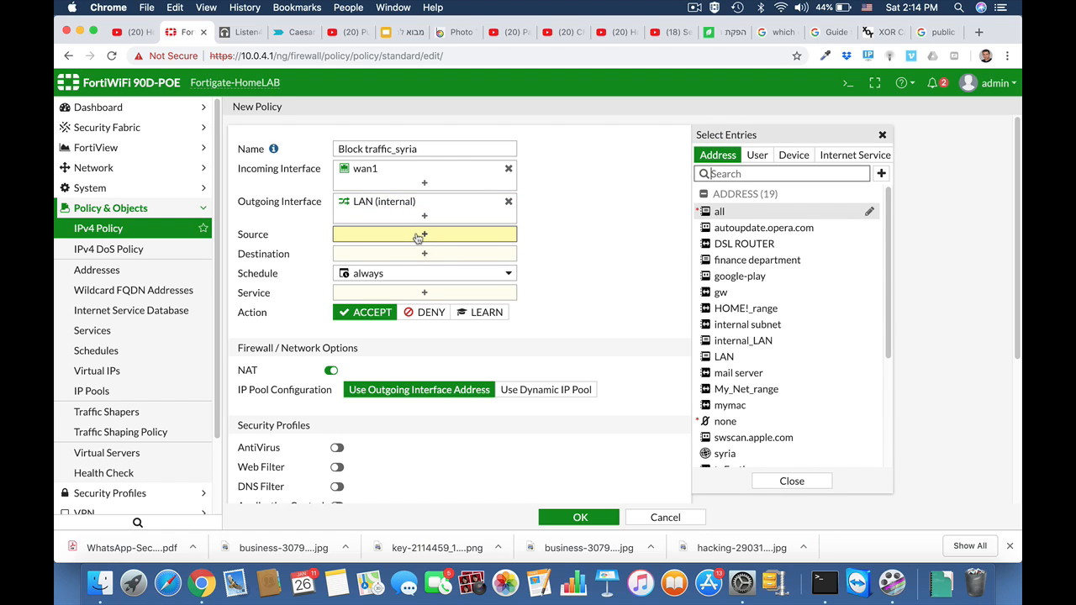
left_click(744, 455)
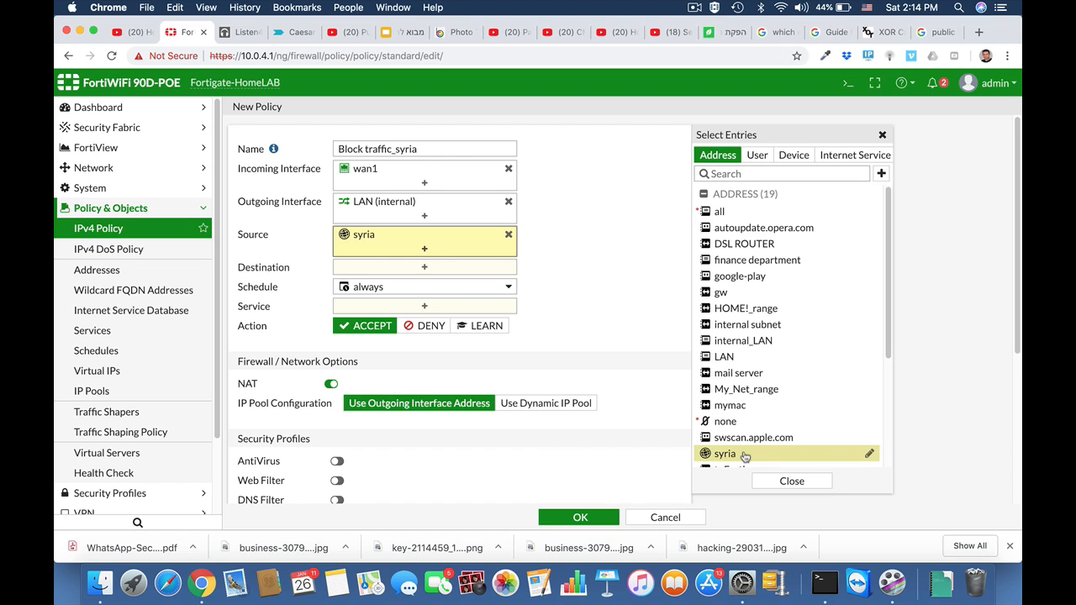
left_click(424, 268)
left_click(715, 212)
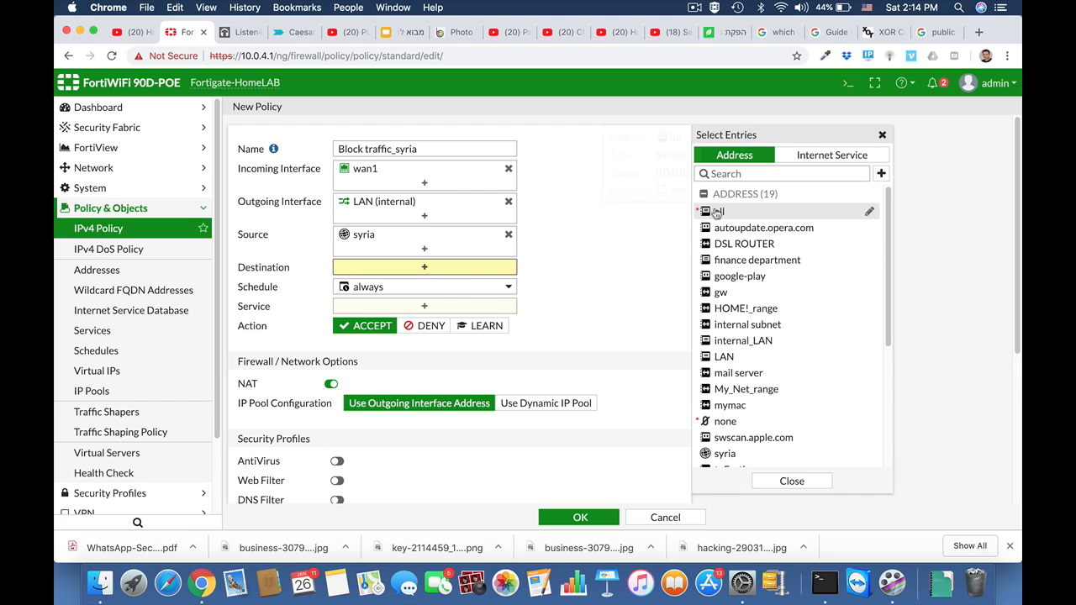
Set the policy's service to ALL and save the policy.
left_click(414, 326)
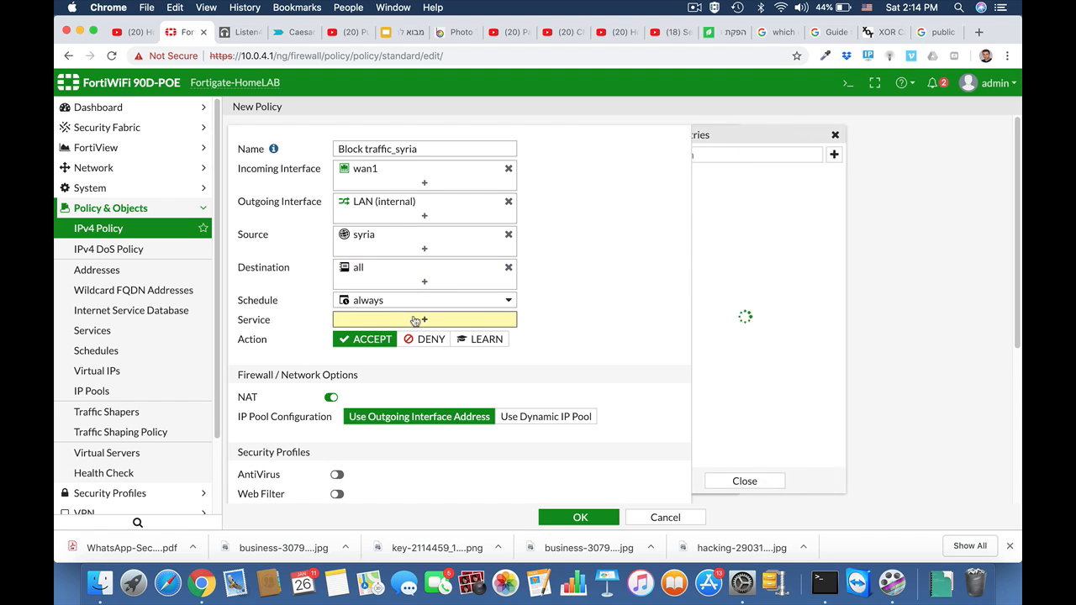
left_click(720, 209)
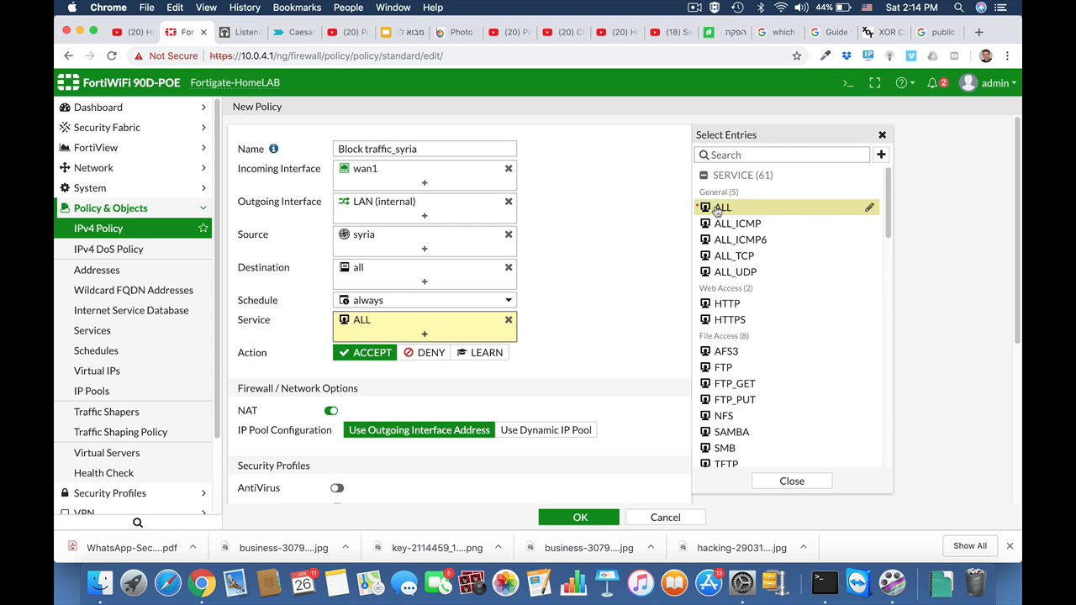
left_click(561, 514)
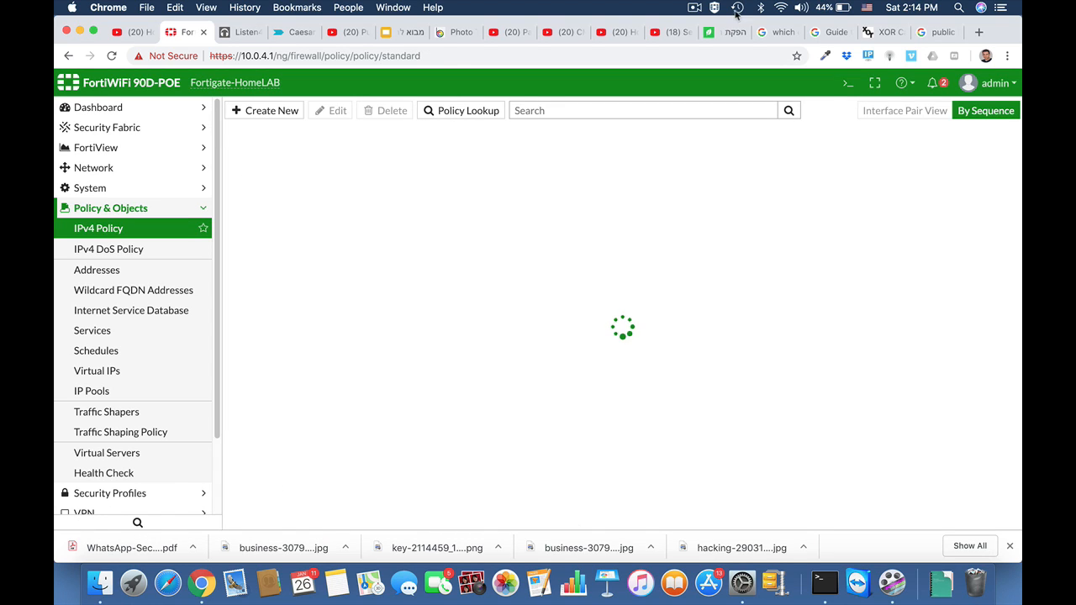
left_click(693, 7)
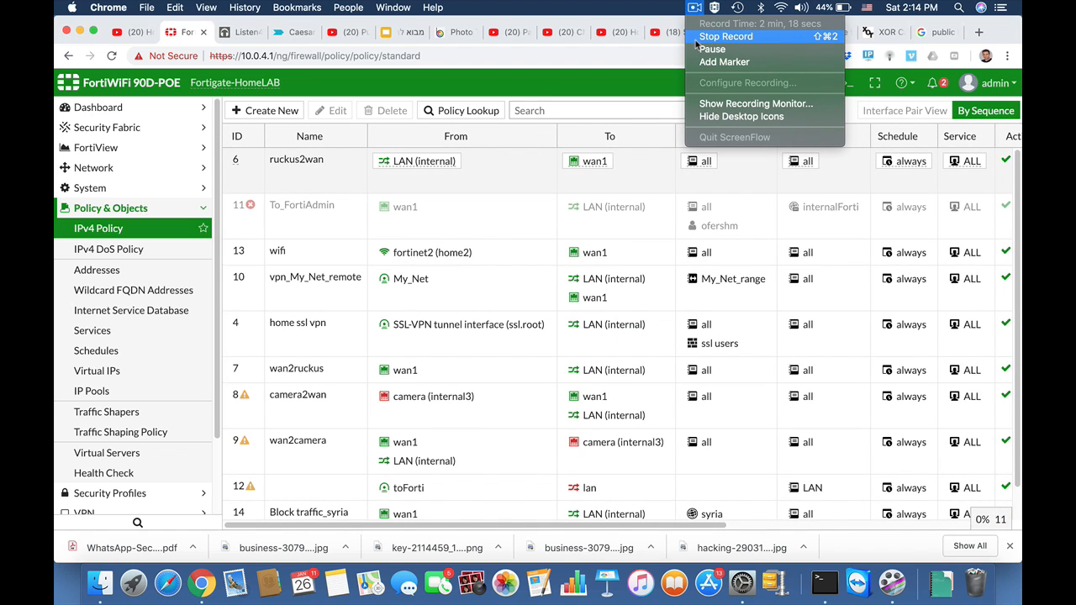
left_click(725, 36)
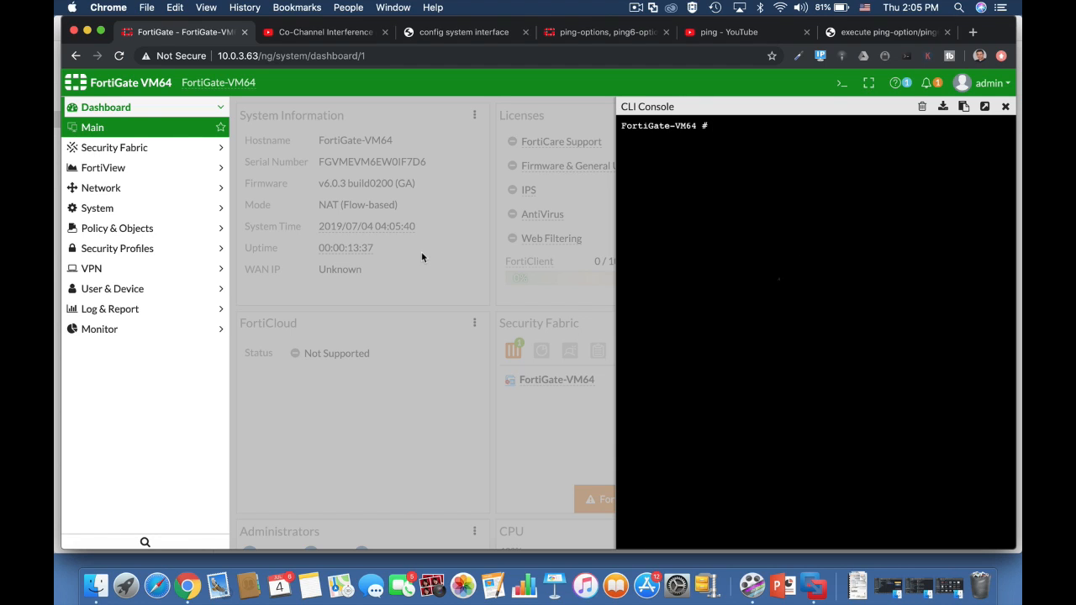
Ping 8.8.8.8 from the FortiGate CLI console.
type("exe ")
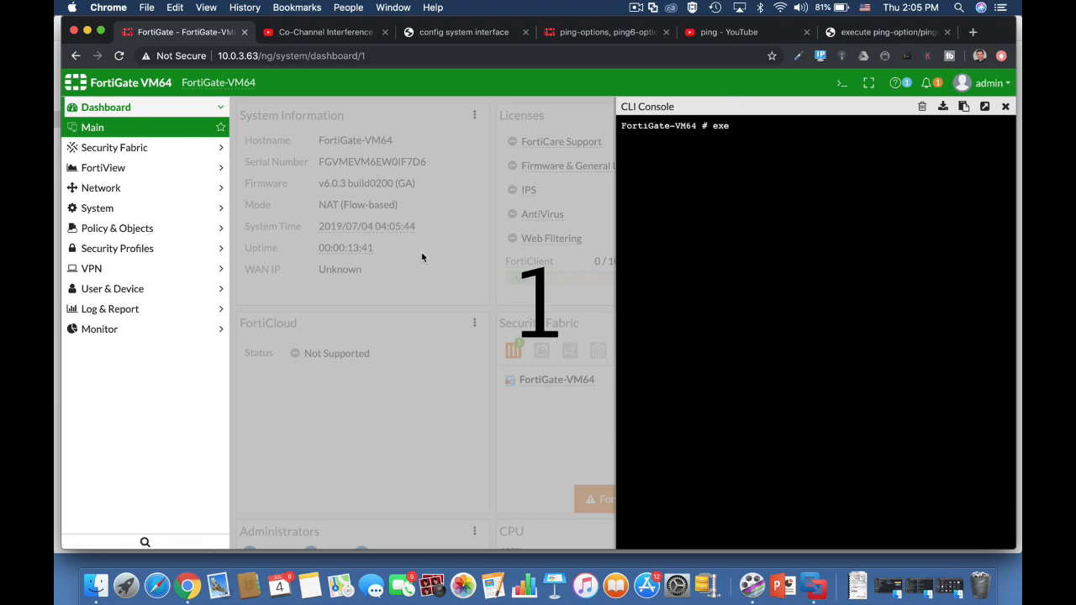
type("ping")
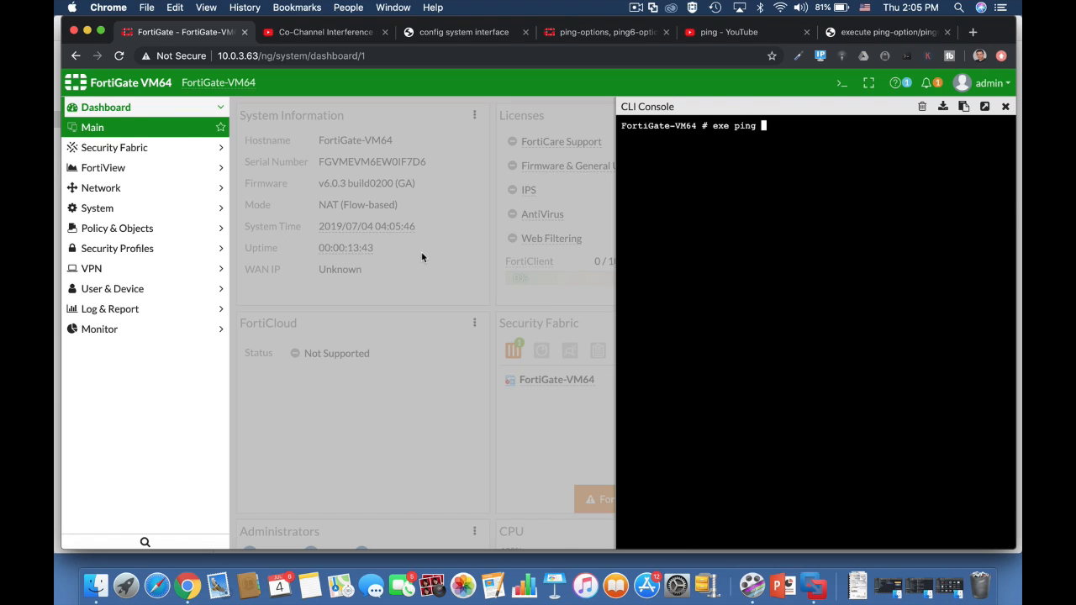
type(" 8.8.8.8")
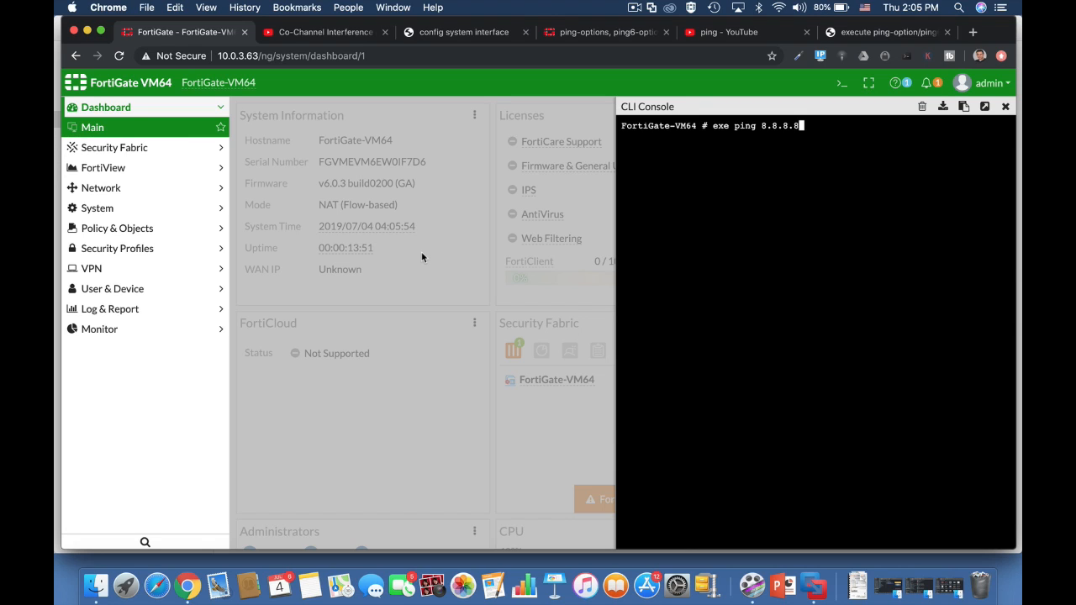
key("Return")
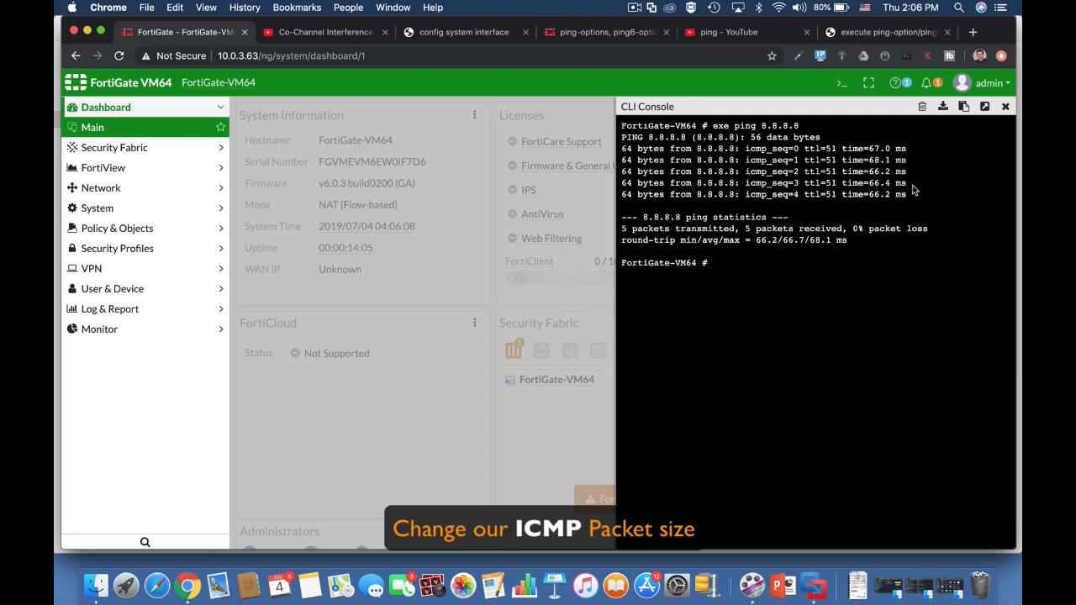
Display the current ping option settings in the CLI console.
type("exe ping-options")
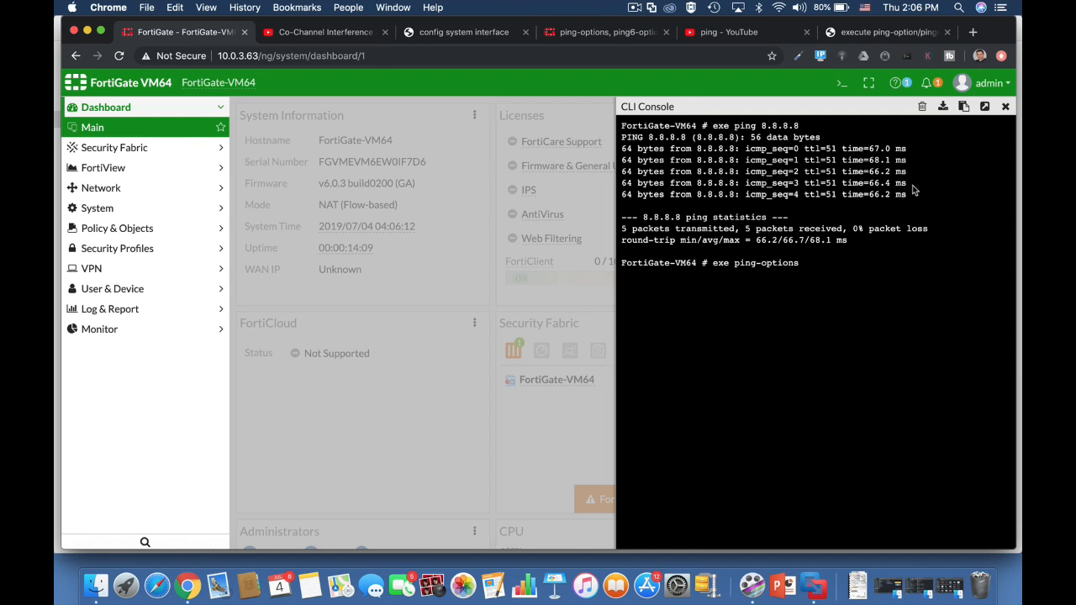
type(" view")
type(" set")
key("BackSpace")
key("BackSpace")
key("BackSpace")
key("BackSpace")
key("Tab")
key("Return")
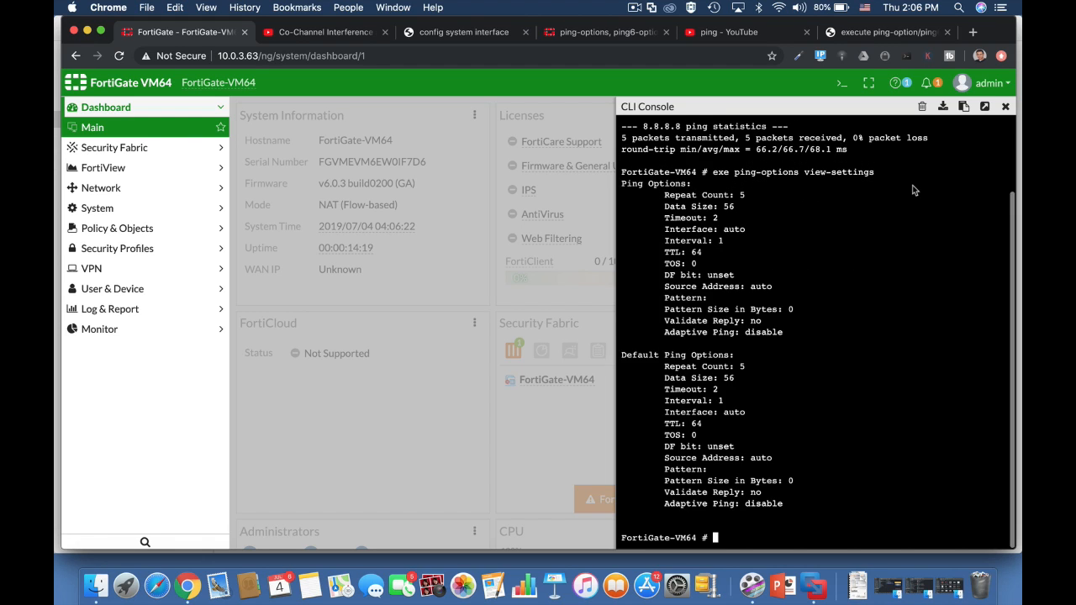
key("Return")
key("Return")
key("Return")
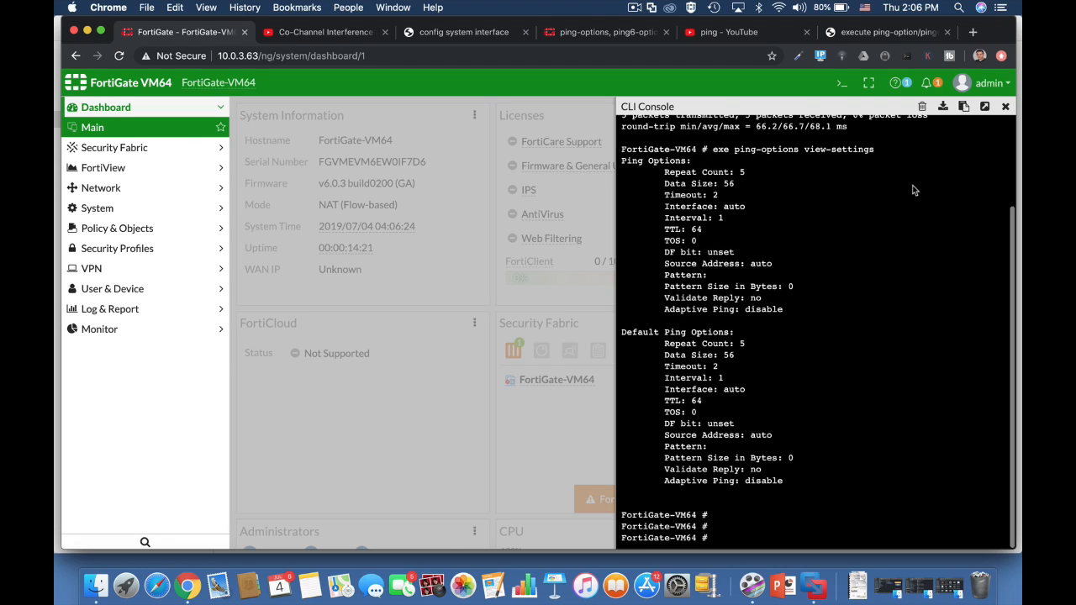
Set the ping data size to 90 bytes with the ping-options command.
type("exe ping-options")
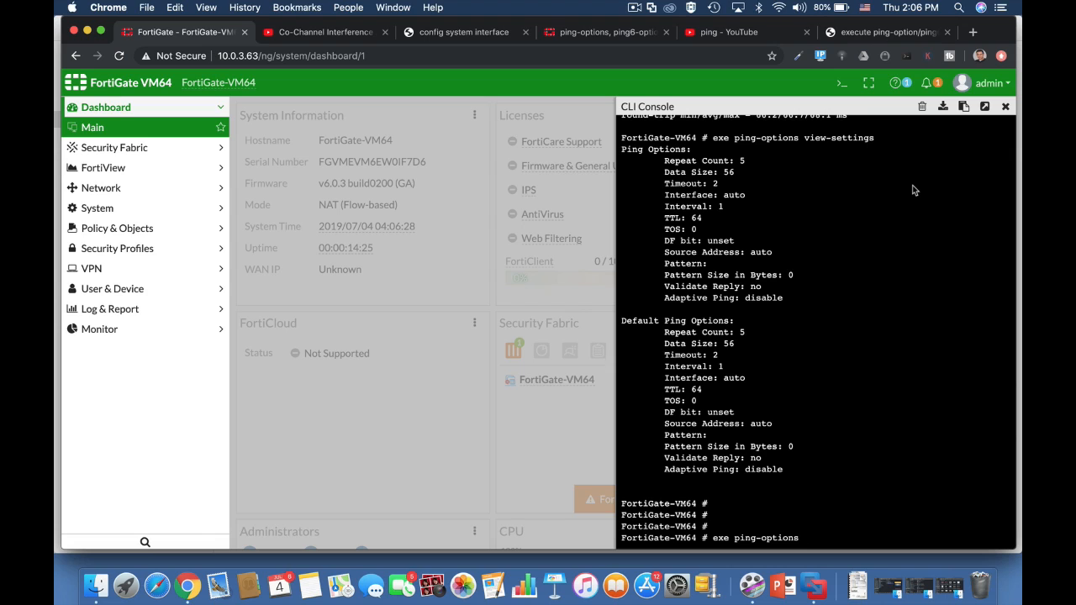
type(" d")
key("Tab")
type("90")
key("Return")
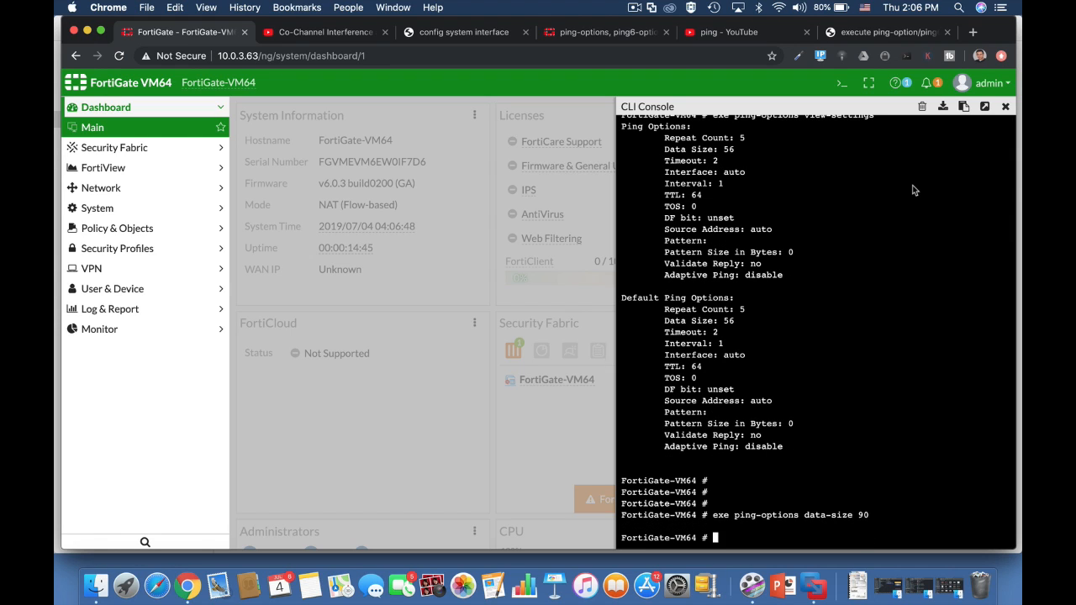
Ping 8.8.8.8 using the 90-byte data size.
type("exe ping 8.8.8.8")
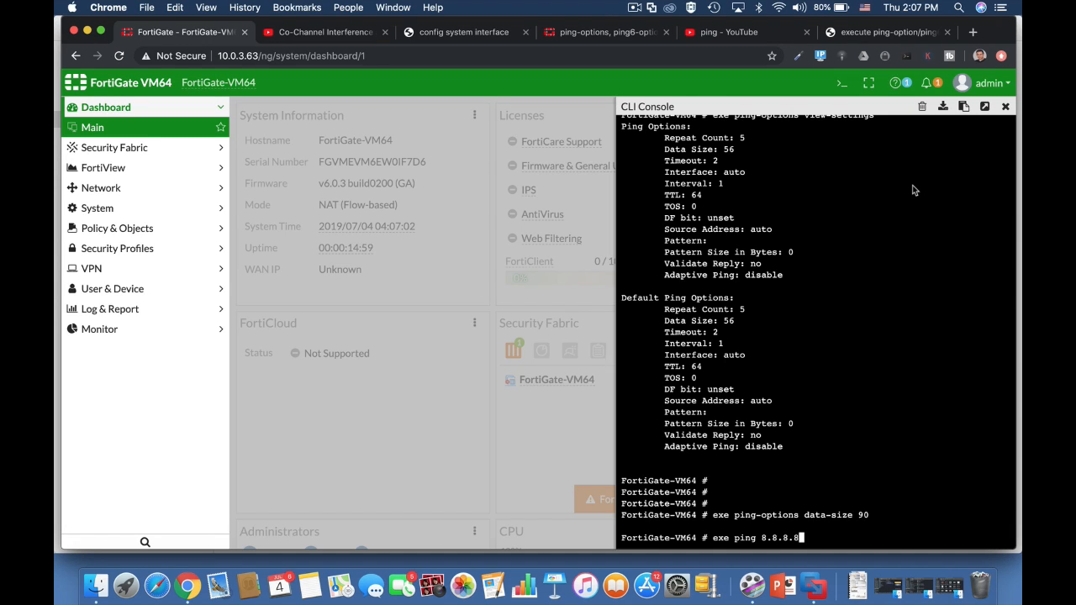
key("Return")
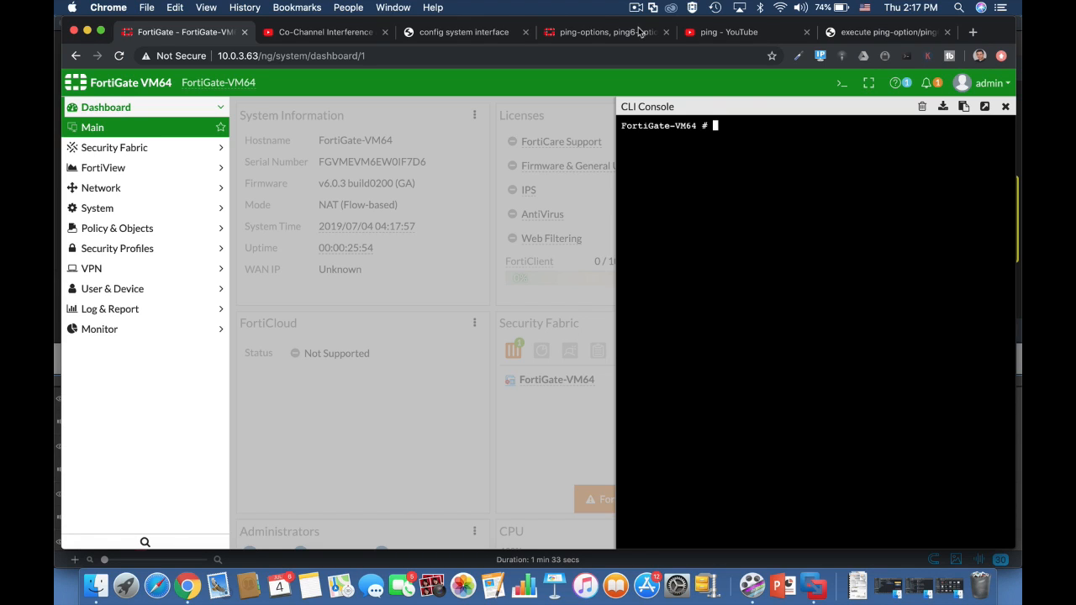
Set the ping repeat count to 15 with the ping-options command.
type("exe ping")
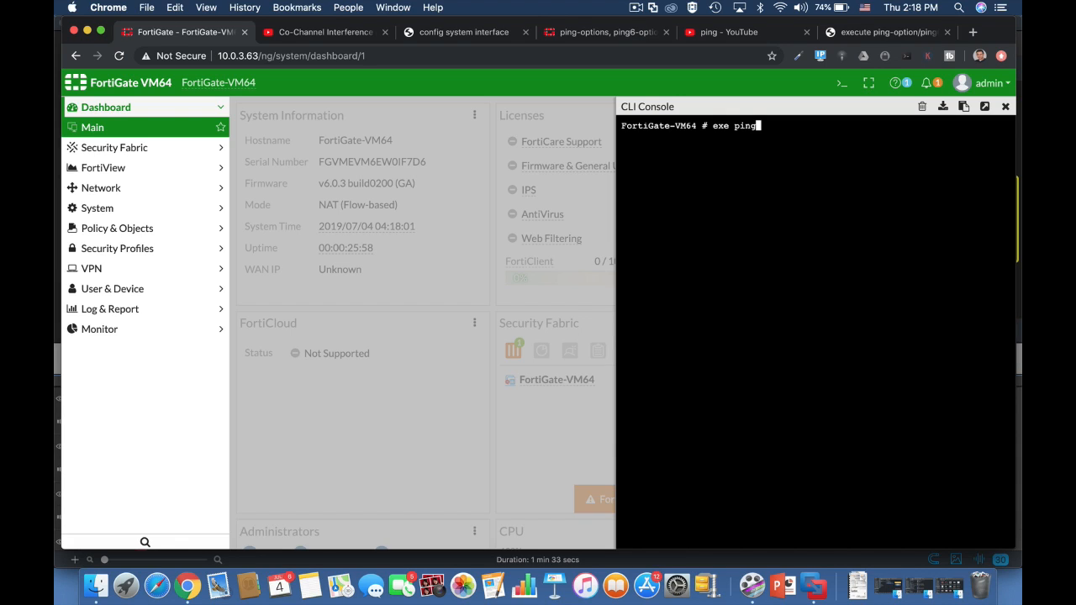
key("Tab")
type("re")
key("Tab")
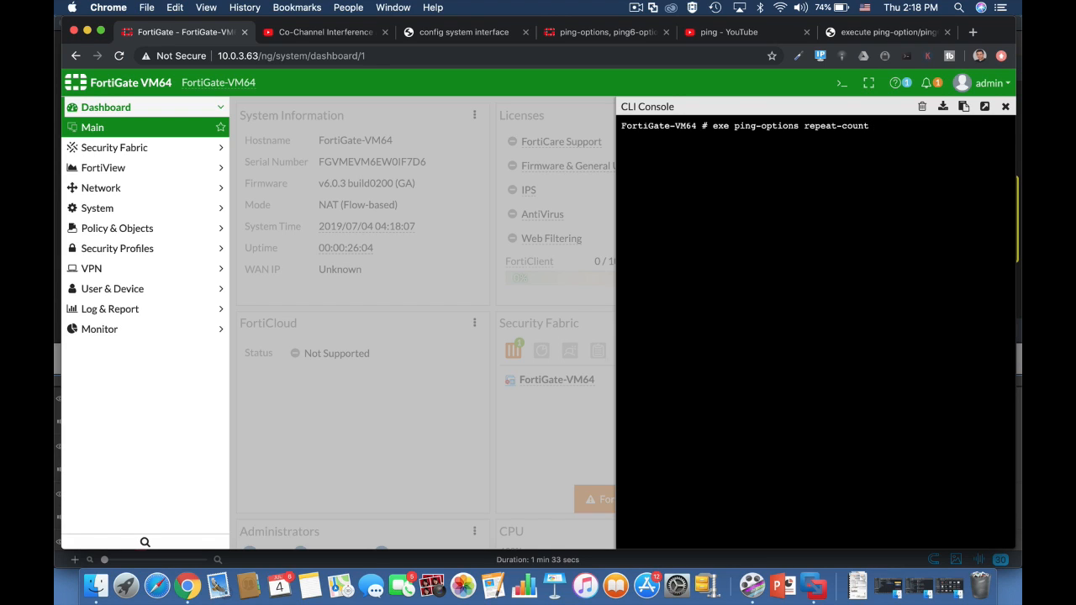
type("15")
key("Return")
Ping 8.8.8.8 again with the repeat count of 15.
type("exe ping ")
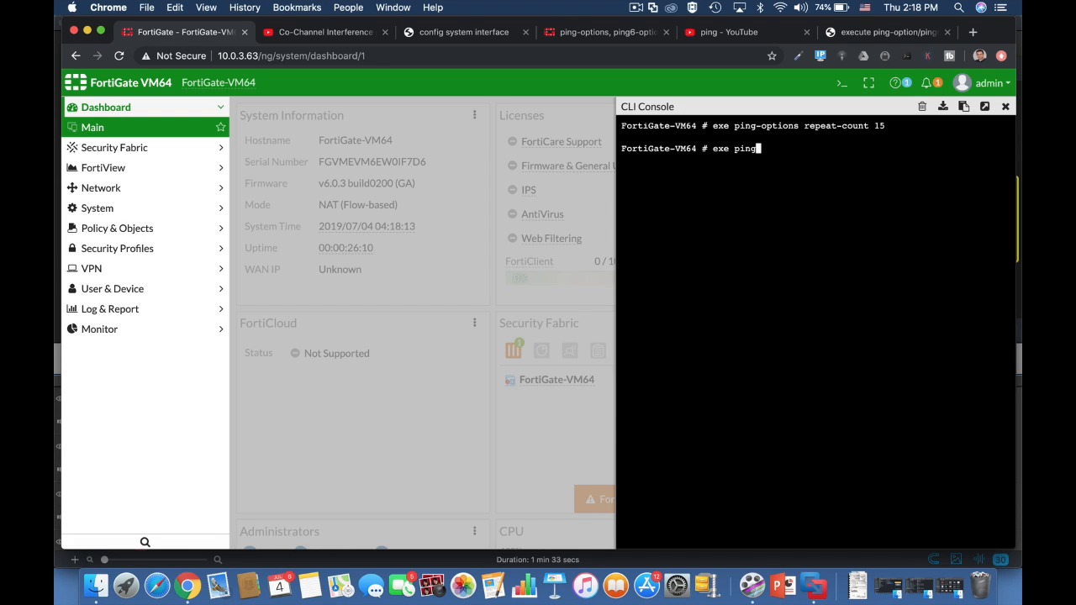
type("8.8.8.8")
key("Return")
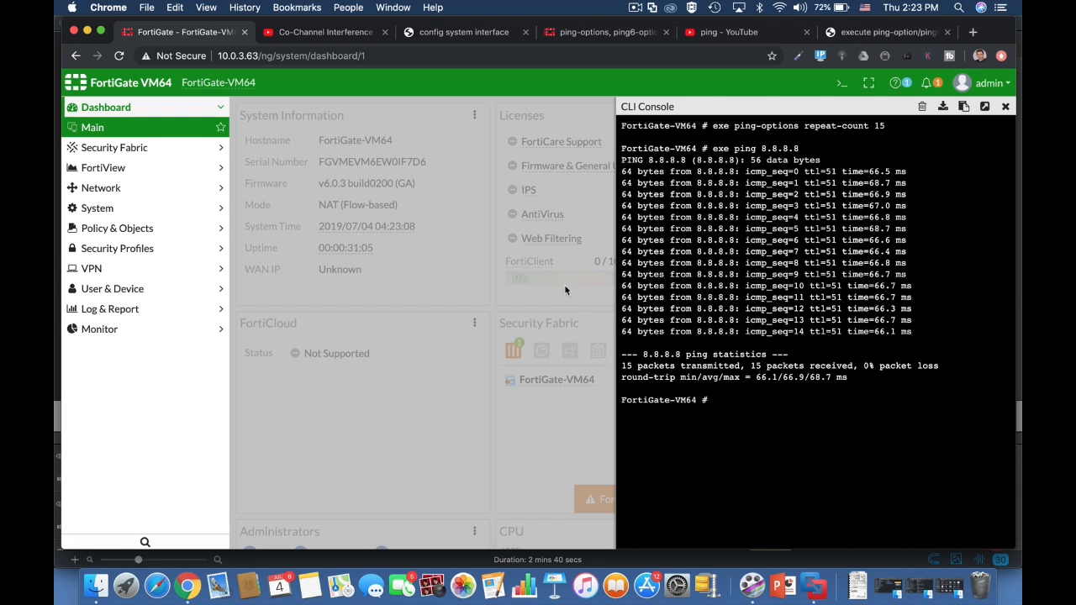
Clear the CLI console and review the IP addresses in the network interfaces list.
left_click(922, 107)
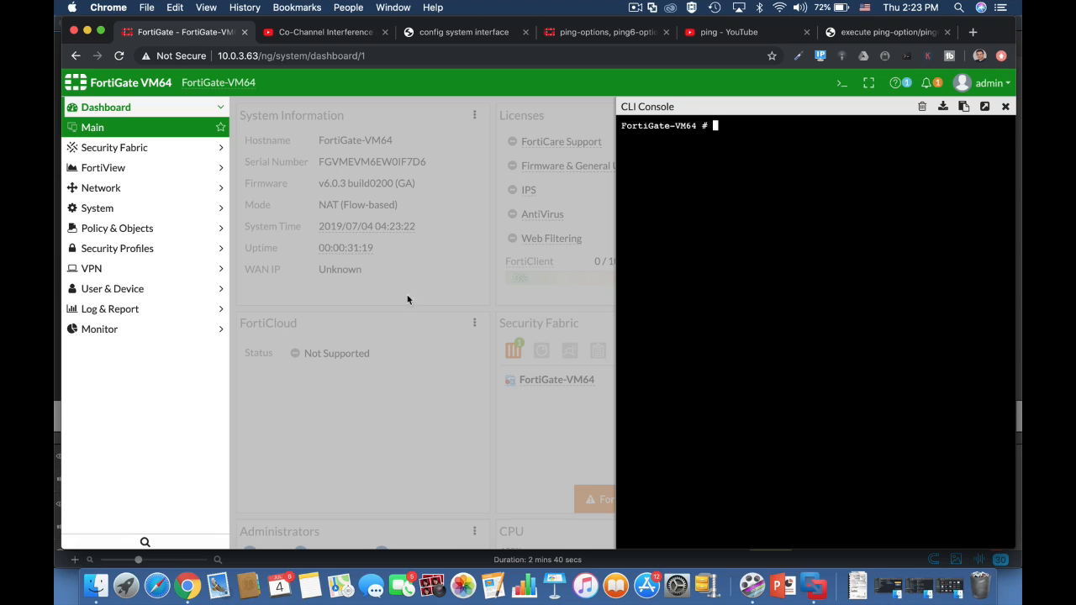
left_click(117, 190)
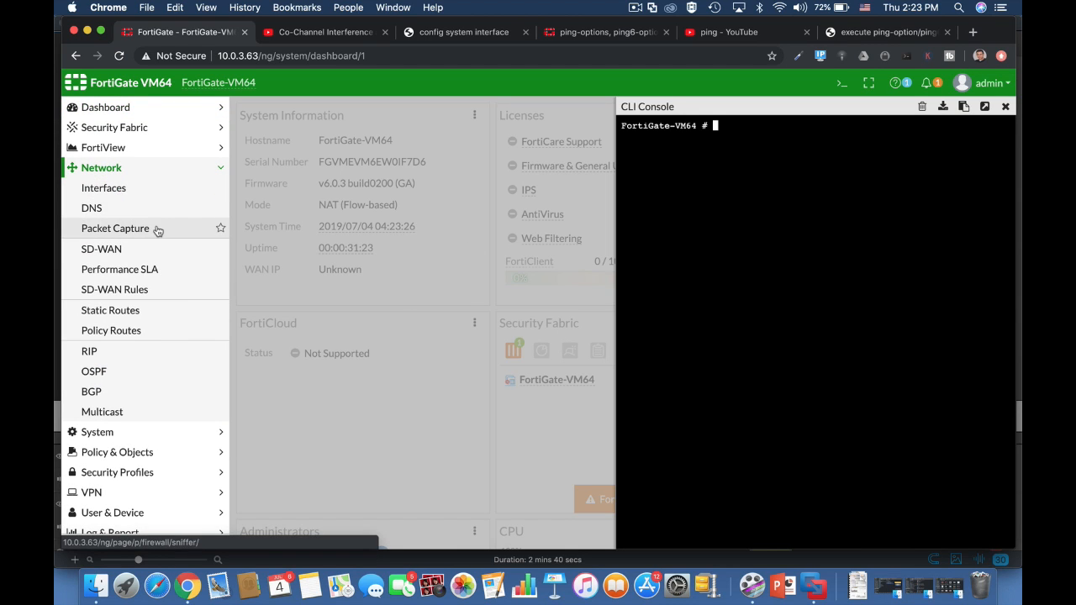
left_click(119, 188)
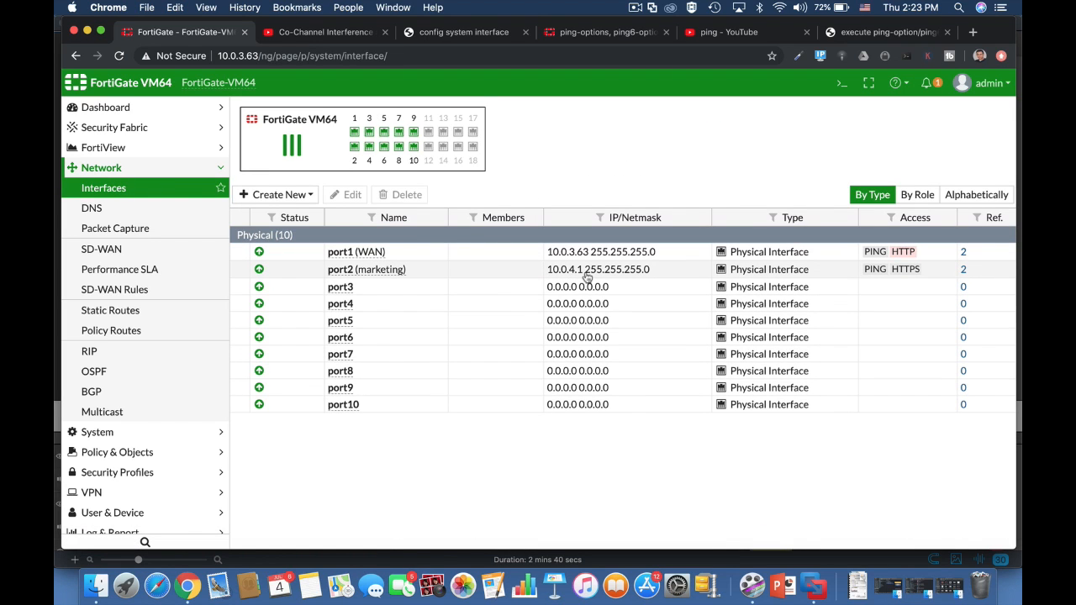
left_click(841, 82)
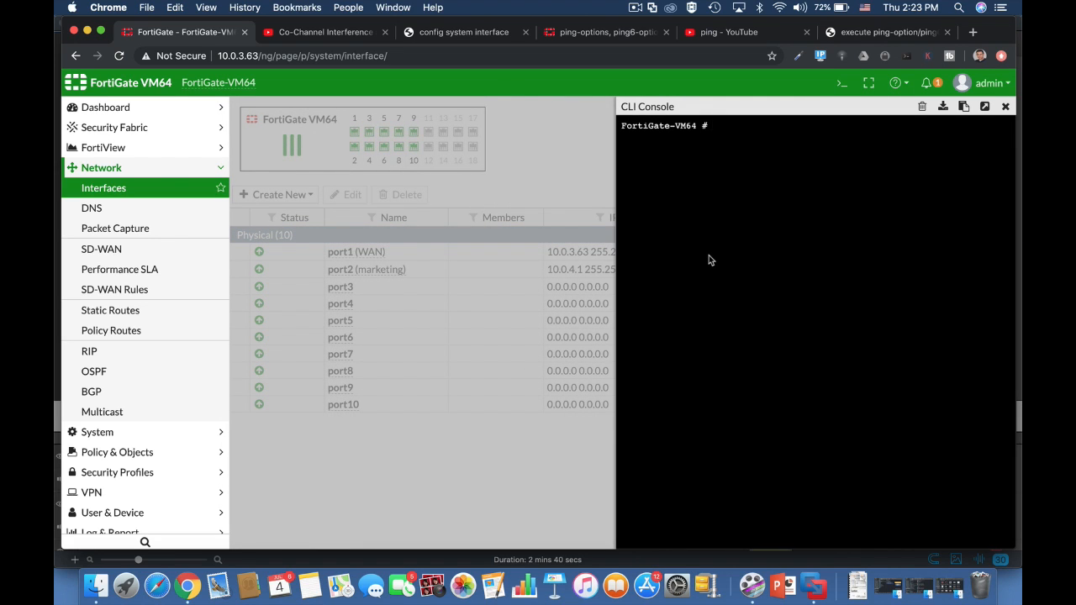
Set the ping source address to 10.0.4.1 and start a ping to 8.8.8.8.
type("exe ping-options source ")
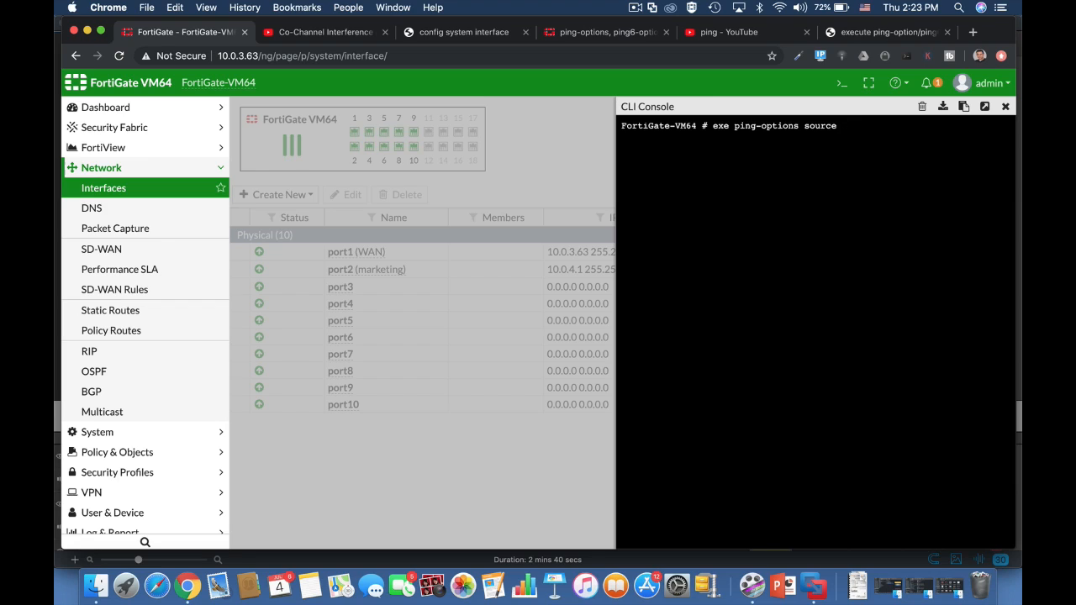
type("10.0.4.1")
key("Return")
type("exe ping 8.8.8.")
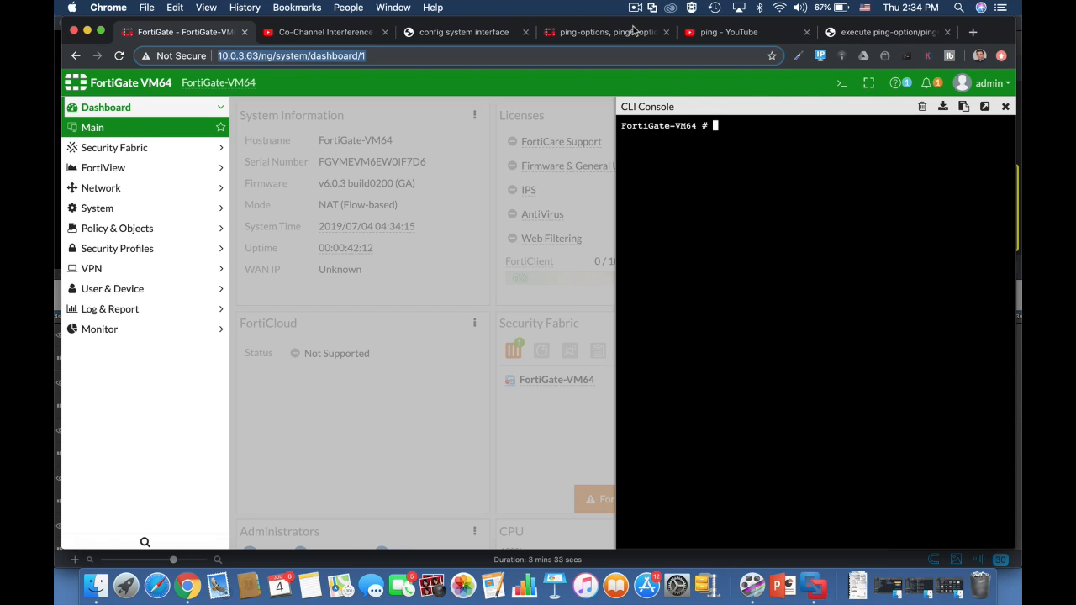
Set the ping TTL to 220 with the ping-options command.
type("exe")
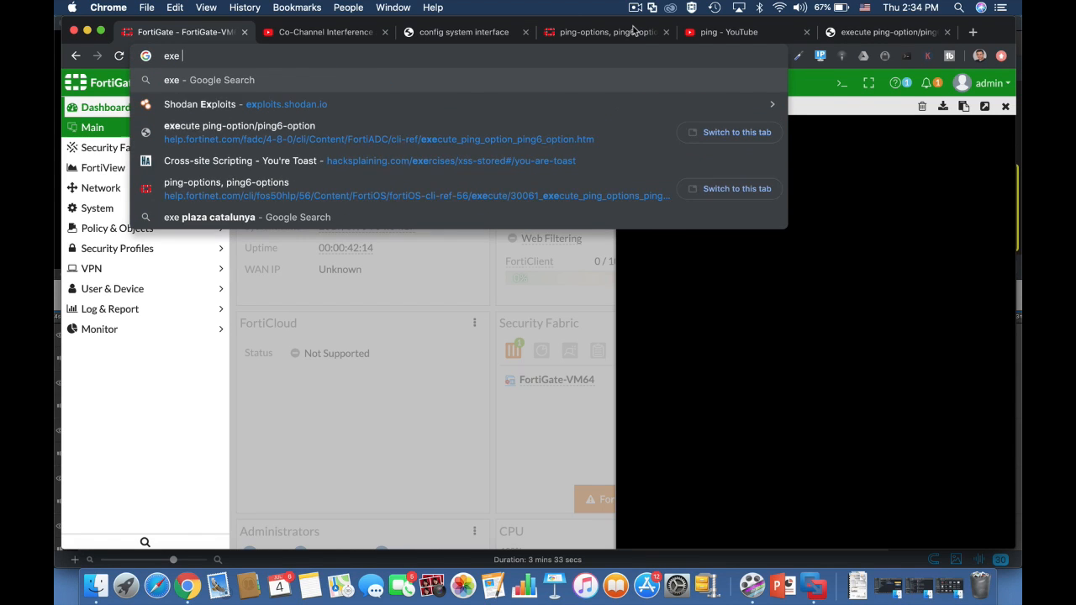
left_click(847, 182)
type("exe ping")
key("Tab")
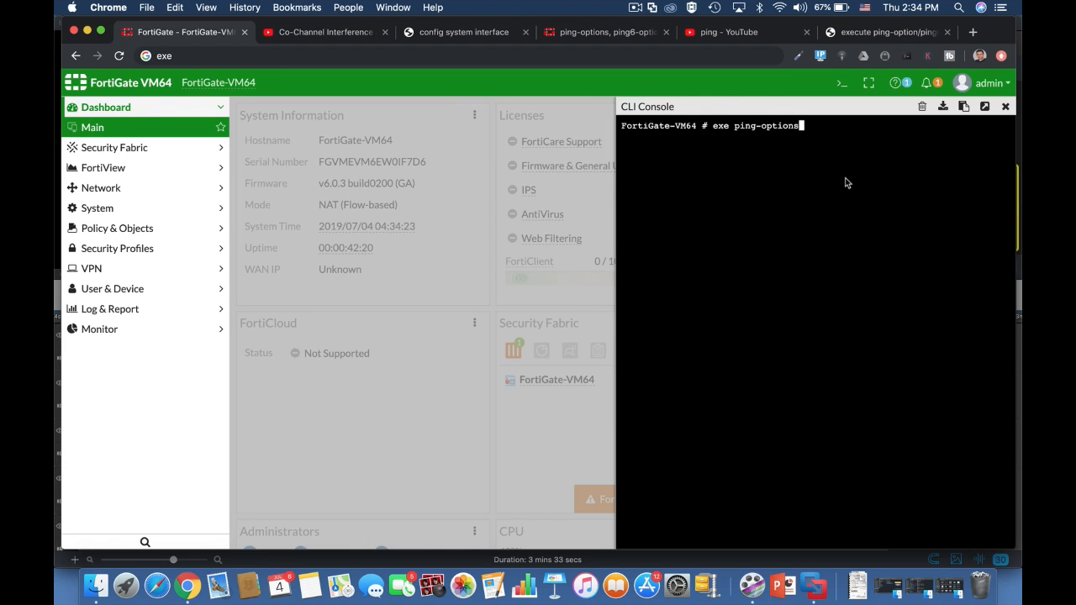
type("ttl 220")
key("Return")
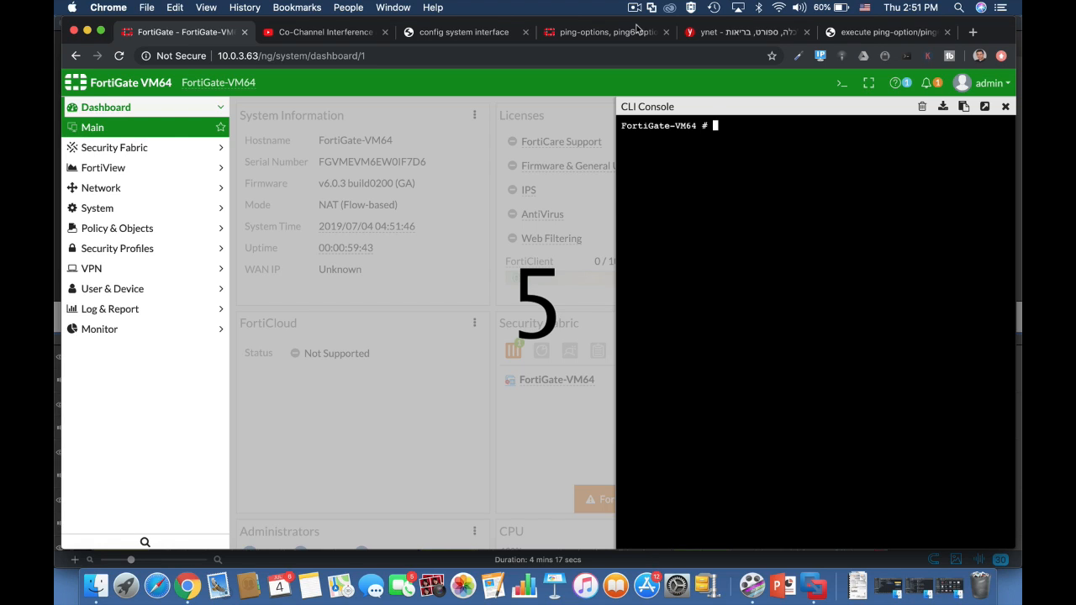
Set the ping repeat count to 8.
type("e")
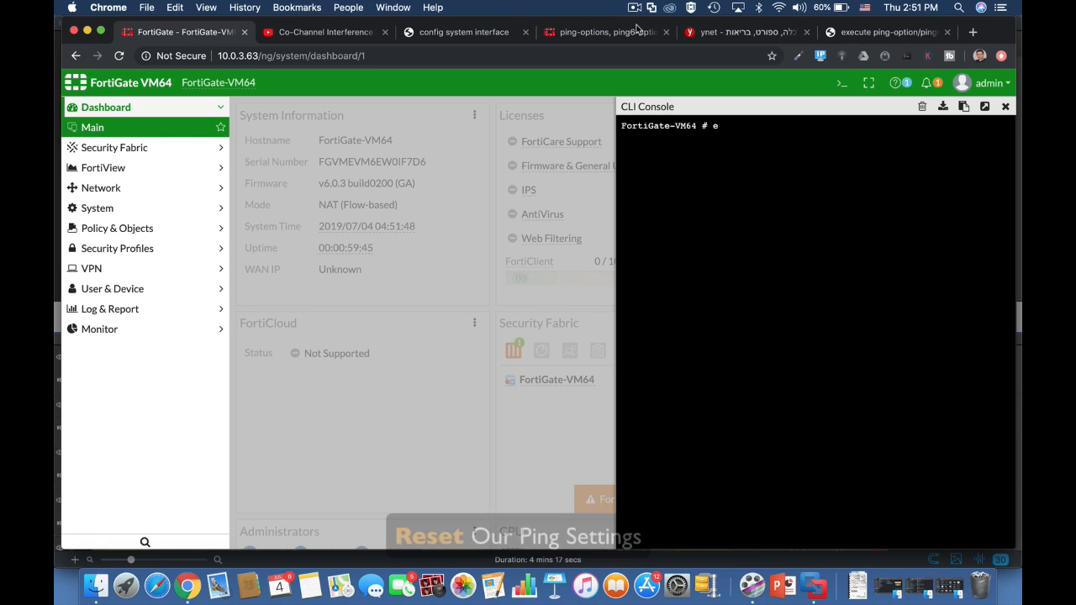
type("xe ping-options")
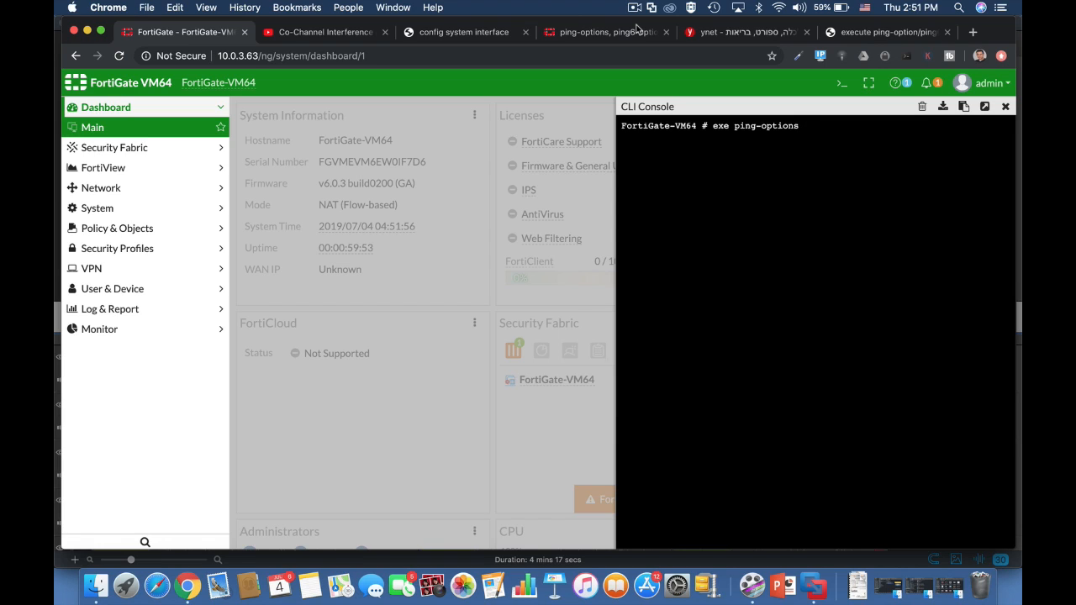
type(" re")
key("Tab")
type("8")
key("Return")
Set the ping data size to 80 by editing the previous command.
key("Up")
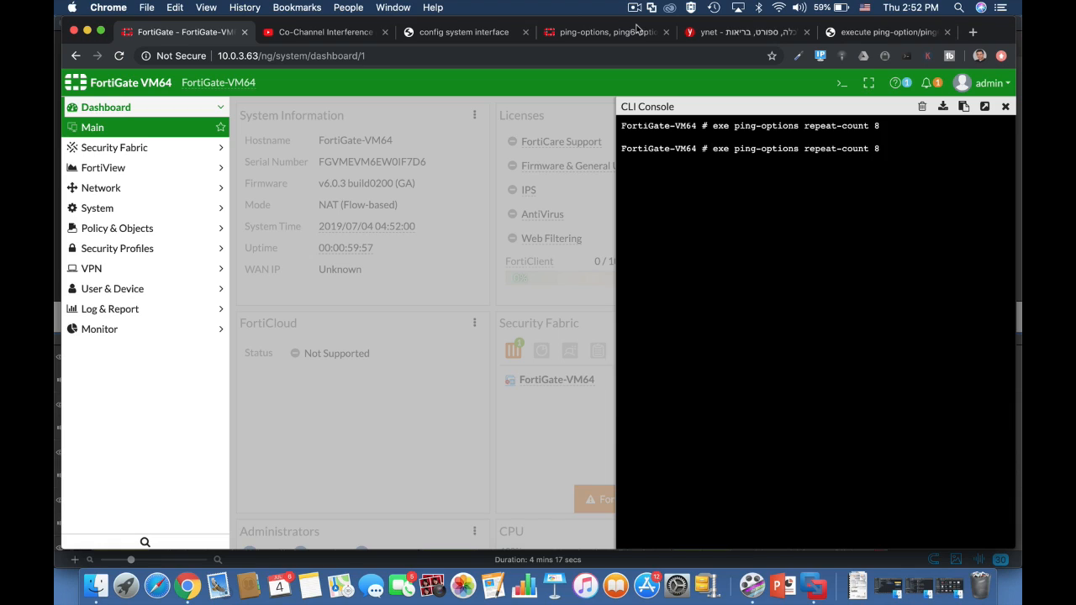
key("BackSpace")
key("BackSpace")
key("BackSpace")
key("BackSpace")
key("BackSpace")
key("BackSpace")
key("BackSpace")
key("BackSpace")
key("BackSpace")
key("BackSpace")
type("da")
key("Tab")
key("Return")
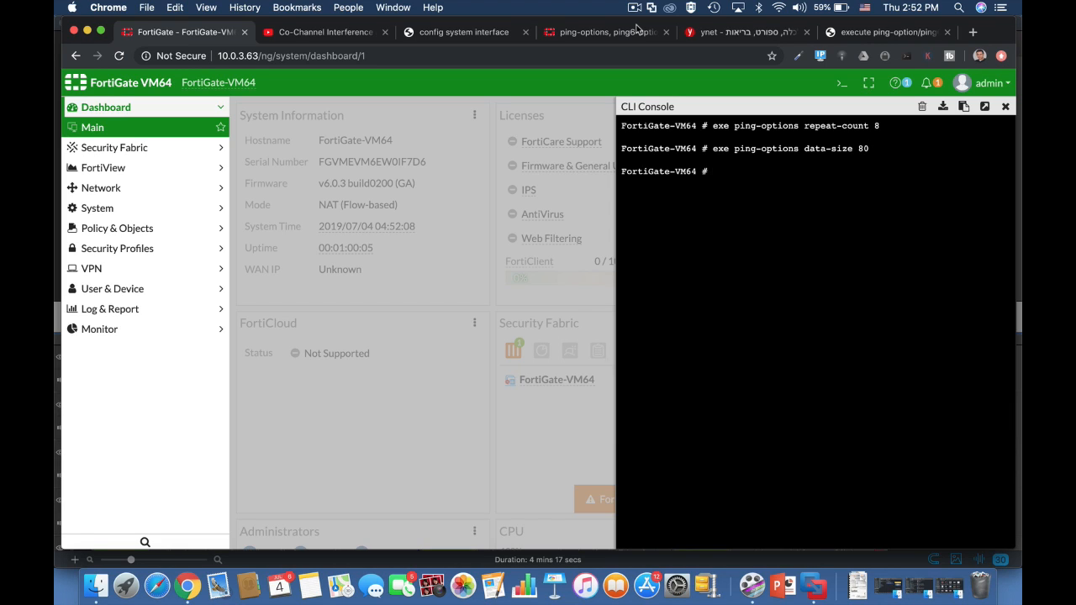
Set the ping source address to 10.0.4.1.
type("exe ping-options source 10.0.4.1")
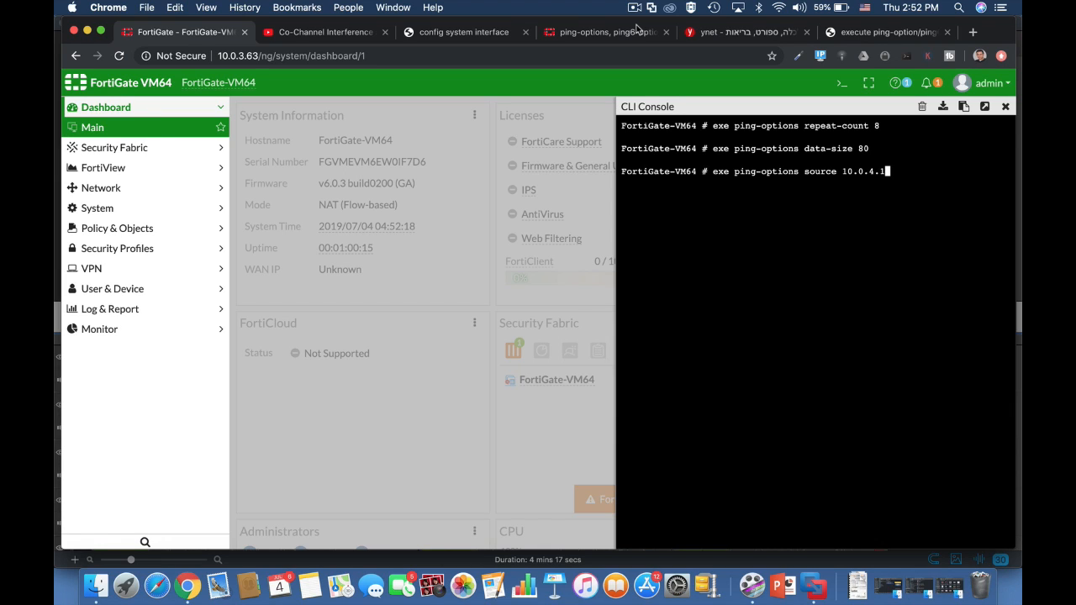
key("Return")
Display the ping option settings to check the new values.
key("Up")
key("BackSpace")
key("BackSpace")
key("BackSpace")
key("BackSpace")
key("BackSpace")
key("BackSpace")
key("BackSpace")
key("BackSpace")
key("BackSpace")
key("BackSpace")
key("BackSpace")
key("BackSpace")
key("BackSpace")
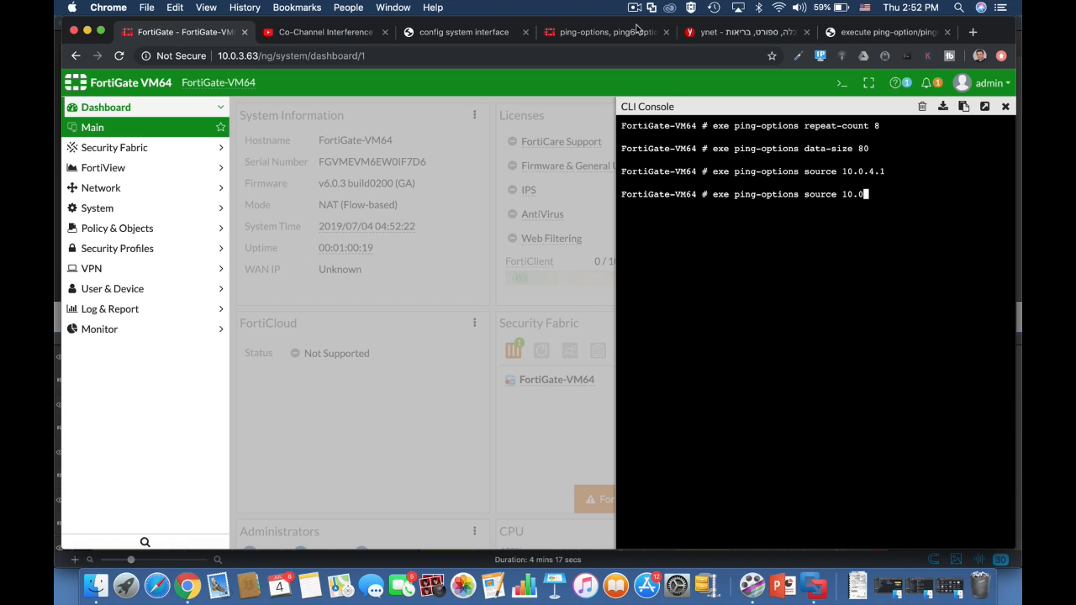
key("BackSpace")
type("view")
key("Tab")
key("Return")
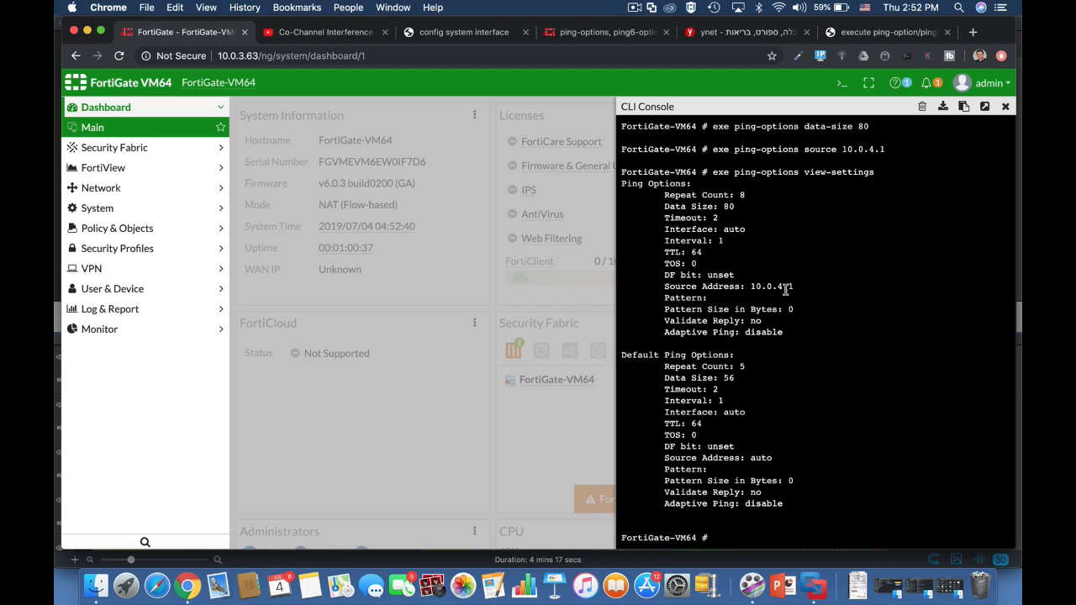
Reset all ping options to their defaults with execute ping-options reset.
type("execute")
type(" pi")
type("ng-options repeat-count")
key("BackSpace")
key("BackSpace")
key("BackSpace")
key("BackSpace")
key("BackSpace")
key("BackSpace")
key("BackSpace")
key("BackSpace")
key("BackSpace")
key("BackSpace")
type("set")
Display the ping option settings once more after the reset.
key("Up")
key("BackSpace")
key("BackSpace")
key("BackSpace")
key("BackSpace")
key("BackSpace")
key("BackSpace")
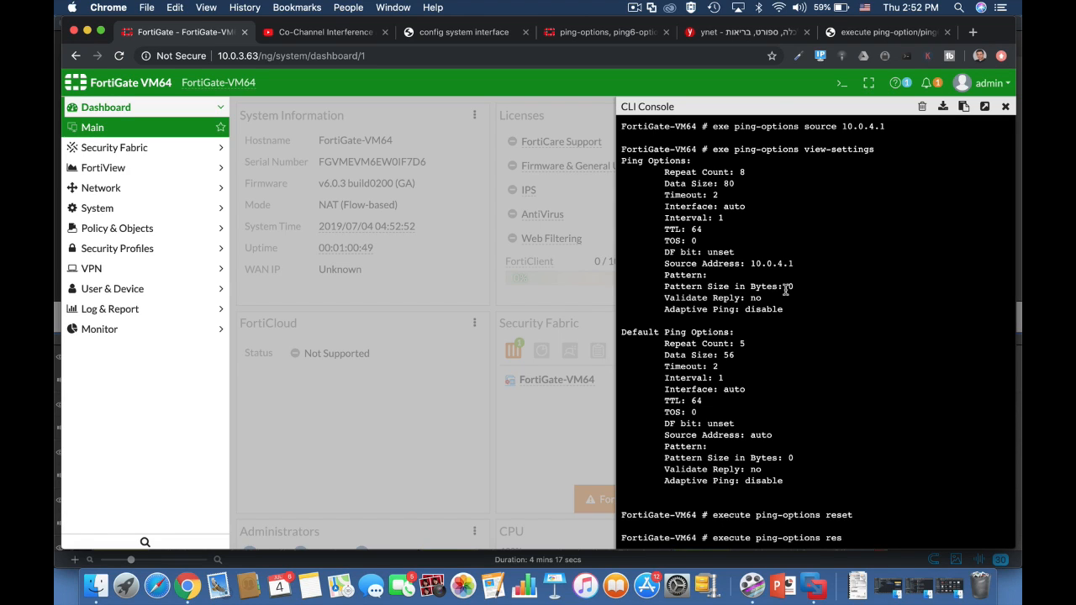
type("vi")
key("Tab")
key("Return")
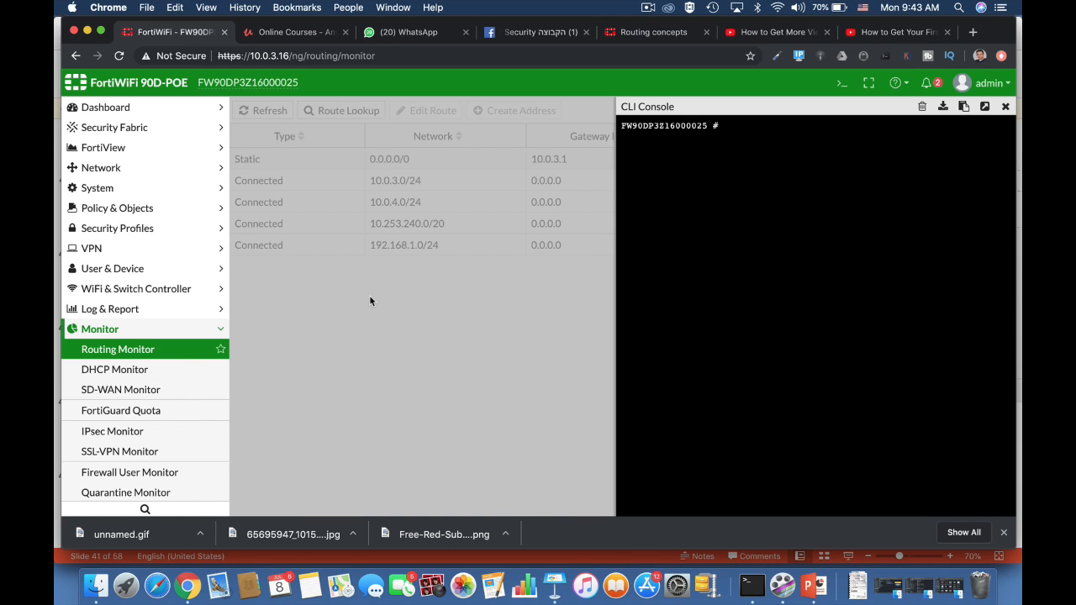
Show the routing table database with get router info routing-table database.
type("get router")
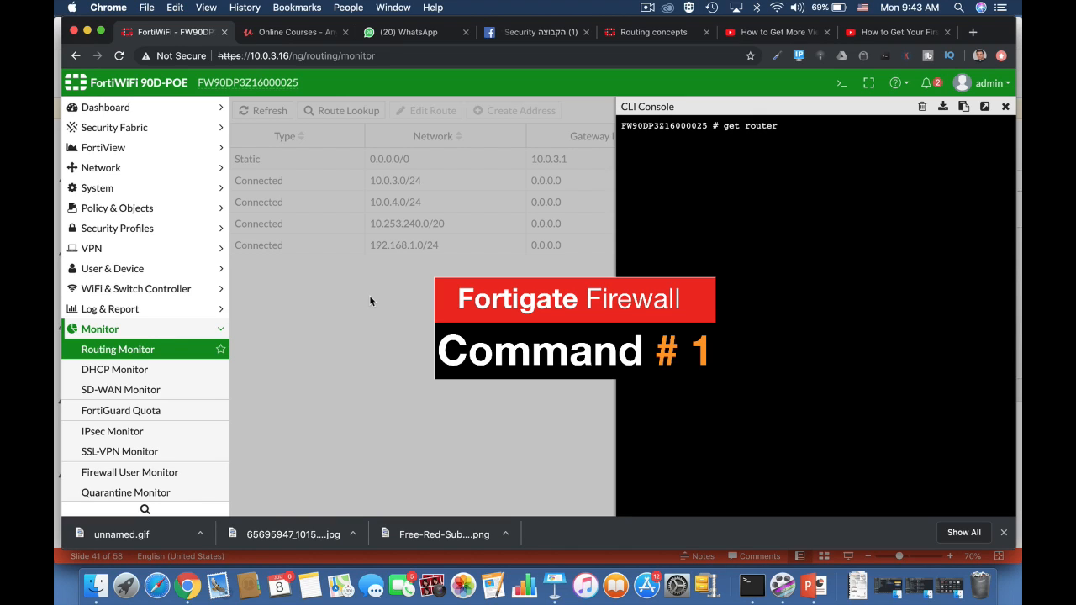
type(" info routing-table")
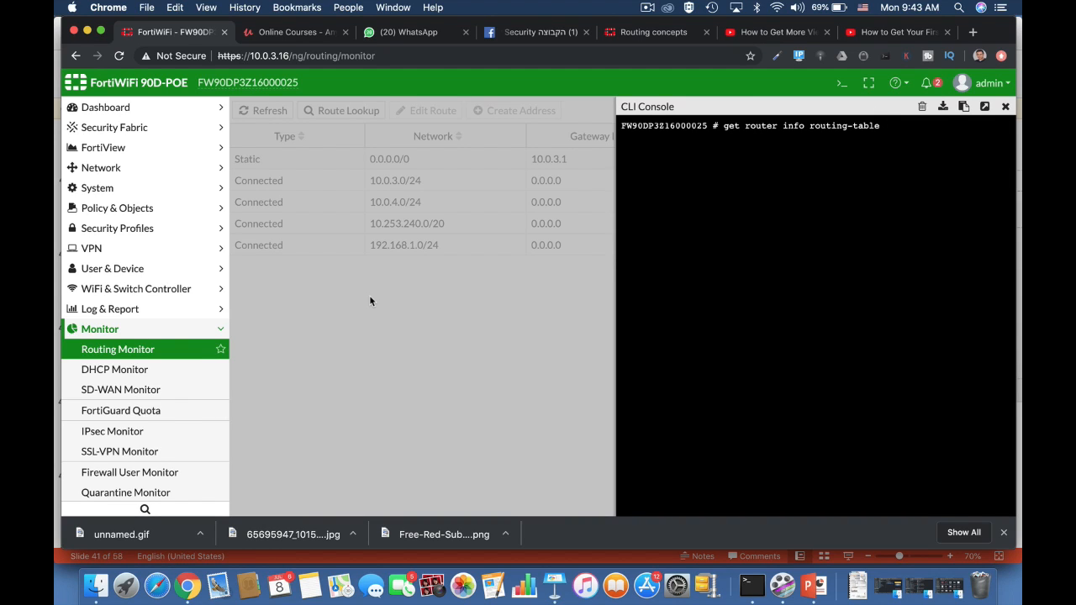
type("database")
key("Return")
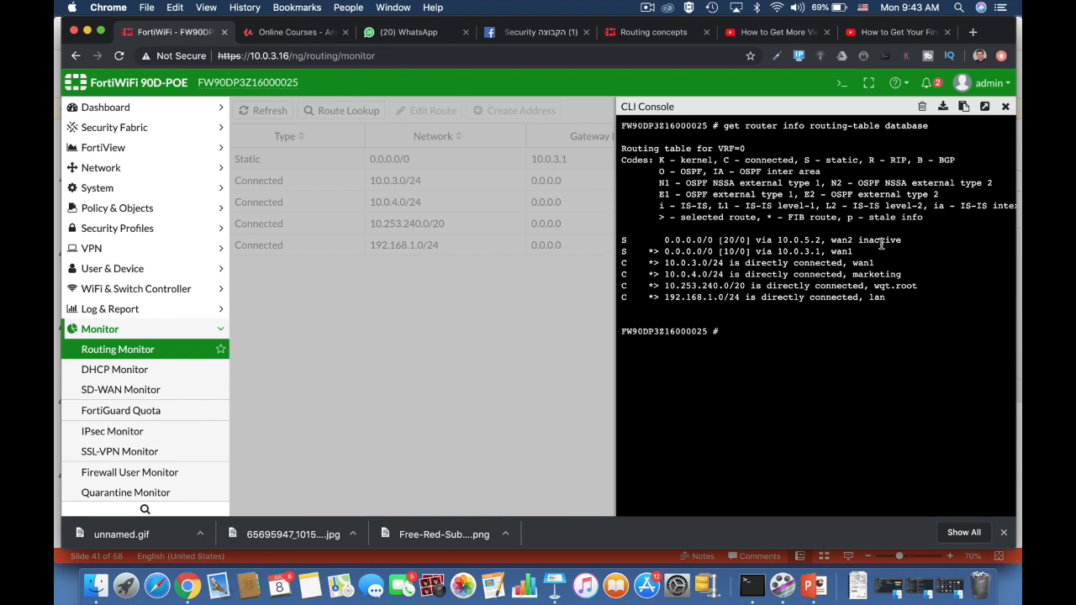
Show all active routes with get router info routing-table all.
key("Up")
key("BackSpace")
key("BackSpace")
key("BackSpace")
key("BackSpace")
key("BackSpace")
type("all")
key("Return")
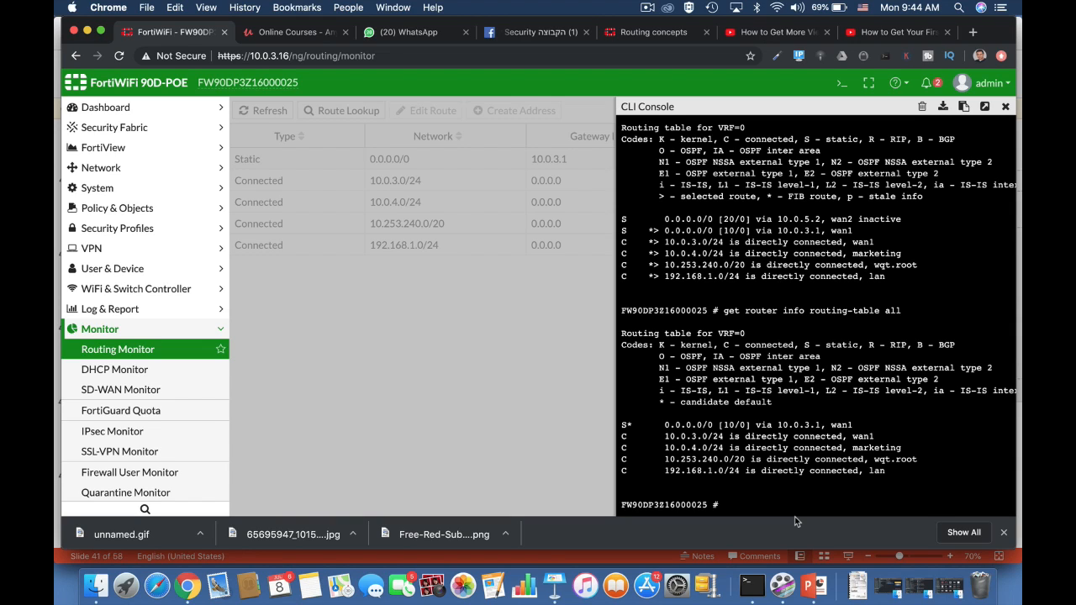
Show the routing details for the 0.0.0.0 default route.
type("get router info ro")
key("Tab")
type("d")
key("BackSpace")
type("details ")
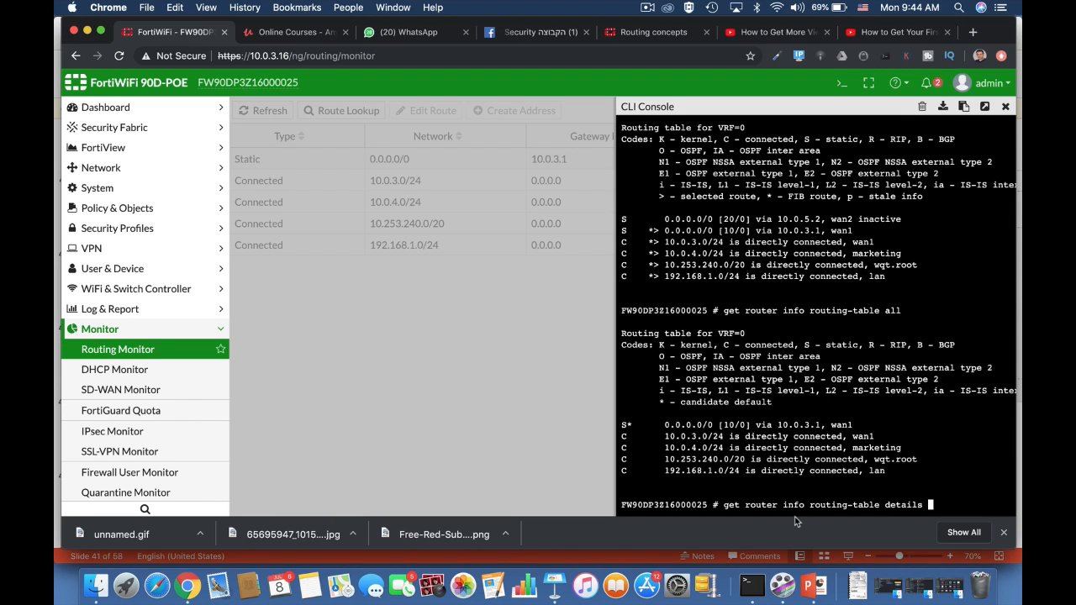
type("0.0.0.0")
key("Return")
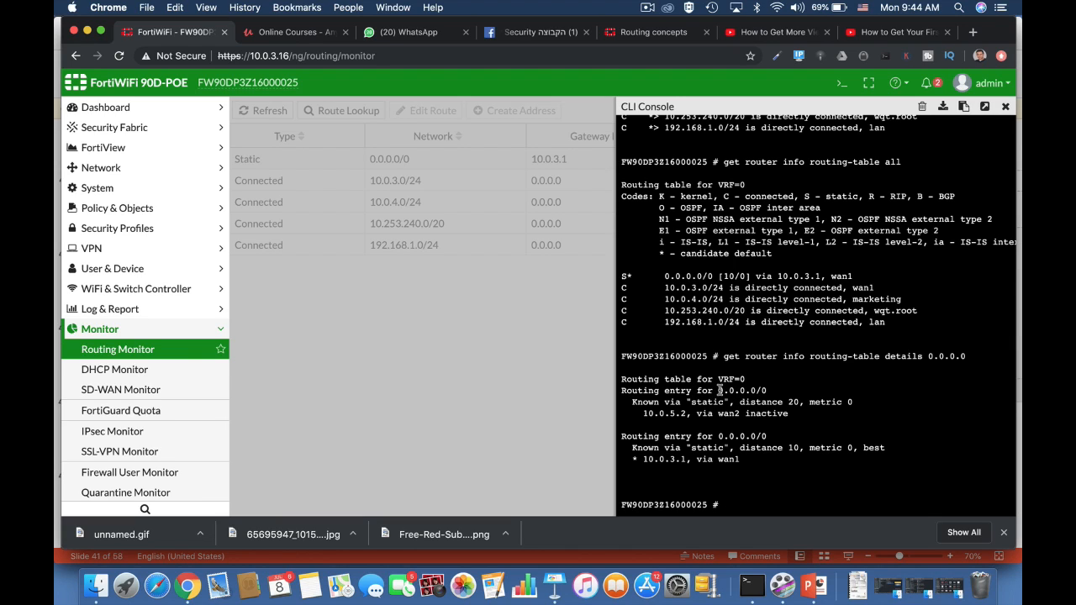
Examine the two 0.0.0.0/0 routing entries in the details output, the inactive wan2 route and the active wan1 route.
left_click_drag(717, 413, 738, 413)
left_click_drag(643, 413, 686, 413)
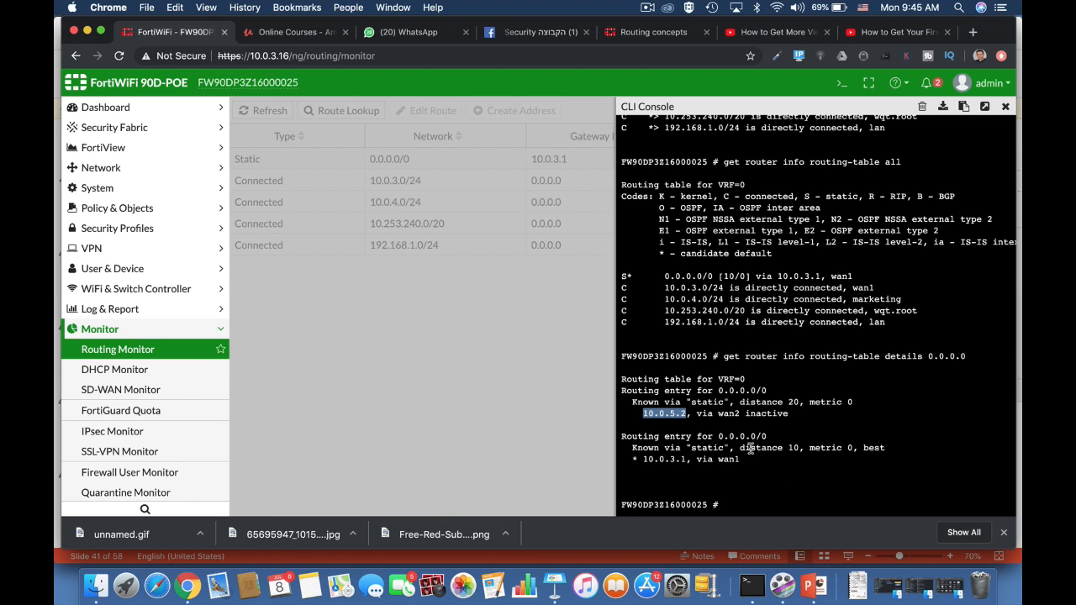
double_click(794, 448)
double_click(793, 402)
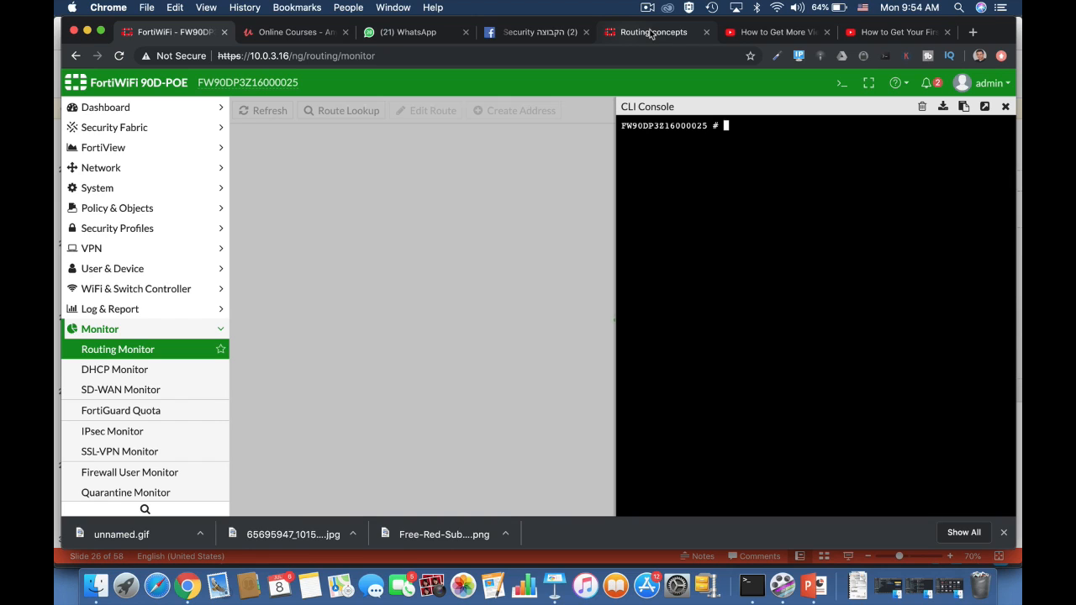
Edit the default static route via 10.0.5.2 on wan2 with administrative distance 10 and save it.
left_click(138, 170)
left_click(137, 310)
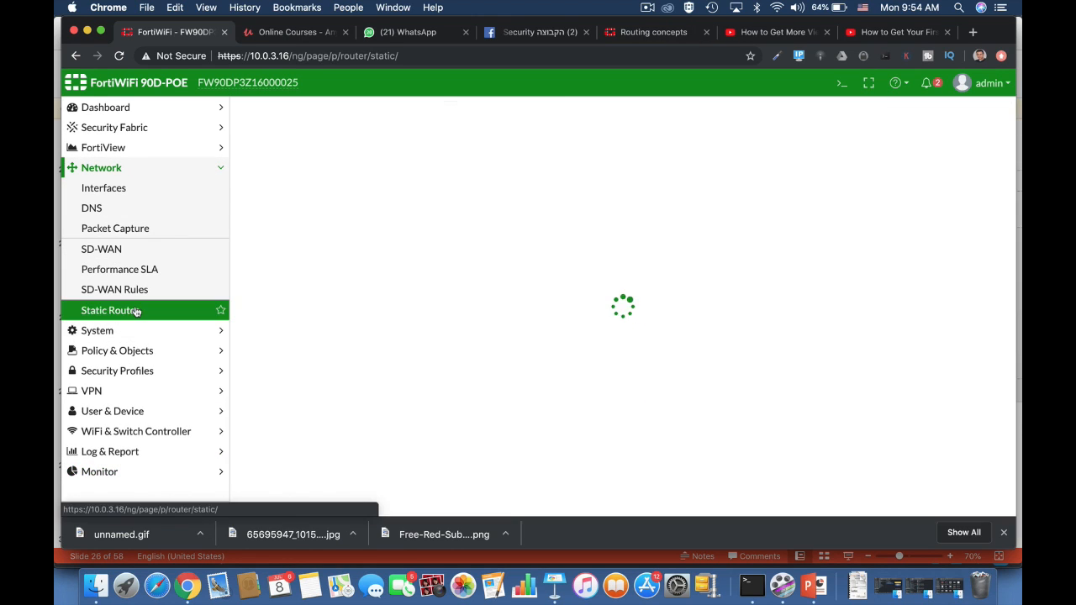
left_click(425, 168)
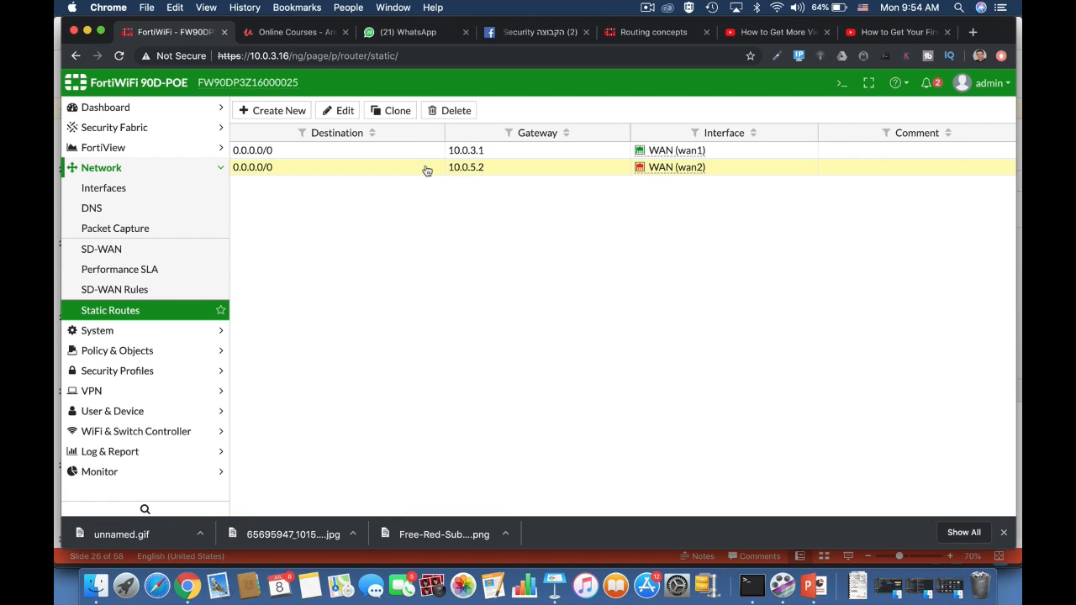
left_click(344, 114)
left_click_drag(401, 216, 353, 220)
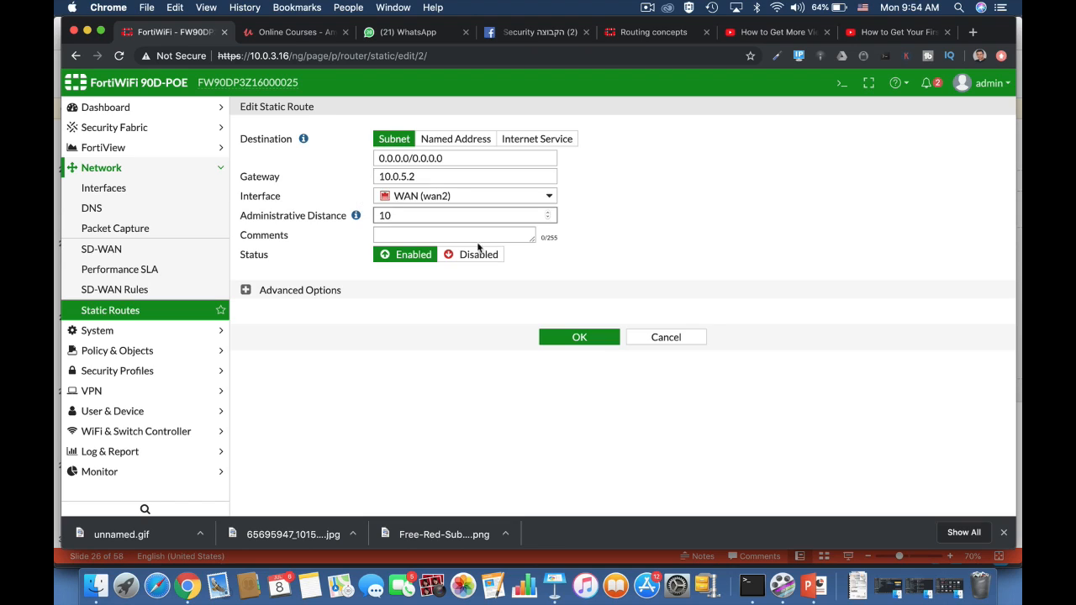
left_click(585, 339)
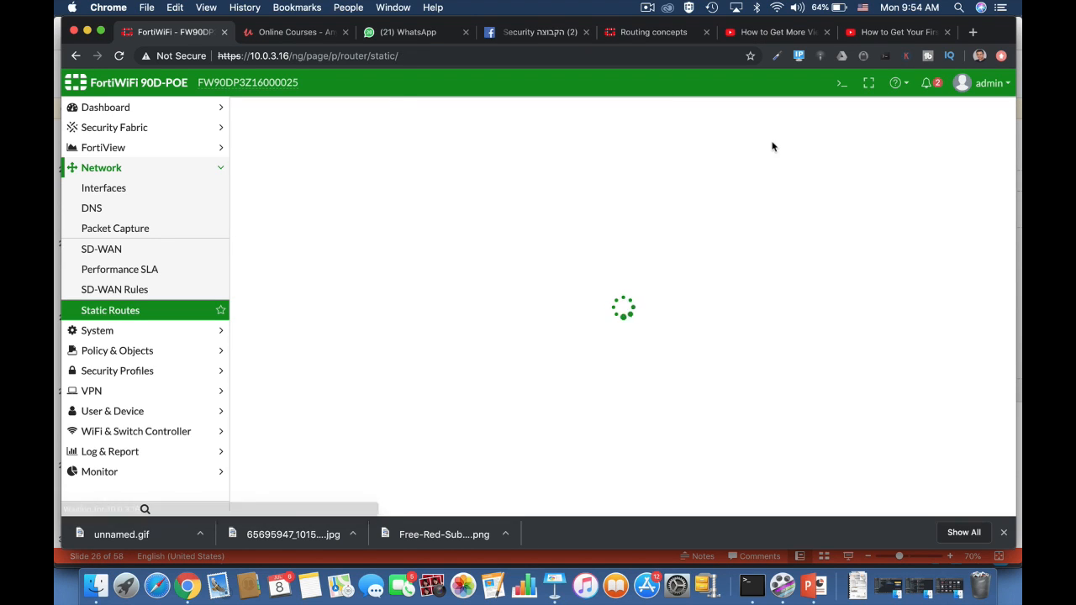
Open the CLI console and list the routing table database with get router info routing-table database.
left_click(839, 83)
type("get router access-list")
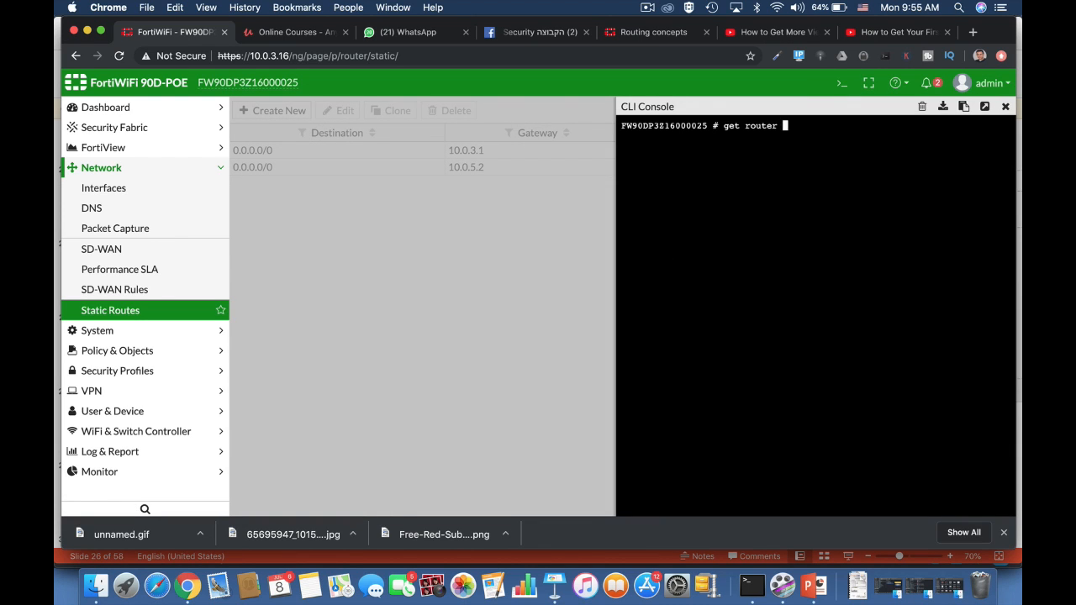
key("BackSpace")
key("BackSpace")
key("BackSpace")
key("BackSpace")
key("BackSpace")
key("BackSpace")
key("BackSpace")
key("BackSpace")
key("BackSpace")
key("BackSpace")
key("BackSpace")
type("info routing-table ")
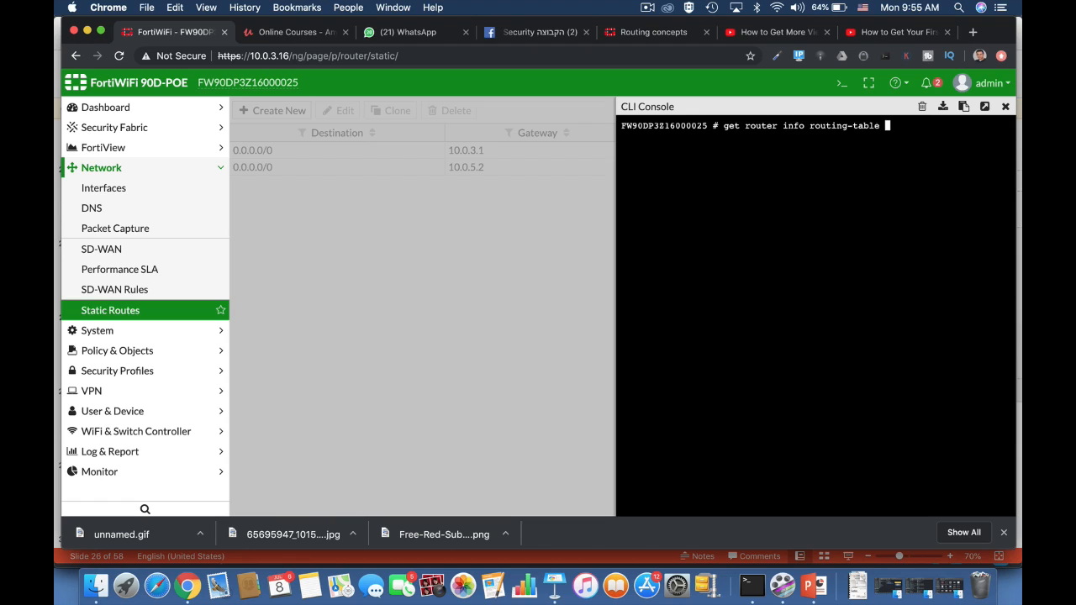
type("database")
key("Return")
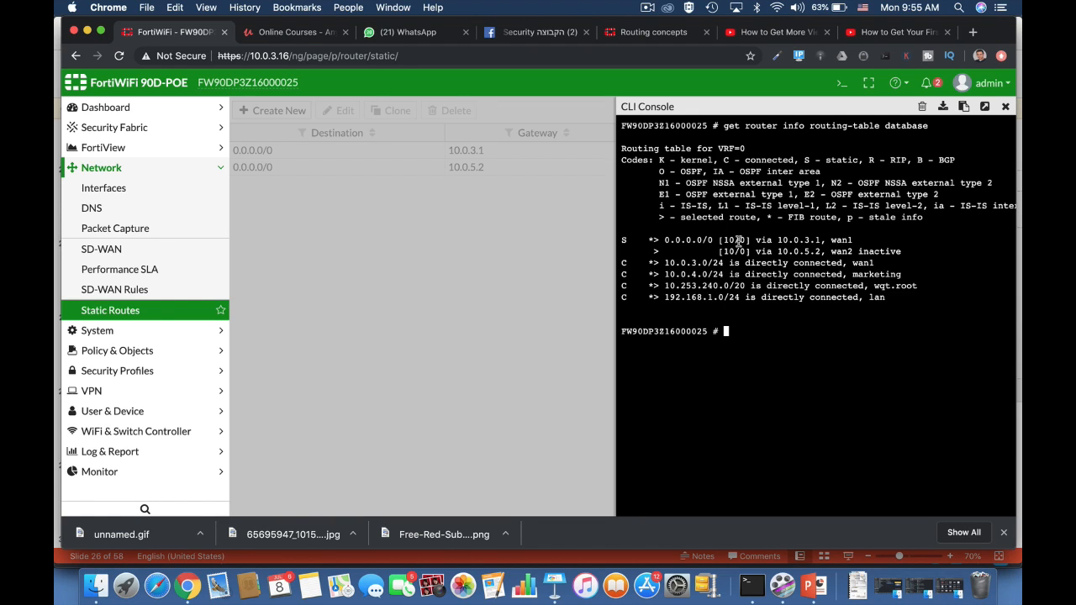
left_click_drag(717, 240, 904, 261)
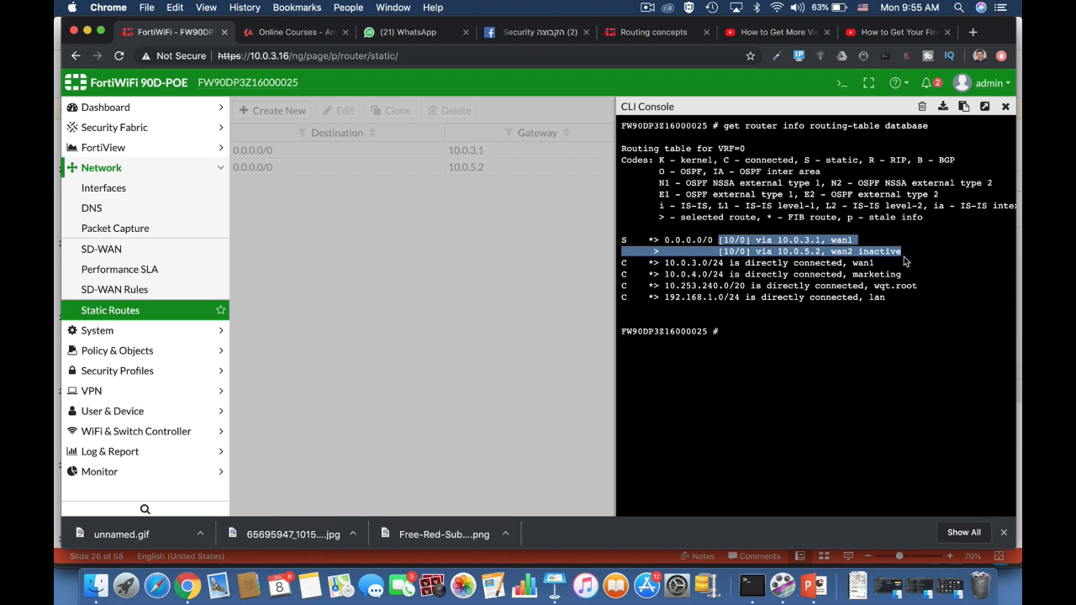
Enter the system settings configuration with config system settings.
left_click(731, 338)
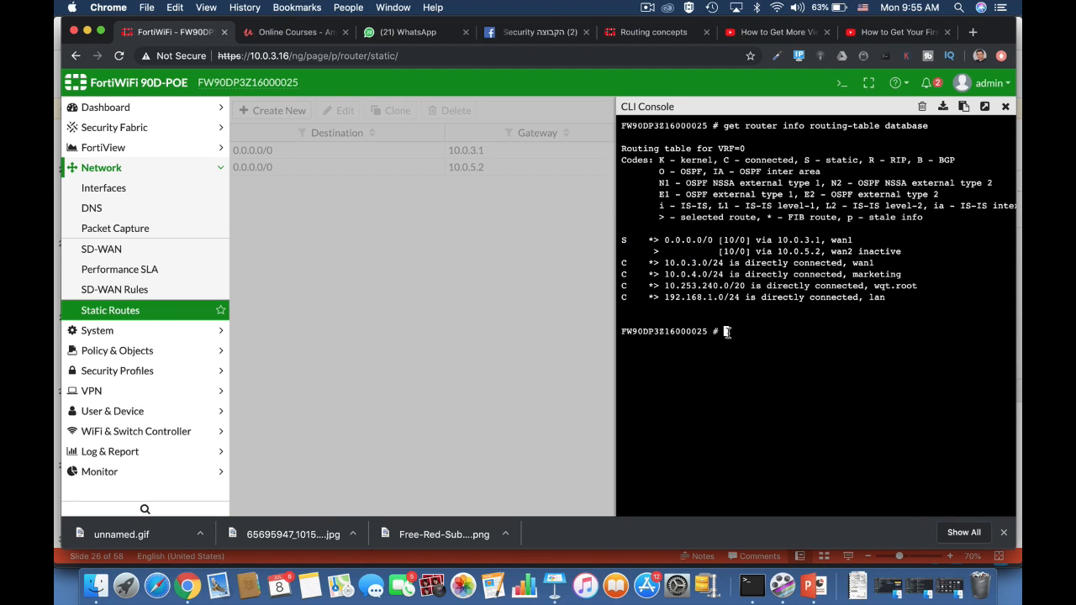
type("config system session-helper")
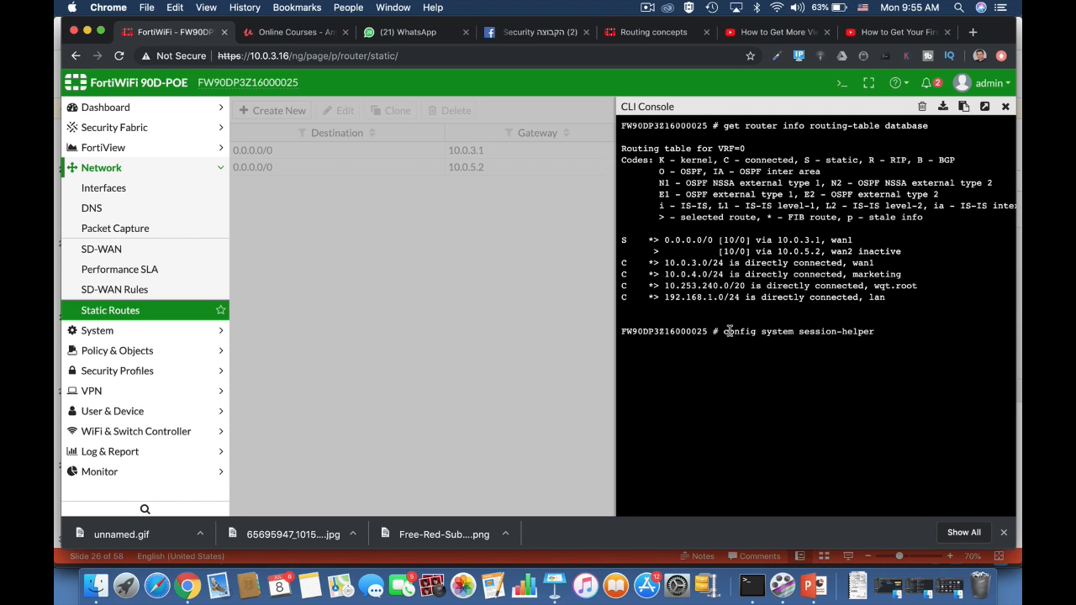
key("BackSpace")
key("BackSpace")
key("BackSpace")
key("BackSpace")
key("BackSpace")
key("BackSpace")
key("BackSpace")
key("BackSpace")
key("BackSpace")
key("BackSpace")
key("BackSpace")
key("BackSpace")
type("t")
key("Tab")
key("Return")
Browse the available v4-ecmp-mode values, such as source-ip-based, using tab completion.
type("s")
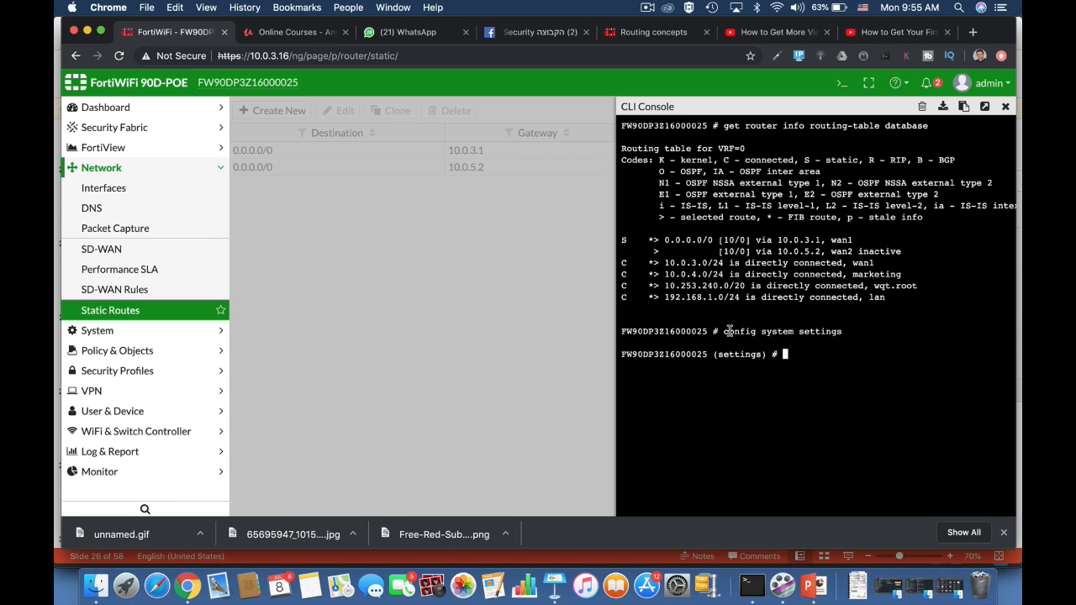
type("et v")
key("Tab")
key("Tab")
key("Tab")
key("Tab")
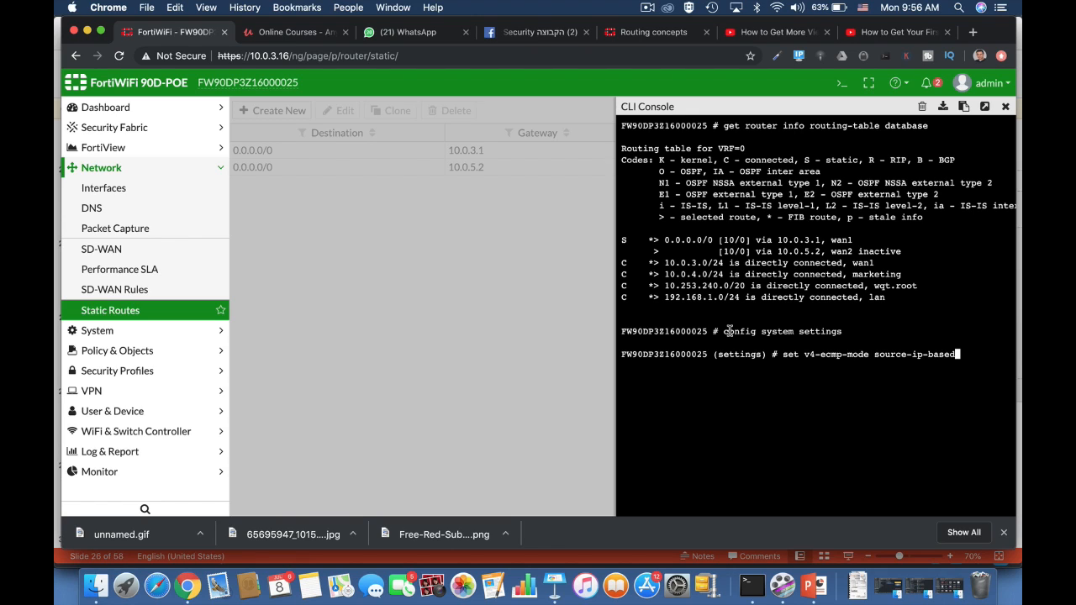
key("Tab")
key("Tab")
key("Tab")
key("Tab")
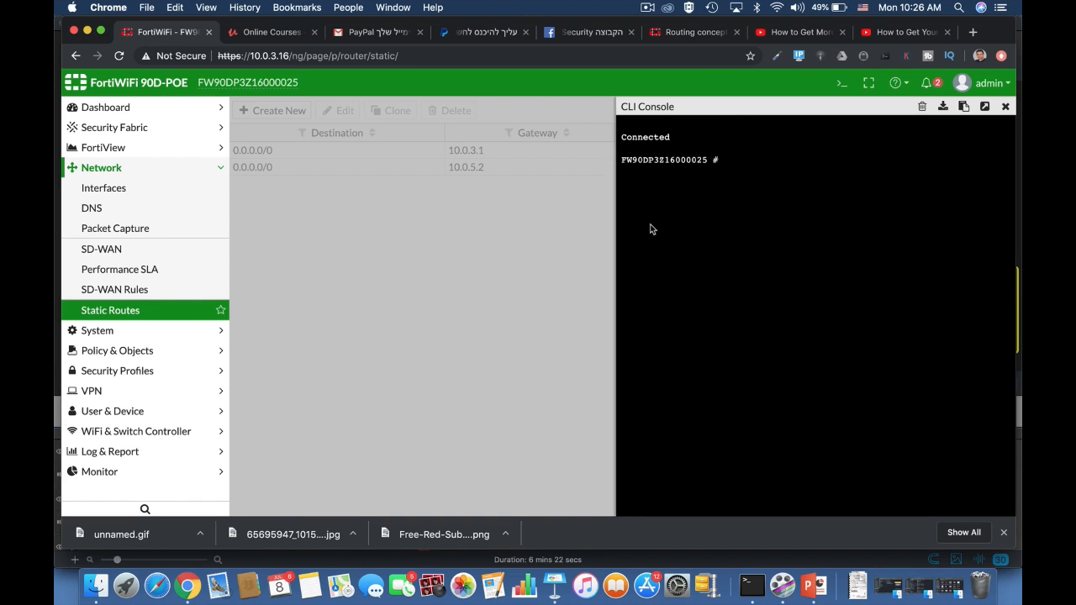
Enter config system link-monitor and create a new entry named probe.
type("config system link-monitor")
key("Return")
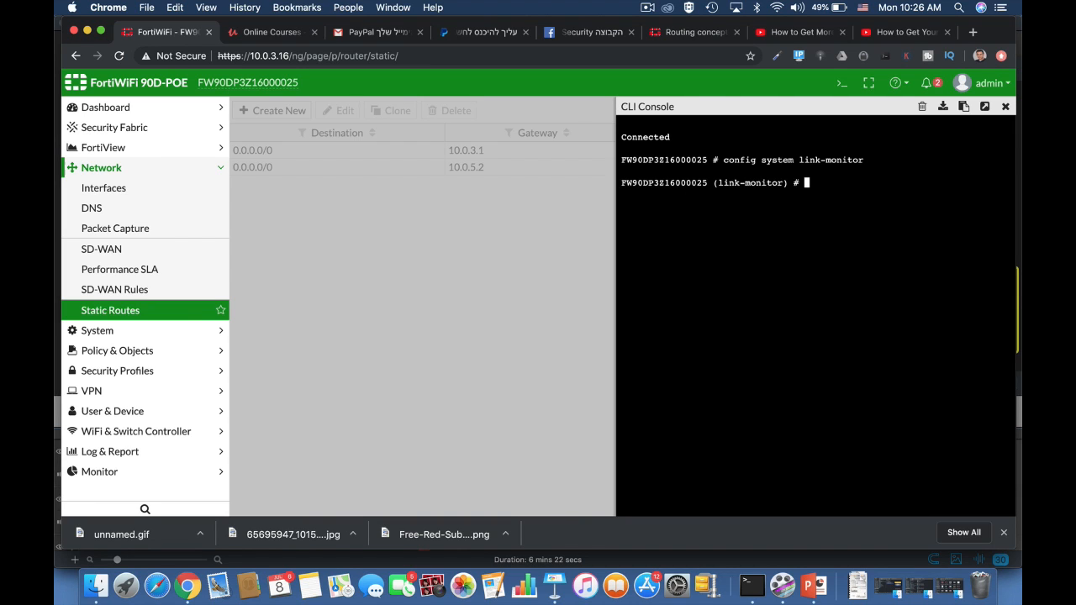
type("edit probe")
key("Return")
Set the probe's source interface to wan1 with set srcintf wan1.
type("set srcintf wan1 set se")
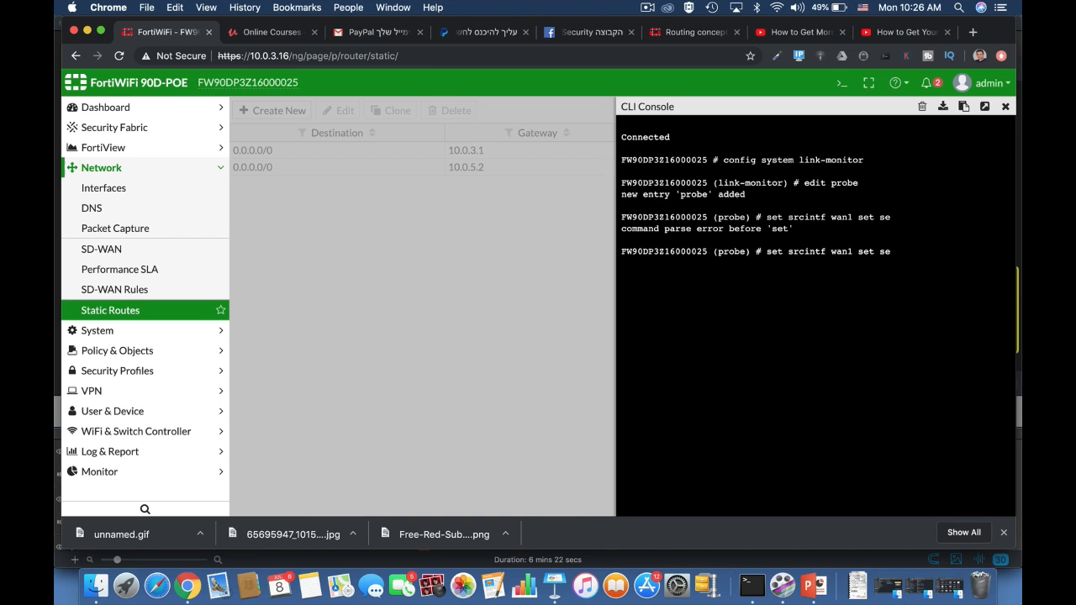
key("BackSpace")
key("BackSpace")
key("BackSpace")
key("BackSpace")
key("BackSpace")
key("BackSpace")
key("Return")
Set the probe's server to 8.8.8.8 and its gateway IP to 10.0.3.1.
type("set")
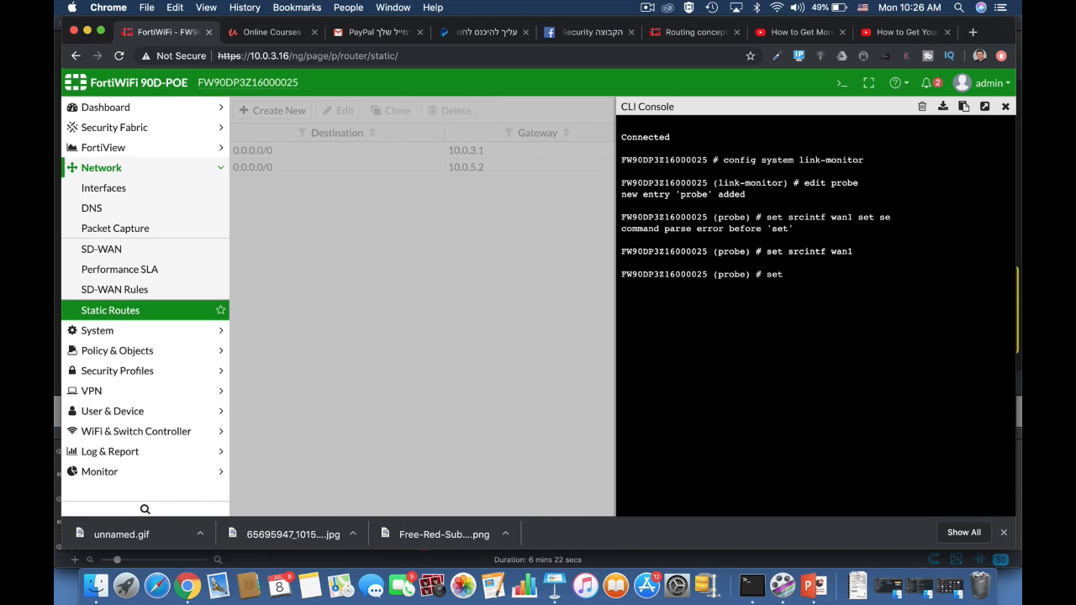
type(" server 8.8.8.8")
key("Return")
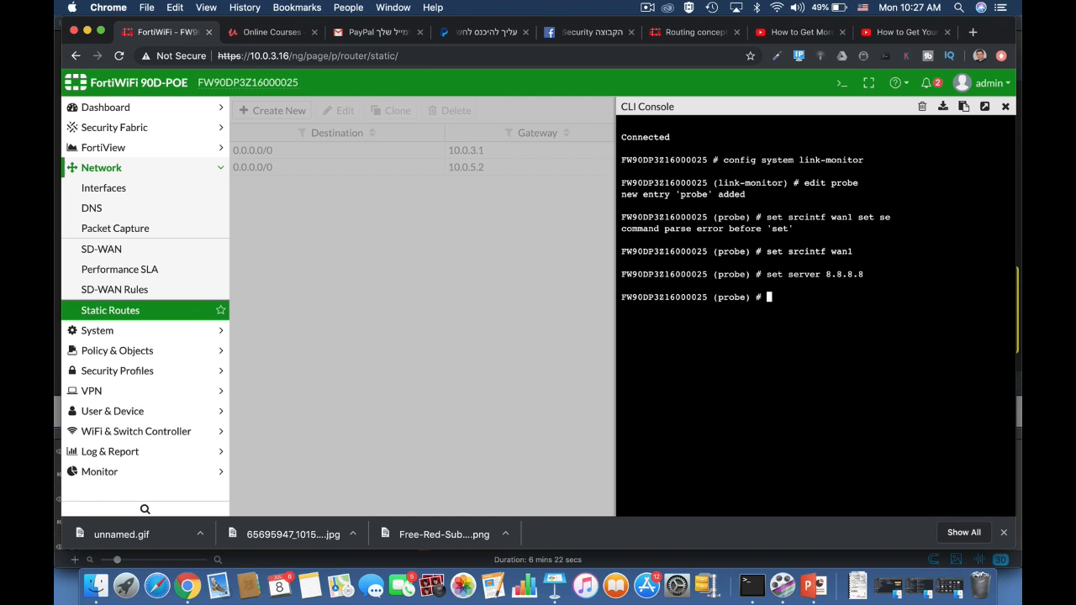
type("set gateway-ip 10.0.3.1")
key("Return")
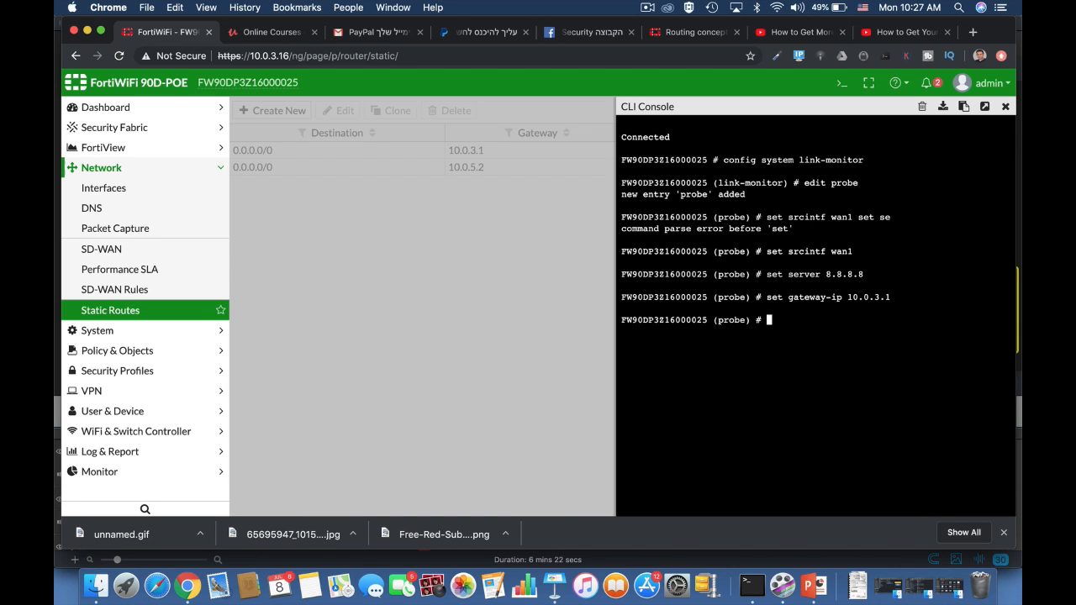
Set the probe's protocol to ping.
type("set protocol ping")
key("Return")
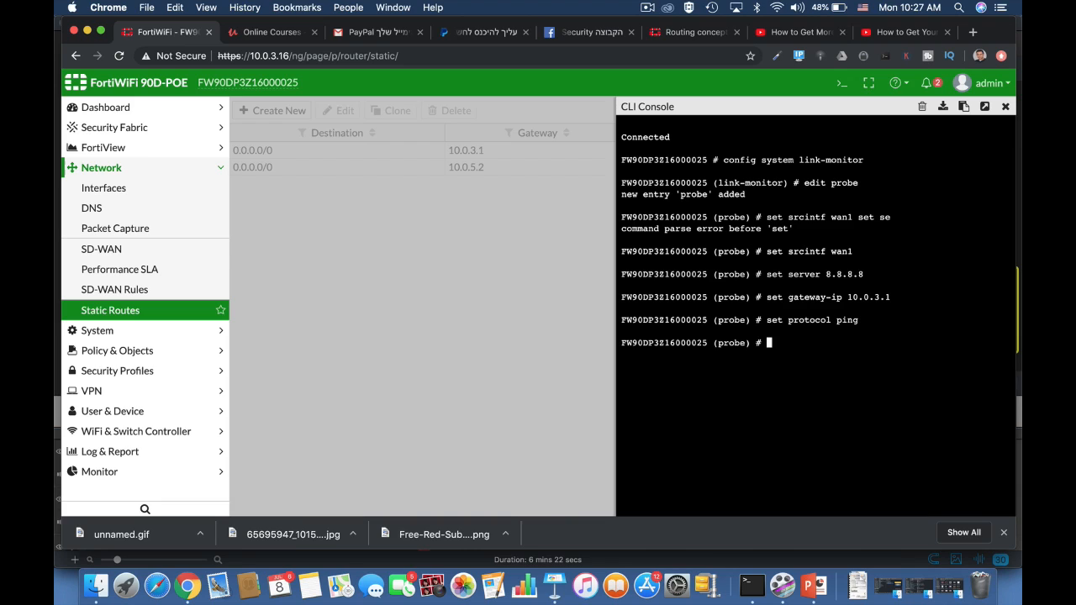
Enable update-static-route on the probe and close the link-monitor configuration with next and end.
type("set update-cascade-interface")
key("Tab")
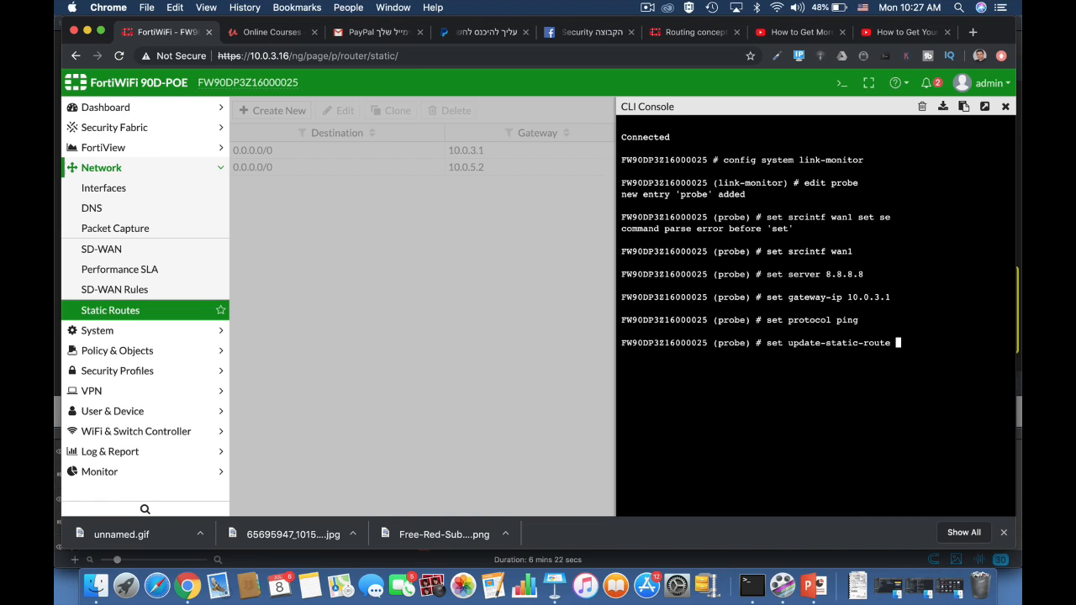
type("enable")
key("Return")
type("next")
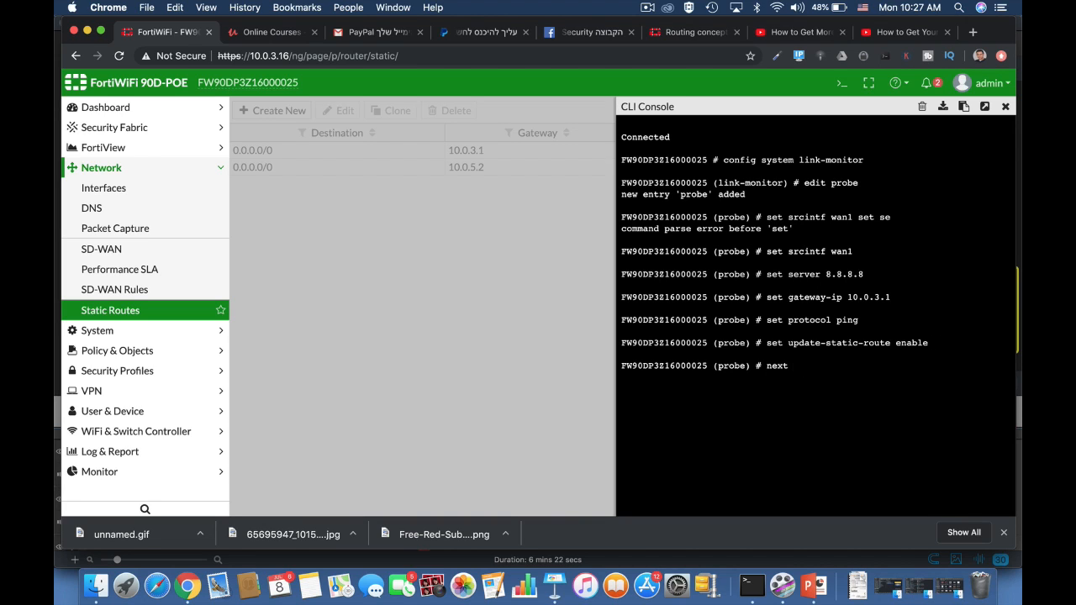
key("Return")
type("end")
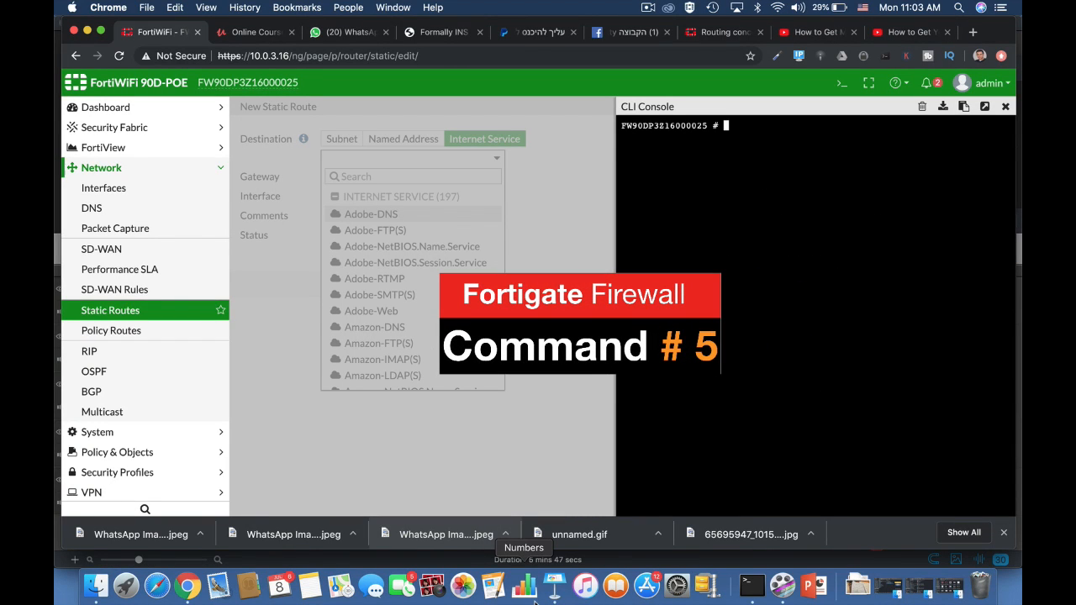
List the policy routes with diagnose firewall proute list.
type("diagnose firewall proute")
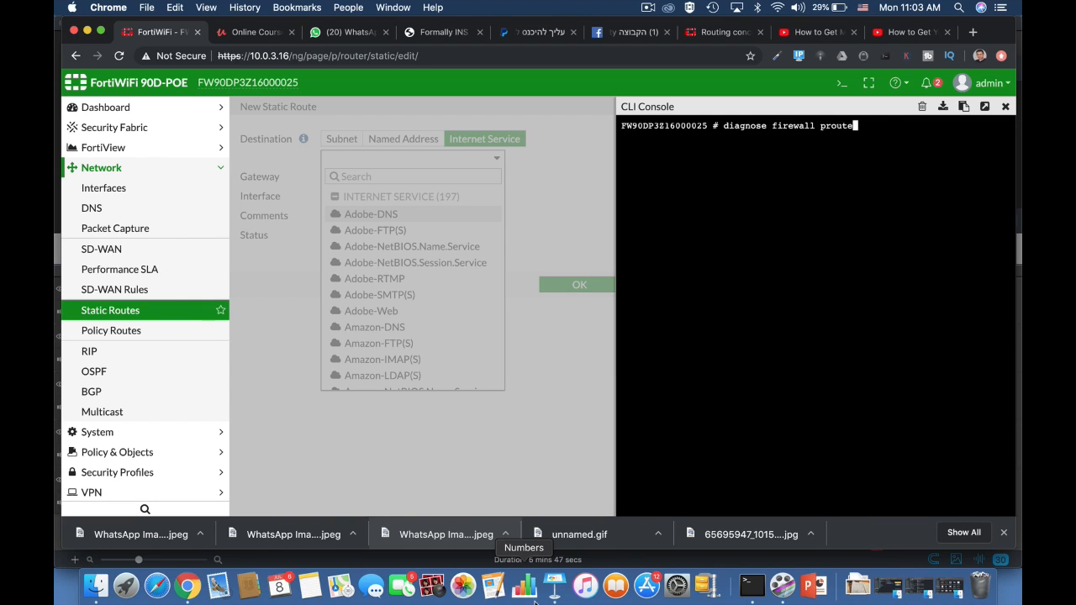
type(" list")
key("Return")
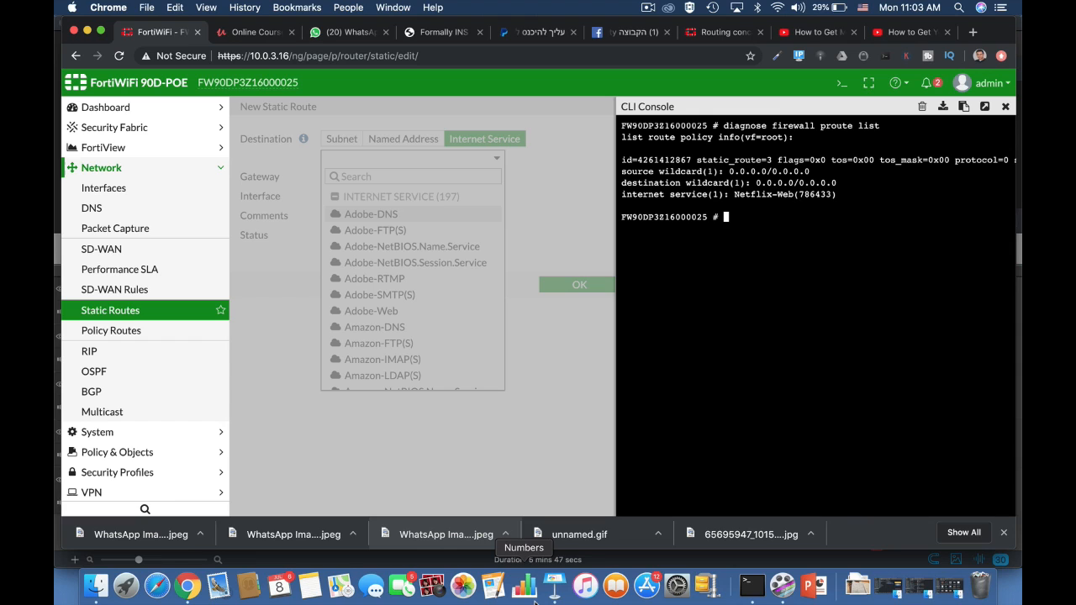
Open the Policy Routes page and start a new routing policy.
left_click(131, 342)
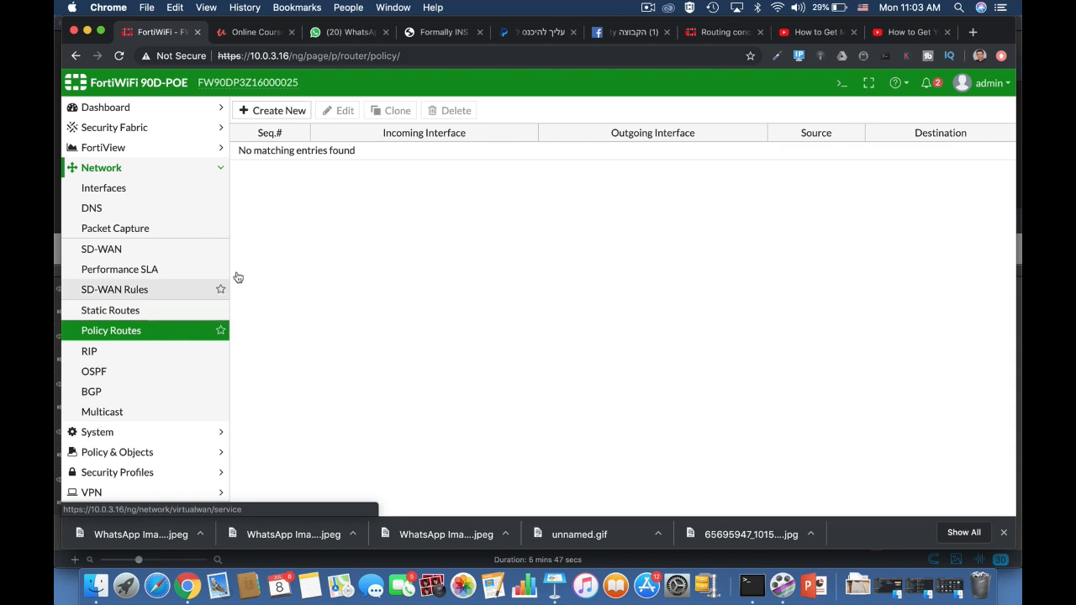
left_click(292, 114)
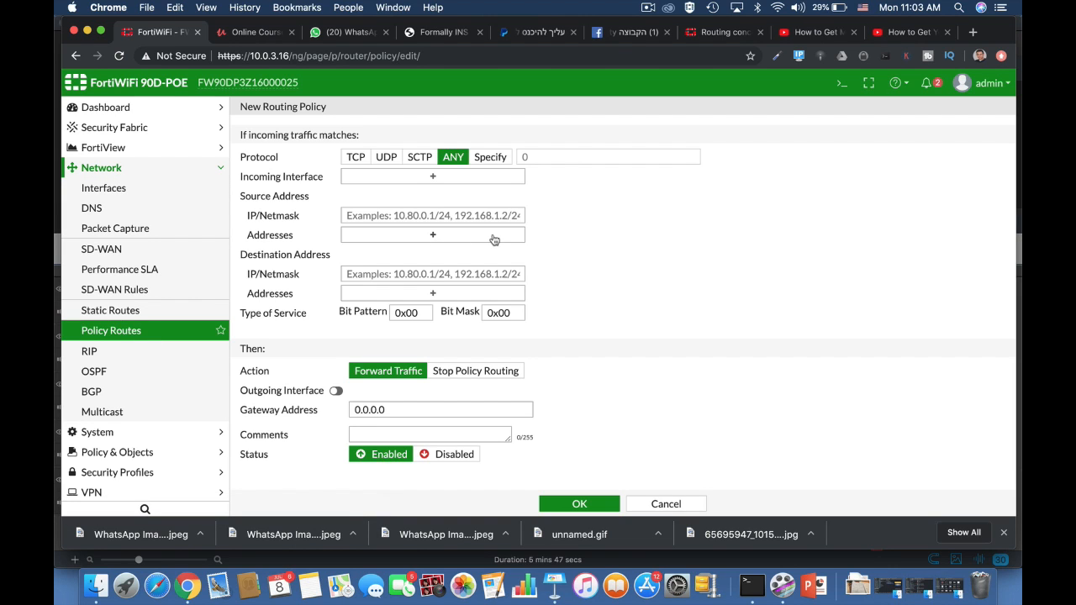
left_click(841, 83)
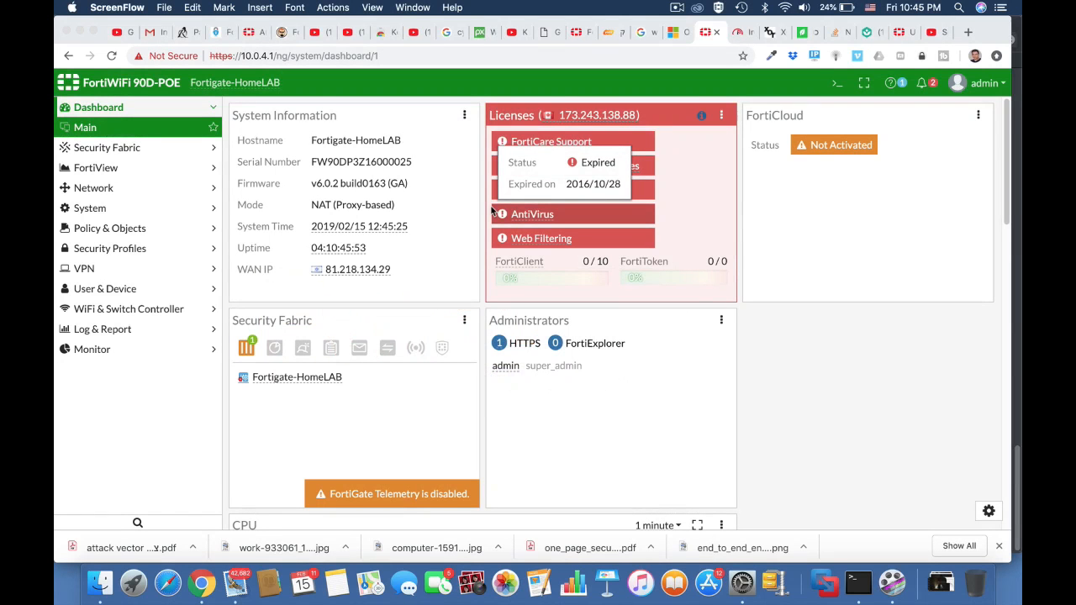
Switch to the fast.com tab and rerun the internet speed test.
left_click(740, 33)
left_click(548, 59)
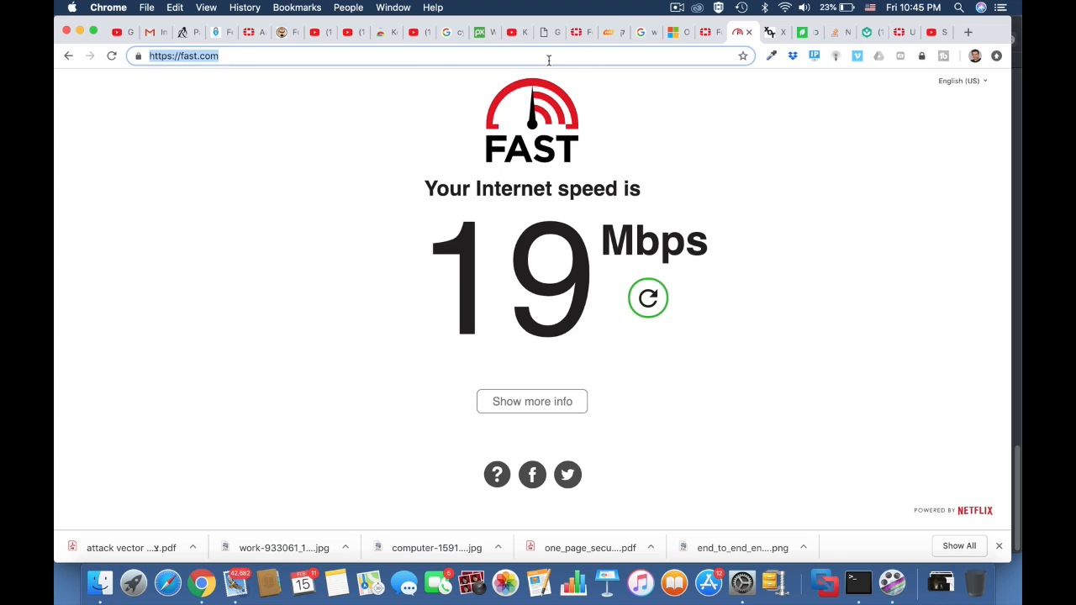
key("Return")
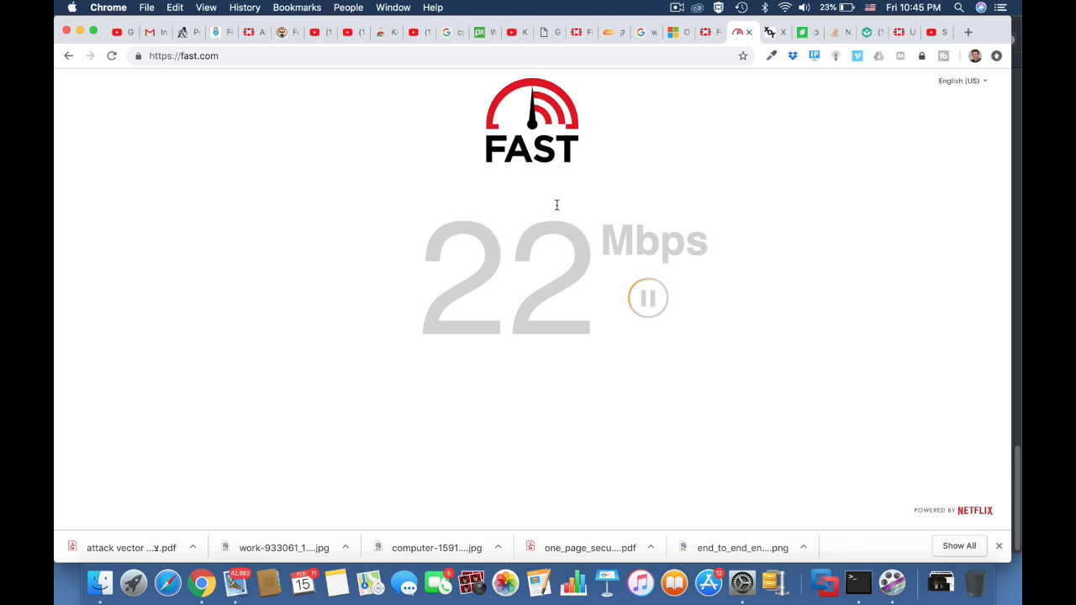
Return to the FortiGate tab and open the Traffic Shapers page under Policy & Objects.
left_click(708, 33)
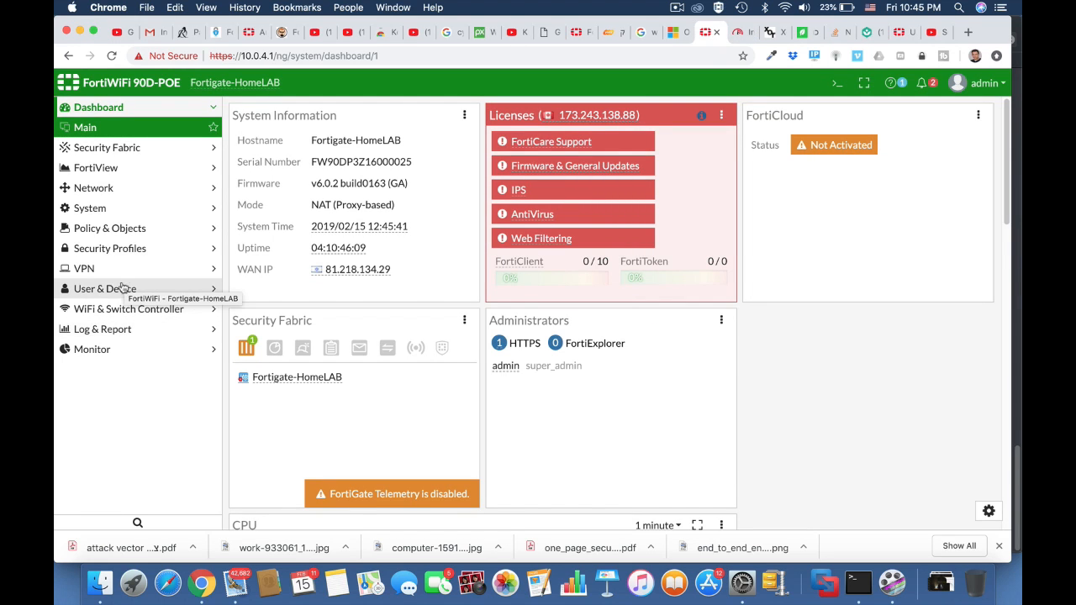
left_click(112, 234)
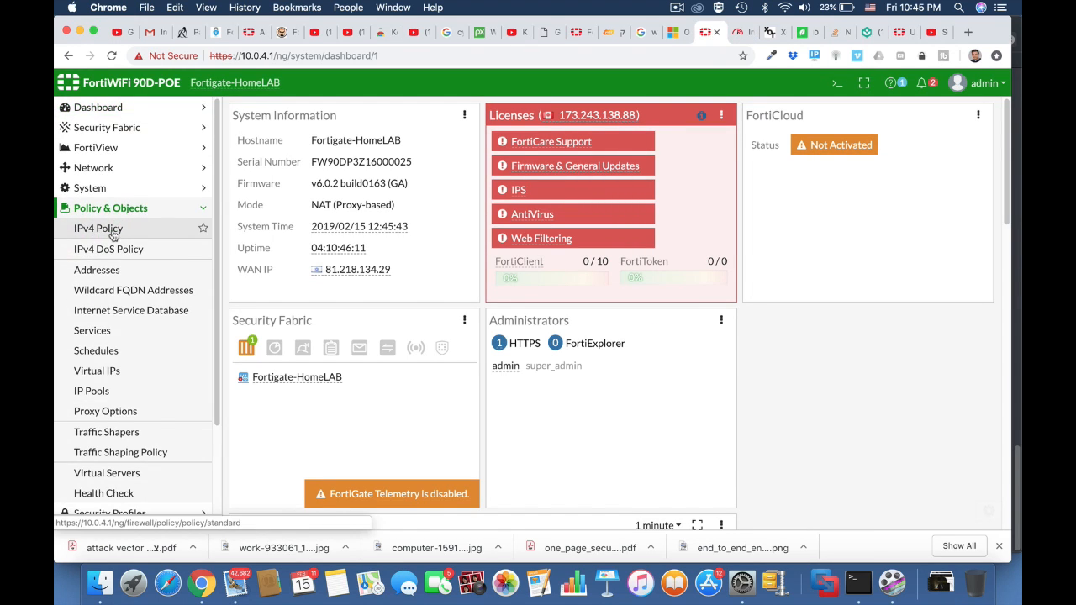
left_click(138, 431)
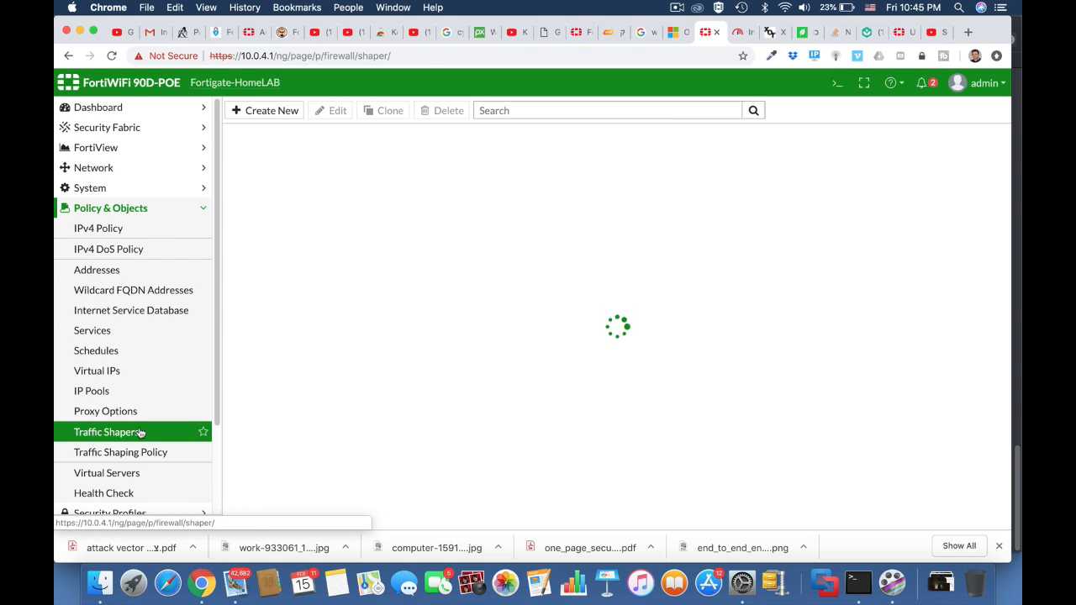
Create a new Per-IP traffic shaper named 4Mb limit.
left_click(271, 110)
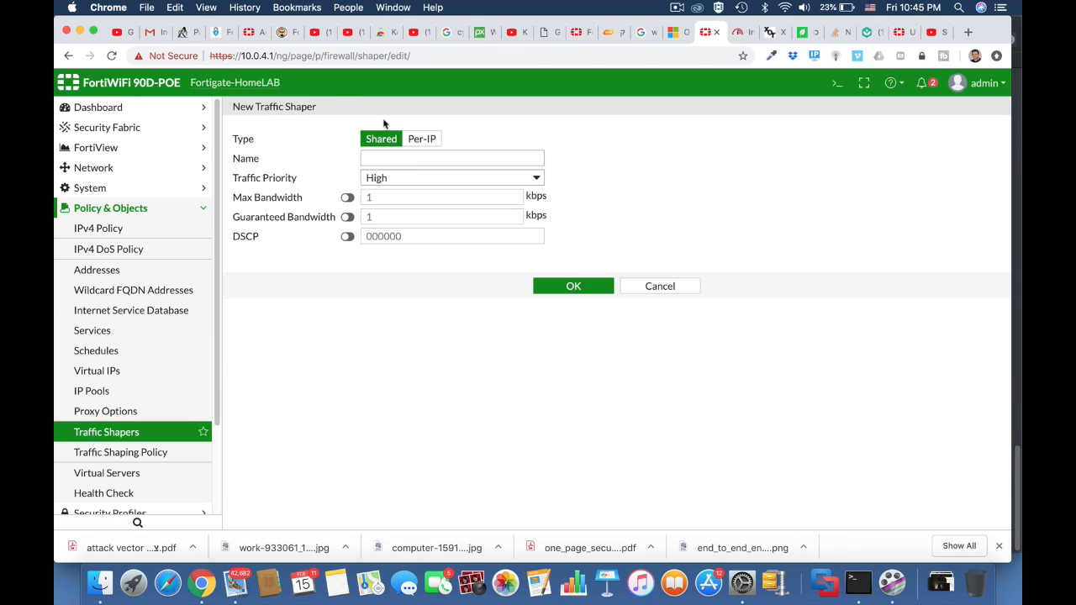
left_click(437, 138)
left_click(401, 159)
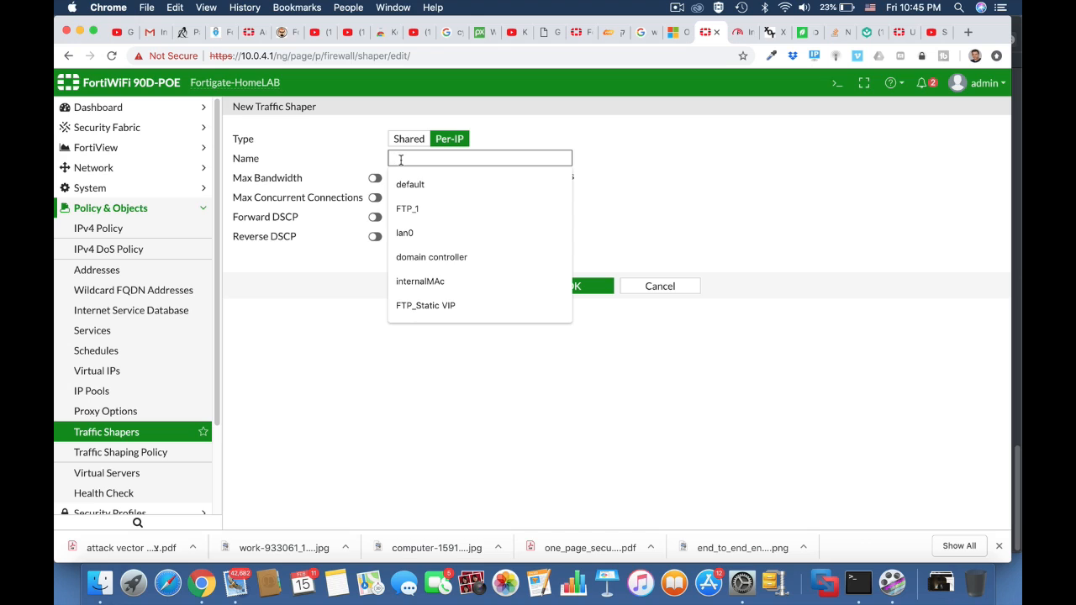
type("4Mb lim")
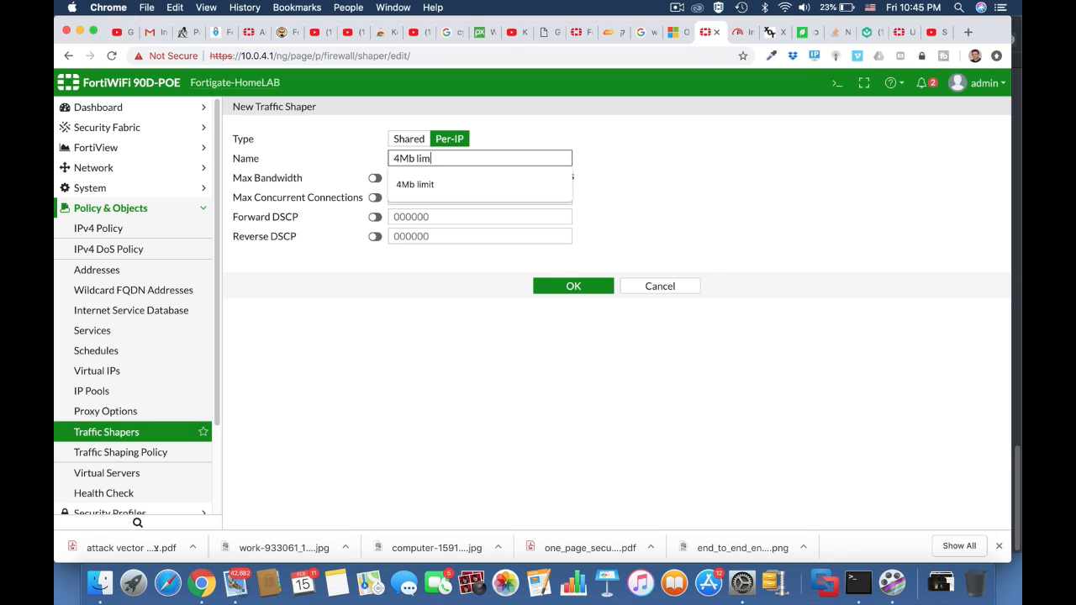
type("it")
left_click(629, 198)
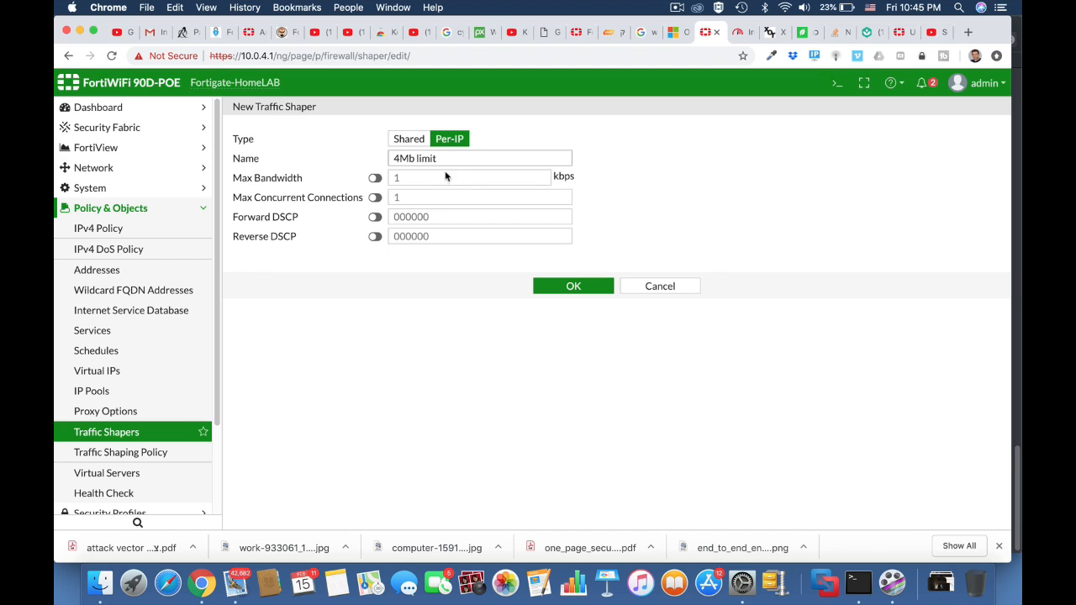
Enable and set the shaper's max bandwidth to 4000 kbps and max concurrent connections to 1000, then save it.
left_click(375, 177)
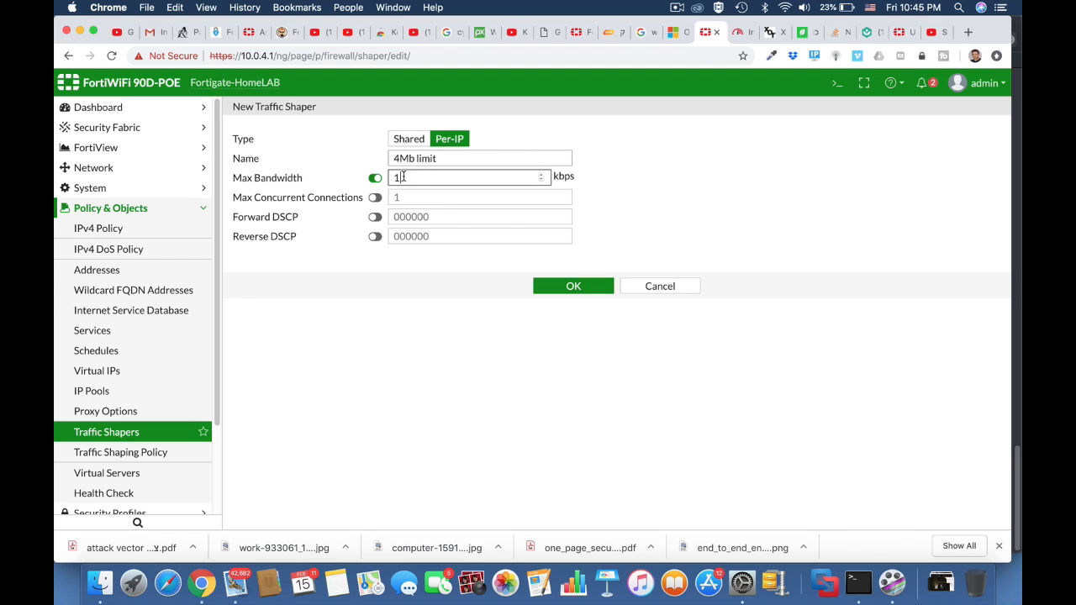
type("4000")
left_click(376, 198)
left_click_drag(402, 195, 386, 197)
type("1000")
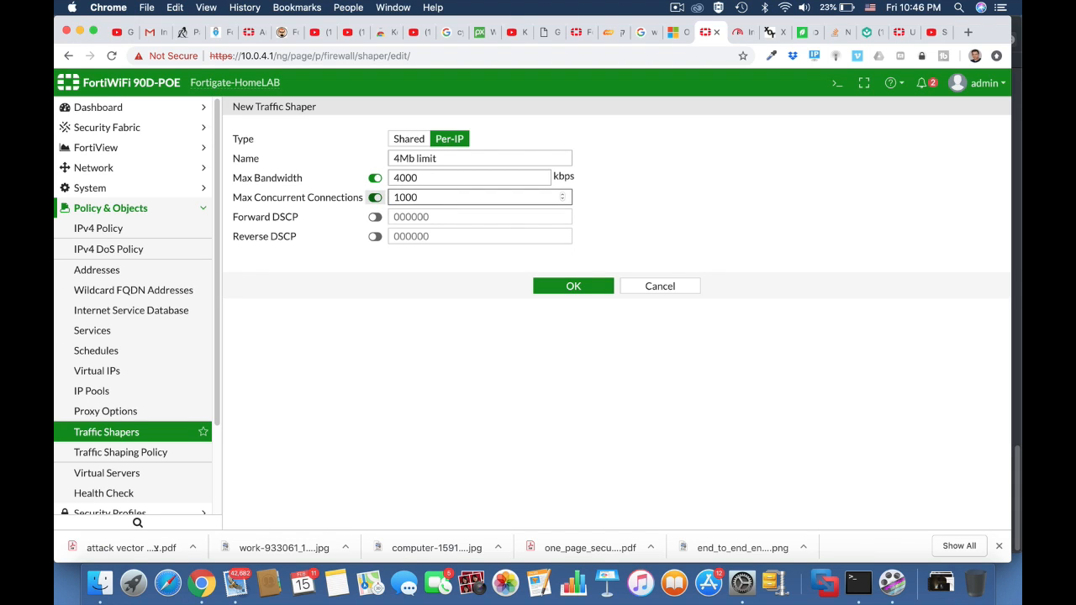
left_click(575, 286)
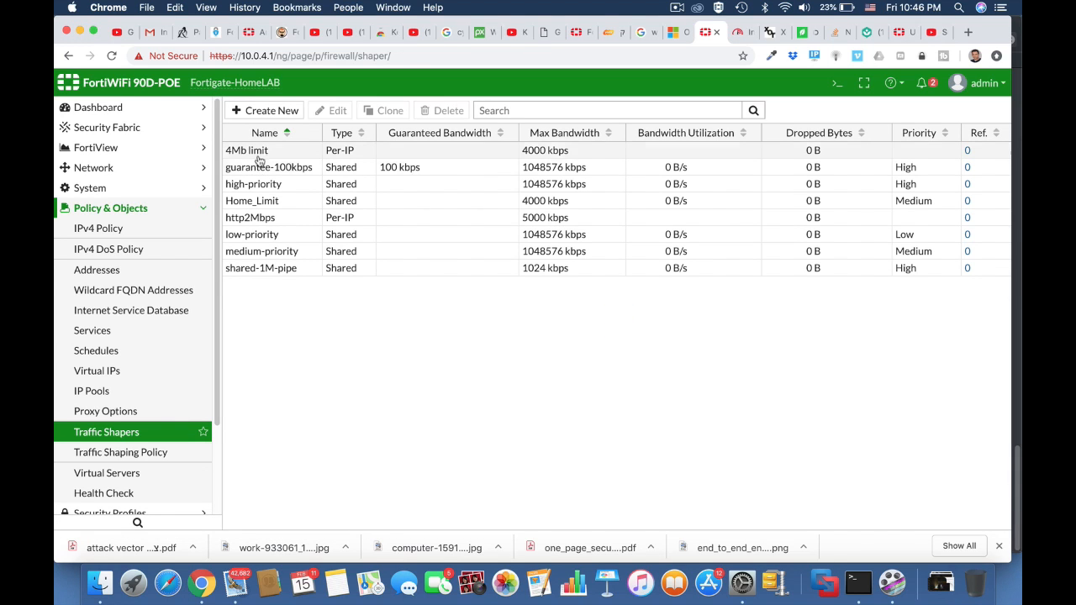
left_click(156, 452)
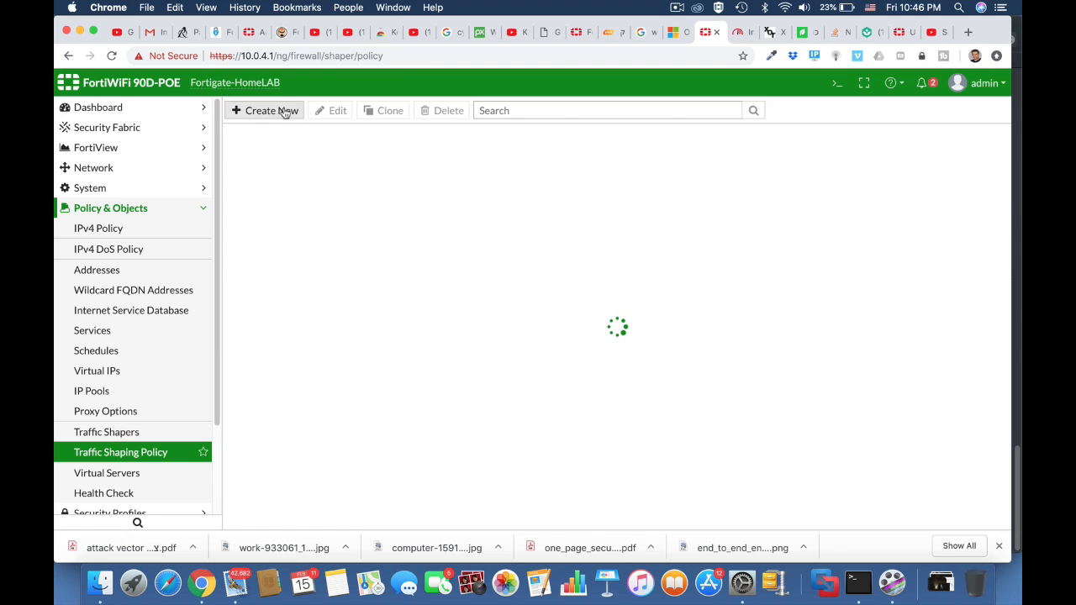
left_click(283, 110)
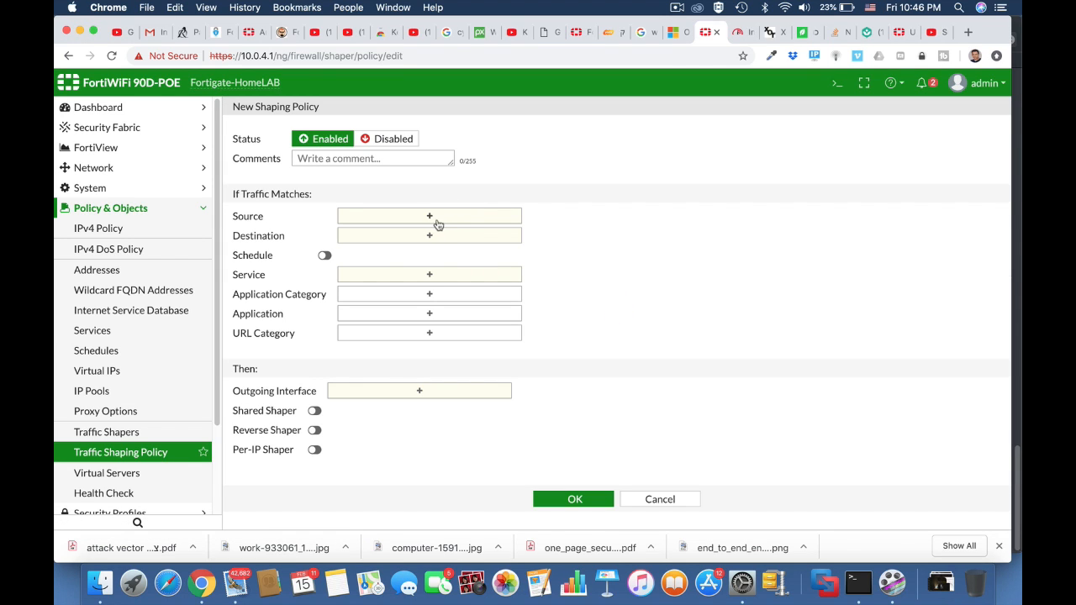
left_click(435, 217)
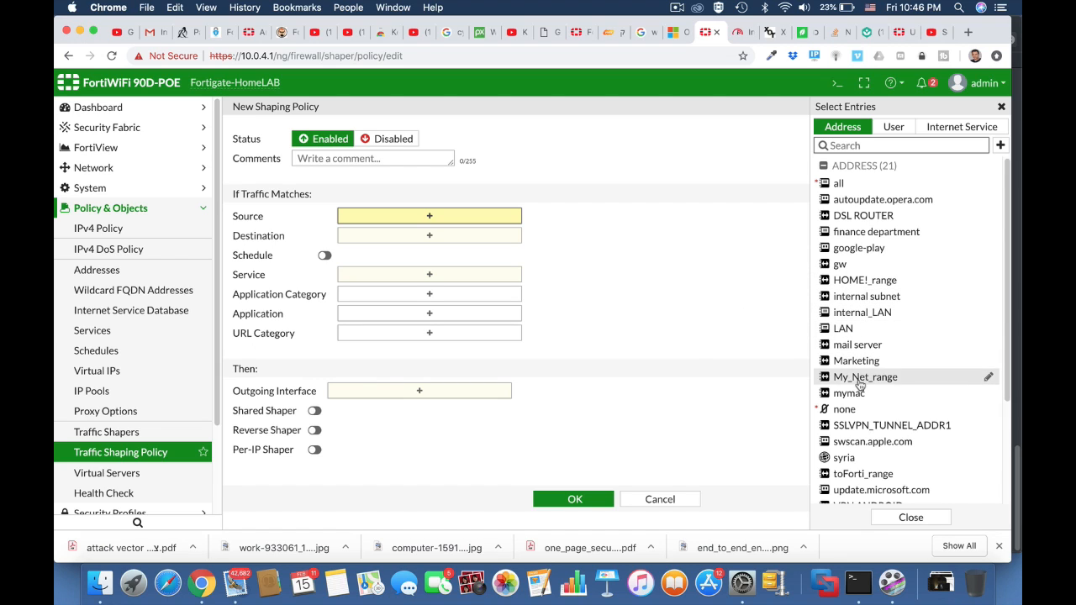
mouse_move(857, 399)
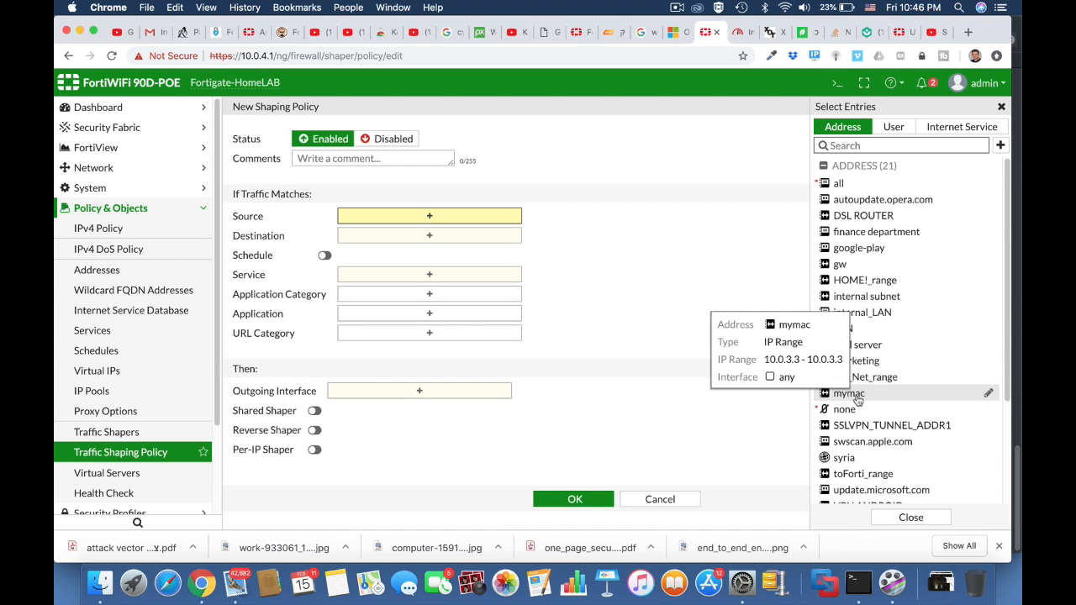
left_click(660, 499)
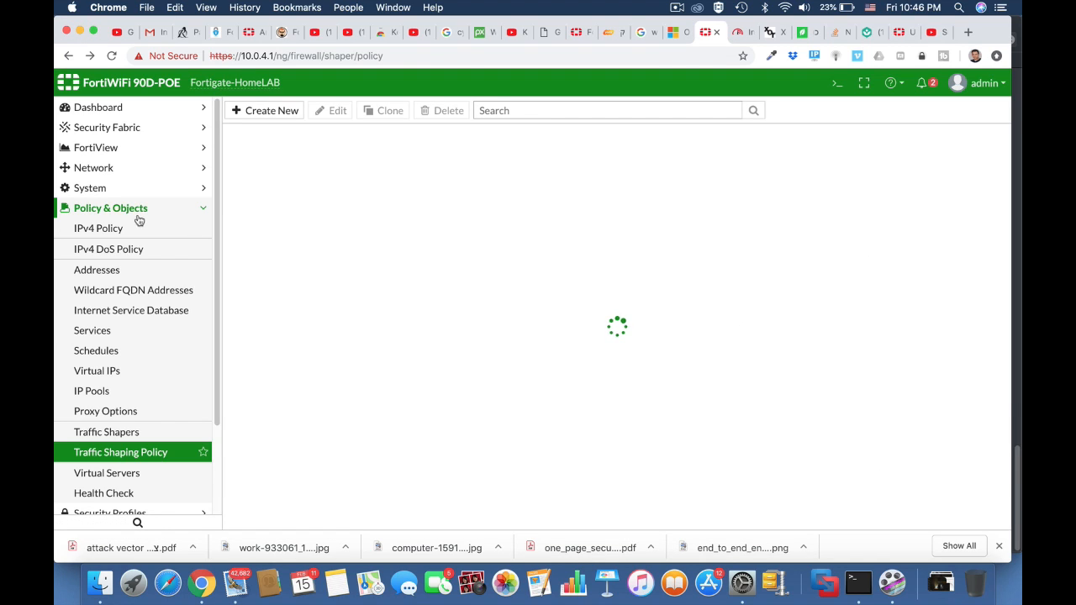
Check the computer's Wi-Fi IP address and set the mymac address object's range to 10.0.4.6-10.0.4.6.
left_click(122, 271)
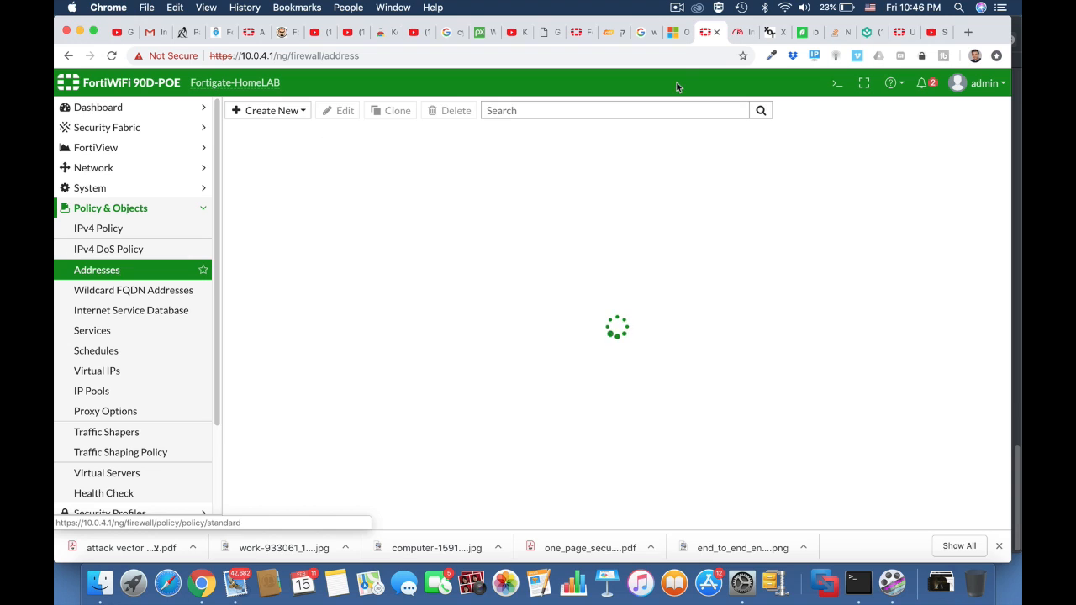
left_click(784, 8, "alt")
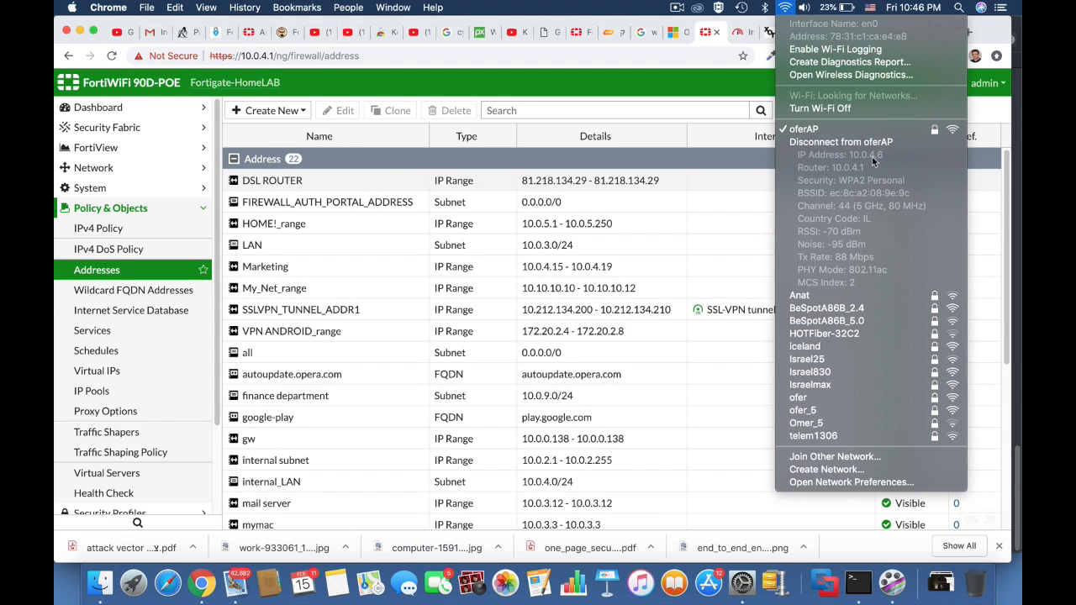
left_click(285, 111)
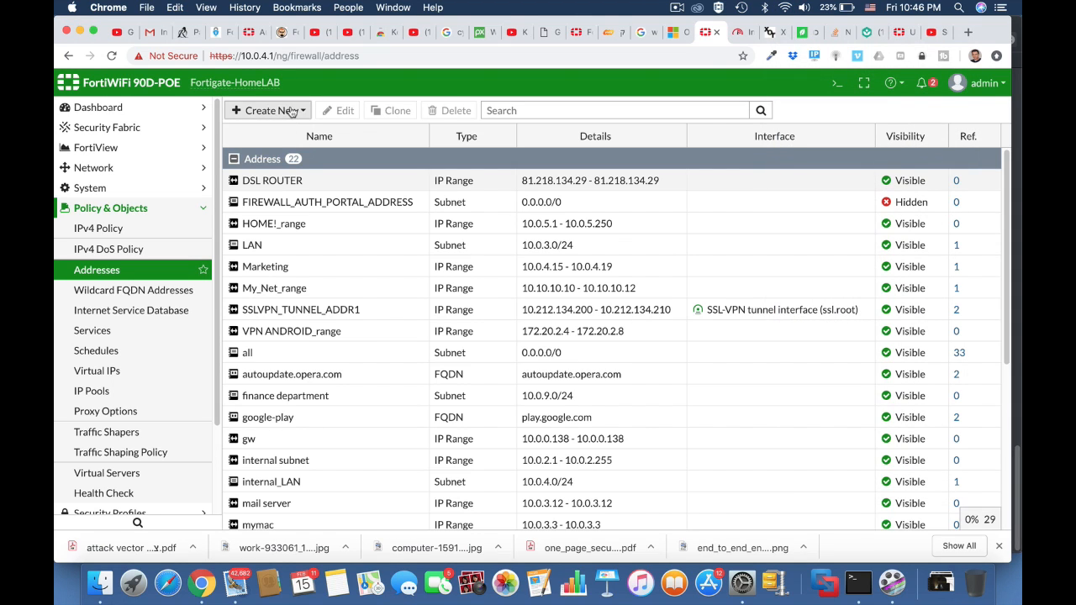
scroll(331, 424, "down", 5)
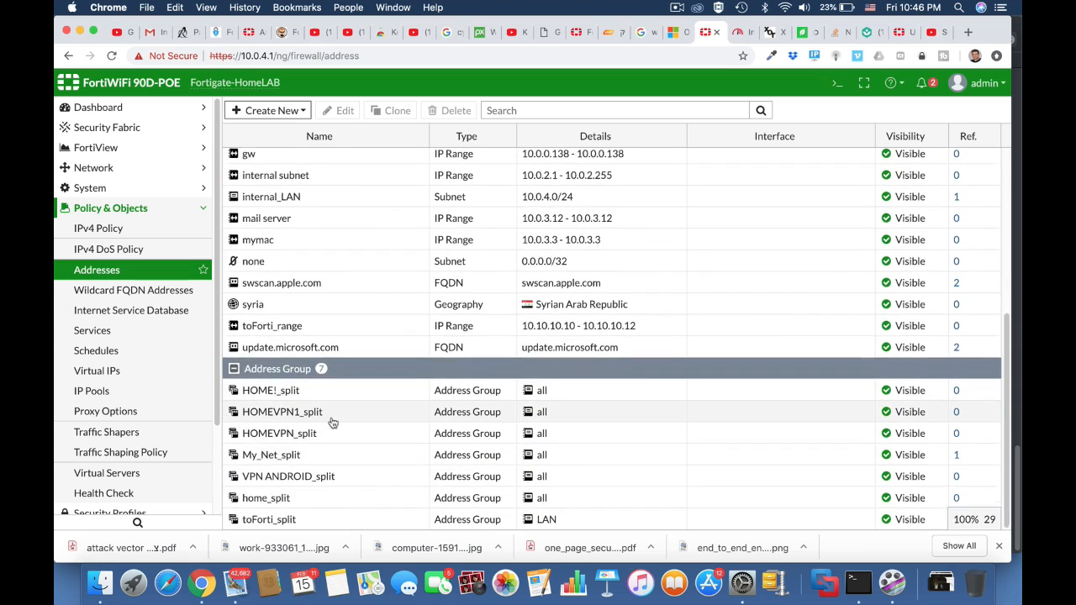
scroll(331, 424, "up", 2)
left_click(345, 304)
left_click(343, 110)
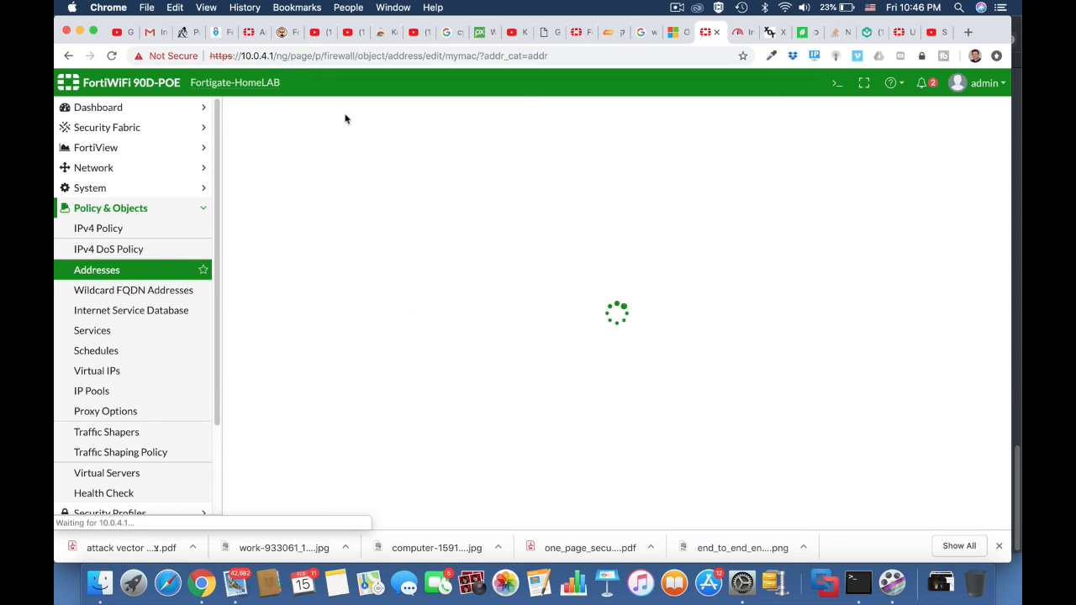
left_click_drag(441, 199, 347, 196)
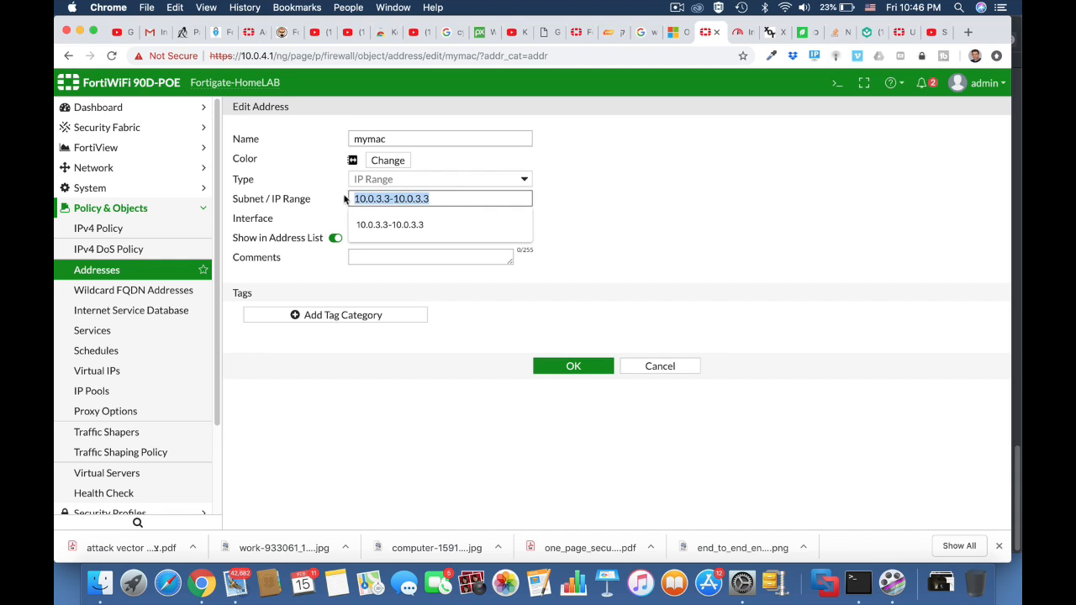
type("10")
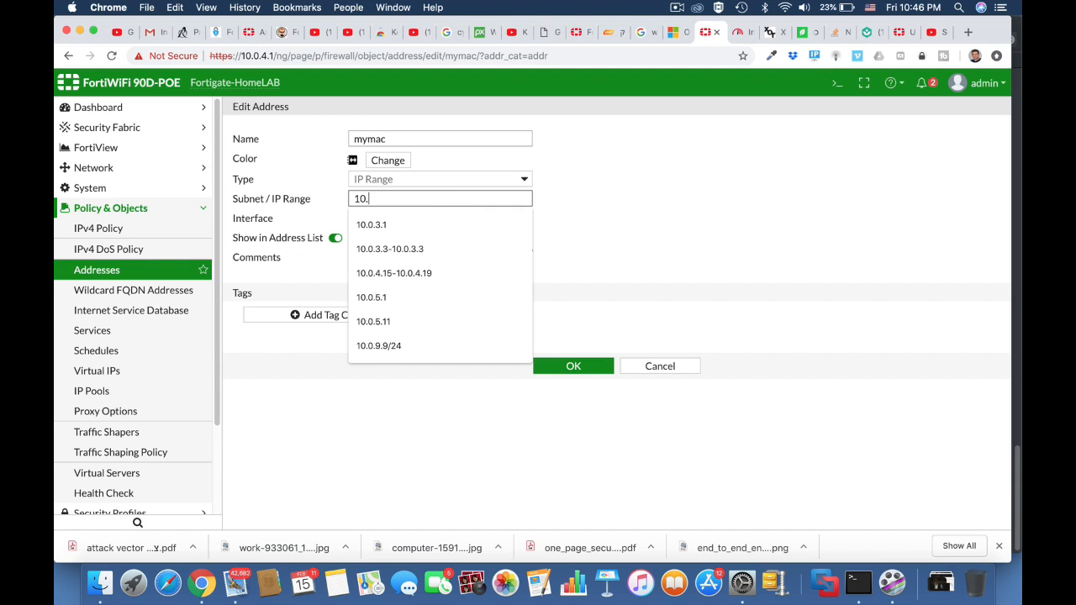
type(".0.4.6")
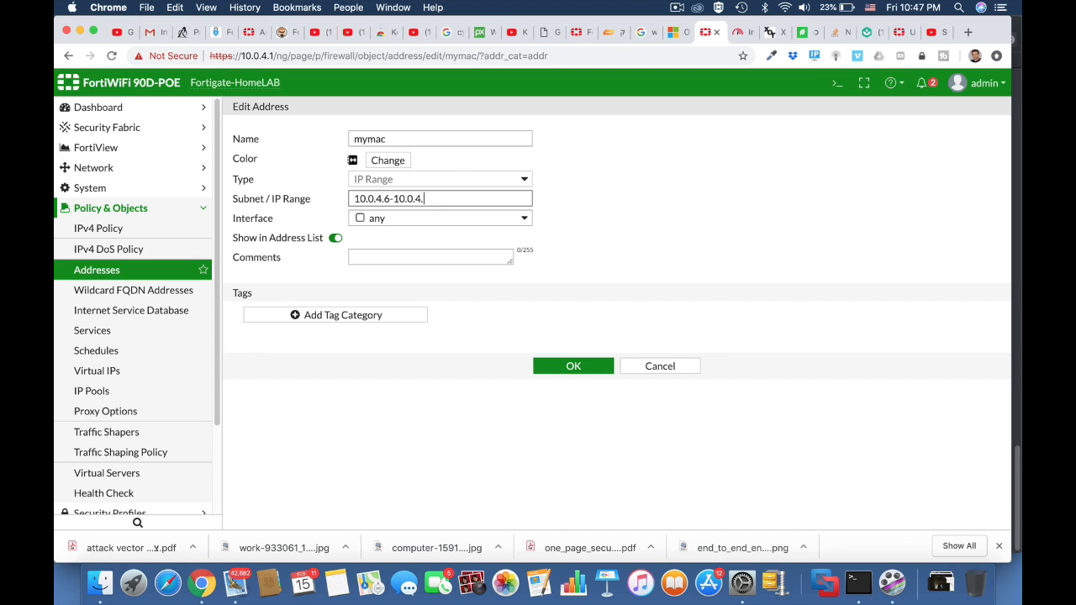
left_click(640, 248)
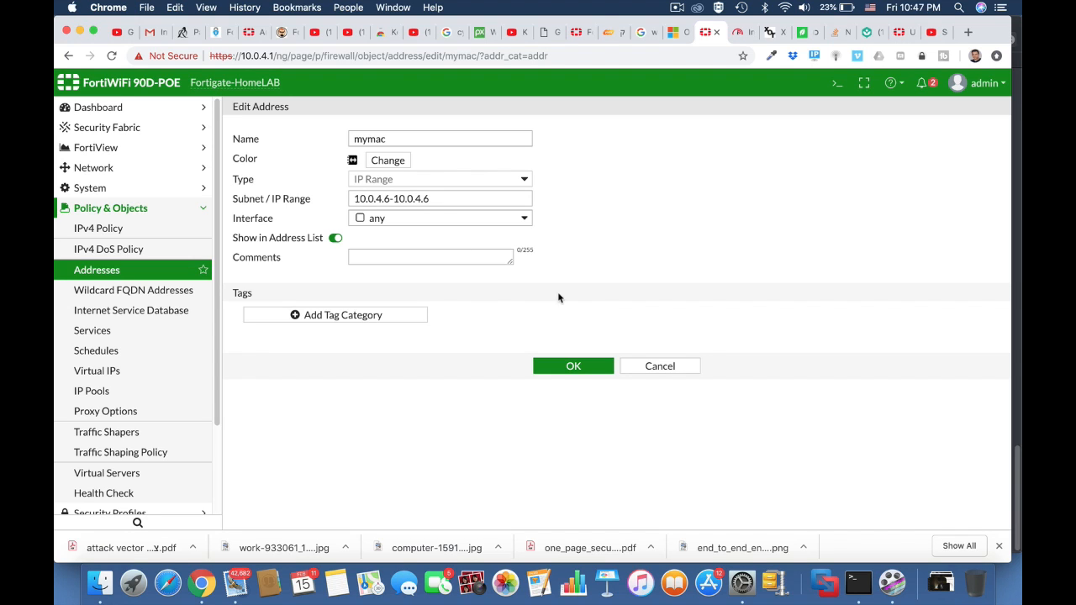
left_click(573, 366)
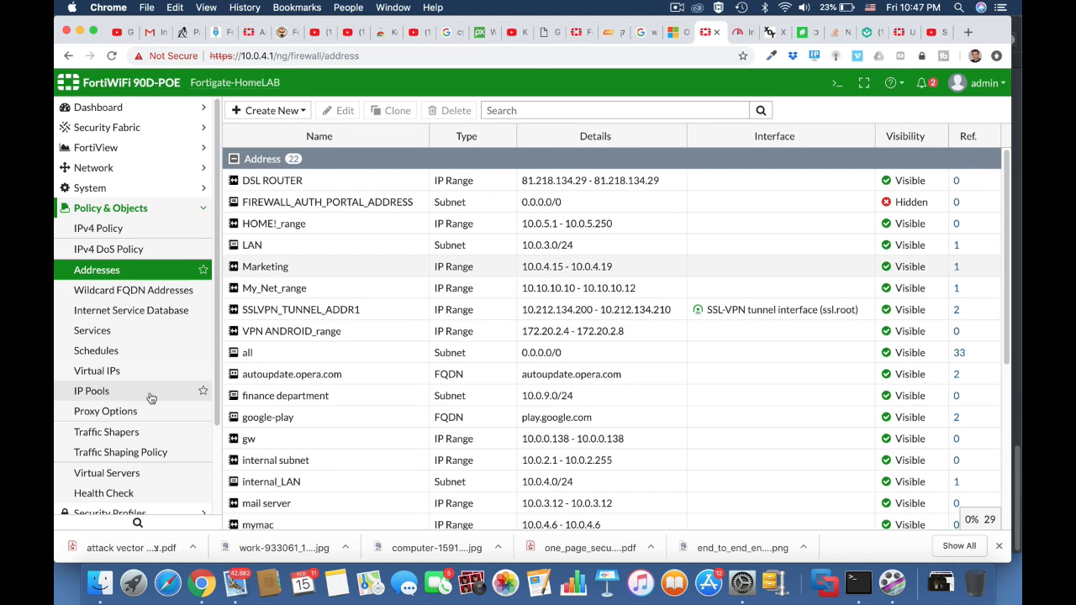
Create a new traffic shaping policy with source mymac and destination all.
left_click(140, 453)
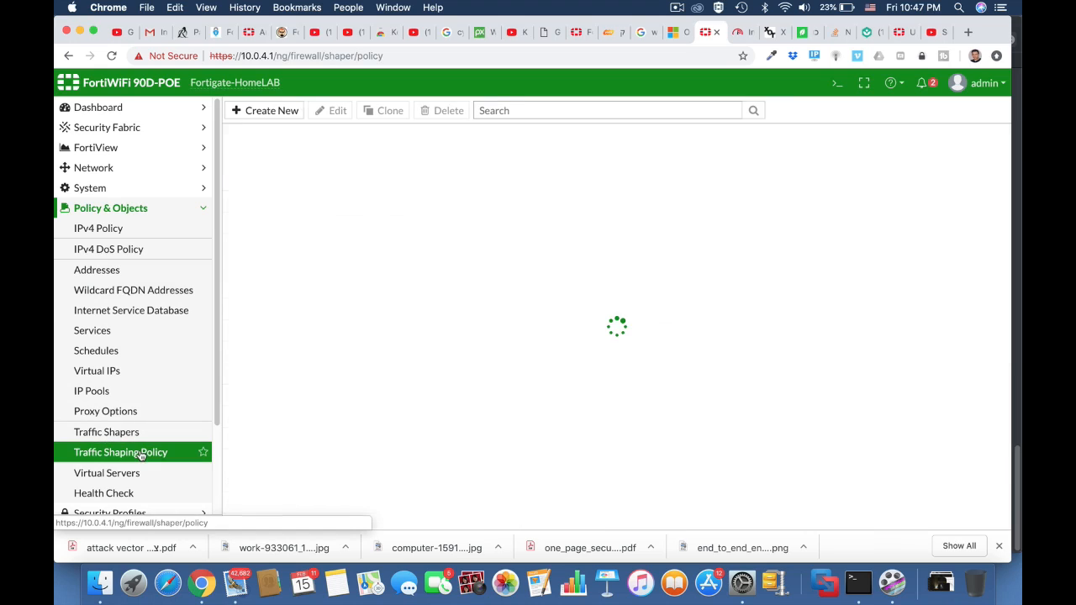
left_click(271, 112)
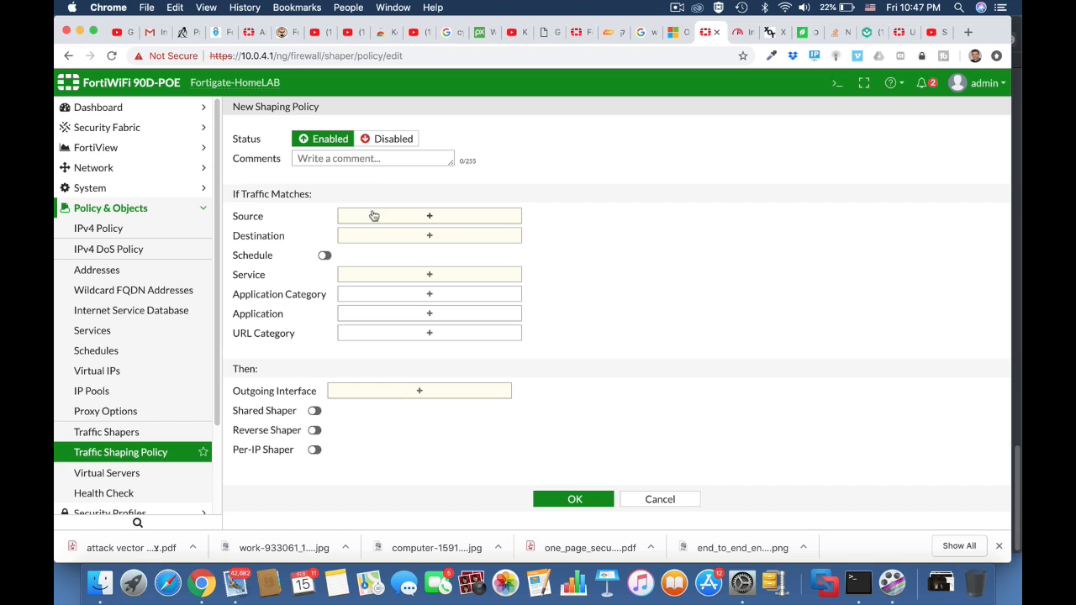
left_click(382, 217)
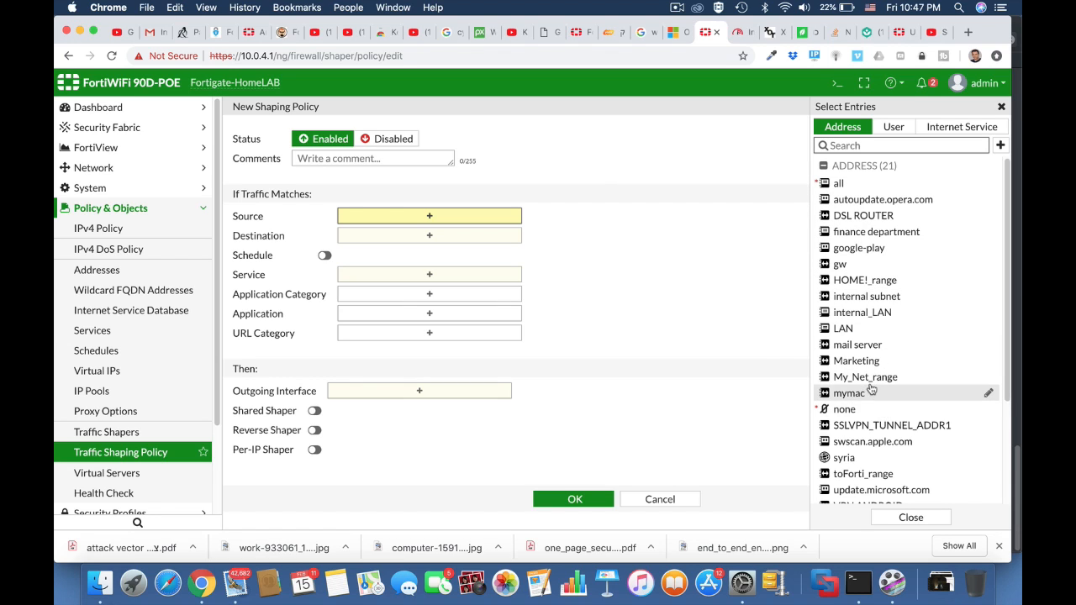
left_click(872, 391)
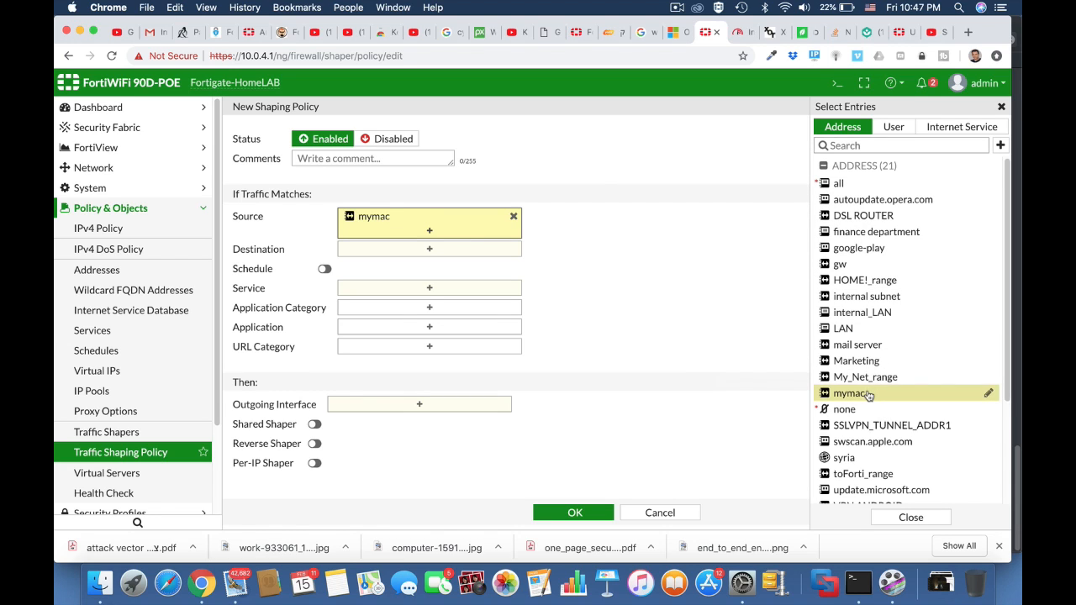
left_click(428, 252)
left_click(838, 185)
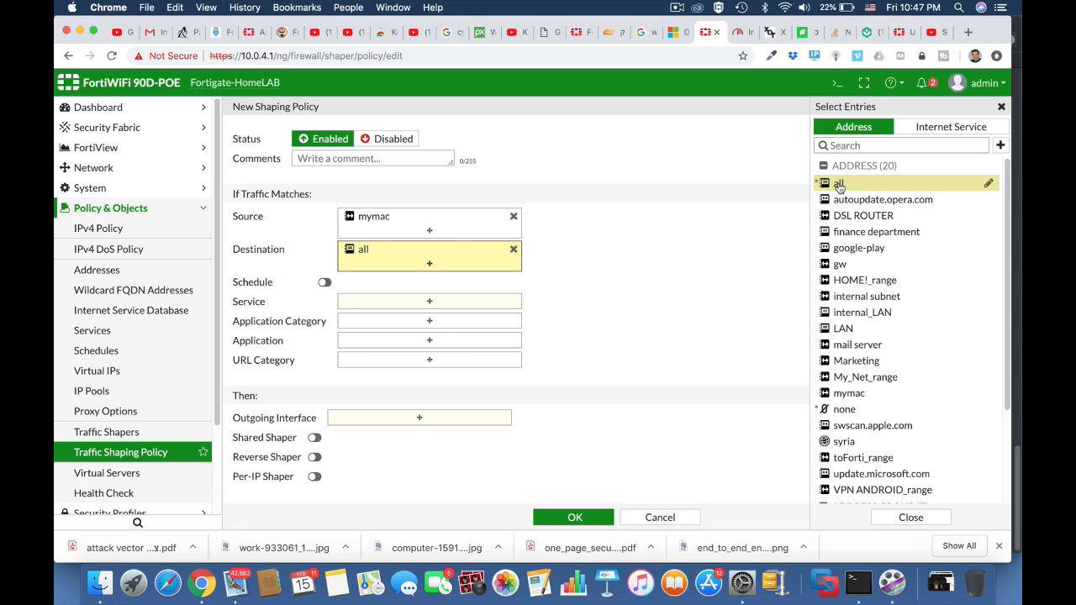
Set the policy's service to ALL and its outgoing interface to OUTSIDE (wan1).
left_click(436, 305)
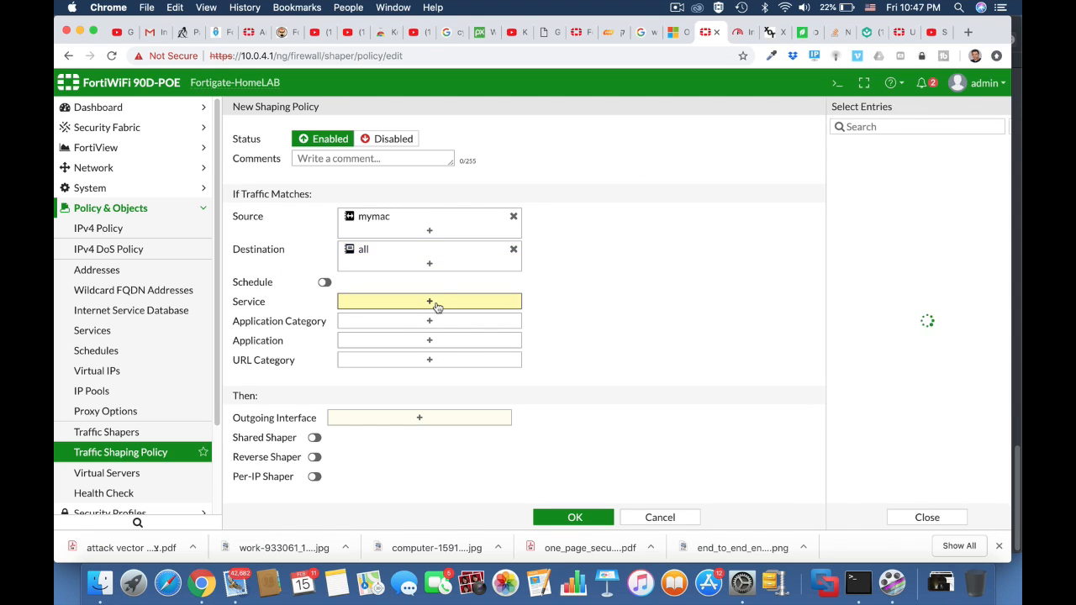
left_click(839, 179)
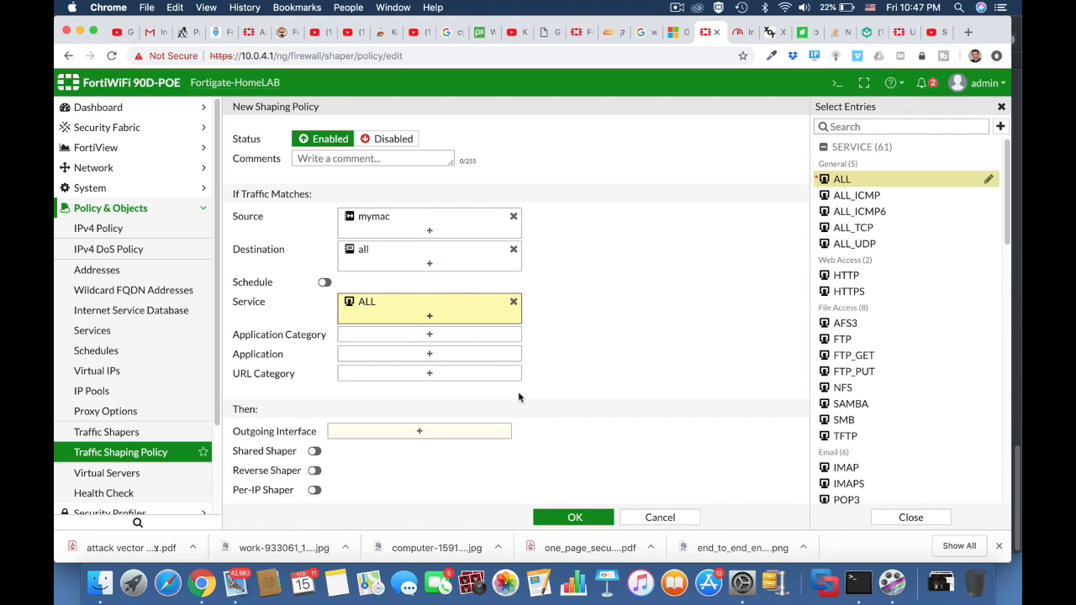
scroll(585, 383, "down", 1)
left_click(452, 410)
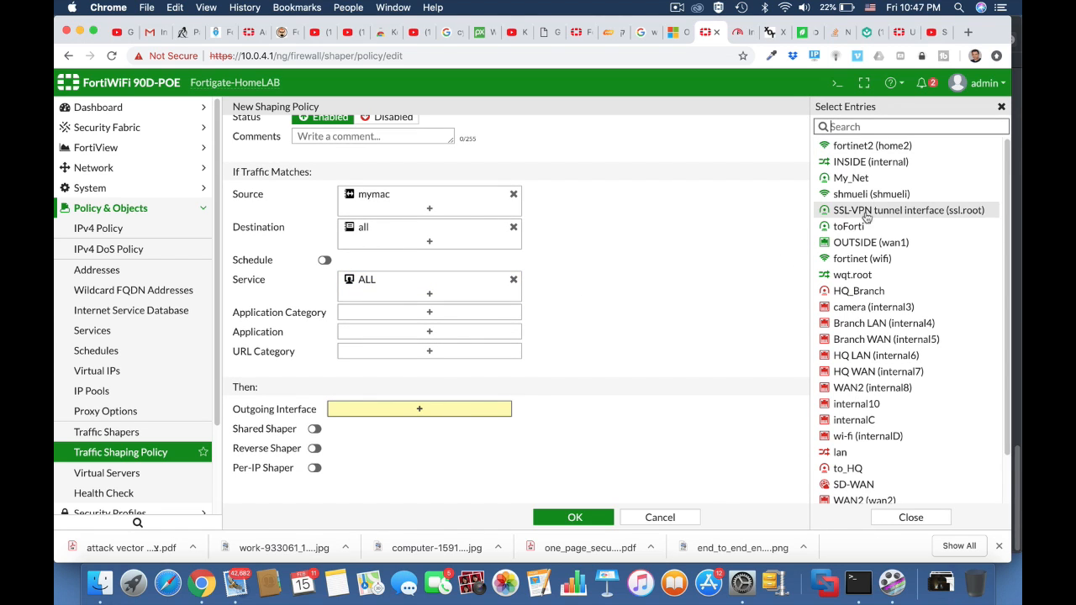
left_click(894, 259)
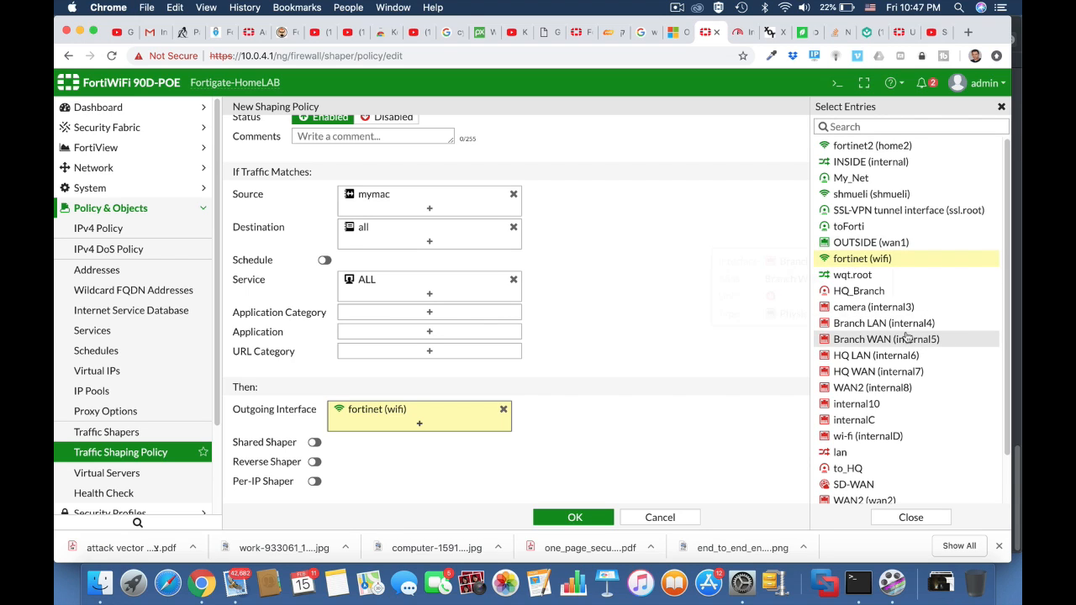
left_click(883, 243)
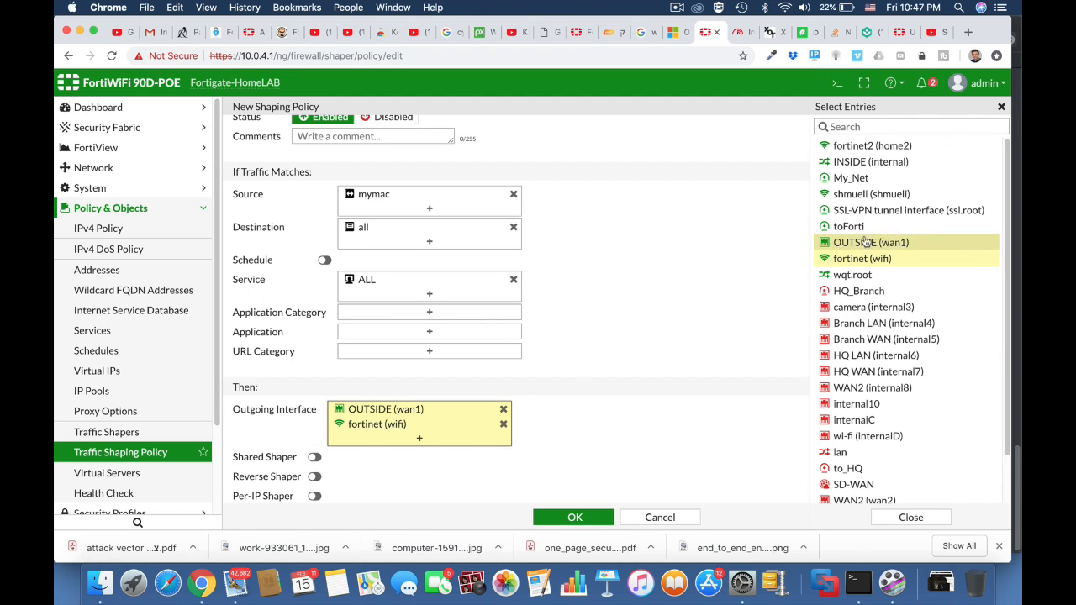
left_click(503, 424)
Enable the Per-IP shaper with the 4Mb limit shaper and save the shaping policy.
scroll(611, 434, "down", 1)
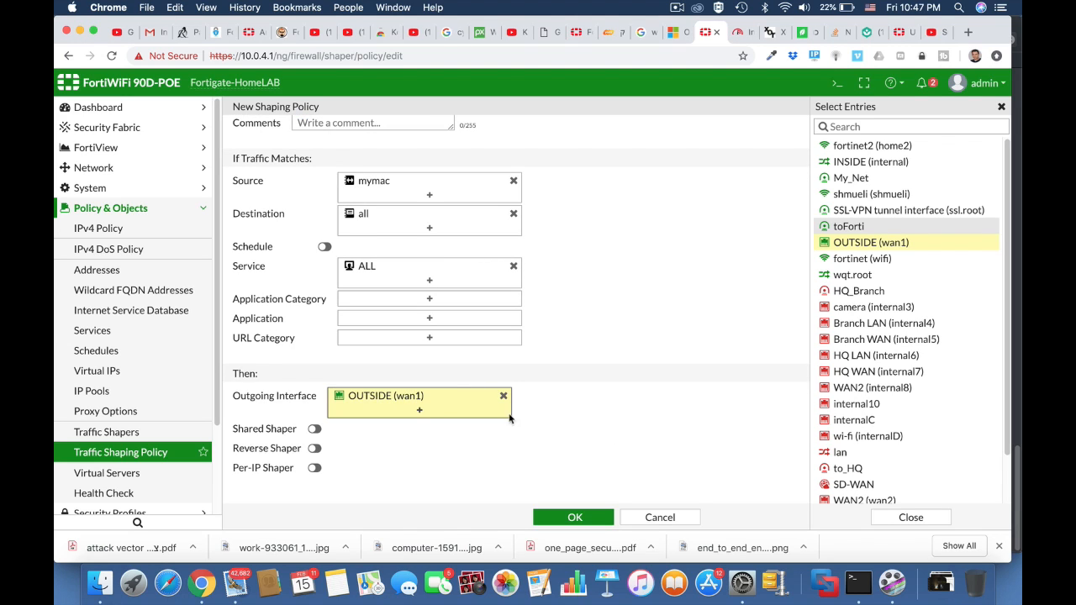
left_click(314, 468)
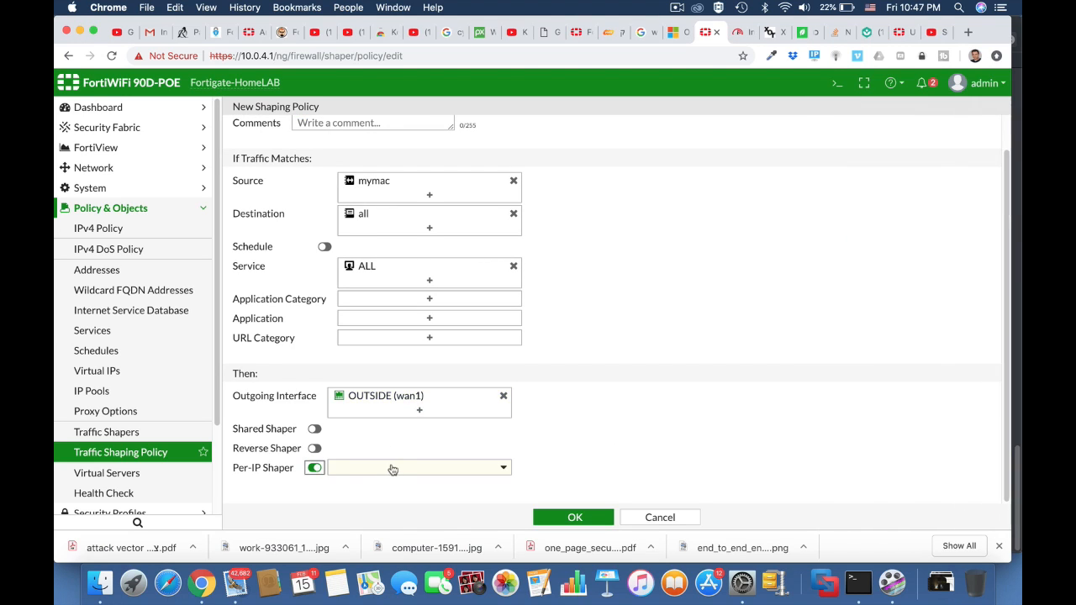
left_click(395, 469)
left_click(366, 492)
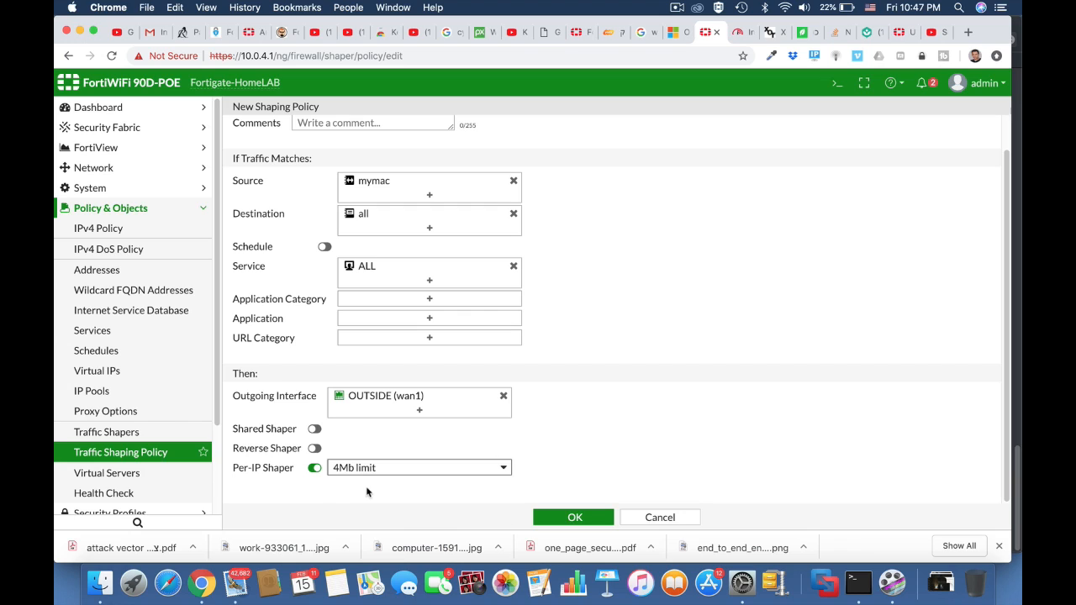
left_click(575, 510)
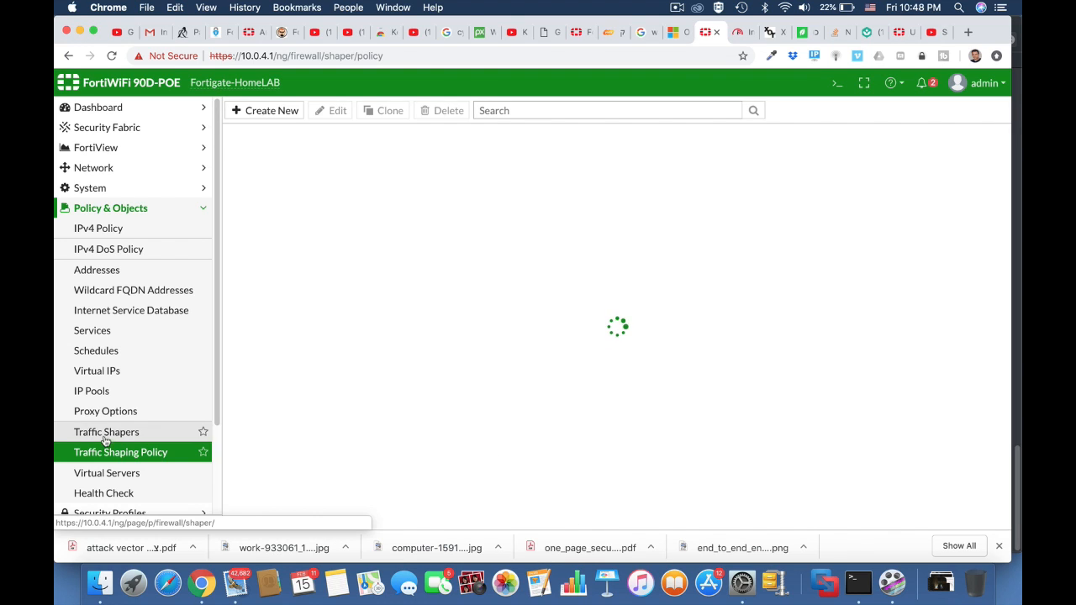
Switch to the fast.com tab and reload it to rerun the internet speed test.
left_click(741, 36)
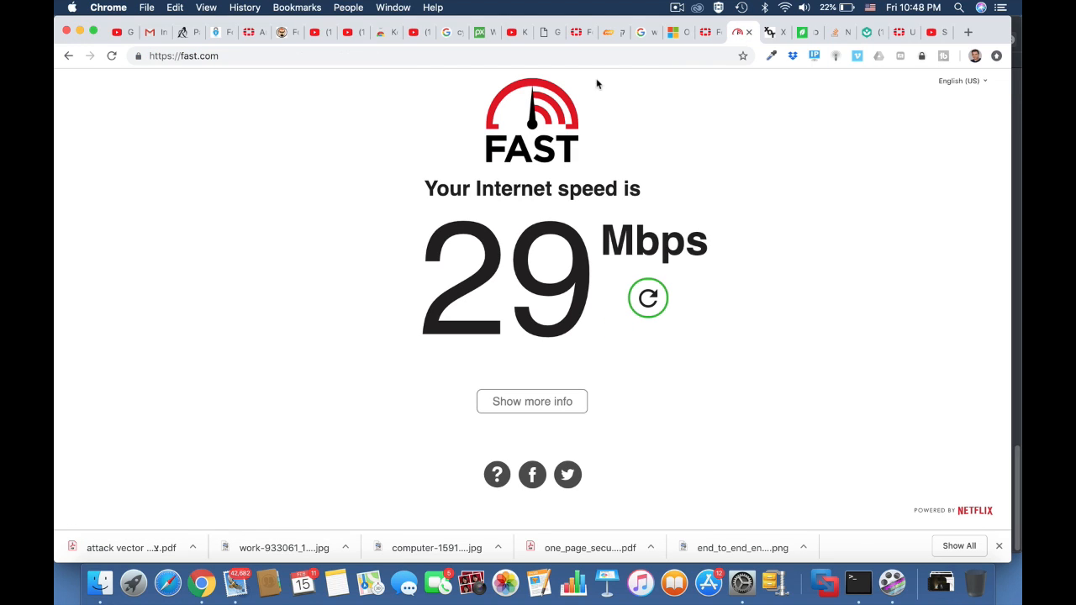
left_click(580, 62)
key("Return")
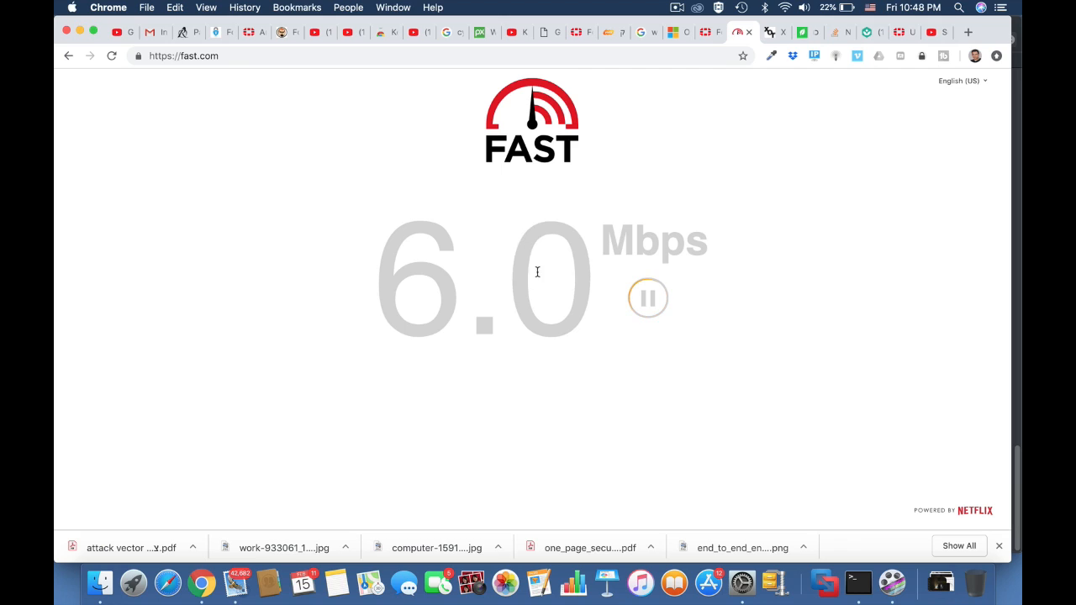
left_click(326, 62)
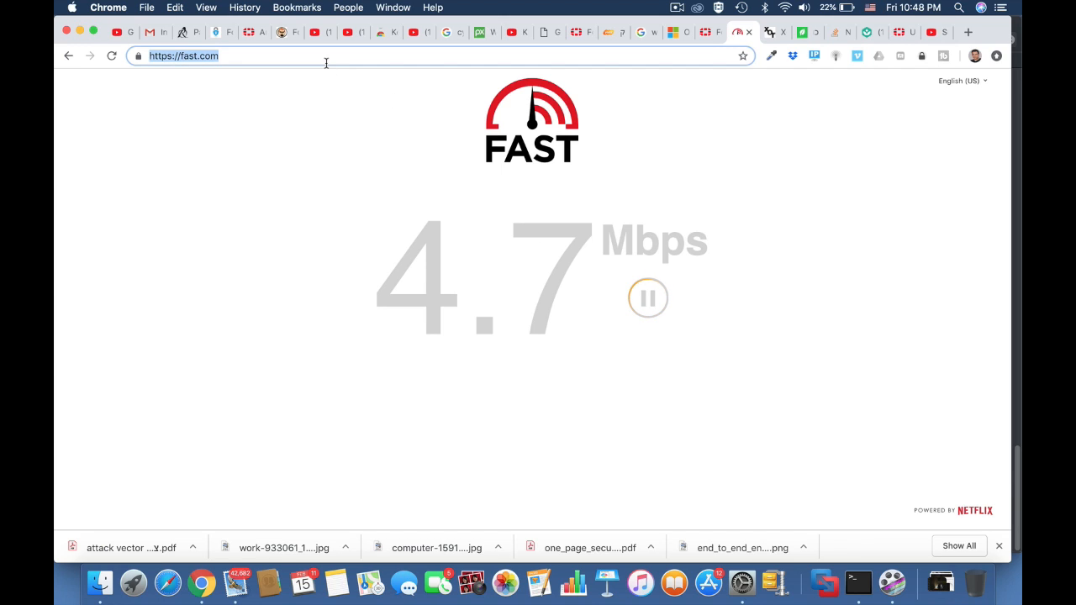
key("Return")
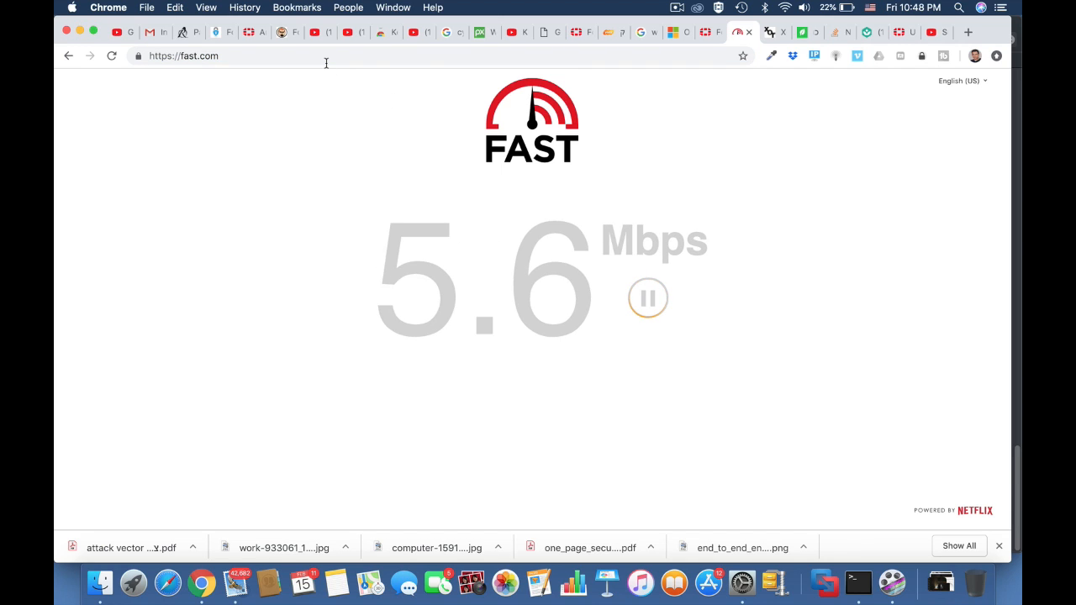
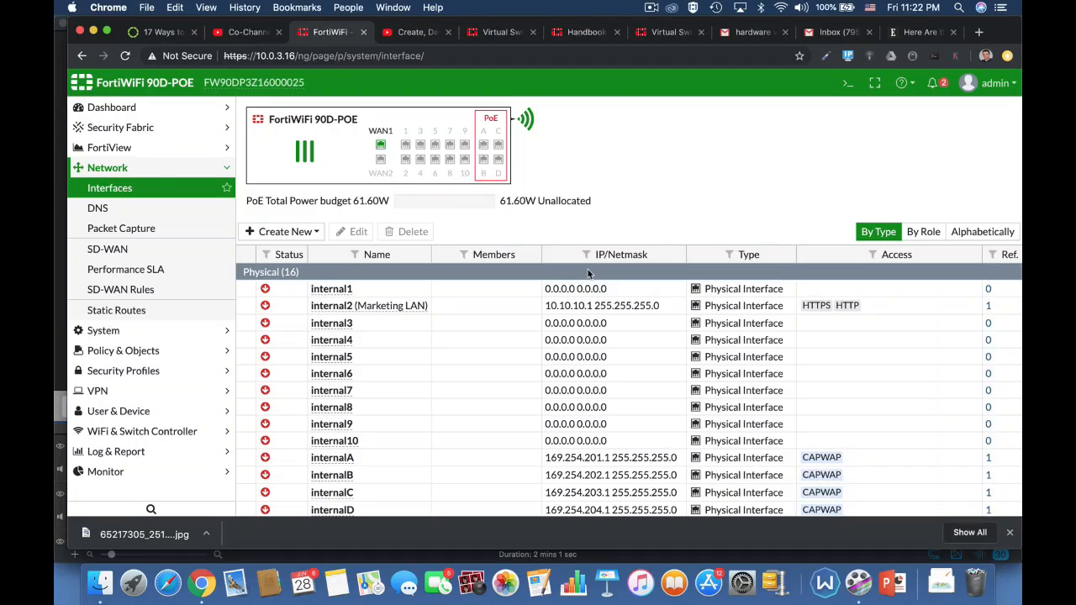
In the CLI console, enter virtual-switch configuration and create a virtual switch named marketing on physical switch sw0.
left_click(848, 82)
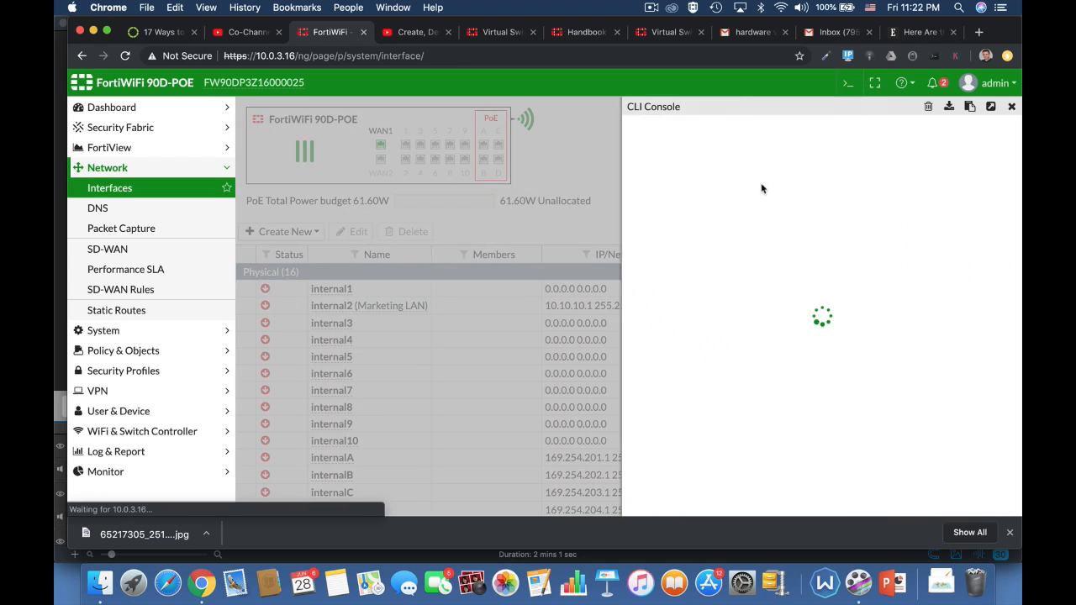
type("config")
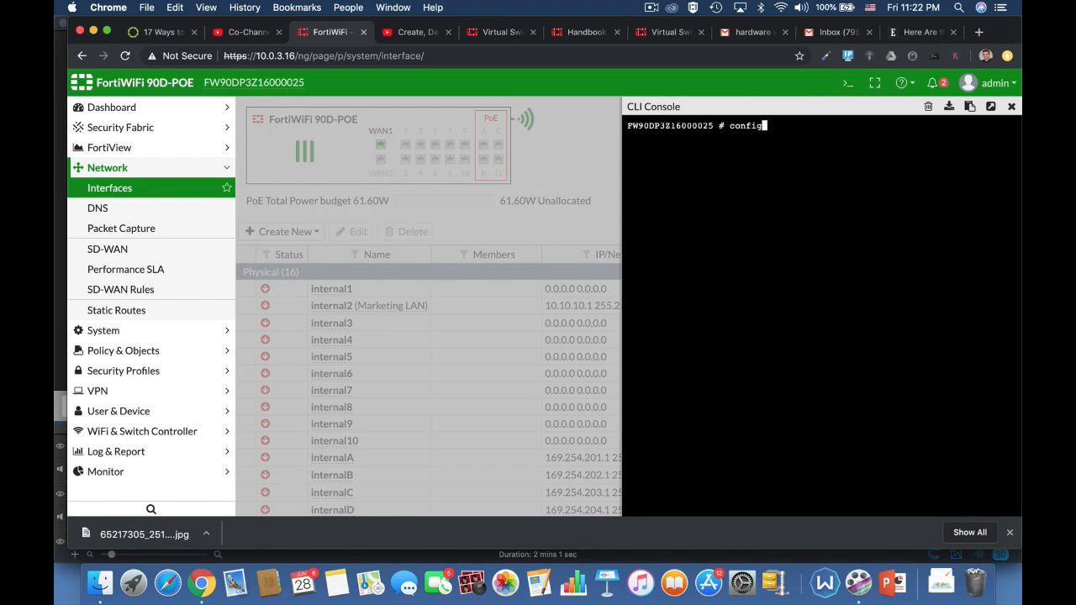
key("Tab")
type("s")
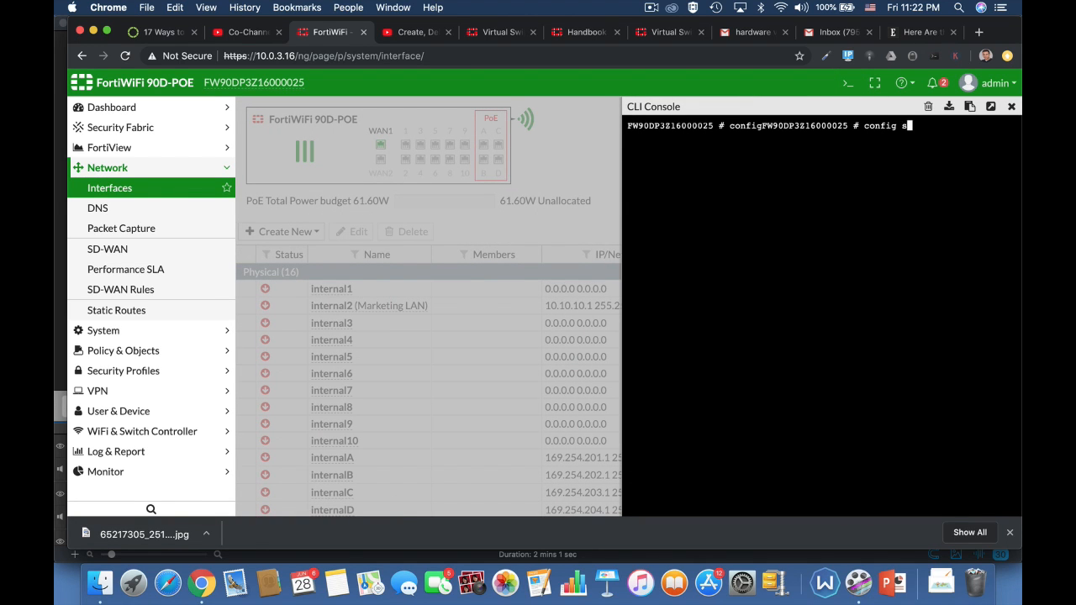
type("ystem virt")
key("Tab")
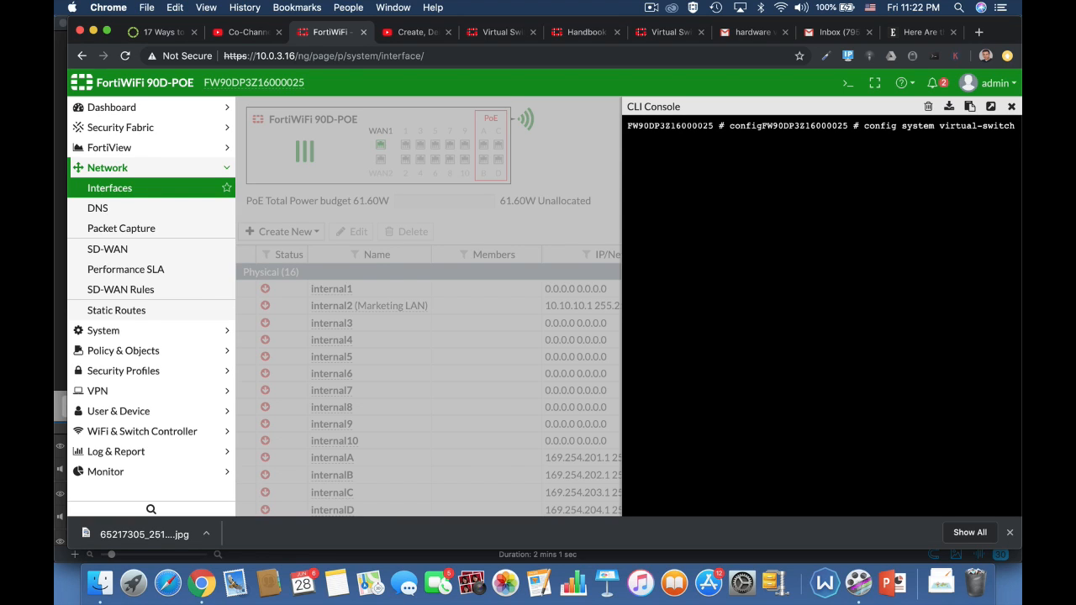
key("Return")
type("get")
key("Return")
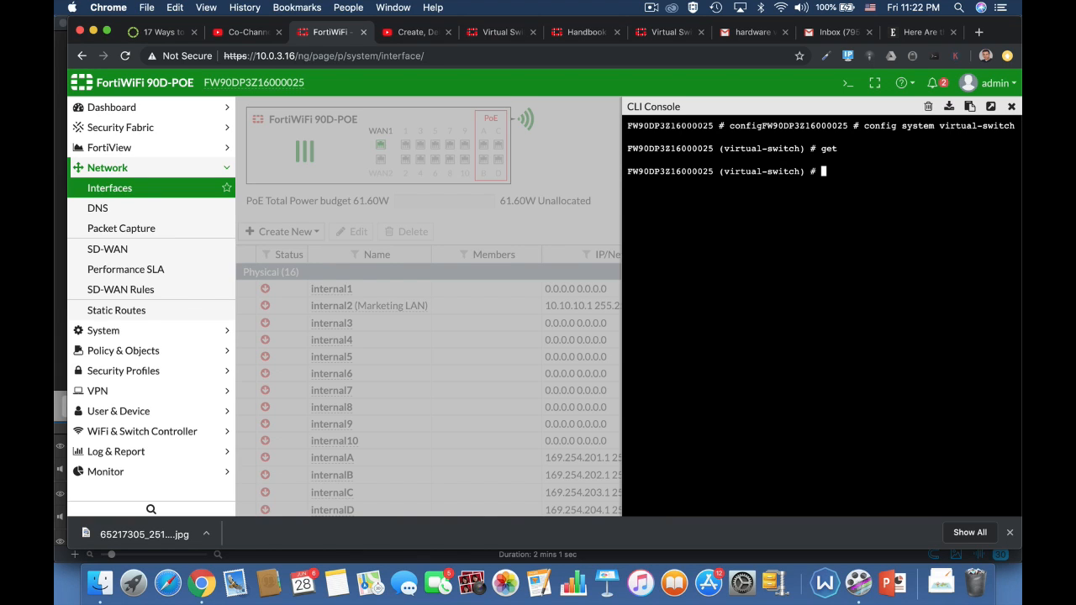
type("edit marketing")
key("Return")
type("set ")
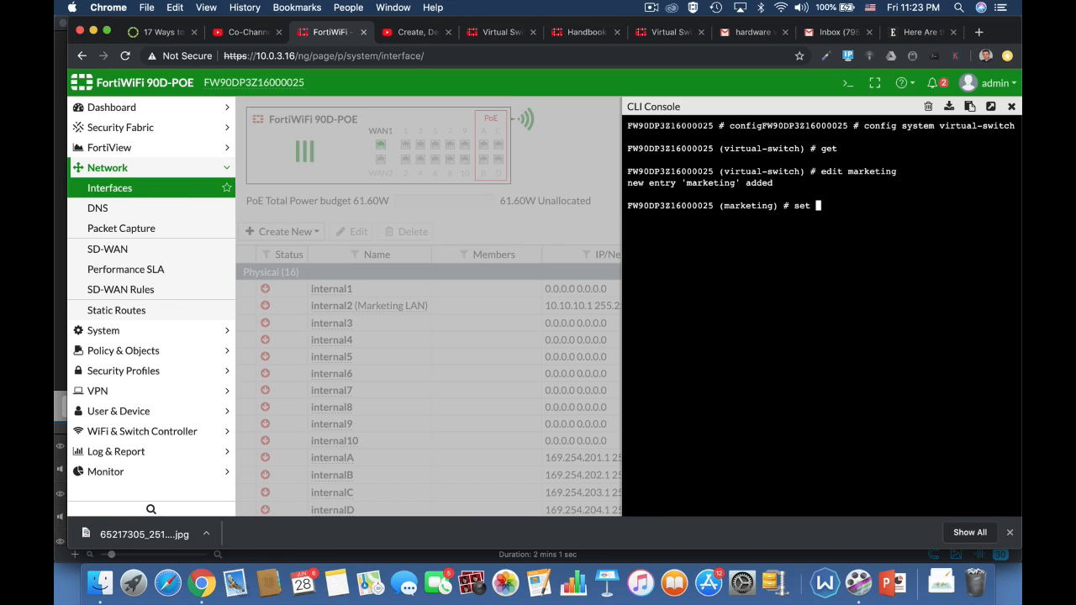
type("p")
key("Tab")
type("sw0")
key("Return")
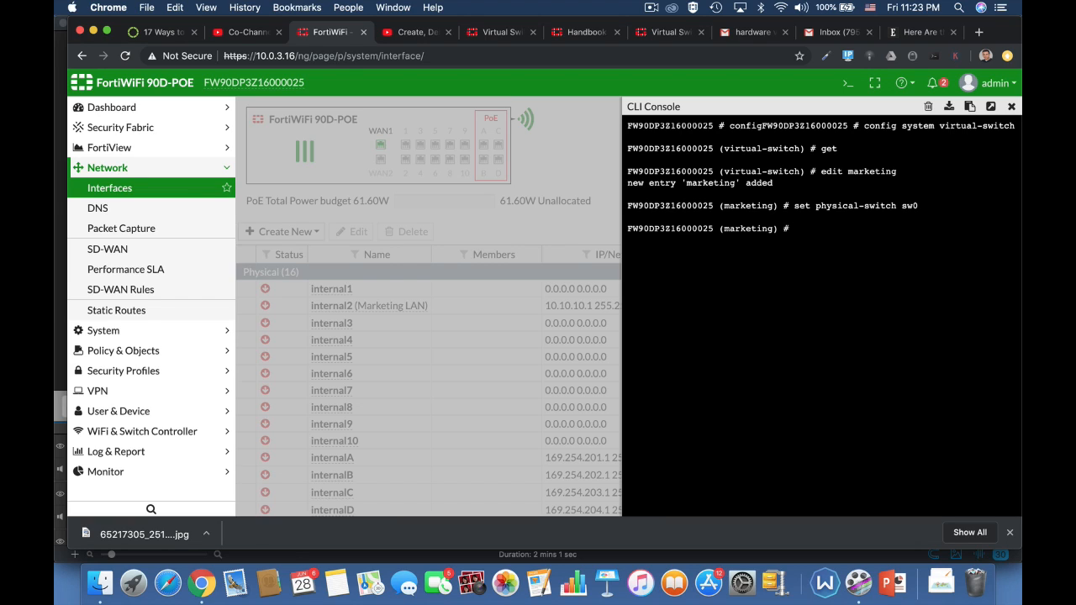
Add ports internal4 and internal5 to the marketing virtual switch's port list.
type("config port")
key("Return")
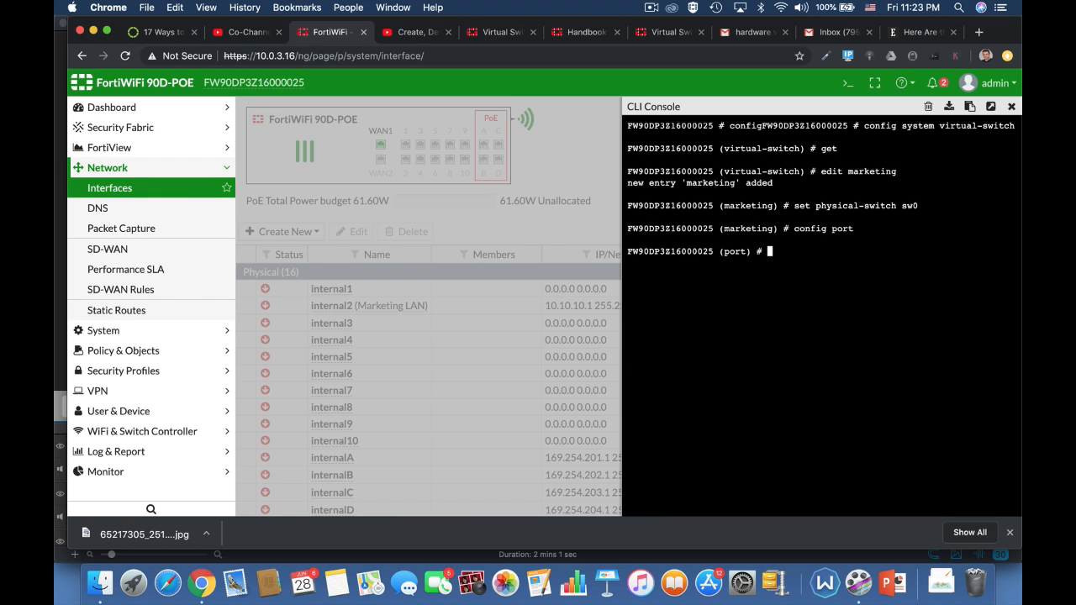
type("edit internal4")
key("Return")
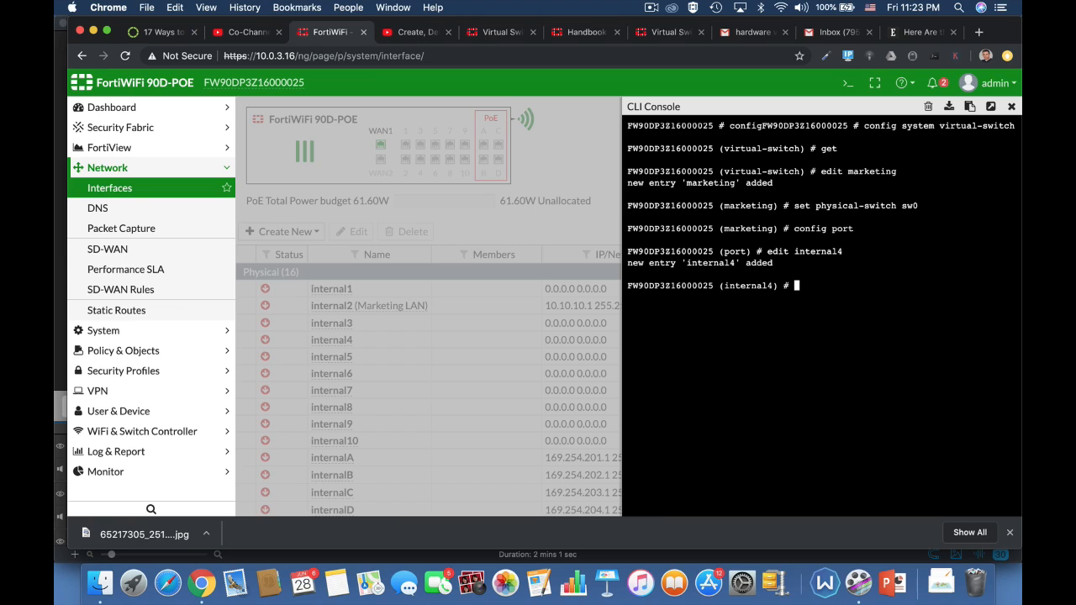
type("next")
key("Return")
type("ed")
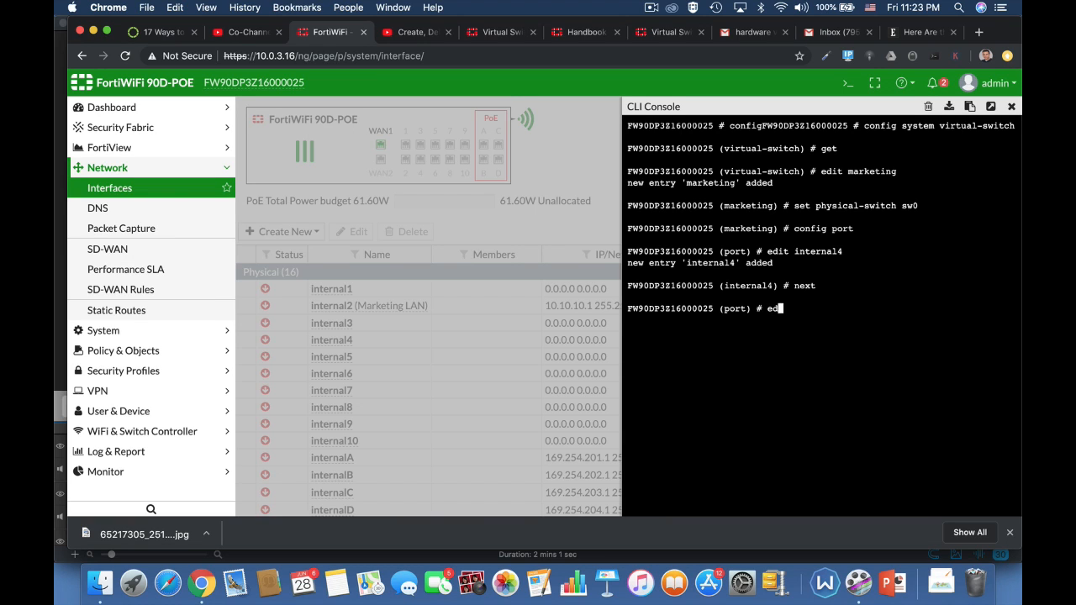
type("it internal5")
key("Return")
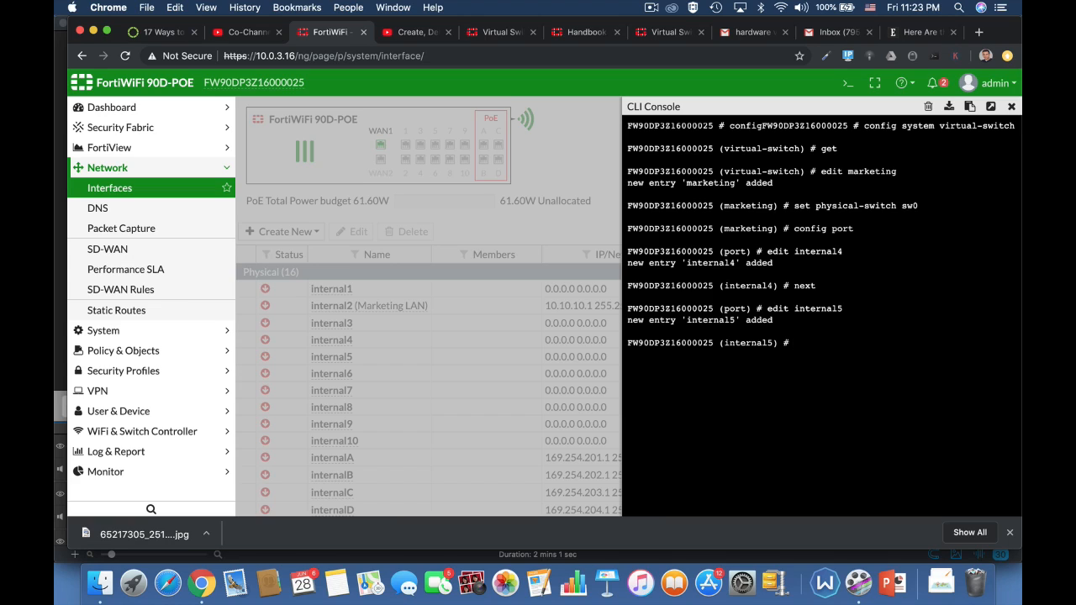
type("edit")
key("BackSpace")
key("BackSpace")
key("BackSpace")
key("BackSpace")
key("BackSpace")
type("next")
key("Return")
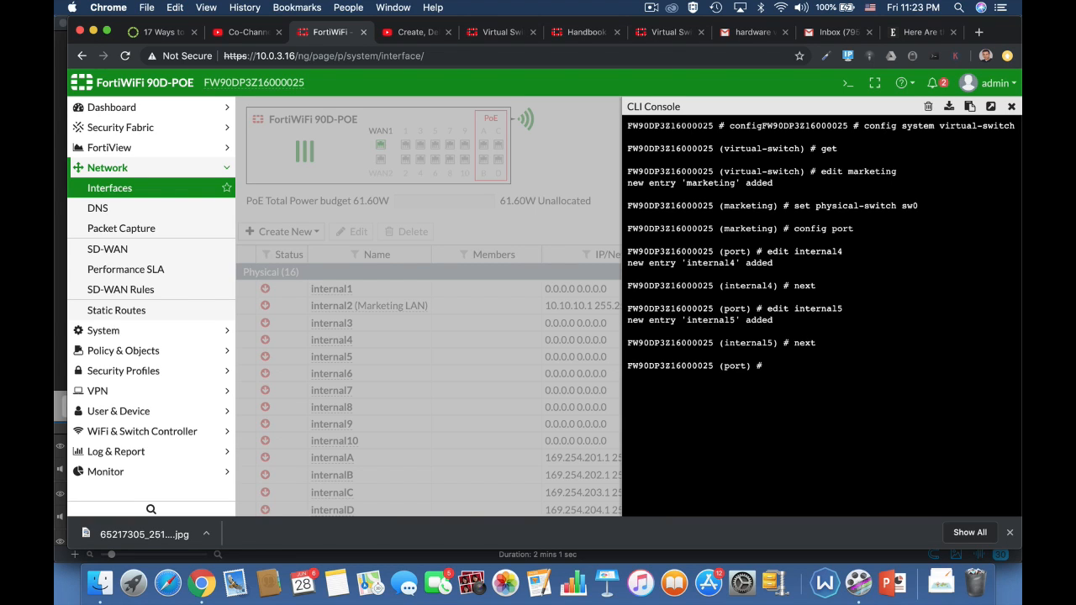
Add port internal6 to the marketing virtual switch and exit the configuration.
type("edit internal6")
key("Return")
type("next")
key("Return")
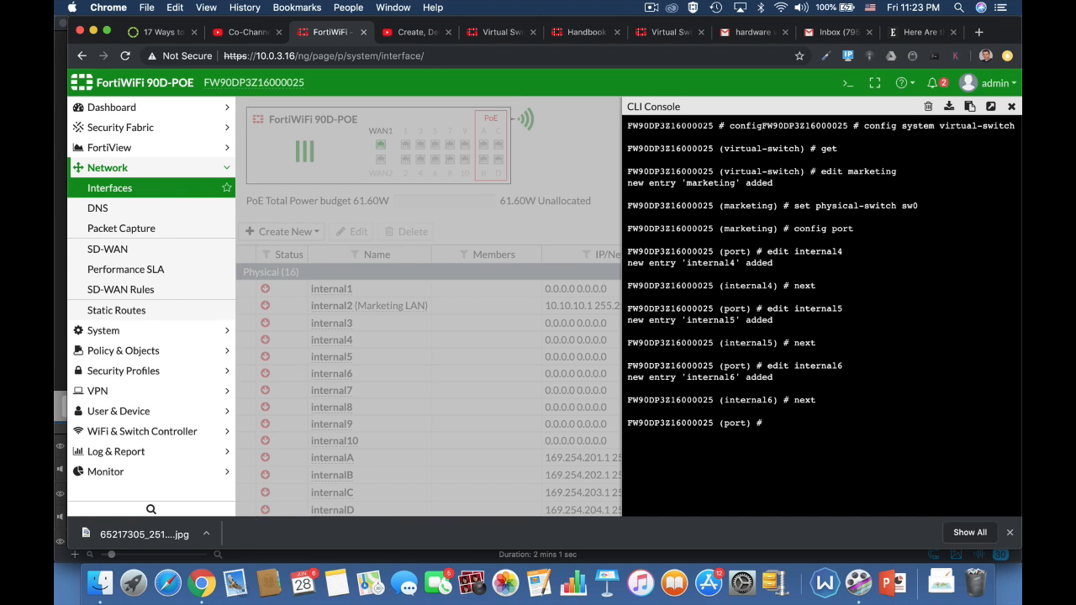
type("end")
key("Return")
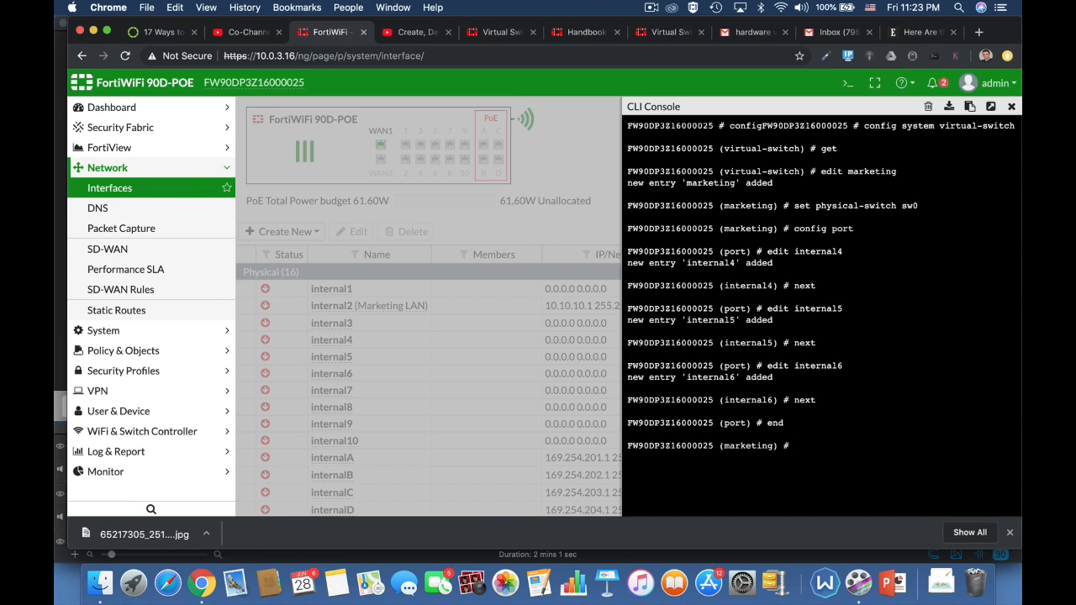
type("end")
key("Return")
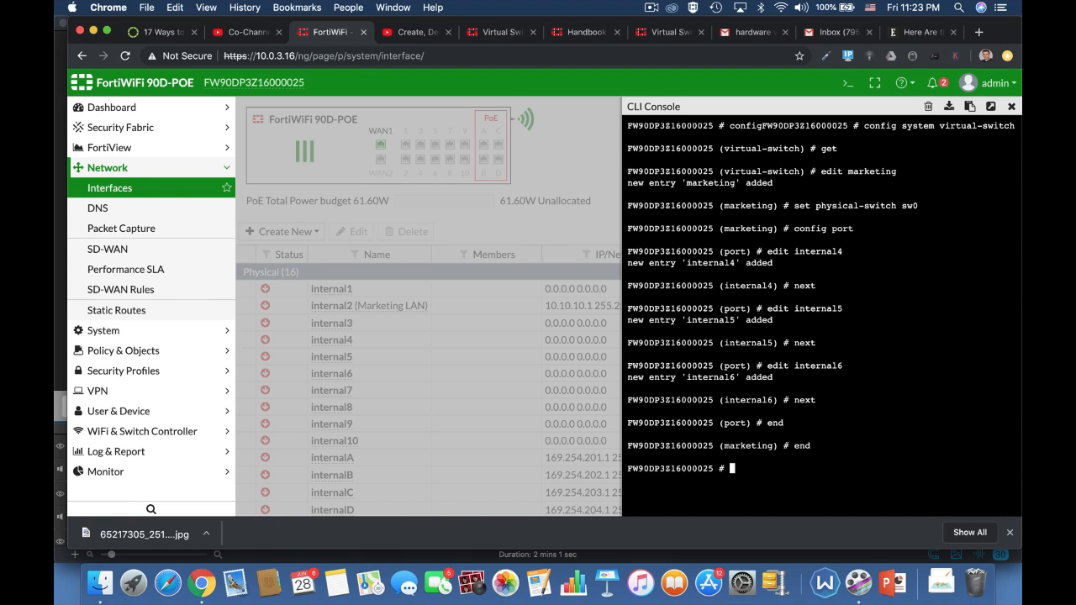
Re-enter the virtual-switch configuration to list the existing virtual switches, then exit.
type("config system sw")
key("Tab")
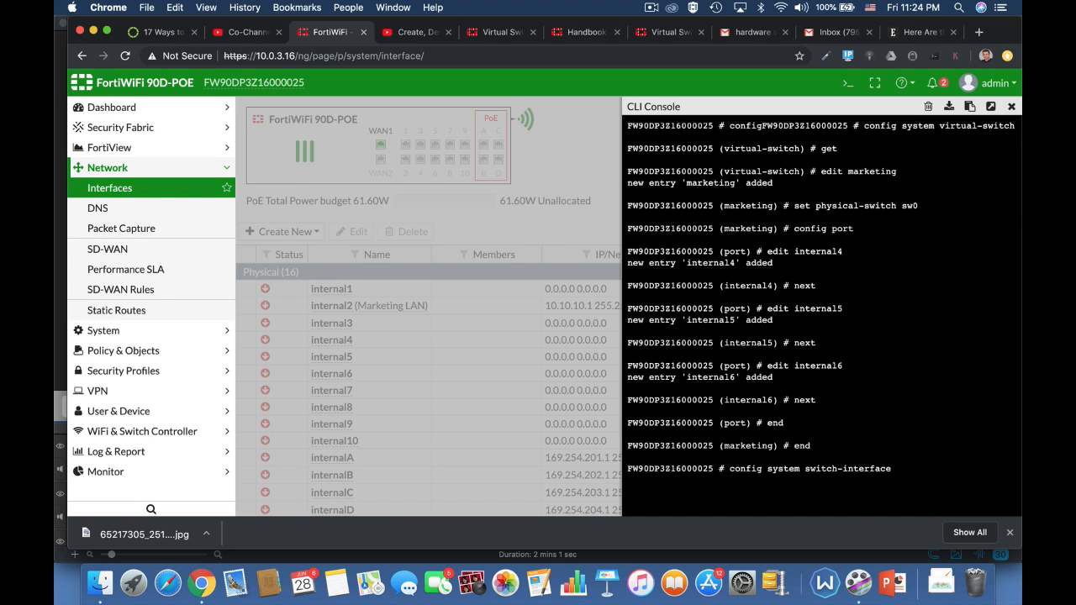
key("BackSpace")
key("BackSpace")
key("BackSpace")
key("BackSpace")
key("BackSpace")
key("BackSpace")
key("BackSpace")
key("BackSpace")
type("virtual-switch")
key("Return")
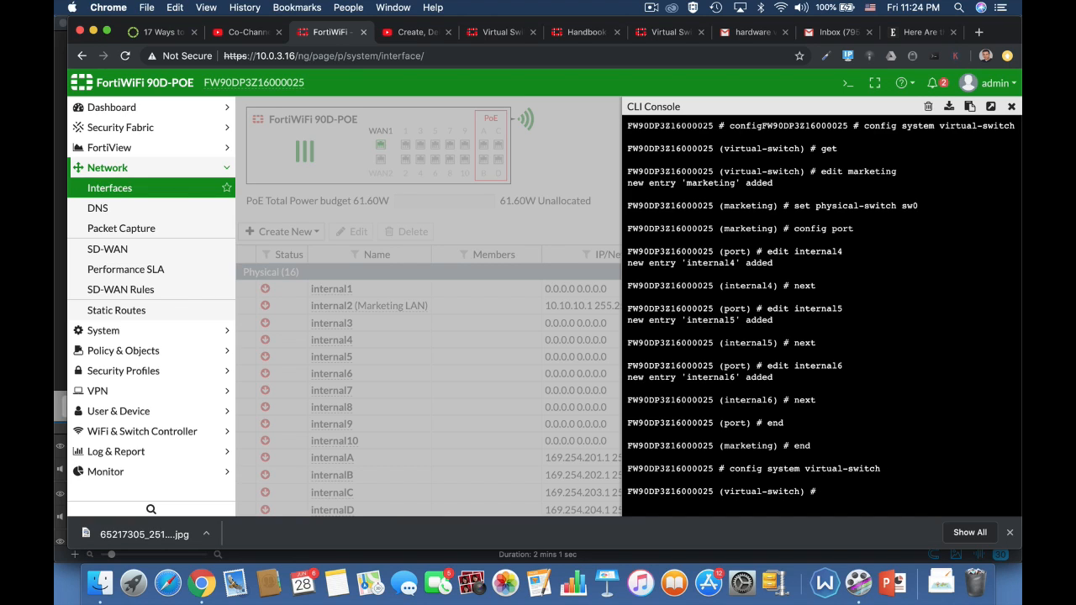
type("get")
key("Return")
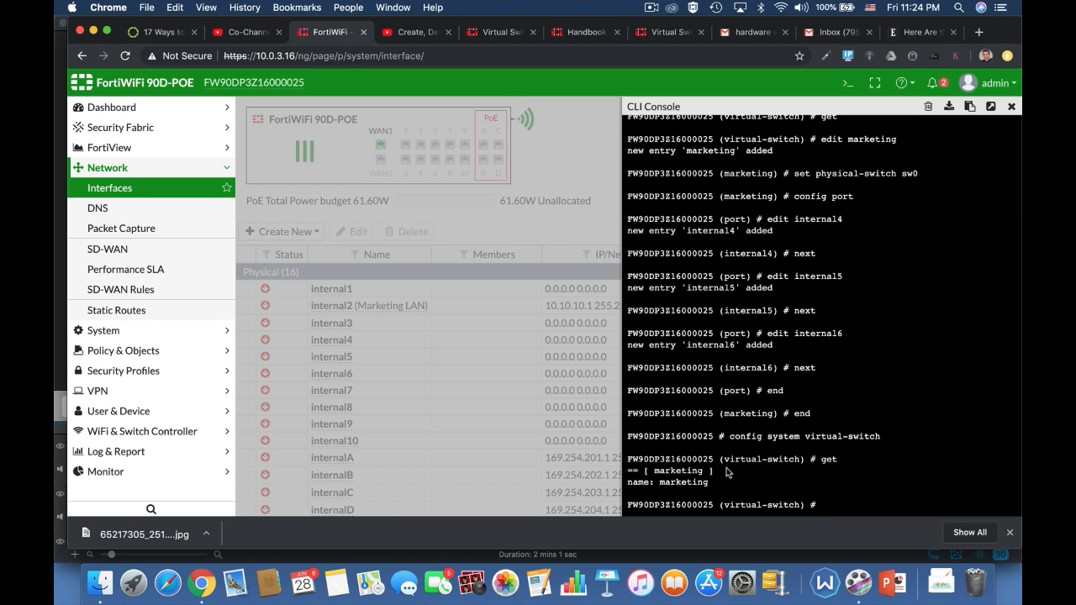
type("end")
key("Return")
type("end")
key("Return")
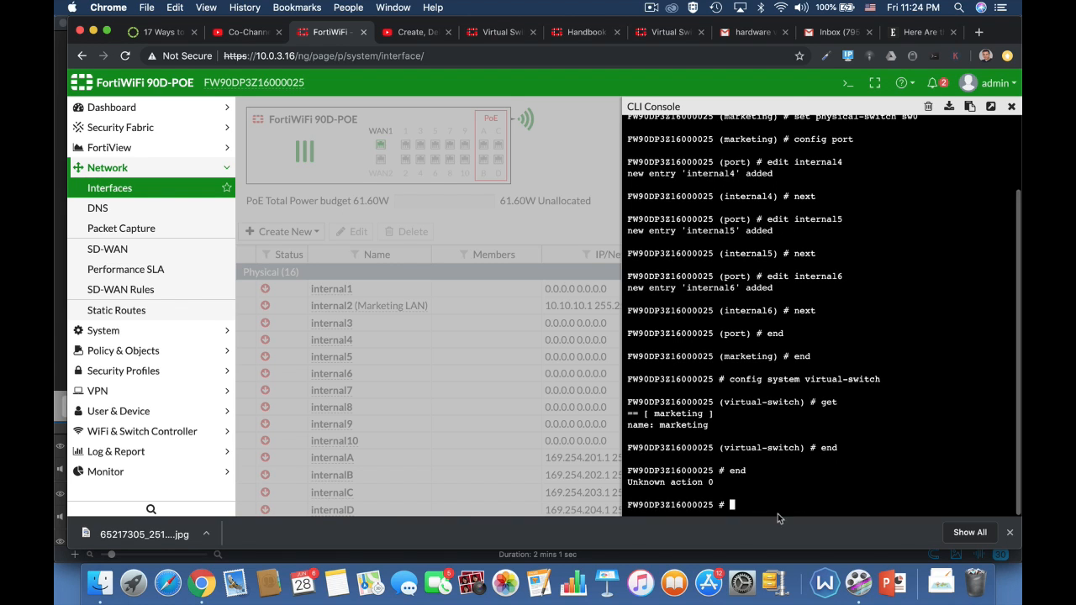
Close the CLI console and reload the Interfaces page.
left_click(1011, 108)
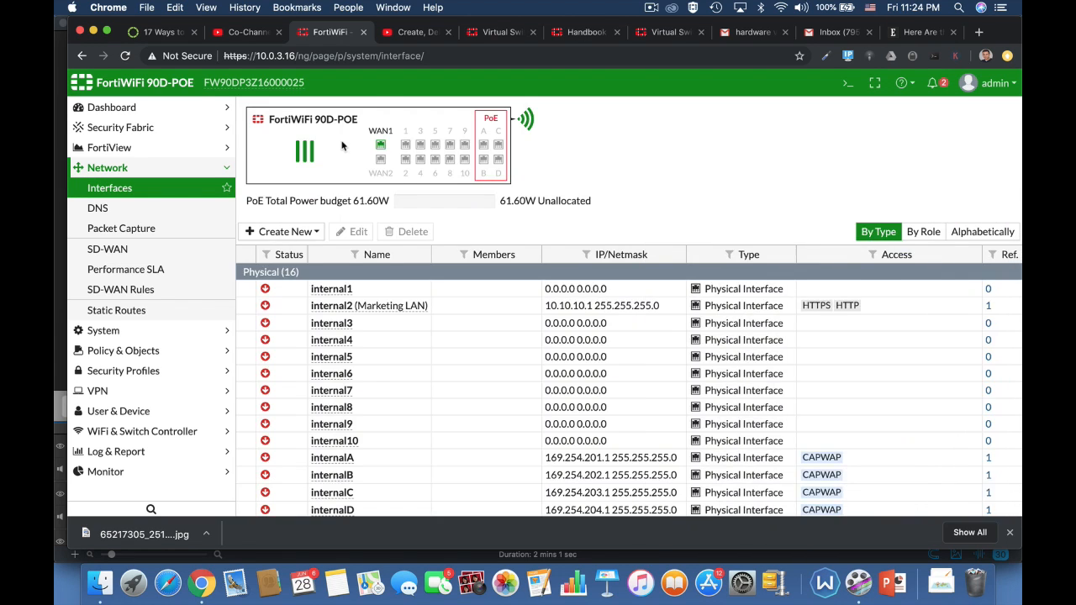
left_click(373, 55)
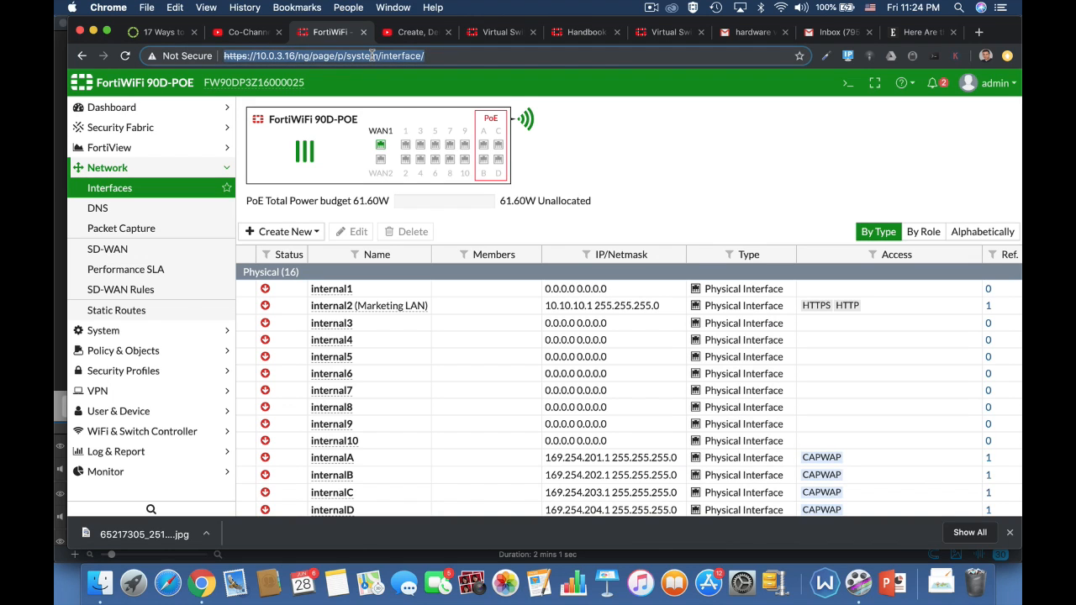
key("Return")
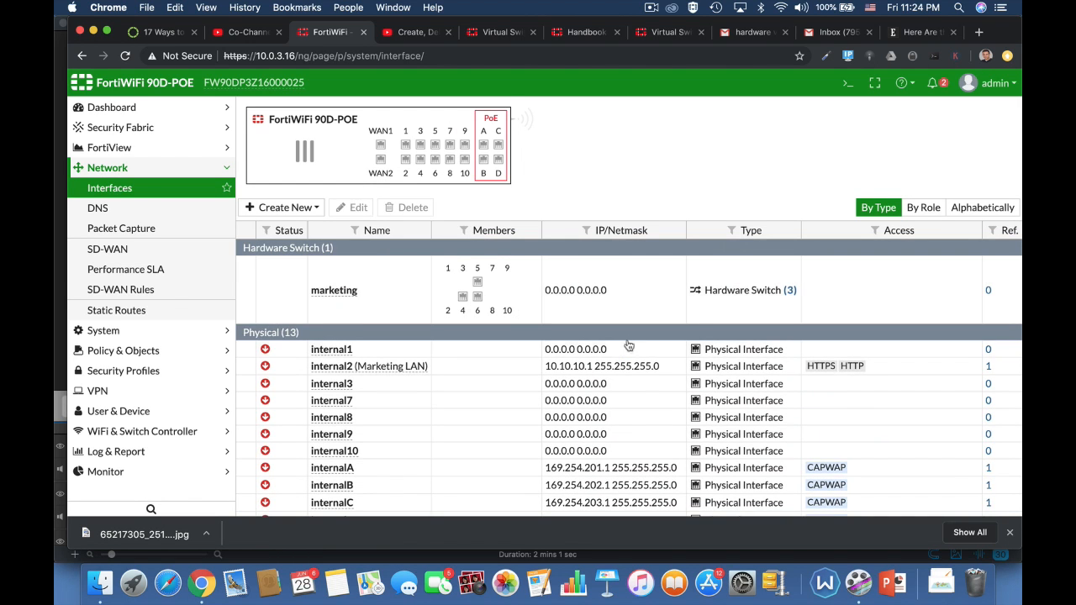
Edit the marketing hardware switch, setting its alias to lan2 and its role to LAN.
left_click(343, 308)
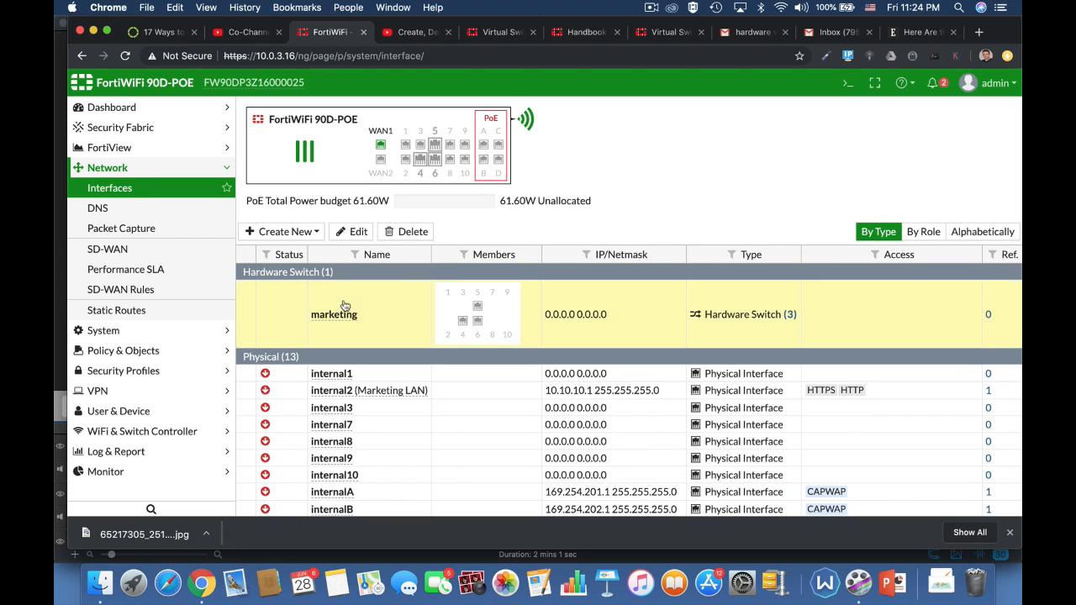
left_click(354, 231)
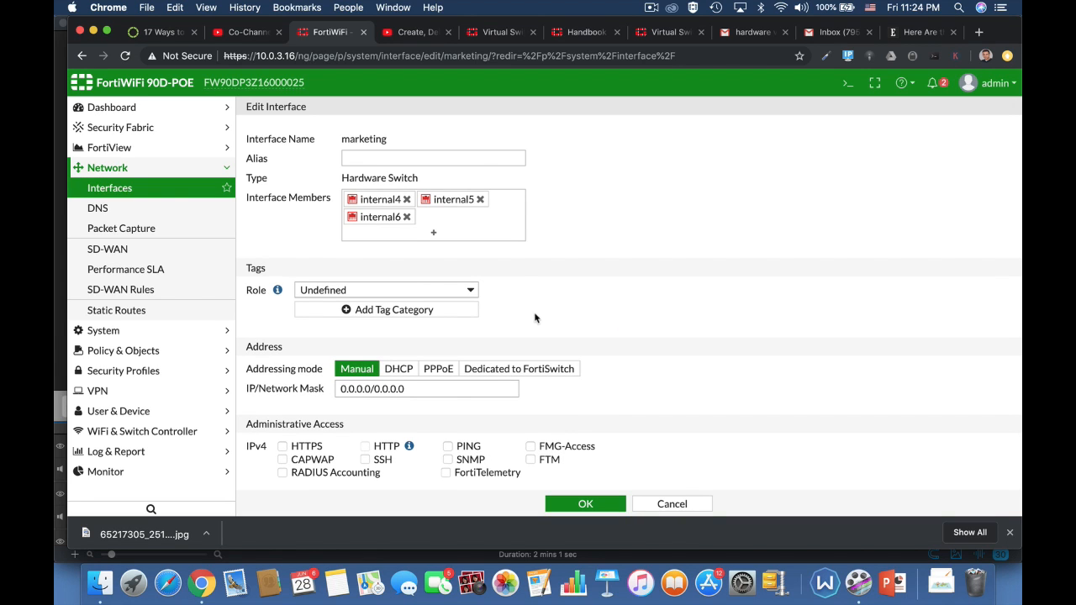
left_click(375, 158)
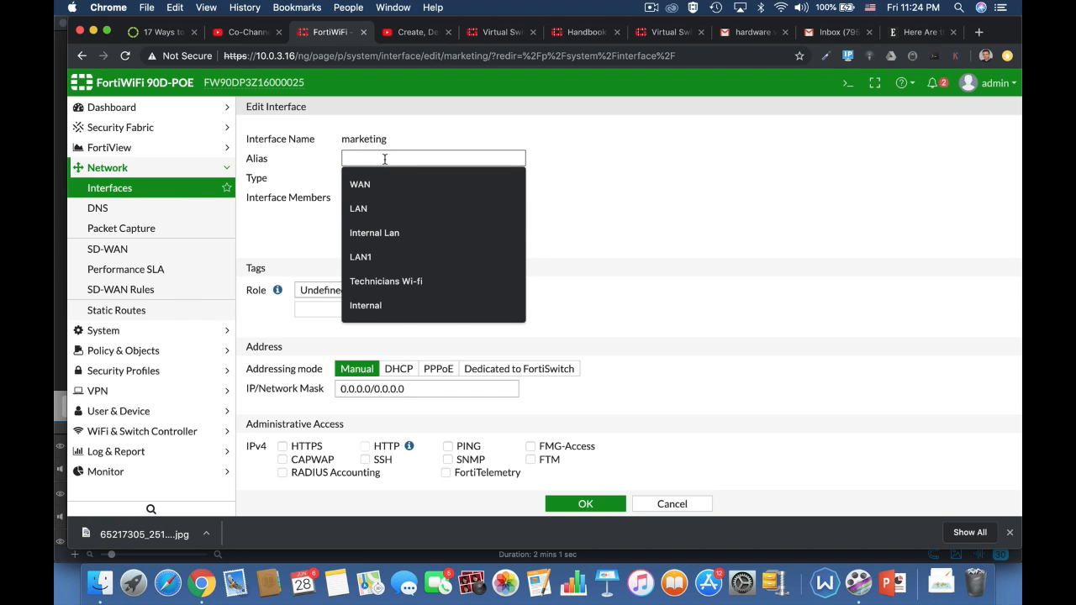
type("lan2")
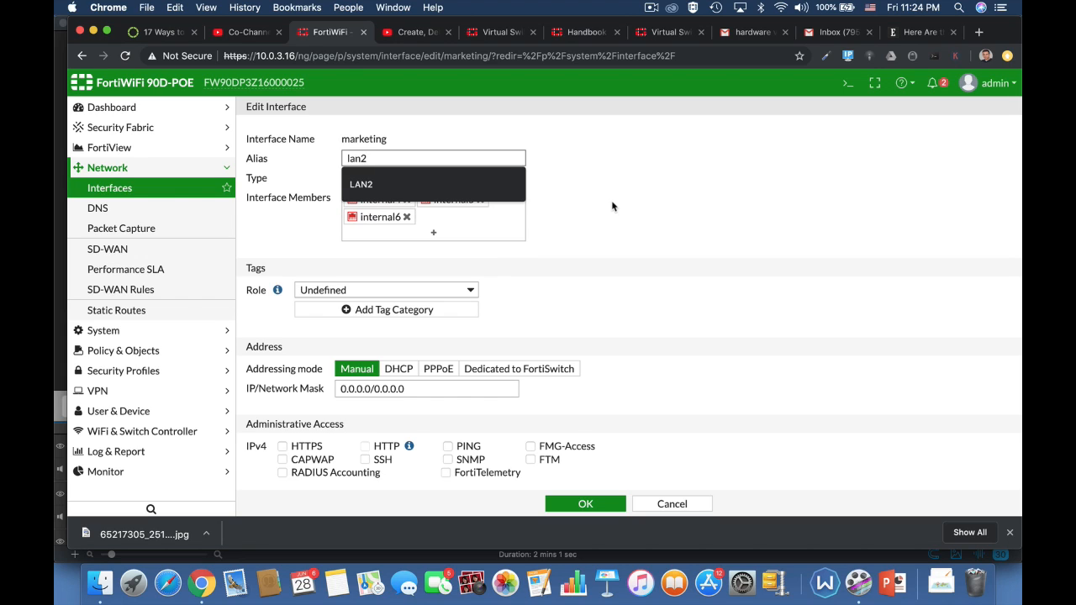
left_click(613, 206)
left_click(454, 290)
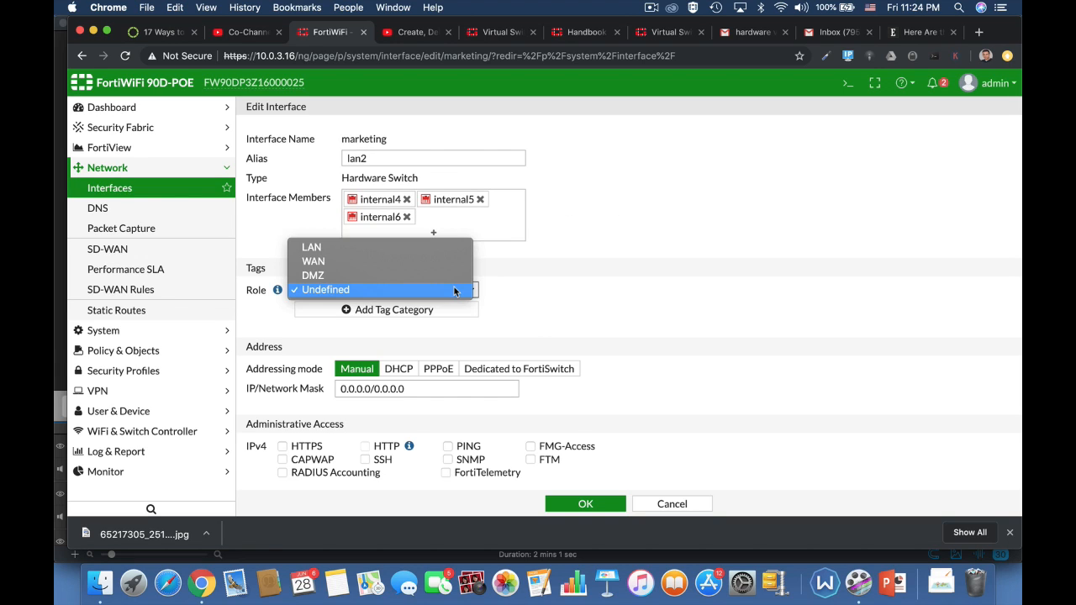
left_click(421, 249)
scroll(598, 345, "down", 2)
scroll(598, 345, "down", 2)
left_click(412, 261)
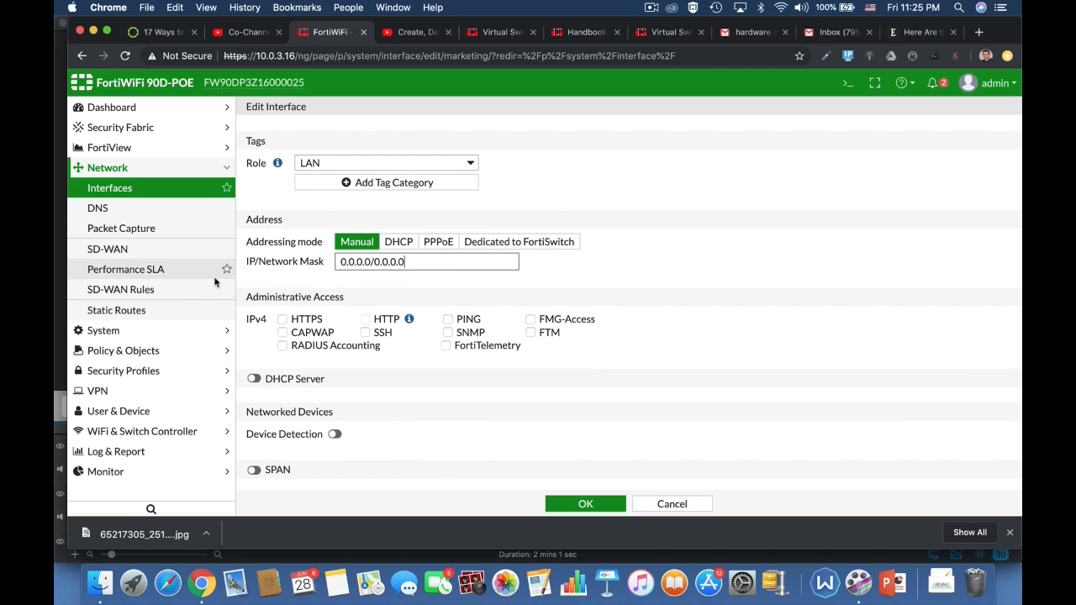
Set the marketing interface's IP/Network Mask to 10.0.4.17/24.
left_click_drag(420, 261, 319, 266)
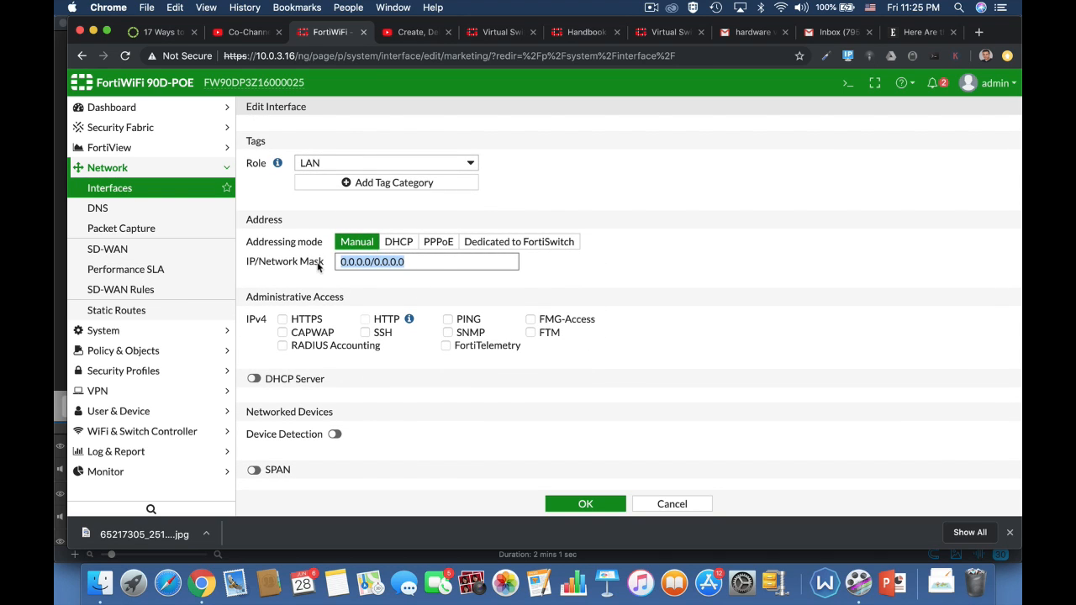
type("10.0.3")
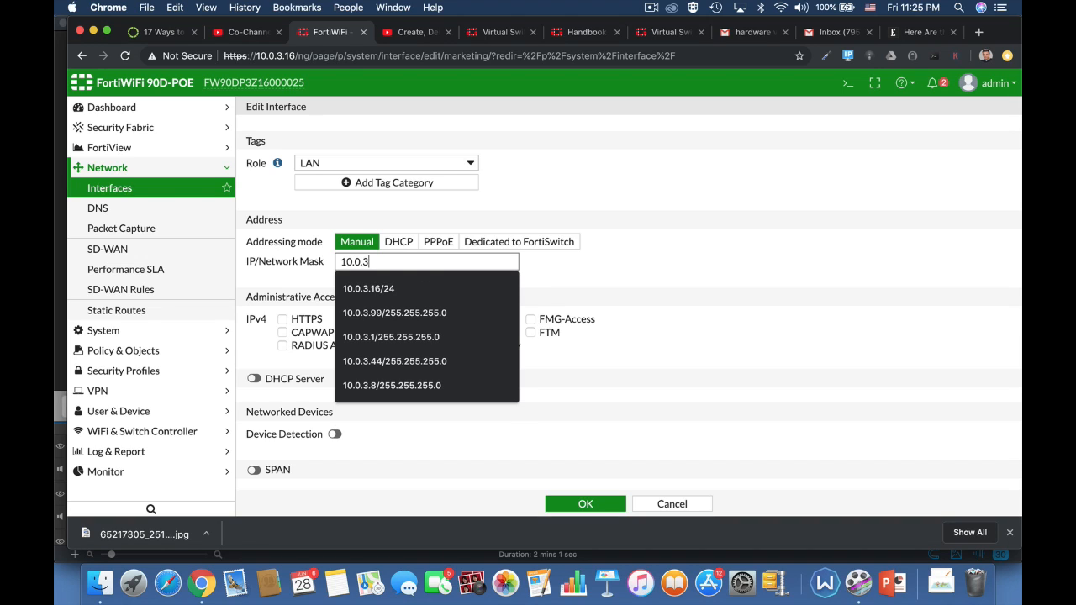
type(".17")
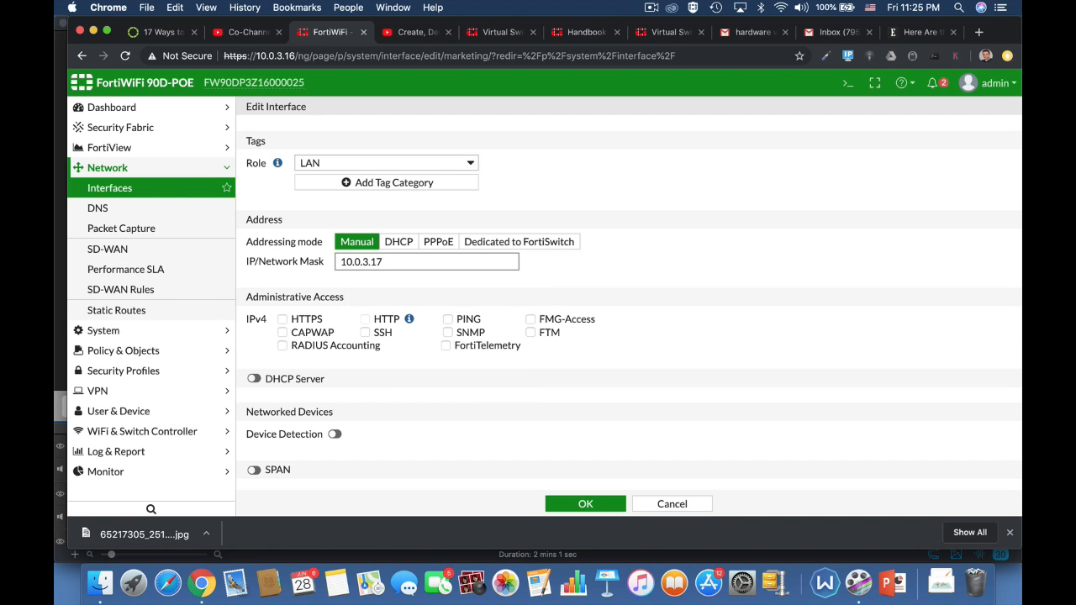
type("/24")
left_click(405, 261)
key("BackSpace")
type("4")
Allow HTTPS and HTTP administrative access and turn on the DHCP Server for the interface.
left_click(292, 321)
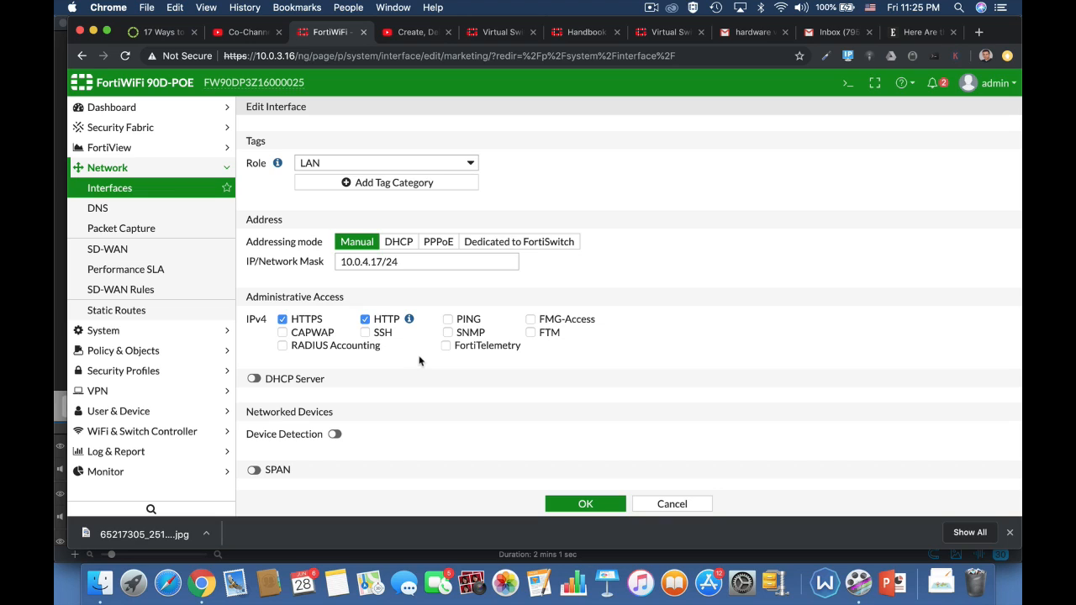
left_click(448, 320)
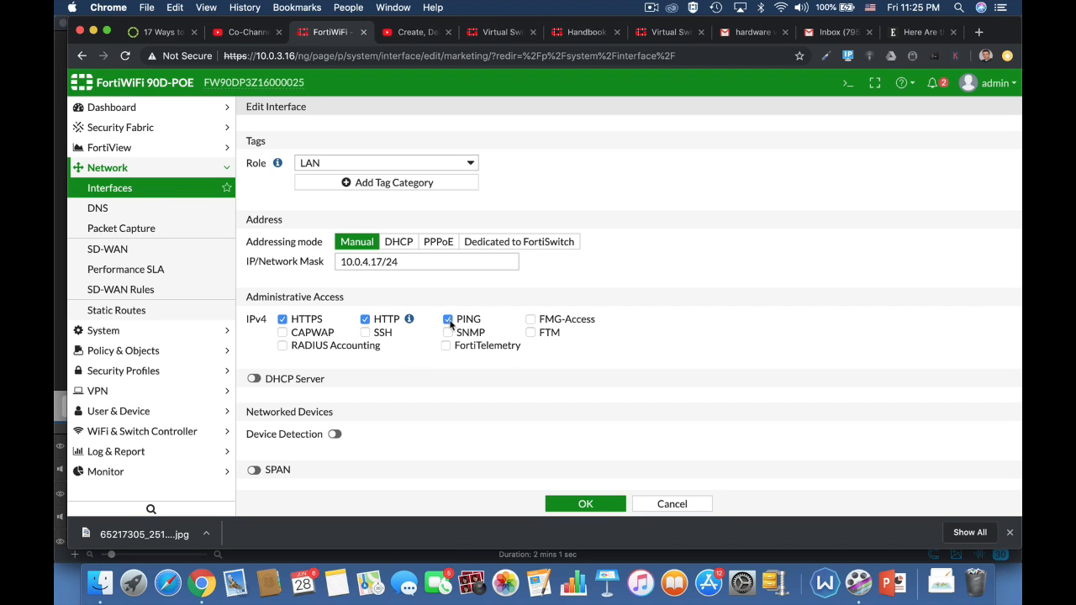
left_click(253, 380)
scroll(624, 434, "down", 3)
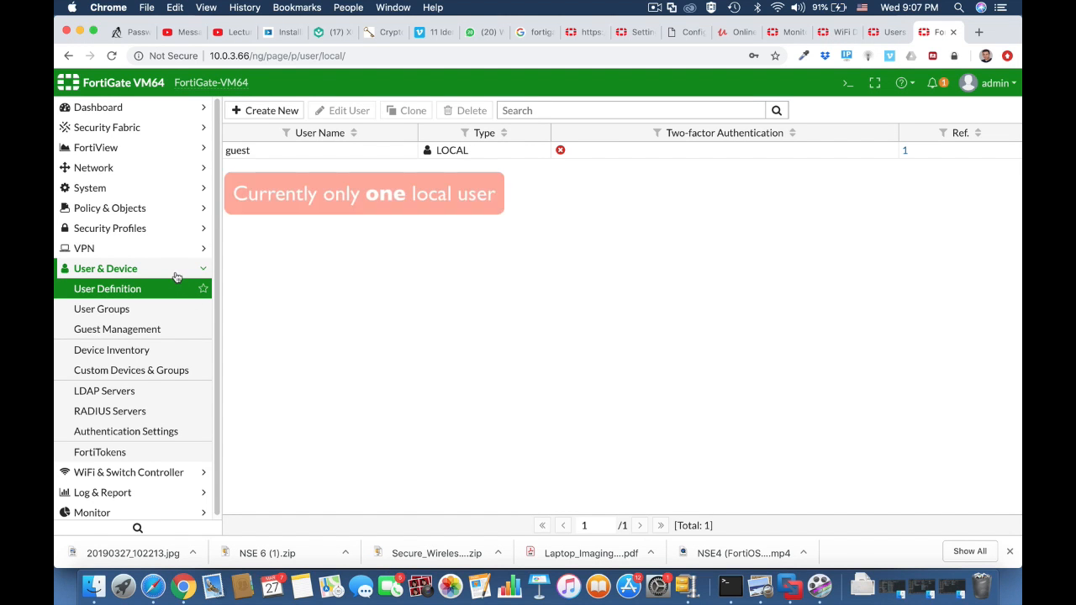
Open the User Groups list under User & Device.
left_click(177, 276)
left_click(174, 277)
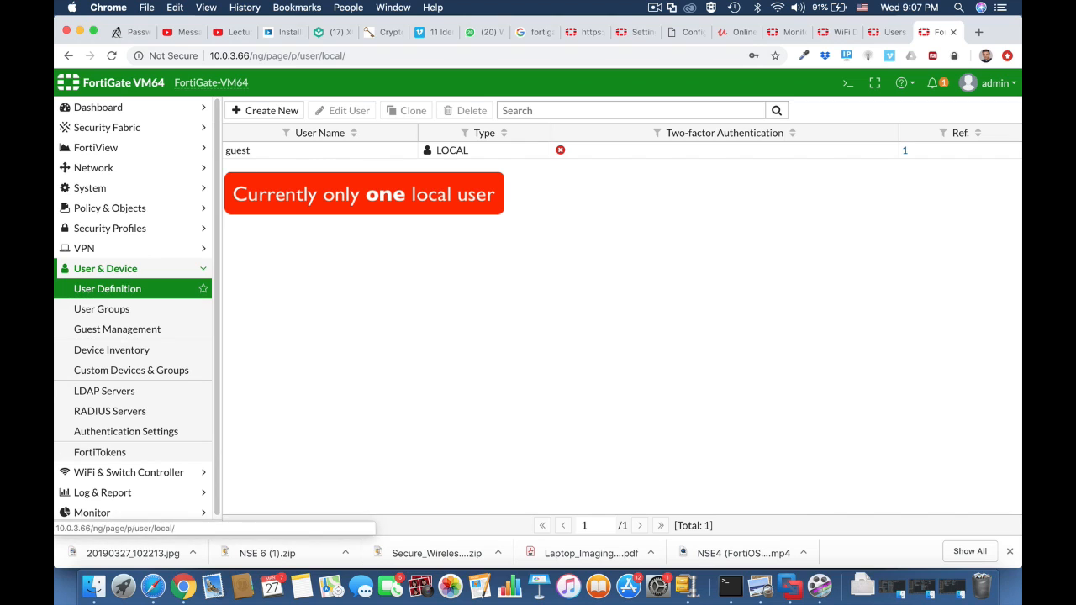
left_click(160, 310)
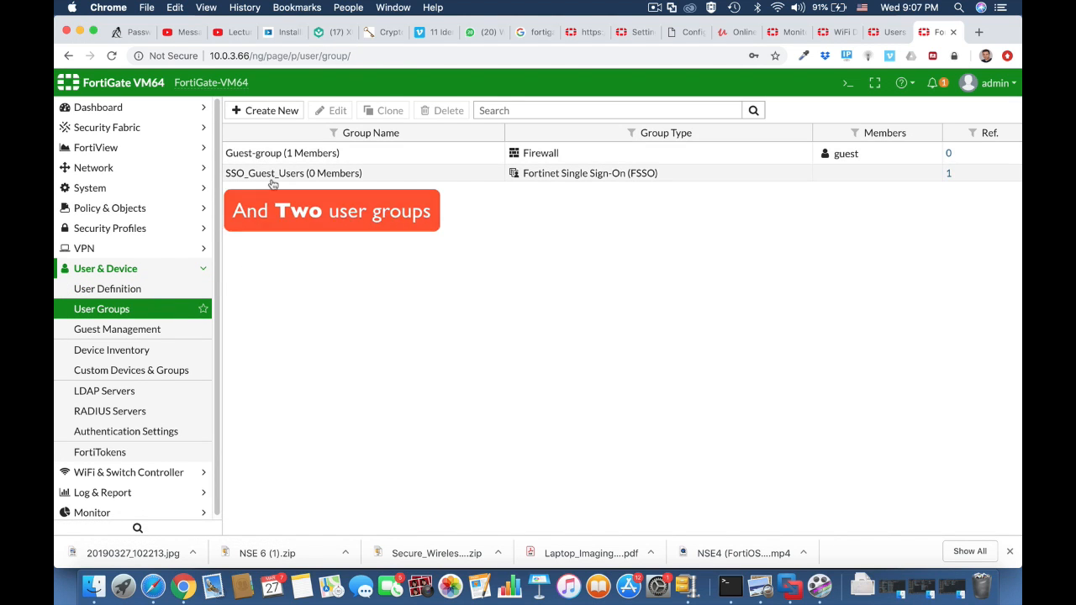
Open the local user list and the CLI console, then create a local user named testuser1.
left_click(134, 290)
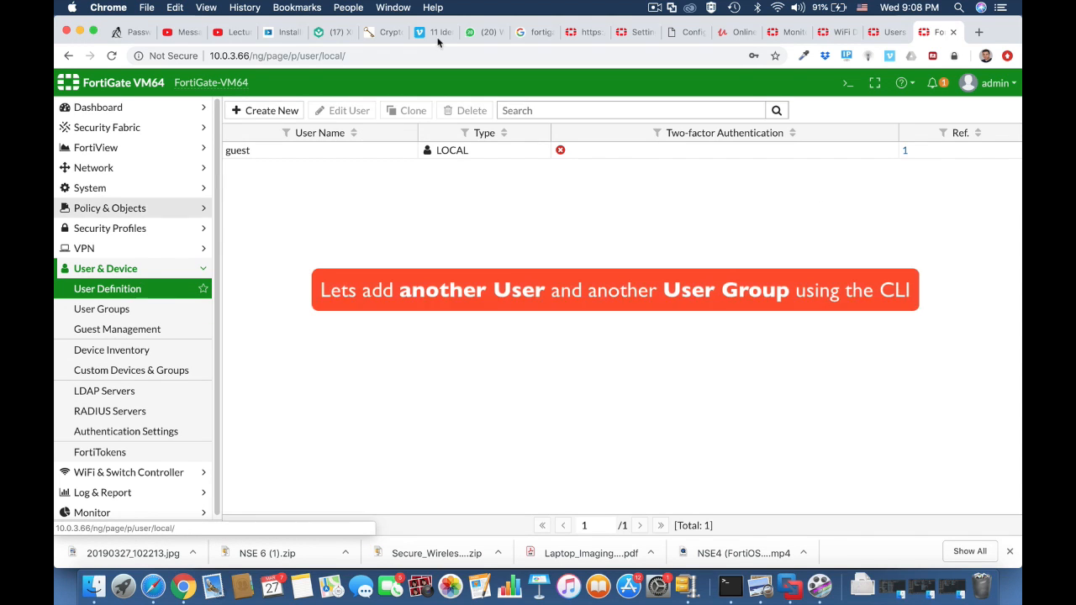
left_click(847, 87)
type("config user local")
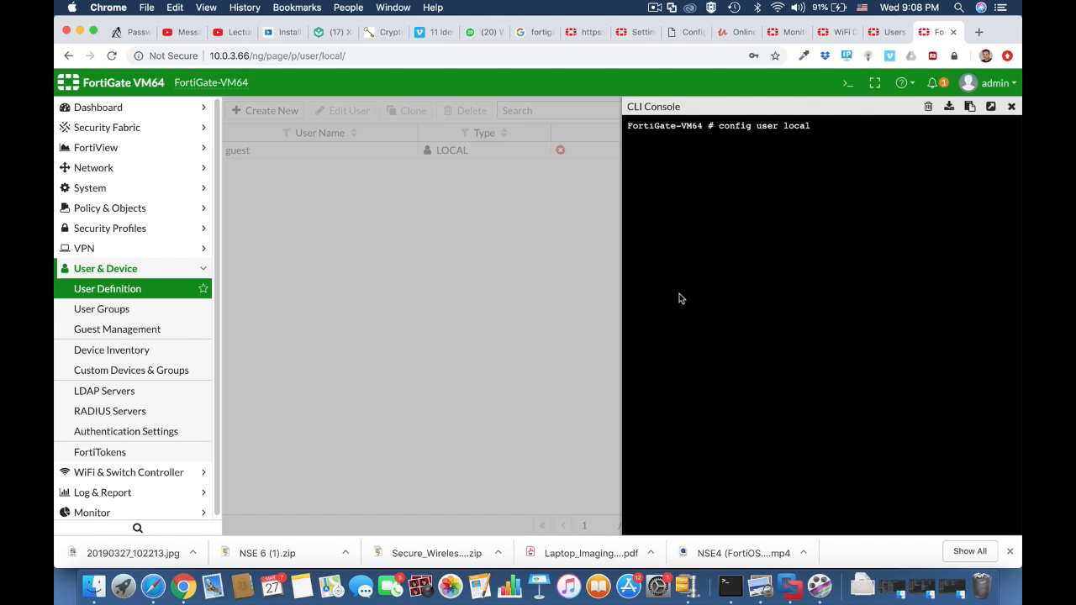
key("Return")
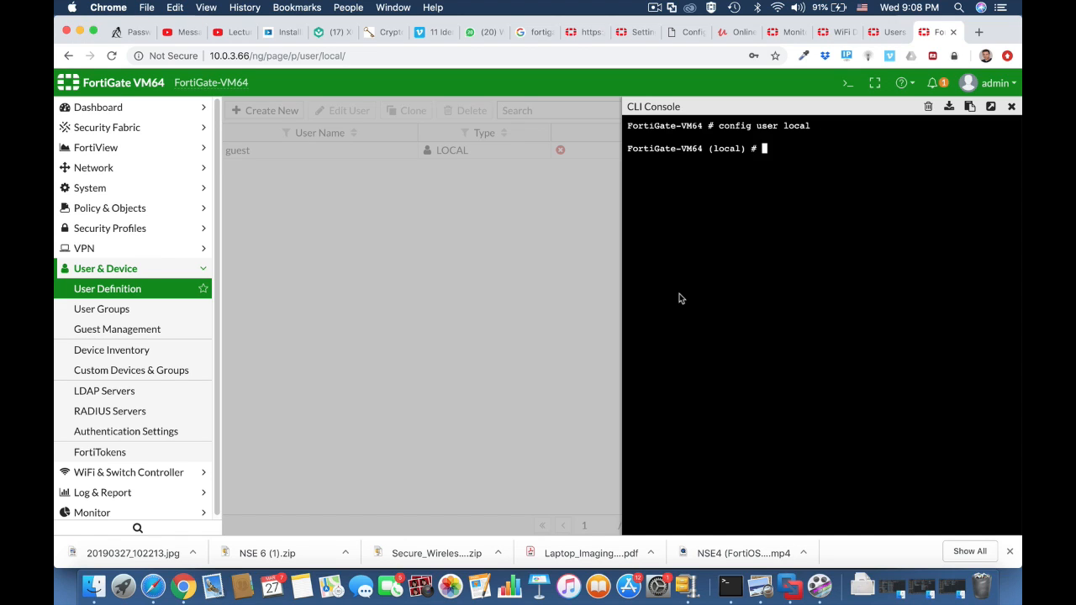
type("edit testuser1")
key("Return")
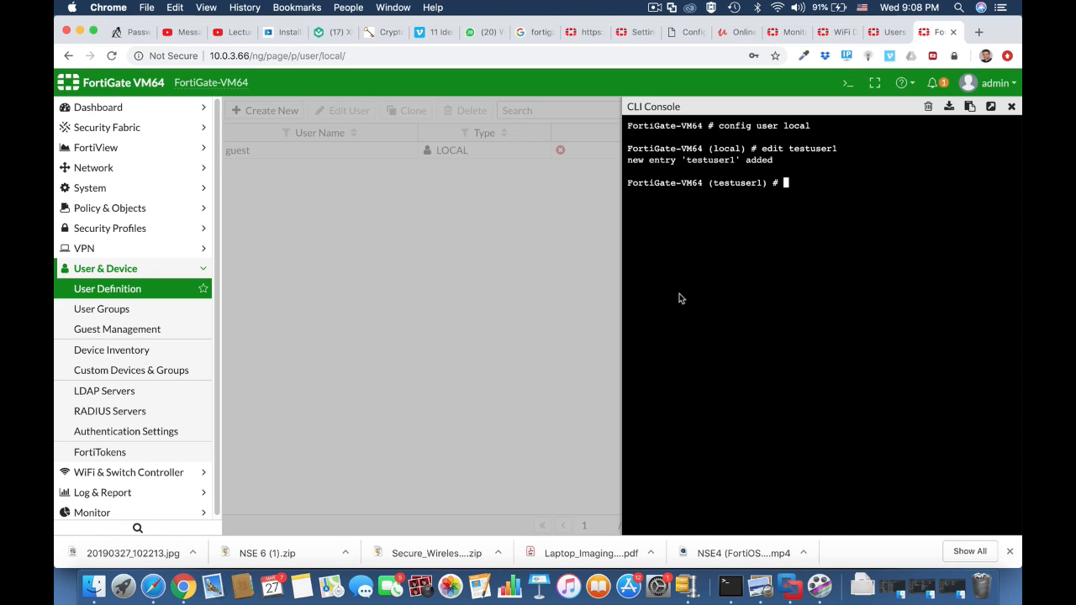
Set testuser1's type to password, enter the user's password, and end the user configuration.
type("set type")
key("Tab")
key("Return")
type("set passwd")
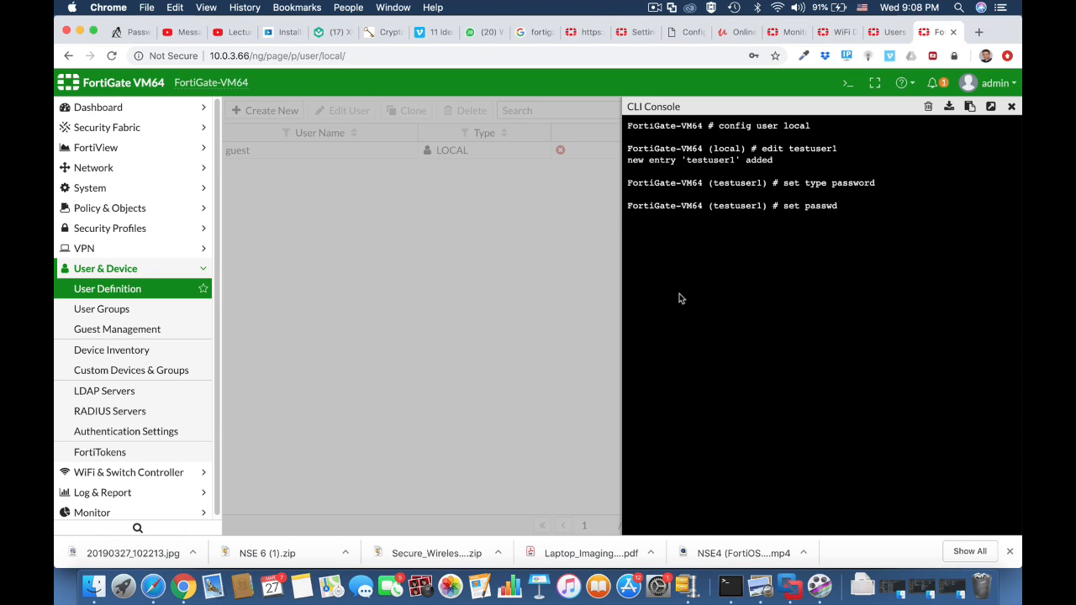
key("Return")
type("end")
key("Return")
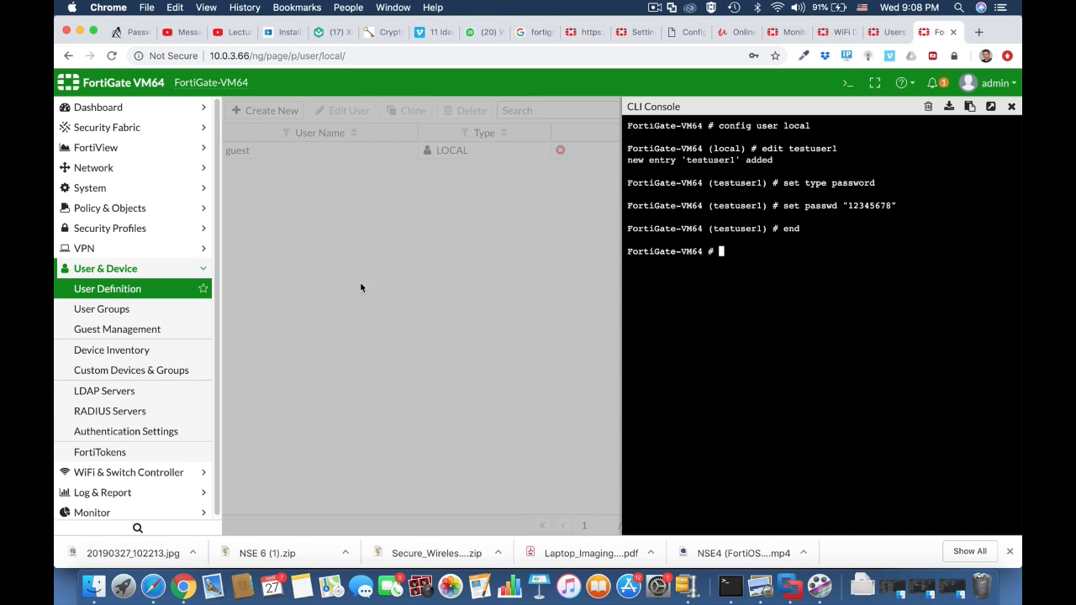
Check the user list, switch to User Groups, and create a user group named wifi-users in the CLI console.
left_click(180, 291)
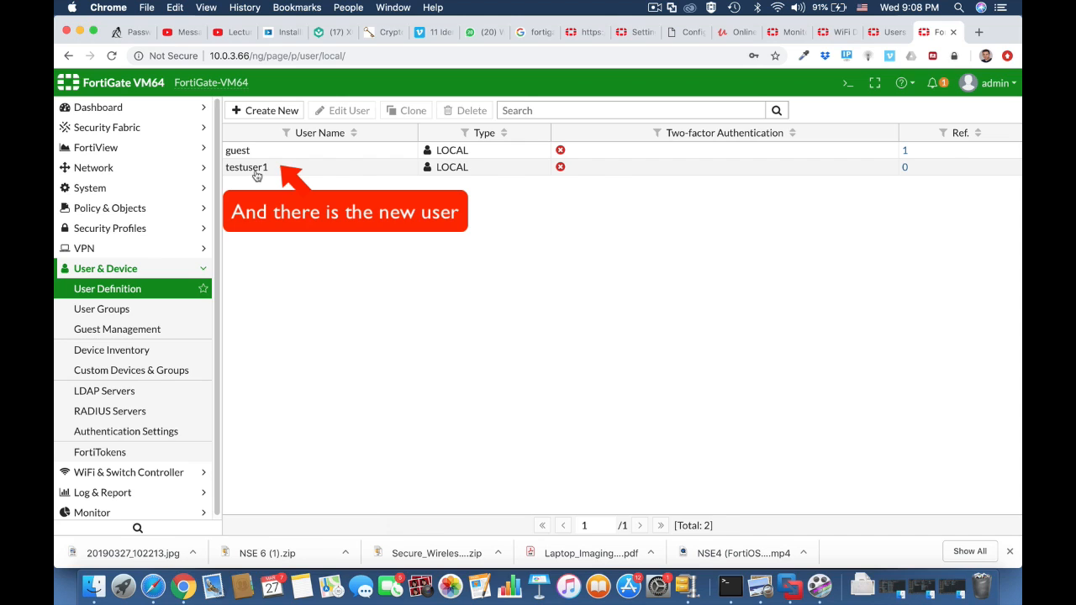
left_click(158, 317)
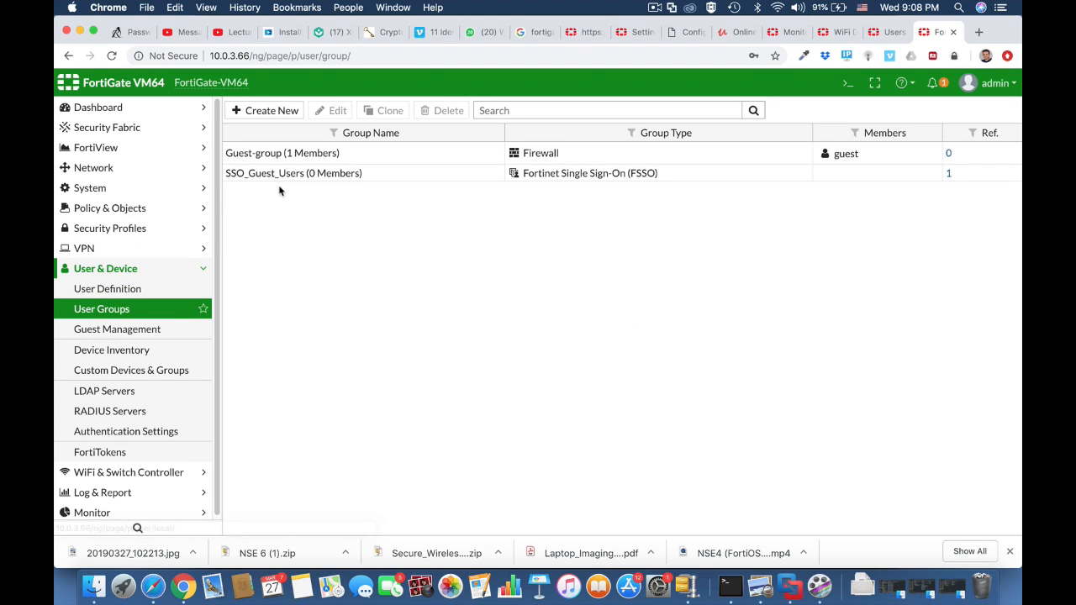
left_click(848, 82)
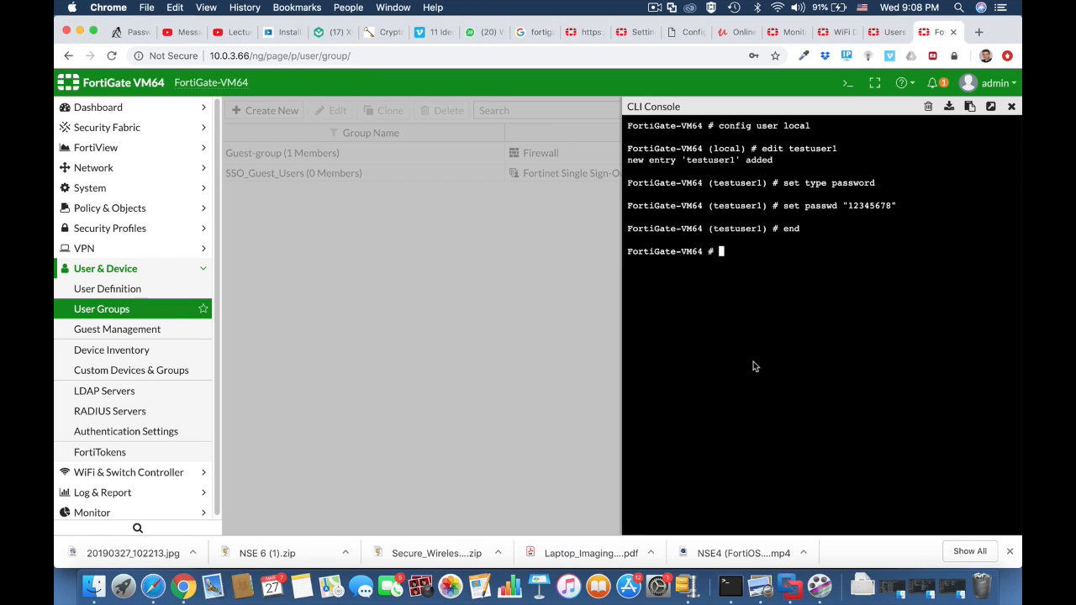
type("config user group")
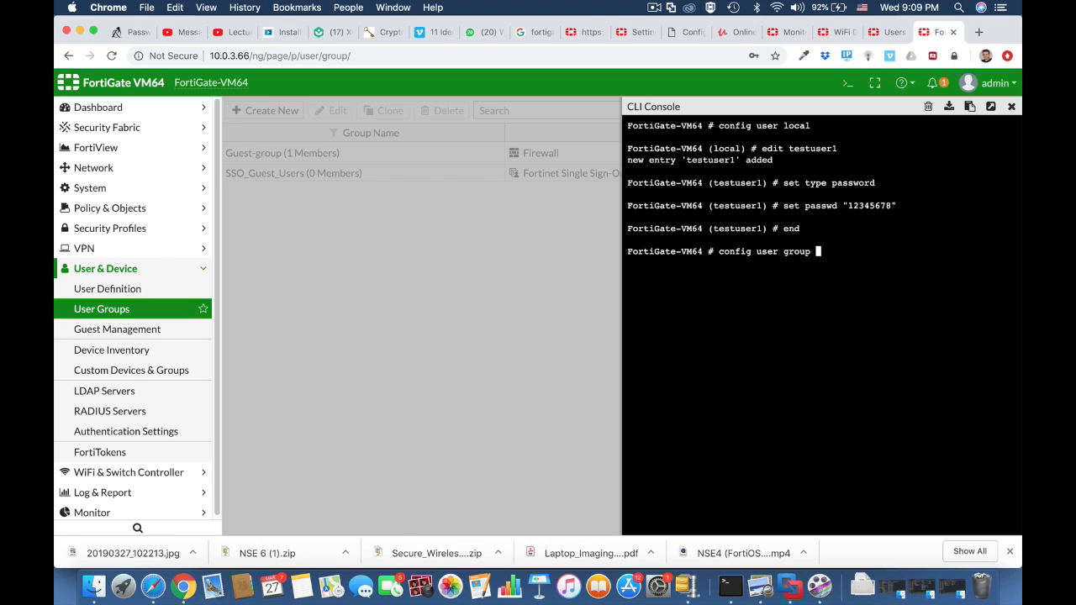
key("Return")
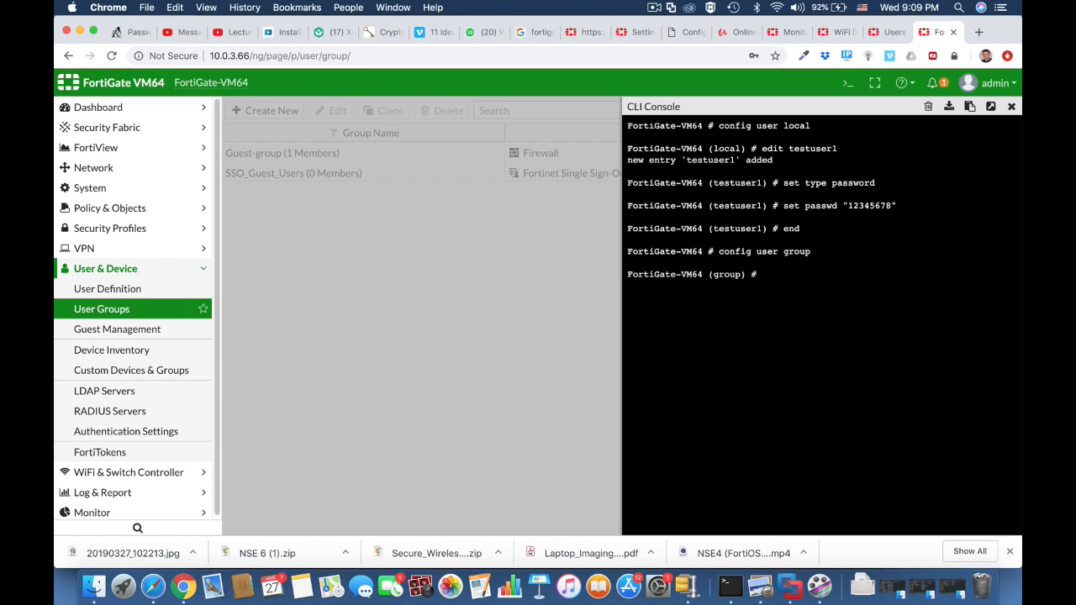
type("edit wifi-users")
key("Return")
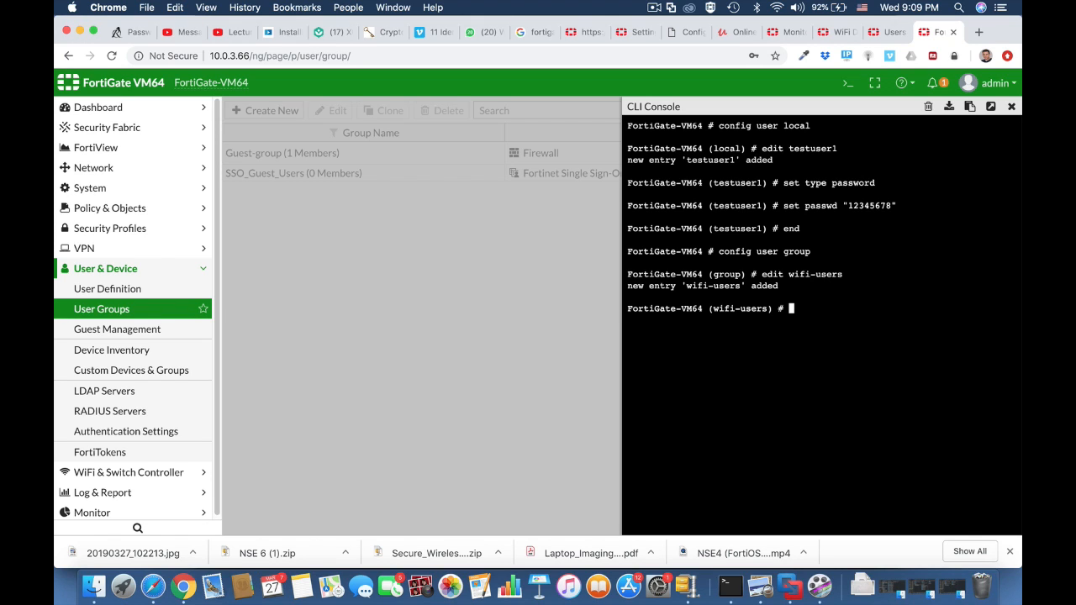
Set testuser1 as the member of the wifi-users group and end the group configuration.
type("et member testuser")
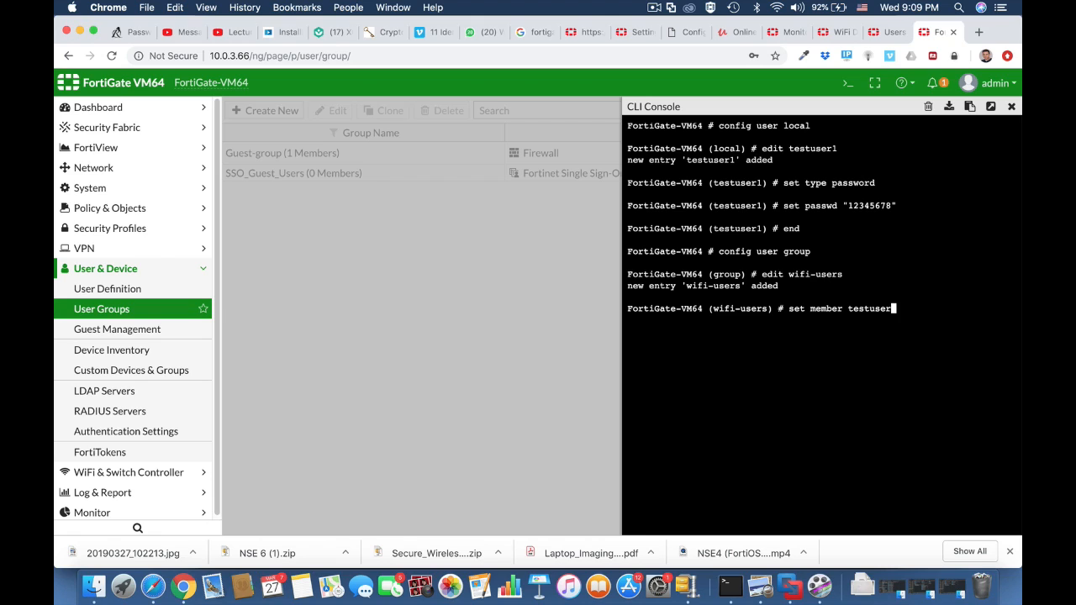
type("1")
key("Return")
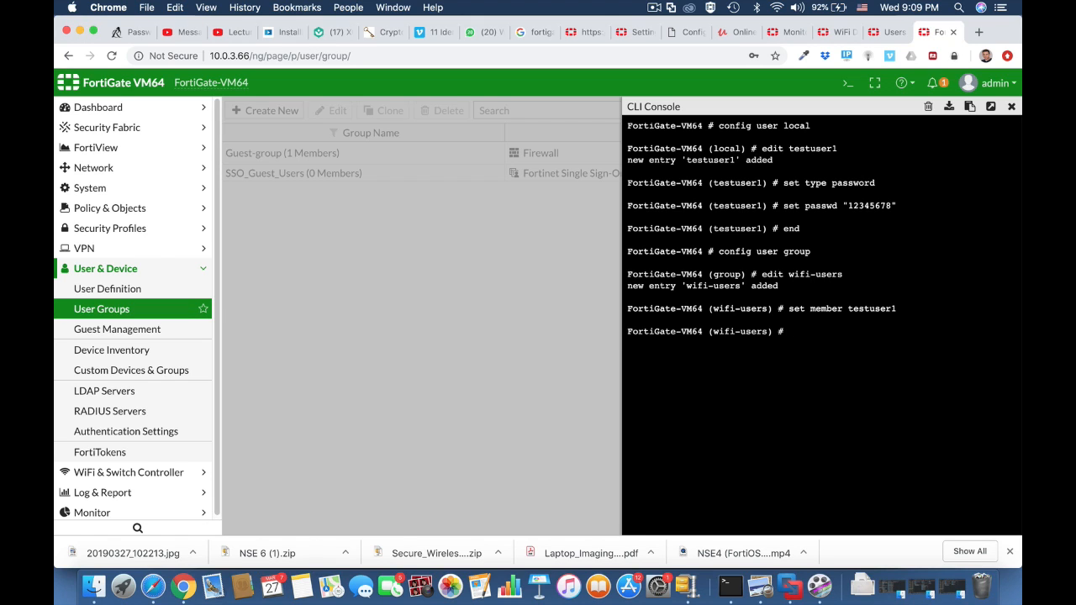
type("end")
key("Return")
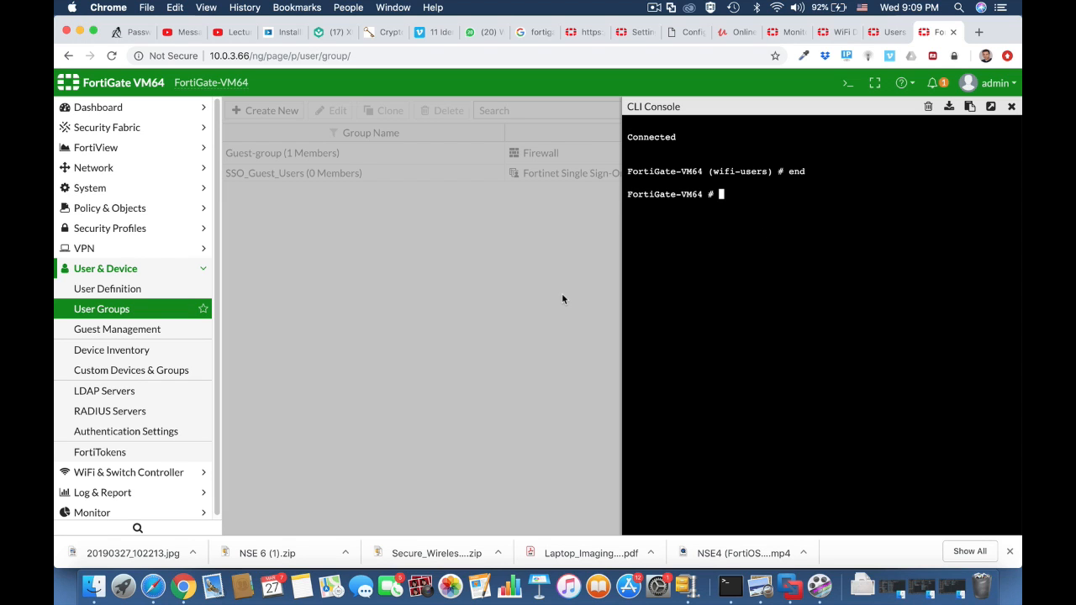
Close the console, reload the User Groups list, and inspect the wifi-users group's members.
left_click(1012, 107)
left_click(643, 56)
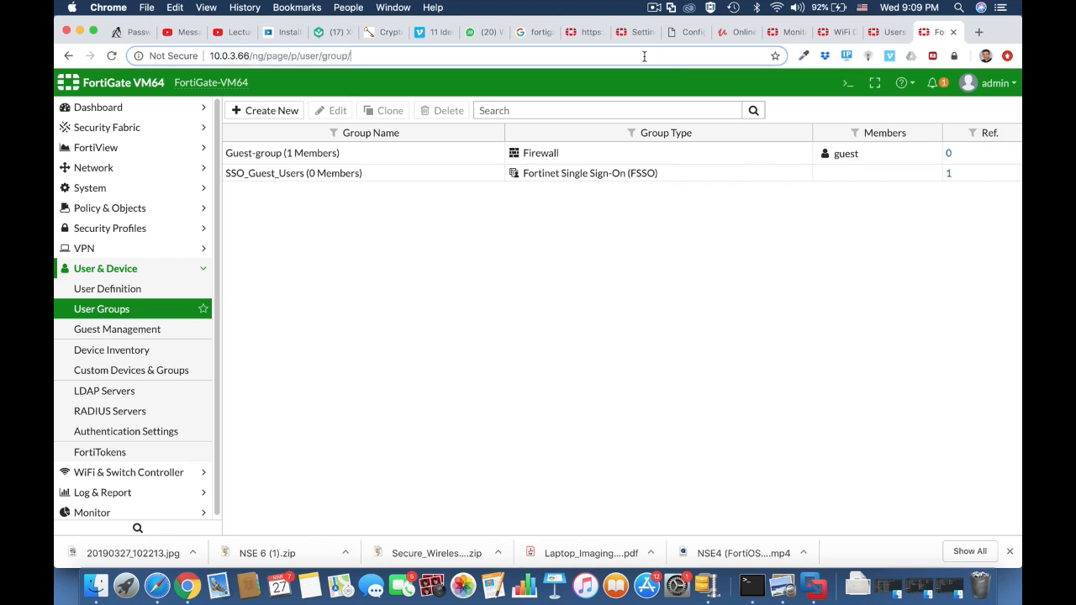
key("Return")
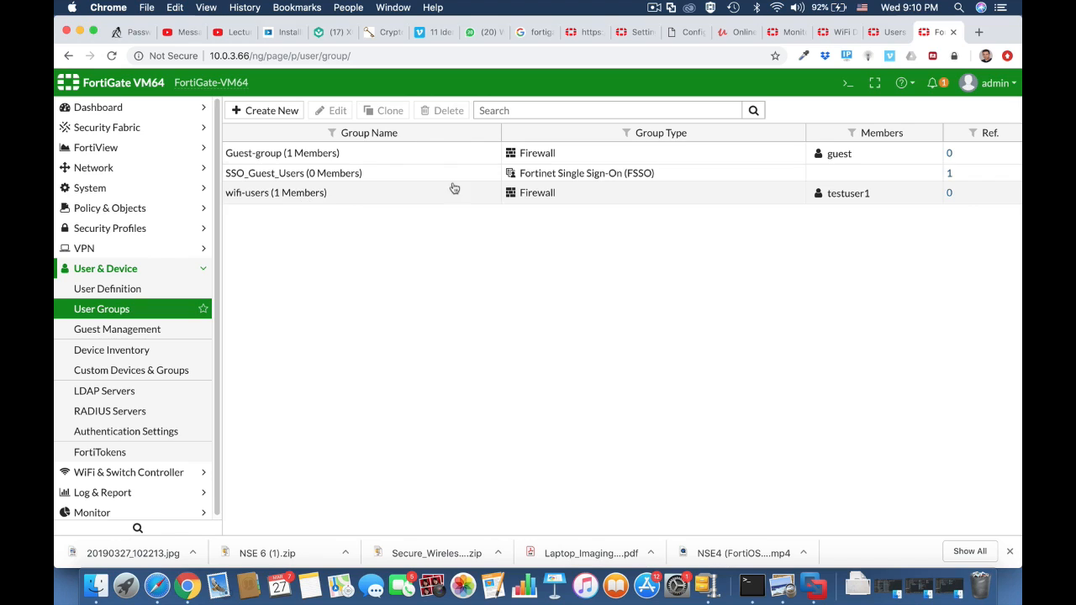
left_click(271, 198)
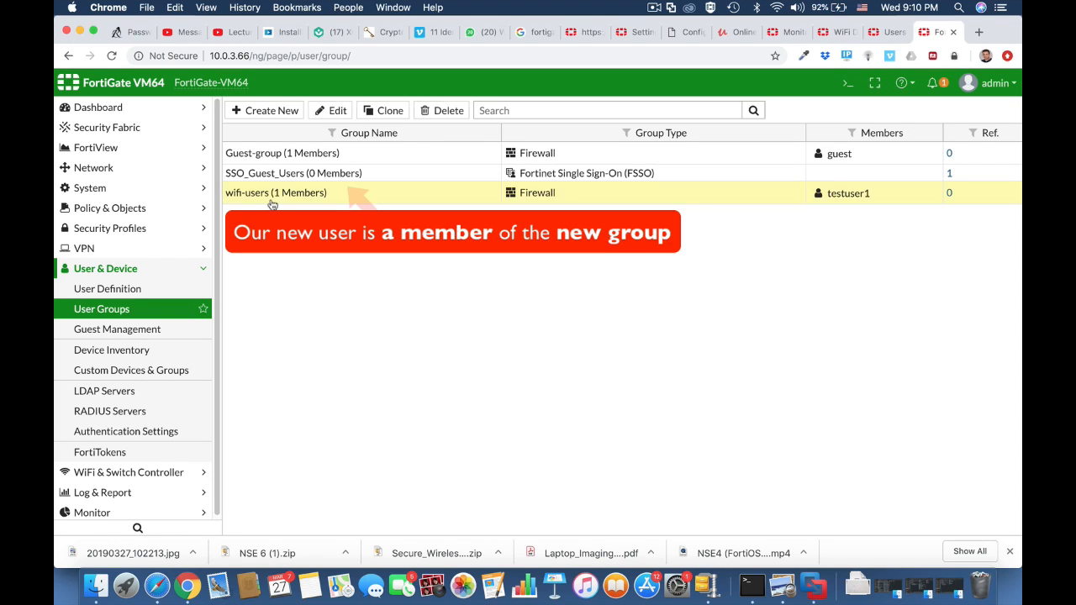
left_click(329, 110)
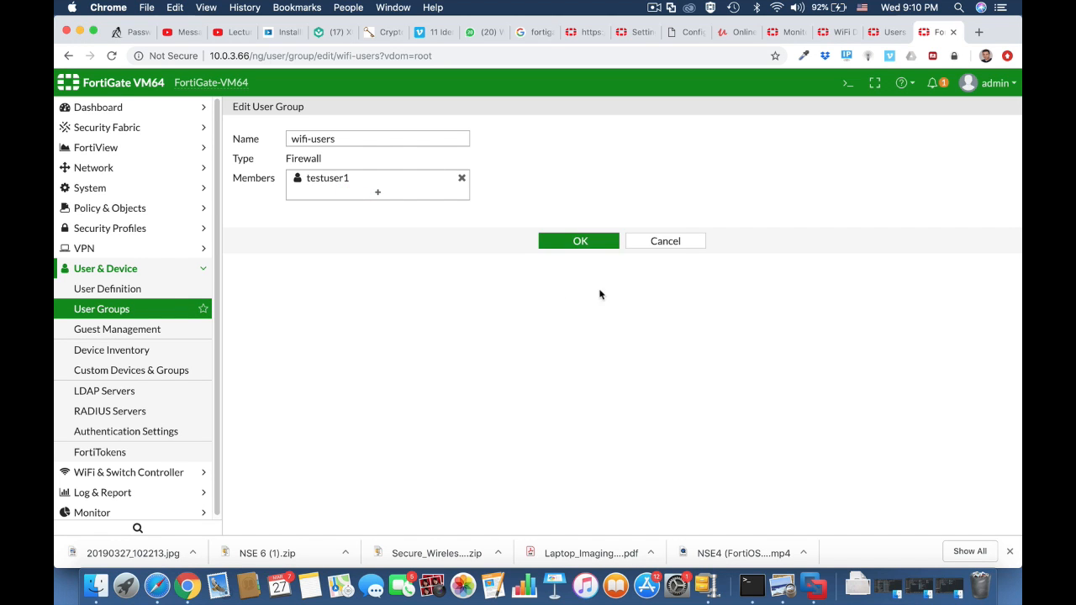
left_click(583, 239)
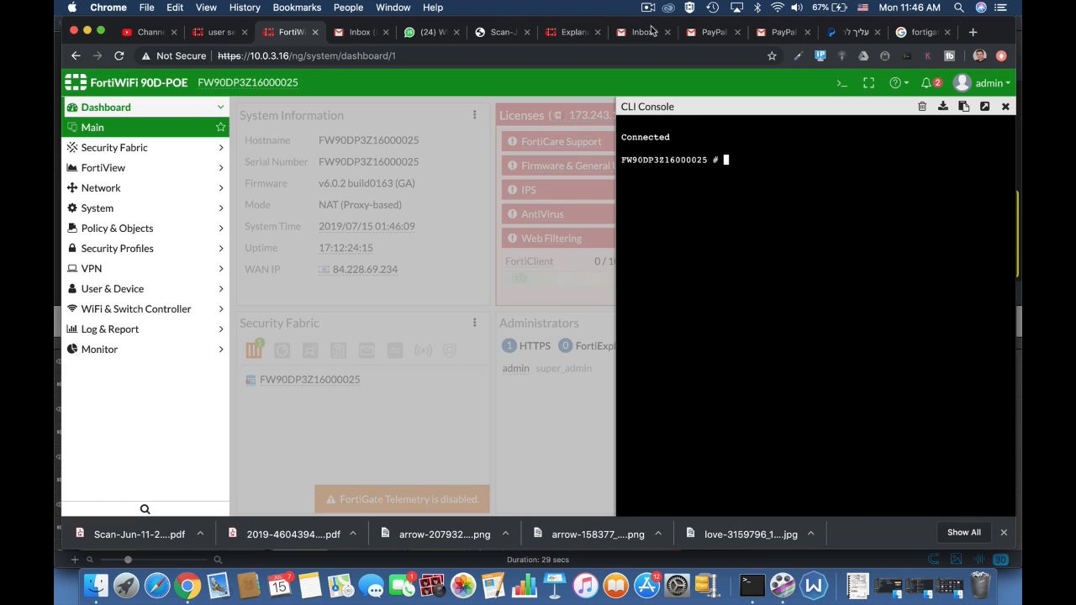
Enter the user setting configuration in the CLI and set auth-timeout to 30.
type("config ")
type("user ")
type("setting")
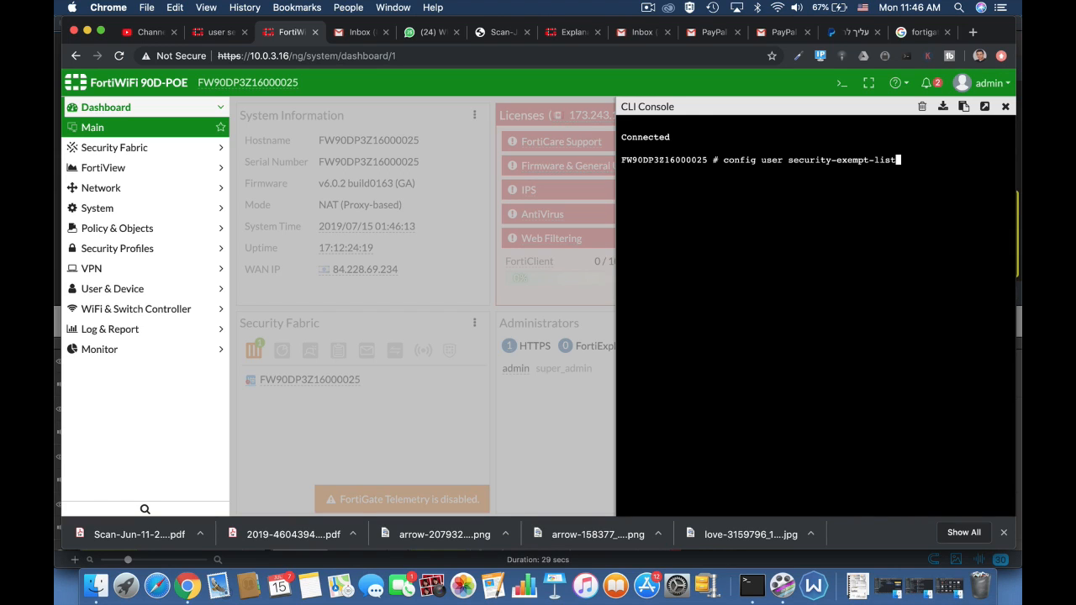
key("Return")
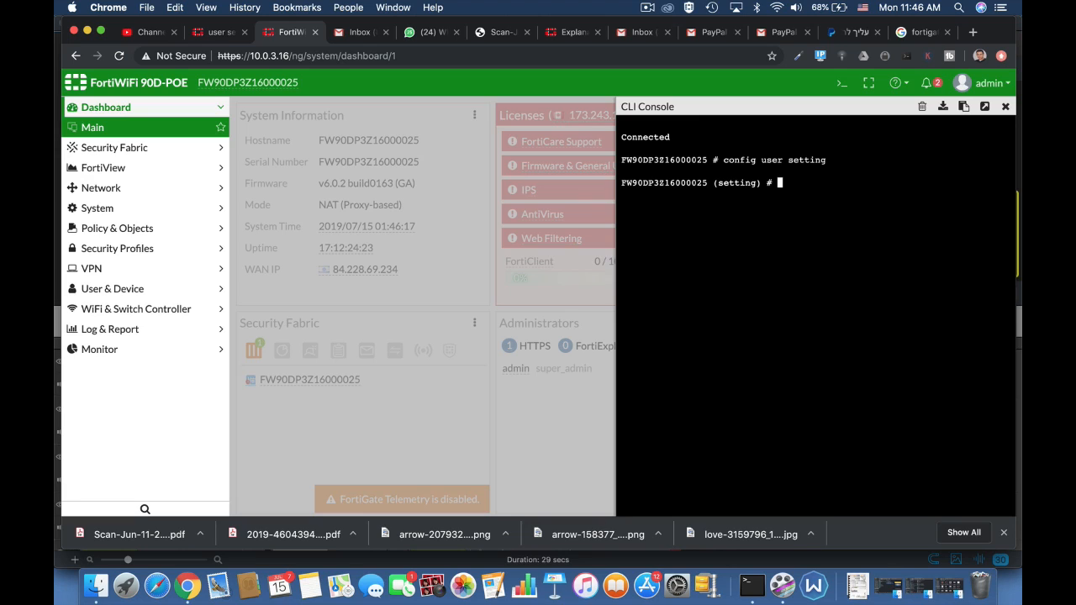
type("set auth-type")
key("Tab")
key("Tab")
key("Tab")
key("Tab")
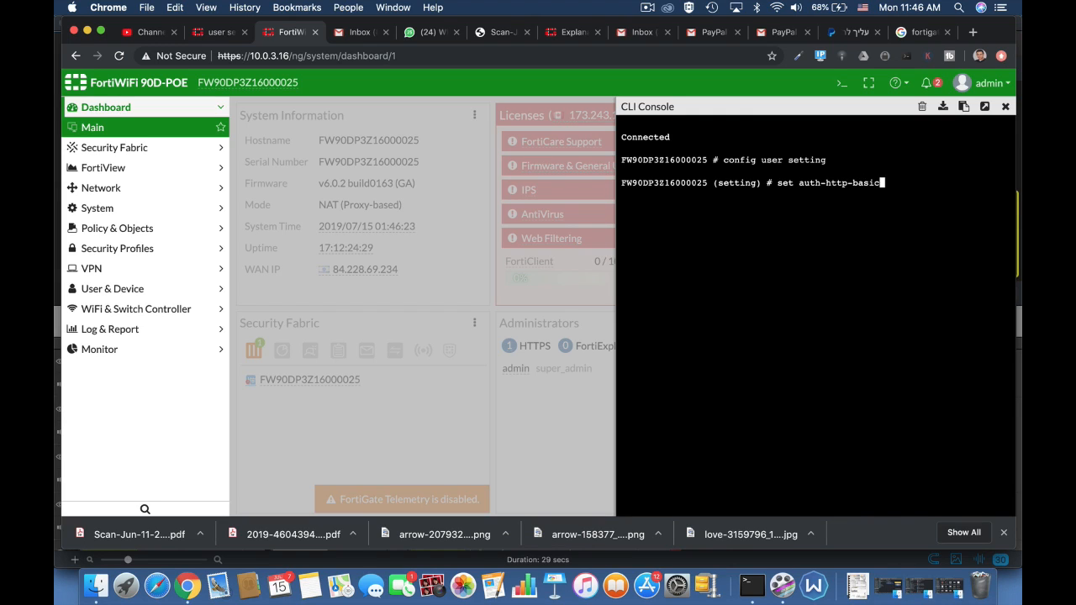
key("Tab")
key("Tab")
key("Tab")
type("30")
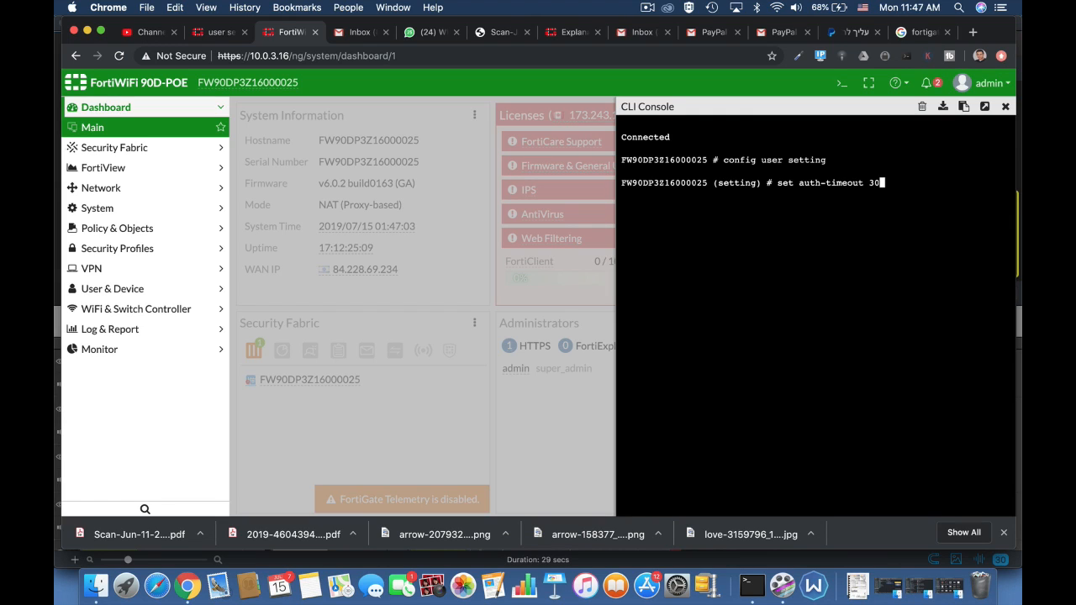
key("Return")
key("Return")
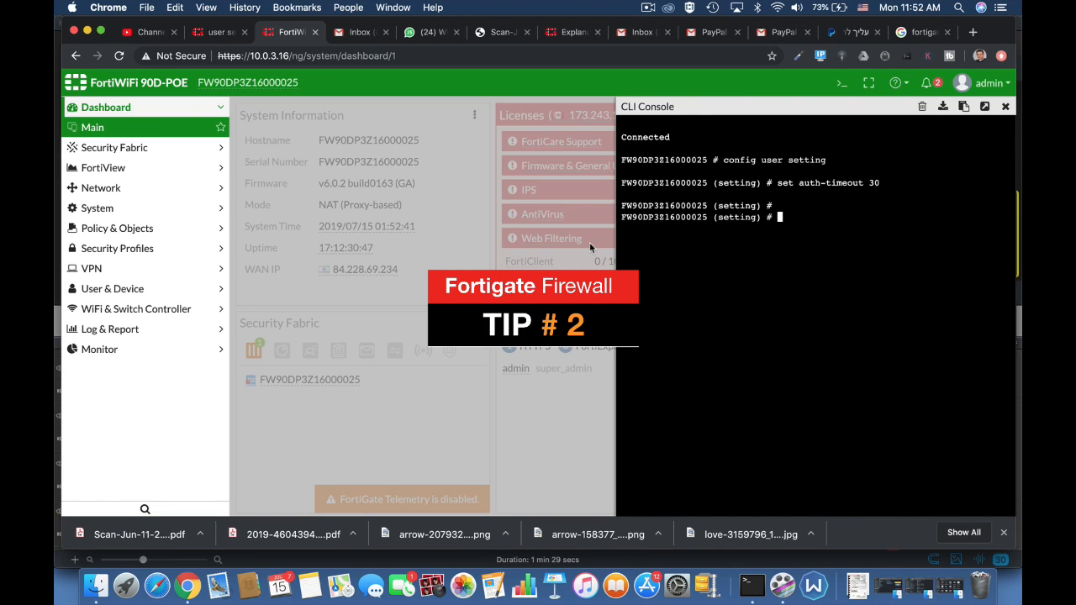
Examine the available authentication setting options and auth-timeout-type values with command completion.
type("set a")
type("uth-type")
key("Tab")
key("Tab")
key("Tab")
key("Tab")
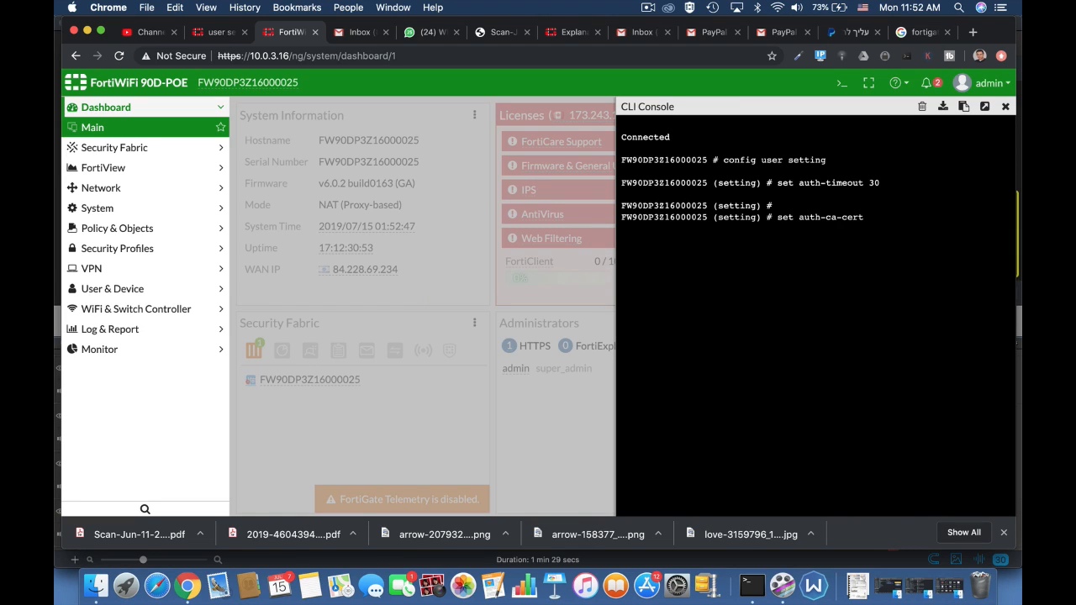
key("Tab")
key("Tab")
key("Tab")
key("Tab")
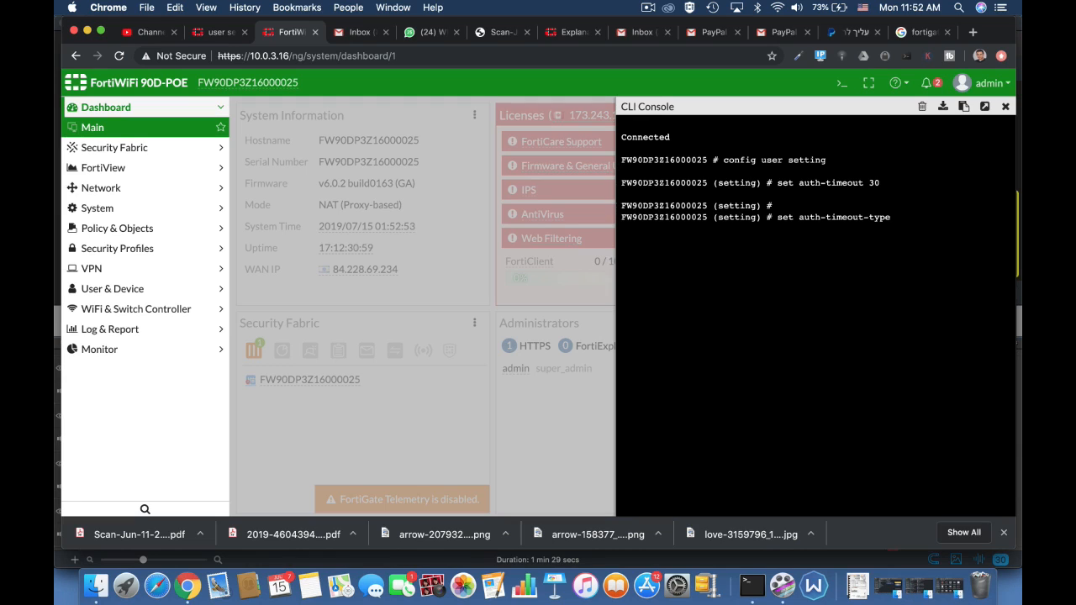
key("Tab")
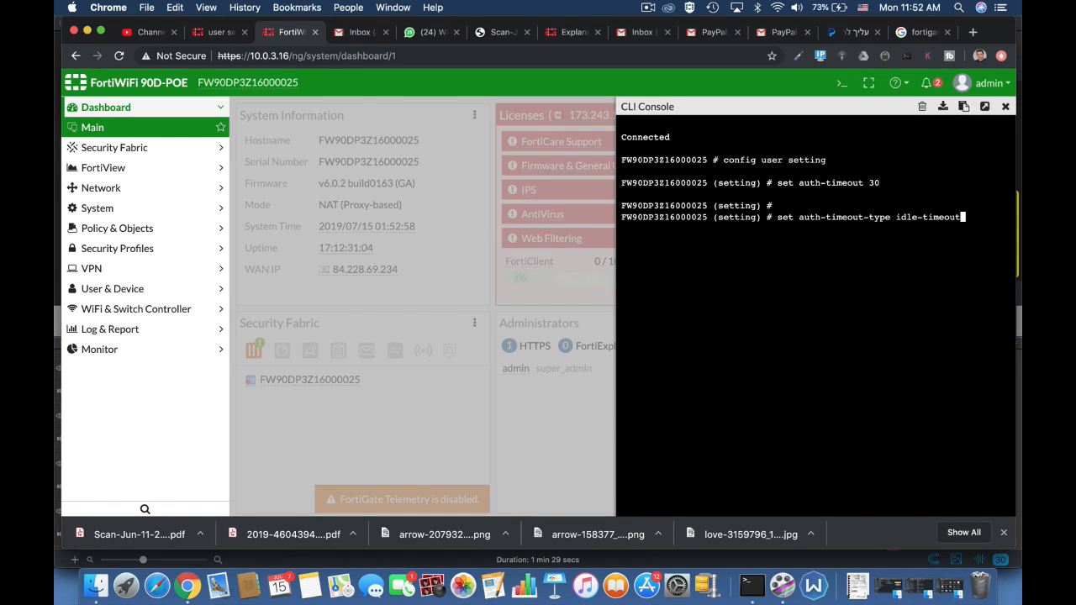
key("Tab")
key("Tab")
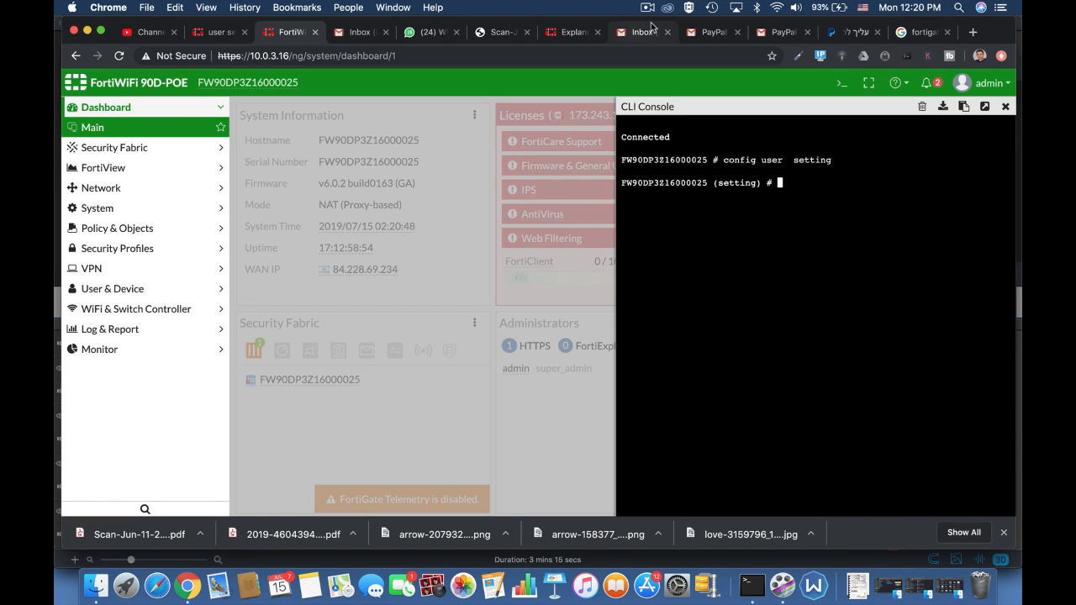
Set auth-invalid-max to 3 in the user settings.
type("set")
type(" auth-secure-http")
key("Tab")
key("Tab")
key("Tab")
key("Tab")
key("Tab")
key("Tab")
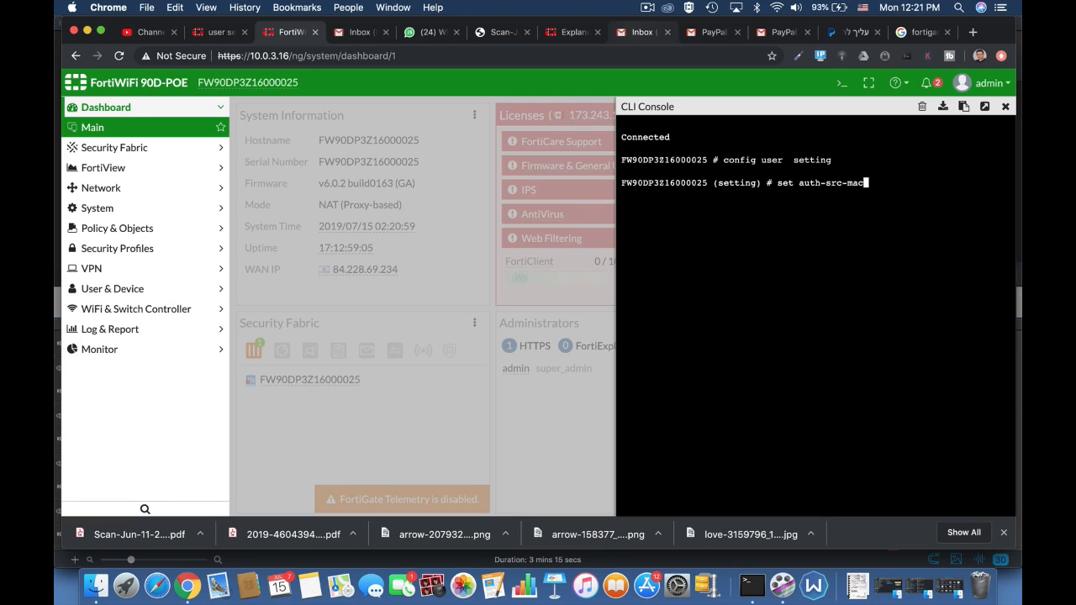
key("Tab")
key("Tab")
key("Tab")
type("3")
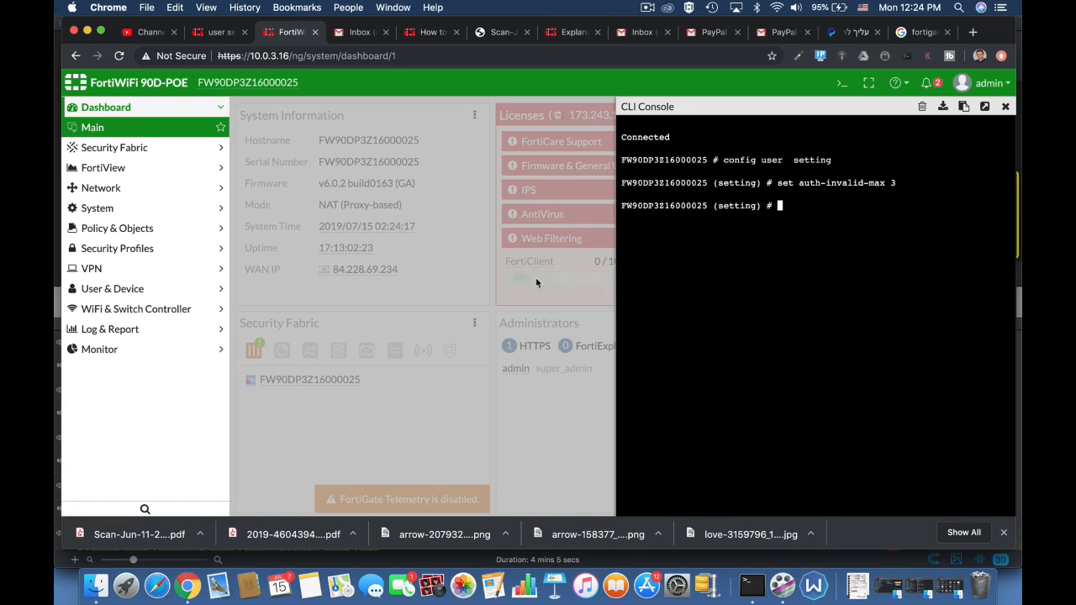
Set auth-portal-timeout to 30 in the user settings.
type("set a")
key("Tab")
key("Tab")
key("Tab")
key("Tab")
key("Tab")
key("Tab")
key("Tab")
key("Tab")
key("Tab")
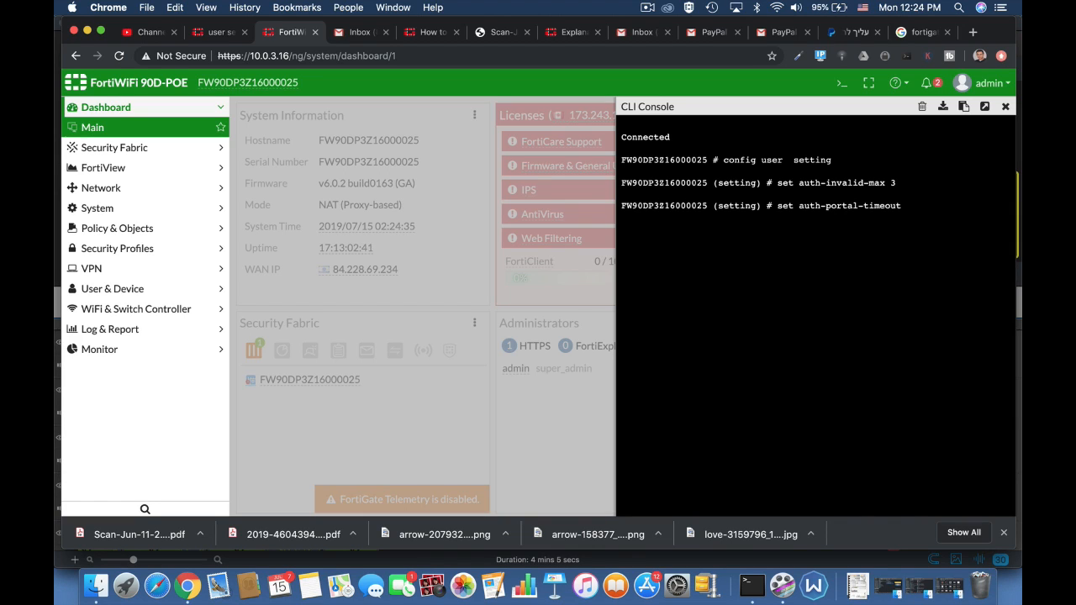
type("1")
key("BackSpace")
type("30")
key("Return")
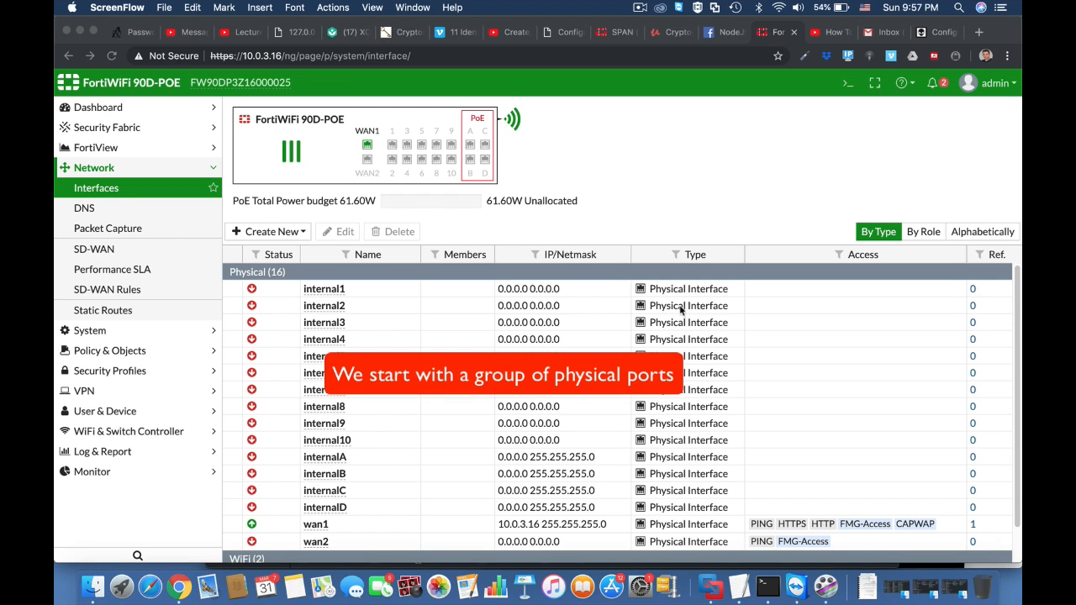
Open the CLI console and enter the system virtual-switch configuration, listing its current entries.
left_click(847, 84)
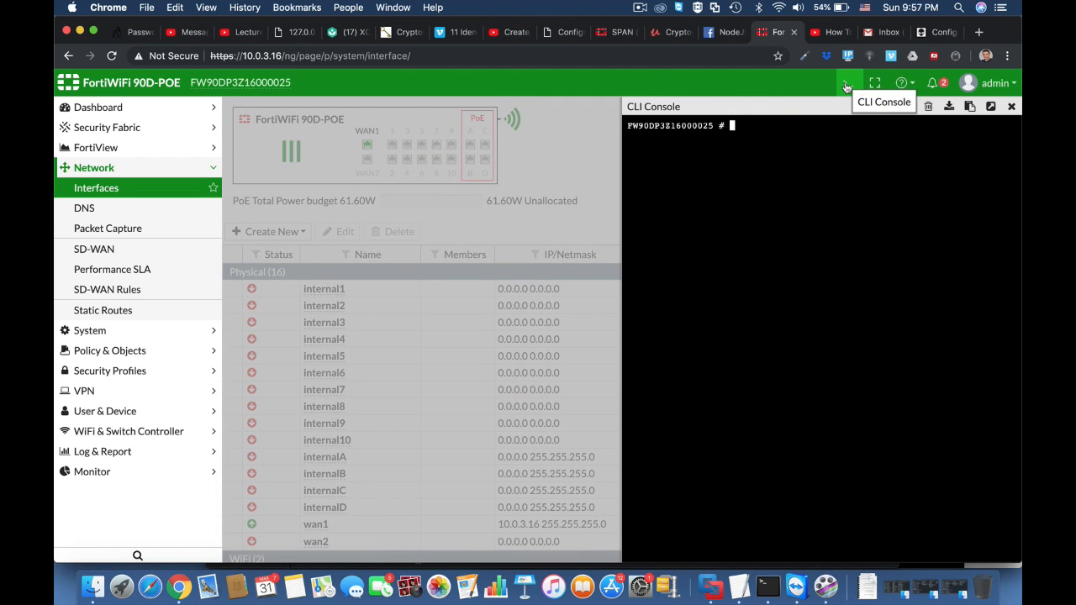
key("Return")
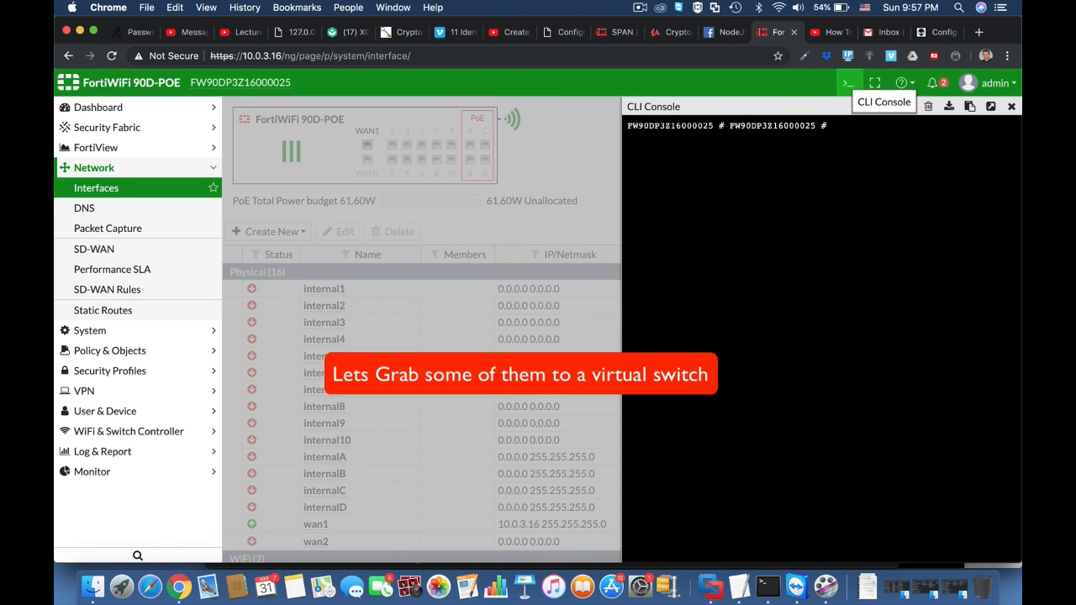
key("Return")
type("co")
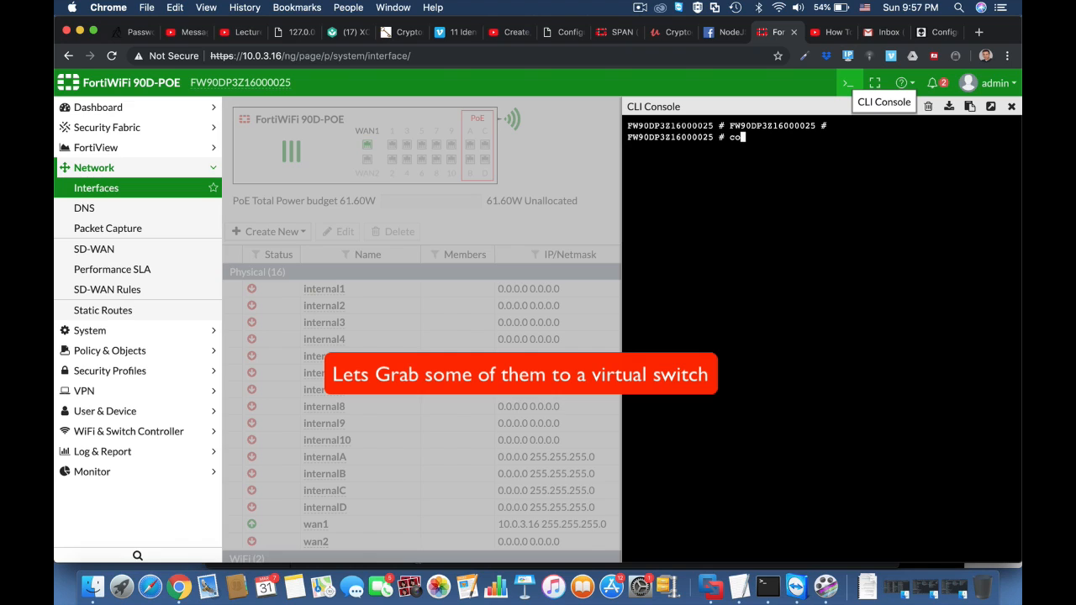
type("nfig sys")
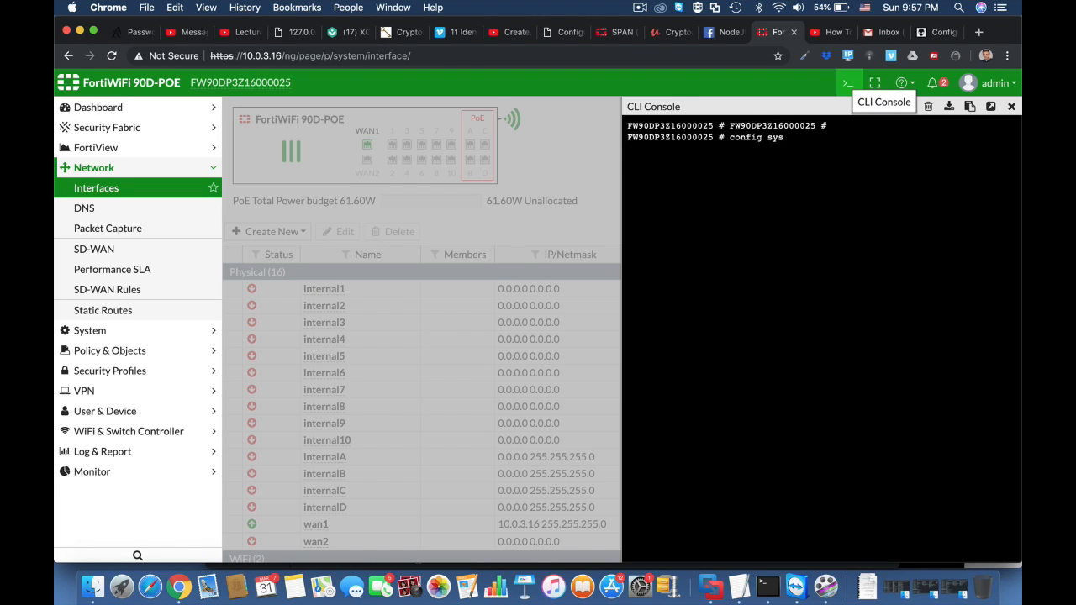
type(" virtual-switch")
key("Return")
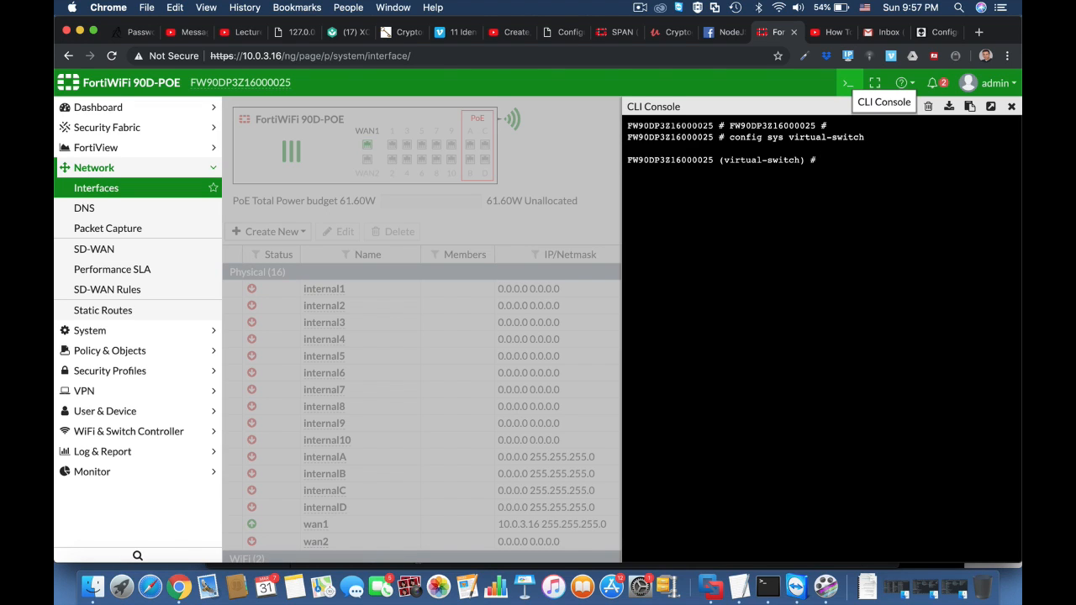
type("get")
key("Return")
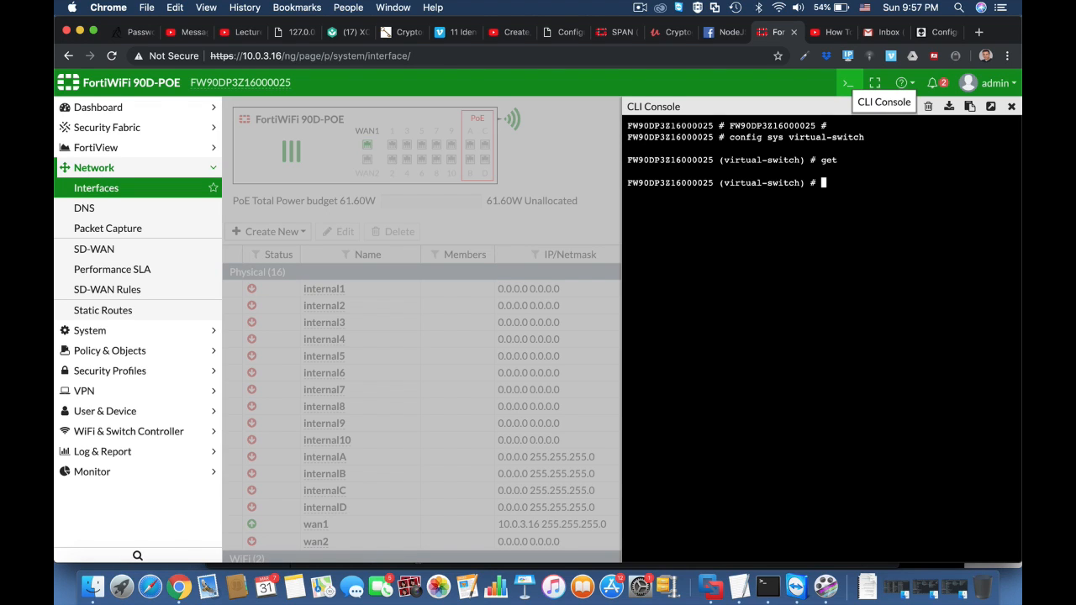
Create a virtual switch named combo and set its physical switch to sw0.
type("edit")
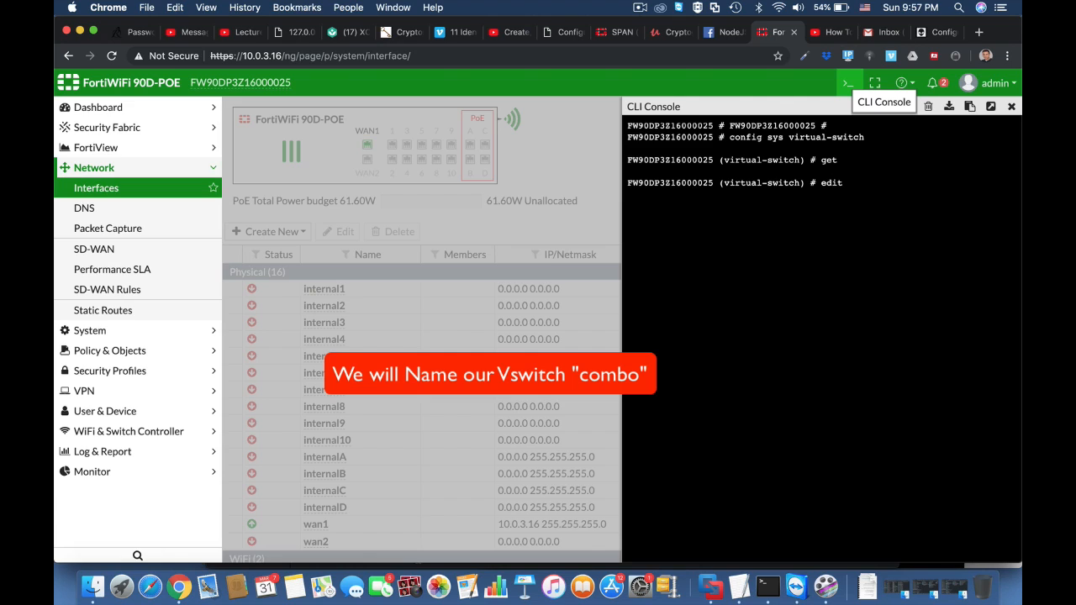
type(" combo")
key("Return")
type("set")
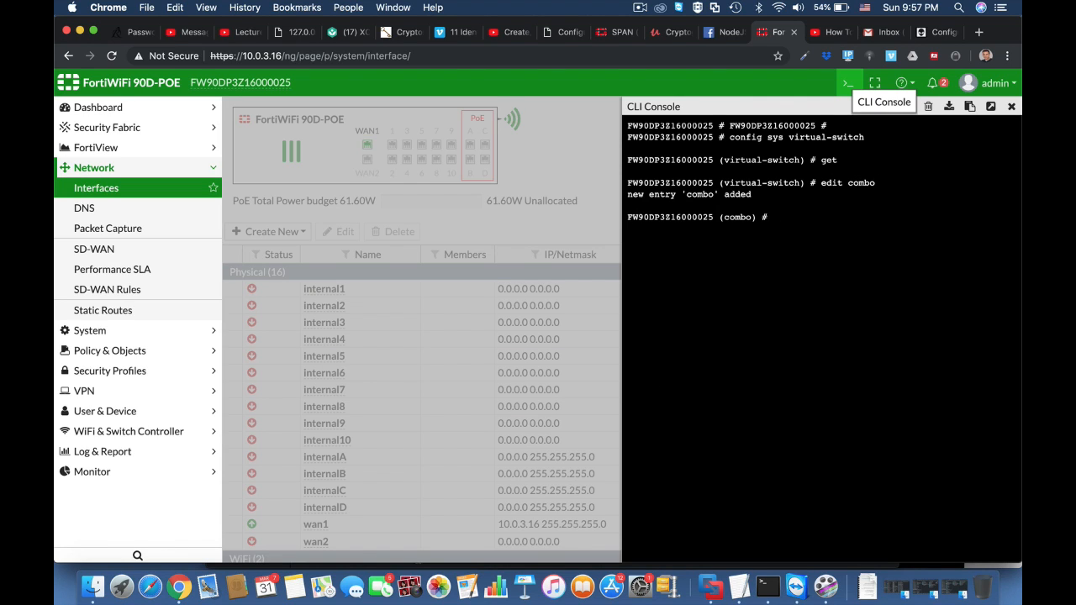
type(" physical-switch ")
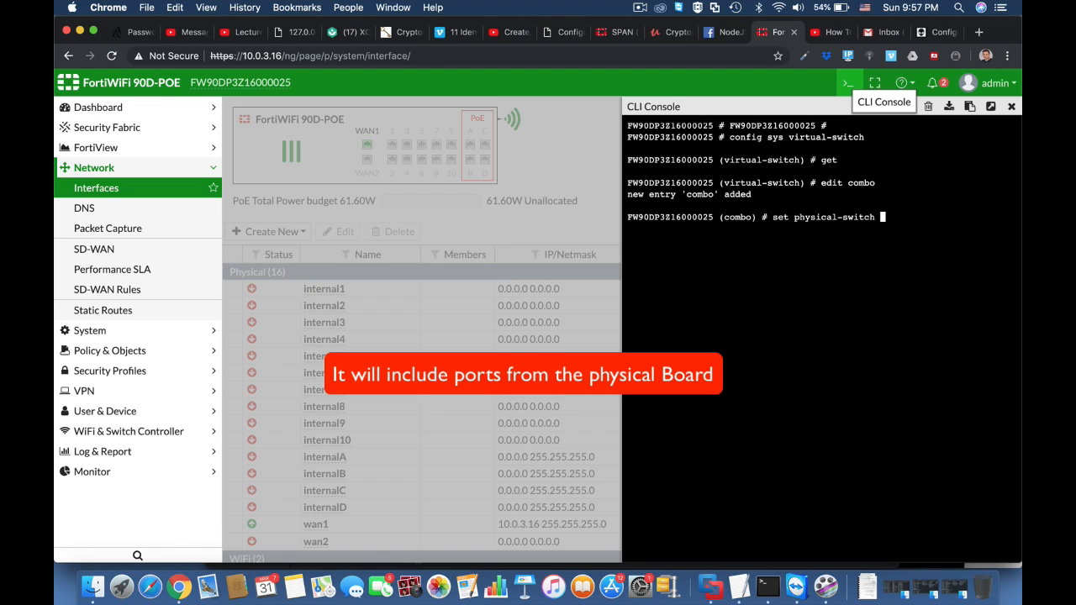
type("sw0")
key("Return")
Open the combo switch's port configuration and add internal1 as a member port.
type("config ")
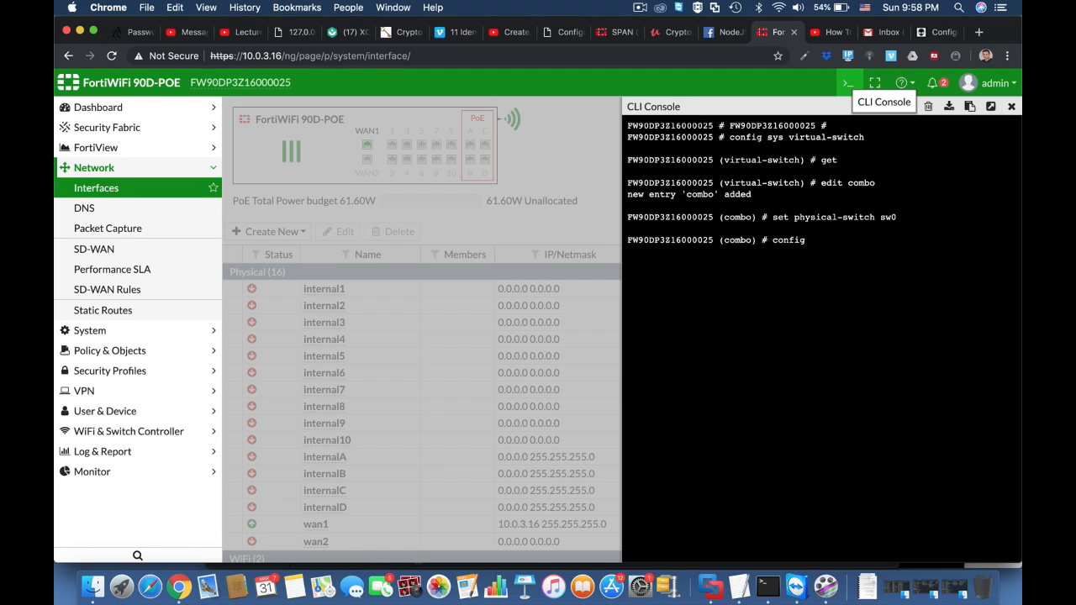
type("port")
key("Return")
type("edit")
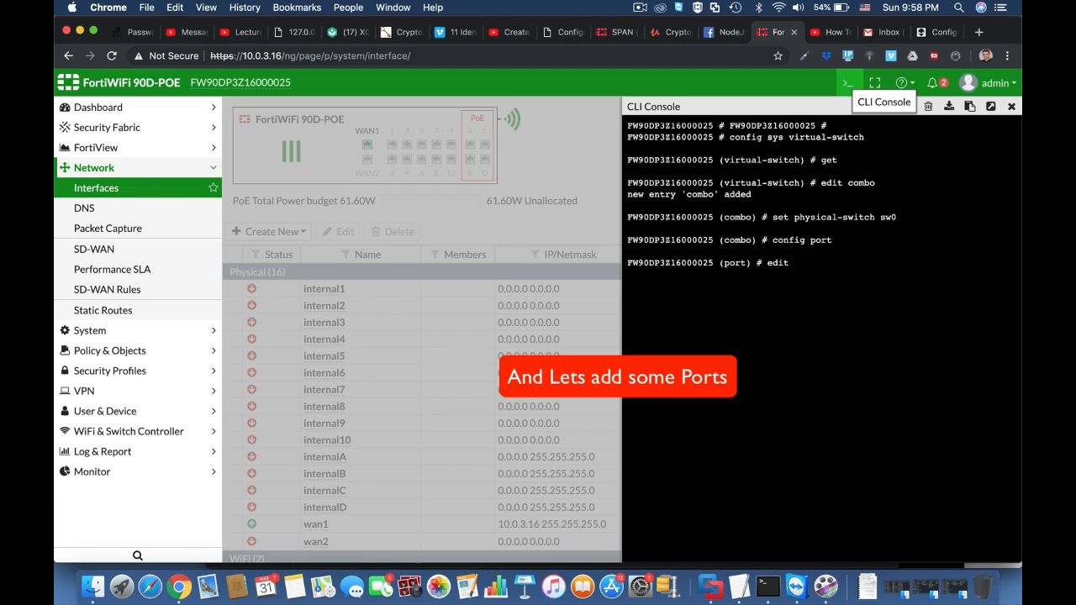
type(" internal1")
key("Return")
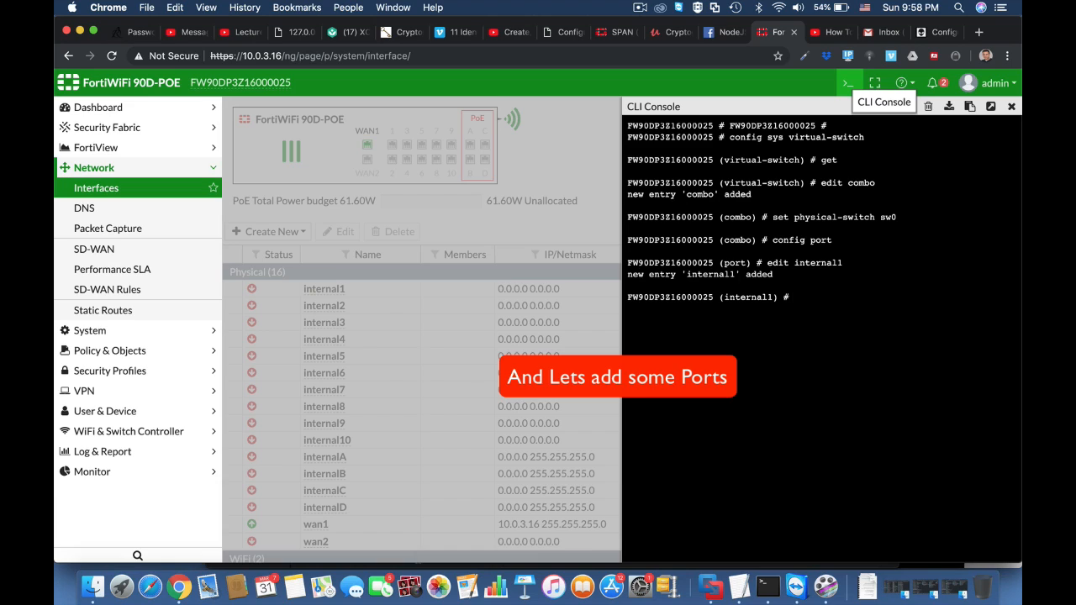
type("edi")
type("t")
key("BackSpace")
key("BackSpace")
key("BackSpace")
key("BackSpace")
type("next")
key("Return")
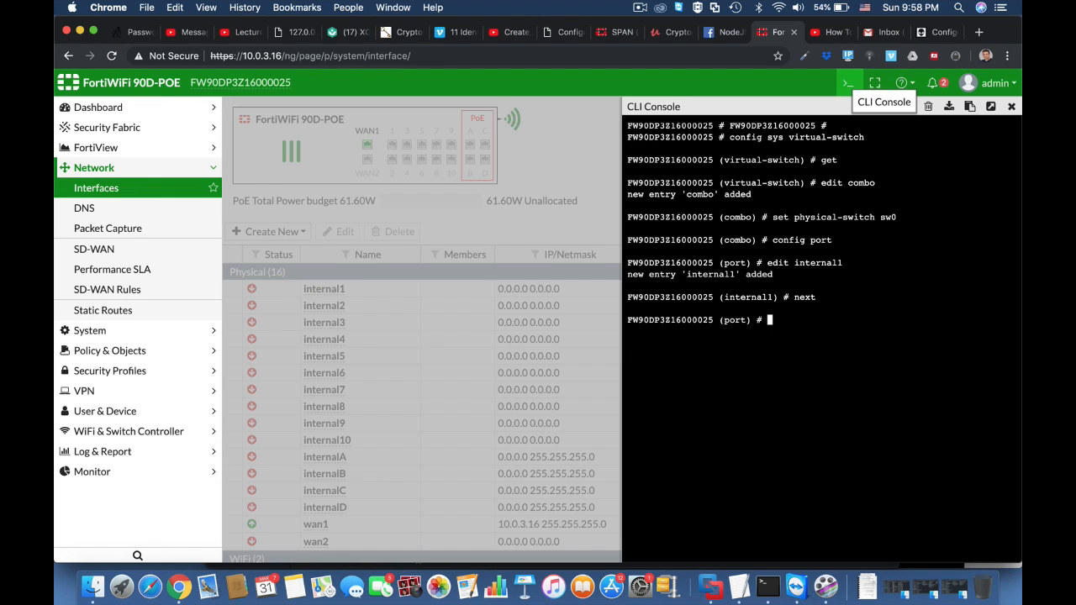
Add internal2 and internal3 as member ports of the combo virtual switch.
type("edit internal2")
key("Return")
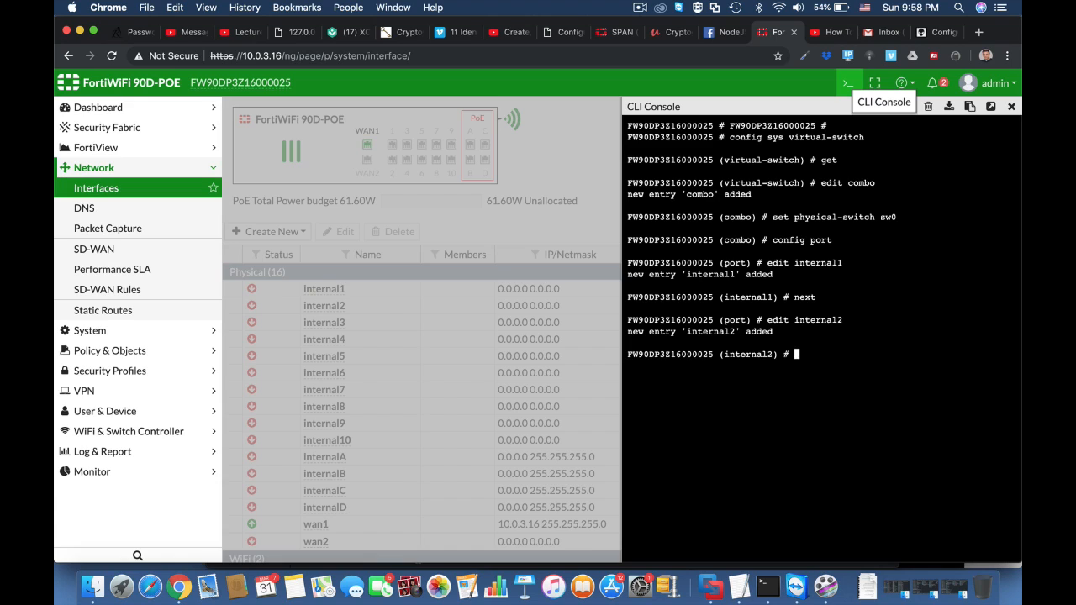
type("next")
key("Return")
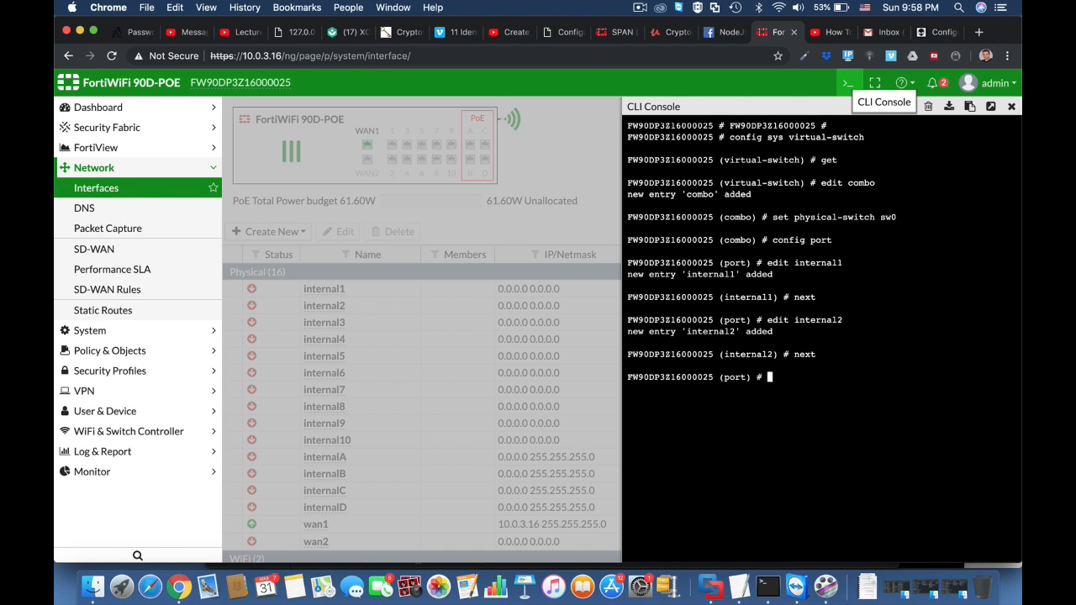
type("edit internal3")
key("Return")
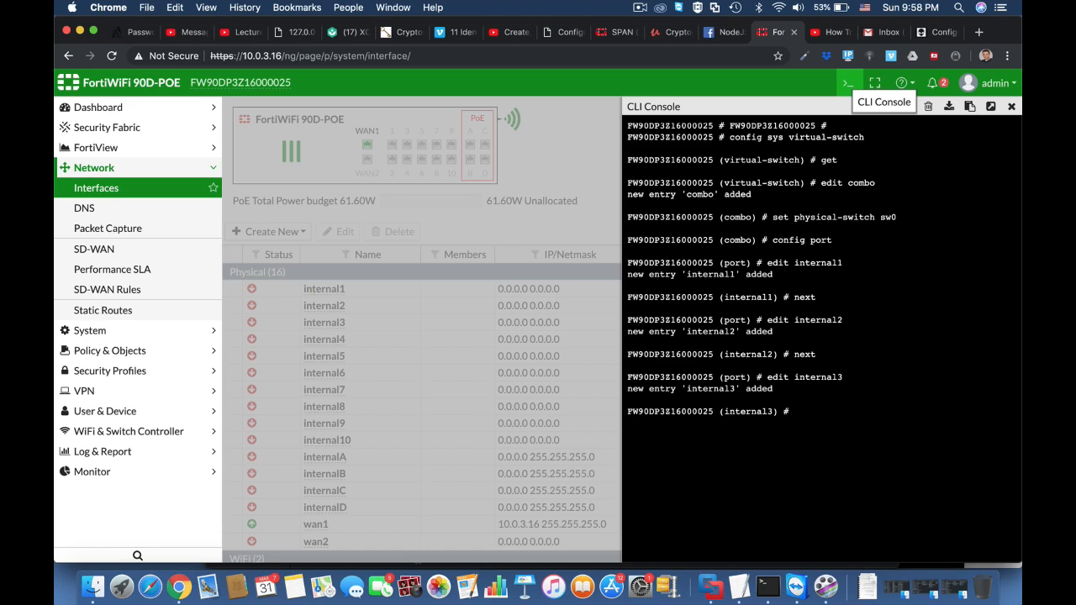
type("next")
key("Return")
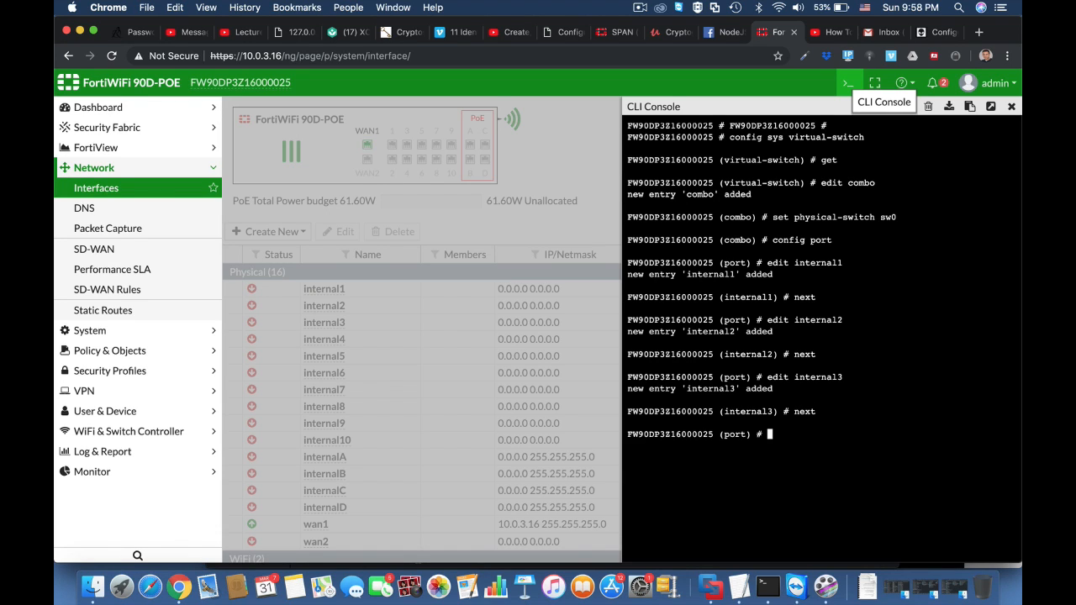
Close the port and combo configuration and list the virtual switches to check the new entry.
type("end")
key("Return")
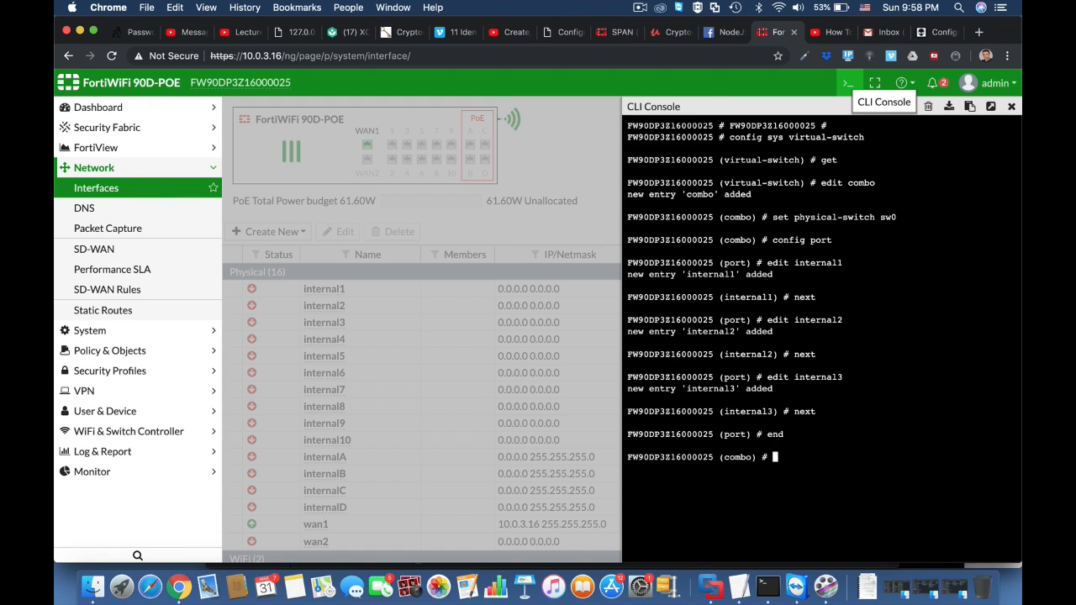
type("next")
key("Return")
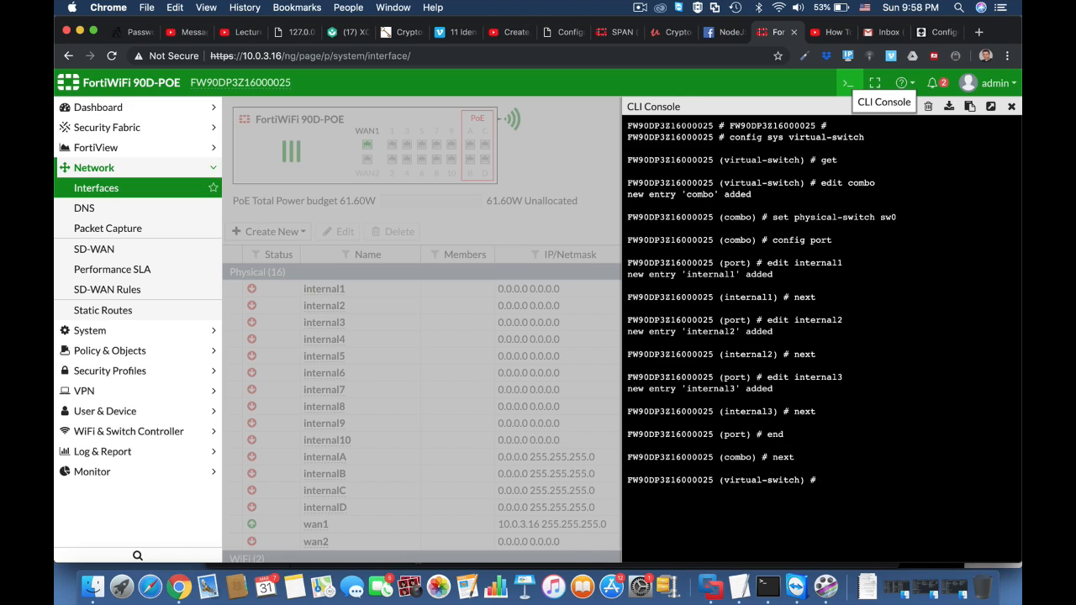
type("get")
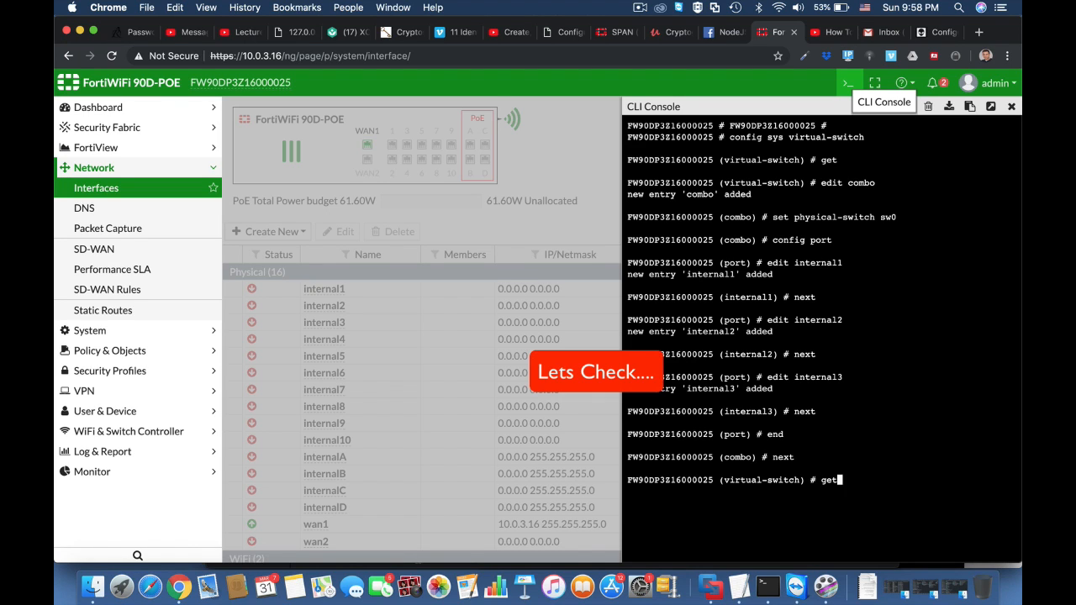
key("Return")
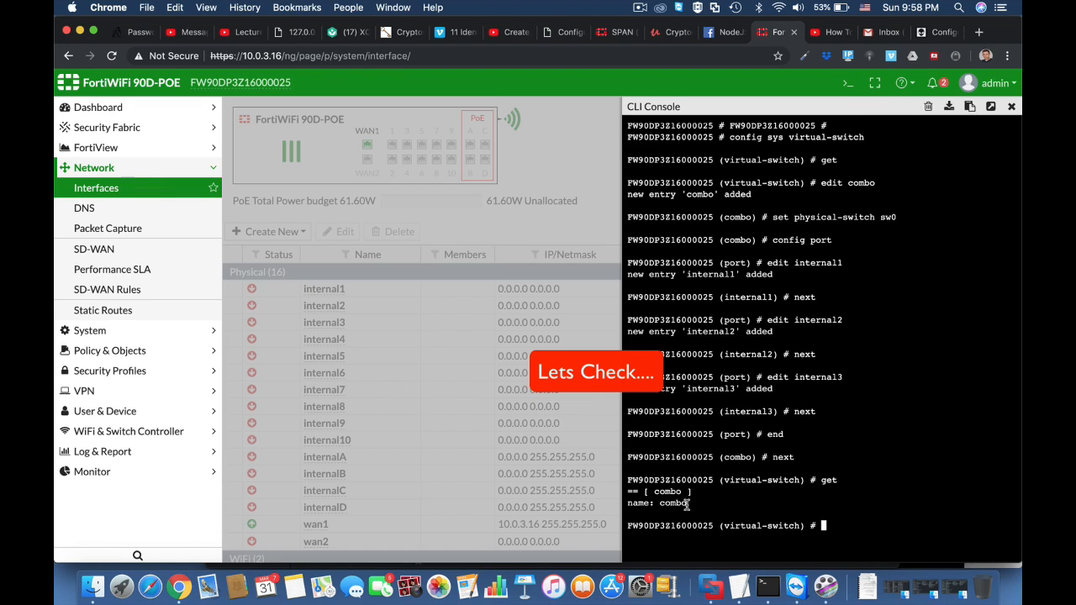
Reload the interfaces page to show the new hardware switch.
left_click(418, 58)
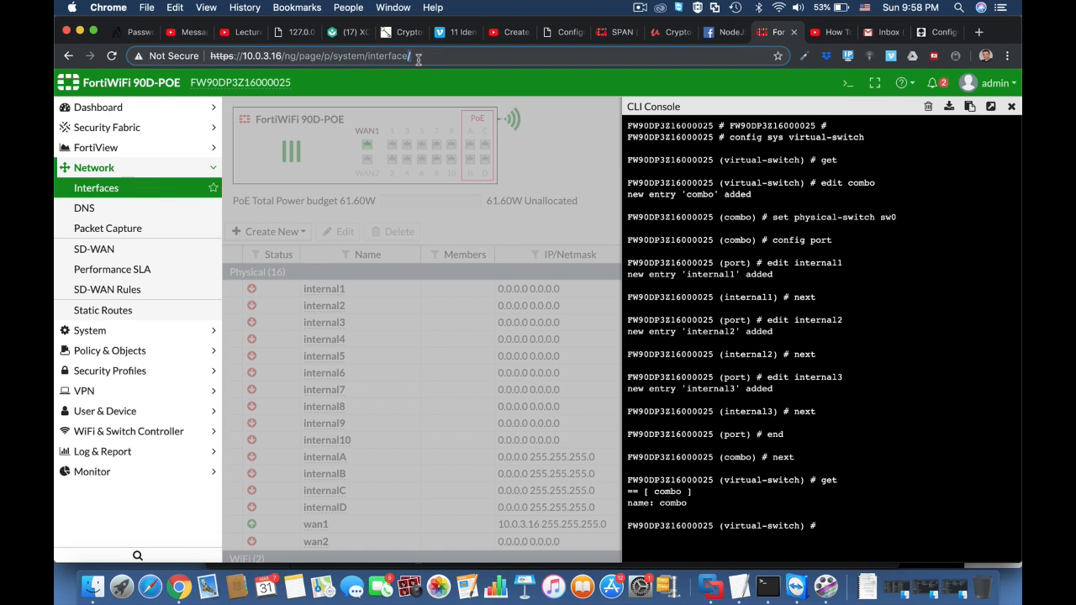
key("super+a")
key("Return")
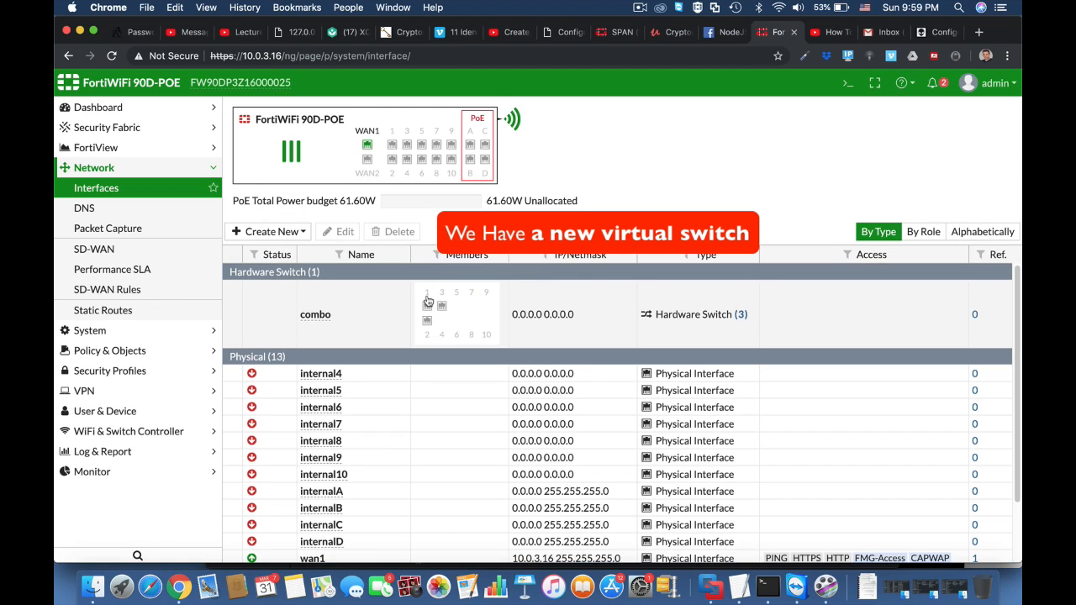
In the CLI console, edit the combo interface and set its IP to 11.11.11.1 255.255.255.0.
mouse_move(426, 324)
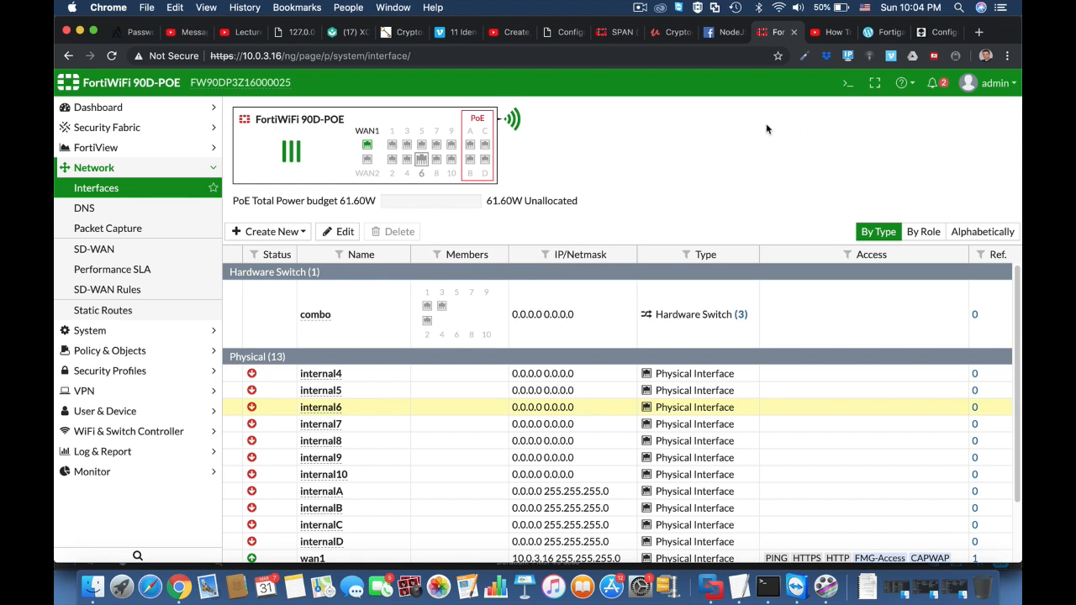
left_click(844, 88)
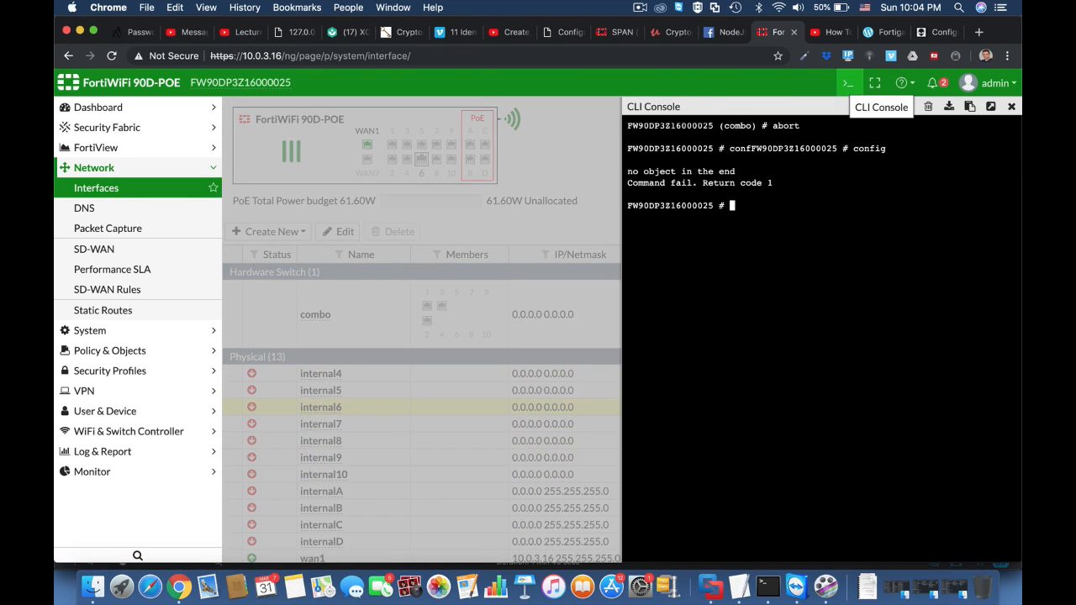
type("config sys interface")
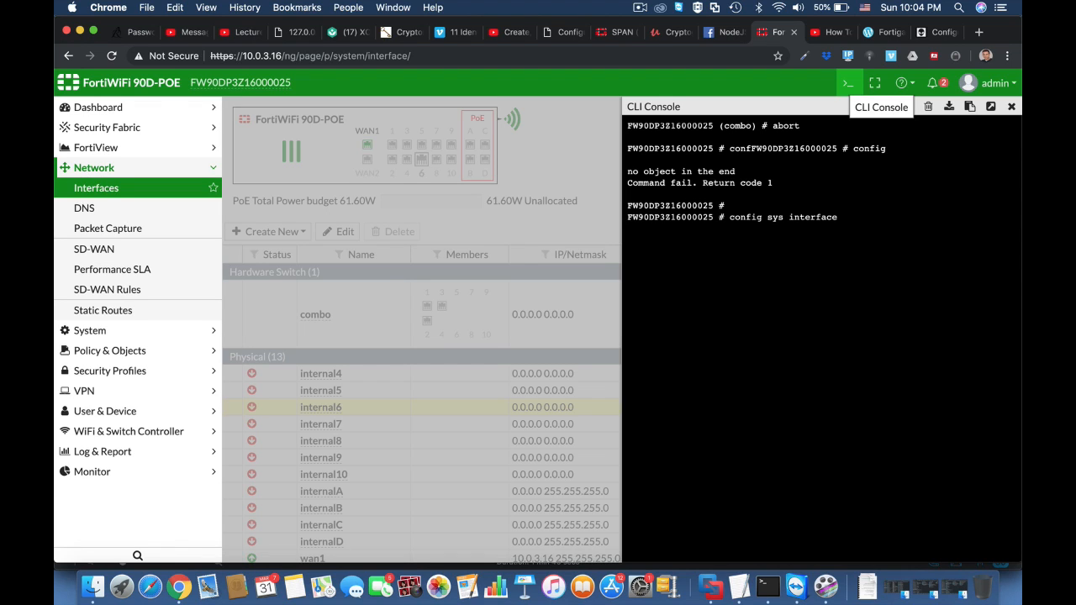
key("Return")
type("edit combo")
key("Return")
type("set ip 11.11")
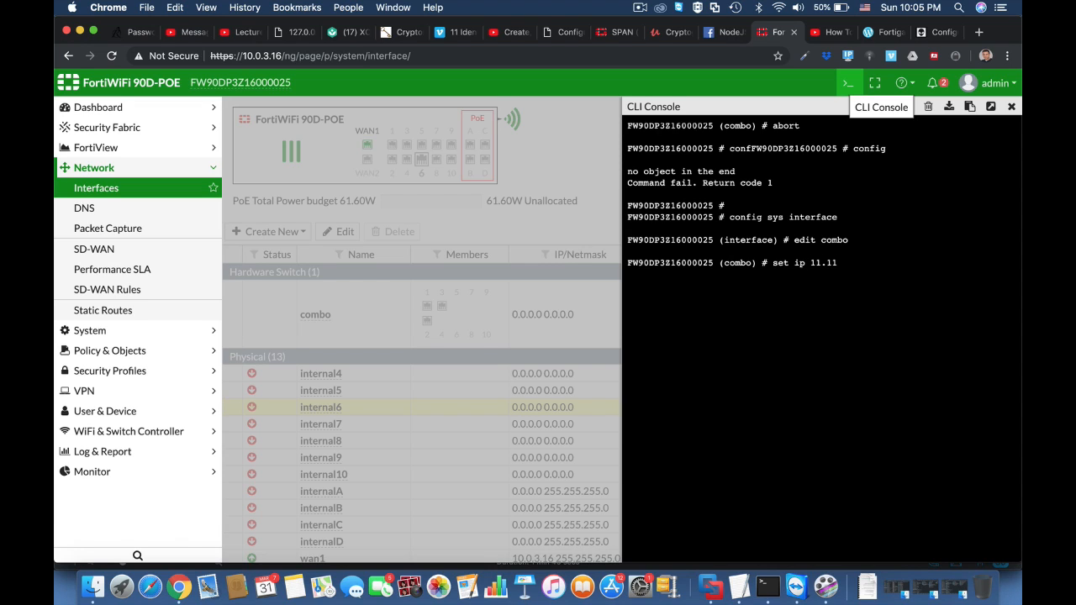
type(".1.11.1 255.255.255.0")
key("Return")
Allow http, https and ping administrative access on the combo interface and end the configuration.
type("set allowaccess")
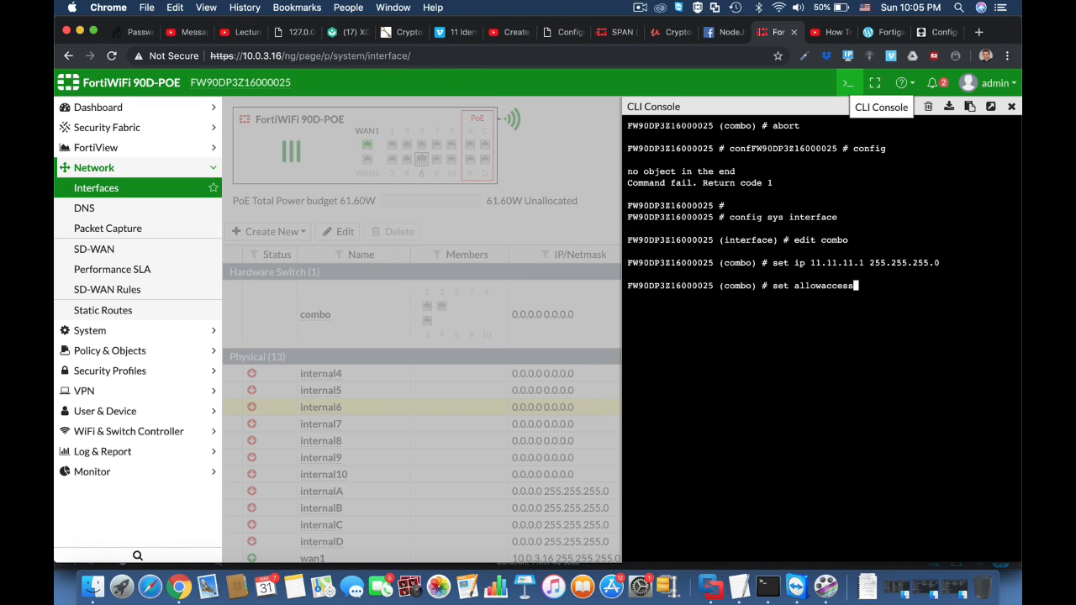
type(" http https ping")
key("Return")
key("Return")
key("Return")
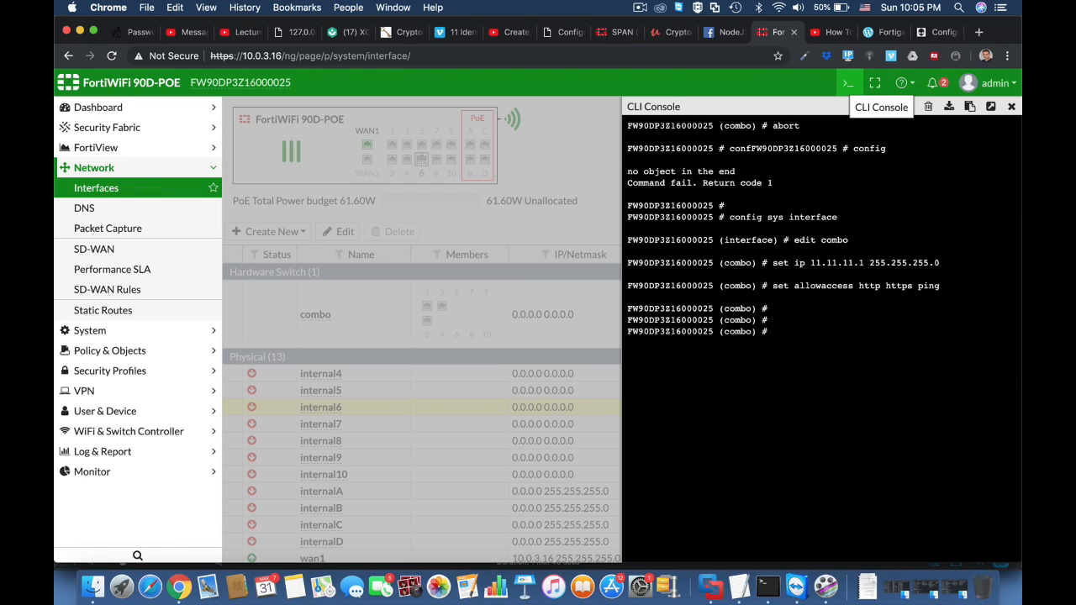
type("end")
key("Return")
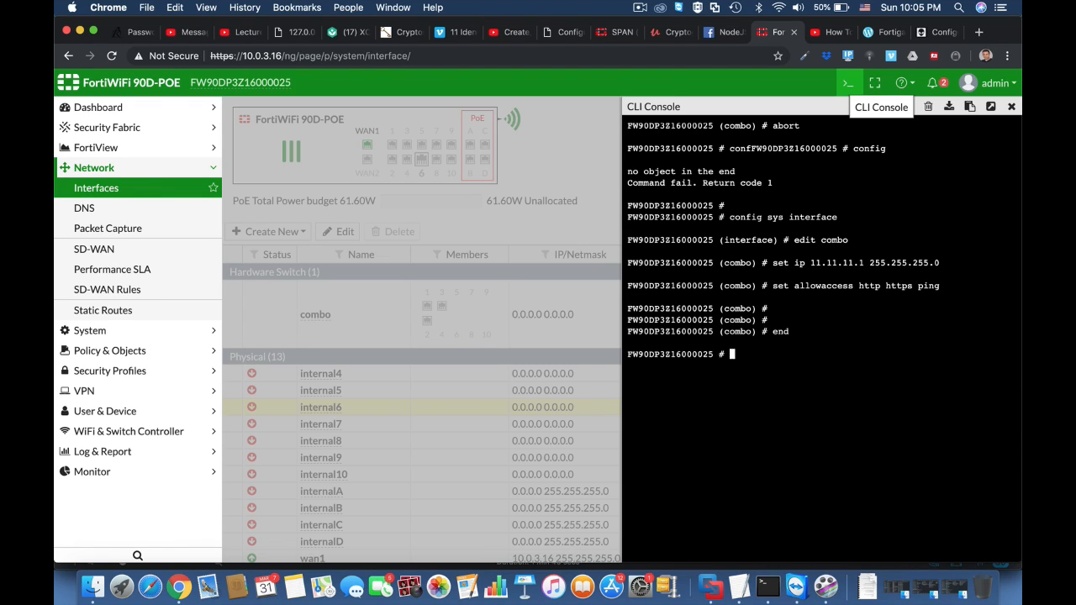
key("Return")
key("Return")
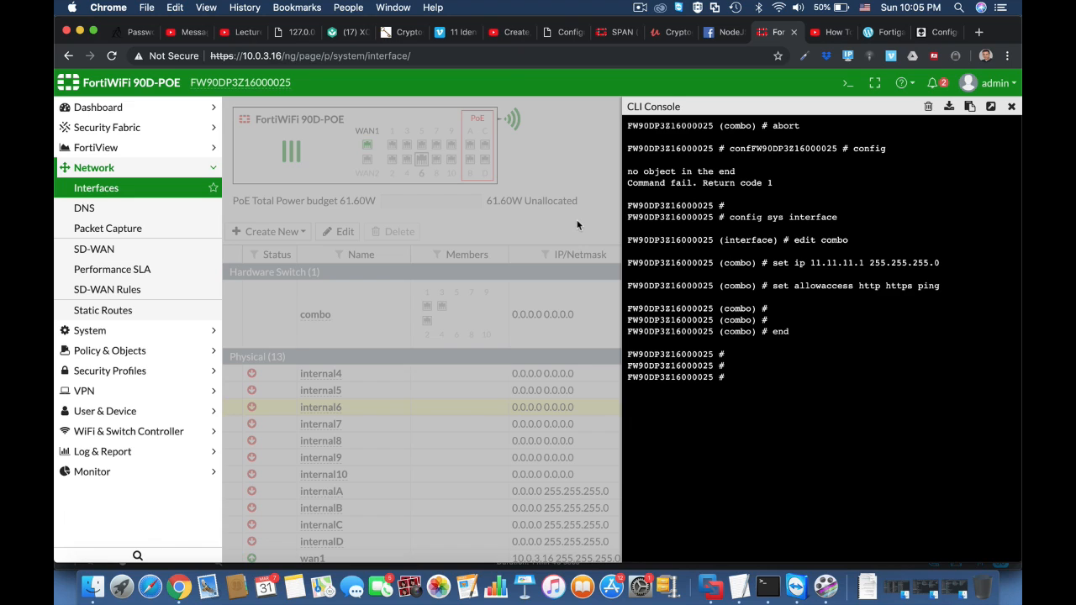
Reload the interfaces page.
left_click(488, 55)
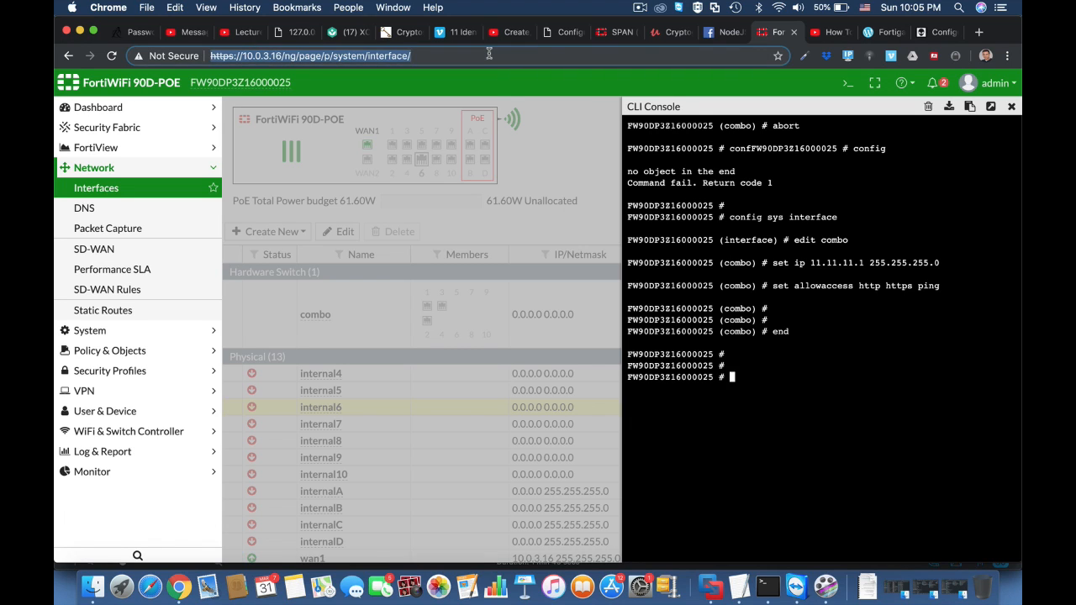
key("Return")
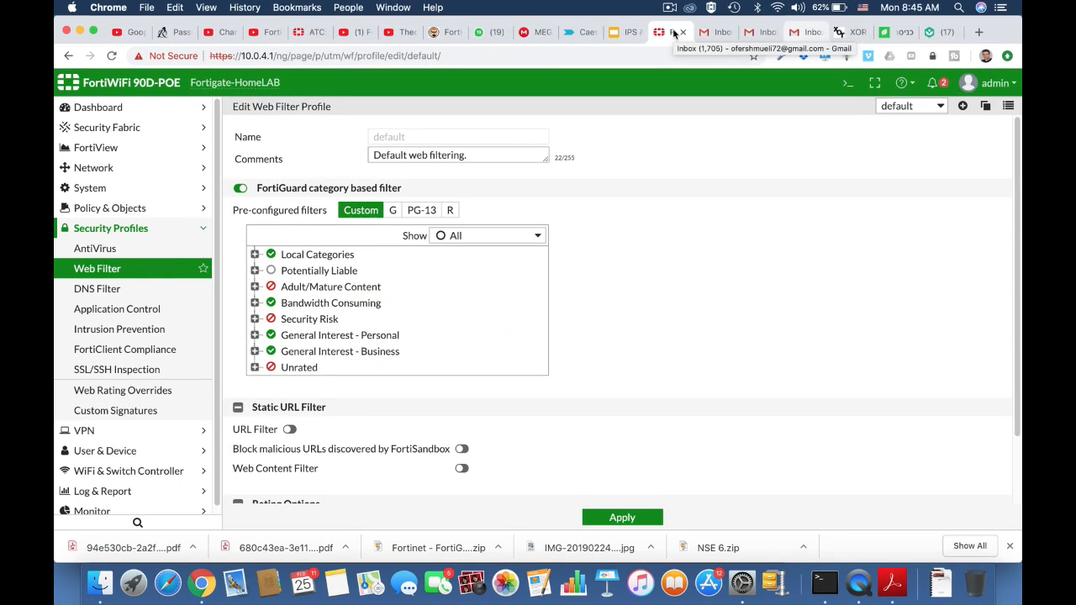
Expand the Local Categories and Adult/Mature Content groups in the web filter profile's category list.
left_click(255, 255)
scroll(447, 351, "down", 1)
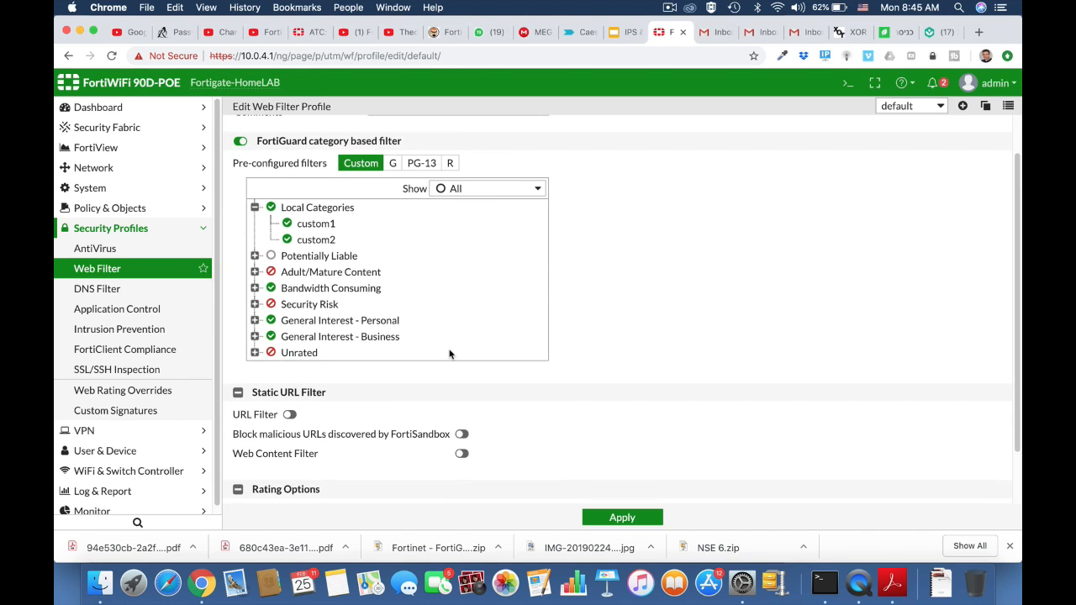
left_click(255, 272)
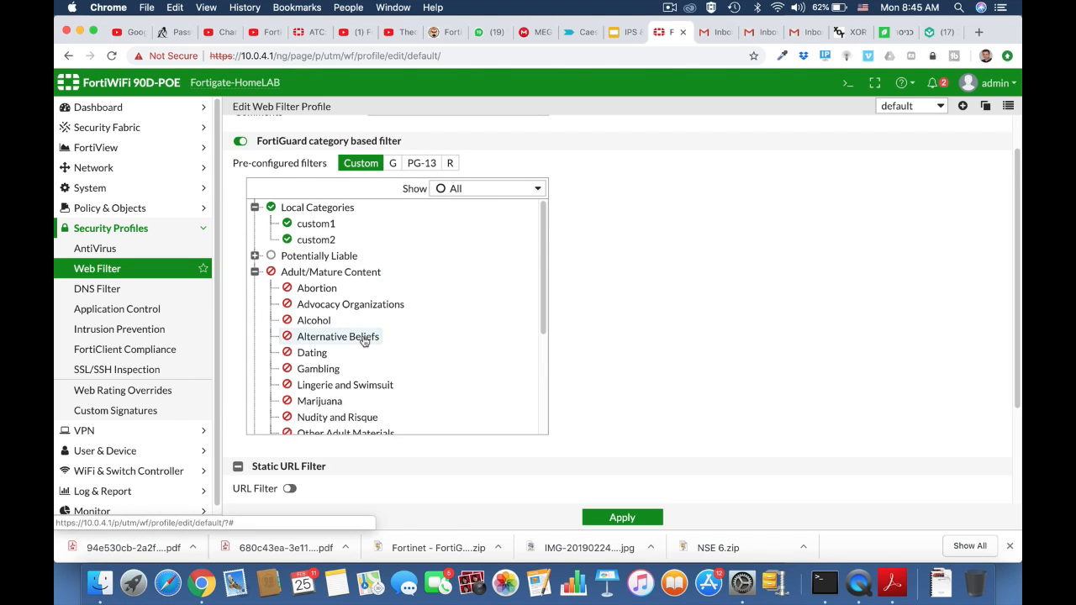
Expand the Bandwidth Consuming category group in the web filter profile's category list.
scroll(363, 339, "down", 4)
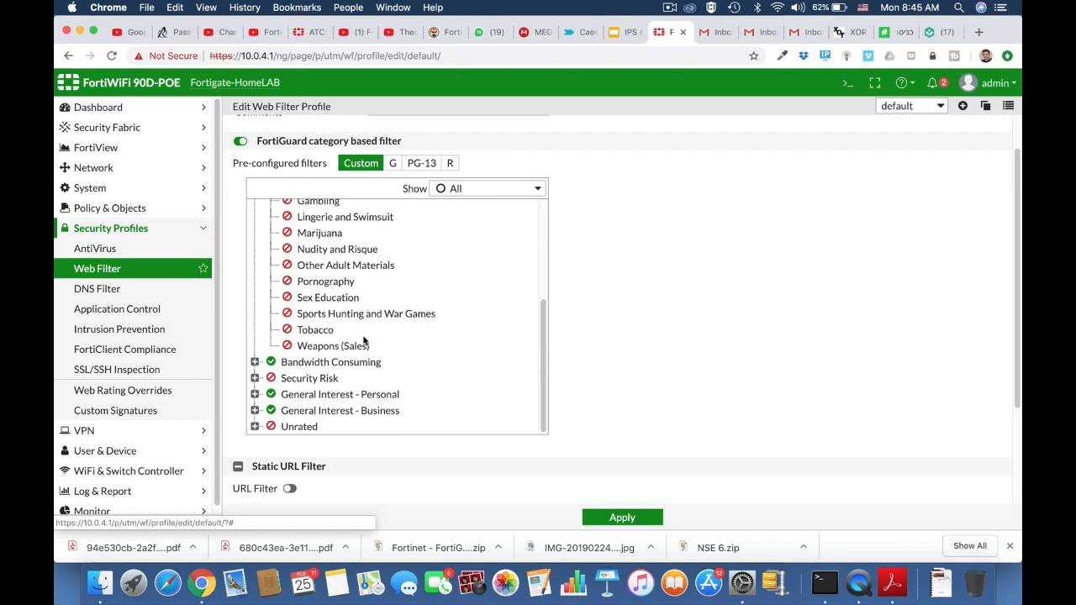
left_click(254, 362)
scroll(401, 425, "down", 3)
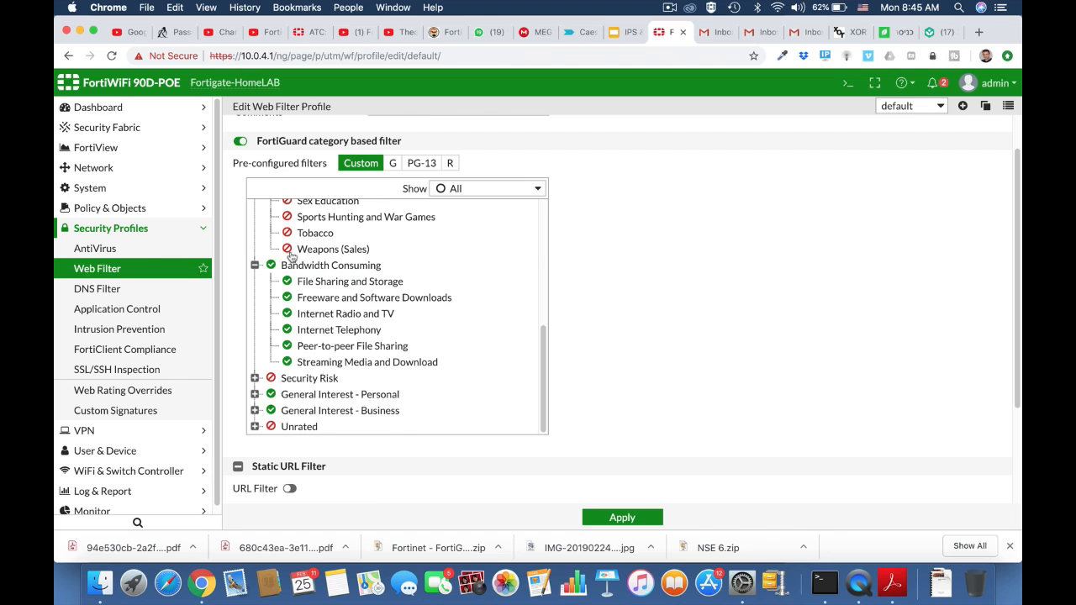
Open the FortiGuard system settings and follow the link to request re-evaluation of a URL's category.
left_click(90, 188)
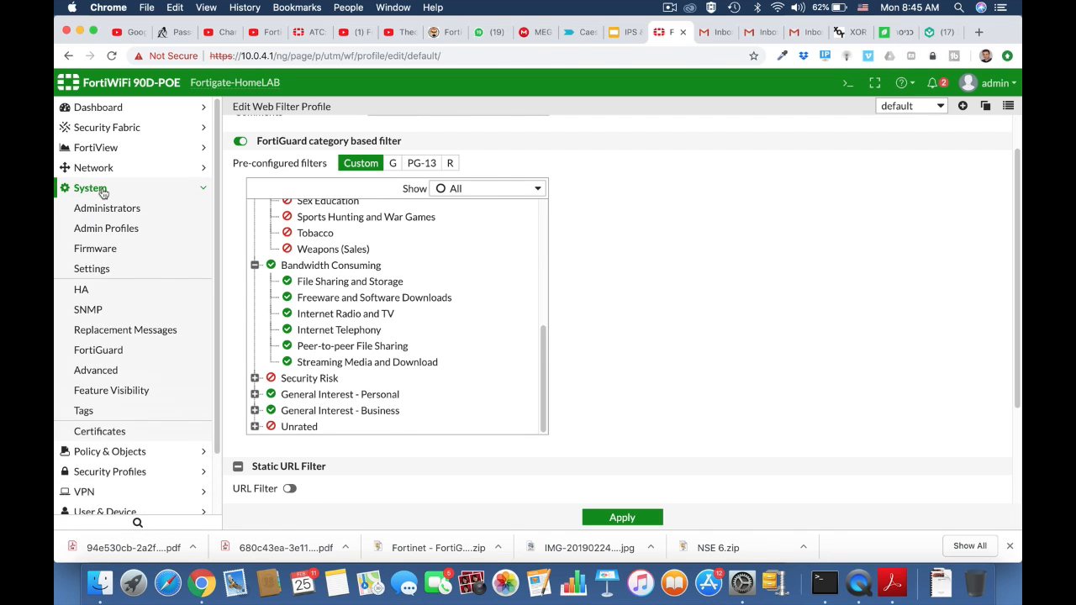
left_click(95, 271)
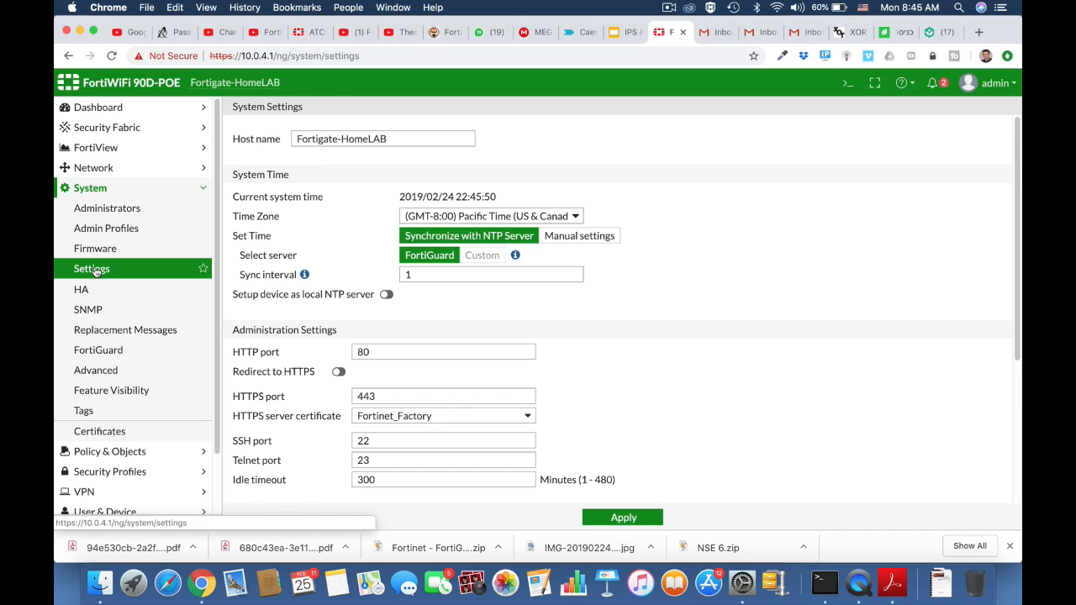
left_click(98, 352)
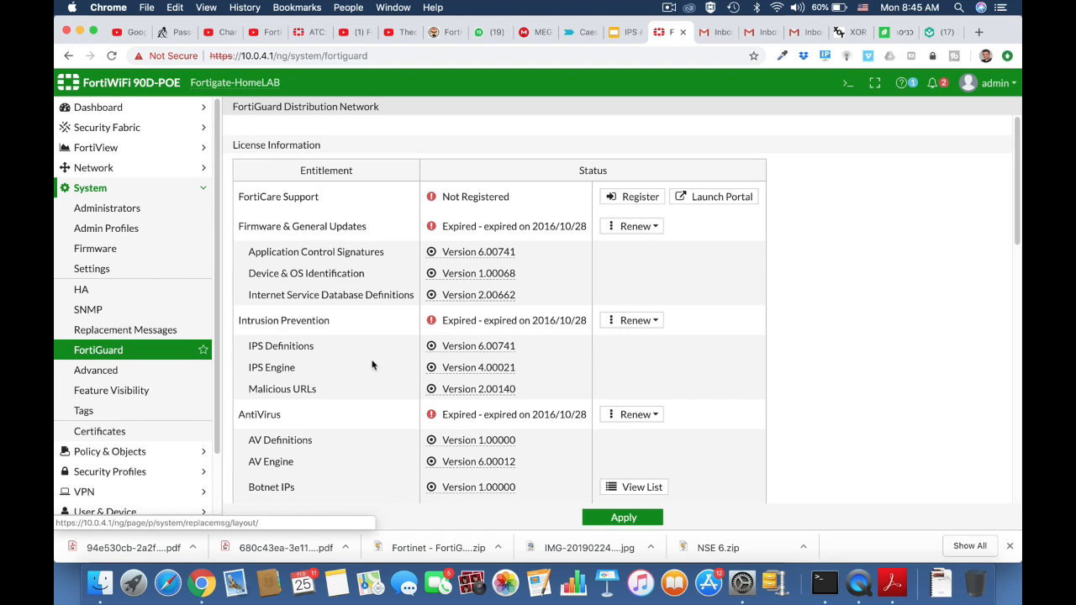
scroll(420, 422, "down", 15)
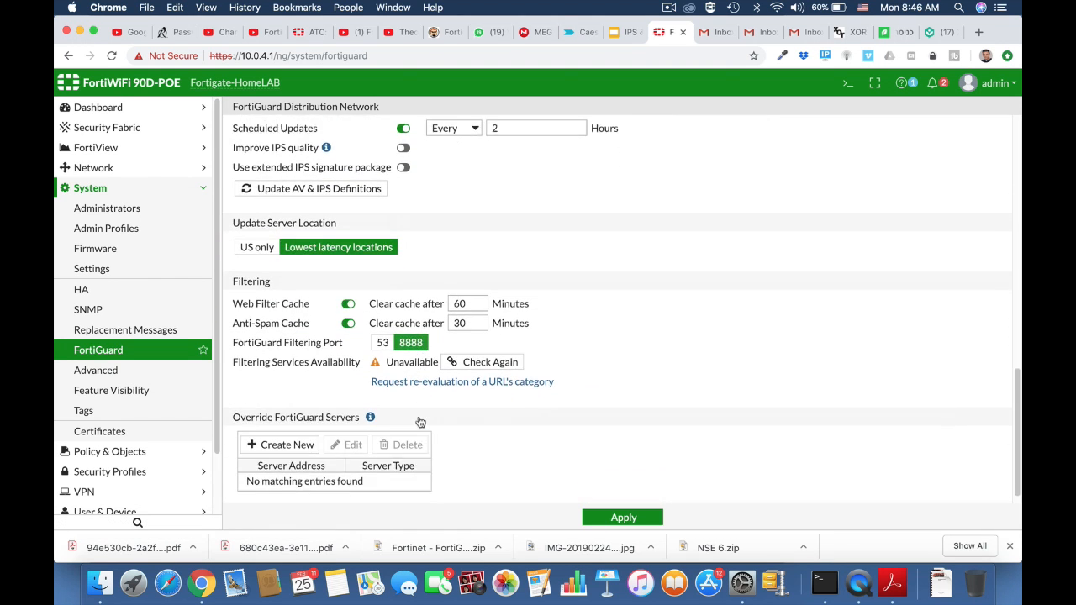
left_click(420, 371)
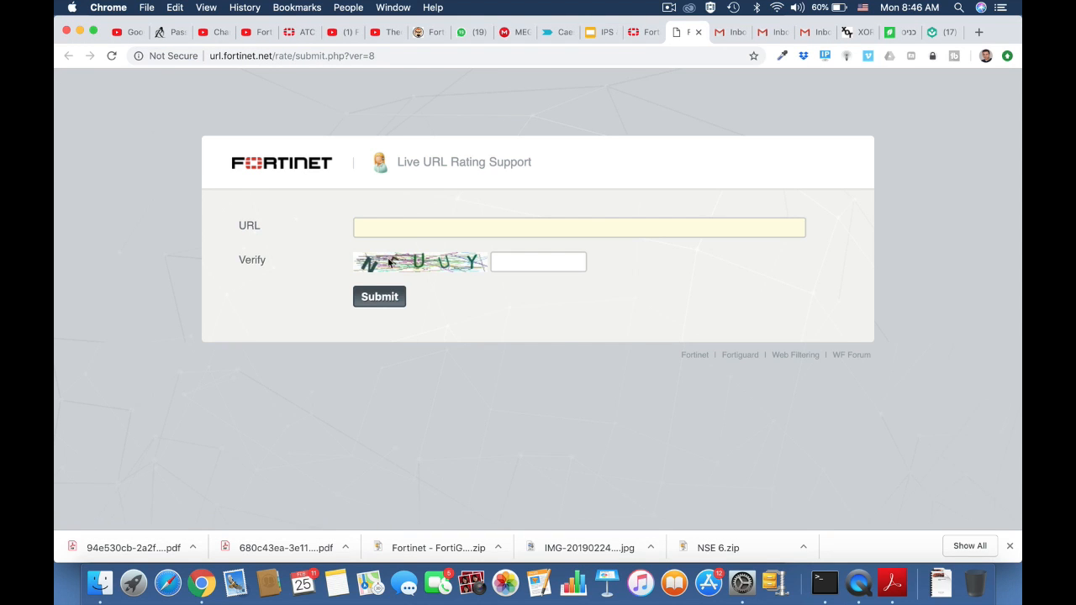
left_click(376, 228)
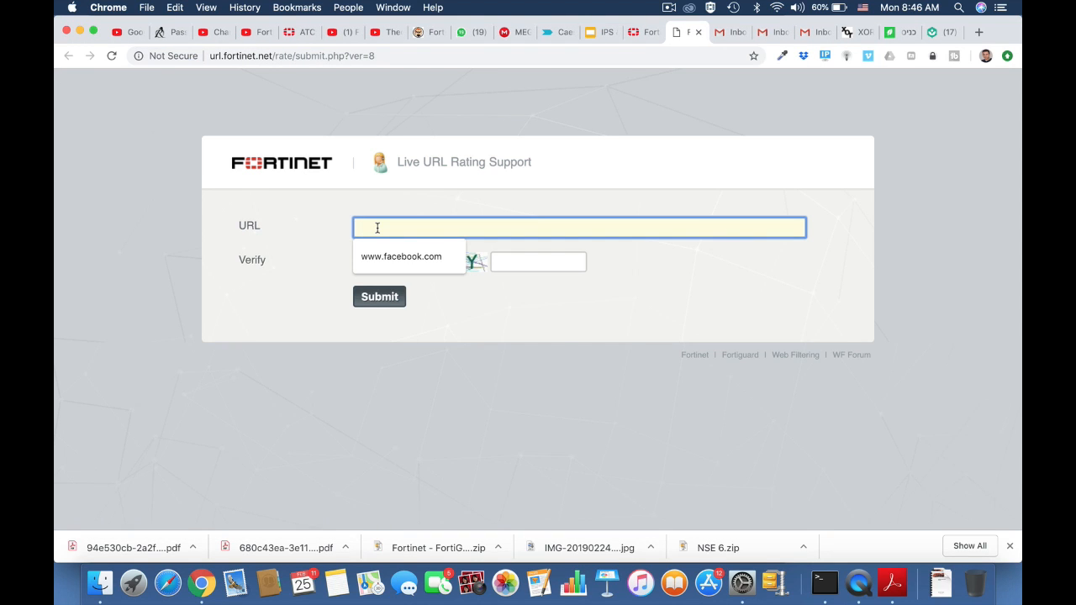
type("www.engadget")
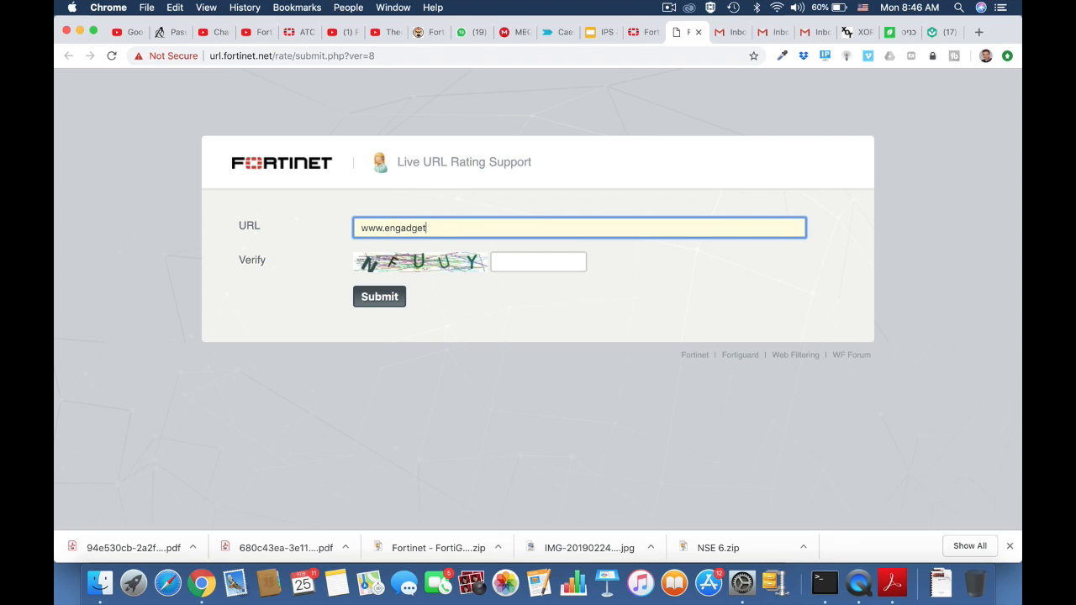
type(".com")
left_click(498, 264)
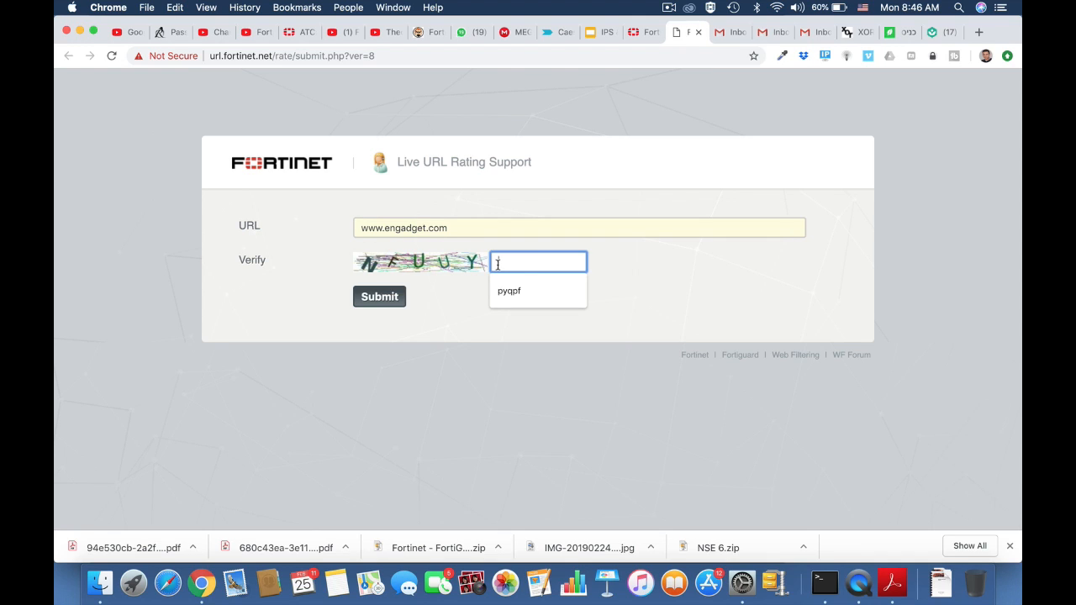
type("nfu")
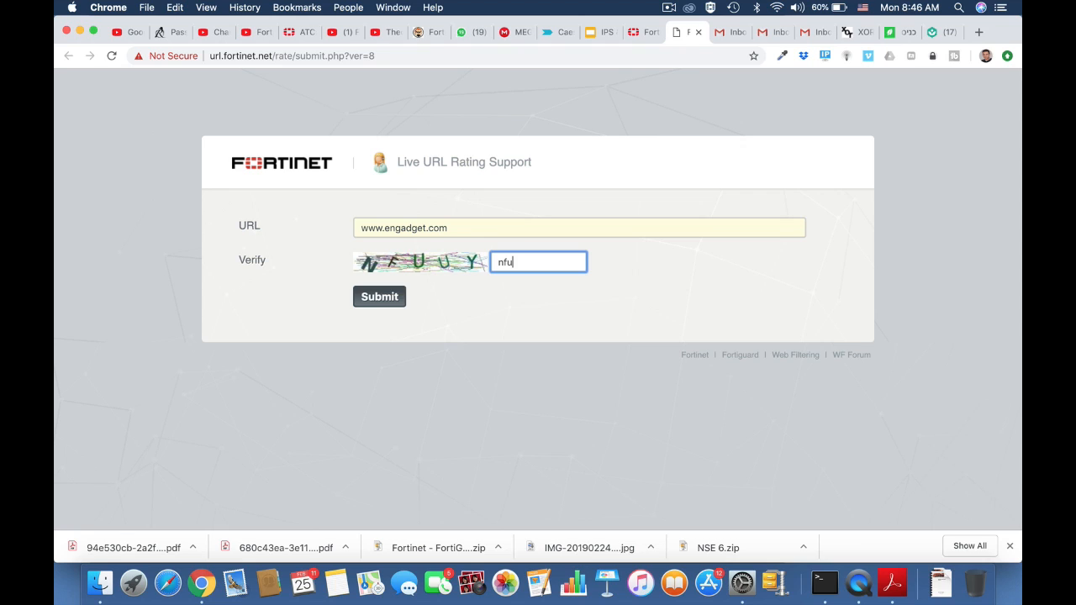
type("uy")
left_click(384, 300)
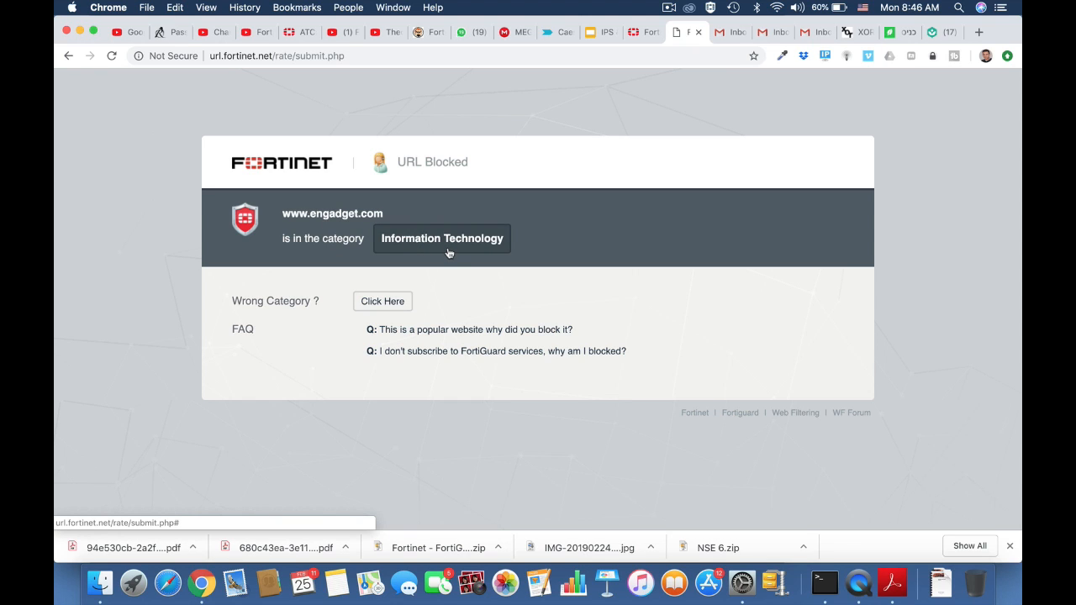
left_click(68, 55)
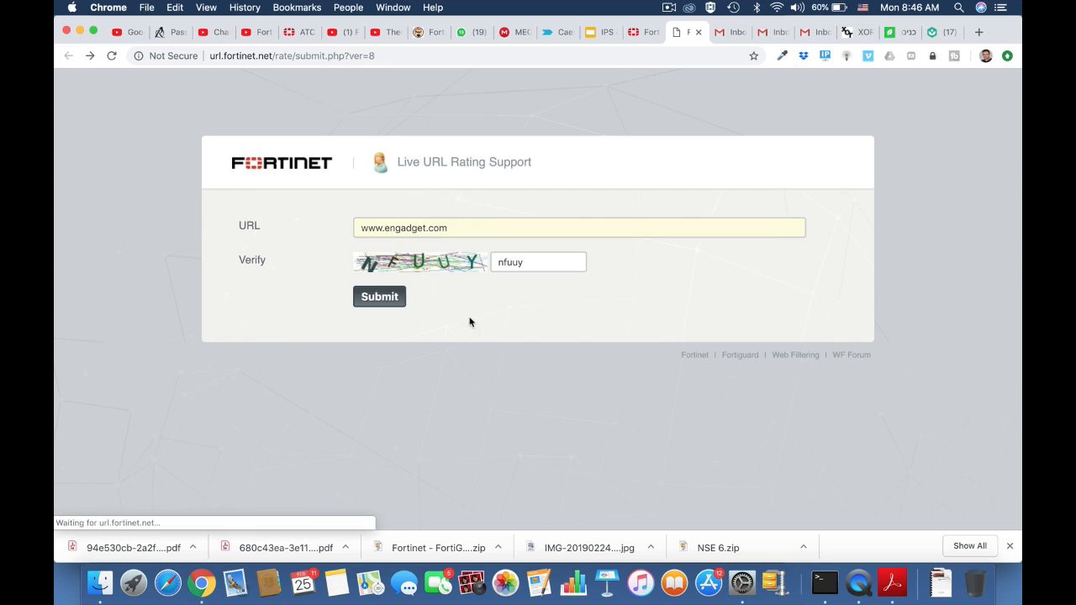
left_click_drag(451, 228, 334, 230)
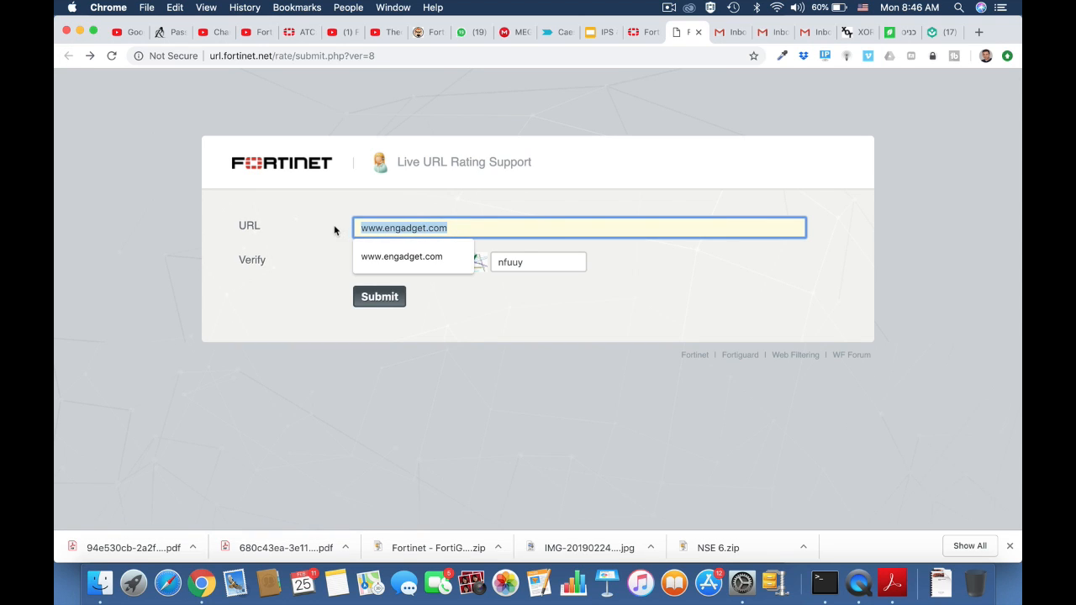
left_click(352, 59)
key("Return")
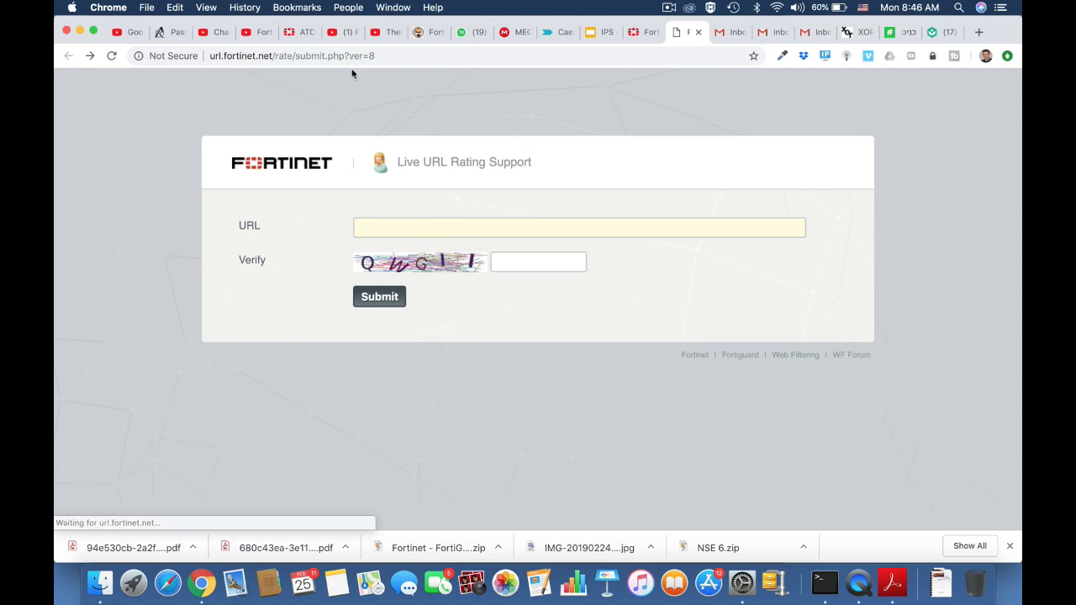
left_click(428, 227)
type("ww")
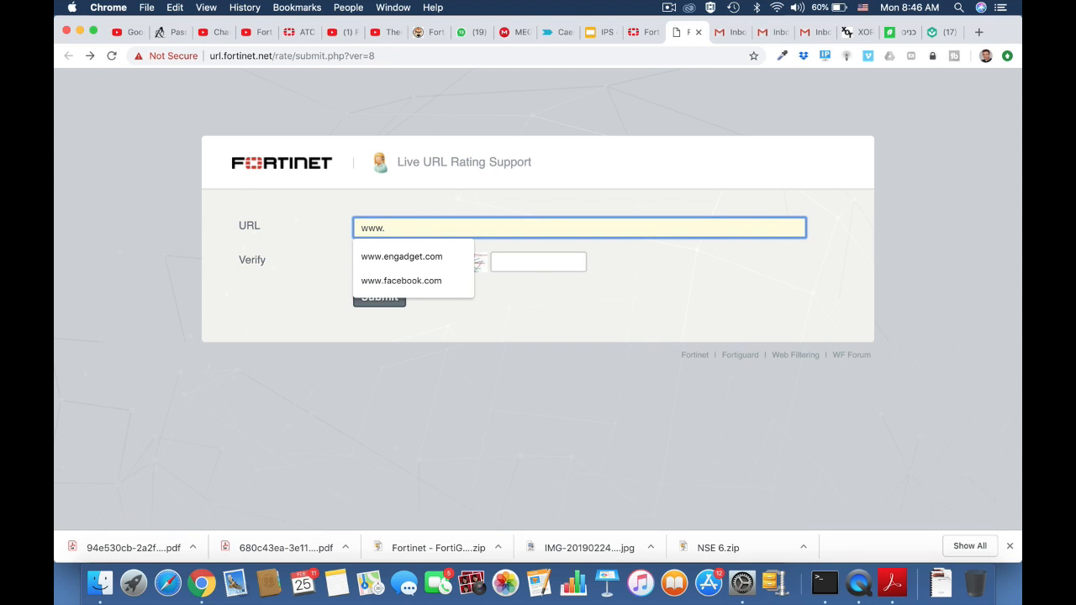
type("w.fortine")
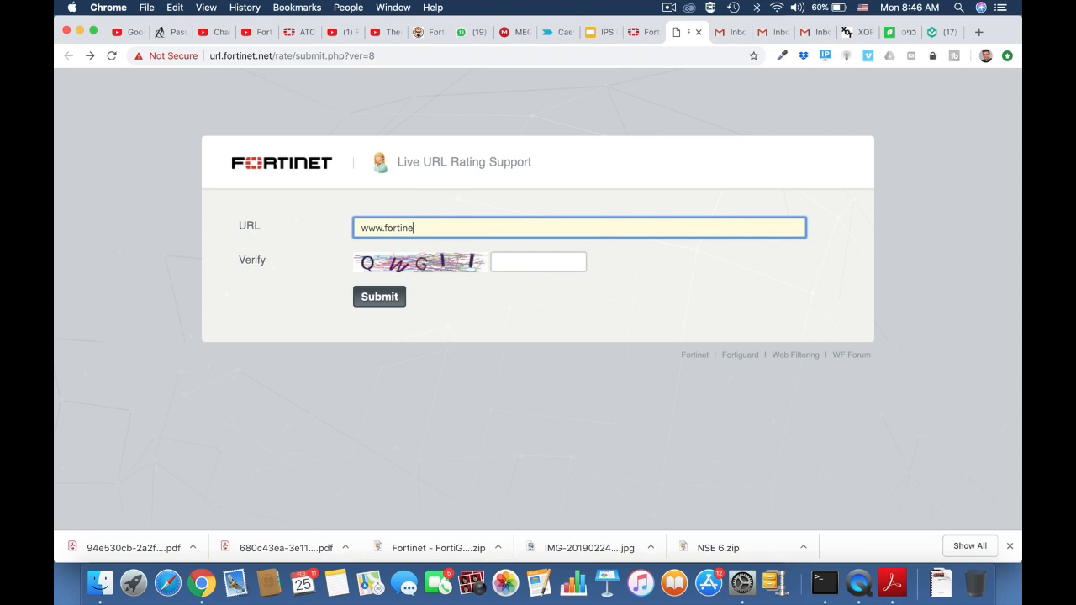
type("t.com")
left_click(514, 261)
type("q")
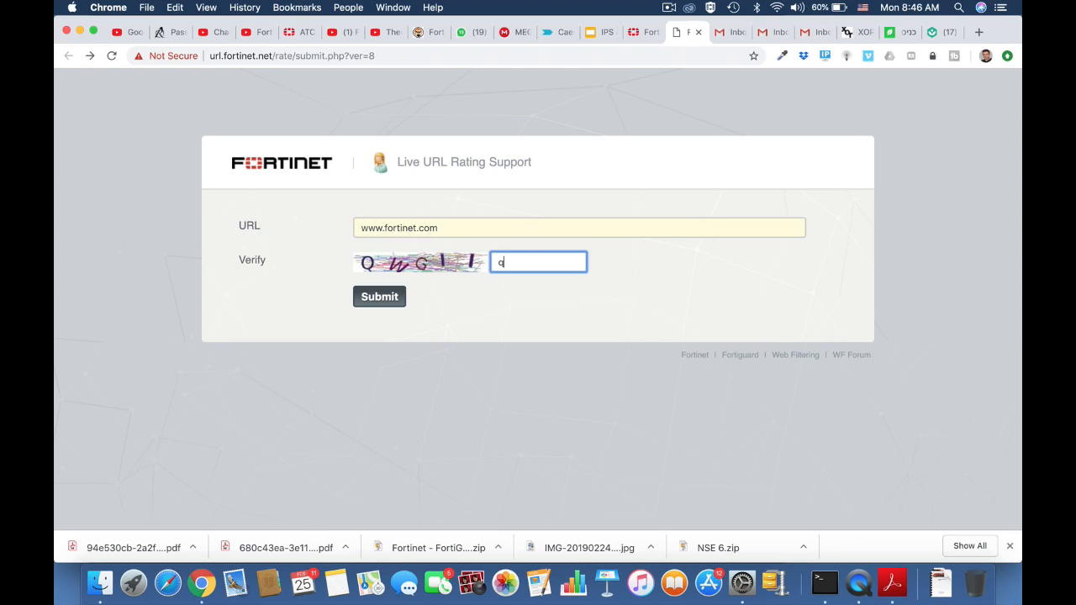
type("wgii")
left_click(384, 301)
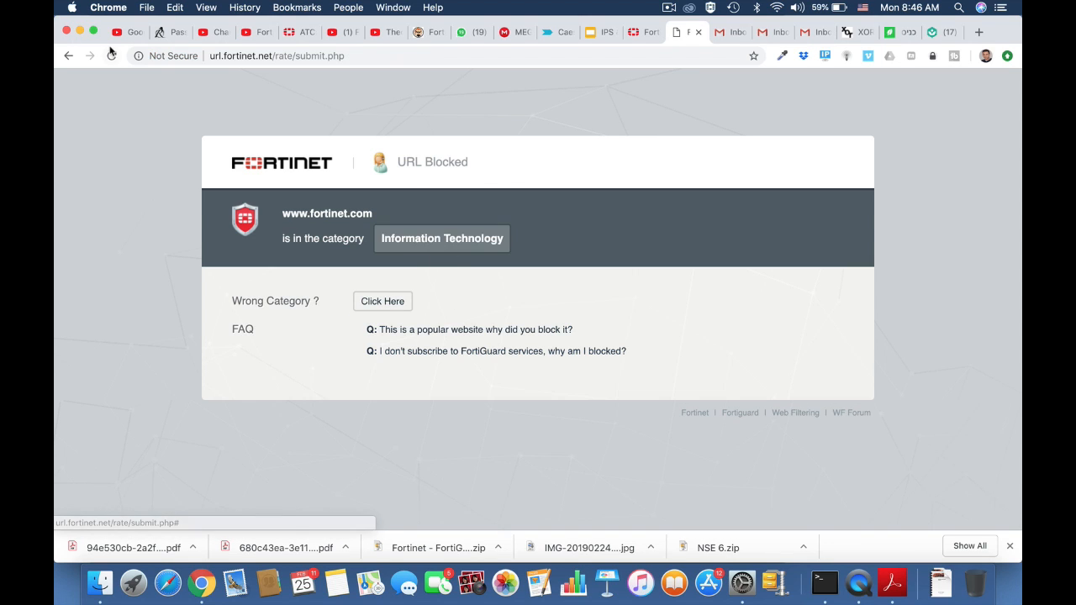
left_click(68, 55)
left_click(385, 56)
key("Return")
left_click(377, 228)
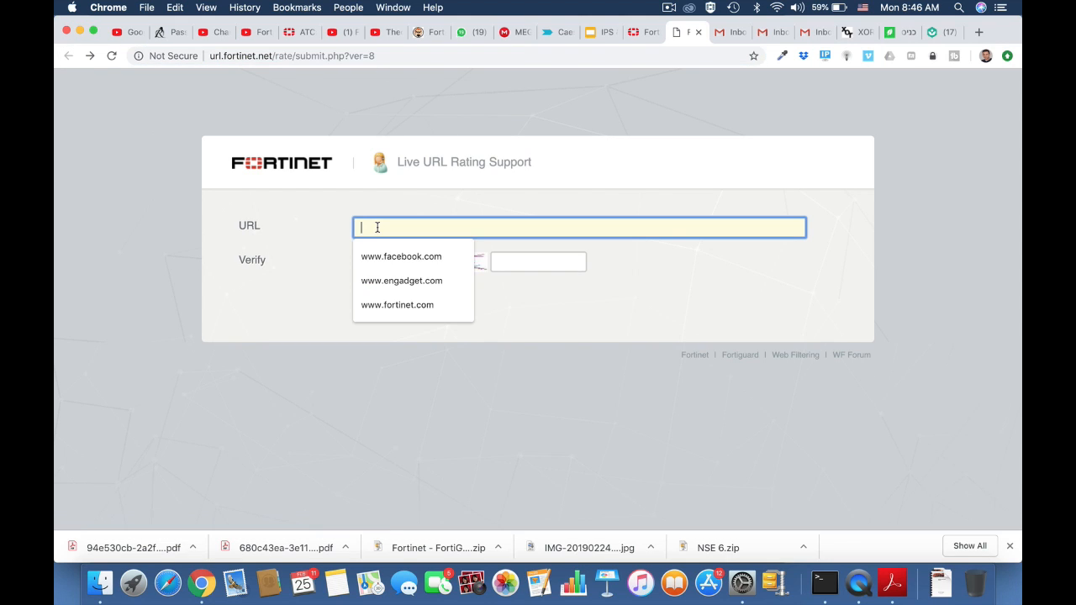
type("www.")
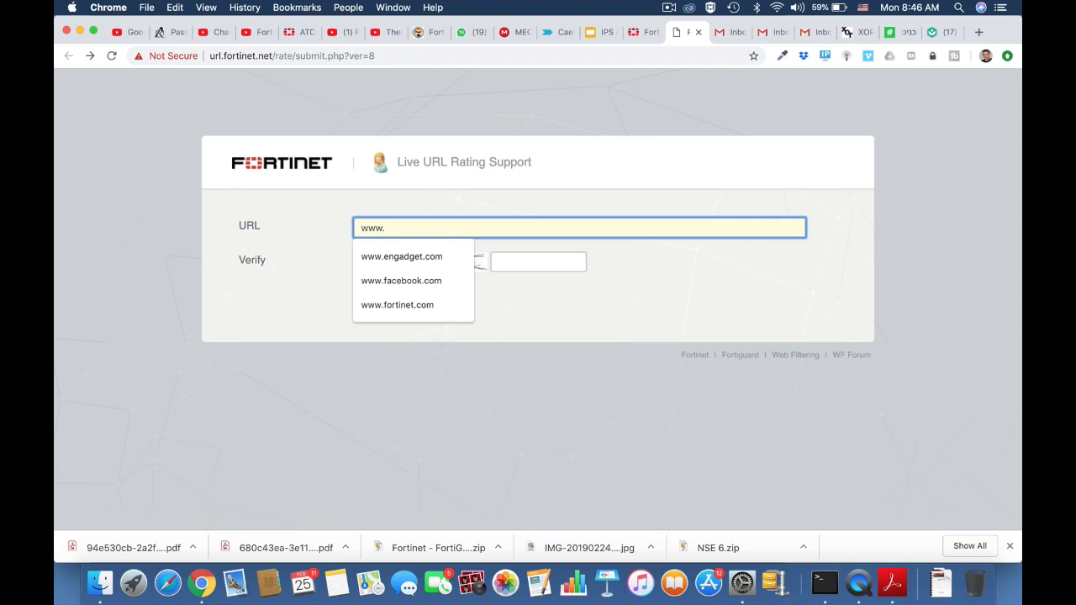
type("t")
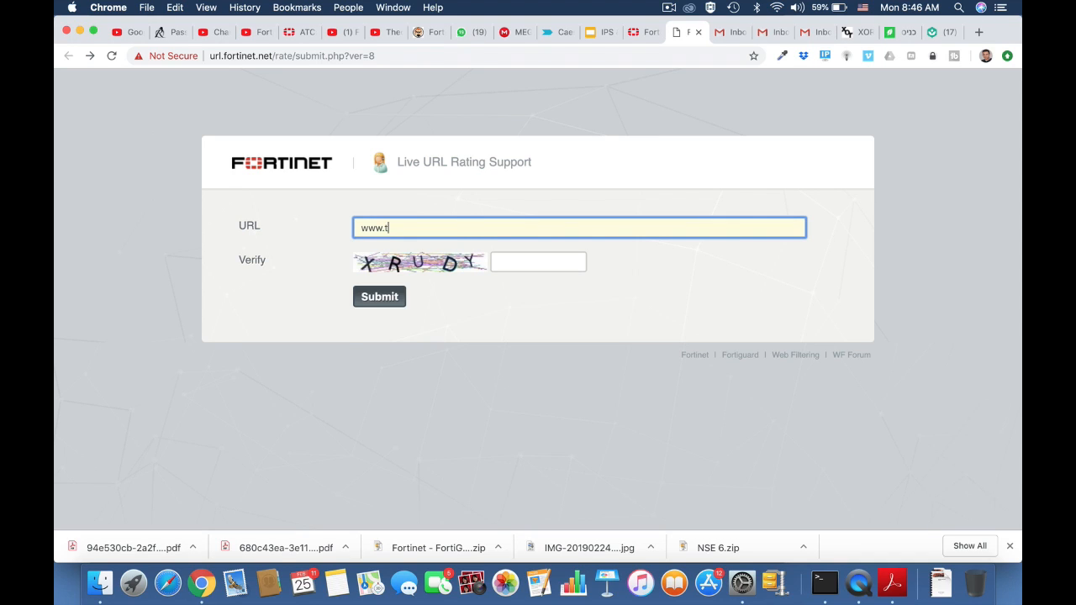
type("witter.com")
left_click(511, 261)
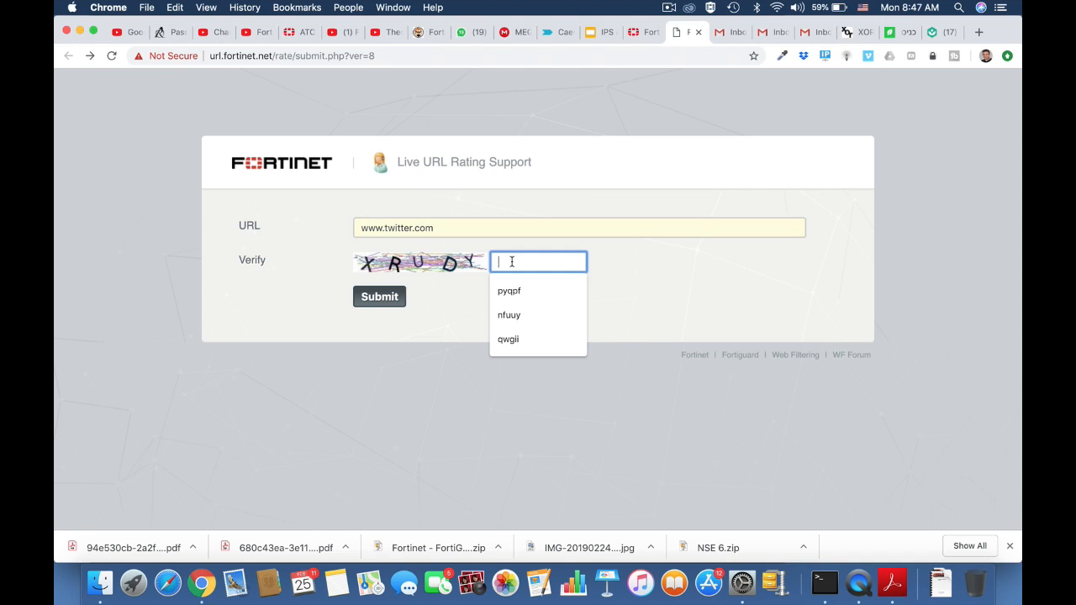
type("xrudy")
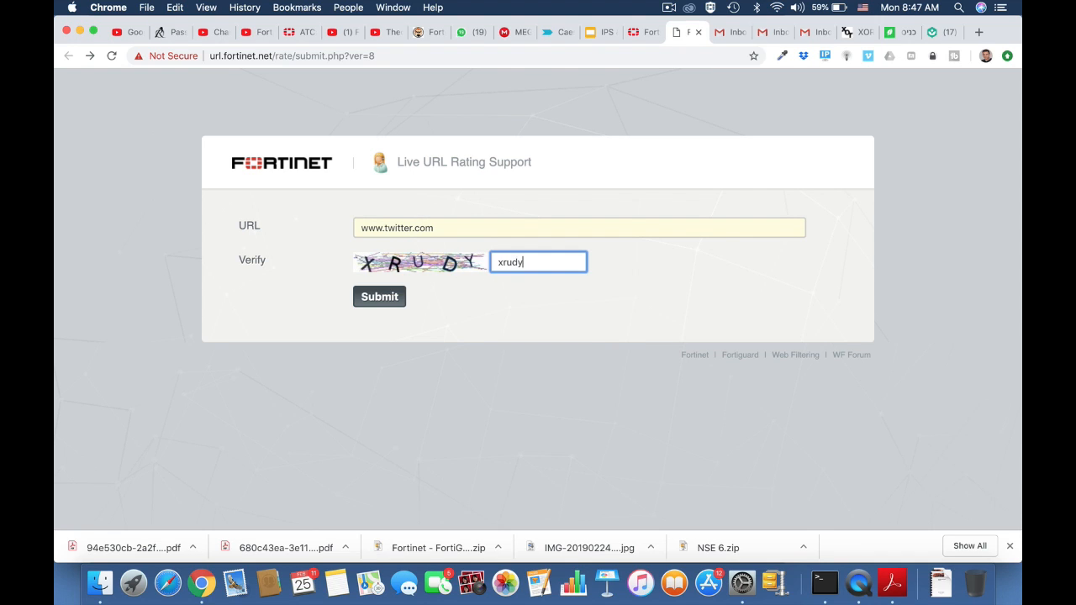
left_click(377, 300)
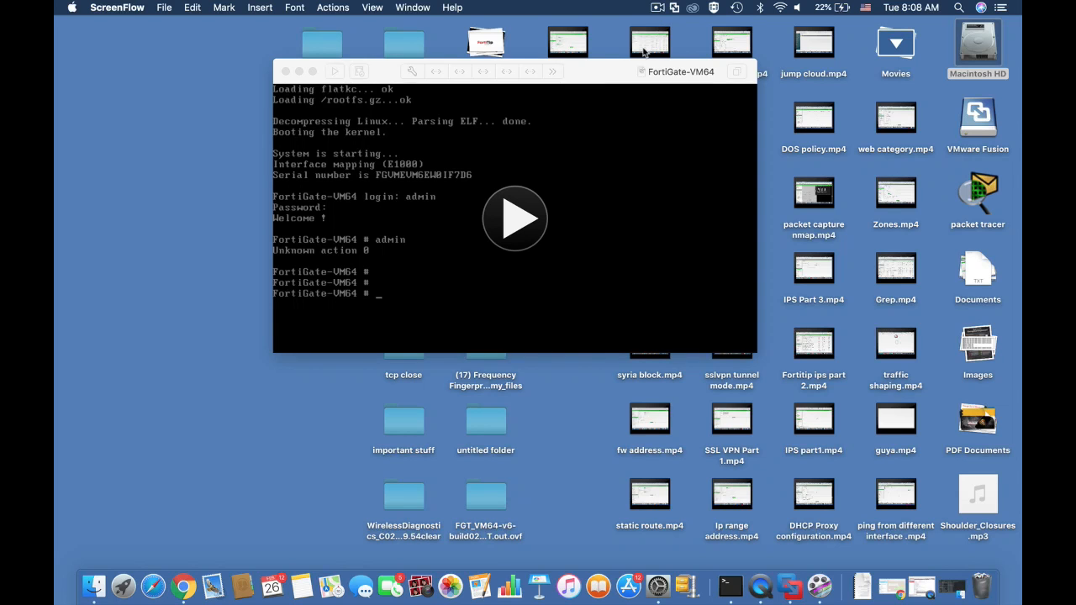
In the FortiGate-VM64 console, display and page through the system interface configuration.
left_click(516, 220)
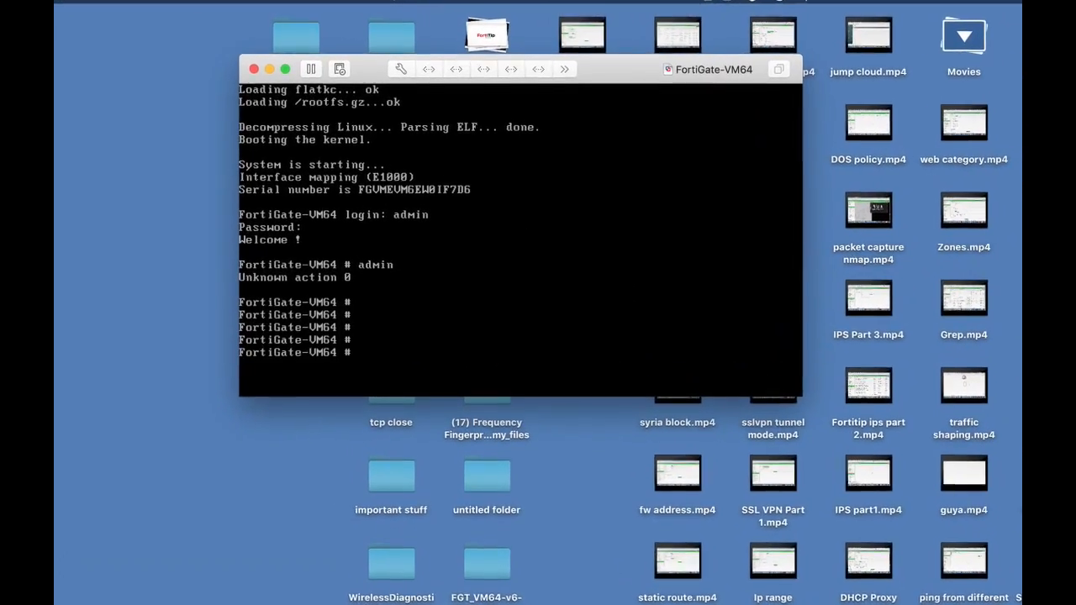
key("Return")
key("Return")
type("show system ")
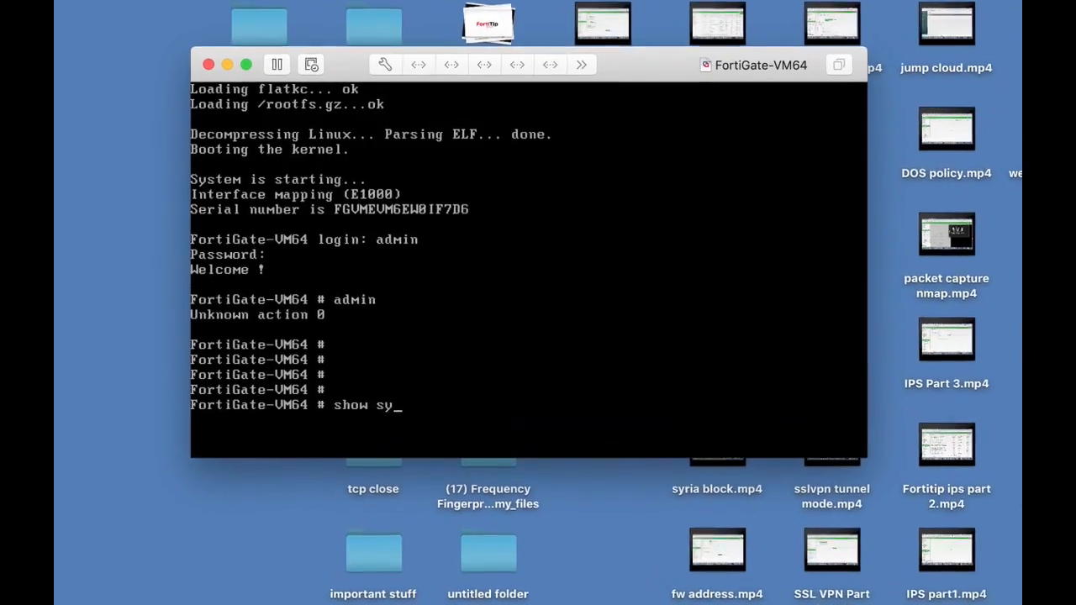
type("interface")
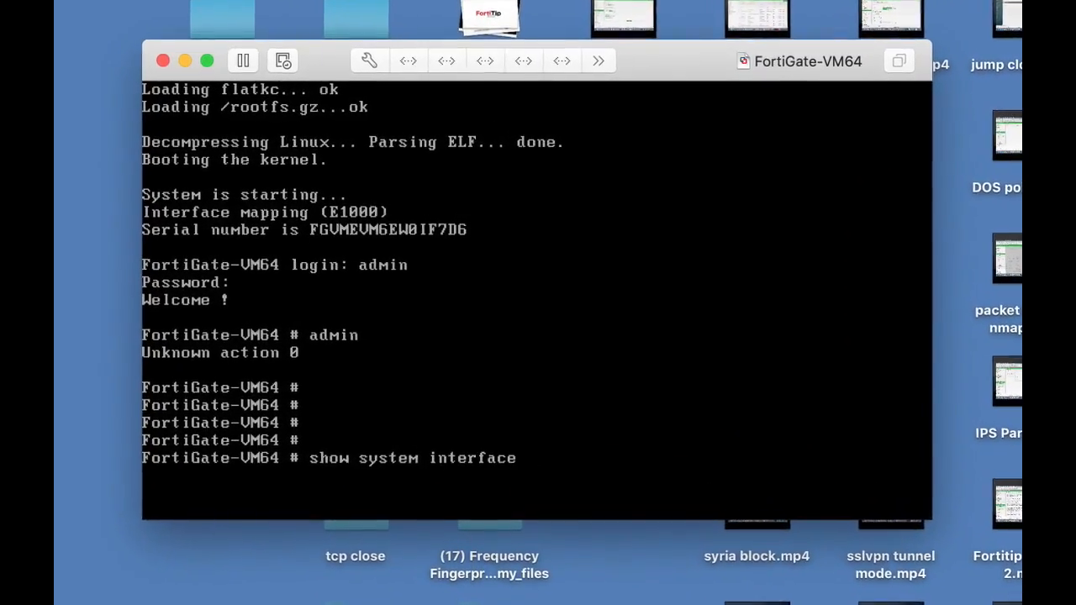
key("Return")
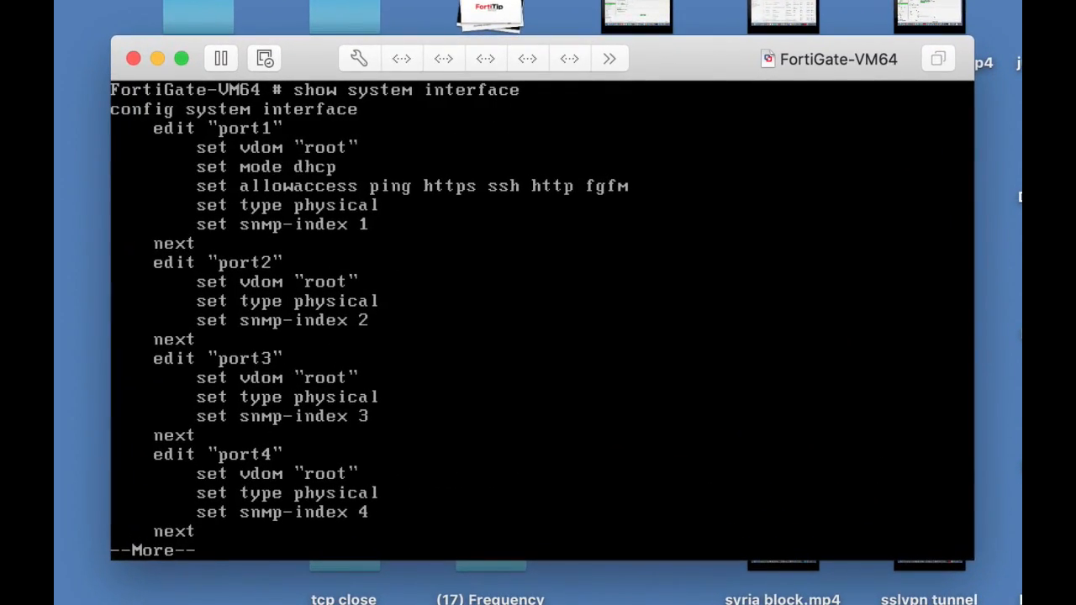
key("Return")
key("Return")
key("Return")
key("Return")
key("Return")
key("Return")
key("Return")
key("Return")
key("Return")
key("Return")
key("Return")
key("Return")
key("Return")
key("Return")
key("Return")
key("Return")
key("Return")
key("Return")
key("Return")
key("Return")
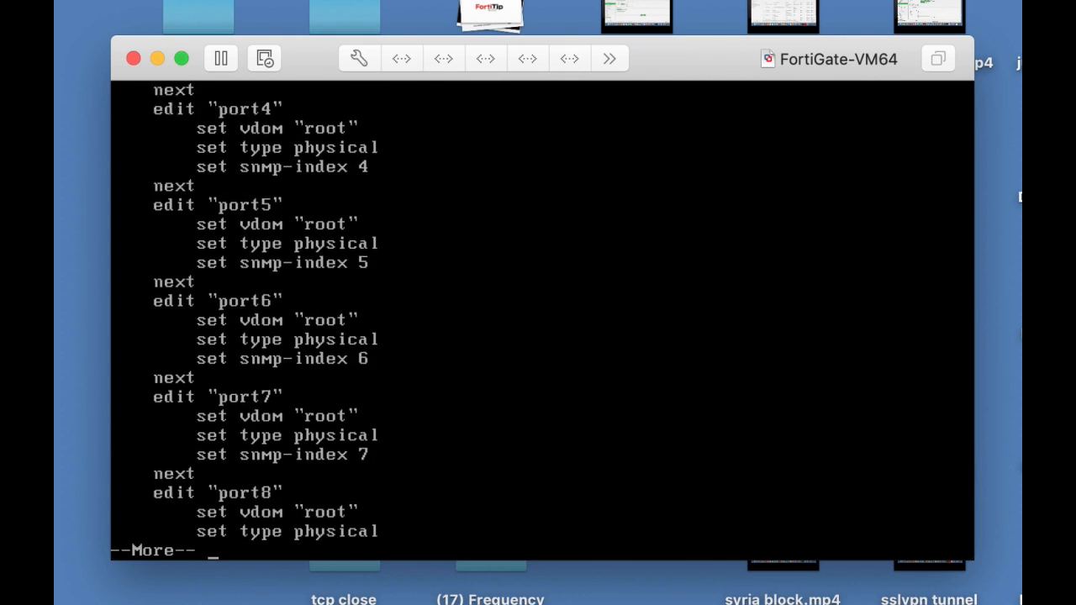
key("Return")
key("Return")
key("Return")
key("Return")
key("Return")
key("Return")
key("Return")
key("Return")
Open port1 for editing within the system interface configuration.
type("edit port1")
key("Return")
type("co")
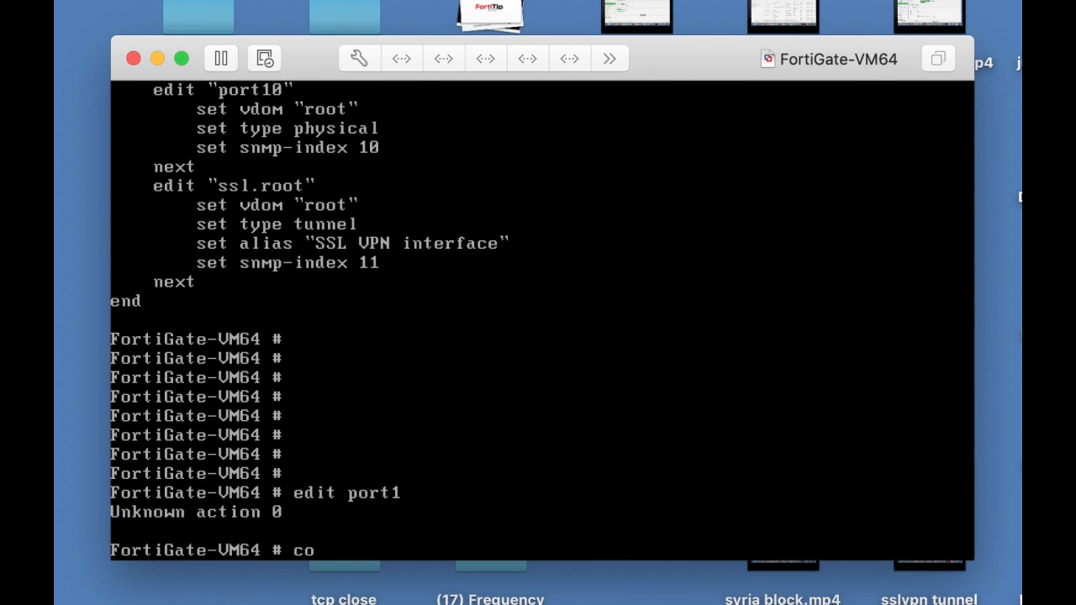
type("nfig system")
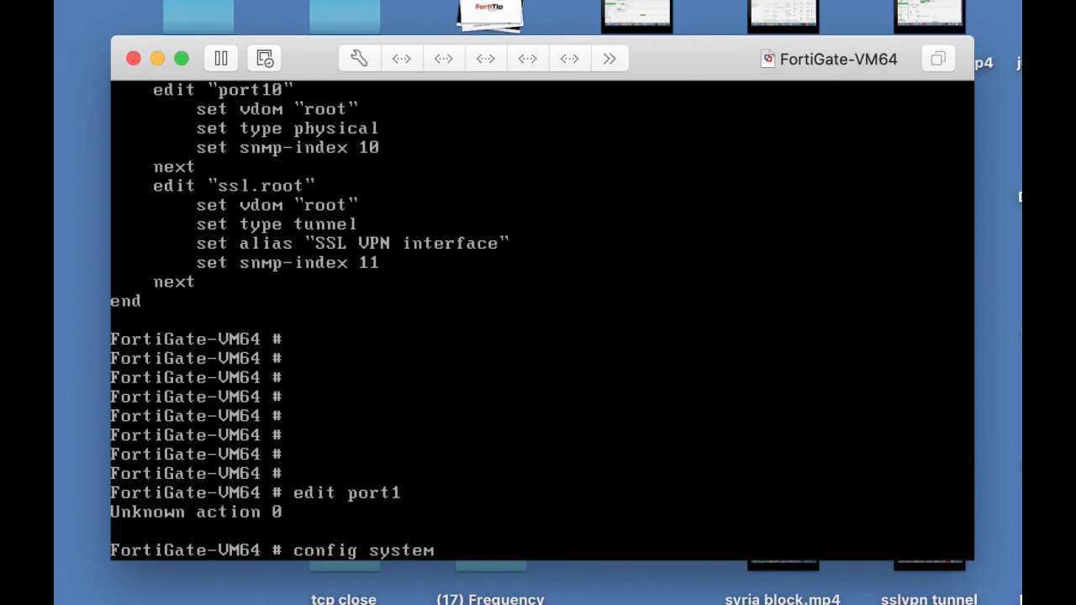
type(" interface")
key("Return")
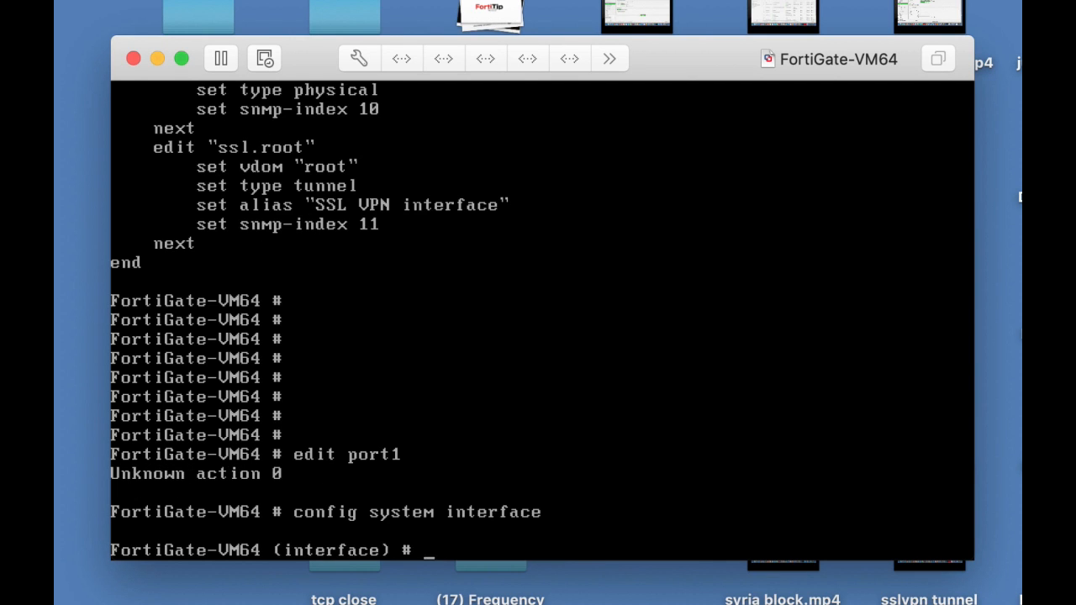
type("edit port1")
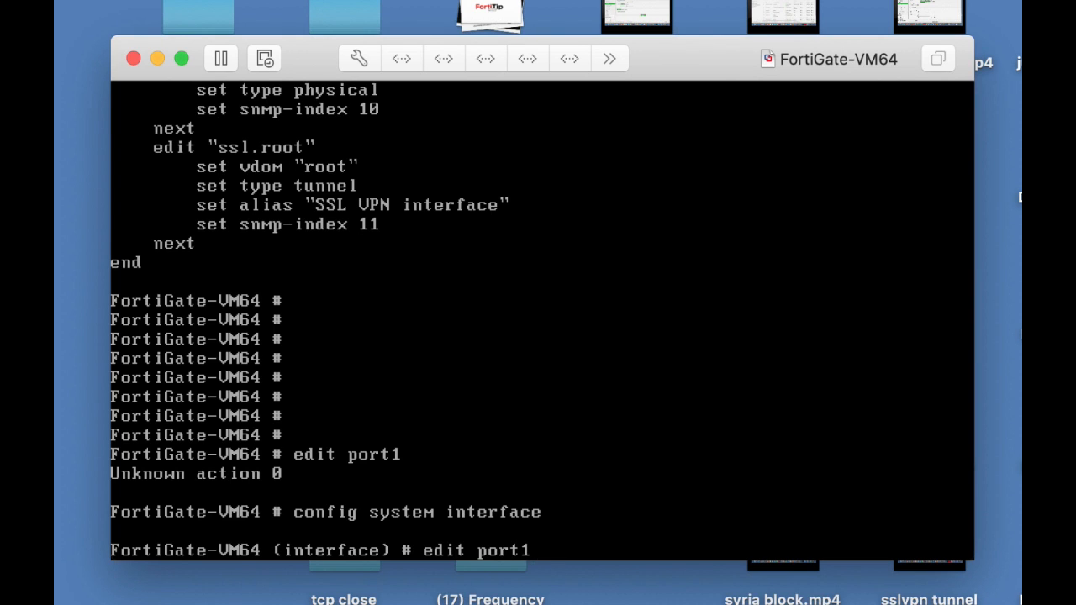
key("Return")
Try to set port1's IP address to 10.0.4.99 with mask 255.255.255.0.
type("set ")
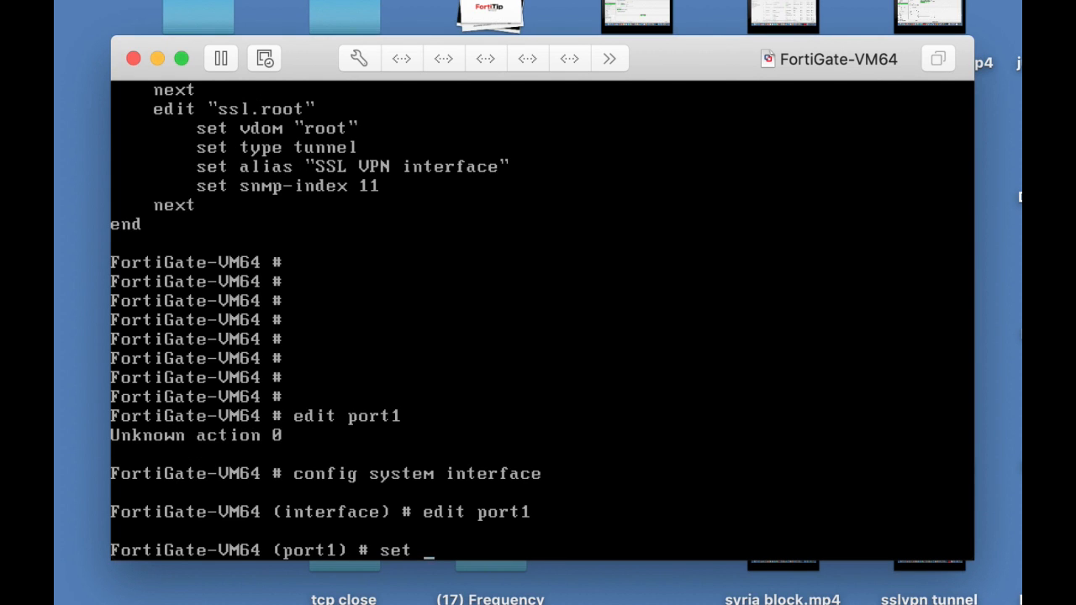
type("ip 10.0.4.99")
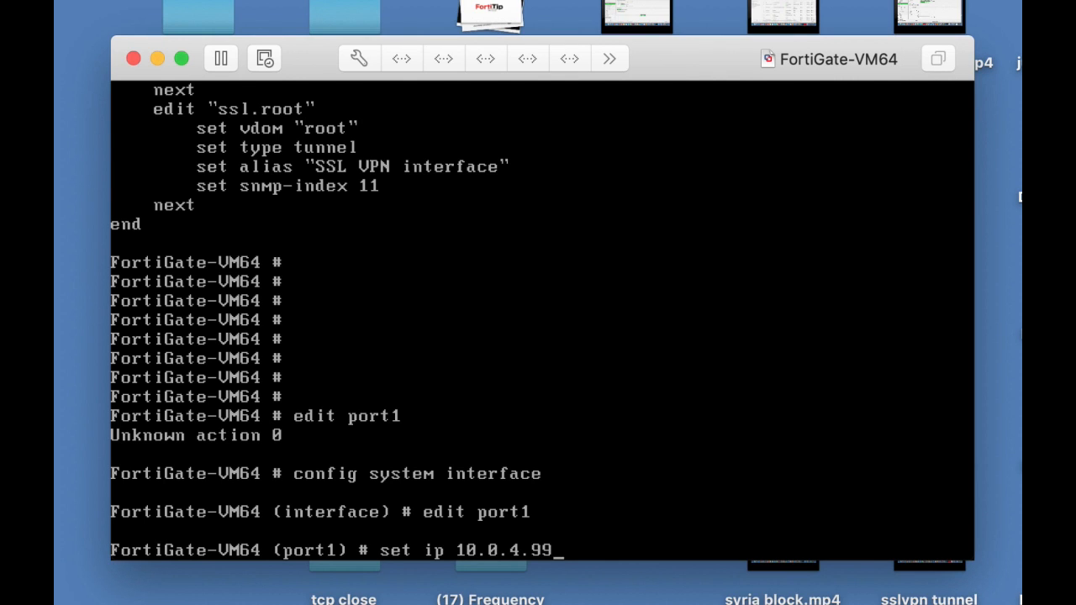
type(" 255.255.25")
type("5")
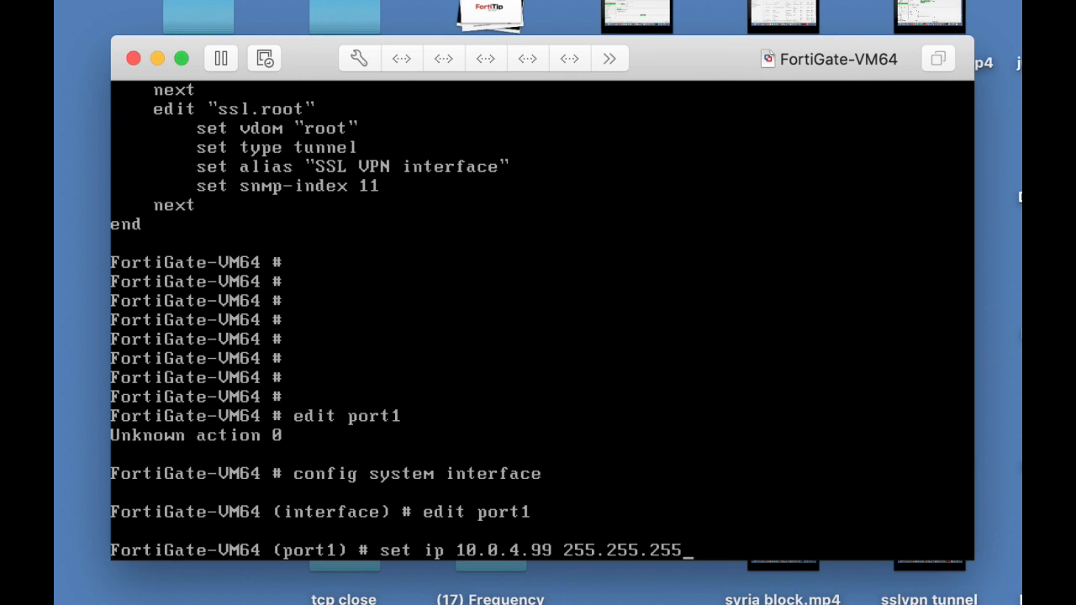
type(",.0")
key("Return")
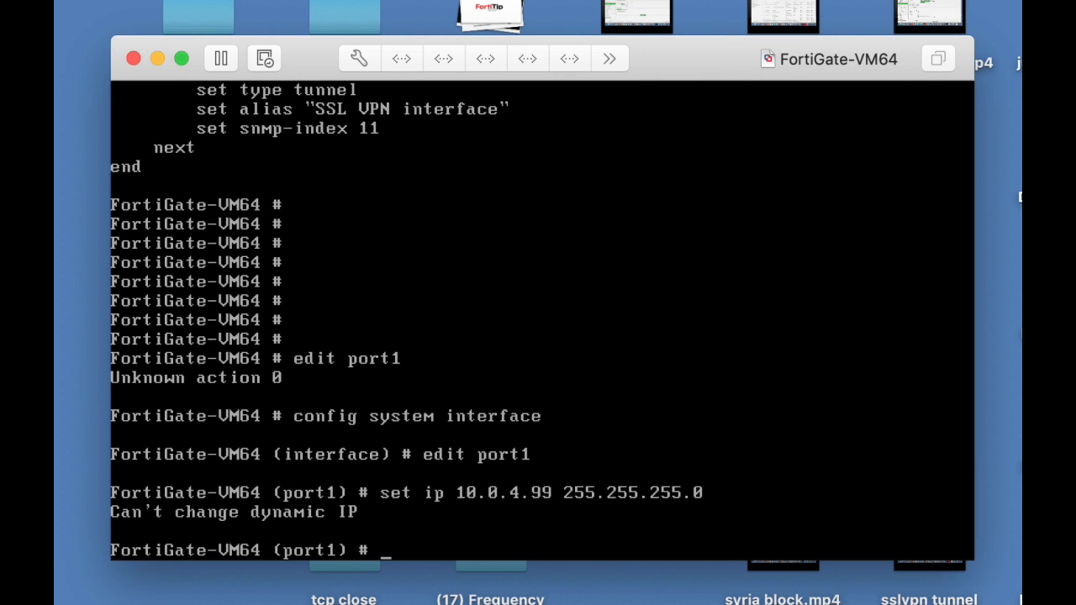
Allow HTTP, HTTPS and ping administrative access on port1 and end the configuration.
type("set allowaccess http https ping")
key("Return")
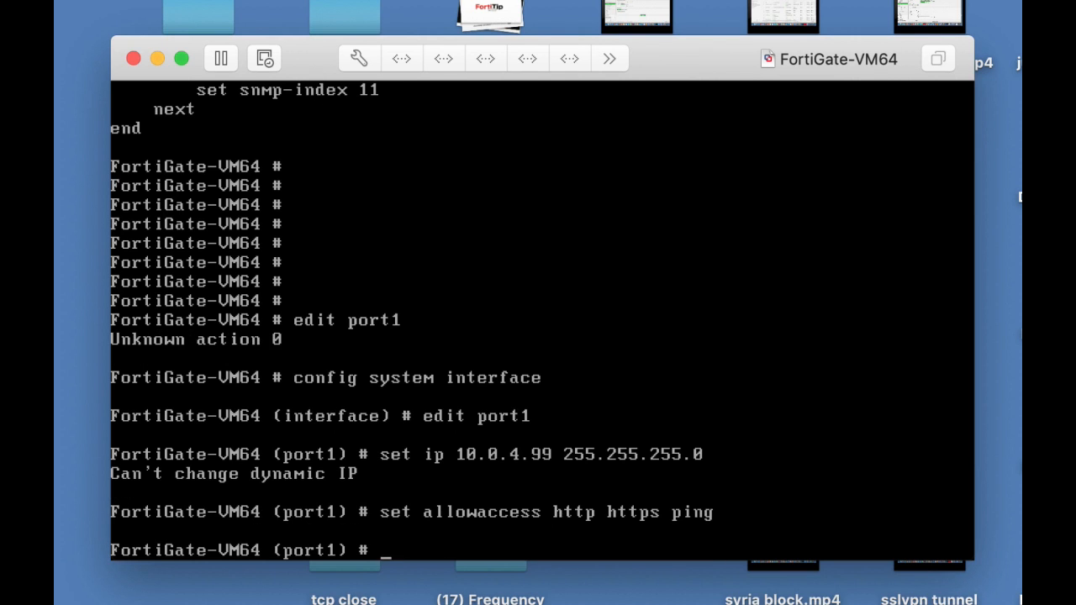
type("end")
key("Return")
key("Return")
Show the system interface configuration and page through it.
type("sho")
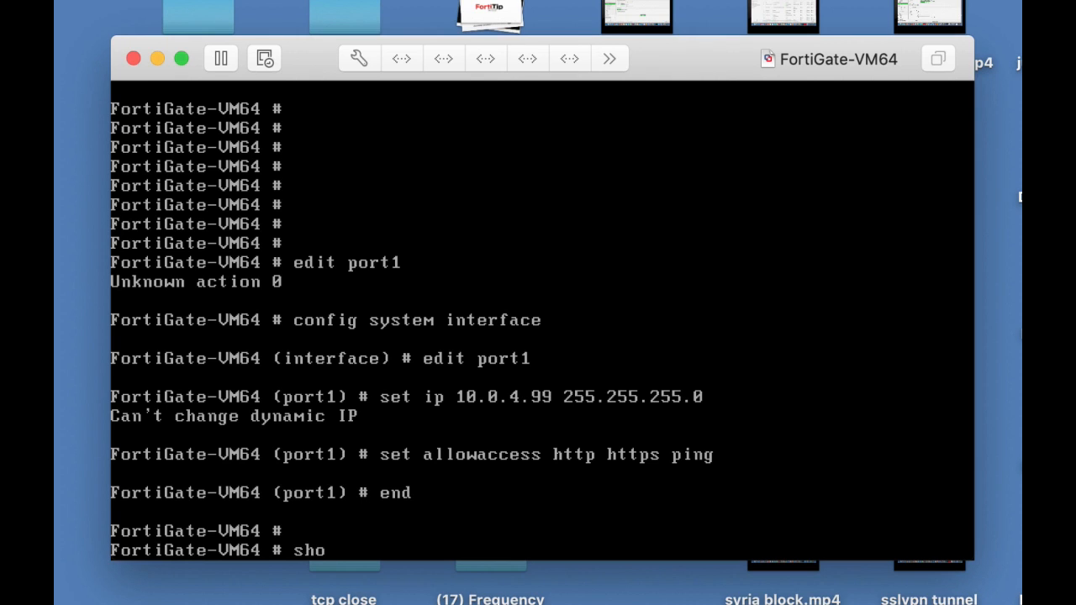
type("w system interface")
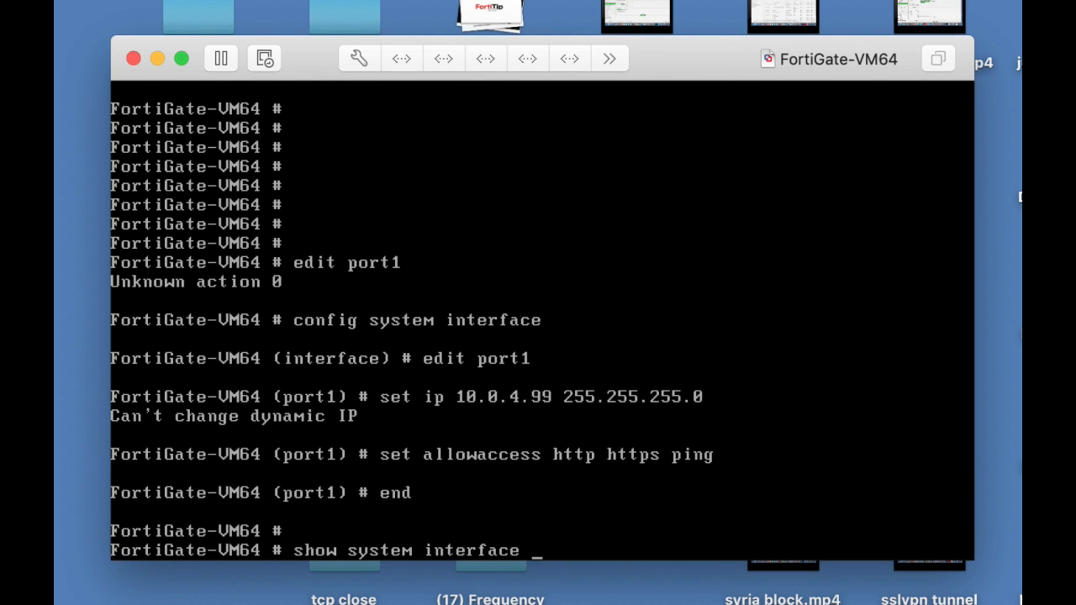
key("Return")
key("Return")
key("Return")
key("Return")
key("Return")
key("Return")
key("Return")
key("Return")
key("Return")
key("Return")
key("Return")
key("Return")
key("Return")
key("Return")
key("Return")
key("Return")
key("Return")
key("Return")
key("Return")
key("Return")
key("Return")
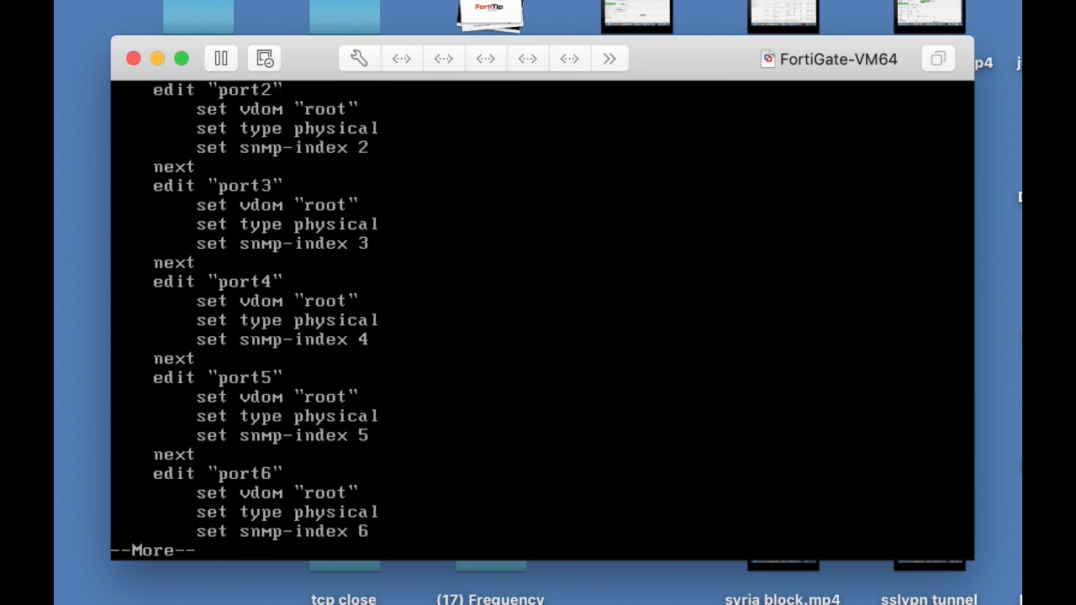
key("Return")
key("Return")
key("Return")
key("Return")
key("Return")
key("Return")
key("Return")
key("Return")
key("Return")
key("Return")
key("Return")
key("Return")
key("Return")
key("Return")
key("Return")
key("Return")
key("Return")
key("Return")
key("Return")
key("Return")
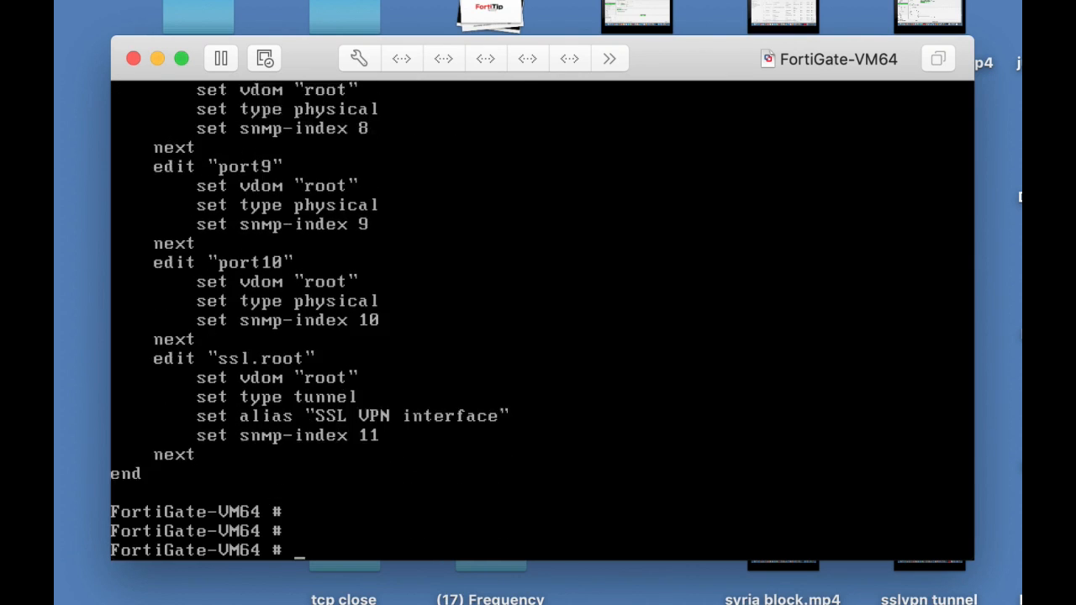
Reopen port1 in the system interface configuration and set its addressing mode to static.
type("con")
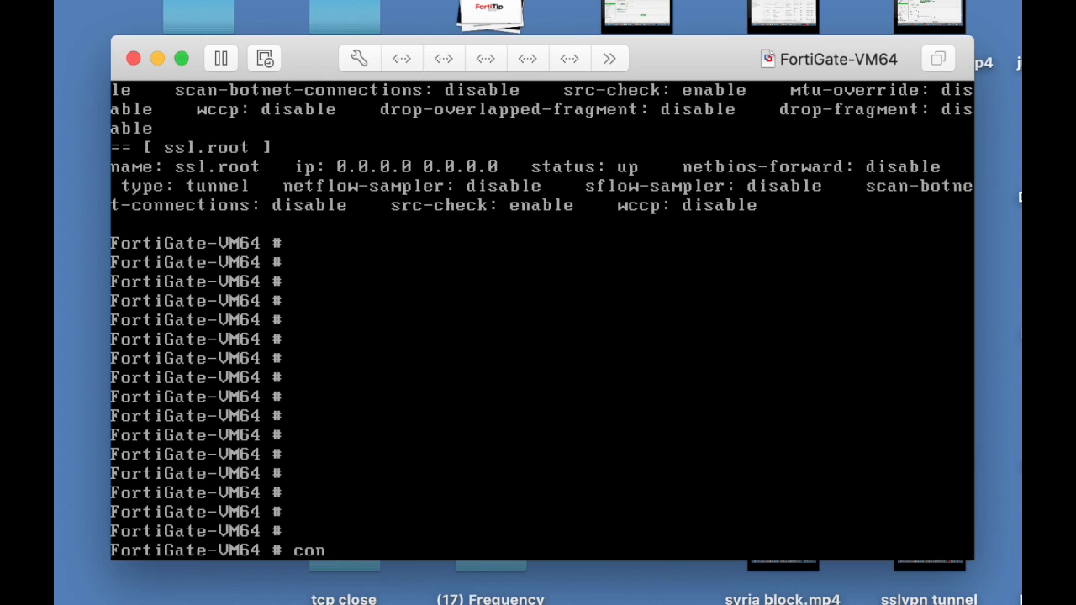
type("fig system interface")
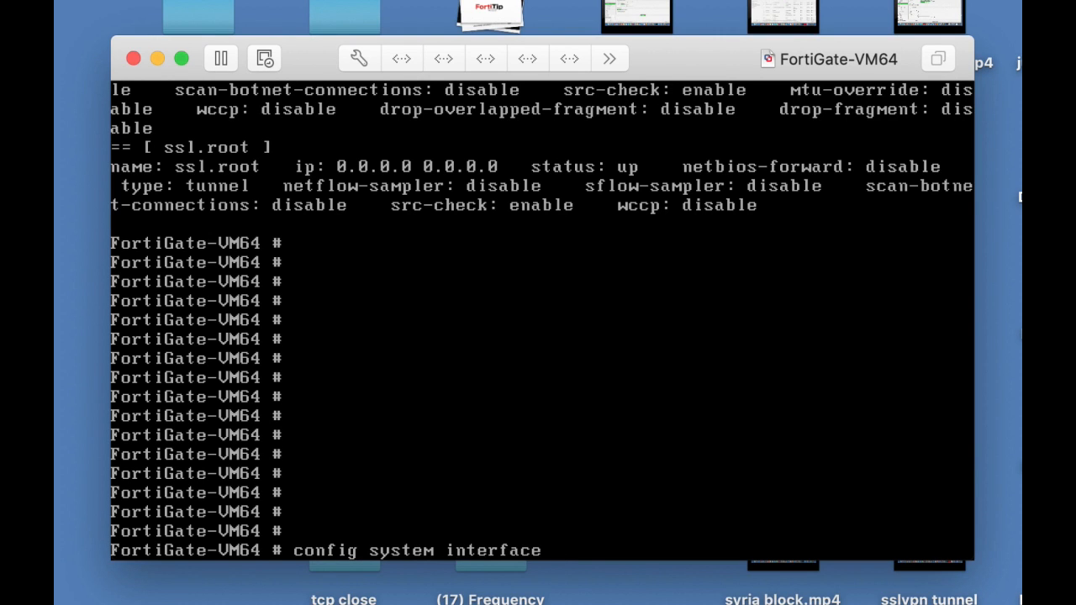
key("Return")
type("e")
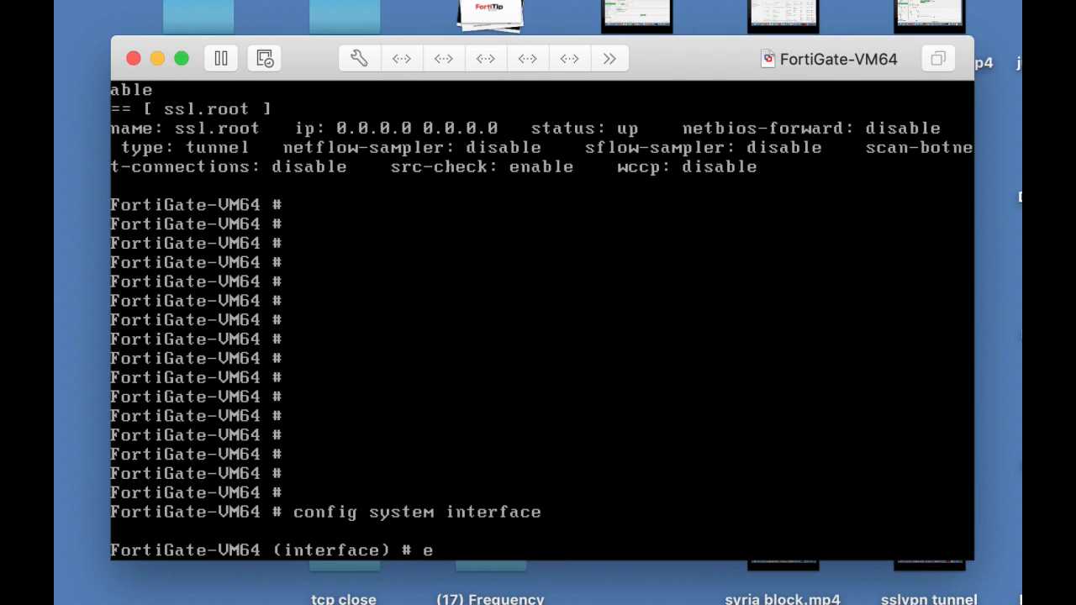
type("dit port1")
key("Return")
type("set mode")
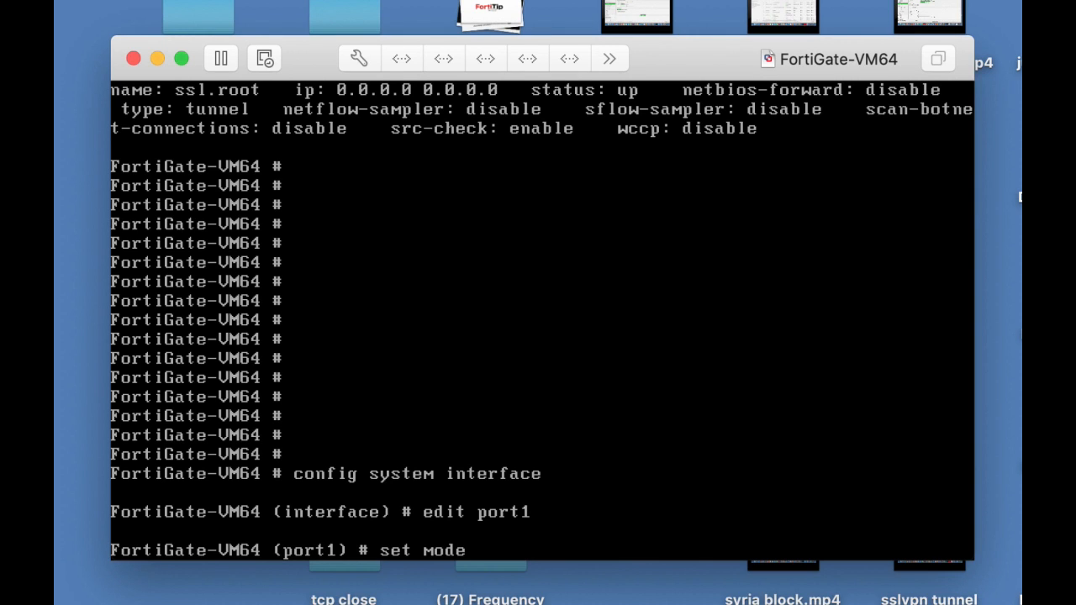
type(" static")
key("Return")
Set port1's IP address to 10.0.4.99/24 and end the configuration.
type("se")
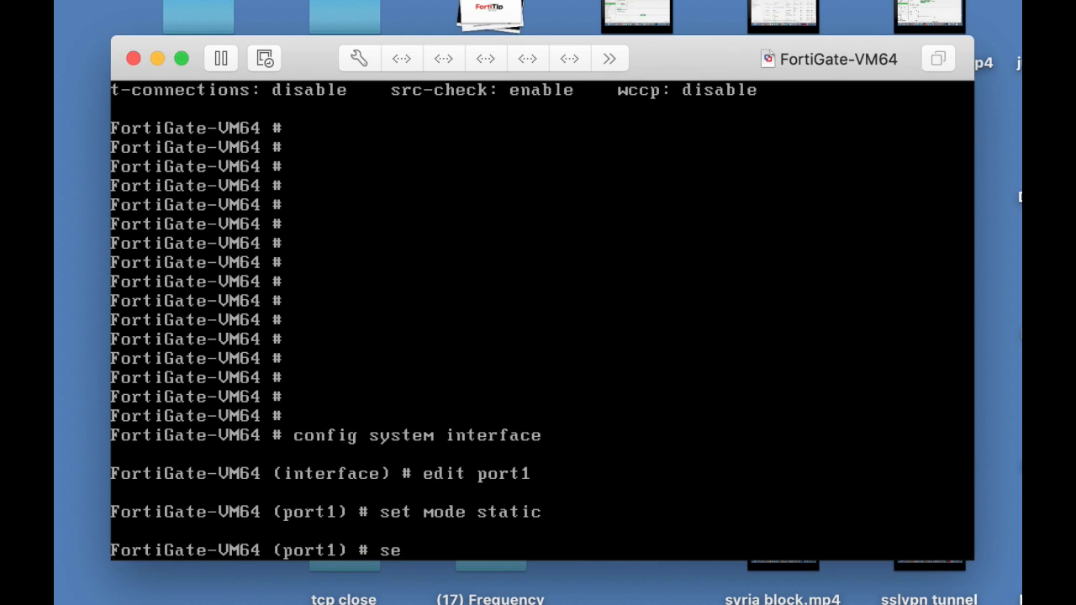
type("t ip 10.0.4.99")
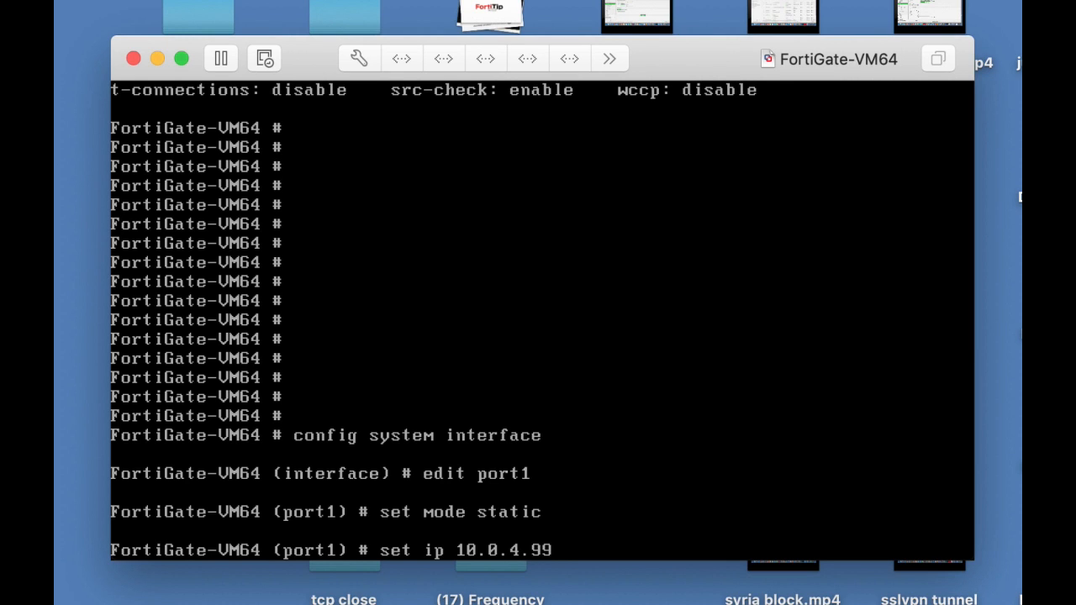
type("/24")
key("Return")
type("end")
key("Return")
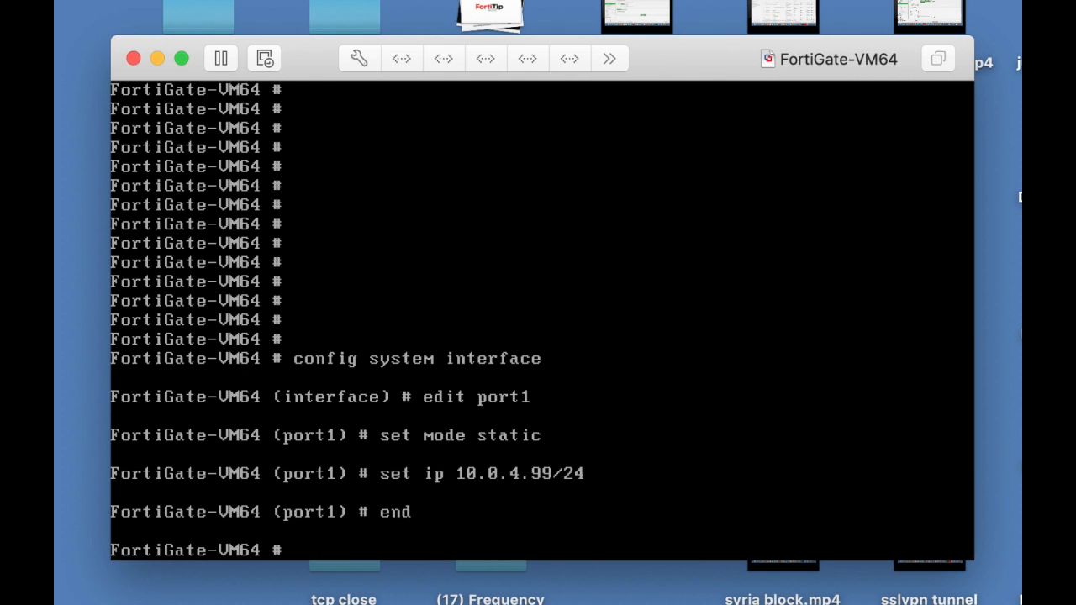
Display the system interface configuration to check port1's settings.
key("Return")
type("shi")
key("BackSpace")
key("BackSpace")
type("how system")
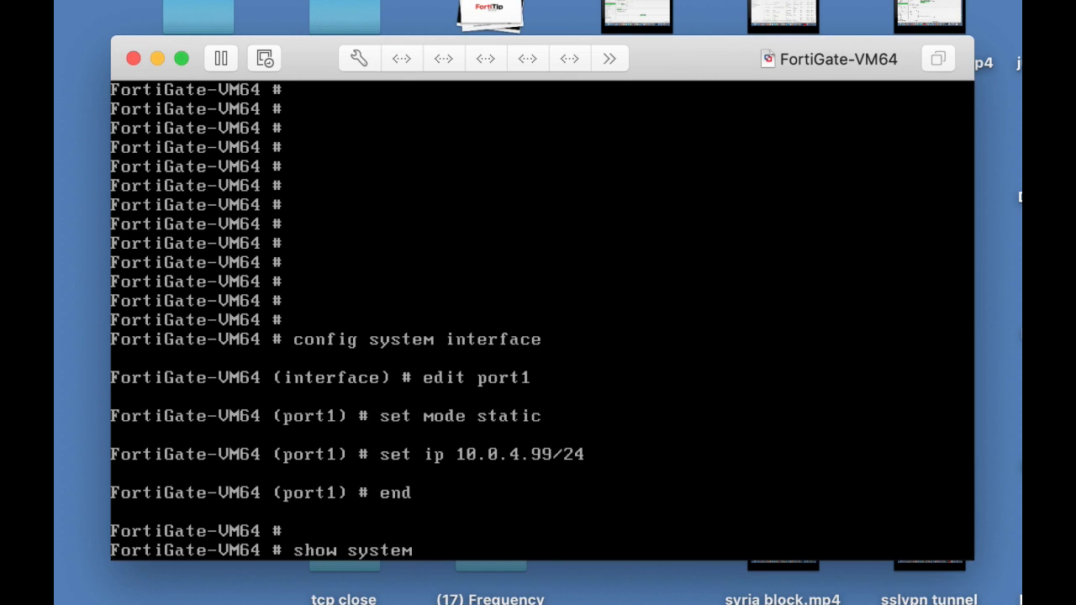
type(" u")
key("BackSpace")
type("in")
key("Tab")
key("Return")
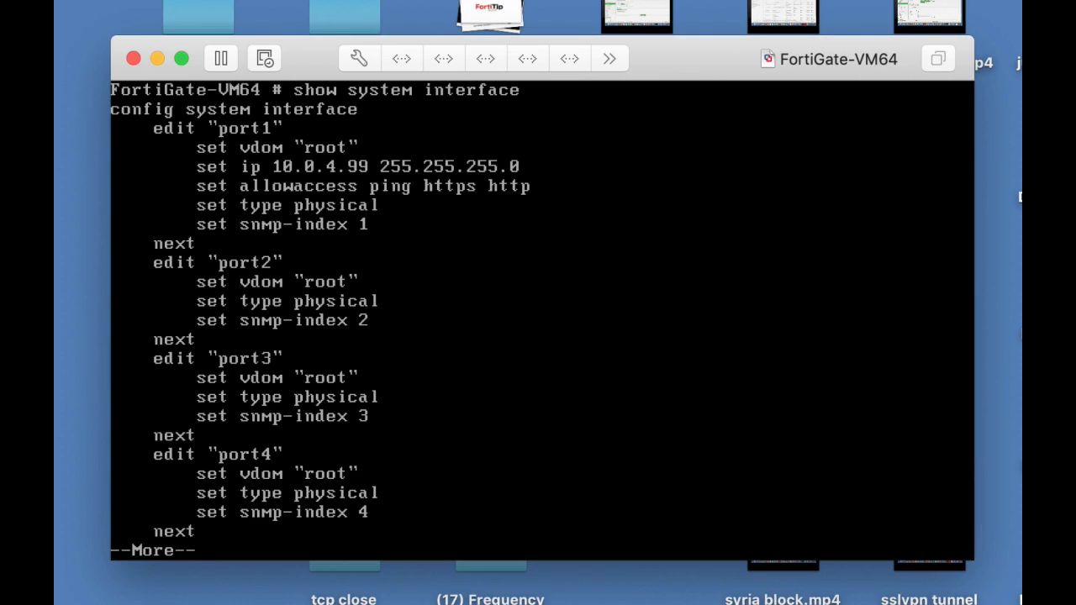
Switch to the web browser and open the FortiGate at 10.0.4.99.
key("super+Tab")
key("super+Tab")
key("super+Tab")
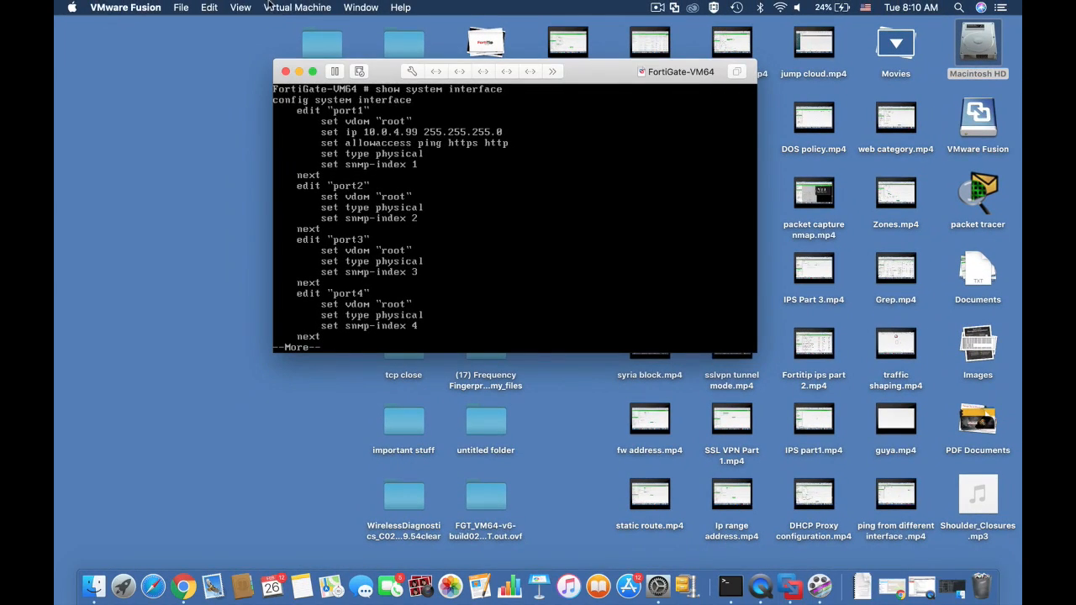
key("super+Tab")
left_click(383, 7)
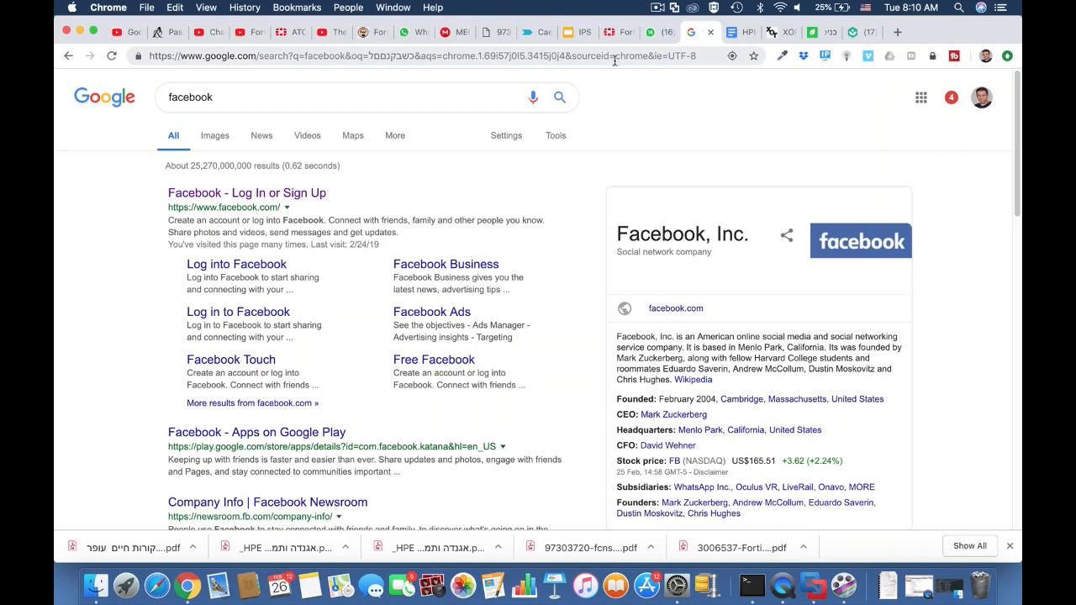
left_click(605, 60)
type("10.0.4.")
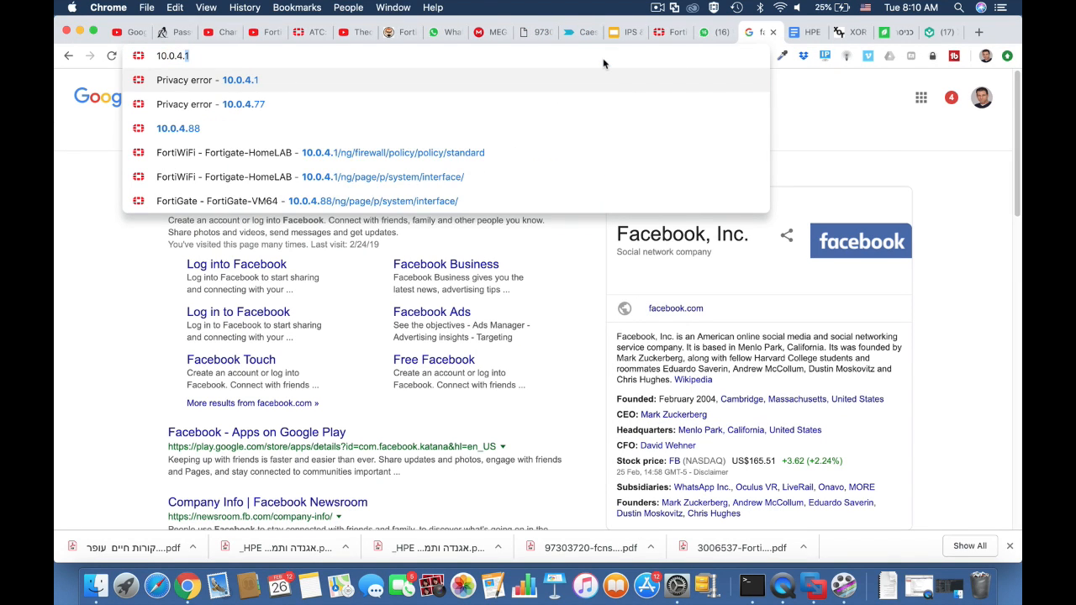
type("99")
key("Return")
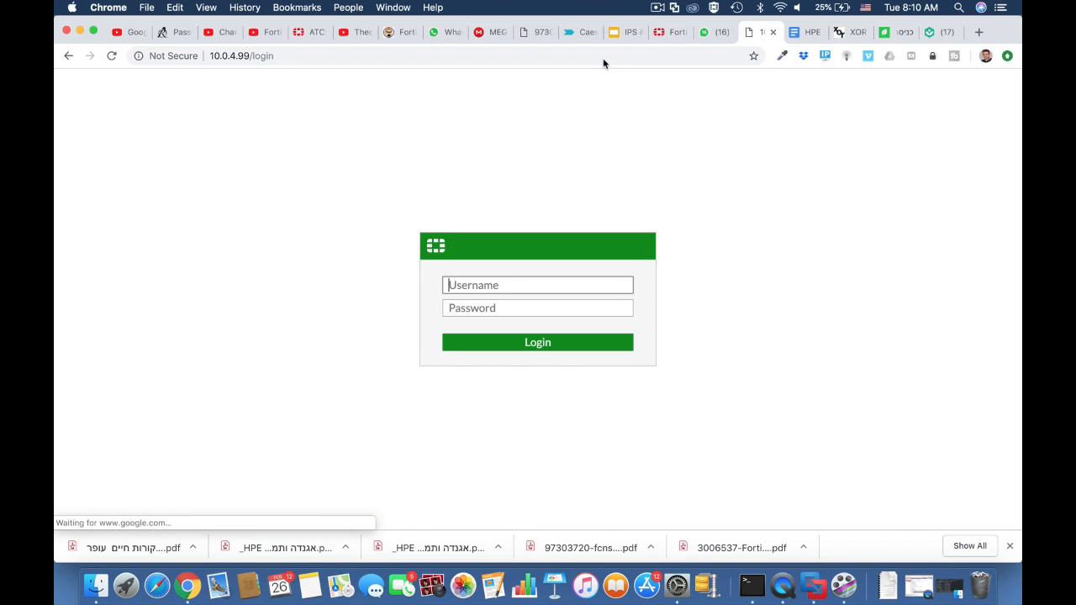
Log in as admin and postpone the default password change.
type("admin")
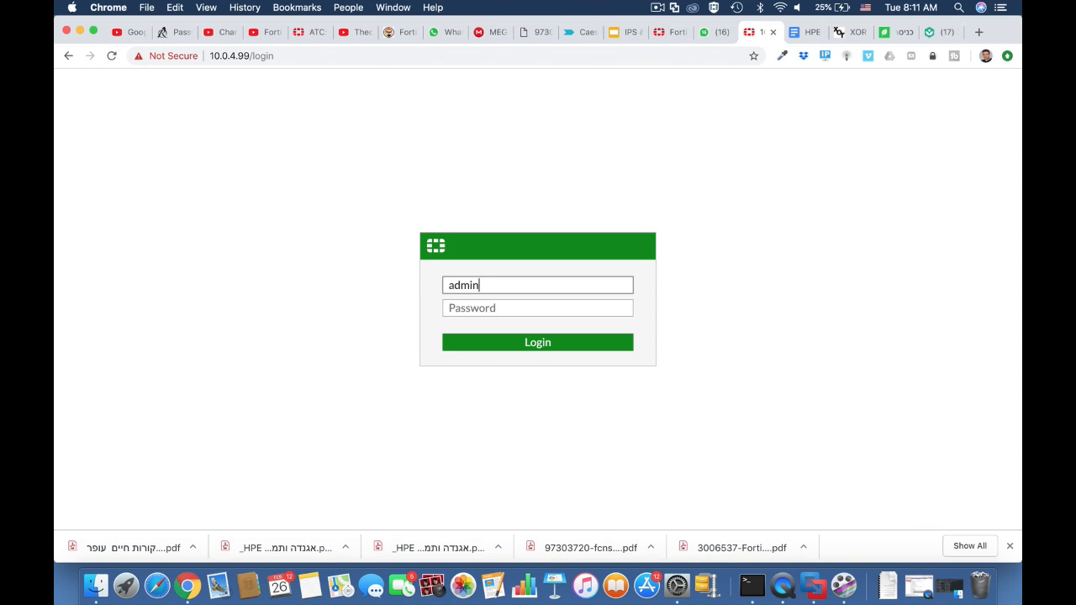
key("Return")
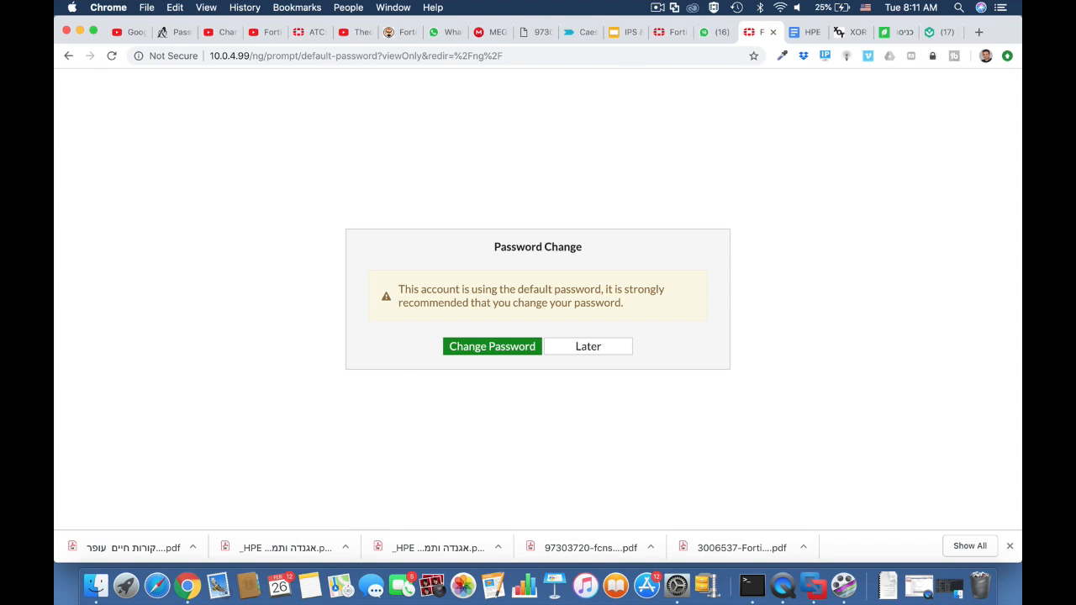
left_click(588, 356)
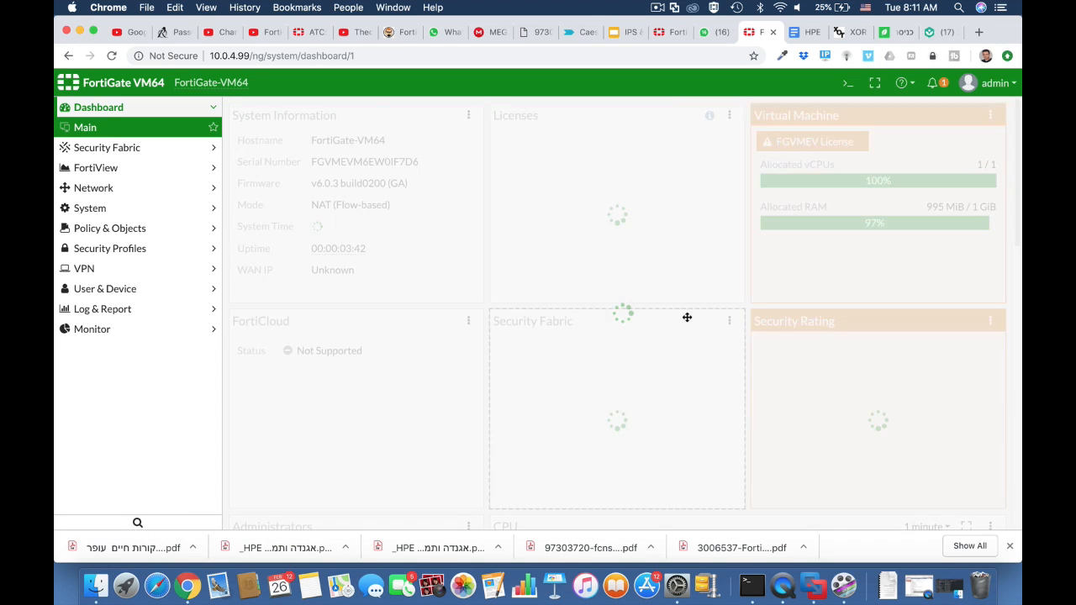
mouse_move(822, 144)
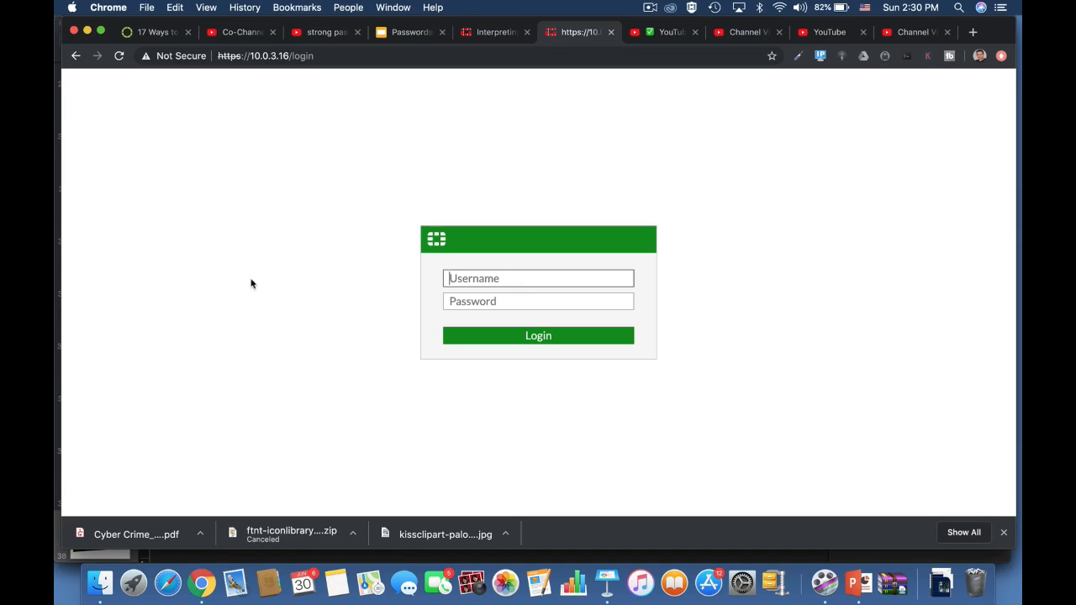
Log in as admin and create a local user named testuser with a password in the user creation wizard.
type("admin")
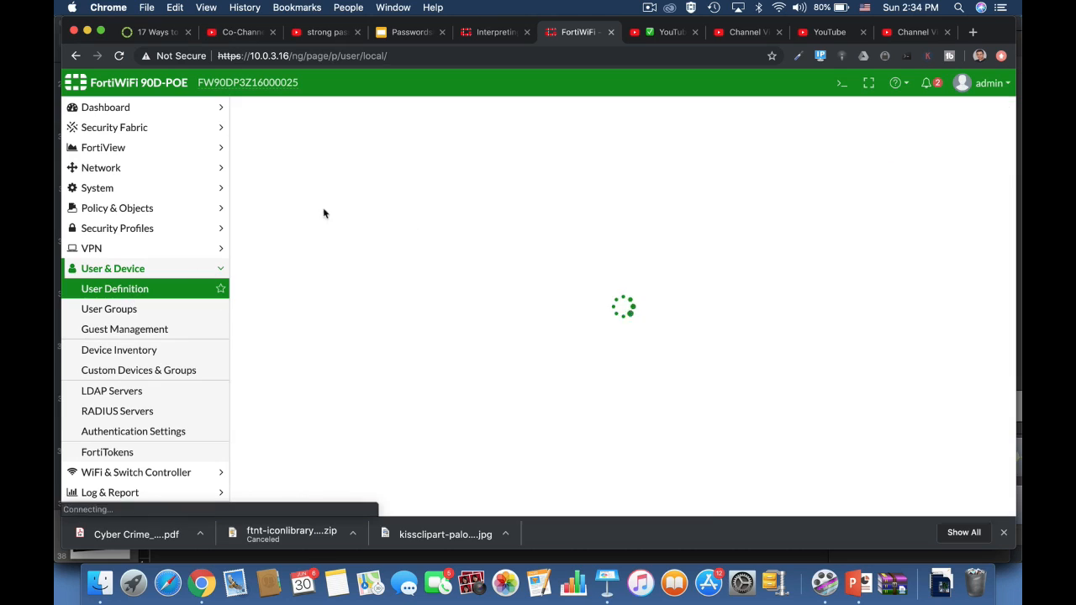
left_click(271, 108)
left_click(623, 503)
left_click(354, 160)
type("testuser")
key("Tab")
type("••••••")
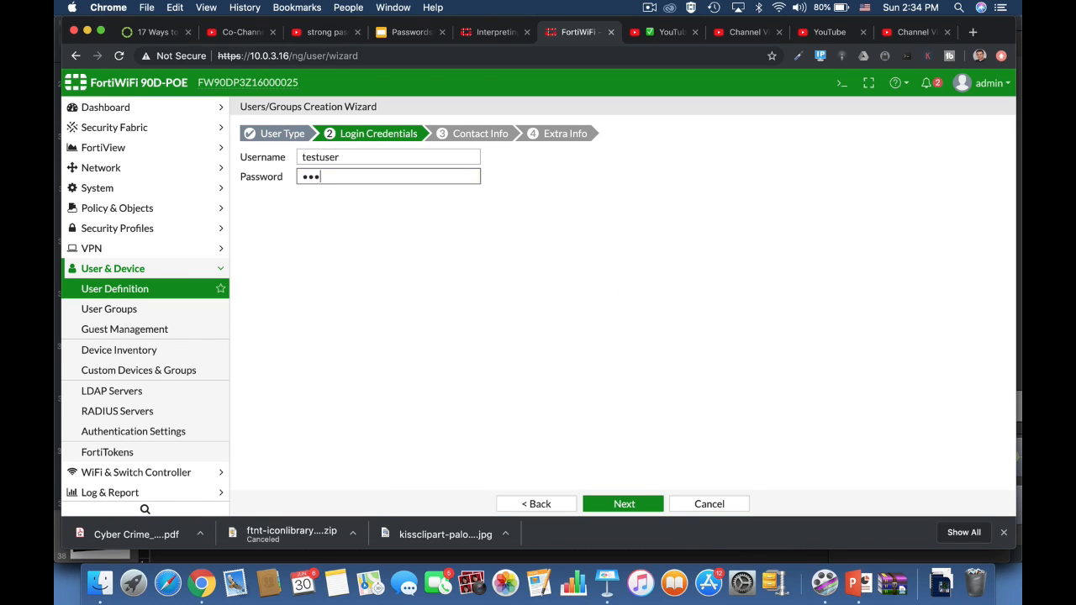
left_click(622, 504)
left_click(623, 503)
left_click(623, 503)
Start a new administrator, enter a sample password in its password field, and cancel the form.
left_click(118, 187)
left_click(133, 217)
left_click(292, 114)
left_click(277, 128)
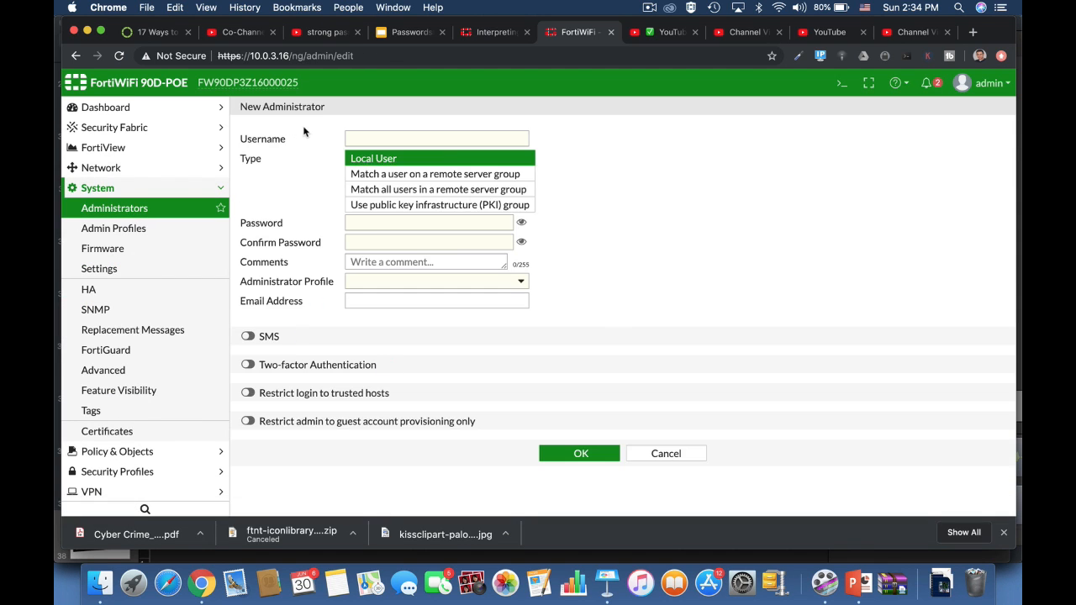
left_click(523, 223)
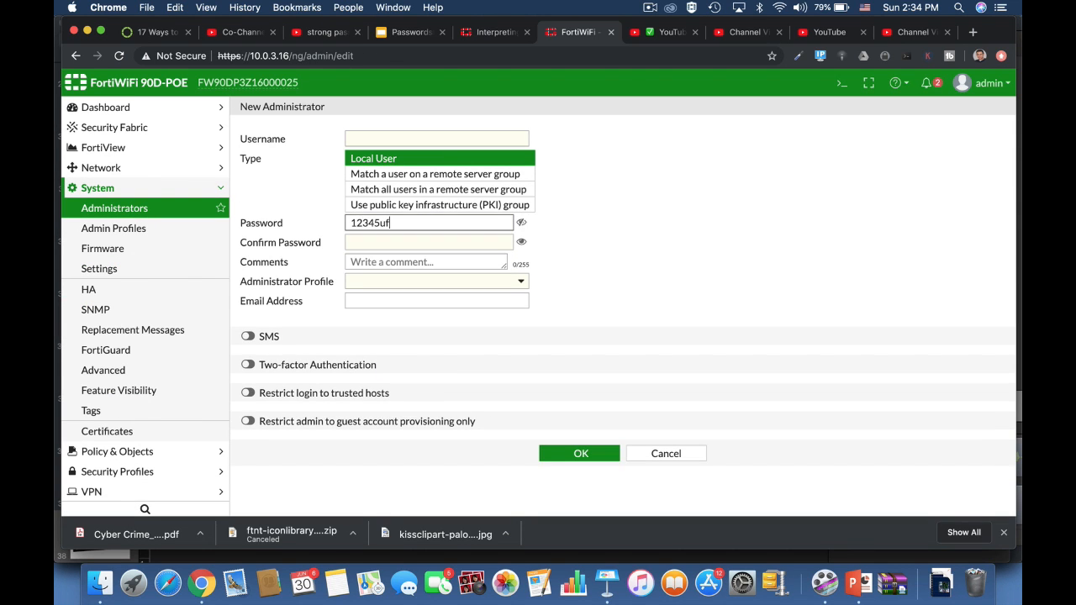
left_click(666, 464)
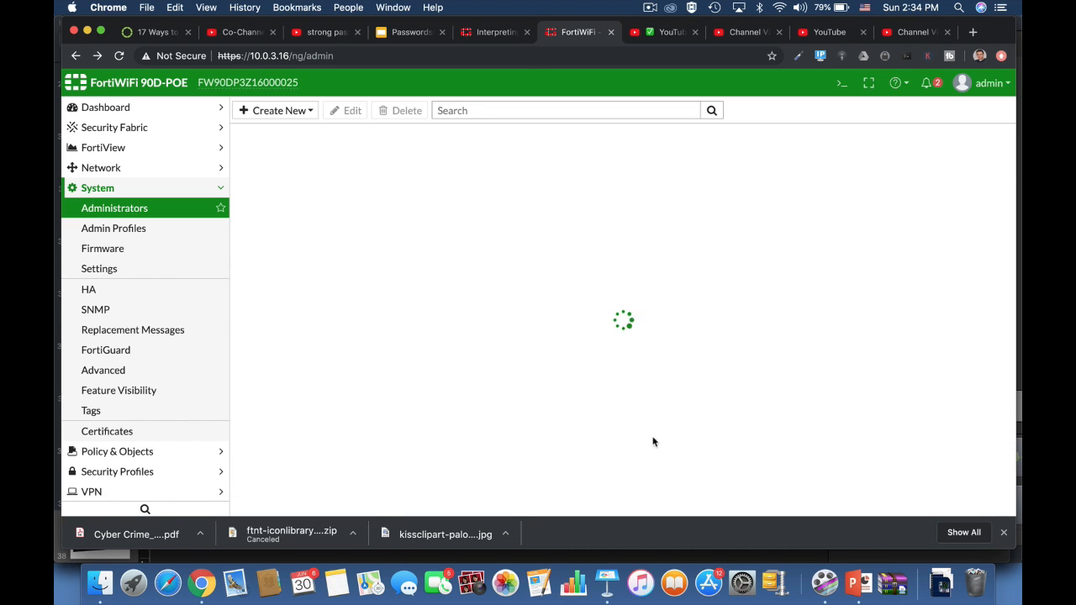
Open the IPsec Wizard and name the new VPN fdfdg.
scroll(188, 463, "down", 1)
left_click(189, 460)
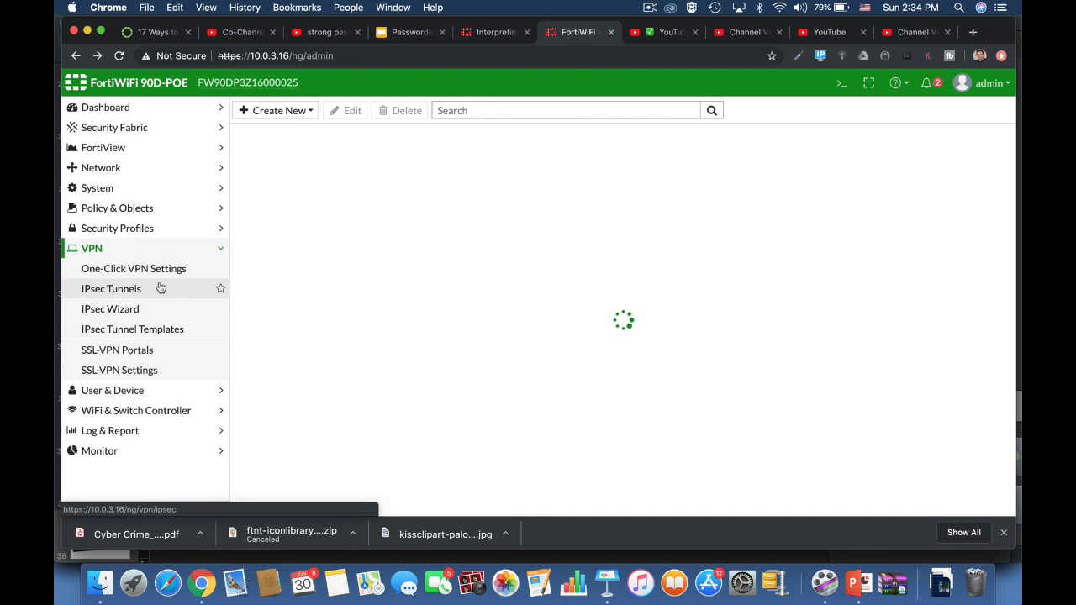
left_click(126, 309)
type("fdfdg")
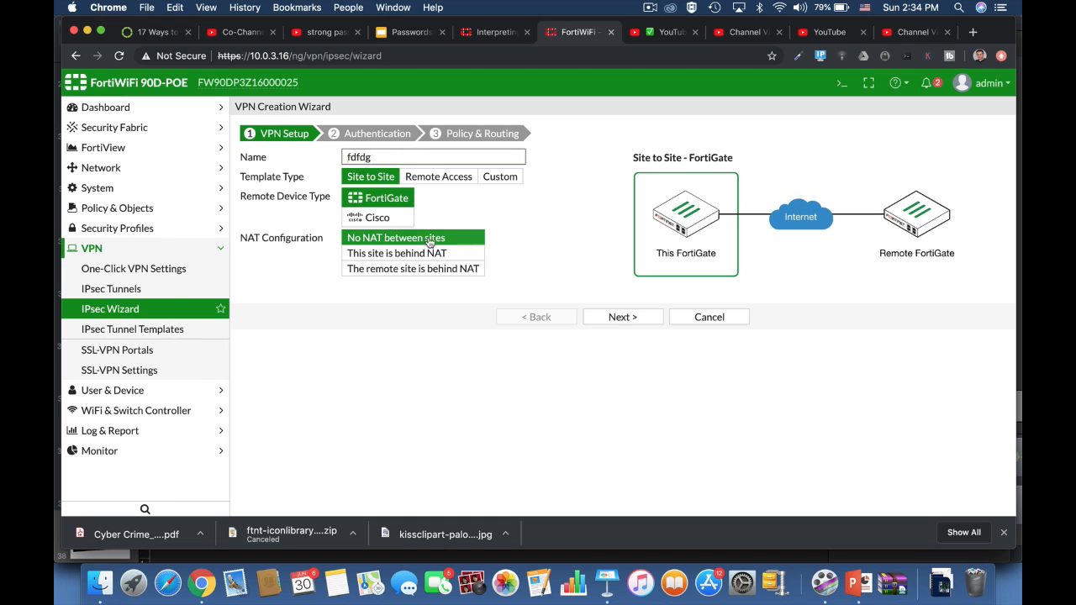
key("Return")
Enter a sample pre-shared key on the VPN authentication page.
left_click(504, 234)
left_click(697, 303)
left_click(649, 7)
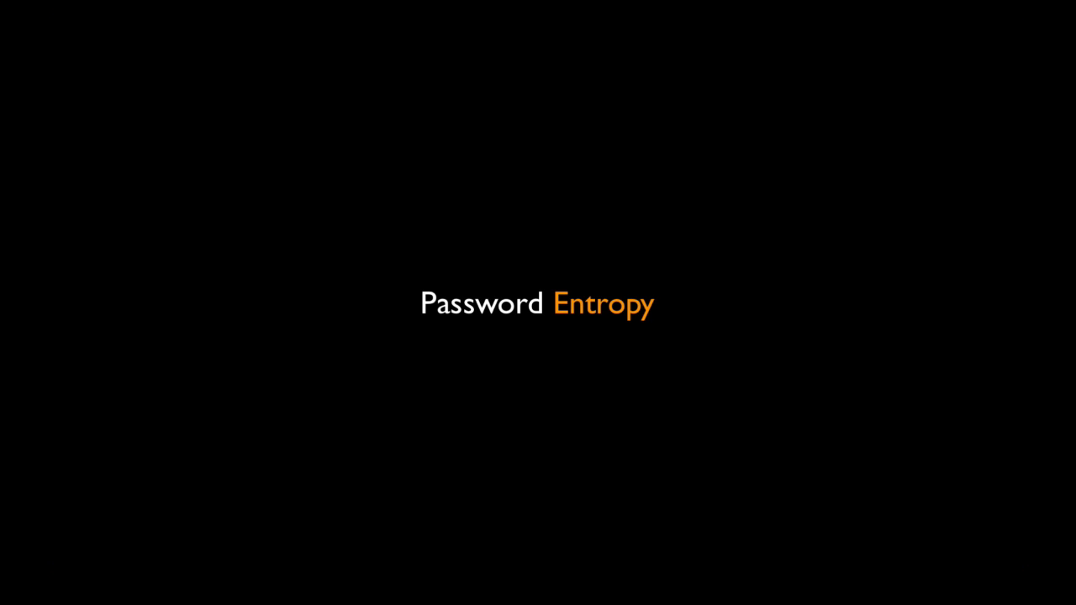
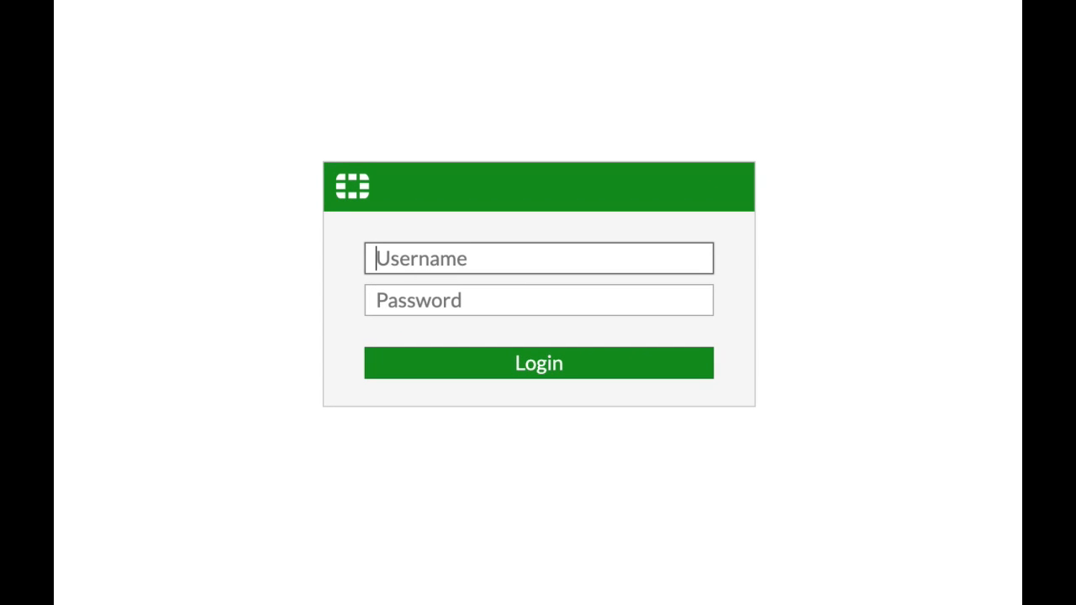
Compose a sample complex password mixing uppercase letters, lowercase letters, digits and a symbol in the login username field.
key("BackSpace")
key("BackSpace")
key("BackSpace")
key("BackSpace")
key("BackSpace")
key("BackSpace")
key("BackSpace")
key("BackSpace")
key("BackSpace")
key("BackSpace")
key("BackSpace")
key("BackSpace")
key("BackSpace")
key("BackSpace")
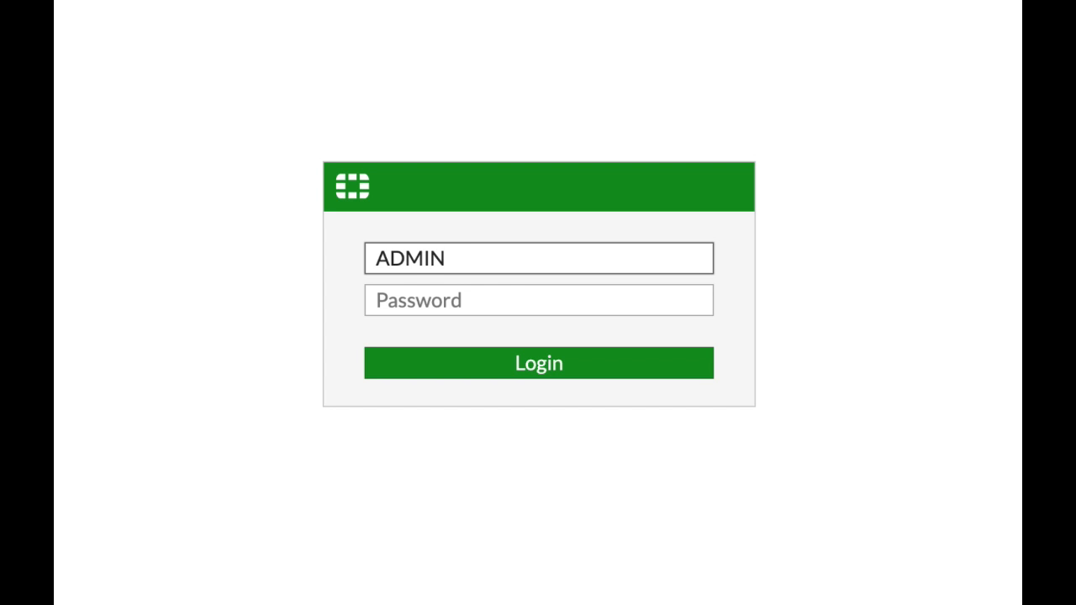
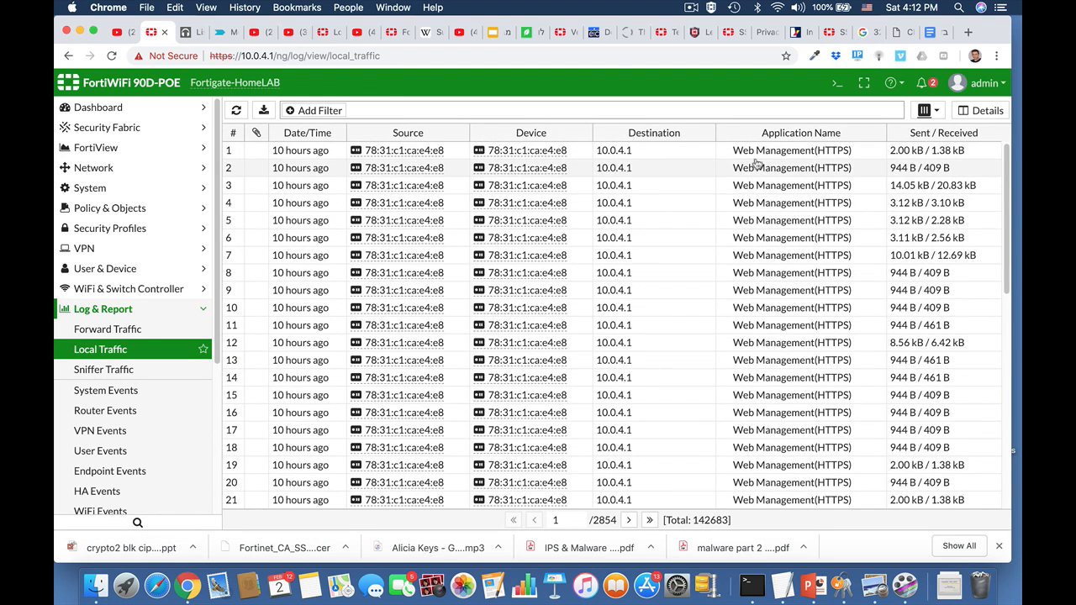
Browse the local traffic, system events and user events logs.
scroll(765, 303, "down", 2)
scroll(765, 303, "down", 2)
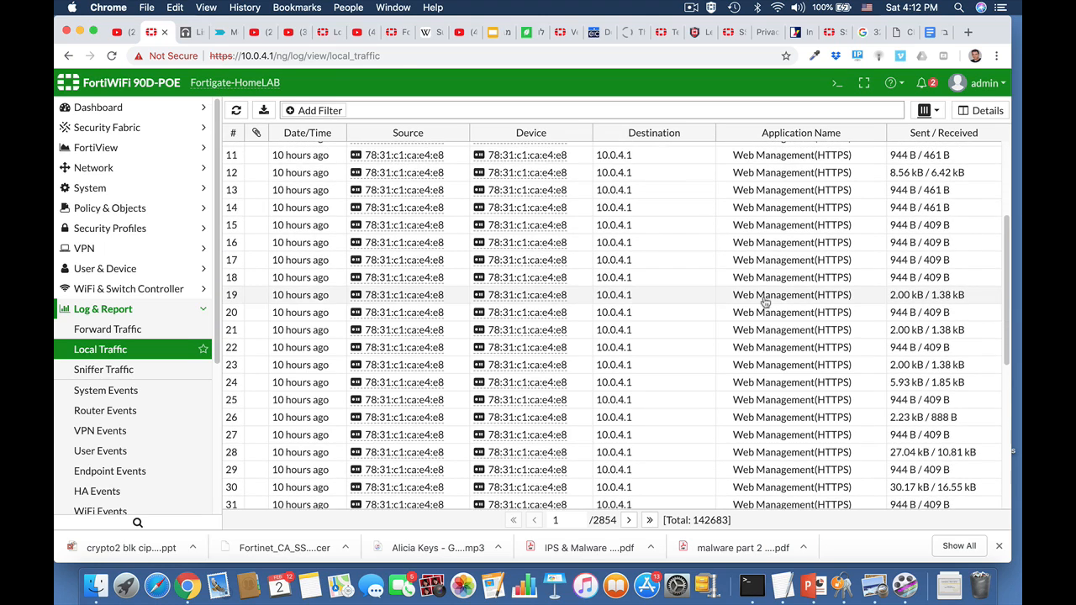
scroll(768, 383, "down", 3)
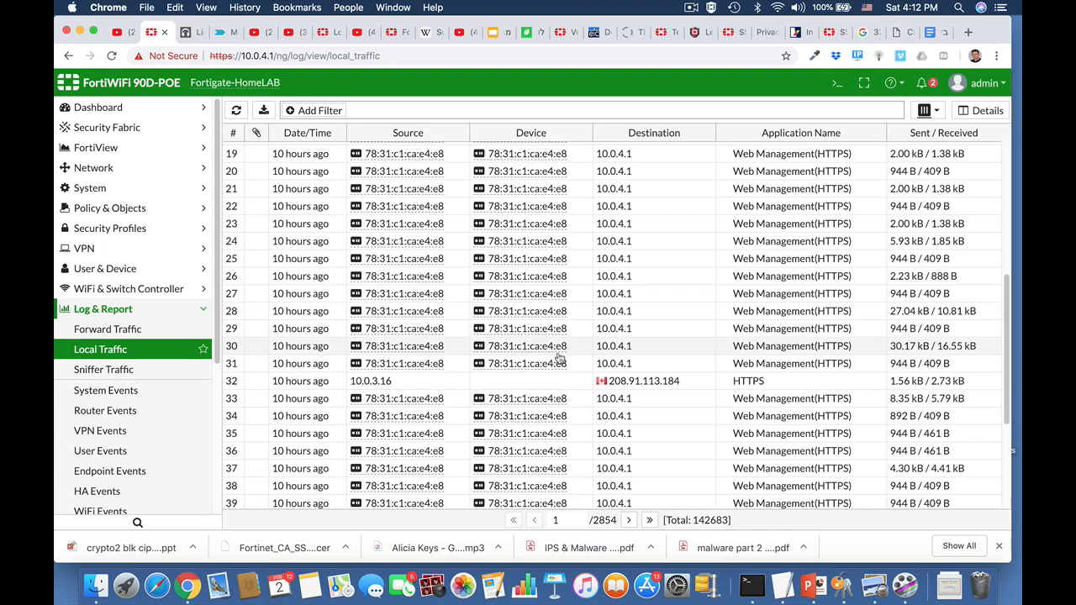
left_click(117, 395)
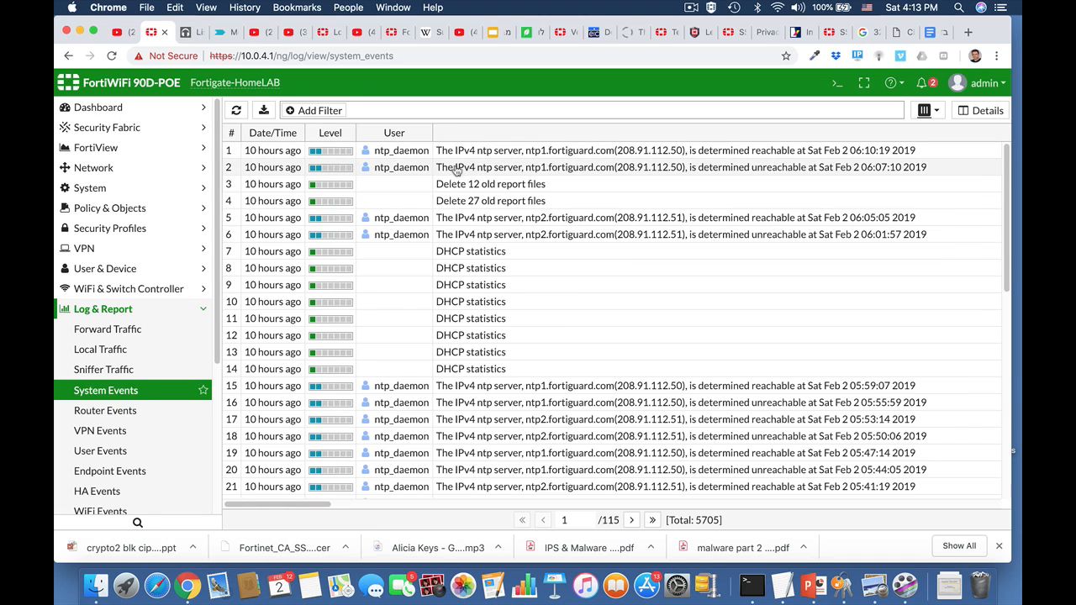
scroll(410, 364, "down", 5)
scroll(410, 363, "down", 3)
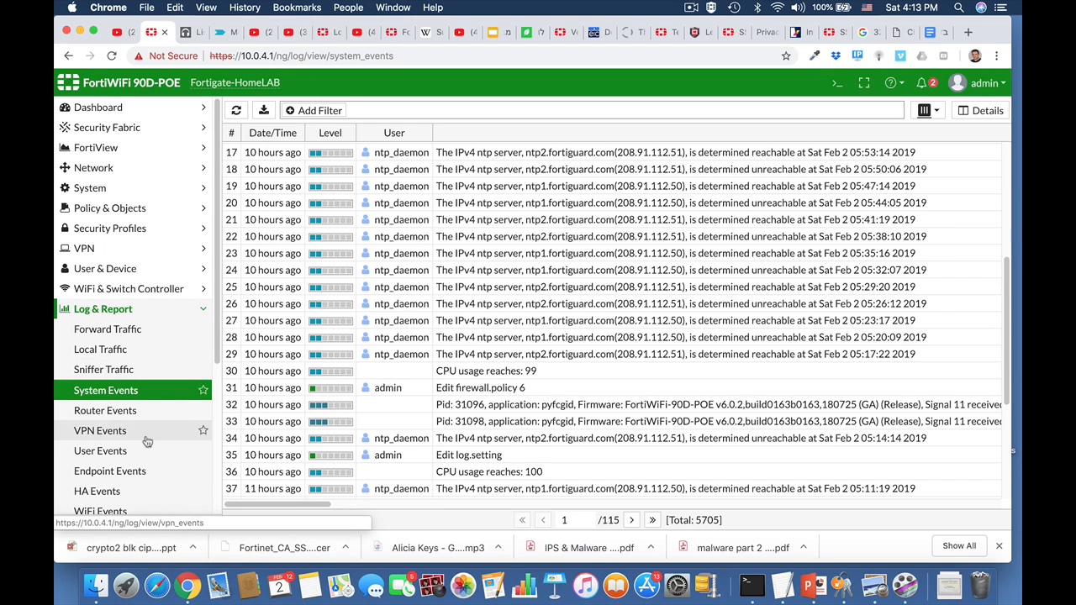
scroll(147, 441, "down", 1)
left_click(116, 428)
Open the CLI console, enter the log disk setting configuration and display its full settings.
left_click(836, 84)
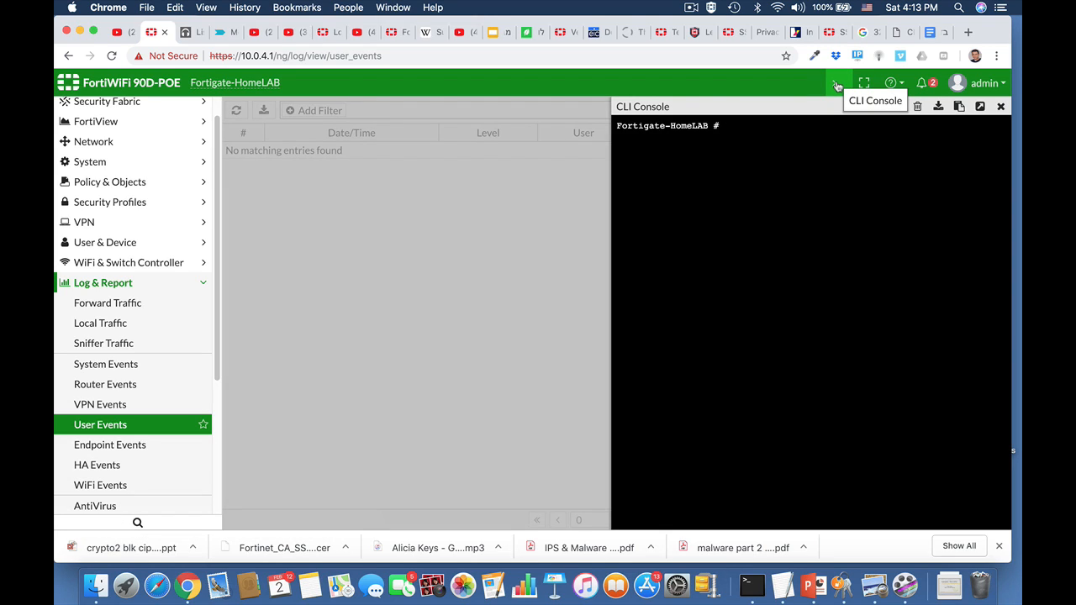
type("config")
key("Tab")
key("BackSpace")
key("BackSpace")
key("BackSpace")
key("BackSpace")
key("BackSpace")
key("BackSpace")
key("BackSpace")
key("BackSpace")
key("BackSpace")
key("BackSpace")
type("log disk setting")
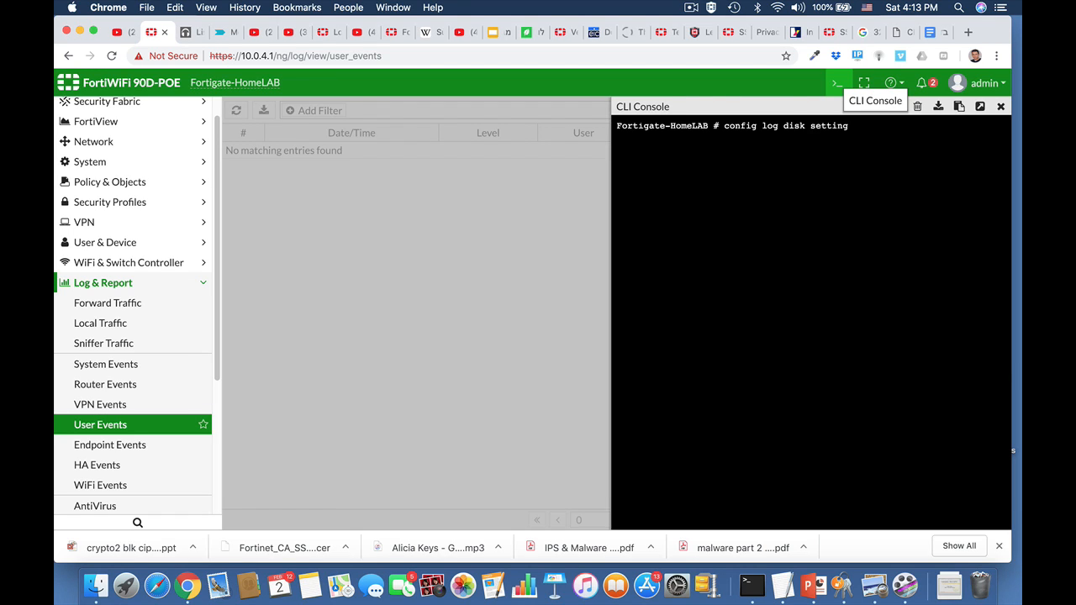
key("Return")
type("sh")
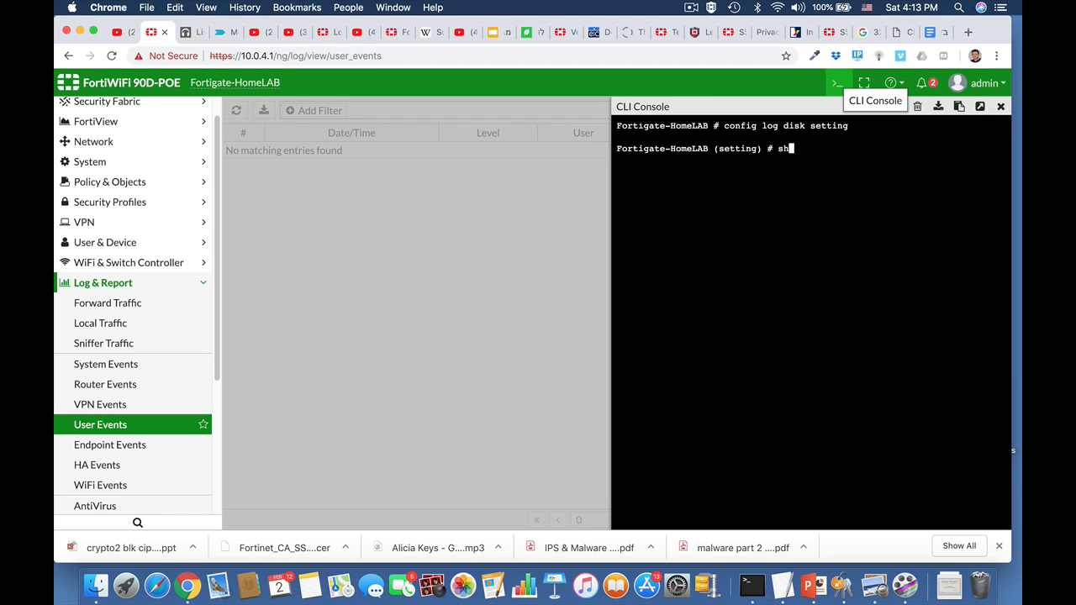
type("ow full")
key("Return")
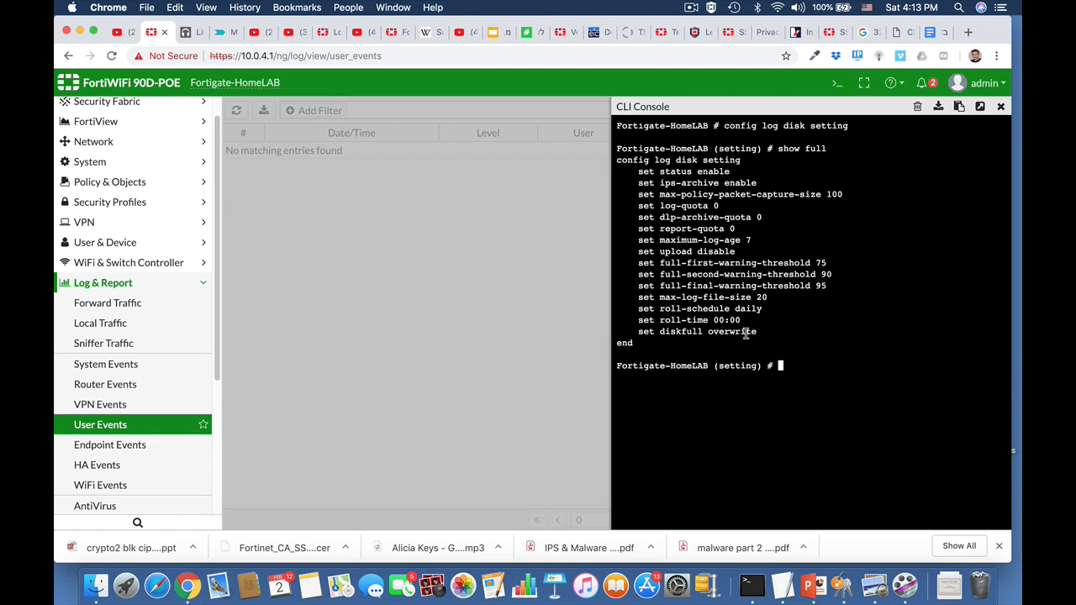
Try to enter the log disk filter configuration from within the disk setting context, then abort.
key("Up")
key("Up")
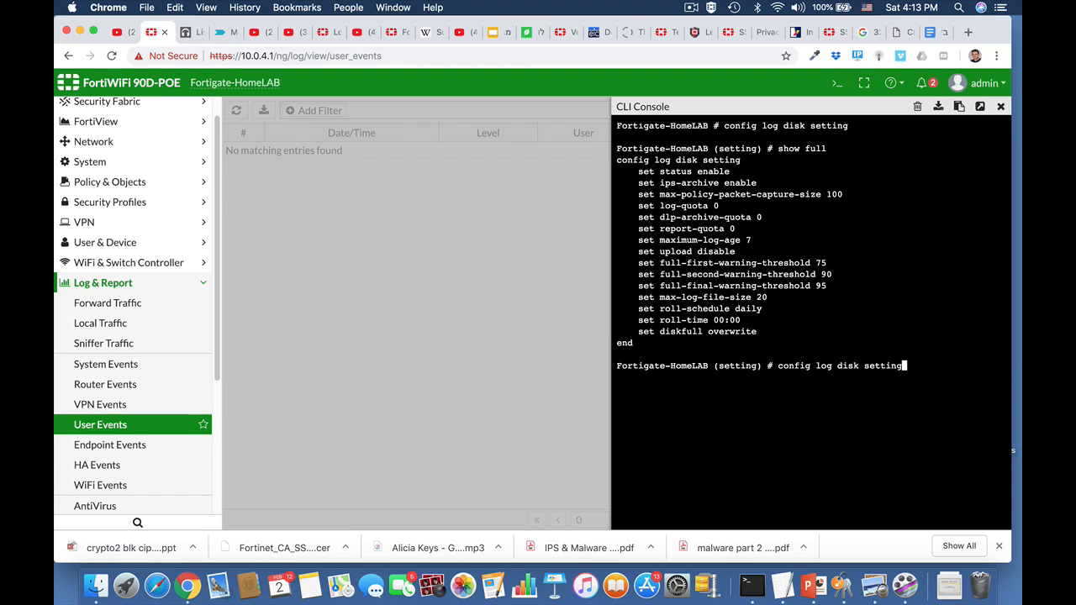
key("BackSpace")
key("BackSpace")
key("BackSpace")
key("BackSpace")
key("BackSpace")
key("BackSpace")
key("BackSpace")
type("filter")
key("Return")
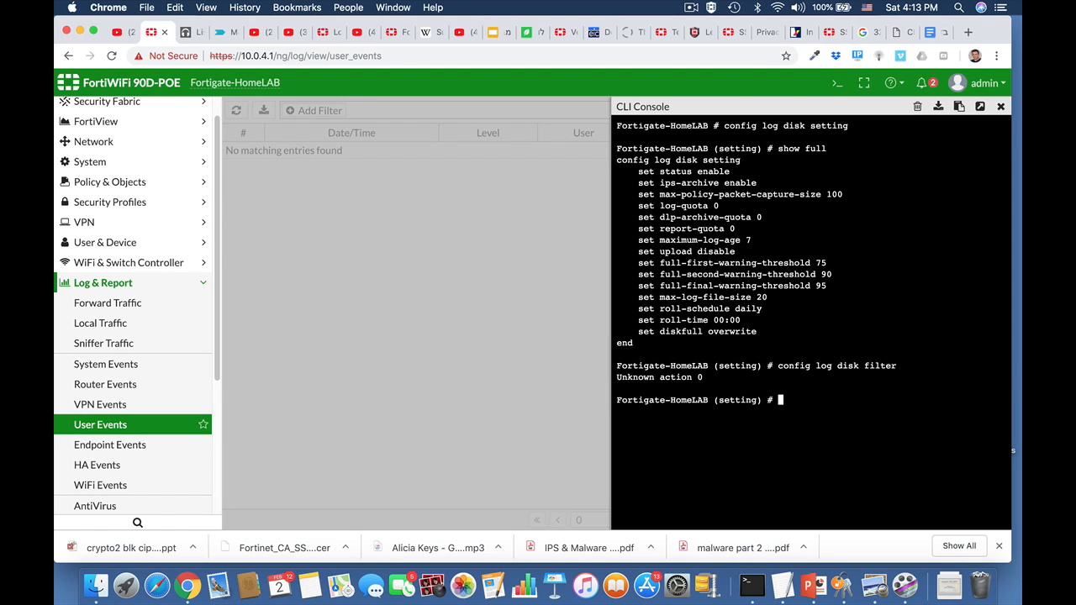
type("abort")
key("Return")
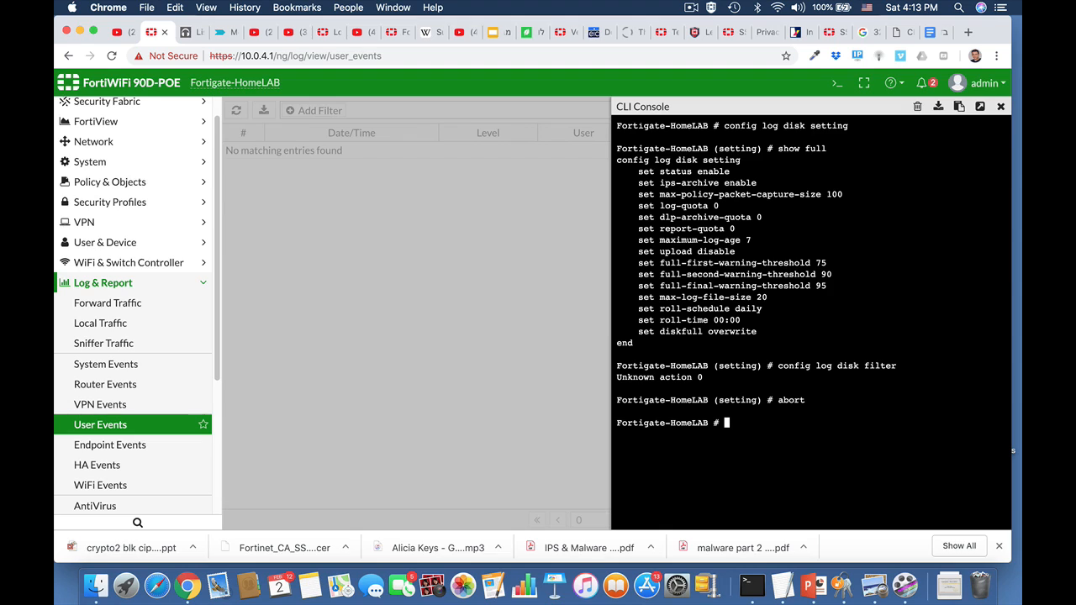
Enter the log disk filter configuration and display its full settings.
type("config")
key("Tab")
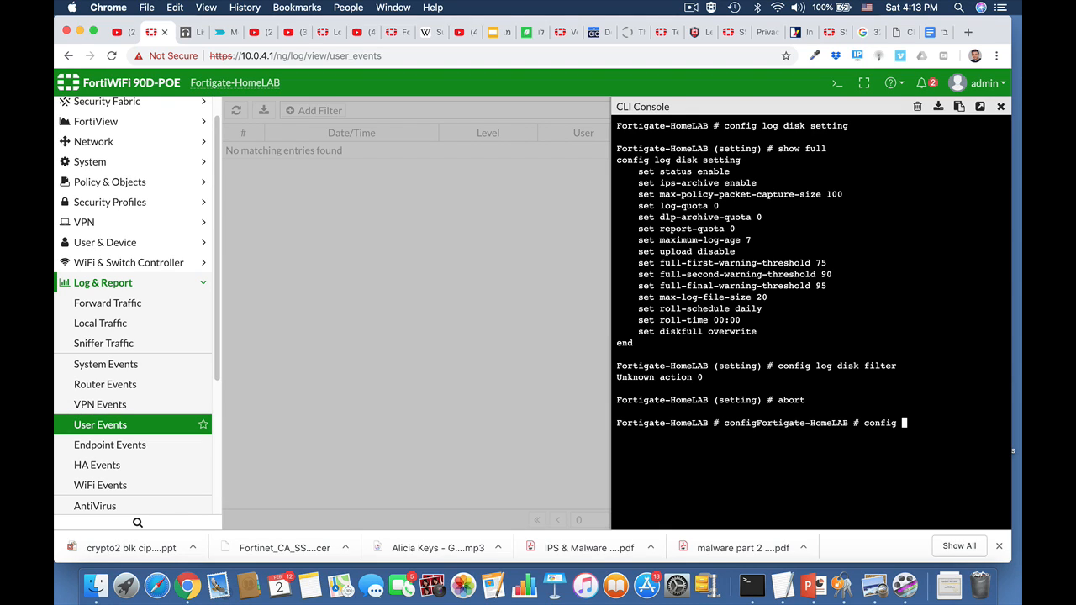
type("log disk filter")
key("Return")
type("show ")
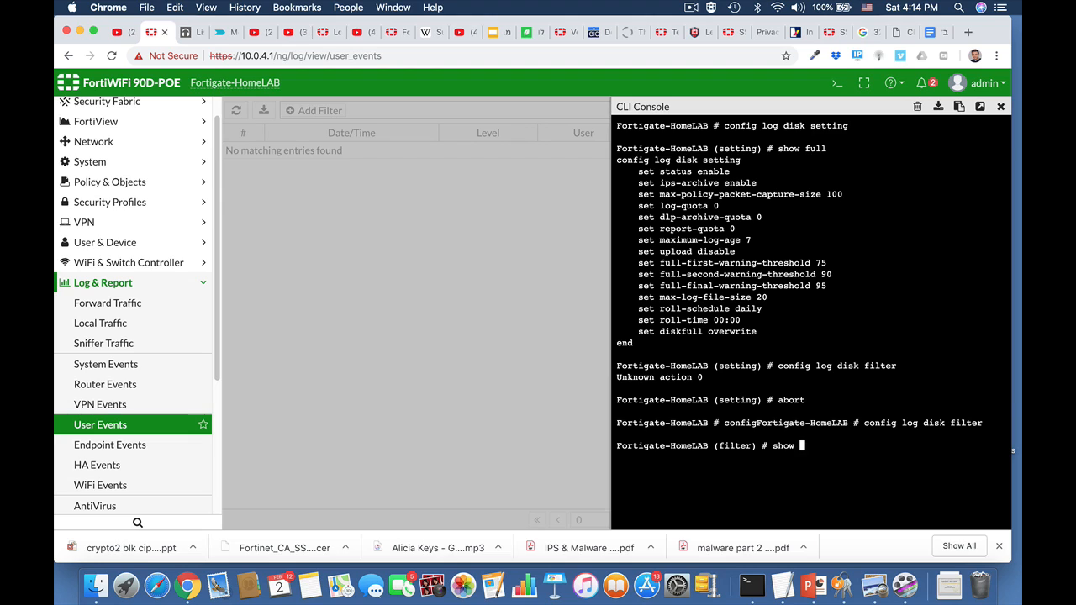
type("full")
key("Return")
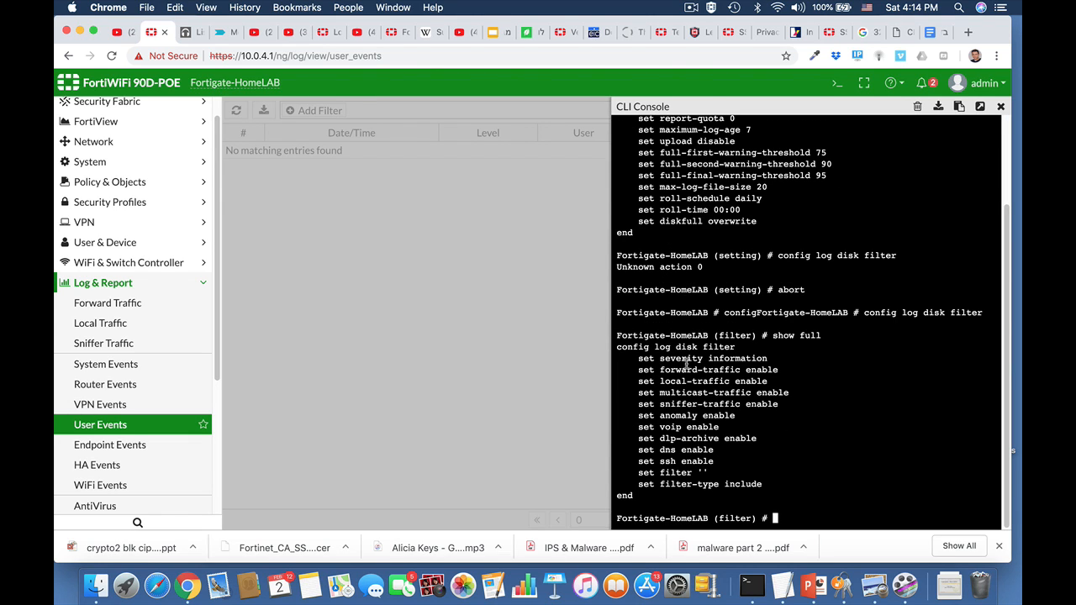
Set the disk log filter severity to notification and end the configuration.
type("set severity")
key("Tab")
key("Tab")
key("BackSpace")
key("BackSpace")
key("BackSpace")
type("se")
key("Tab")
type("emergency")
key("Tab")
key("Tab")
key("Tab")
key("Tab")
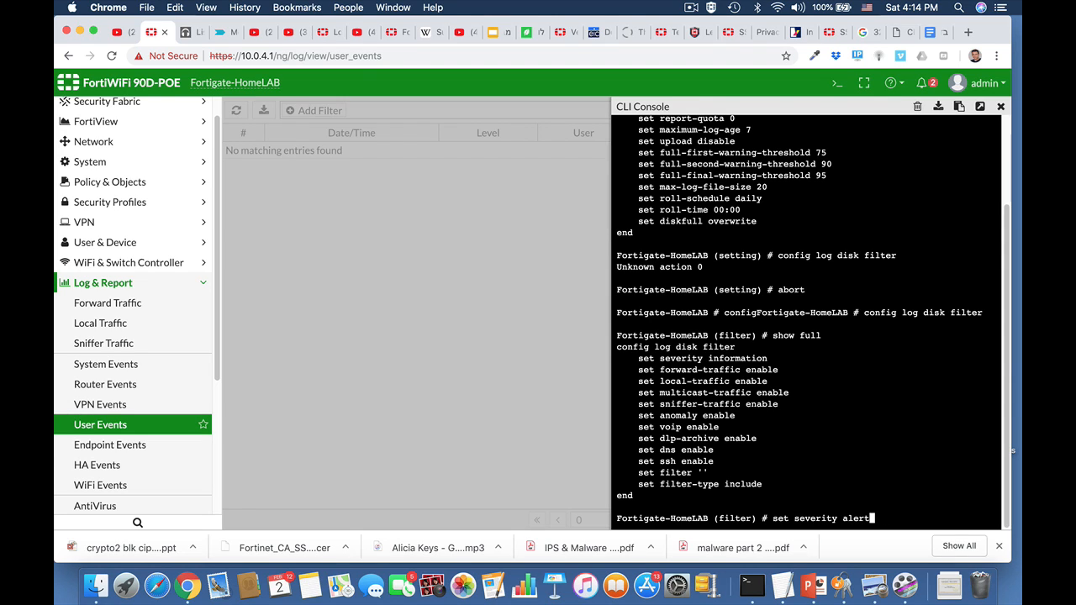
key("Tab")
key("Return")
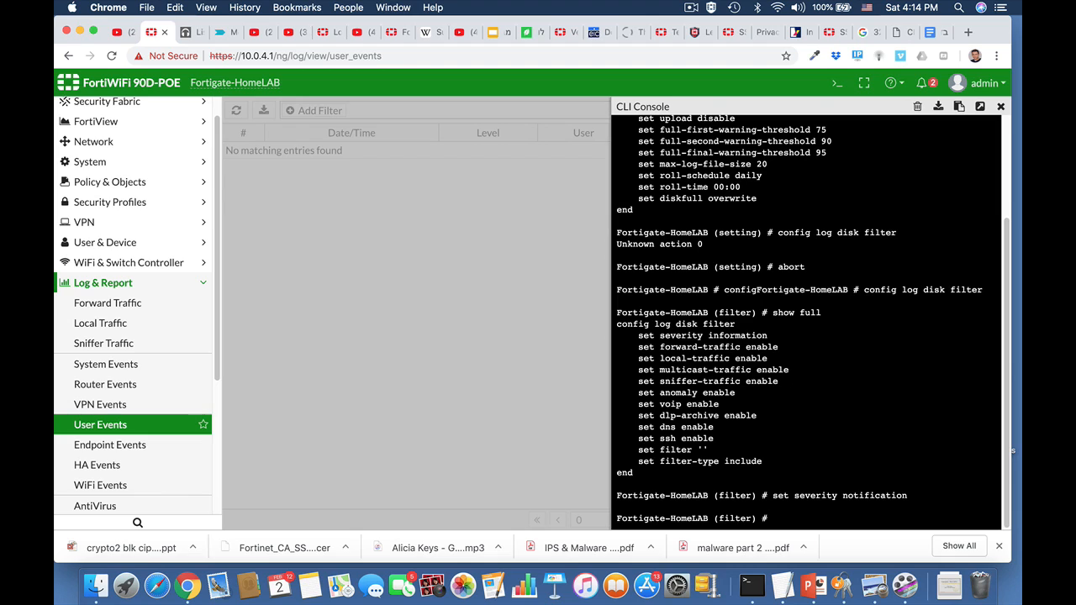
type("end")
key("Return")
key("Return")
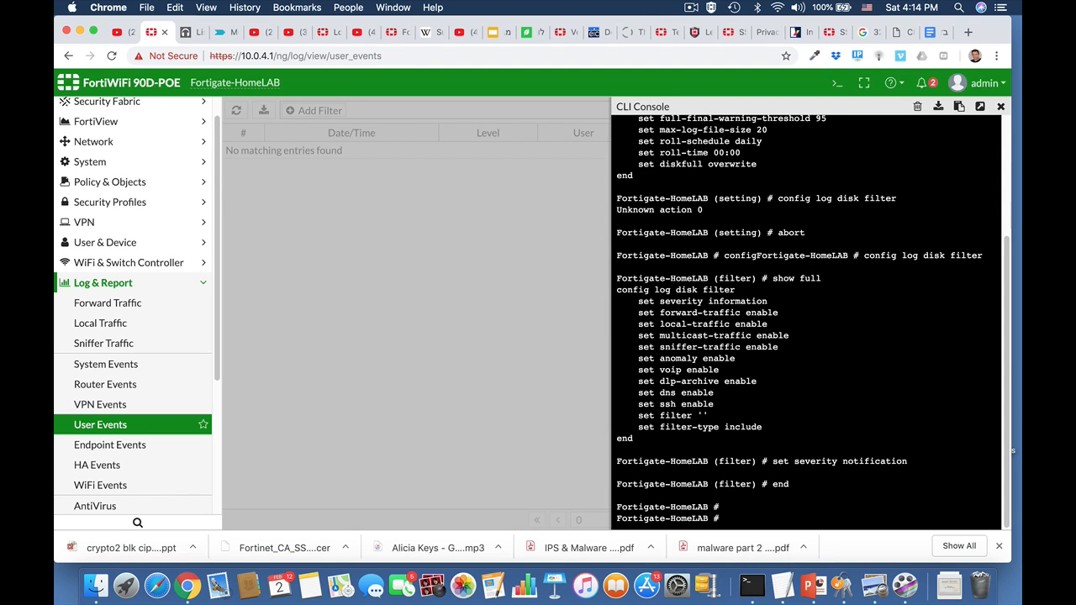
Re-enter the log disk filter configuration and display its full settings.
key("Up")
key("Up")
key("Up")
key("Up")
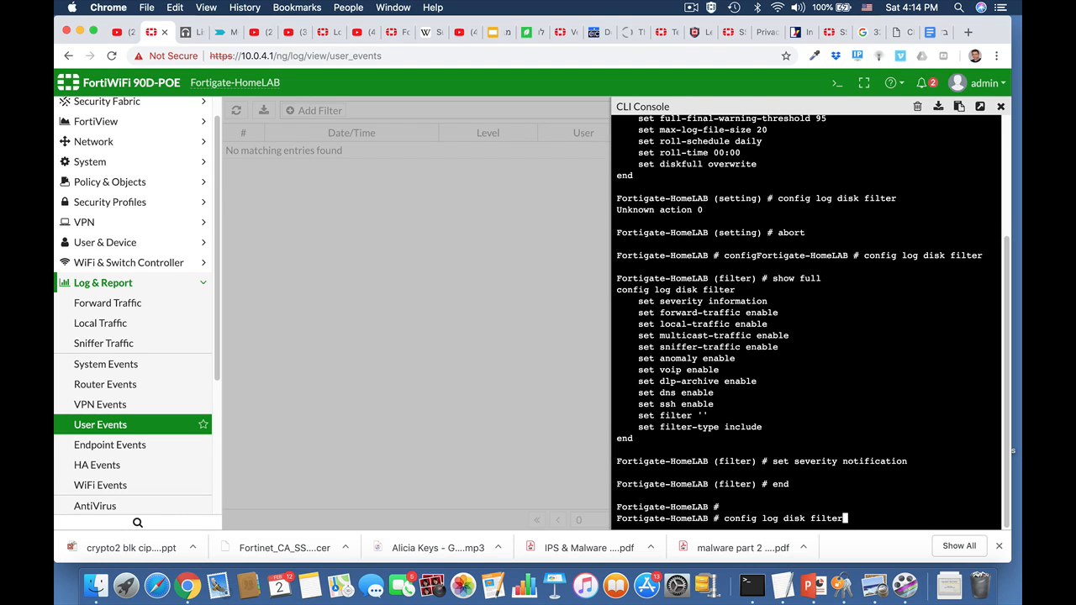
key("Return")
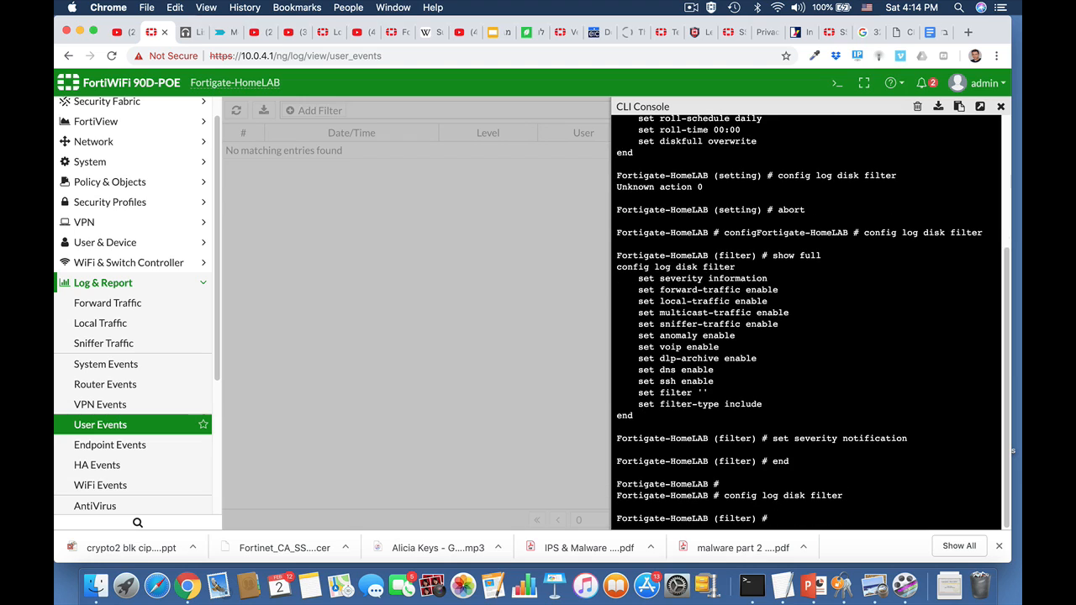
type("show fu")
key("Tab")
key("Return")
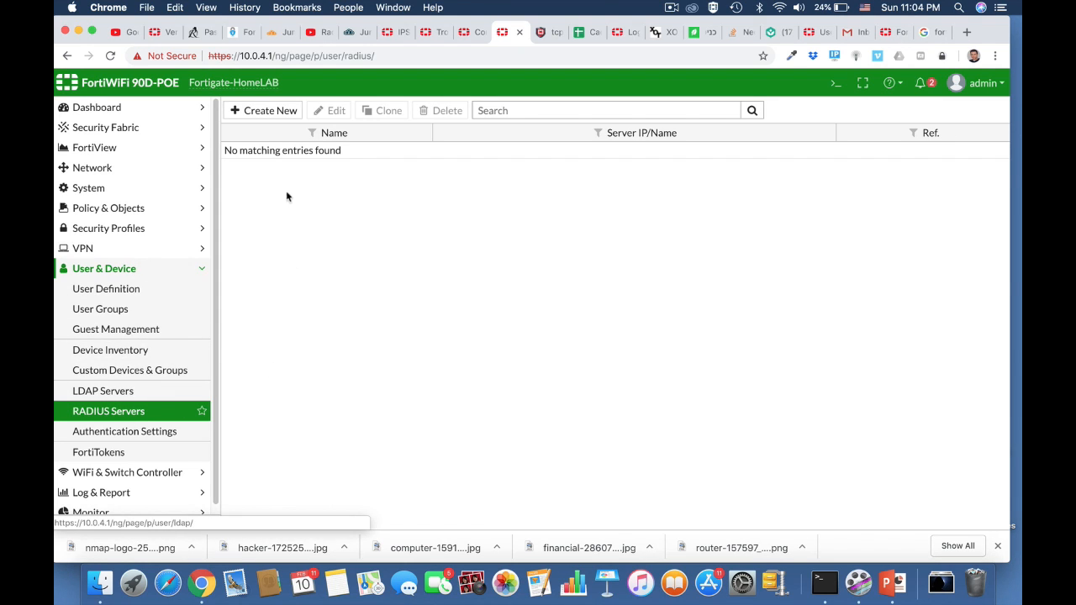
Switch to the JumpCloud console and review its users, groups and RADIUS server.
left_click(360, 33)
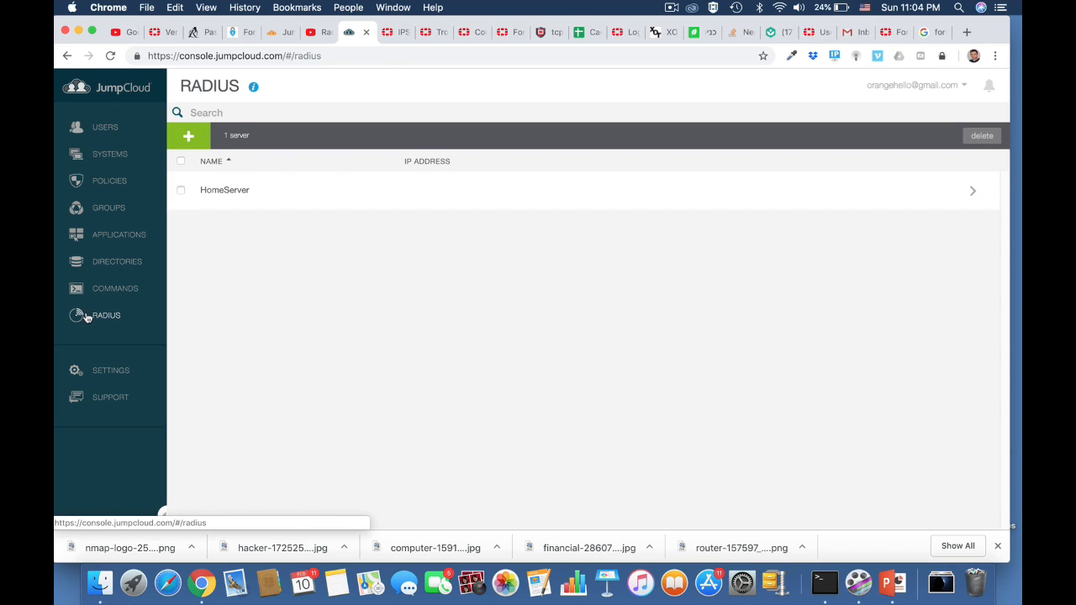
left_click(108, 133)
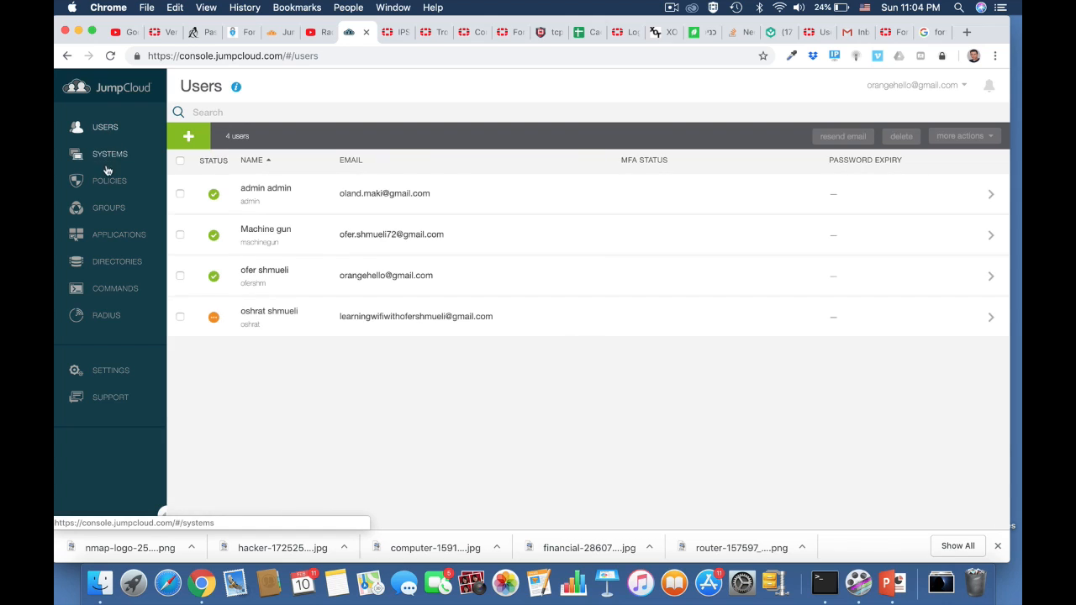
left_click(107, 209)
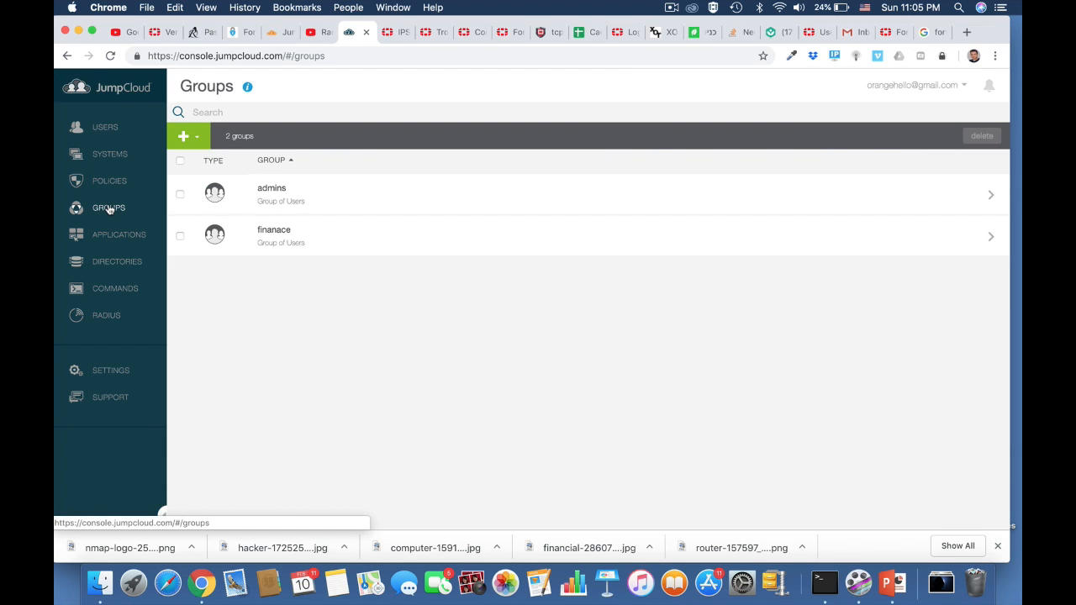
left_click(106, 316)
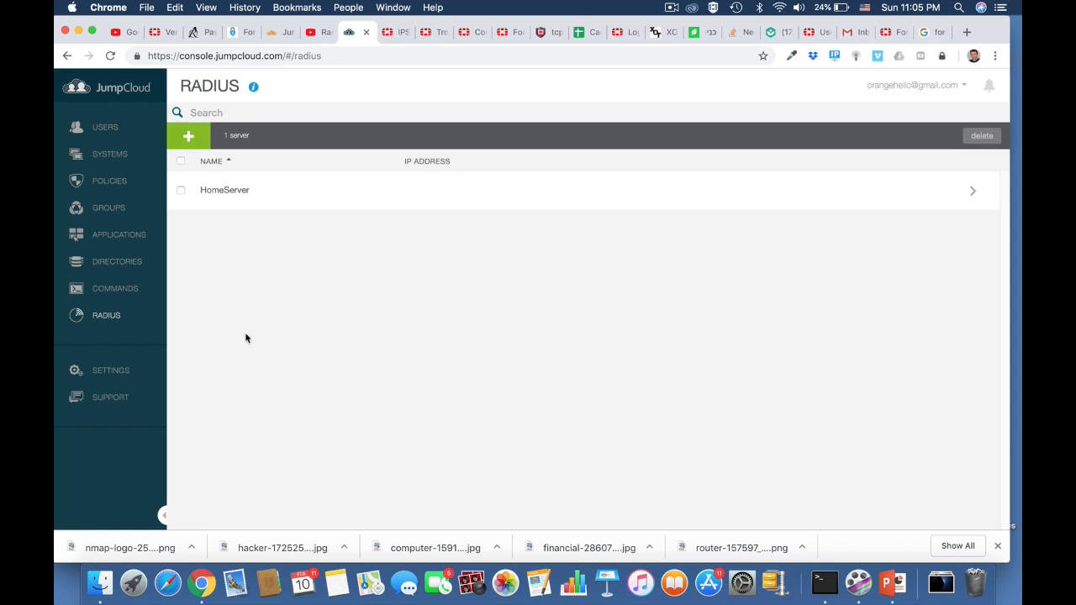
Create a new RADIUS server named HomeServer with primary server IP 18.194.159.20.
left_click(510, 33)
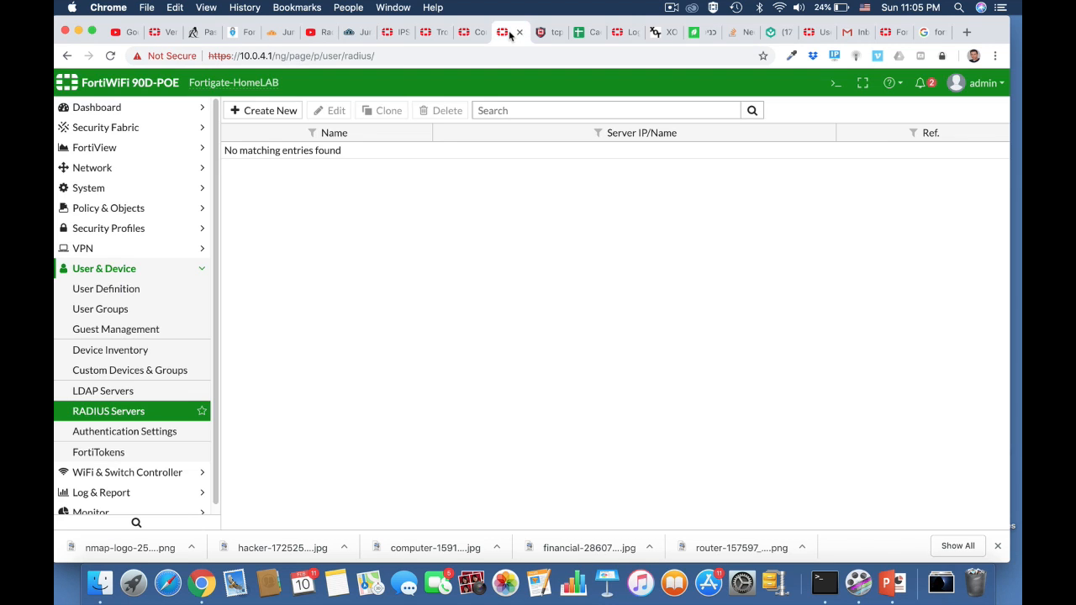
left_click(279, 114)
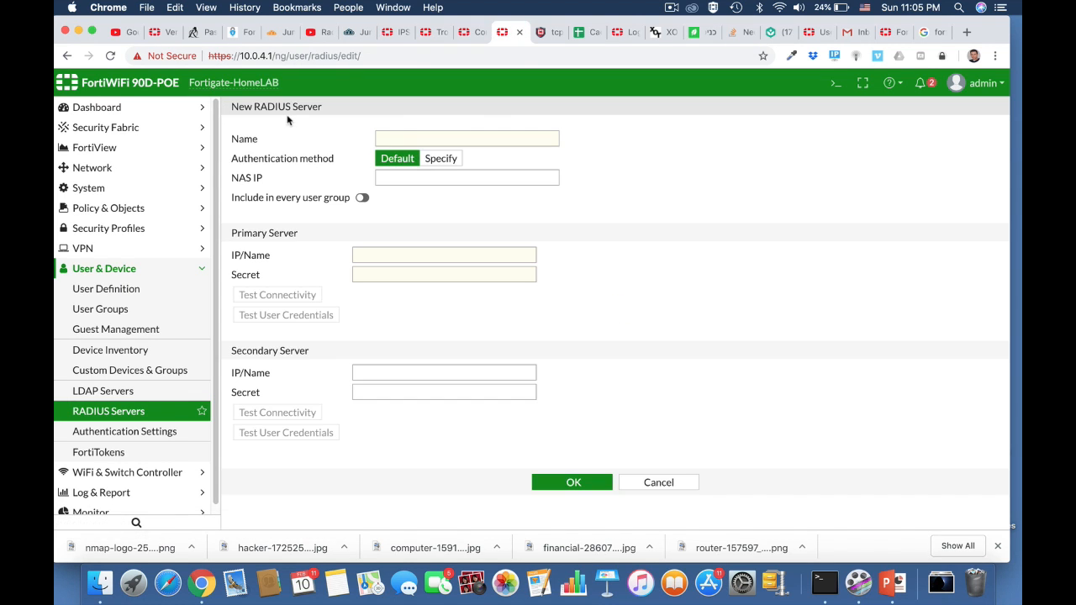
left_click(410, 137)
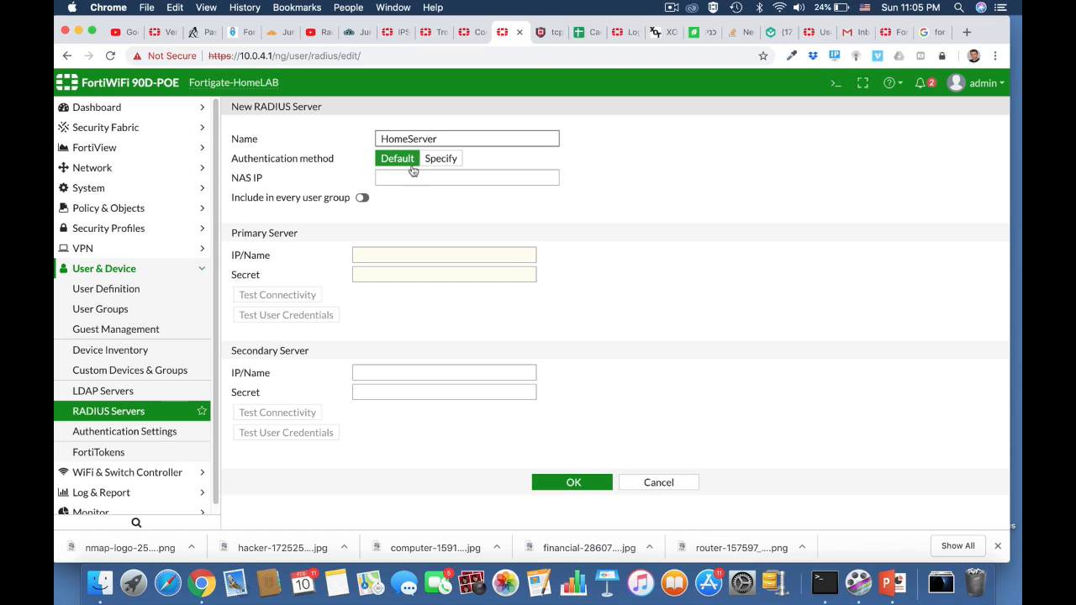
left_click(375, 256)
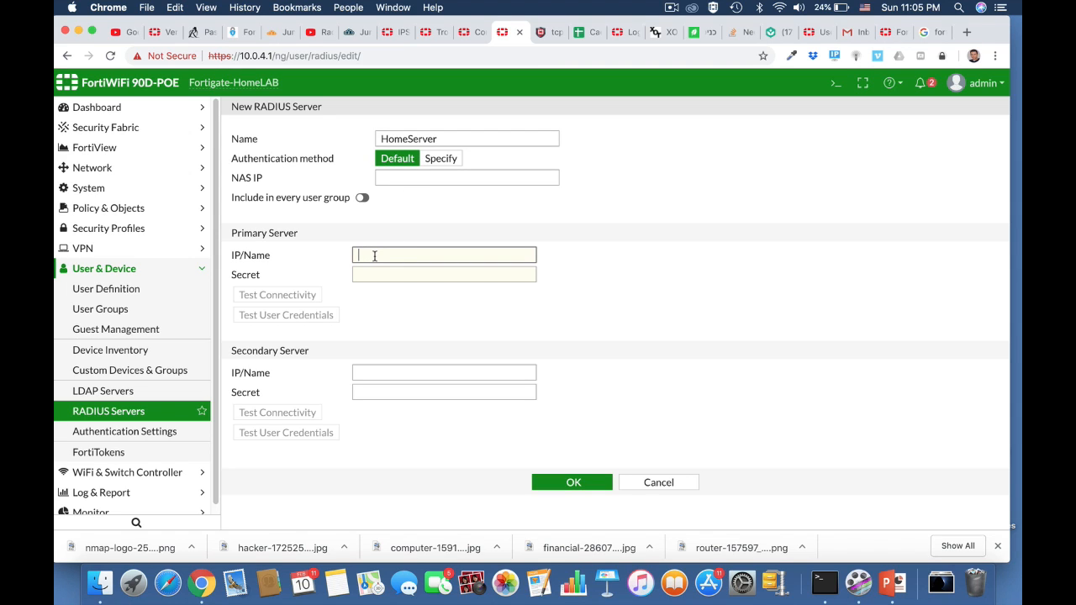
type("18.194.159.20")
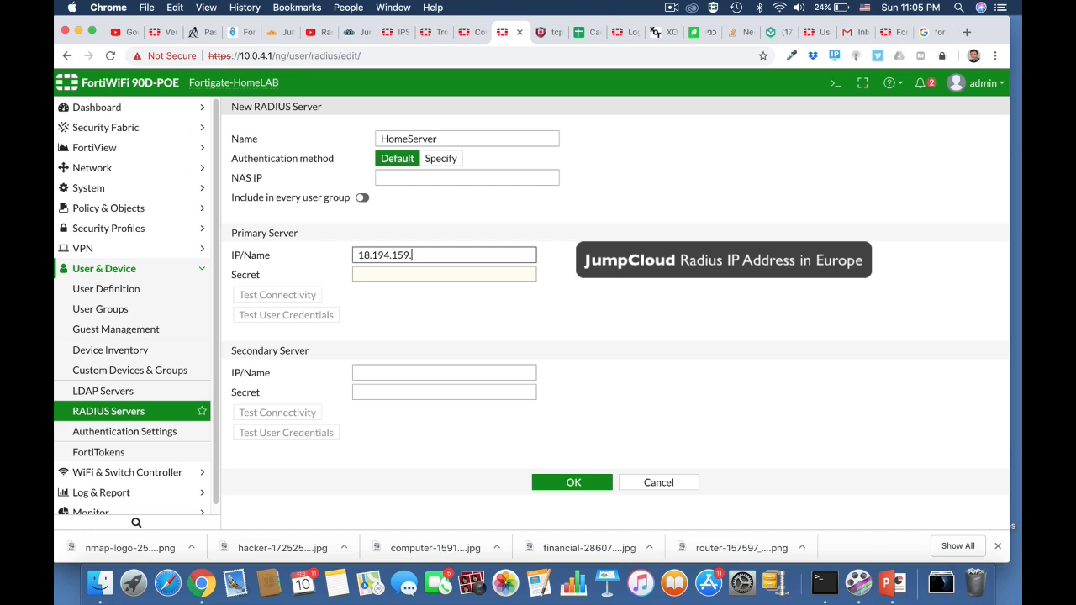
Enter the RADIUS shared secret, test connectivity and save the server.
left_click(396, 273)
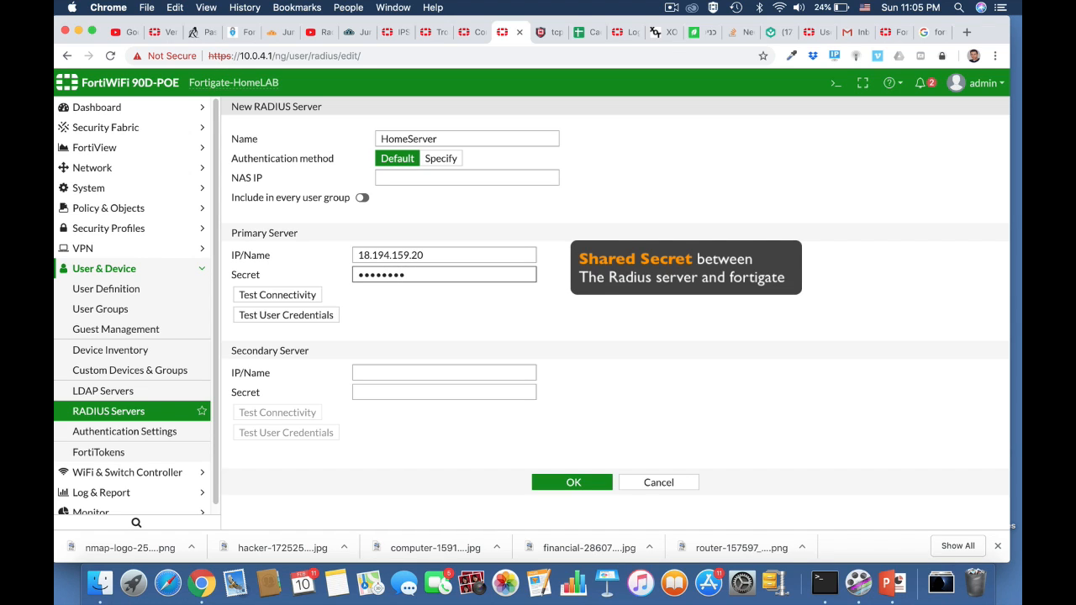
left_click(310, 294)
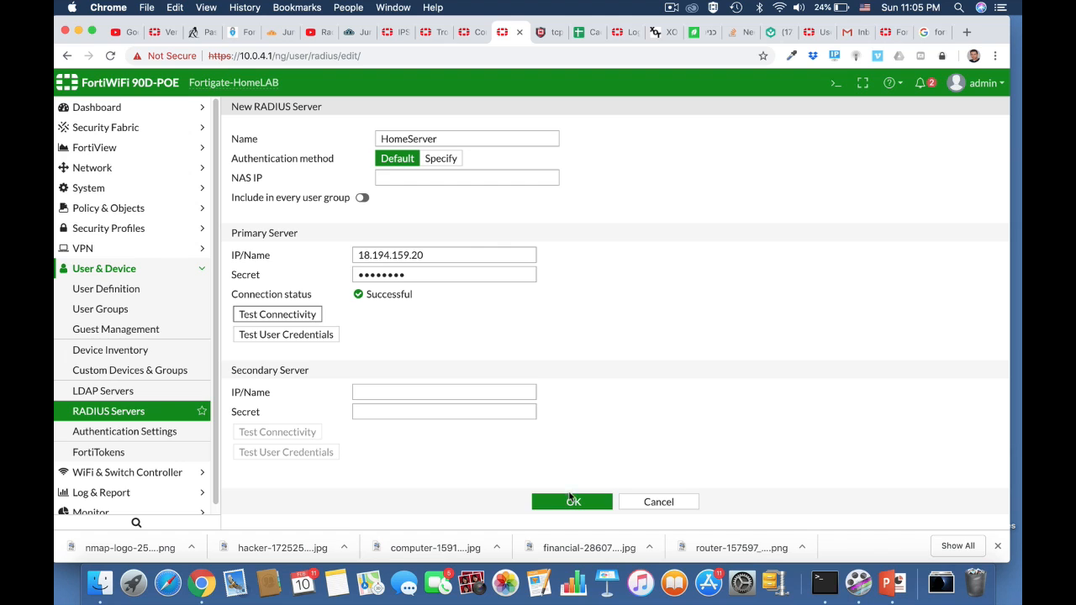
left_click(569, 499)
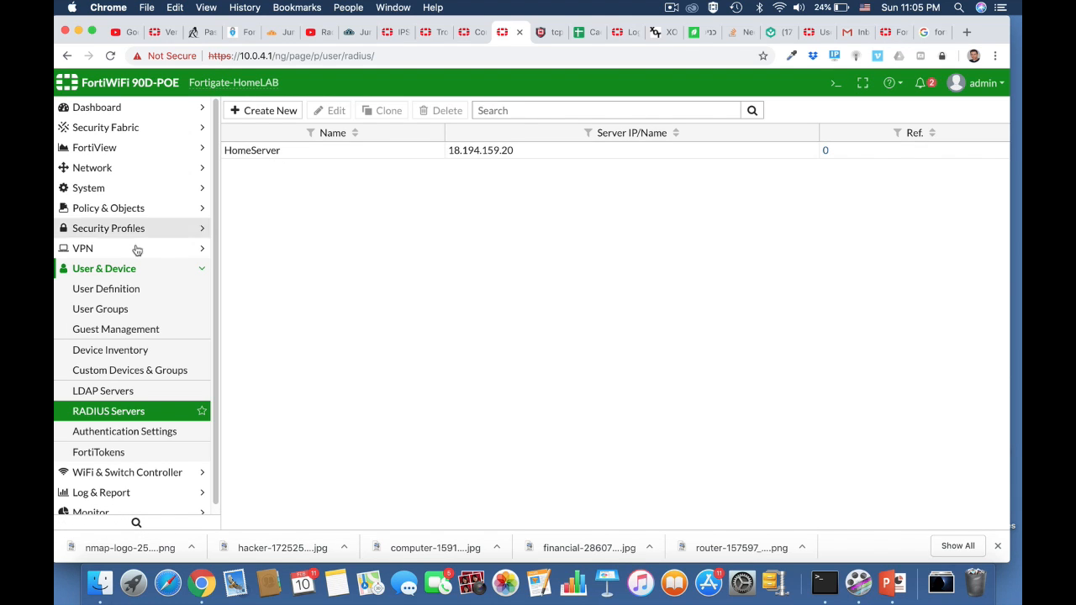
Create a new Firewall-type user group named radius.
left_click(135, 313)
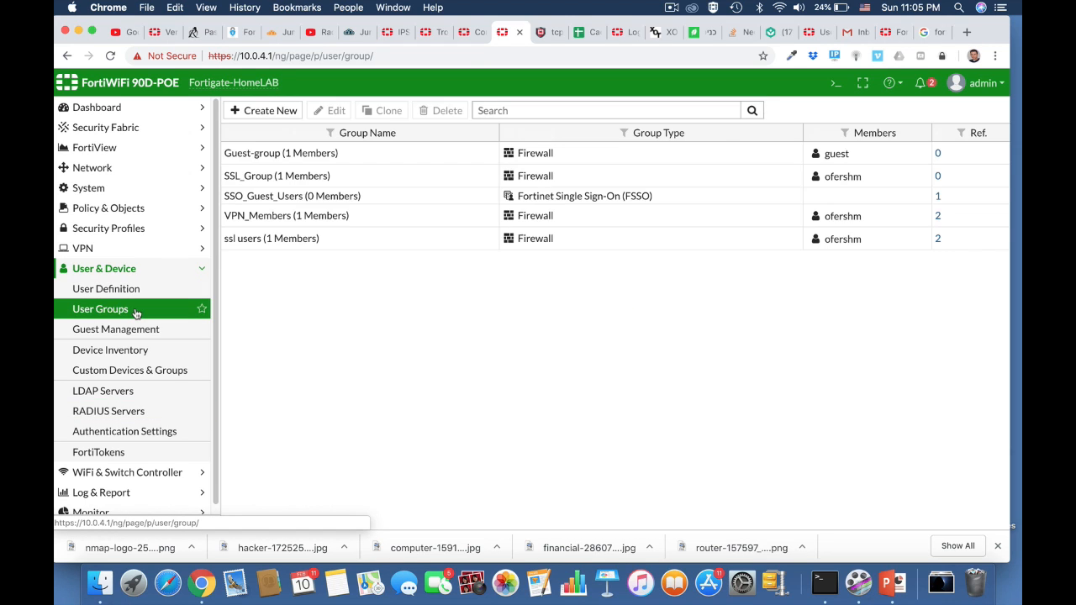
left_click(270, 111)
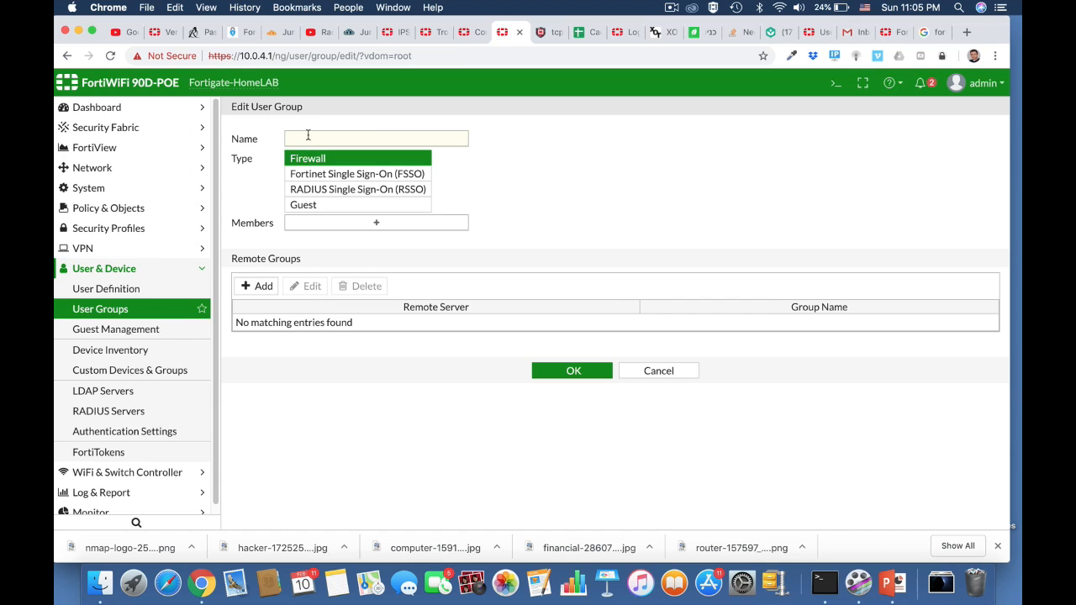
left_click(303, 140)
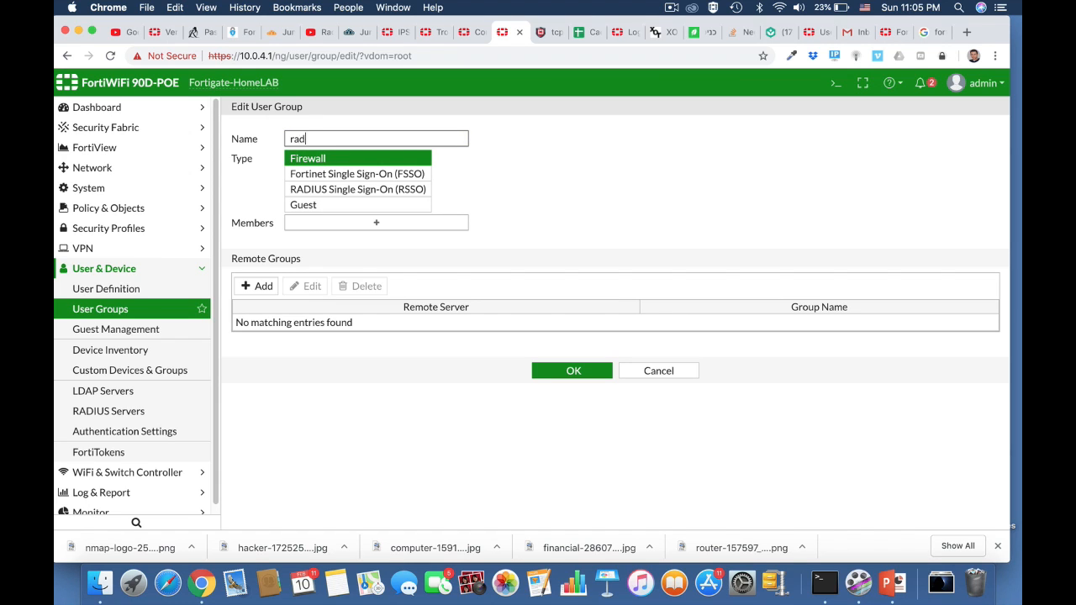
left_click(406, 158)
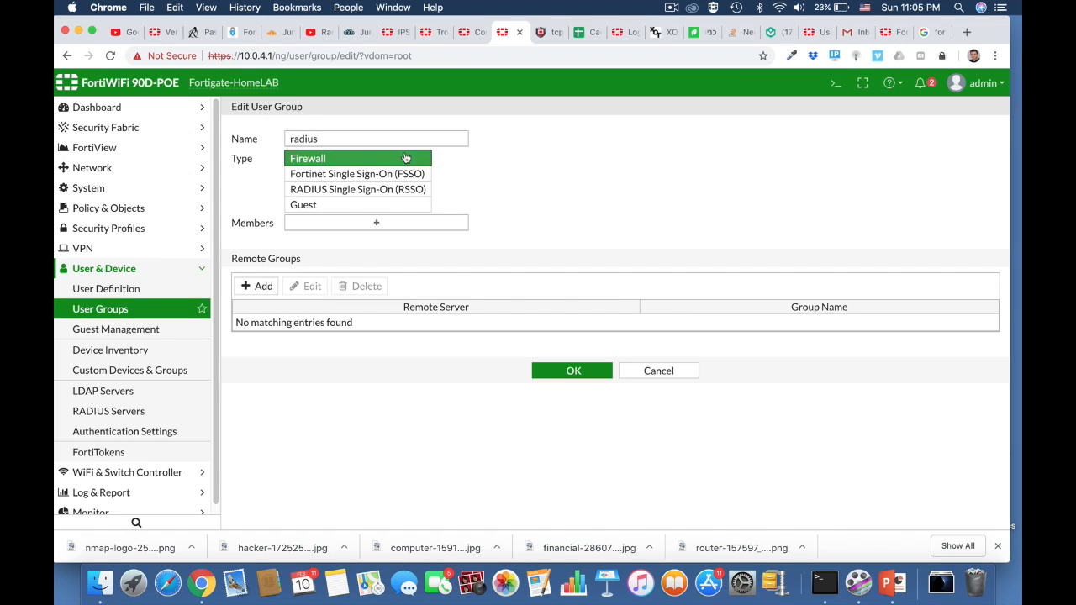
Add a remote group match on HomeServer with group admins and save the radius user group.
left_click(265, 287)
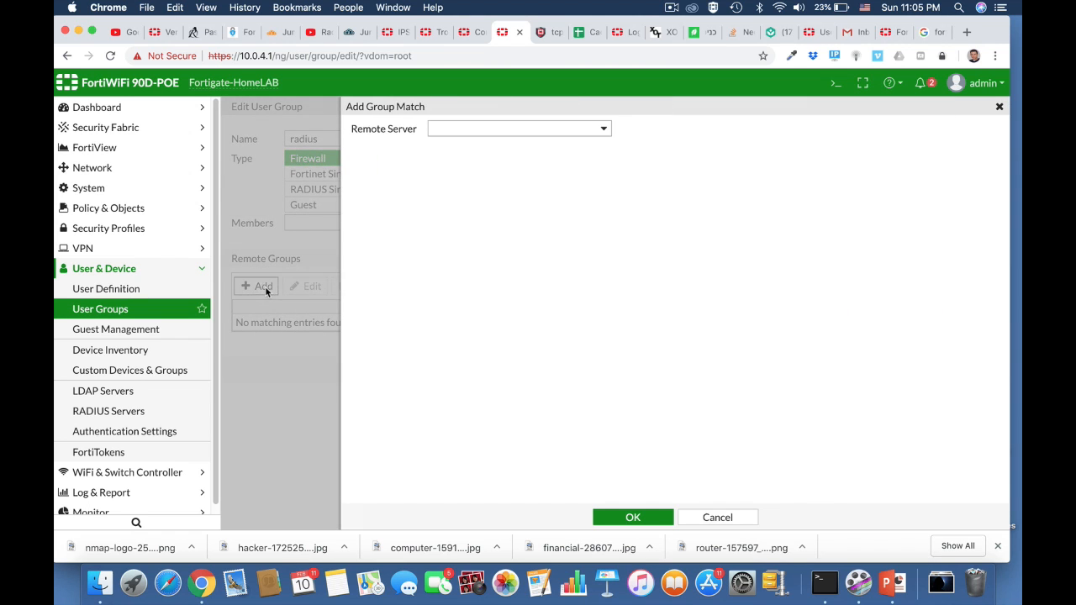
left_click(508, 133)
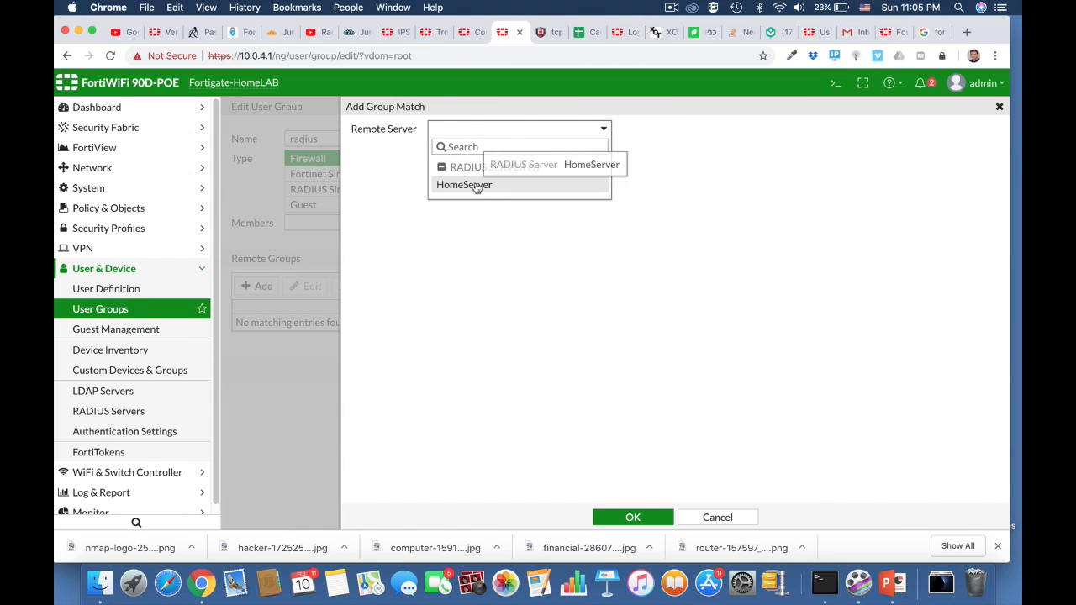
left_click(476, 185)
left_click(462, 148)
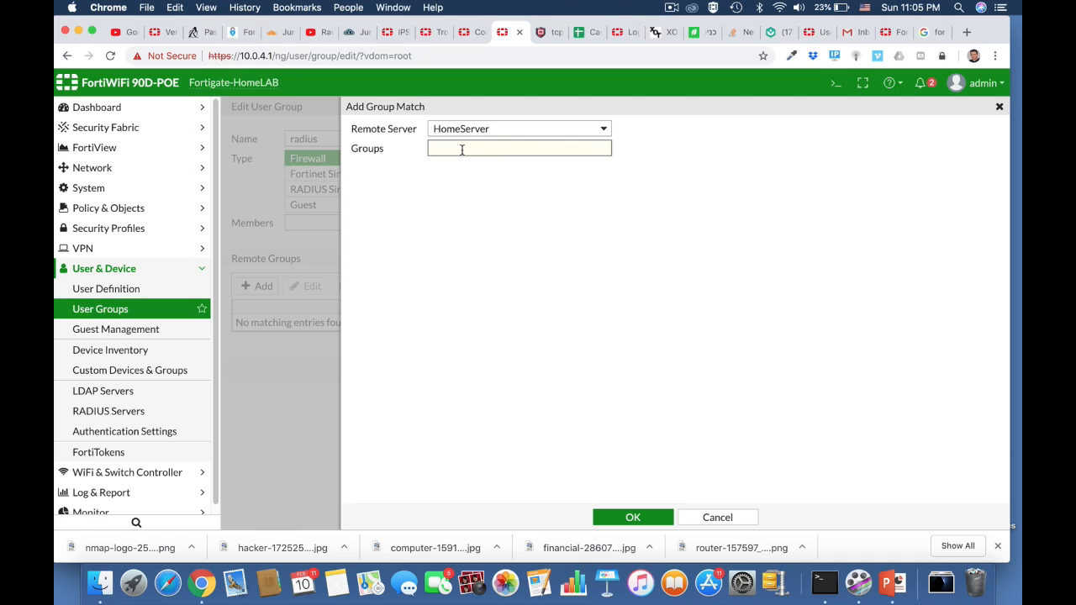
type("admins")
left_click(639, 517)
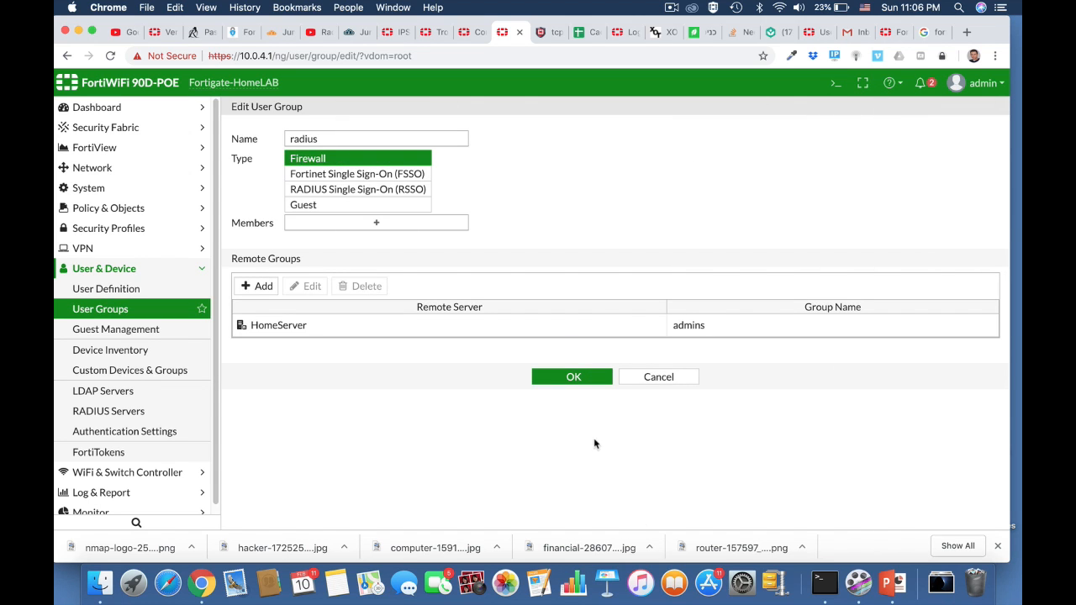
left_click(579, 379)
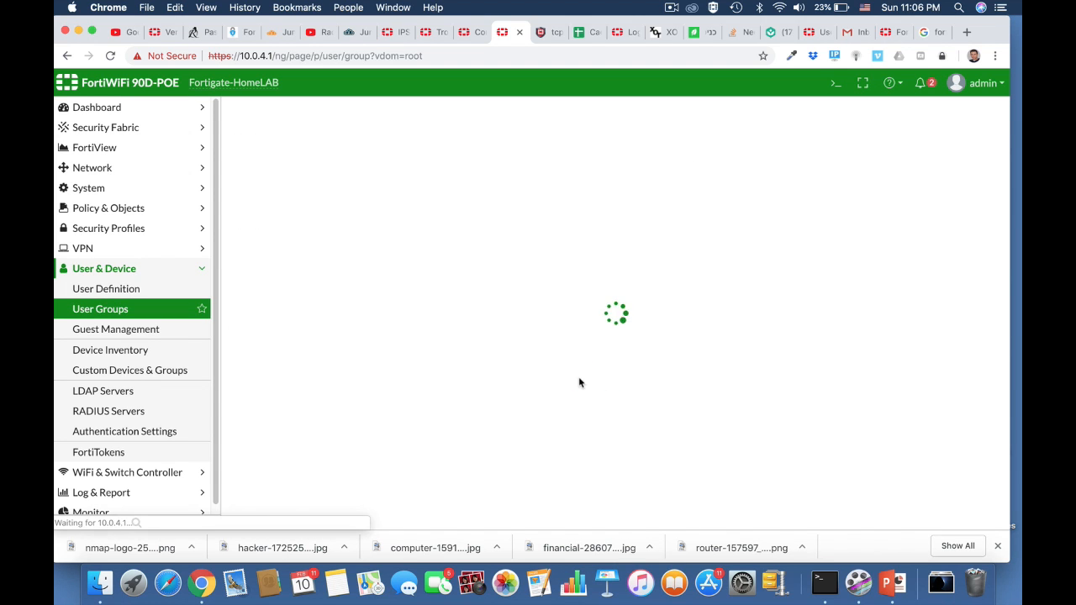
Open the CLI console full-window and begin the diagnose test authserver command.
left_click(835, 83)
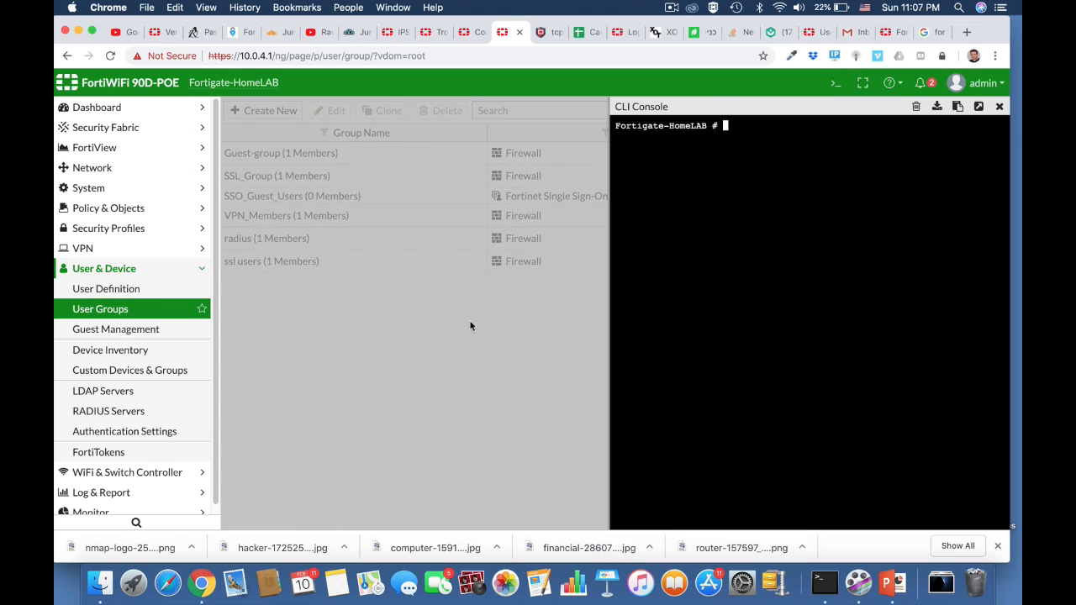
type("diag")
key("Tab")
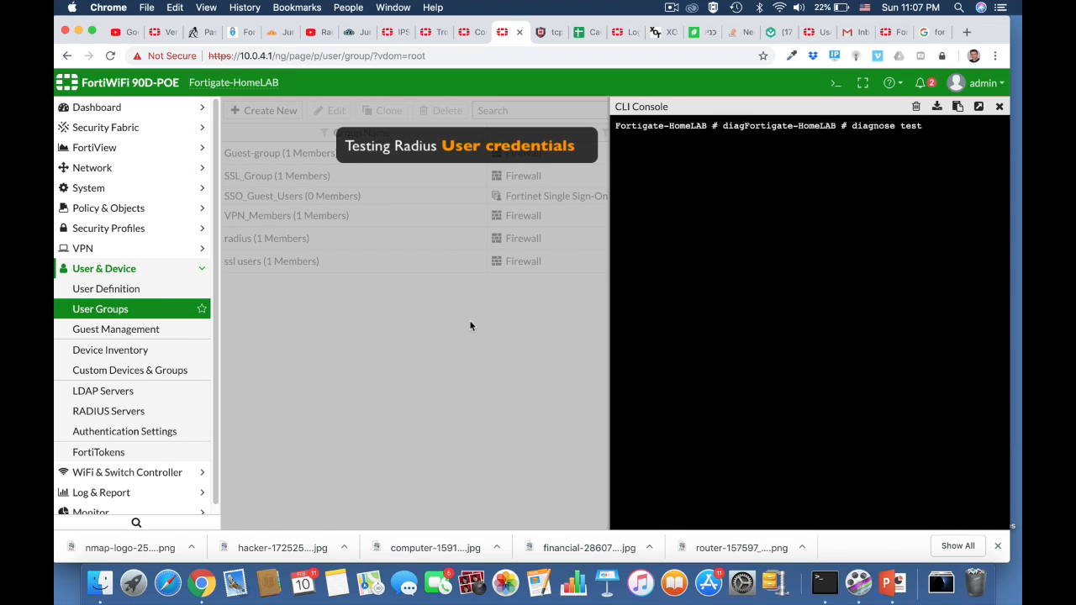
type("test authserver")
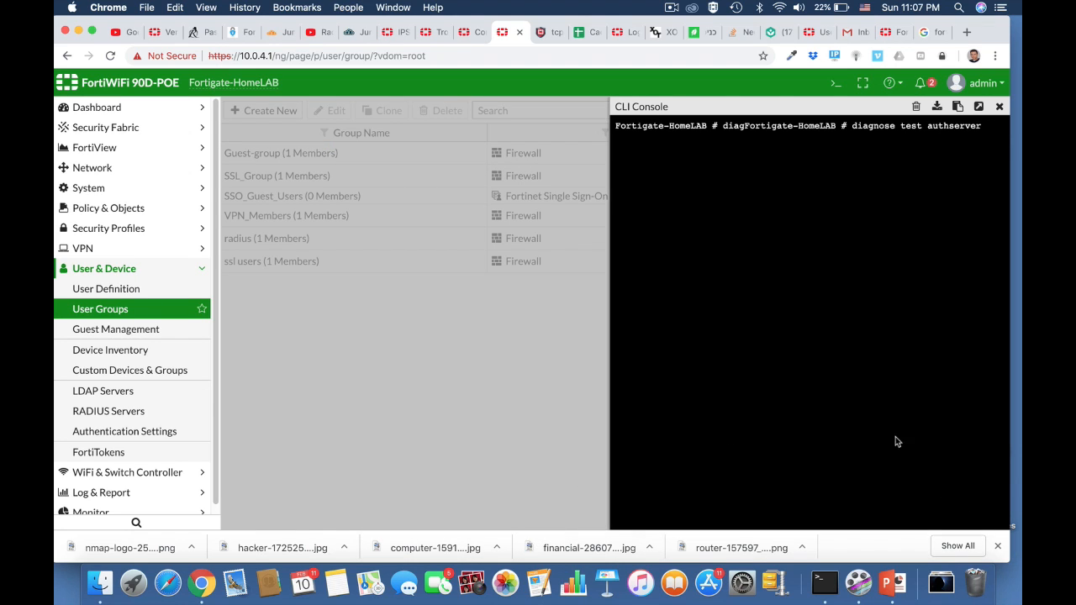
left_click(978, 107)
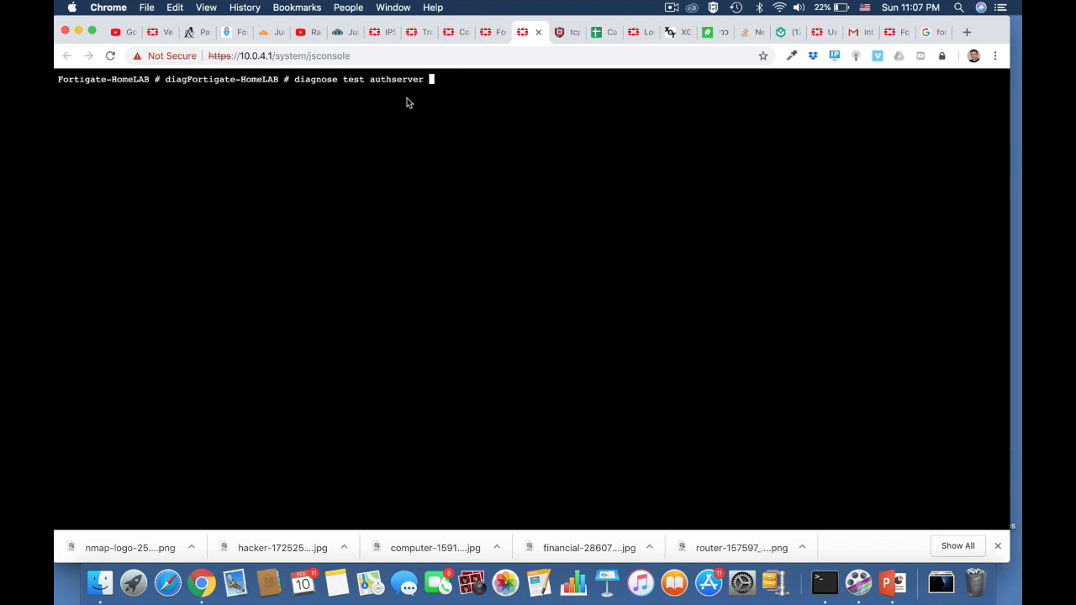
Complete and run the test with radius HomeServer pap, a JumpCloud user's username and that user's password.
type("radius HomeServer")
key("BackSpace")
key("BackSpace")
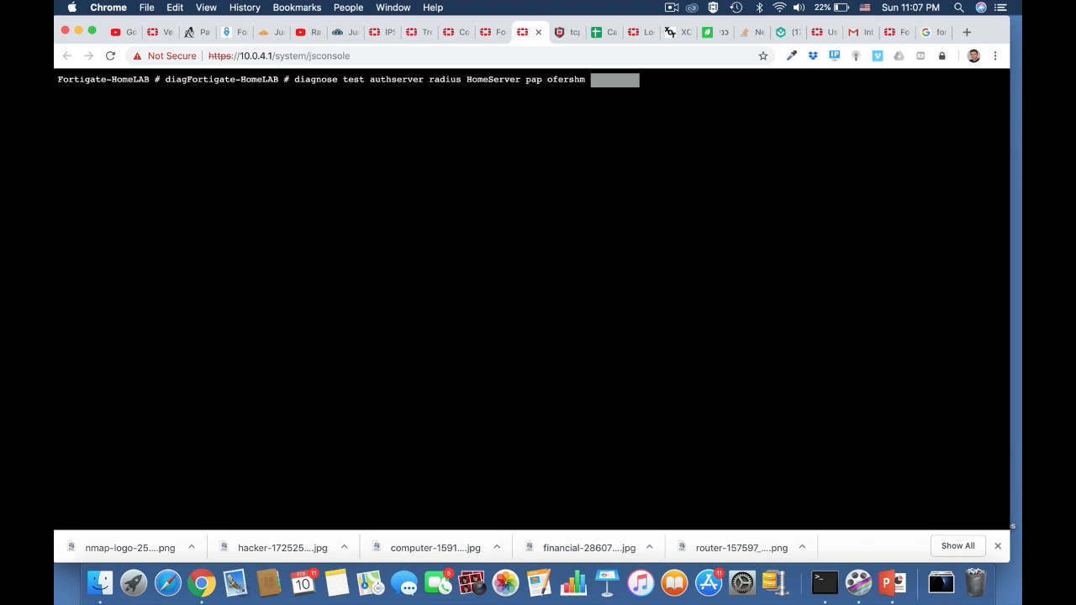
key("Return")
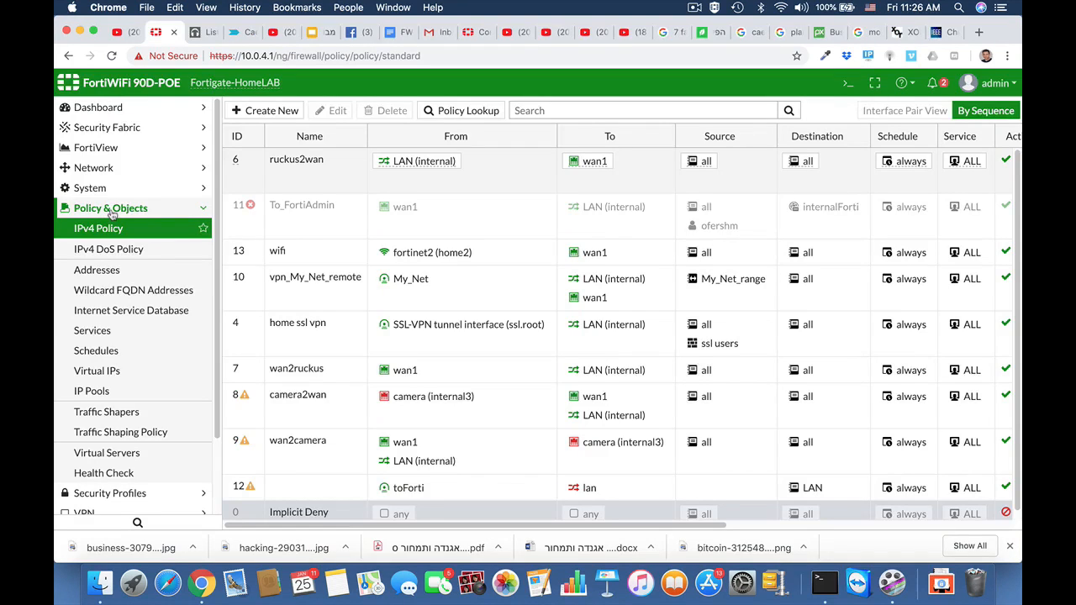
Create a firewall address named finance department with subnet 10.0.9.0/24.
left_click(105, 270)
left_click(299, 114)
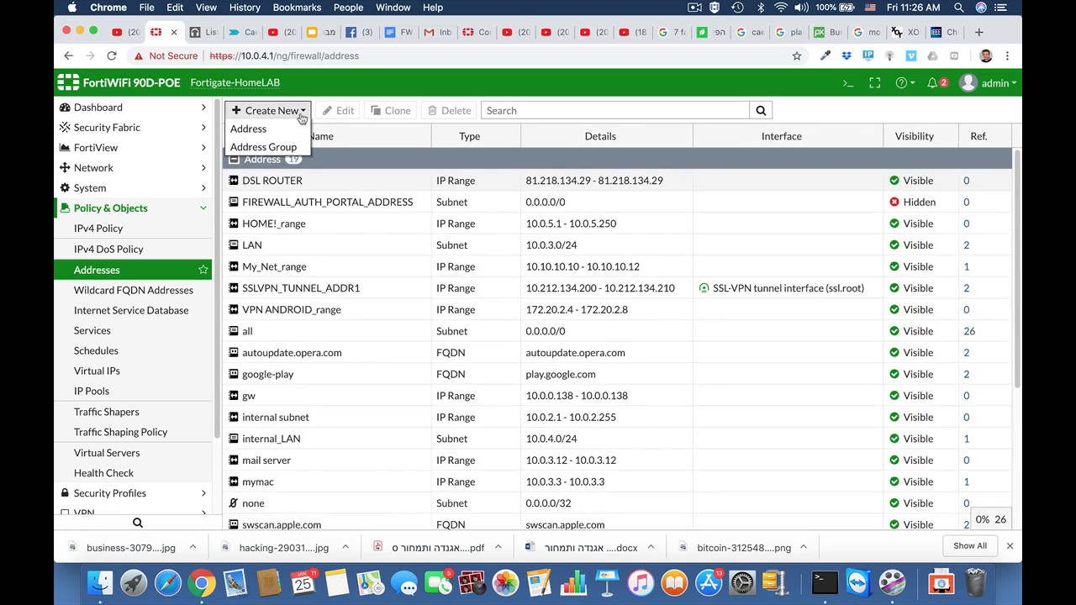
left_click(284, 131)
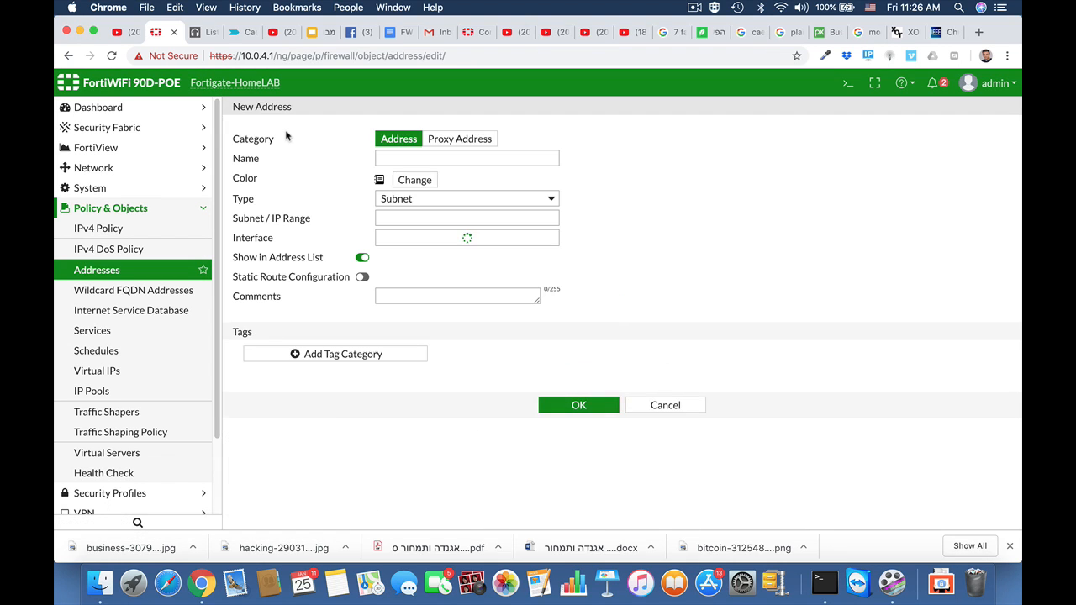
left_click(392, 159)
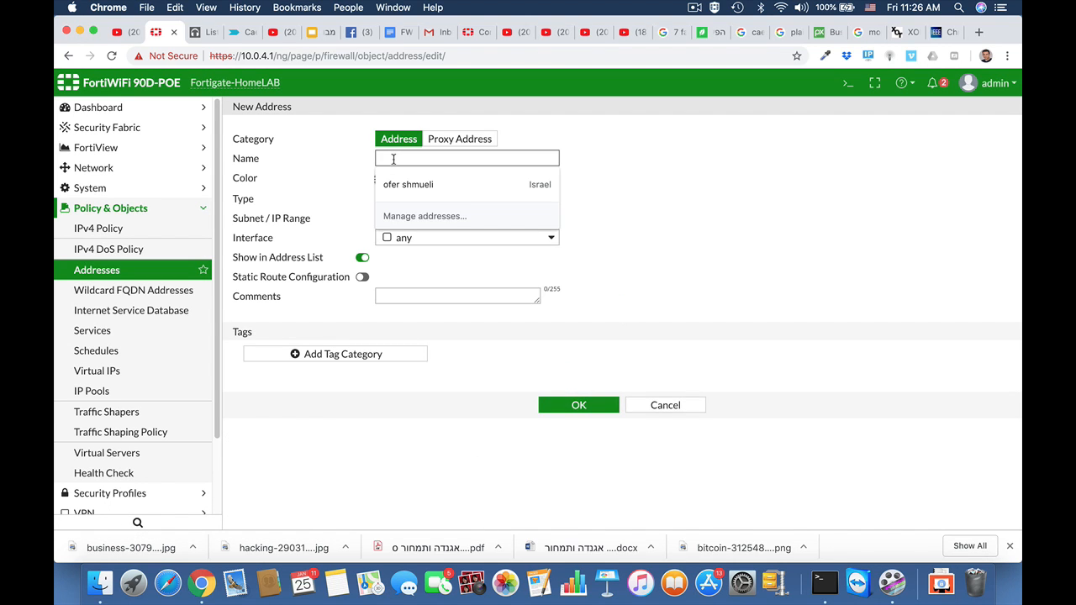
type("finance")
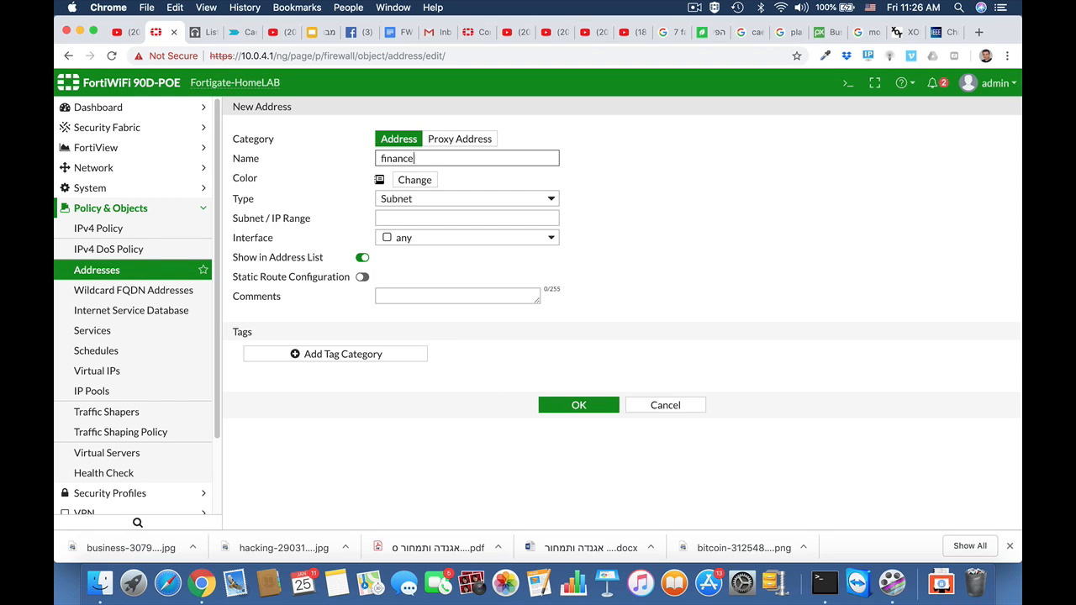
type(" department")
left_click(427, 219)
type("10.0")
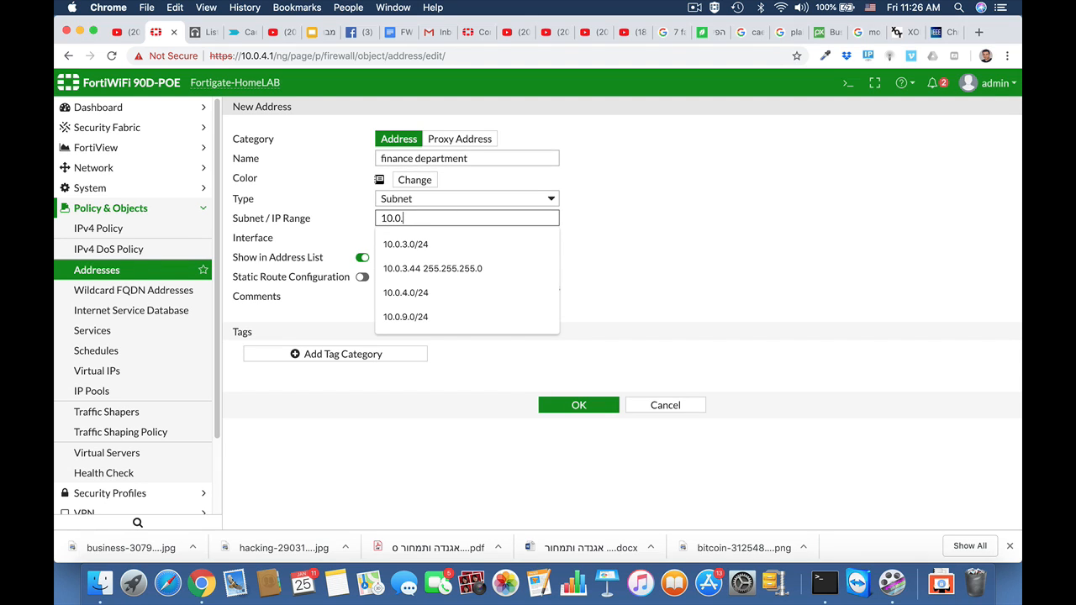
type(".9.0/24")
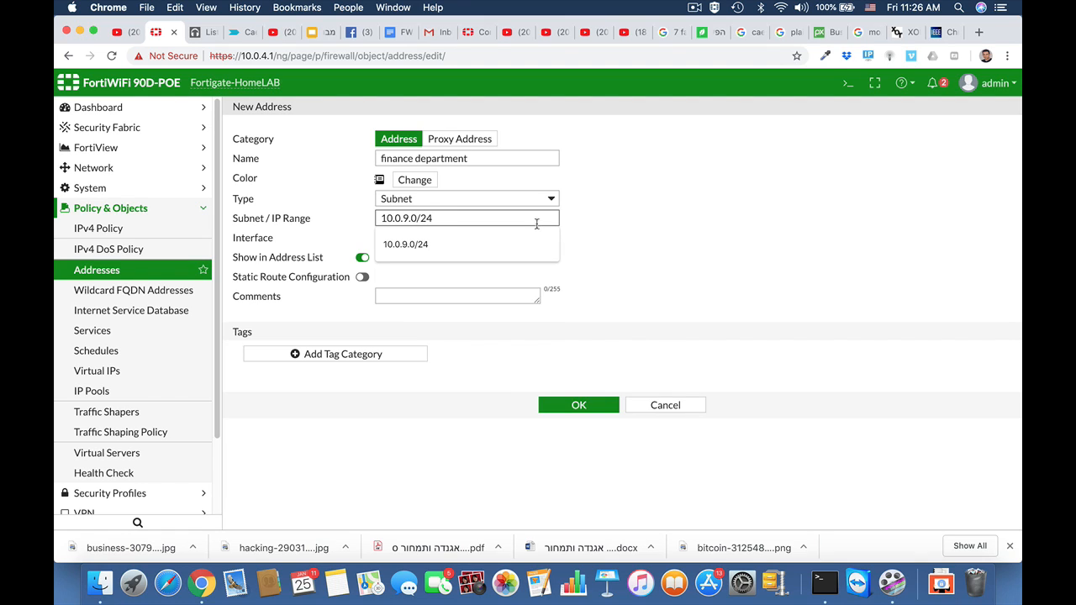
left_click(669, 274)
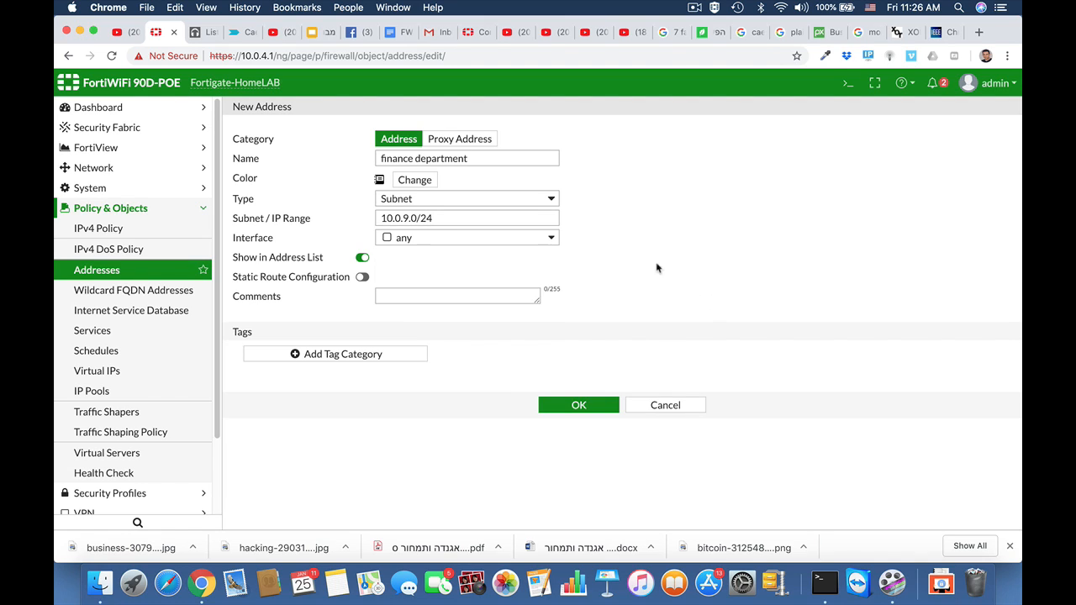
left_click(579, 405)
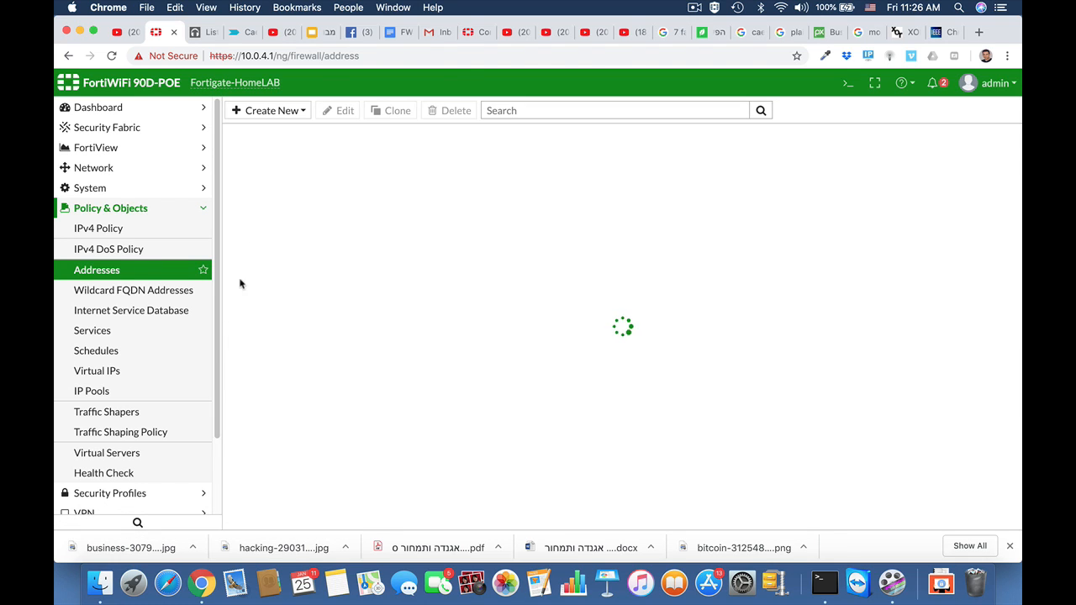
Start a new IPv4 policy named finance with incoming interface any and outgoing interface wan1.
left_click(116, 232)
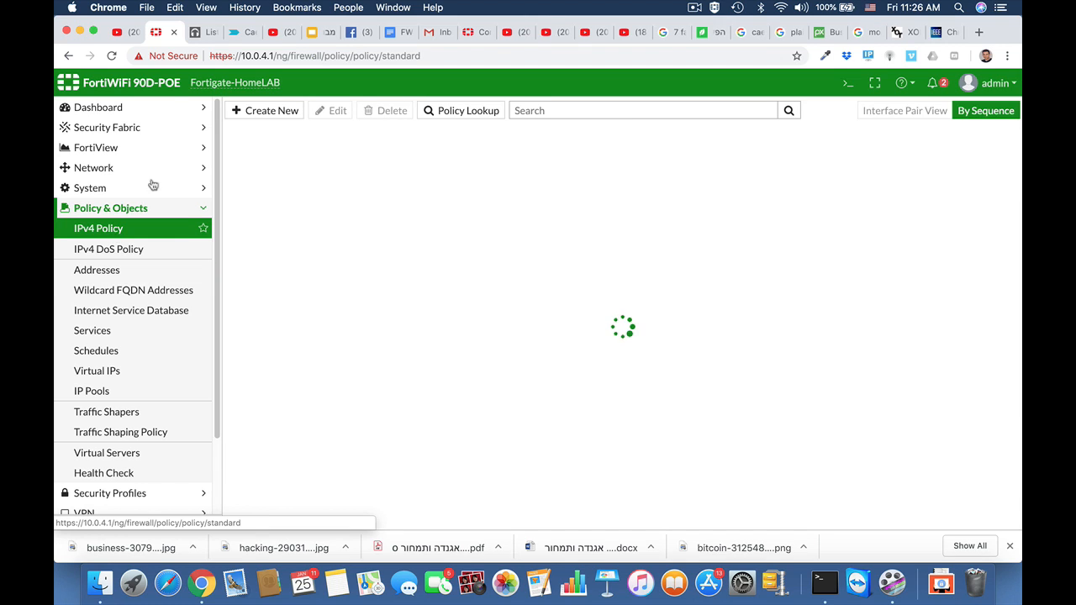
left_click(273, 115)
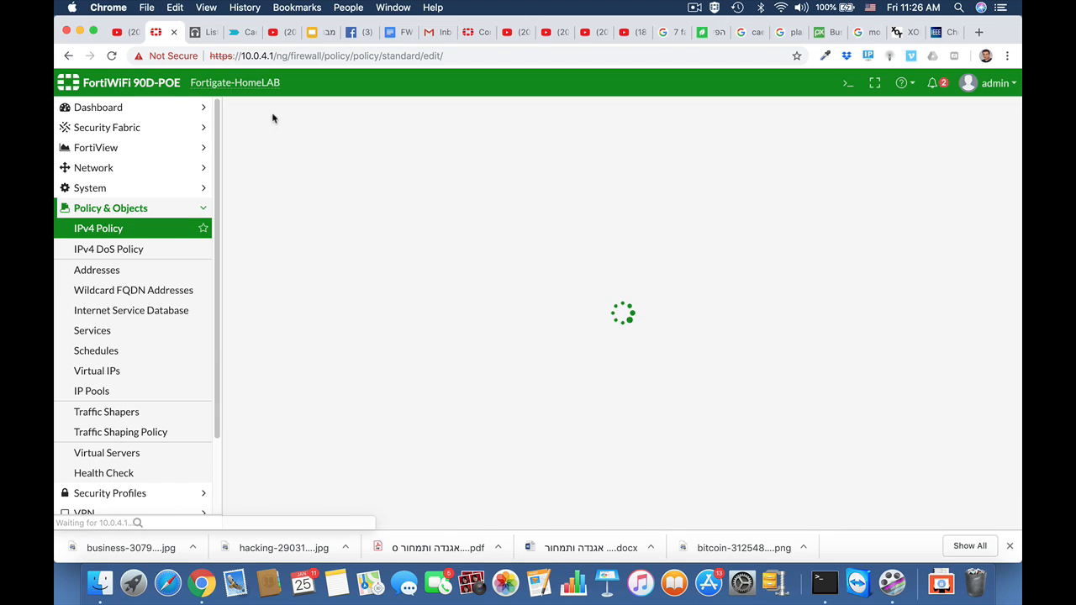
left_click(349, 149)
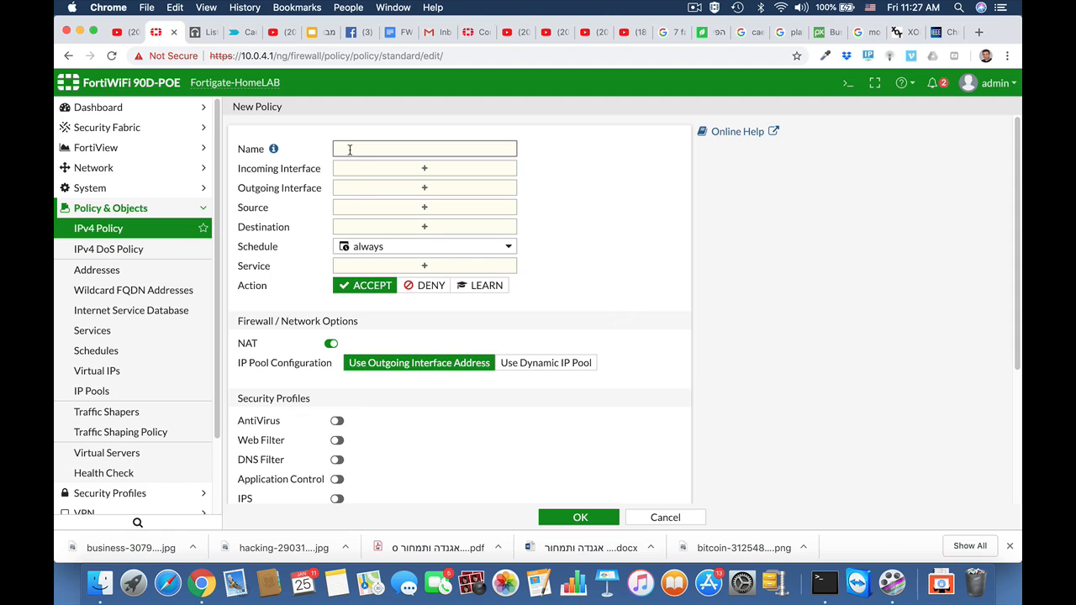
type("finana")
left_click(366, 168)
scroll(736, 387, "down", 3)
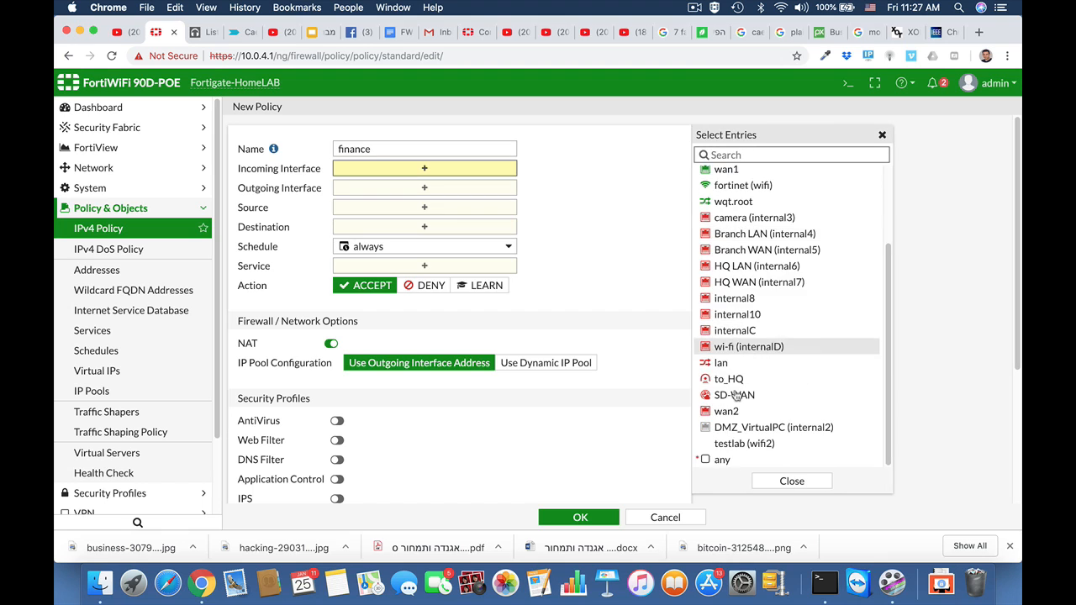
left_click(715, 459)
left_click(440, 201)
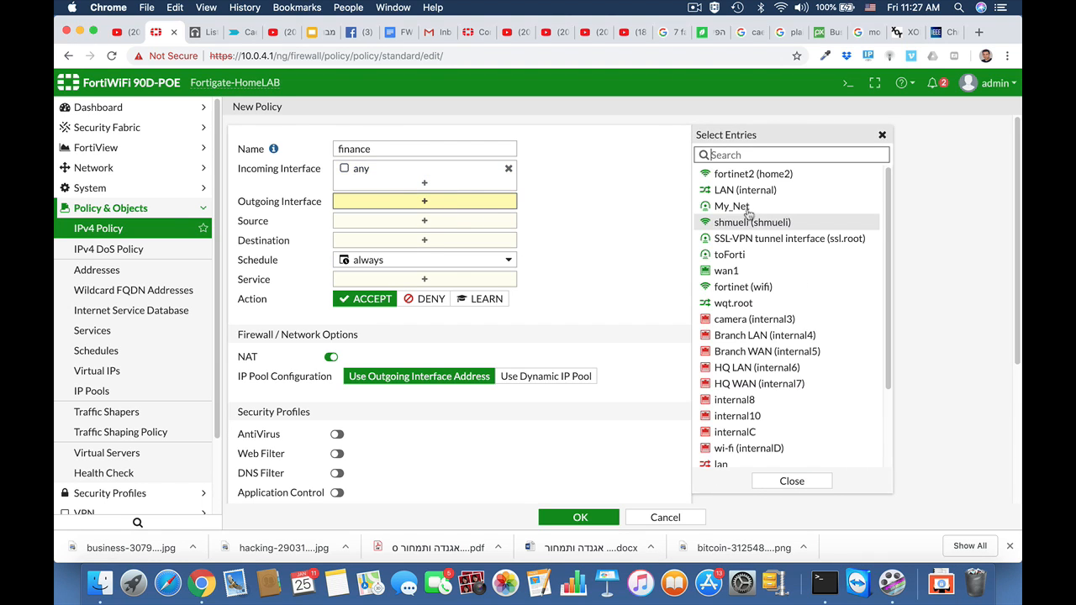
left_click(740, 271)
Set the policy source to finance department and the destination to all.
left_click(464, 235)
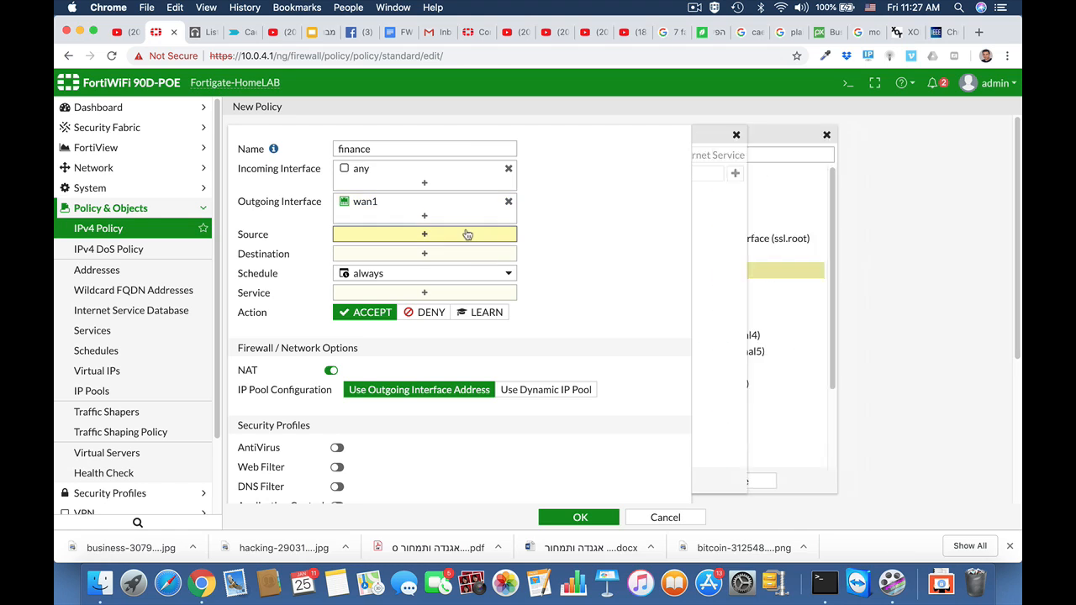
scroll(746, 404, "down", 5)
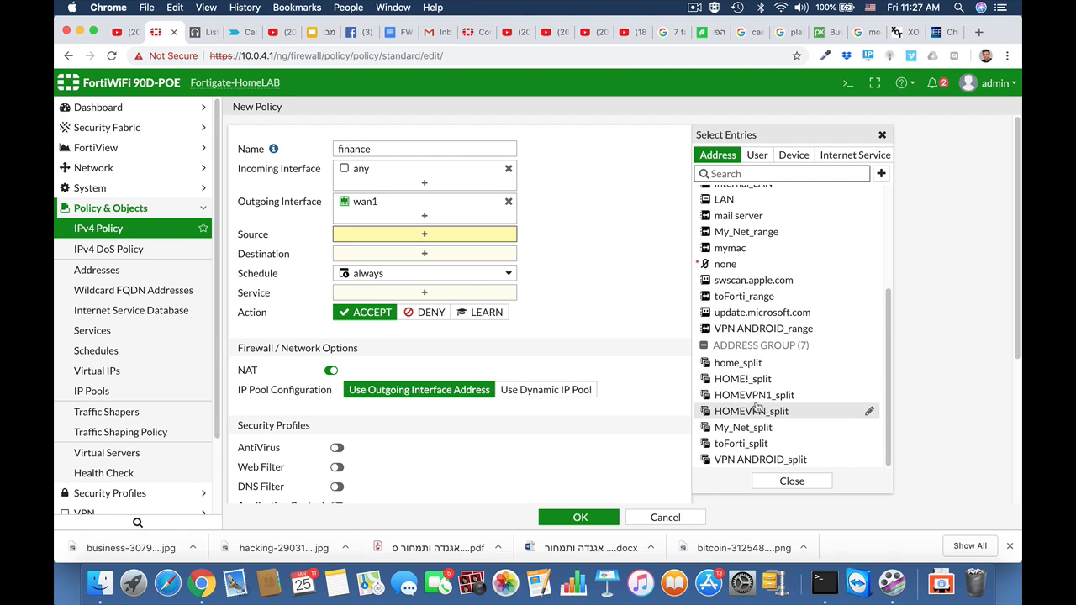
scroll(756, 404, "up", 4)
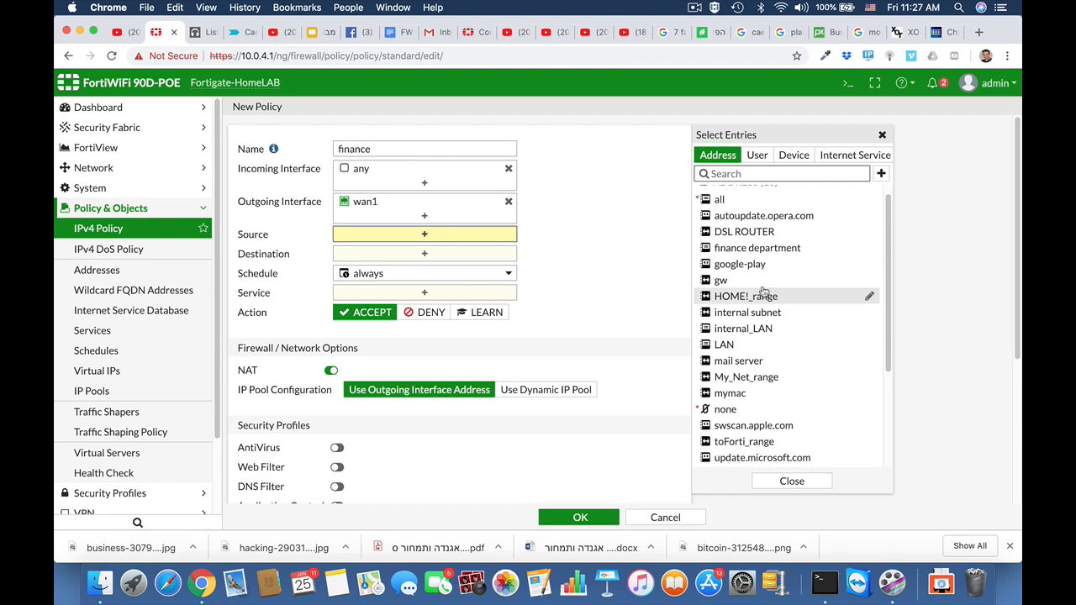
left_click(742, 250)
left_click(380, 275)
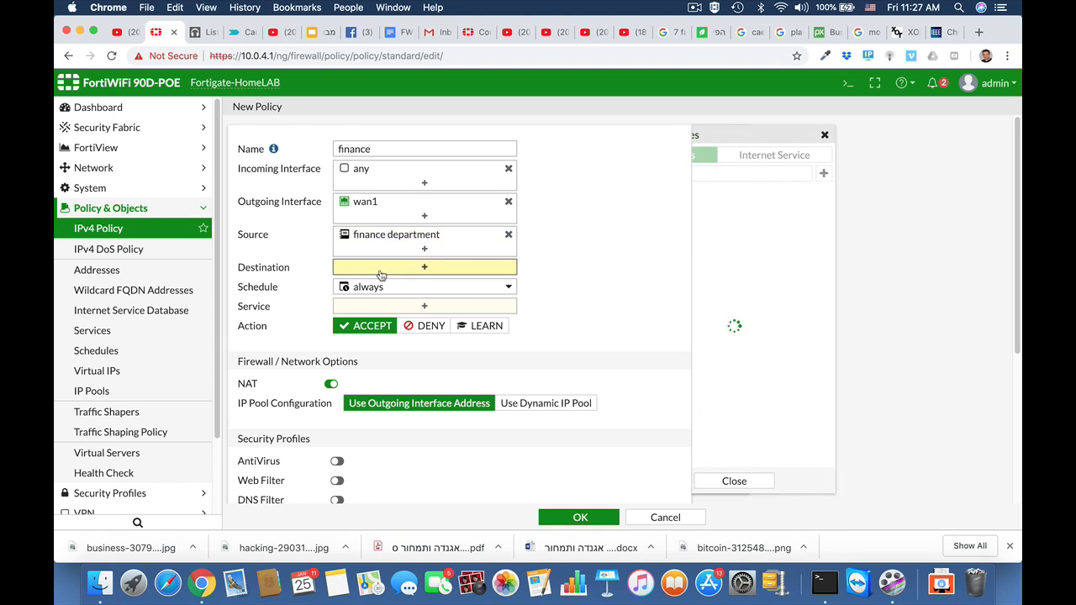
left_click(733, 212)
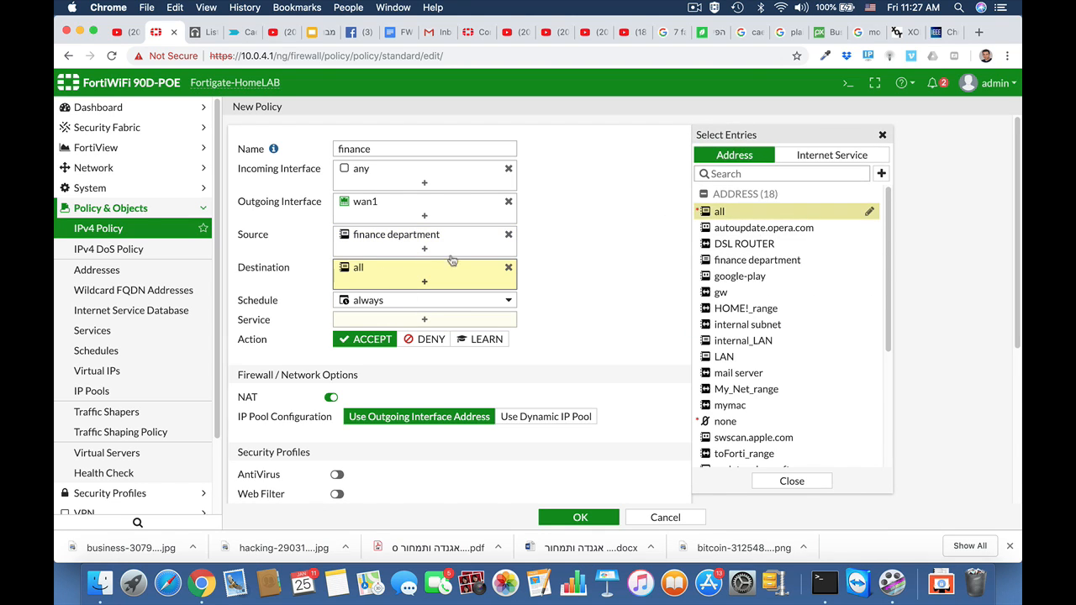
Add the HTTP, HTTPS and DNS services to the finance policy.
left_click(424, 319)
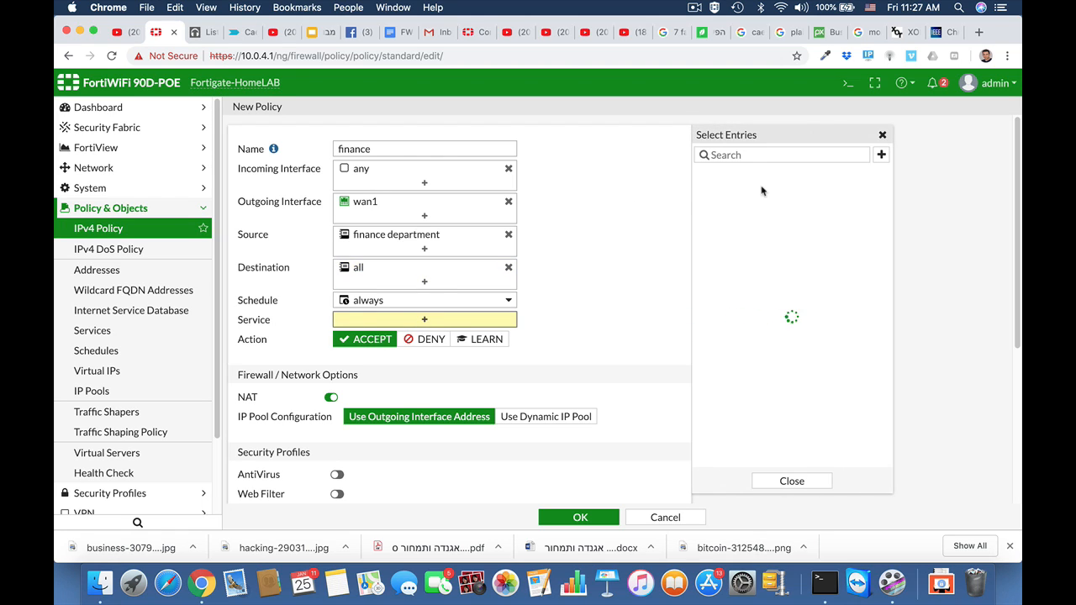
type("http")
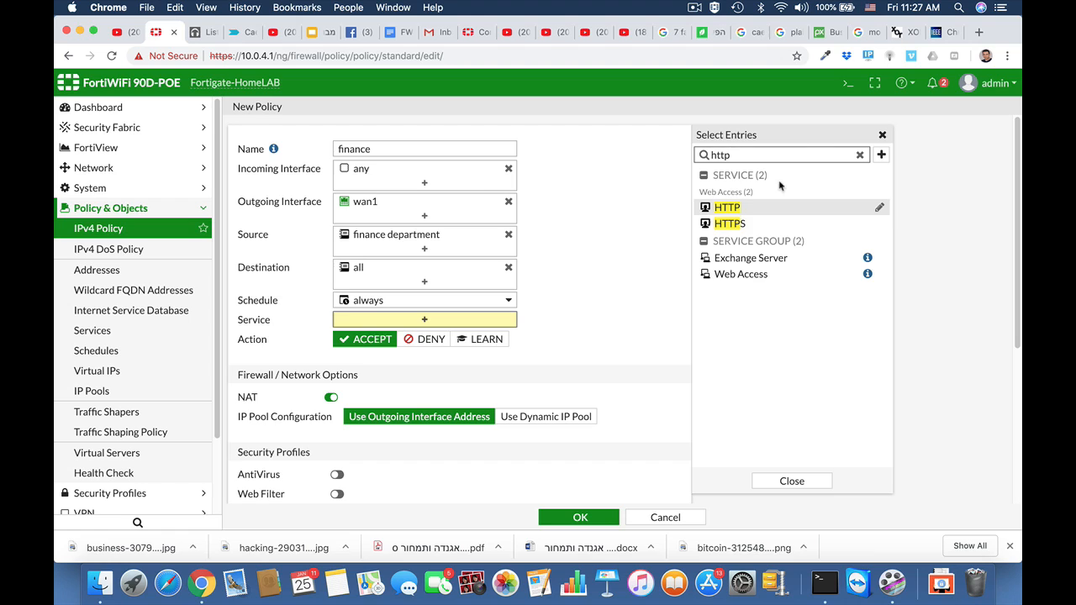
left_click(727, 207)
left_click(731, 225)
left_click_drag(735, 154, 670, 159)
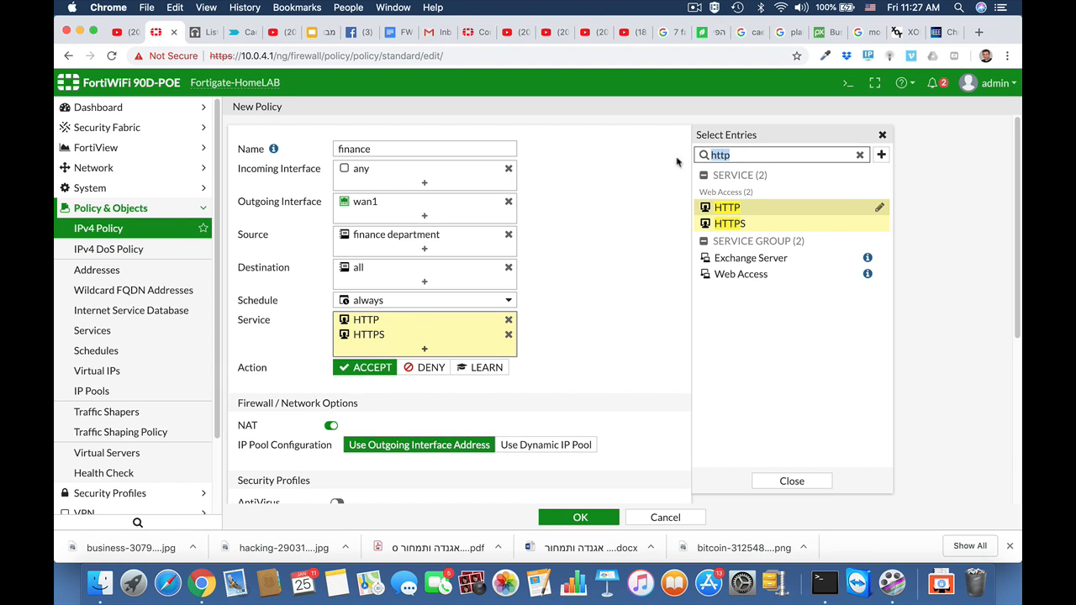
type("dns")
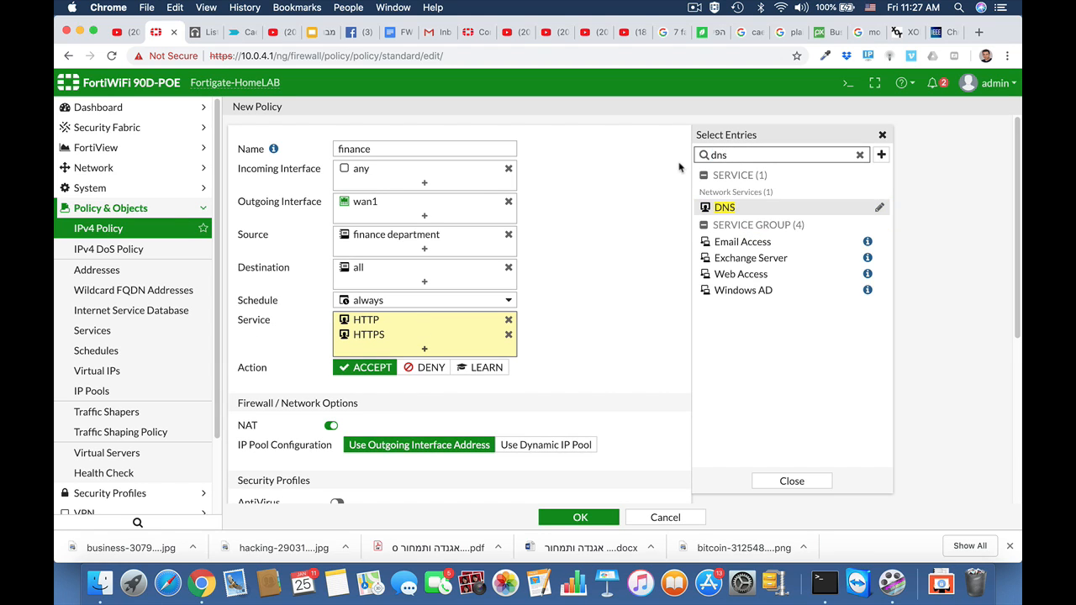
left_click(713, 208)
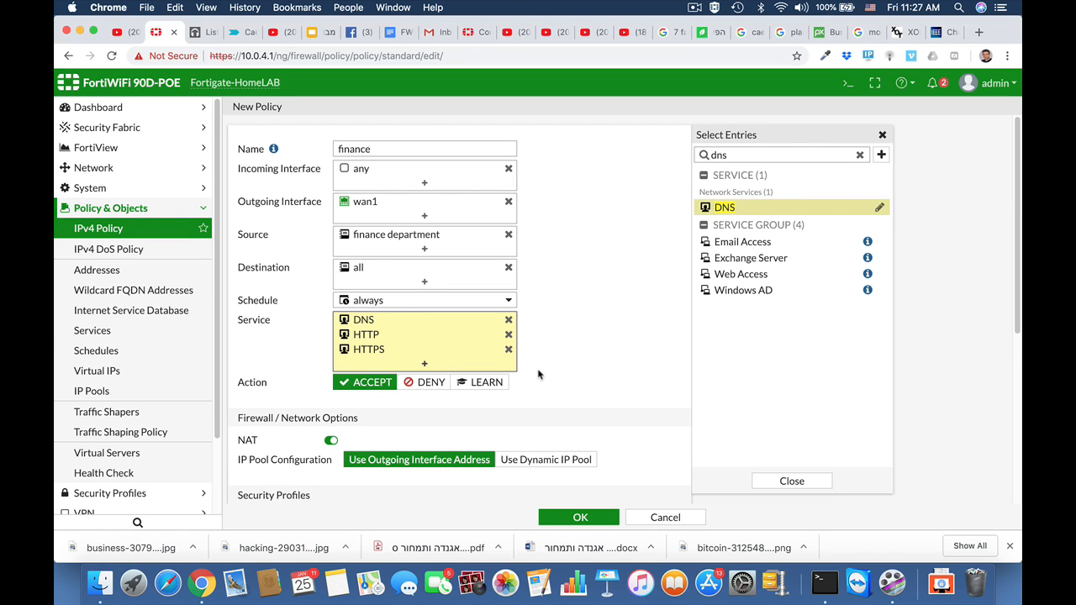
Save the finance policy and review it in the IPv4 policy list.
scroll(600, 356, "down", 5)
scroll(600, 356, "down", 3)
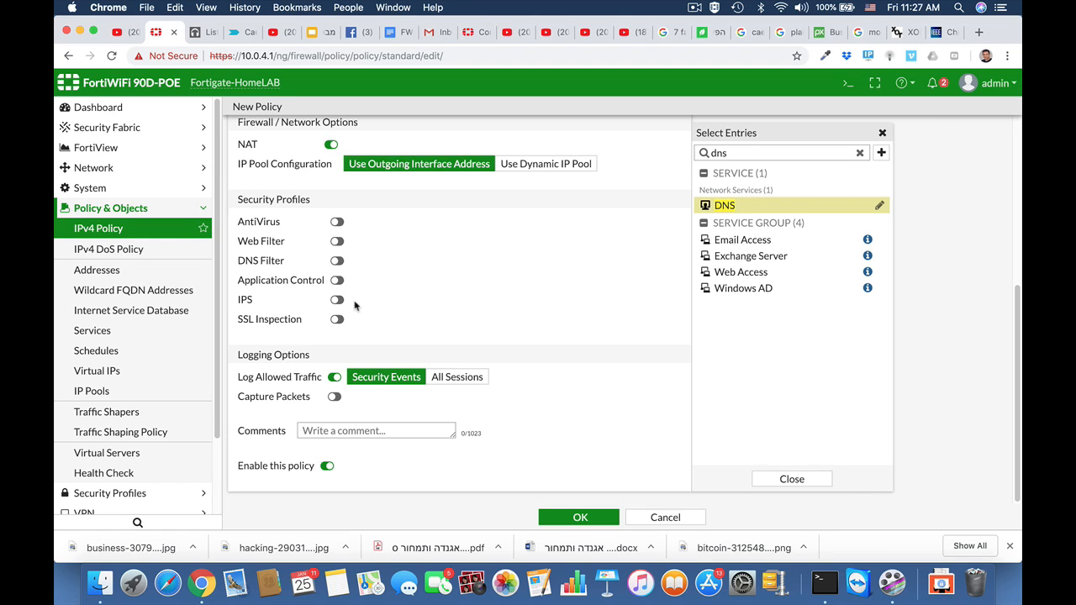
left_click(568, 520)
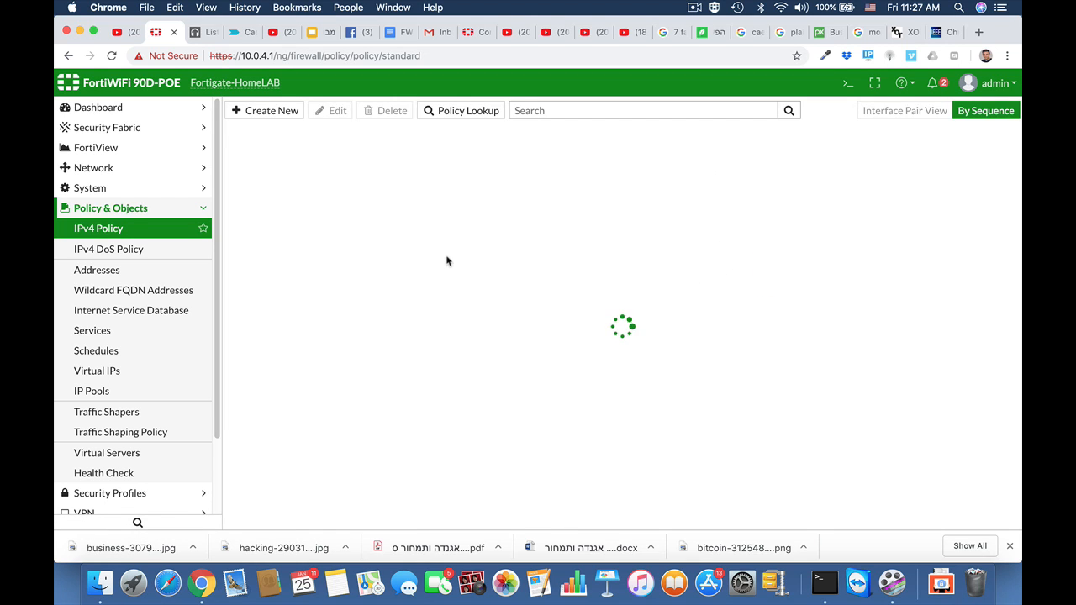
mouse_move(416, 262)
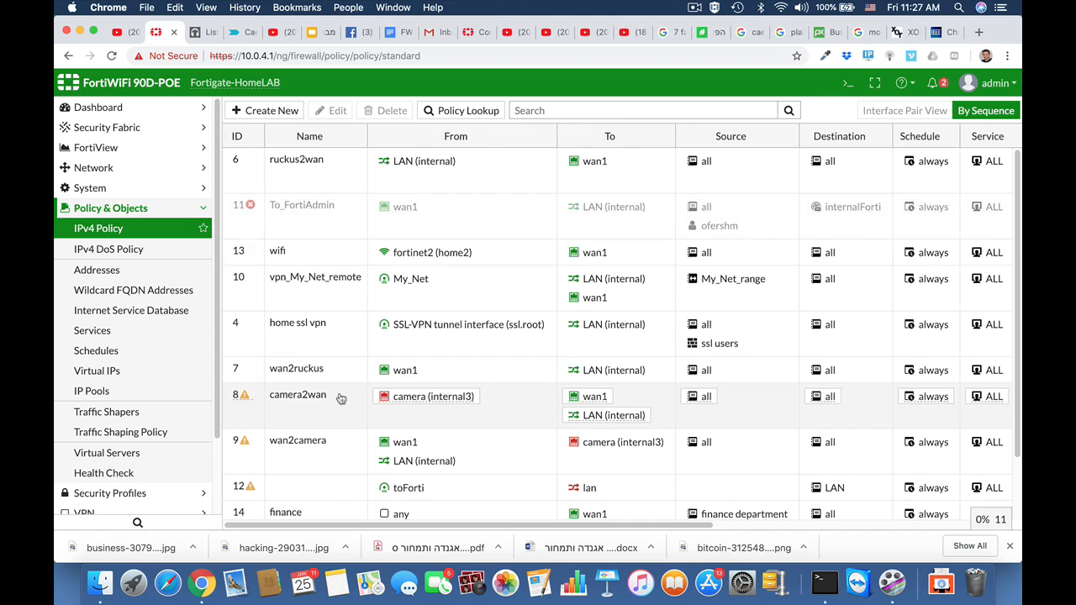
scroll(343, 398, "down", 2)
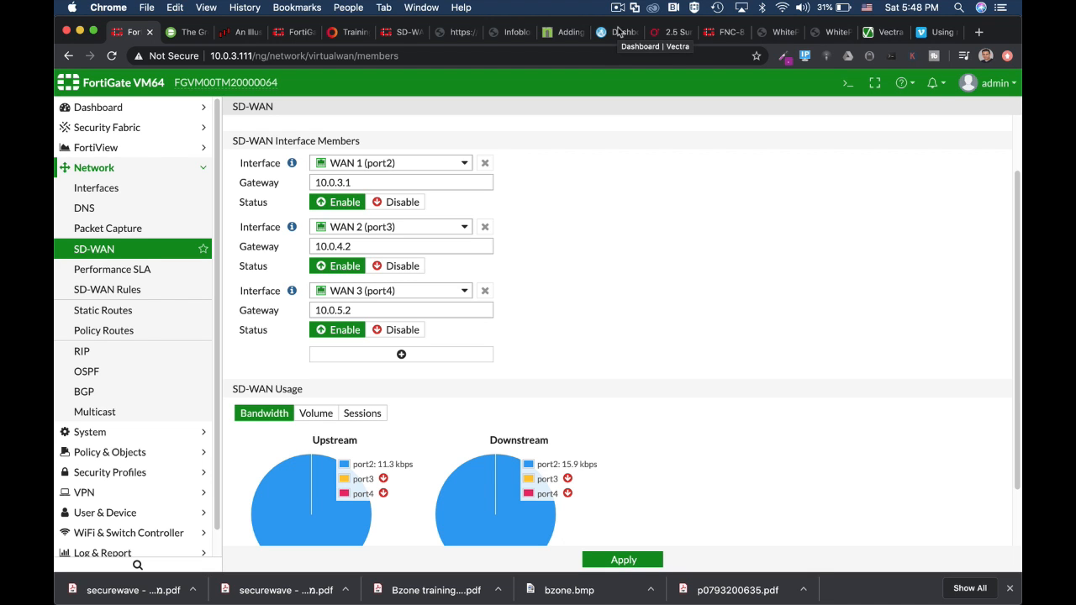
Open the SIP performance SLA for editing.
left_click(848, 85)
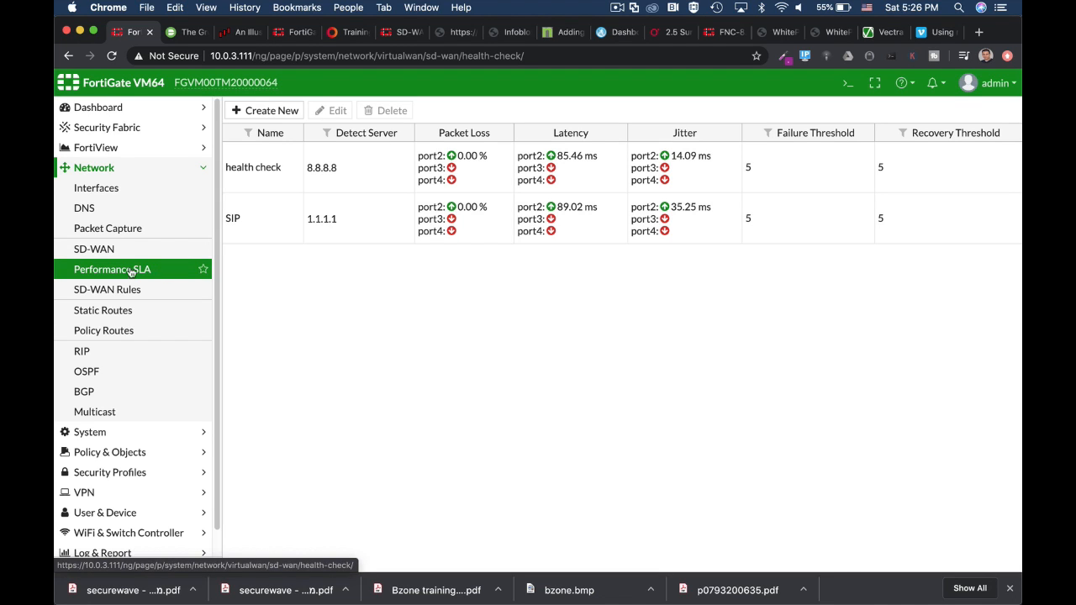
left_click(289, 232)
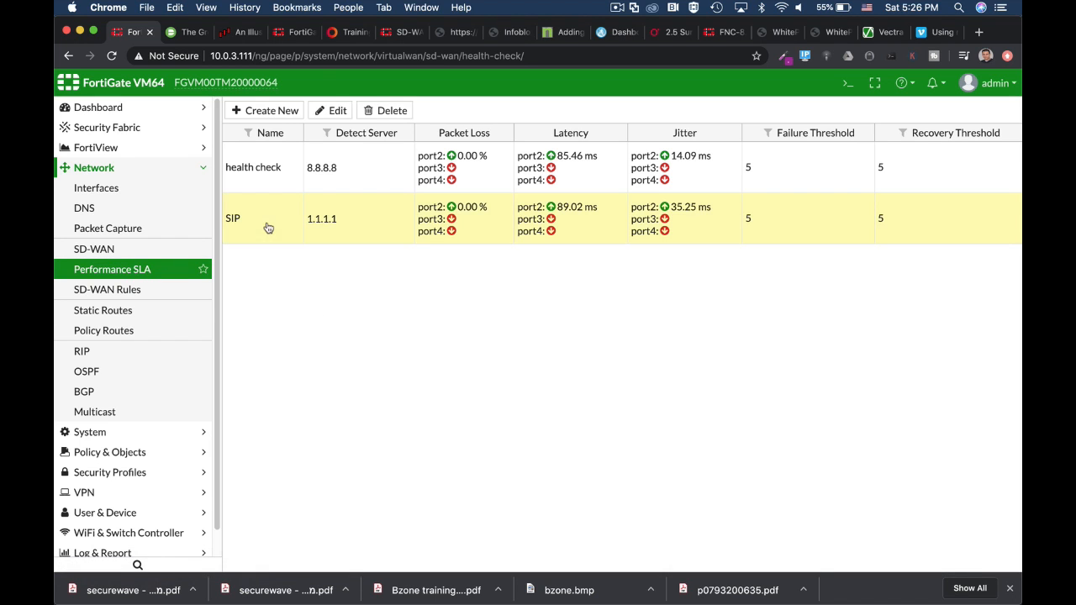
left_click(334, 110)
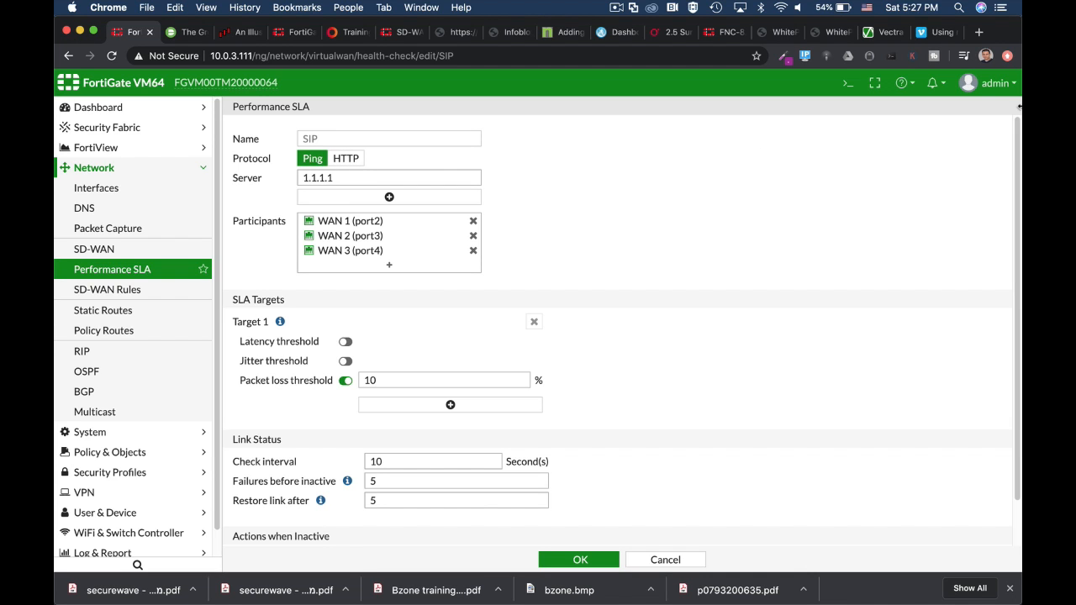
In the CLI console, enter config system virtual-wan-link, then config health-check, then edit SIP.
left_click(845, 85)
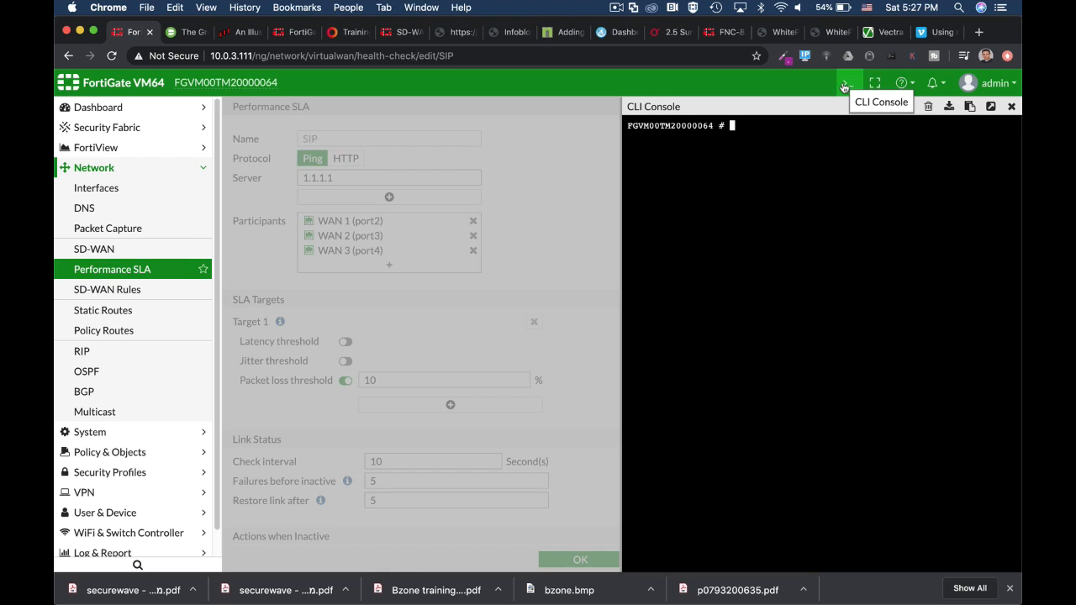
type("config sy")
key("Tab")
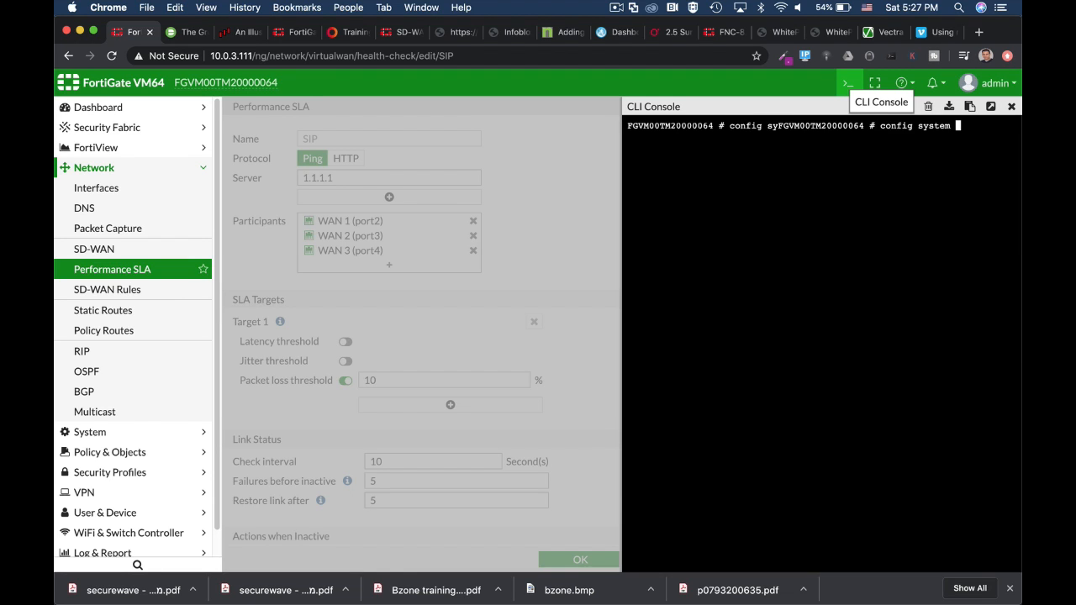
type("virtual-wan-l")
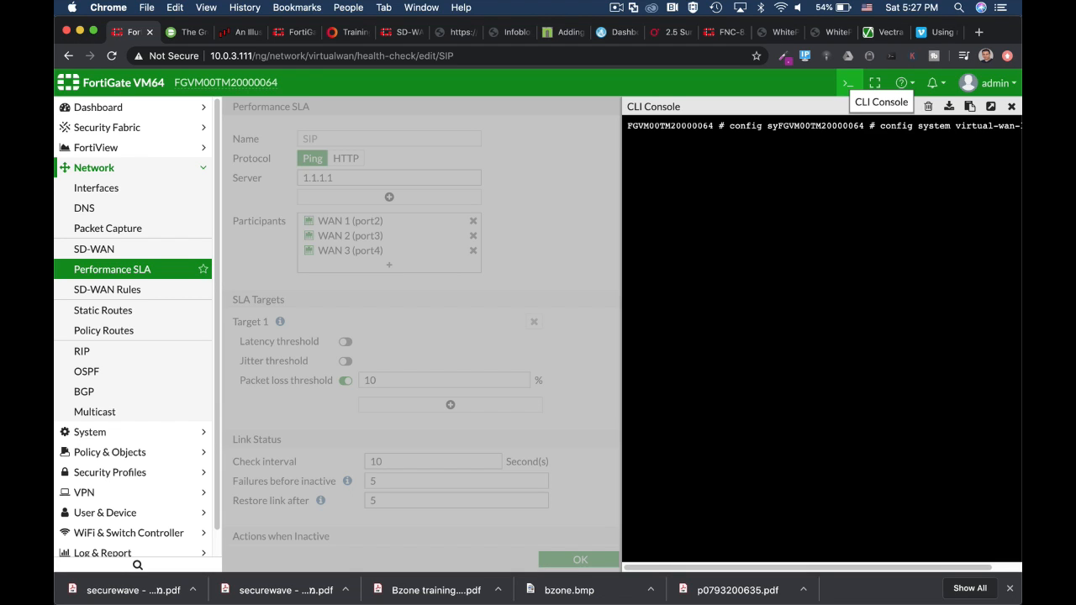
key("Return")
type("config he")
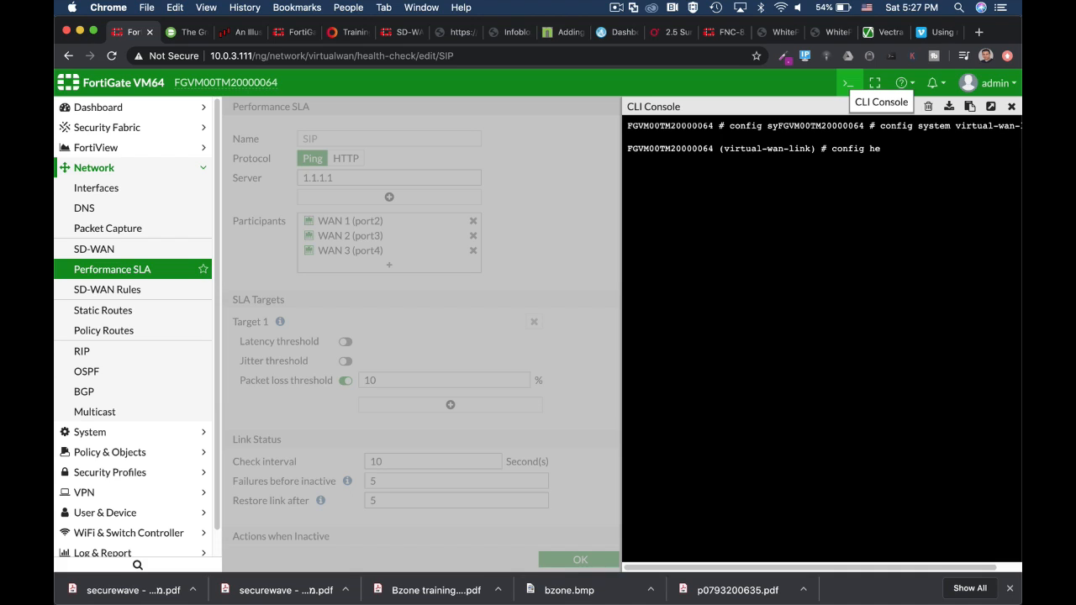
key("Tab")
key("Return")
type("edit")
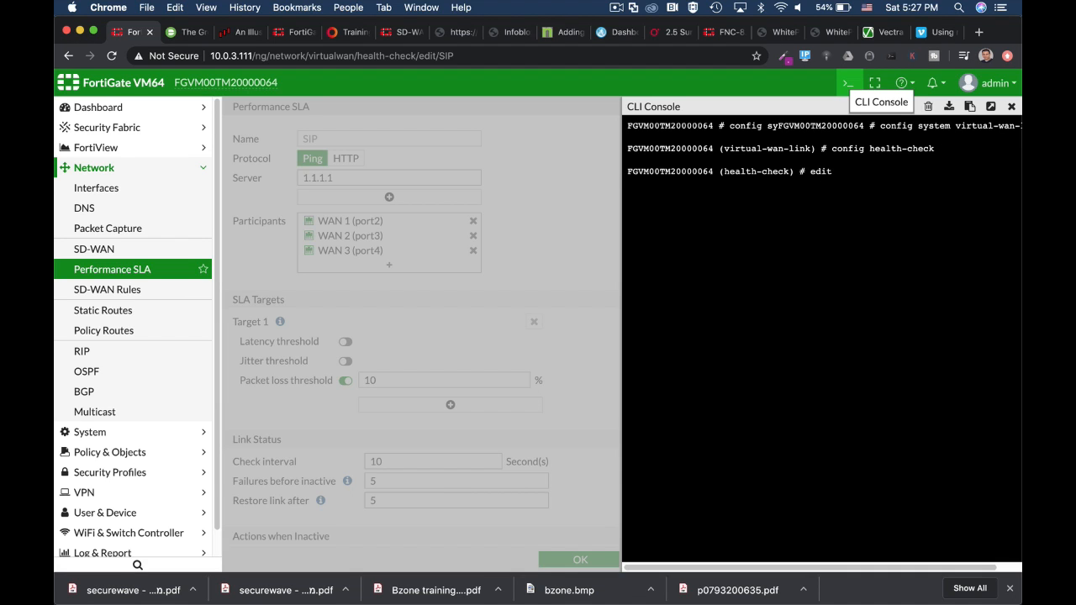
type(" SIP")
key("Return")
Show the full configuration of the SIP health check and page through it.
type("sh")
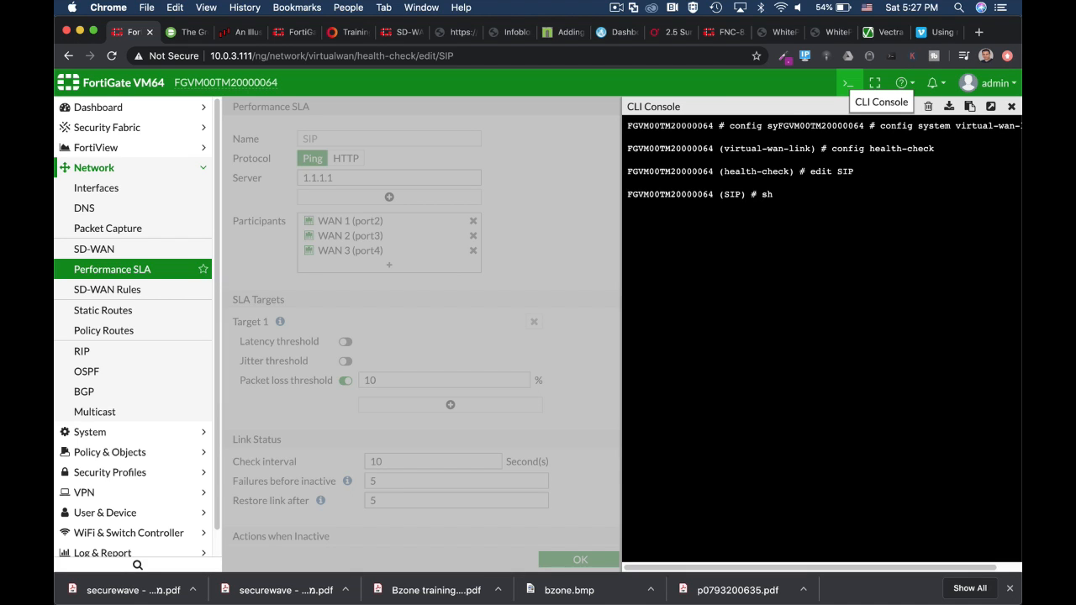
type("ow fu")
key("Tab")
key("Return")
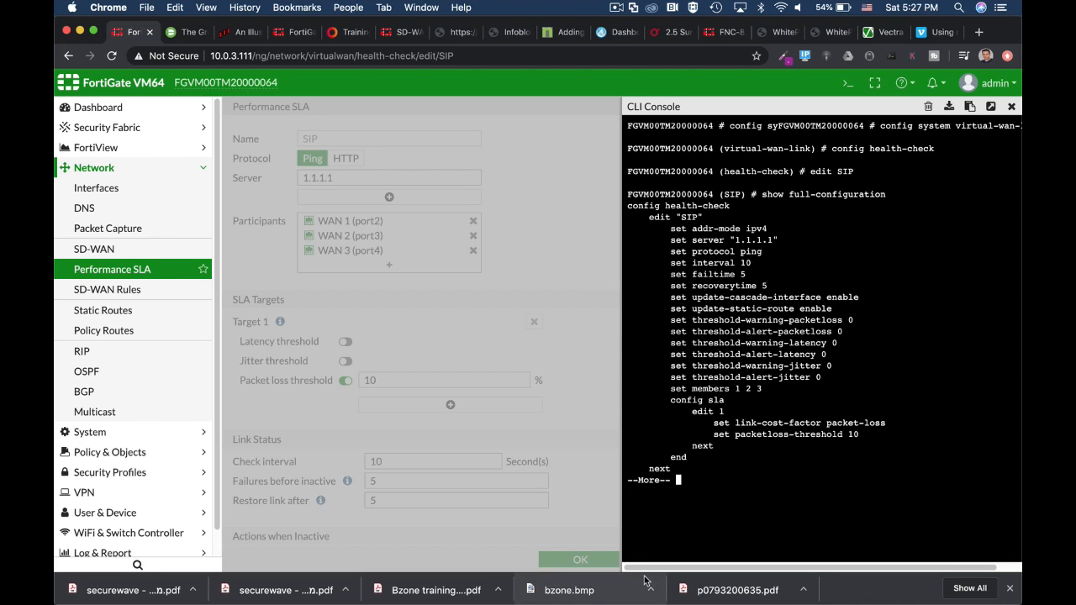
key("space")
key("Return")
key("Return")
Try setting the SIP health check protocol to tcp-echo, then abort the edit.
type("se")
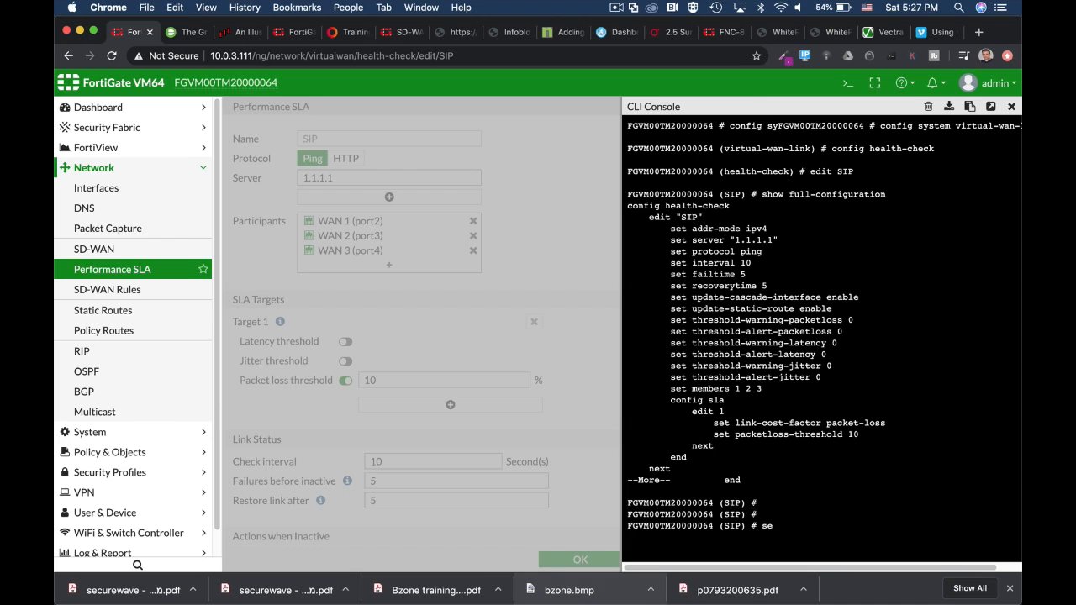
type("t protocol tcp-echo")
key("Tab")
key("Tab")
key("Tab")
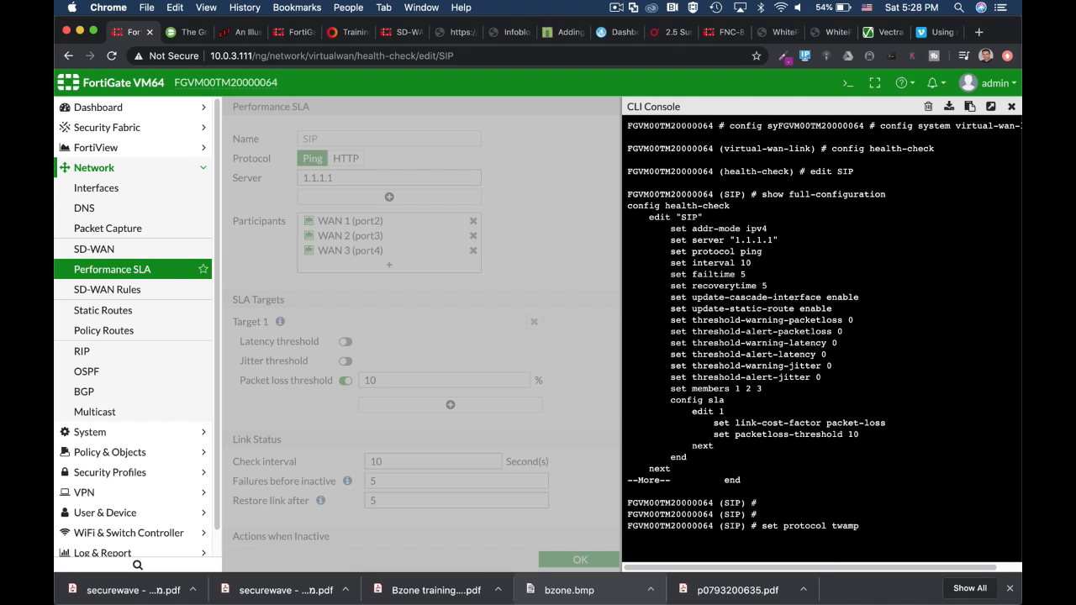
type("abort")
key("Return")
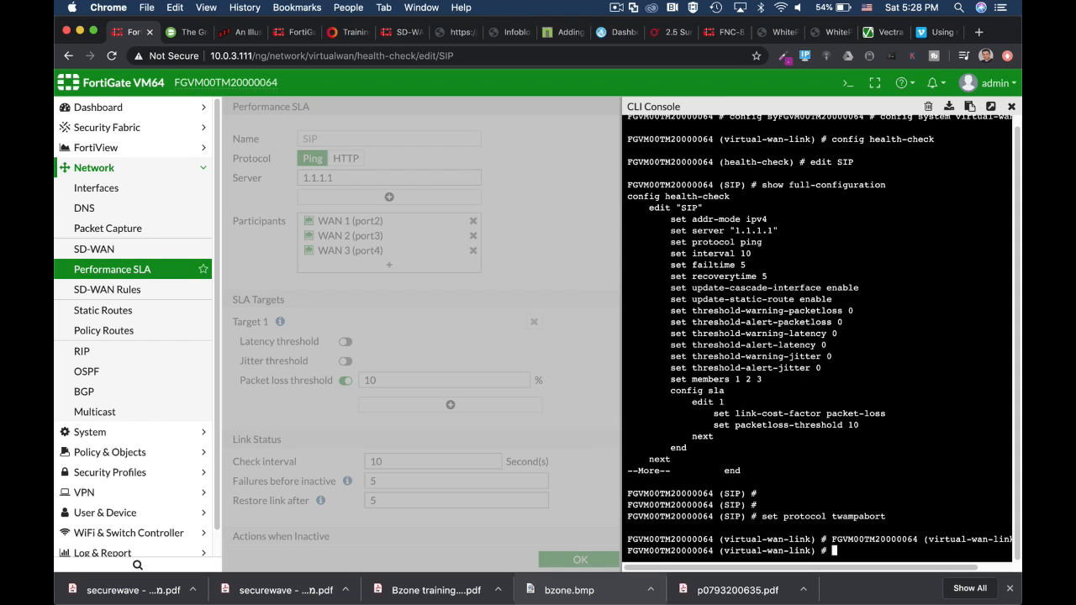
key("Return")
key("Return")
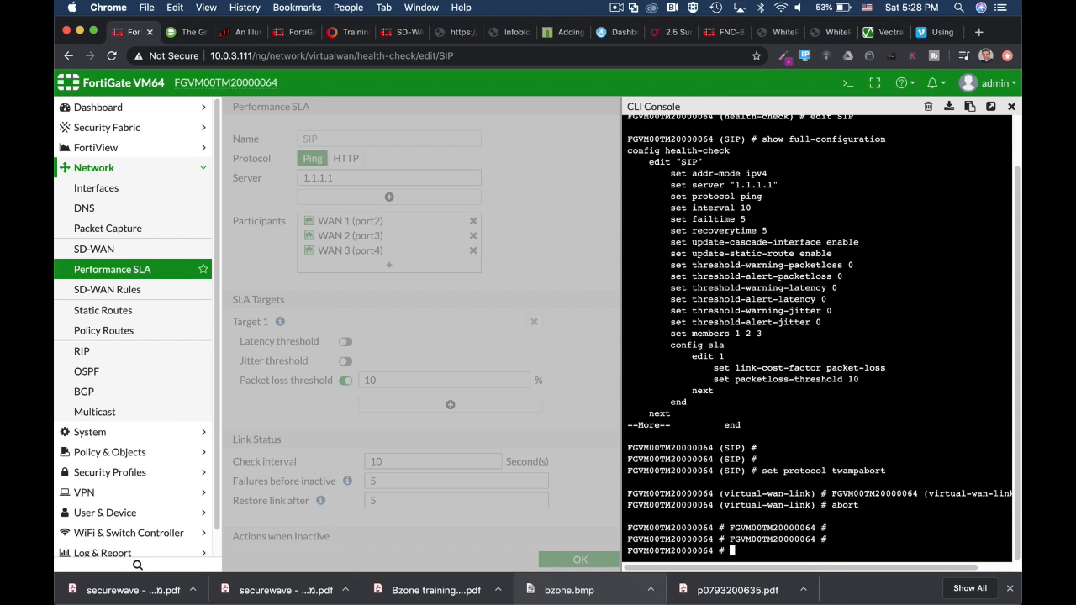
Run diag sys virtual-wan-link health-check SIP in the maximized console.
type("con")
key("ctrl+c")
type("dia")
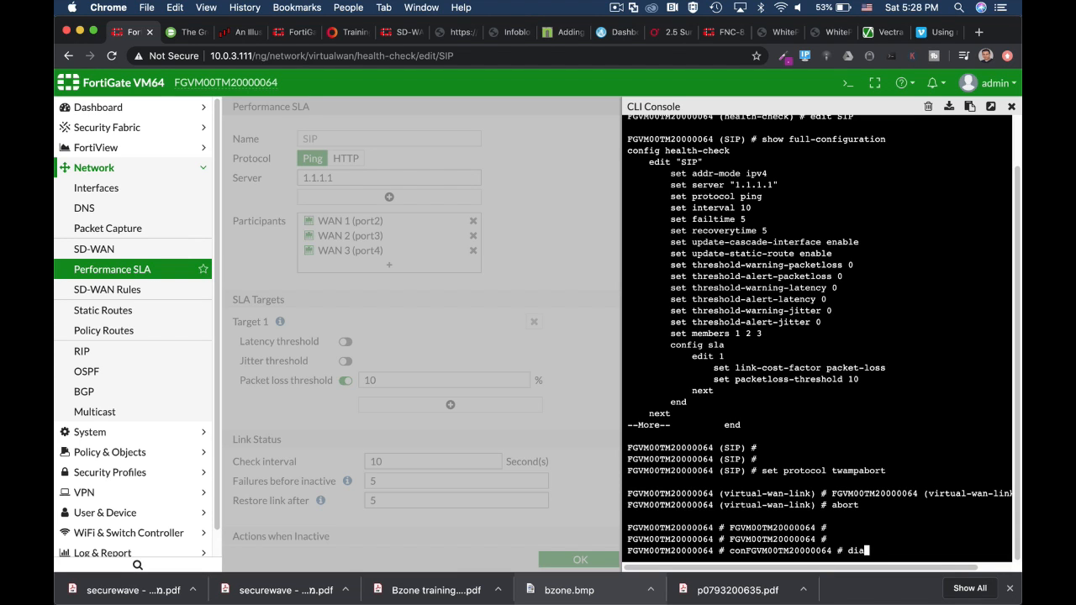
type("g sys virtual-wan-link")
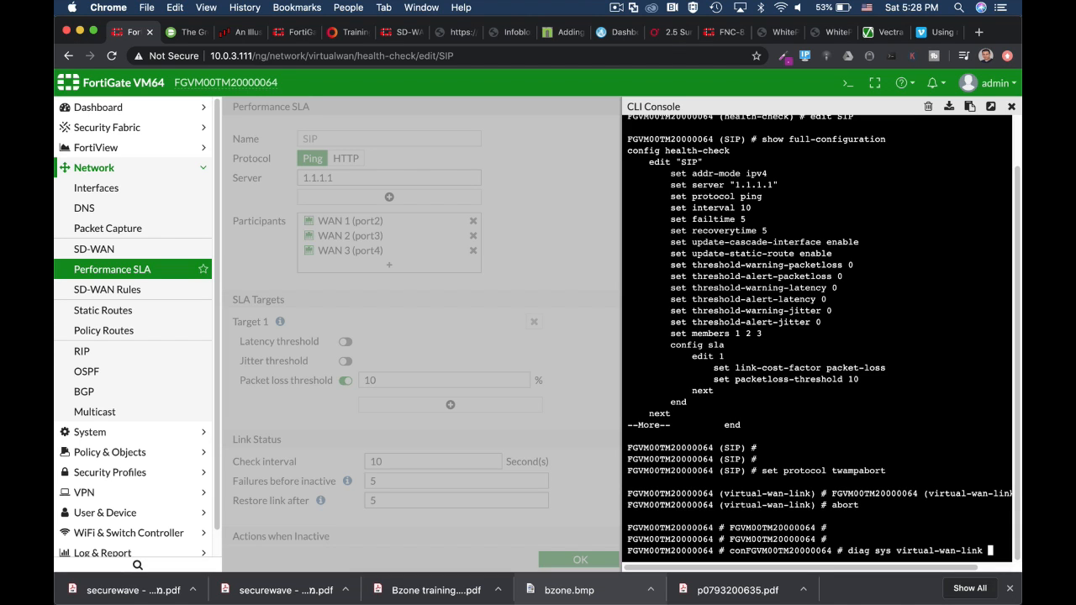
type("S")
key("BackSpace")
type("healt")
left_click(992, 106)
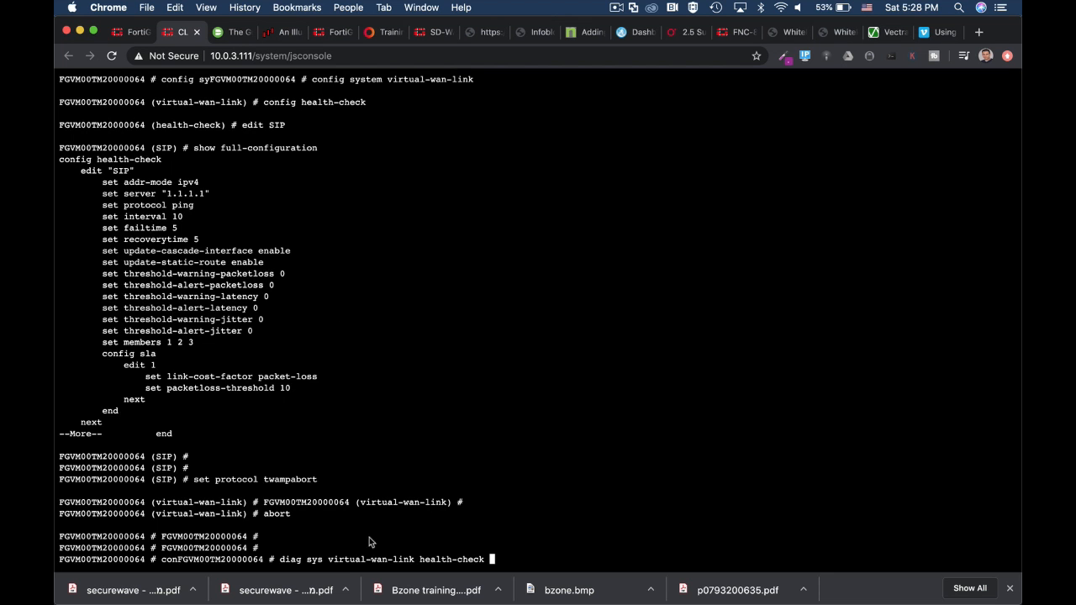
mouse_move(467, 578)
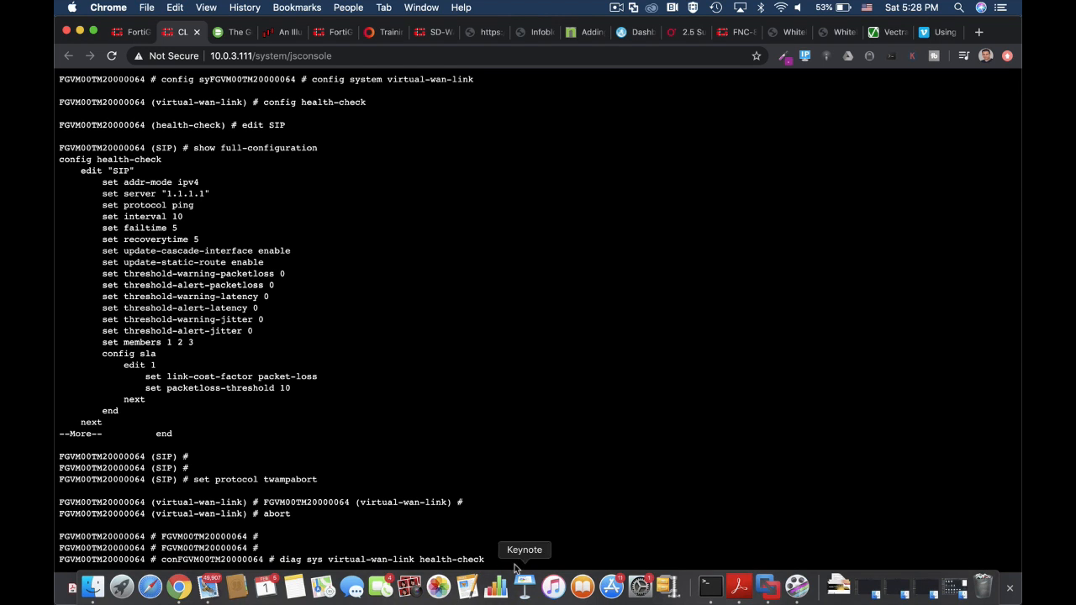
type("SIP")
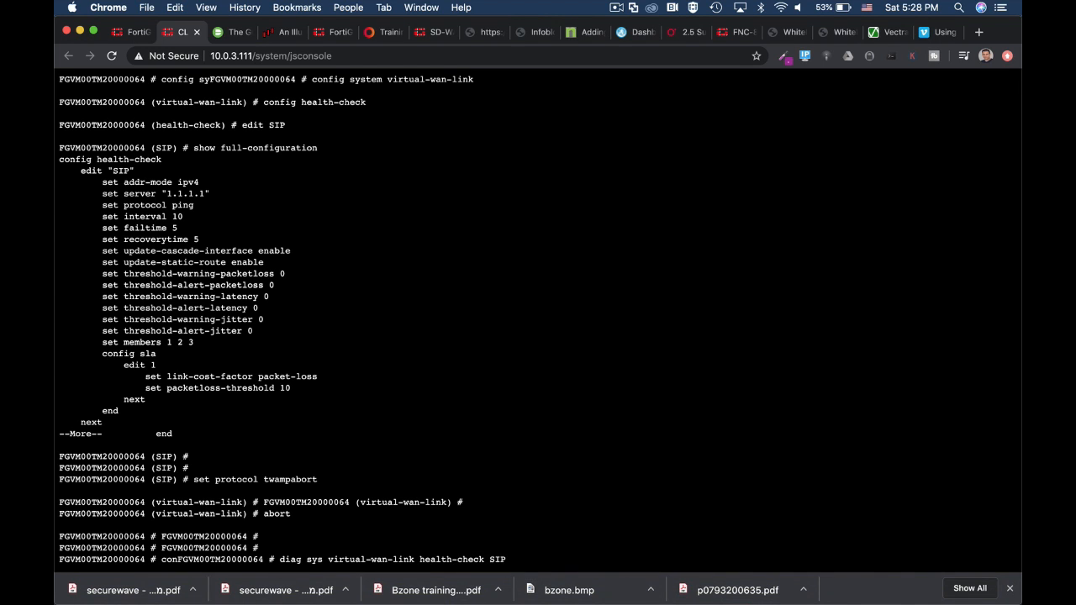
key("Return")
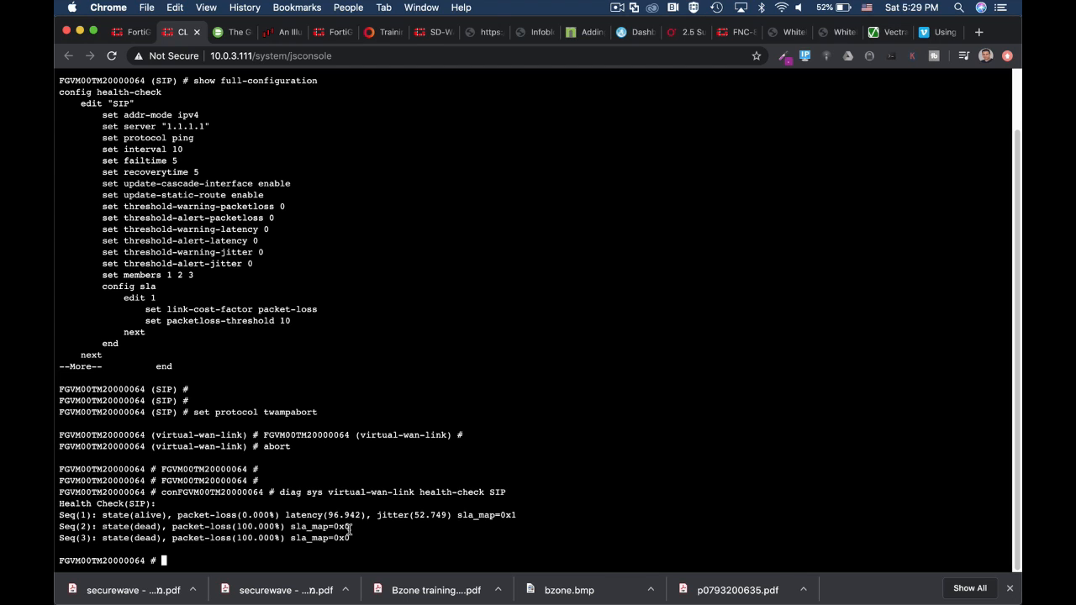
Return to the SLA page, reopen the CLI console and run get router info kernel | grep "proto=17".
mouse_move(294, 592)
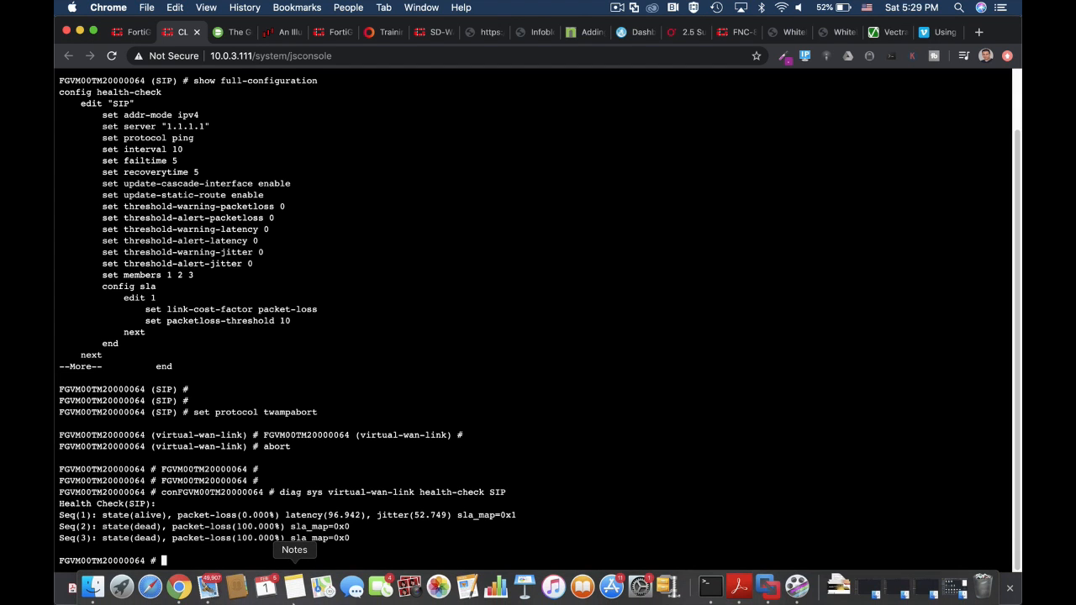
left_click(196, 32)
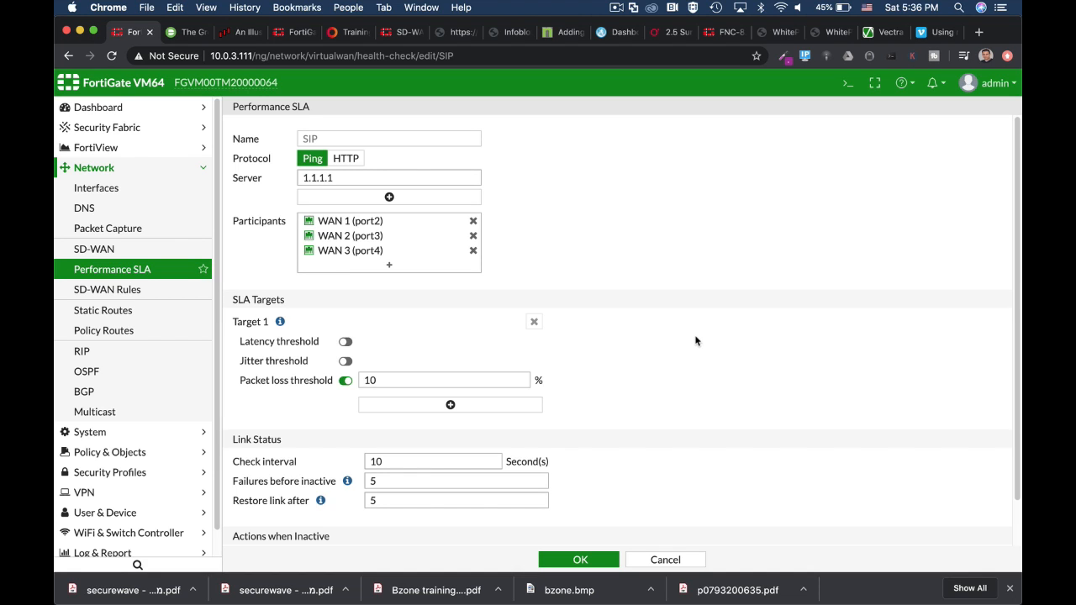
left_click(846, 86)
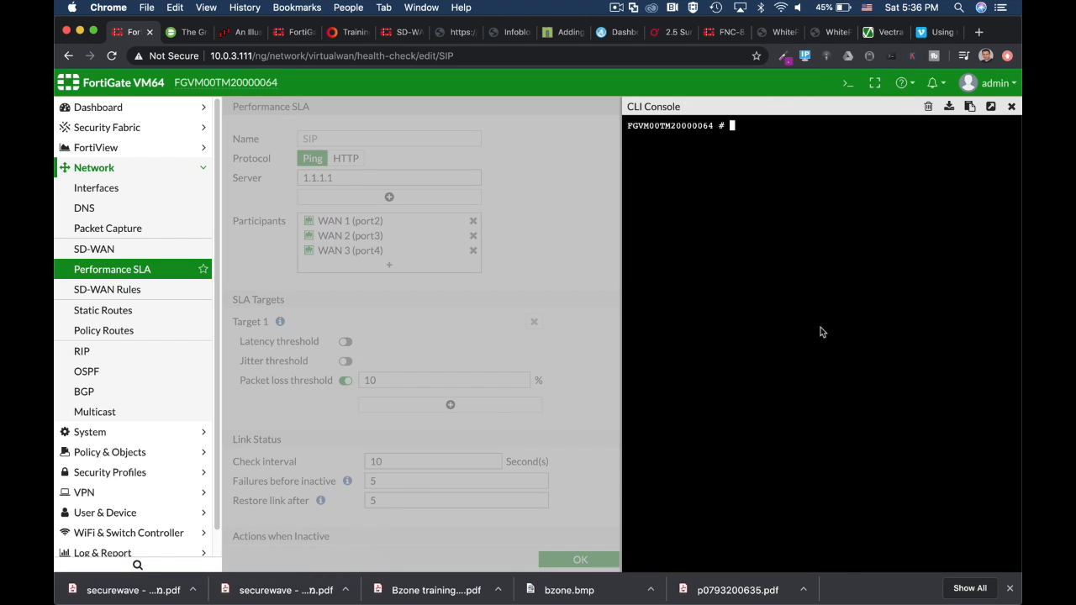
type("get router info ke")
key("Tab")
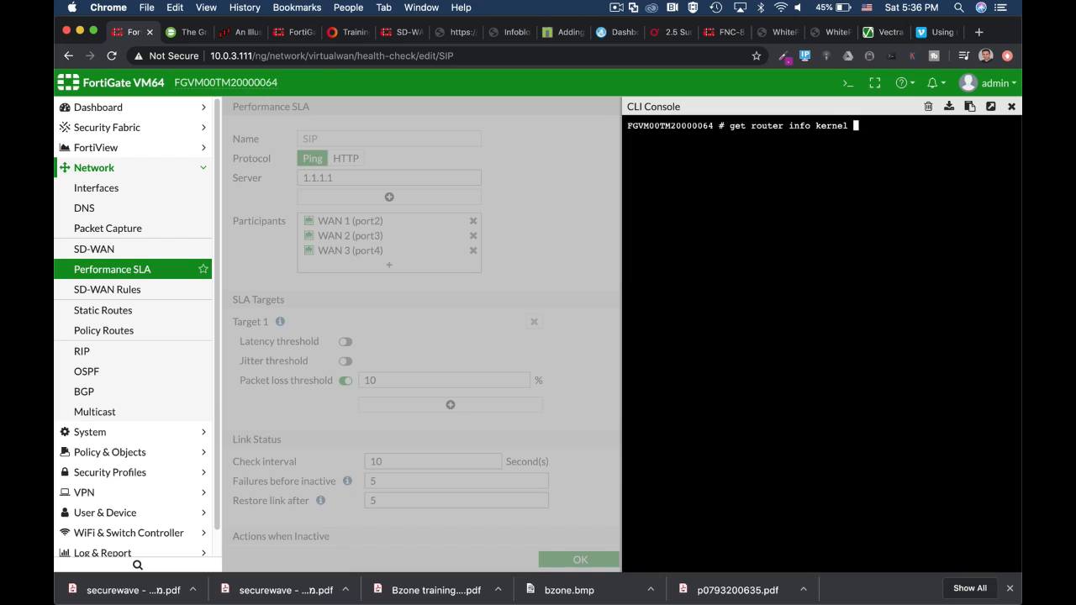
type("|")
type("grep \"proto=1")
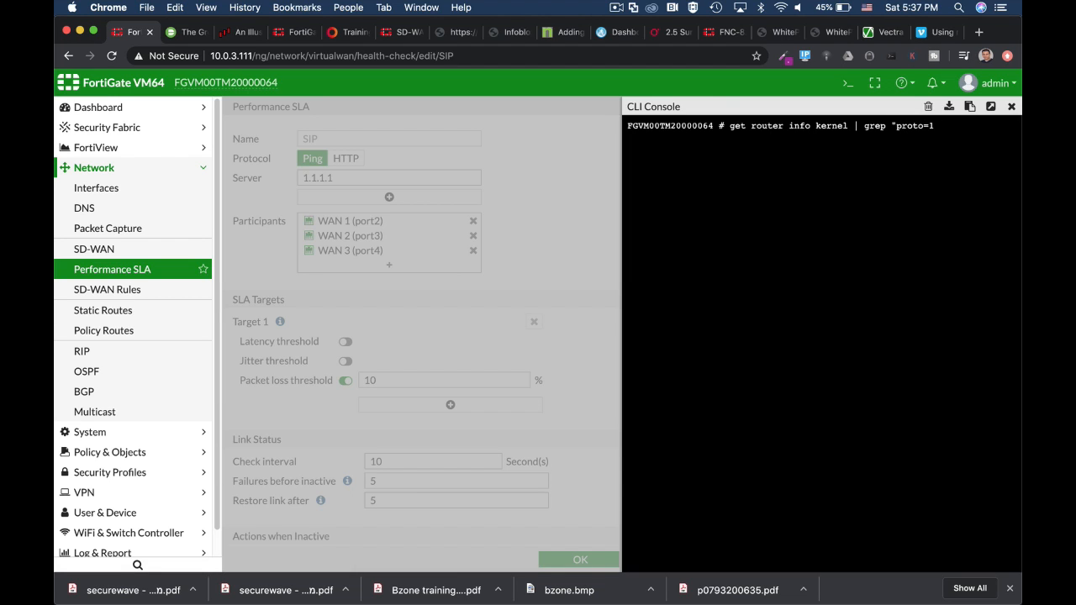
type("7\"")
key("Return")
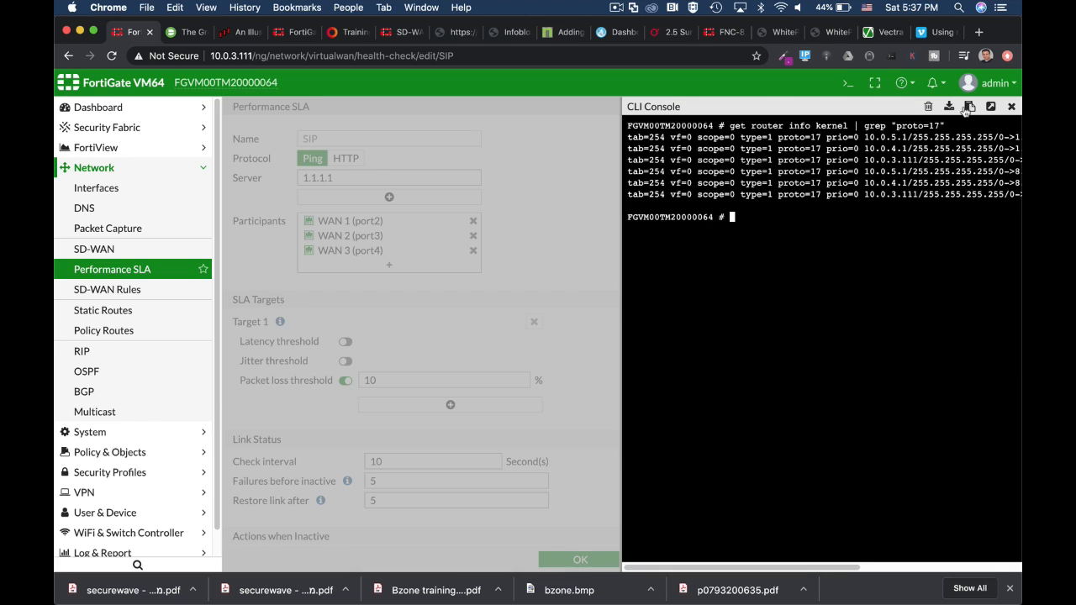
Maximize the console and highlight the 1.1.1.1 destination in the kernel route output.
left_click(990, 106)
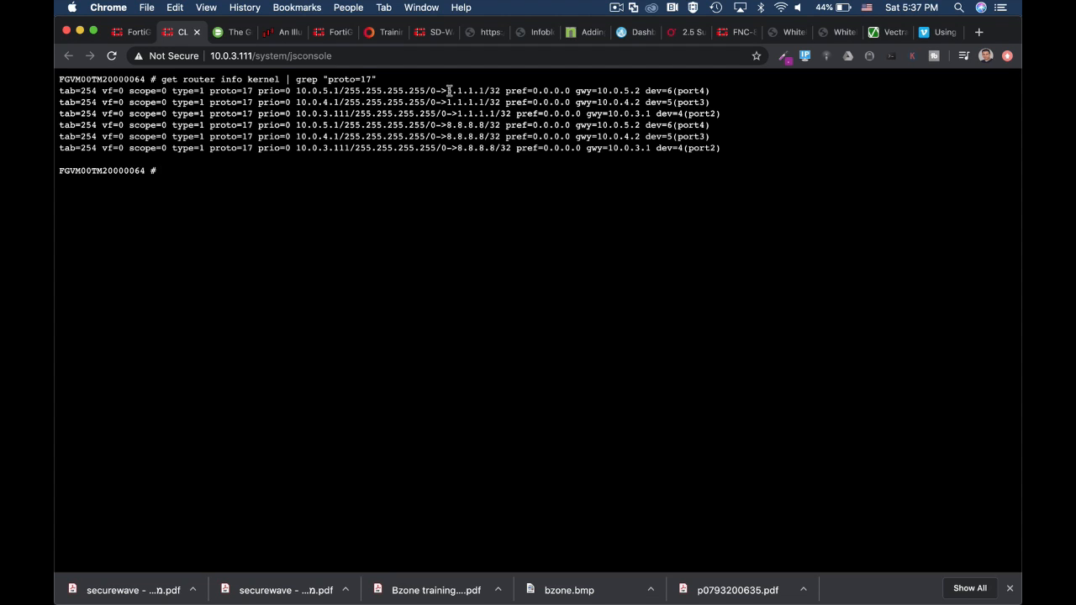
left_click_drag(446, 90, 488, 91)
left_click_drag(446, 126, 484, 125)
left_click_drag(447, 90, 485, 88)
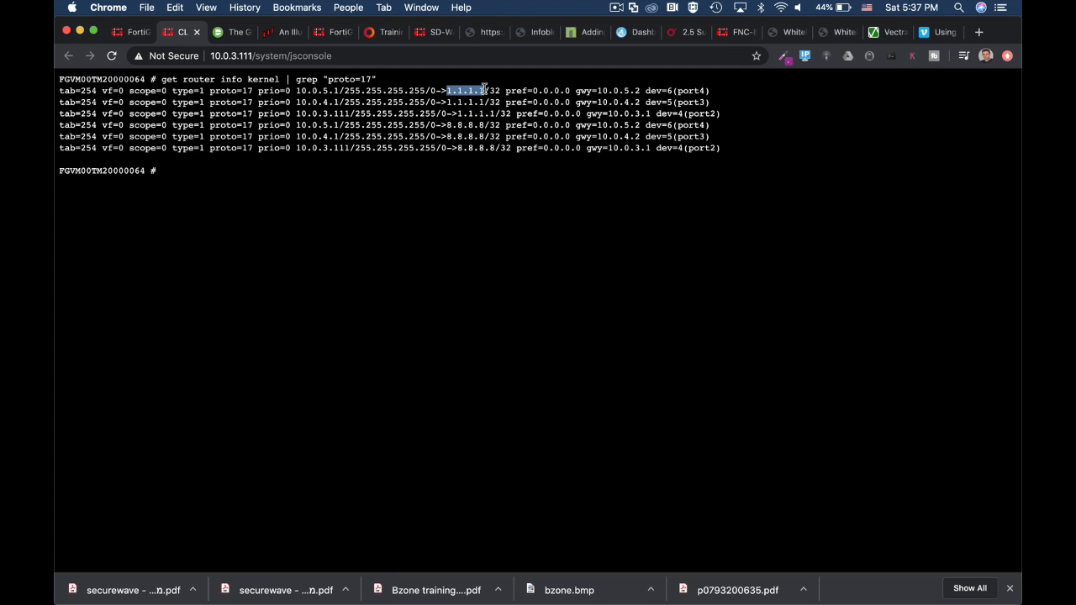
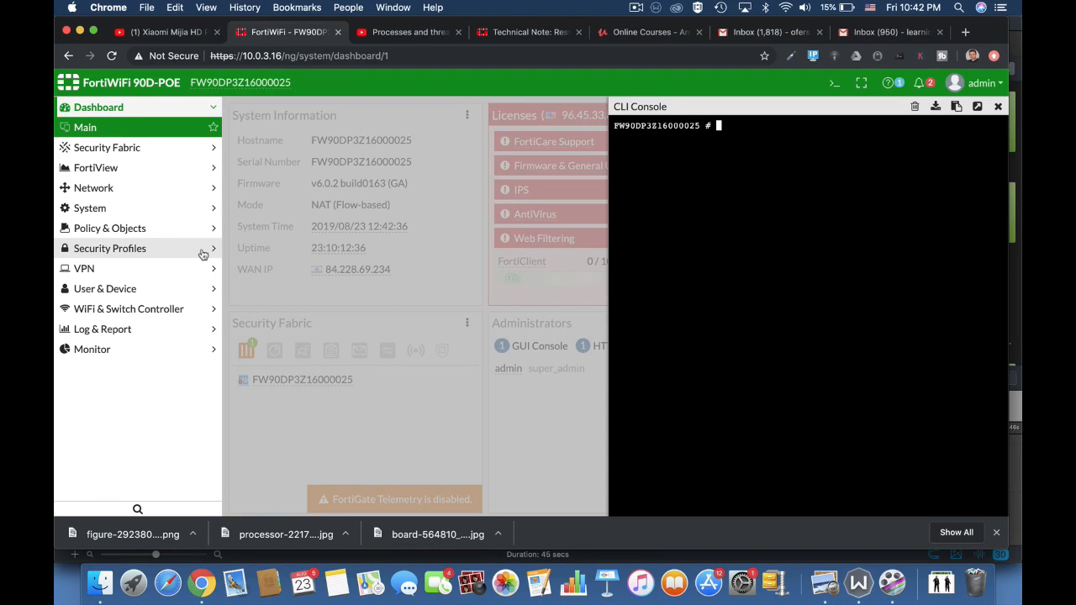
Run diag sys top in the CLI console, re-sort the process list by memory and then by CPU, and quit.
type("diag sys top")
key("Return")
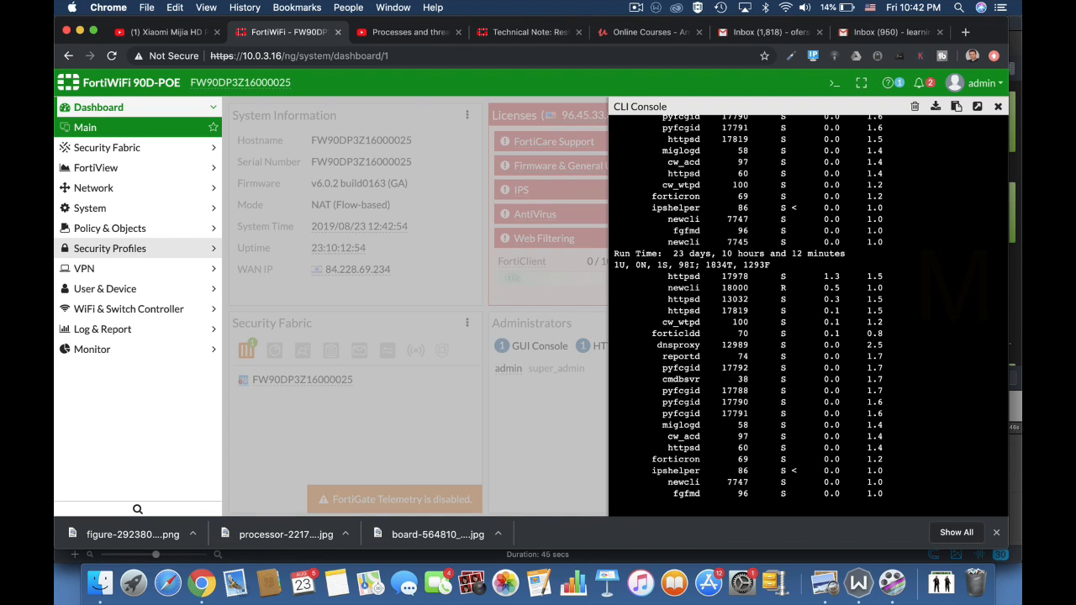
key("m")
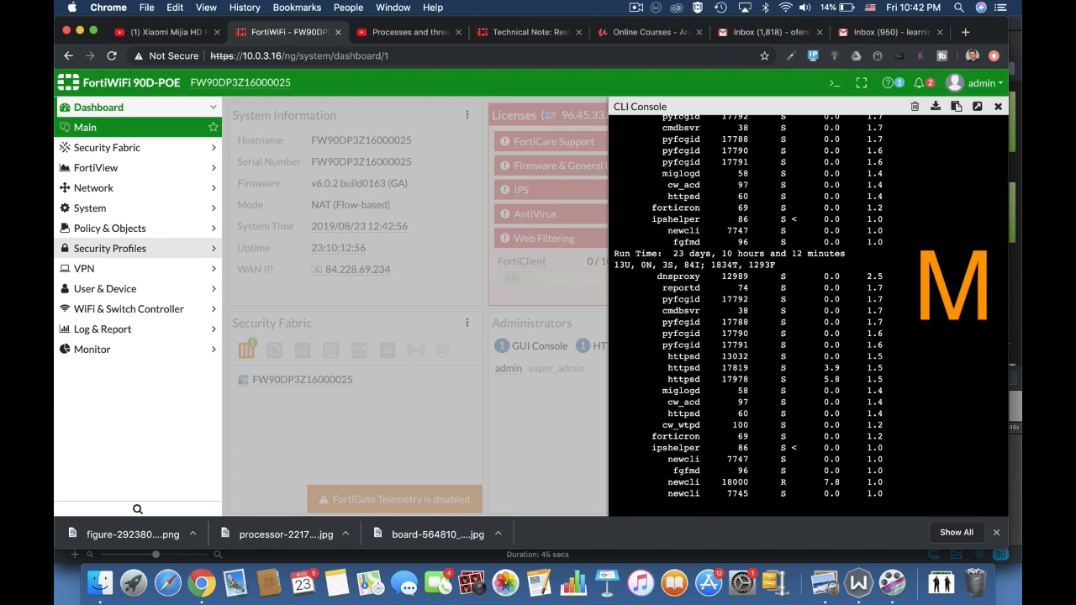
key("p")
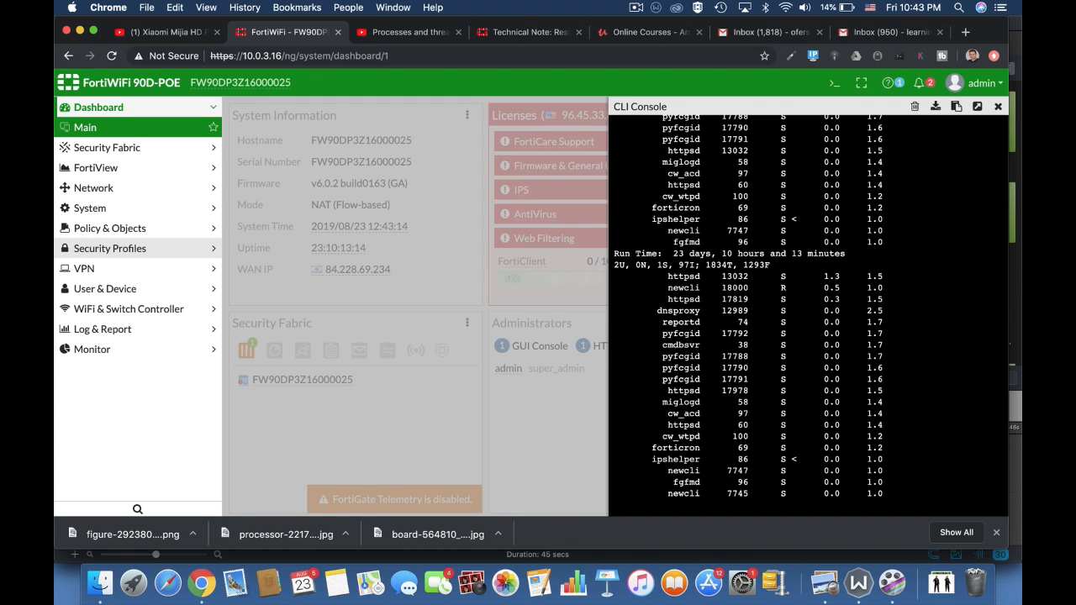
type("q")
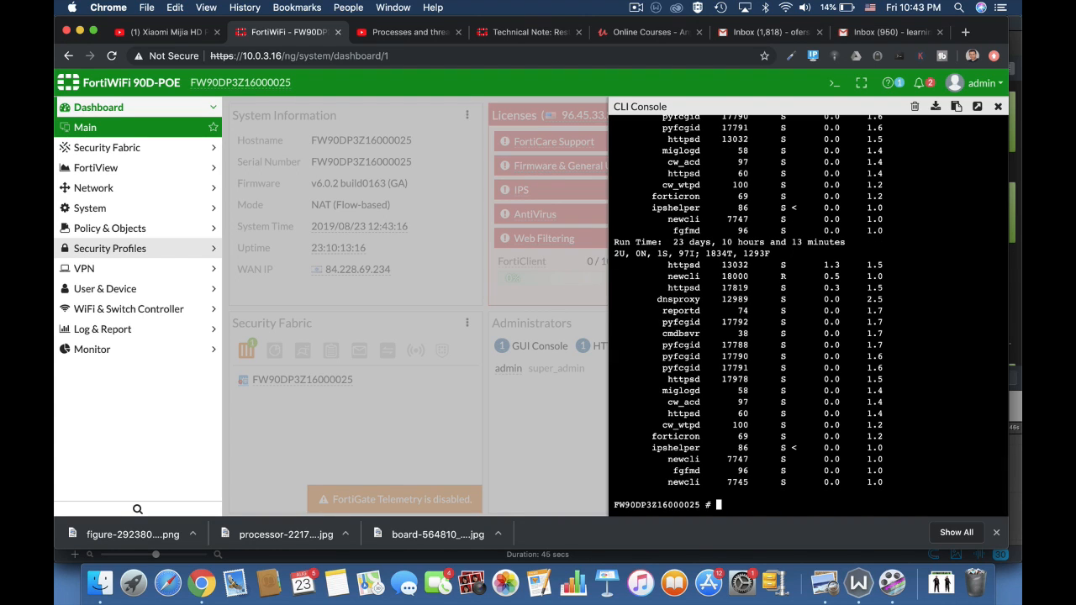
type("get sys")
Try get sys, then run get system performance top in the console.
key("Return")
key("Return")
key("Return")
key("Return")
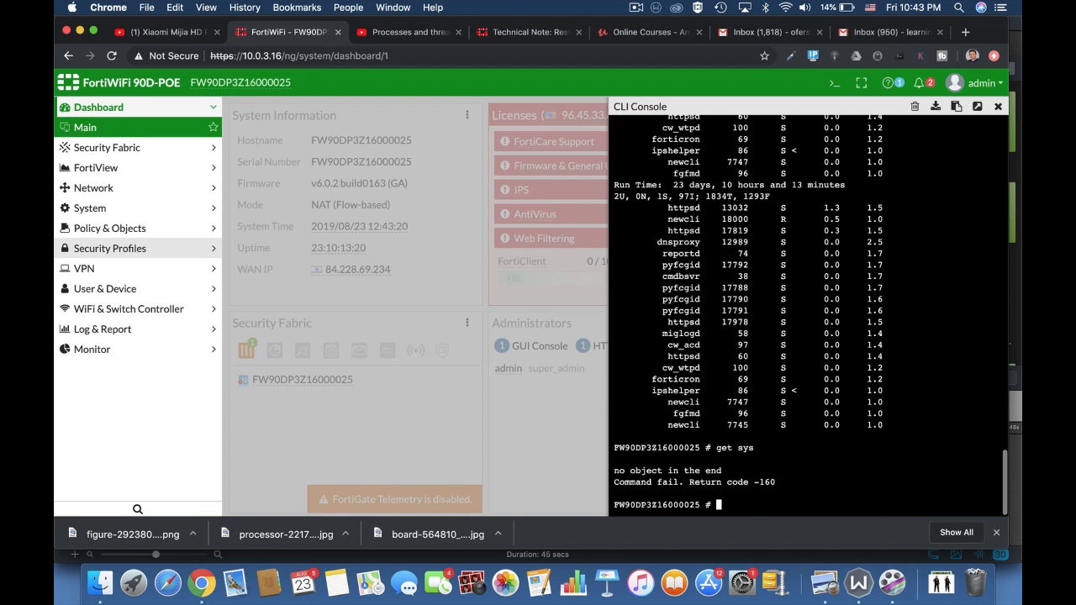
type("get")
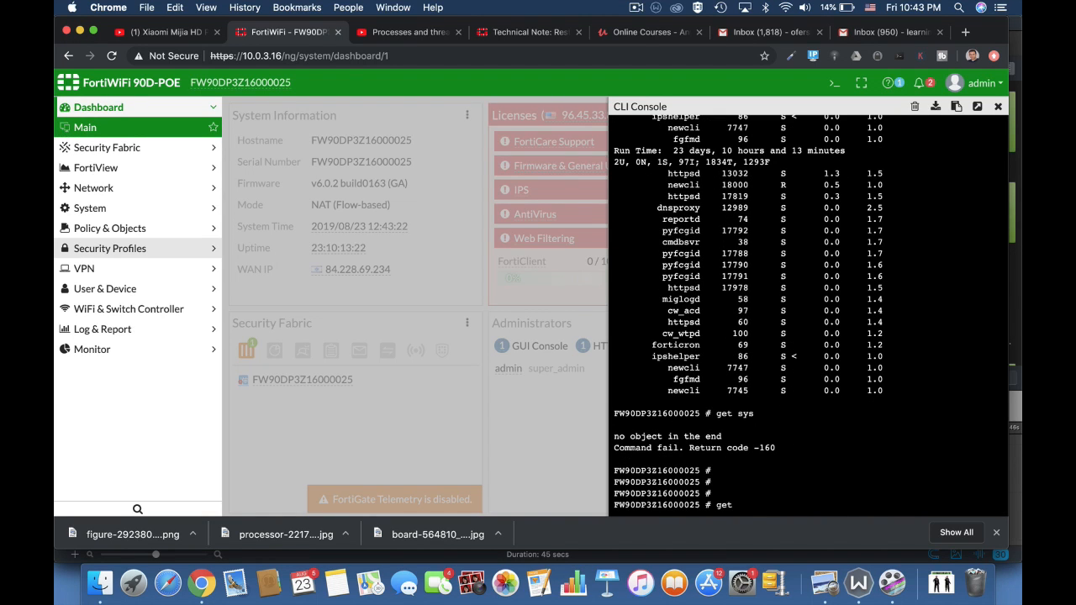
type(" sys")
key("Tab")
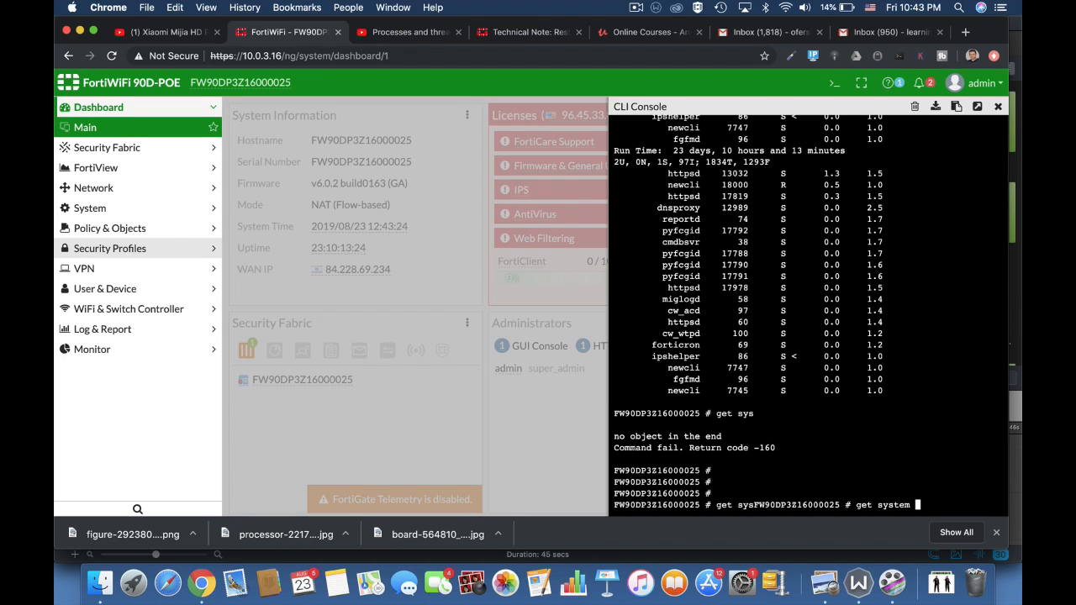
type("pe")
key("Tab")
type("top")
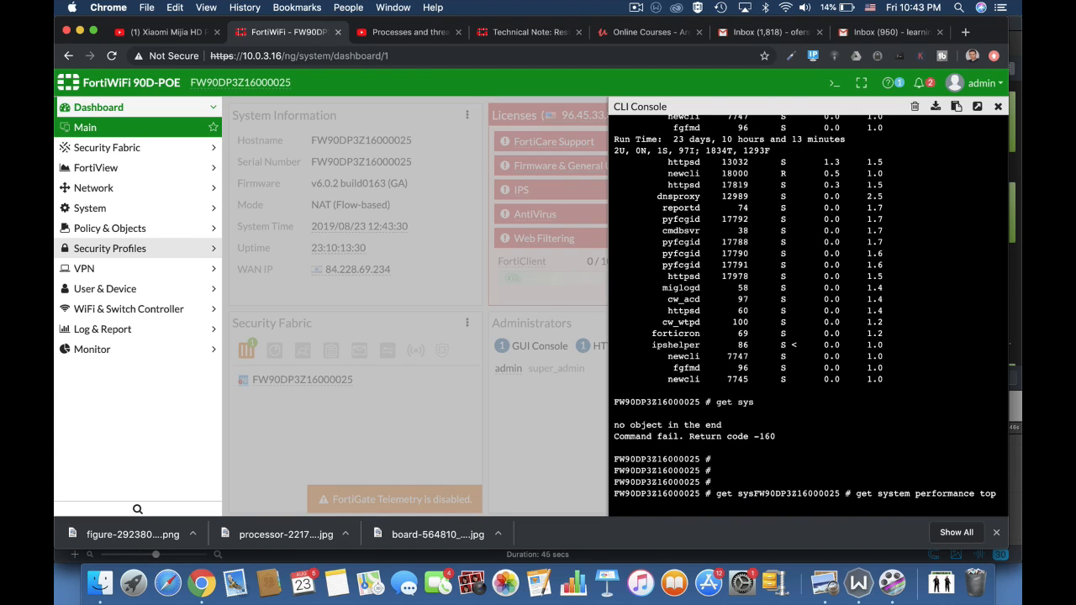
key("Return")
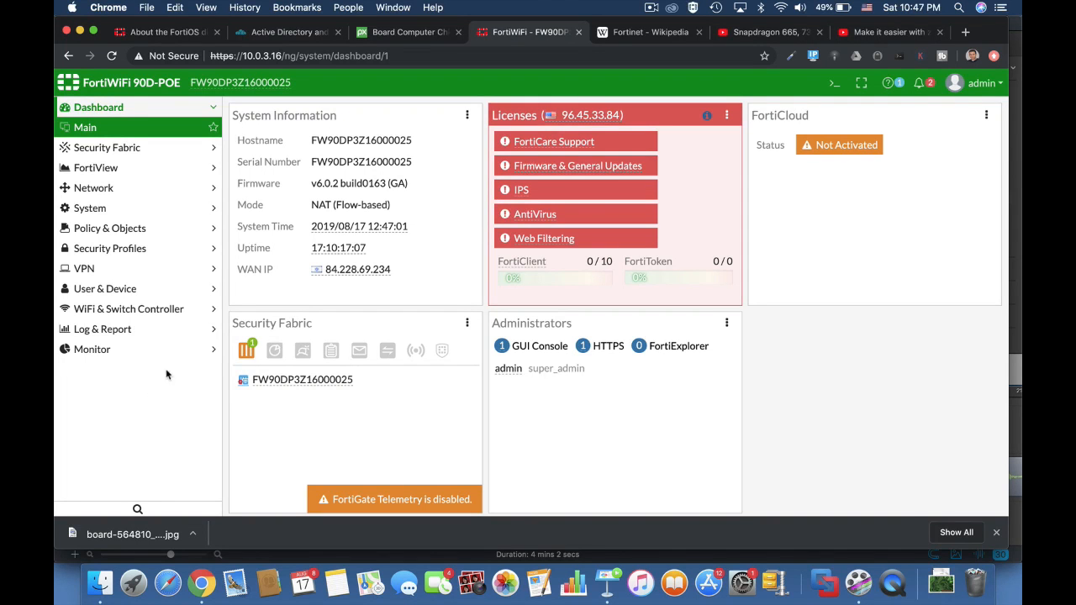
Browse the AntiVirus, Application Control, DNS Filter and Intrusion Prevention security profile pages.
left_click(834, 83)
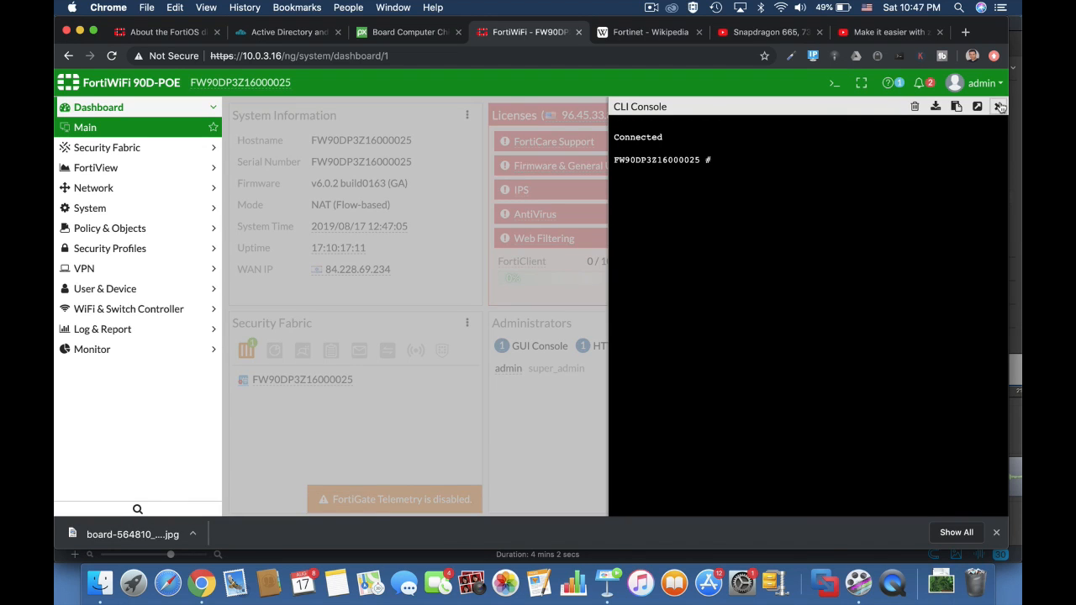
left_click(998, 106)
left_click(156, 248)
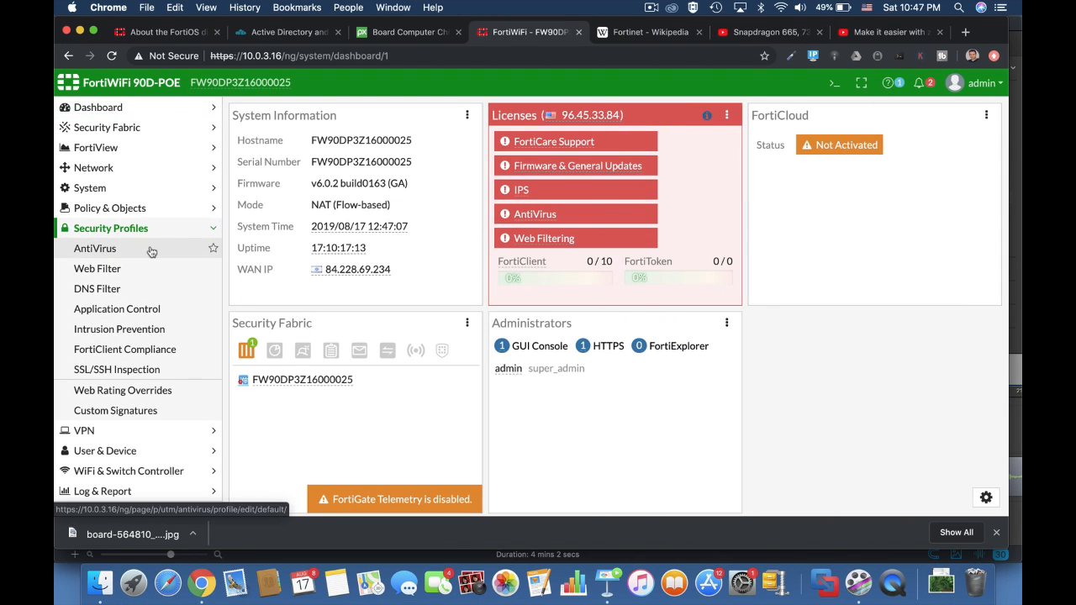
left_click(125, 250)
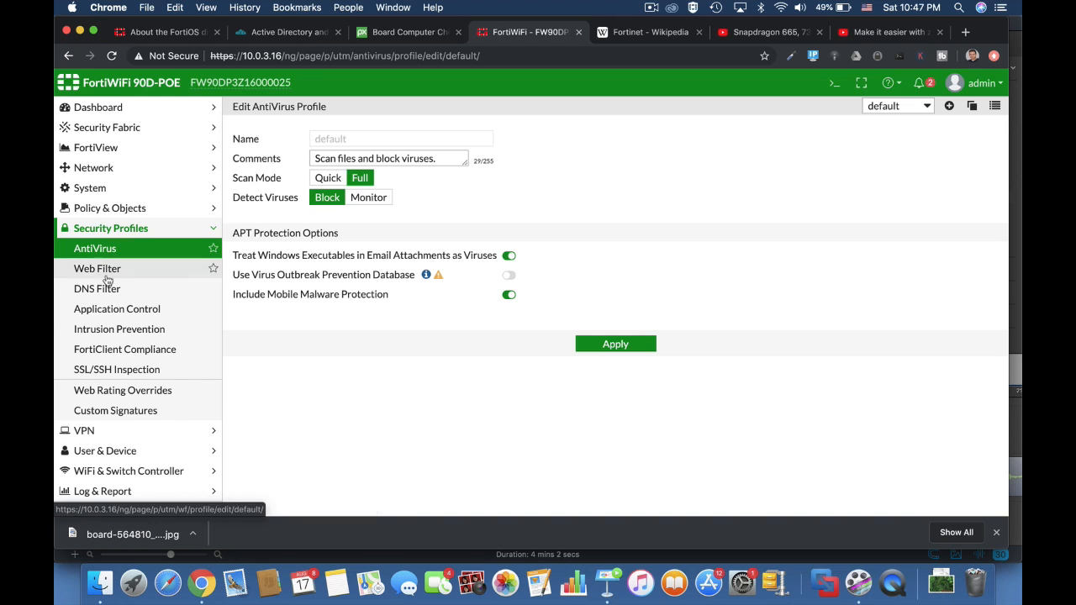
left_click(107, 311)
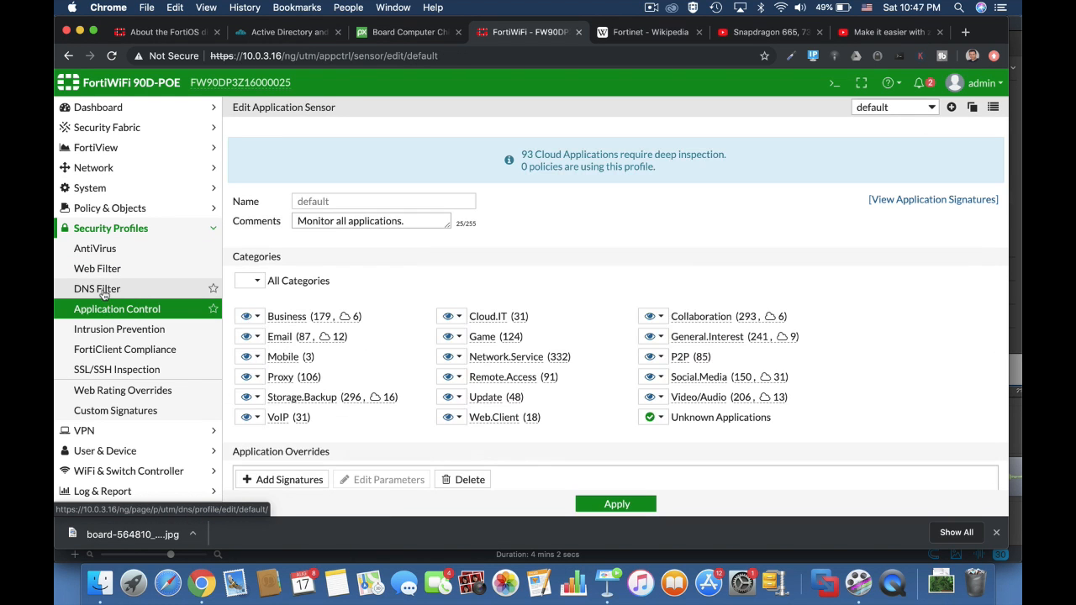
left_click(102, 290)
left_click(102, 329)
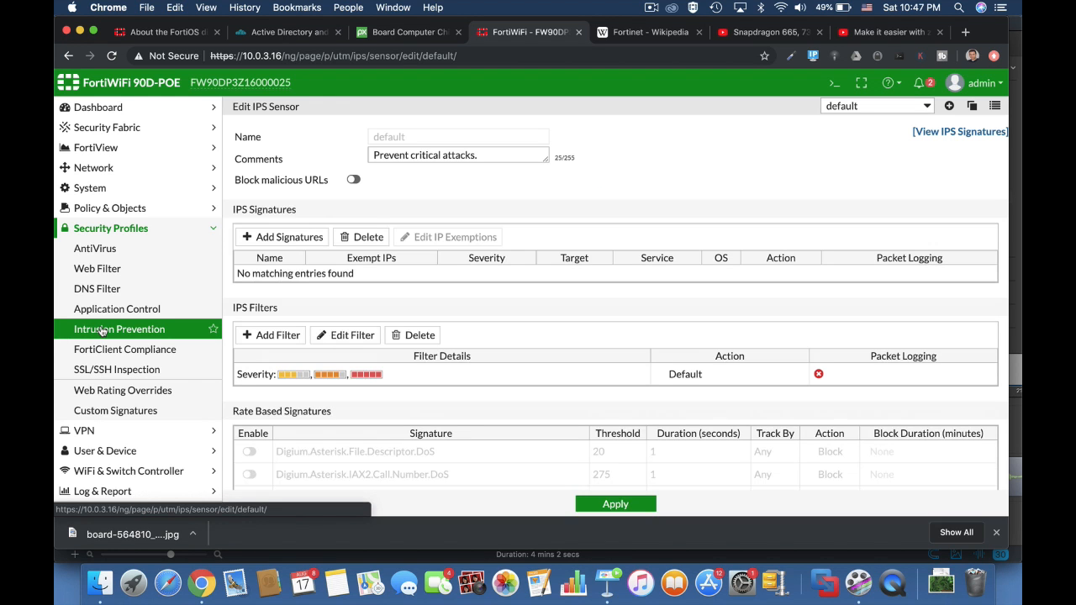
scroll(580, 449, "down", 5)
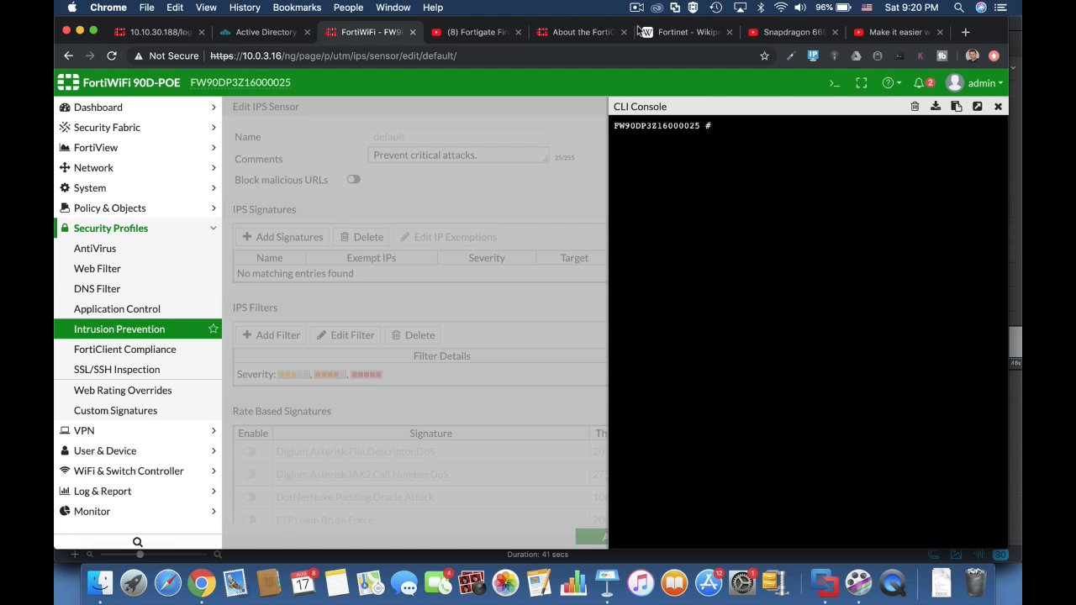
Open the CLI console, run diag sys top, and quit the process display.
type("diag sys top")
key("Return")
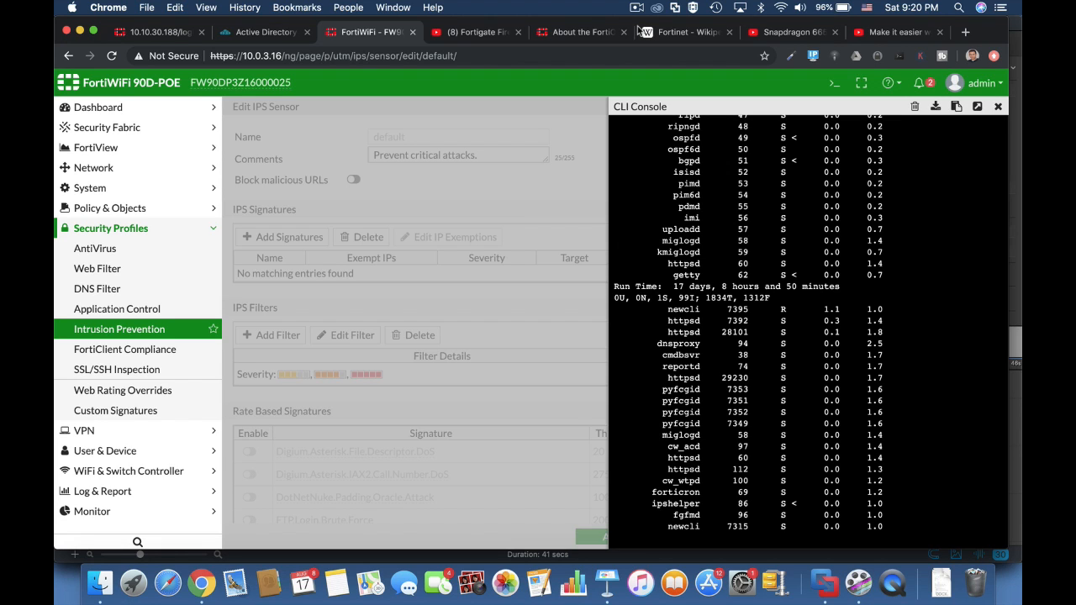
type("q")
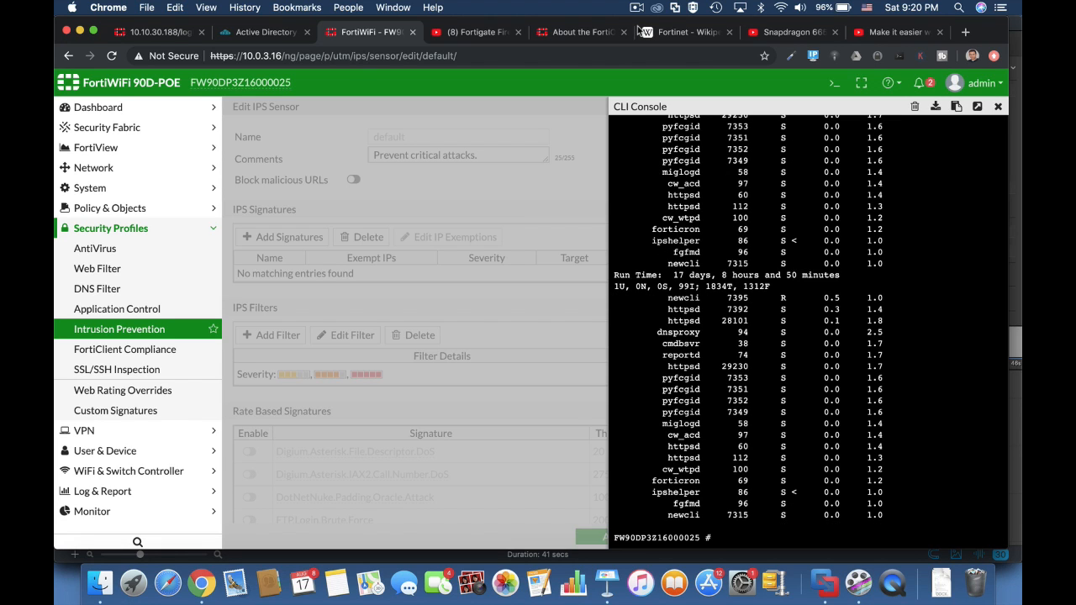
type("diag sys top 5")
Run diag sys top 5 20 to refresh every 5 seconds showing 20 processes, then quit.
type("20")
key("Return")
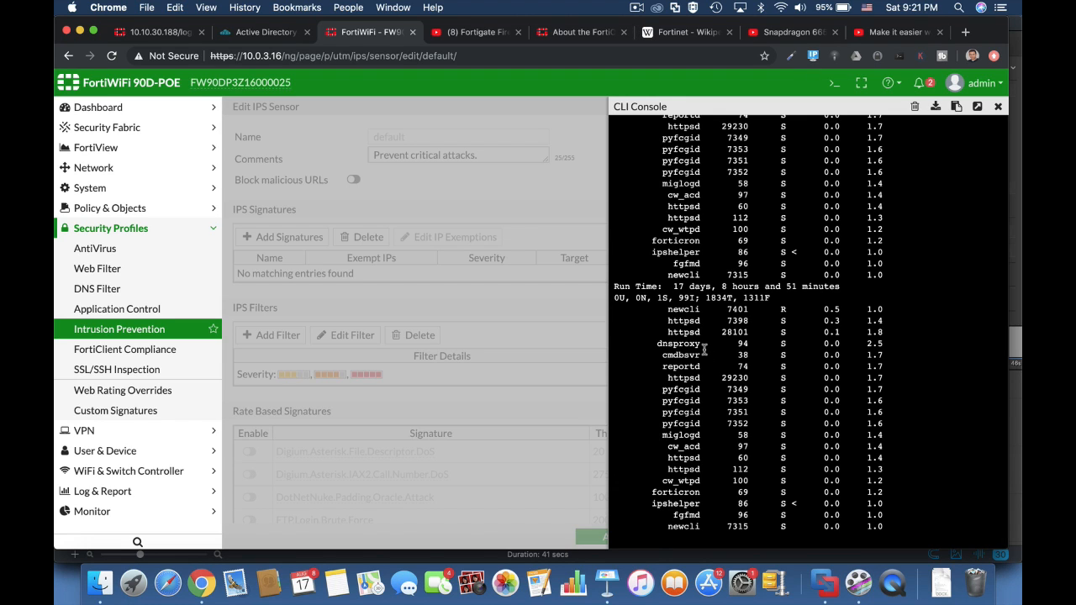
key("q")
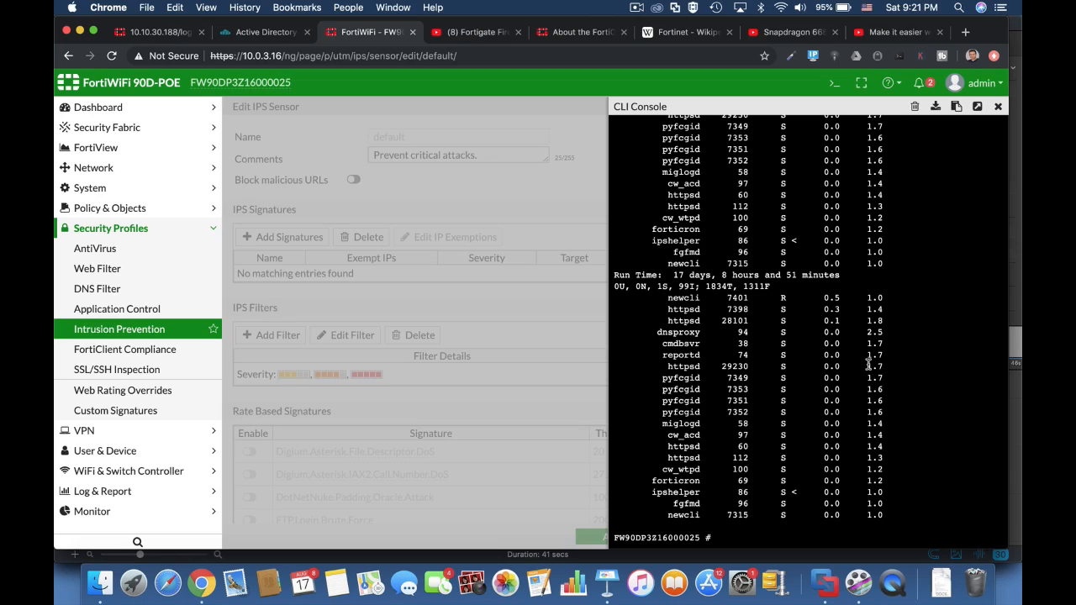
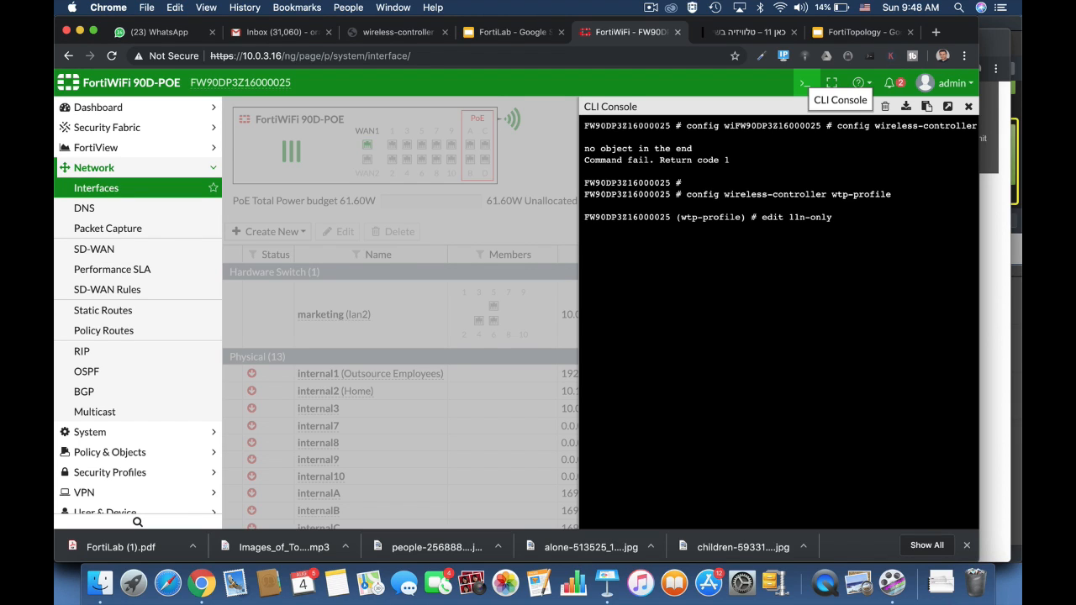
Edit the 11n-only WTP profile, enter its radio-1 settings, and set the beacon value to 300.
key("Return")
type("conf")
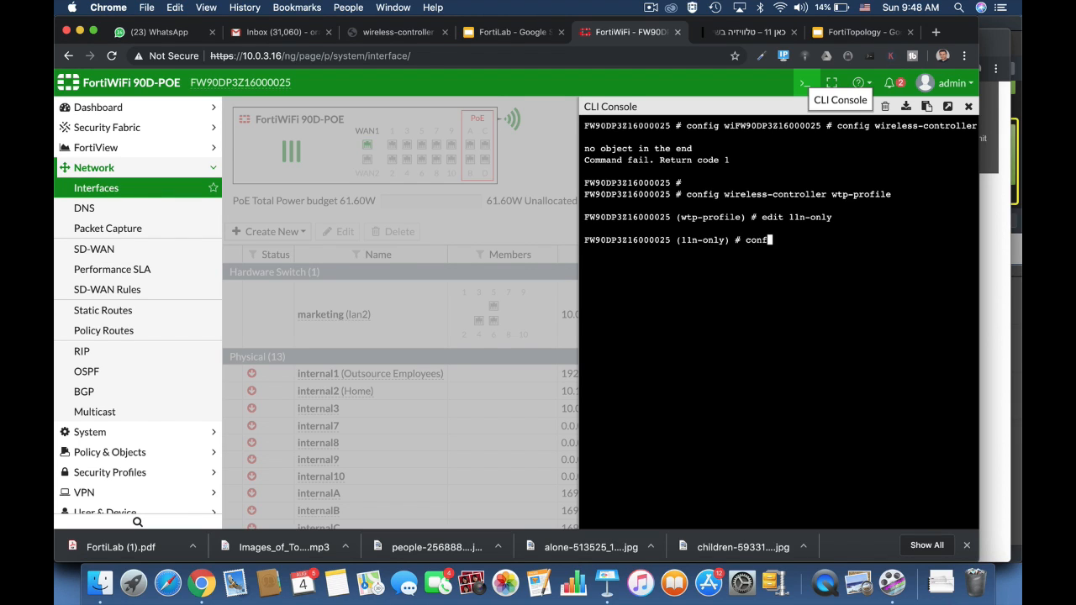
type("ig radio-1")
key("Return")
type("set bea")
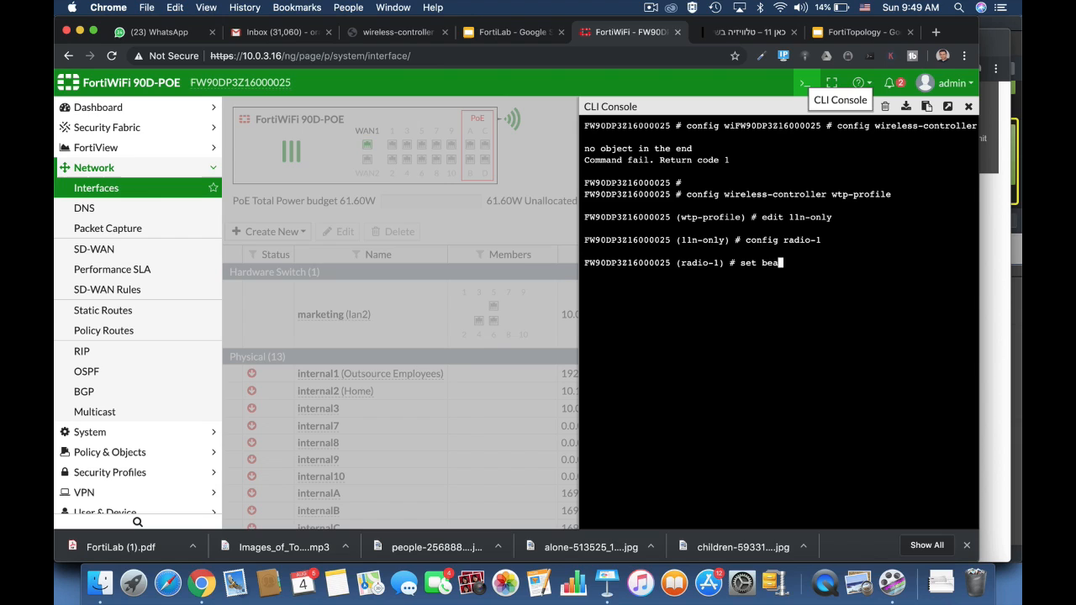
key("Tab")
type("300")
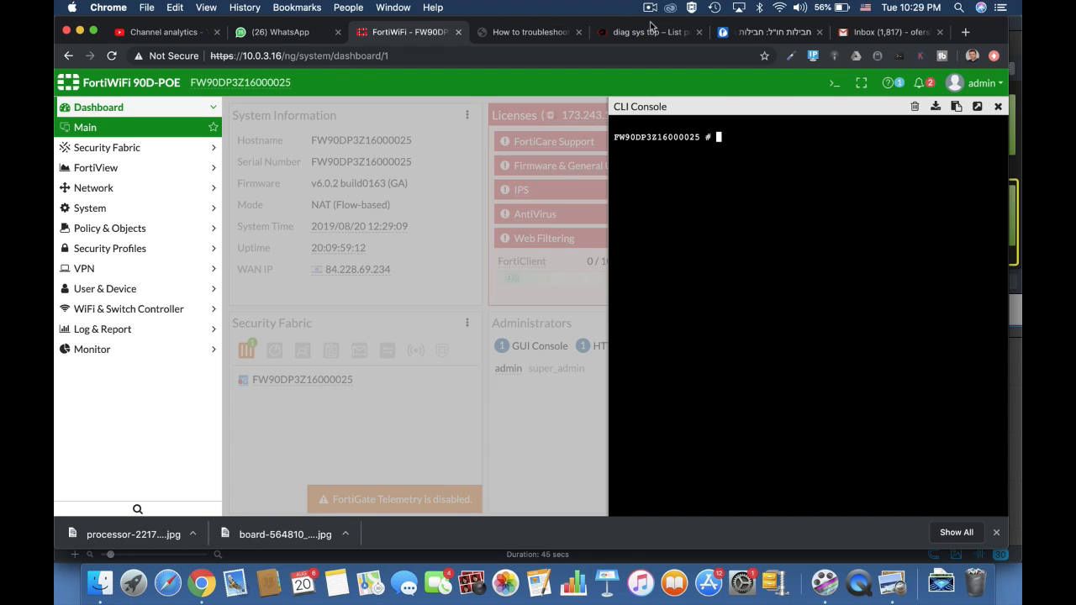
Run diag sys top 20 10 in the CLI console.
type("diag sys top 20 10")
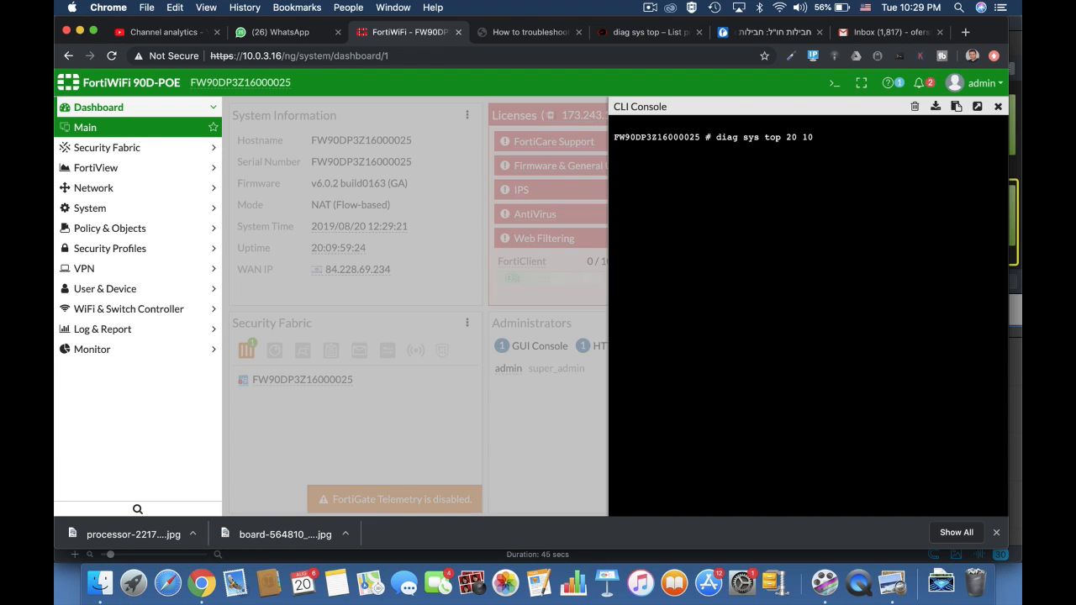
key("Return")
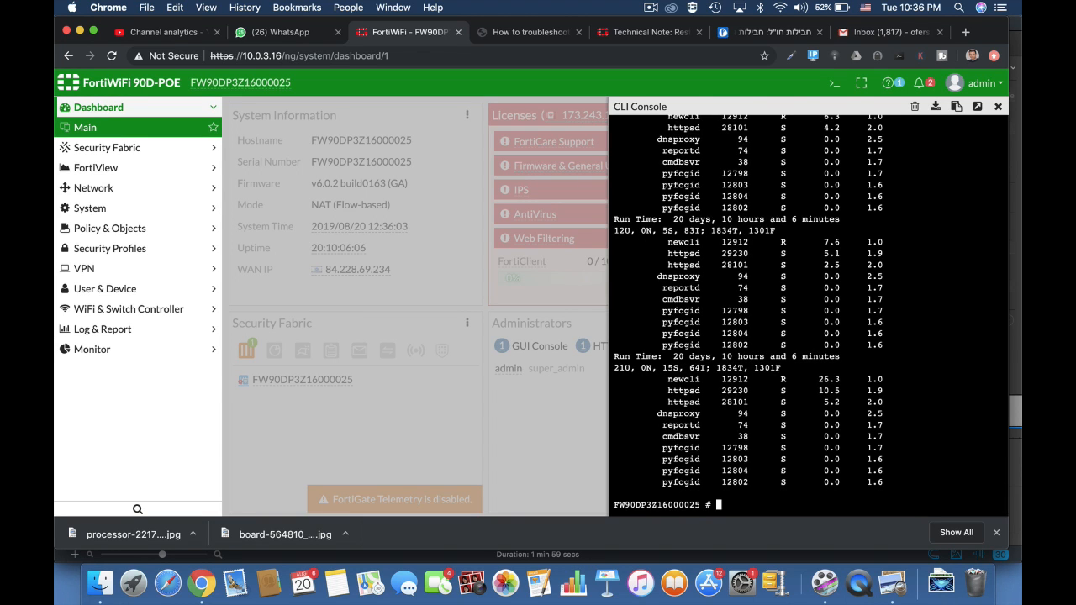
Terminate process 94 with signal 15 using diag sys kill 15 94.
key("Return")
key("Return")
key("Return")
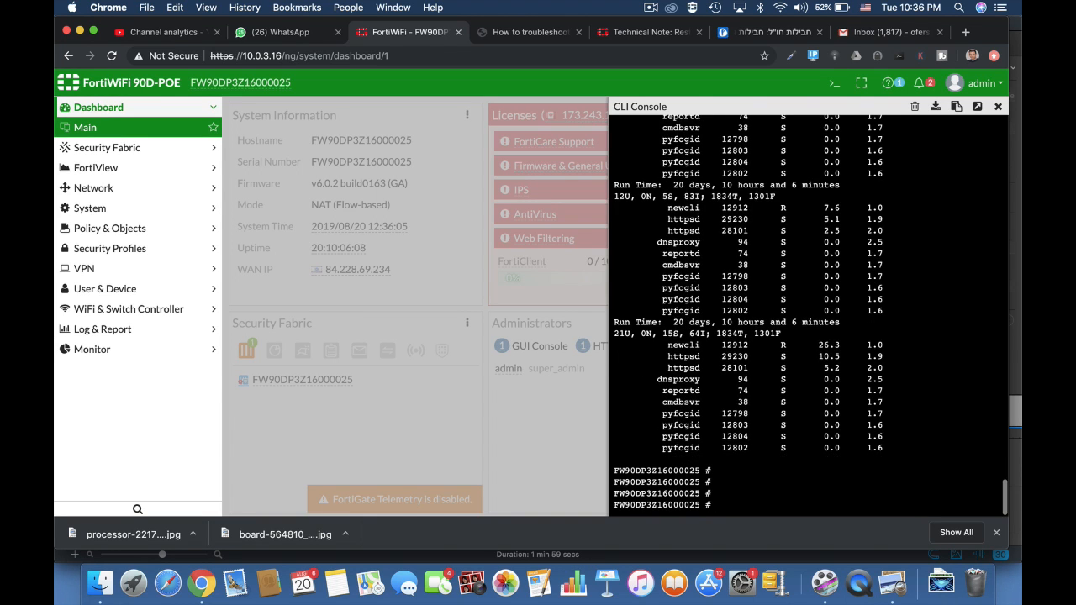
type("diag sys kill")
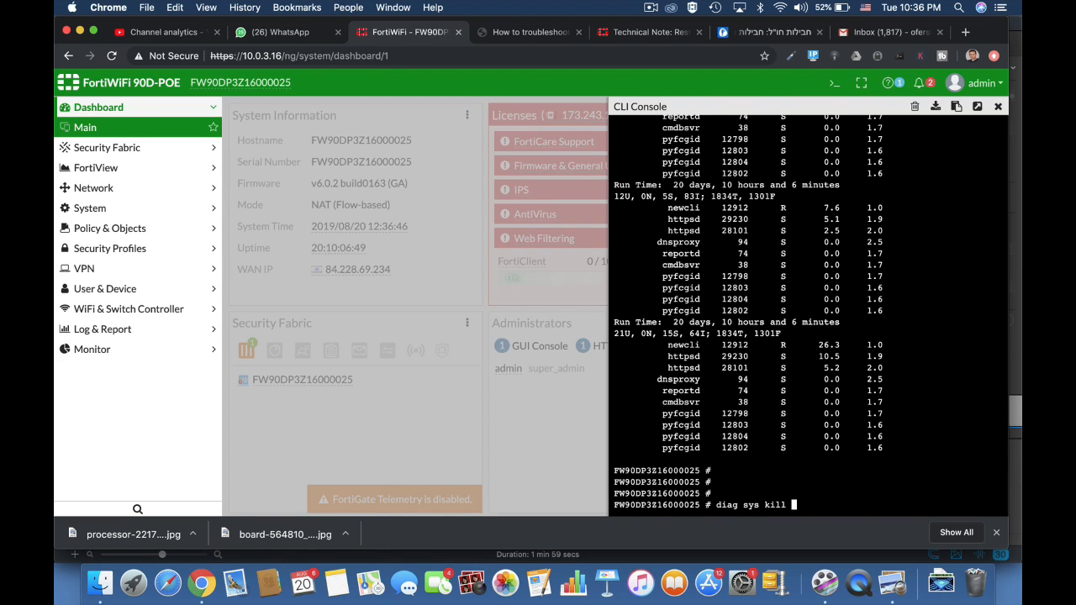
type("15")
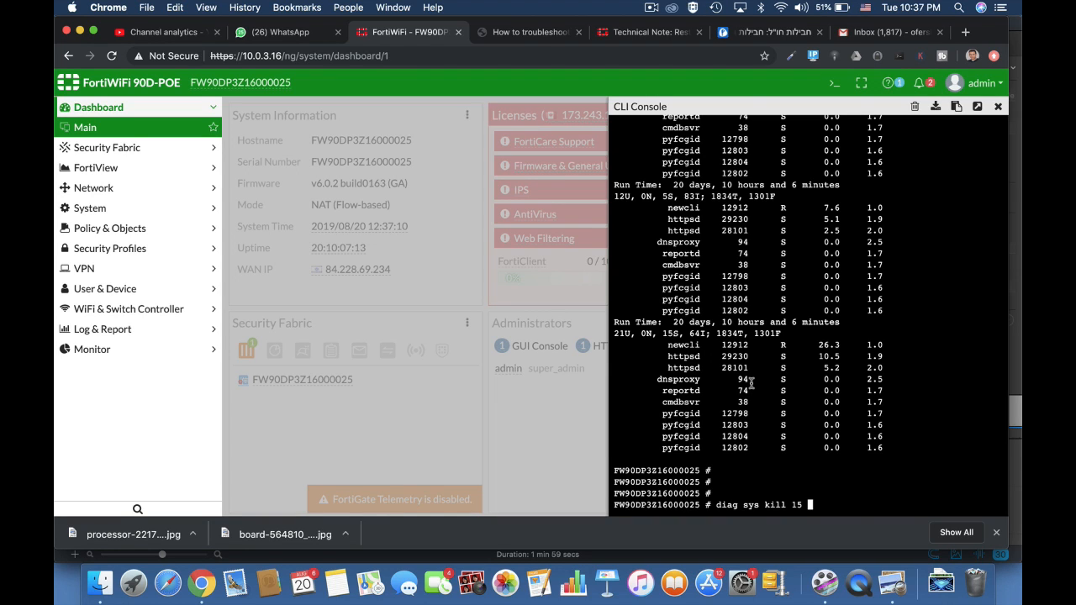
type("94")
key("Return")
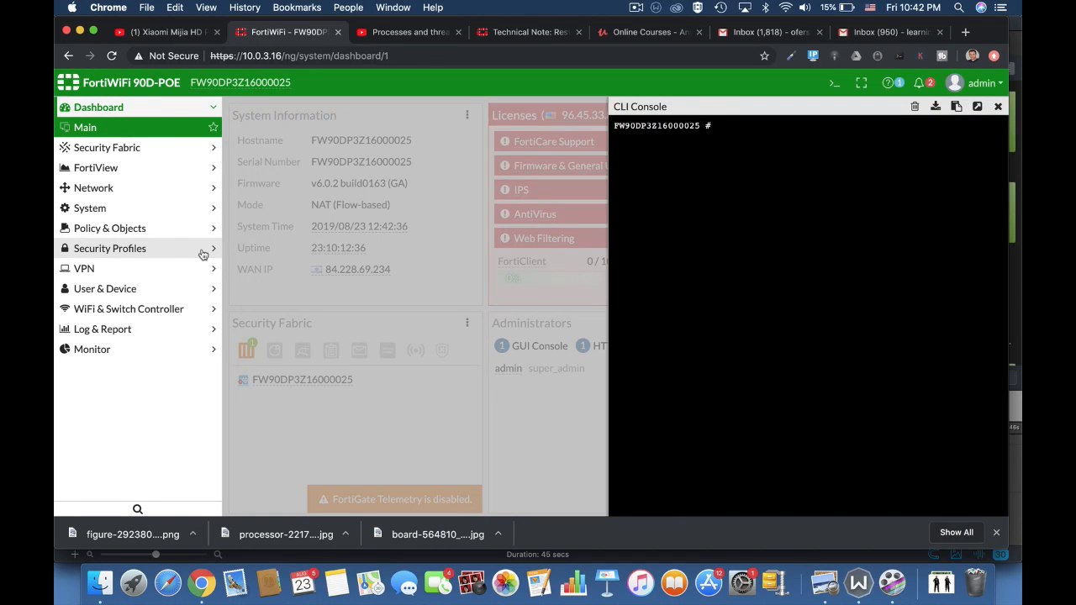
Run diag sys top, sort the process list by memory and then by CPU, and quit.
type("diag sys top")
key("Return")
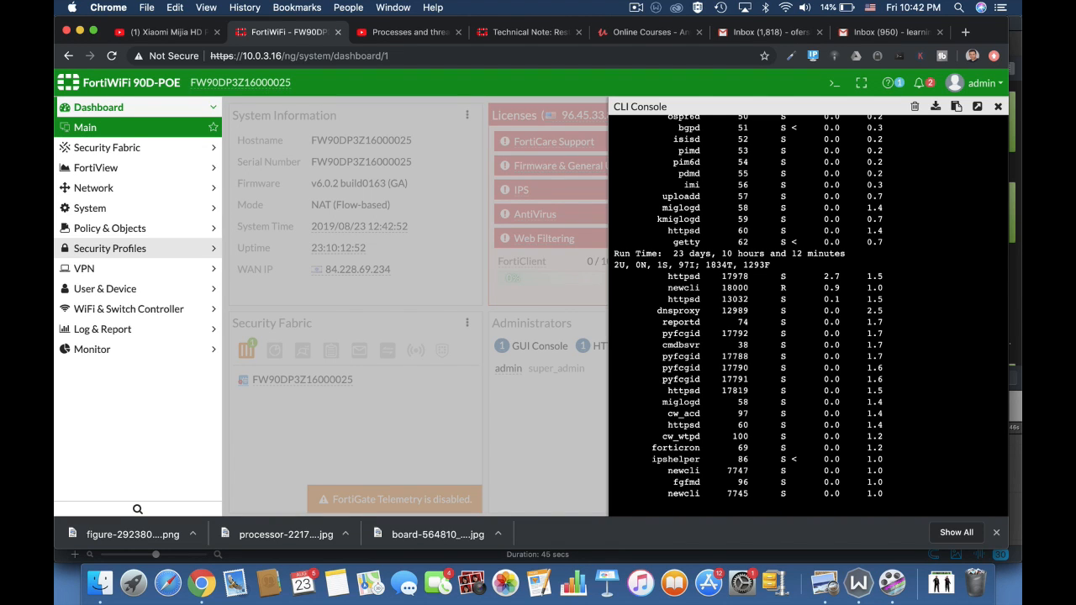
key("m")
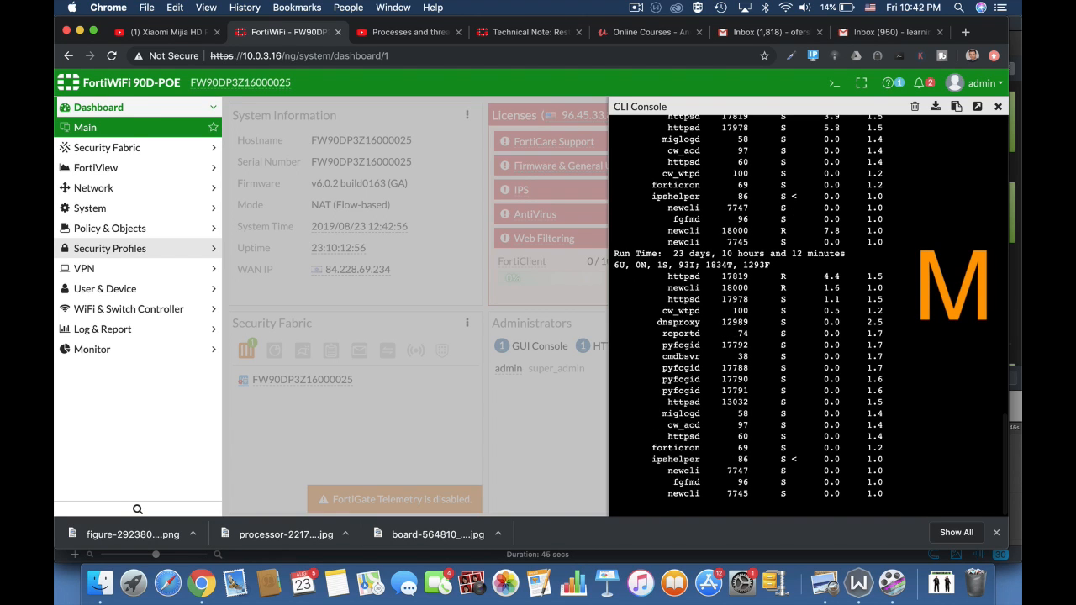
key("p")
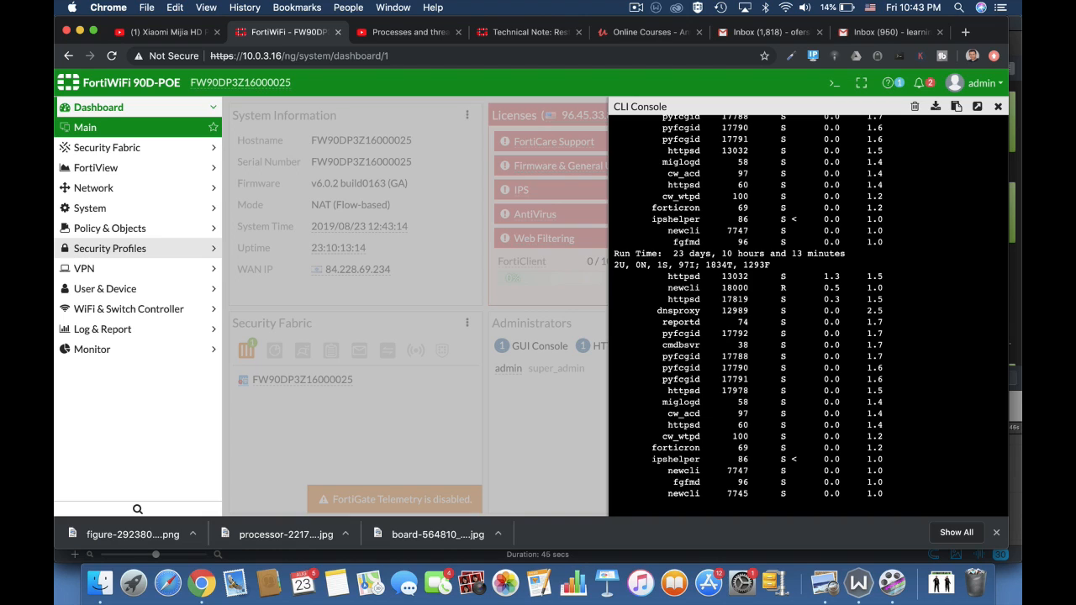
type("q")
type("g")
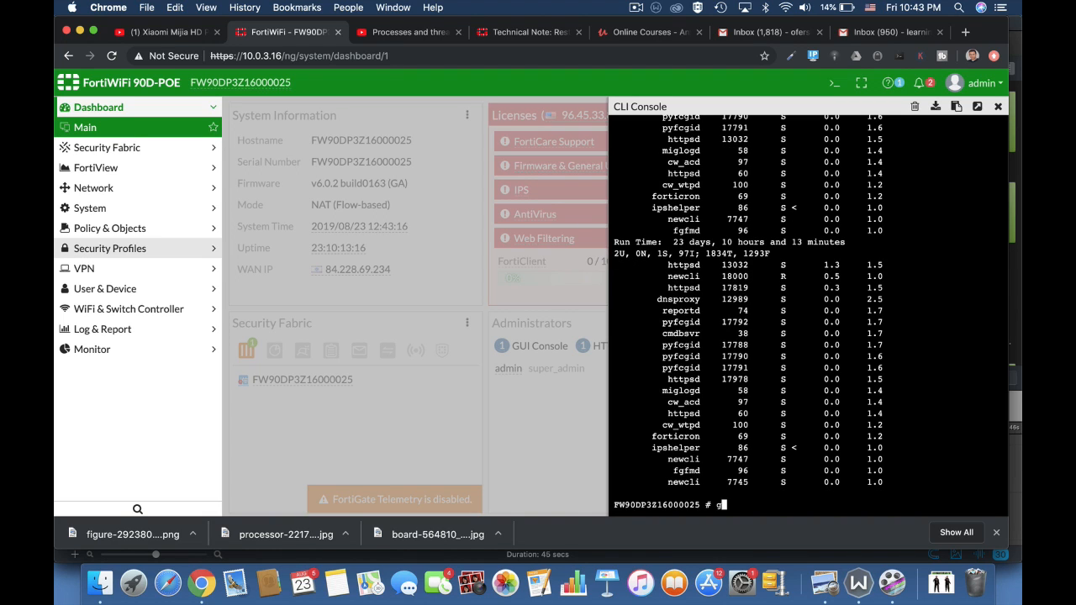
type("et sys")
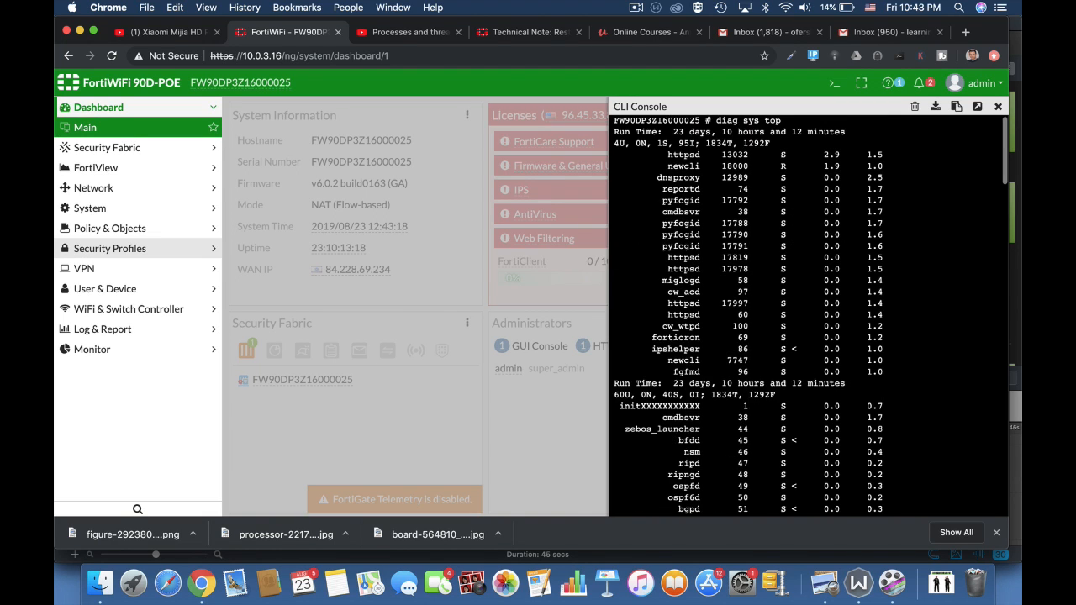
Try get sys, then run get system performance top in the console.
key("Return")
key("Return")
key("Return")
key("Return")
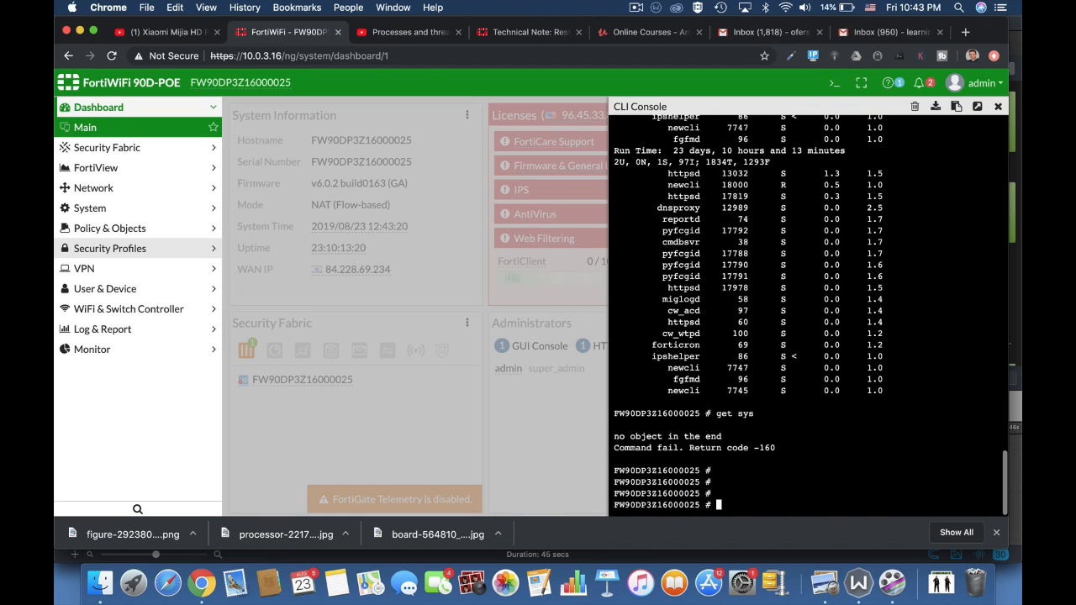
type("get sys")
key("Tab")
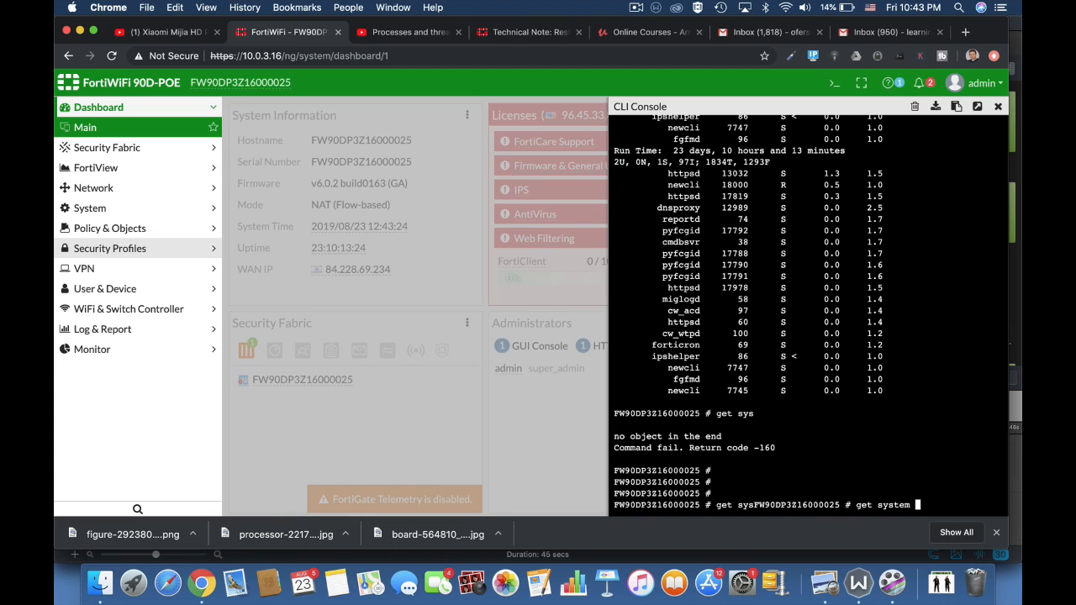
type("pe")
key("Tab")
type("top")
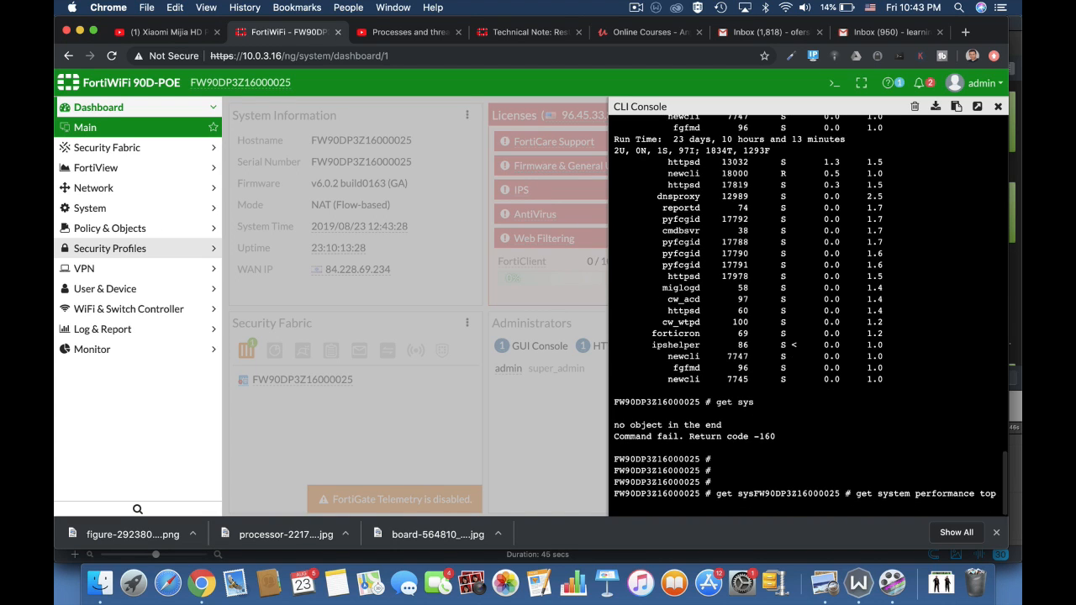
key("Return")
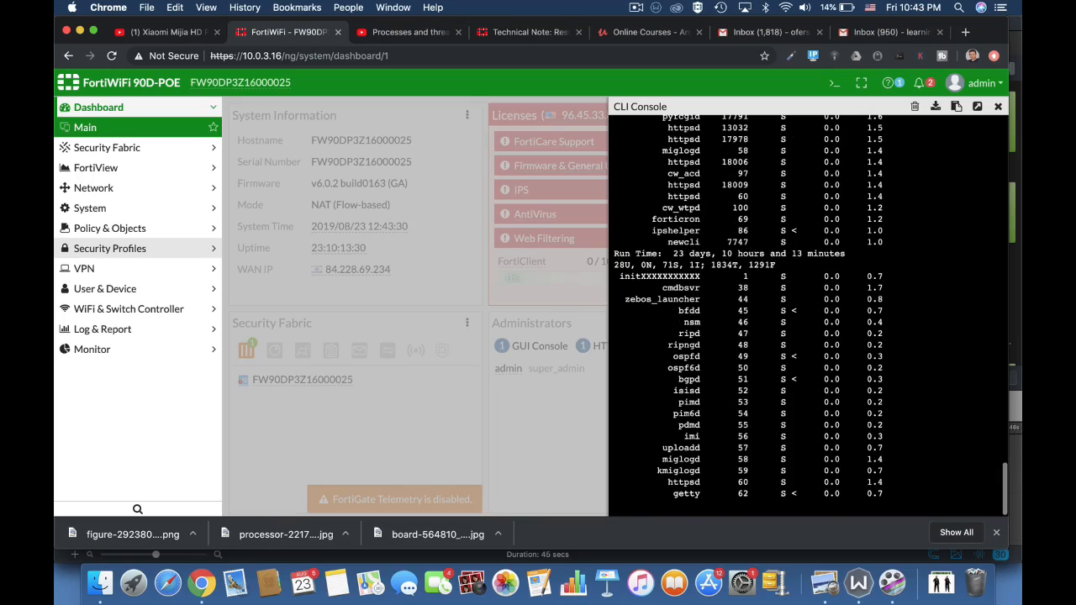
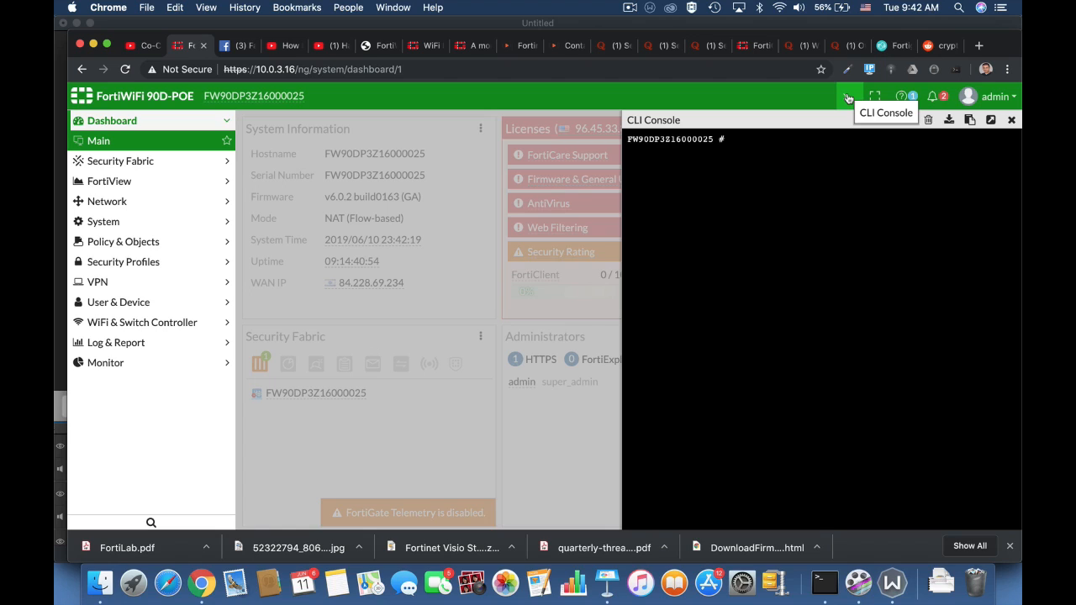
Enter the wireless-controller wtp-profile configuration in the CLI and edit the 11n-only profile.
type("config wir")
key("Tab")
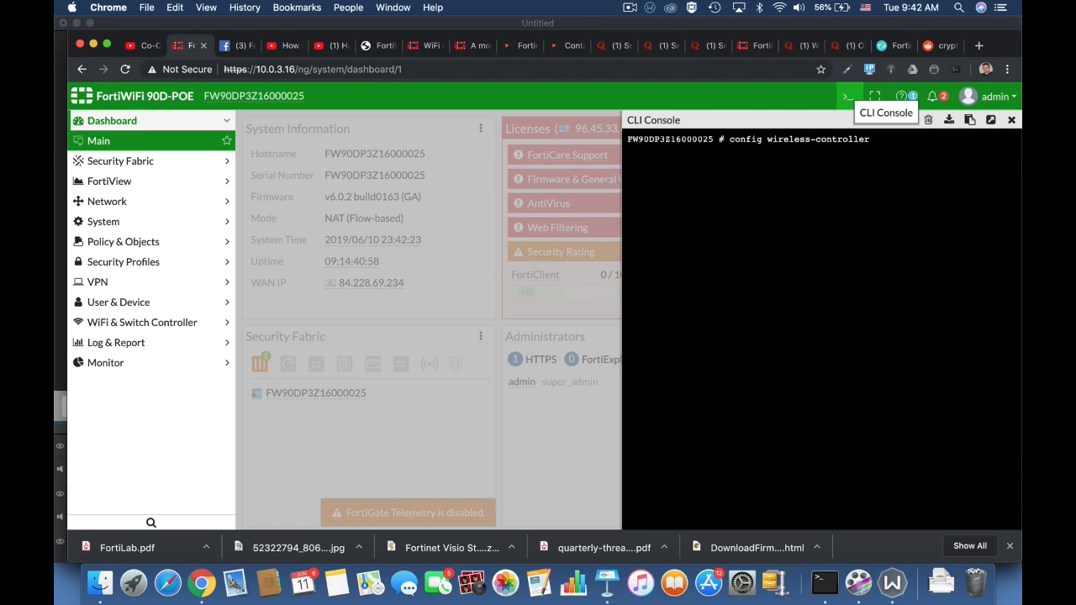
type("wtp -profile")
key("Return")
type("edi")
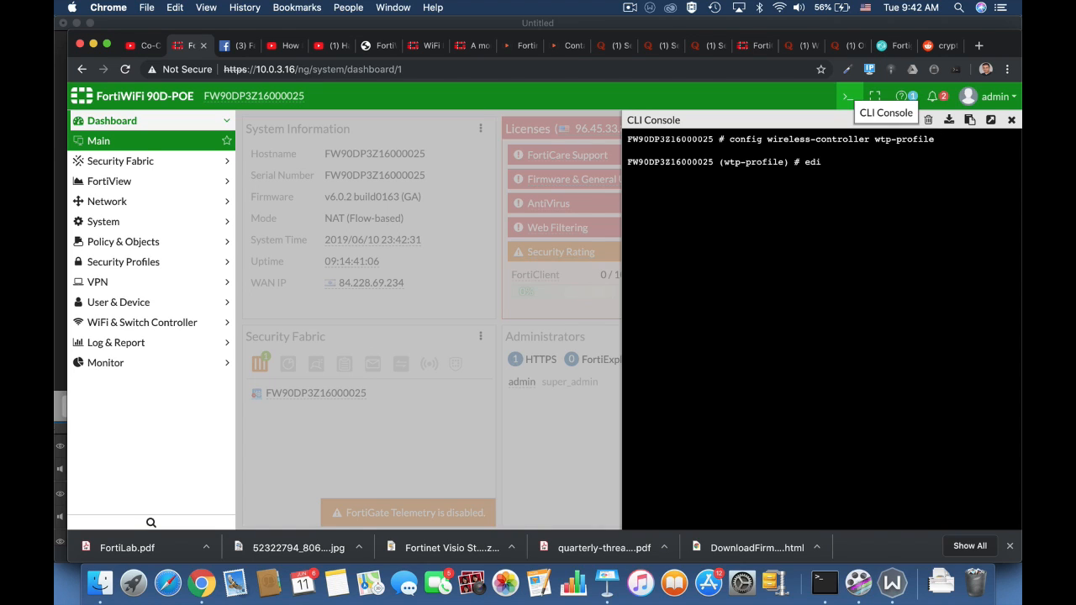
type("t 11n-only")
key("Return")
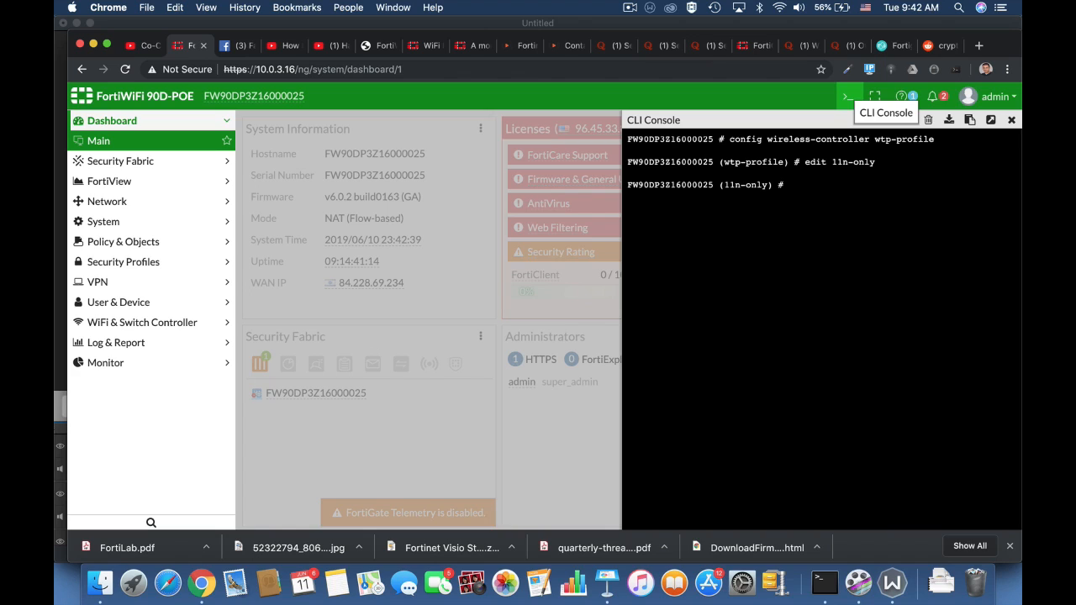
Enable ap-handoff on radio-1 of the 11n-only profile and end the radio configuration.
type("config radio-1")
key("Return")
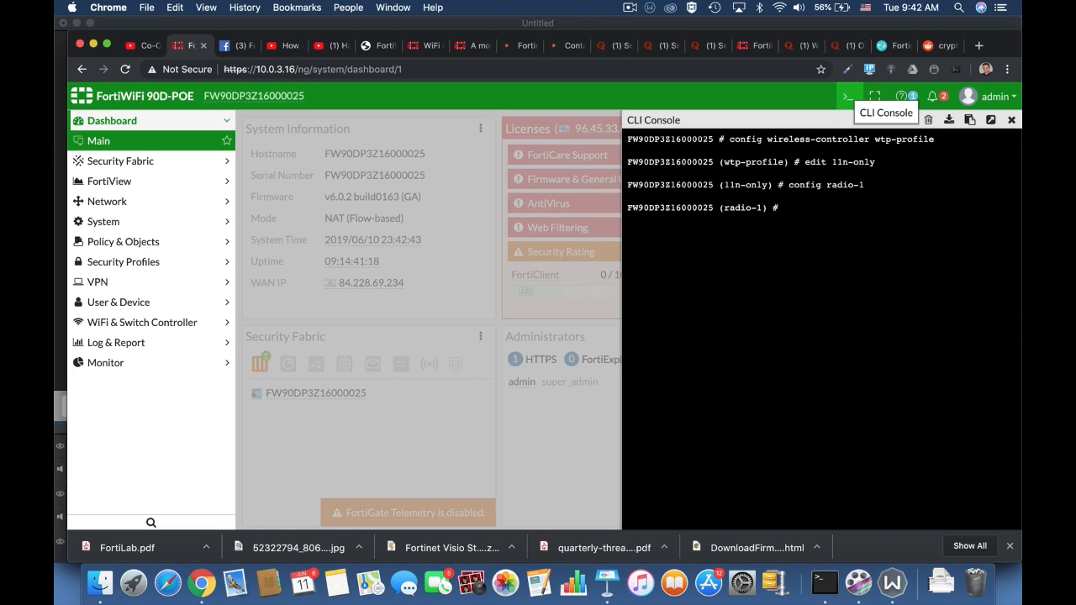
type("set ap-handoff enable")
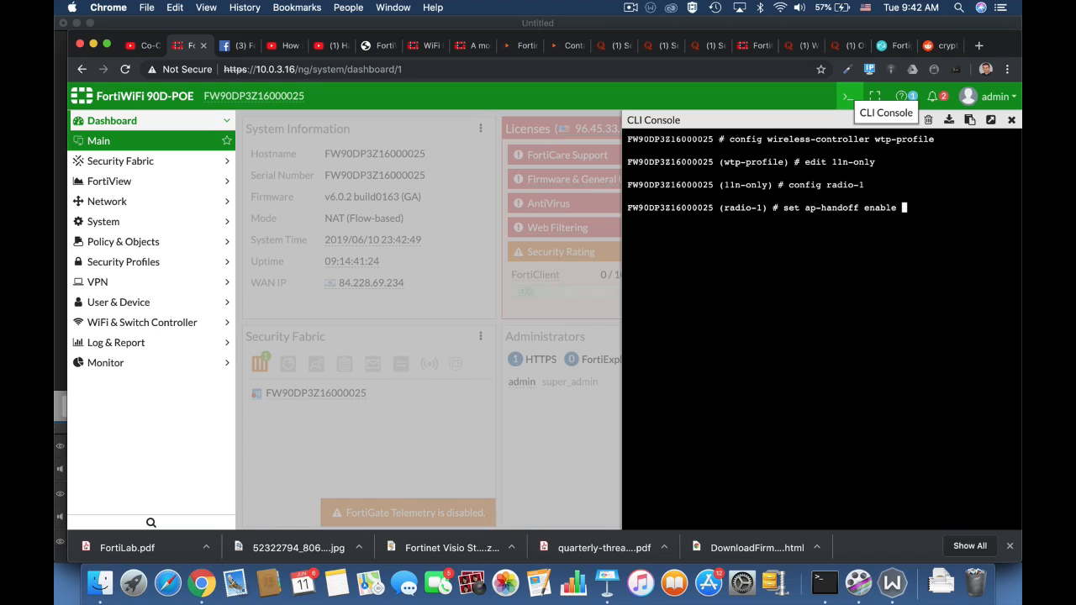
key("Return")
type("end")
key("Return")
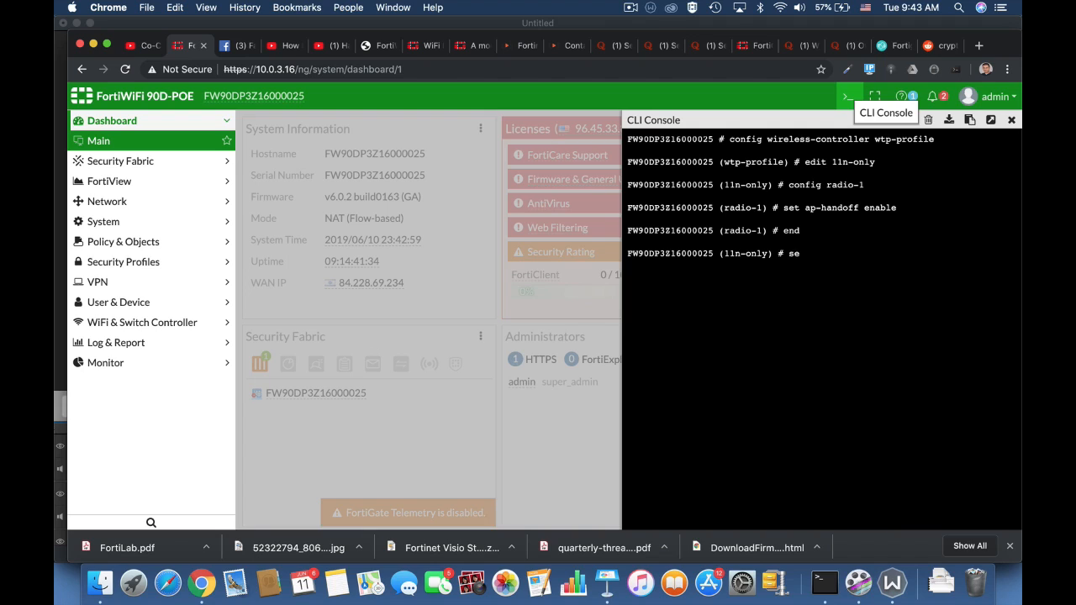
Set handoff-sta-thresh to 15 for the 11n-only wireless profile.
type("t ")
type("handoff-rssi")
key("BackSpace")
key("BackSpace")
key("BackSpace")
key("BackSpace")
key("BackSpace")
key("BackSpace")
key("BackSpace")
key("BackSpace")
key("BackSpace")
key("BackSpace")
key("BackSpace")
key("BackSpace")
type("handoff-sta-thresh 15")
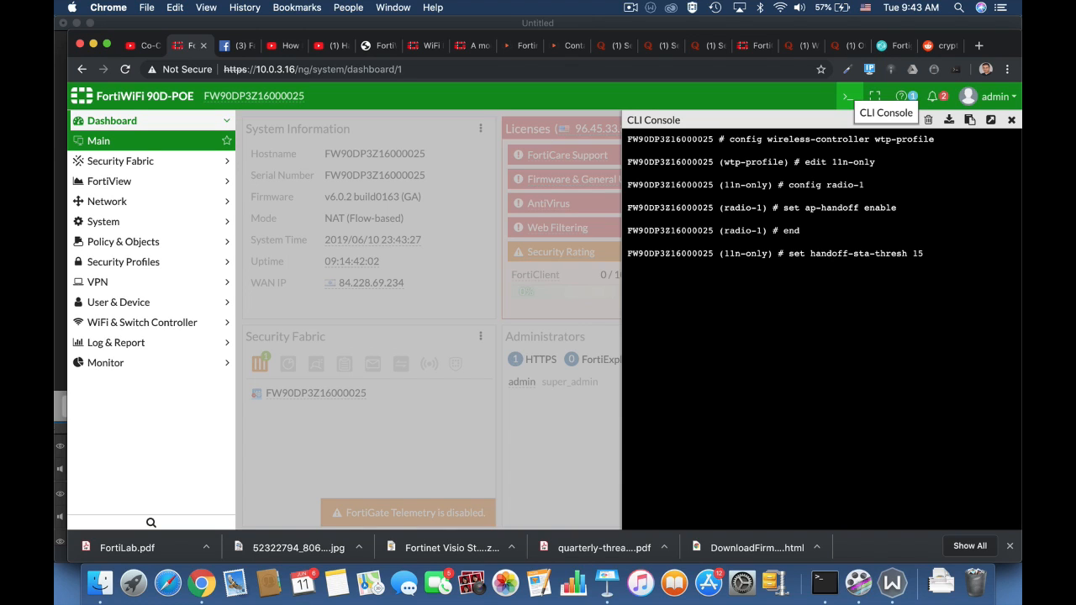
key("Return")
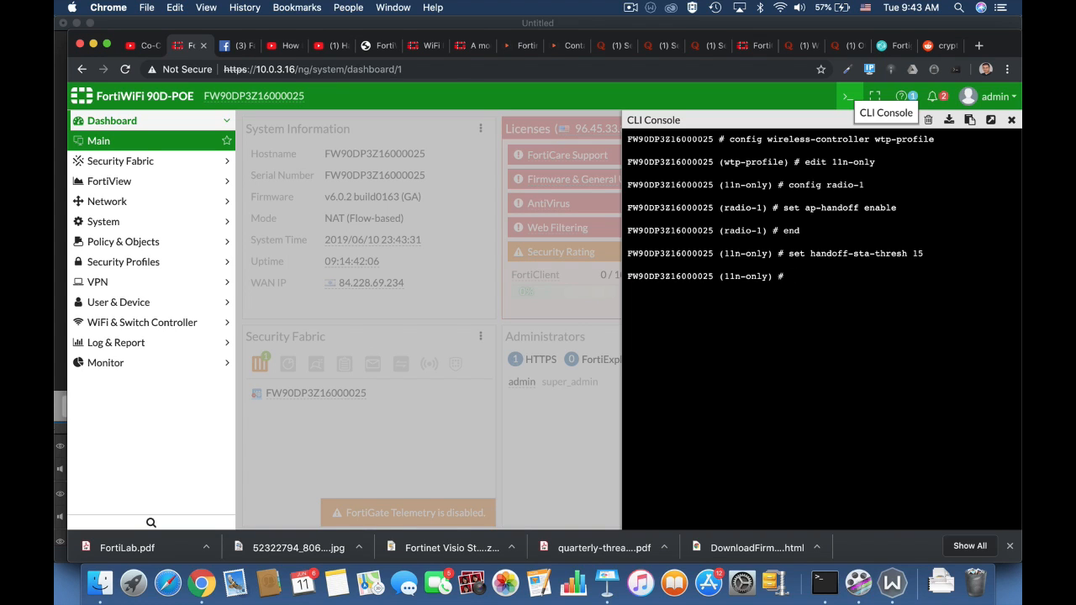
Enter the command to set handoff-rssi to 30 for the 11n-only profile.
type("set handoff-rssi30")
key("BackSpace")
type("30")
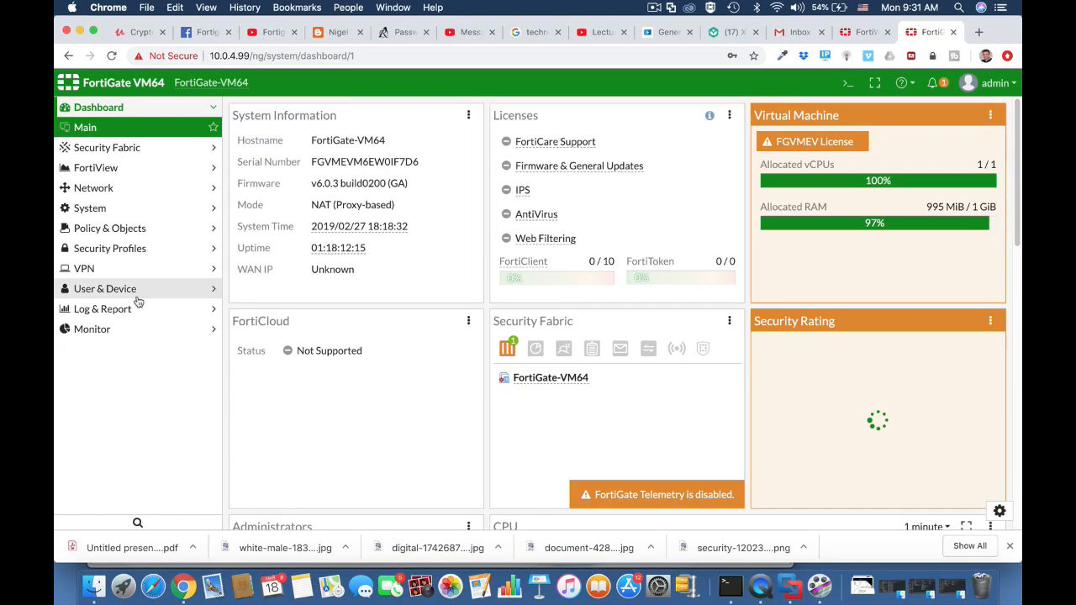
Start a new custom device group named technicians BYOD.
left_click(112, 293)
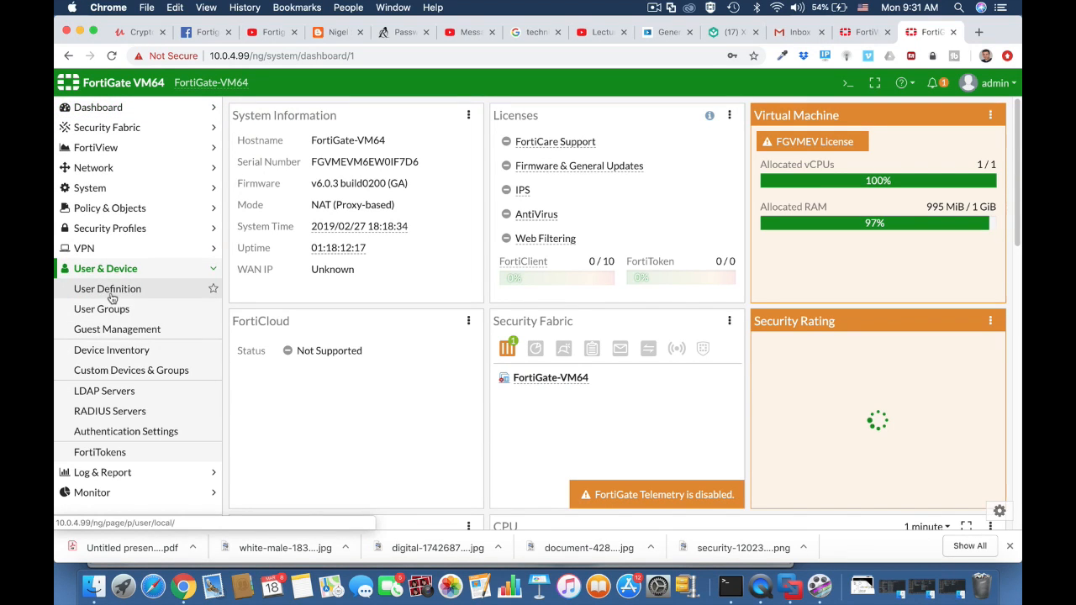
left_click(112, 371)
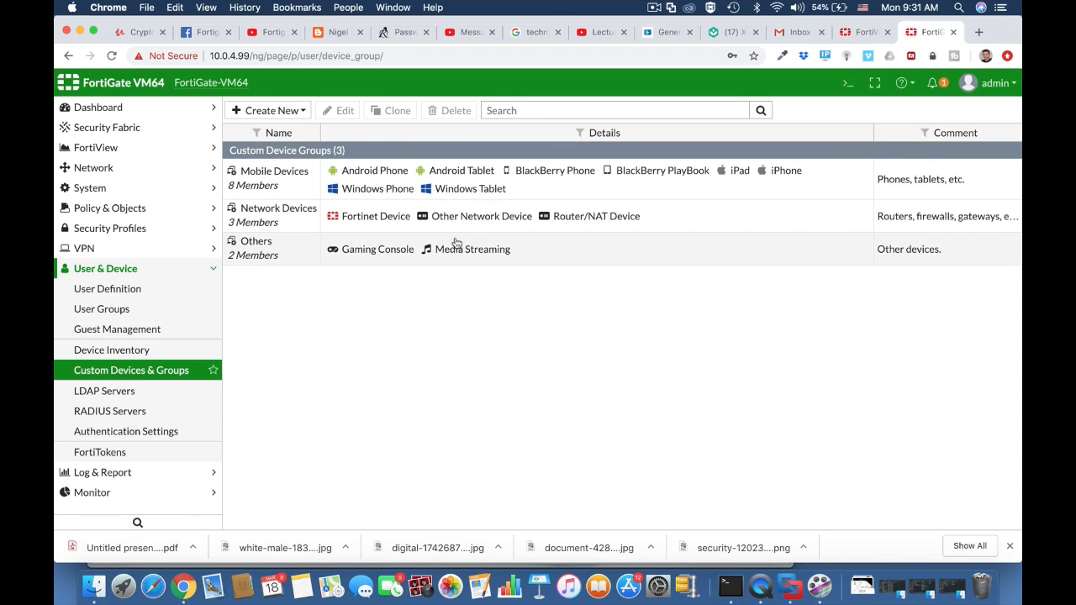
left_click(283, 110)
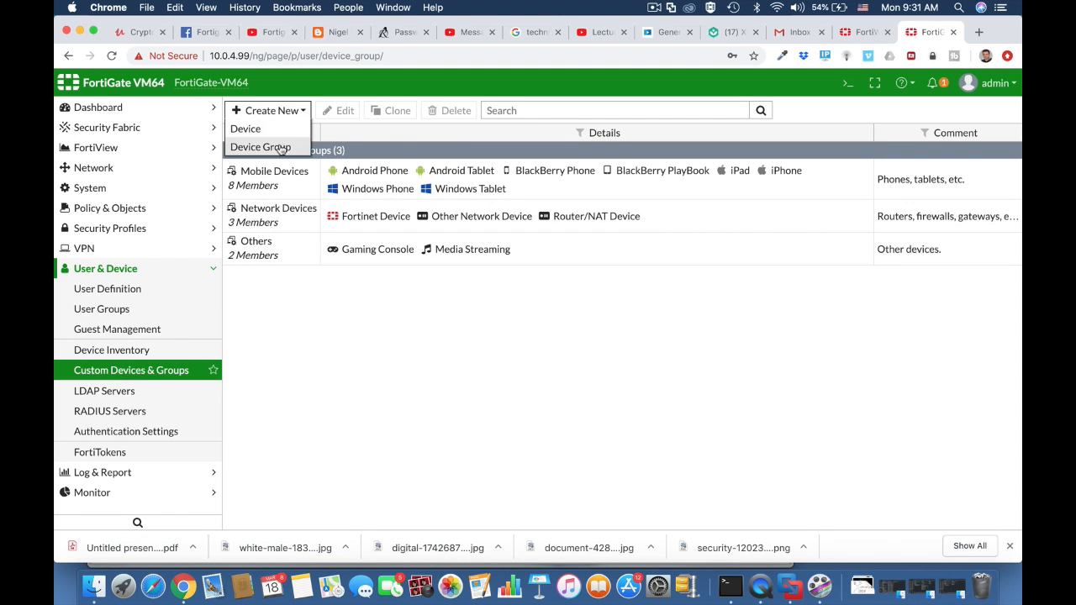
left_click(277, 144)
left_click(307, 138)
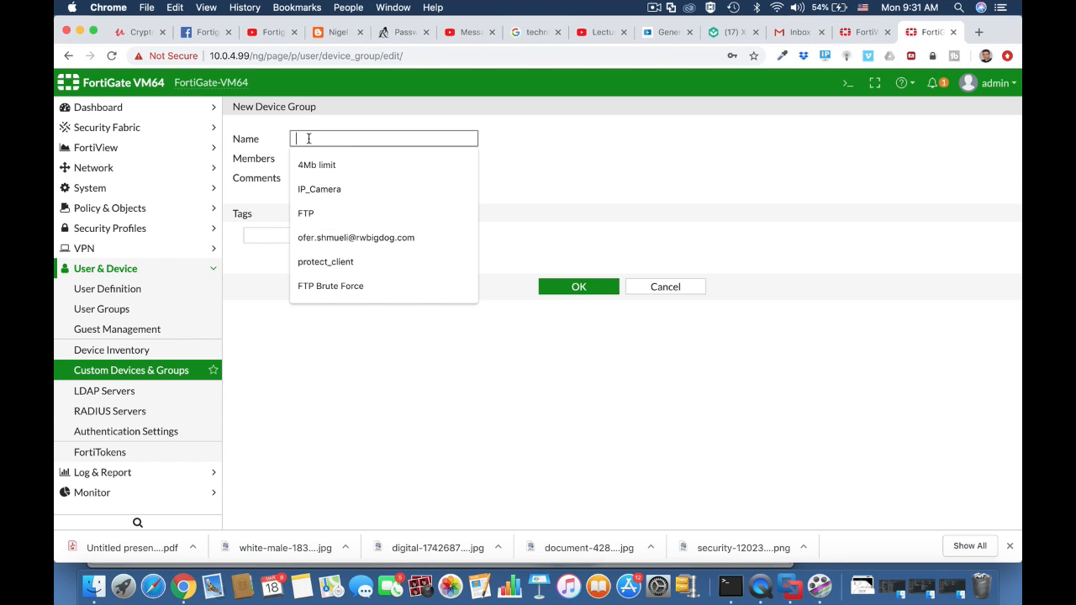
type("technicia")
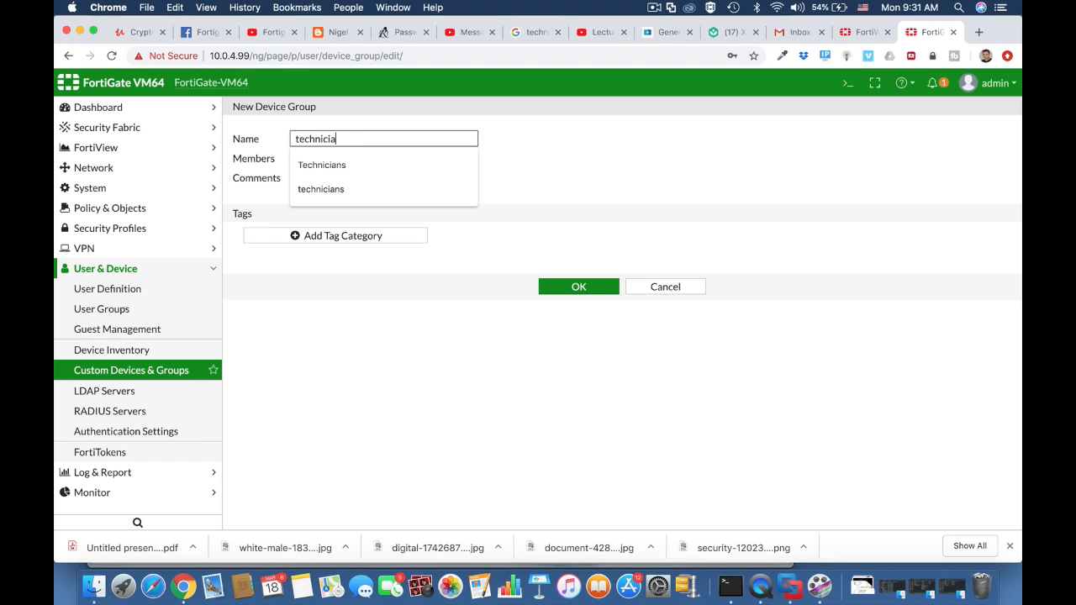
type("ns BYOD")
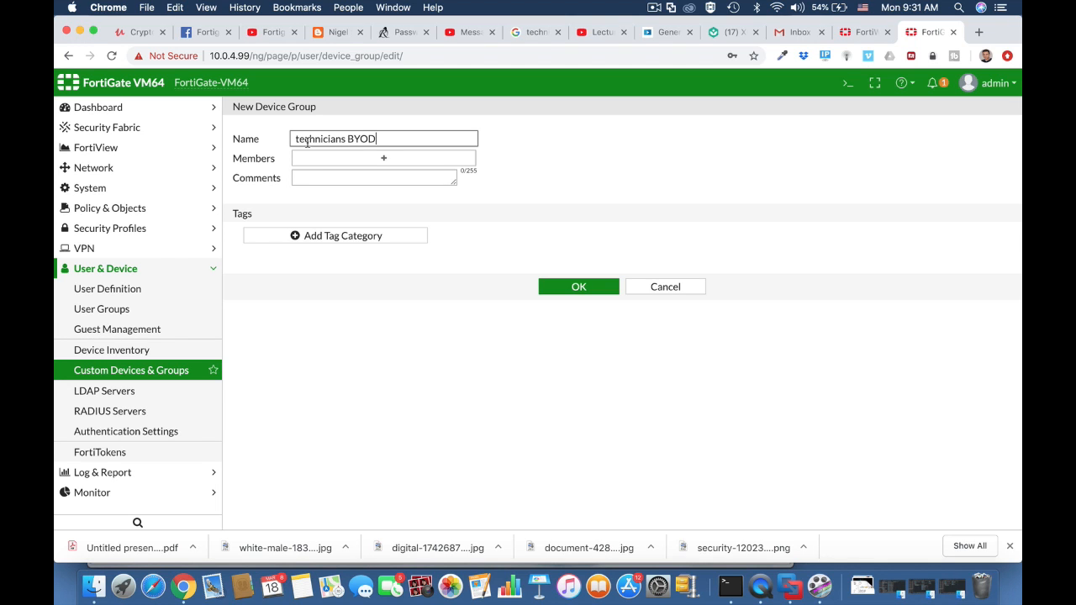
Add iOS Device, Android Phone and Android Tablet as members of the technicians BYOD group and save it.
left_click(355, 157)
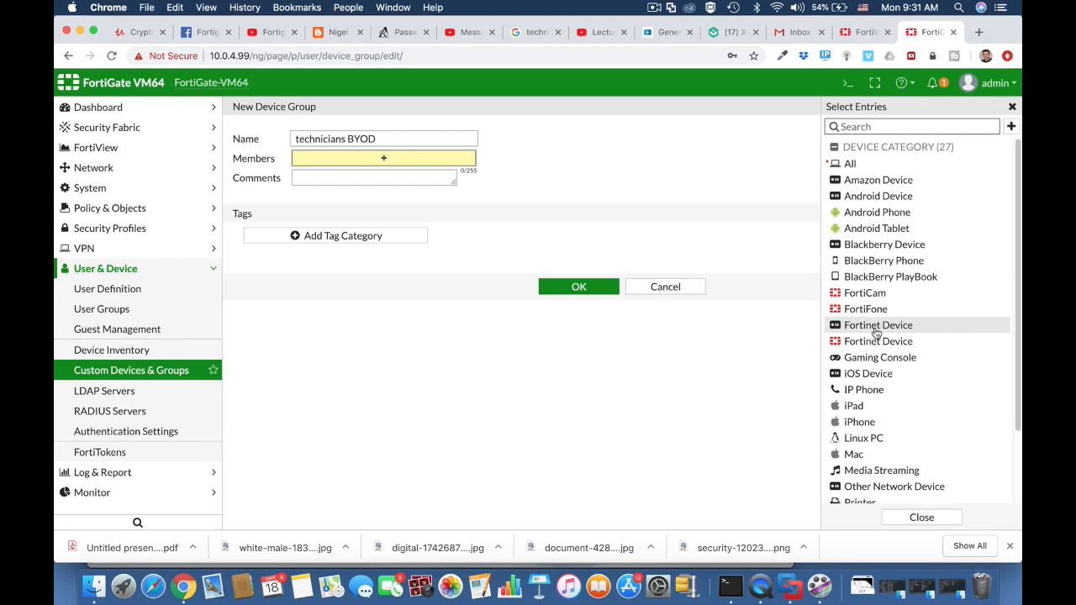
left_click(865, 375)
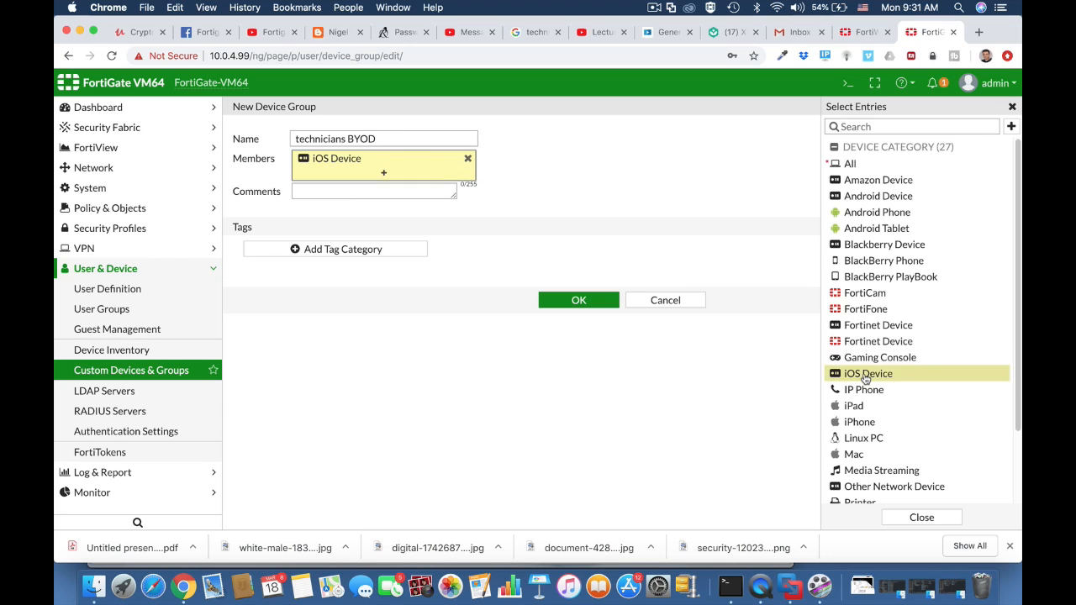
left_click(856, 197)
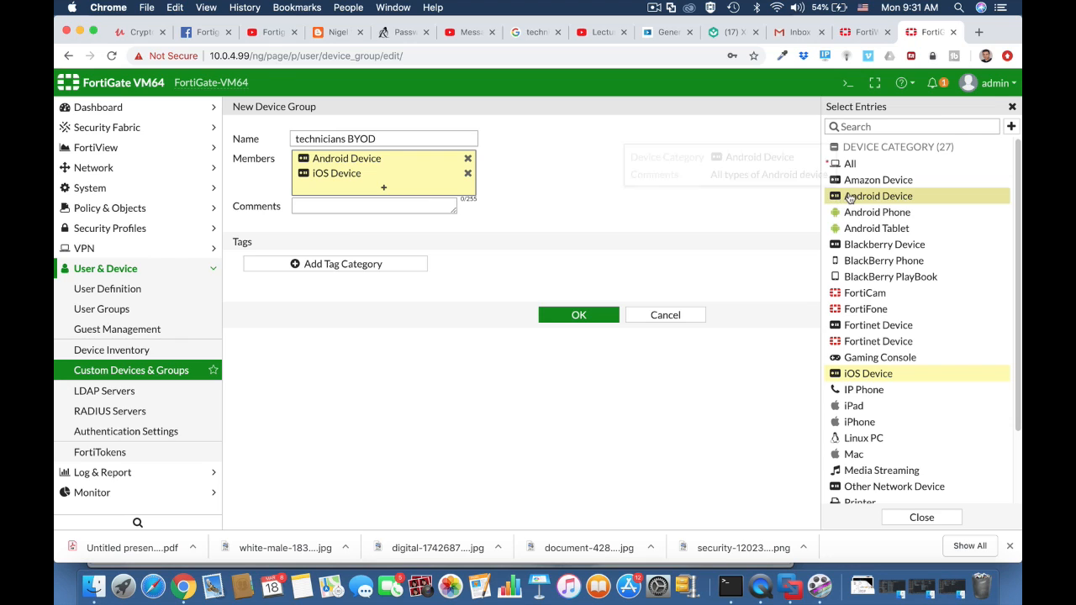
left_click(469, 159)
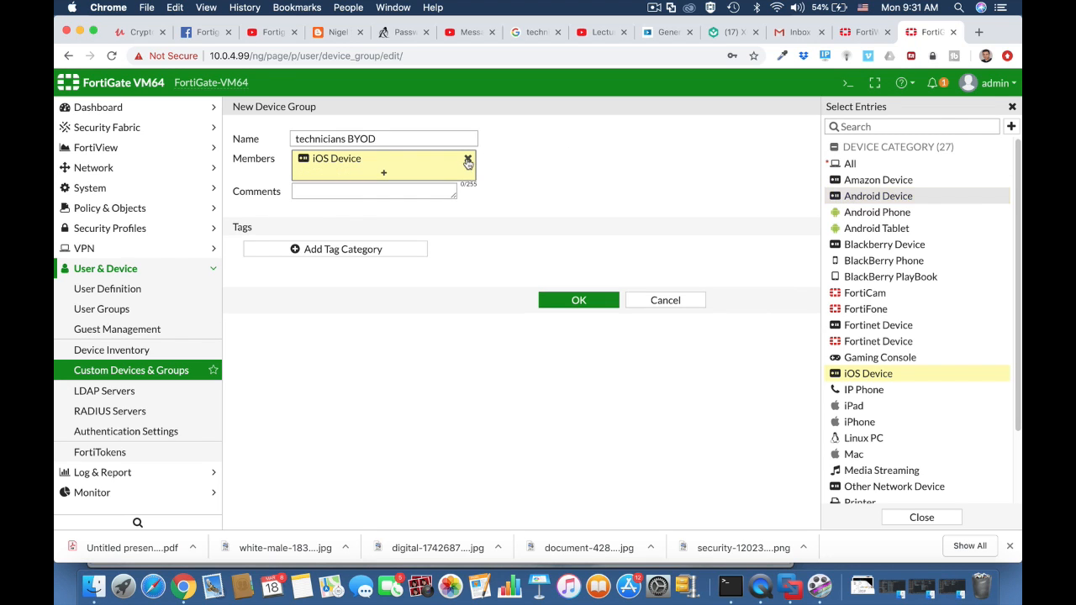
left_click(878, 213)
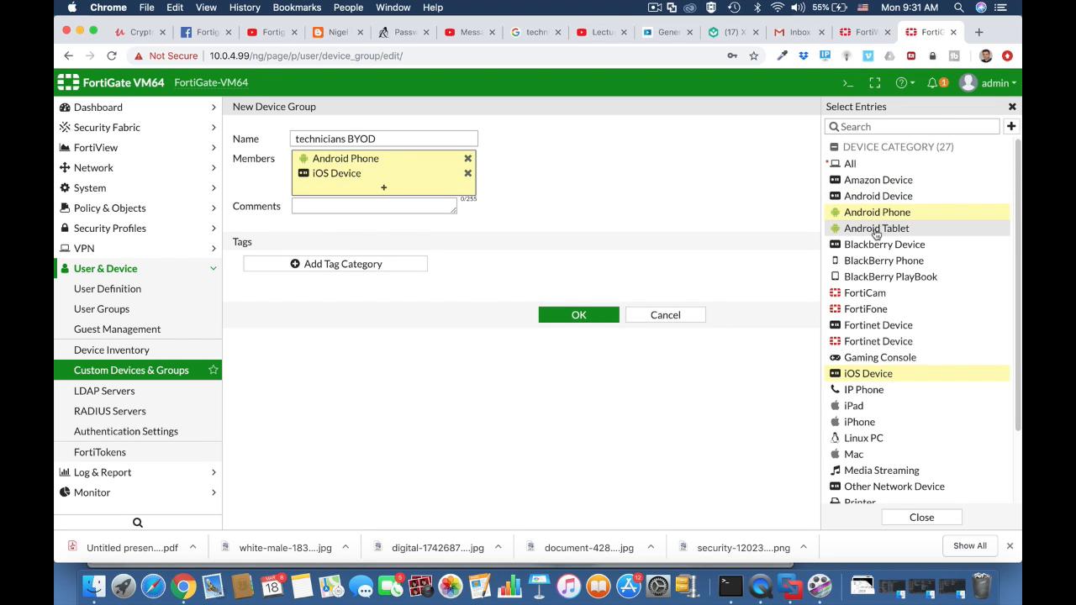
left_click(876, 230)
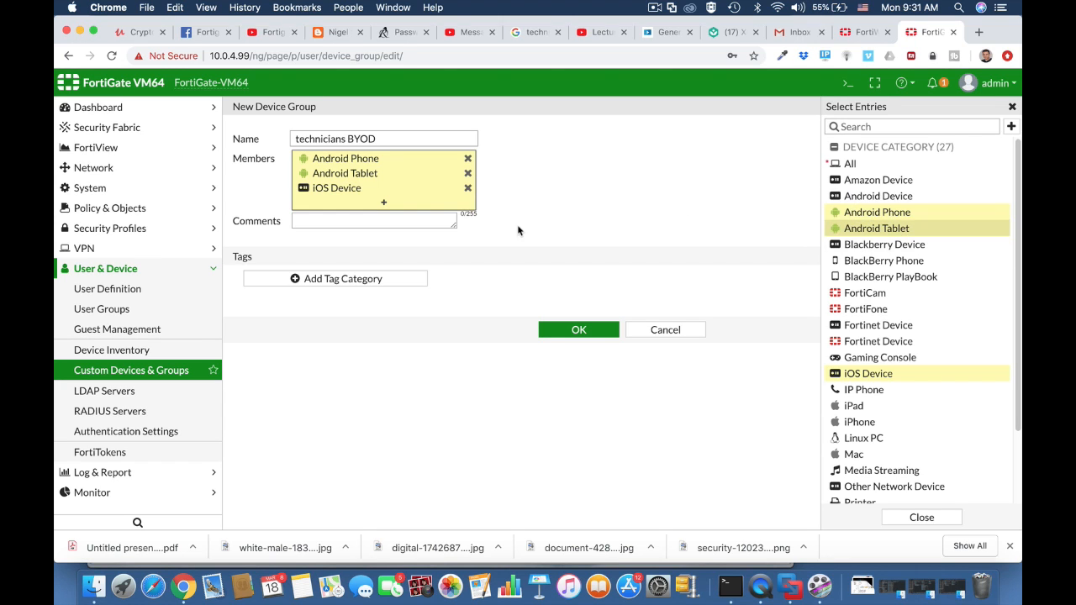
left_click(360, 222)
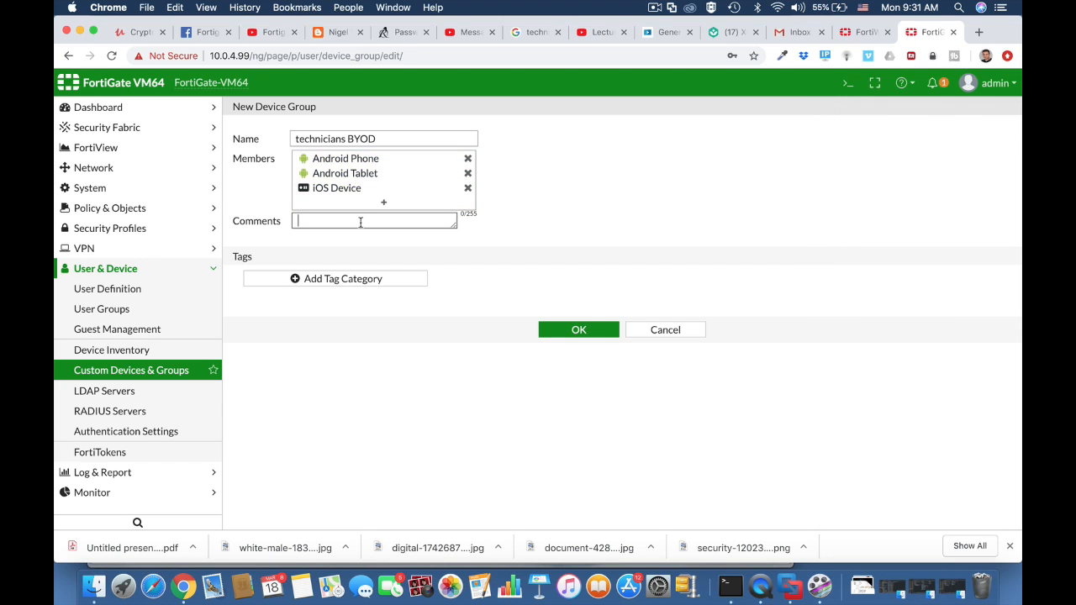
left_click(579, 334)
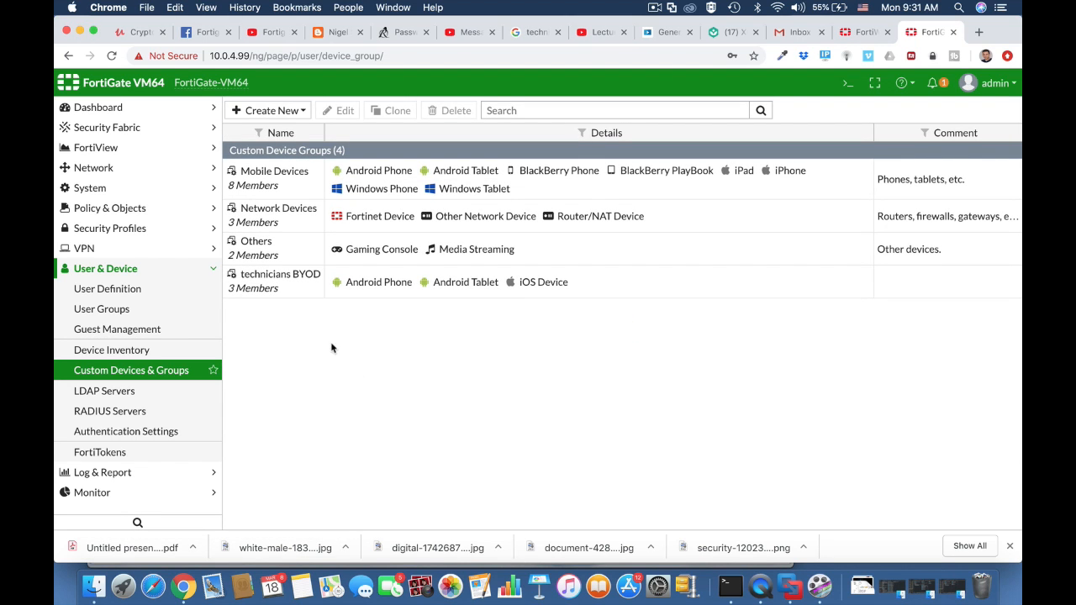
Start a new Firewall-type user group named technicians.
left_click(131, 292)
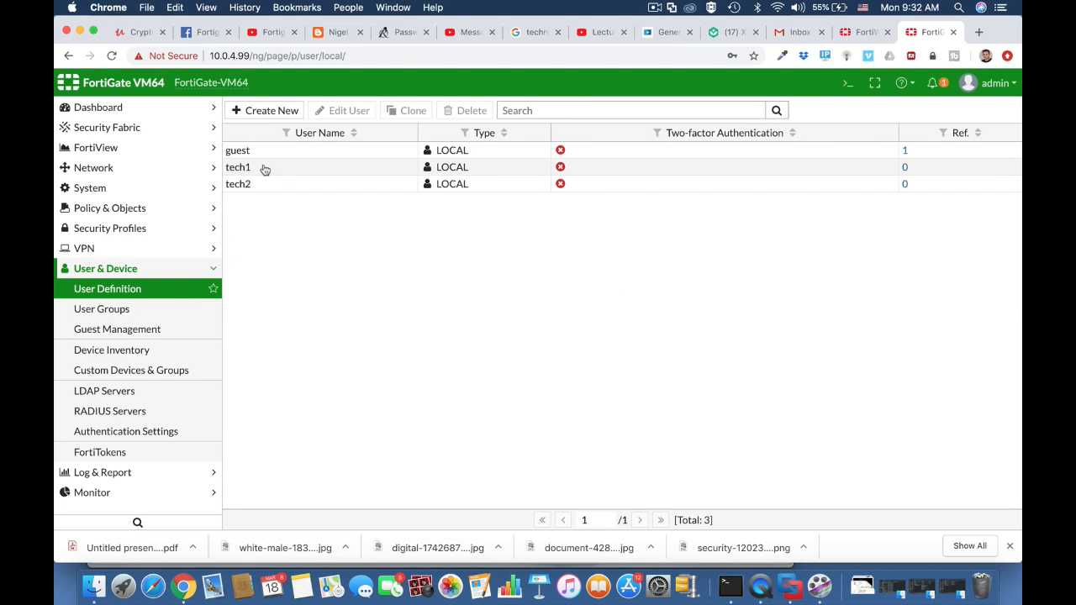
left_click(145, 307)
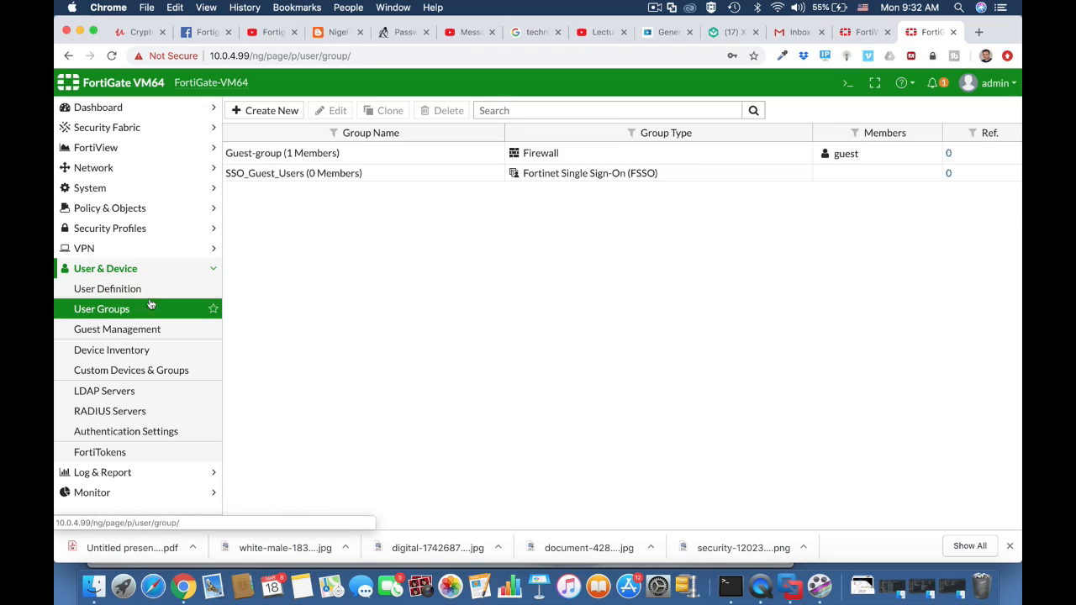
left_click(270, 111)
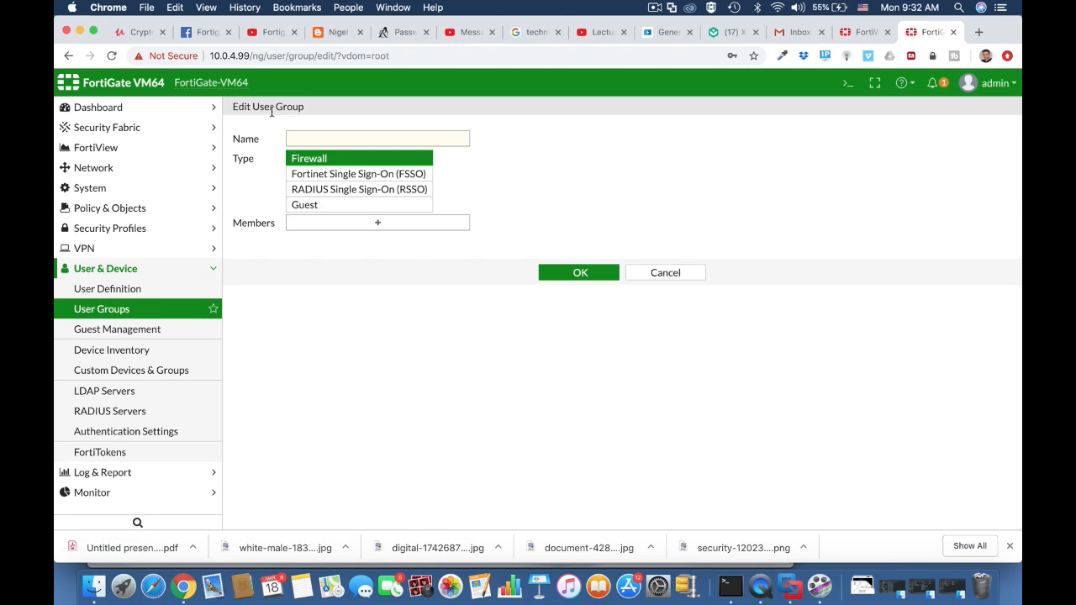
left_click(312, 140)
type("technicians")
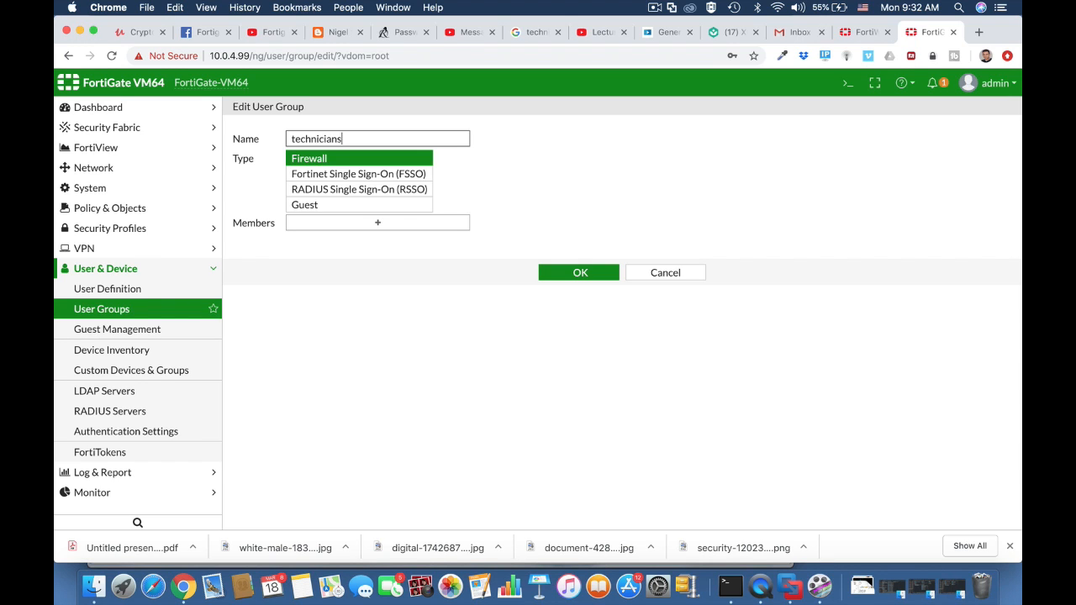
left_click(334, 162)
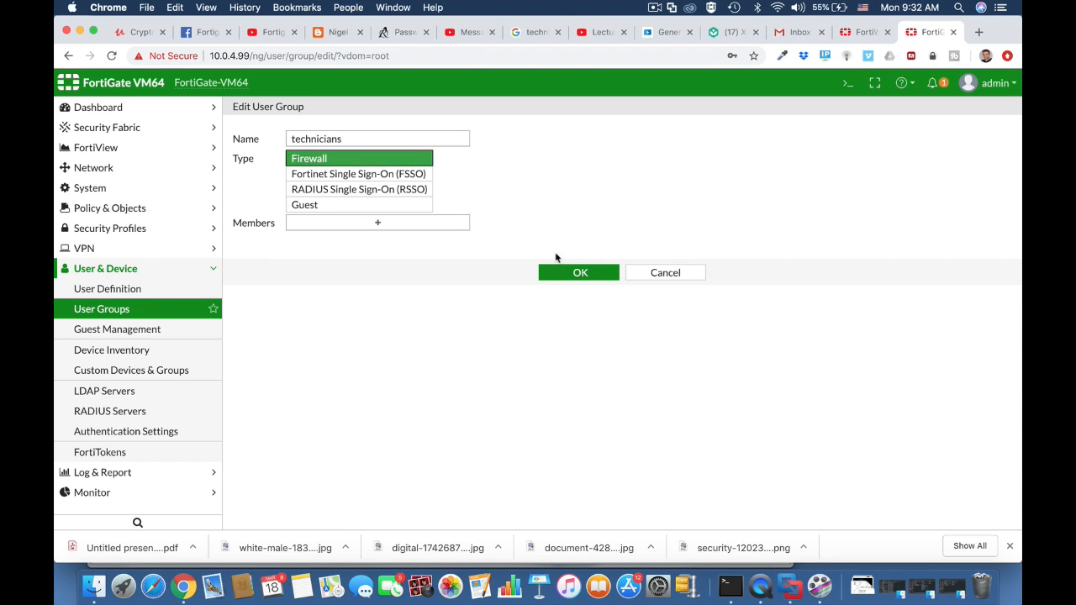
Add users tech1 and tech2 as members of the technicians group and save it.
left_click(447, 227)
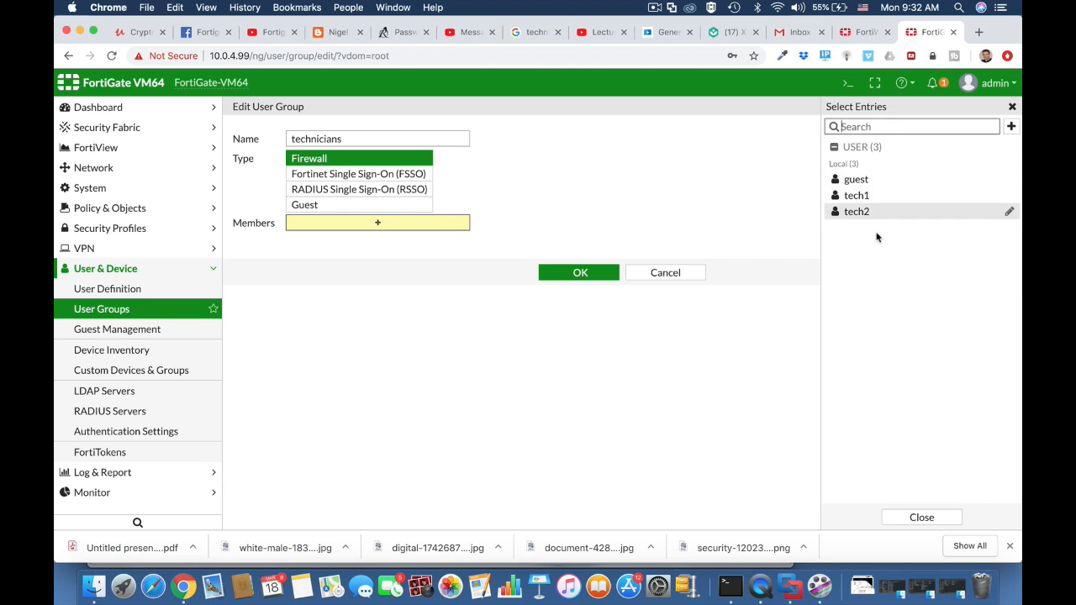
left_click(856, 195)
left_click(858, 211)
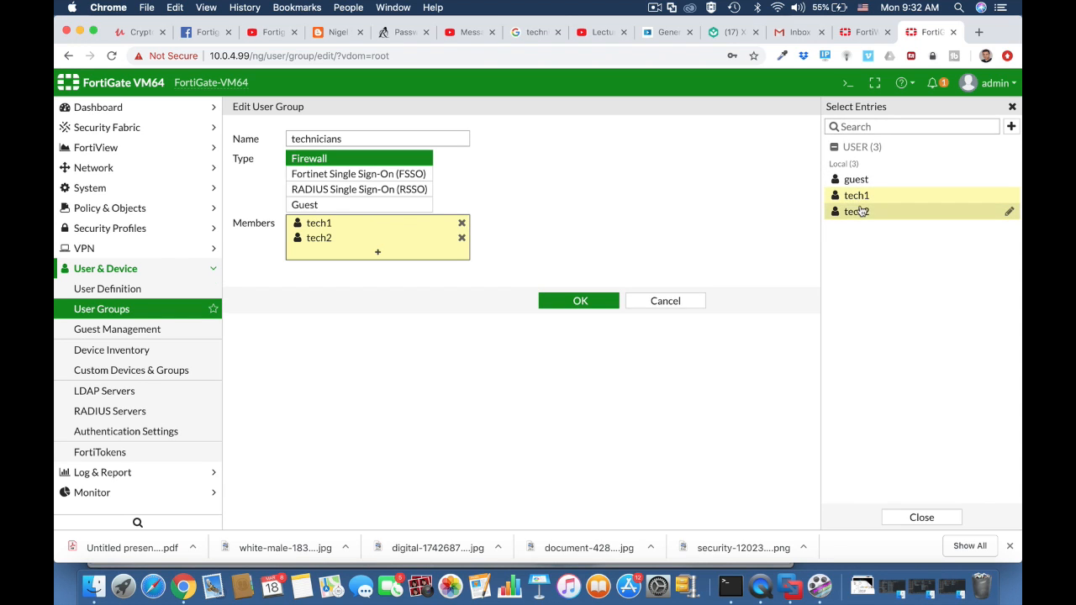
left_click(580, 301)
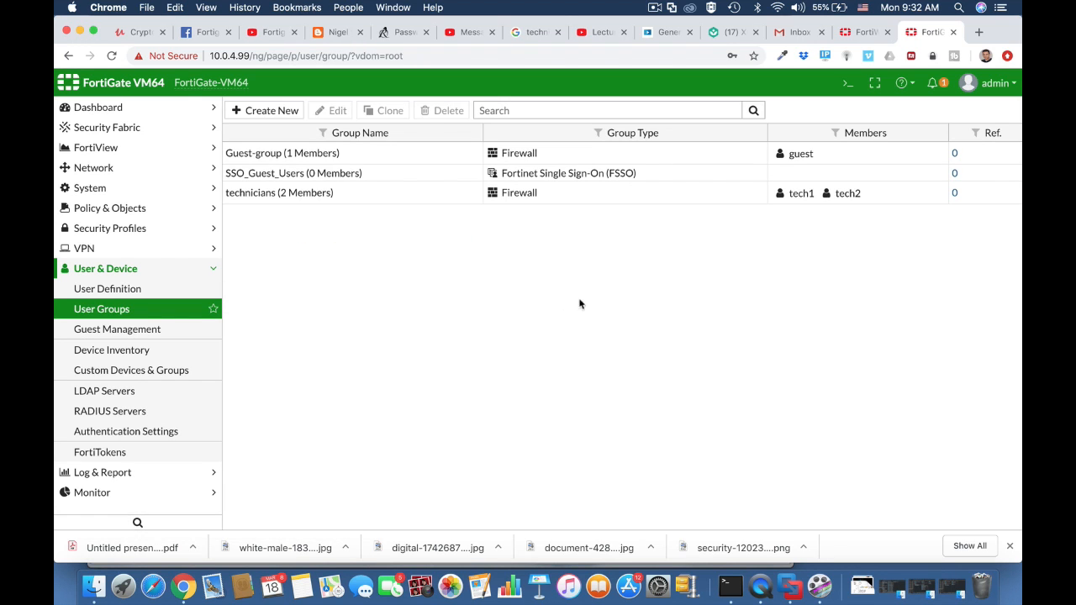
Enable Device Detection and Active Scanning on the Vlan 10 (Technicians Wi-fi) interface and save it.
left_click(144, 168)
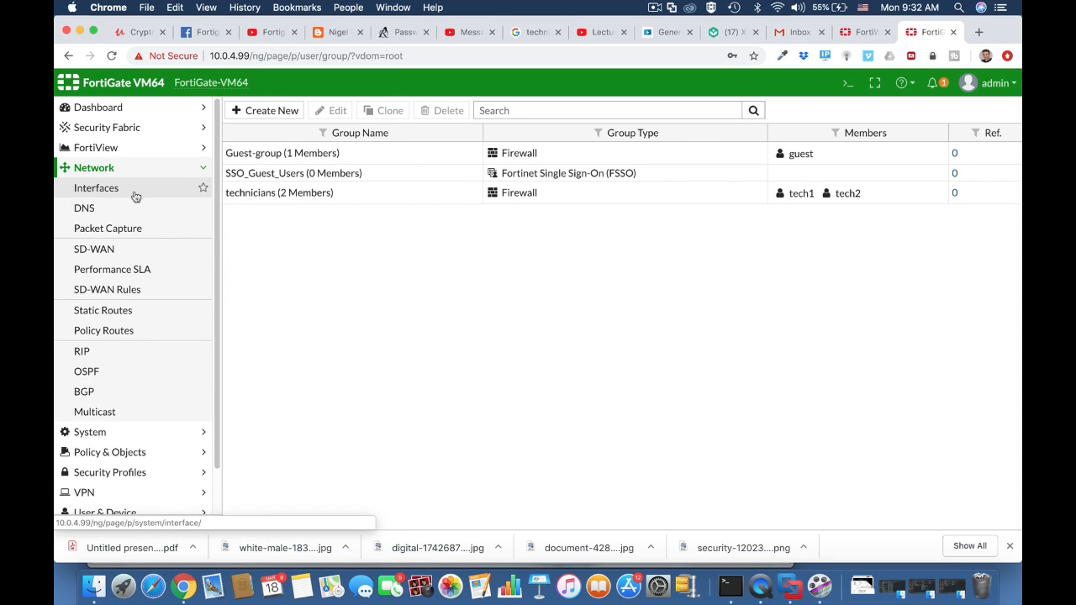
left_click(135, 196)
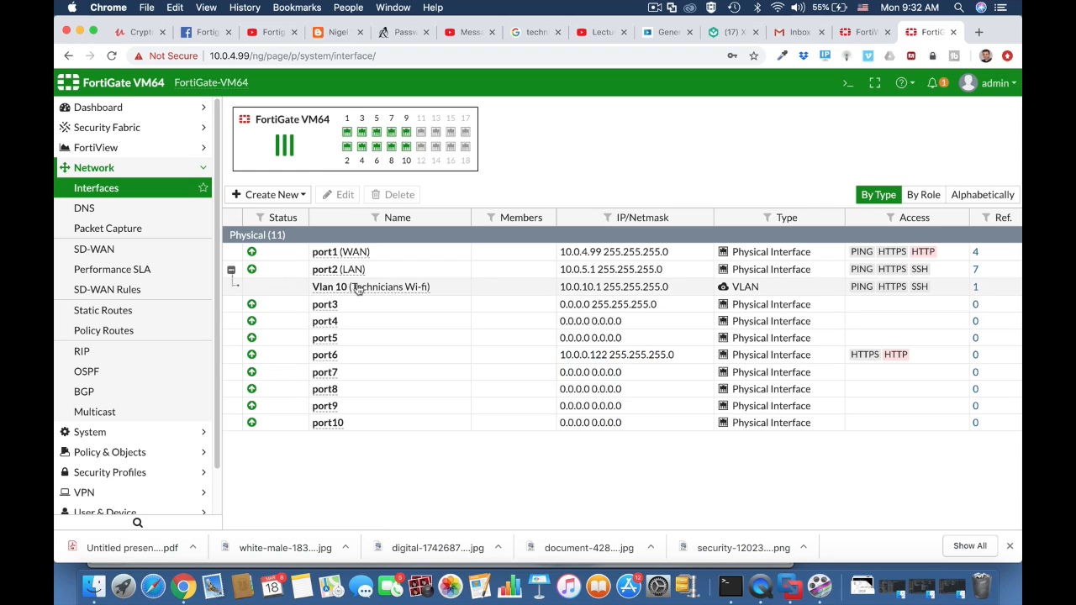
left_click(357, 288)
left_click(345, 194)
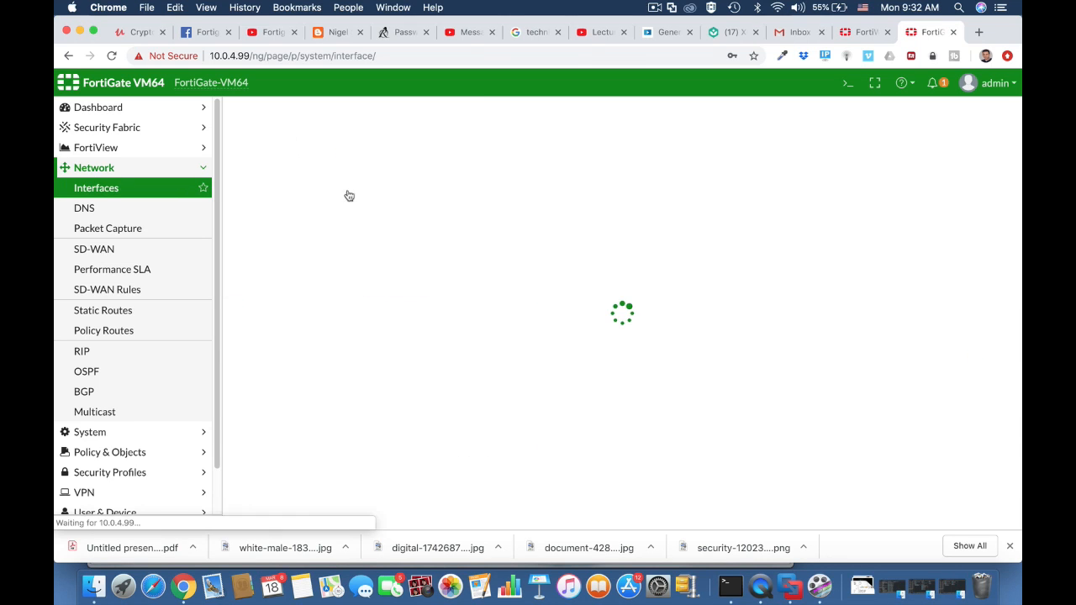
scroll(475, 334, "down", 5)
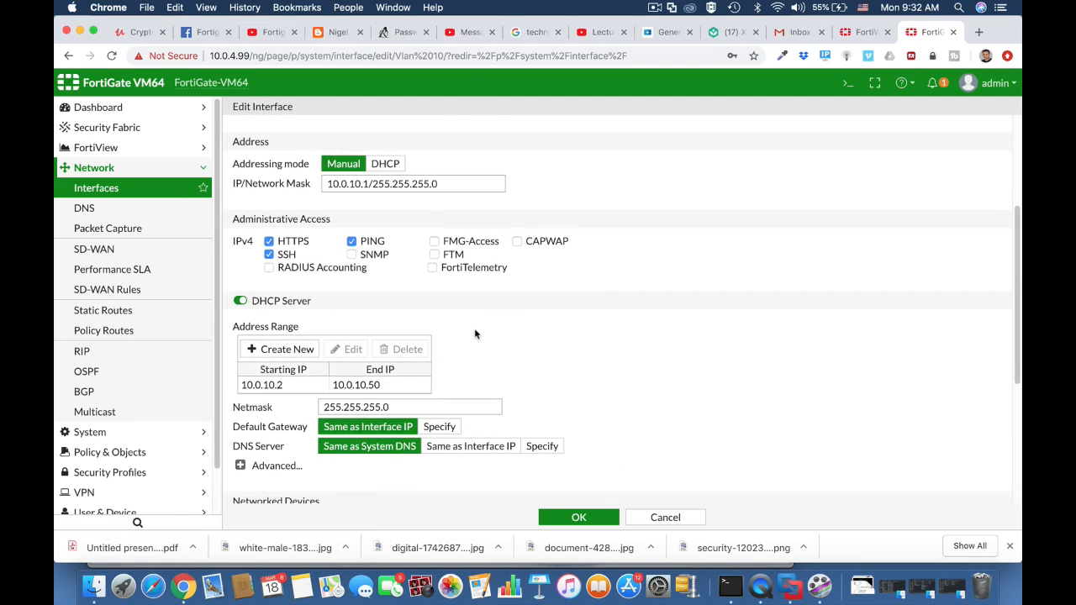
scroll(475, 334, "down", 4)
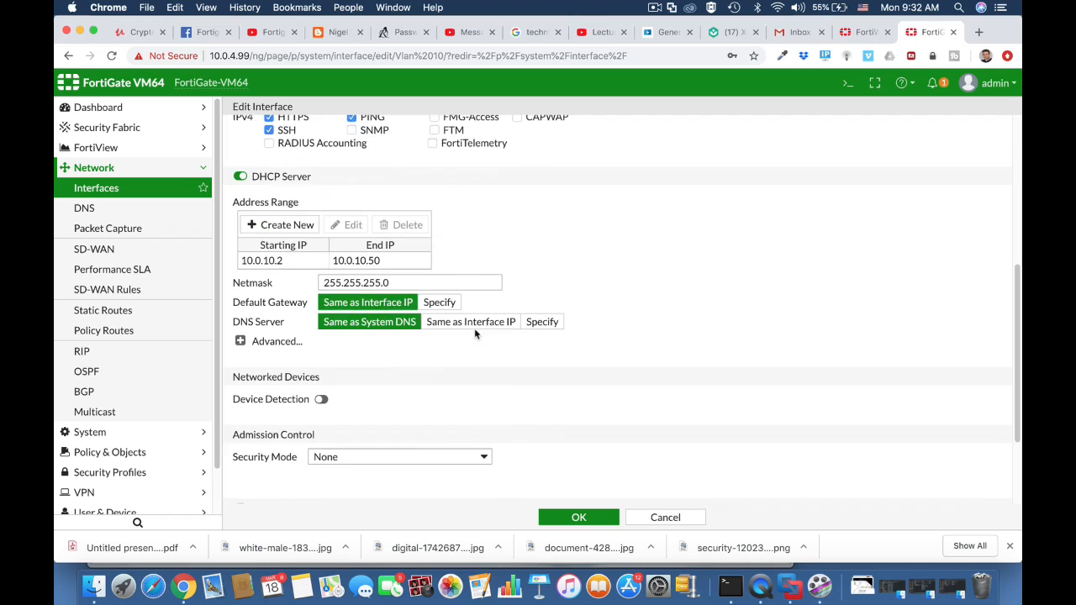
left_click(322, 395)
left_click(321, 413)
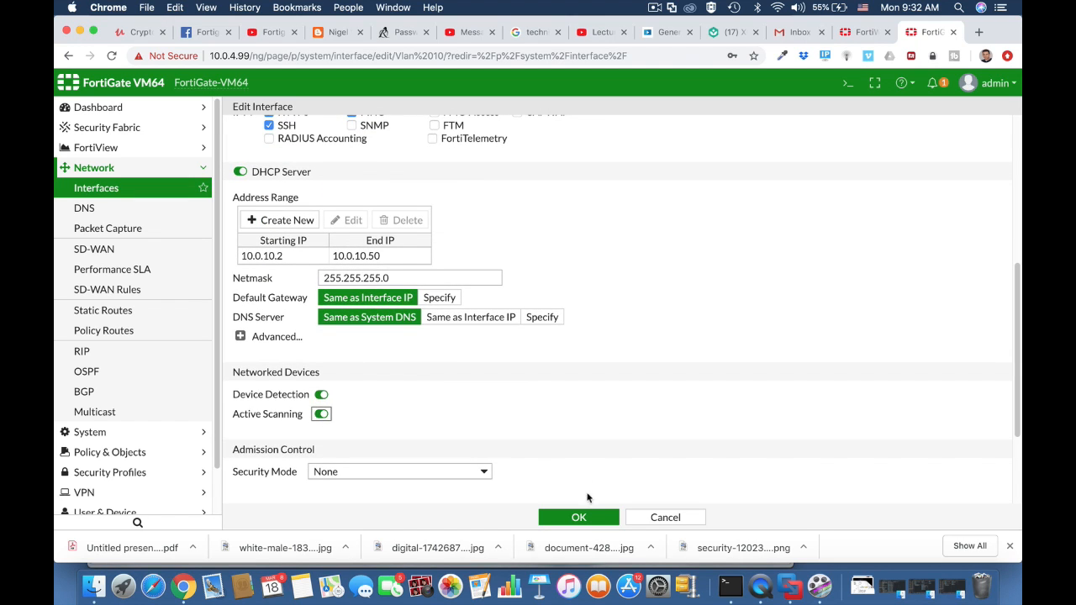
left_click(577, 518)
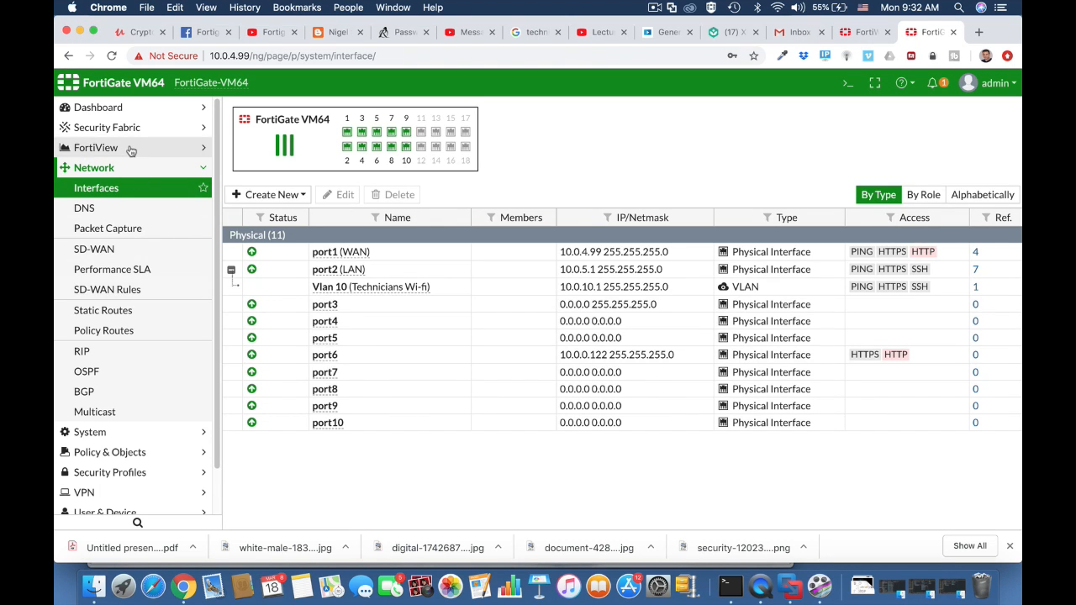
Check the address objects, then start a new IPv4 policy named Technicians WIFI access.
left_click(122, 452)
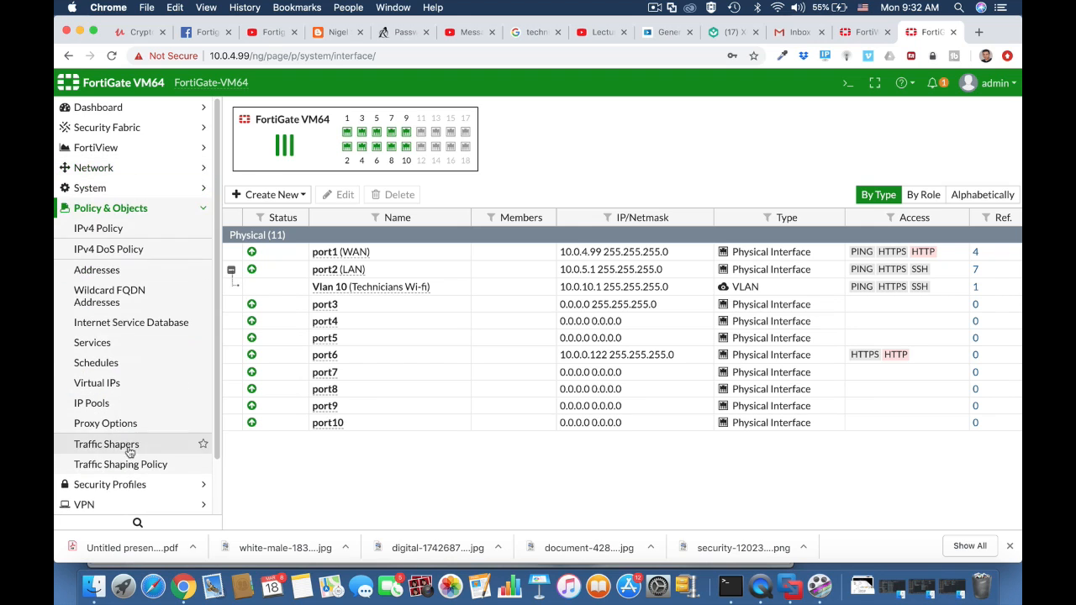
left_click(123, 231)
left_click(115, 269)
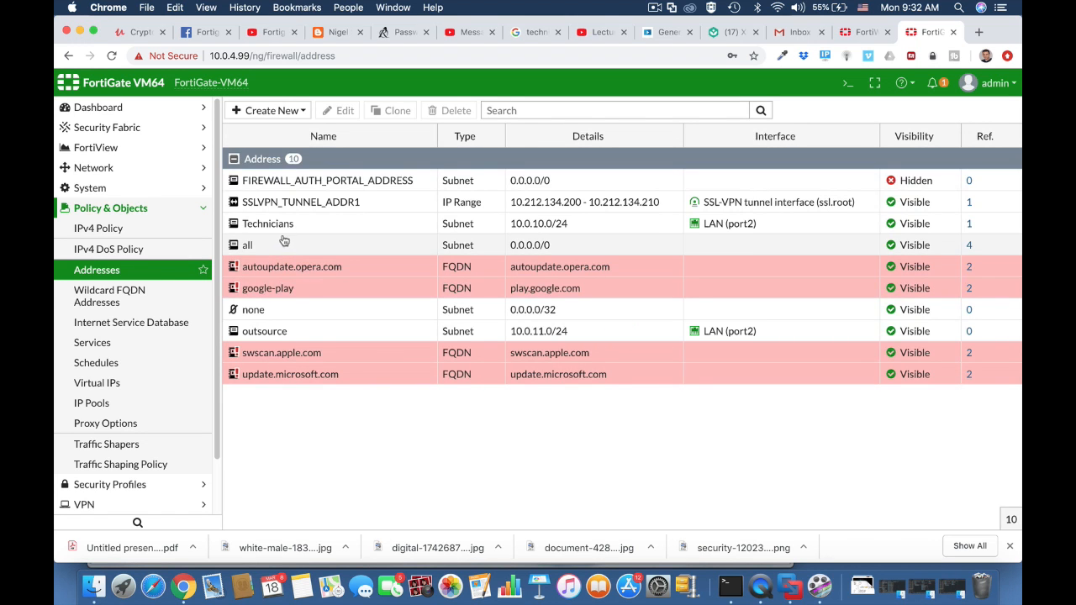
left_click(302, 227)
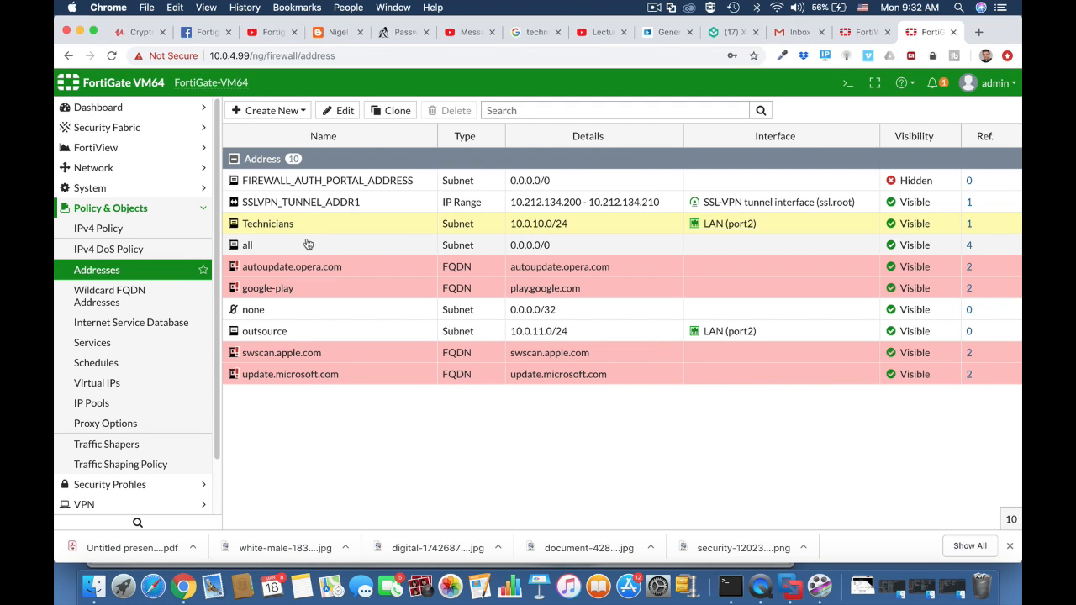
left_click(146, 230)
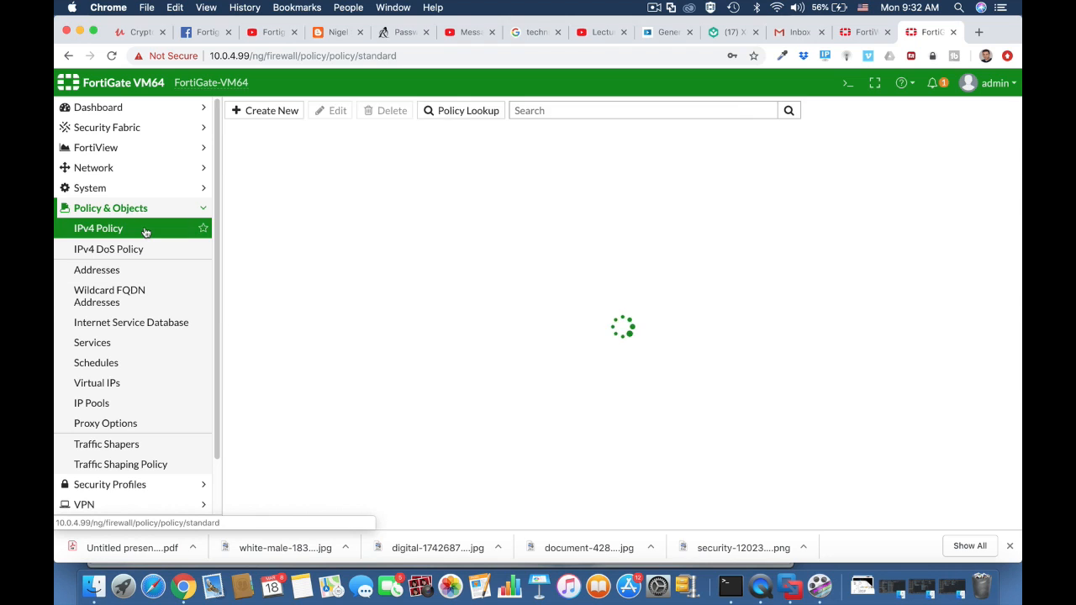
left_click(263, 114)
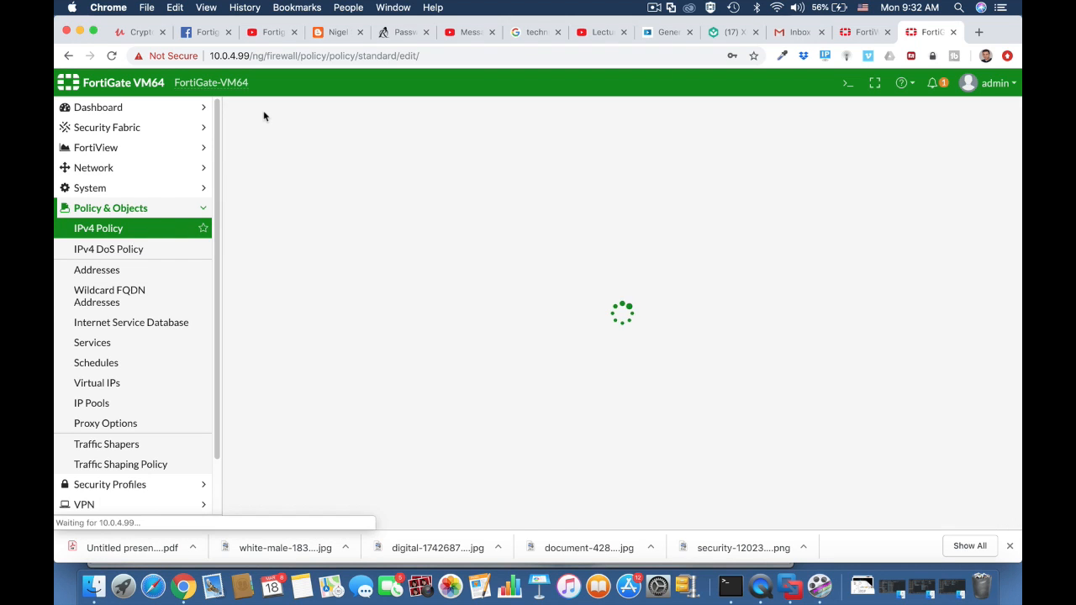
left_click(346, 151)
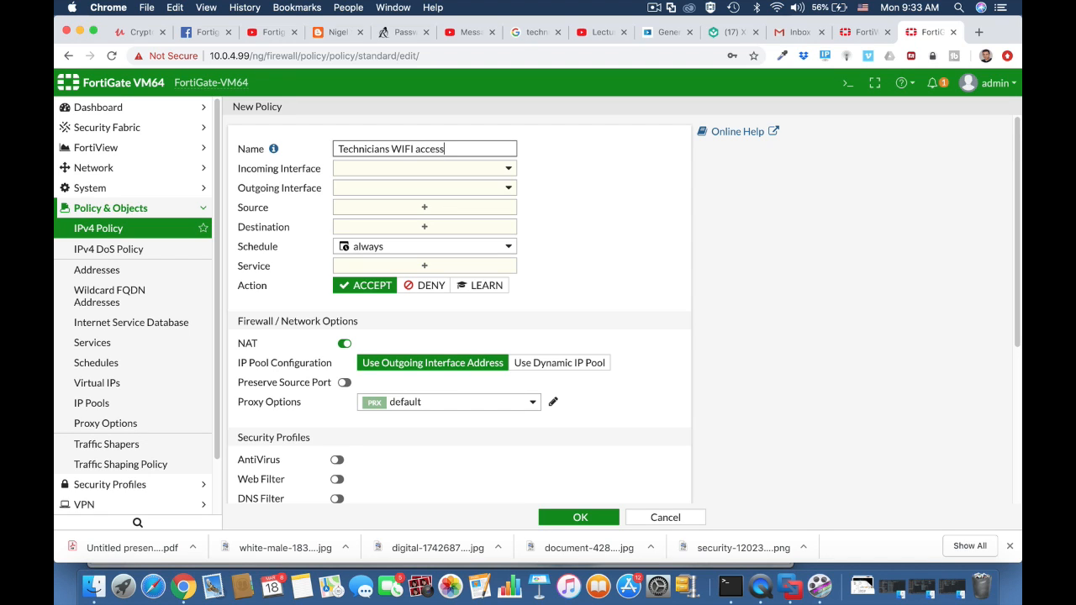
Set the policy's incoming interface to Technicians Wi-fi (Vlan 10) and outgoing interface to WAN (port1).
left_click(418, 167)
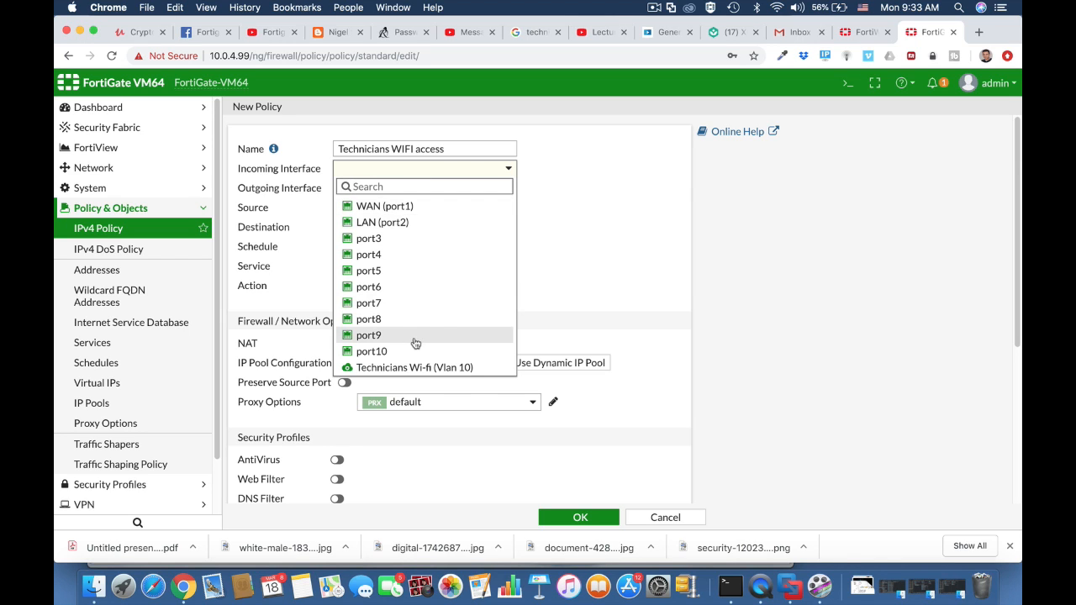
left_click(413, 368)
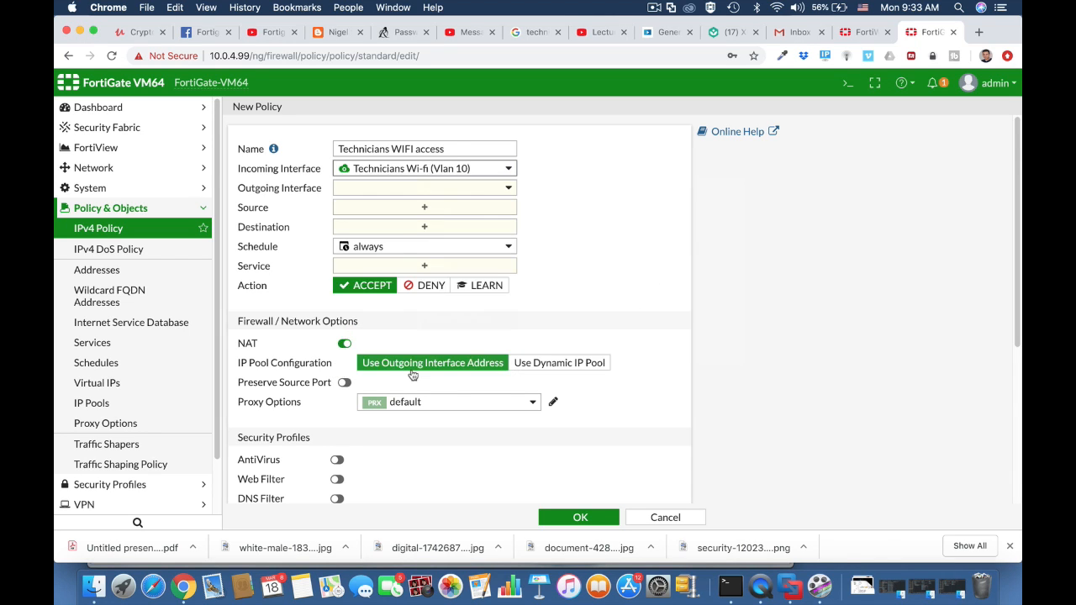
left_click(421, 189)
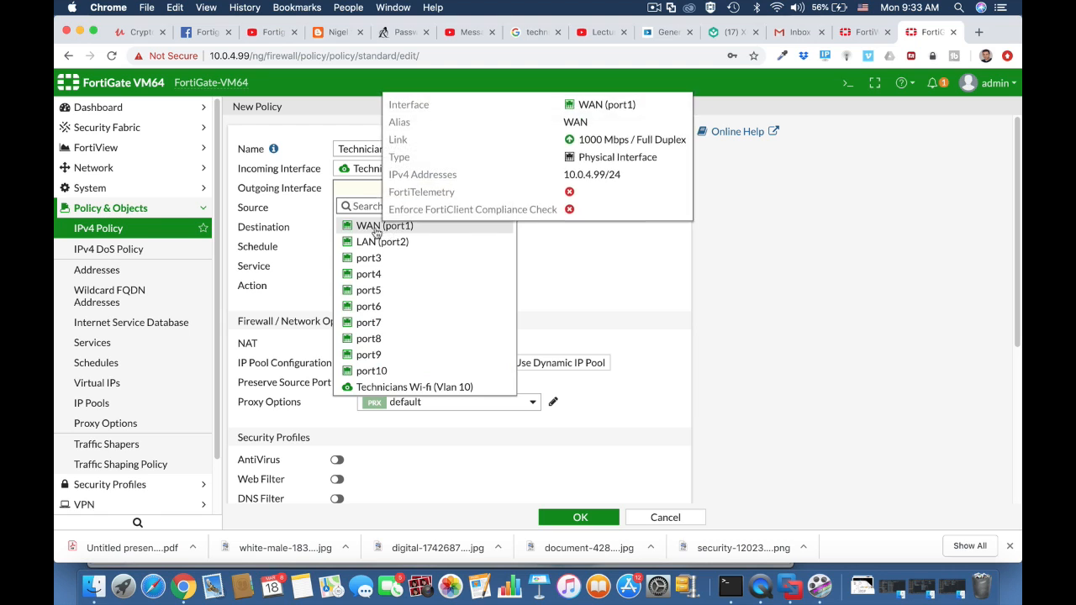
left_click(385, 227)
Set the policy source to the technicians user group and the all address.
left_click(399, 214)
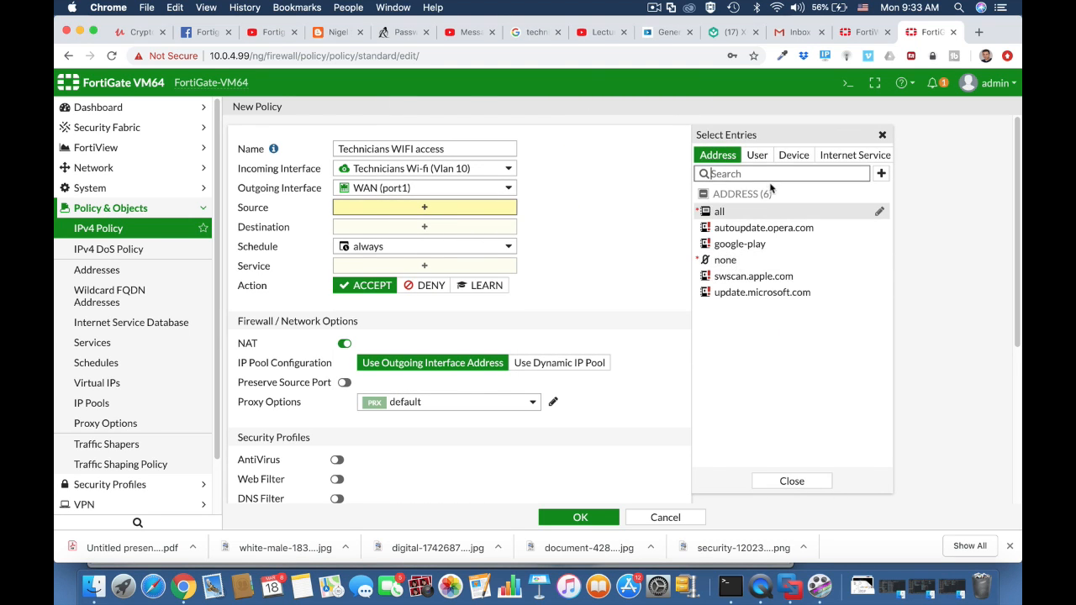
left_click(756, 156)
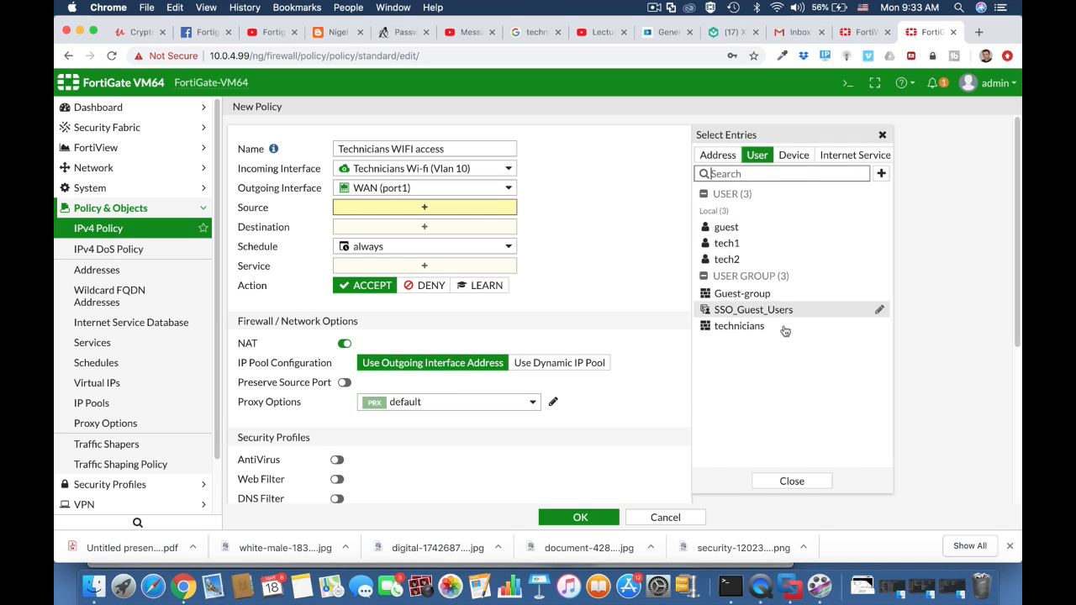
left_click(757, 327)
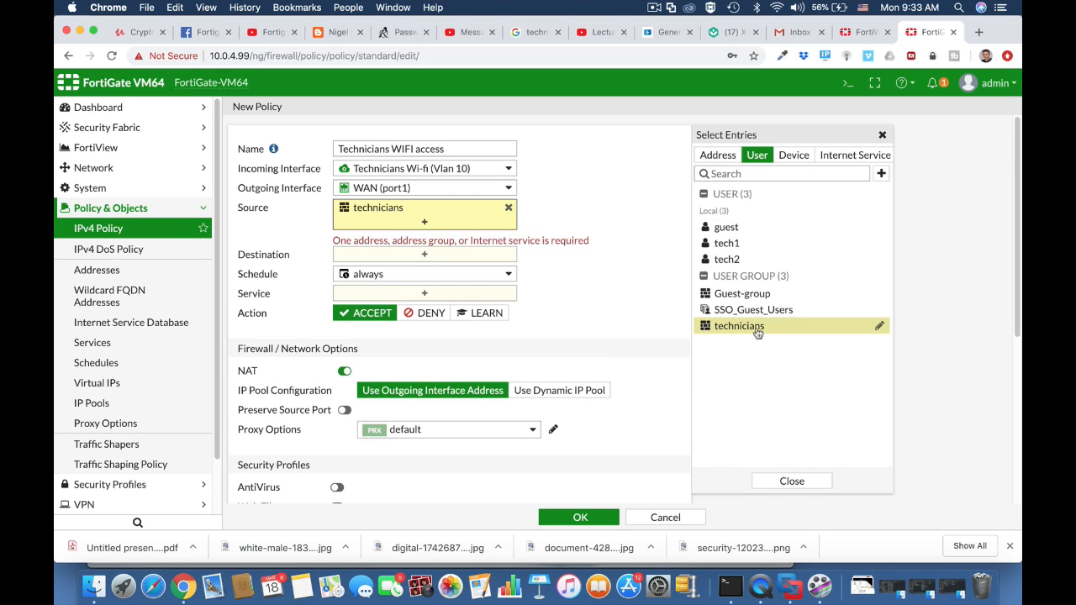
left_click(718, 155)
left_click(718, 212)
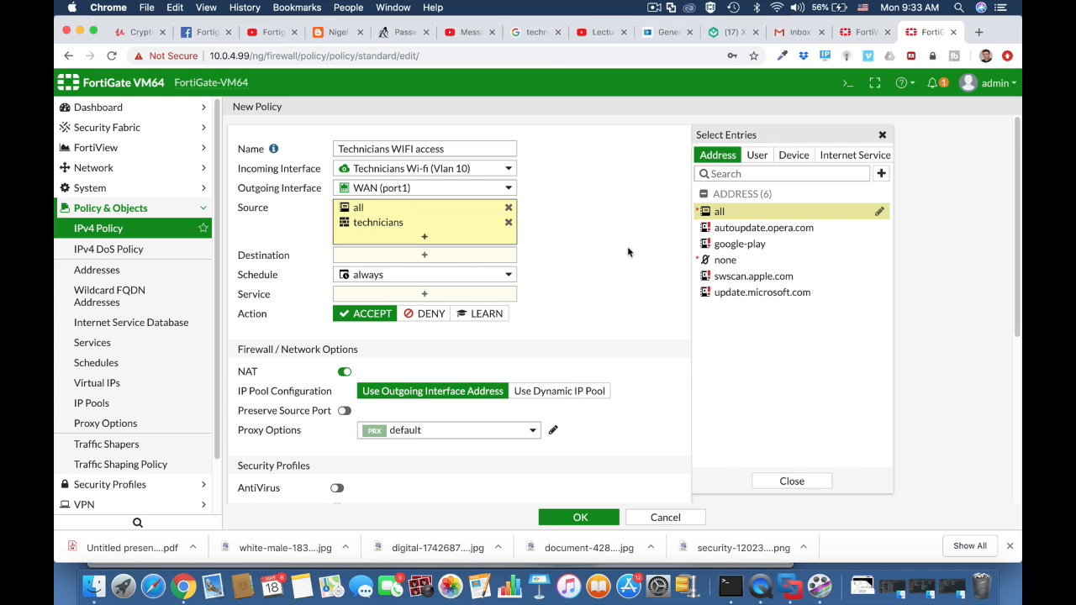
Set the policy destination to the all address.
left_click(680, 269)
left_click(448, 255)
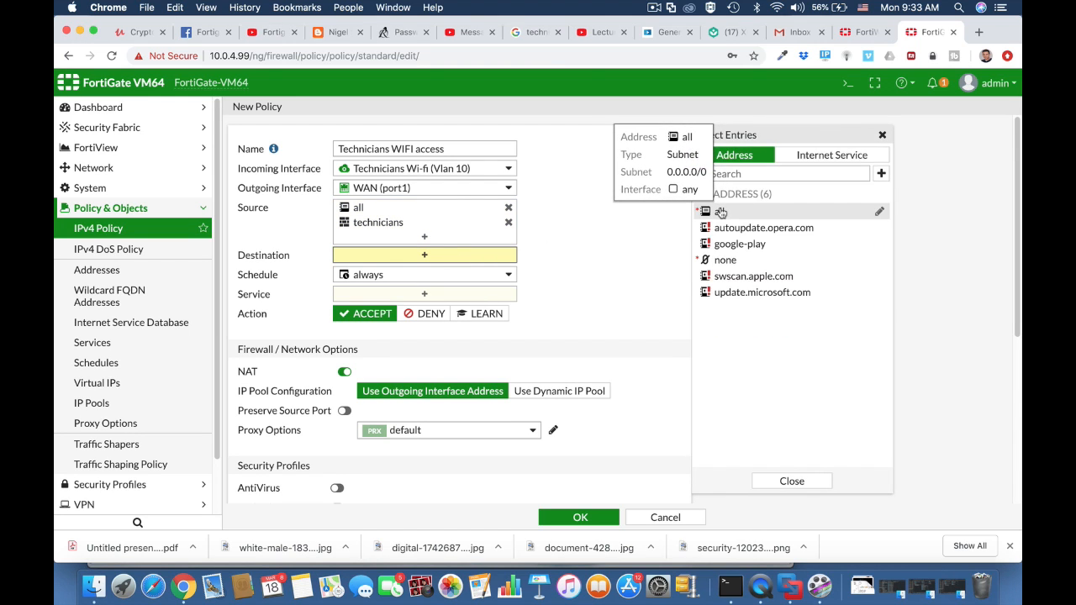
left_click(723, 211)
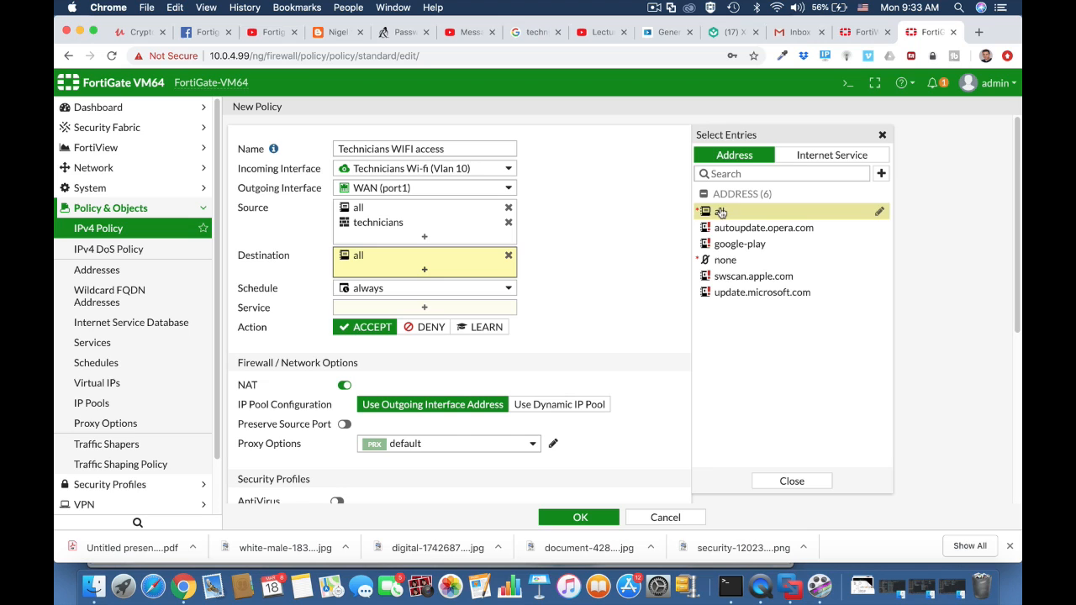
Add the HTTPS, HTTP and DNS services to the policy.
left_click(430, 307)
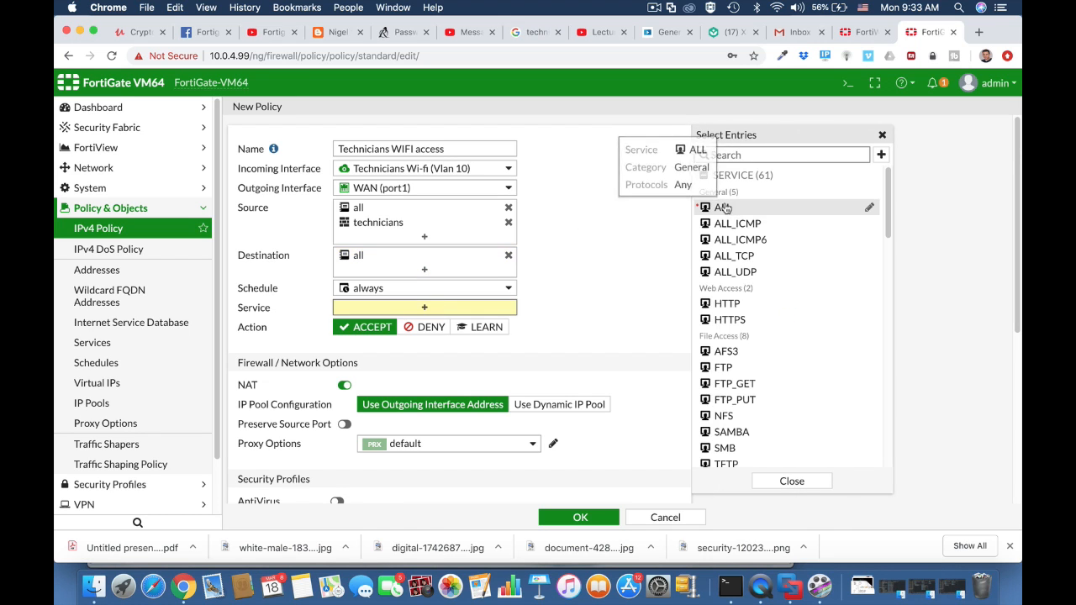
left_click(731, 320)
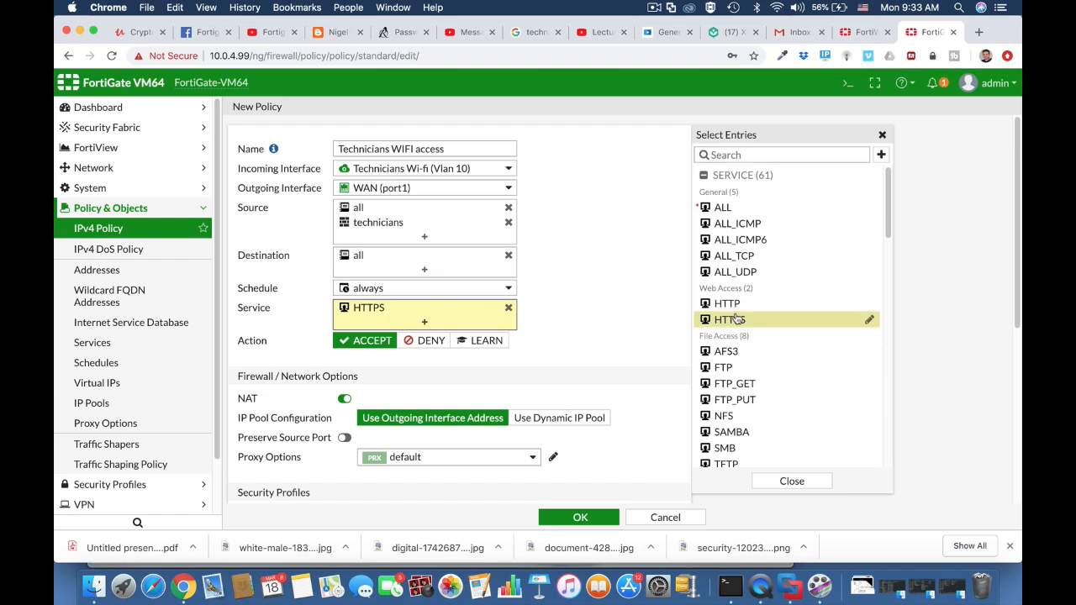
left_click(728, 304)
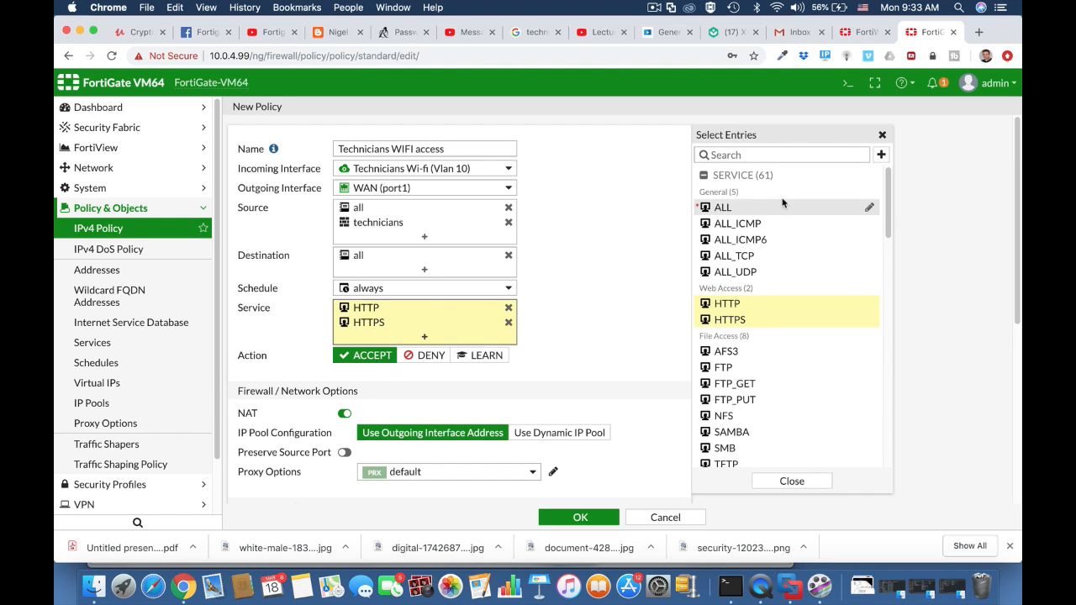
left_click(751, 156)
type("dns")
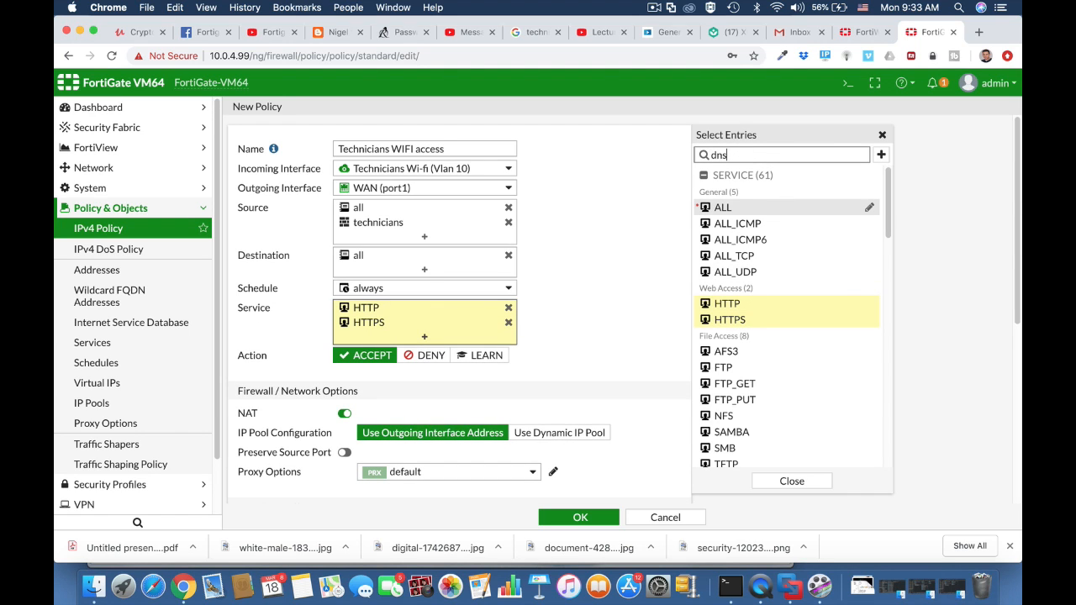
left_click(732, 208)
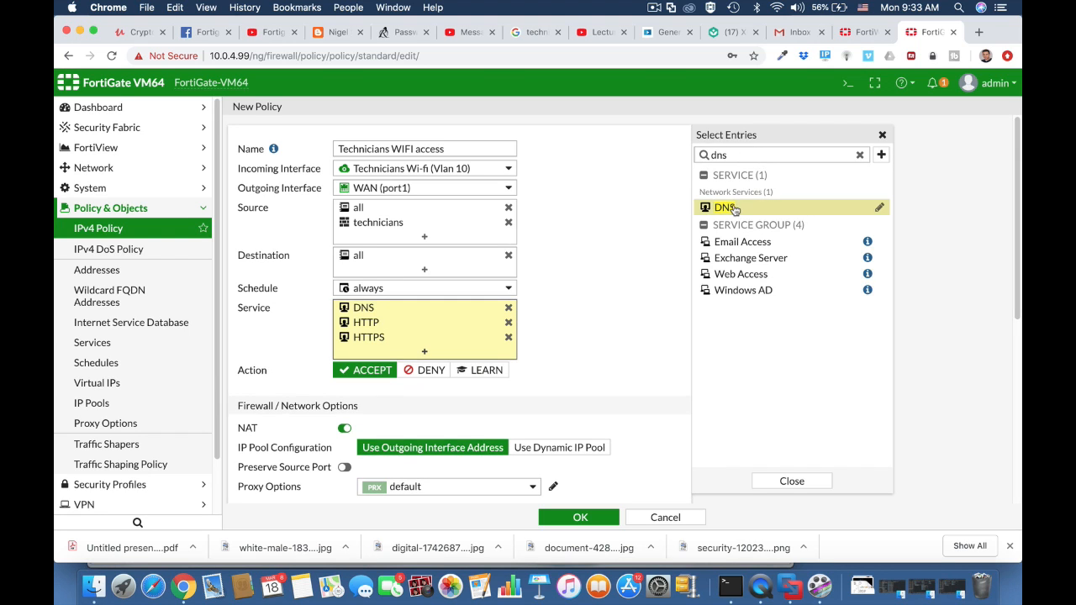
left_click_drag(736, 154, 703, 158)
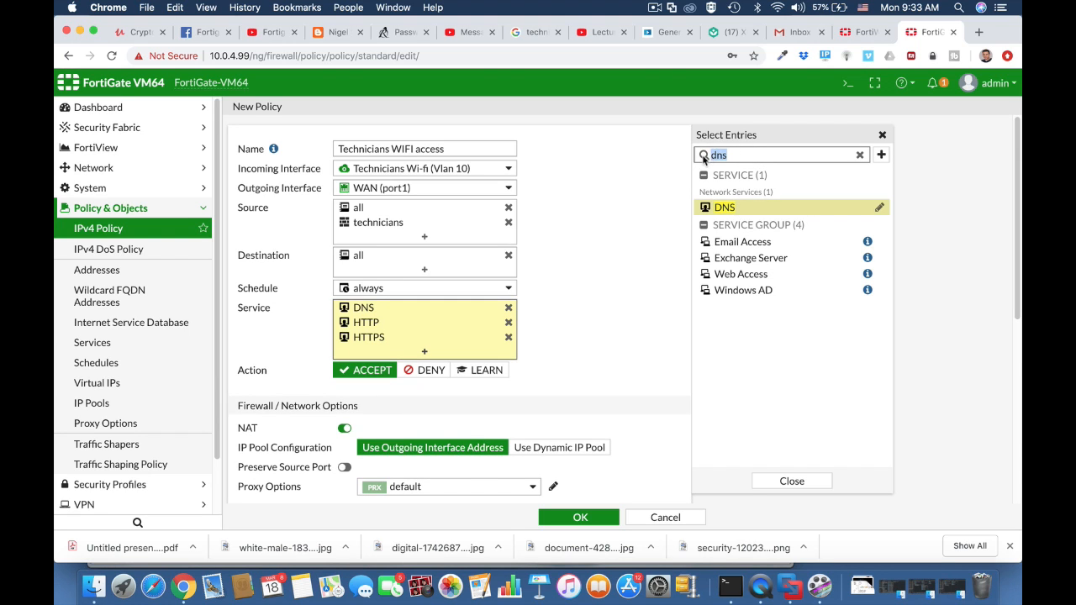
left_click(602, 347)
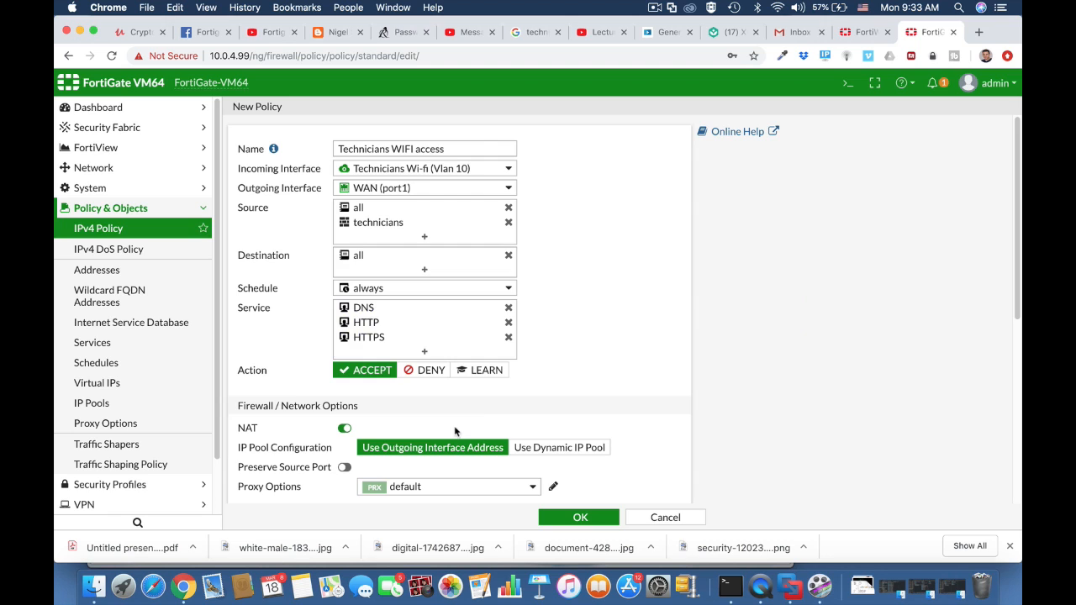
Enable the AntiVirus security profile with the default profile on the policy.
scroll(454, 428, "down", 5)
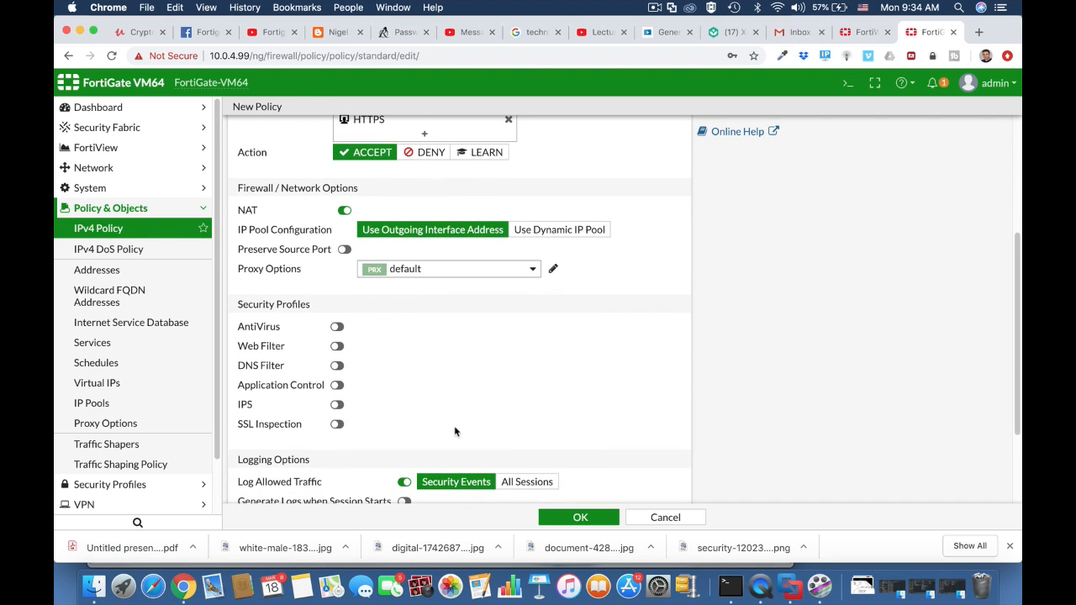
left_click(336, 326)
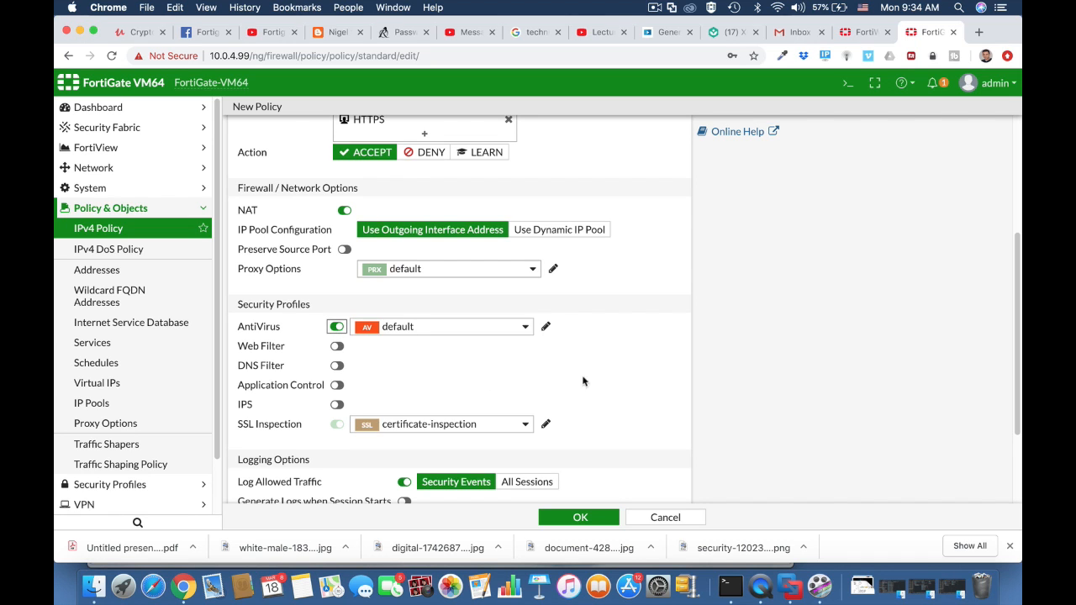
Add the technicians BYOD device group to the policy's source.
scroll(595, 350, "up", 5)
left_click(444, 237)
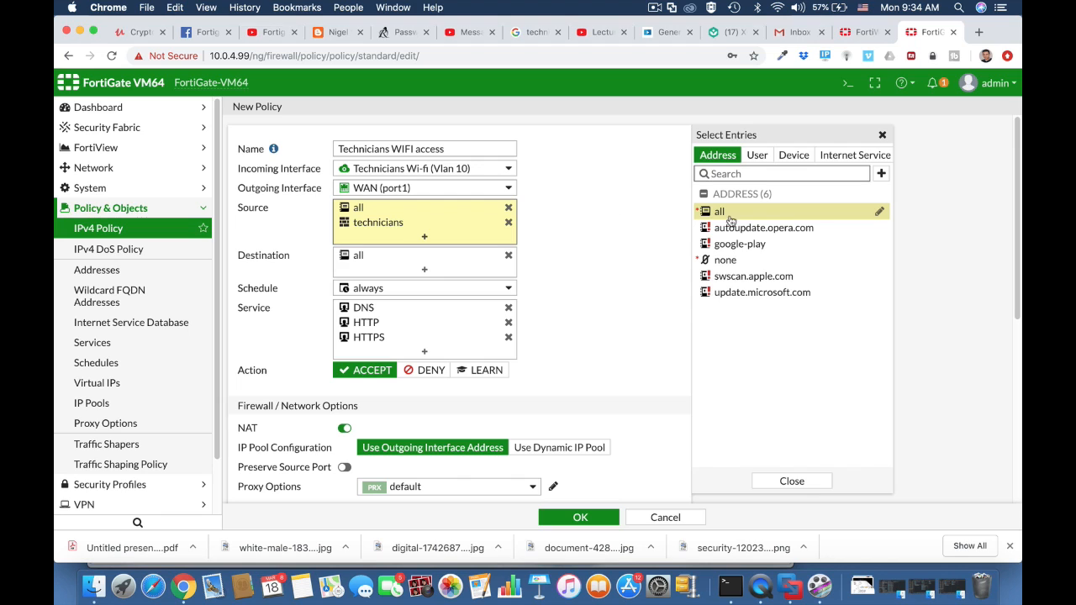
left_click(792, 160)
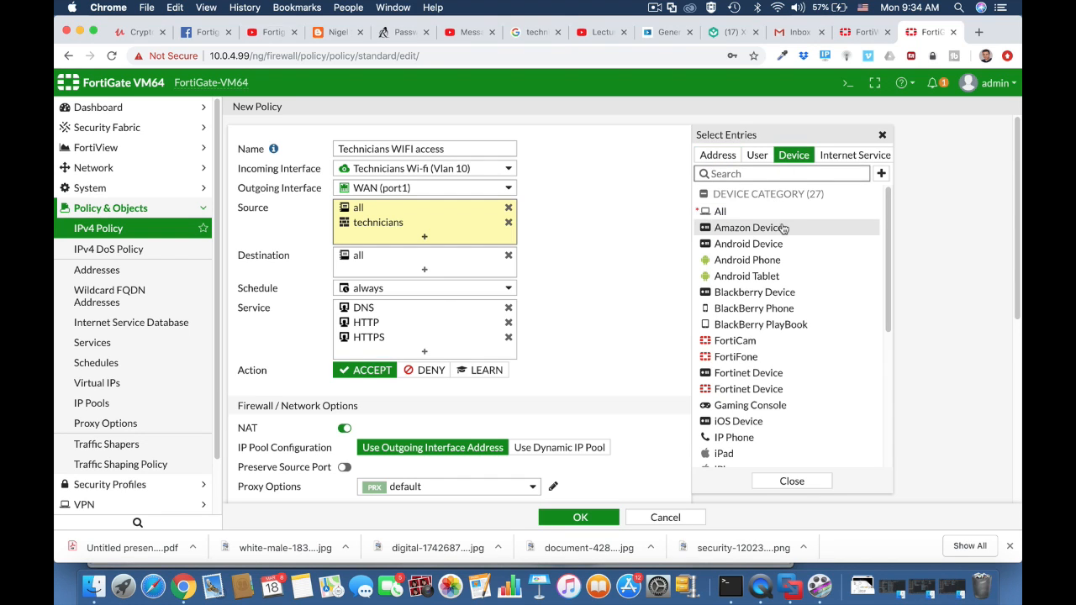
scroll(775, 380, "down", 5)
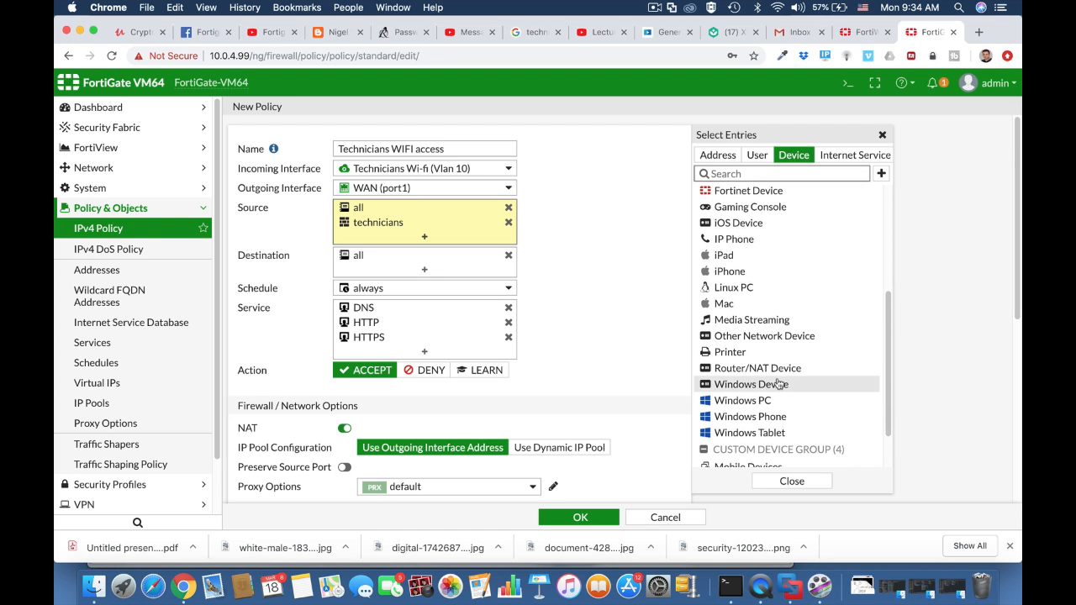
scroll(775, 395, "down", 2)
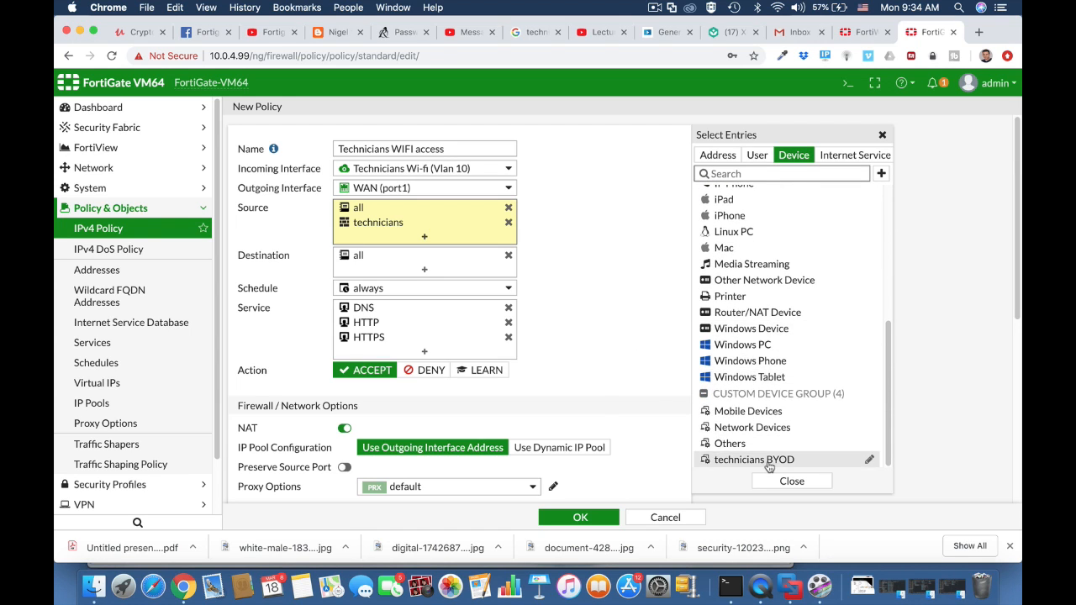
left_click(769, 465)
Open the IPv4 policy list and review the policies, expanding the Technicians Wi-Fi to WAN section.
left_click(96, 233)
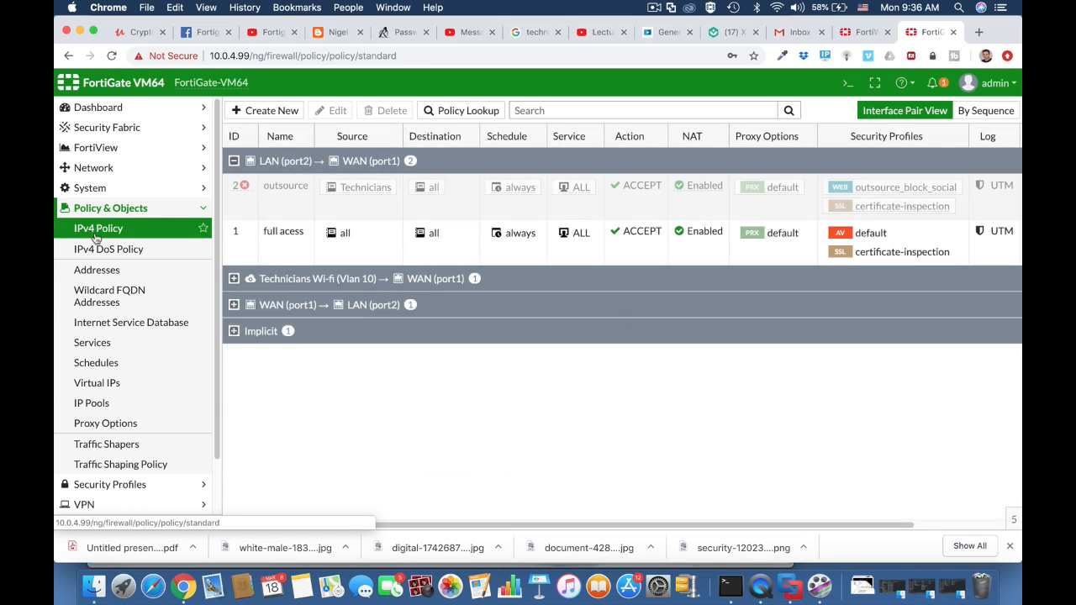
left_click(234, 280)
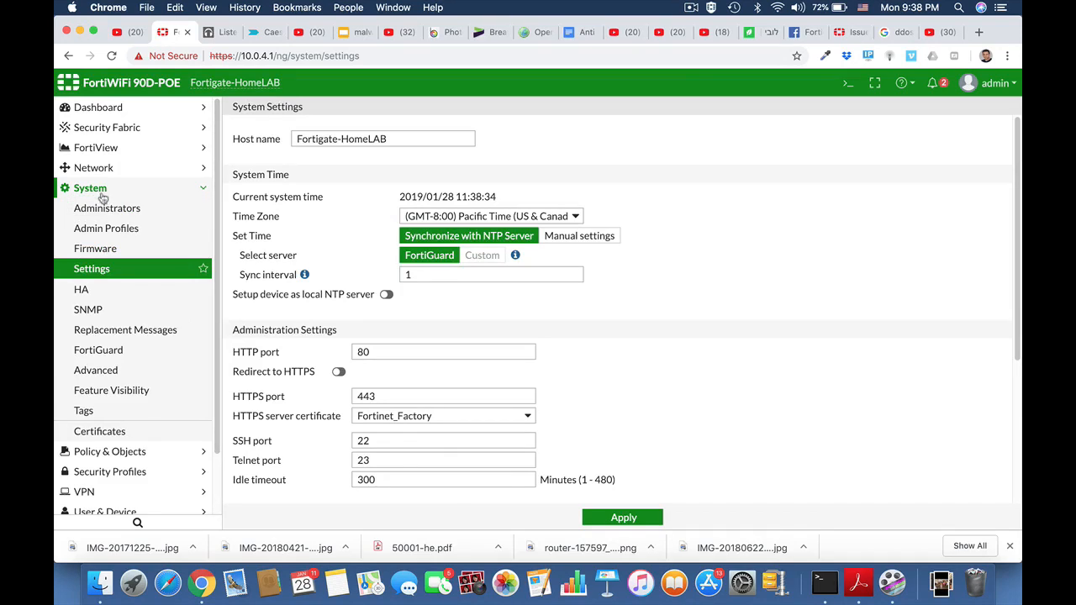
left_click(102, 191)
left_click(98, 211)
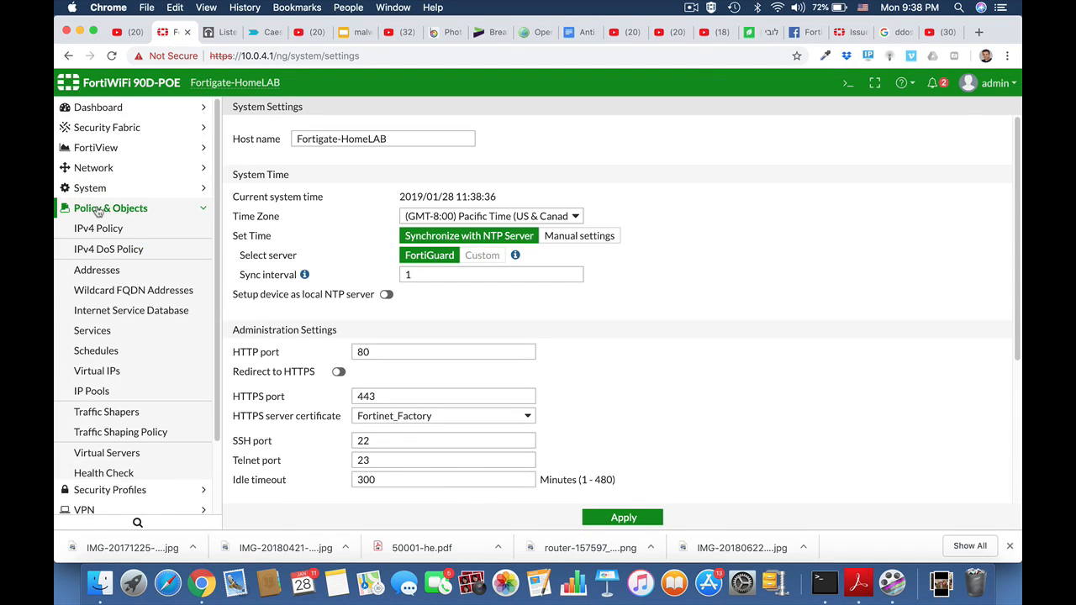
left_click(95, 232)
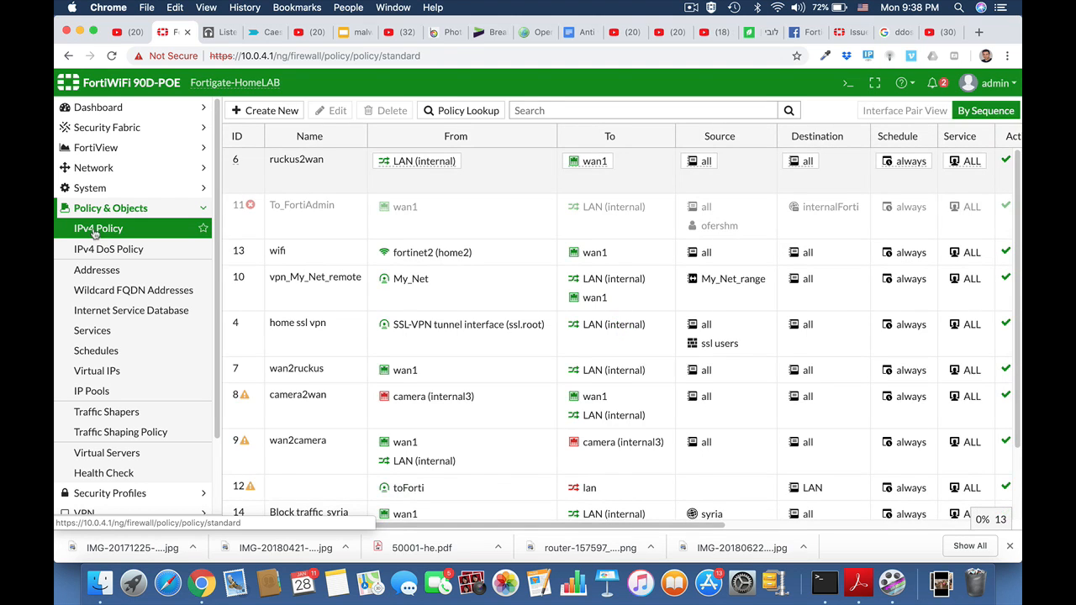
left_click(95, 208)
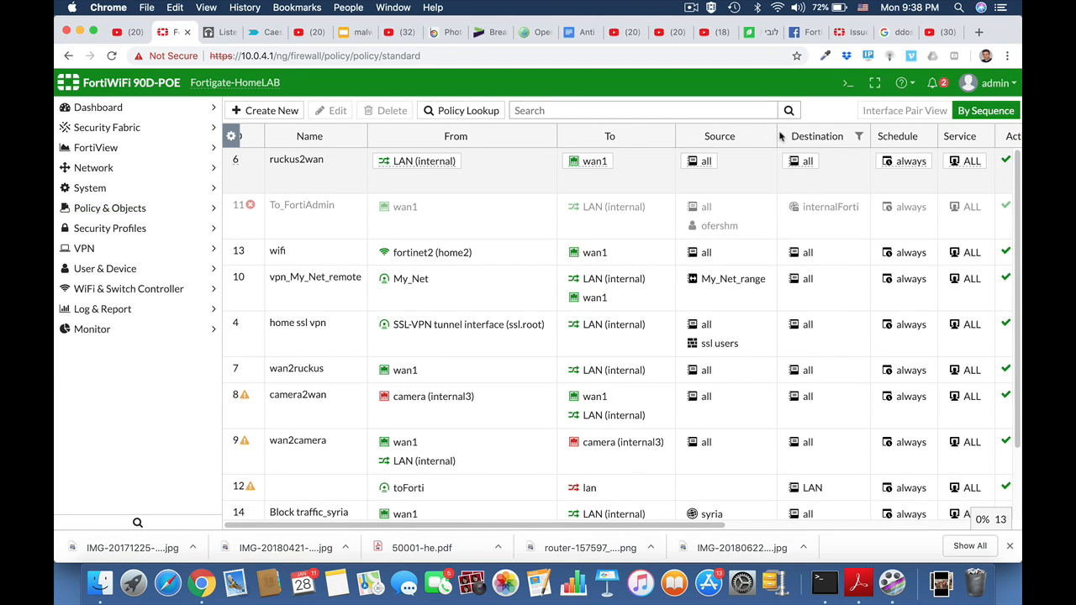
Back up the system configuration to the local PC without encryption.
left_click(1009, 87)
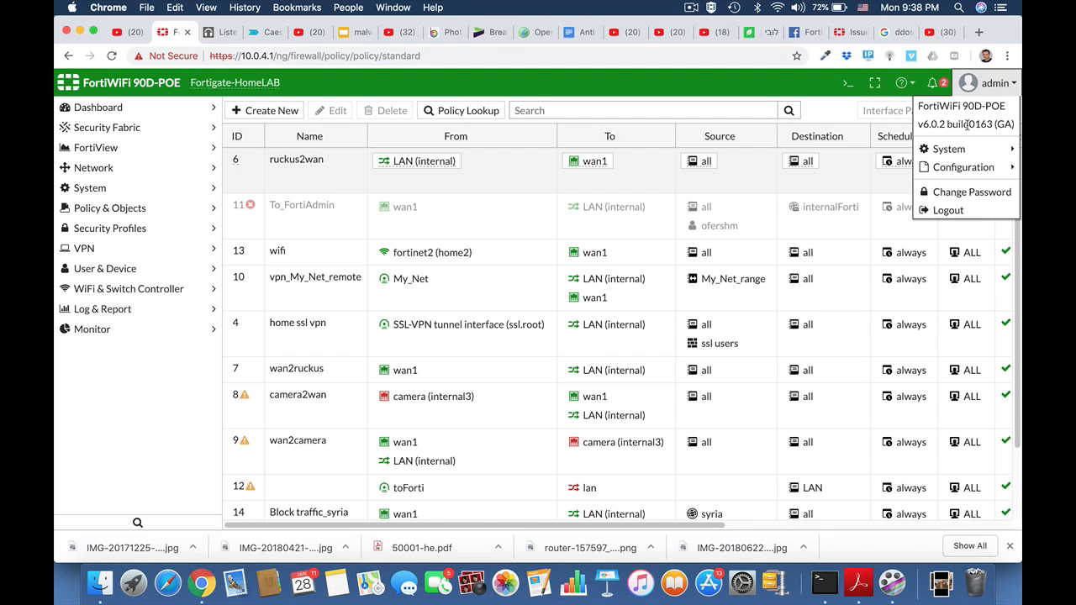
mouse_move(968, 170)
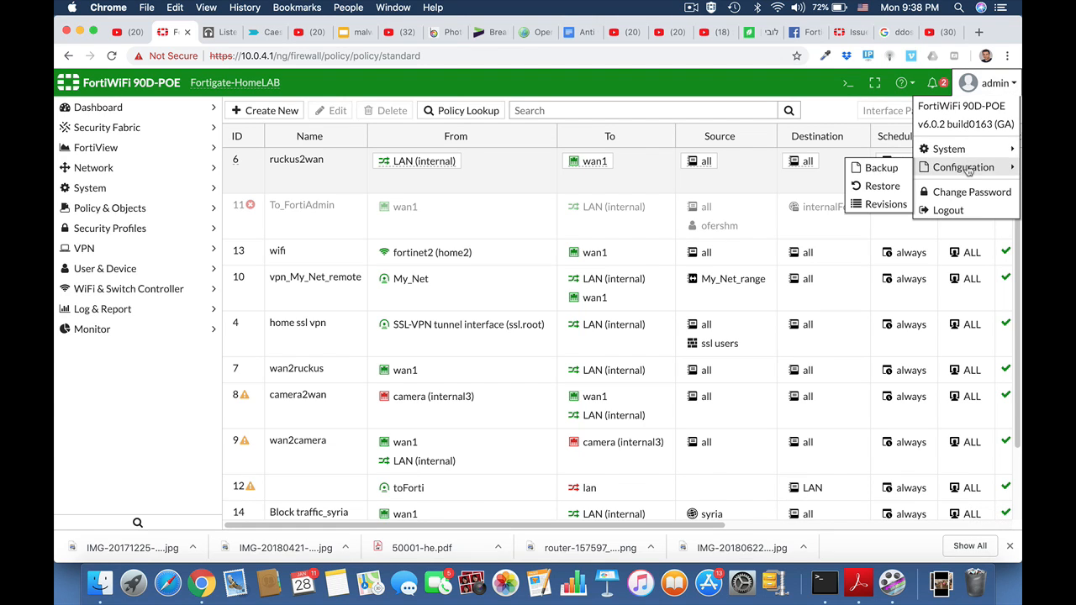
left_click(890, 175)
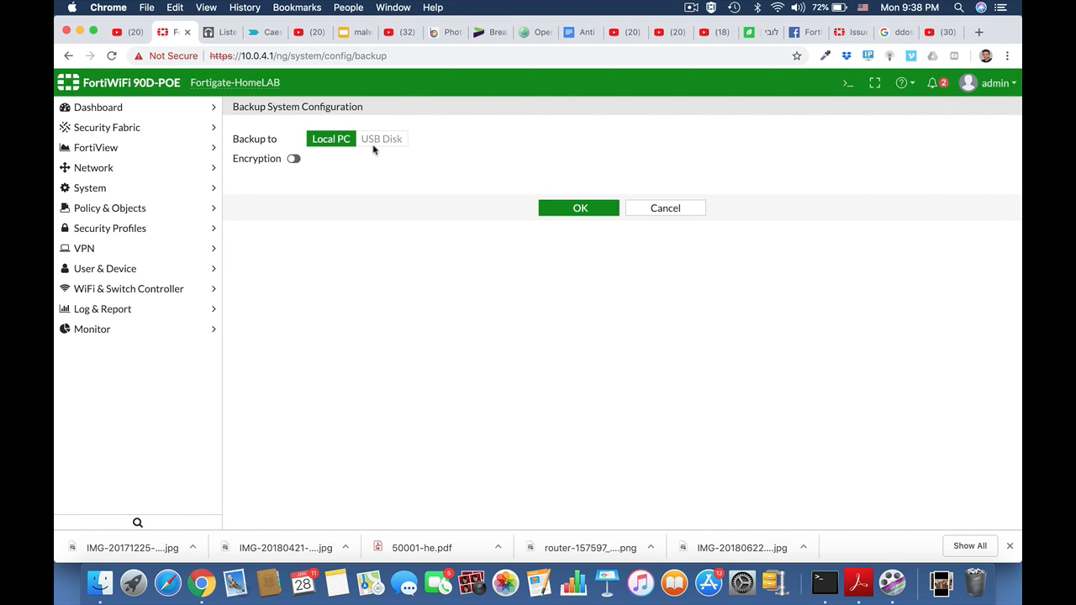
left_click(294, 160)
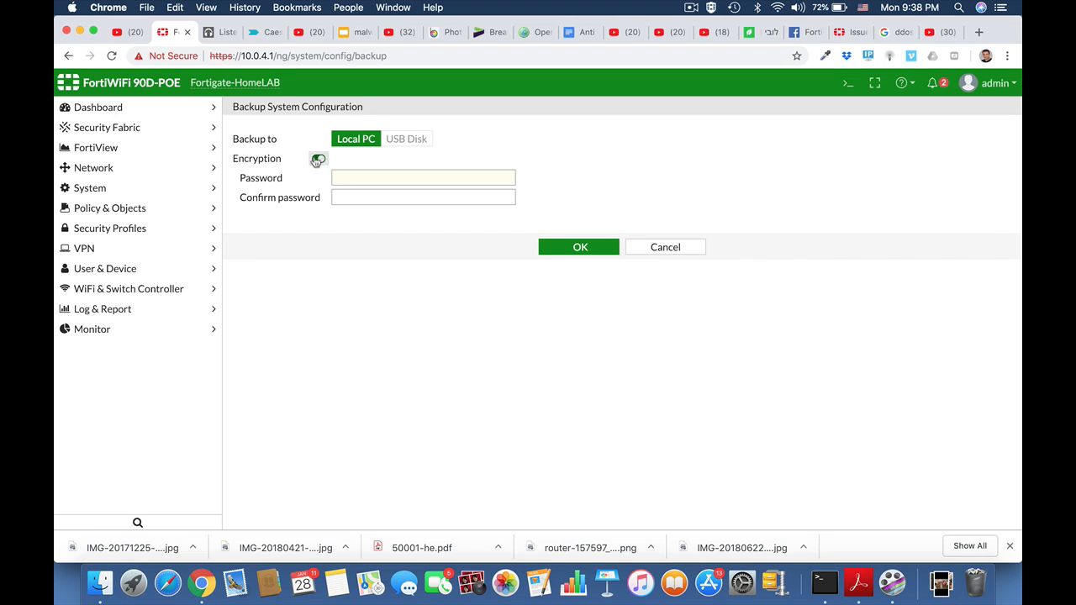
left_click(318, 159)
left_click(580, 209)
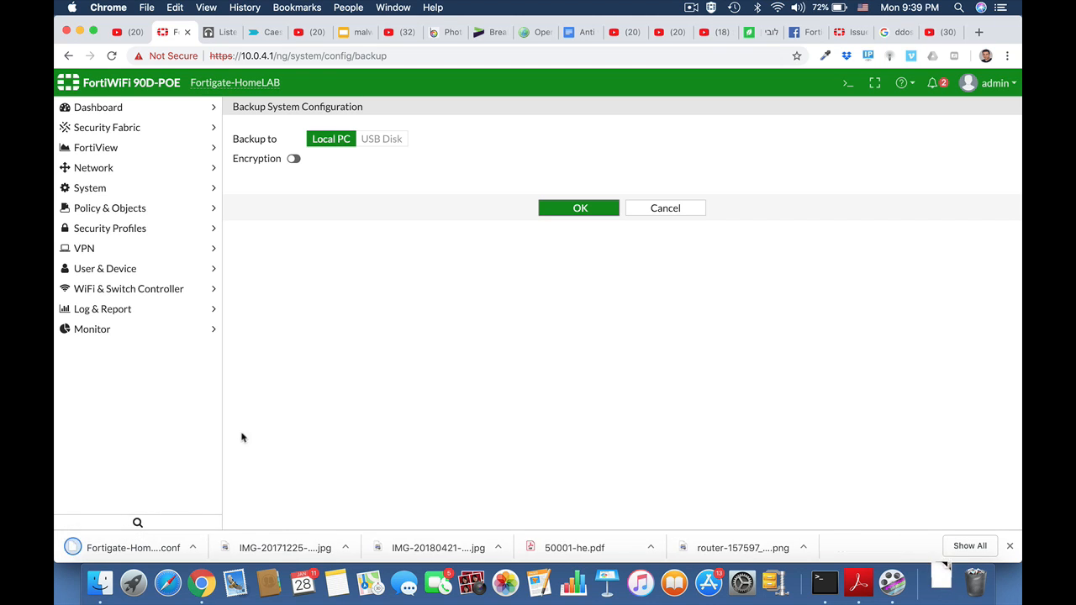
Open the downloaded backup configuration file in a text editor and search it for "pass".
left_click(192, 547)
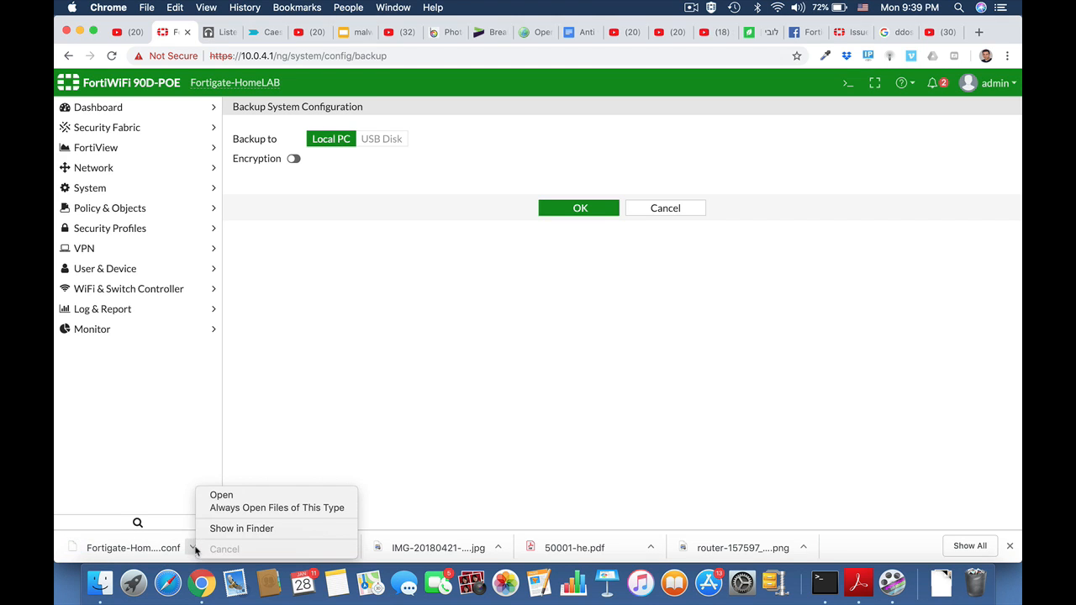
left_click(241, 529)
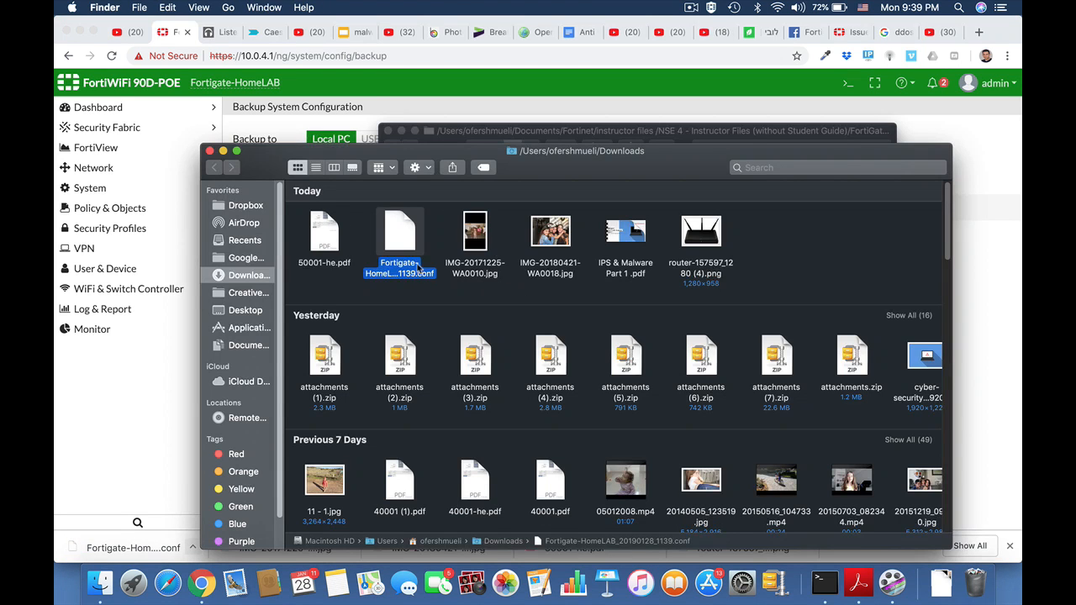
double_click(402, 239)
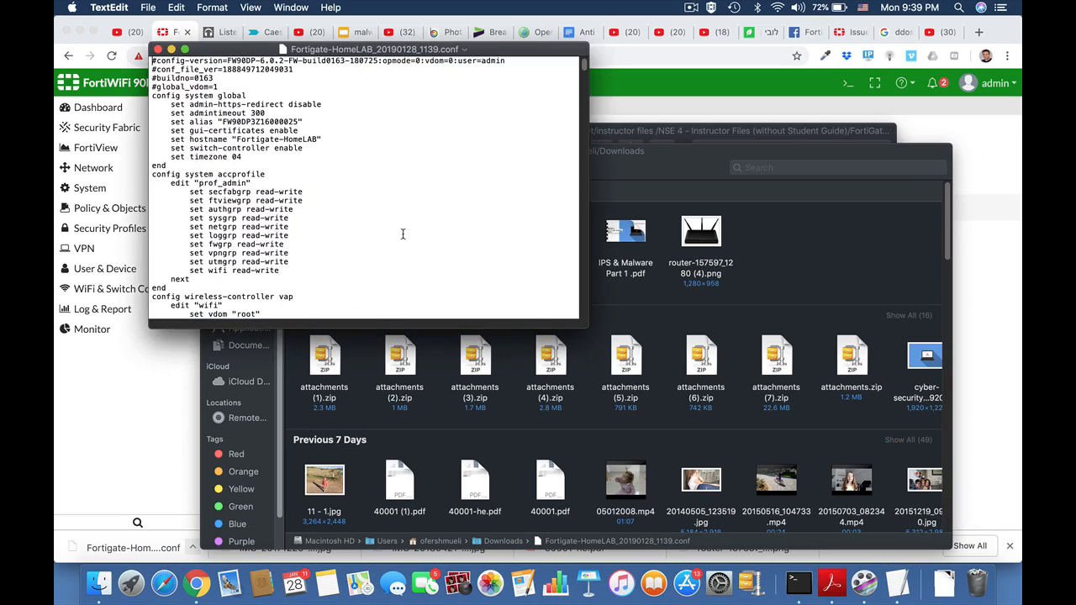
left_click(185, 49)
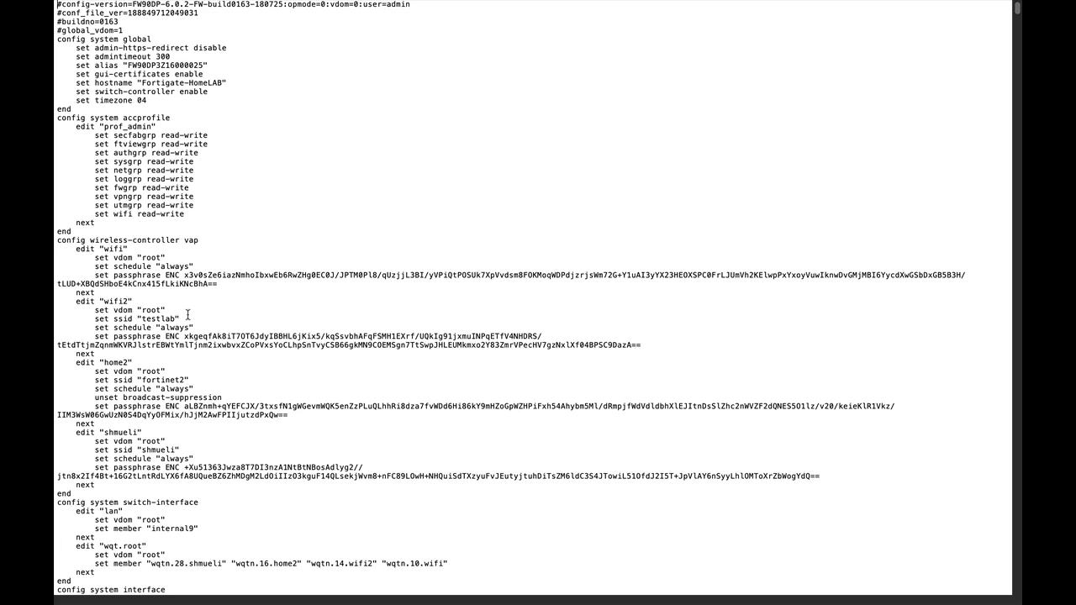
key("super+f")
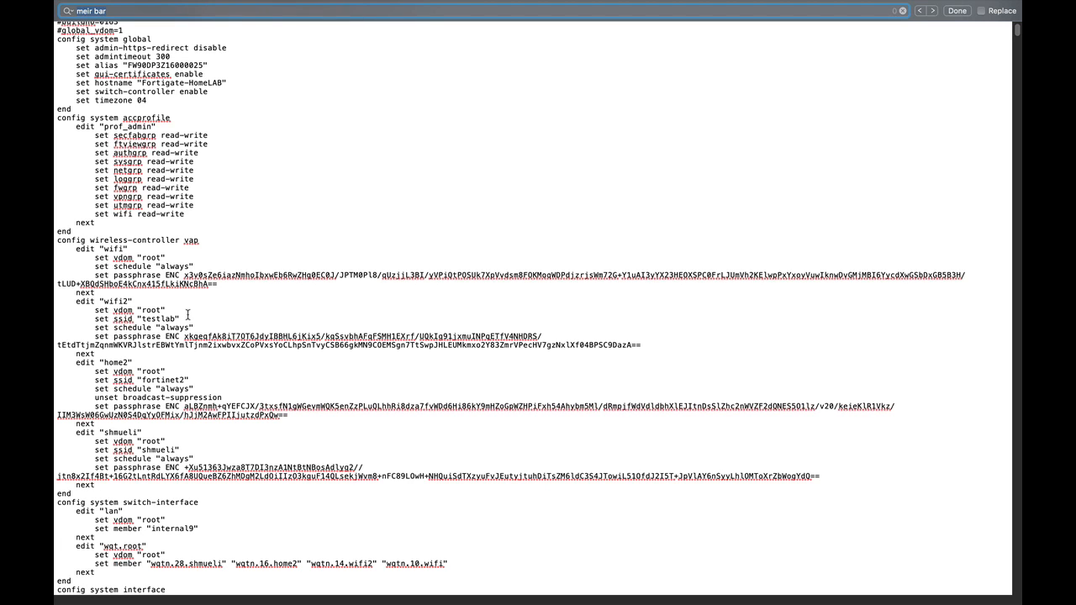
type("pass")
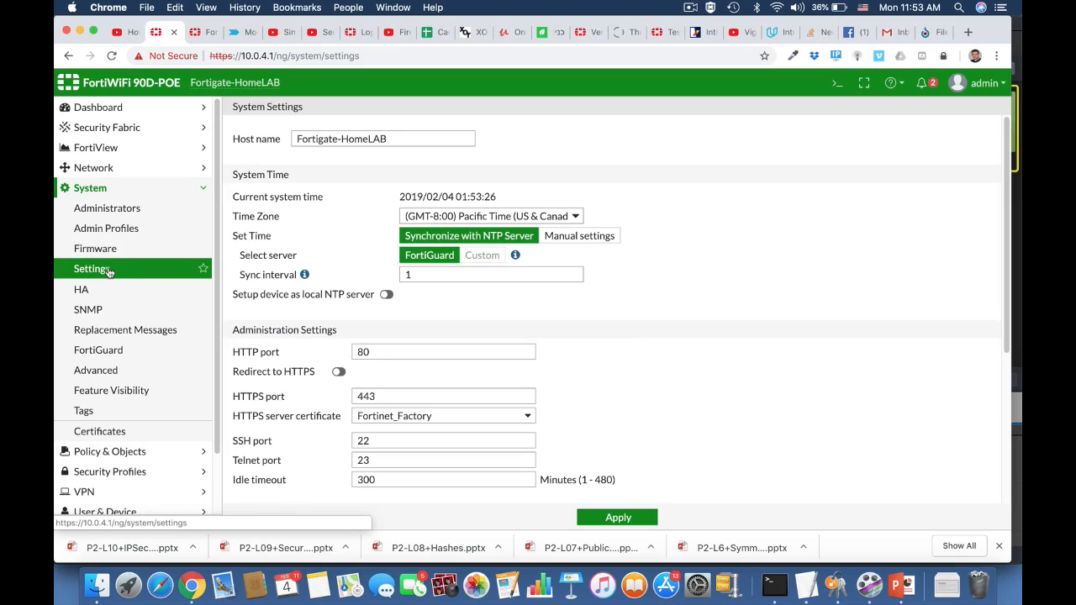
Set the system inspection mode to Proxy and apply the settings.
left_click(109, 271)
scroll(641, 413, "down", 5)
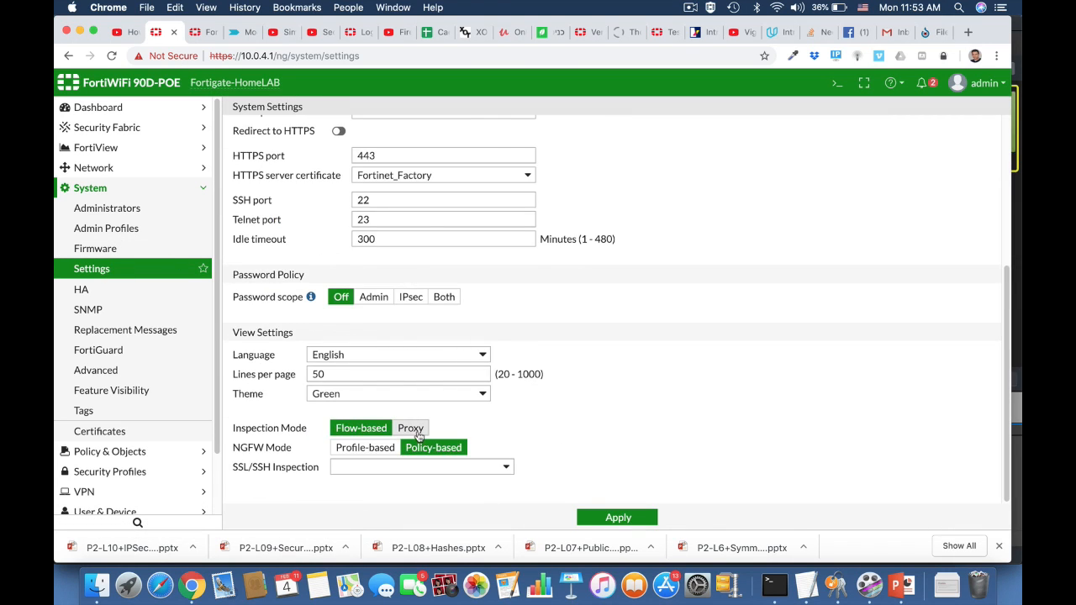
left_click(412, 429)
left_click(610, 517)
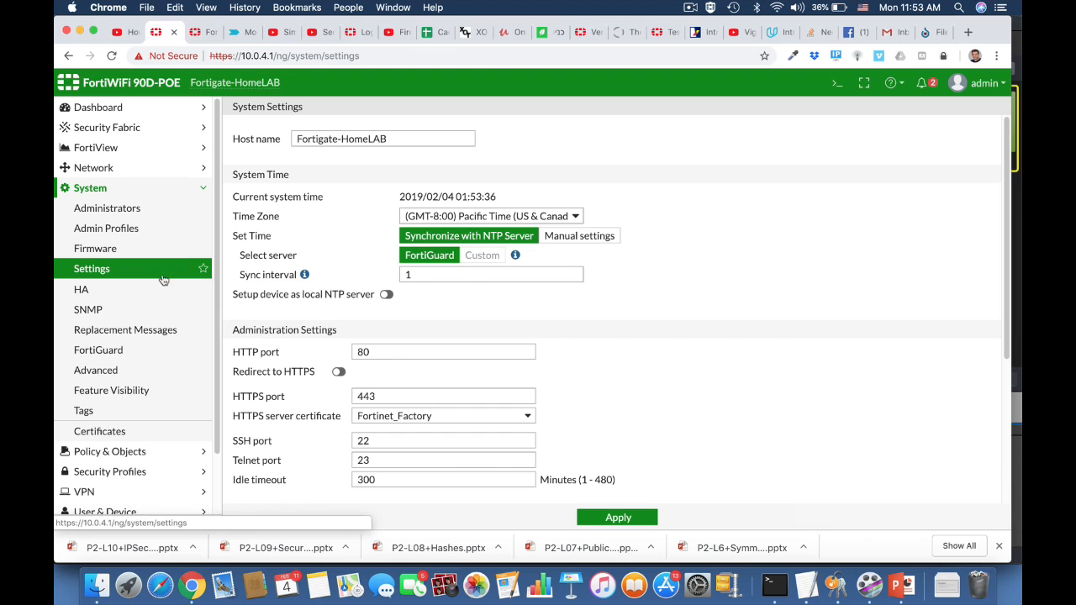
Enable the Explicit Proxy security feature in Feature Visibility and apply the change.
left_click(139, 391)
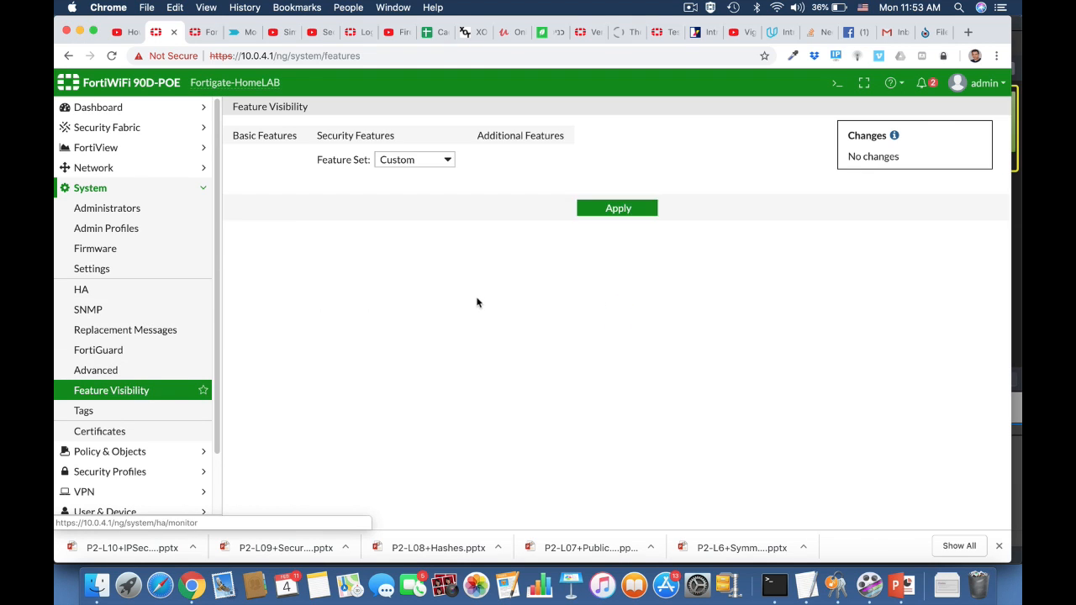
scroll(414, 383, "down", 10)
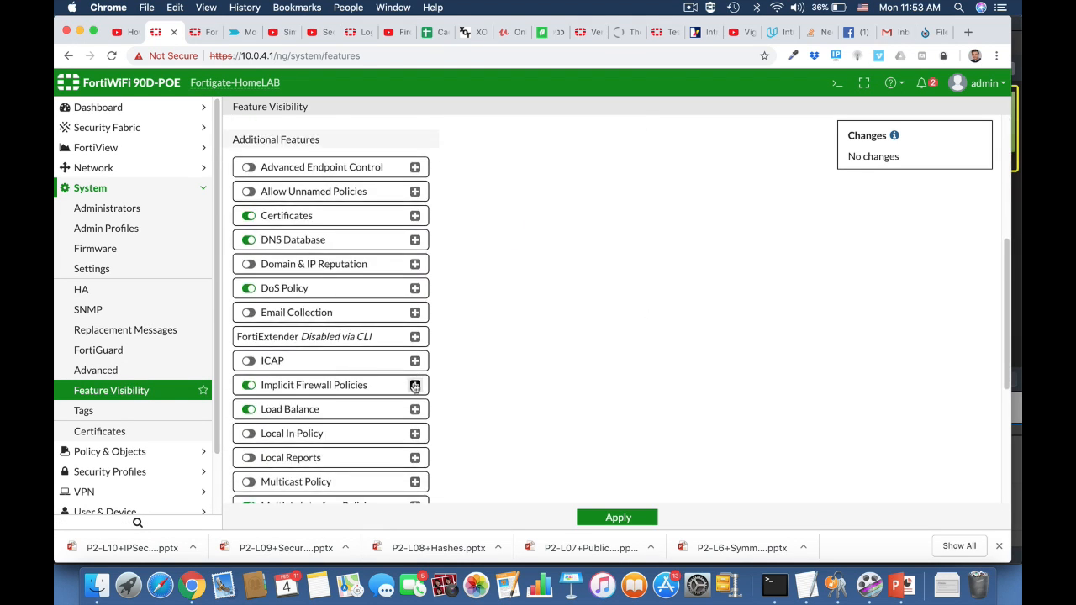
scroll(414, 384, "down", 2)
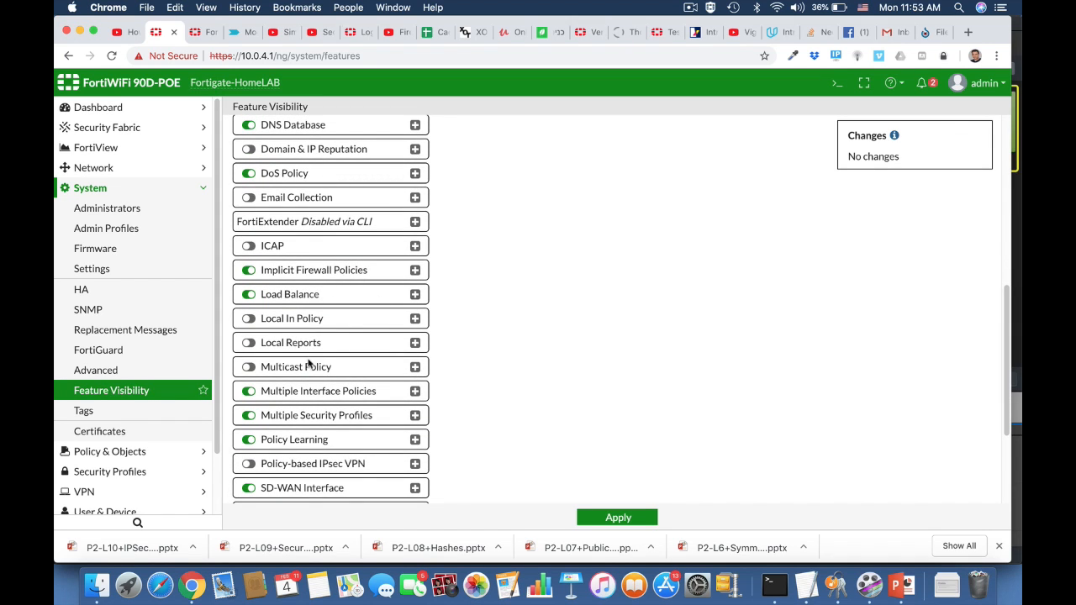
scroll(324, 461, "down", 5)
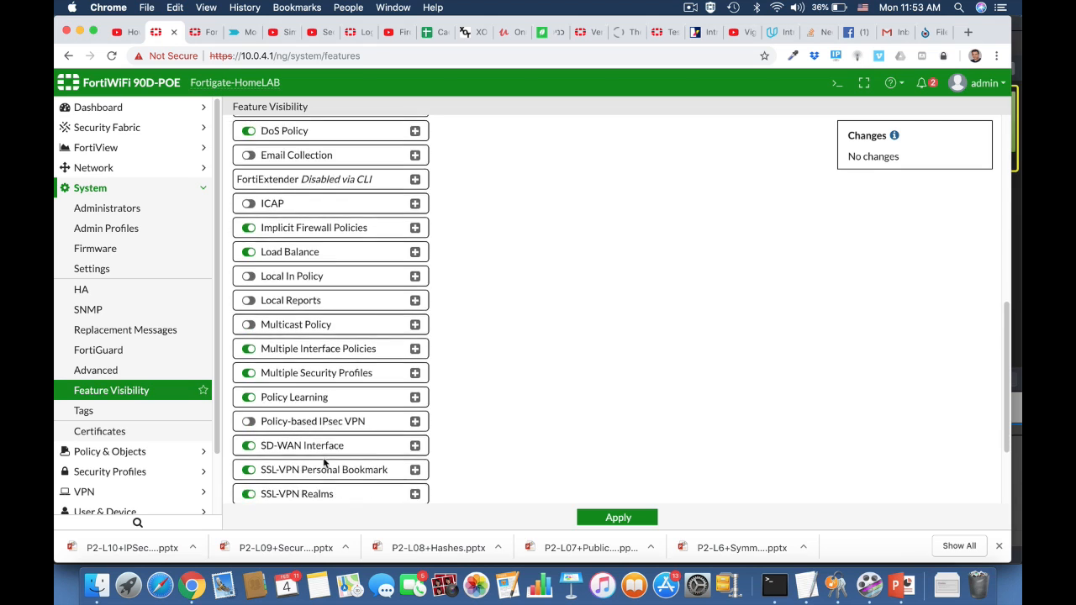
scroll(324, 462, "up", 15)
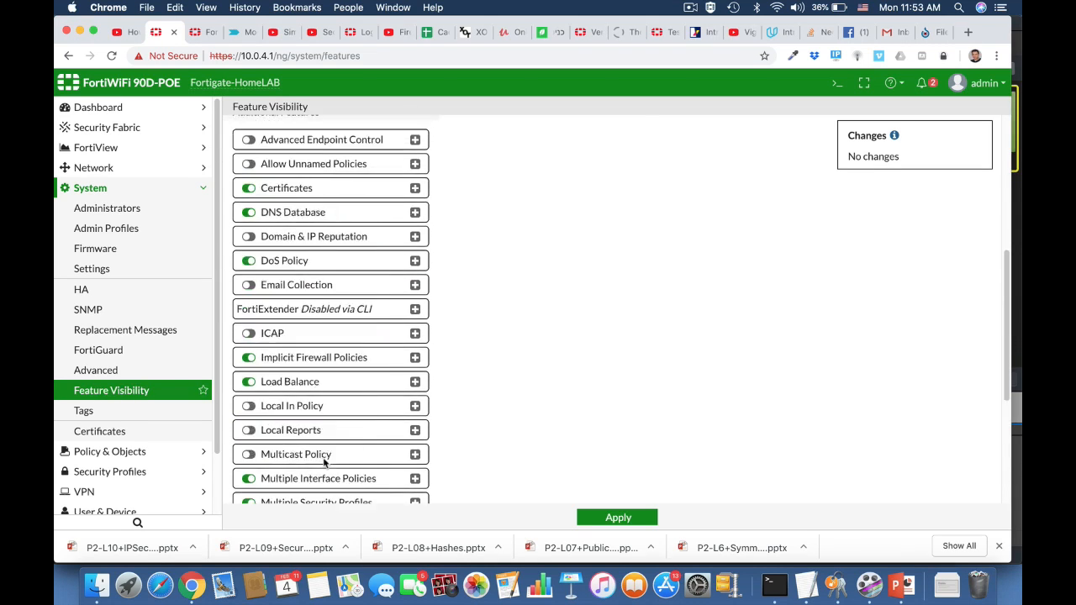
left_click(464, 328)
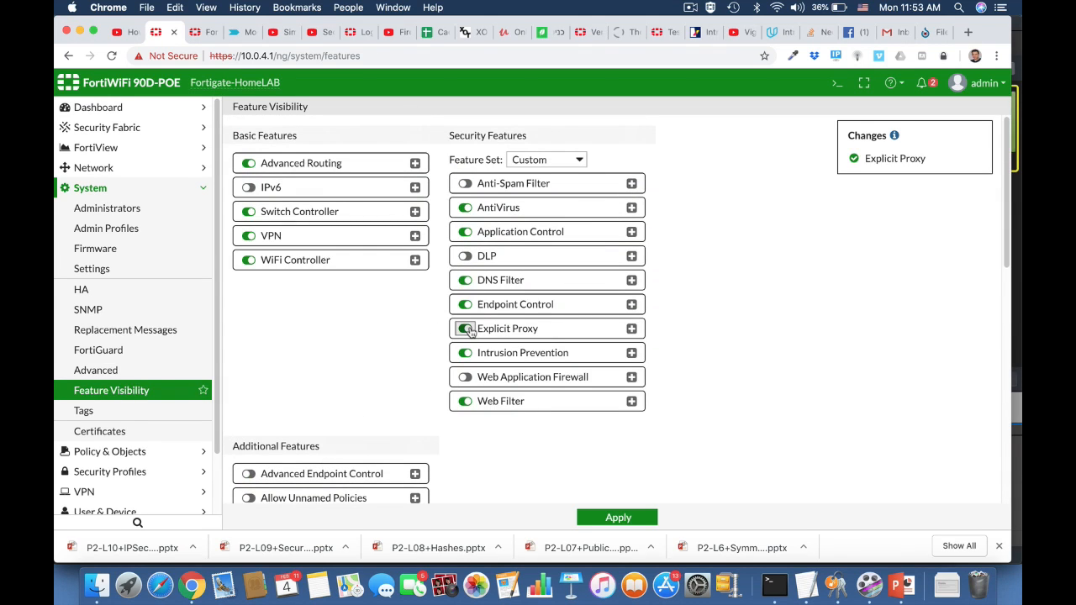
left_click(602, 518)
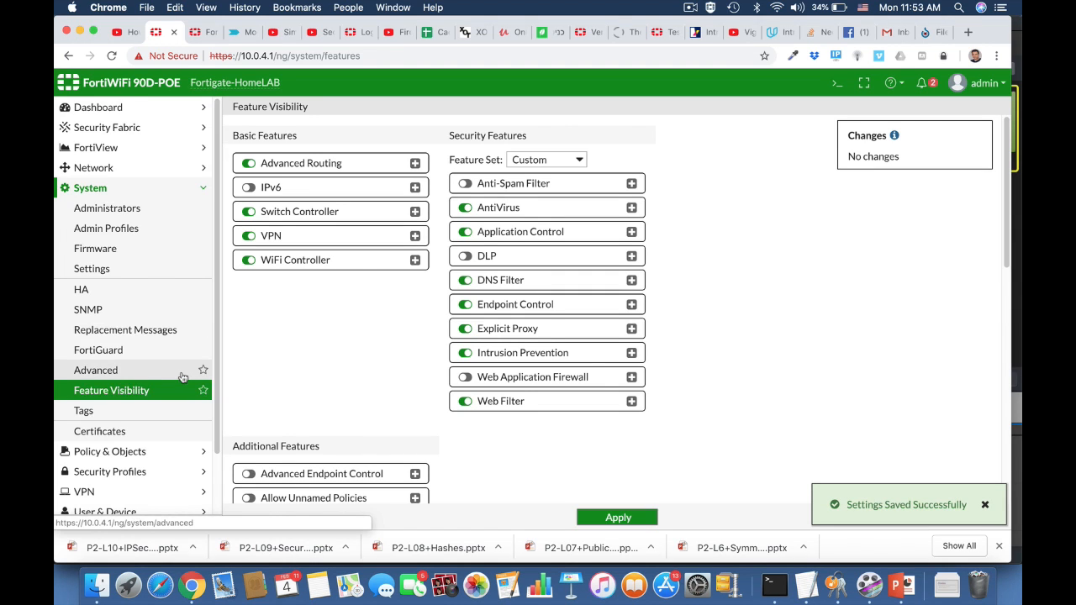
Enable the explicit web proxy and make it listen on the LAN (internal) interface.
left_click(105, 168)
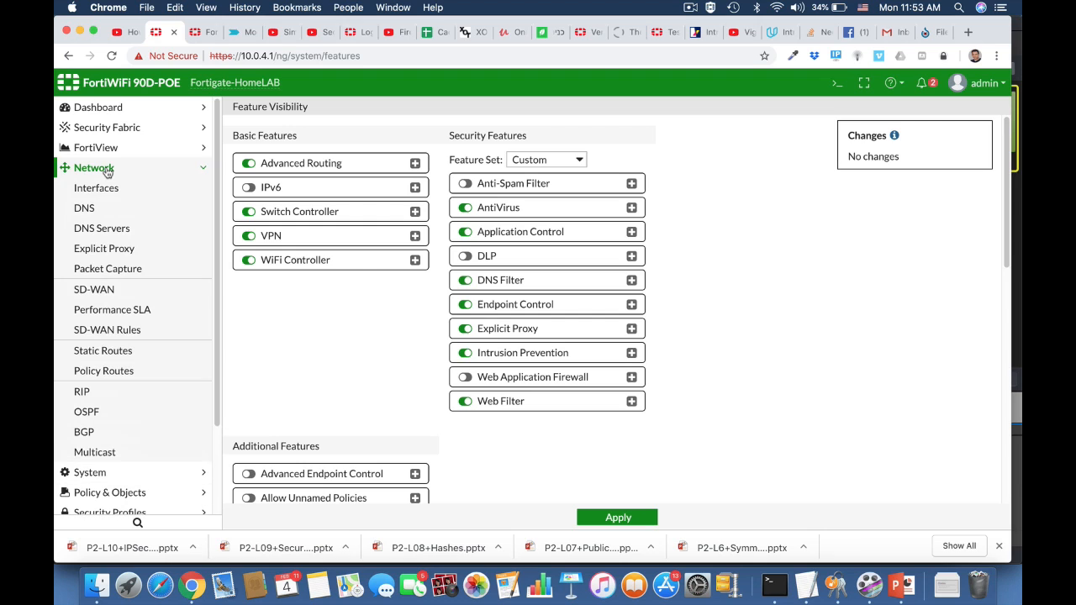
left_click(126, 250)
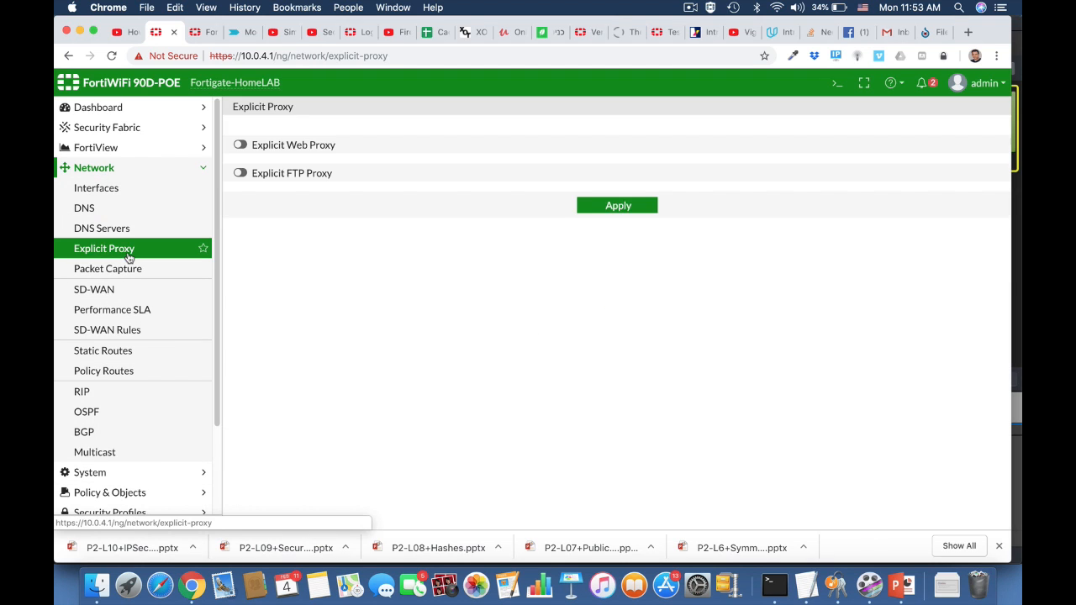
left_click(241, 145)
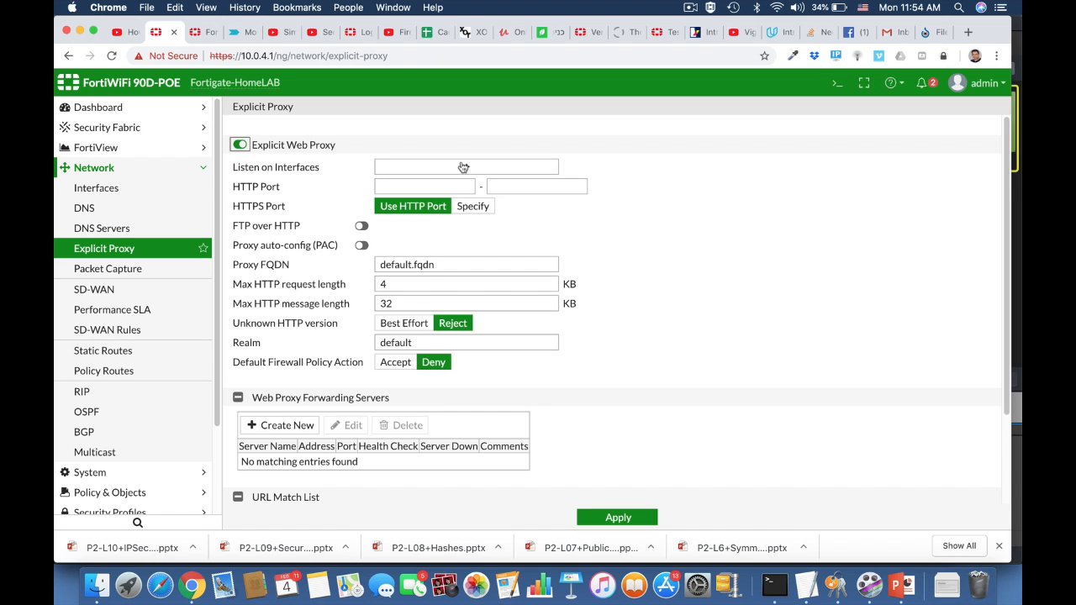
left_click(463, 168)
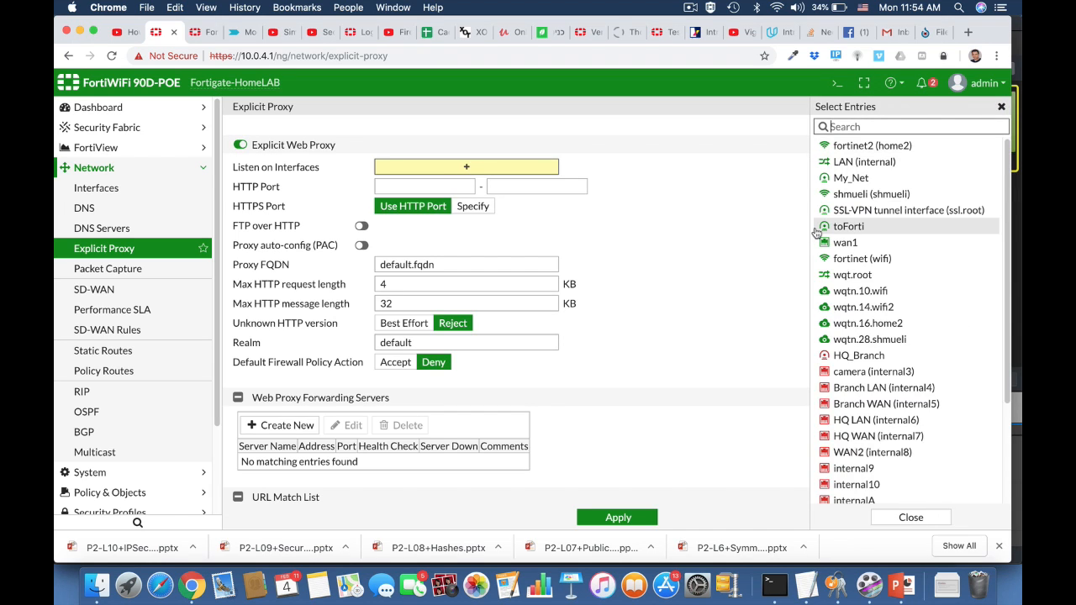
mouse_move(816, 232)
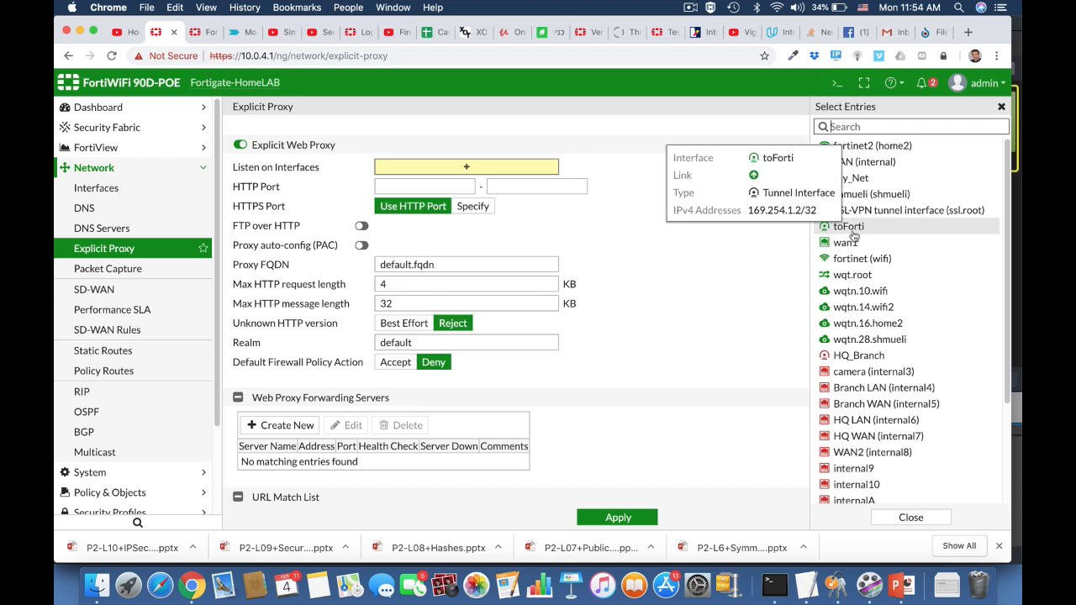
left_click(847, 163)
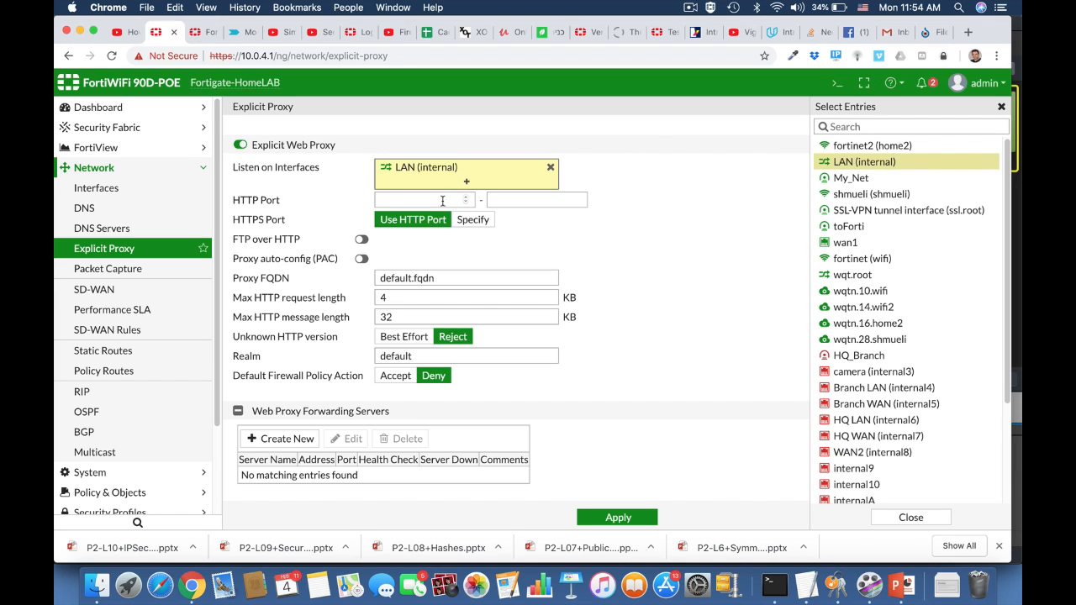
Set the explicit web proxy HTTP port range to 8080 – 8080.
left_click(443, 201)
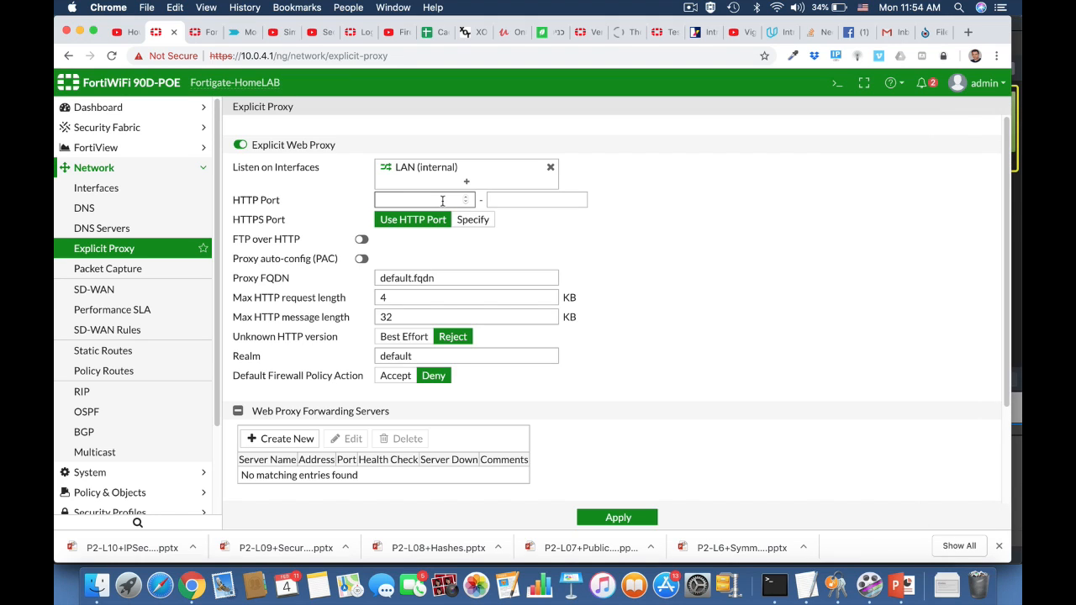
left_click(550, 198)
type("8080")
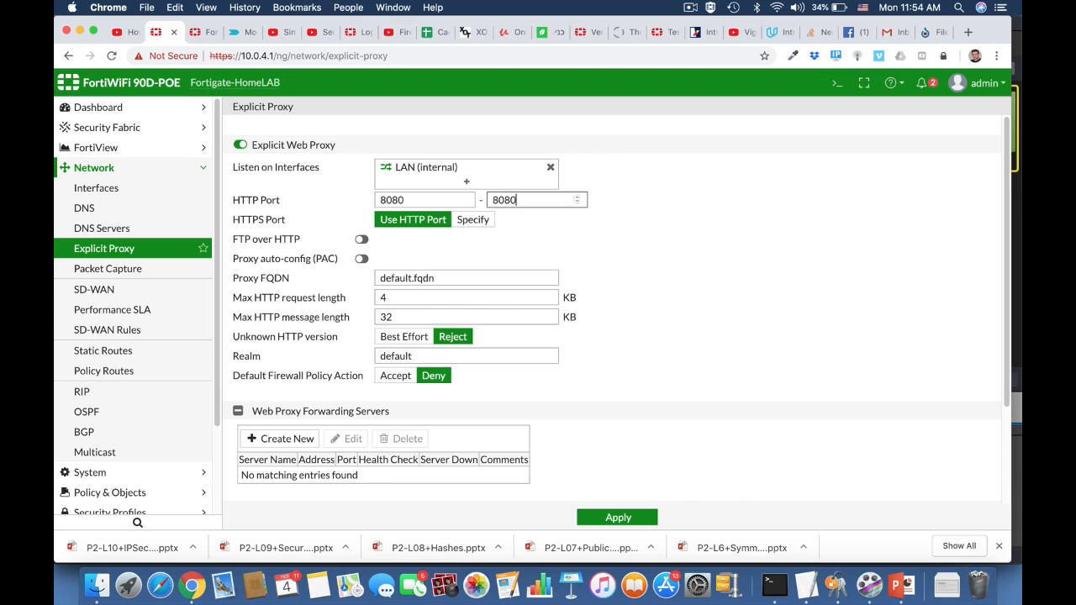
left_click(666, 281)
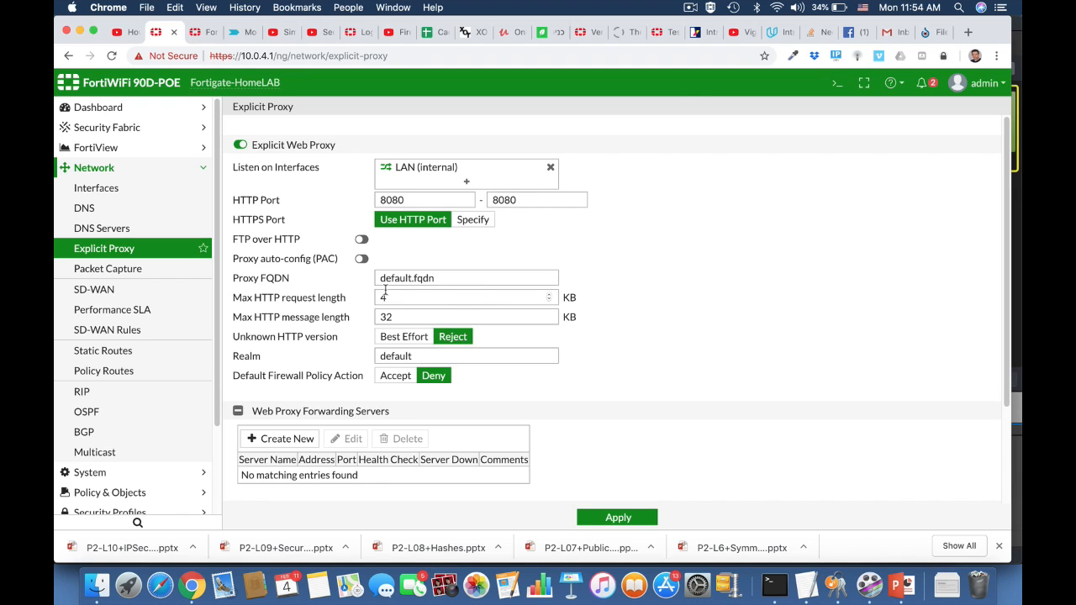
Enable proxy auto-config (PAC), apply the PAC file content, and apply the explicit proxy settings.
left_click(361, 260)
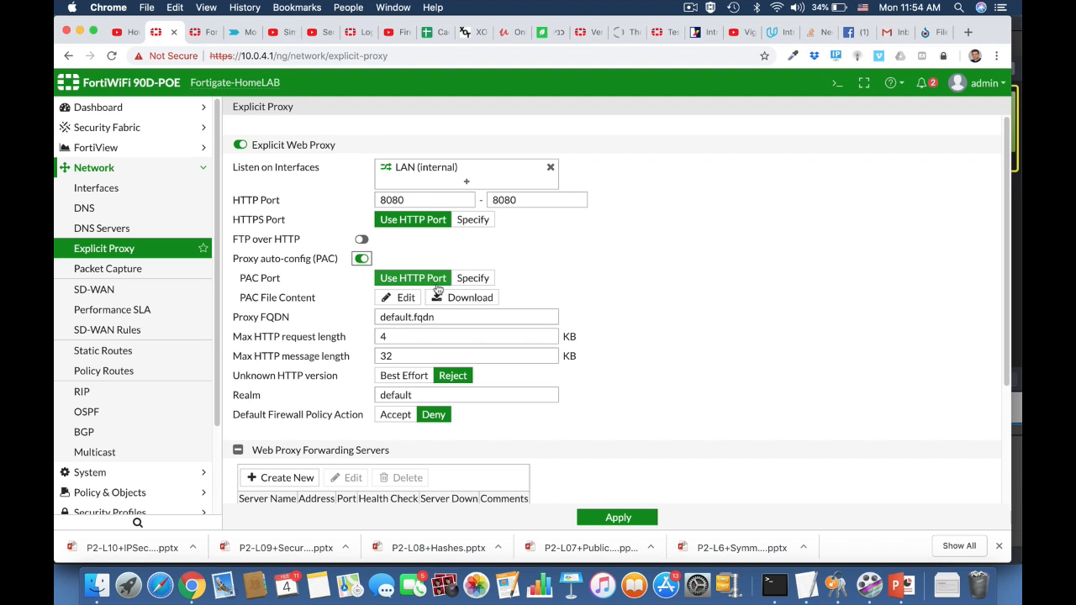
left_click(406, 299)
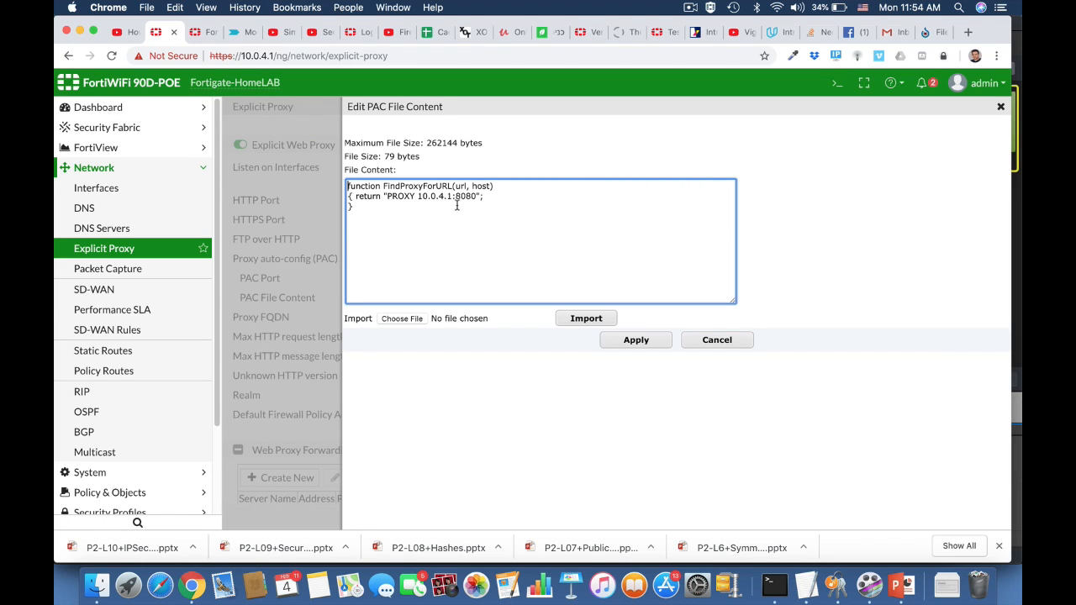
left_click(649, 342)
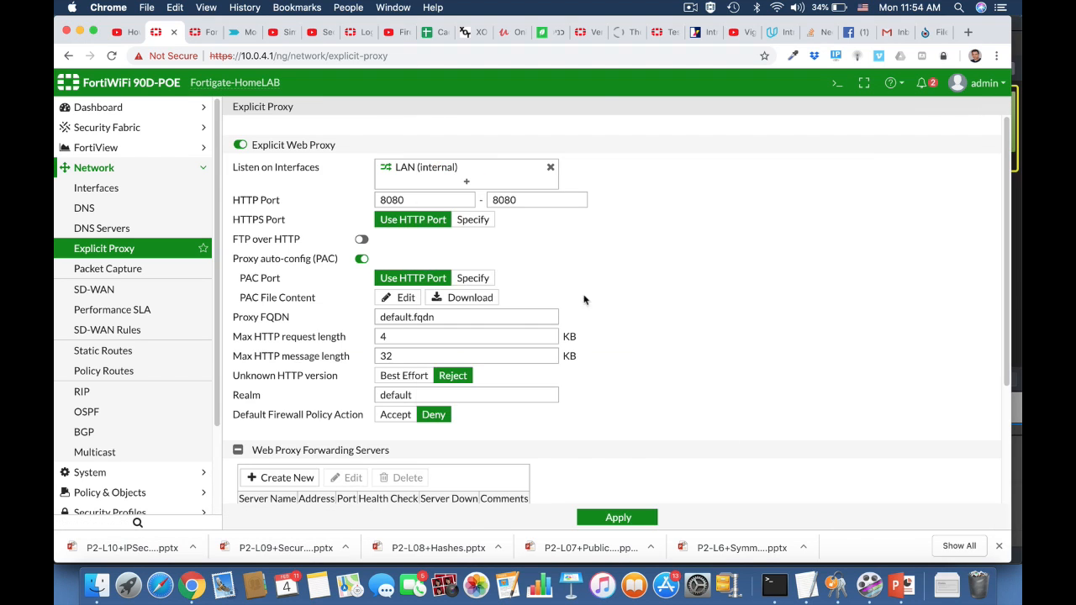
scroll(608, 384, "down", 5)
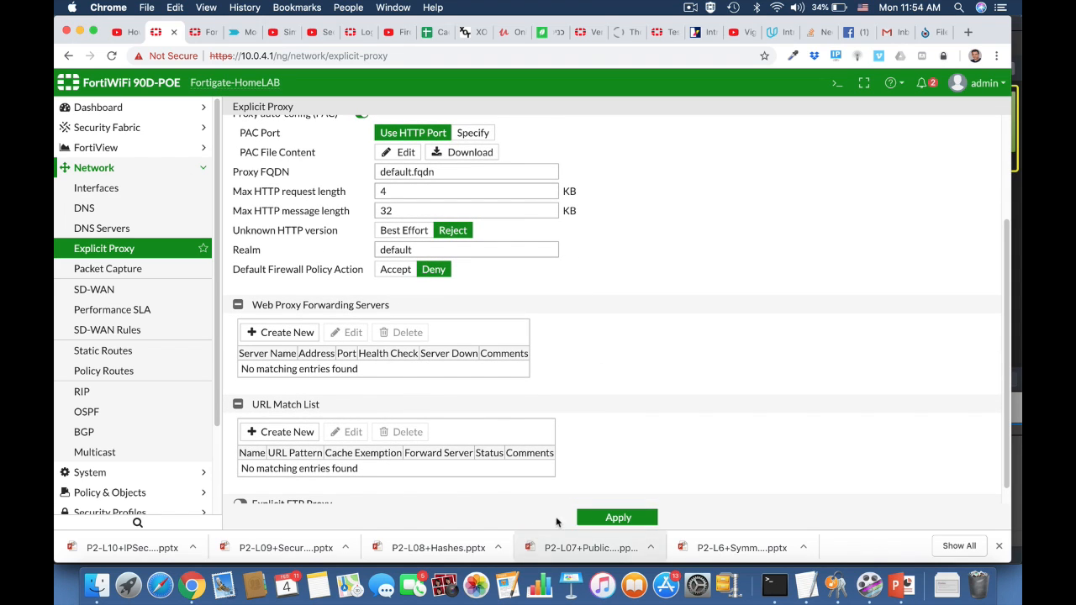
left_click(597, 521)
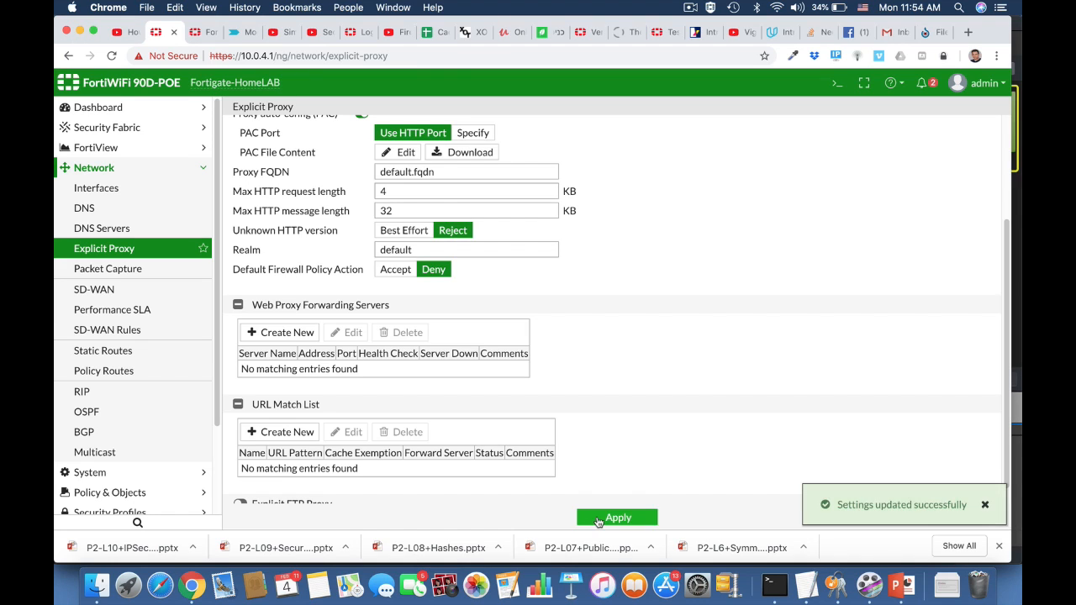
On the LAN interface's DHCP server, add an additional DHCP option with a specified string code 252.
left_click(103, 189)
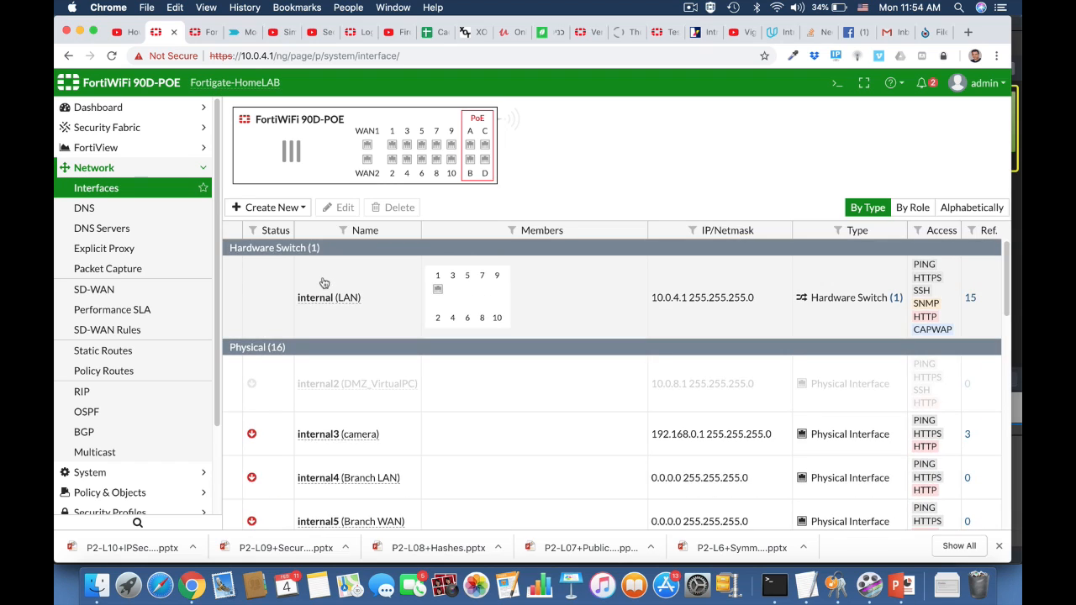
left_click(328, 304)
left_click(341, 210)
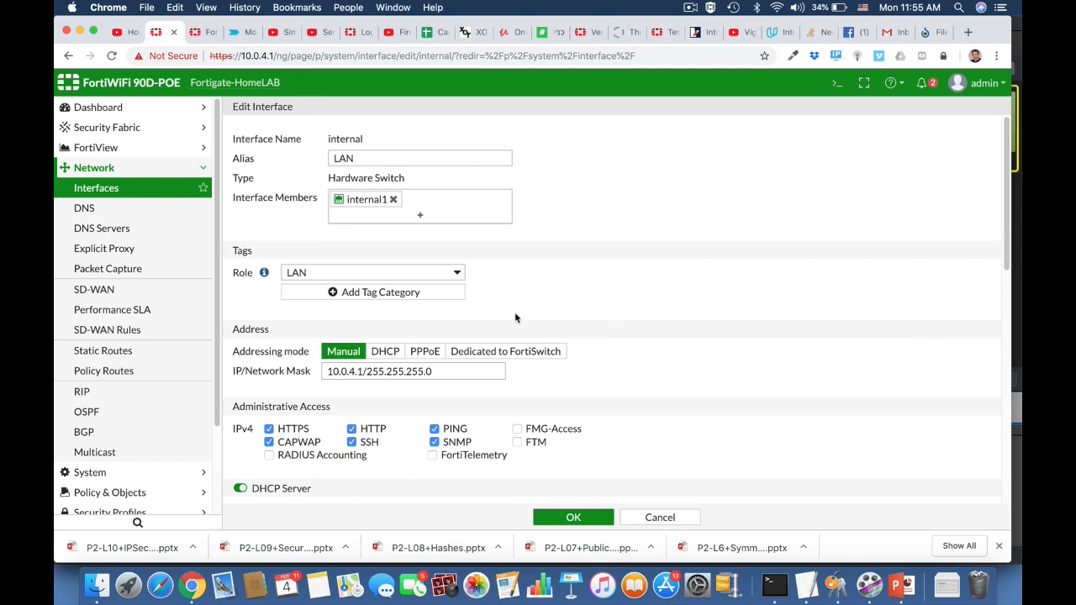
scroll(515, 317, "down", 10)
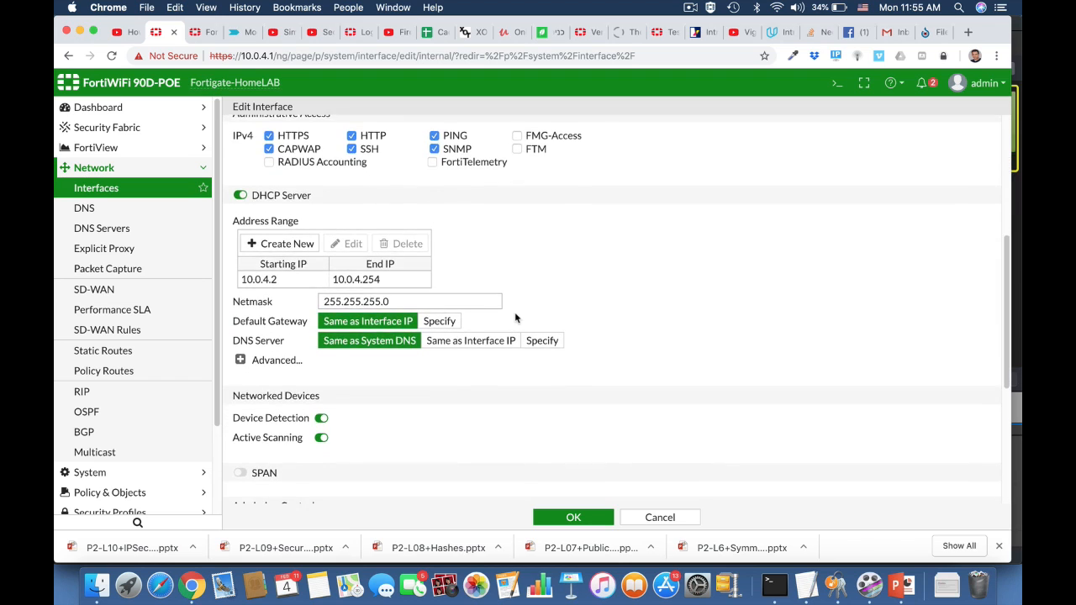
left_click(241, 332)
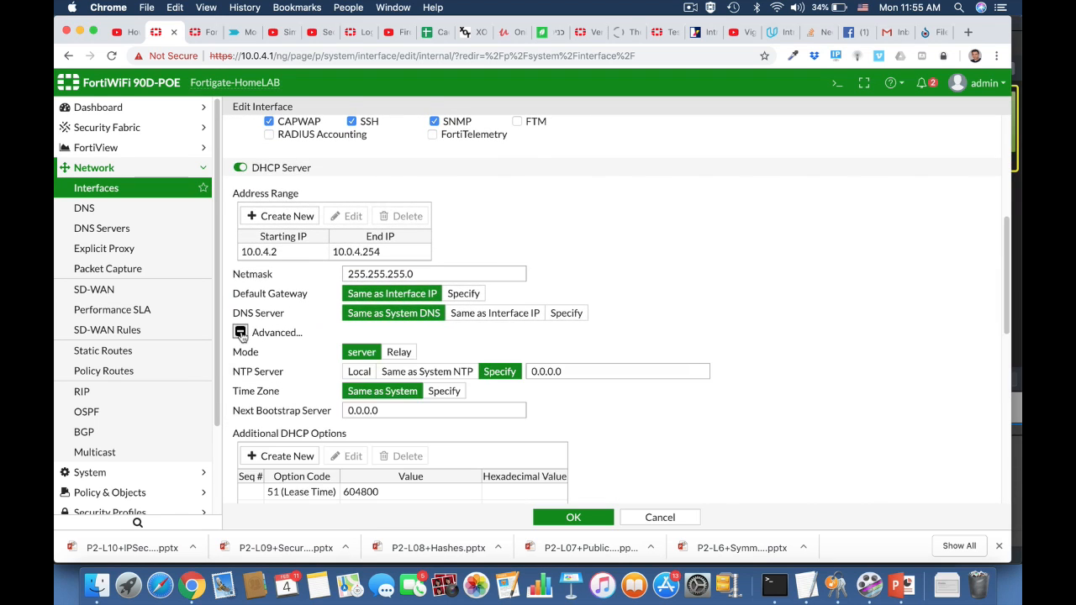
scroll(638, 462, "down", 3)
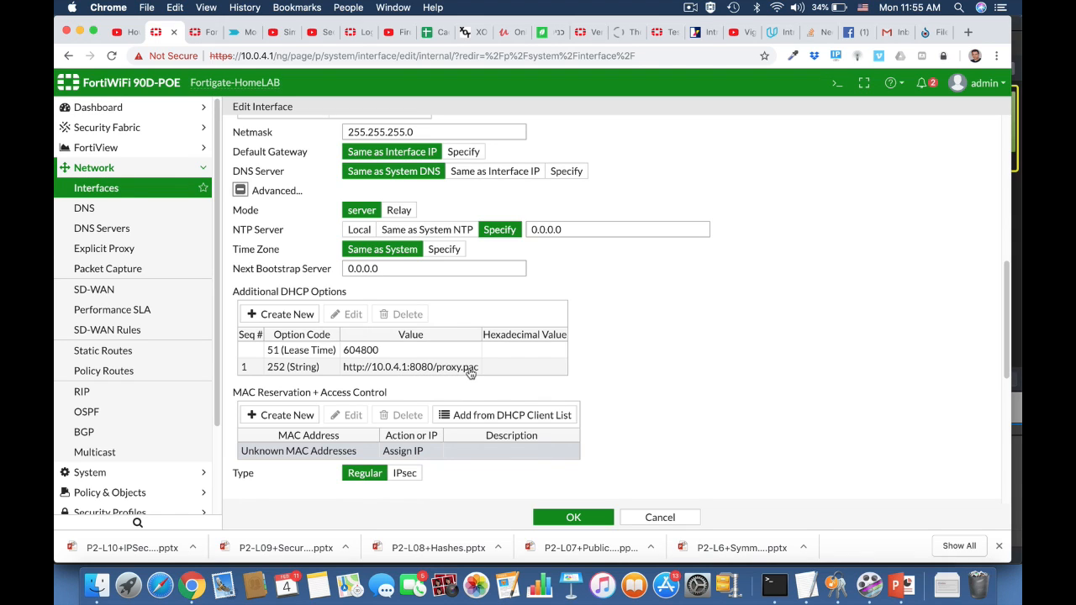
left_click(286, 313)
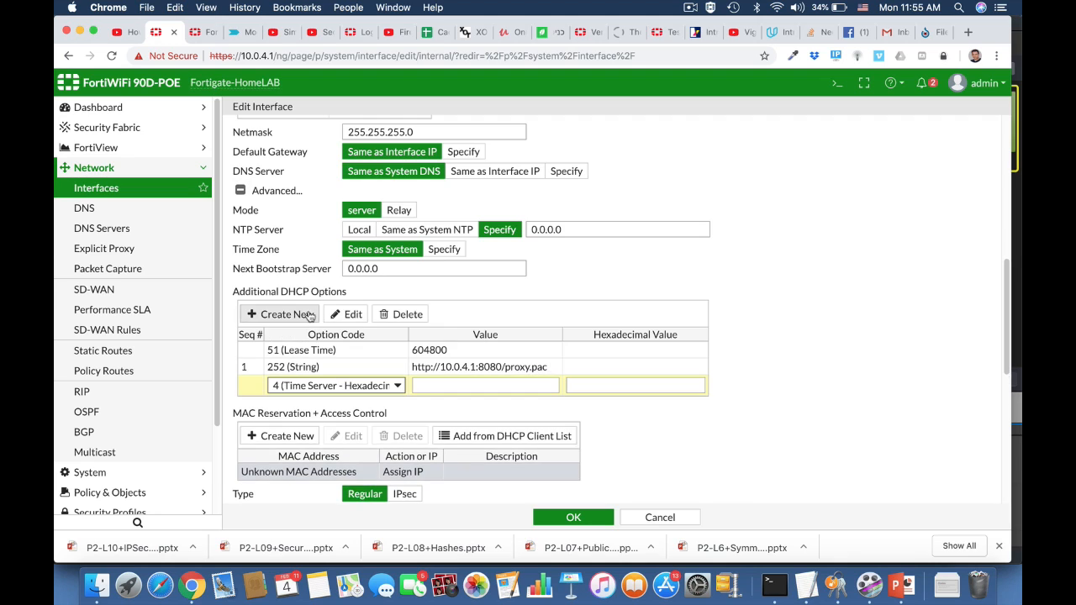
left_click(292, 385)
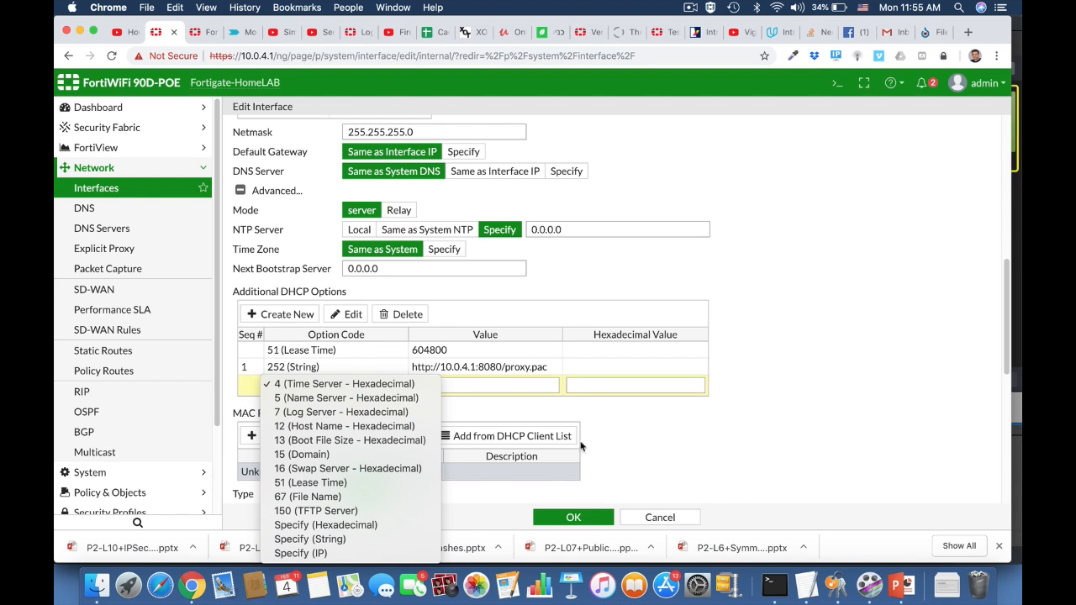
left_click(374, 539)
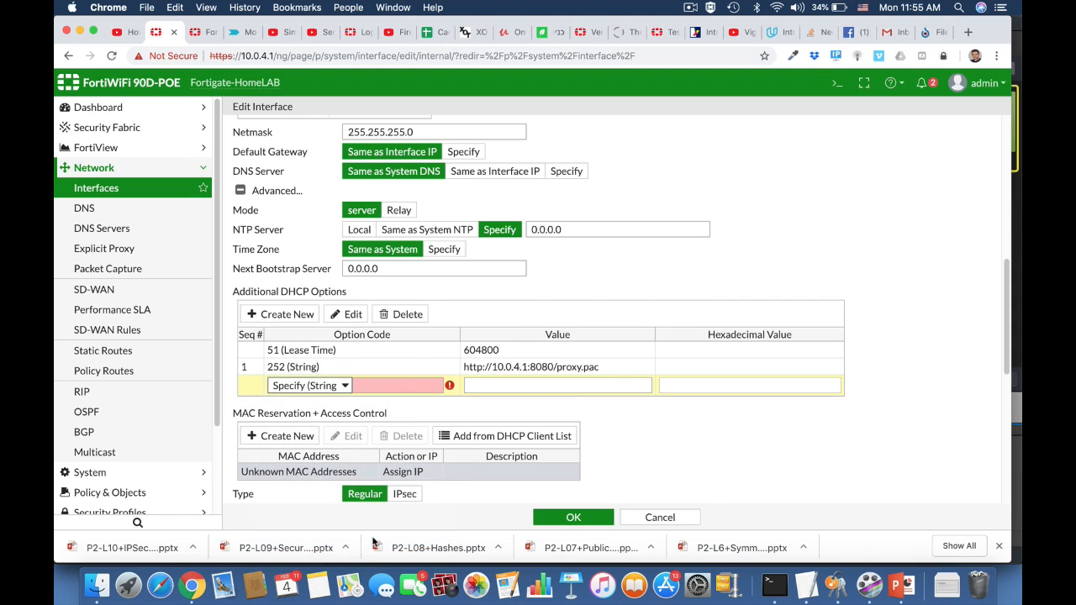
left_click(377, 386)
type("252")
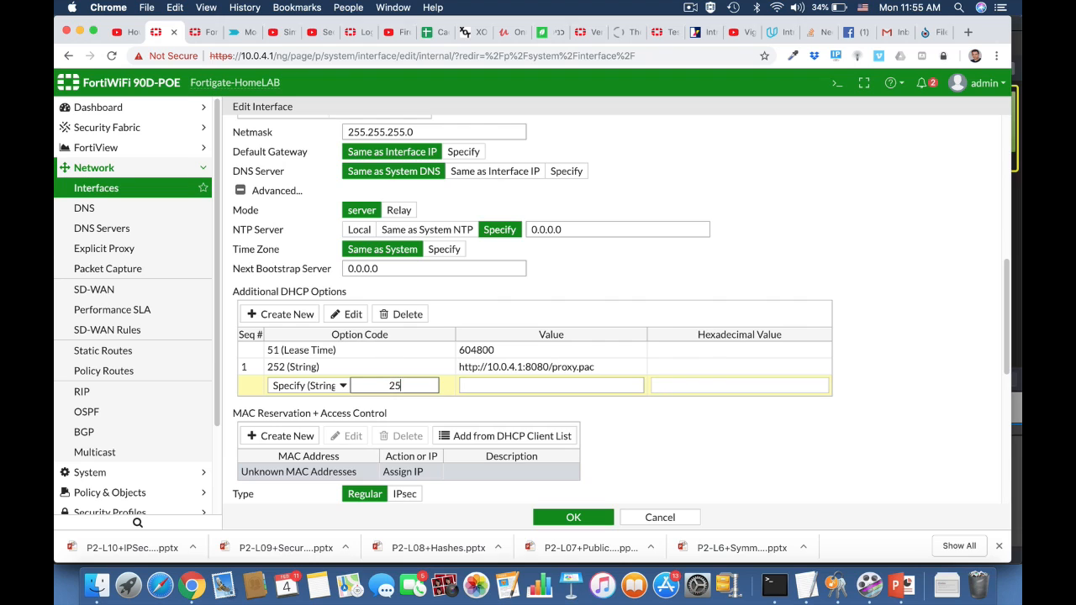
left_click(502, 388)
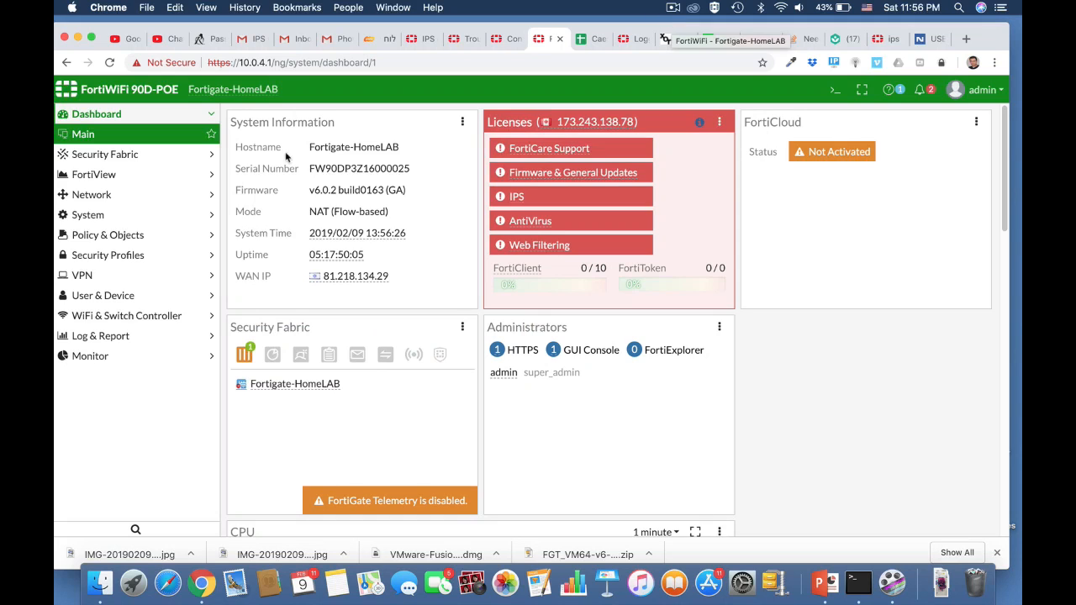
Create a new IPv4 DoS policy with LAN (internal) as the incoming interface.
left_click(139, 236)
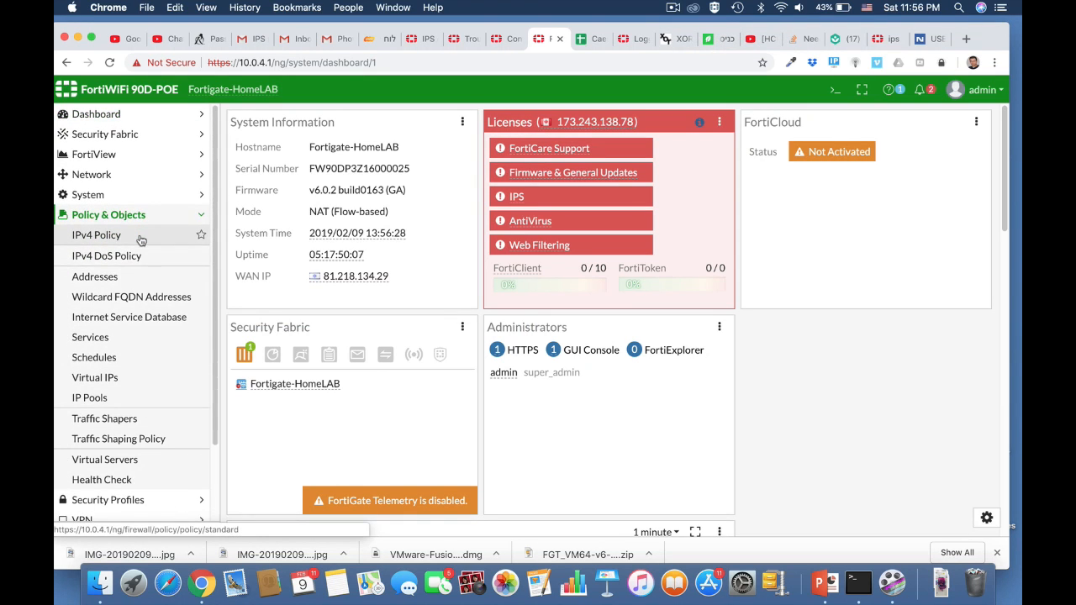
left_click(128, 256)
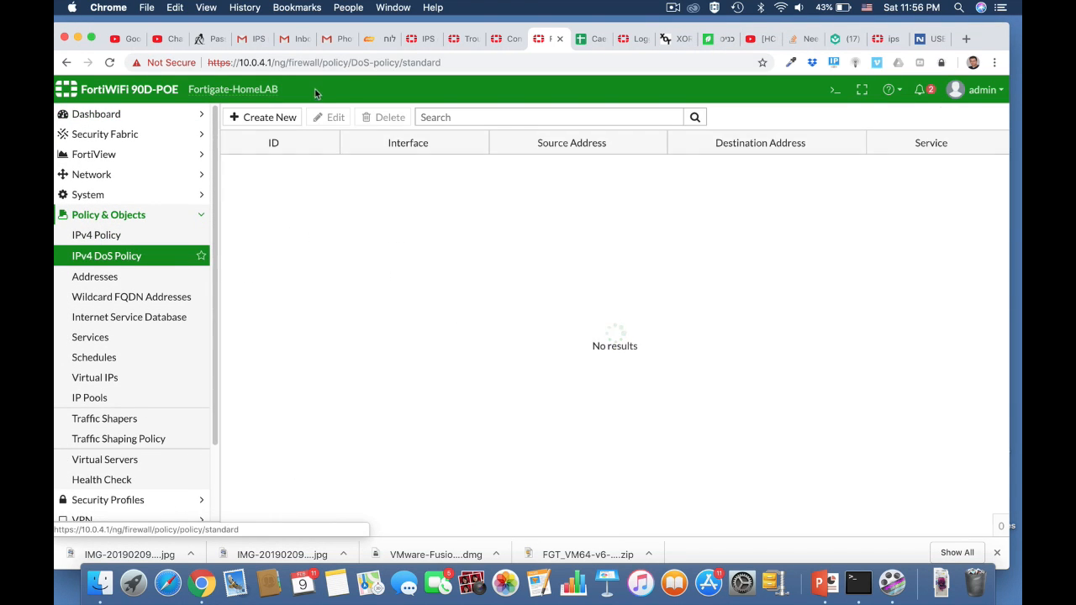
left_click(276, 116)
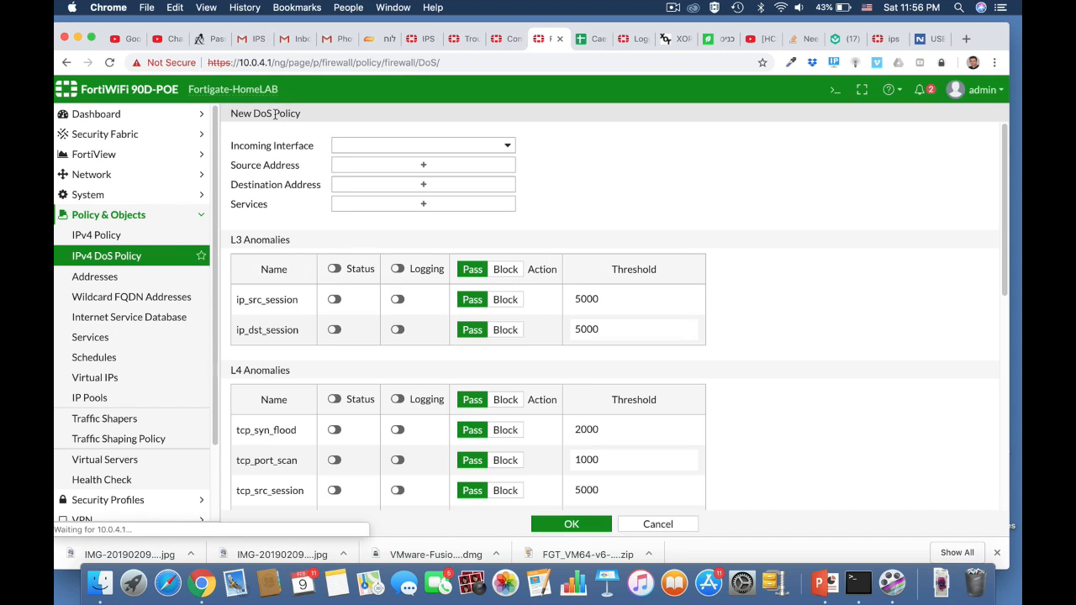
left_click(477, 148)
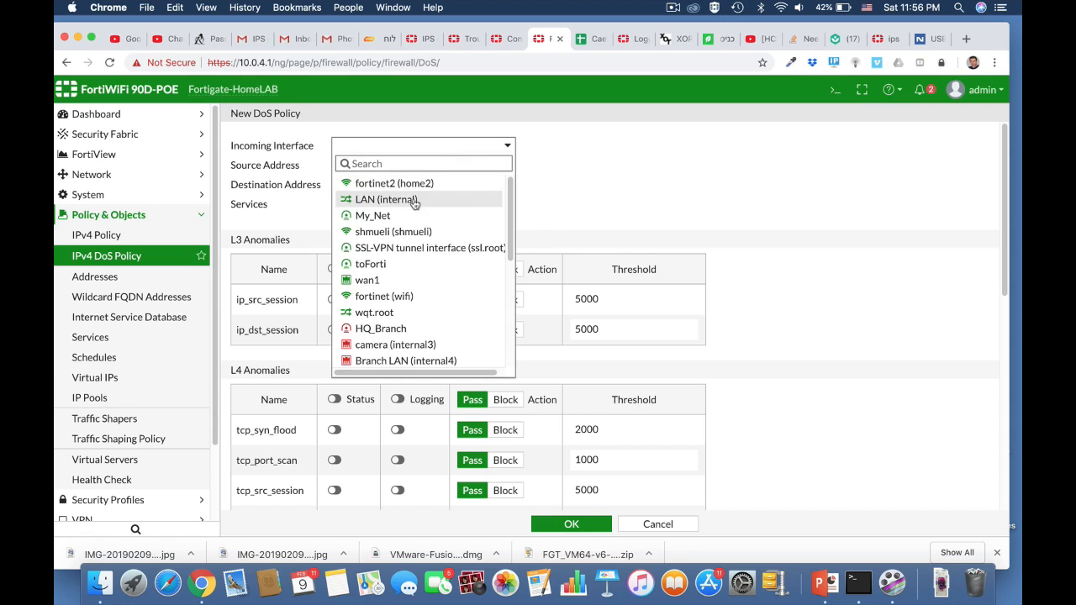
left_click(416, 202)
Set the DoS policy's source and destination addresses to all and its service to ALL.
left_click(425, 168)
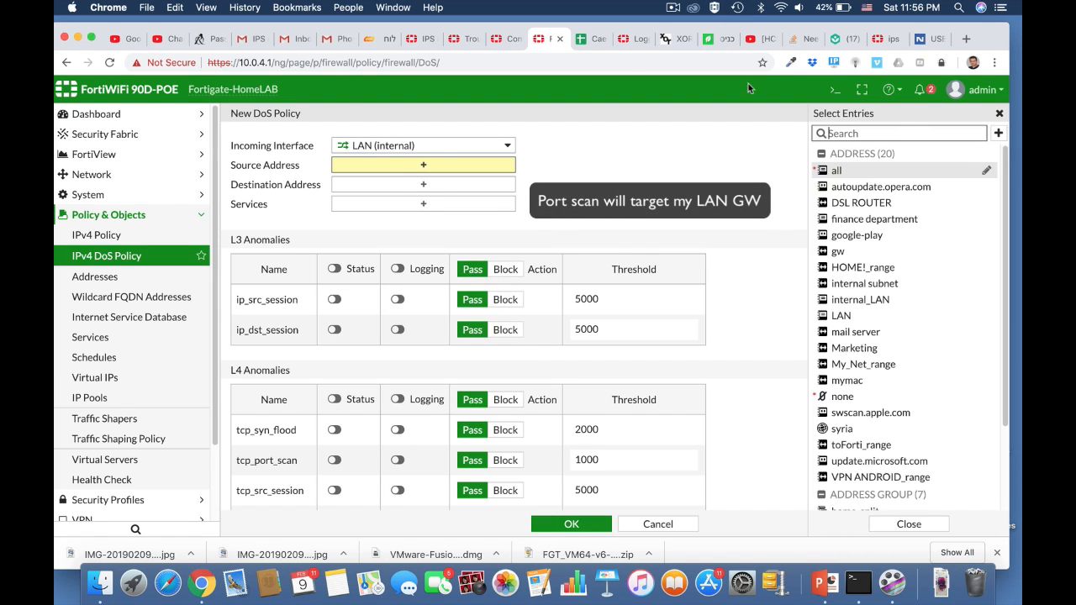
left_click(834, 172)
left_click(425, 198)
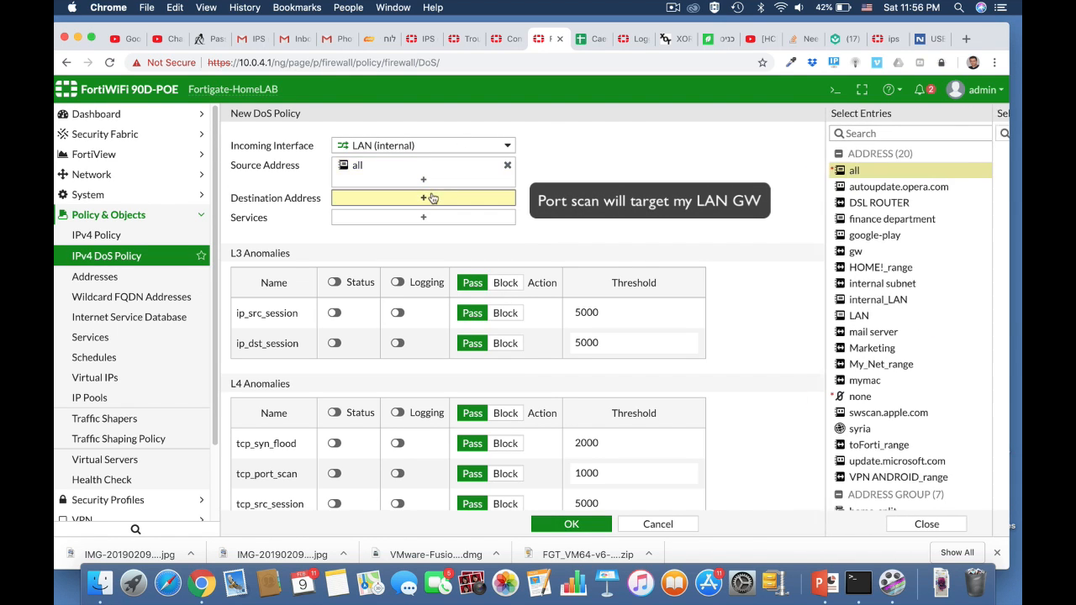
left_click(854, 174)
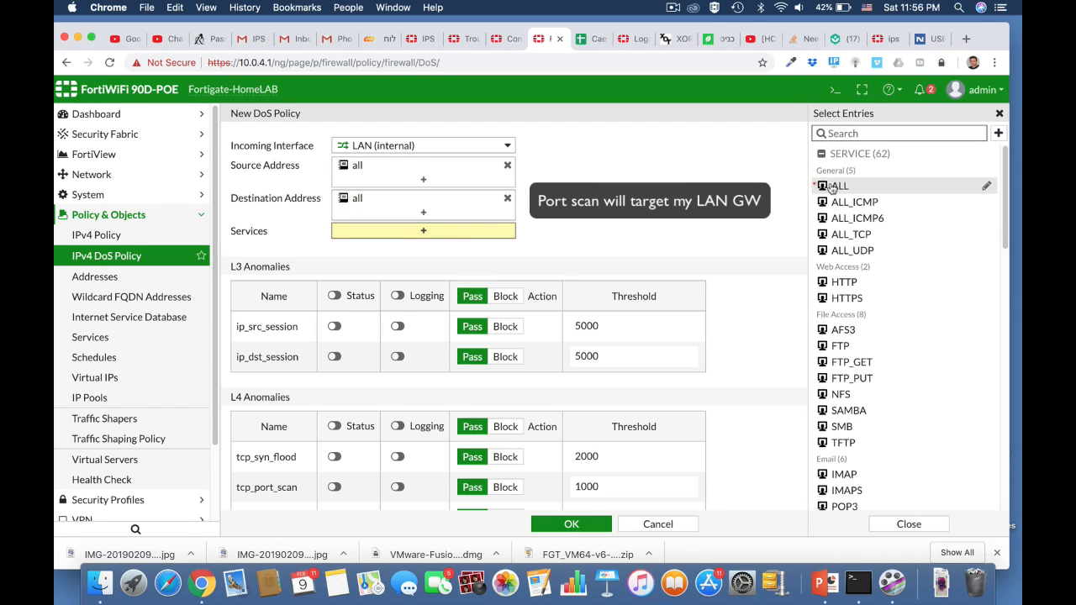
left_click(834, 185)
Enable status and logging for the tcp_port_scan anomaly and set its threshold to 100.
scroll(728, 313, "down", 5)
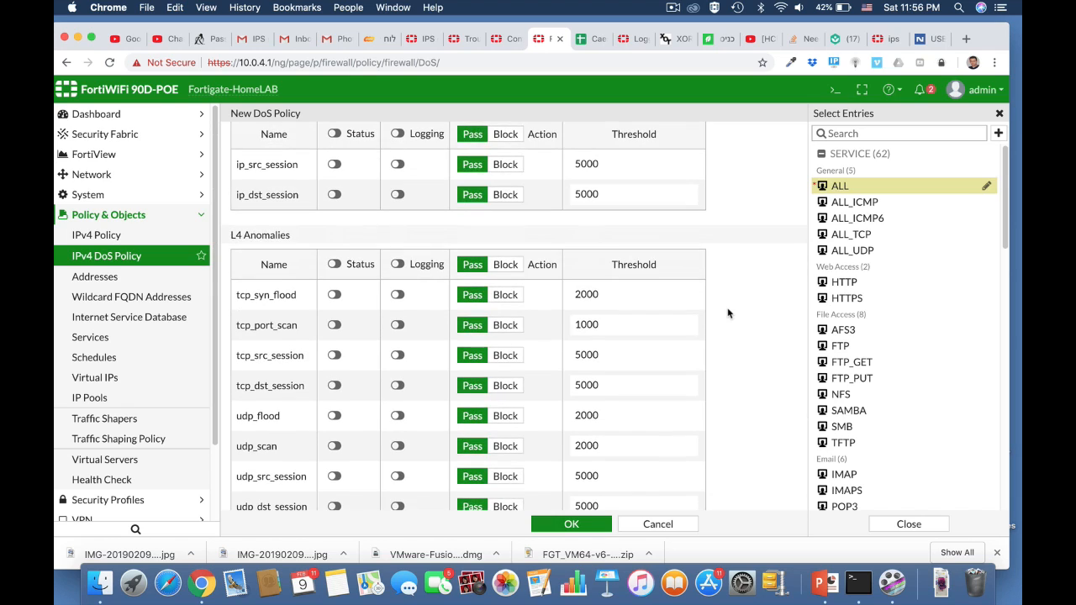
left_click(334, 326)
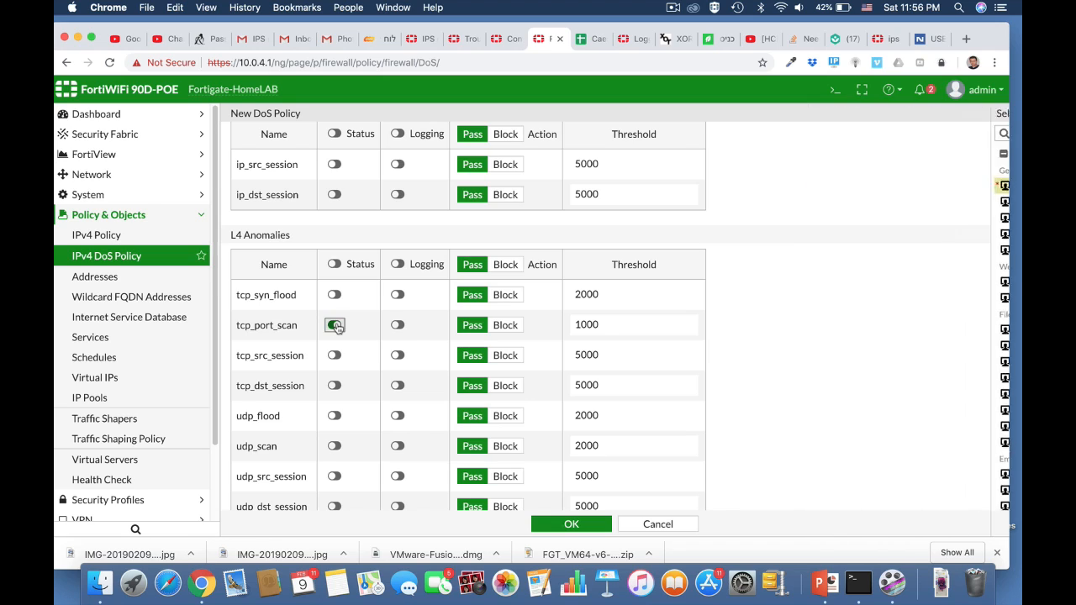
left_click(398, 326)
left_click(615, 324)
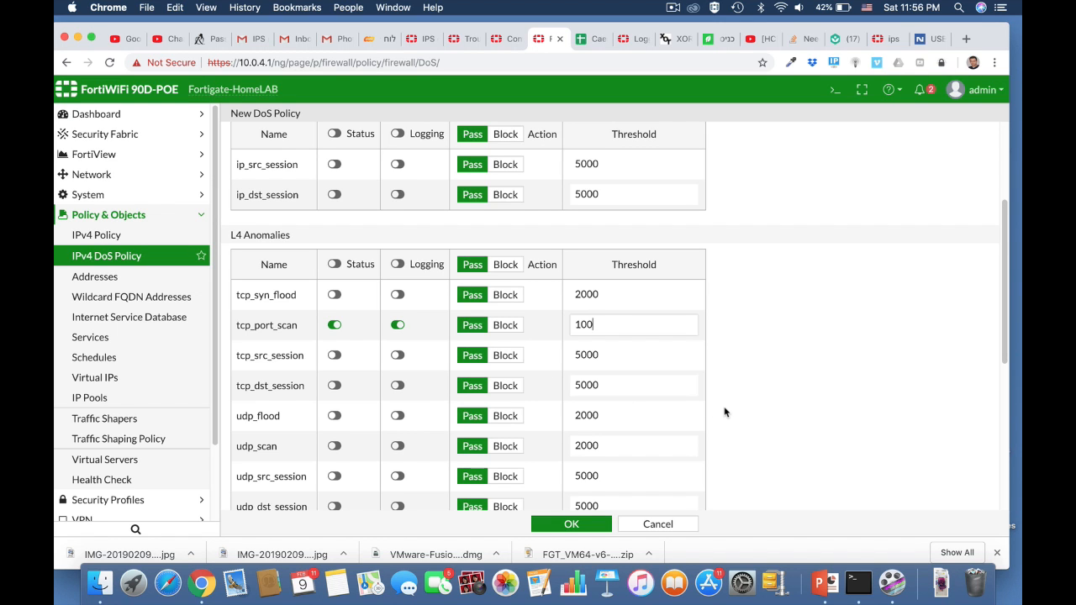
scroll(725, 412, "down", 3)
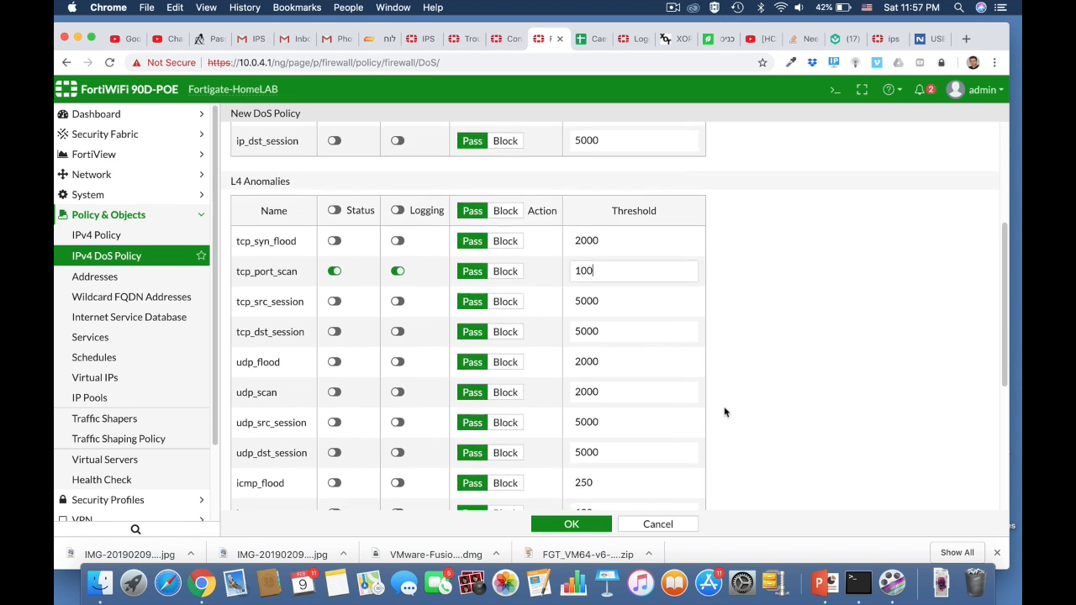
Enable status and logging for the udp_scan anomaly, set its threshold to 1000, and save the DoS policy.
scroll(725, 412, "down", 3)
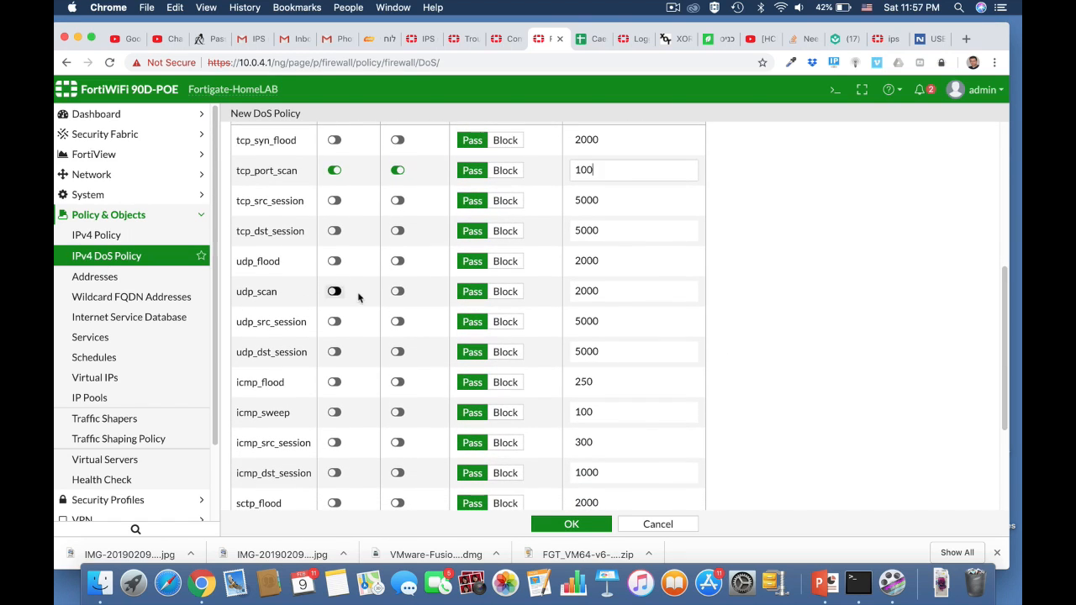
left_click(335, 291)
left_click(396, 291)
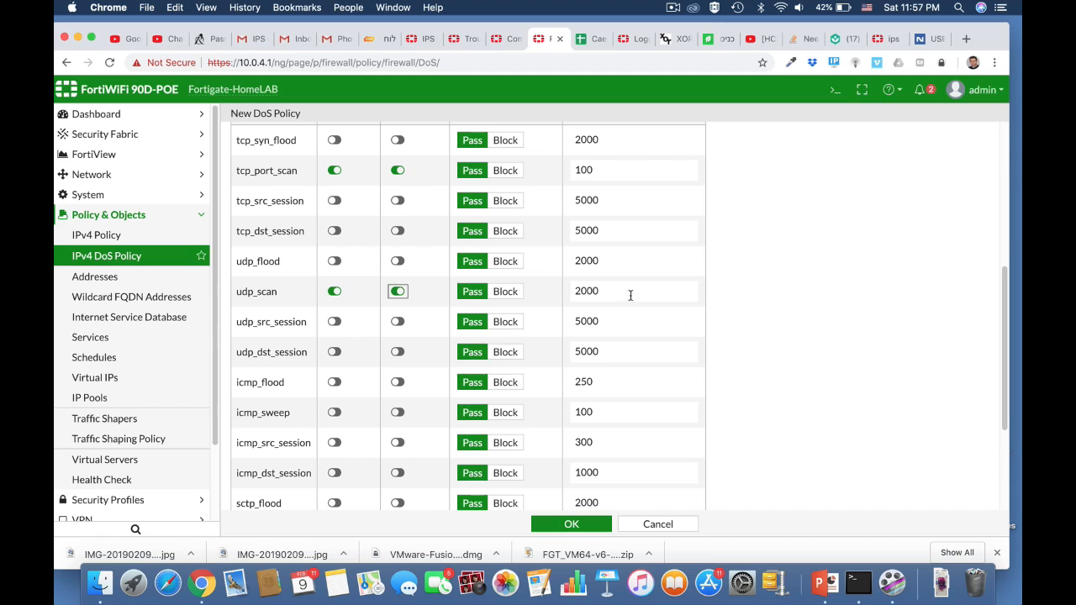
double_click(597, 291)
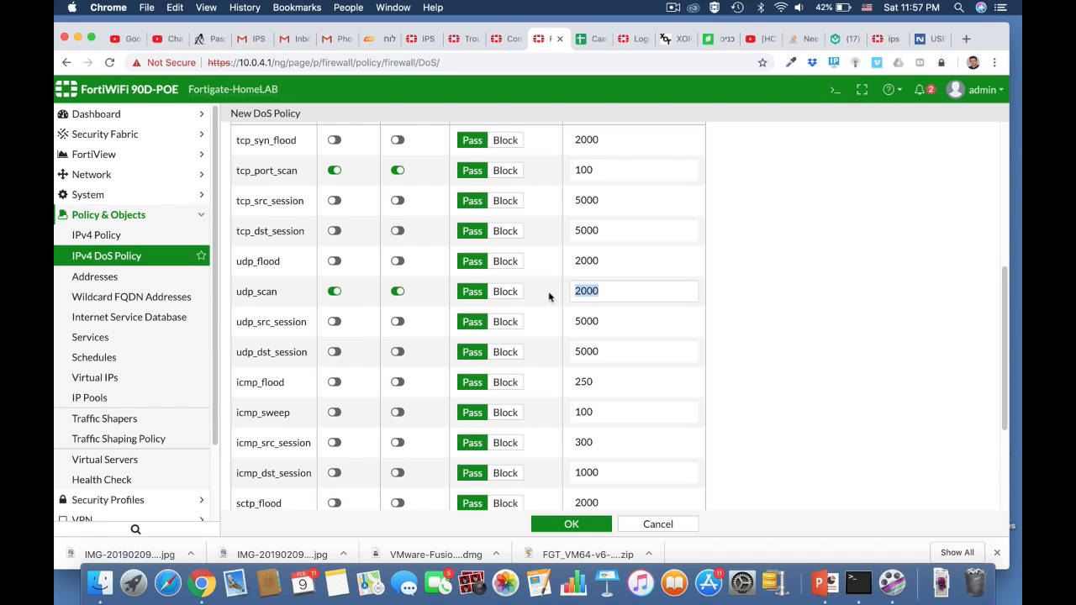
type("100")
scroll(783, 444, "down", 3)
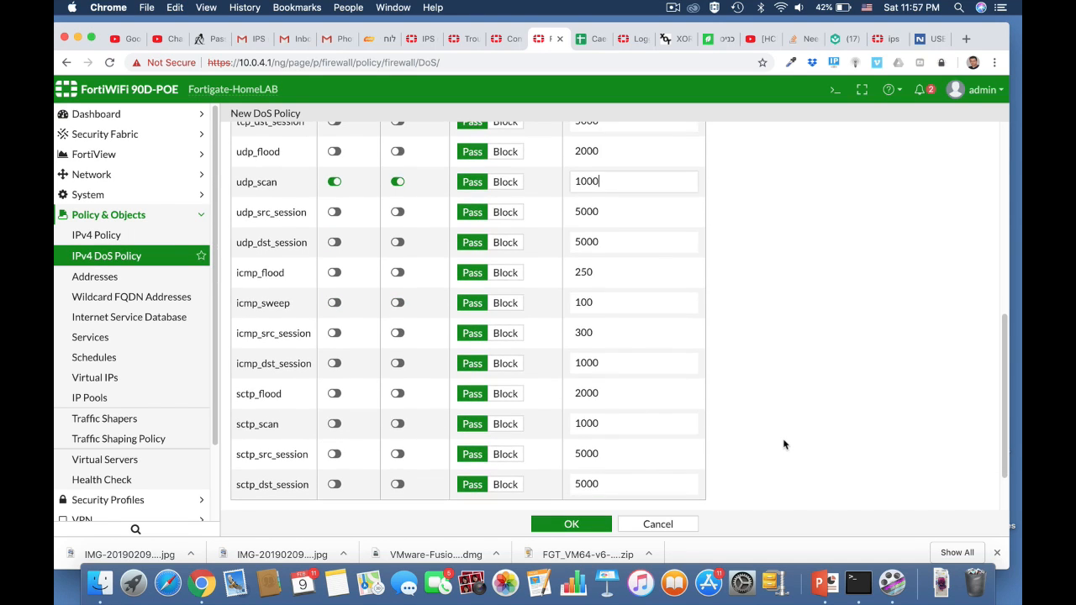
left_click(580, 524)
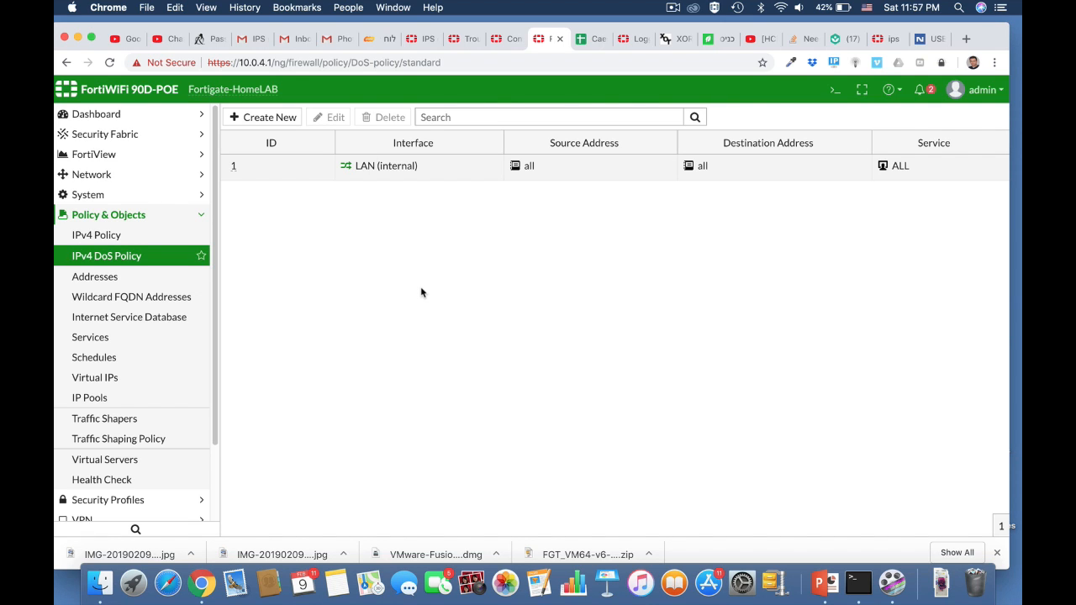
Switch to Terminal and run an nmap scan against 10.0.4.1.
key("super+Tab")
key("super+Tab")
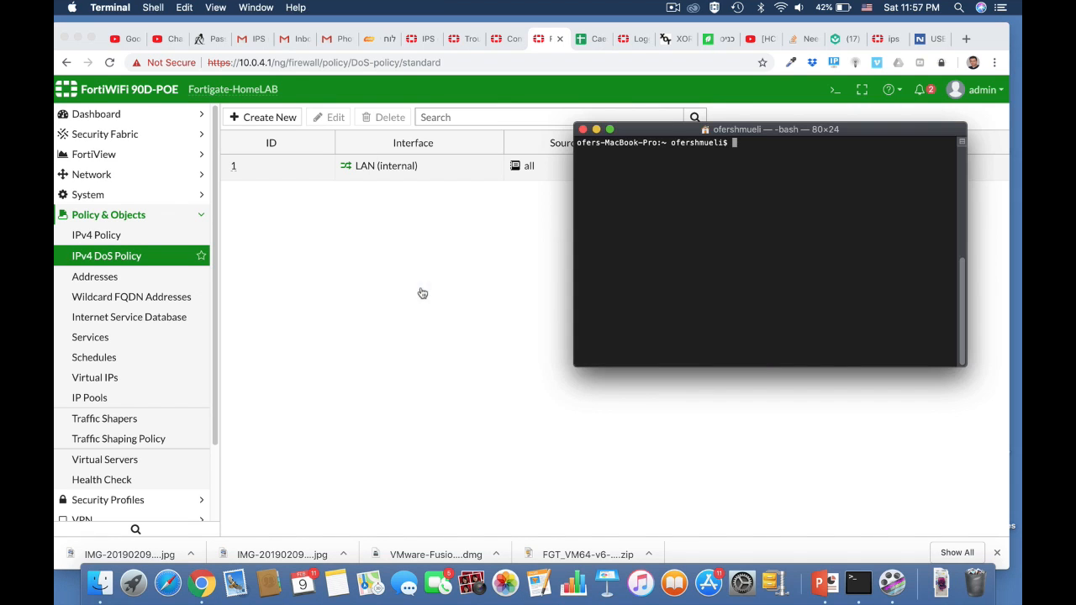
type("nmap 10.0.4.1")
key("Return")
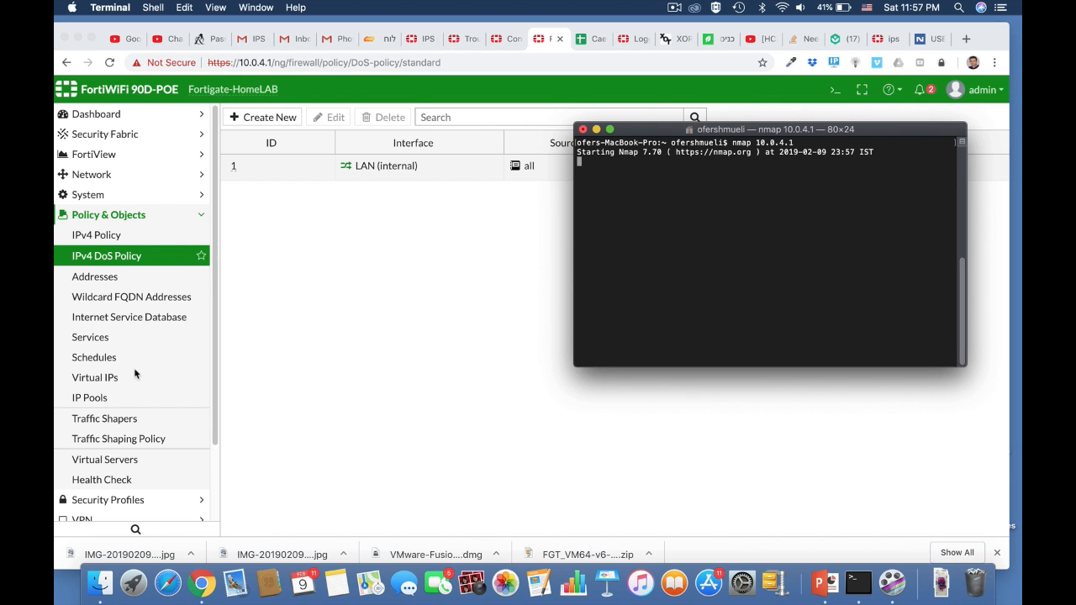
Open the Anomaly log under Log & Report.
scroll(133, 368, "down", 3)
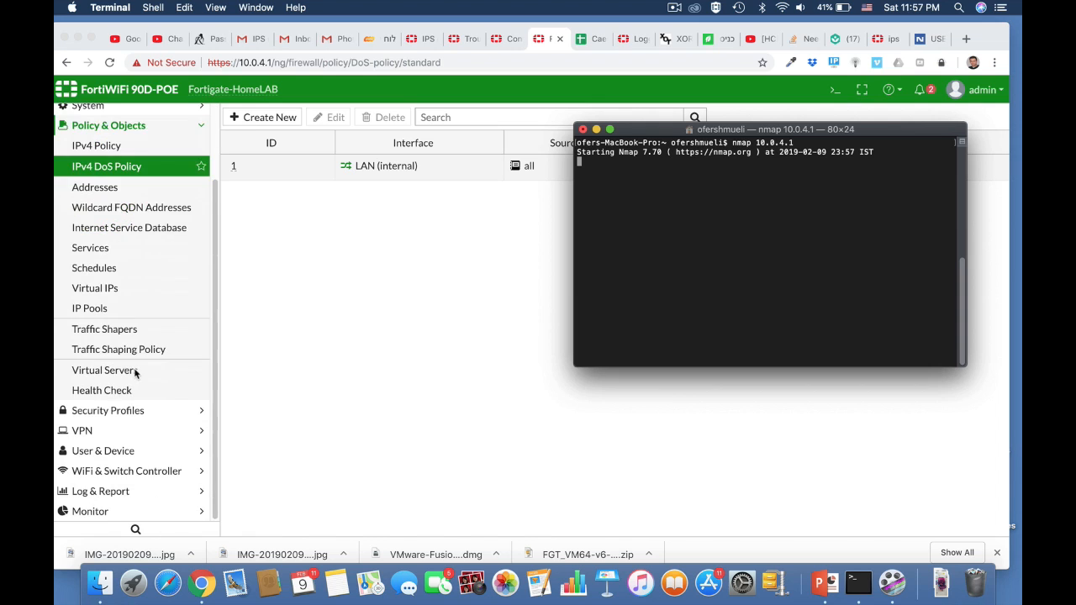
left_click(104, 496)
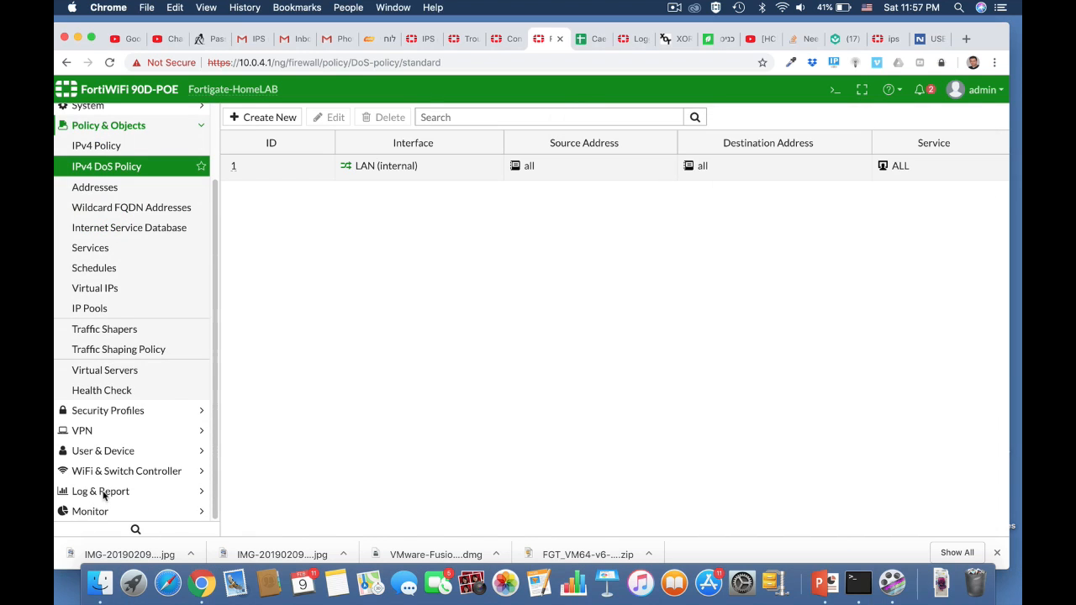
left_click(101, 491)
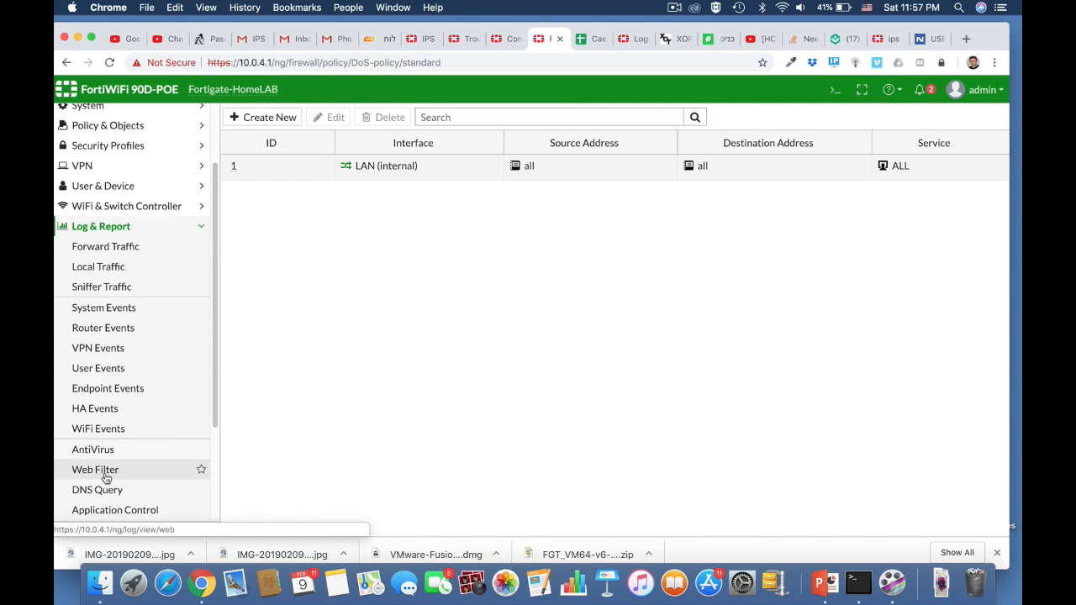
scroll(104, 463, "down", 5)
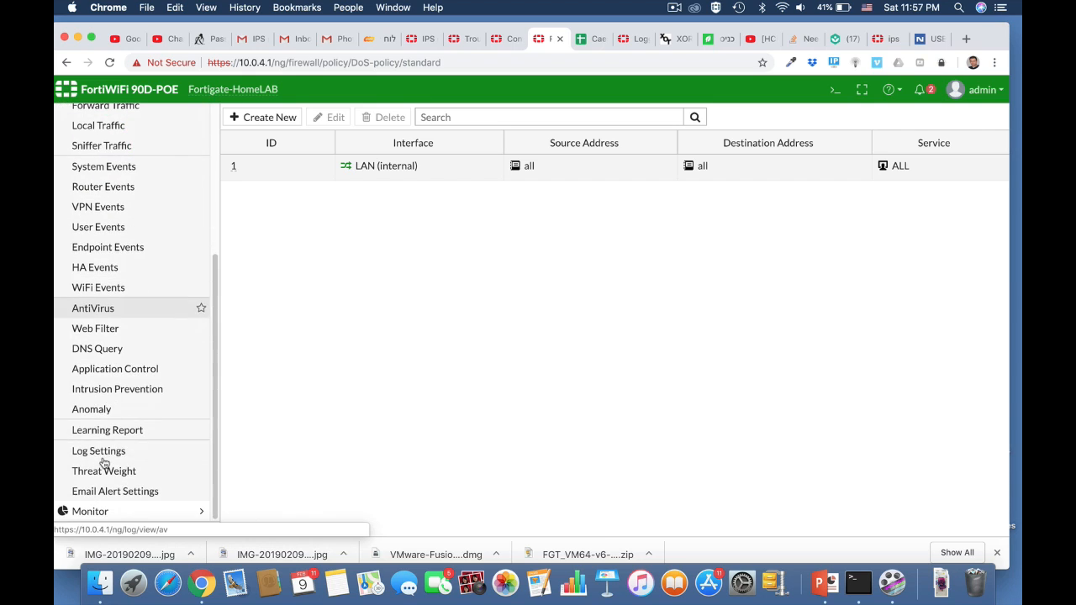
left_click(93, 409)
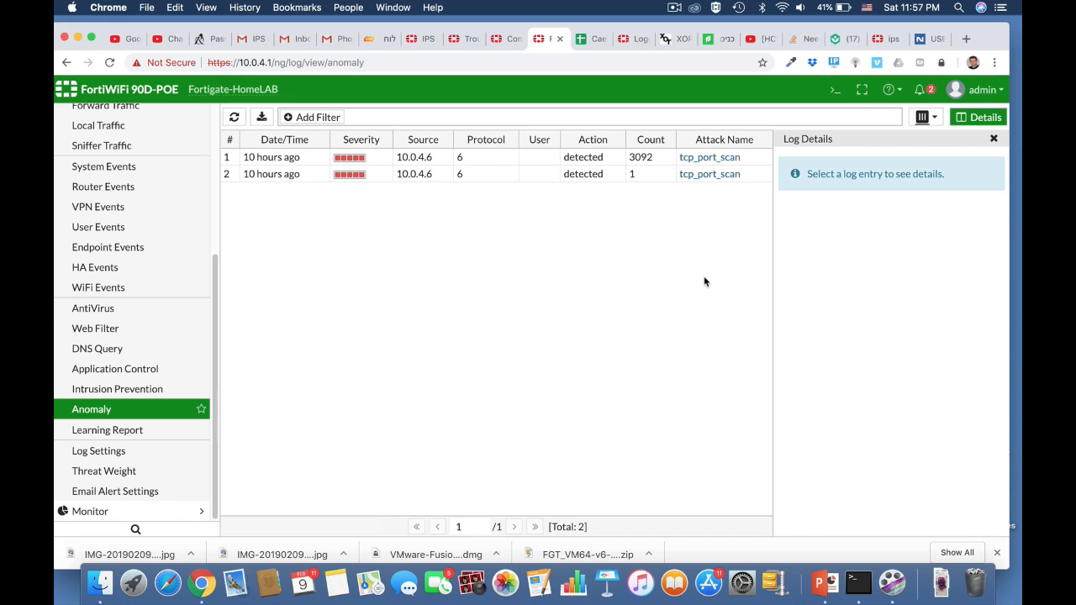
Open the second tcp_port_scan log entry's details and follow its FortiGuard reference link.
double_click(420, 174)
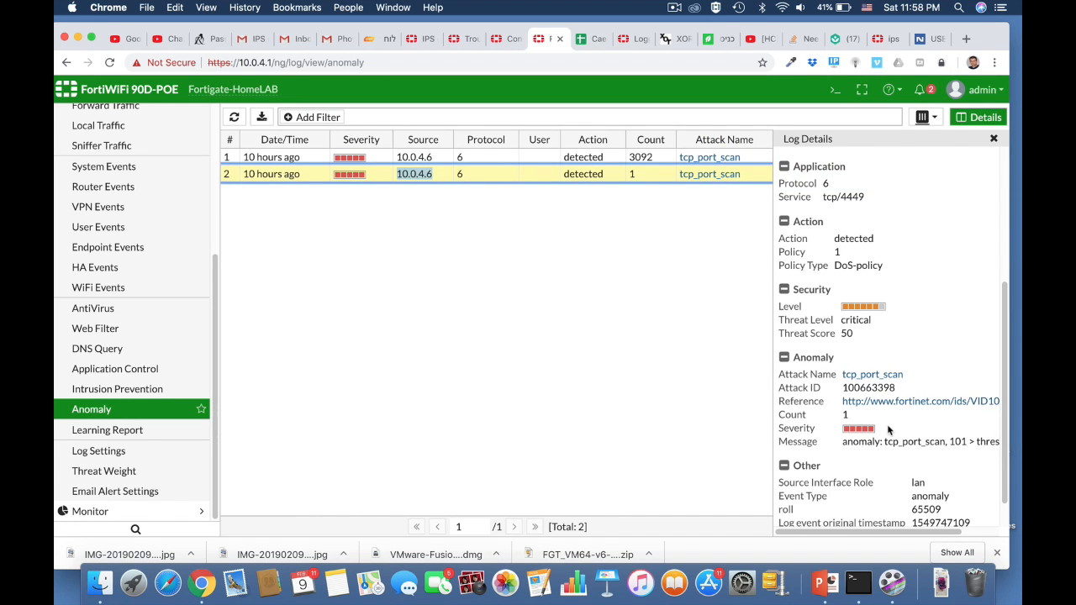
scroll(888, 430, "down", 2)
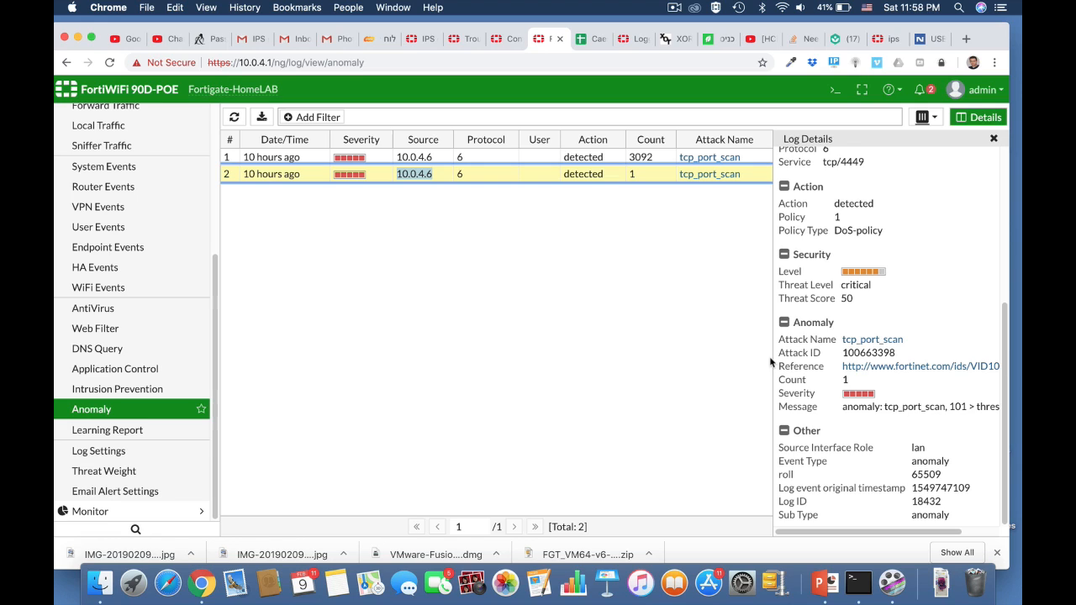
left_click(885, 367)
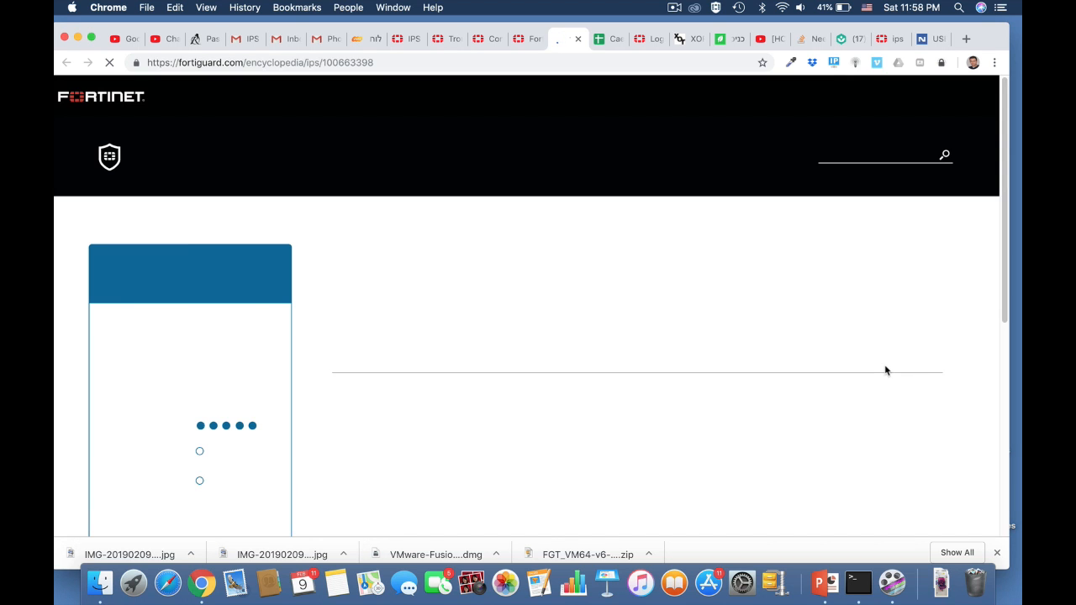
scroll(608, 458, "down", 4)
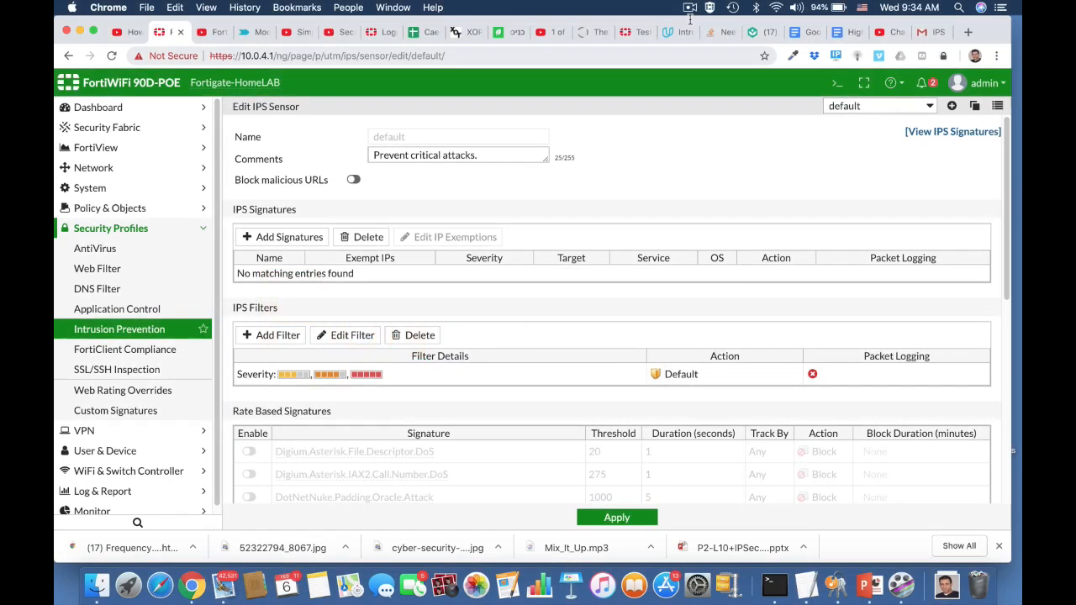
Open the IPS signatures list from the IPS sensor and examine the Extended Package information.
left_click(945, 131)
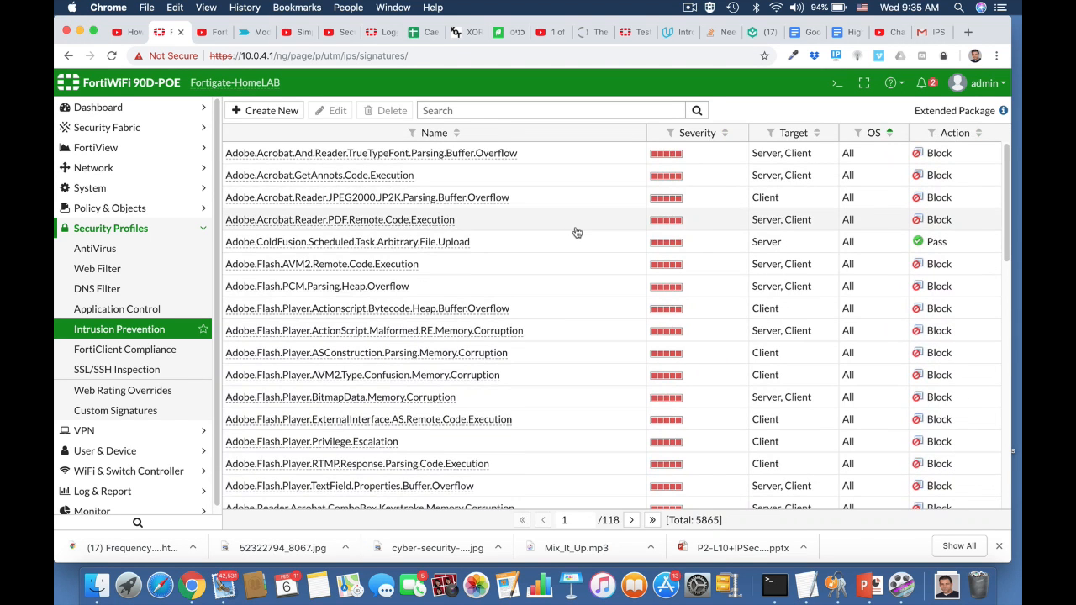
scroll(576, 237, "down", 5)
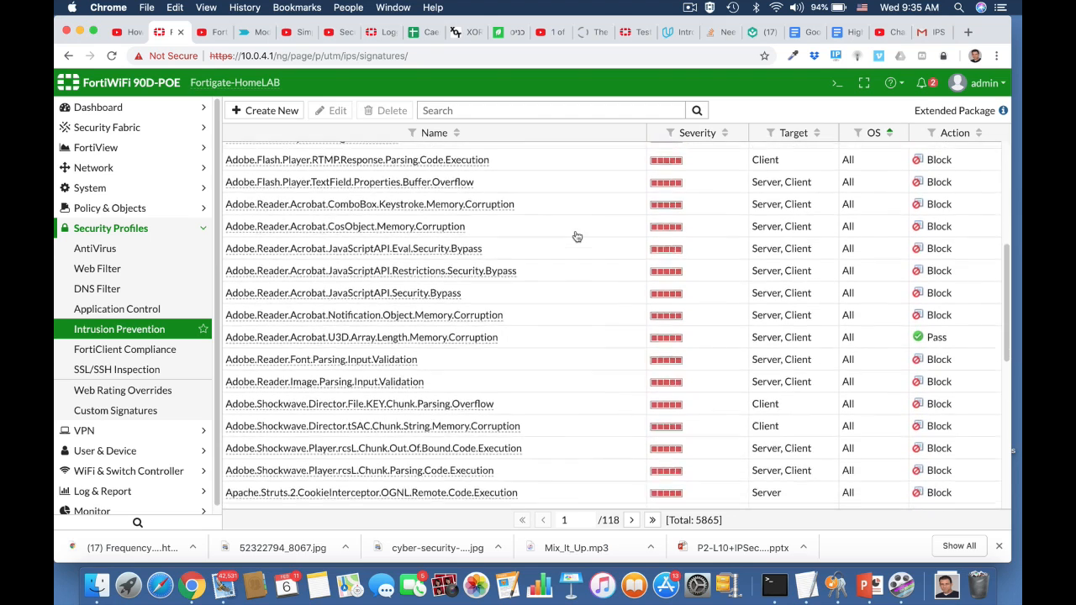
scroll(574, 235, "up", 5)
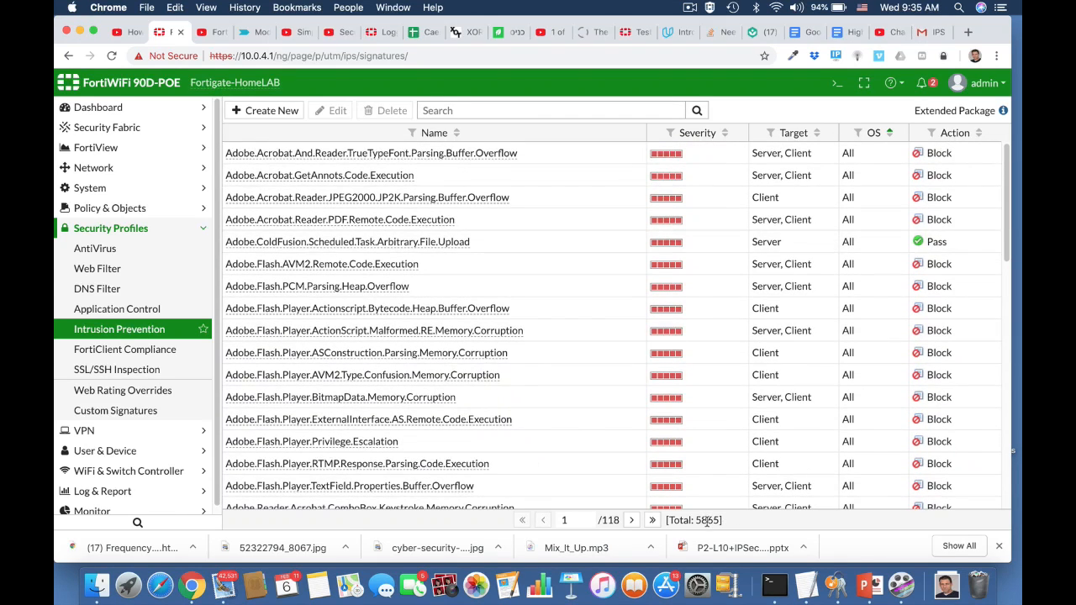
mouse_move(991, 126)
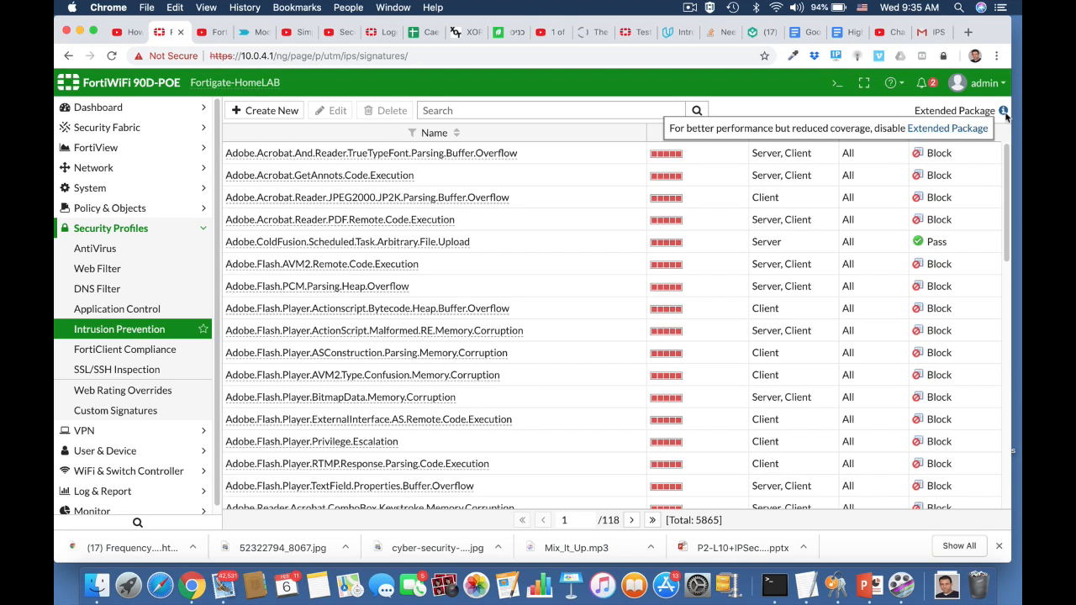
Open the CLI console and try to enter the config ip command.
left_click(834, 86)
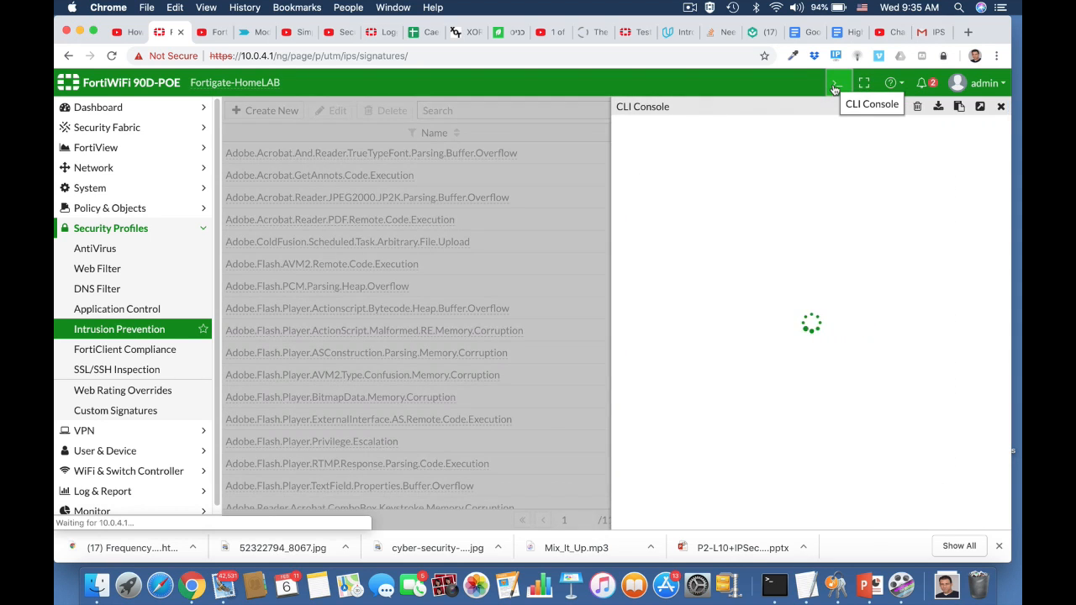
type("conf")
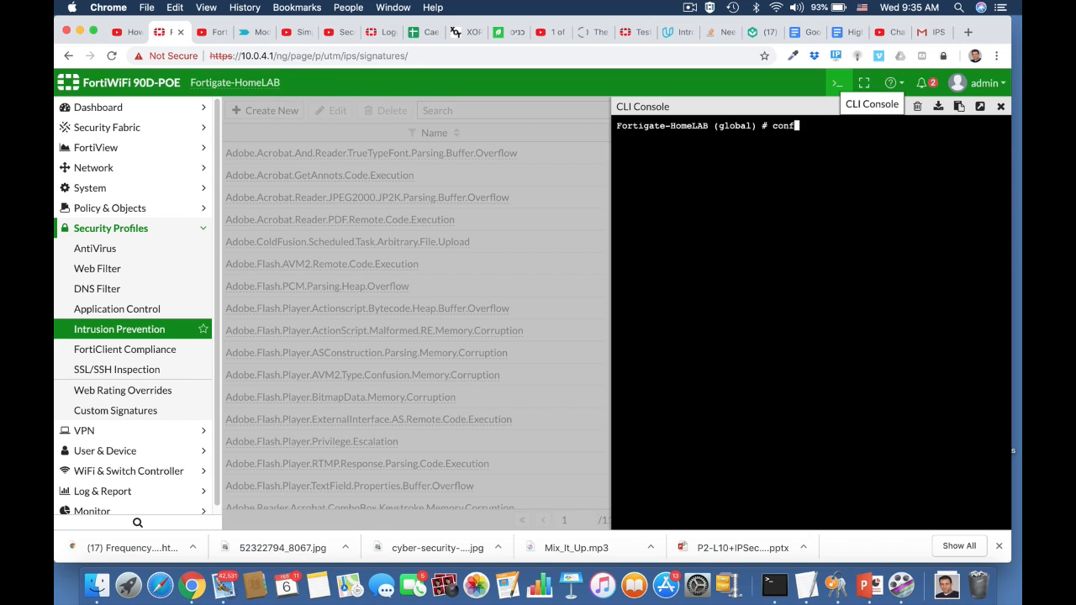
type("ig ip")
key("Return")
Abort out of the current global CLI context.
key("Up")
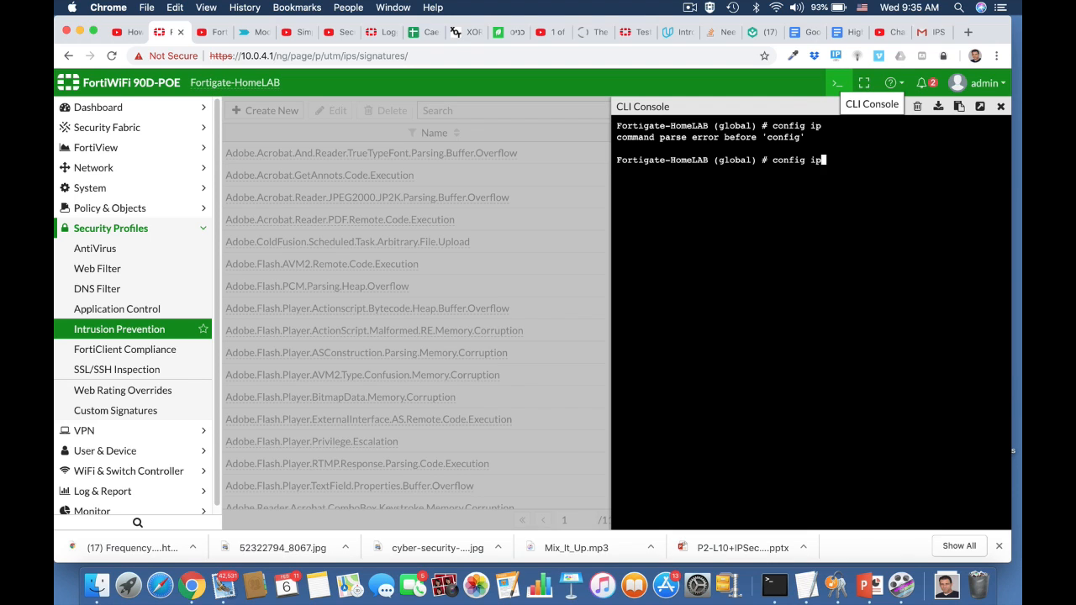
key("BackSpace")
key("BackSpace")
key("BackSpace")
key("BackSpace")
key("BackSpace")
key("BackSpace")
key("BackSpace")
key("BackSpace")
key("BackSpace")
type("abort")
key("Return")
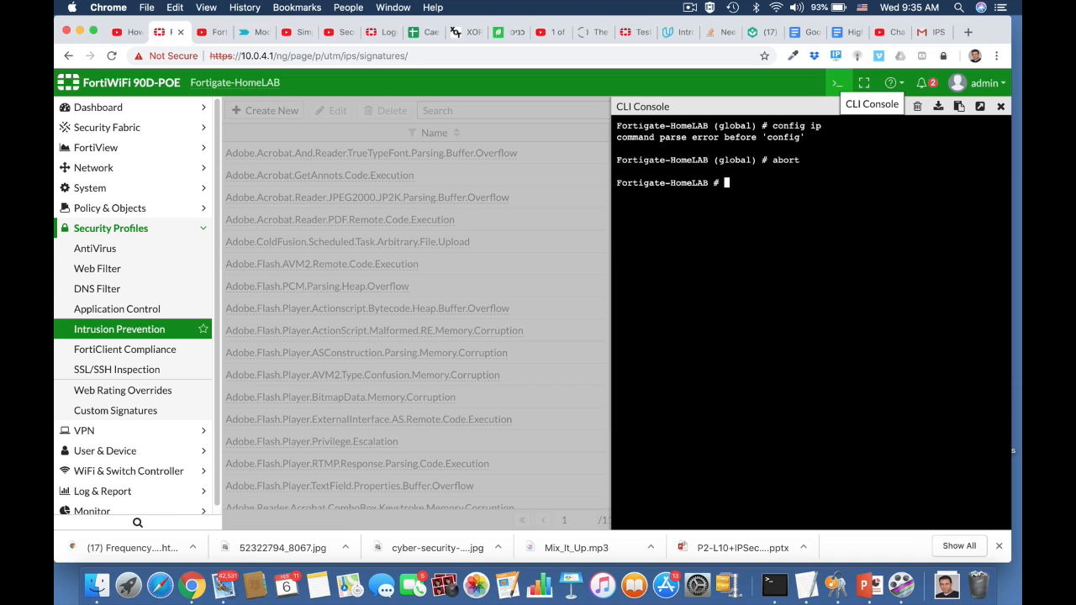
Enter config ips global and show its full configuration.
type("conf")
key("Tab")
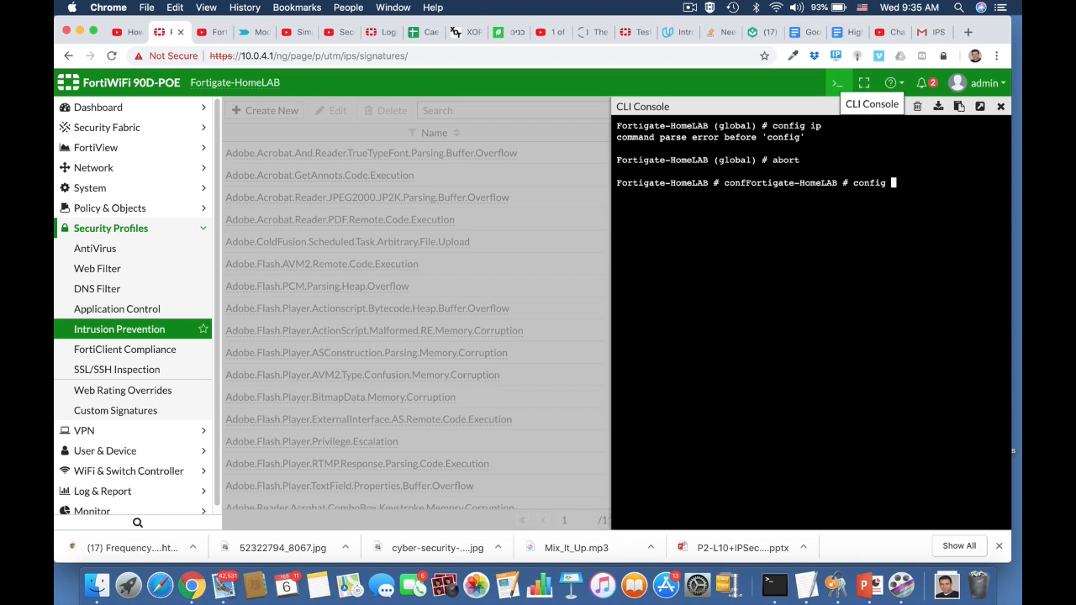
type("ips global")
key("Return")
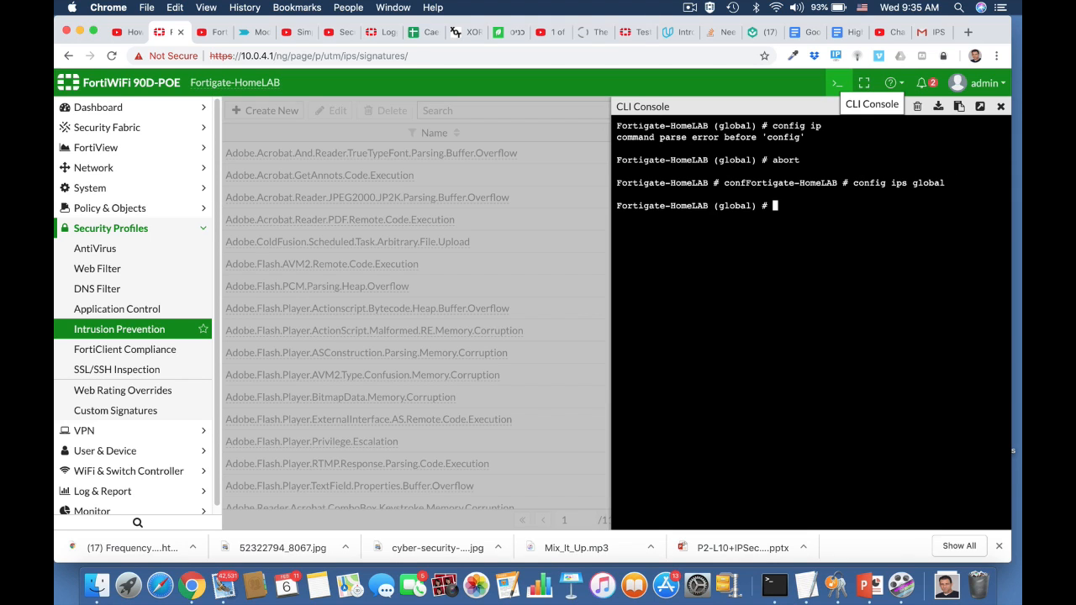
type("show full")
key("Return")
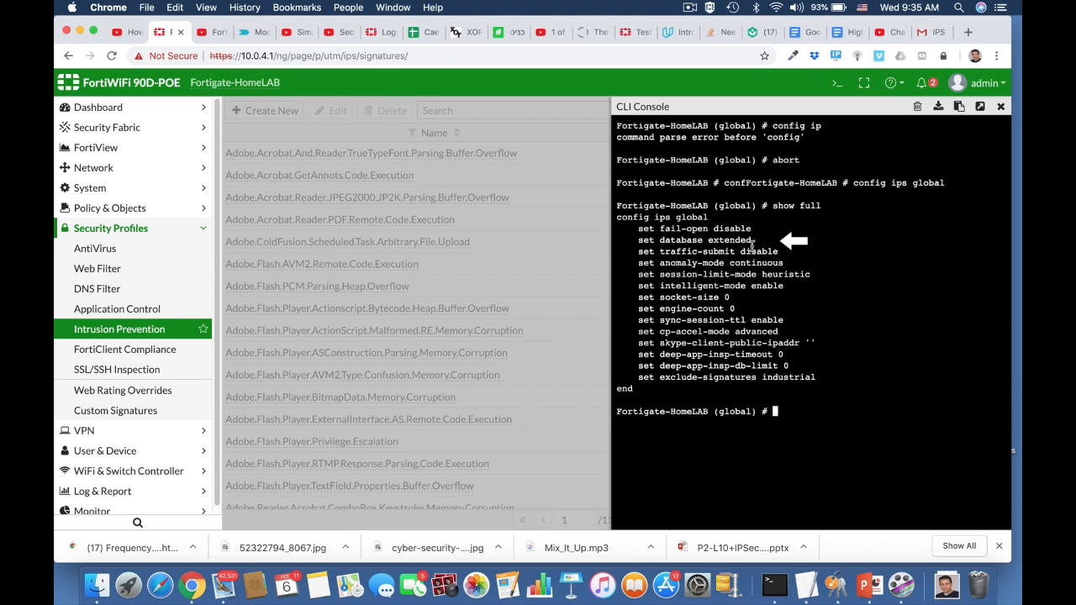
Set the IPS database to regular, end the configuration, and close the CLI console.
type("set database regular")
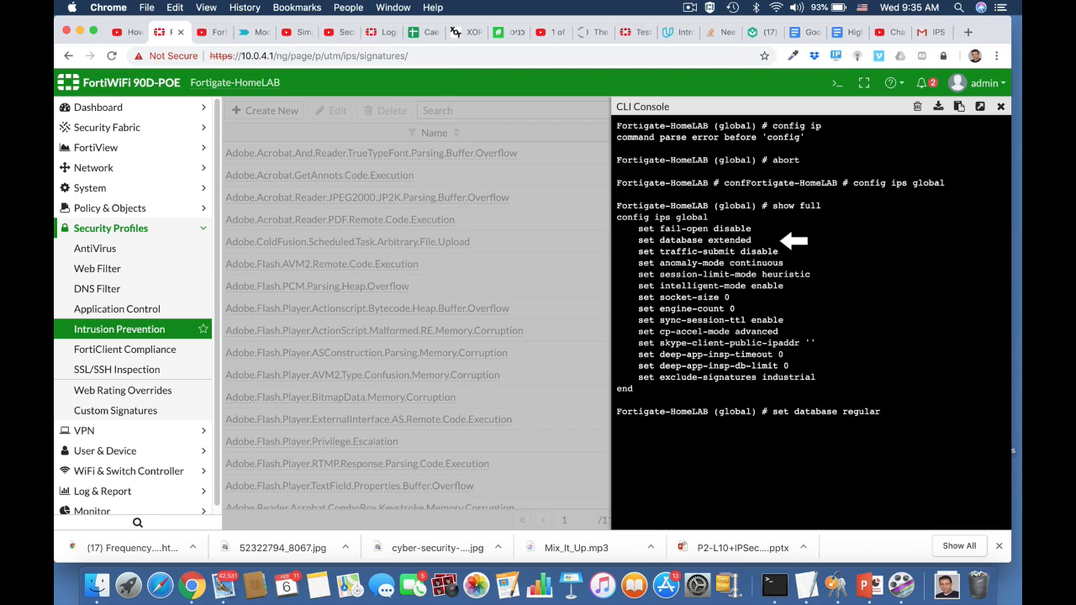
key("Return")
type("end")
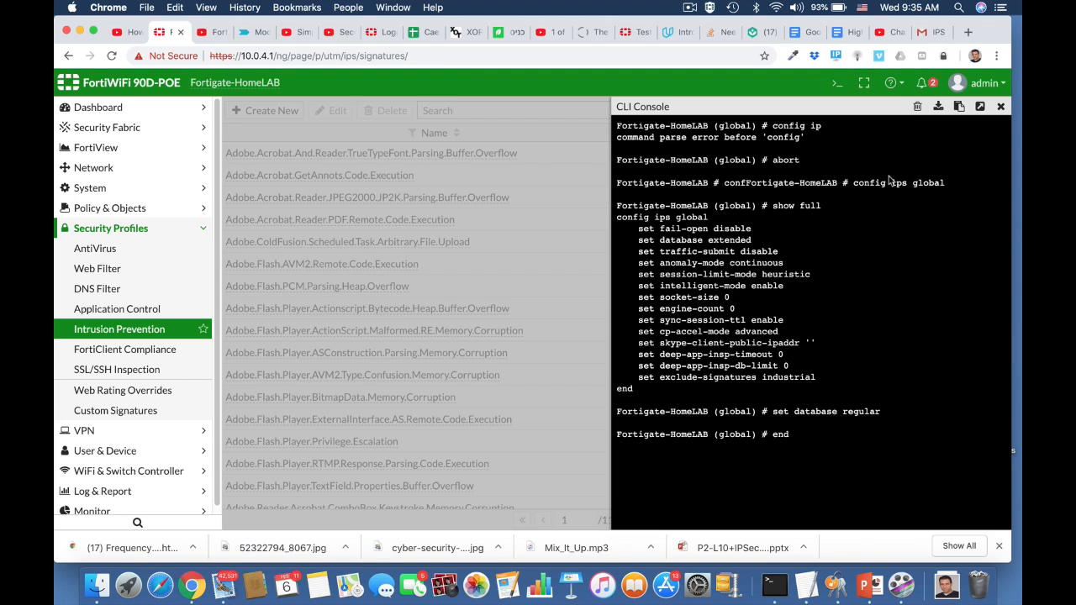
left_click(1001, 107)
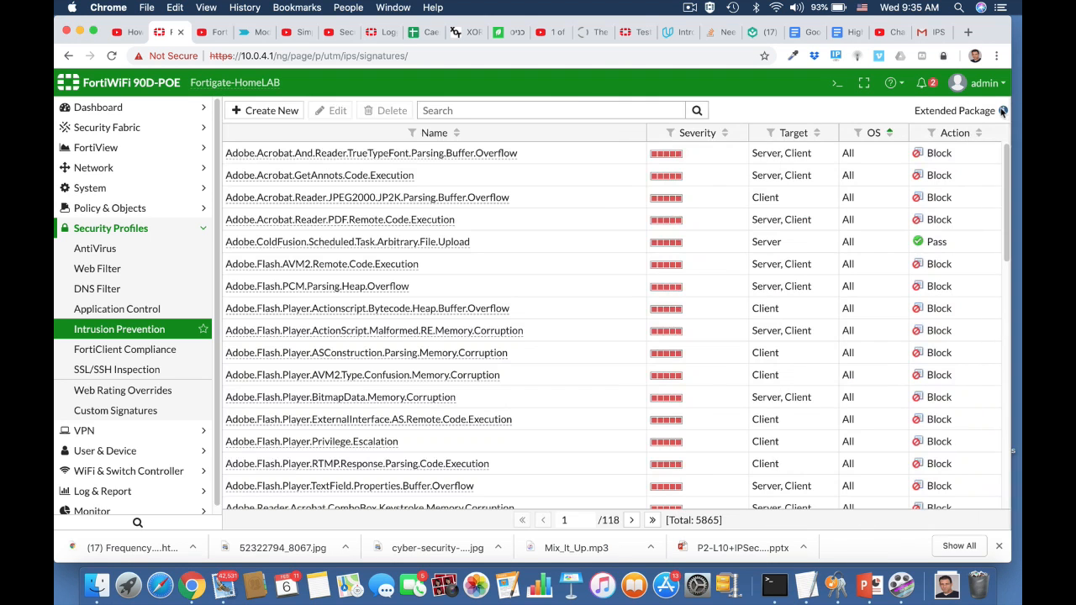
Reload the IPS signatures page and browse the signature list.
left_click(640, 54)
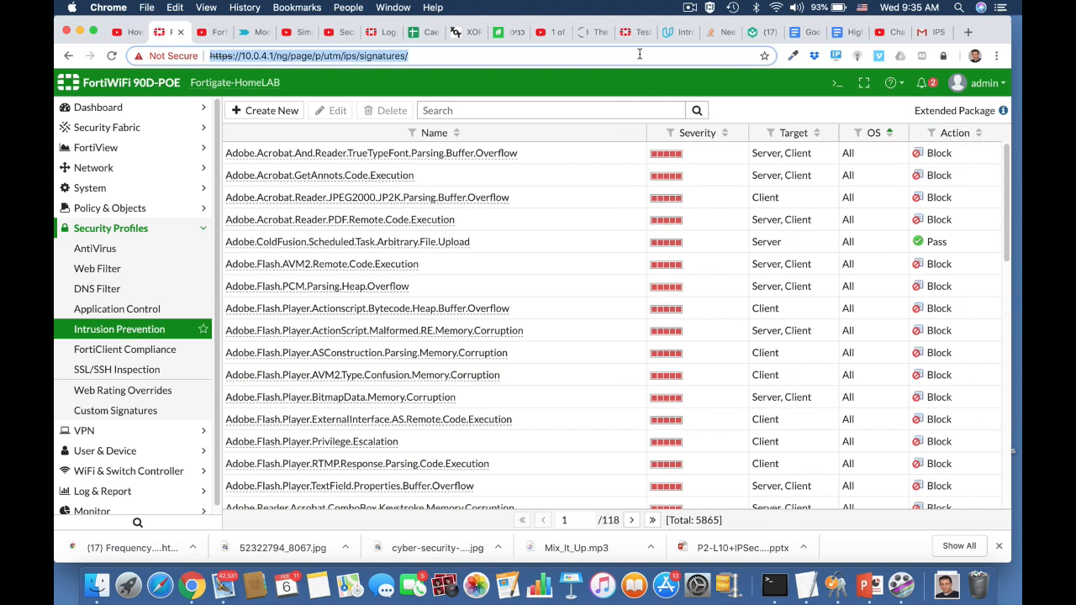
key("Return")
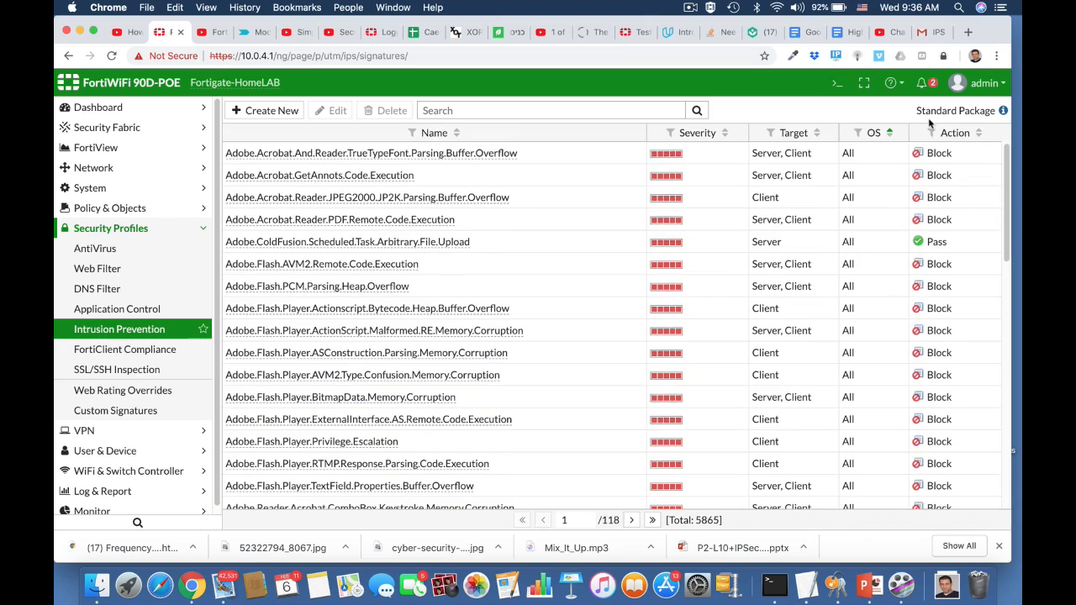
scroll(737, 312, "down", 5)
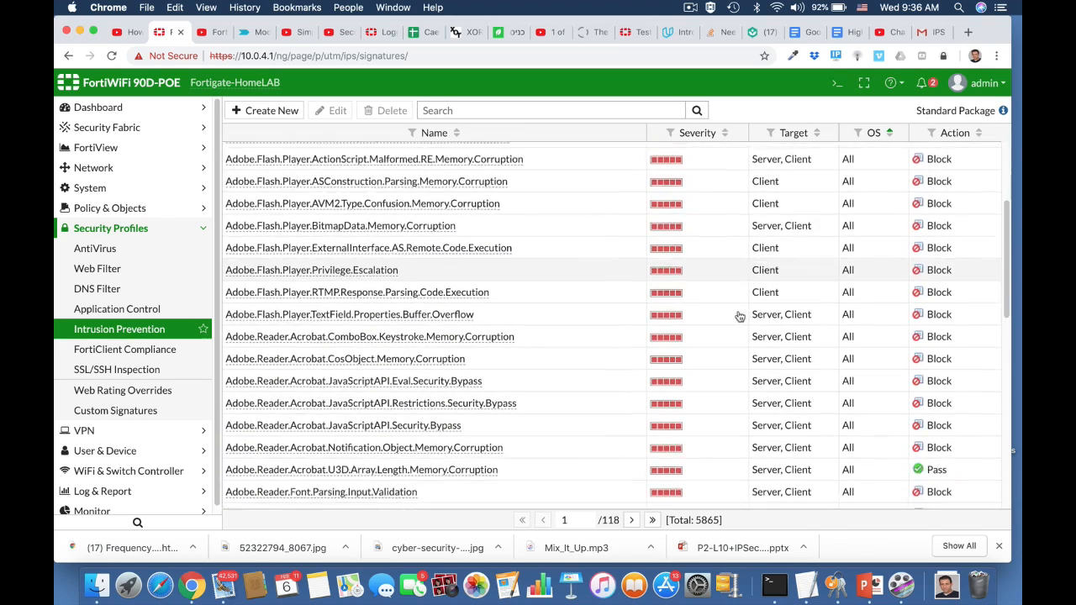
scroll(739, 316, "down", 2)
scroll(738, 315, "down", 2)
scroll(737, 315, "up", 10)
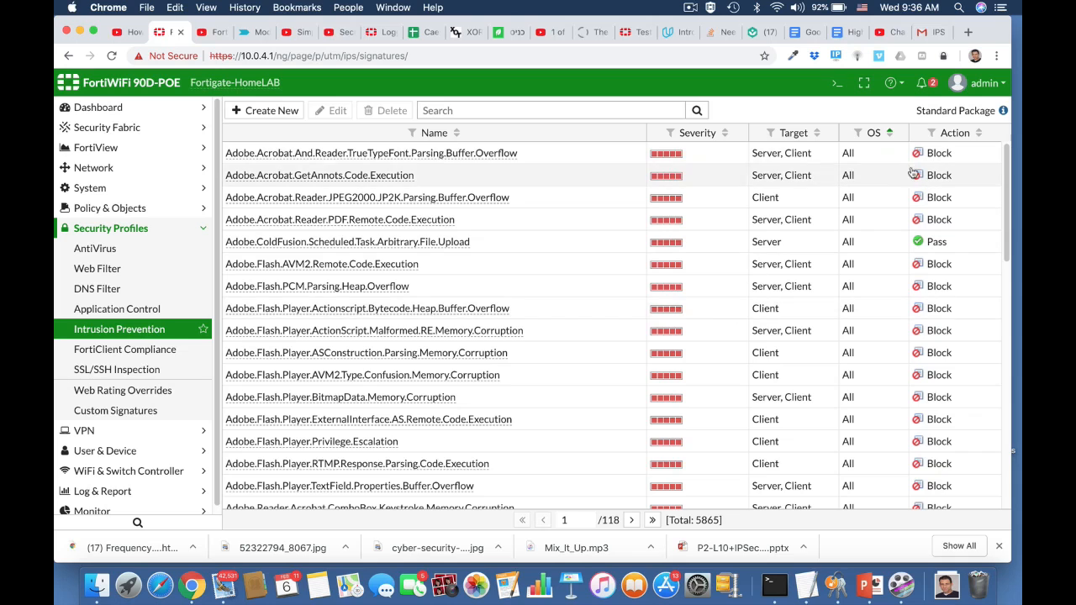
Open the CLI console, enter config ips global, and display its full configuration.
left_click(837, 83)
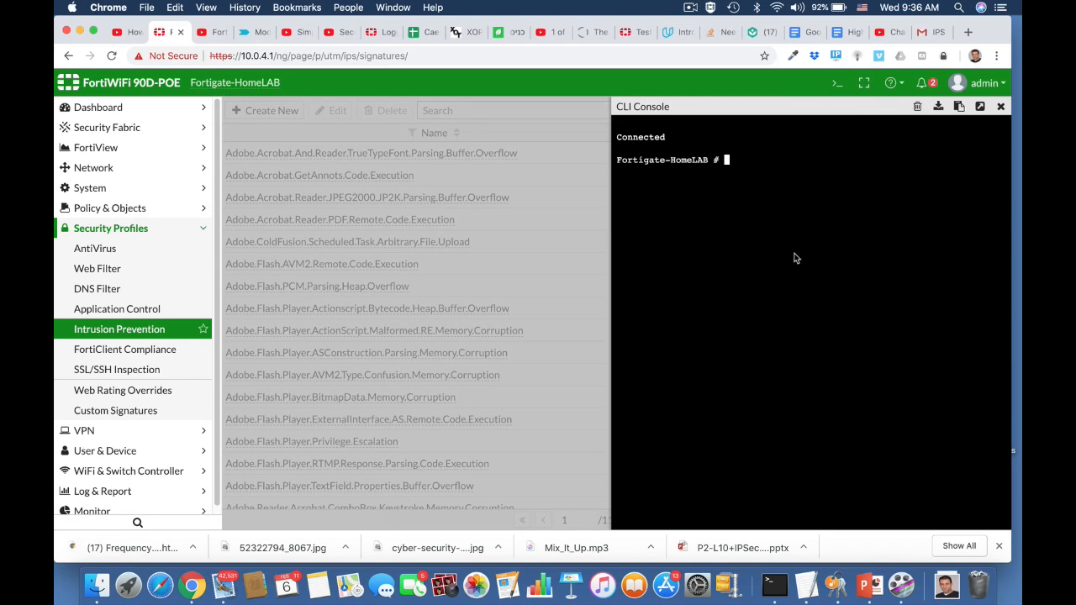
type("config ips global")
key("Return")
type("s")
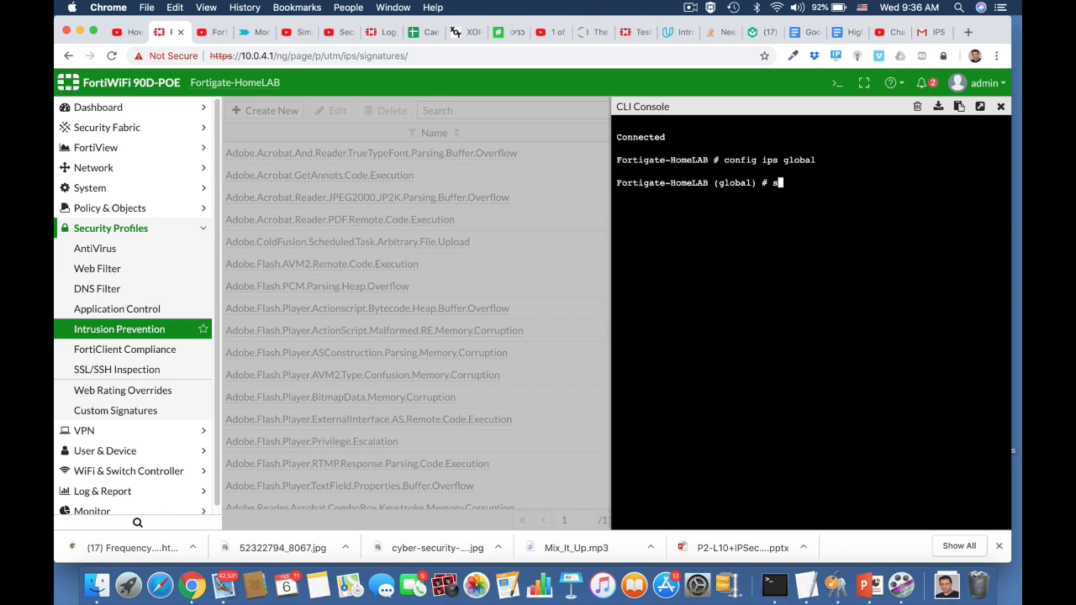
type("how full")
key("Return")
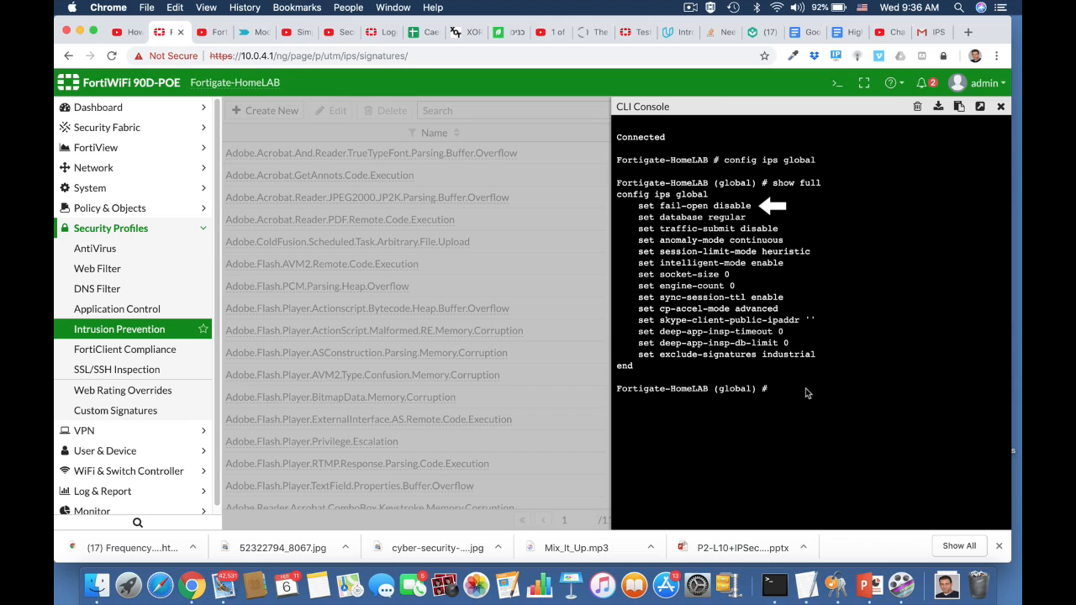
Set IPS fail-open to enable, end the configuration, and close the CLI console.
type("set fai")
key("Tab")
type("e")
key("Tab")
key("Return")
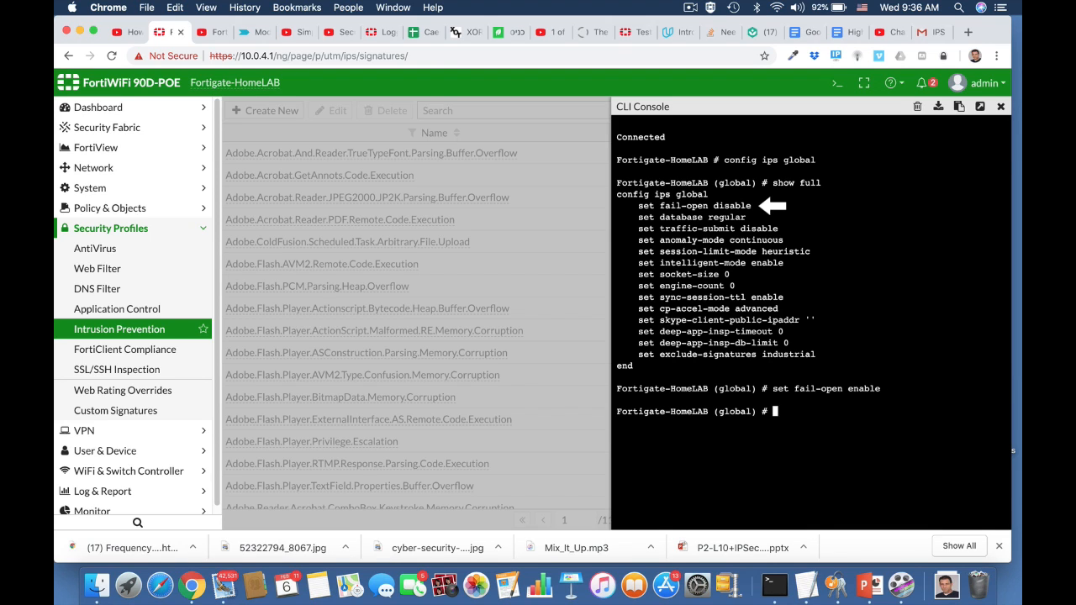
type("end")
key("Return")
key("Return")
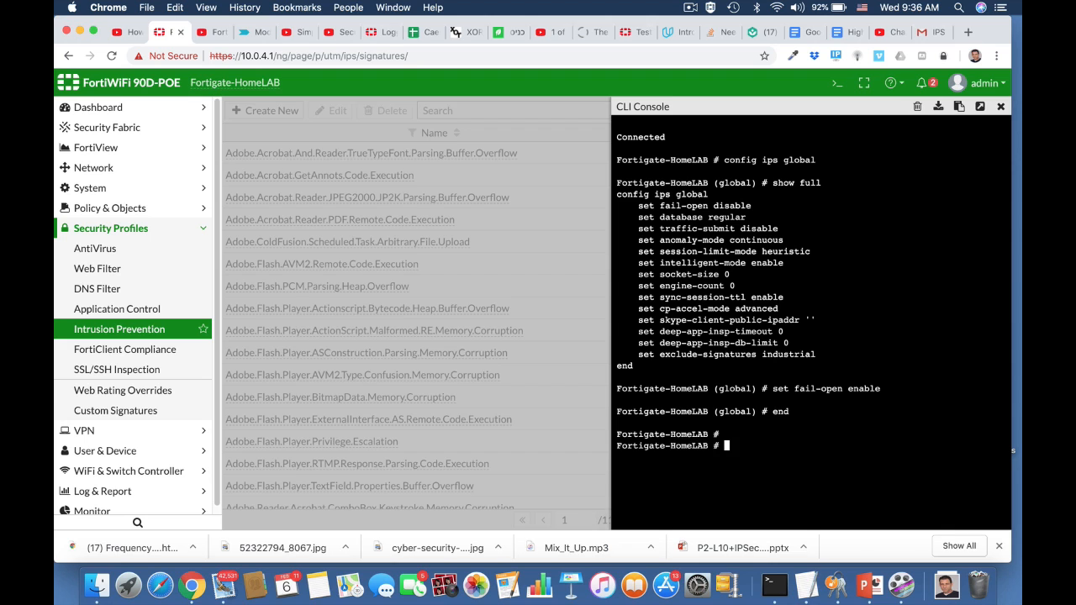
left_click(1001, 113)
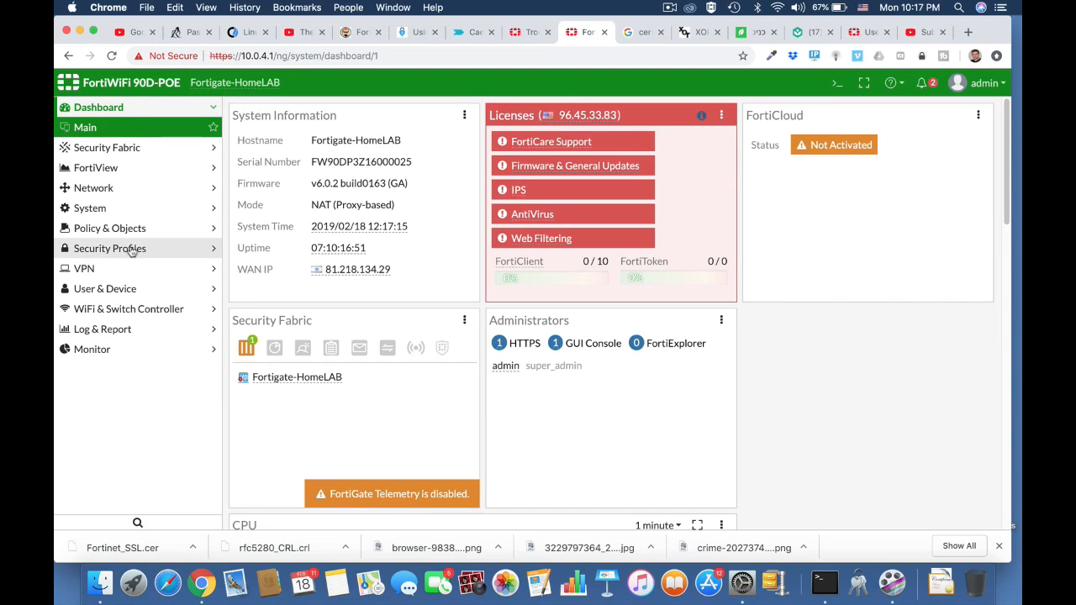
Open the IPv4 Policy list under Policy & Objects.
left_click(126, 229)
left_click(128, 235)
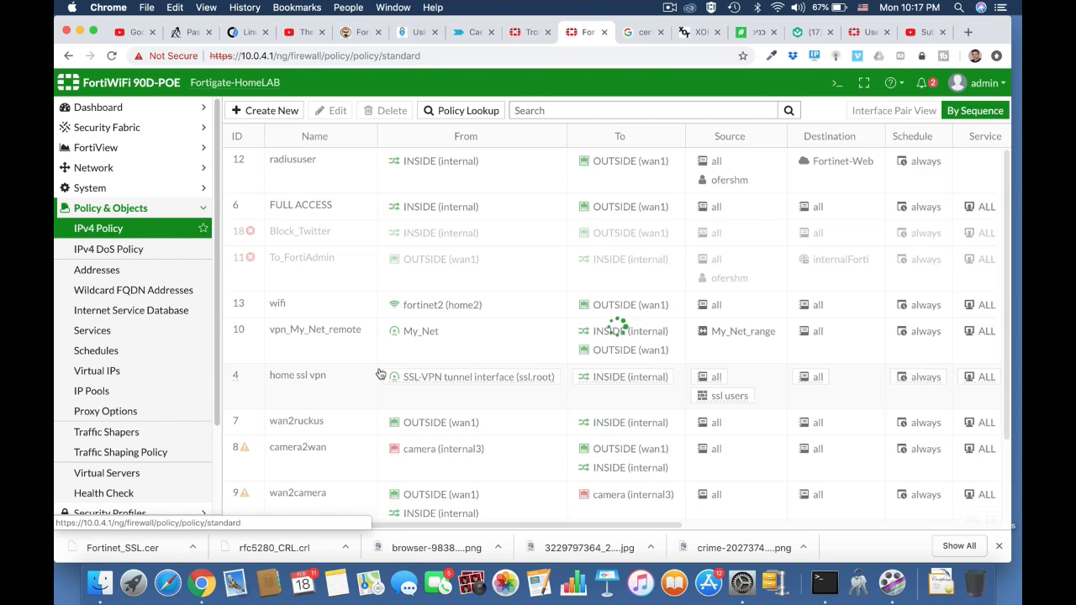
scroll(379, 372, "down", 3)
scroll(380, 373, "up", 1)
scroll(380, 374, "up", 2)
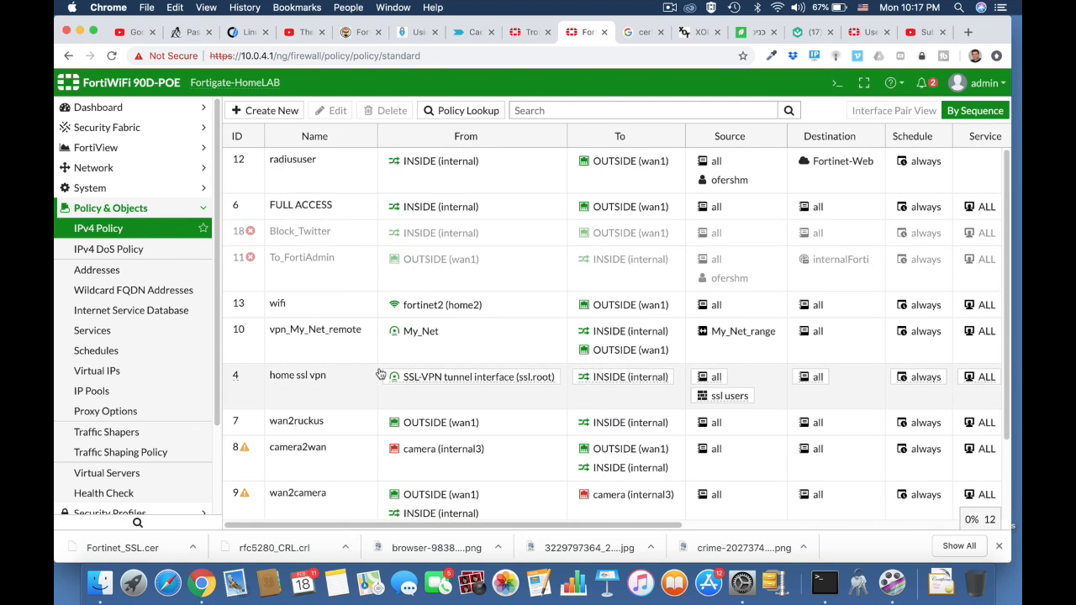
In the CLI console, show only firewall policies containing the word camera with show firewall policy | grep -f camera.
left_click(833, 86)
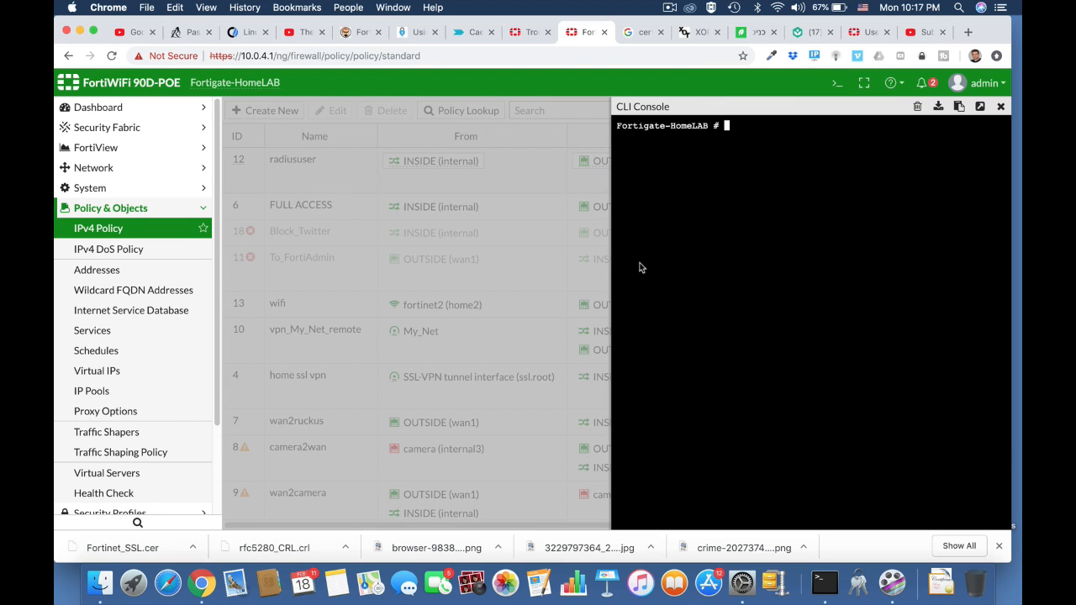
type("show")
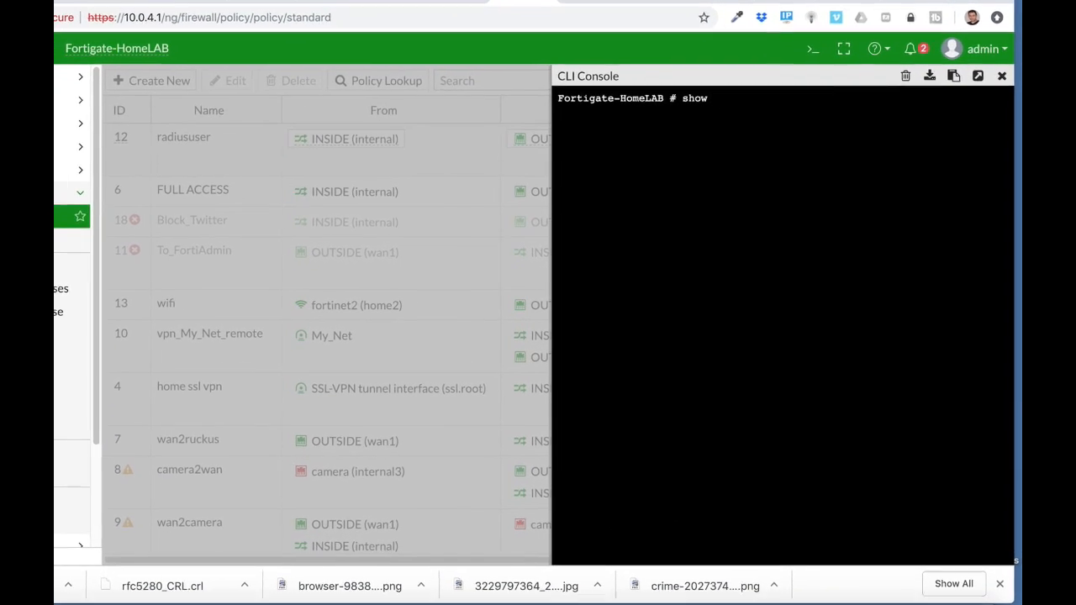
type(" fire")
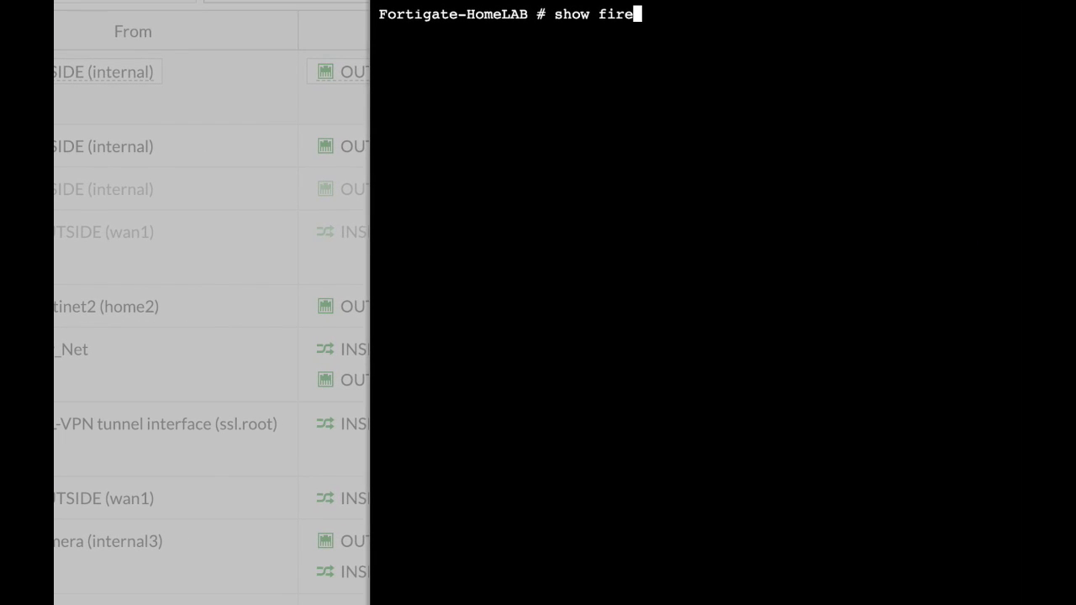
type("wall policy")
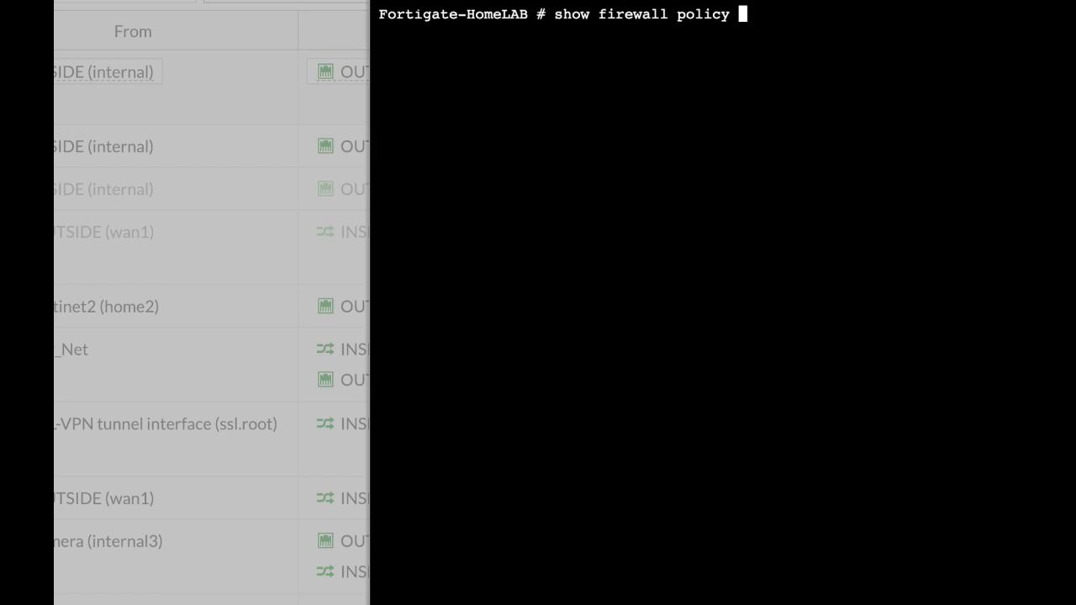
type(" | grep -f camera")
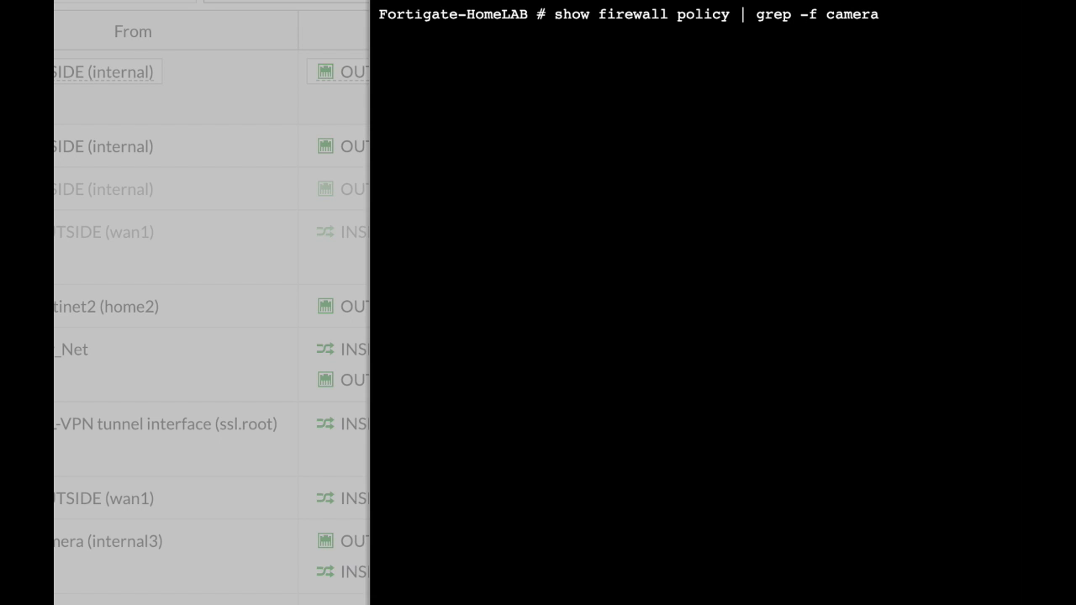
key("Return")
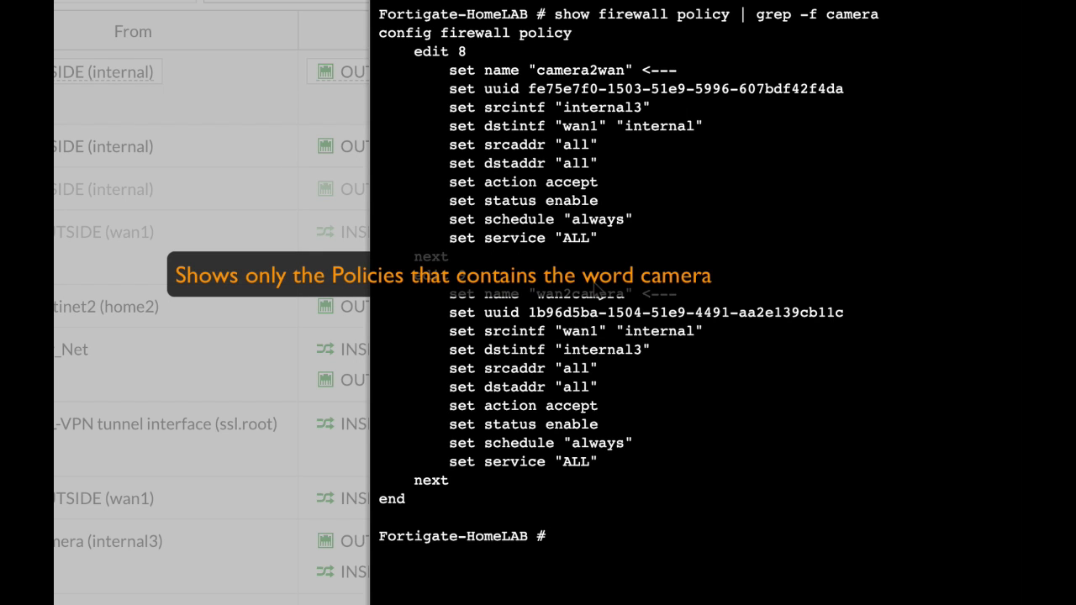
Switch to Terminal and run nmap 10.0.4.0/24 to scan the internal subnet, scrolling through the results.
left_click(460, 0)
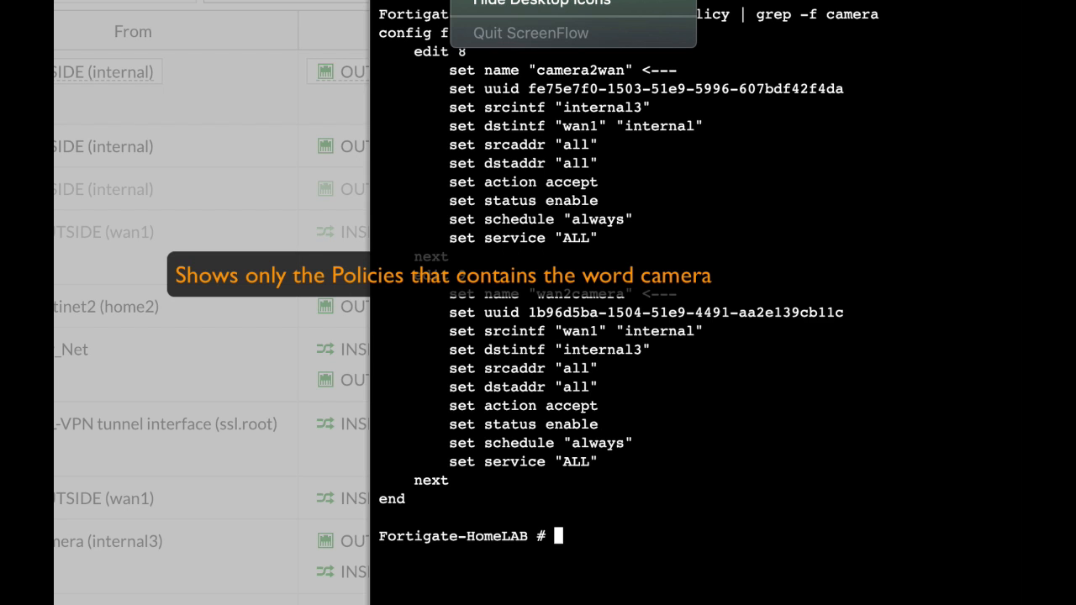
left_click(504, 0)
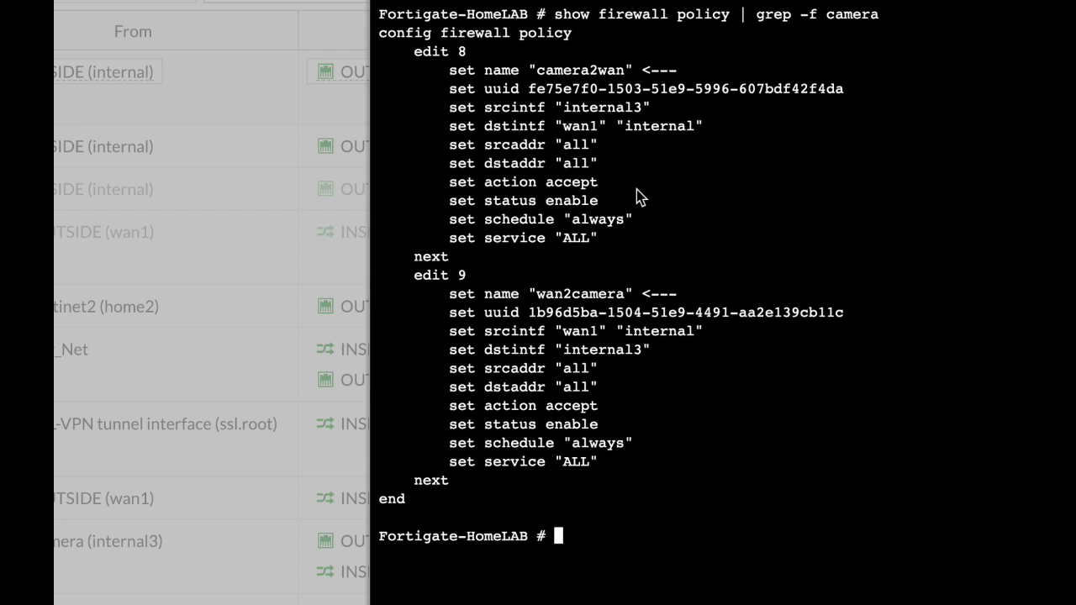
key("super+Tab")
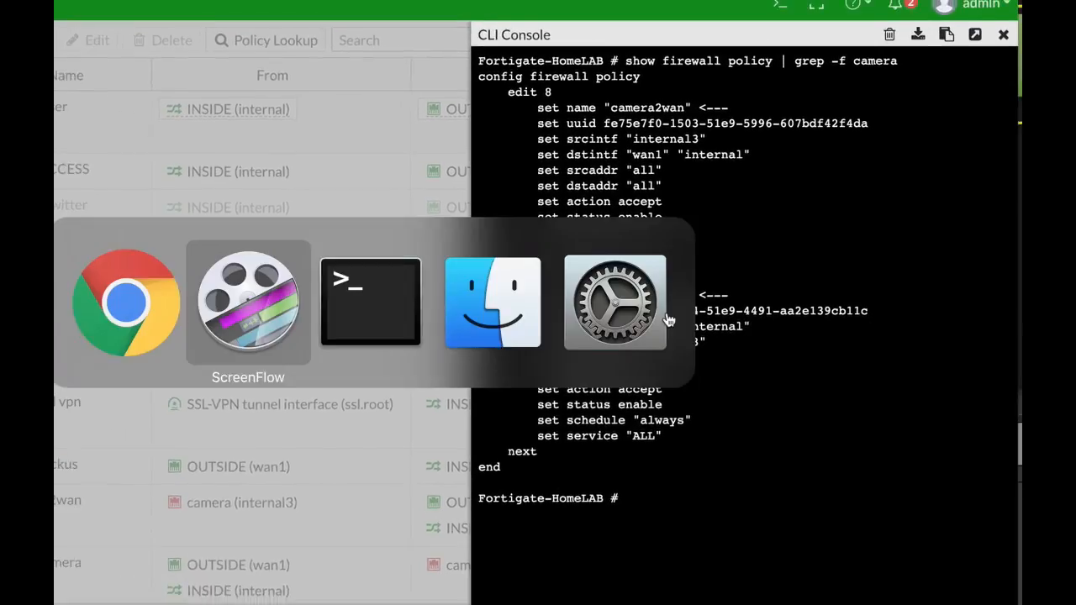
key("super+Tab")
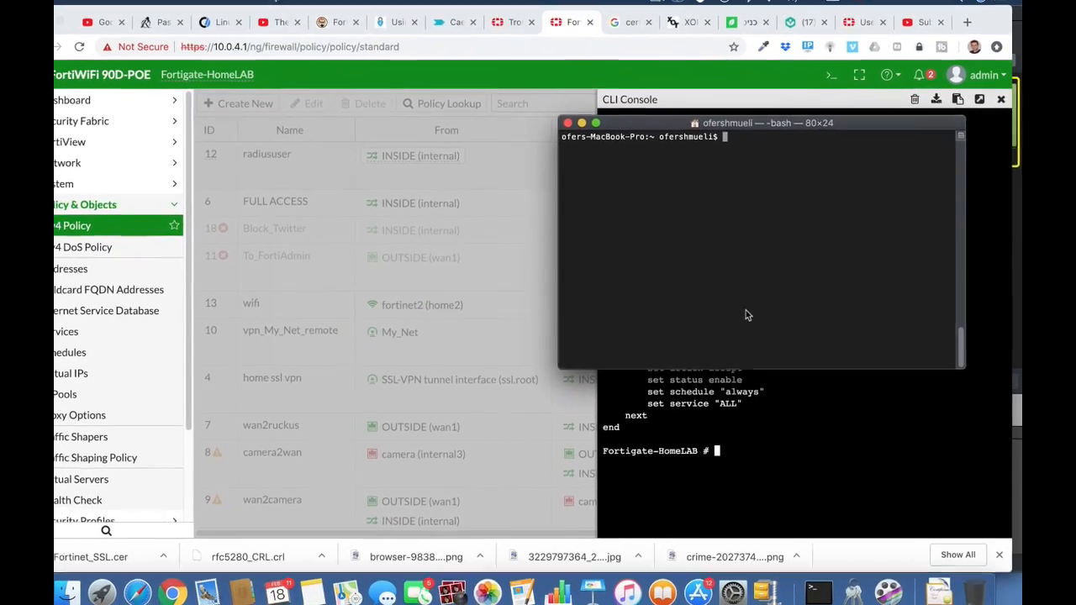
type("nmap 10.0")
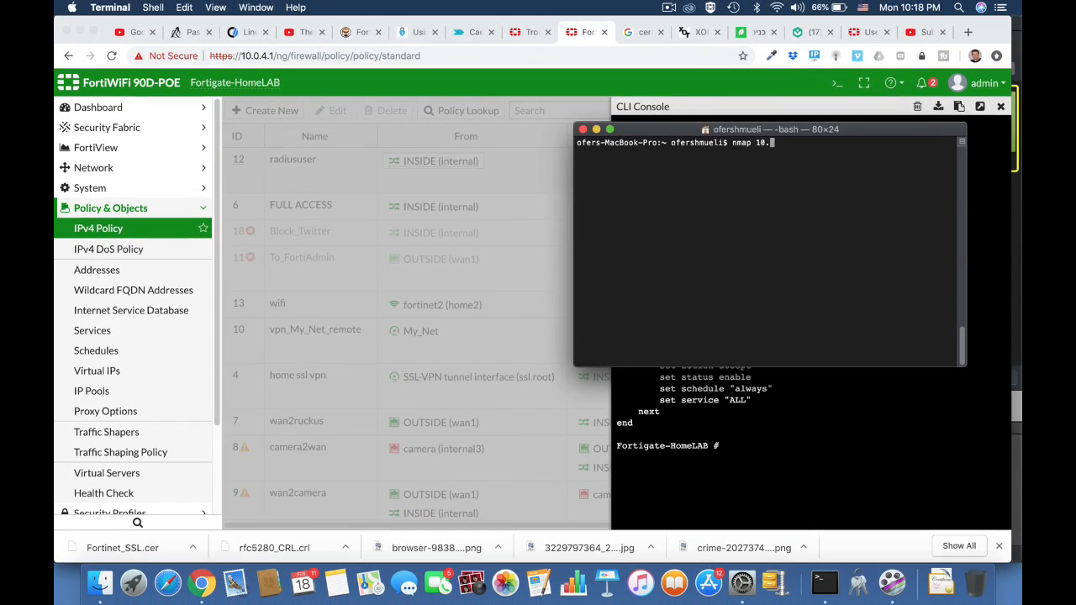
type(".4.0/24")
key("Return")
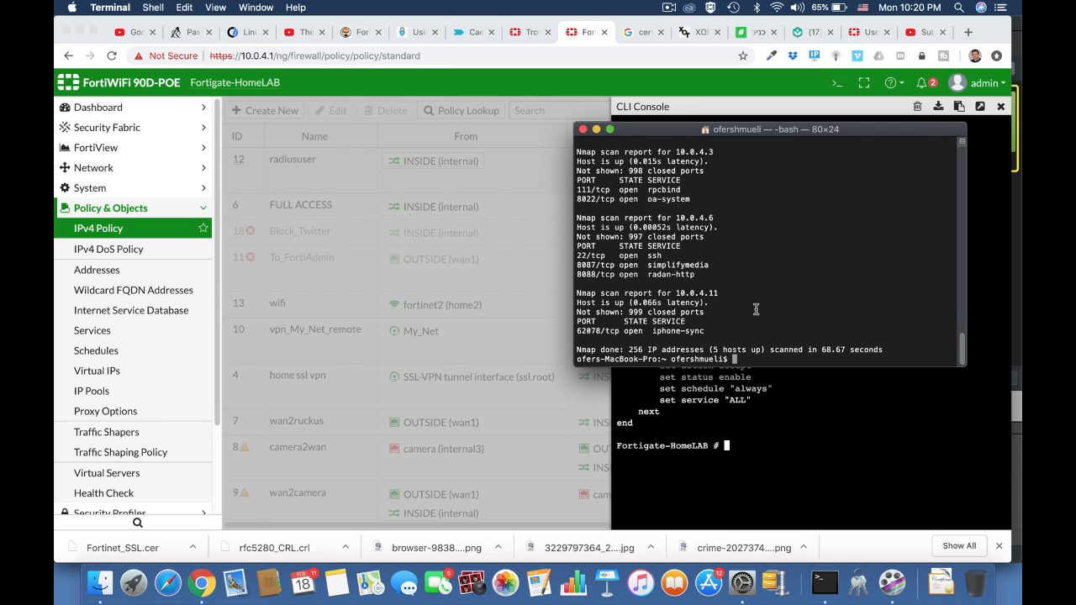
scroll(755, 309, "up", 10)
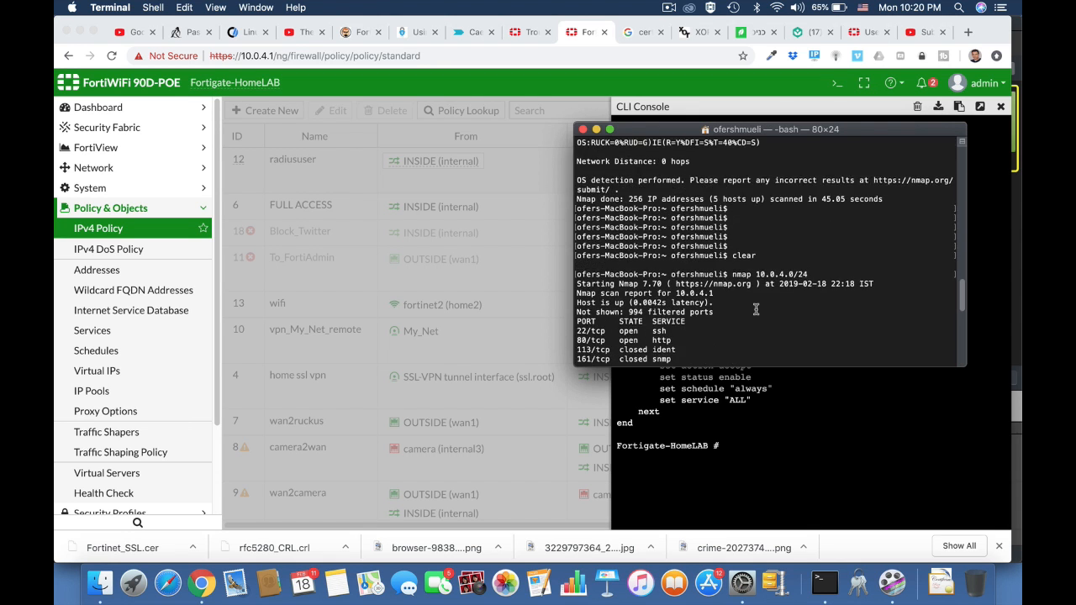
scroll(756, 310, "down", 4)
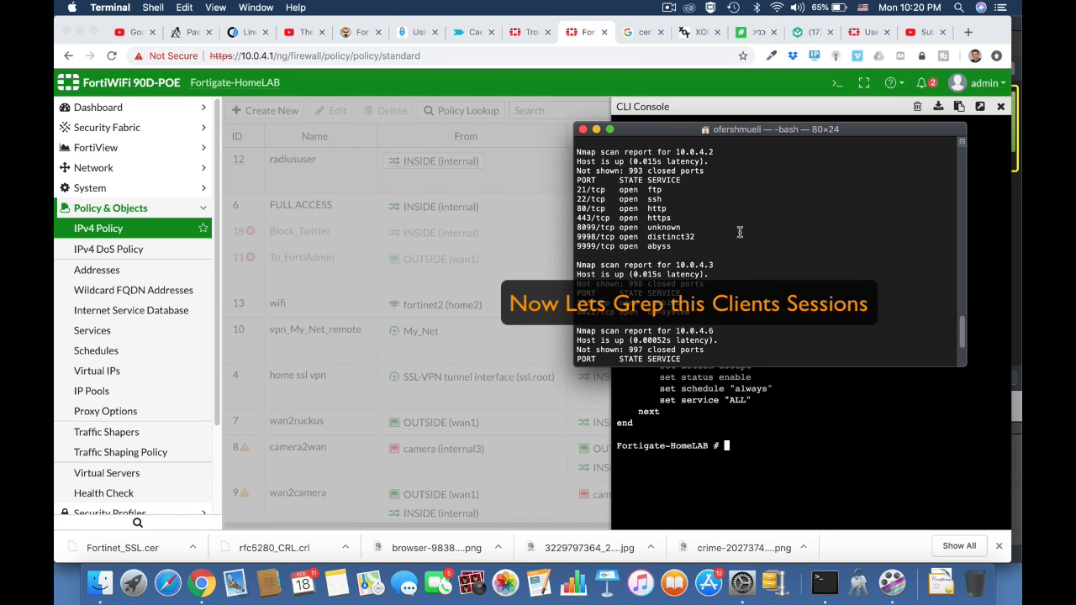
In the CLI console, list sessions for host 10.0.4.6 with diag sys session list | grep 10.0.4.6.
left_click(847, 113)
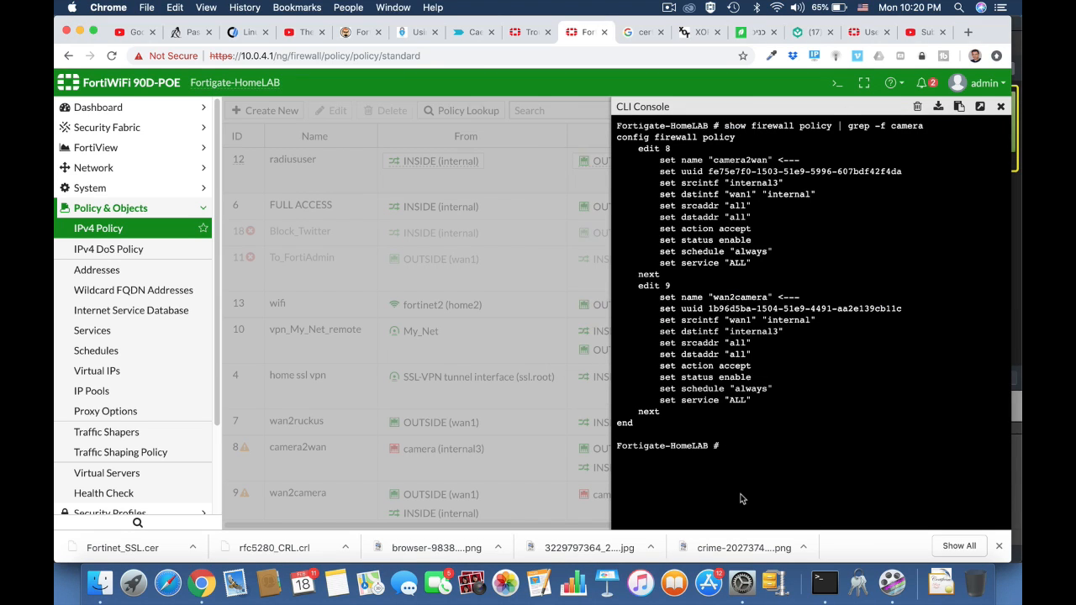
type("diag sys sessionl")
key("BackSpace")
key("BackSpace")
key("BackSpace")
type("list |")
type("grep 10.0")
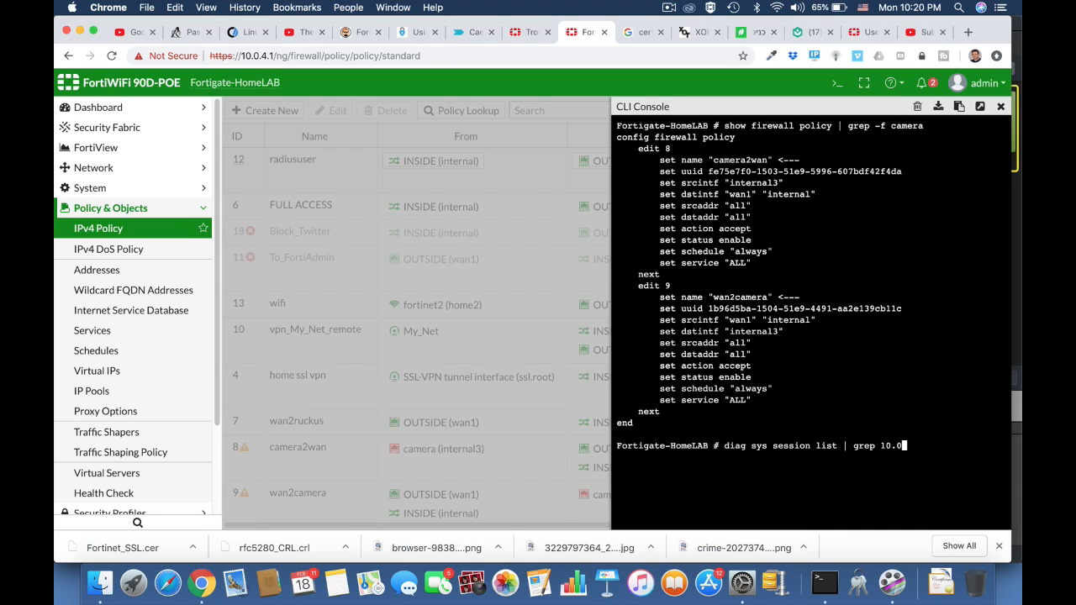
type(".4.6")
key("Return")
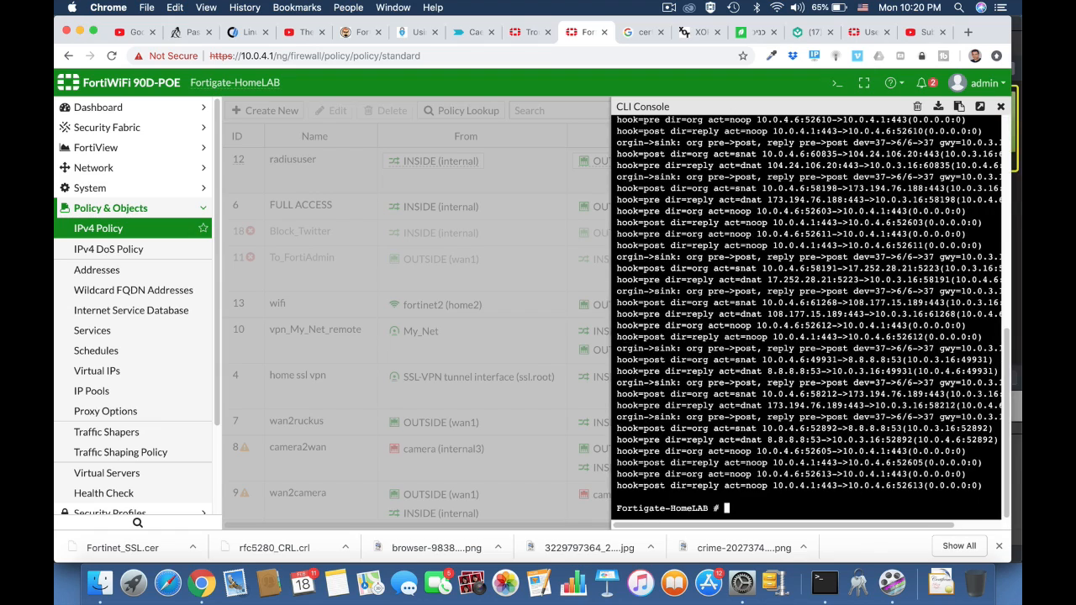
scroll(777, 334, "up", 10)
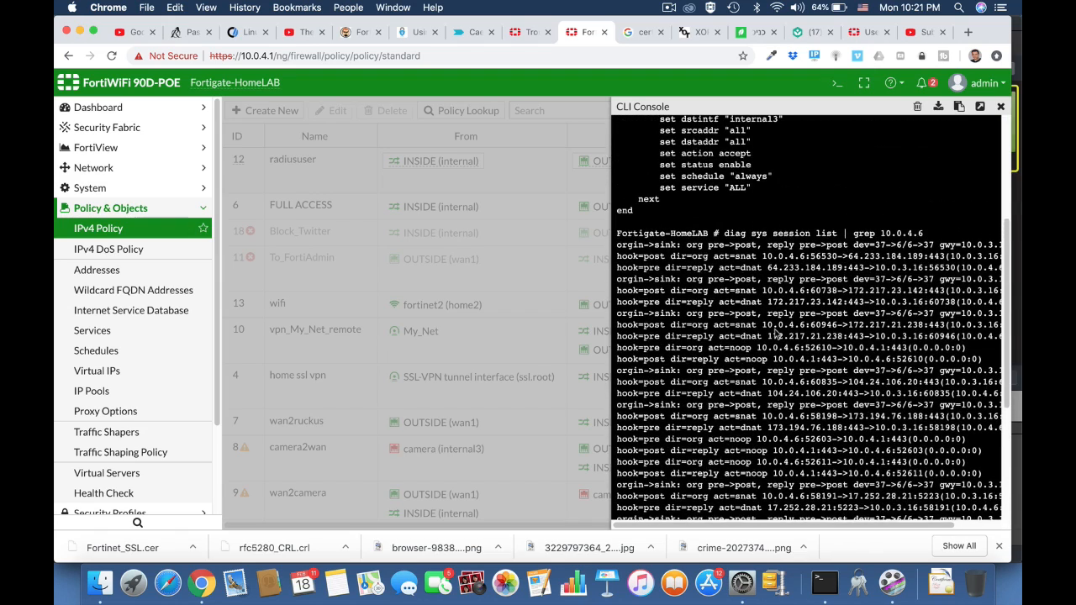
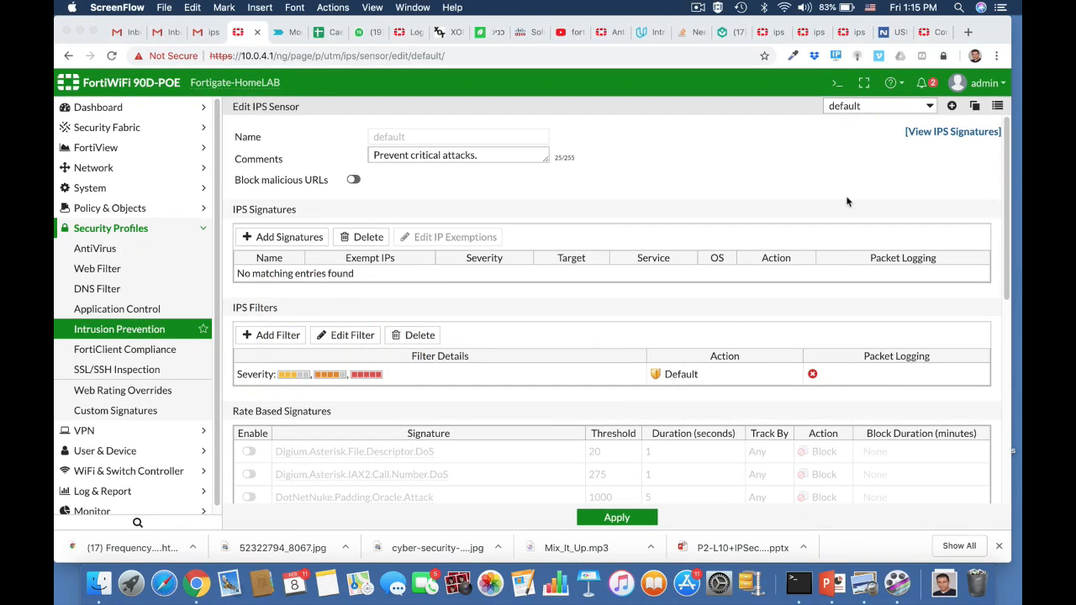
Create a new IPS sensor named FTP_Brute with the comment "stop brute force attacks on FTP server".
left_click(953, 107)
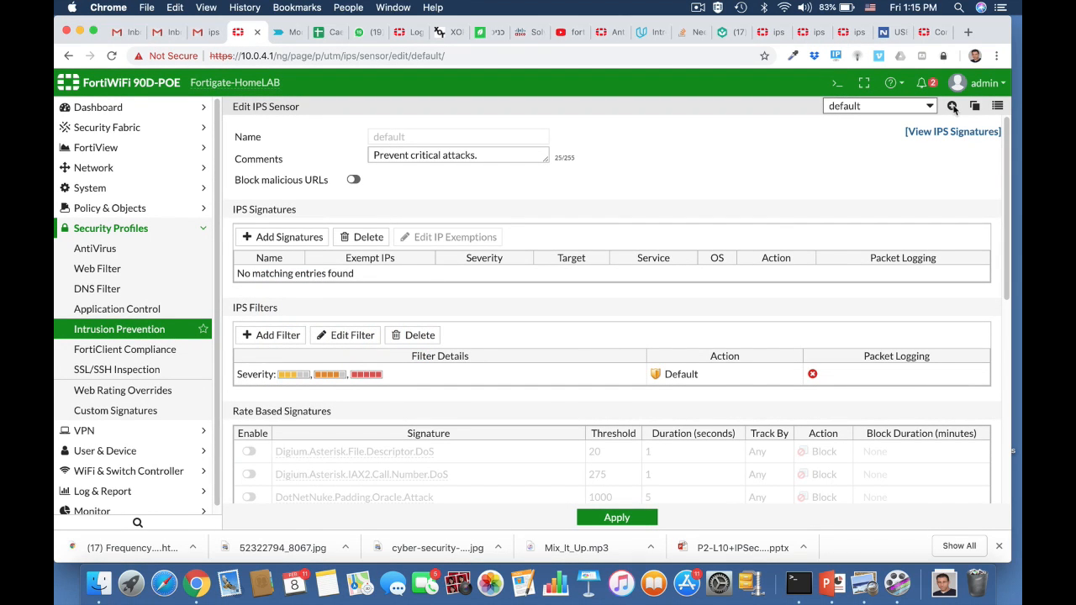
left_click(952, 107)
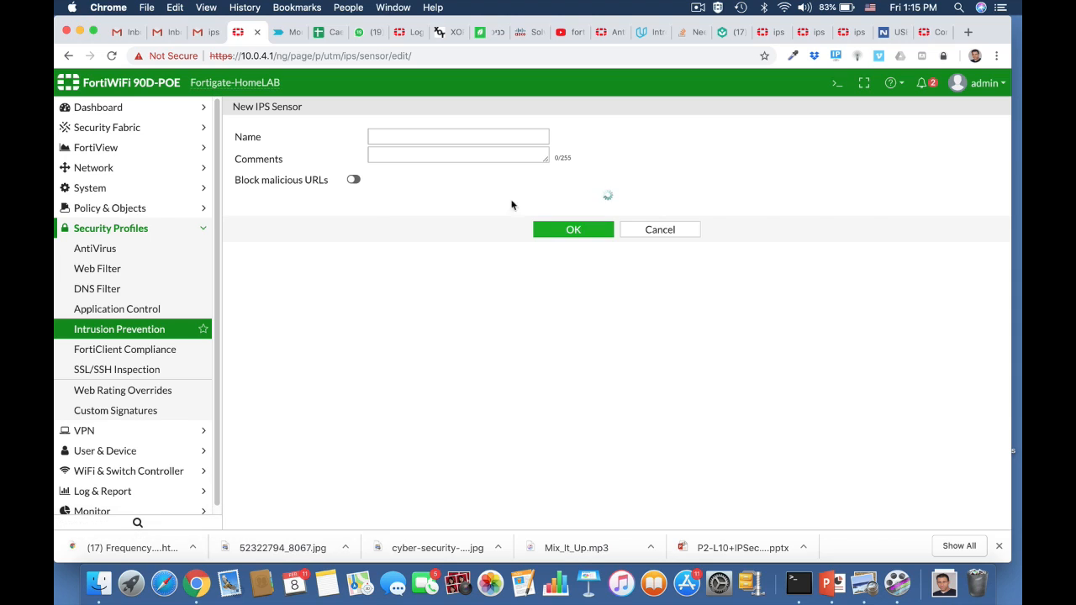
left_click(406, 137)
type("FTP")
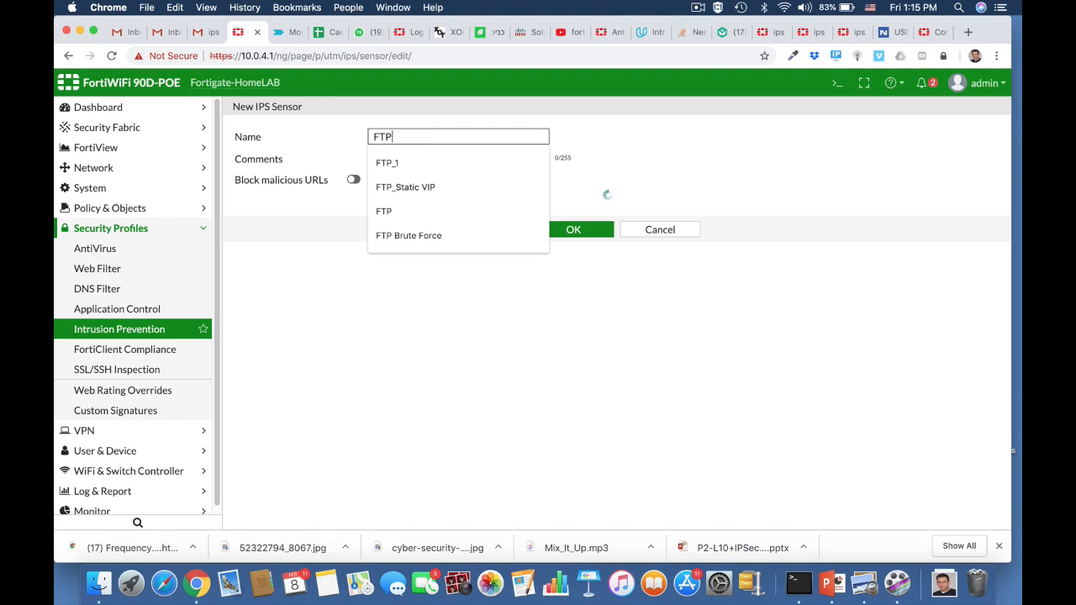
type("_B")
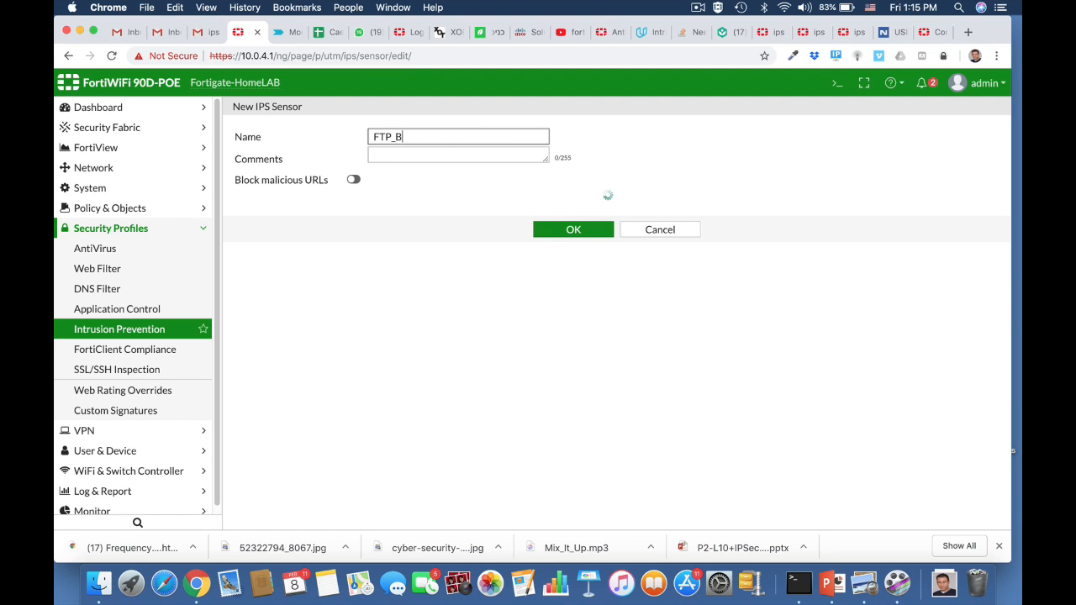
type("rute")
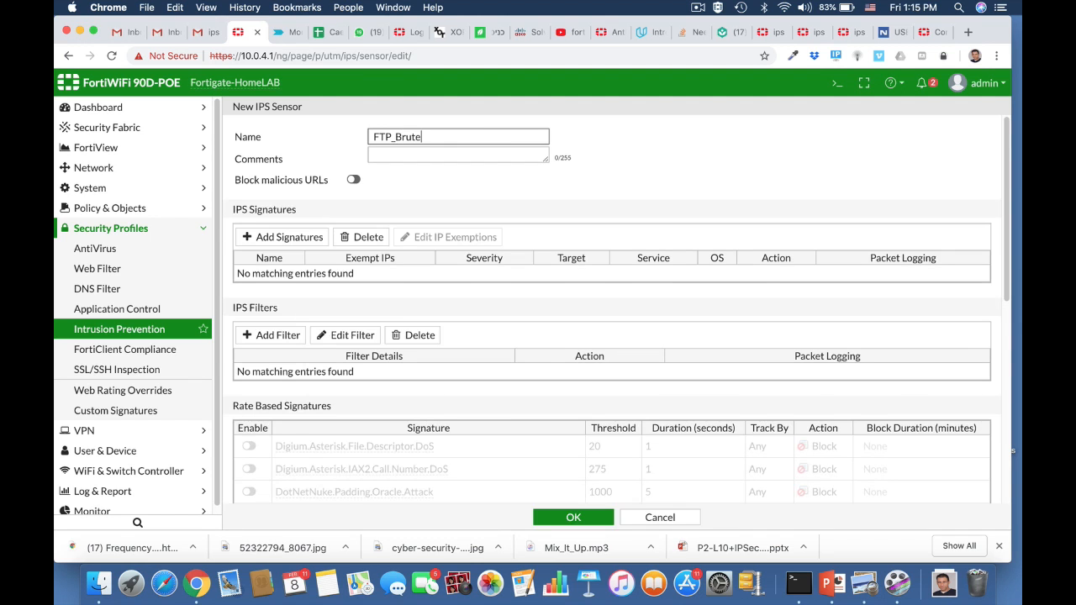
left_click(428, 156)
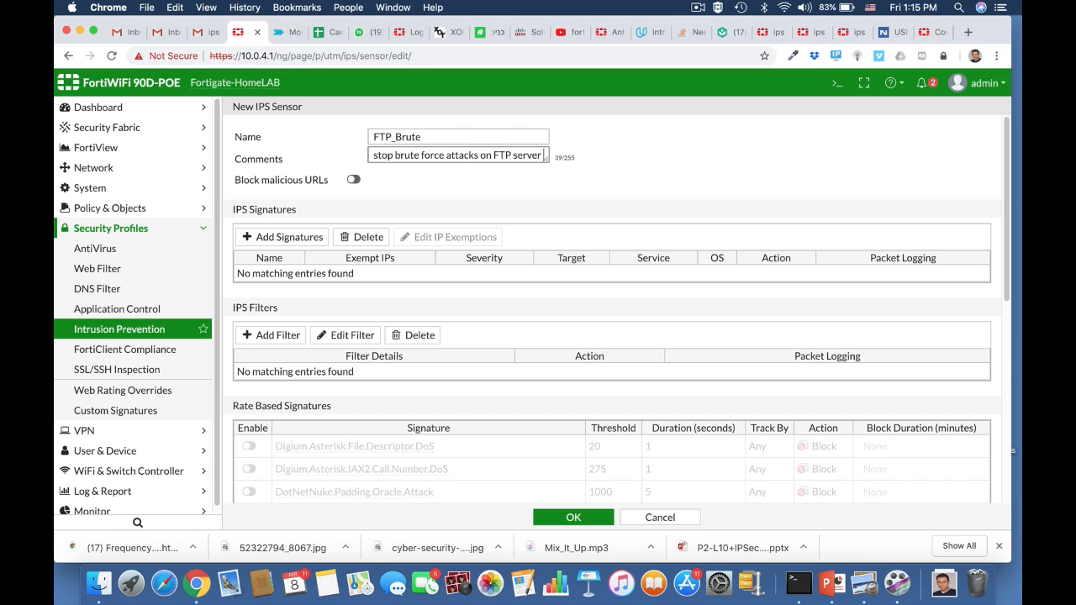
Enable the FTP.Login.Brute.Force rate-based signature with threshold 100 and duration 5 seconds, and save the sensor.
scroll(480, 379, "down", 5)
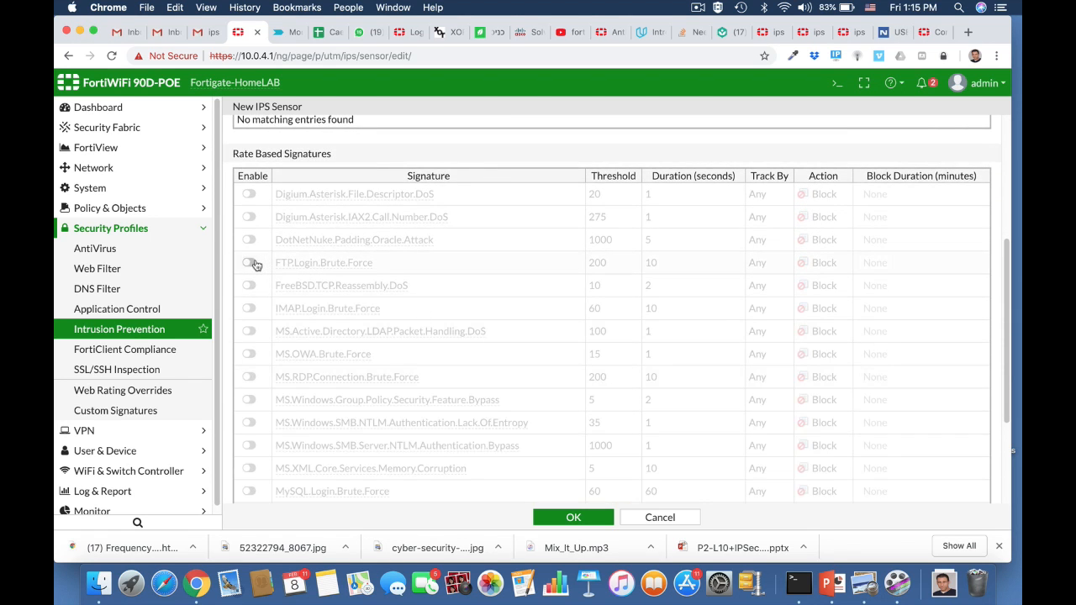
left_click(252, 264)
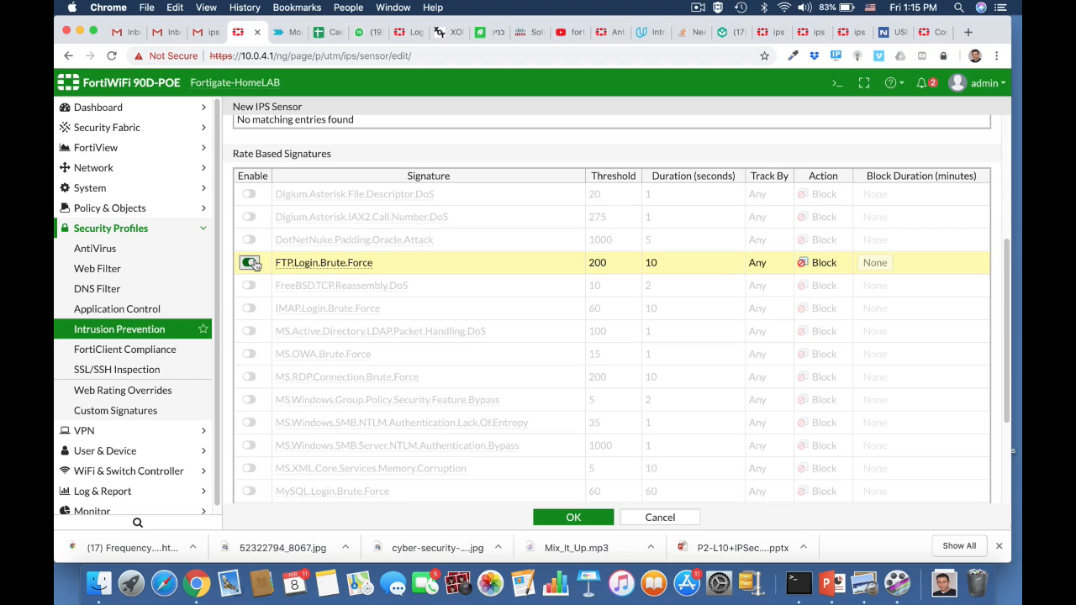
left_click(604, 264)
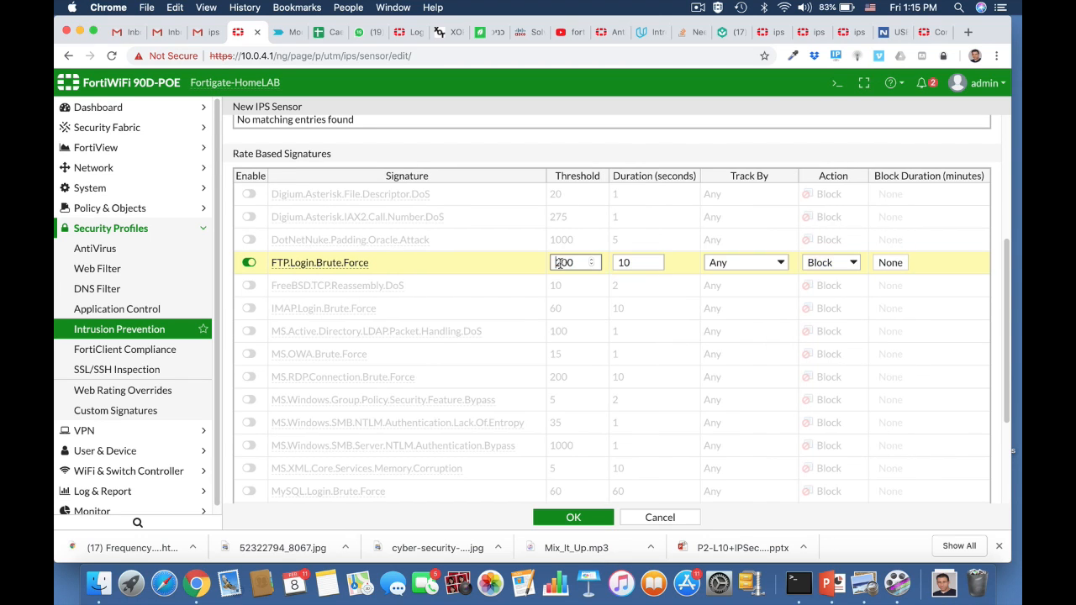
type("1")
left_click(629, 263)
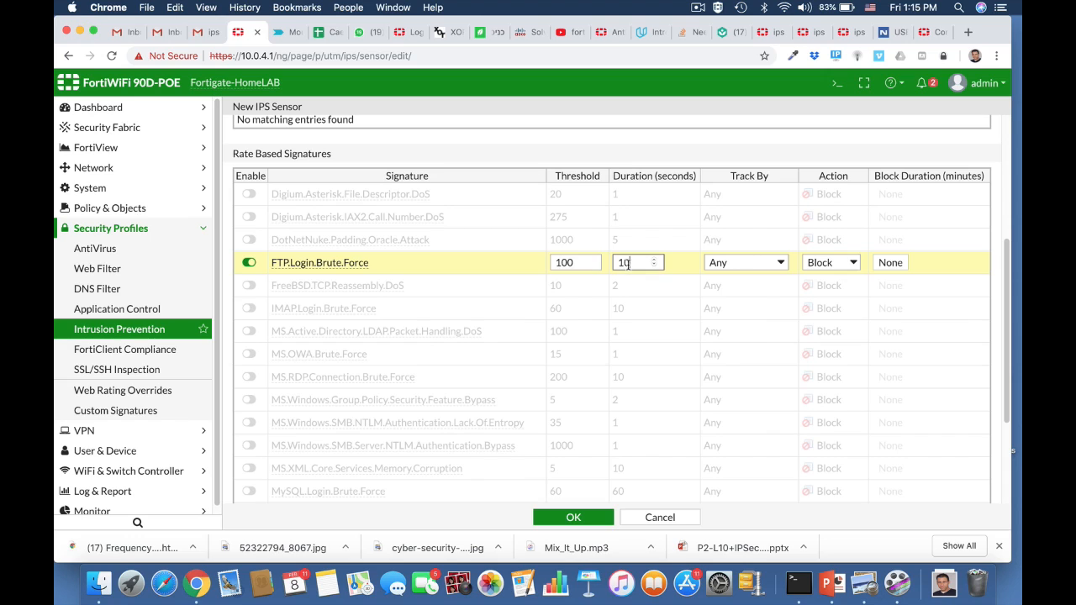
double_click(623, 264)
type("5")
left_click(569, 519)
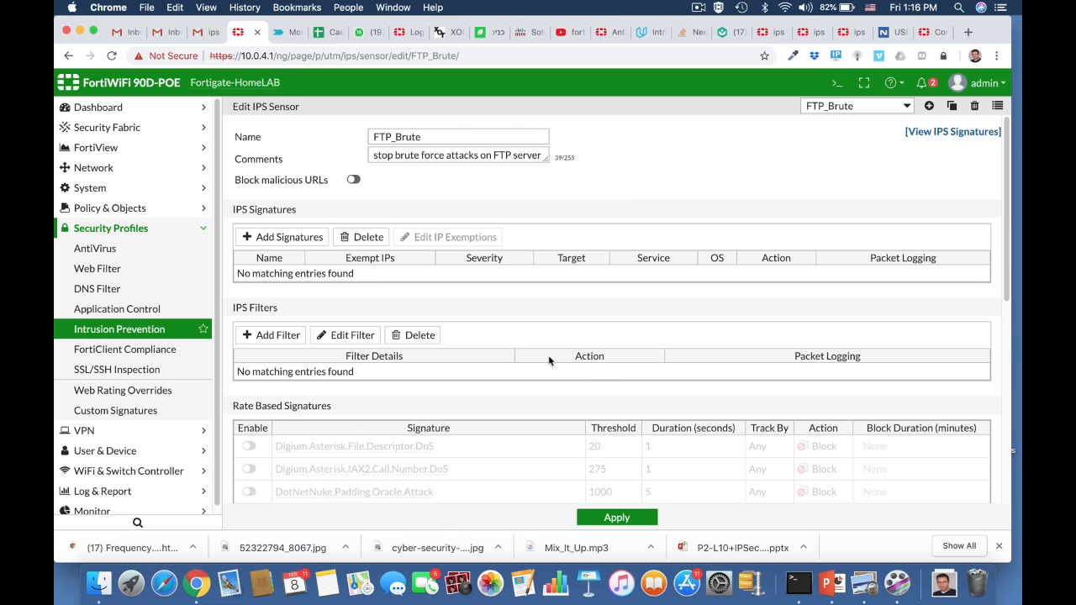
In the CLI console, display the FTP_Brute sensor's full configuration with config ips sensor, edit FTP_Brute, show full.
scroll(548, 360, "down", 5)
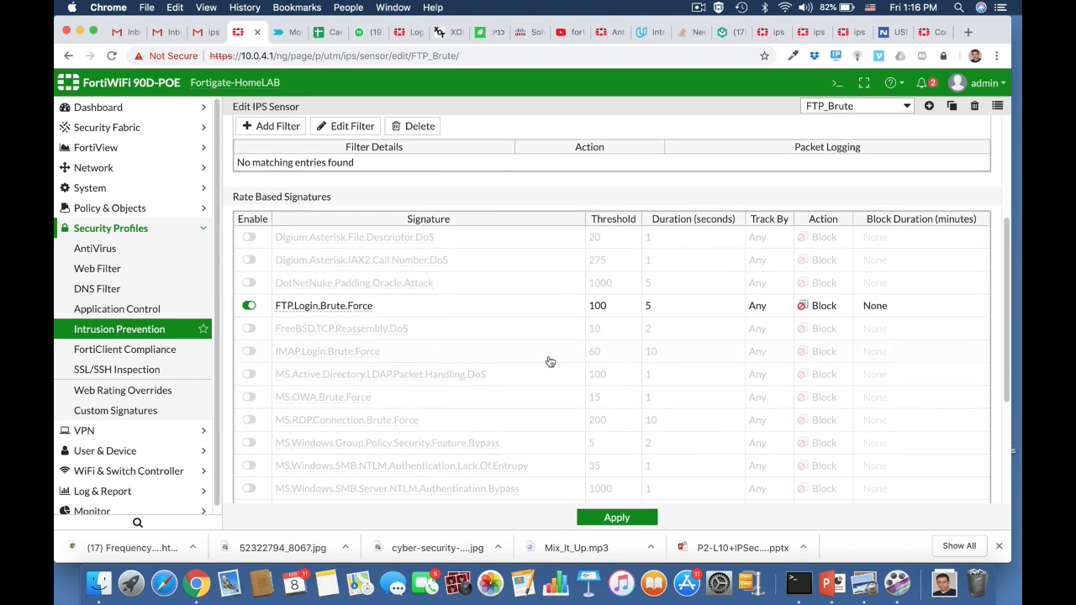
scroll(548, 360, "up", 5)
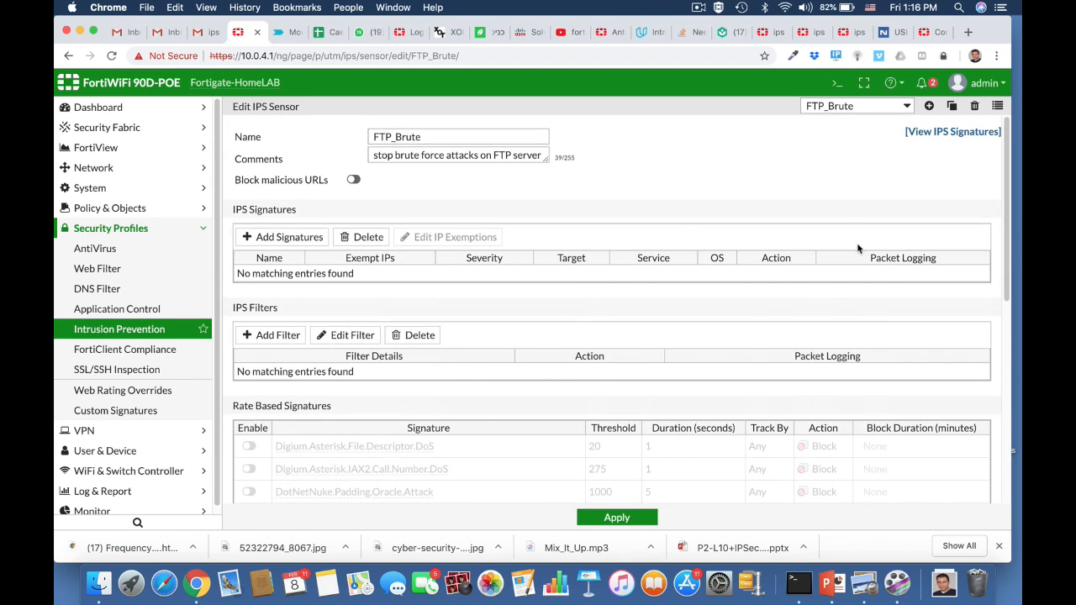
left_click(837, 83)
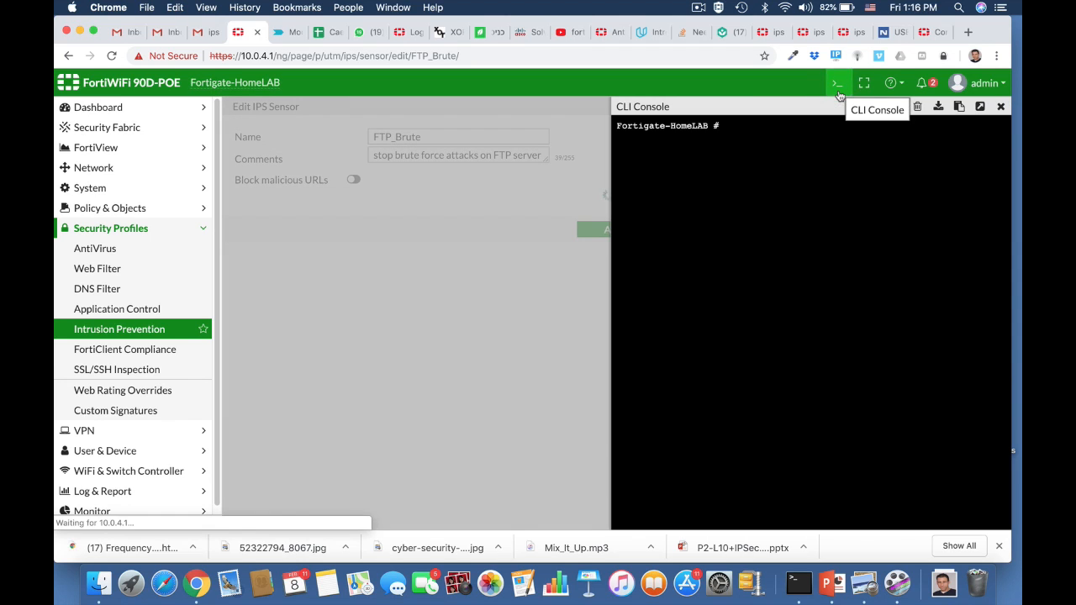
type("co")
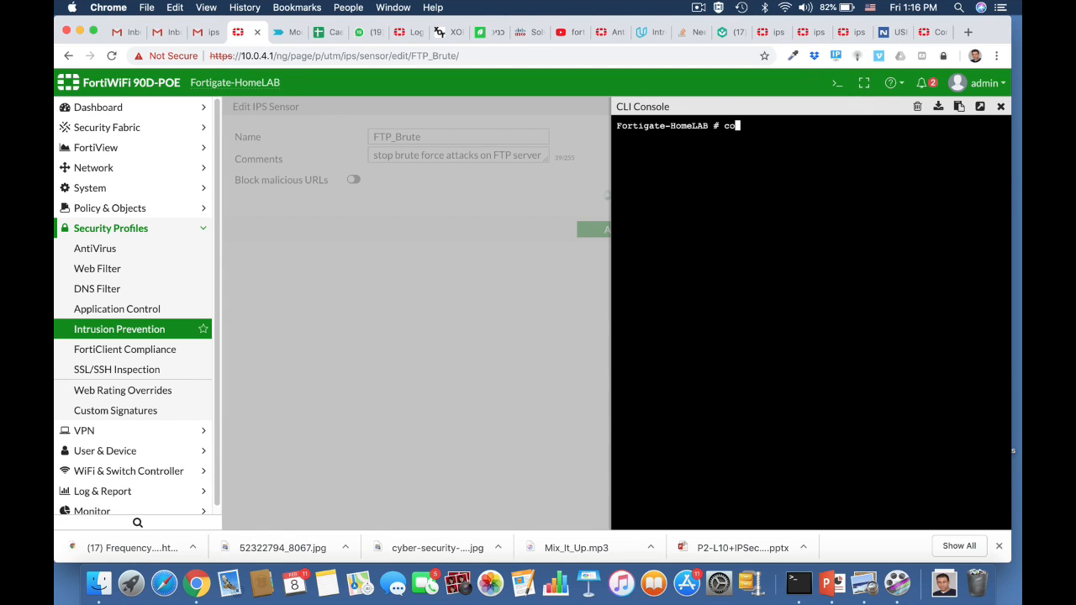
type("nfi")
key("Tab")
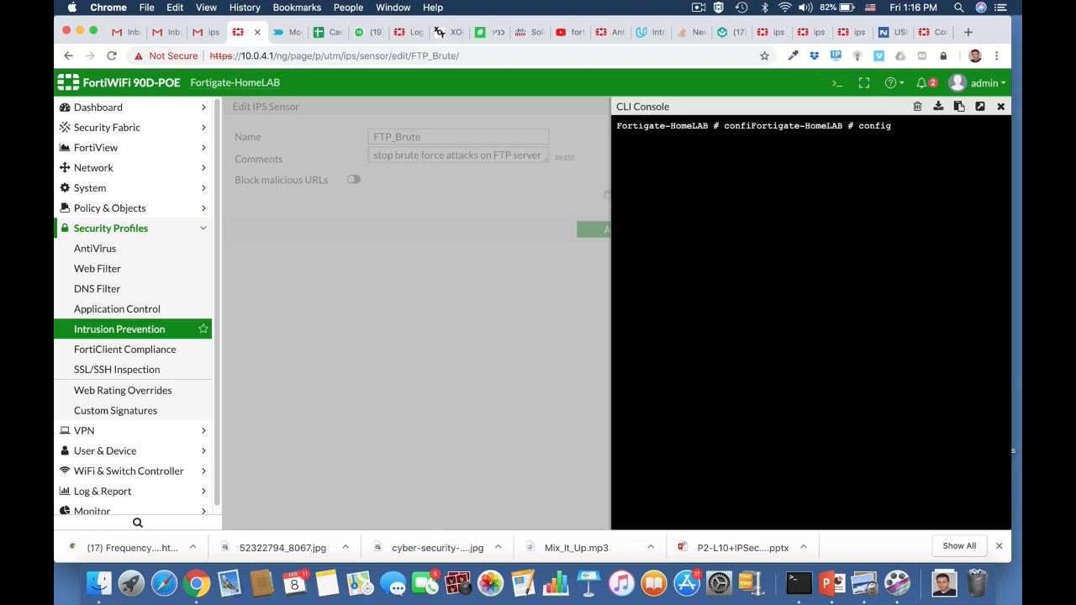
type("ips sensor")
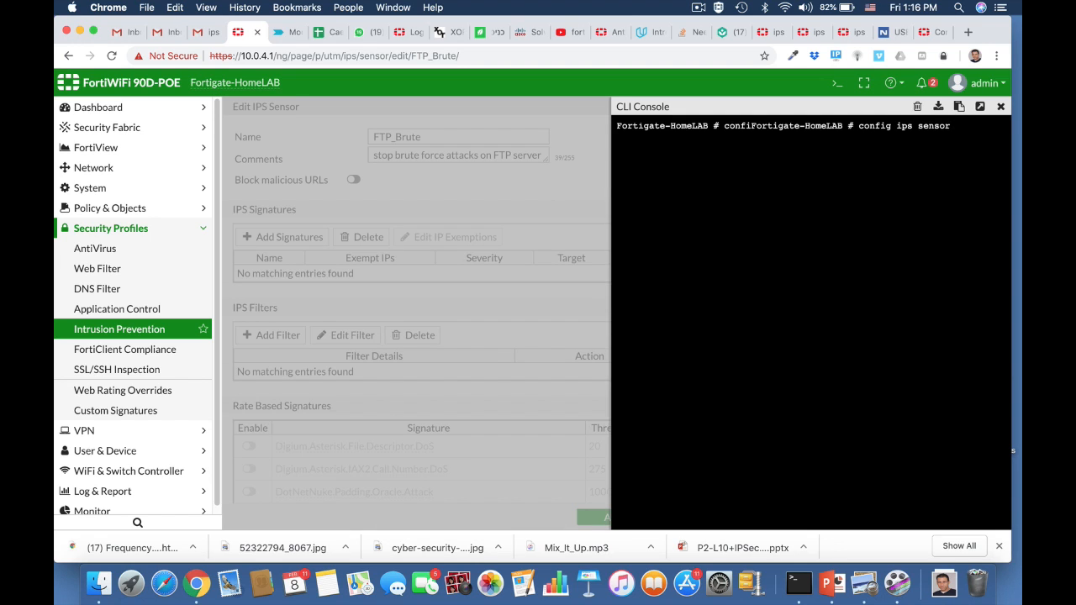
key("Return")
type("edit ")
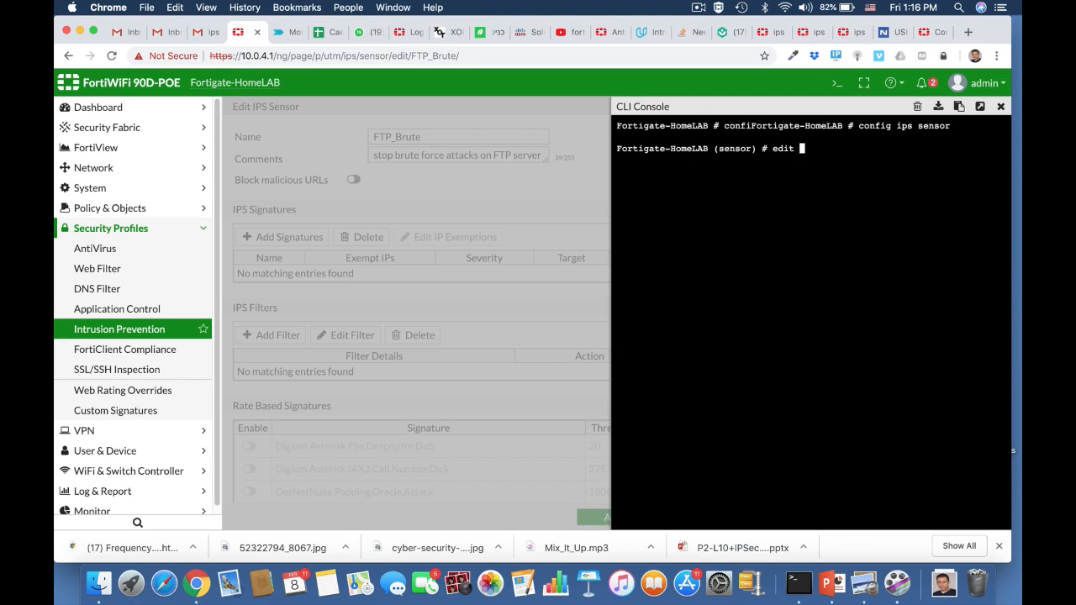
type("FTP_Brute")
key("Return")
type("show ")
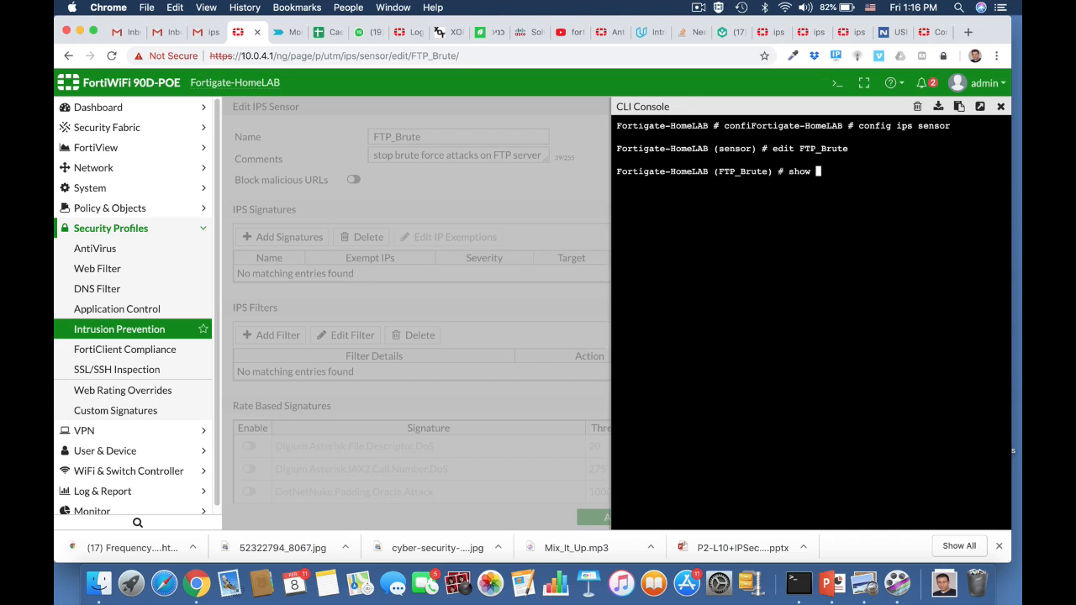
type("full")
key("Return")
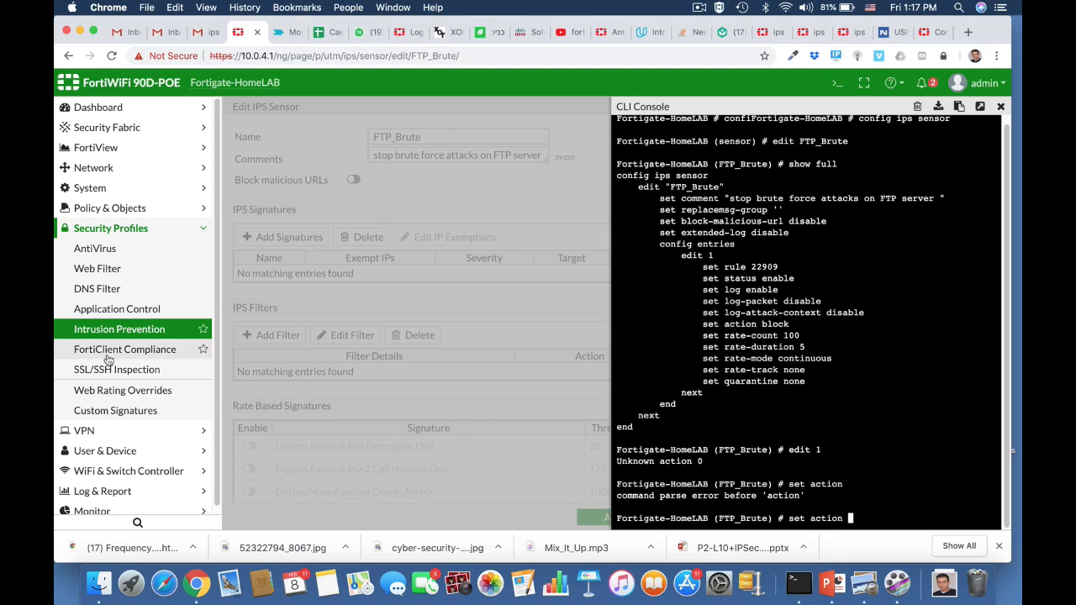
Enable IPS on the ruckus2wan IPv4 policy and assign it the FTP_Brute sensor.
left_click(101, 210)
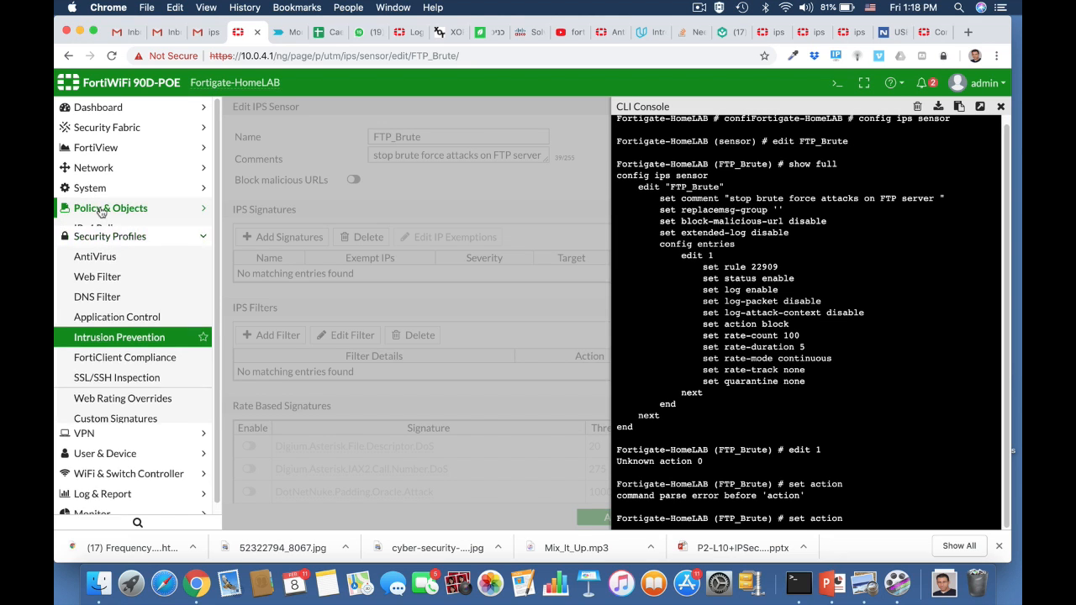
left_click(99, 228)
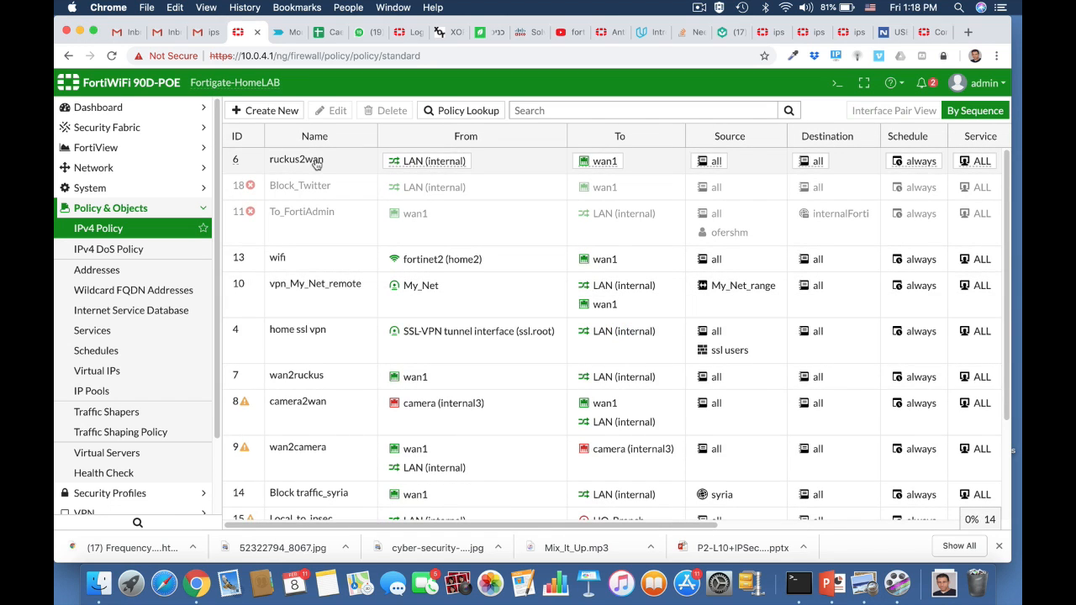
left_click(335, 158)
left_click(336, 112)
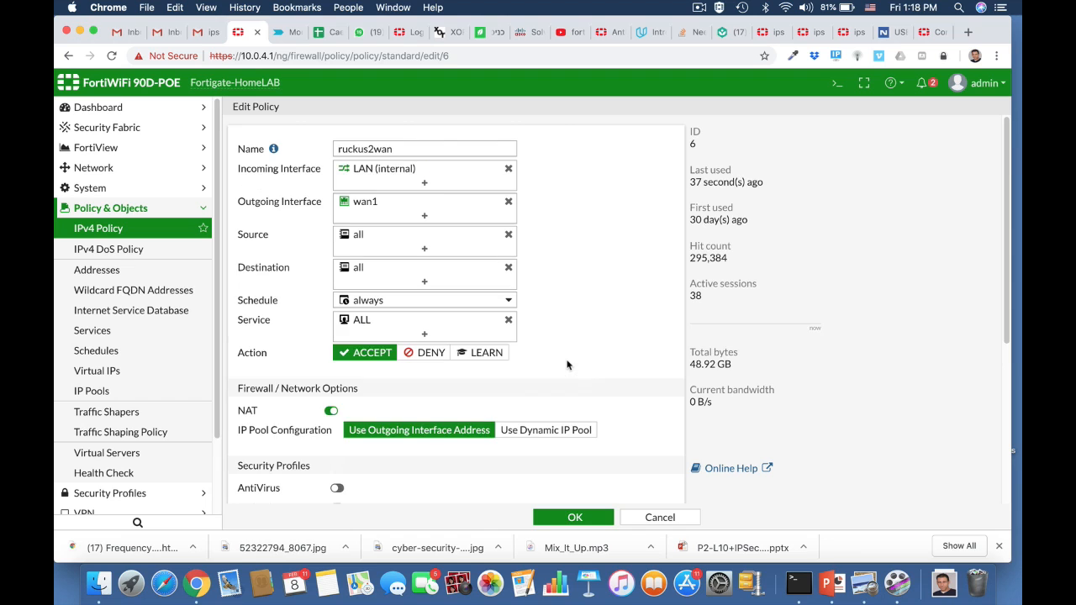
scroll(566, 364, "down", 5)
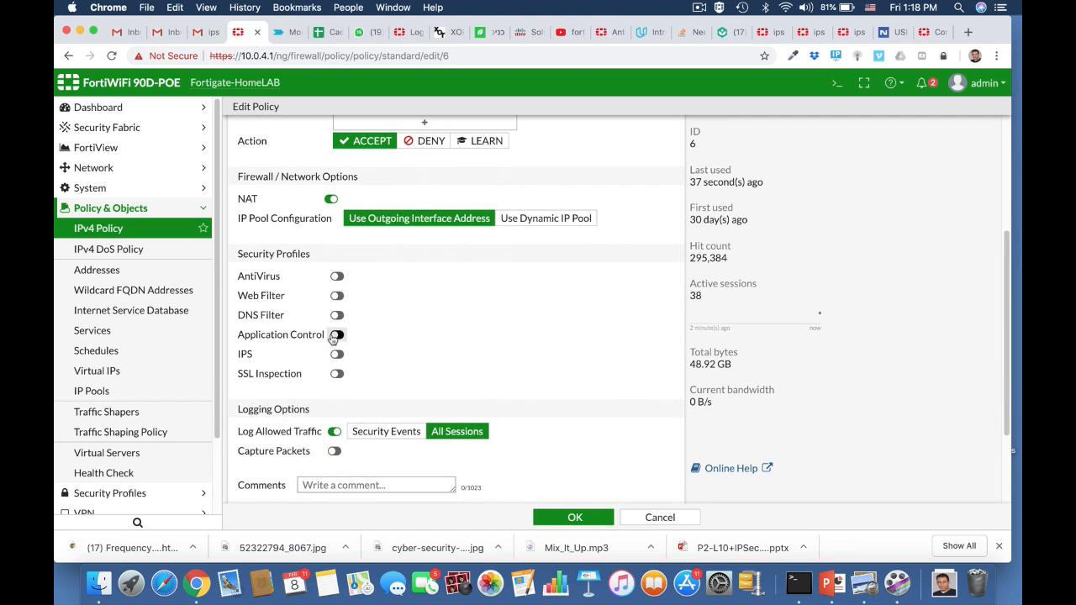
left_click(337, 354)
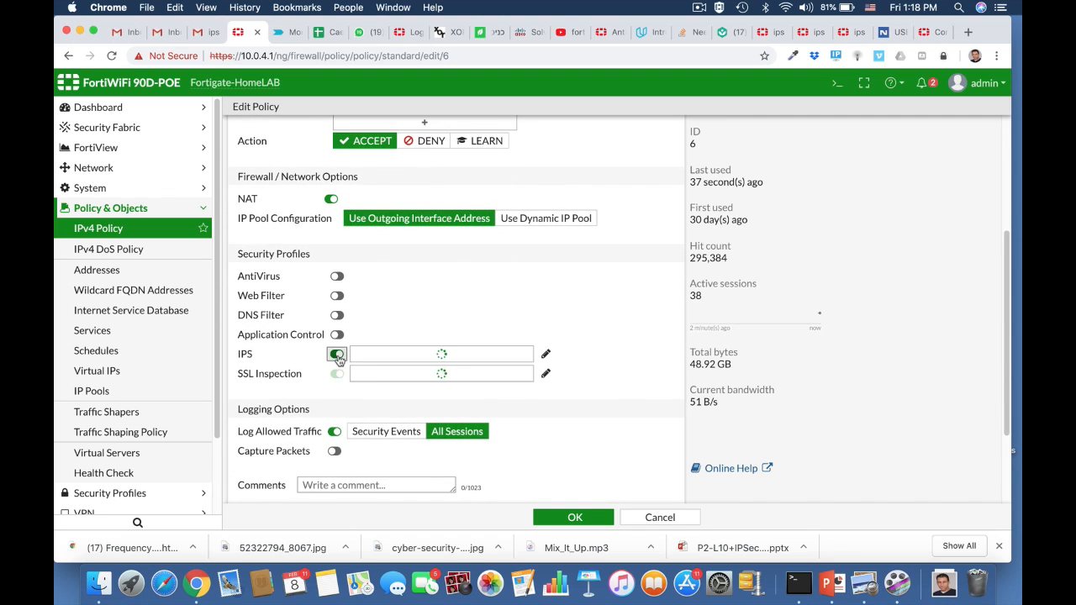
left_click(502, 356)
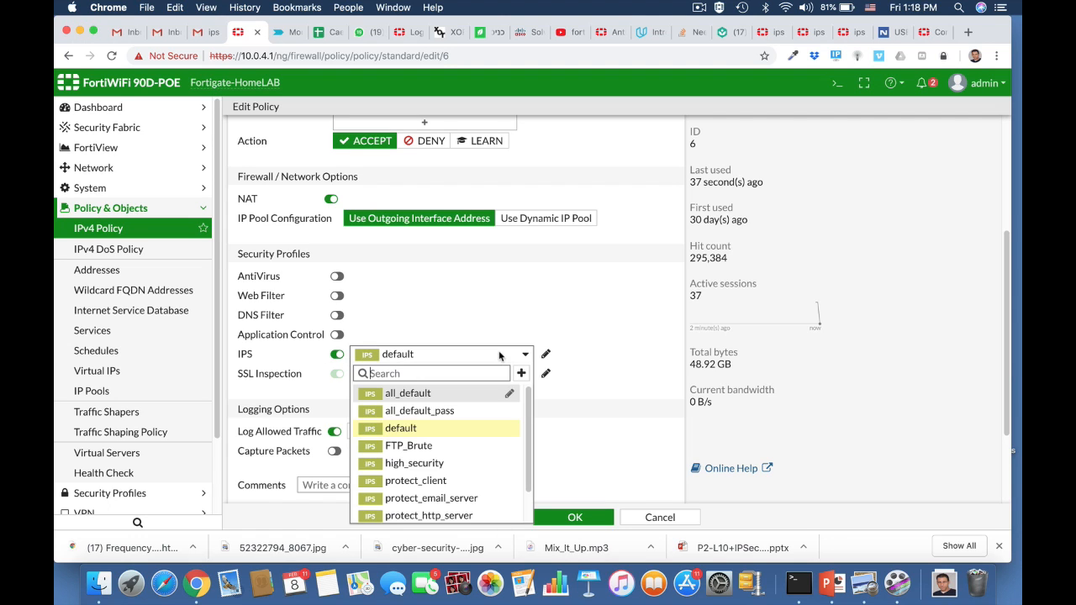
left_click(433, 445)
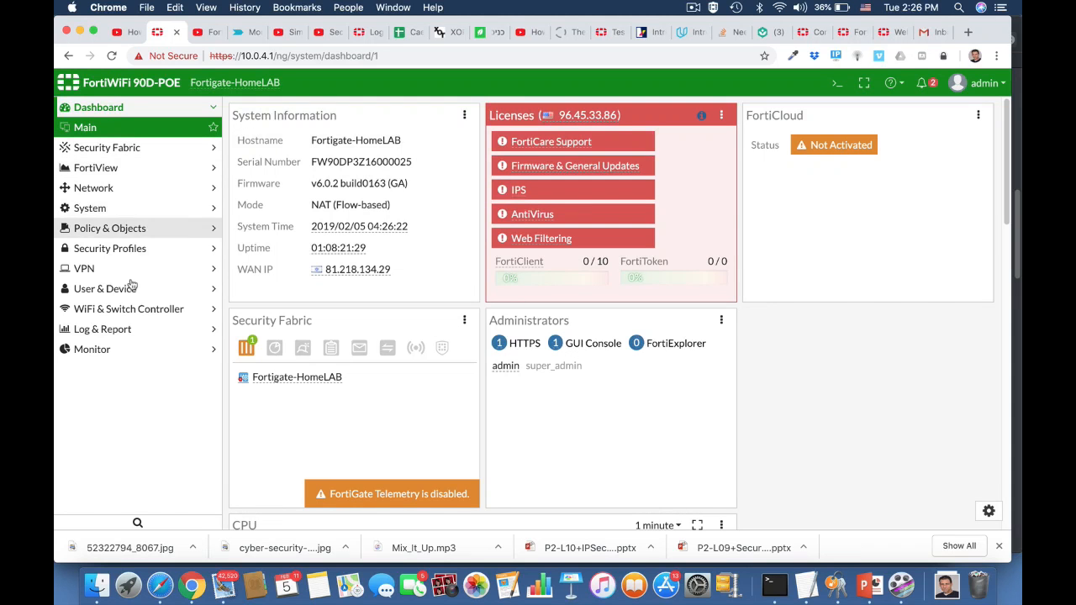
Create a new IPS sensor named "windows Machine" with the comment "Block windows threats".
left_click(122, 248)
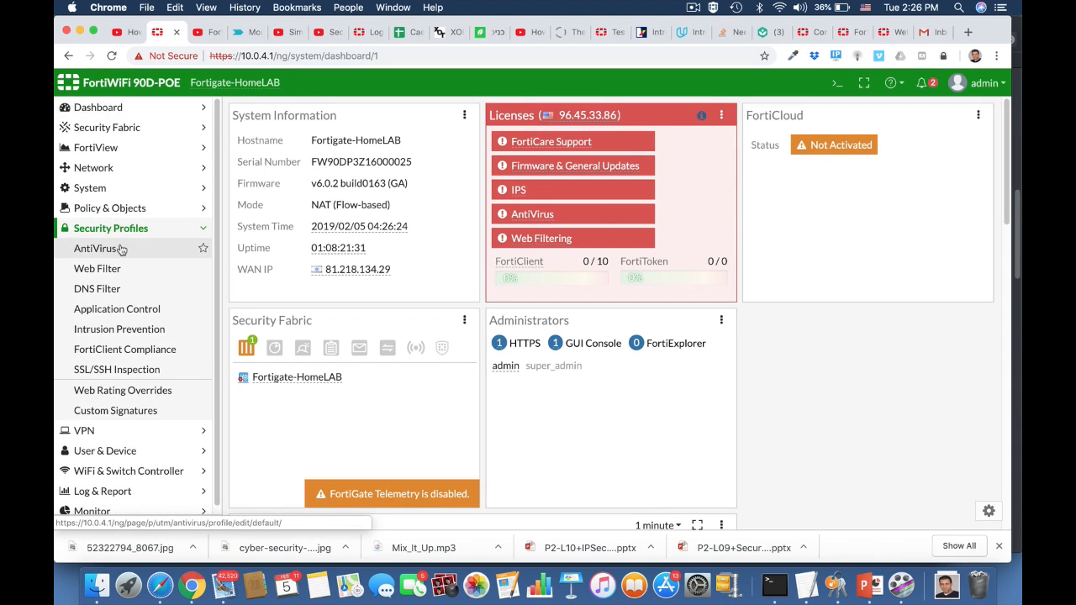
left_click(110, 330)
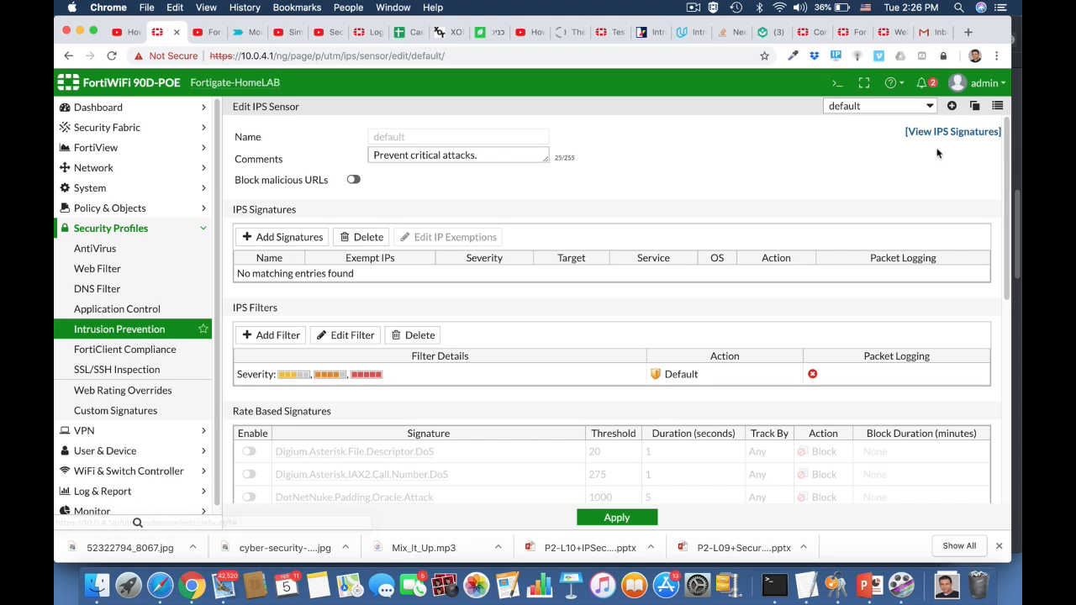
left_click(951, 107)
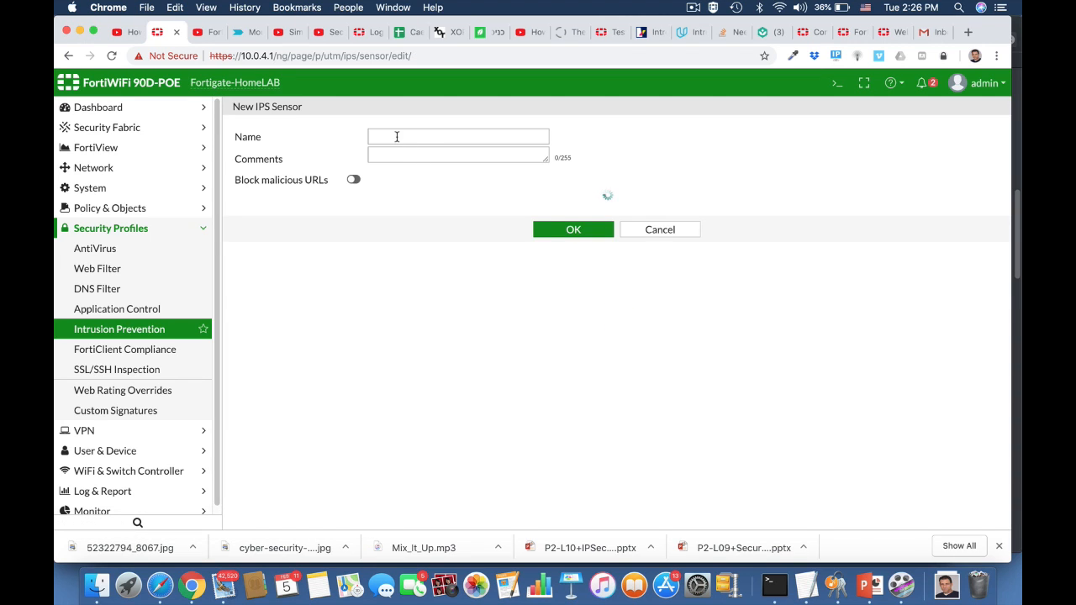
left_click(396, 137)
type("windows")
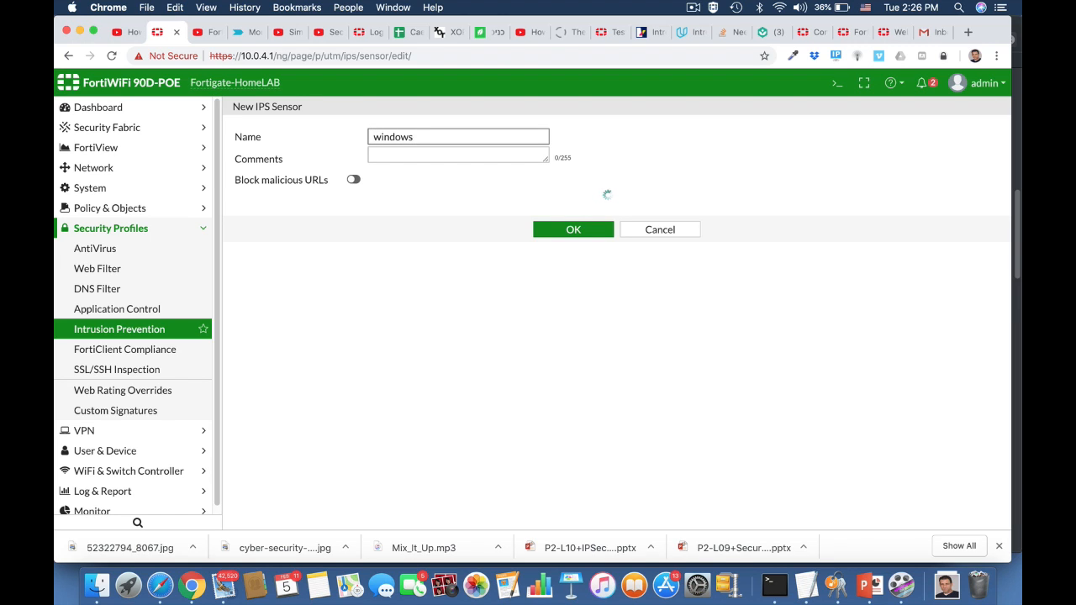
type(" Machine")
left_click(412, 158)
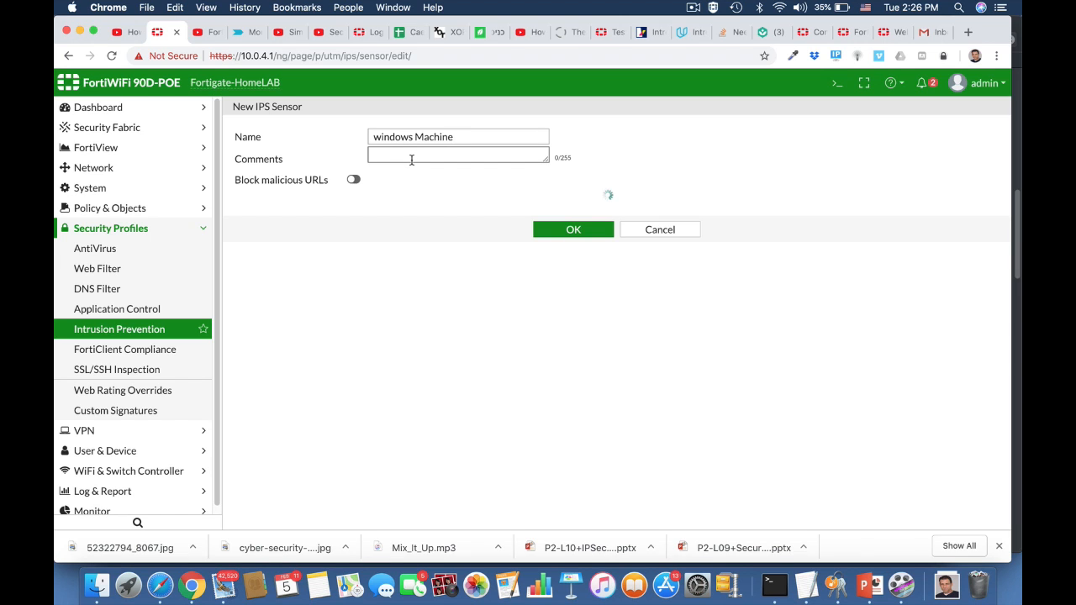
type("Block")
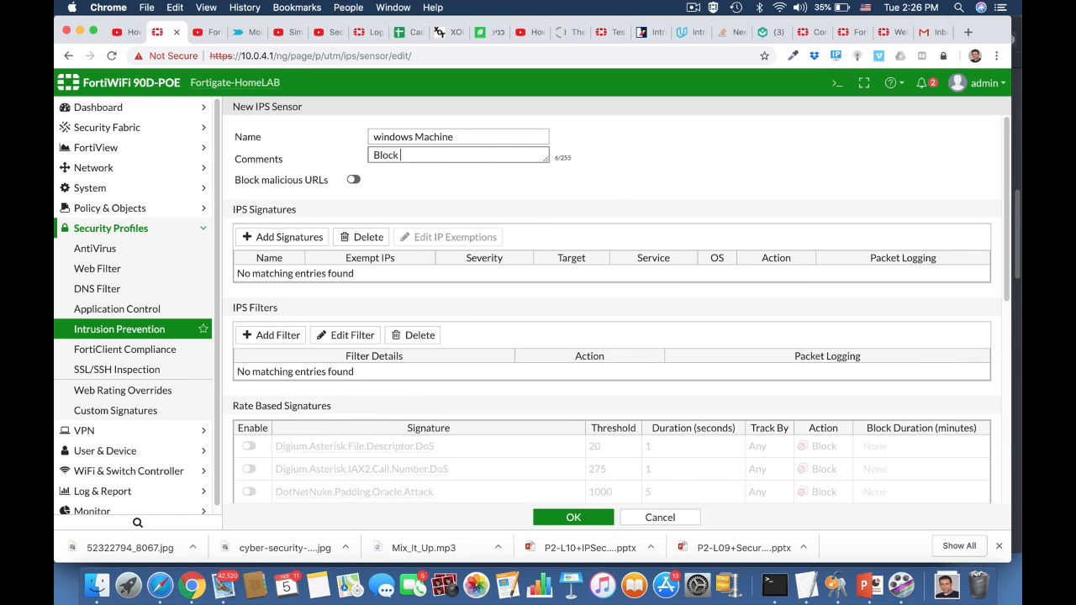
type(" windows threats")
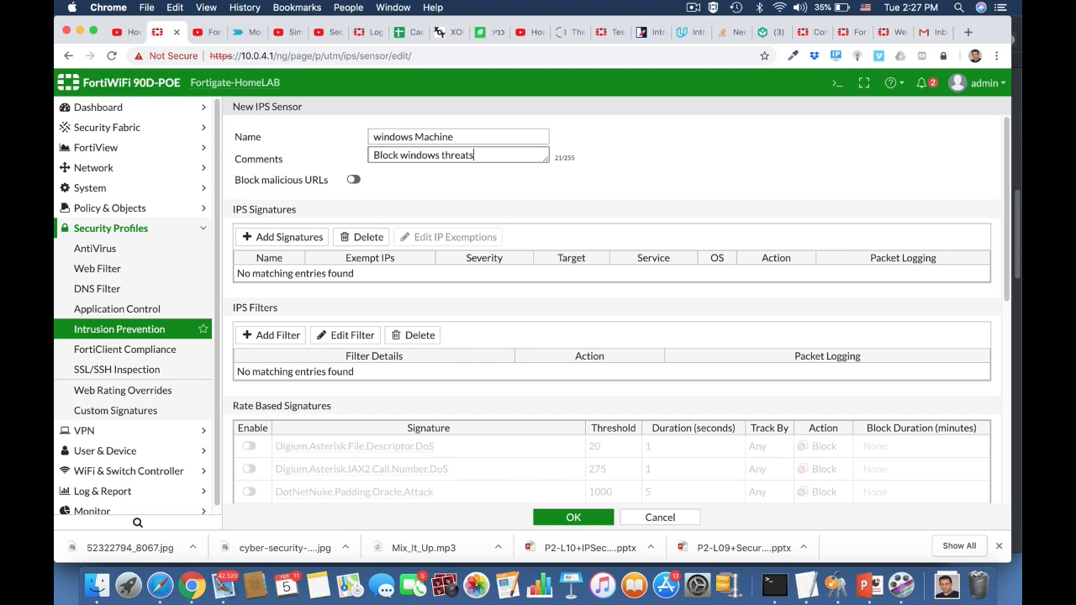
Start a new IPS filter for the windows Machine sensor and set its OS criterion to Windows.
left_click(284, 339)
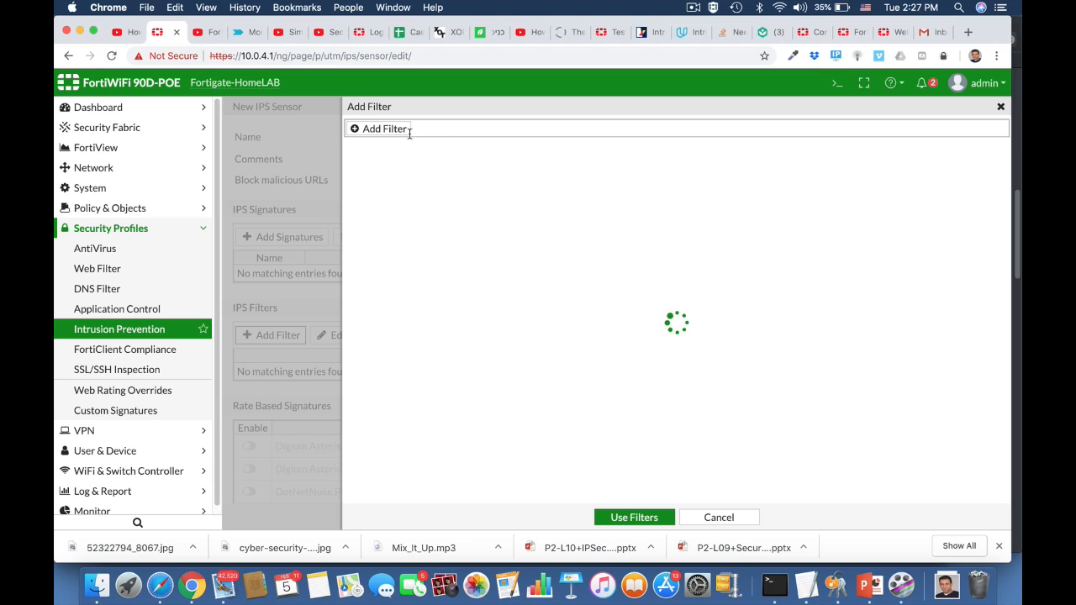
left_click(394, 132)
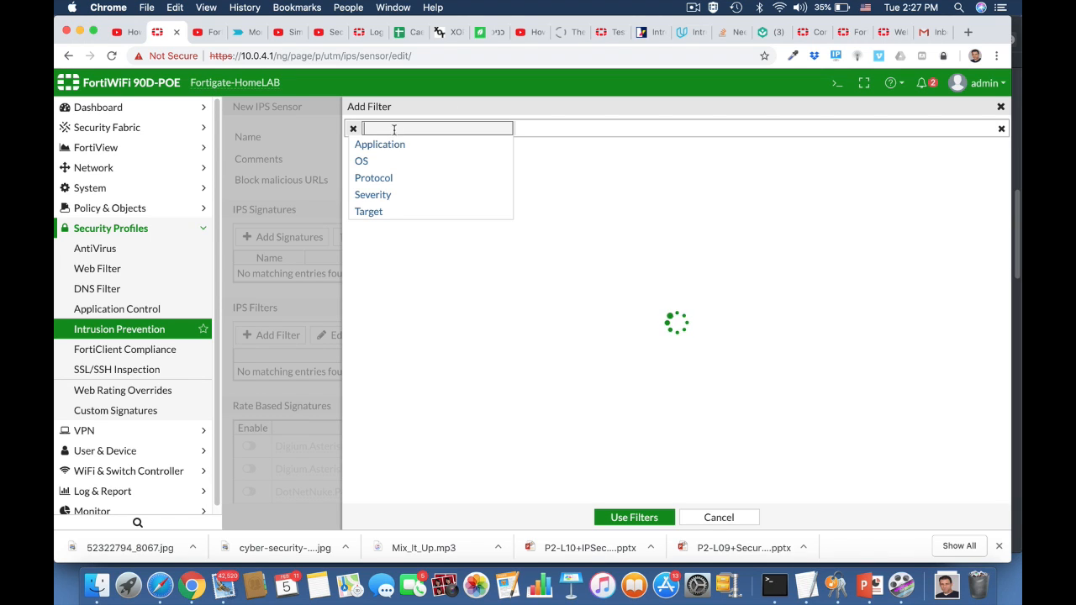
left_click(363, 162)
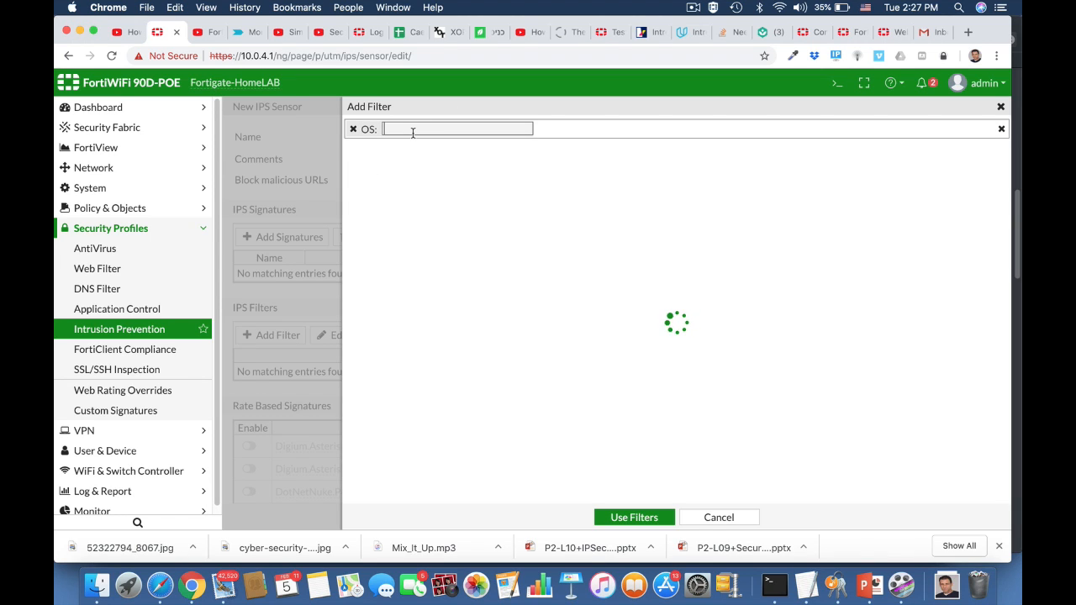
type("wind")
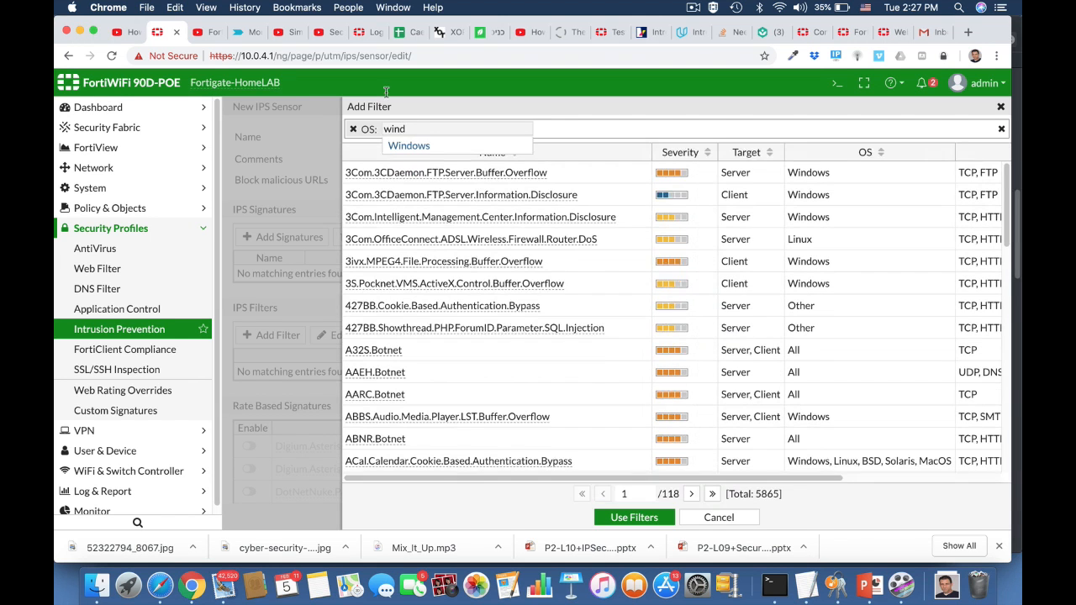
left_click(409, 148)
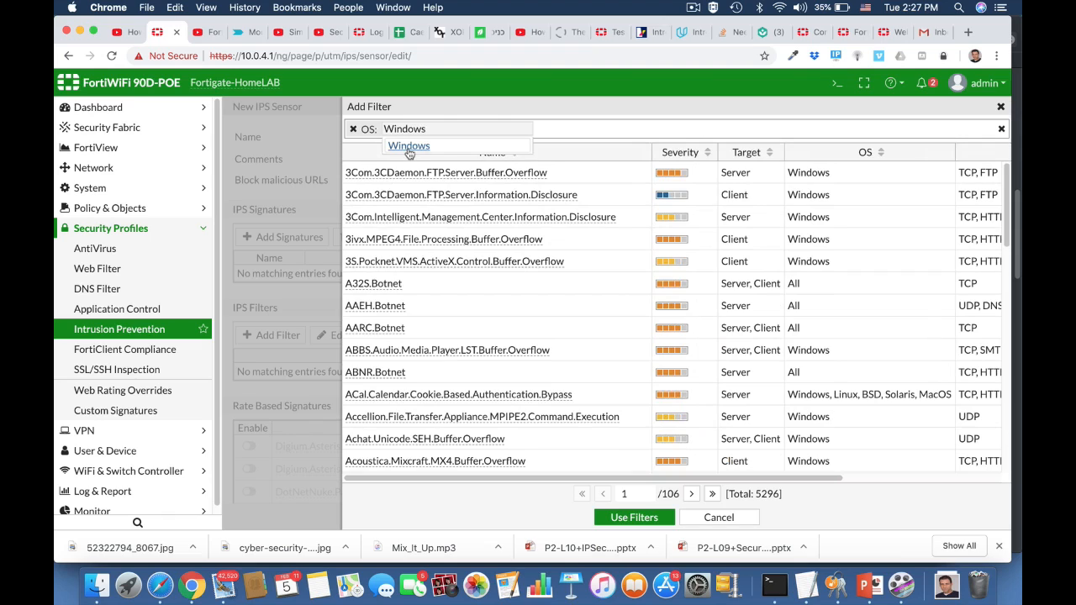
Add High and Critical severity and client target criteria to the filter, then apply the filters.
left_click(539, 132)
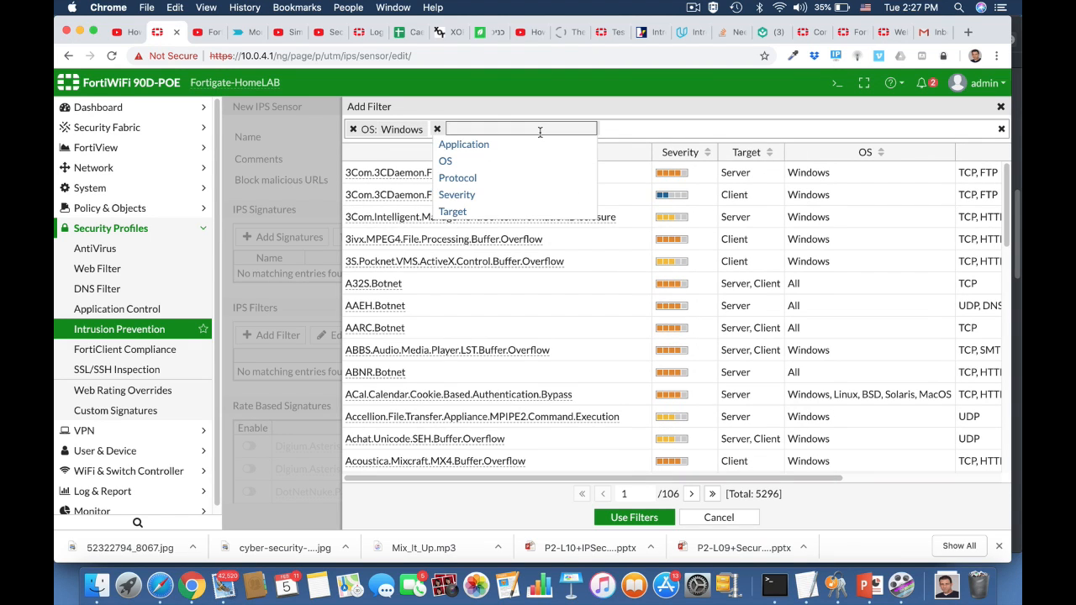
left_click(459, 195)
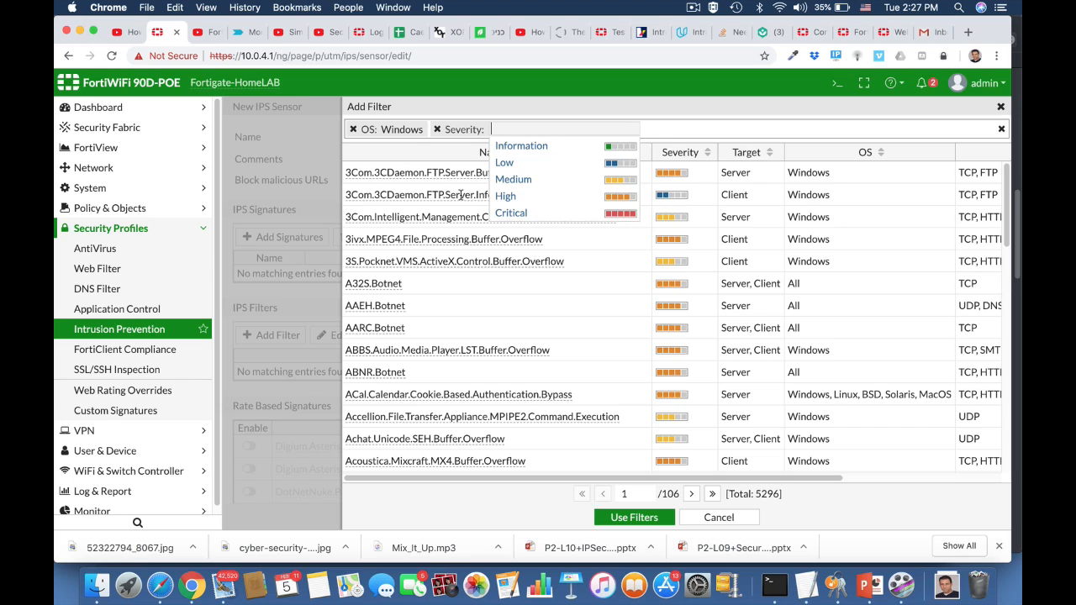
left_click(505, 196)
left_click(650, 130)
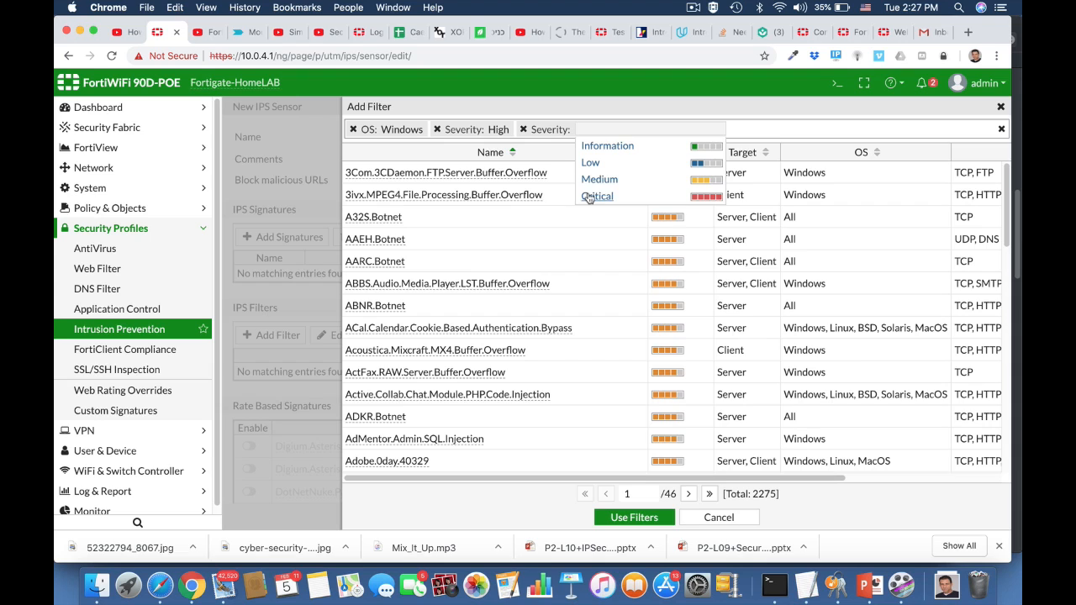
left_click(595, 196)
left_click(733, 127)
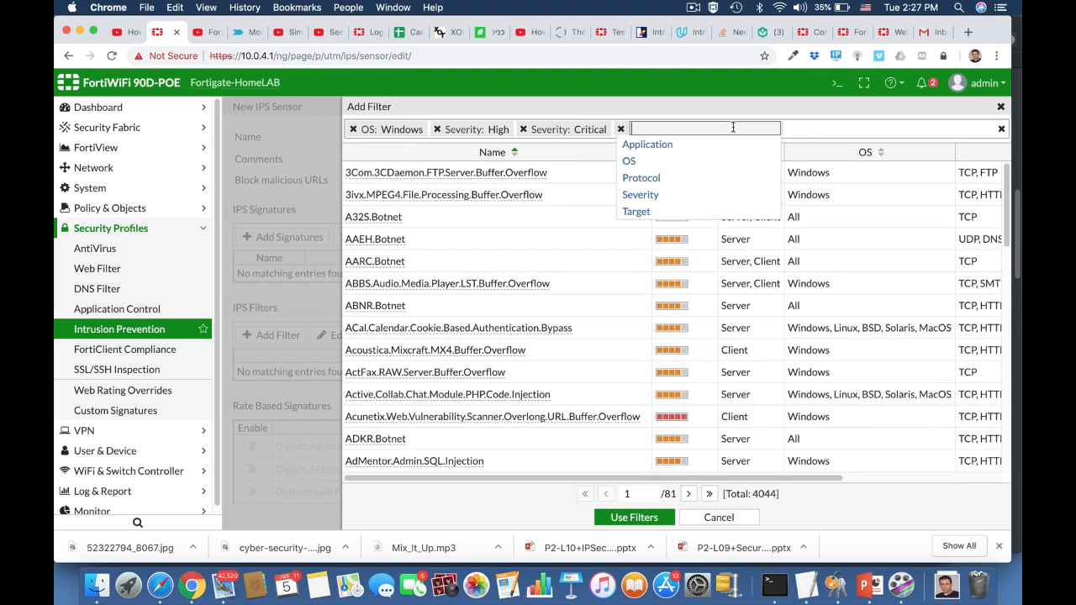
left_click(630, 213)
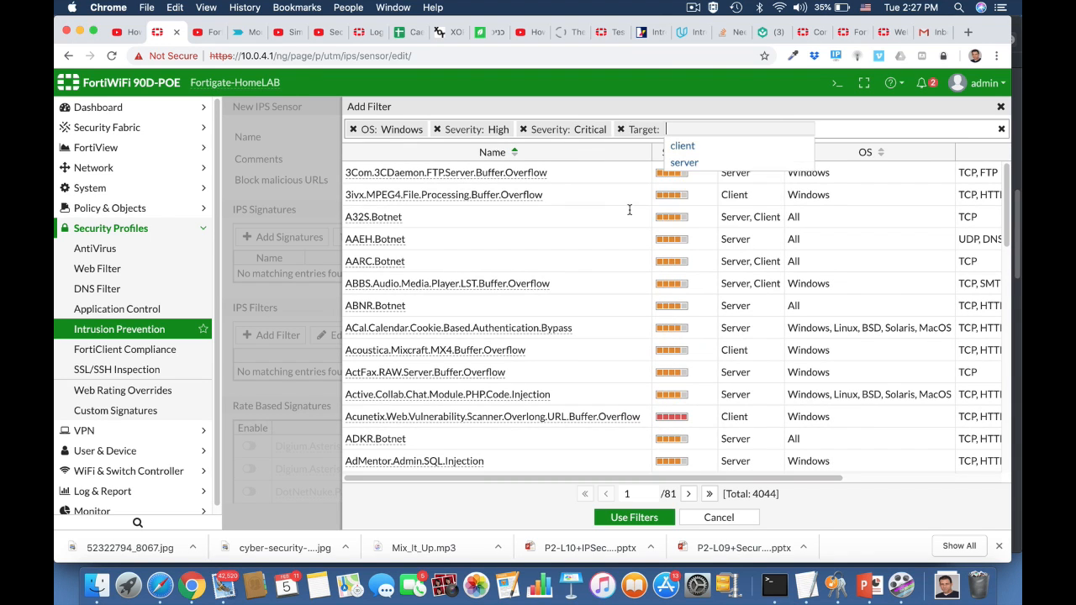
left_click(683, 148)
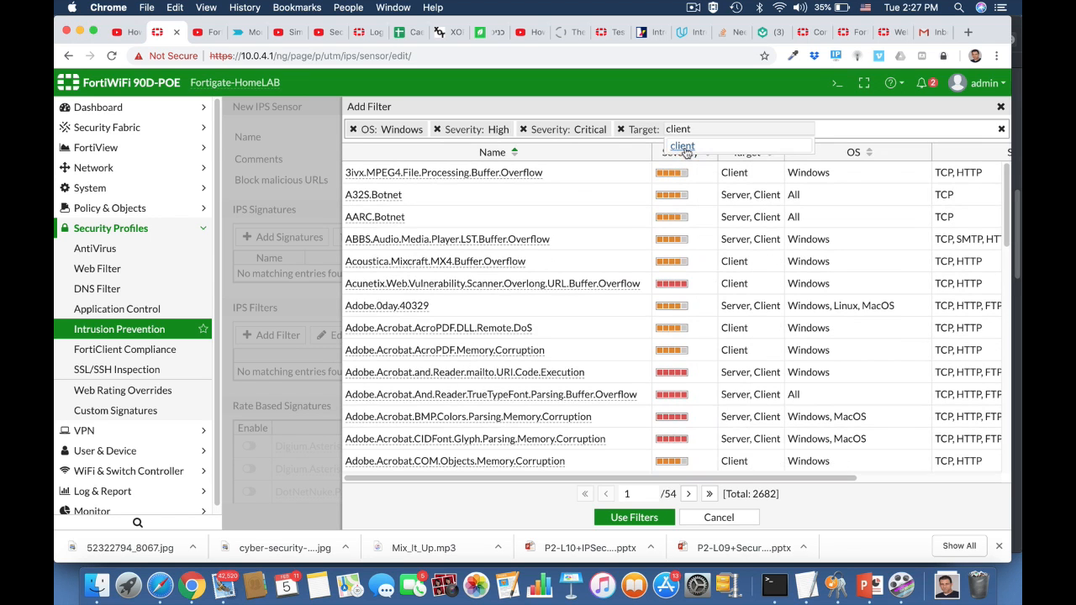
left_click(622, 518)
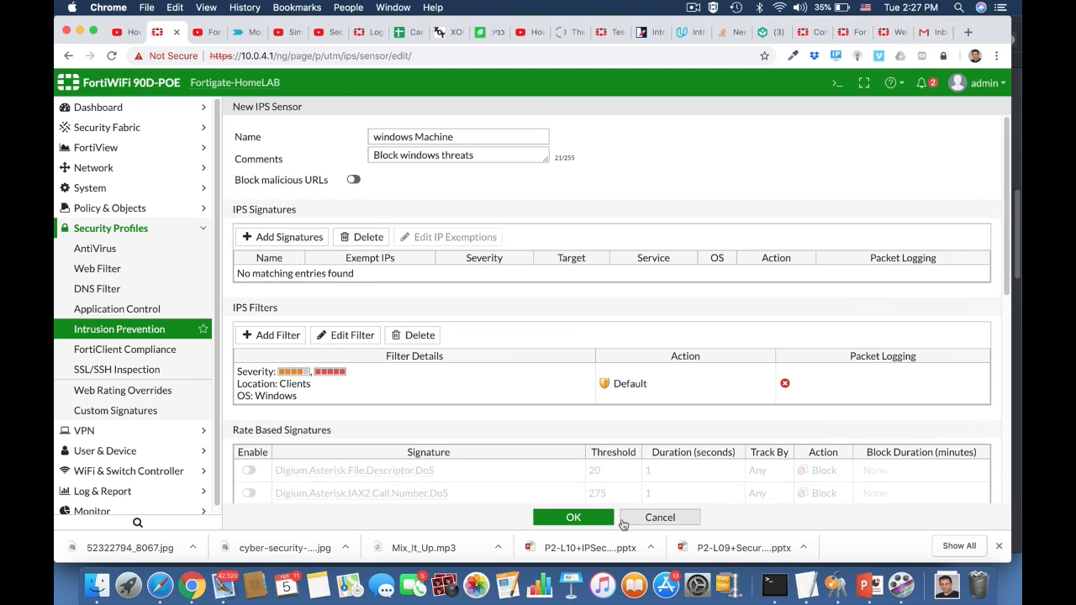
Save the new windows Machine IPS sensor.
scroll(451, 403, "down", 10)
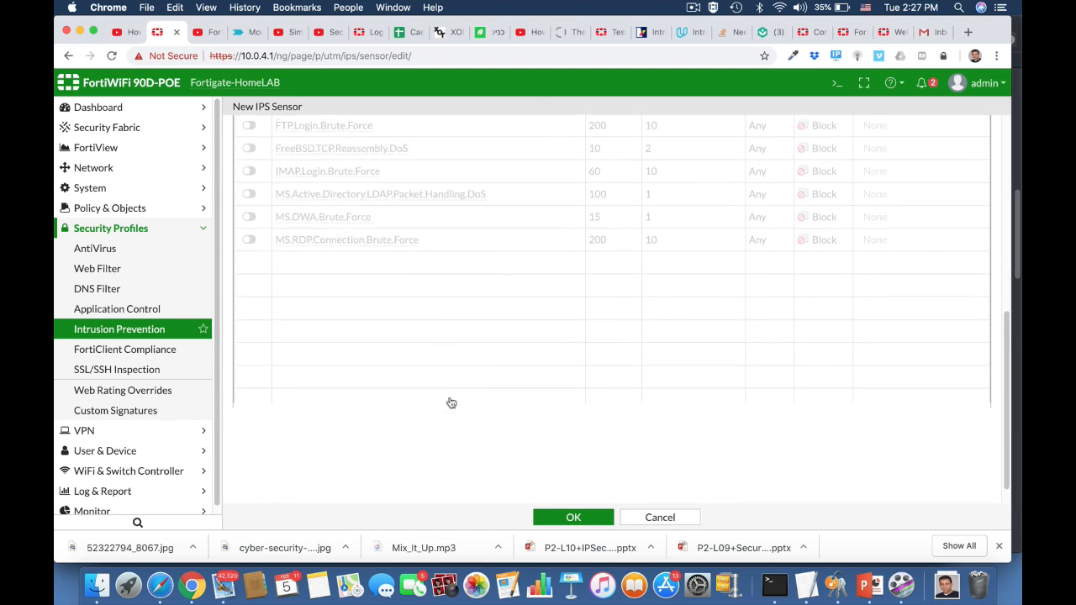
scroll(452, 404, "up", 10)
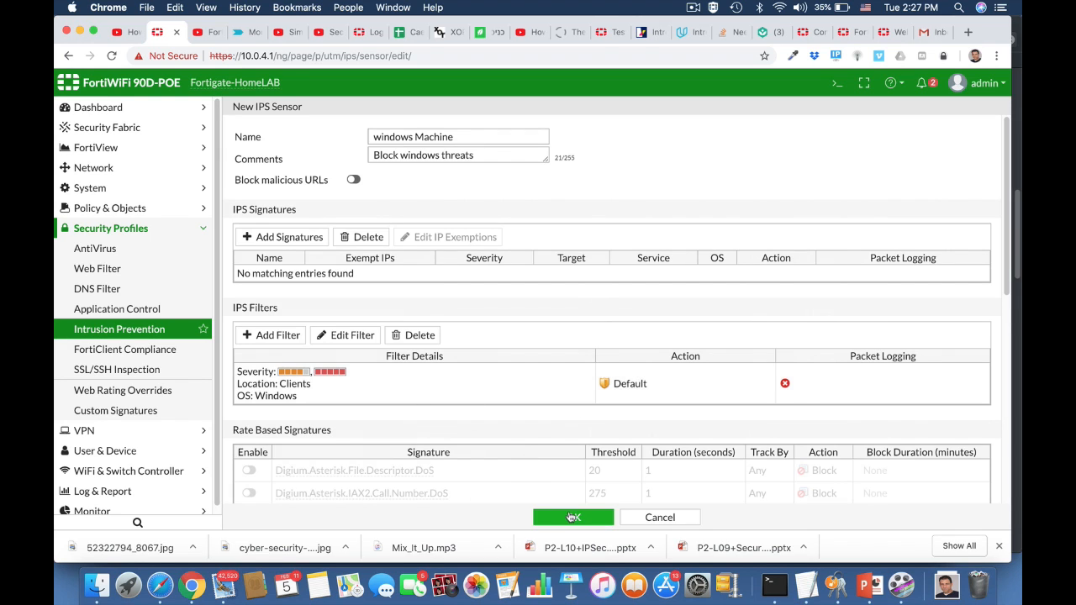
left_click(573, 517)
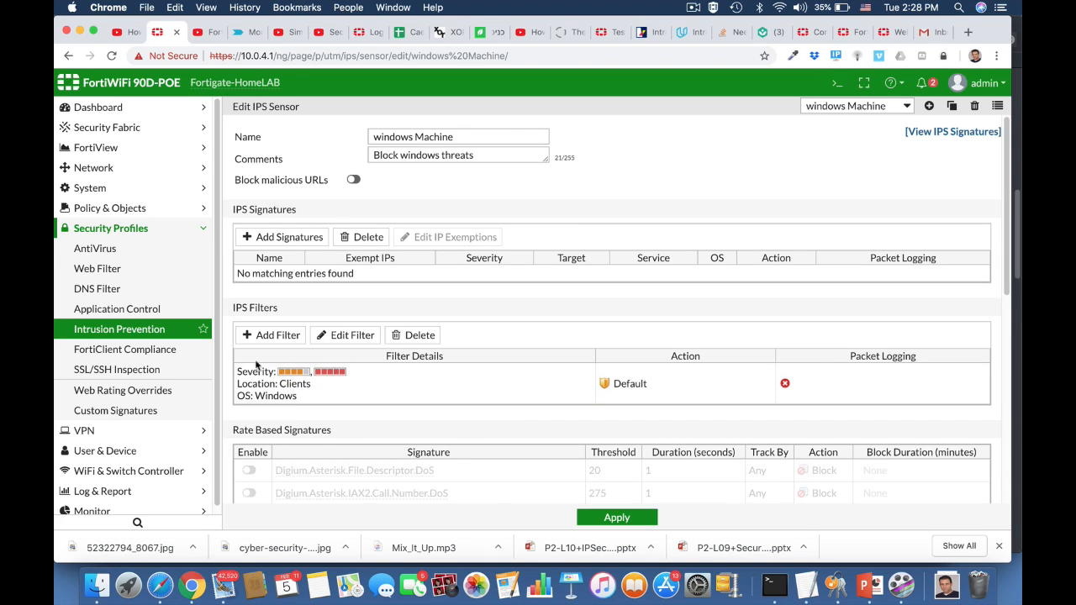
Assign the windows Machine IPS sensor to the ruckus2wan IPv4 policy and save the policy.
left_click(109, 208)
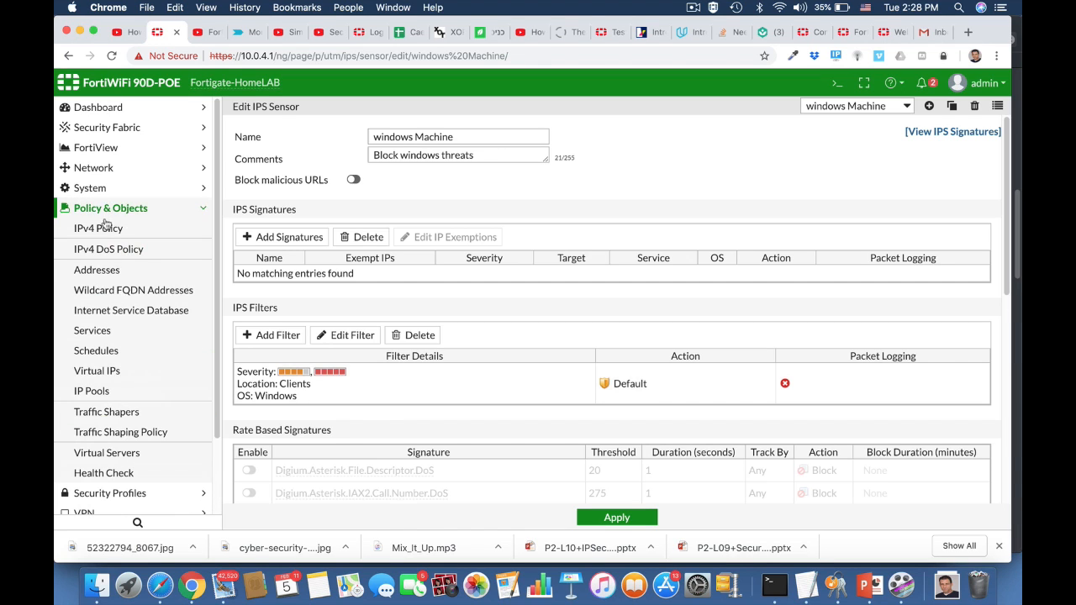
left_click(100, 229)
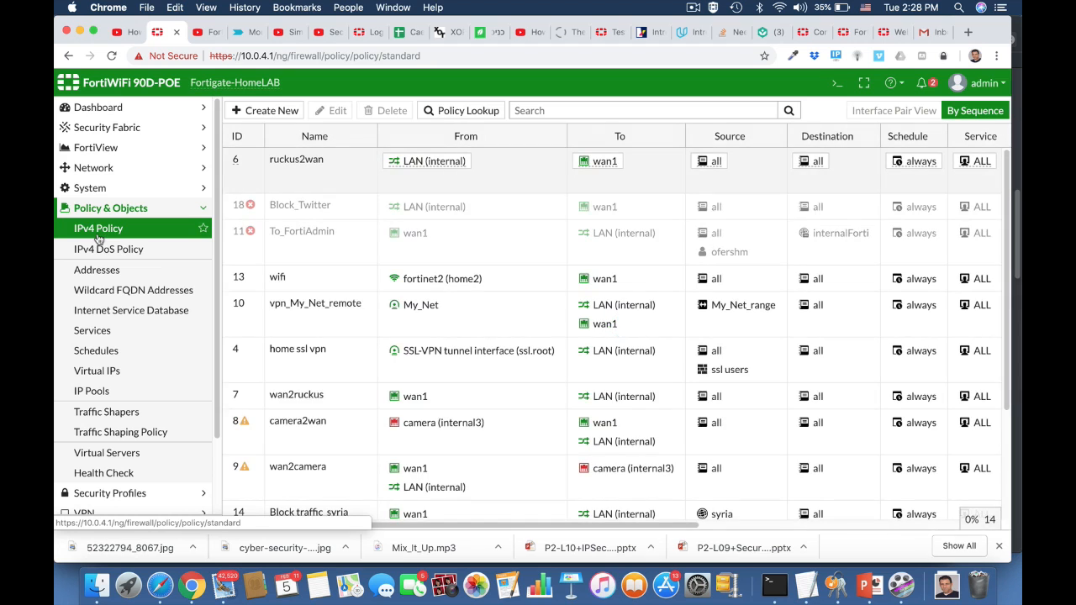
left_click(278, 172)
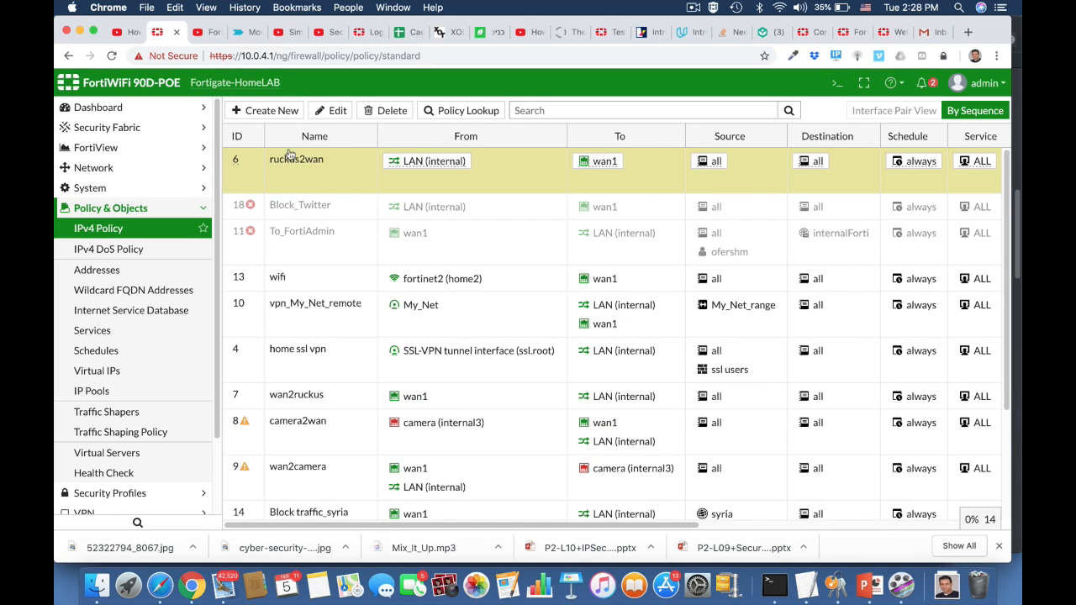
left_click(327, 110)
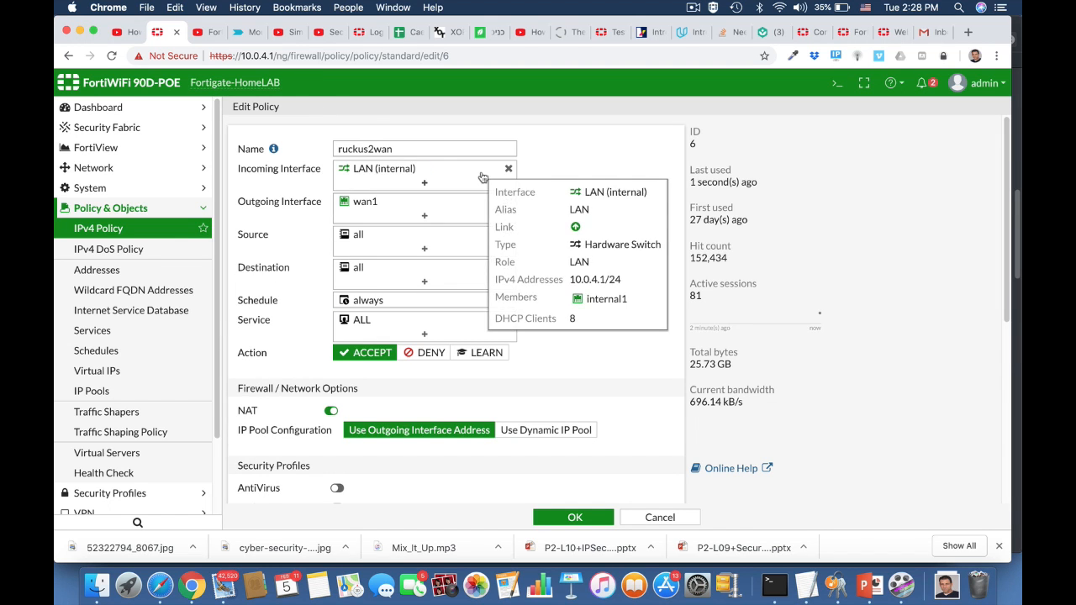
scroll(578, 339, "down", 5)
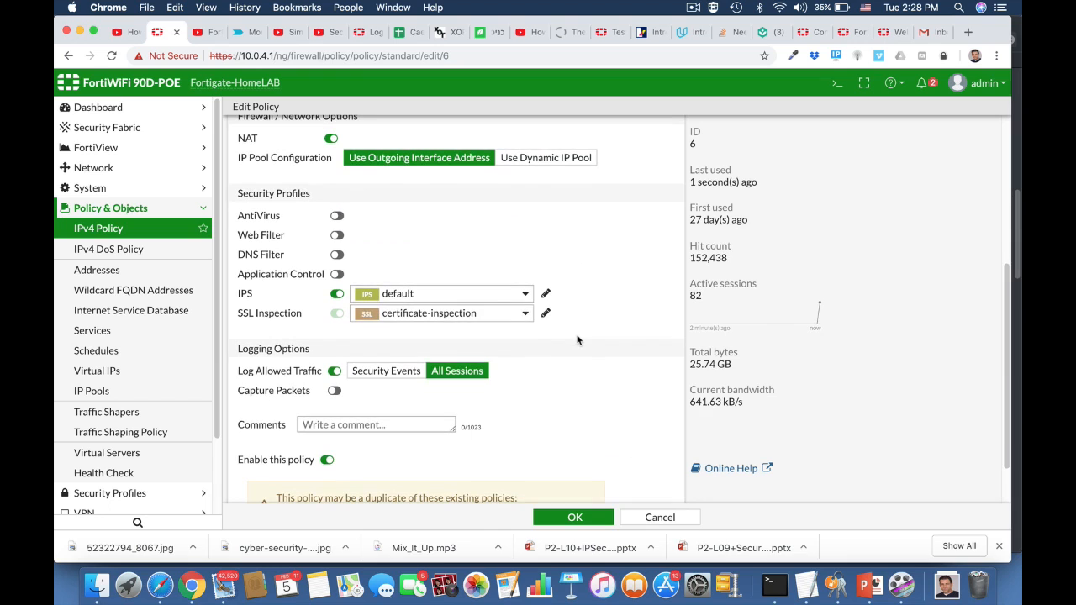
left_click(408, 294)
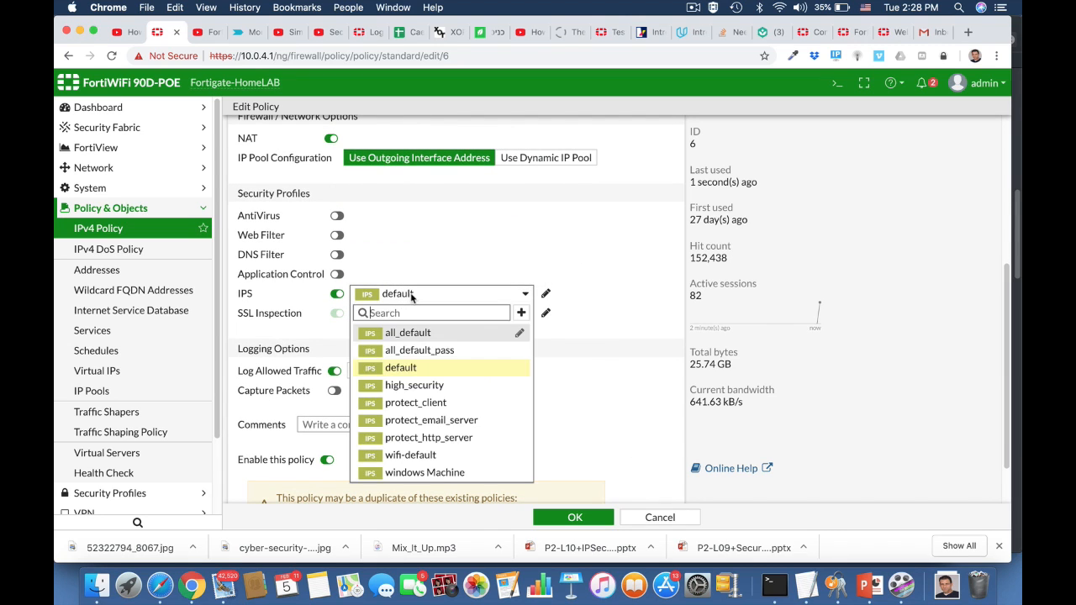
left_click(422, 472)
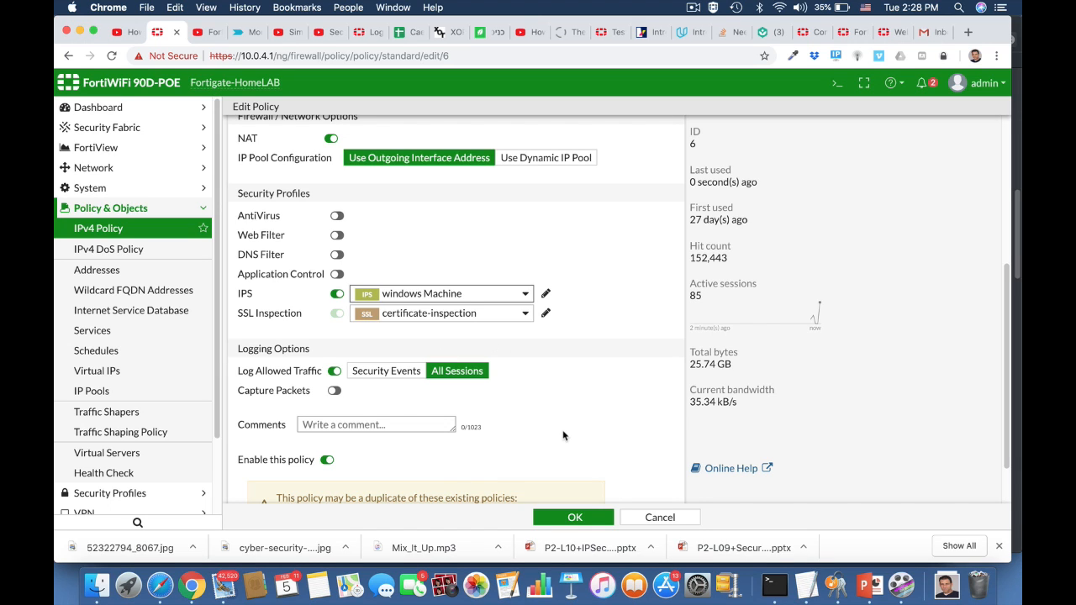
scroll(563, 436, "down", 2)
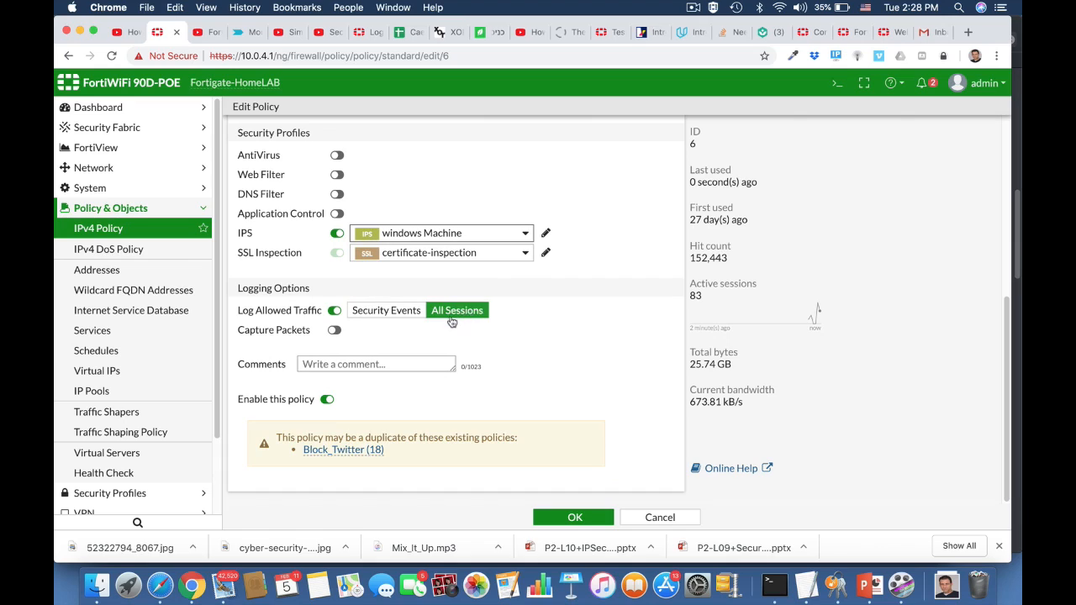
left_click(574, 517)
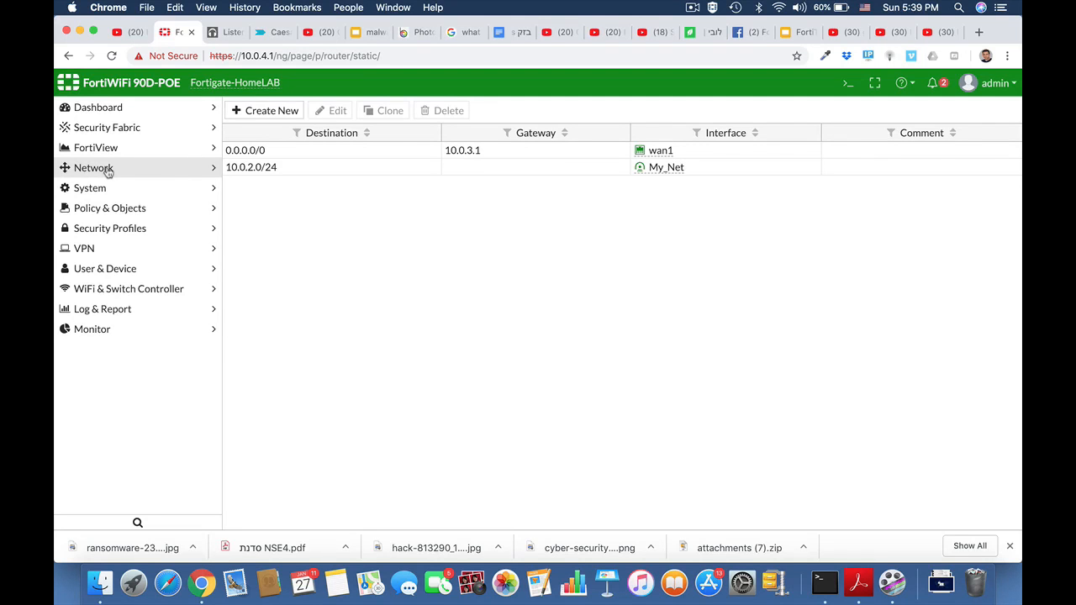
Create a static route to 10.10.10.0/24 through the HQ_Branch interface.
left_click(105, 168)
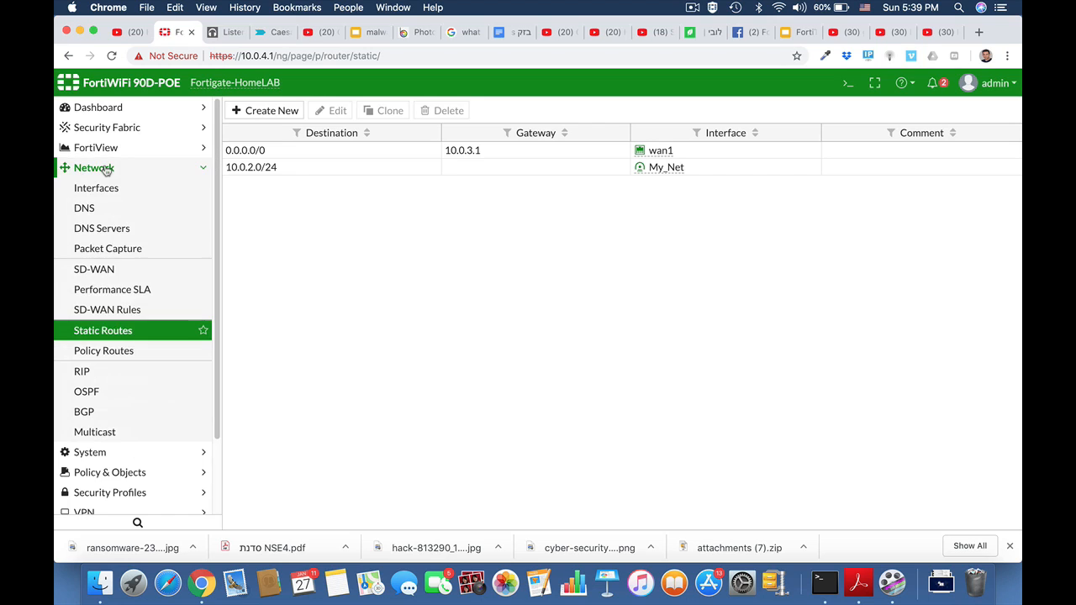
left_click(105, 331)
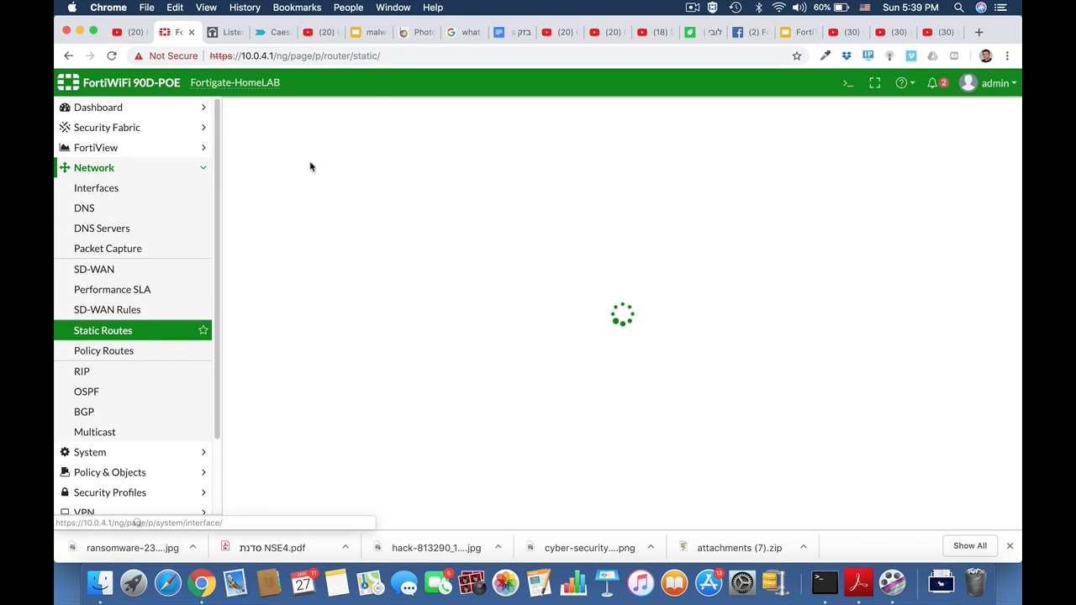
left_click(270, 113)
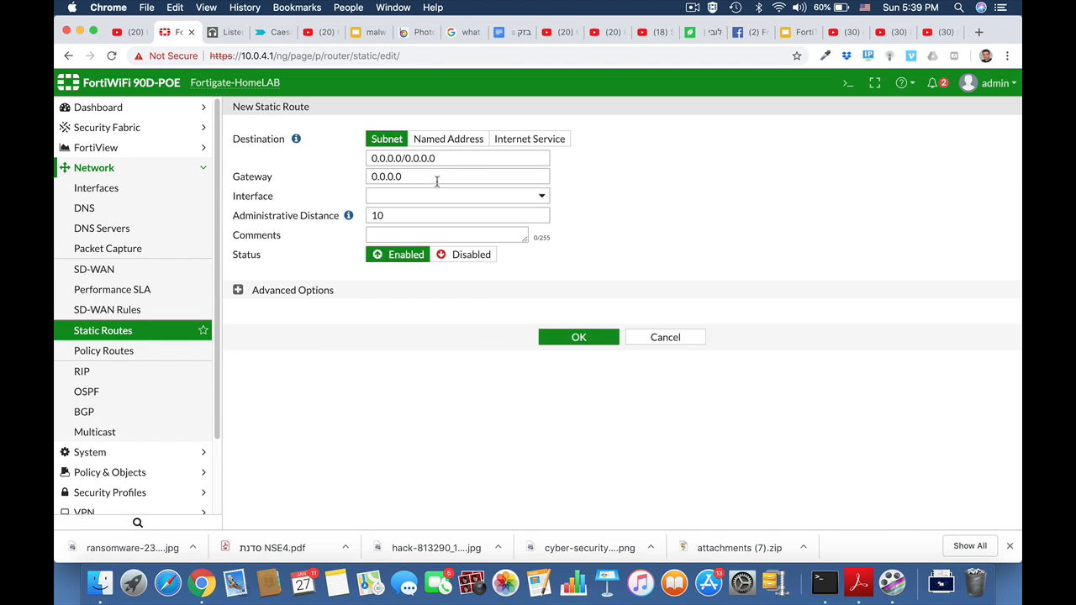
left_click_drag(434, 158, 363, 157)
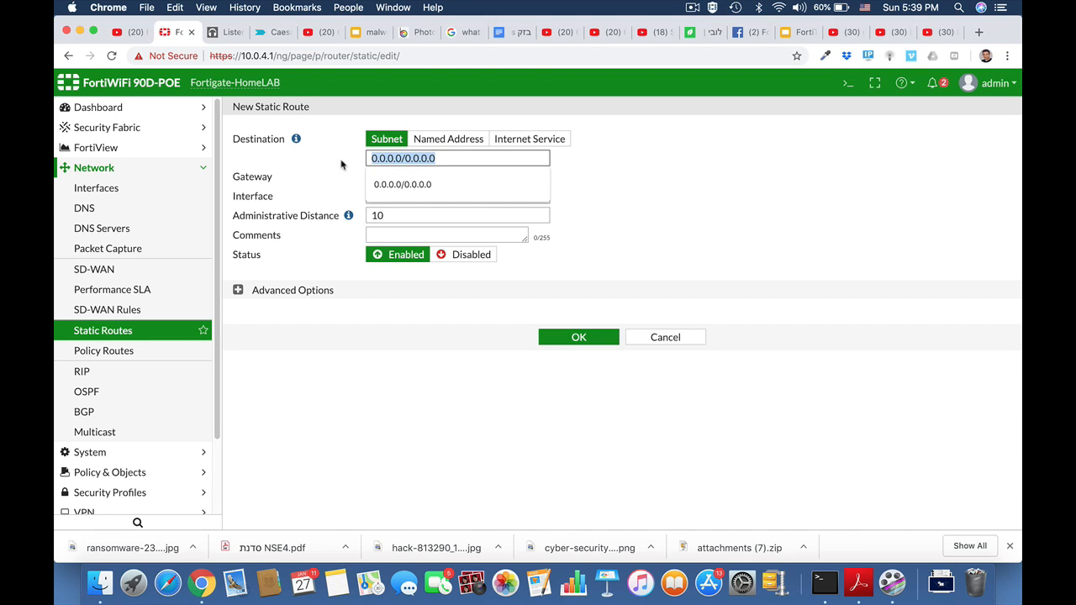
type("10.10.")
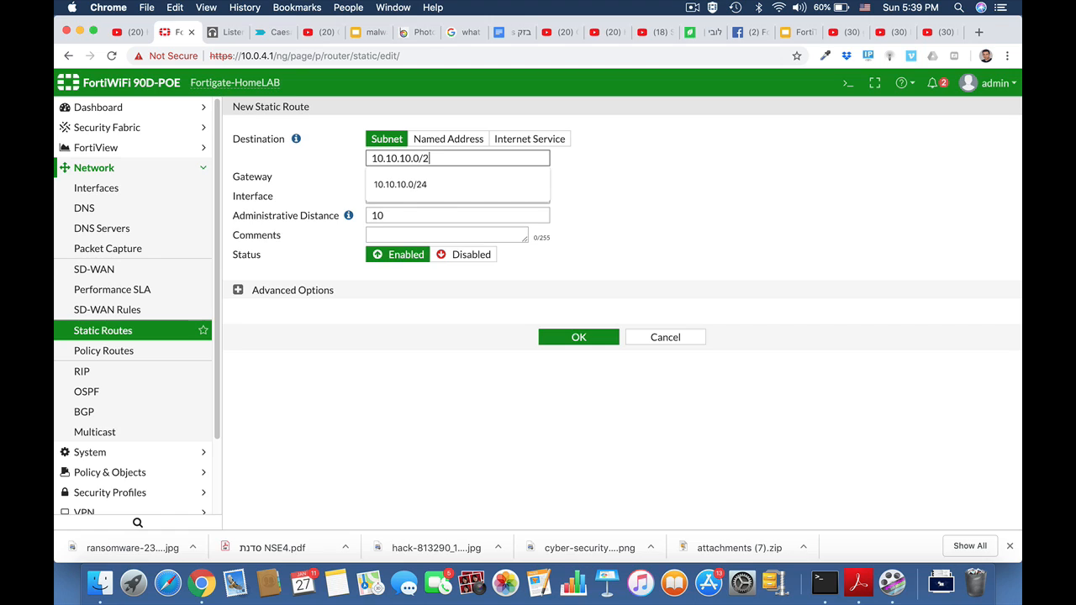
left_click(580, 182)
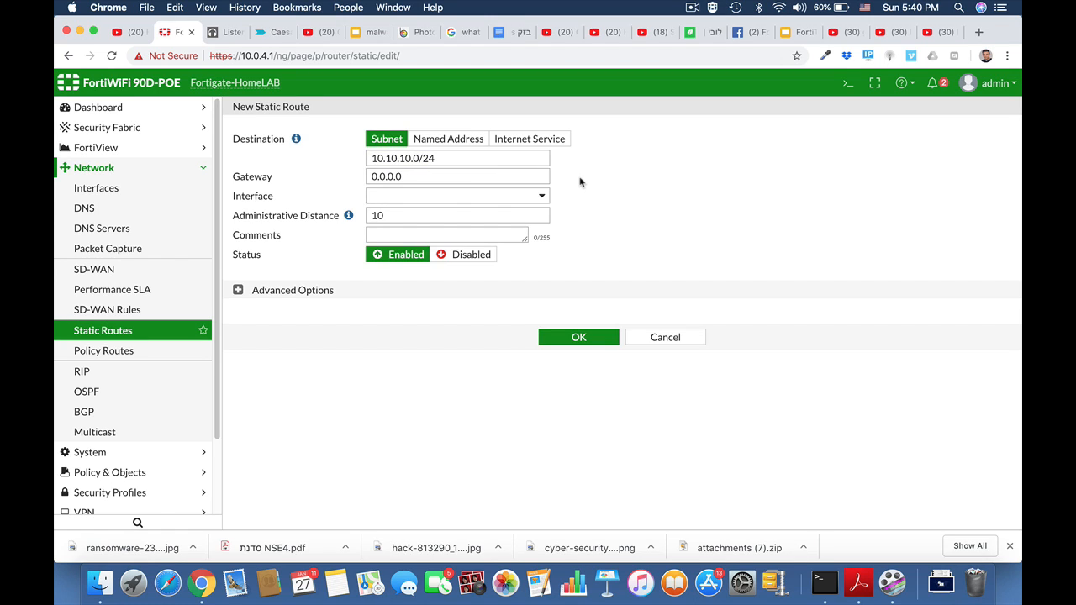
left_click(483, 197)
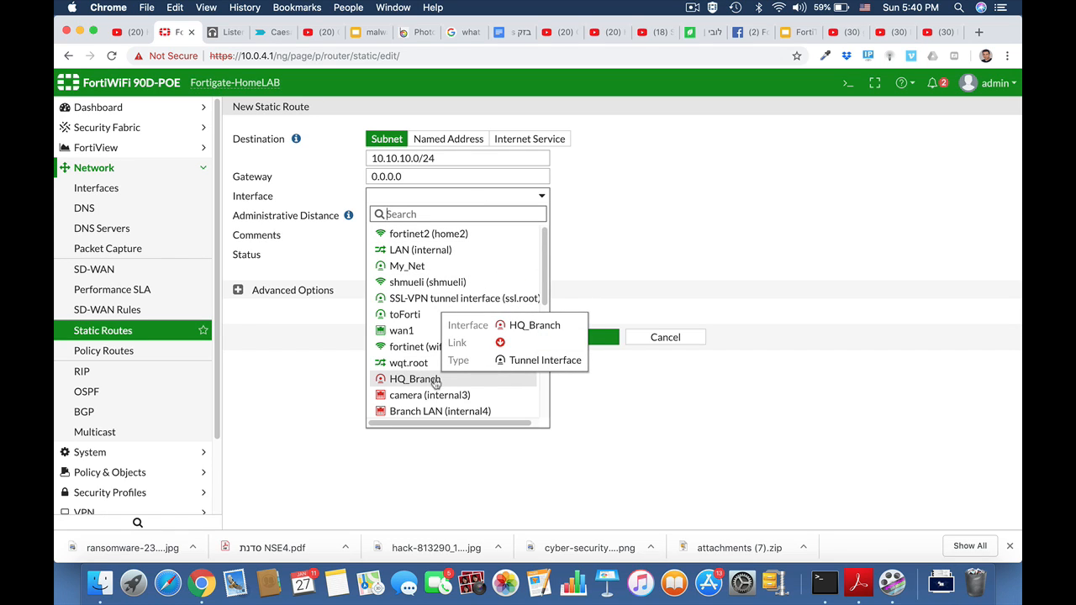
left_click(415, 379)
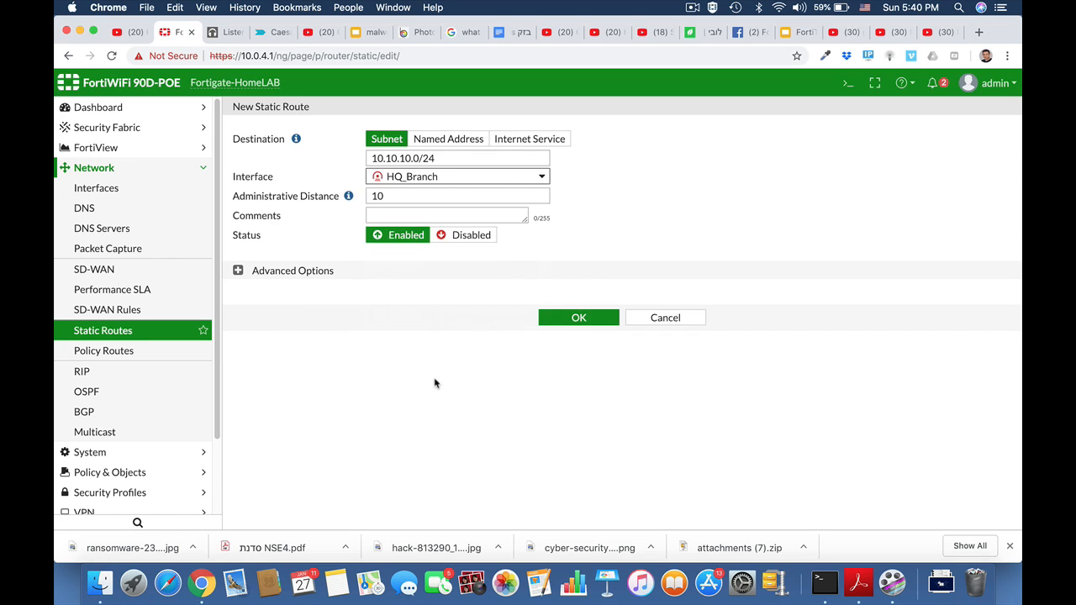
left_click(580, 317)
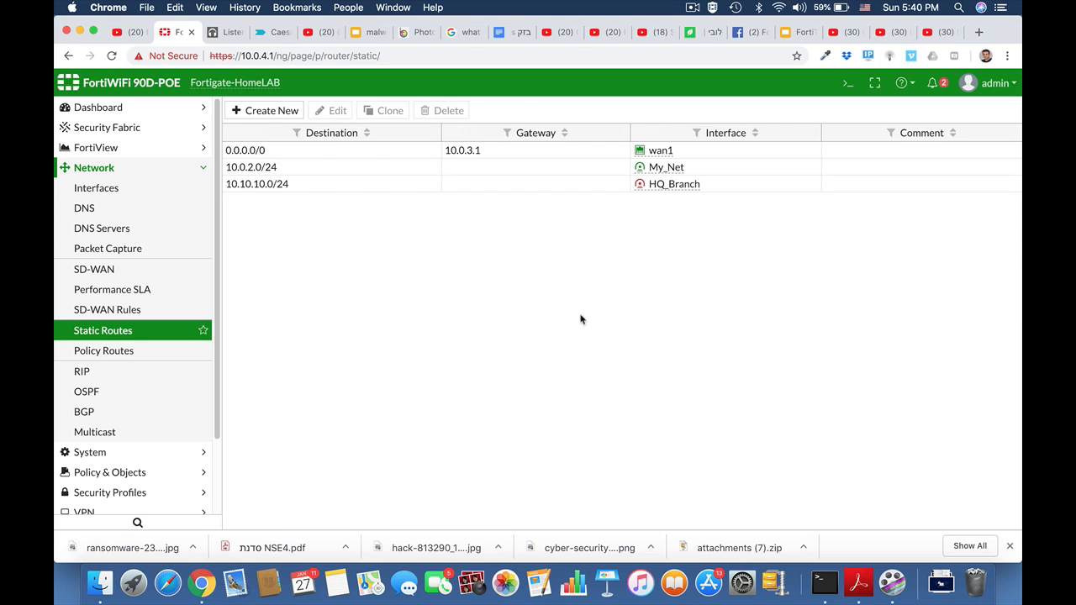
Create a new IPv4 policy named Local_to_ipsec with LAN (internal) as incoming and HQ_Branch as outgoing interface.
left_click(105, 168)
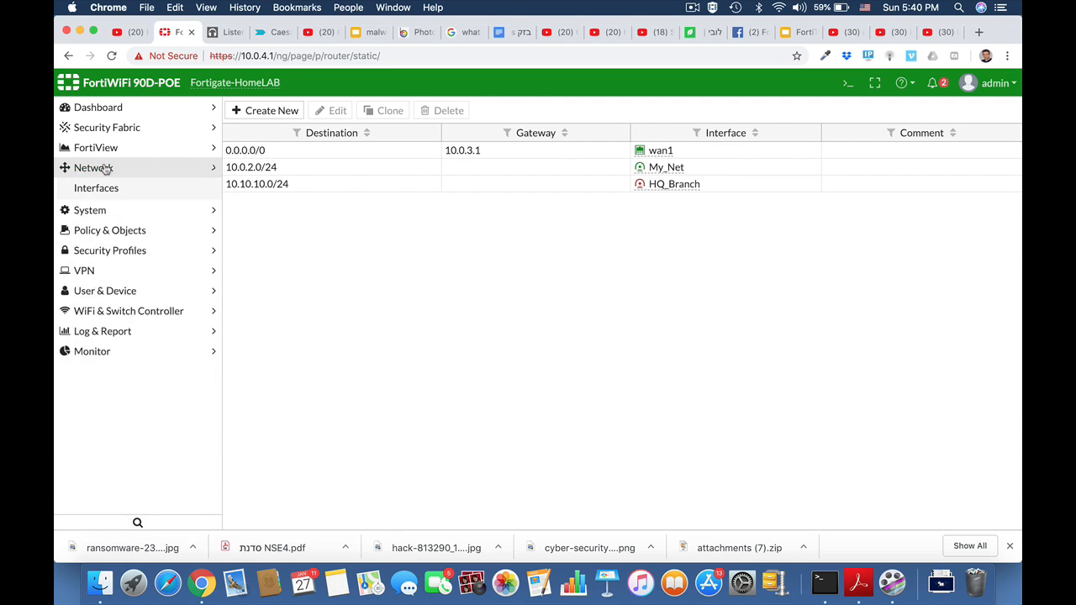
left_click(123, 210)
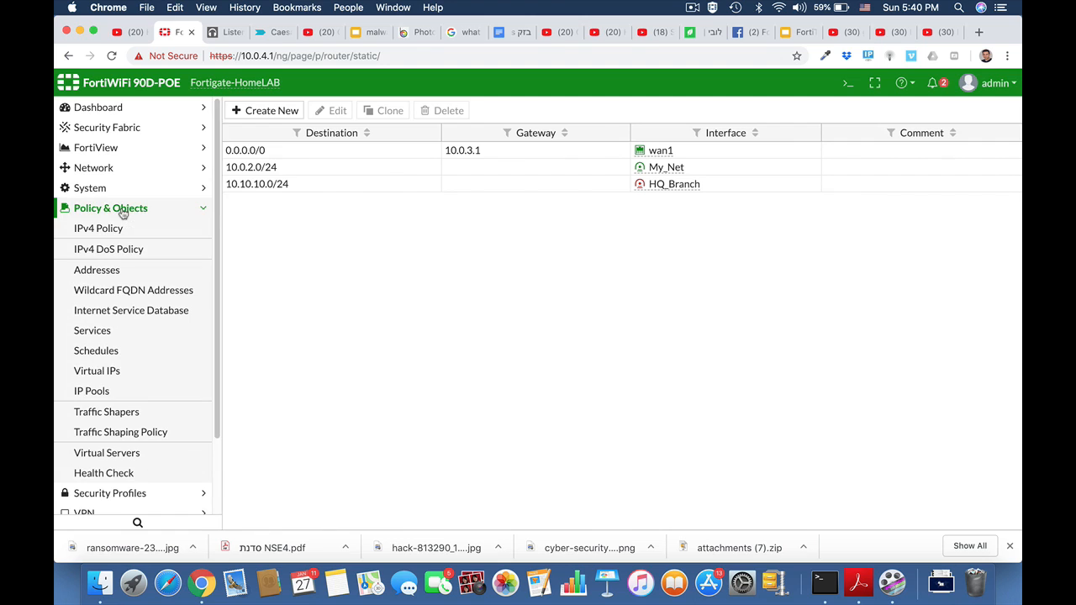
left_click(108, 228)
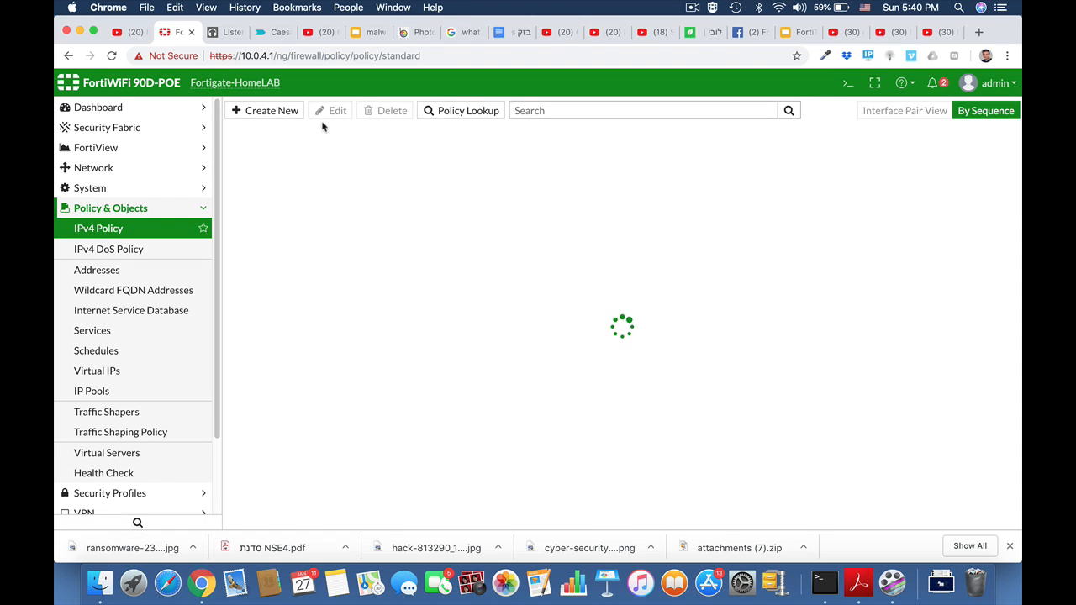
left_click(288, 111)
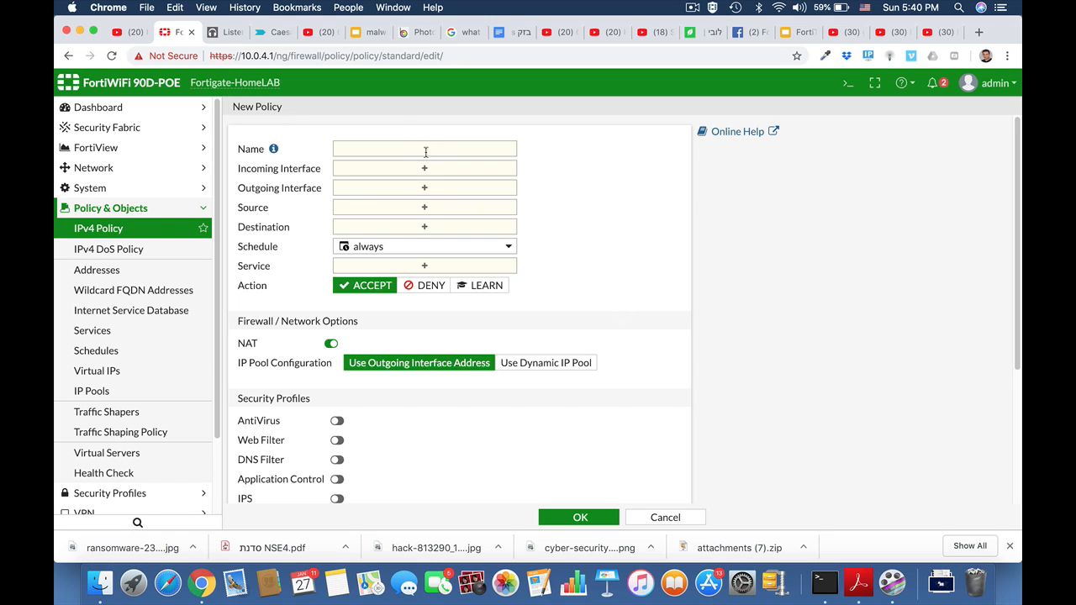
left_click(415, 148)
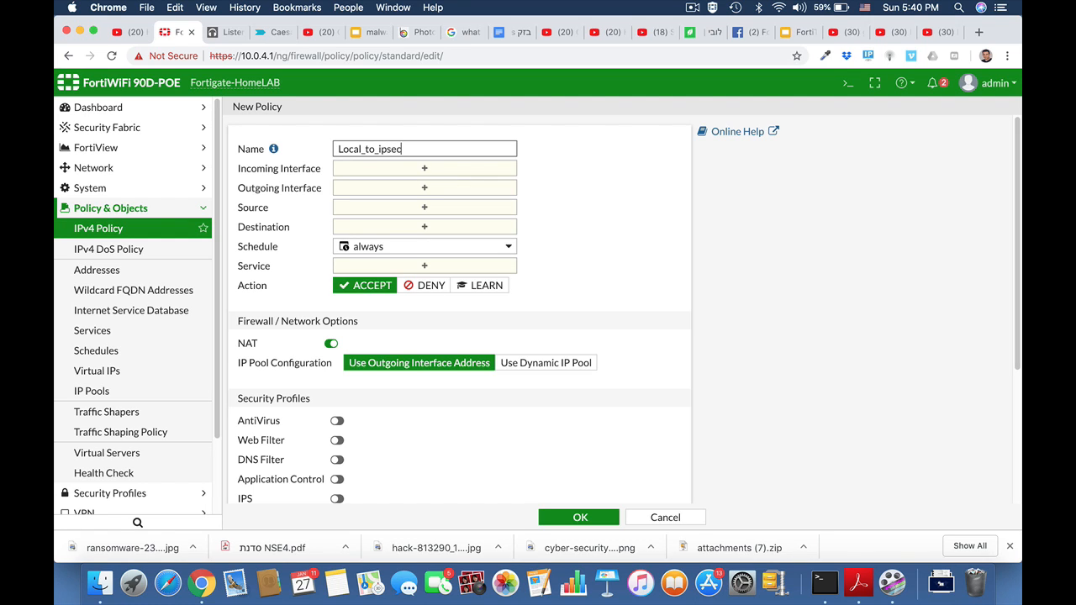
left_click(469, 173)
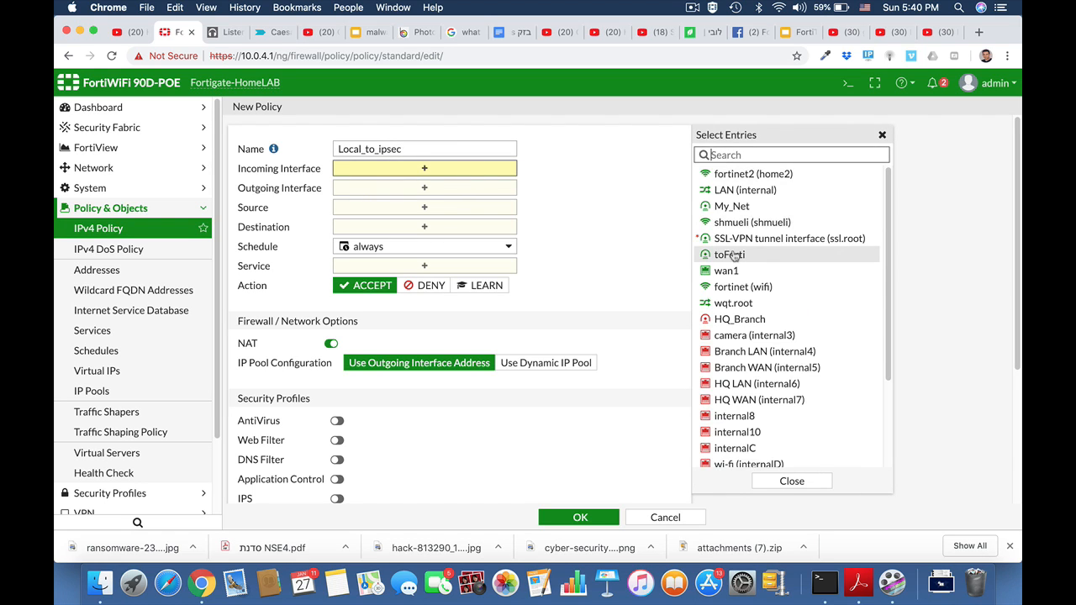
left_click(721, 195)
left_click(454, 201)
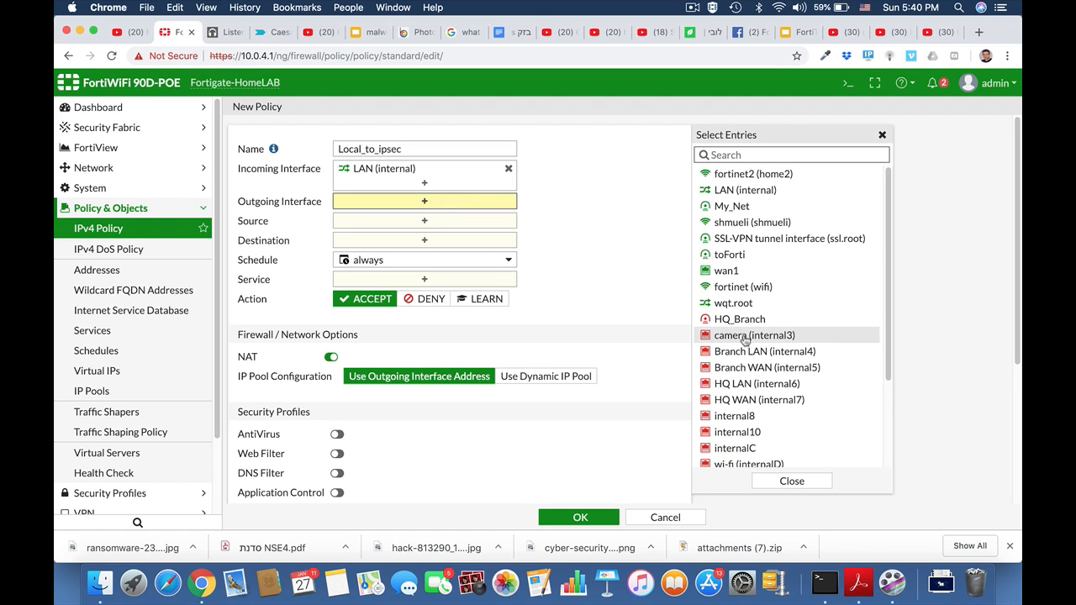
left_click(739, 319)
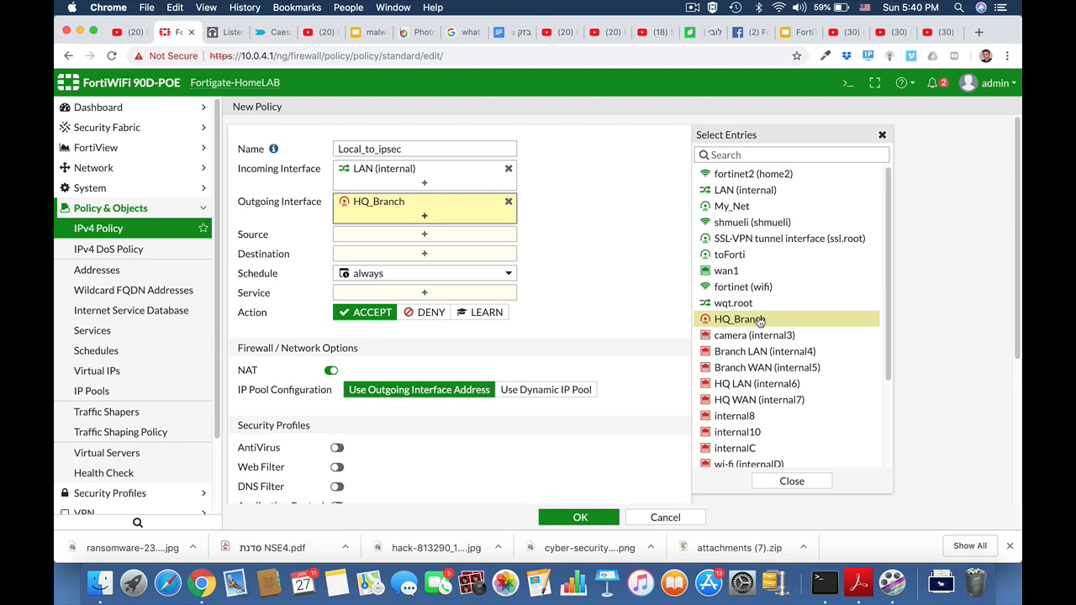
Set the policy's source and destination to all and service to ALL, then save it.
left_click(431, 235)
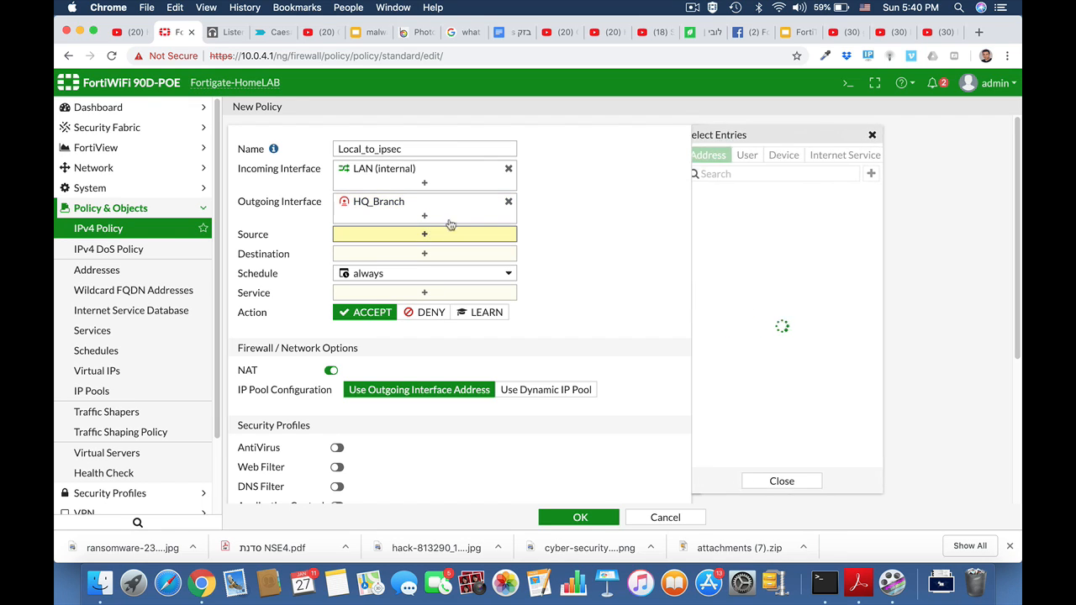
left_click(730, 213)
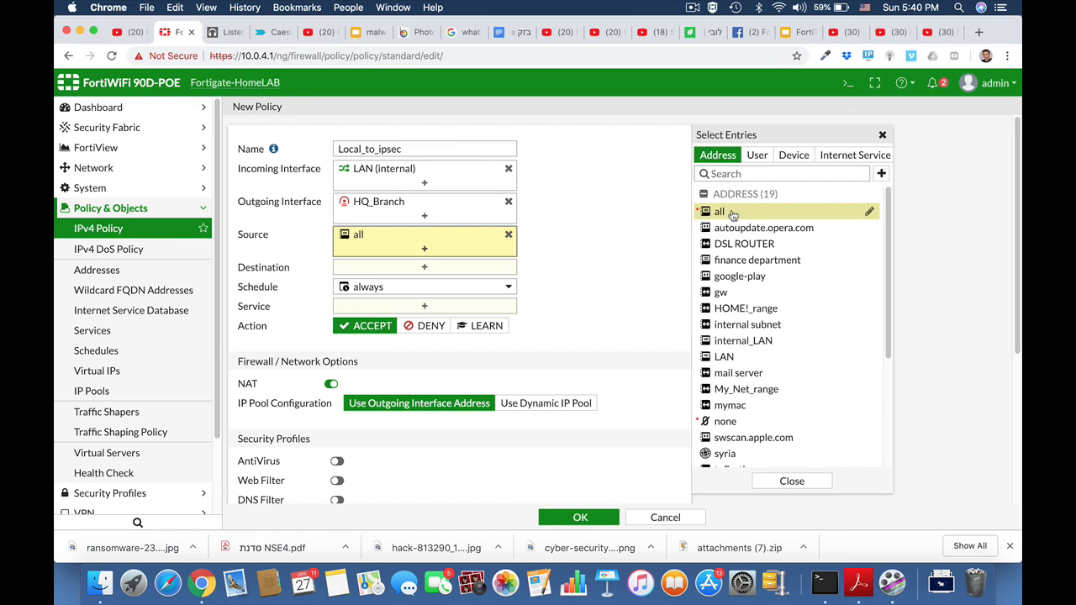
left_click(476, 267)
left_click(728, 216)
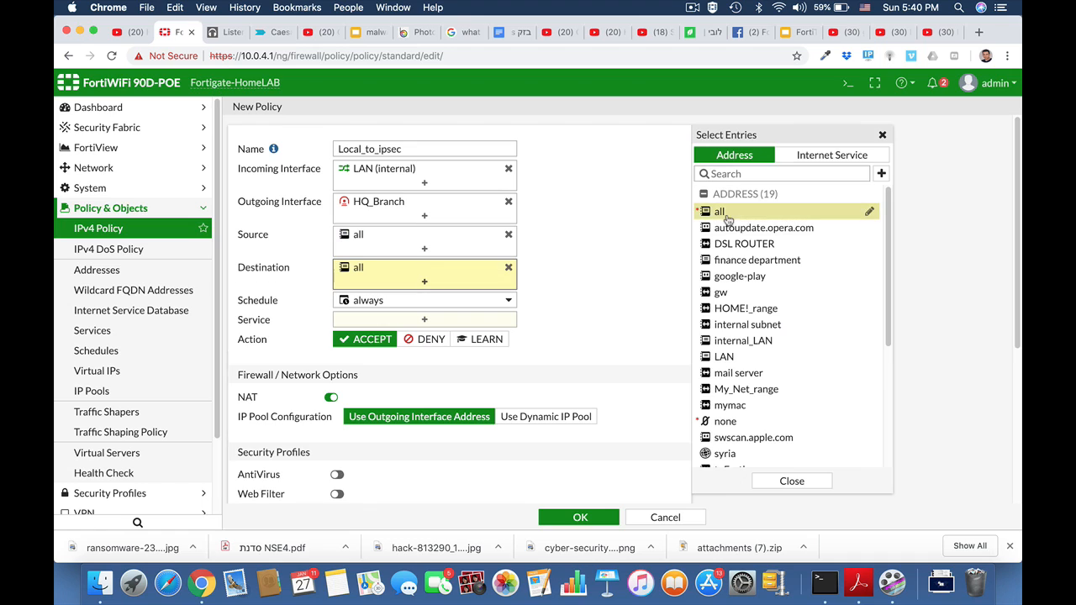
left_click(425, 320)
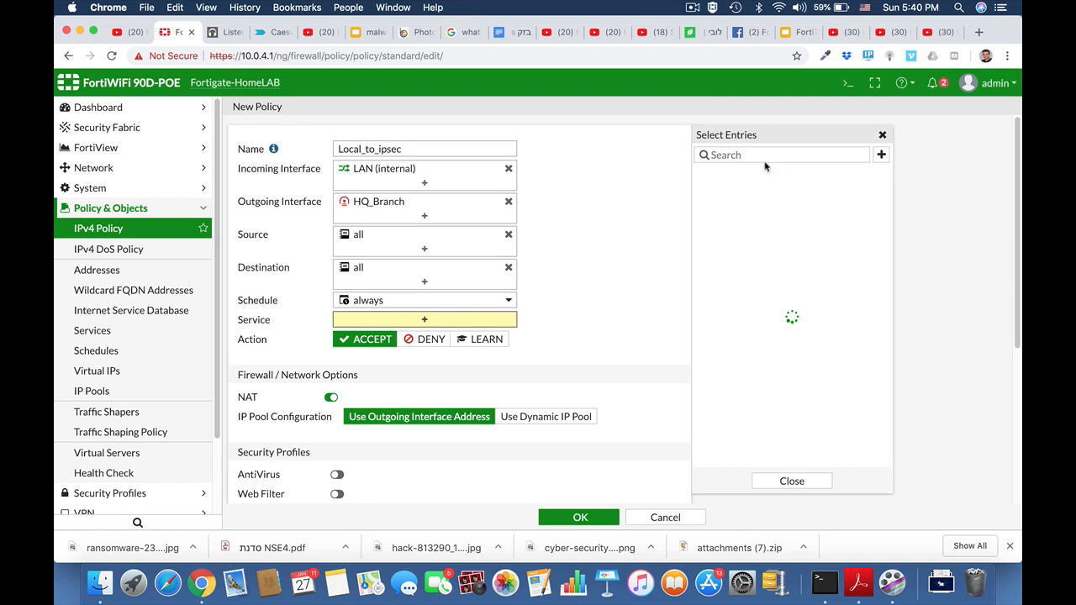
left_click(721, 208)
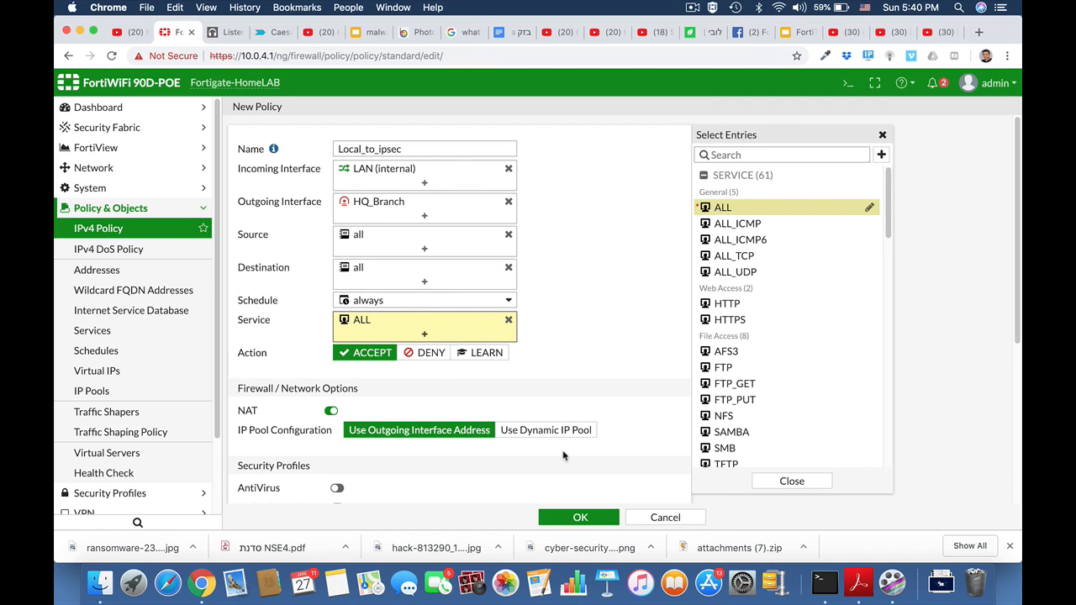
left_click(581, 518)
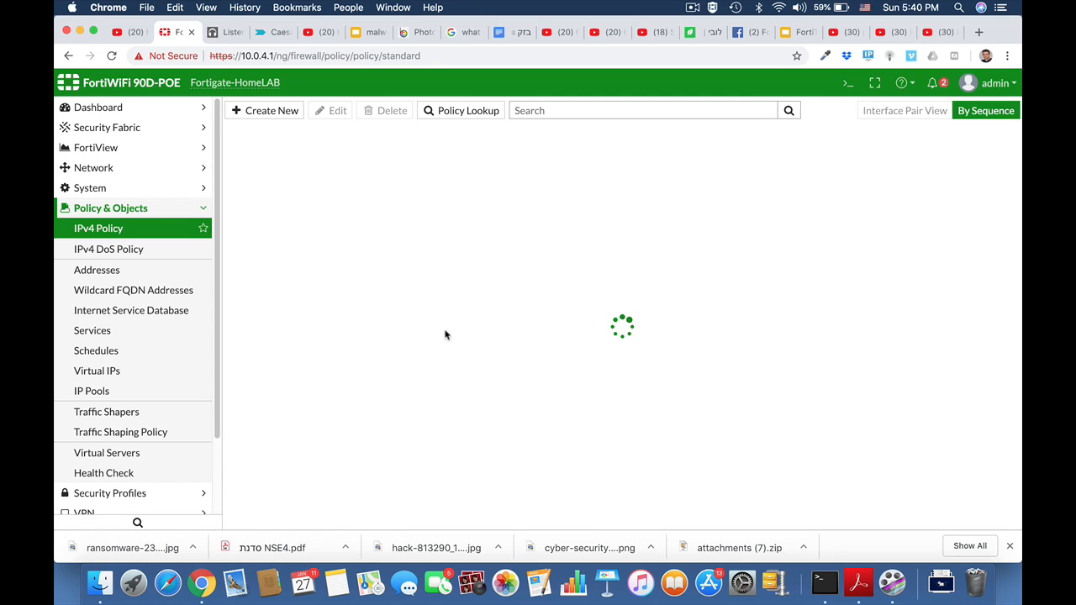
Create another IPv4 policy named Ipsec_local with HQ_Branch as incoming and LAN (internal) as outgoing interface.
left_click(271, 111)
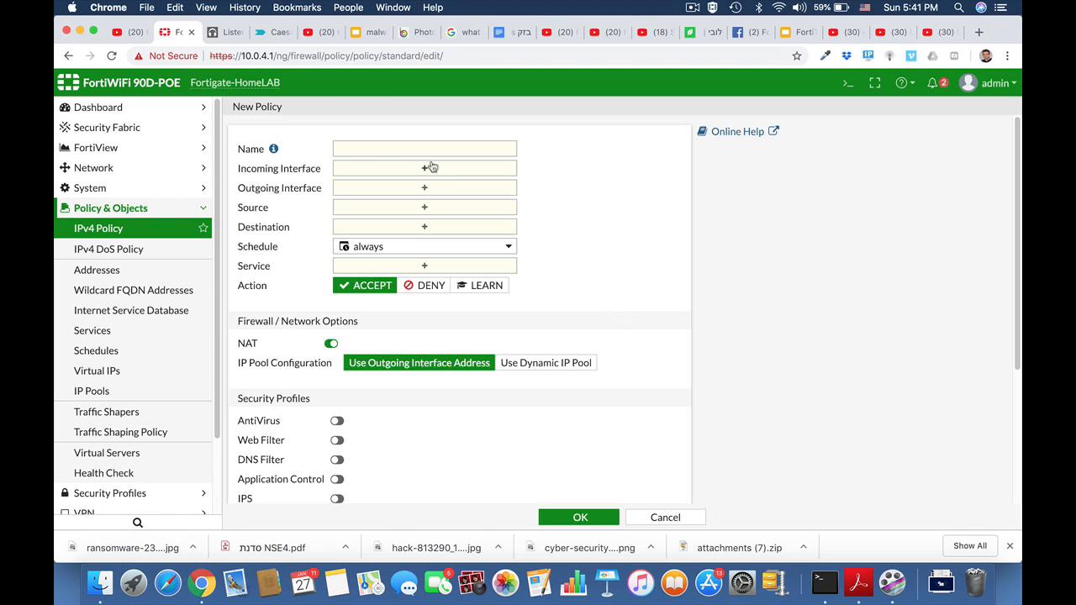
left_click(416, 148)
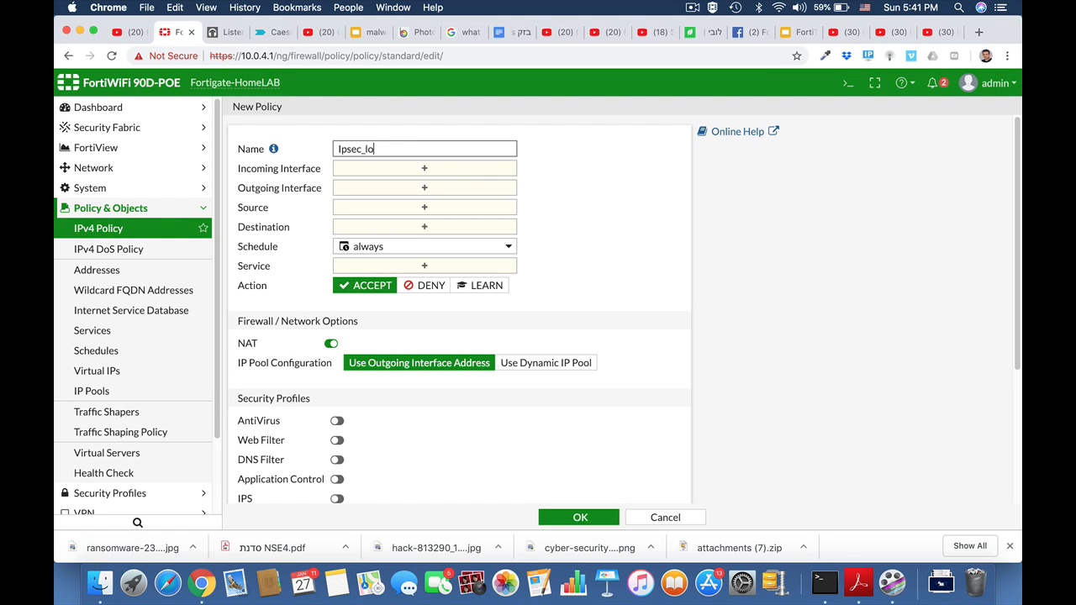
left_click(424, 168)
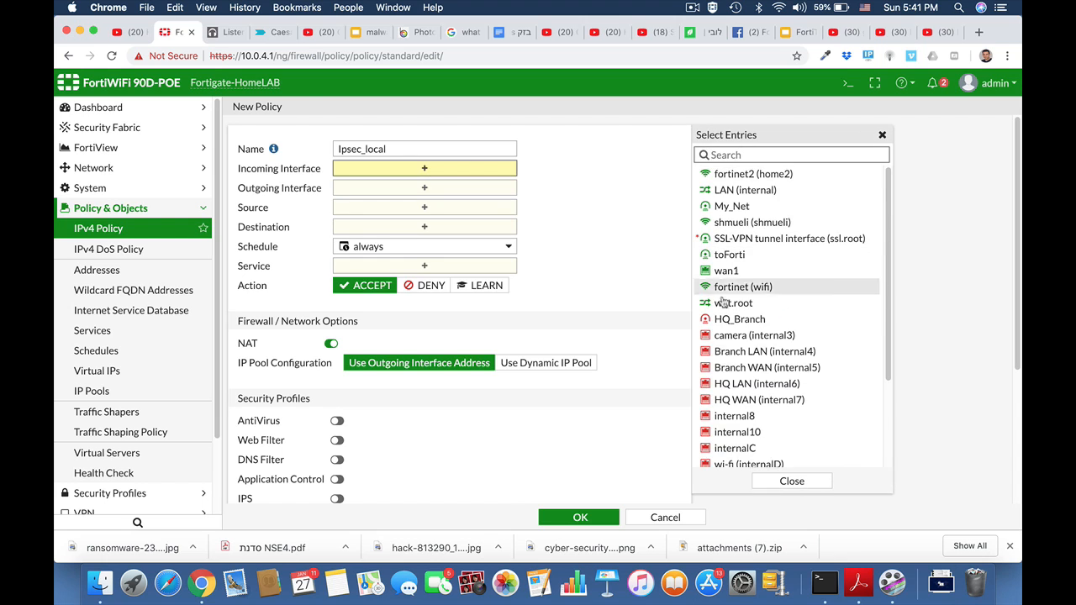
left_click(724, 319)
left_click(493, 208)
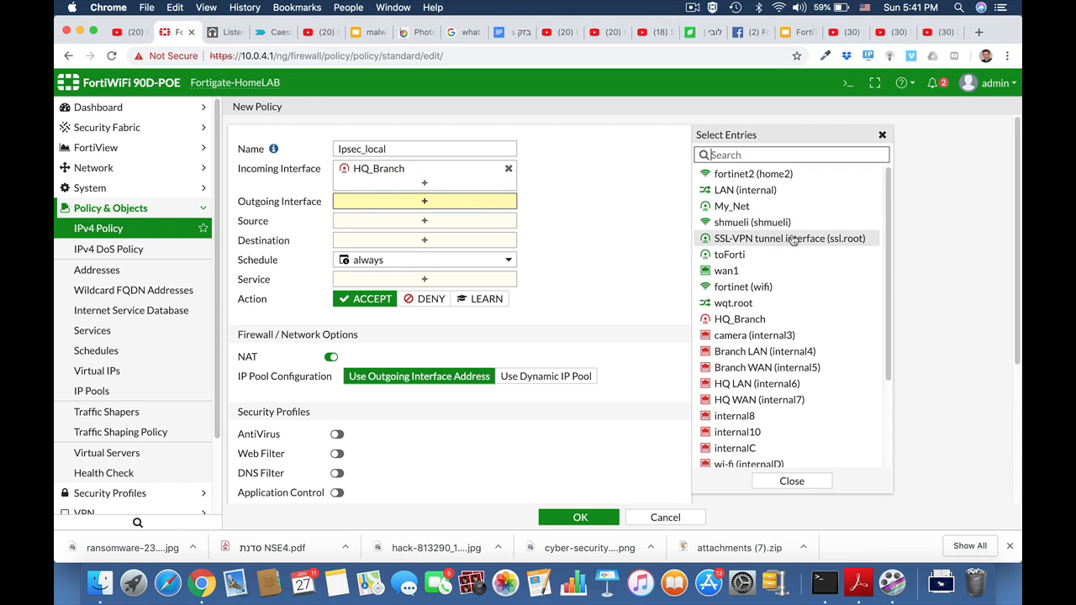
left_click(747, 192)
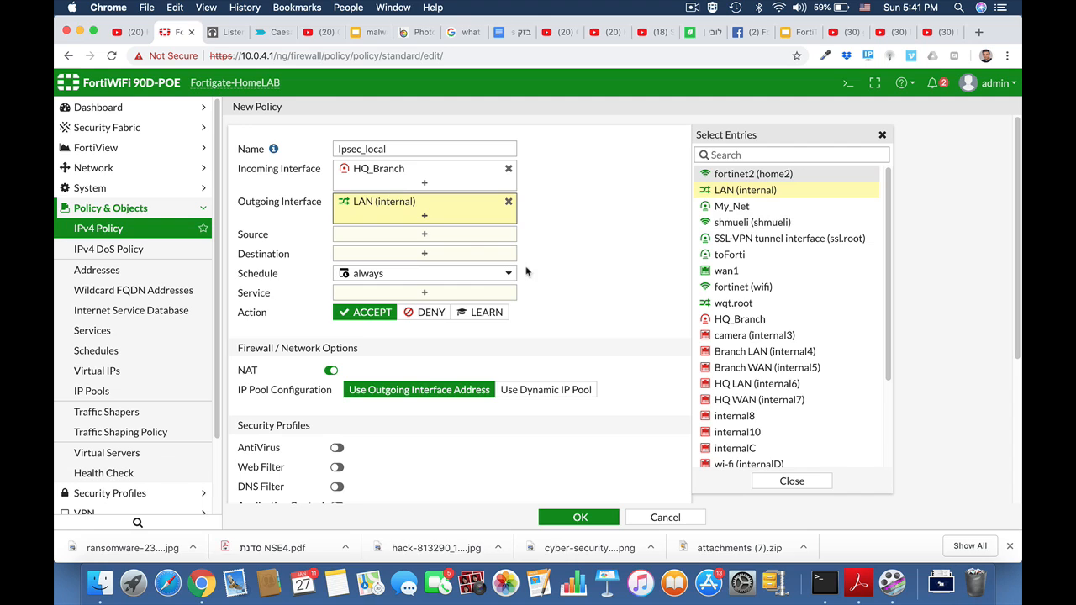
Set the Ipsec_local policy's source and destination to all and service to ALL, then save it.
left_click(457, 235)
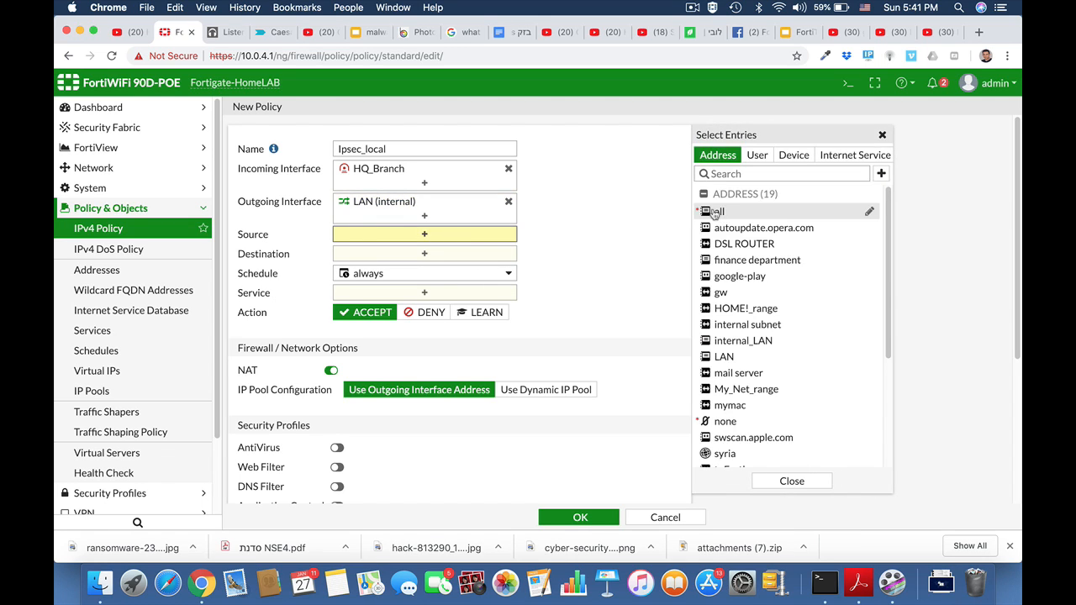
left_click(717, 212)
left_click(514, 268)
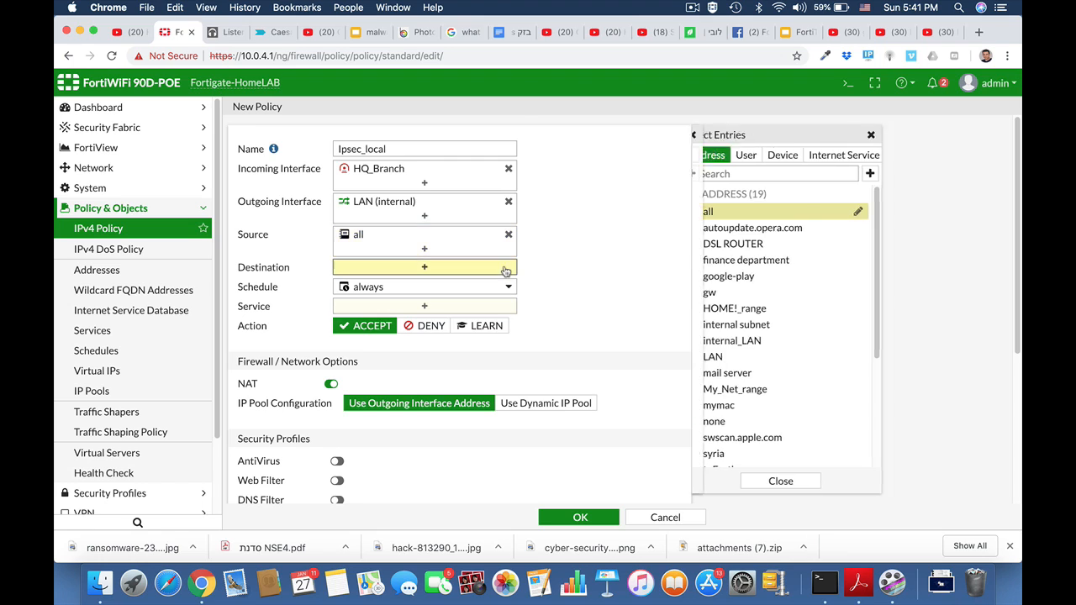
left_click(721, 212)
left_click(469, 321)
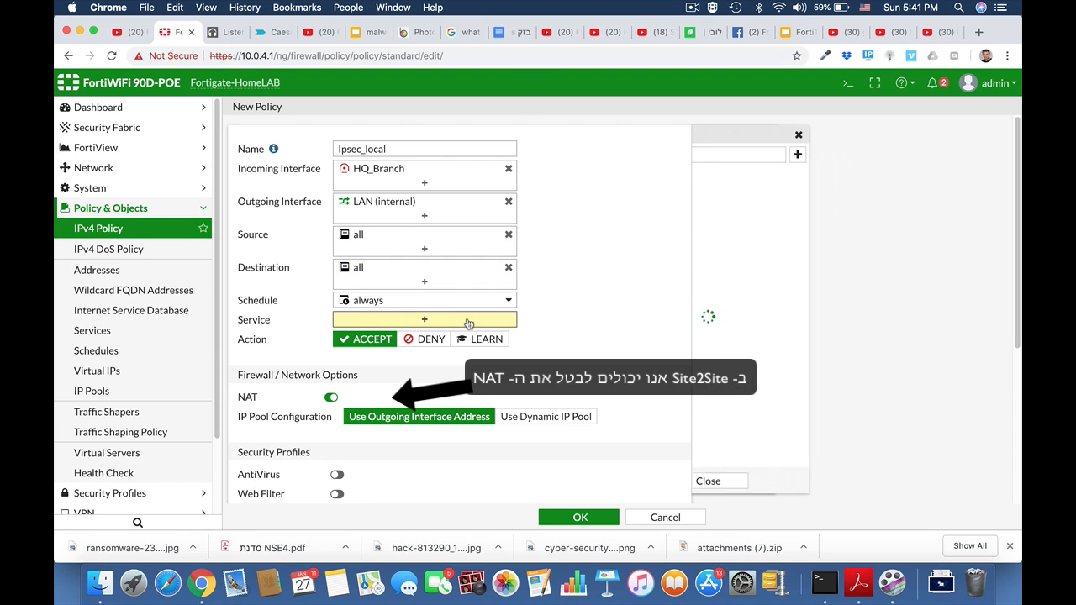
left_click(717, 207)
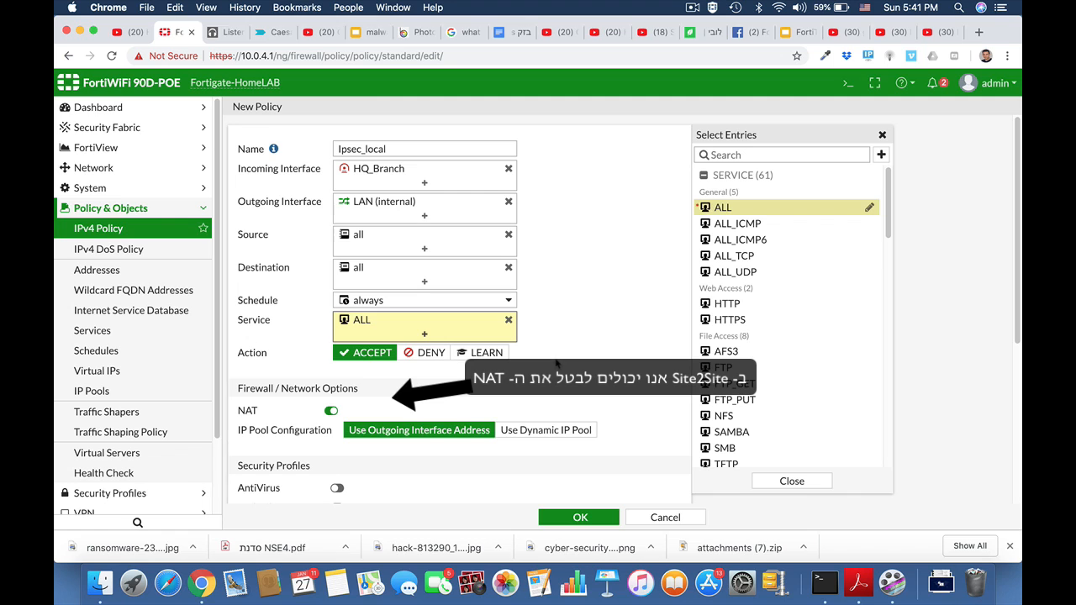
left_click(571, 518)
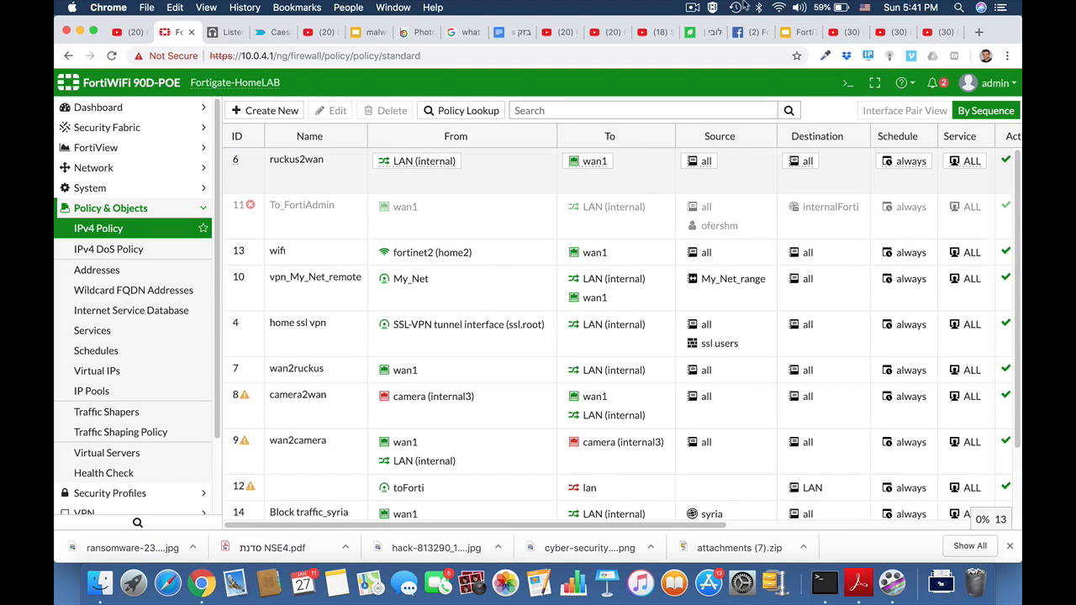
left_click(693, 8)
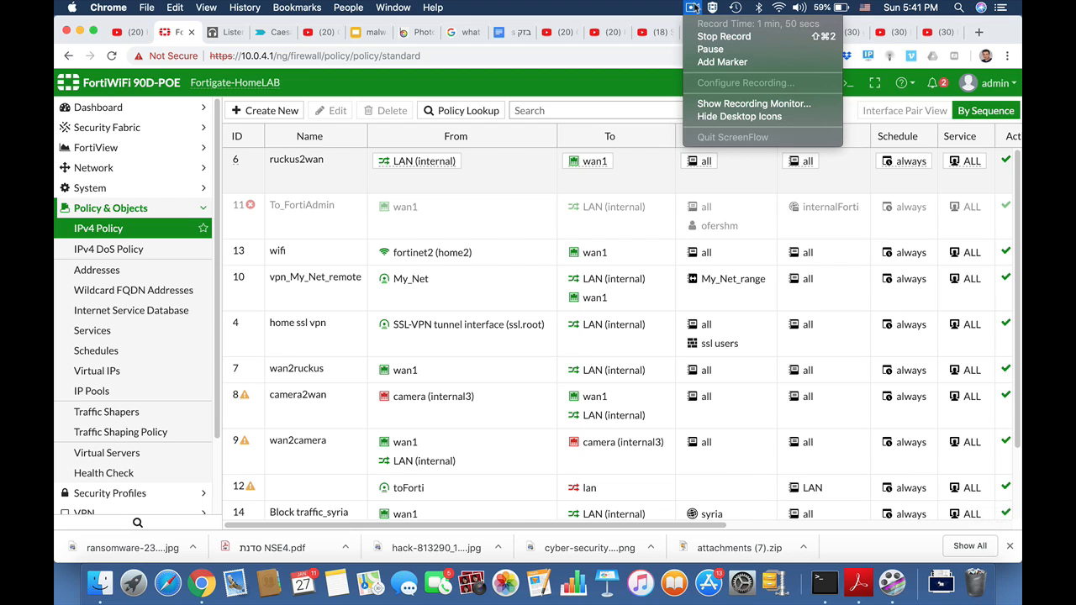
left_click(695, 8)
Disable NAT on the Local_to_ipsec policy and save the change.
scroll(434, 363, "down", 1)
scroll(434, 363, "down", 1)
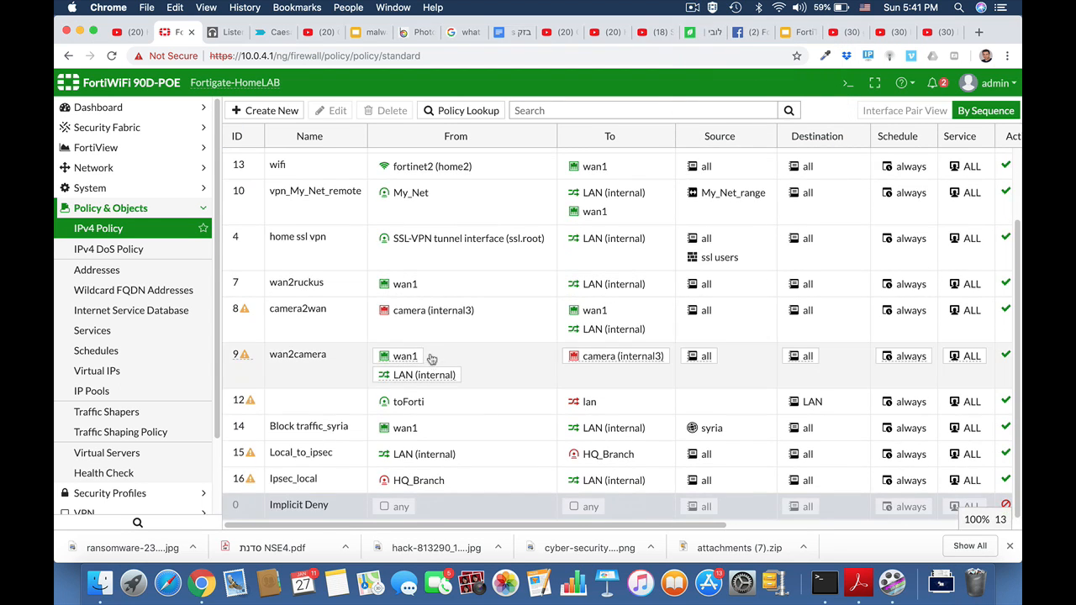
left_click(313, 457)
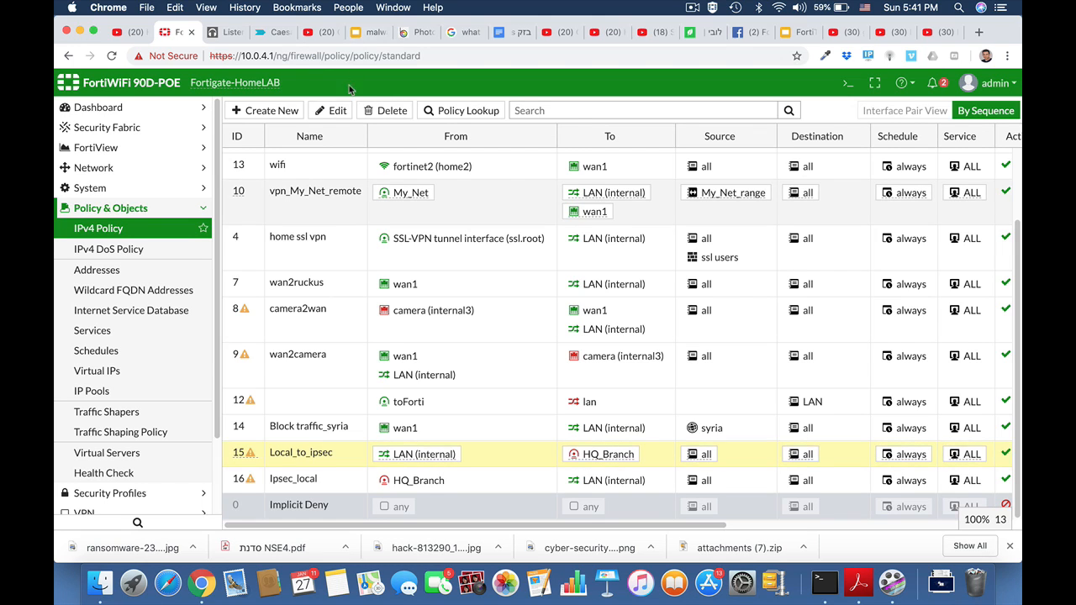
left_click(338, 110)
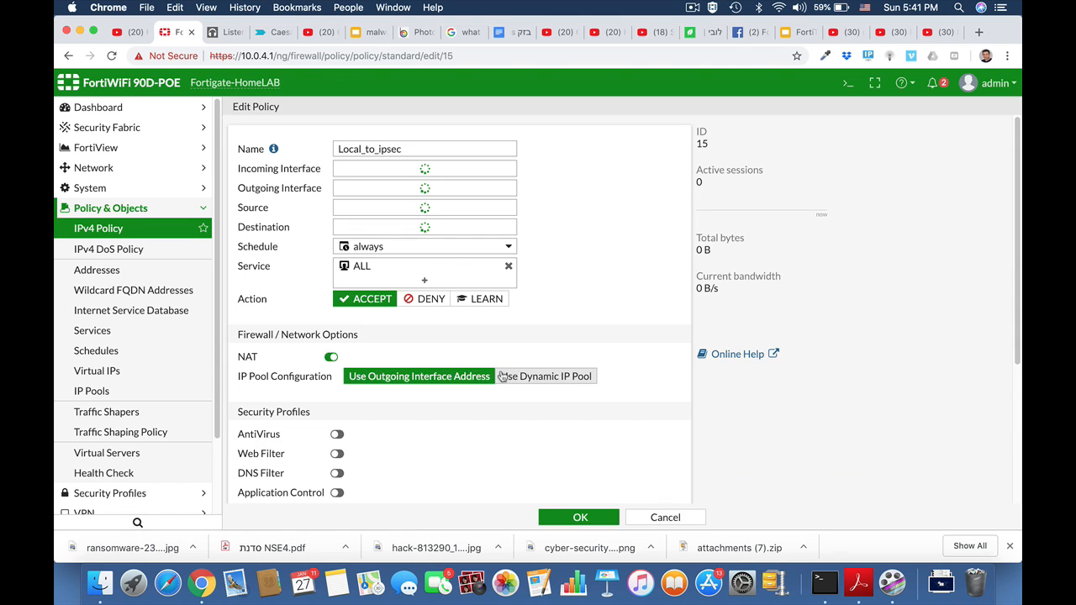
scroll(499, 375, "down", 3)
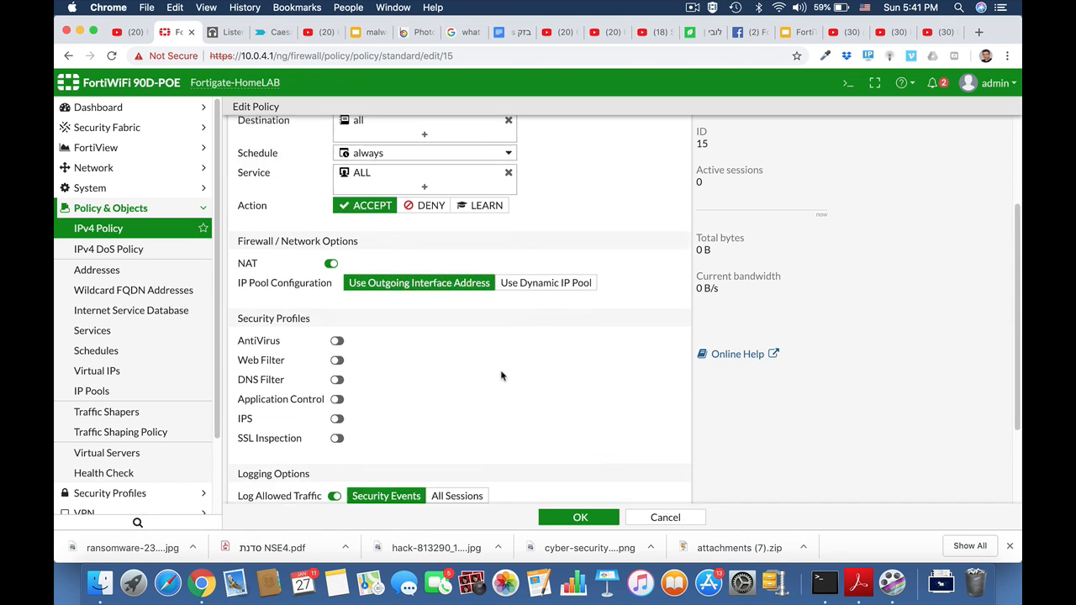
left_click(331, 259)
left_click(580, 516)
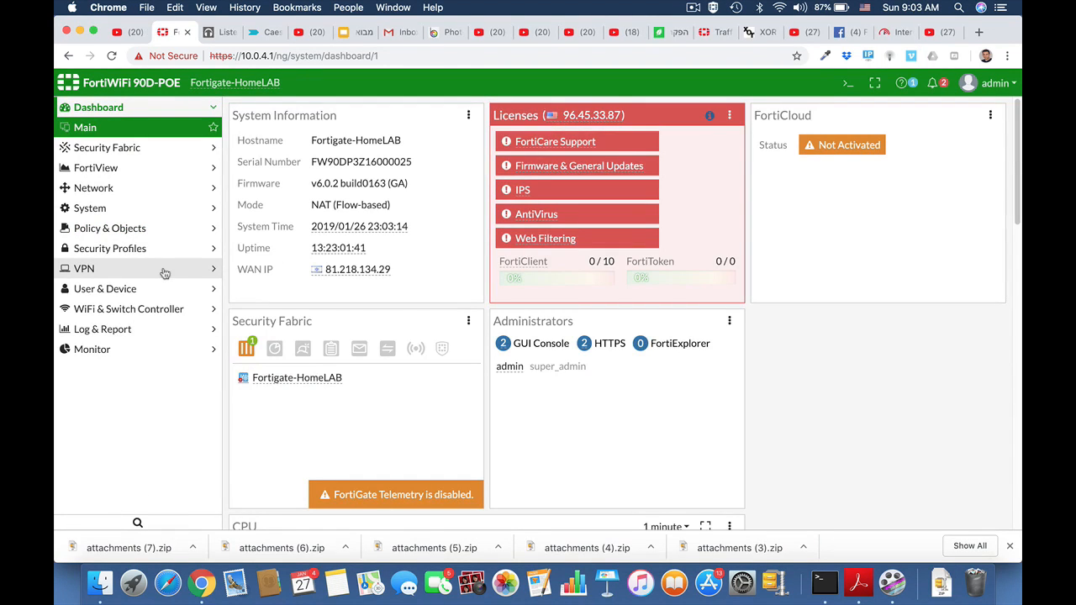
Start a new custom IPsec VPN tunnel named HQ_Branch from the IPsec wizard.
left_click(141, 269)
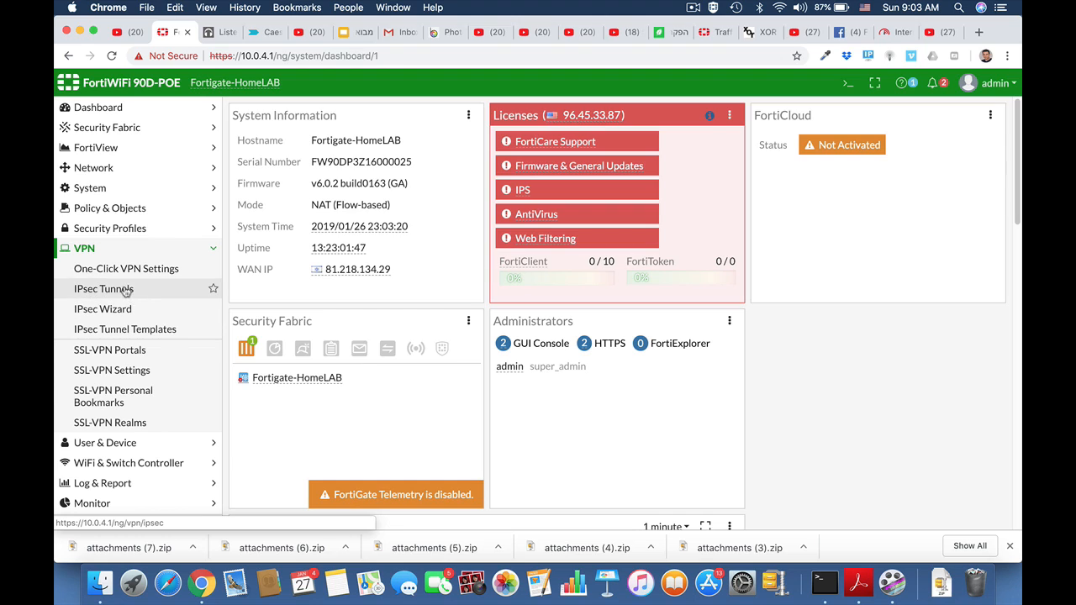
left_click(122, 288)
left_click(270, 111)
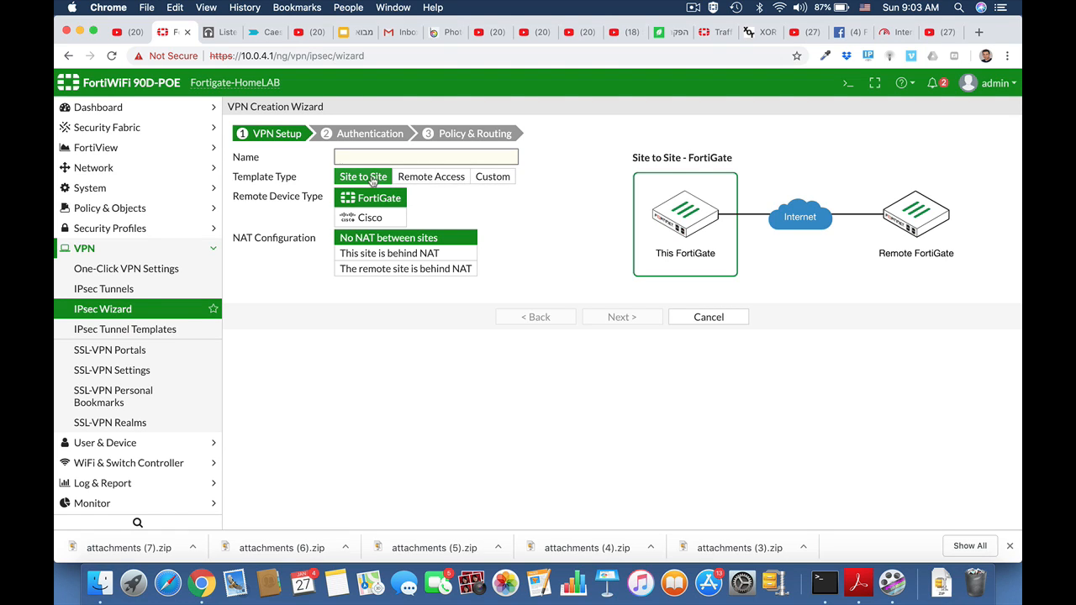
left_click(495, 178)
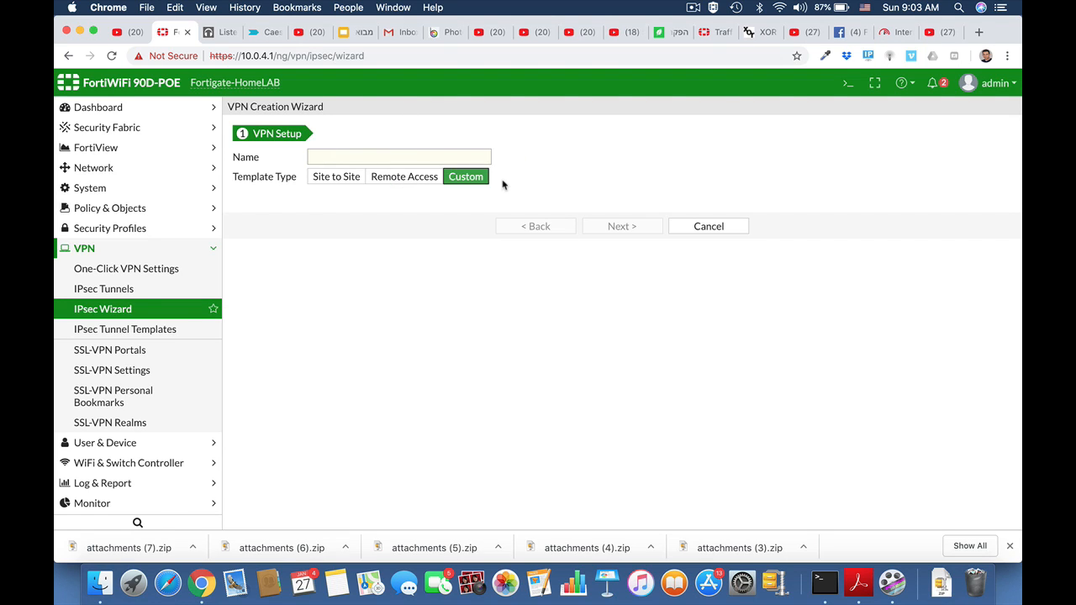
left_click(352, 157)
left_click(352, 157)
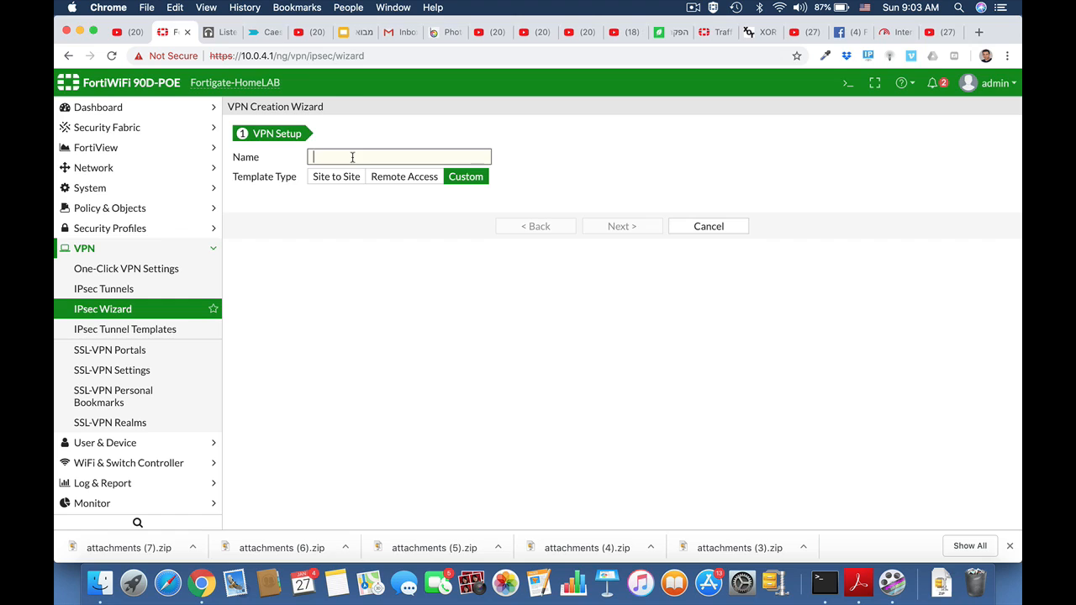
type("HQ_Branch")
left_click(621, 226)
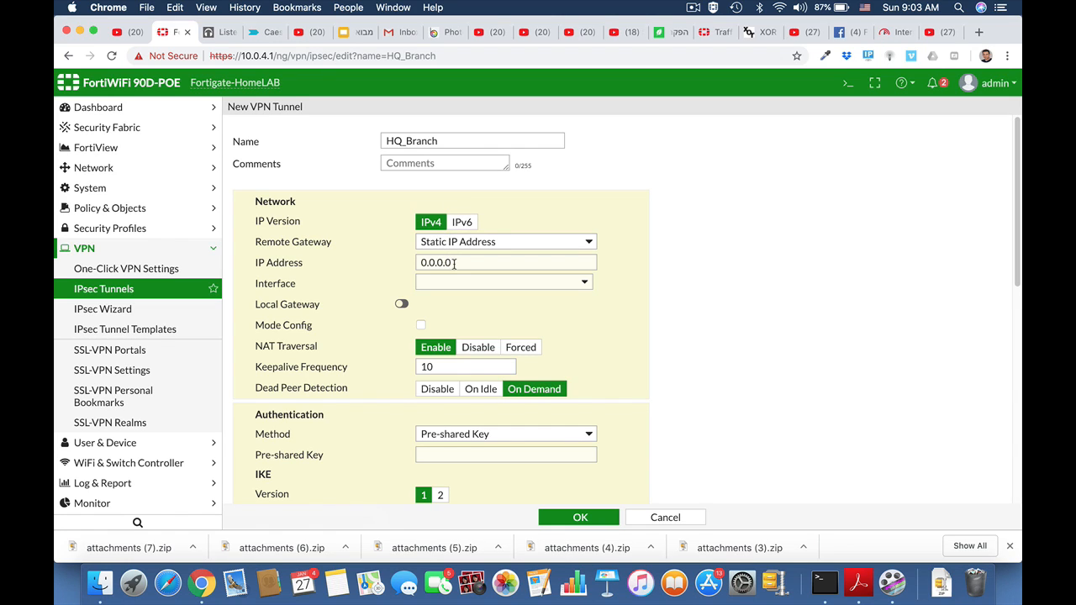
Set the remote gateway IP address to 2.2.2.2 and the tunnel interface to wan1.
left_click_drag(454, 264, 419, 264)
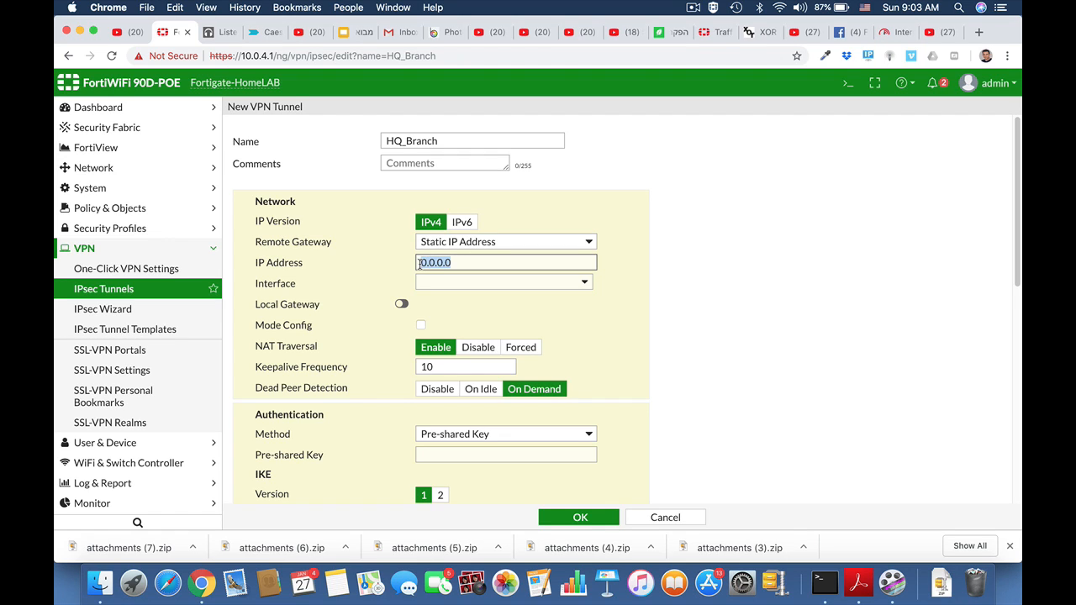
type("2.2.")
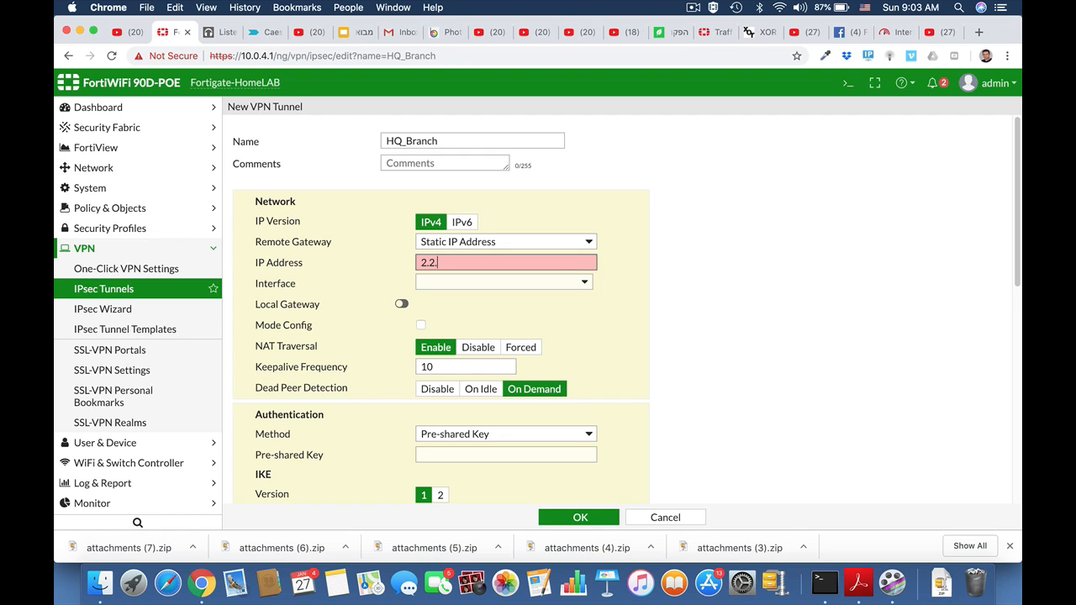
type("2.2")
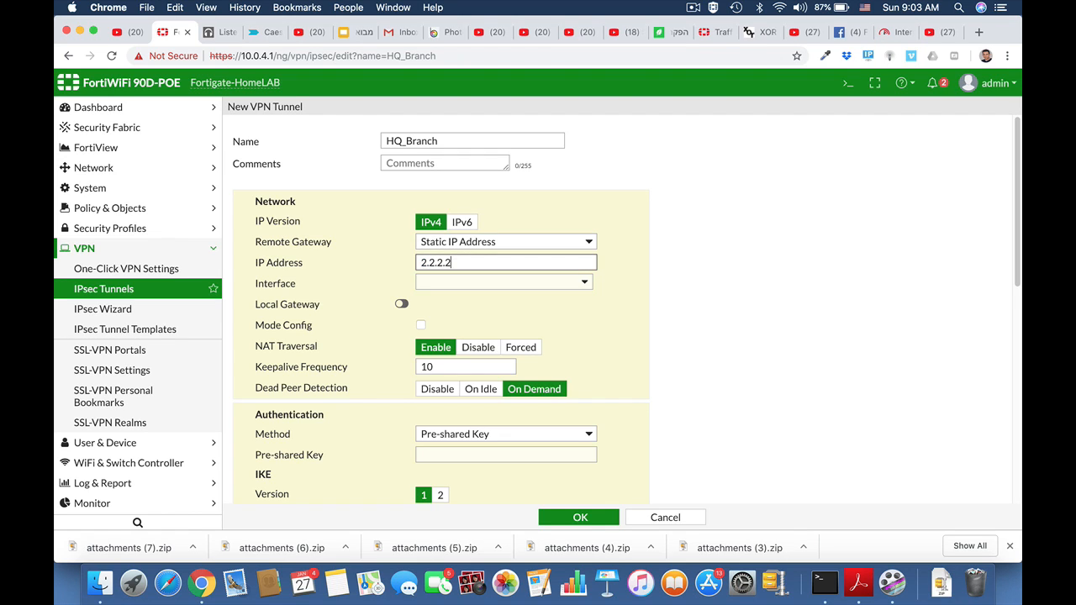
left_click(487, 284)
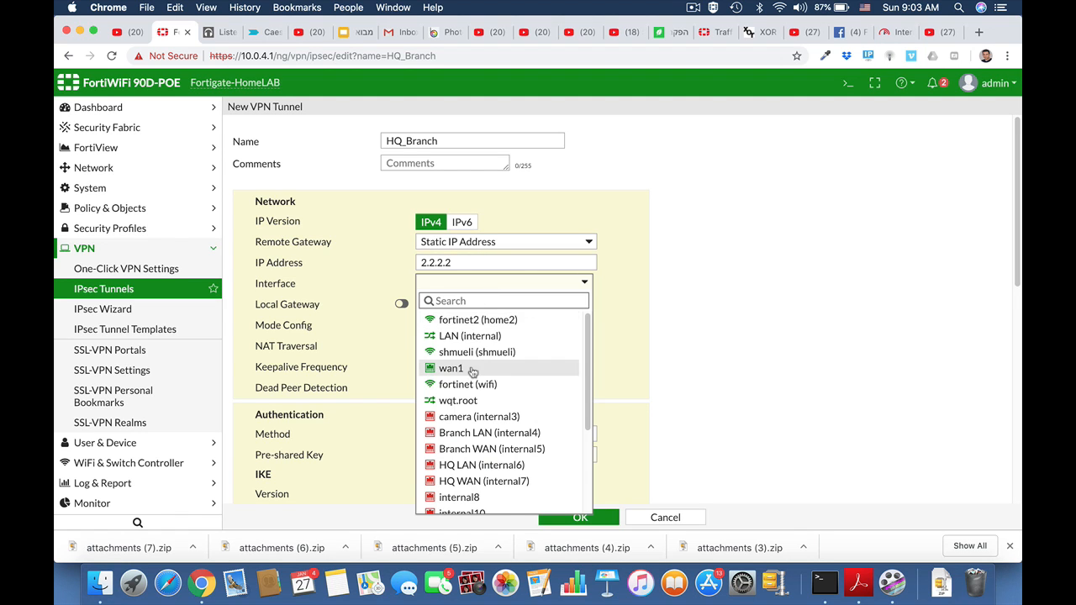
left_click(472, 370)
Enter the tunnel's pre-shared key.
scroll(646, 323, "down", 2)
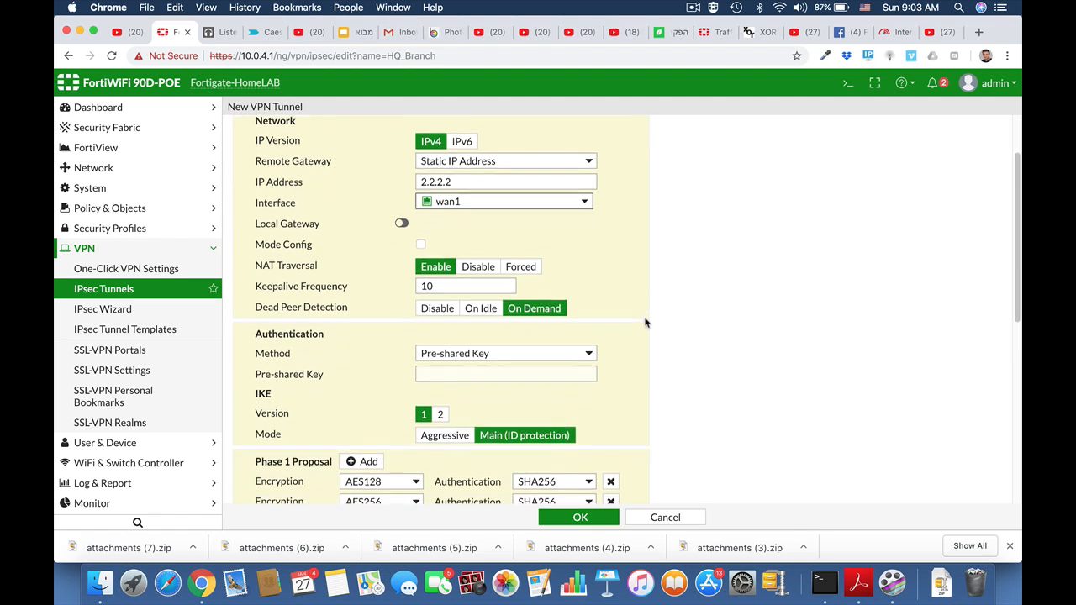
scroll(645, 323, "down", 2)
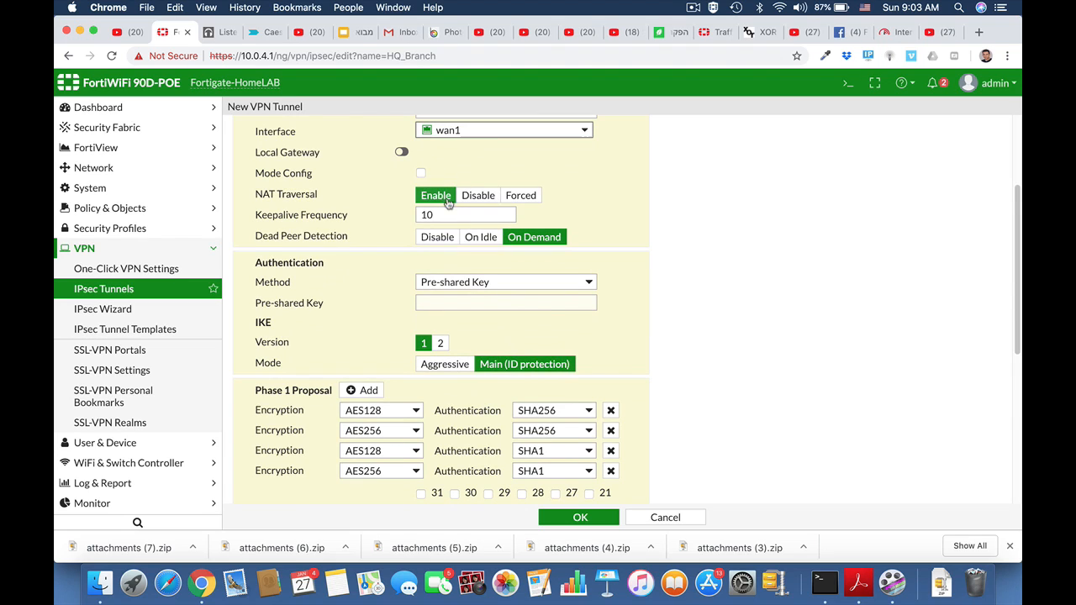
left_click(457, 303)
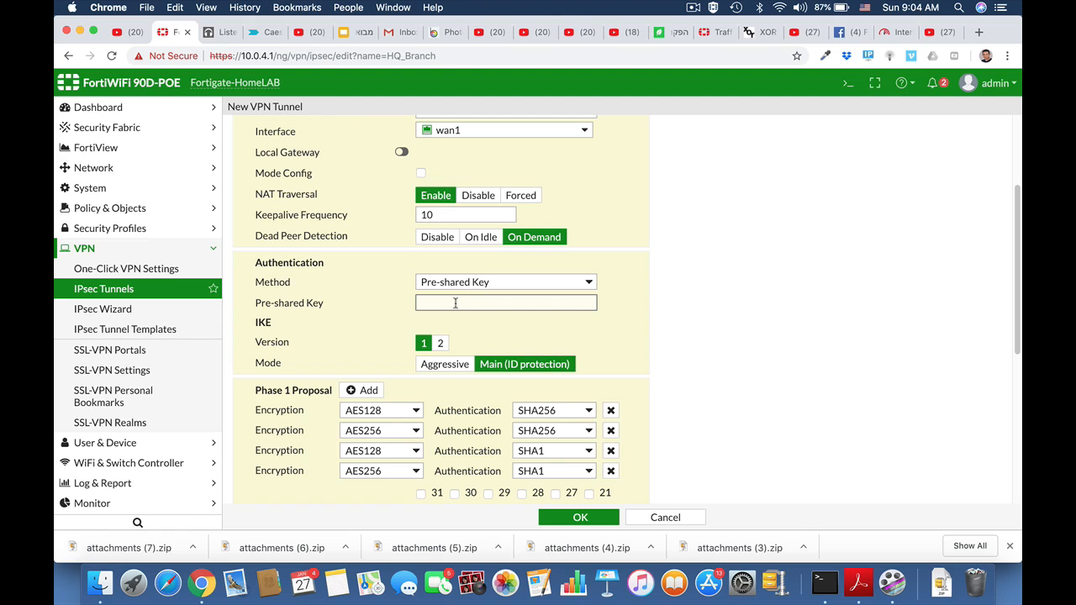
type("f••••")
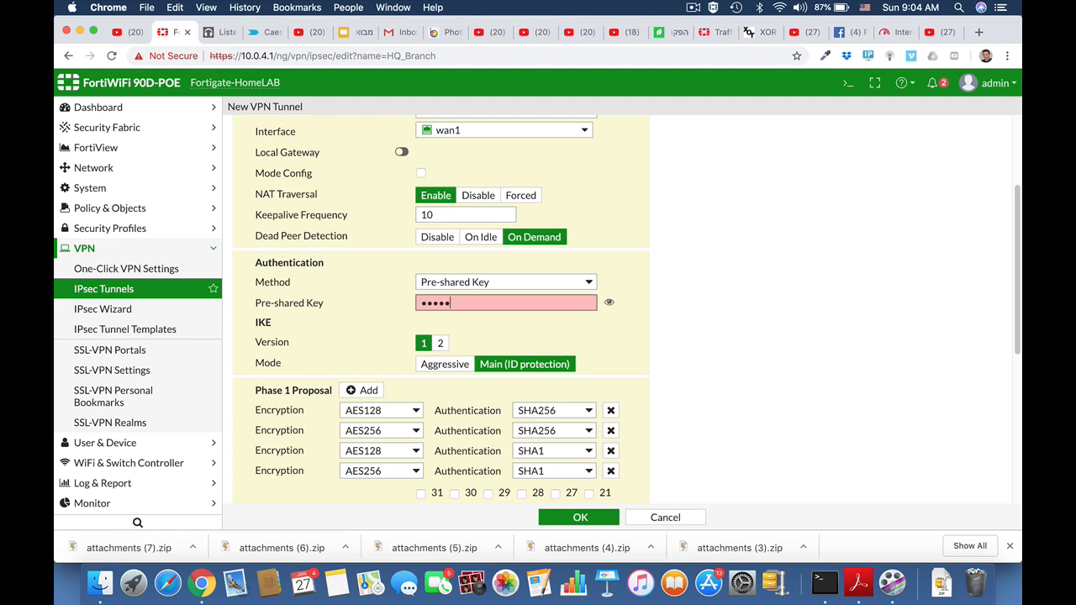
type("•")
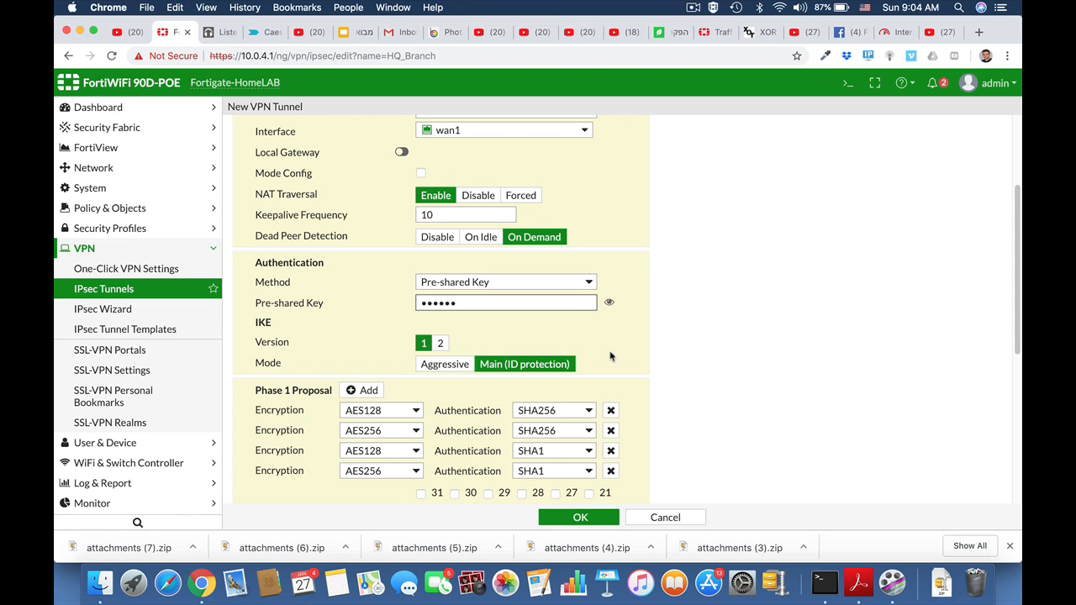
Reduce the Phase 1 proposals to a single one with AES192 encryption and SHA256 authentication.
scroll(650, 375, "down", 1)
scroll(650, 375, "down", 3)
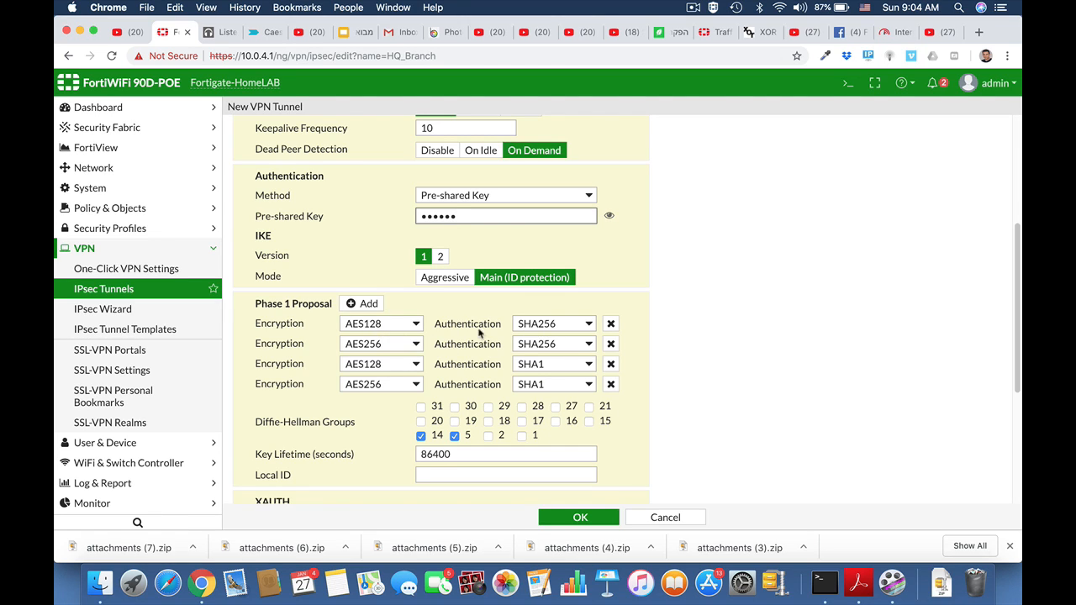
left_click(610, 344)
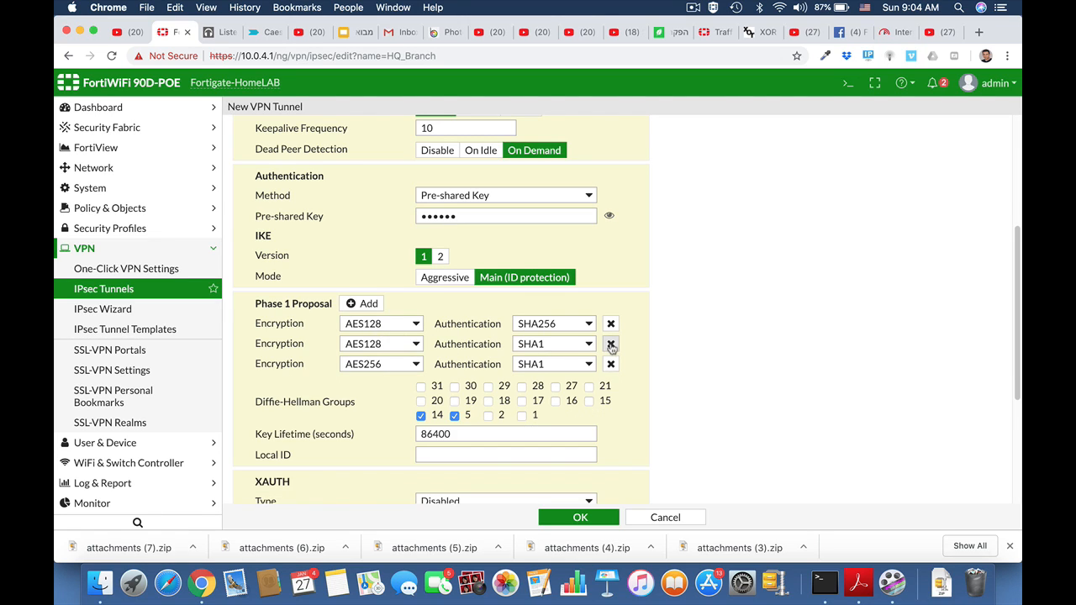
left_click(610, 345)
left_click(610, 344)
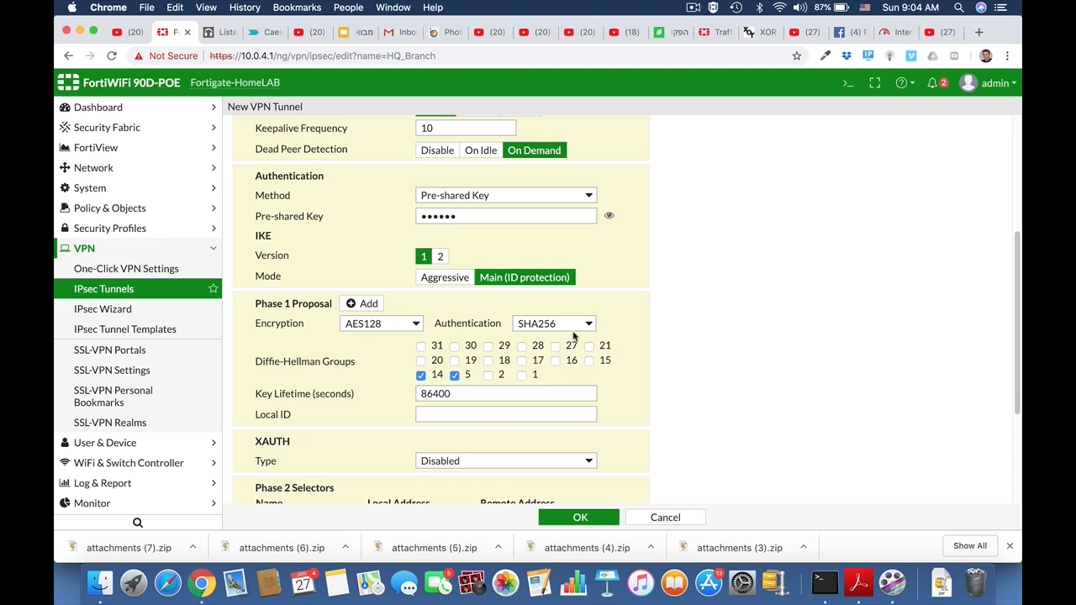
left_click(409, 326)
left_click(395, 345)
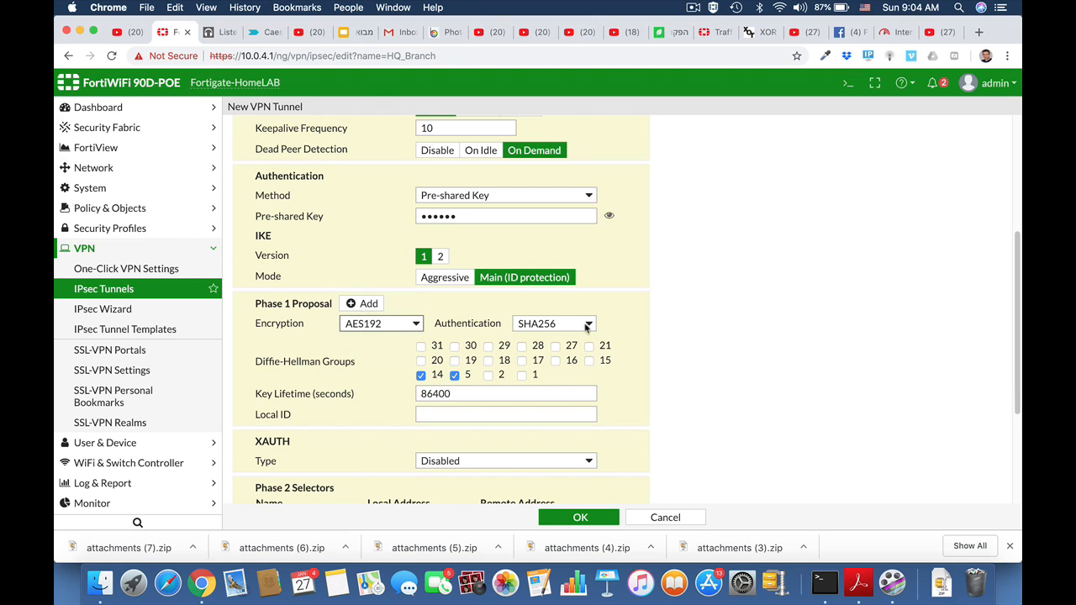
left_click(589, 327)
left_click(590, 327)
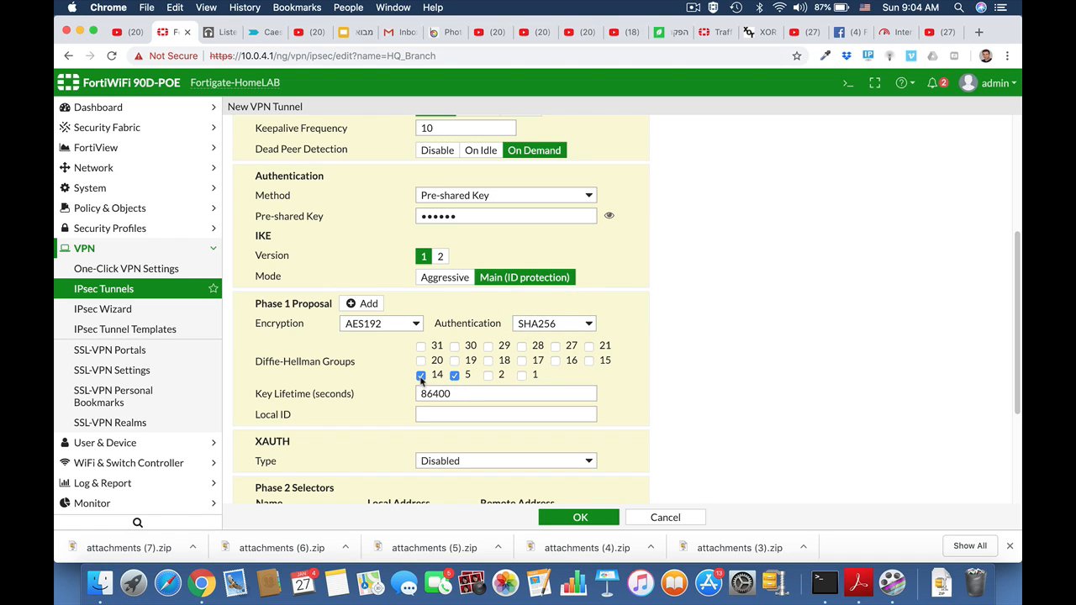
Set the Phase 2 local address subnet to 192.168.1.0/24.
scroll(676, 394, "down", 3)
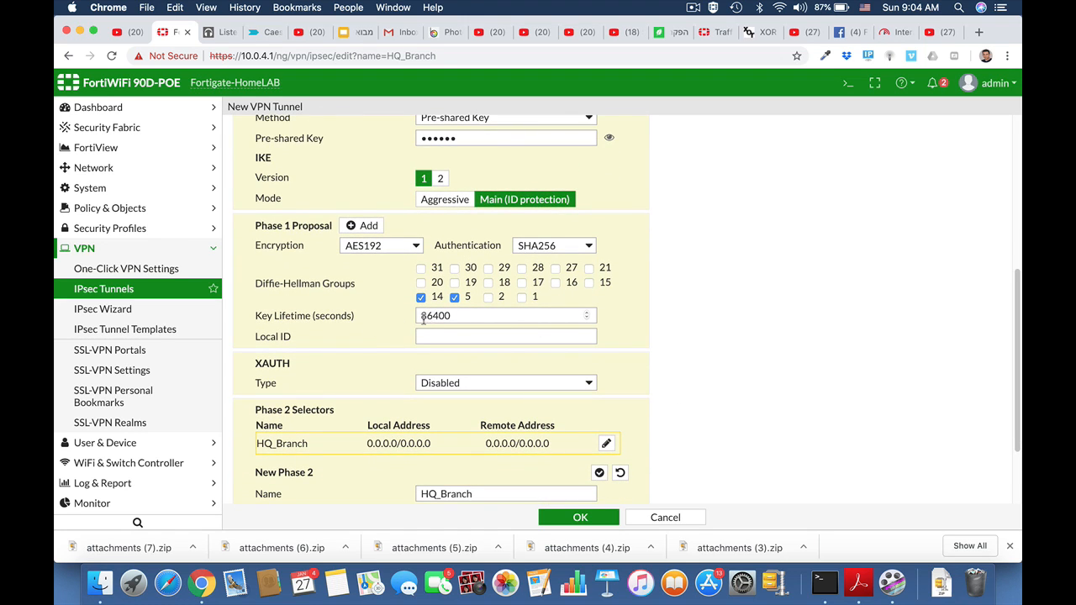
scroll(451, 395, "down", 3)
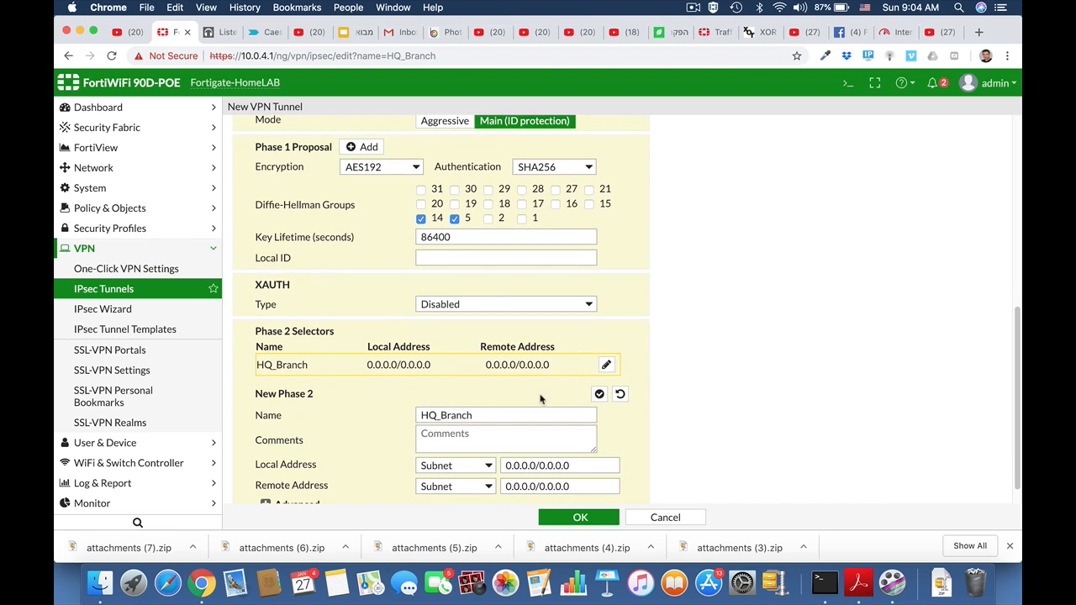
scroll(572, 432, "down", 1)
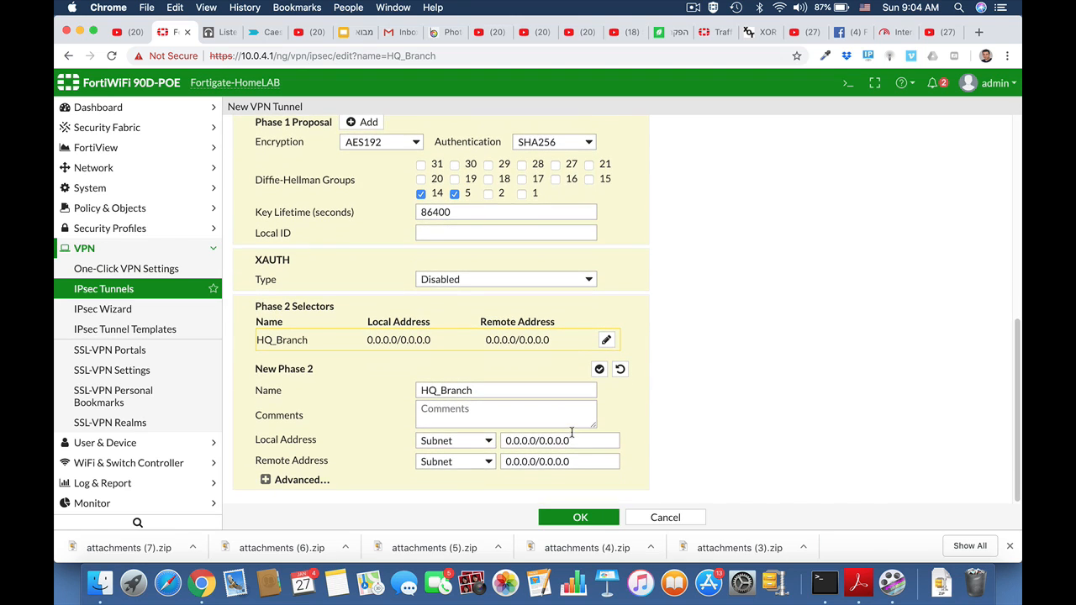
left_click(520, 440)
left_click_drag(575, 439, 497, 439)
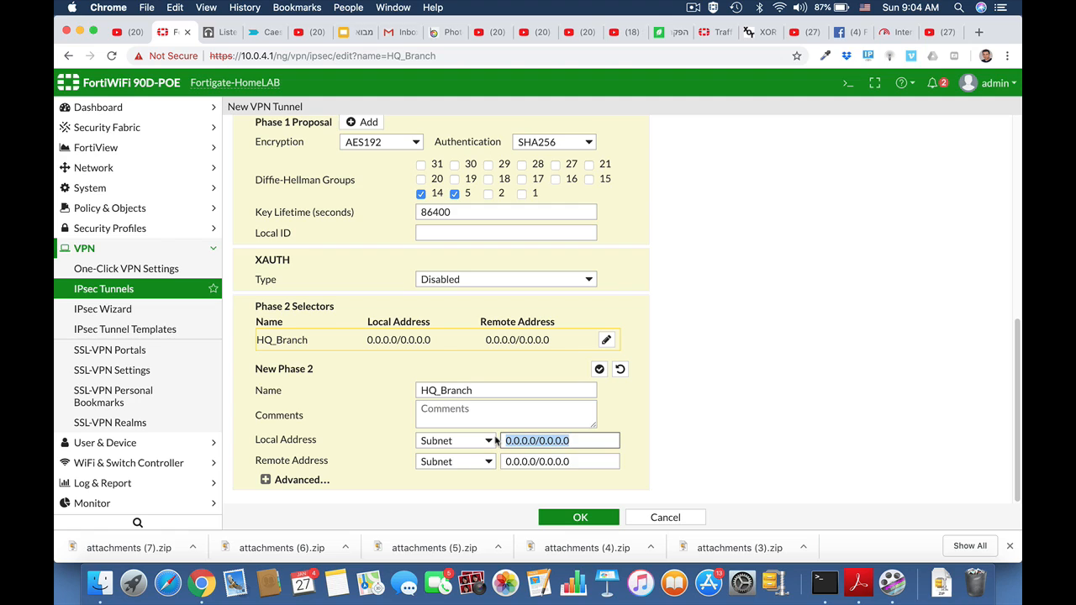
type("192.168")
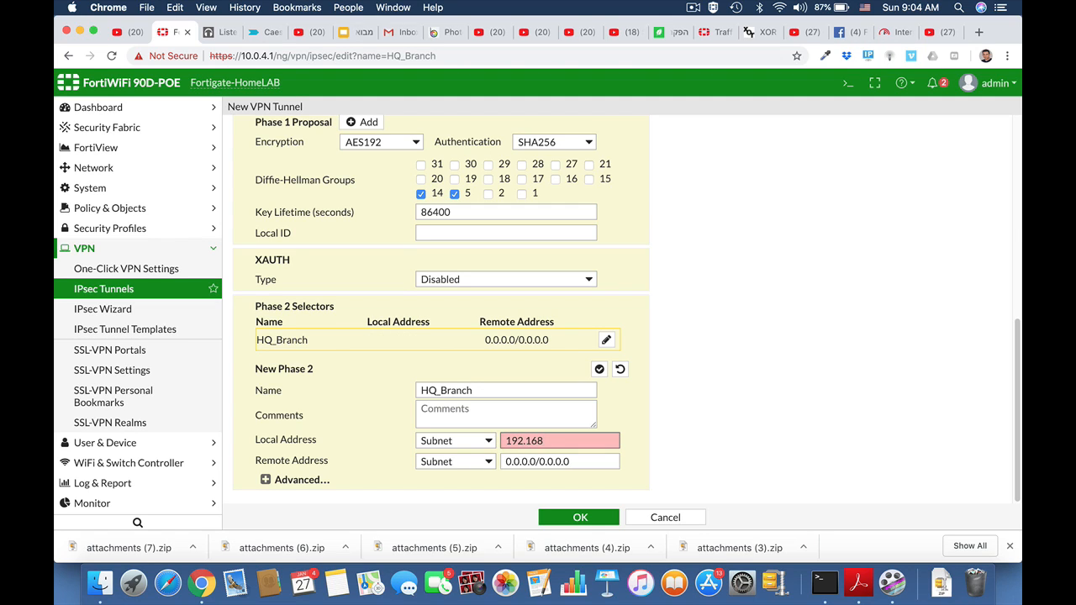
type(".1.0/24")
Set the Phase 2 remote address subnet to 10.10.10.0/24.
left_click_drag(573, 463, 494, 463)
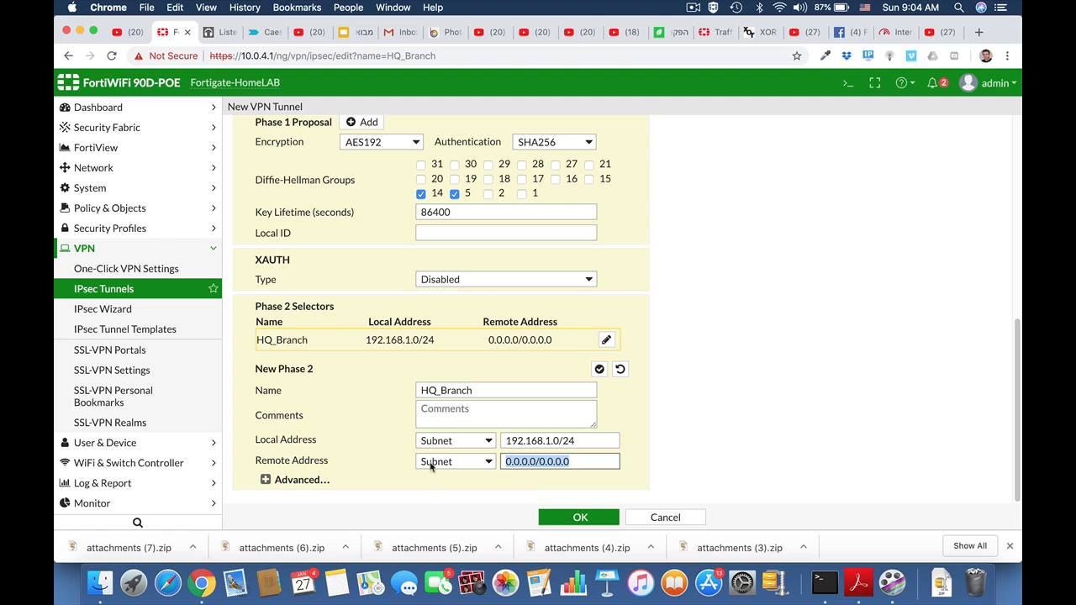
type("10")
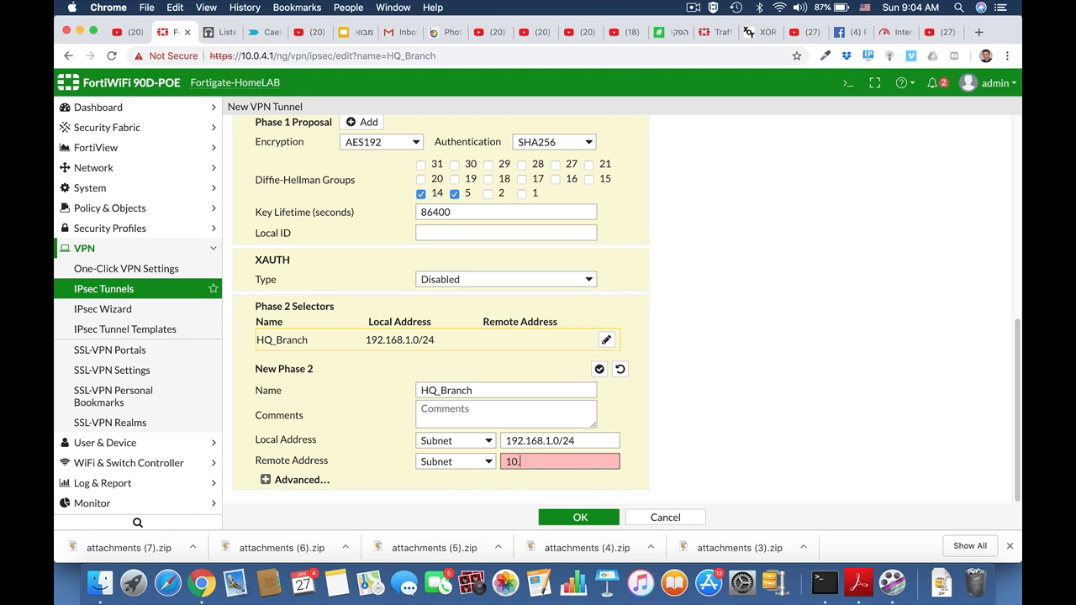
type(".10.10.0/24")
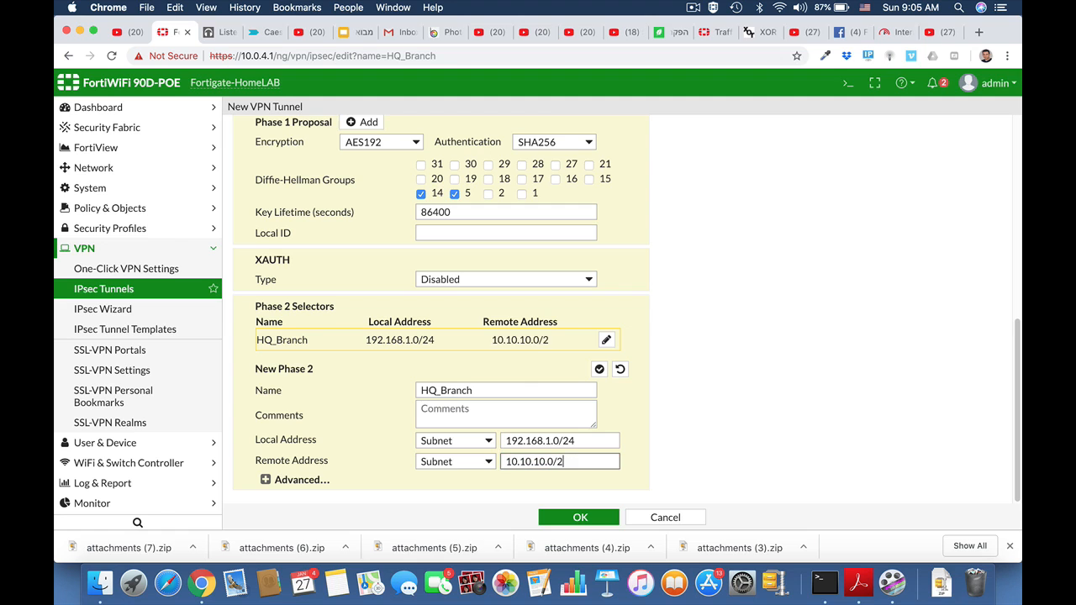
Expand the advanced Phase 2 options and delete all Phase 2 proposals except the first.
left_click(265, 479)
scroll(648, 465, "down", 3)
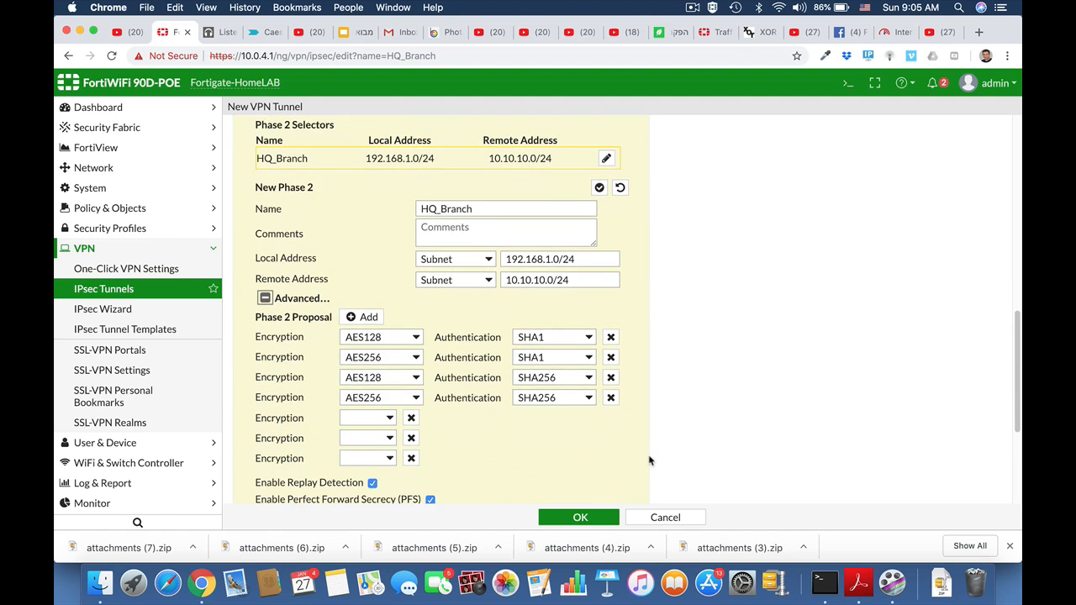
left_click(610, 398)
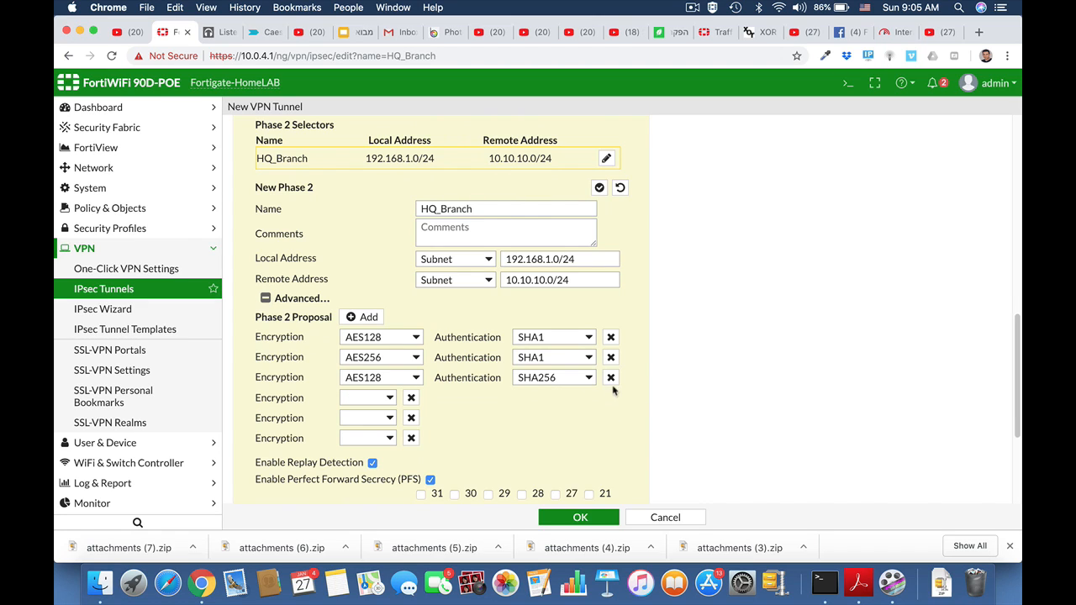
left_click(610, 378)
left_click(612, 358)
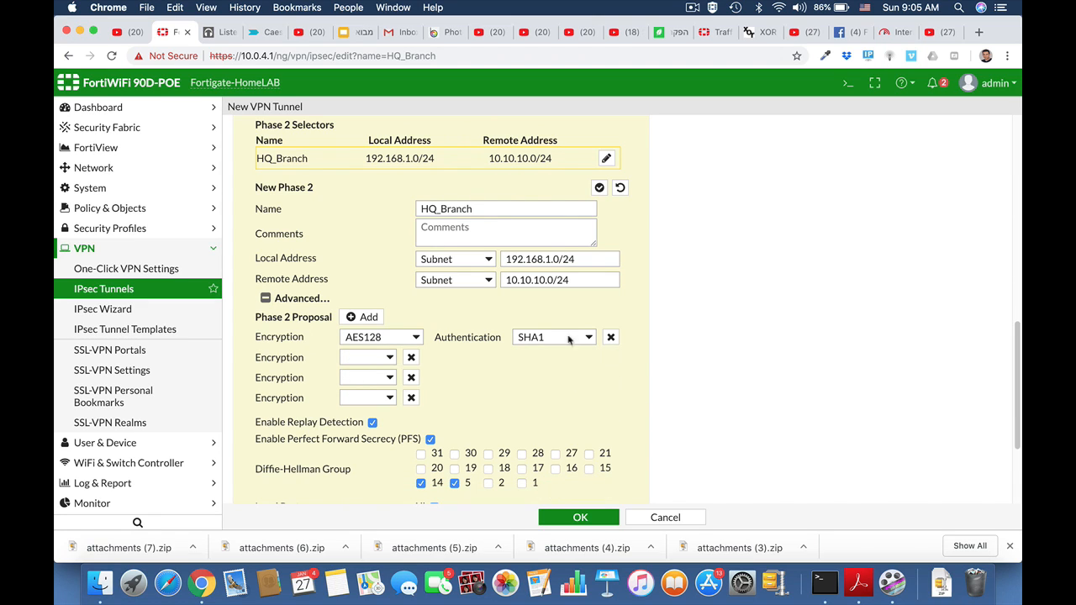
Set the Phase 2 proposal to AES192 encryption with SHA256 authentication, remove the empty rows, and save the tunnel.
left_click(415, 338)
left_click(408, 351)
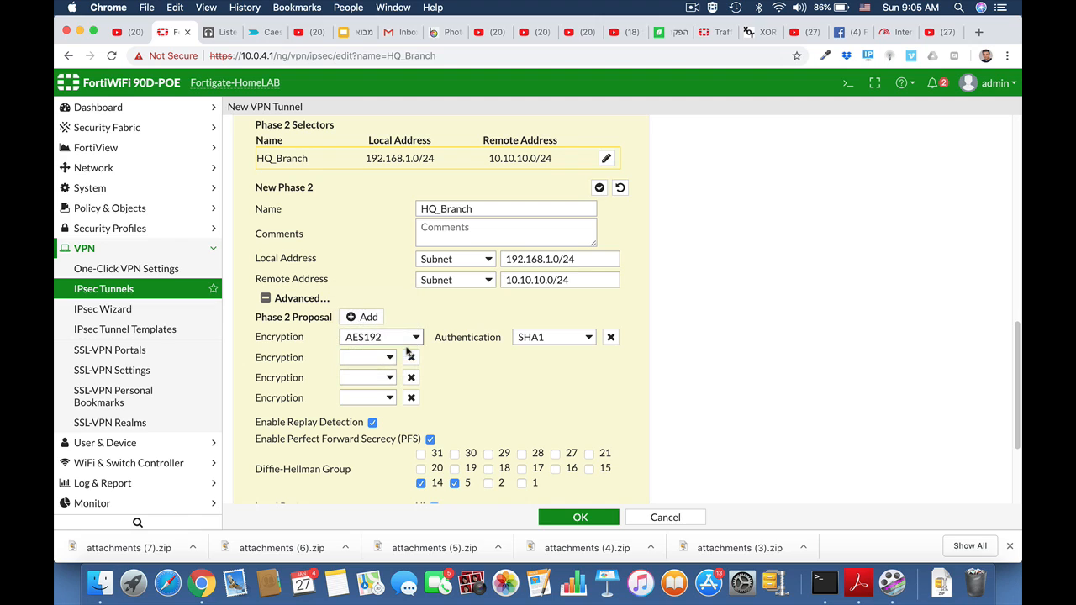
left_click(587, 338)
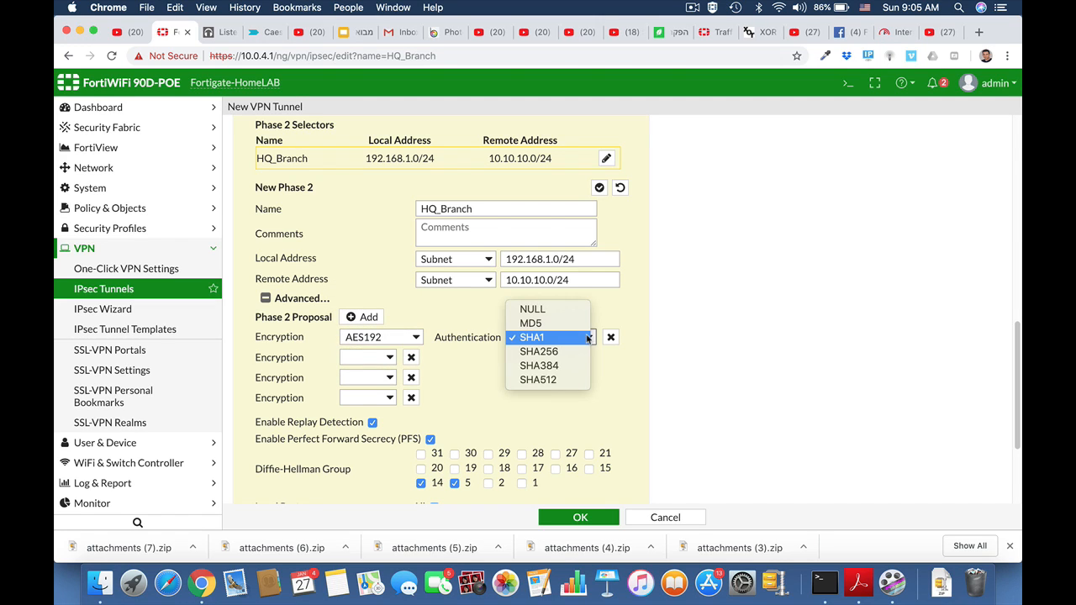
left_click(578, 353)
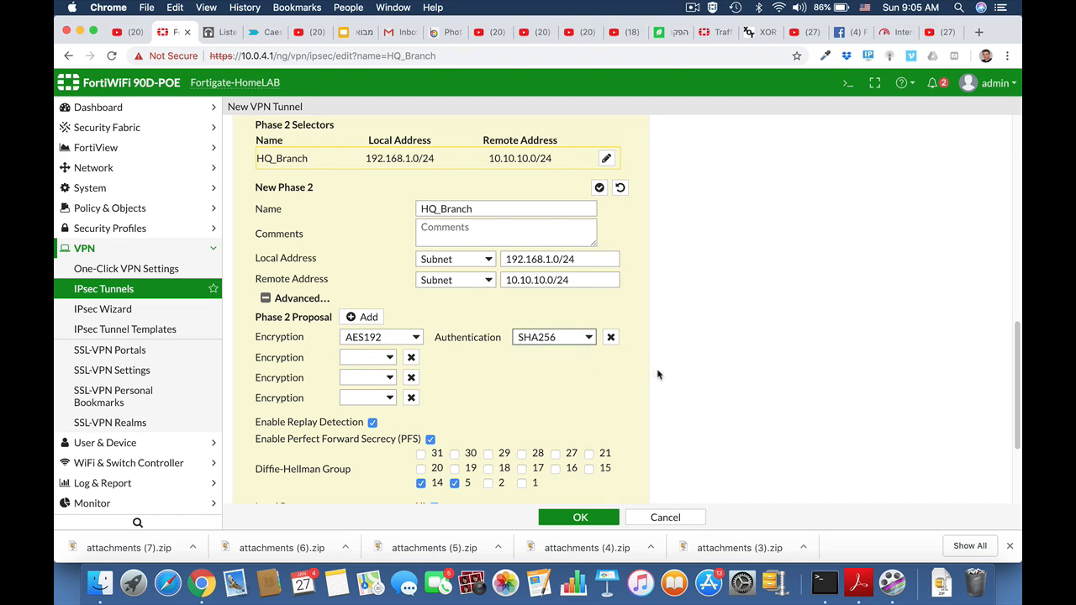
left_click(411, 357)
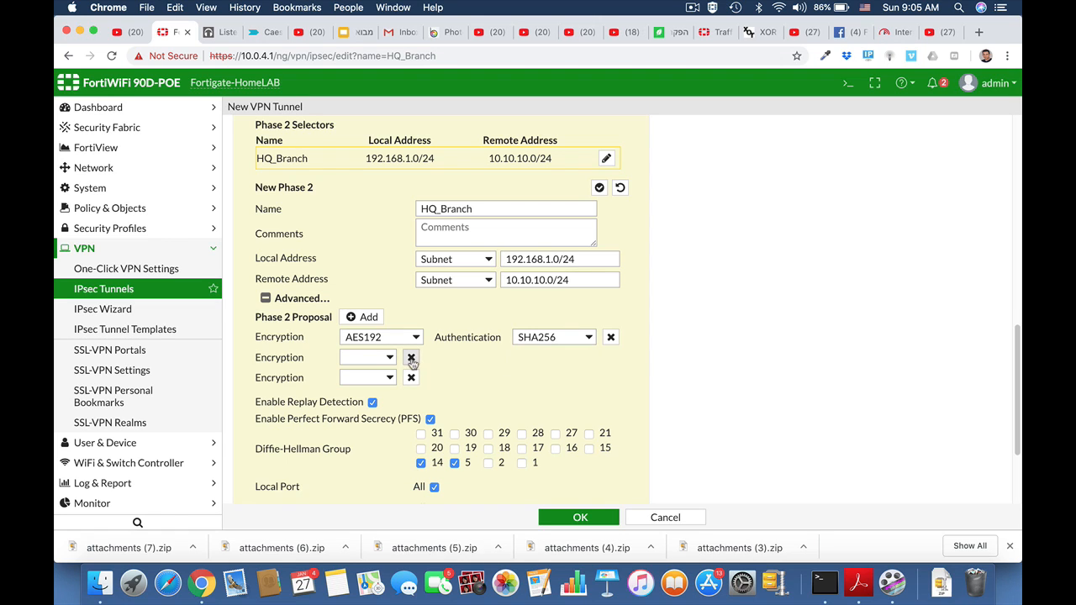
left_click(411, 357)
left_click(411, 358)
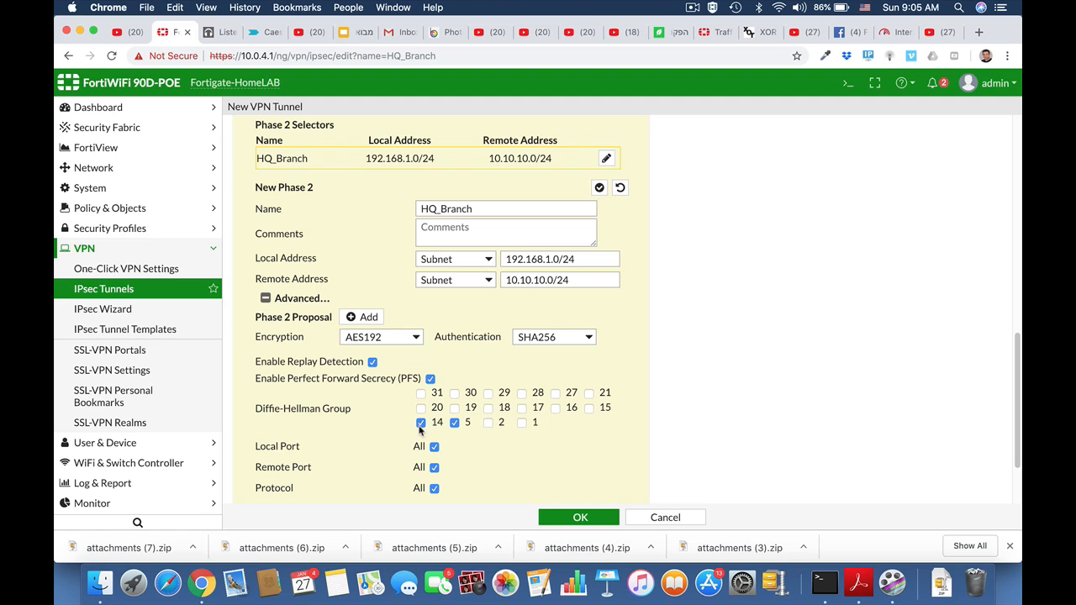
scroll(518, 439, "down", 3)
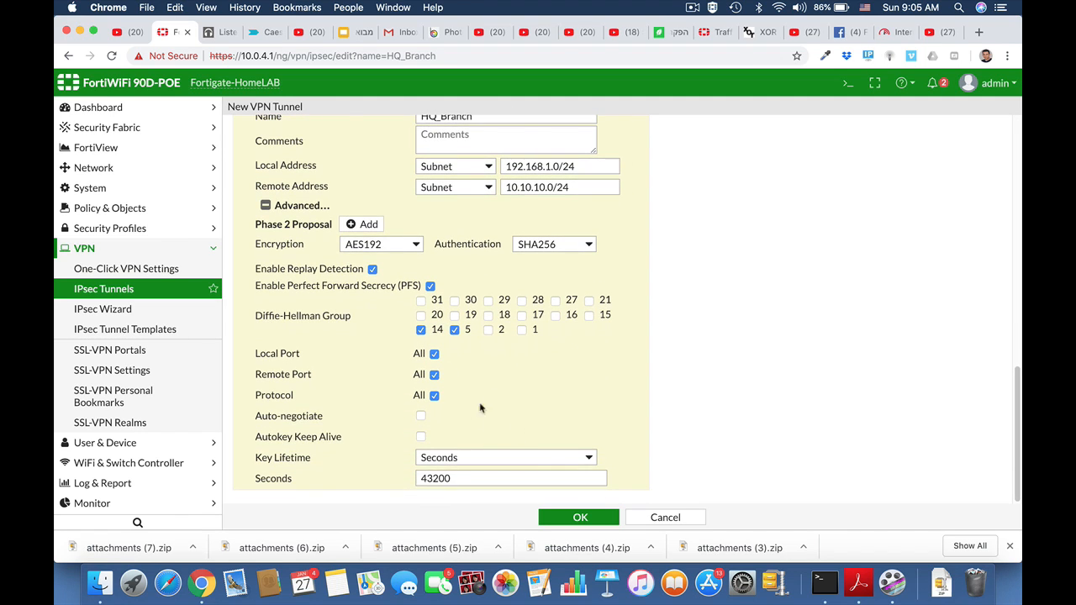
left_click(570, 518)
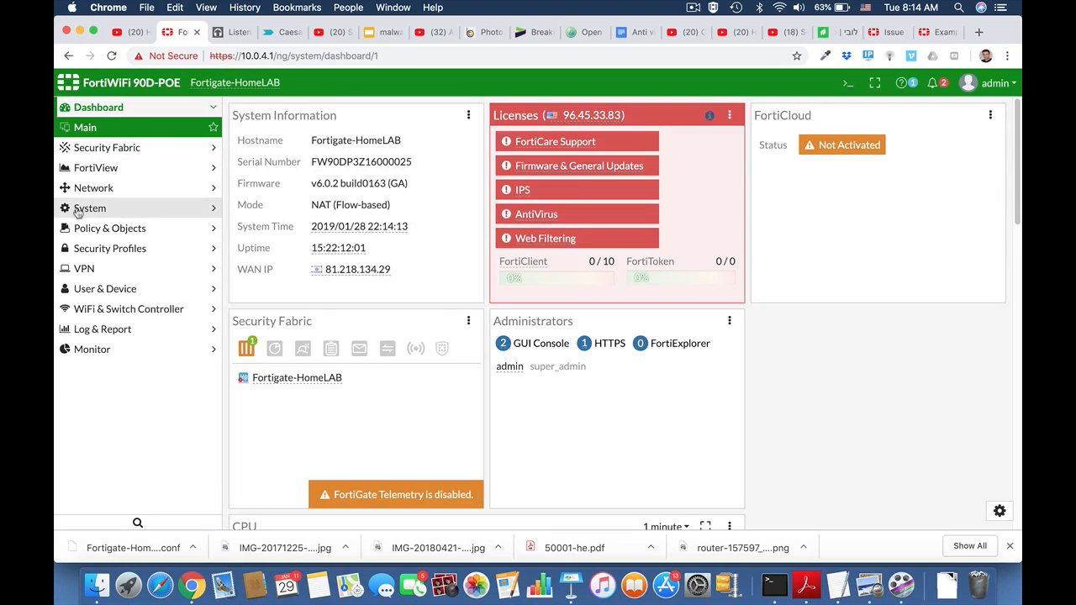
Open the address objects and start a new address named Marketing.
left_click(83, 231)
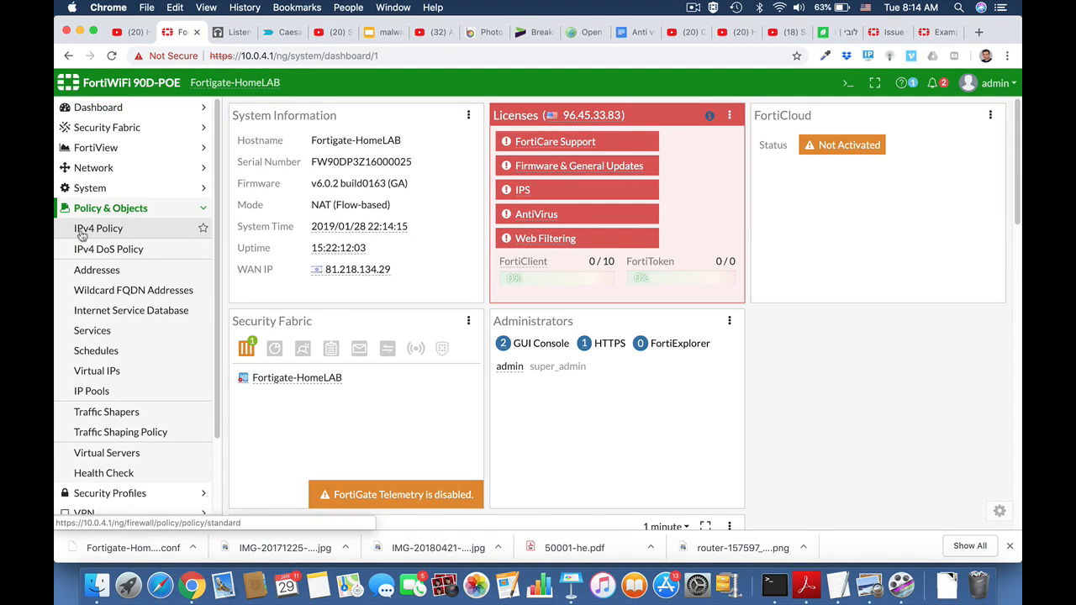
left_click(89, 276)
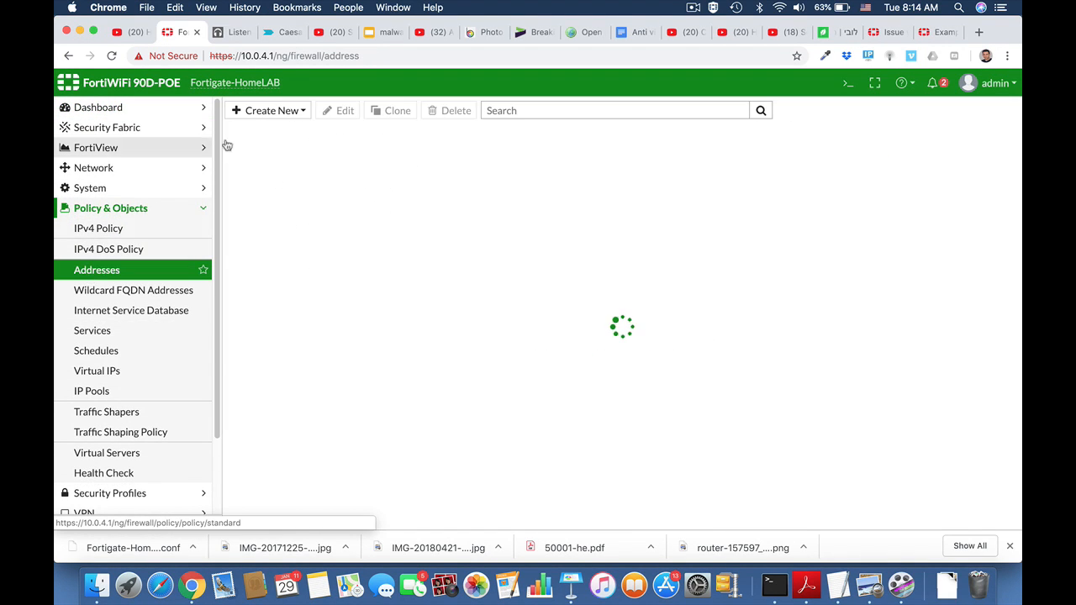
left_click(286, 113)
left_click(284, 127)
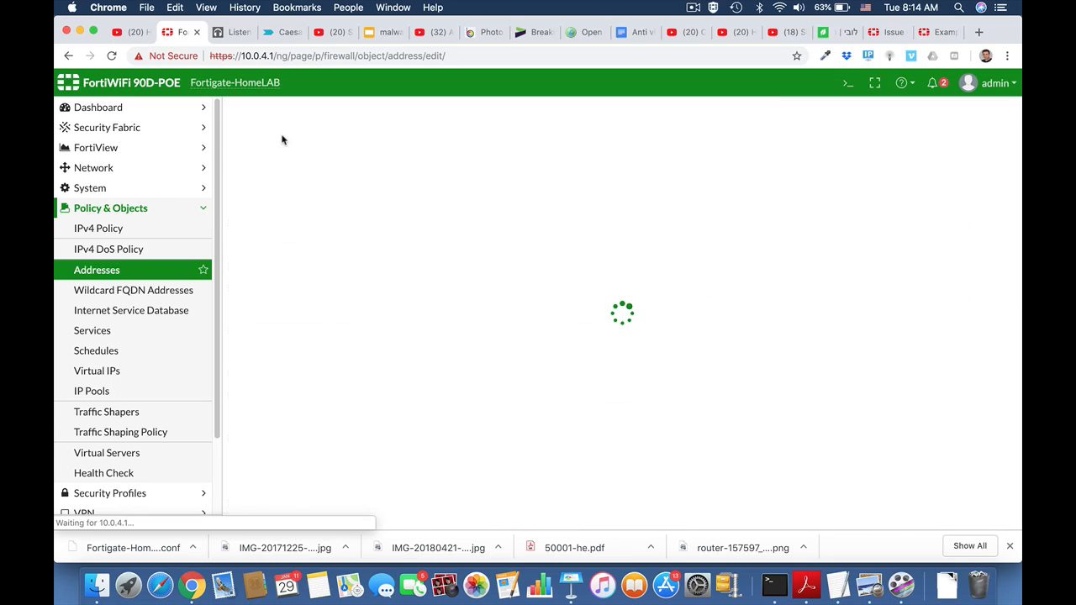
left_click(399, 157)
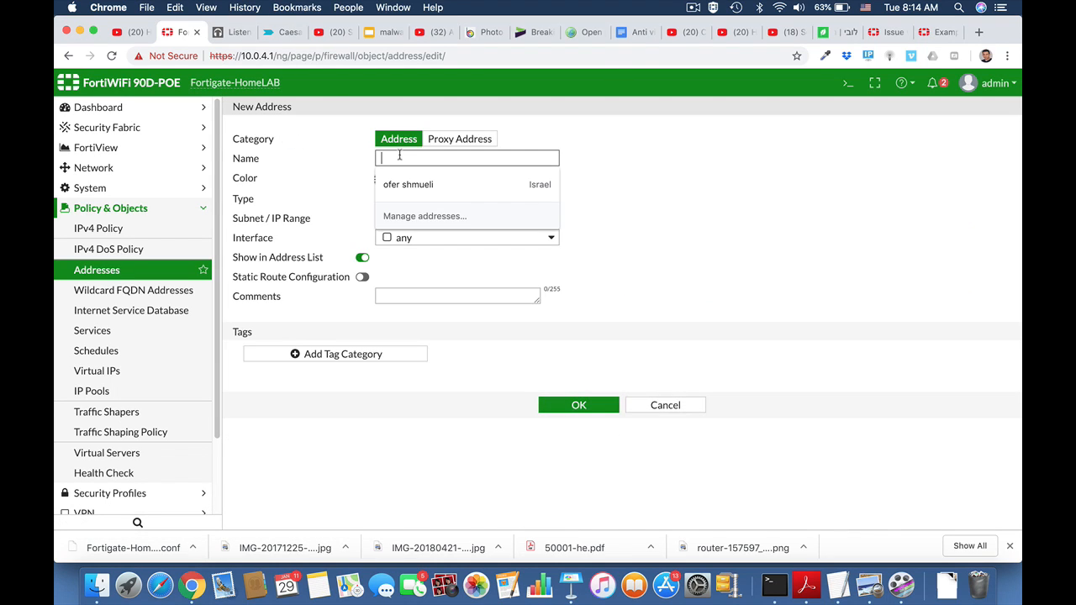
type("Marketing")
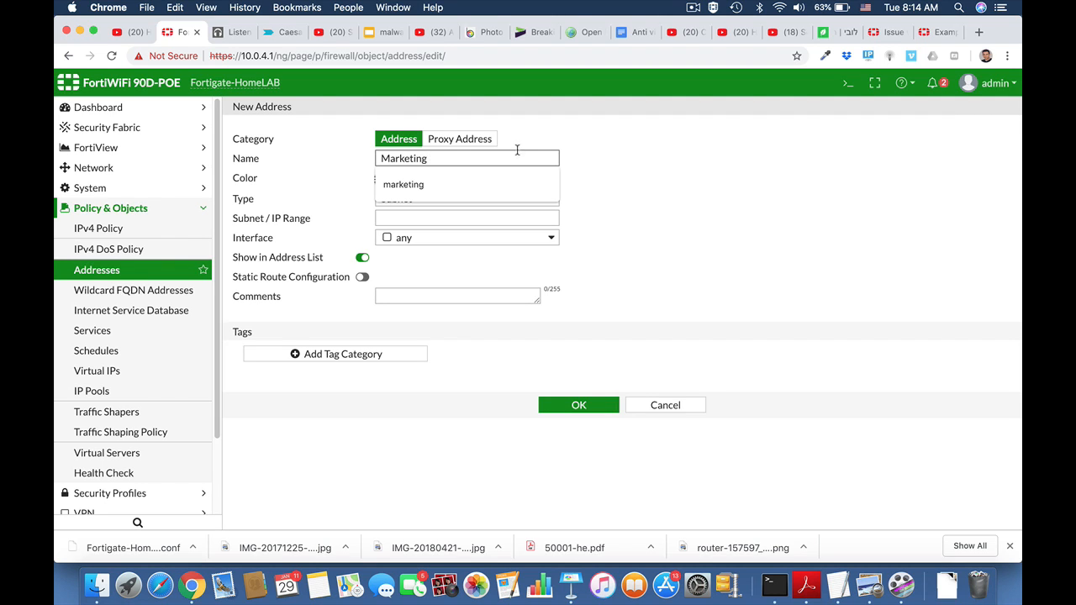
left_click(626, 198)
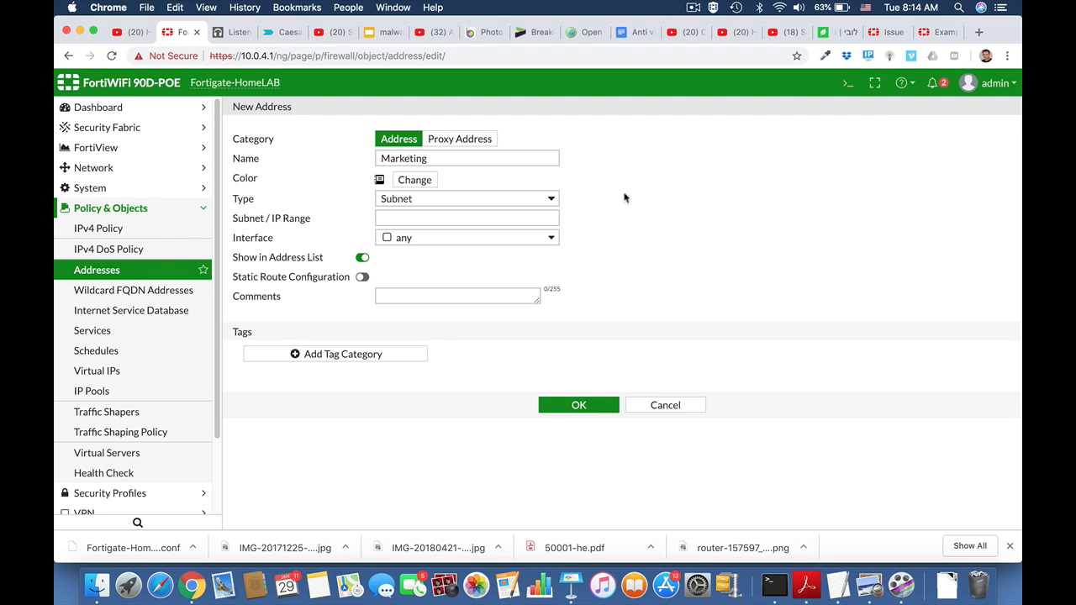
Set the Marketing address type to IP Range covering 10.0.4.15-10.0.4.19 and save it.
left_click(499, 198)
left_click(495, 184)
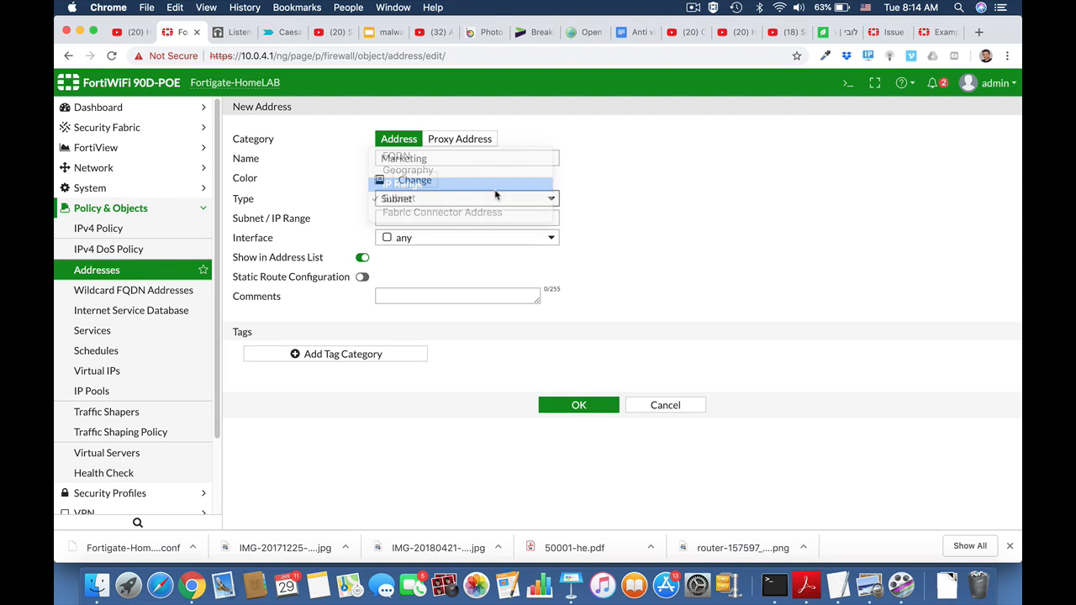
left_click(434, 217)
type("1")
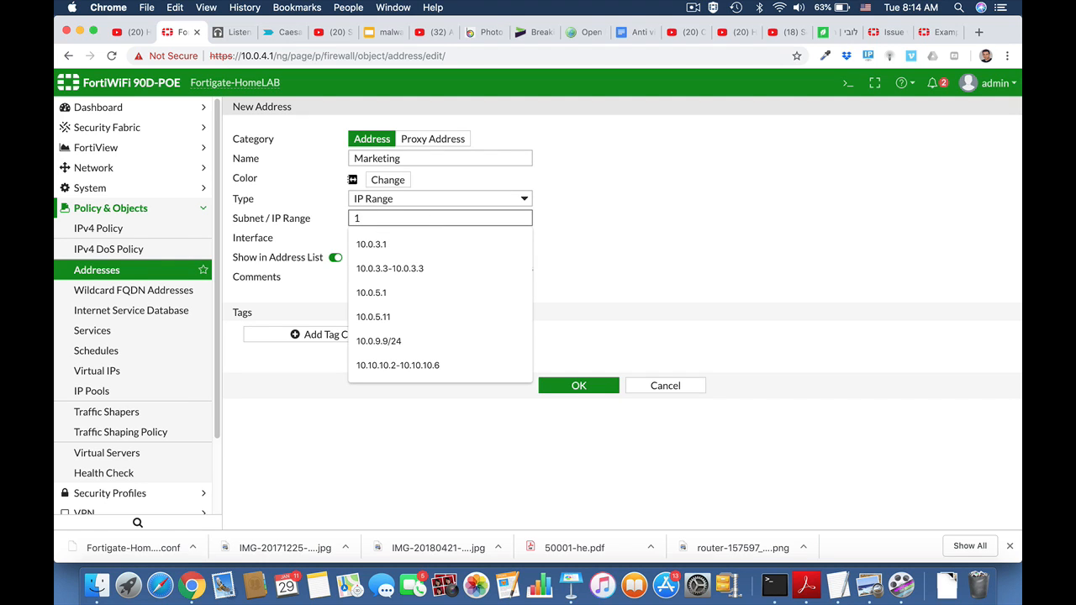
type("0.0.4")
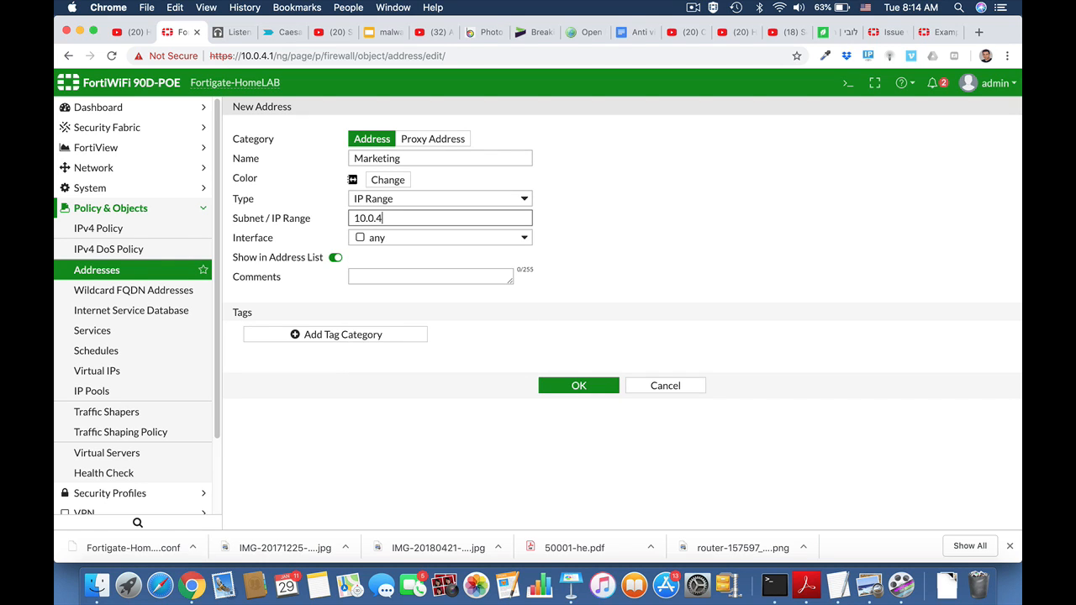
type(".15-10.0.4.19")
left_click(578, 390)
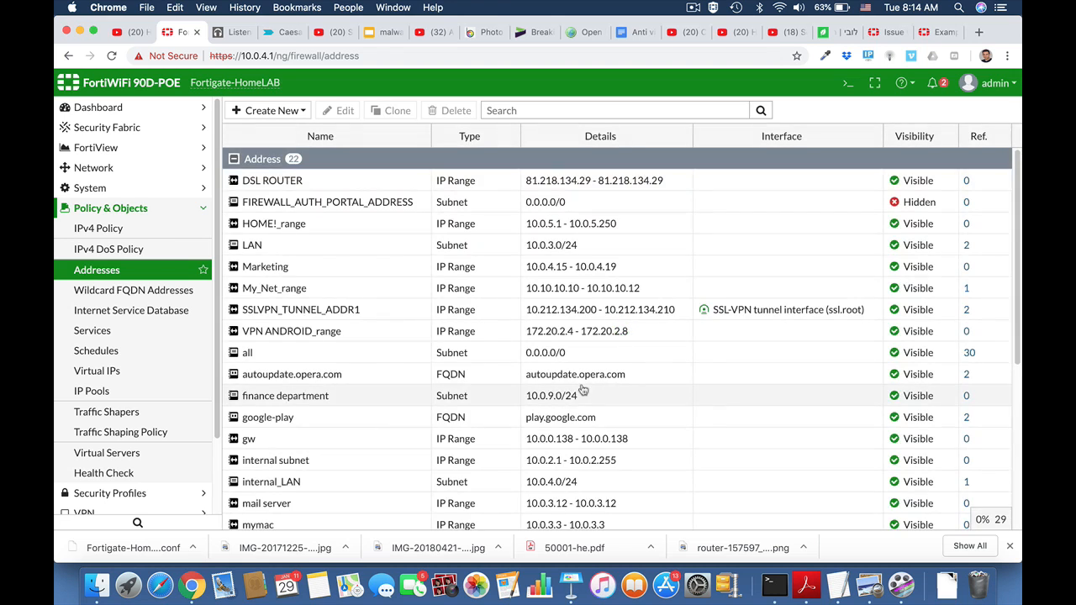
Create a new IPv4 policy named Marketing_FTP_Access.
left_click(137, 210)
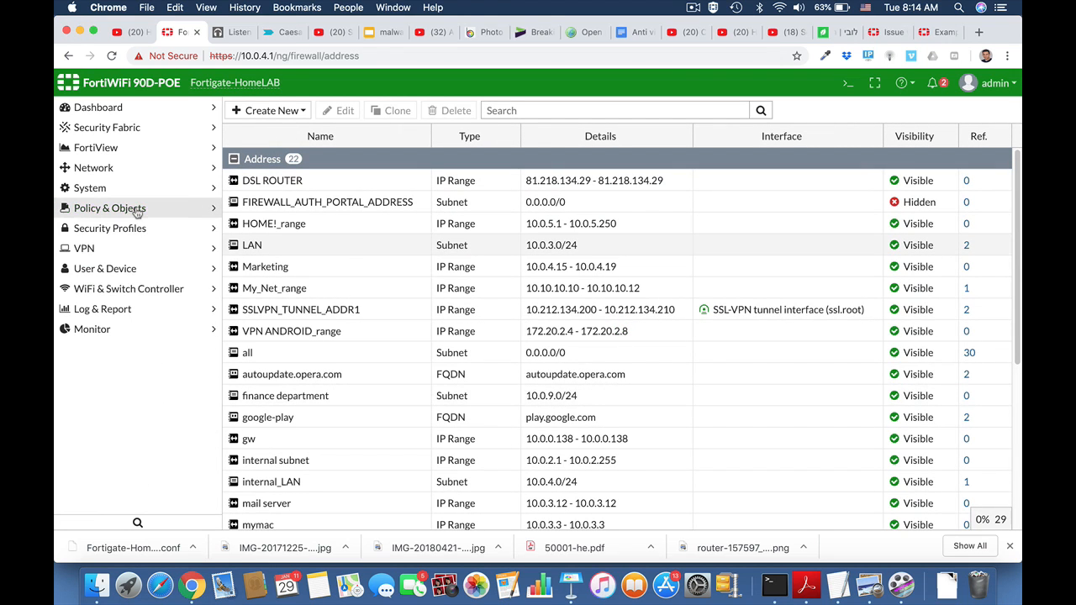
left_click(117, 215)
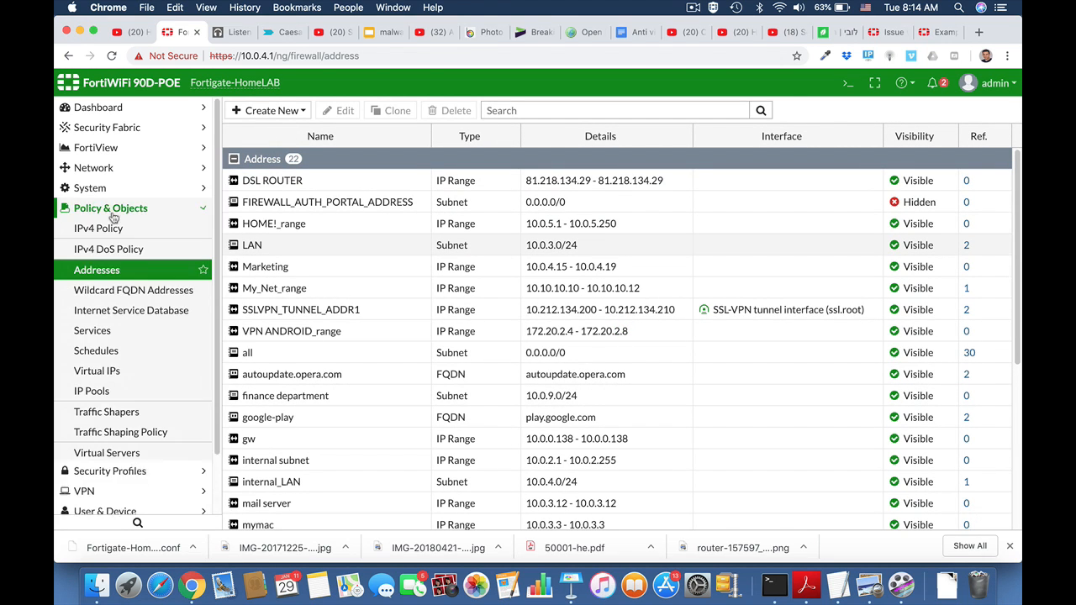
left_click(99, 231)
left_click(266, 110)
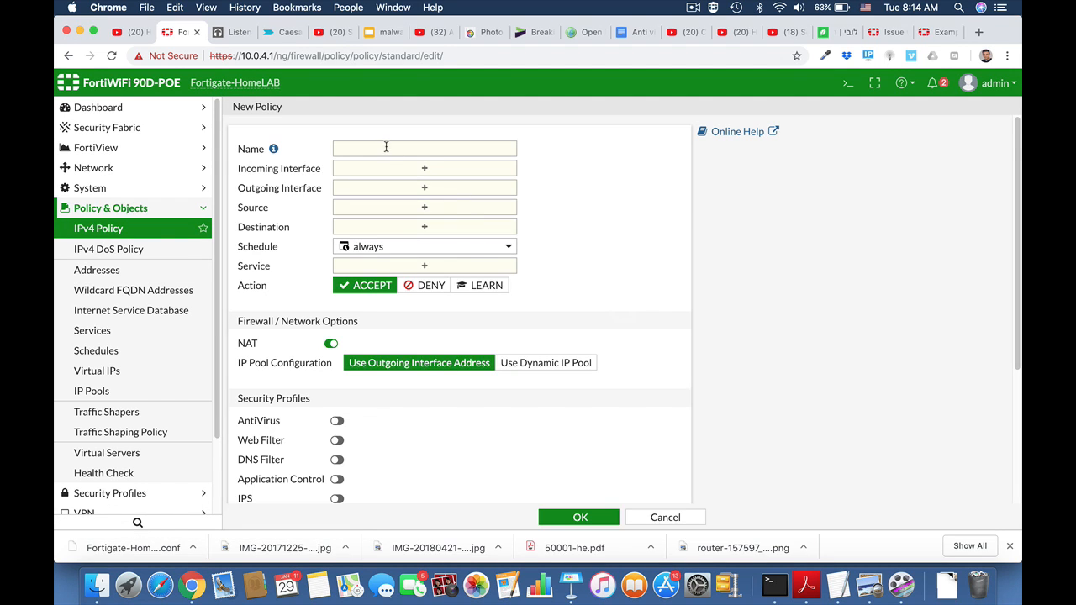
left_click(384, 148)
type("Marketing_FTP_Access")
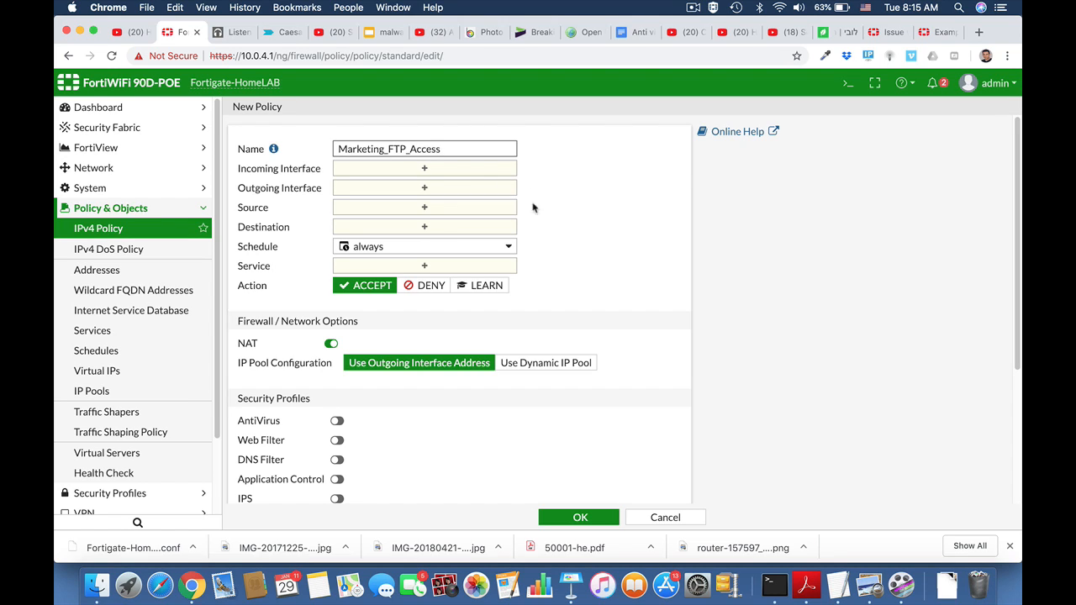
Set the policy's incoming interface to LAN (internal) and outgoing interface to wan1.
left_click(475, 171)
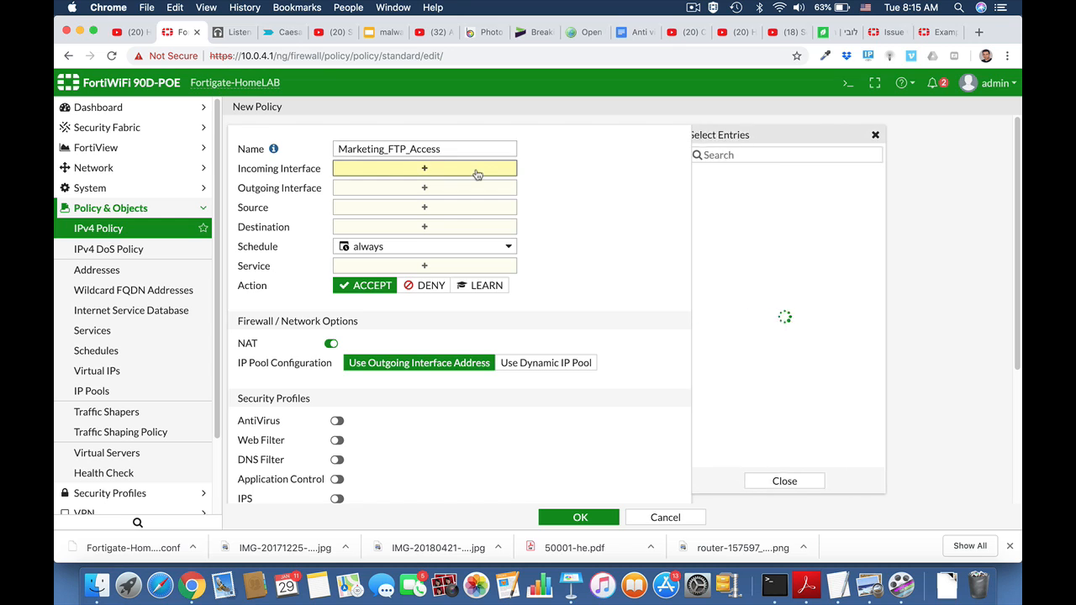
left_click(726, 192)
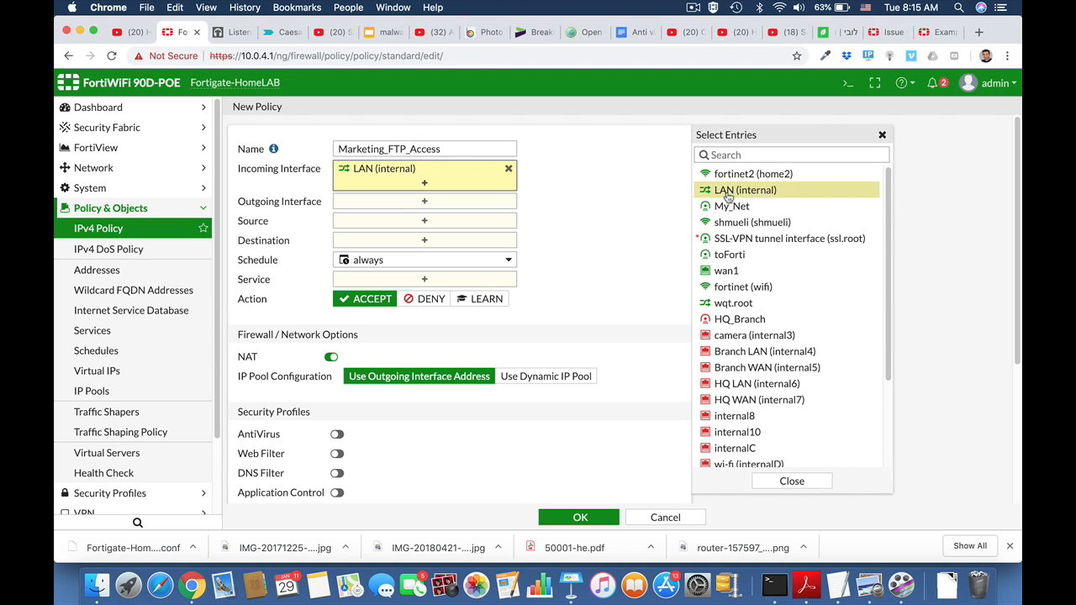
left_click(445, 204)
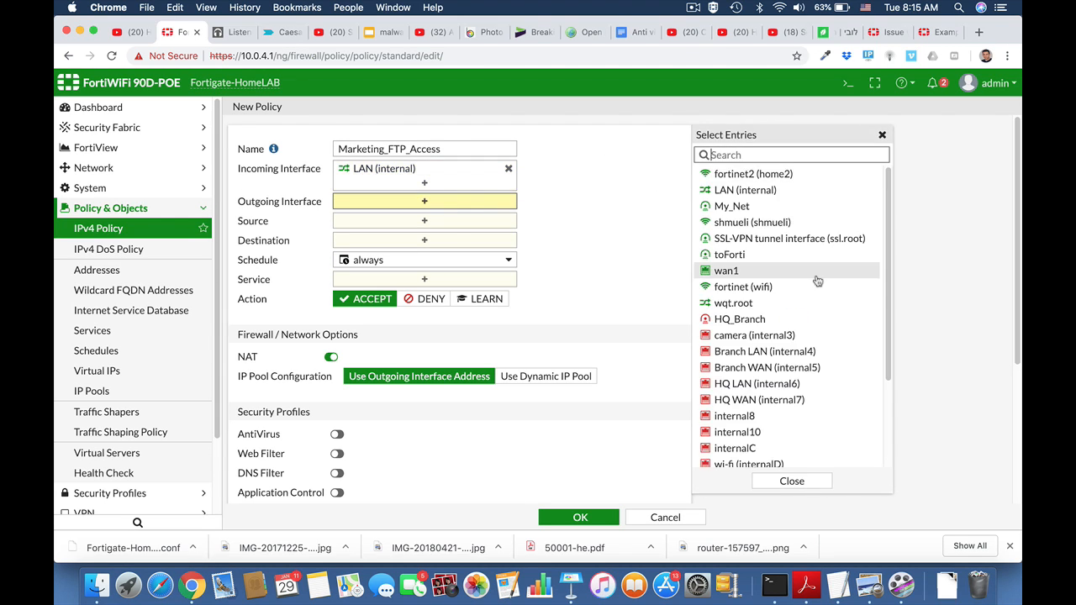
left_click(726, 270)
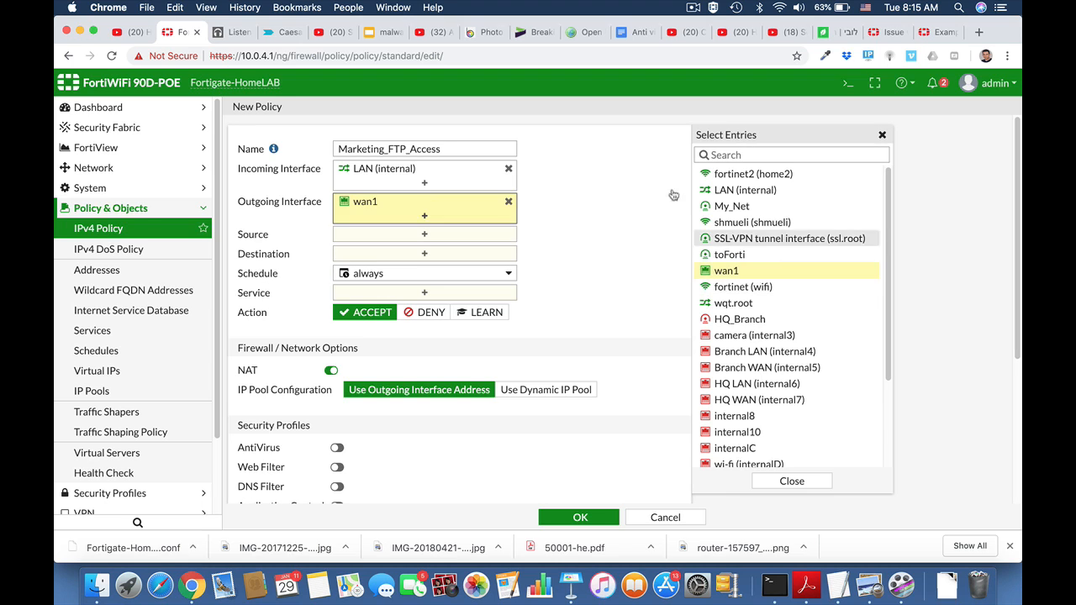
Set the policy source to the Marketing address and destination to all.
left_click(458, 236)
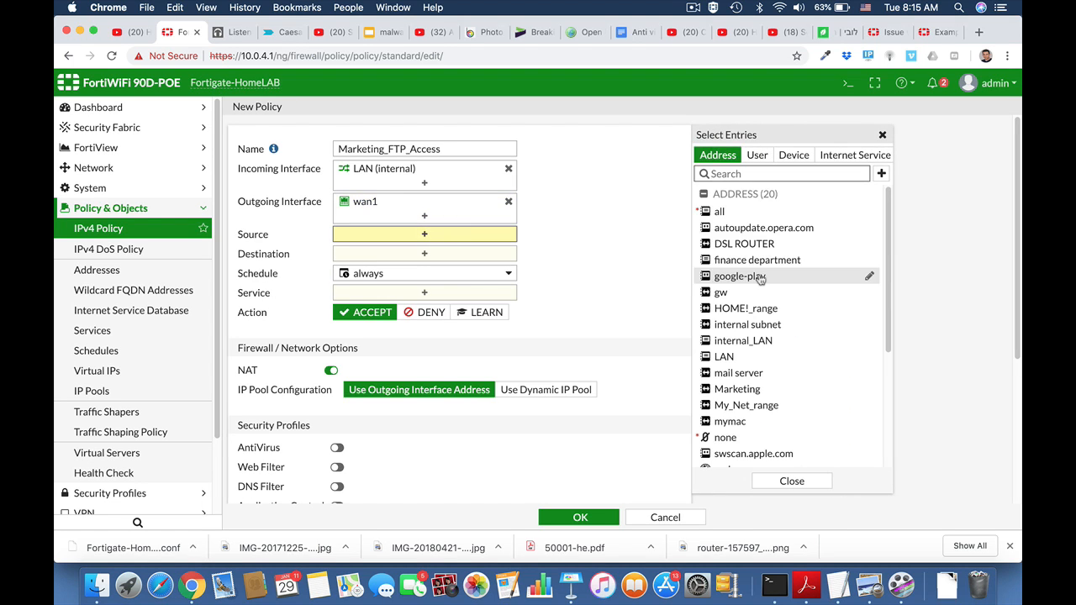
scroll(759, 370, "down", 2)
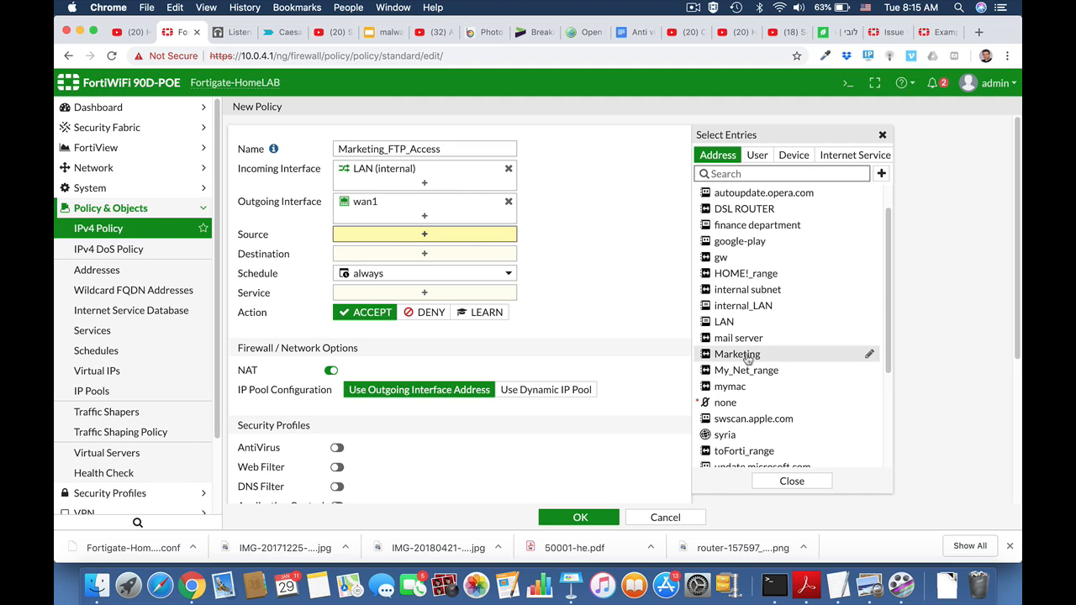
left_click(747, 357)
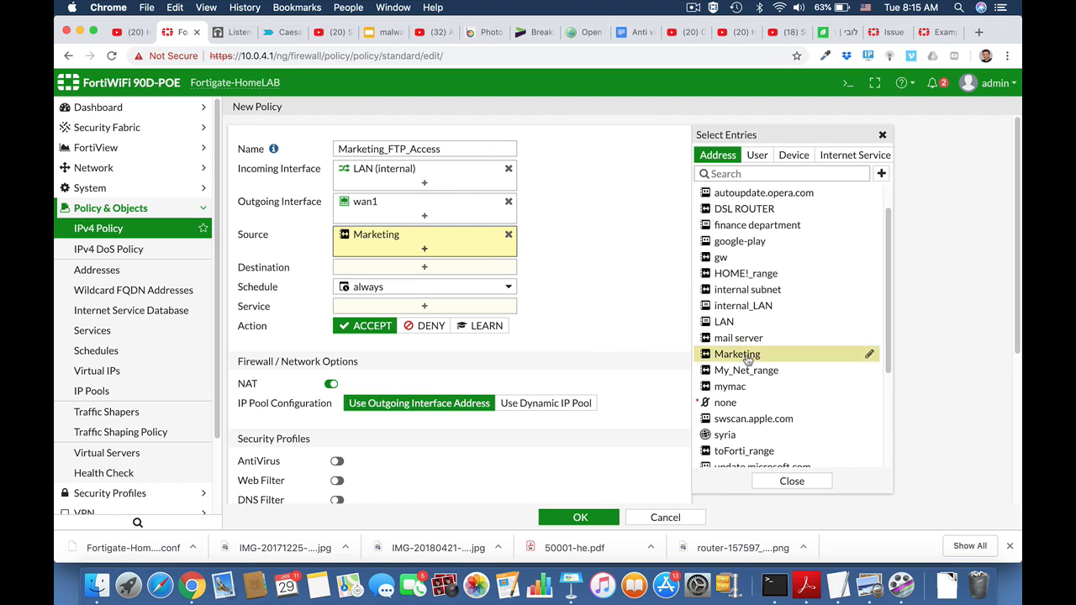
left_click(447, 269)
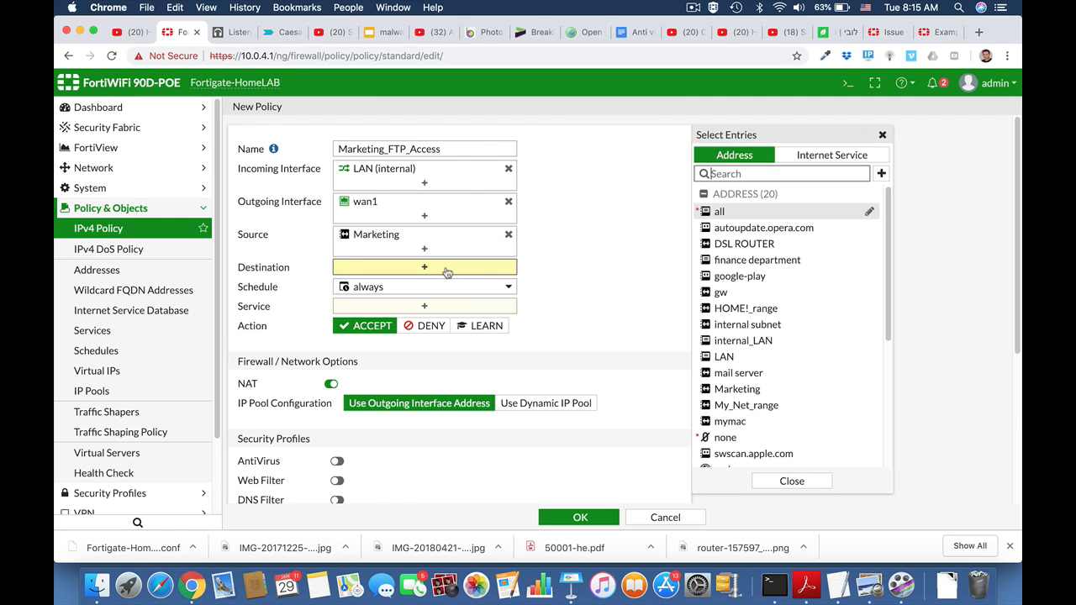
left_click(723, 211)
Add the FTP, FTP_GET and FTP_PUT services to the policy and save it.
left_click(440, 321)
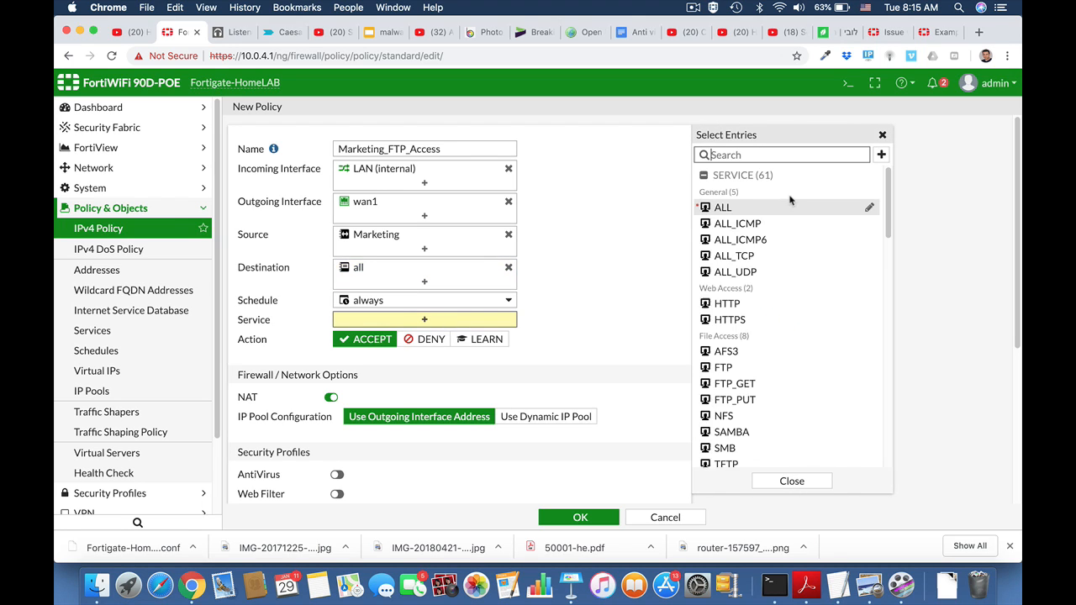
left_click(746, 373)
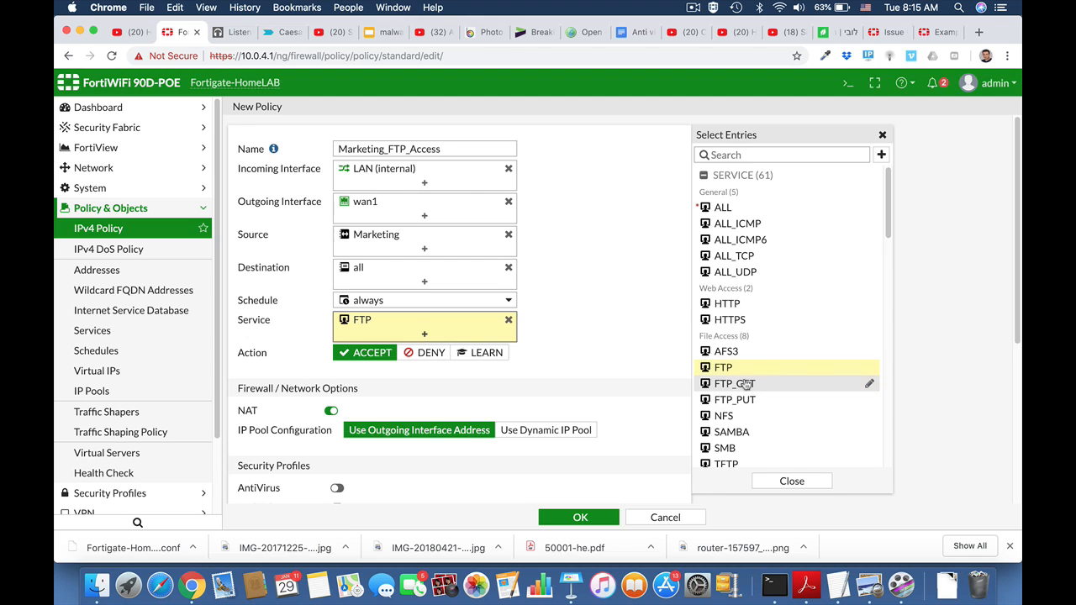
left_click(745, 384)
left_click(746, 401)
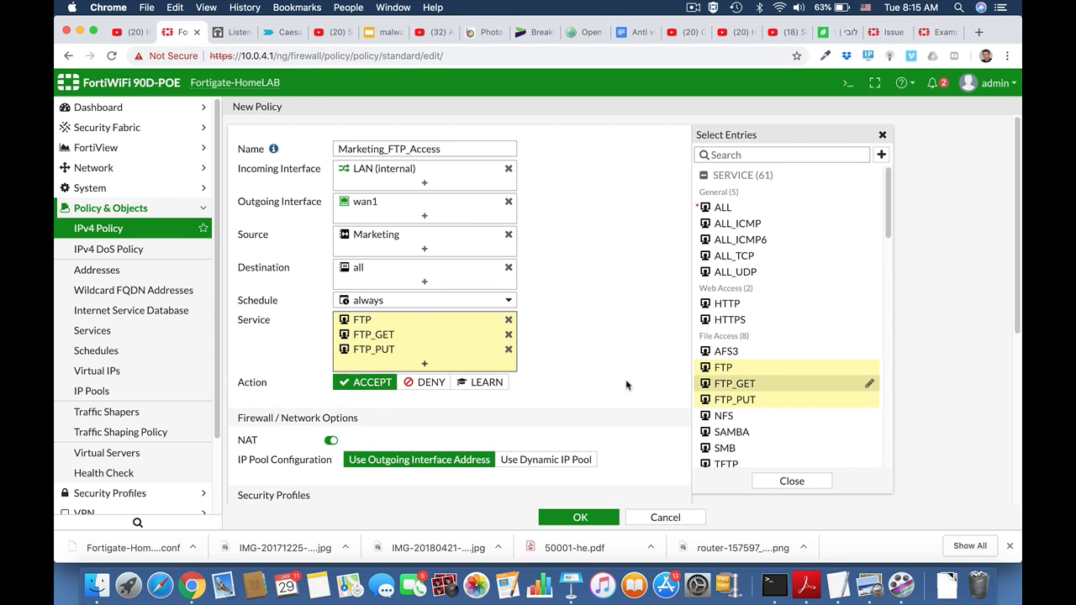
scroll(626, 385, "down", 5)
scroll(626, 385, "down", 1)
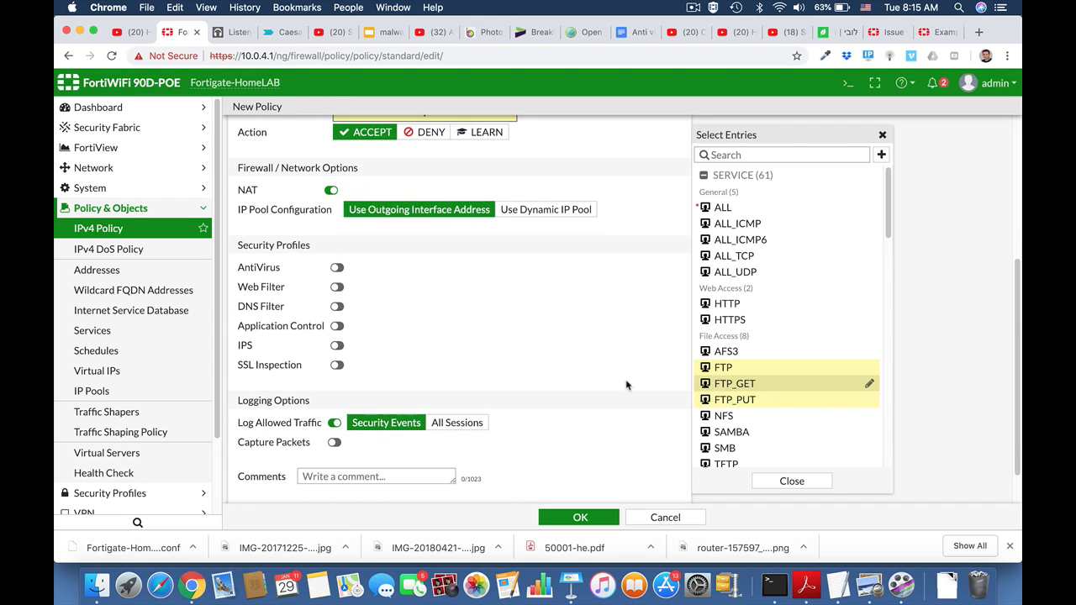
left_click(582, 519)
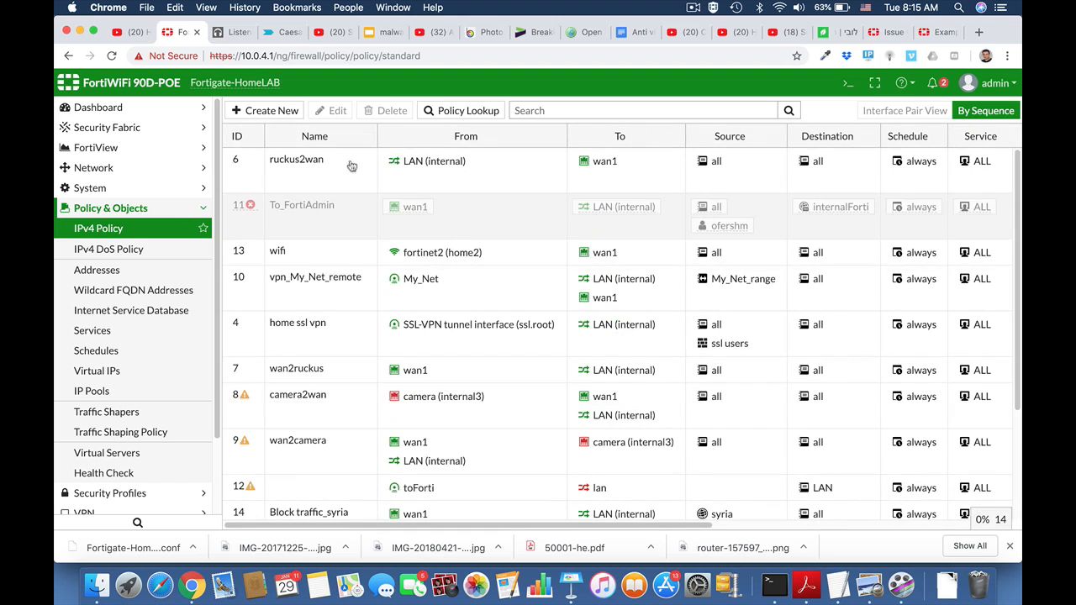
left_click(143, 211)
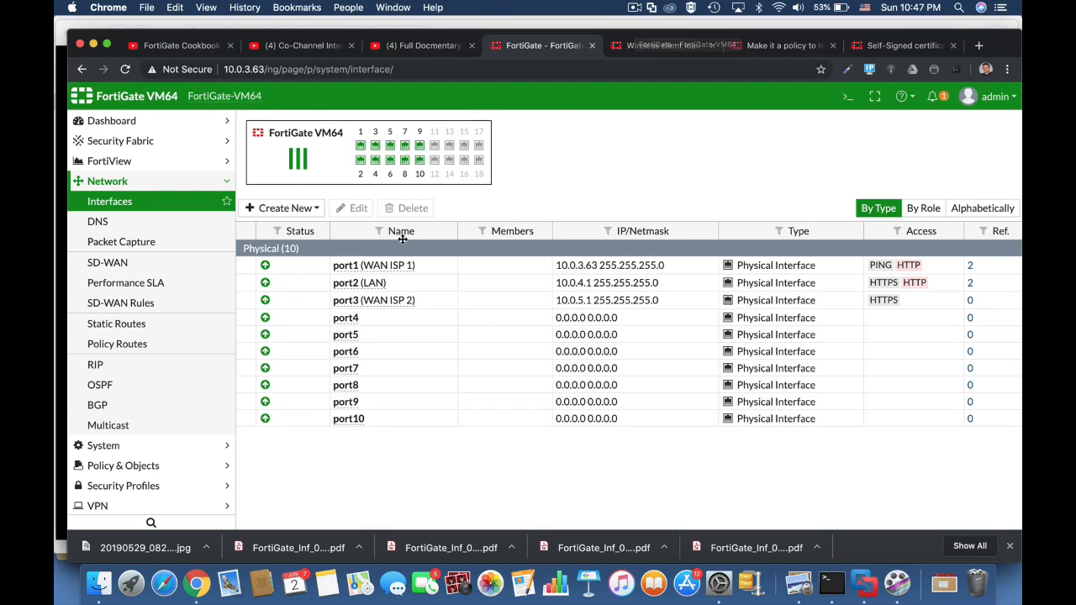
left_click(555, 284)
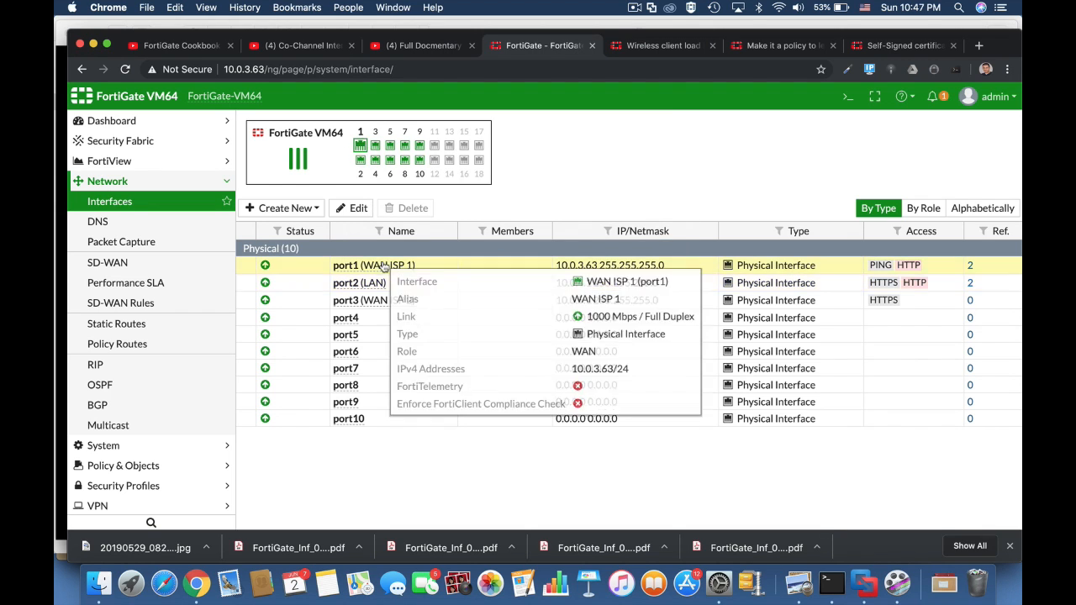
left_click(600, 266)
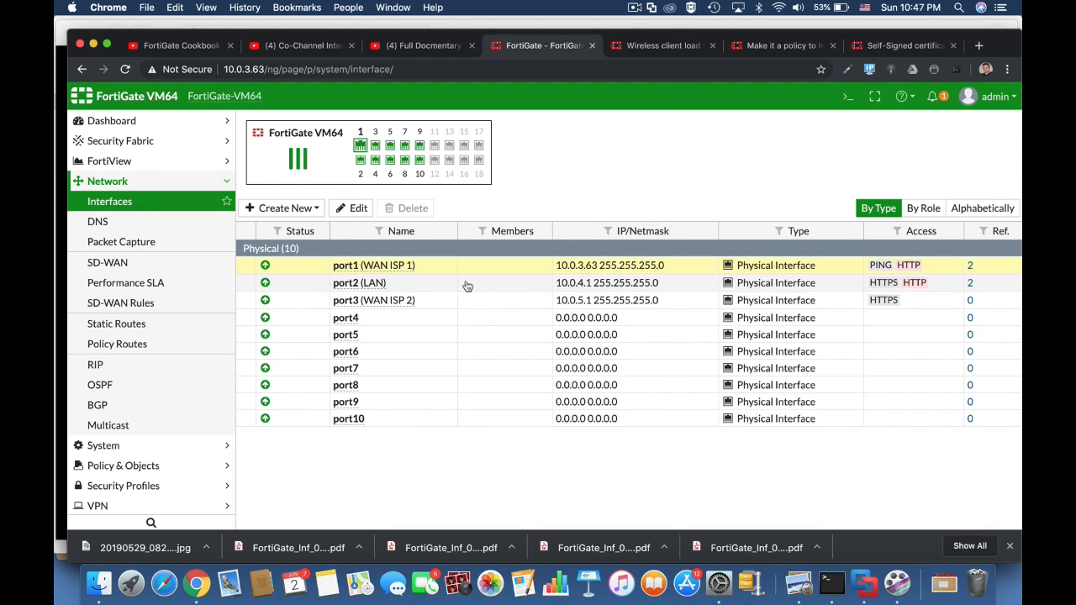
Open the Full Access IPv4 policy for editing.
left_click(152, 465)
left_click(123, 243)
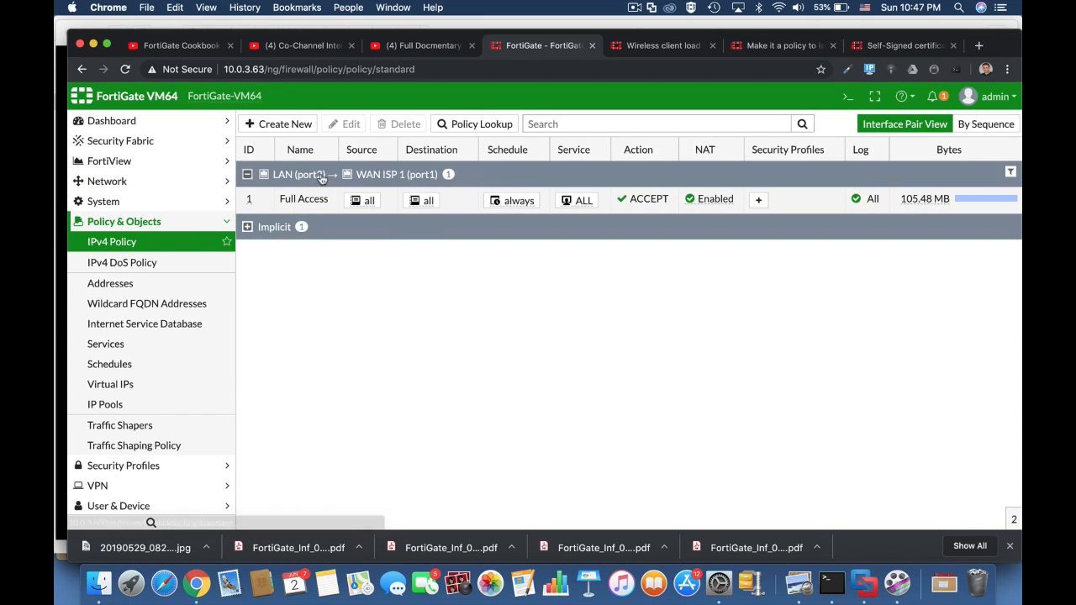
left_click(347, 124)
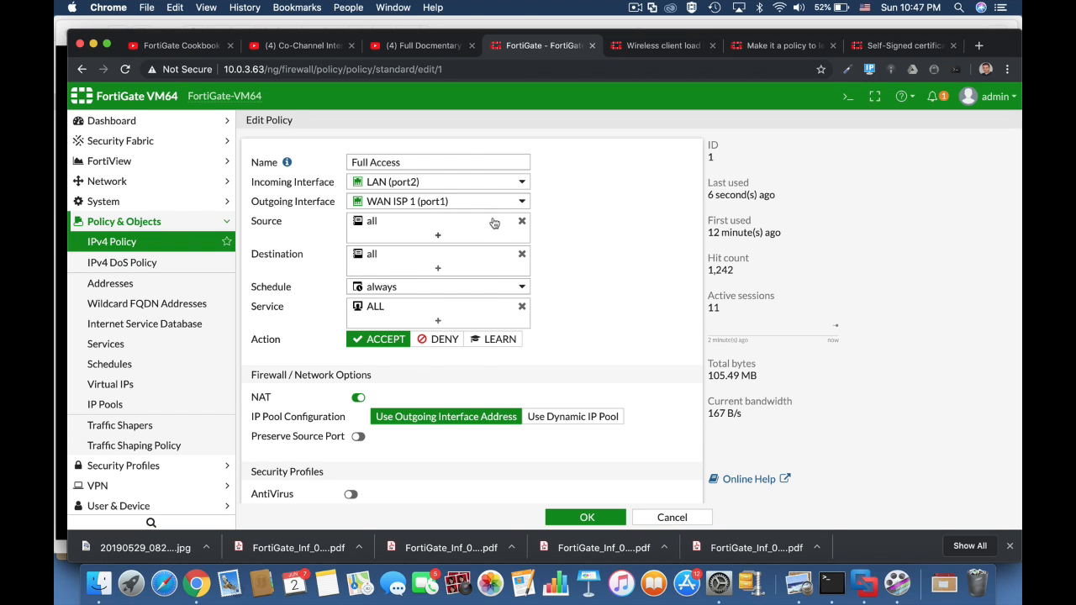
mouse_move(411, 187)
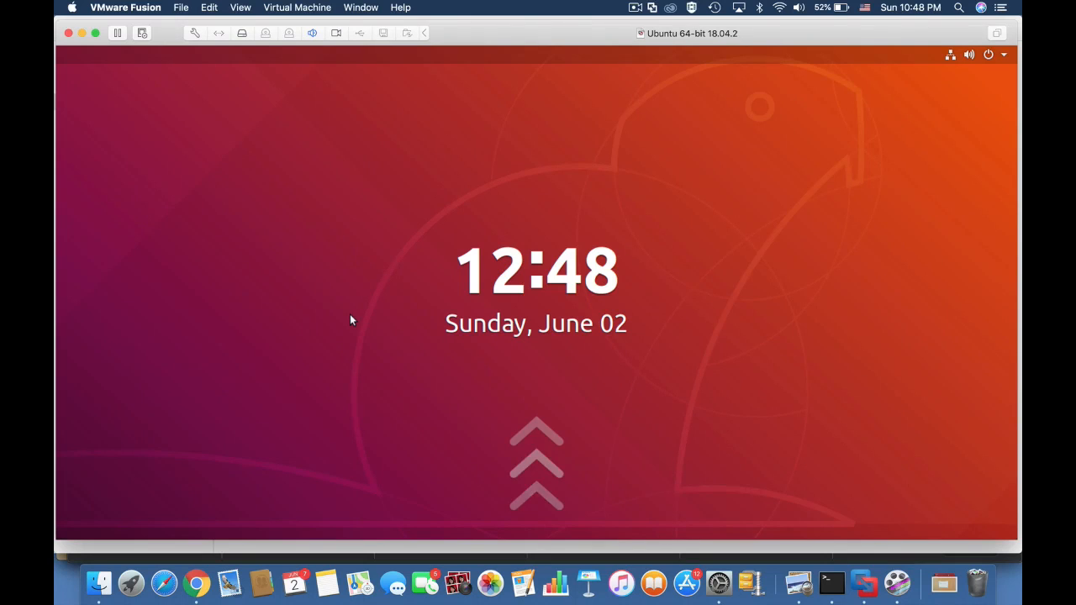
Switch to the Ubuntu virtual machine and unlock it with the account password.
key("Return")
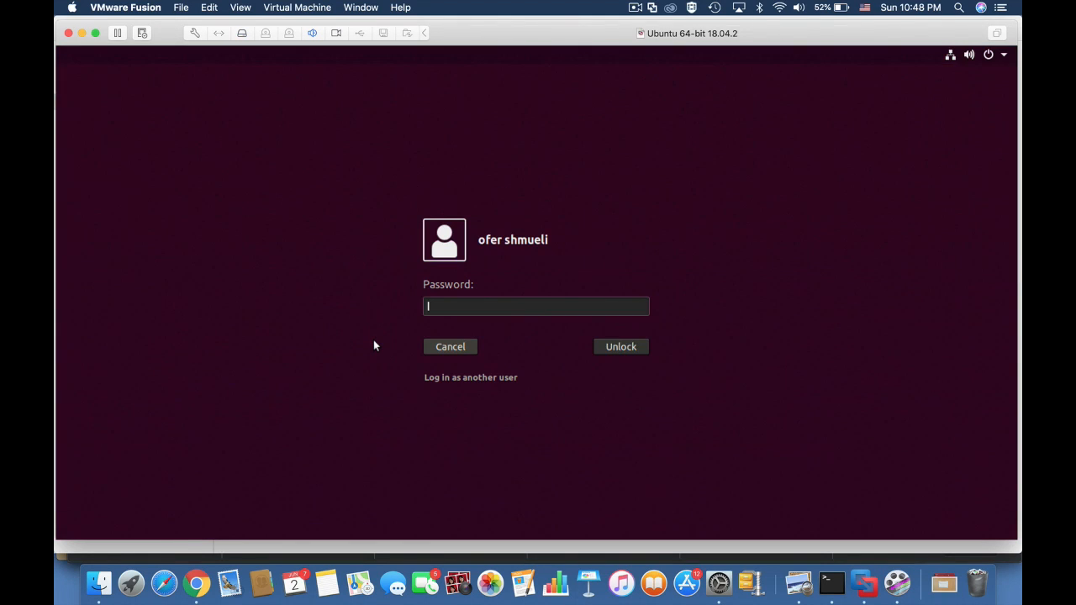
type("****")
key("Return")
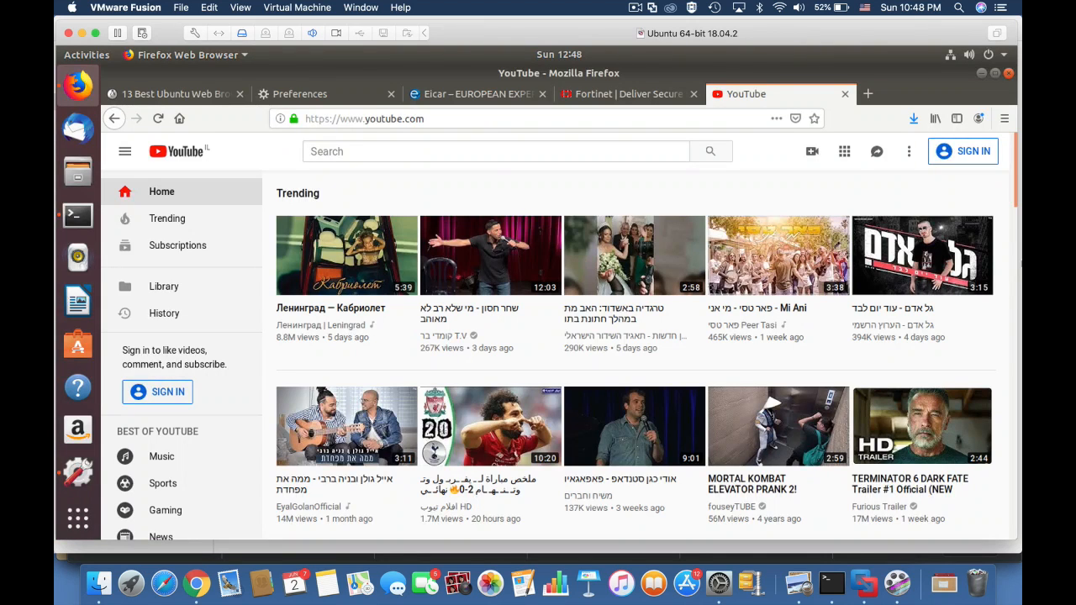
Inspect the Ubuntu machine's wired connection IPv4 settings, including its address and gateway.
left_click(1003, 55)
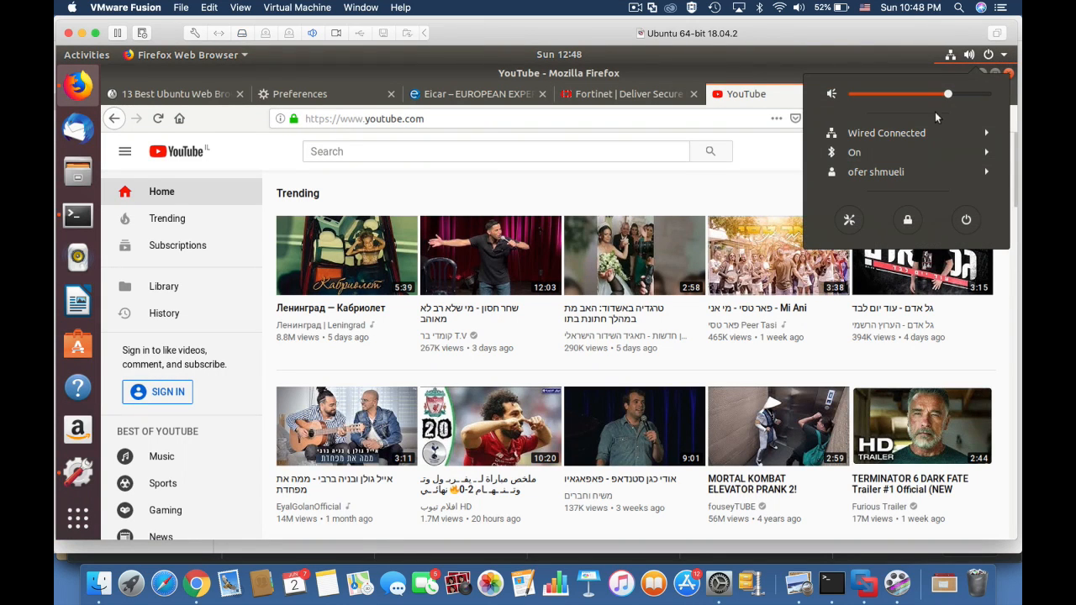
left_click(921, 131)
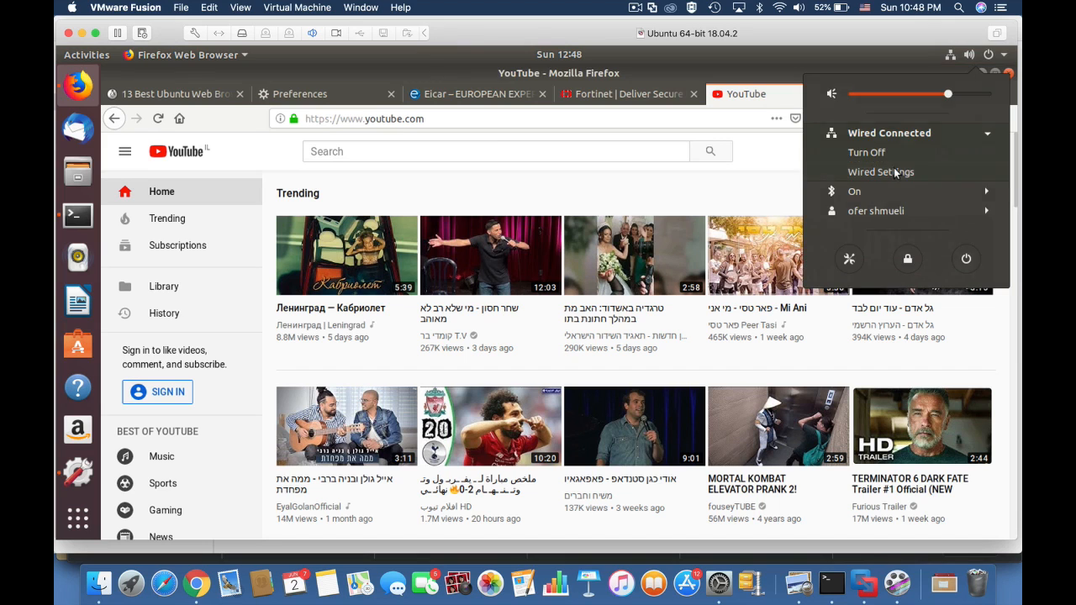
left_click(895, 170)
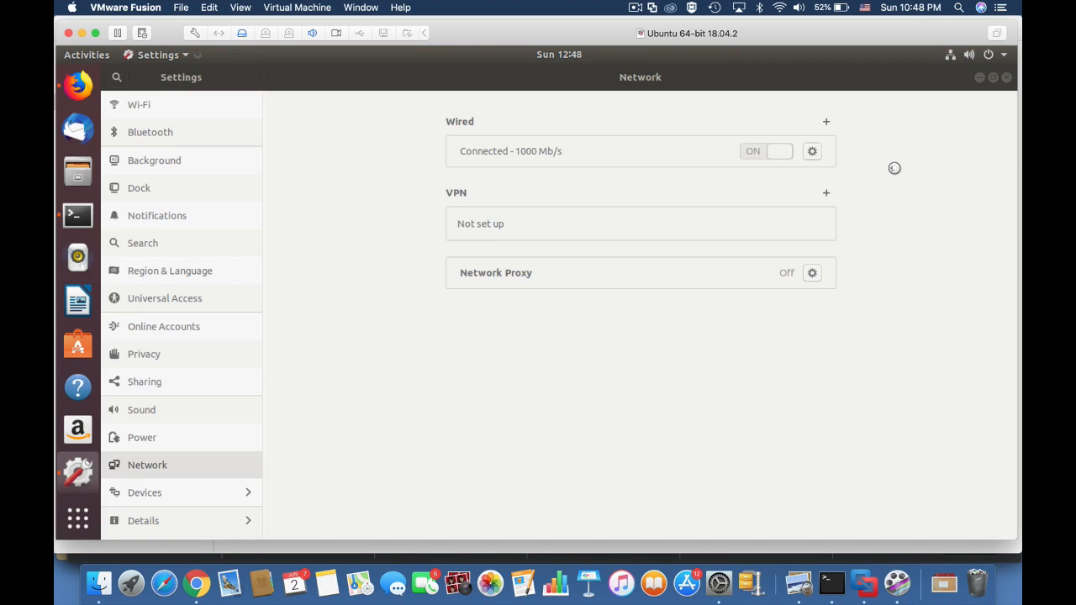
left_click(812, 150)
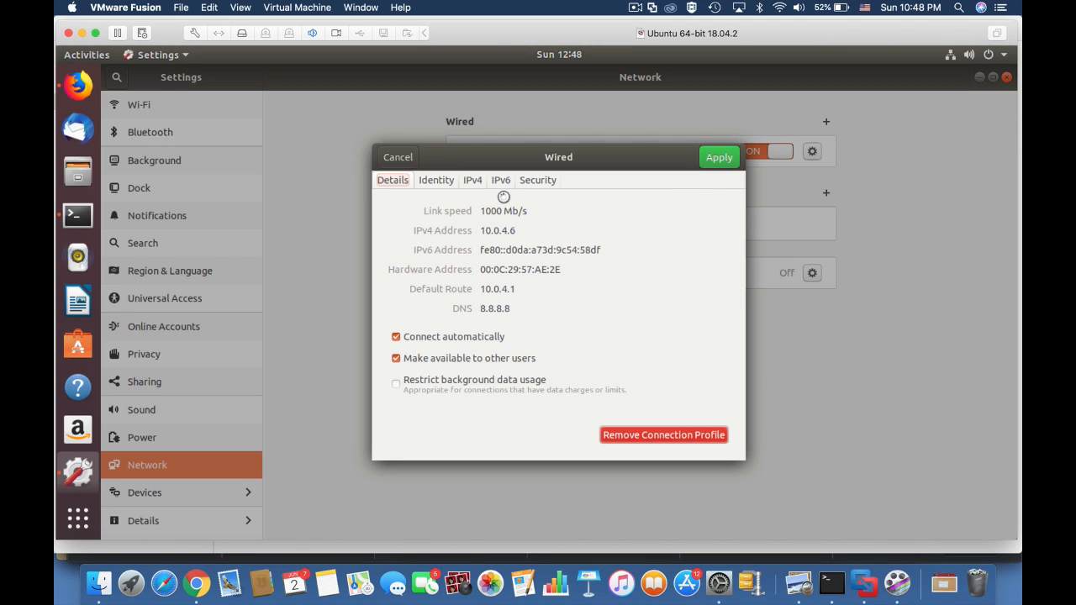
left_click(473, 182)
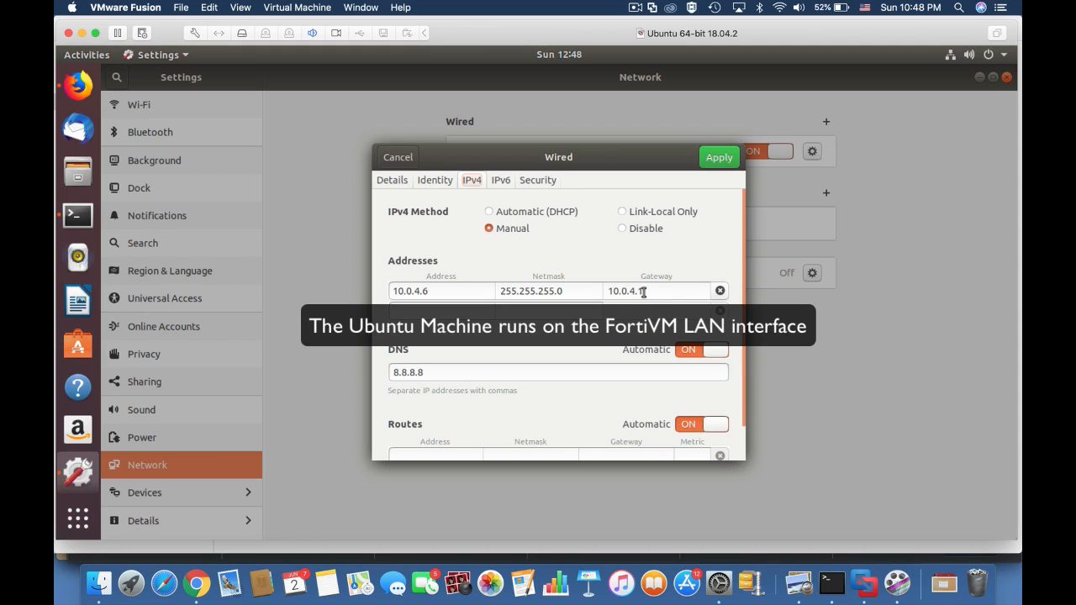
left_click_drag(643, 291, 610, 292)
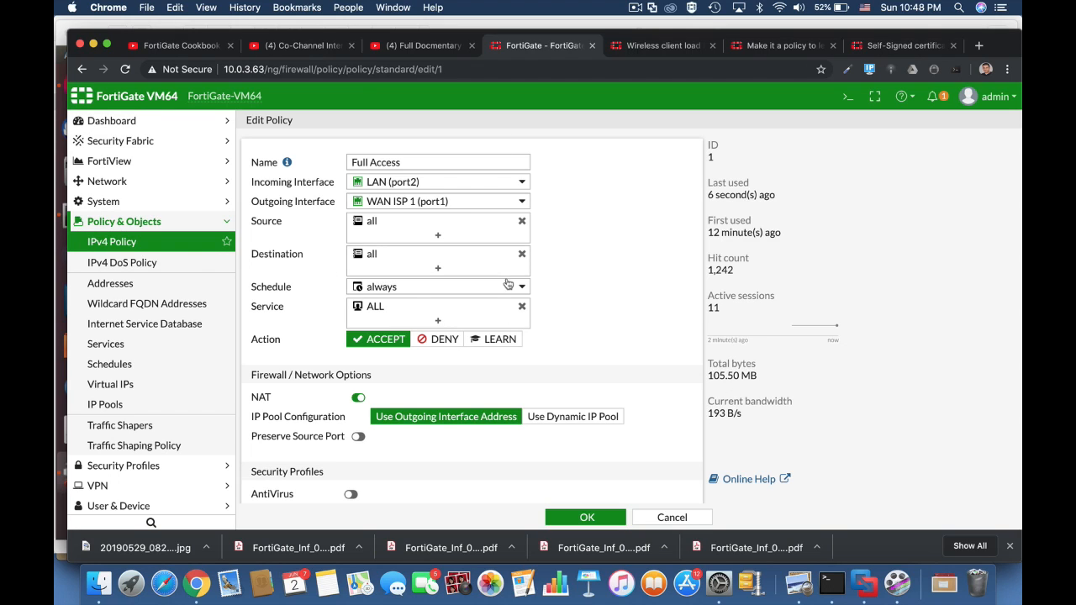
Set the Full Access policy's action to LEARN and save the policy.
mouse_move(416, 185)
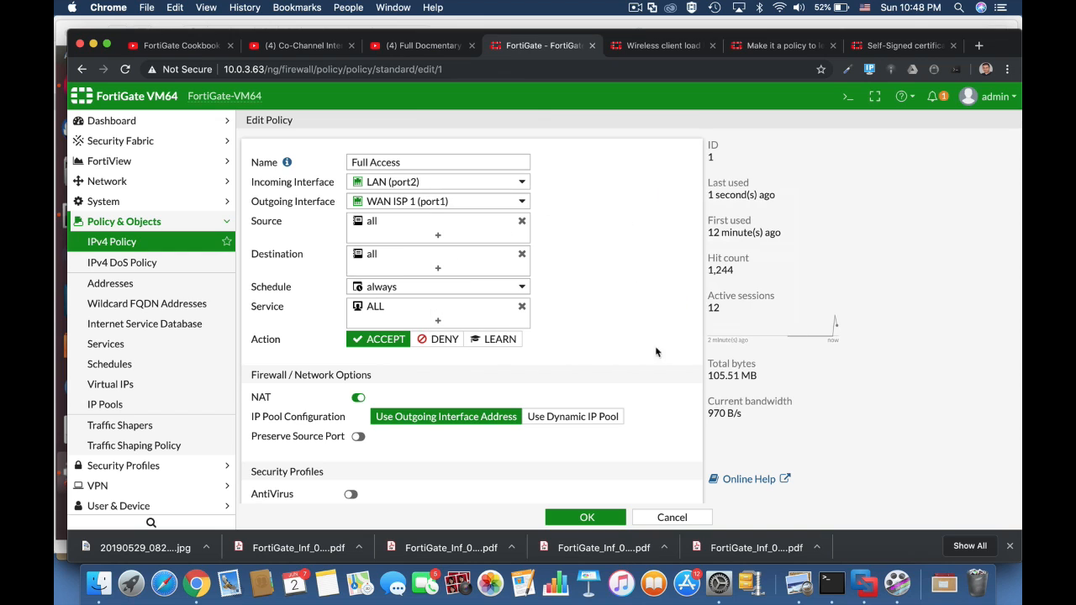
left_click(496, 339)
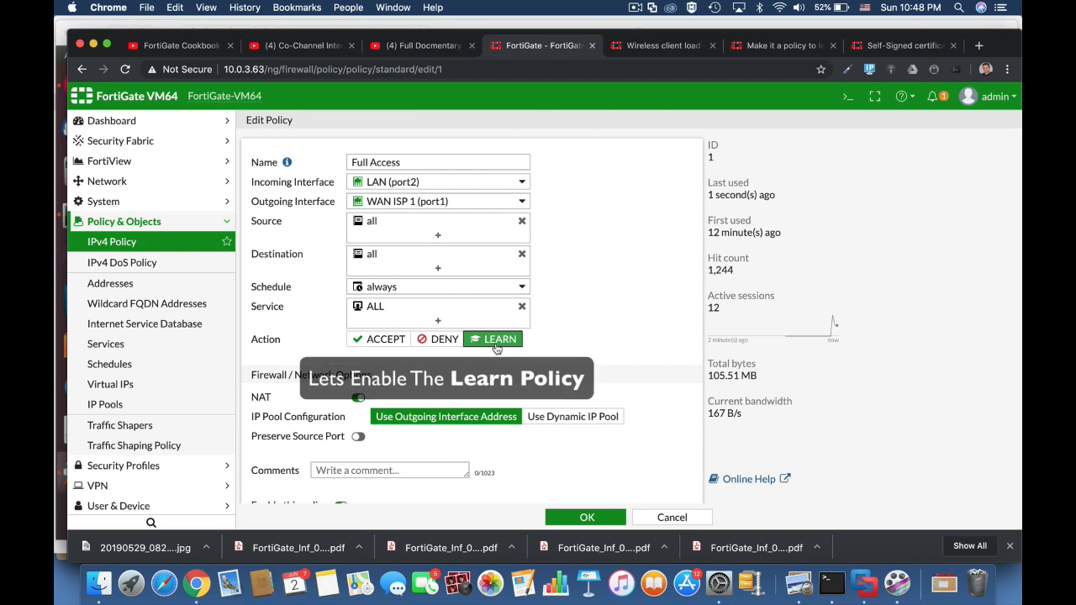
left_click(580, 521)
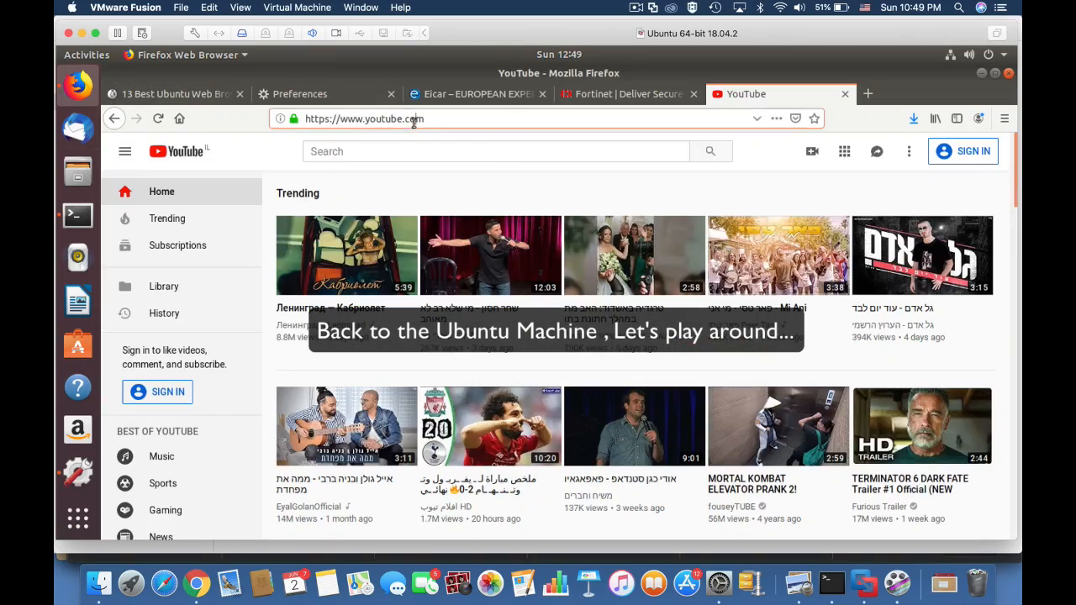
Switch to Firefox on Ubuntu, browse the open tabs, and load androidpolice.com in the Fortinet tab.
left_click(437, 94)
scroll(768, 523, "down", 5)
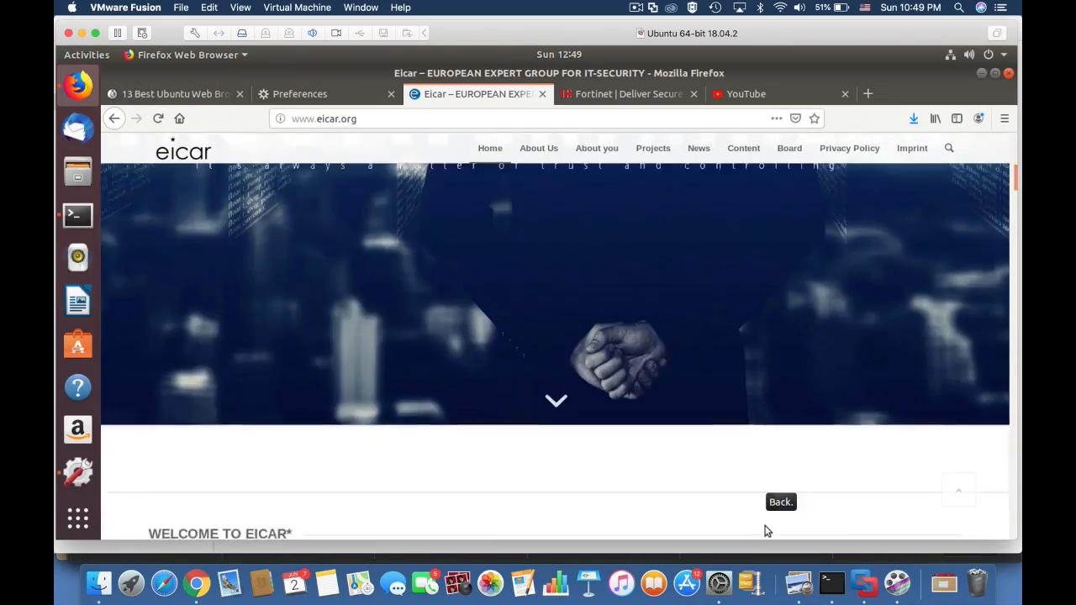
scroll(767, 531, "up", 5)
left_click(593, 95)
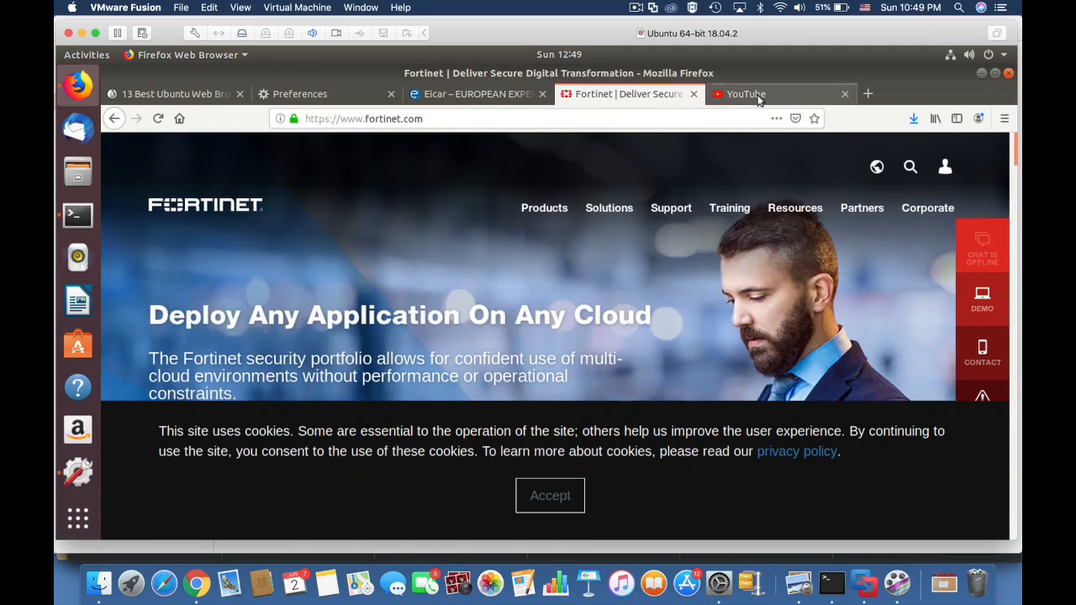
left_click(759, 95)
left_click(627, 94)
left_click(274, 125)
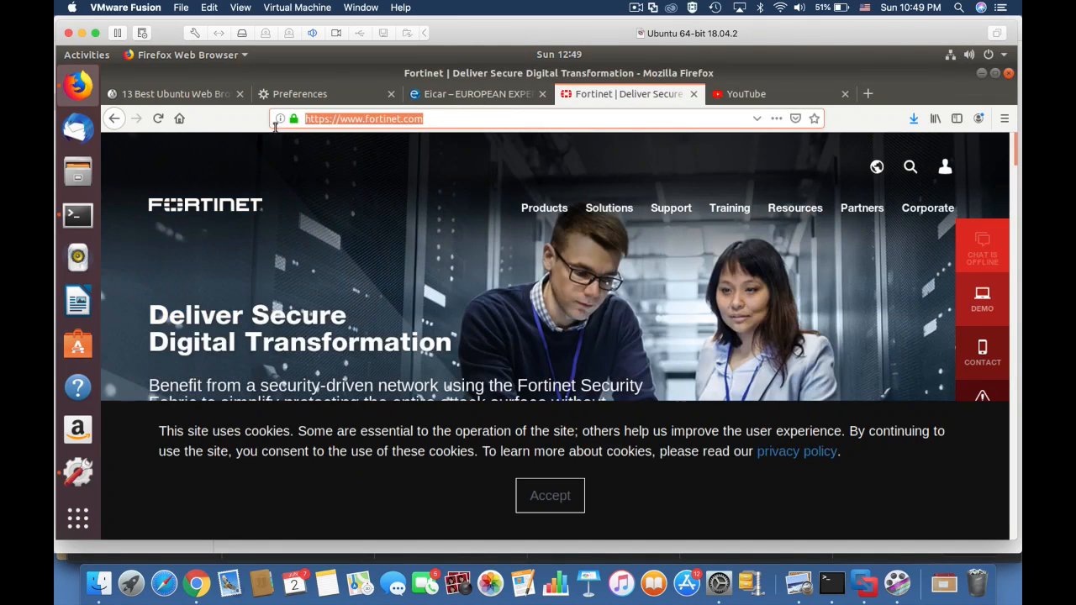
type("androidpolice.com")
key("Return")
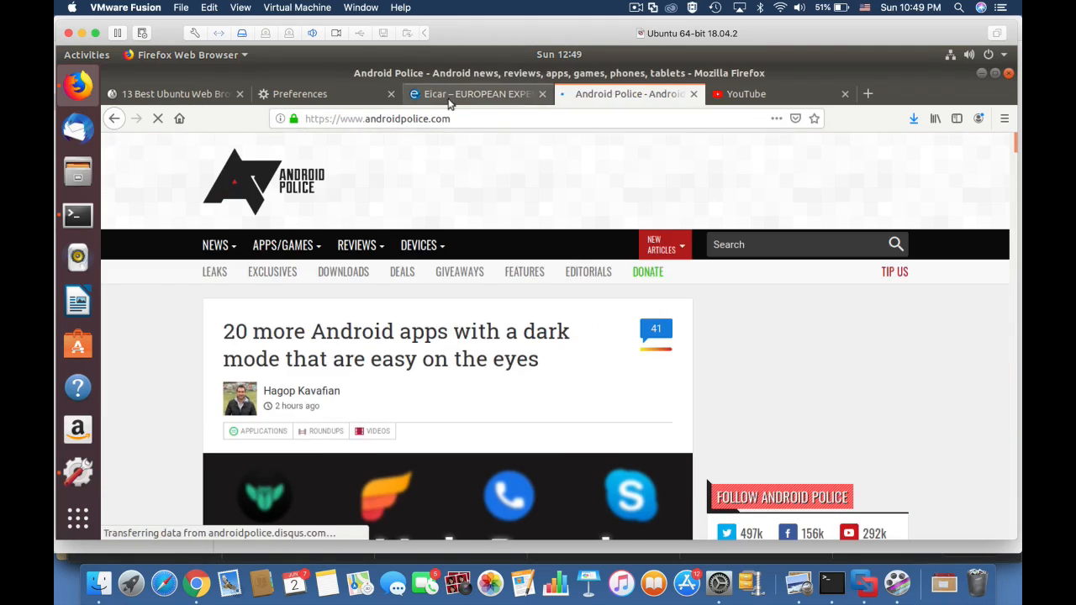
Download and save the eicar.com.txt anti-malware test file from the EICAR site.
left_click(450, 96)
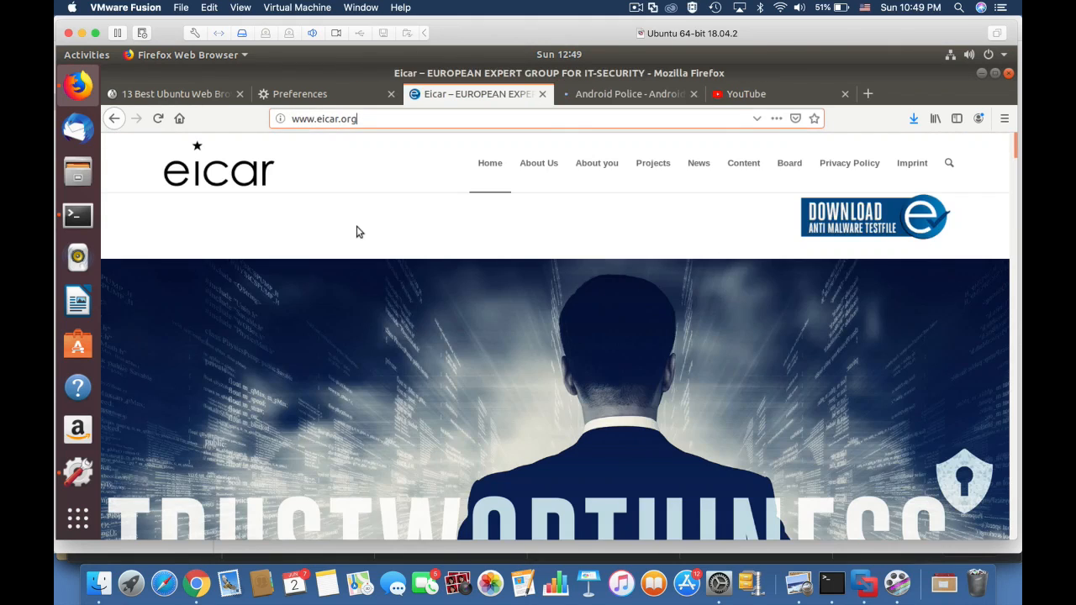
left_click(843, 225)
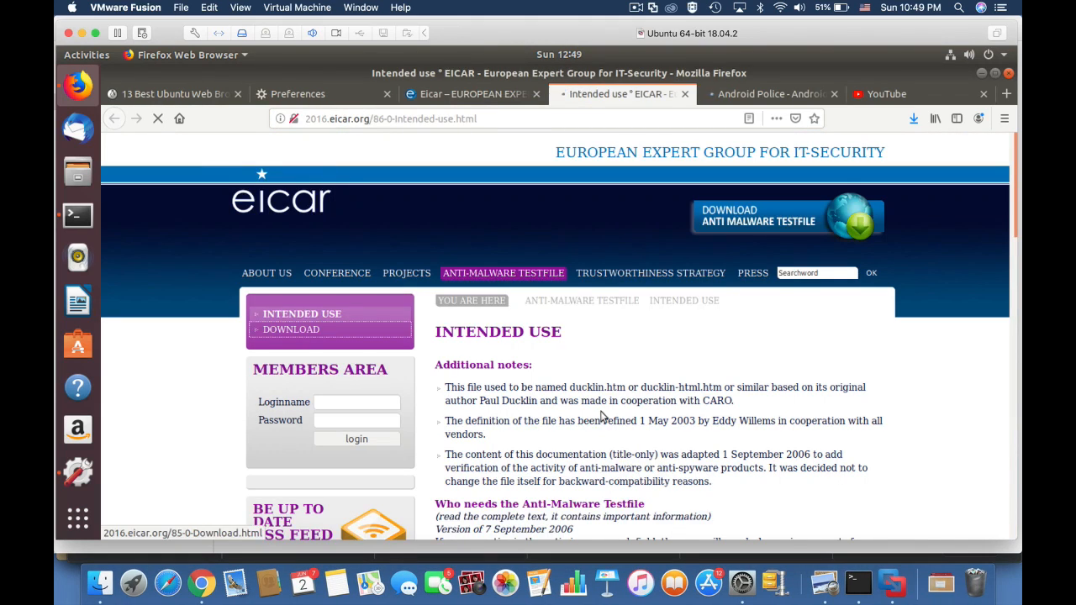
scroll(601, 416, "down", 6)
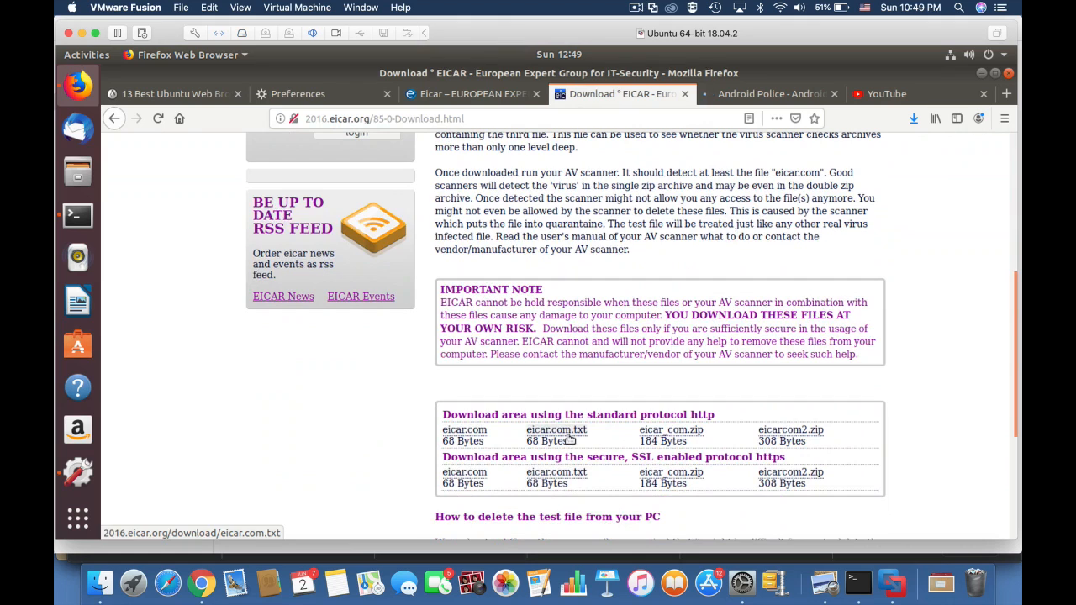
left_click(568, 437)
left_click(310, 291)
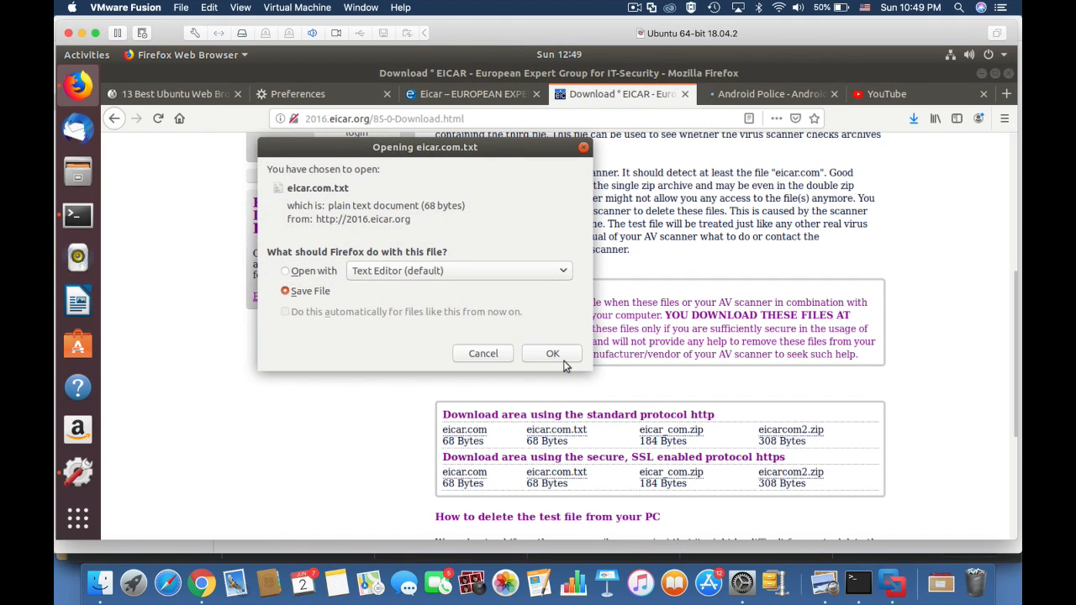
left_click(554, 354)
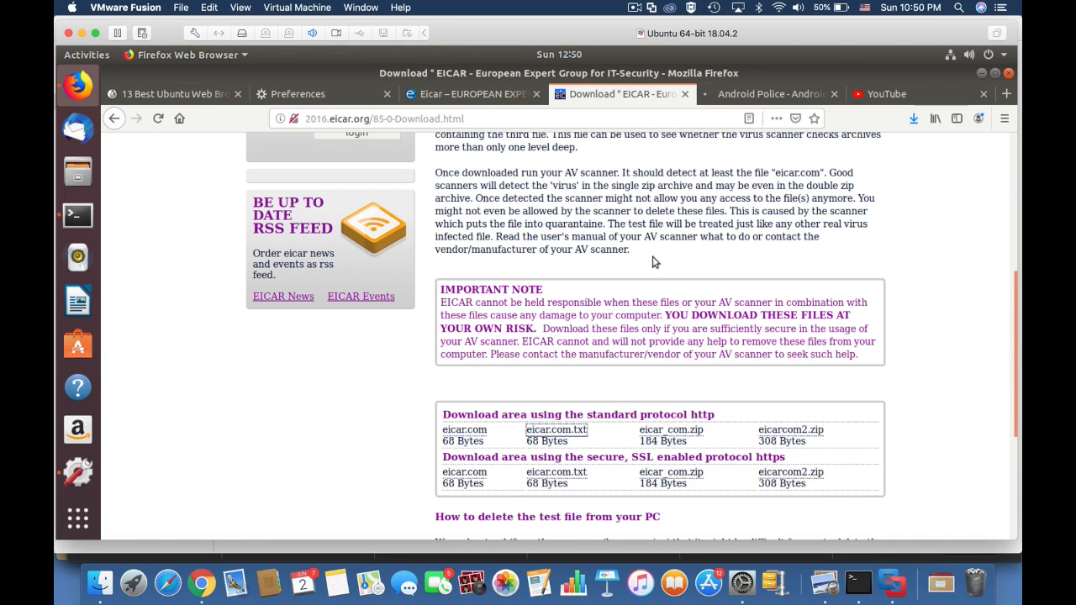
Open a new tab, visit the Ubuntu web browsers article, and browse to facebook.com.
key("ctrl+t")
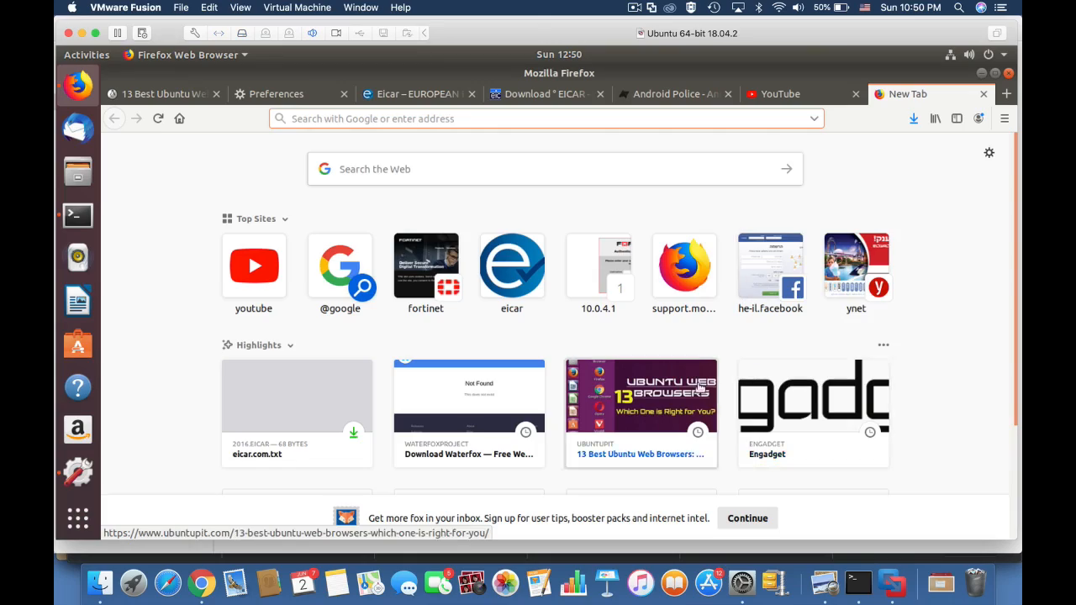
left_click(655, 398)
left_click(382, 118)
type("facebook.com")
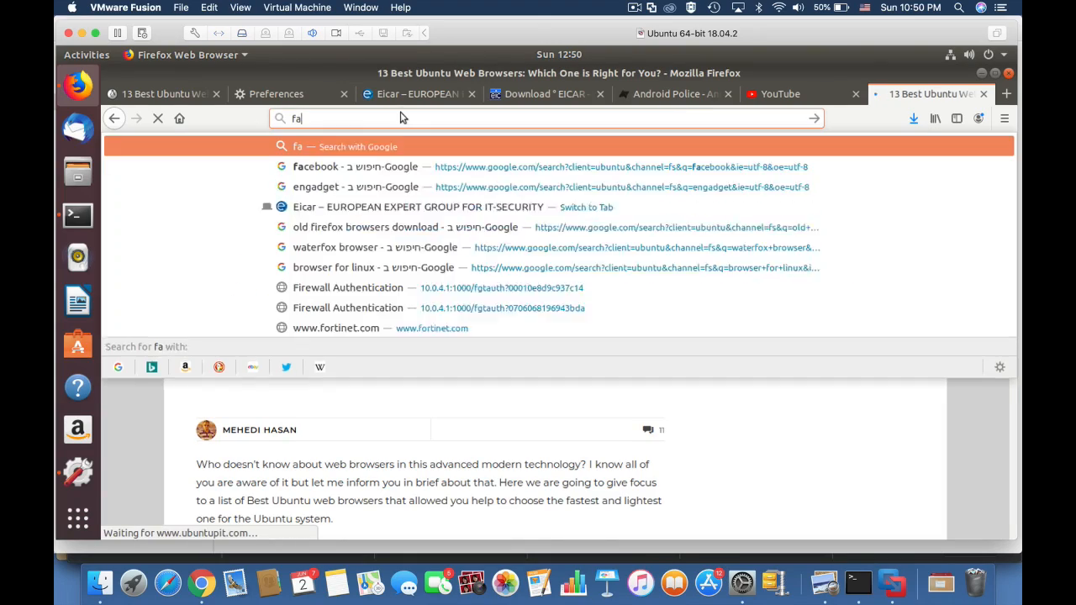
key("Return")
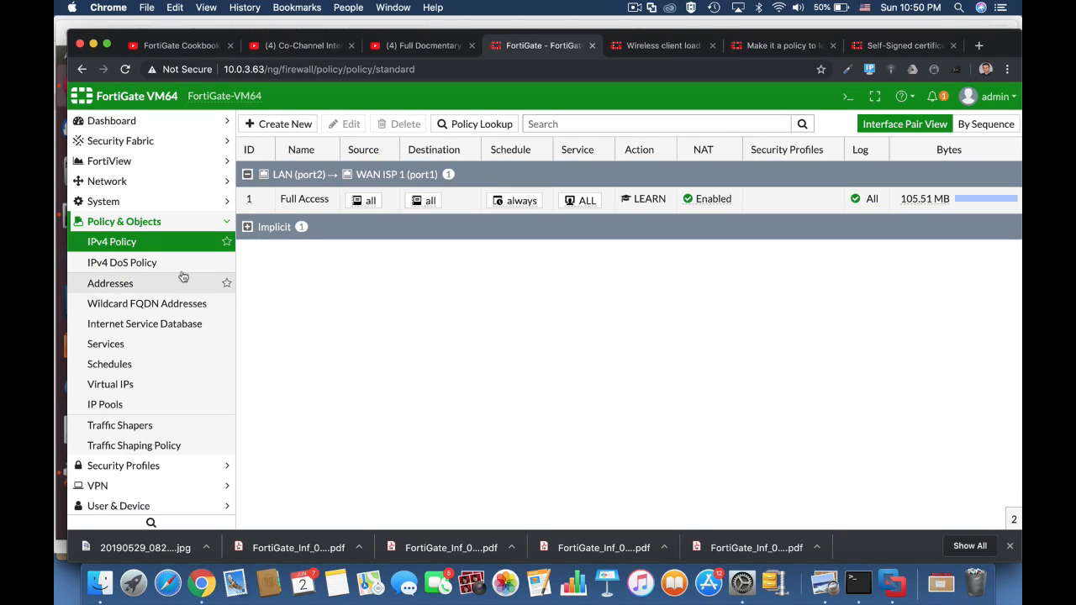
Open the Learning Report under Log & Report in FortiGate.
scroll(111, 485, "down", 2)
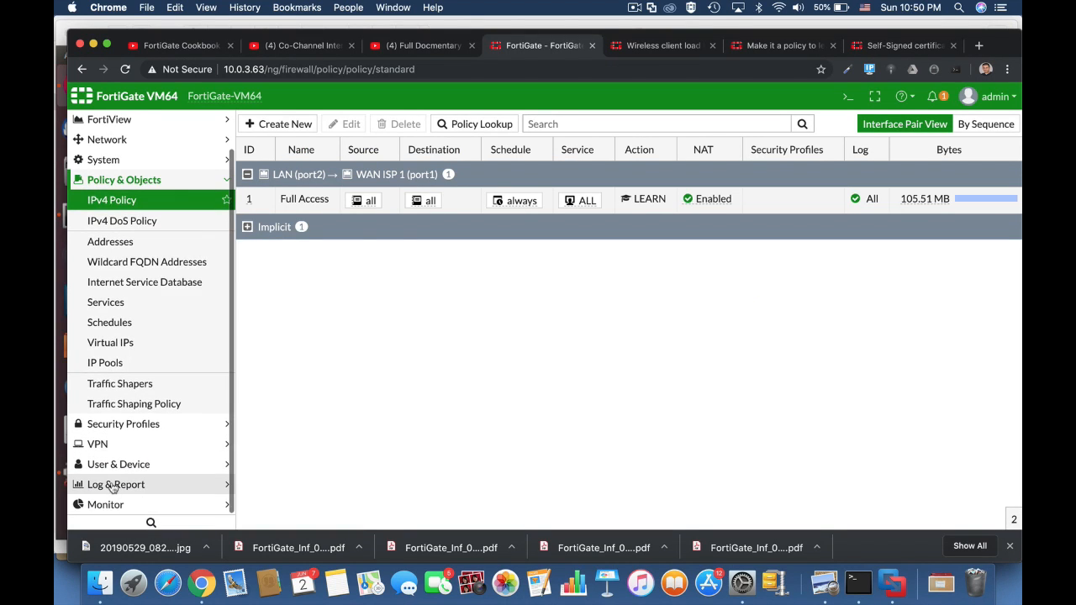
left_click(112, 484)
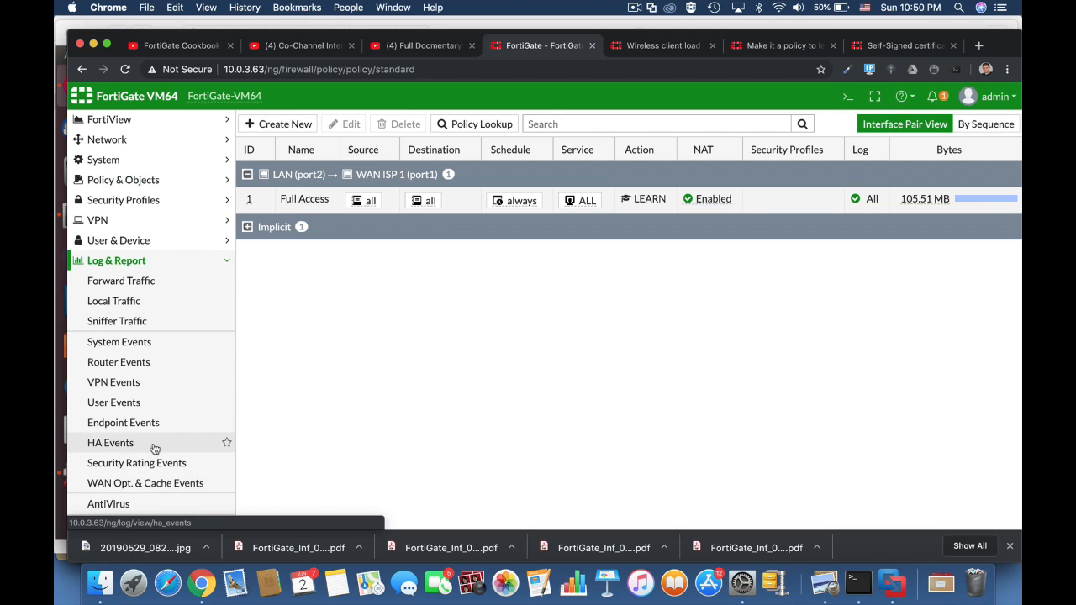
scroll(168, 382, "down", 5)
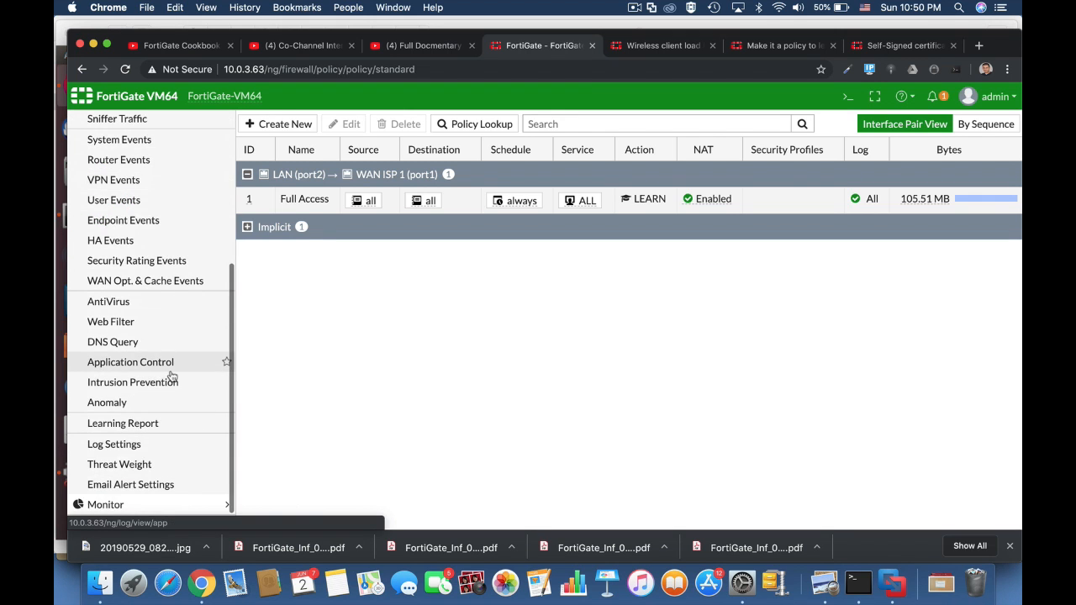
left_click(143, 424)
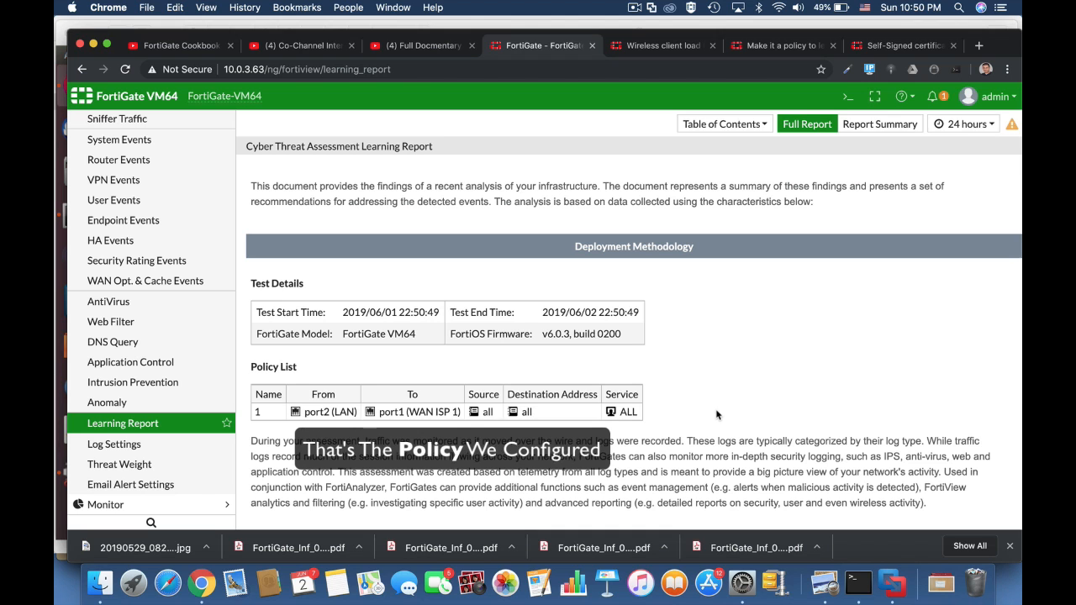
Scroll through the Cyber Threat Assessment Learning Report's threats, at-risk hosts and application categories.
scroll(717, 414, "down", 5)
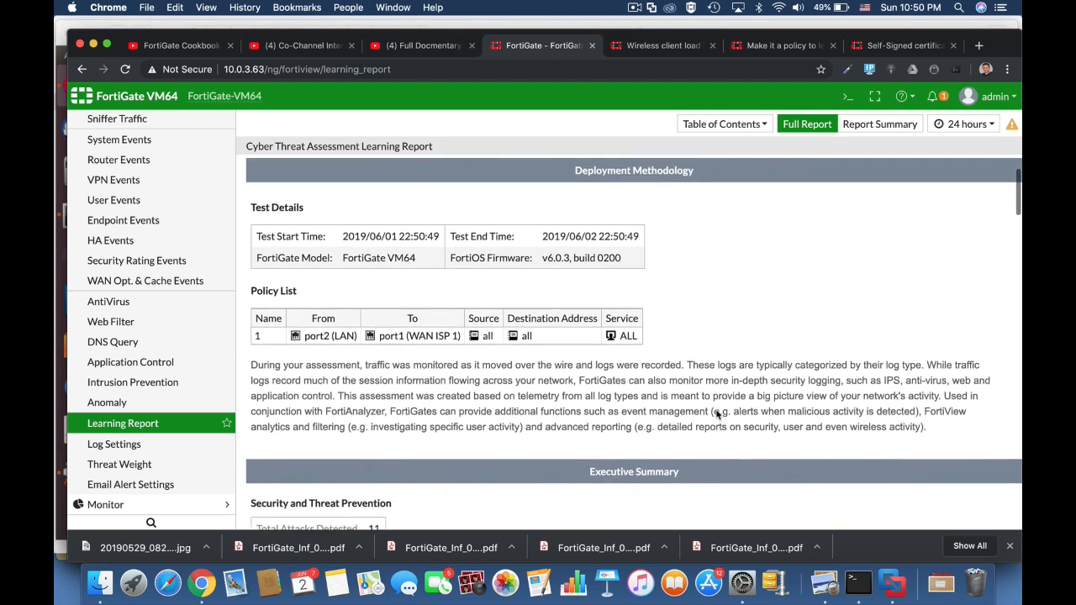
scroll(716, 413, "down", 3)
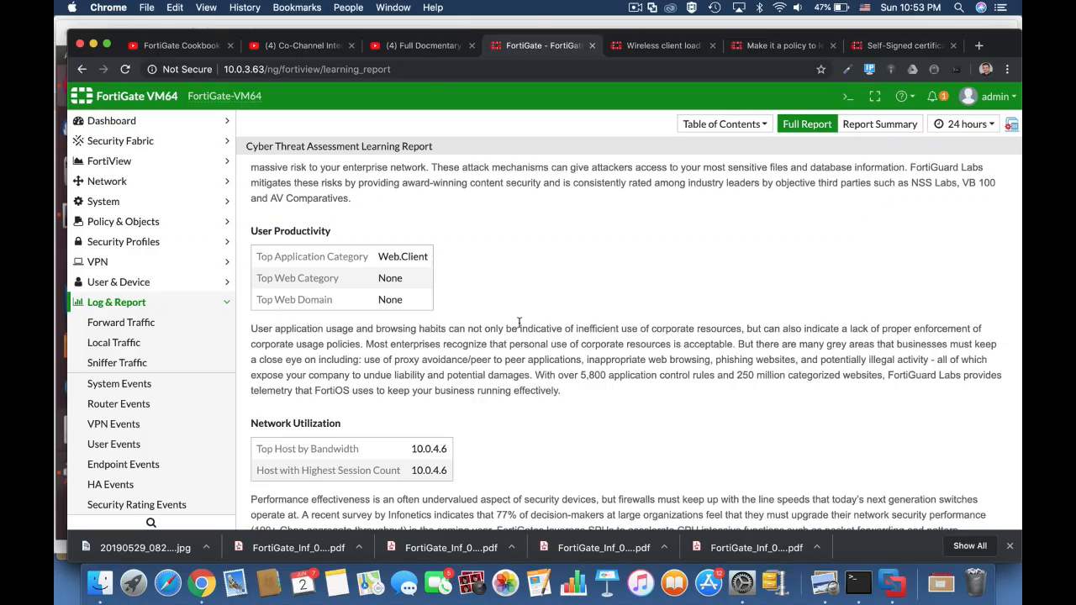
scroll(518, 322, "down", 10)
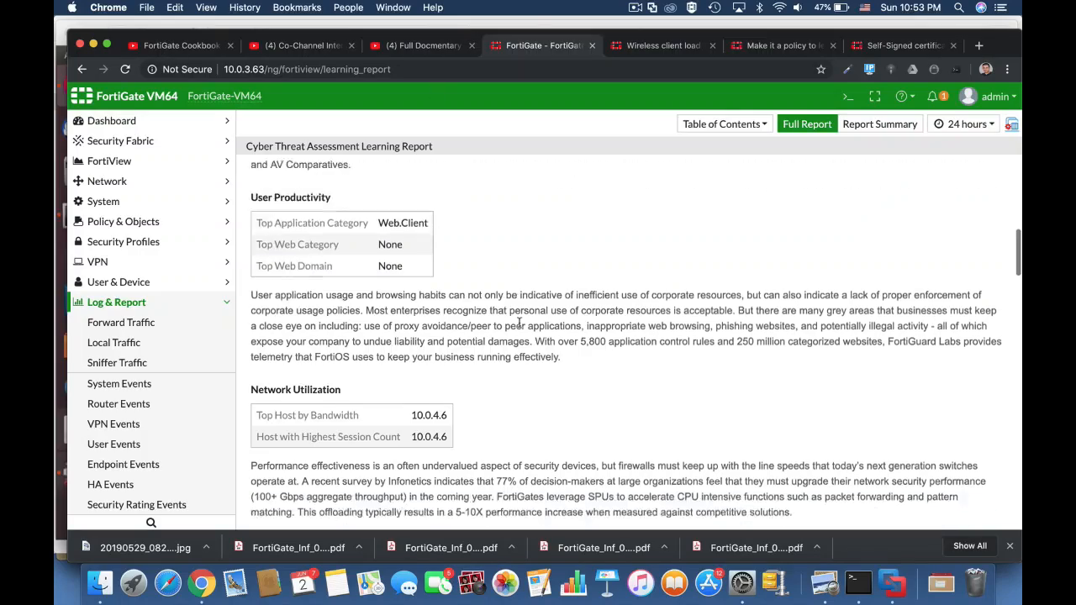
scroll(541, 338, "down", 2)
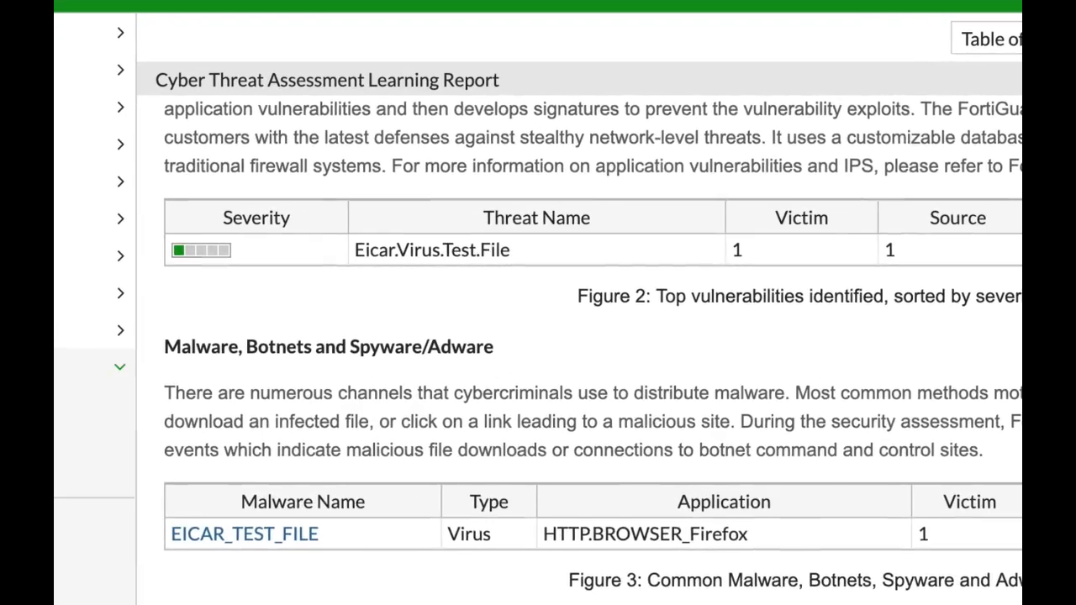
scroll(593, 347, "down", 3)
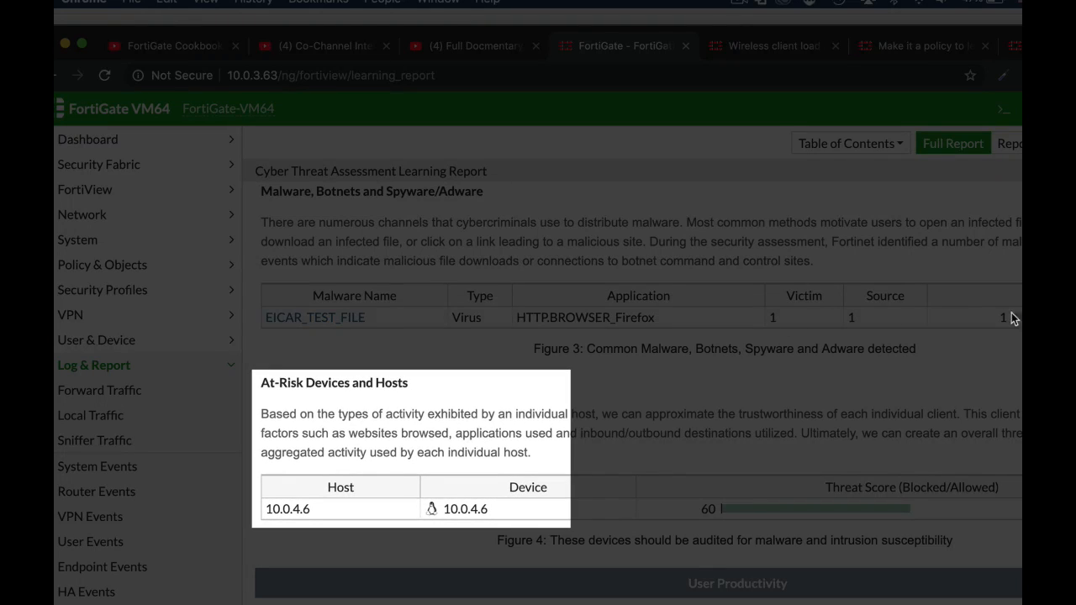
scroll(631, 378, "down", 4)
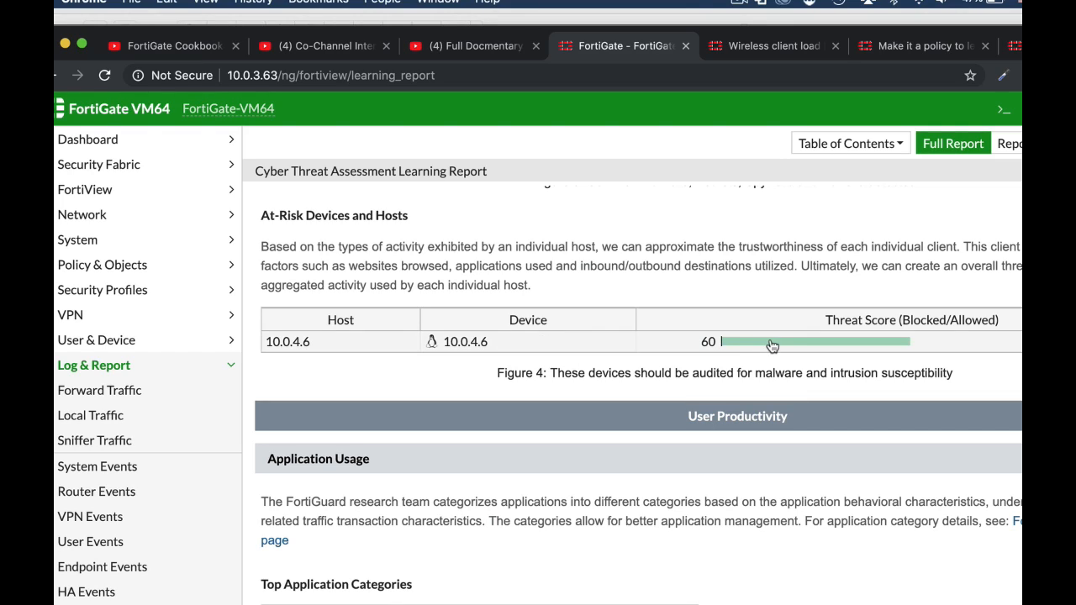
mouse_move(766, 344)
scroll(765, 344, "down", 3)
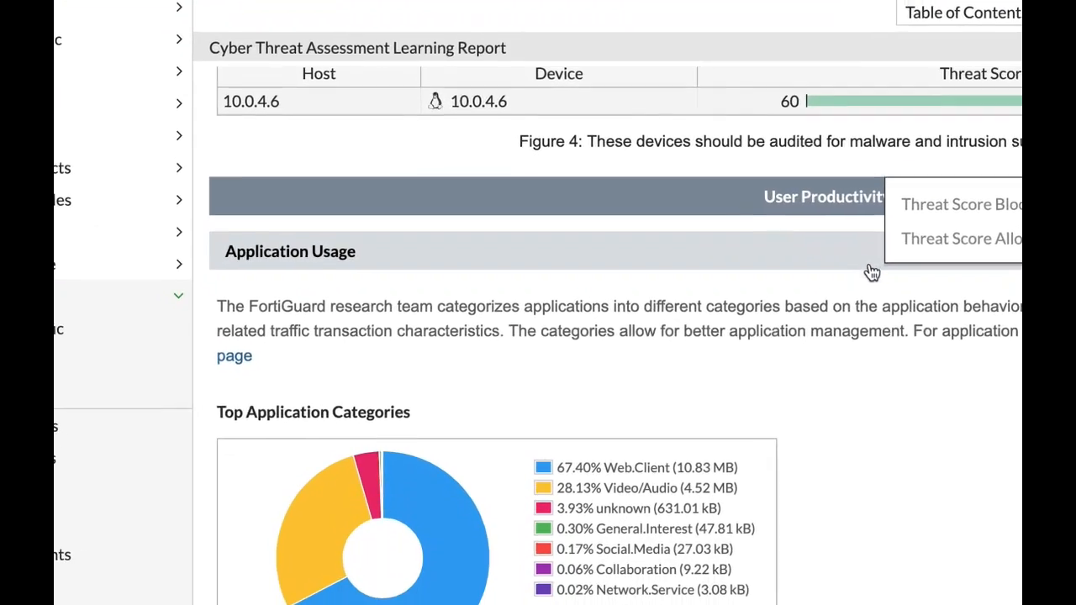
scroll(871, 272, "down", 4)
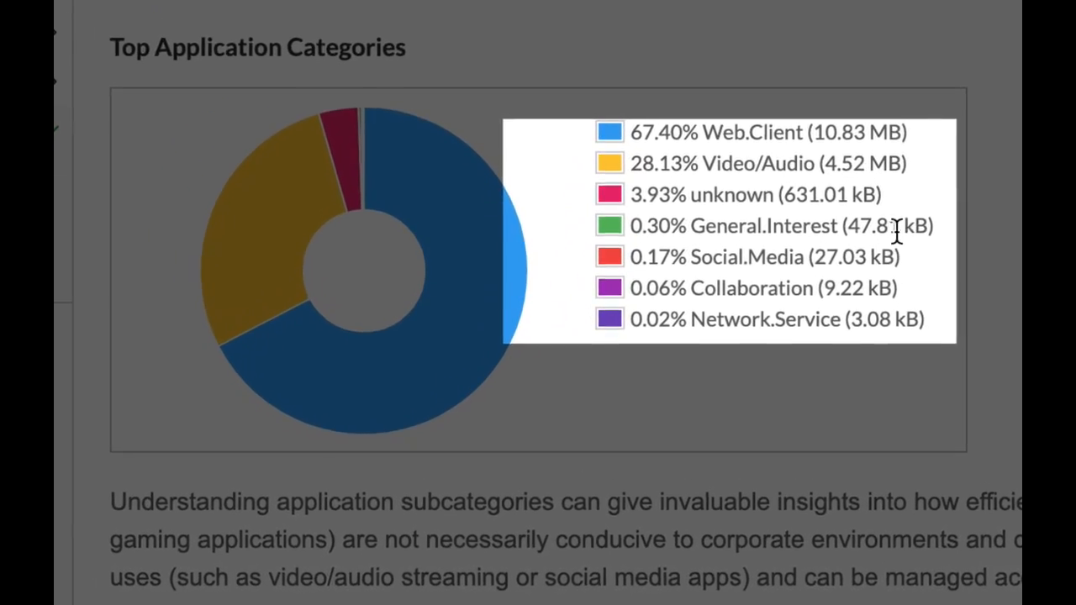
scroll(848, 273, "down", 2)
scroll(936, 205, "down", 5)
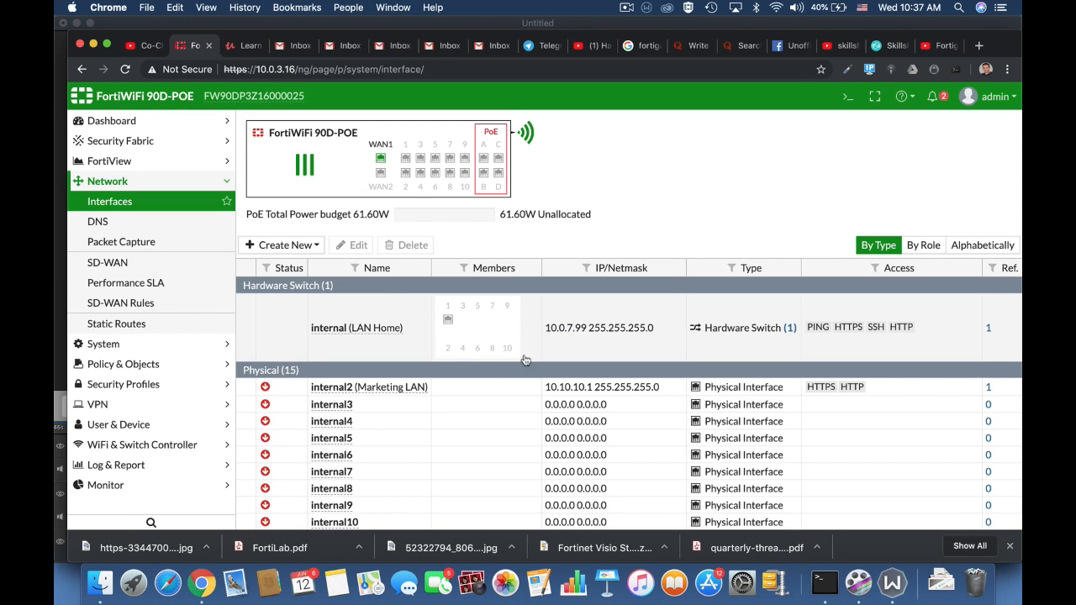
Start a new IPv4 policy and name it Full_Access.
left_click(187, 364)
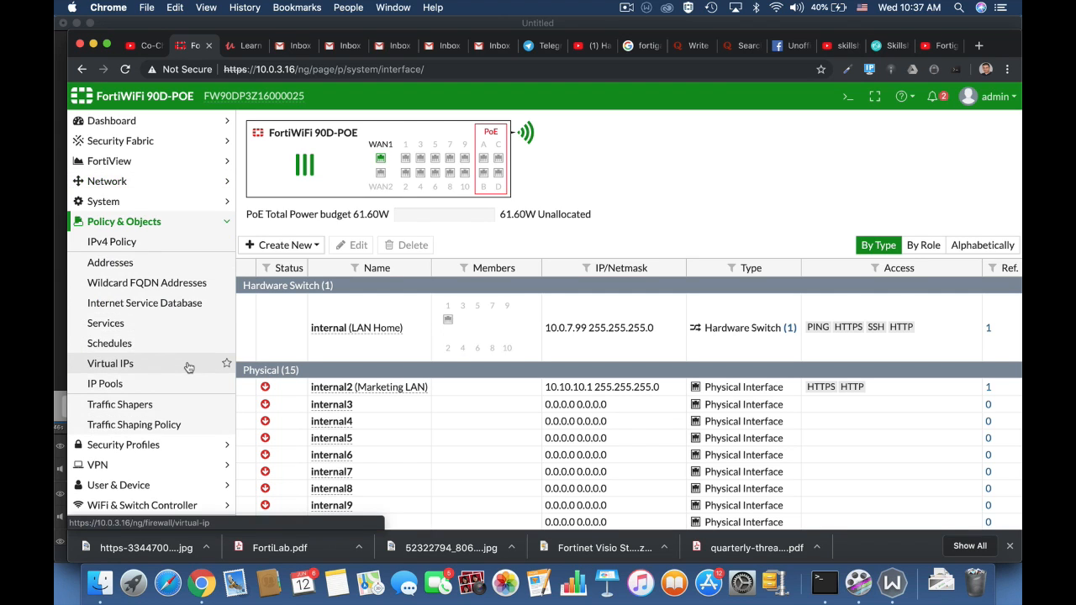
left_click(118, 241)
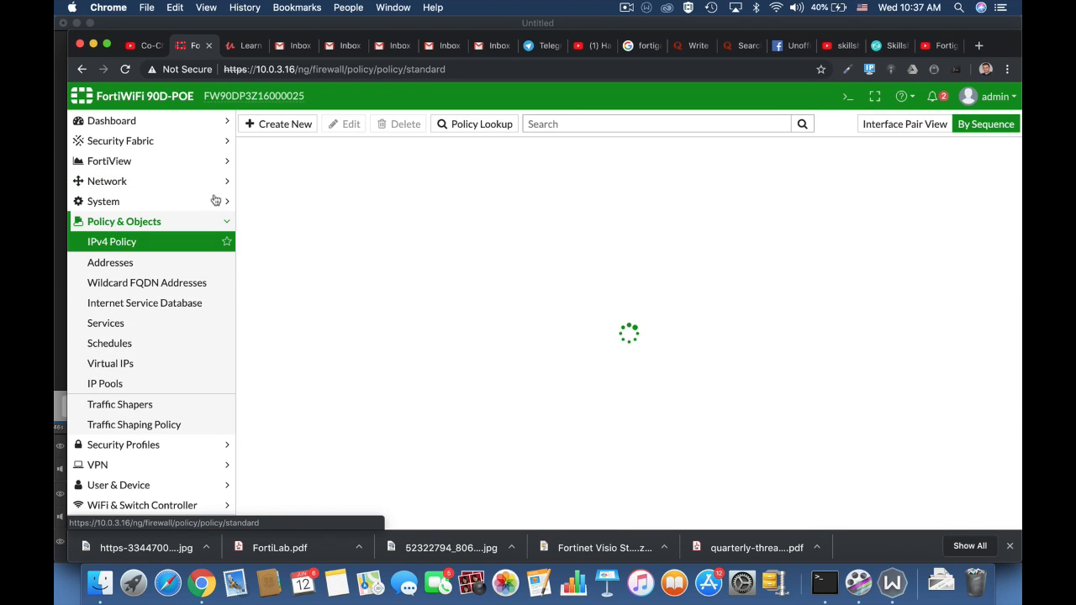
left_click(282, 126)
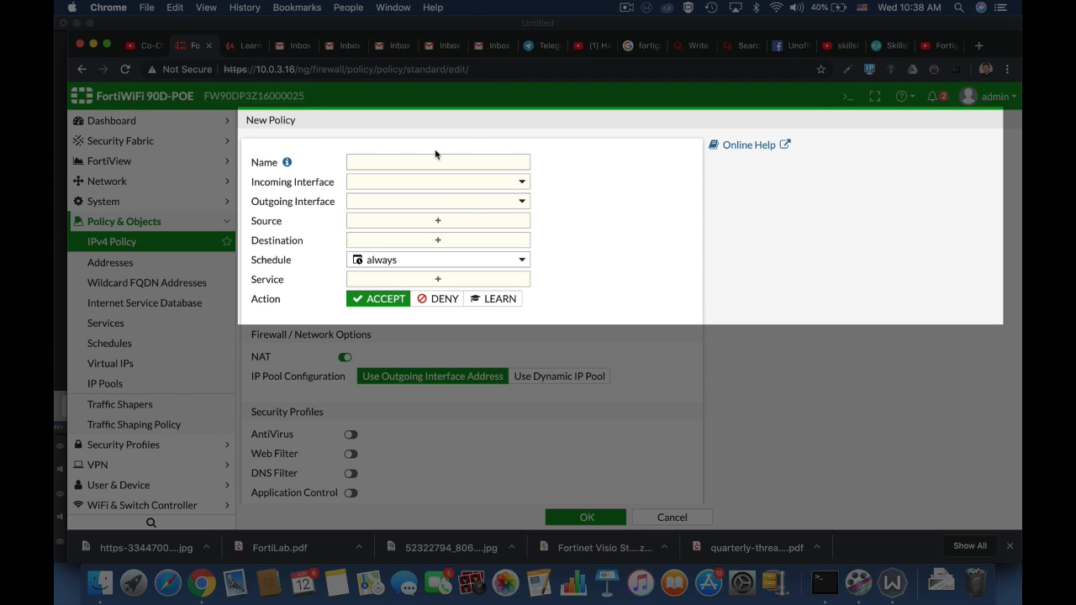
left_click(410, 165)
type("Full")
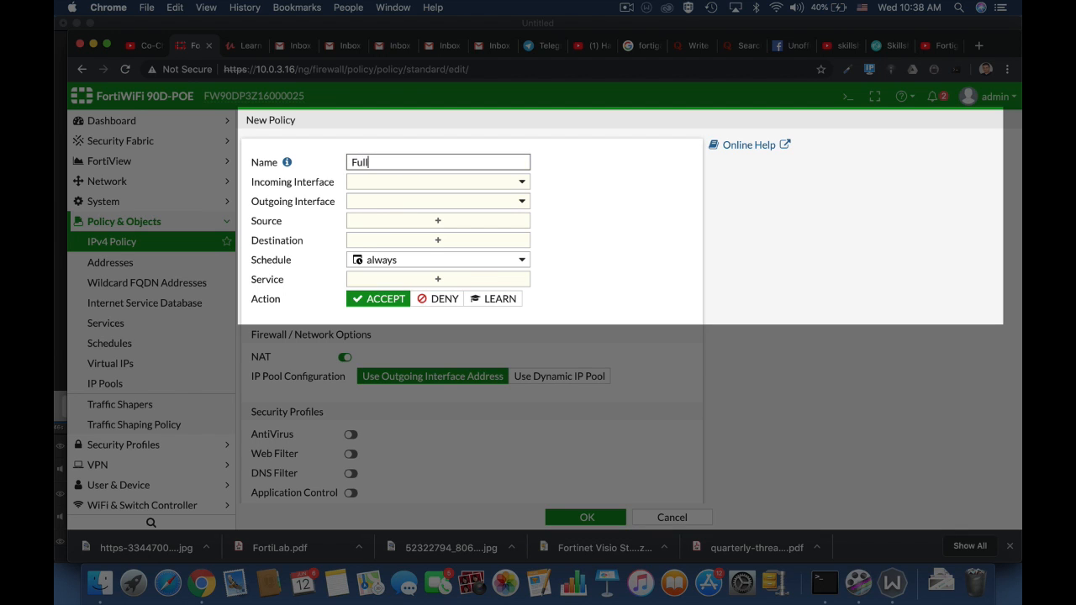
type("_Access")
Set the policy's incoming interface to lan and outgoing interface to WAN (wan1).
left_click(457, 186)
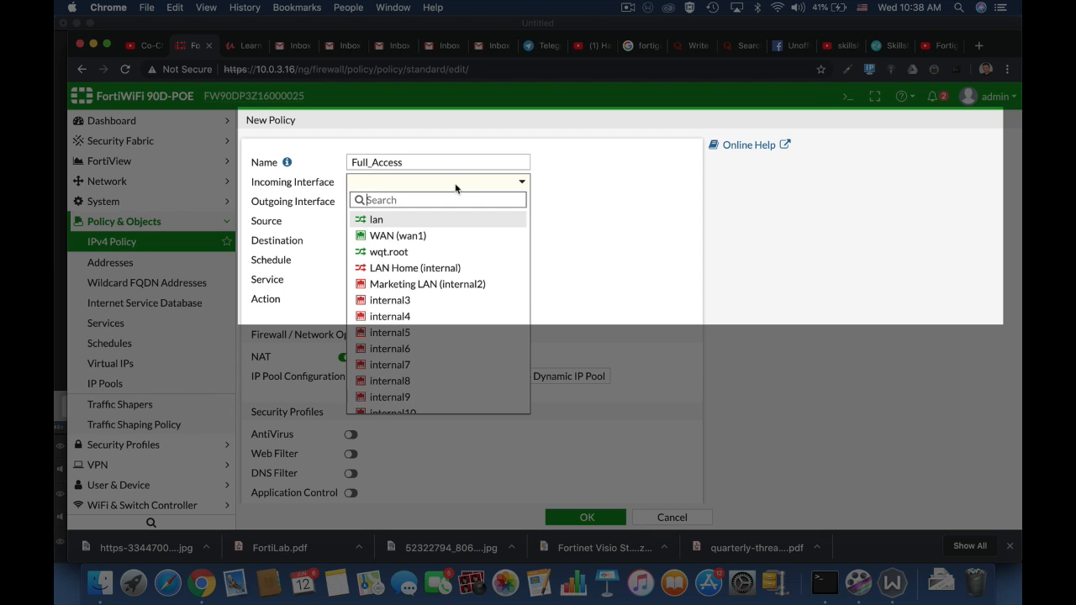
mouse_move(391, 223)
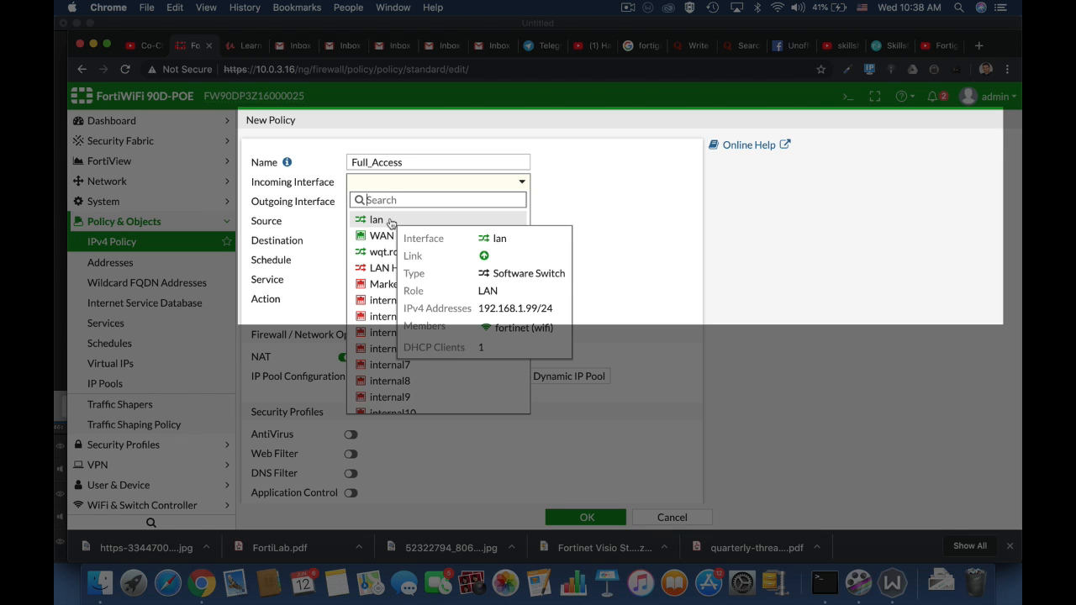
left_click(391, 222)
left_click(406, 205)
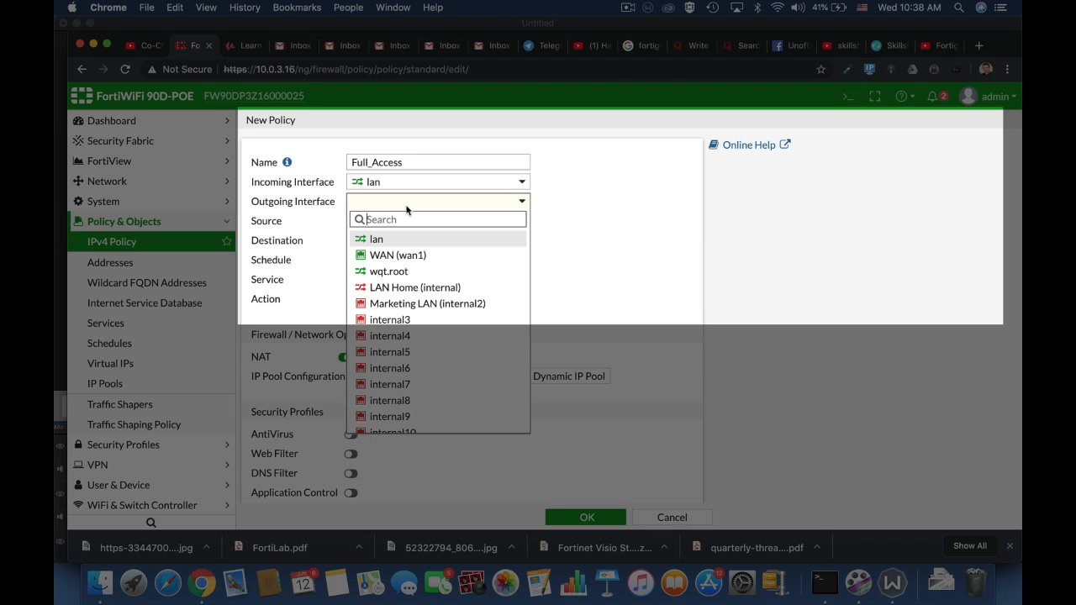
left_click(394, 256)
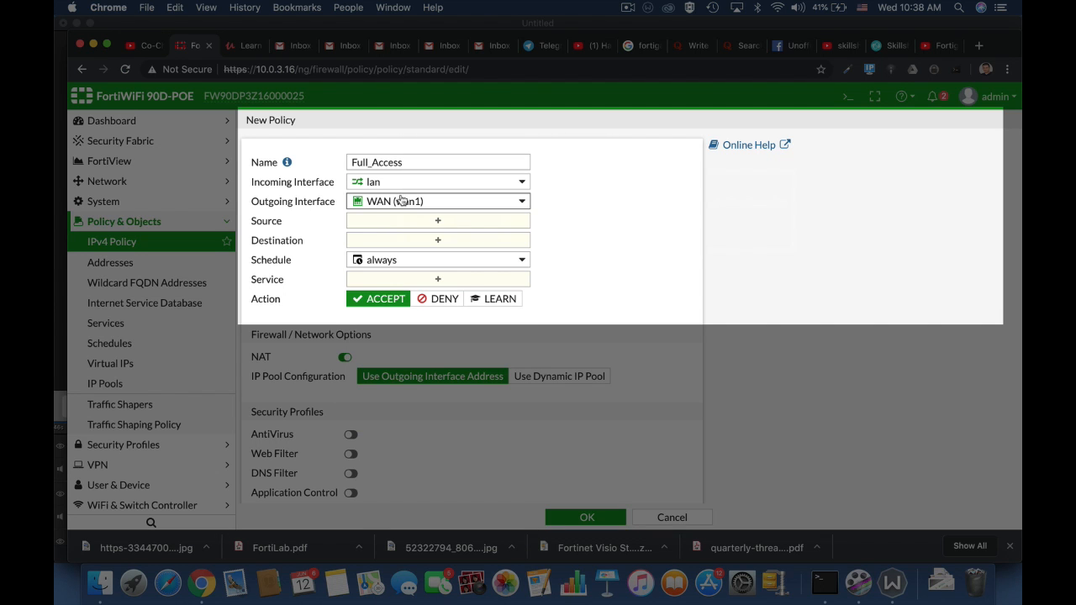
Set the policy source to the all address.
mouse_move(400, 200)
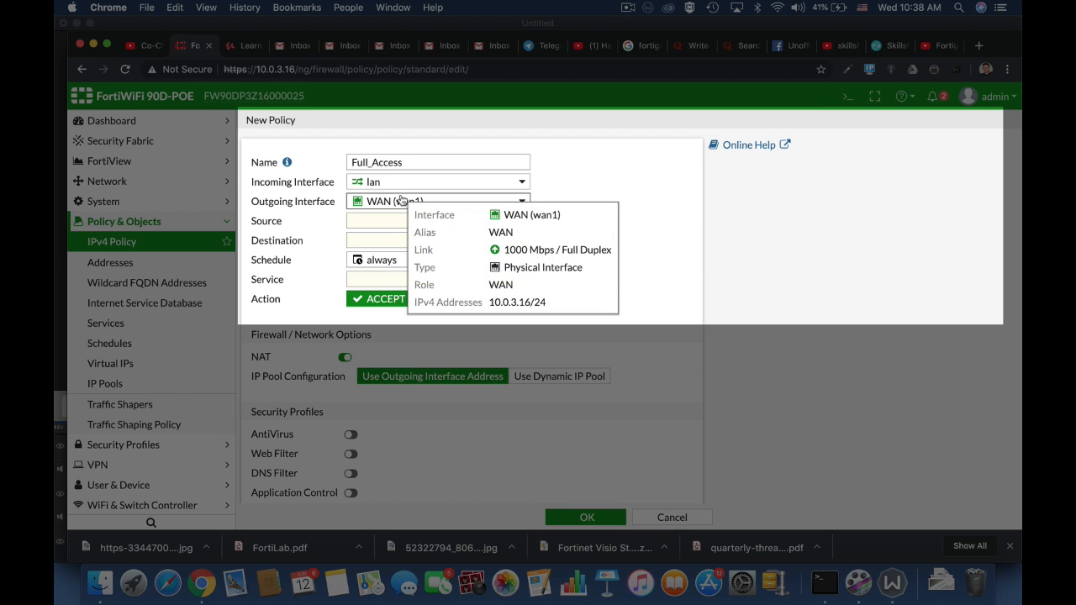
left_click(385, 224)
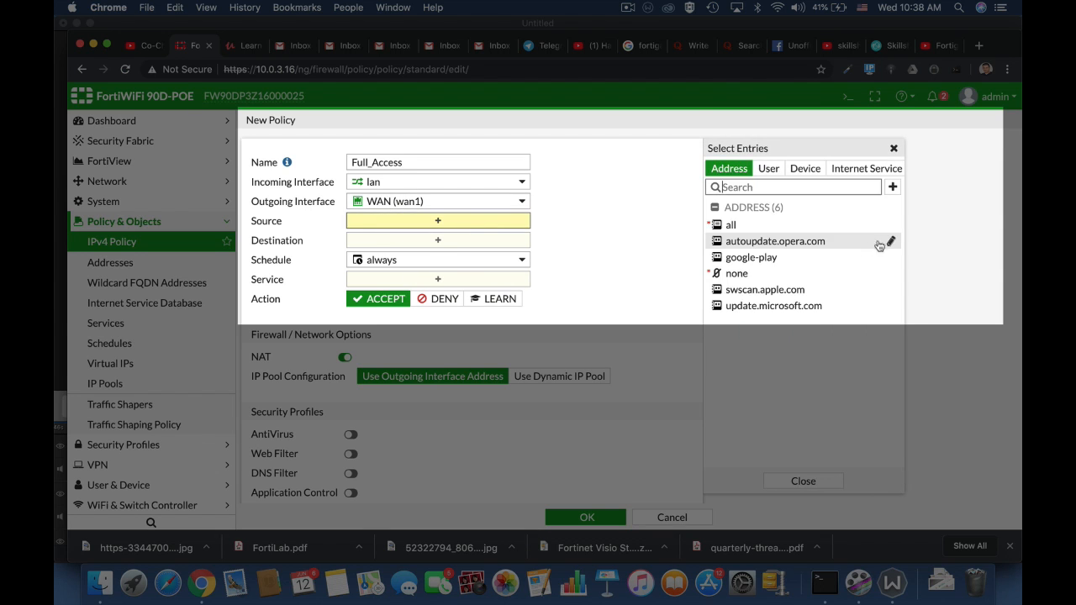
left_click(736, 226)
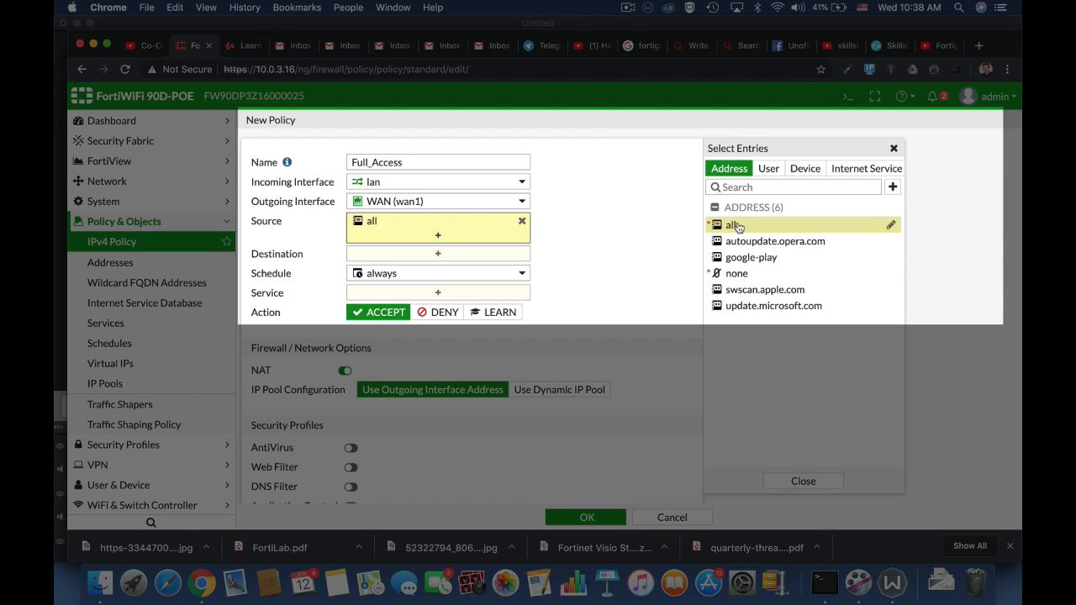
left_click(774, 175)
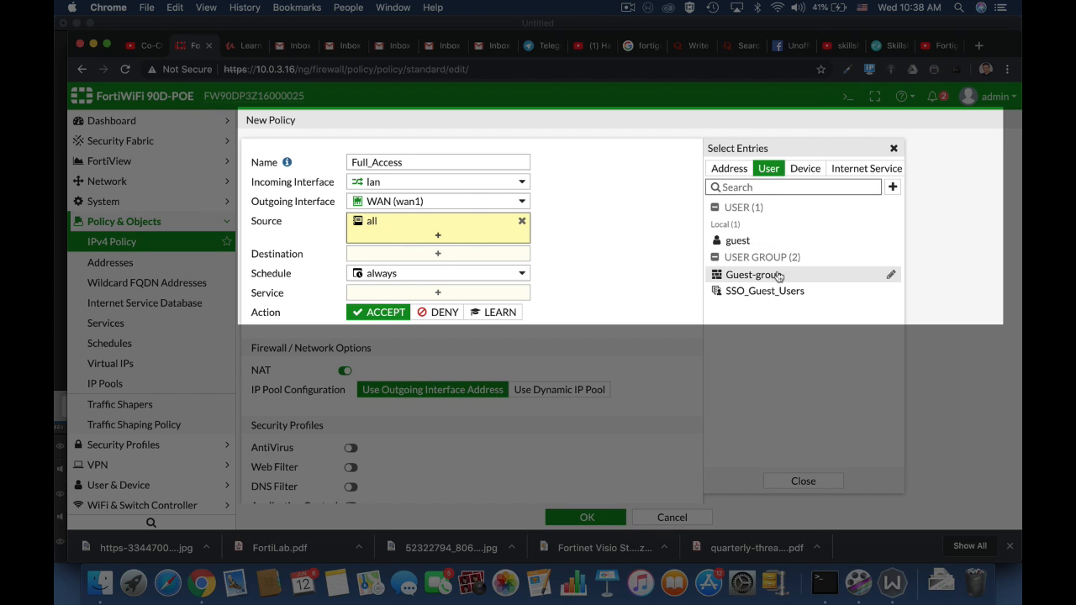
mouse_move(779, 275)
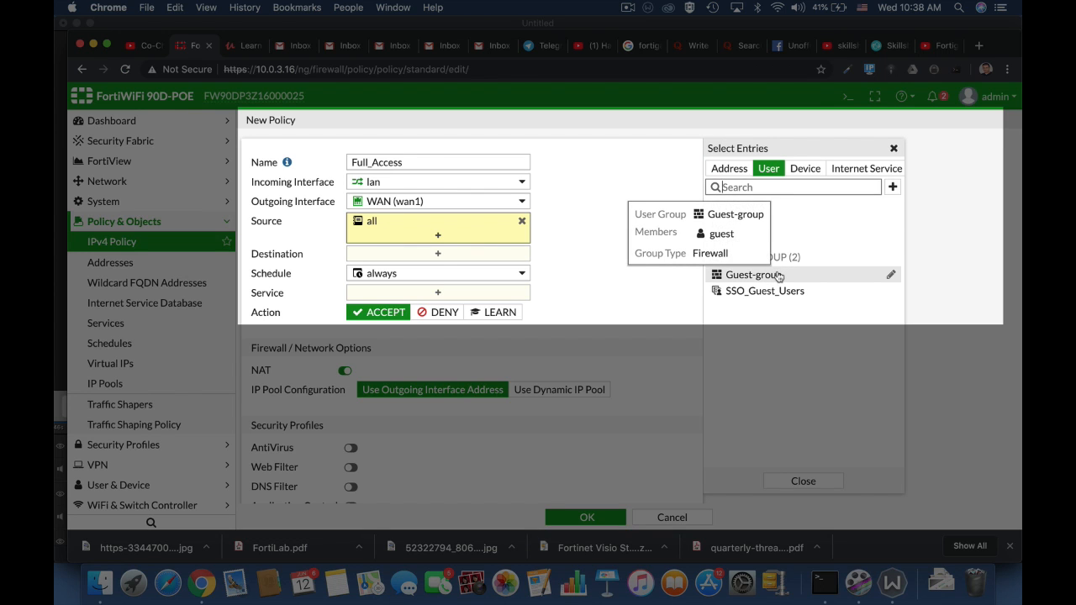
left_click(893, 187)
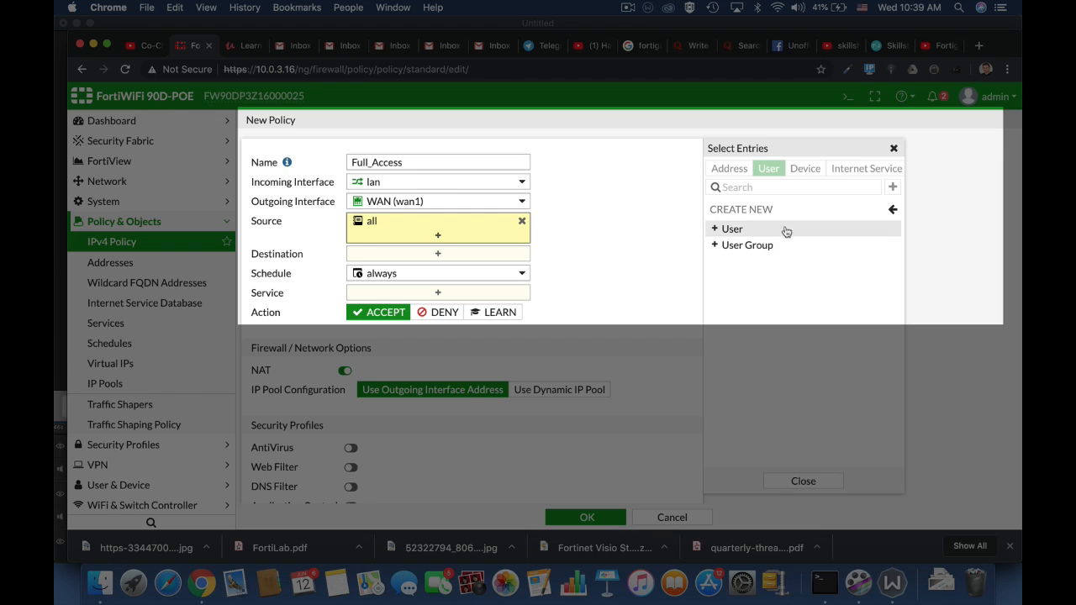
left_click(888, 209)
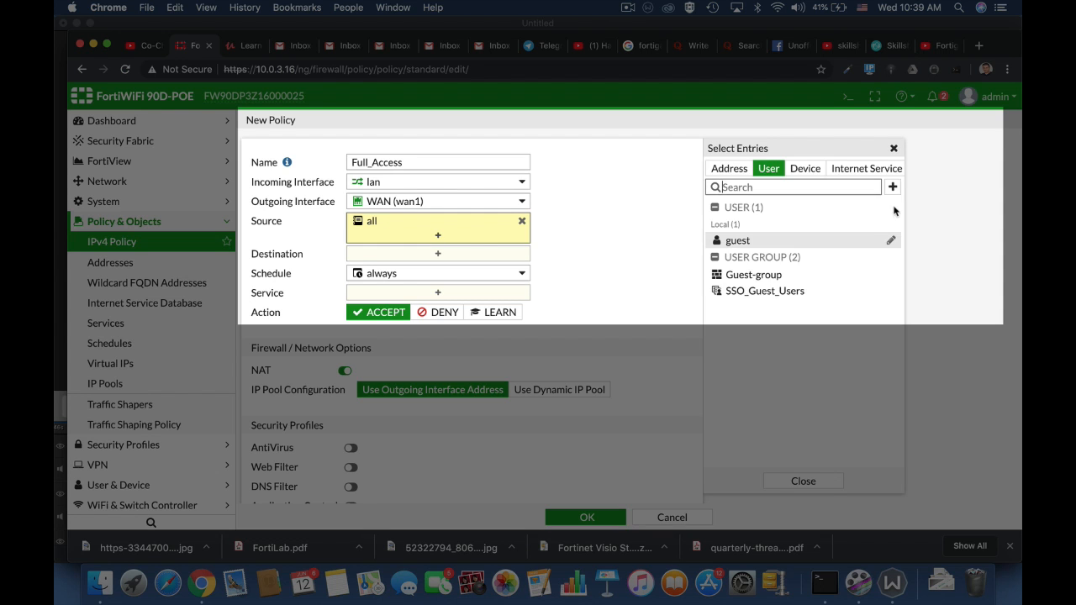
left_click(806, 178)
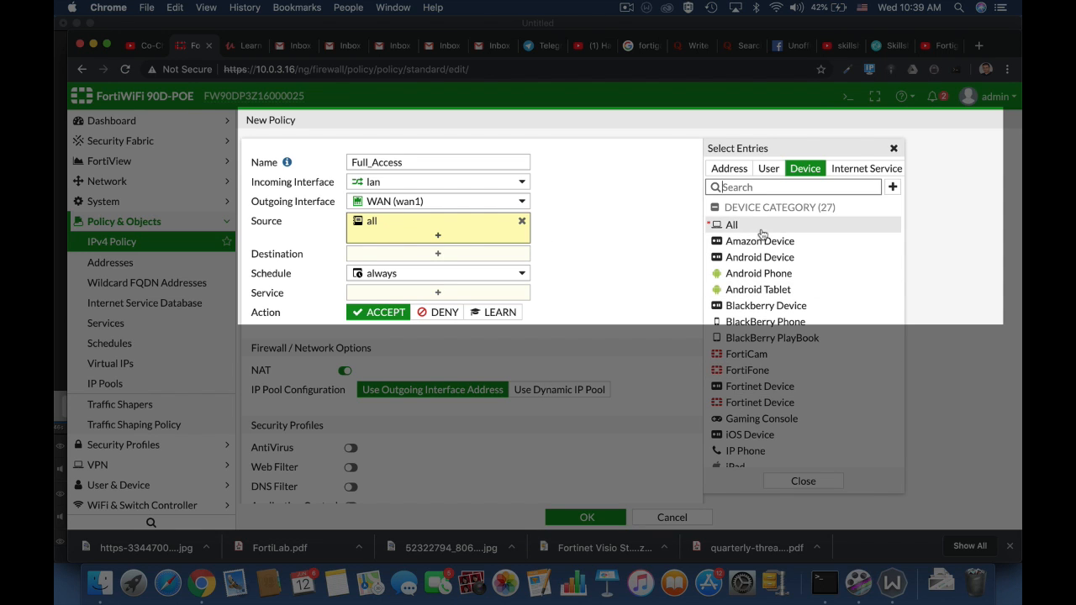
left_click(736, 186)
type("Linux")
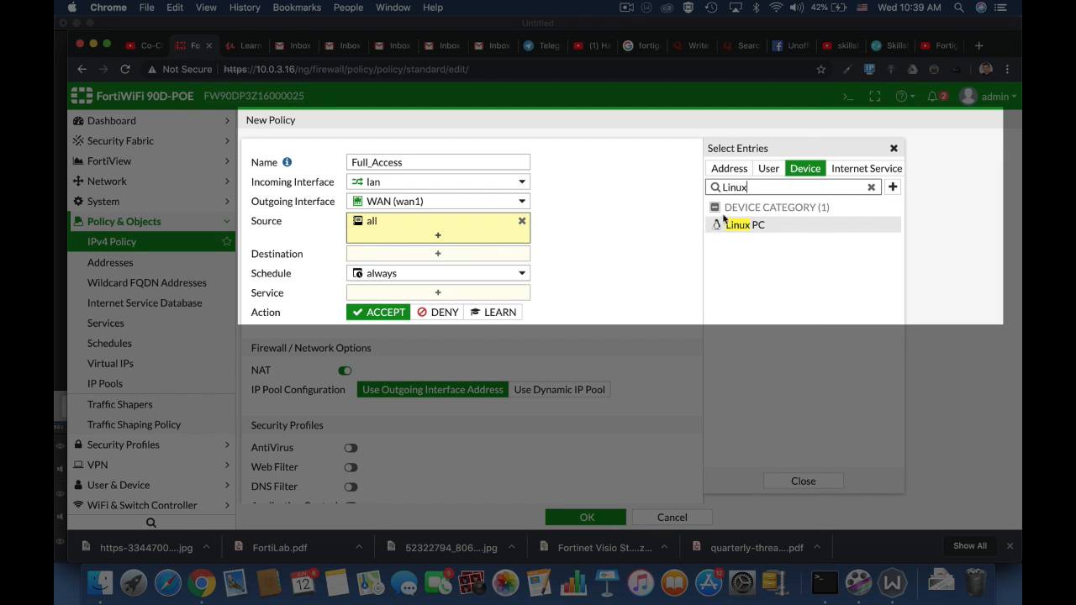
left_click(728, 223)
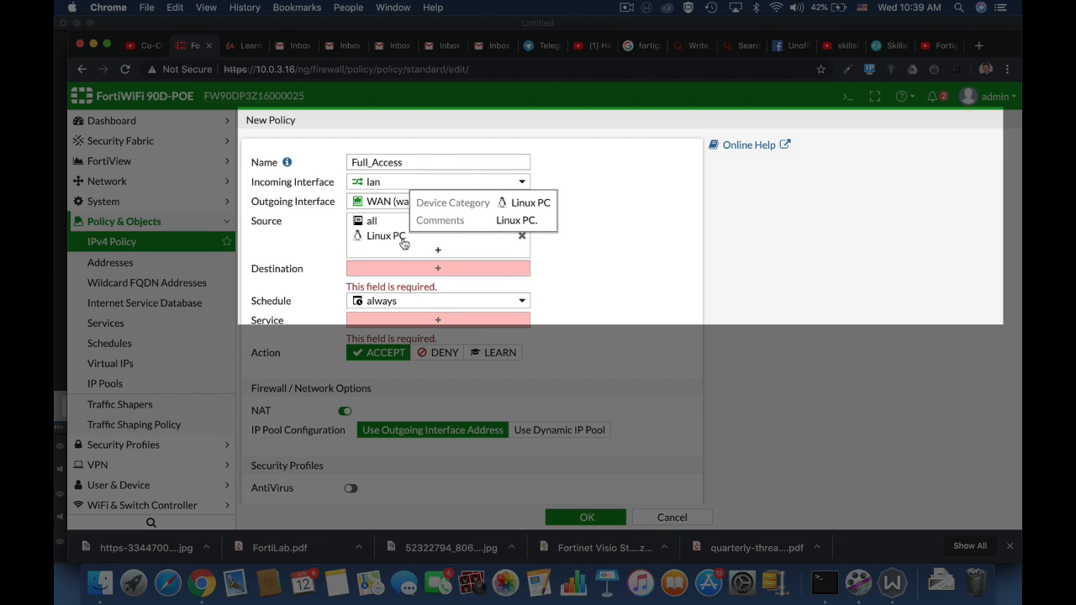
left_click(522, 239)
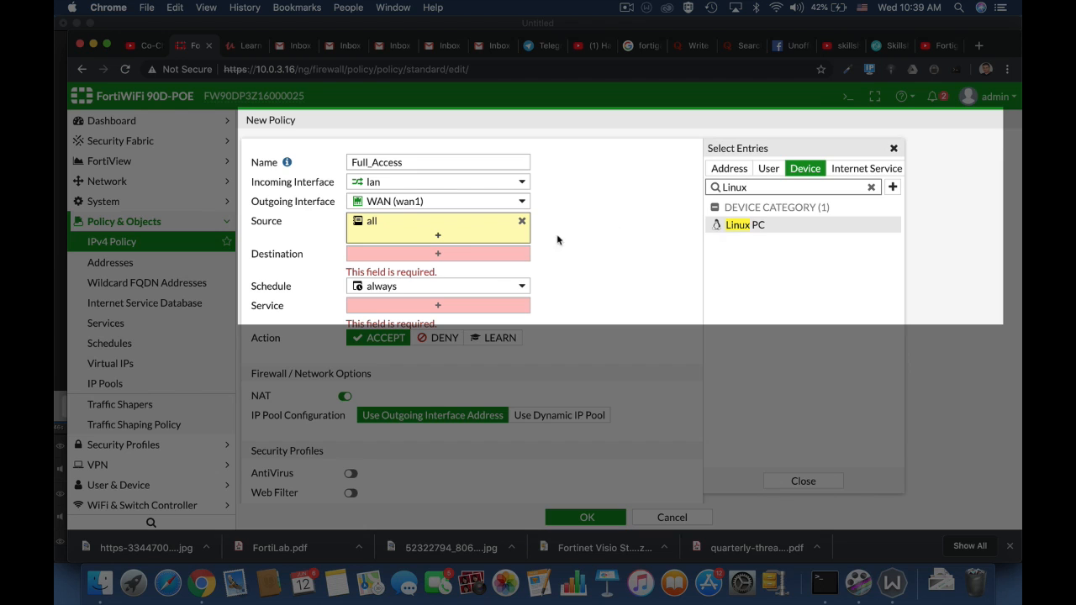
Set the policy destination to the all address, leaving the schedule as always.
left_click(430, 257)
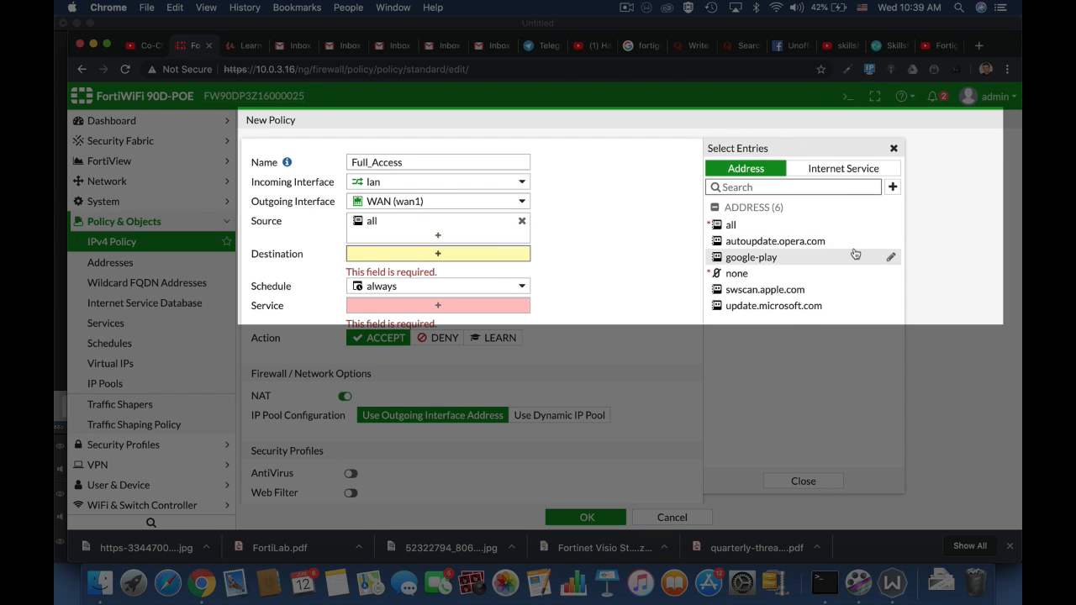
left_click(746, 225)
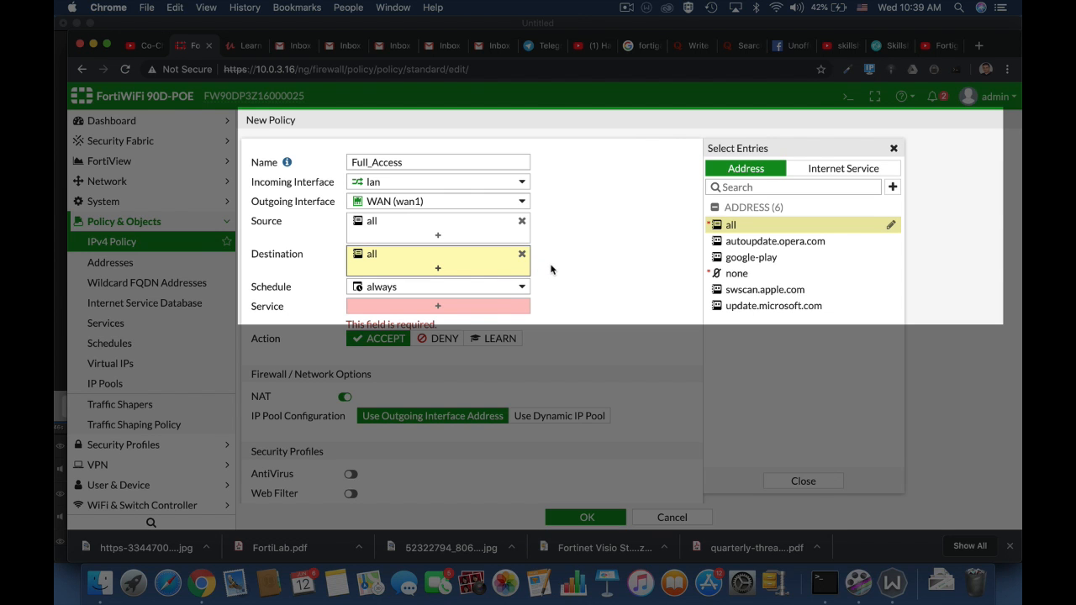
left_click(508, 288)
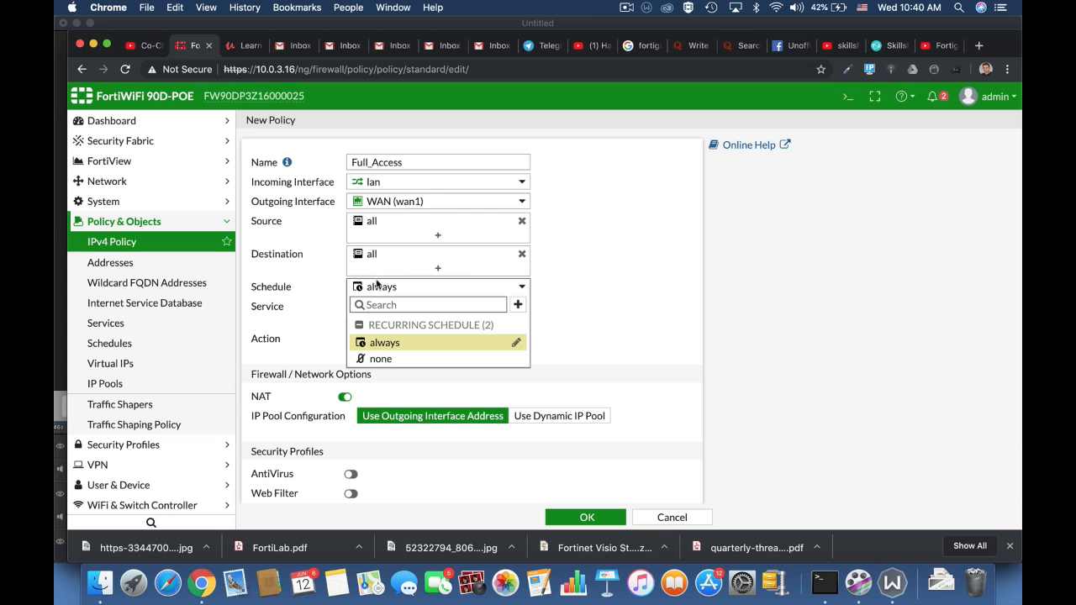
left_click(609, 313)
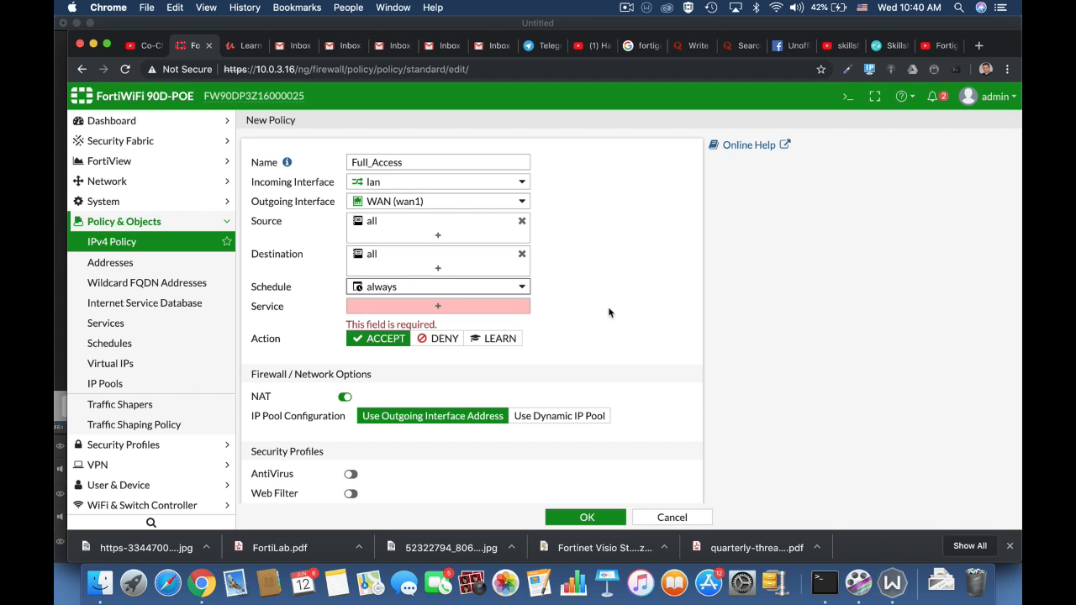
Set the policy service to ALL after searching the service list for HTTP and FTP.
left_click(438, 307)
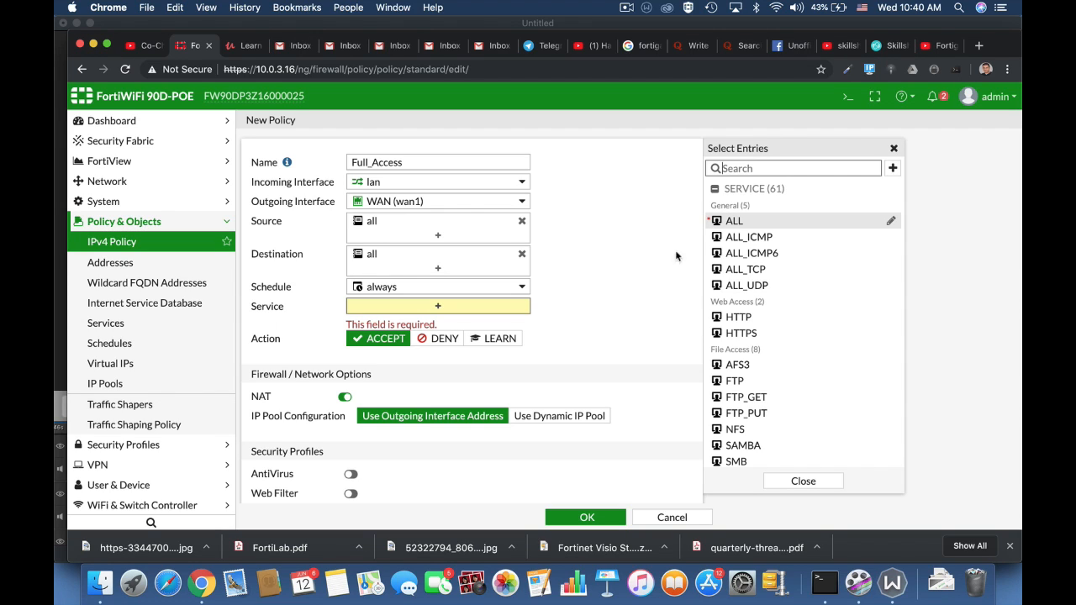
left_click(726, 168)
type("http")
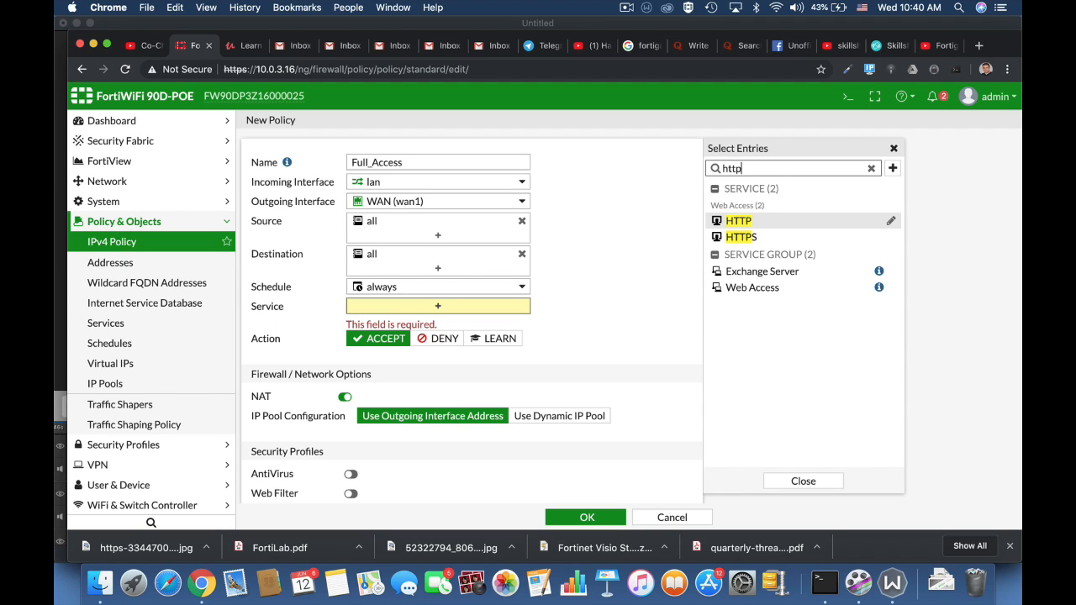
key("BackSpace")
key("BackSpace")
key("BackSpace")
key("BackSpace")
type("f")
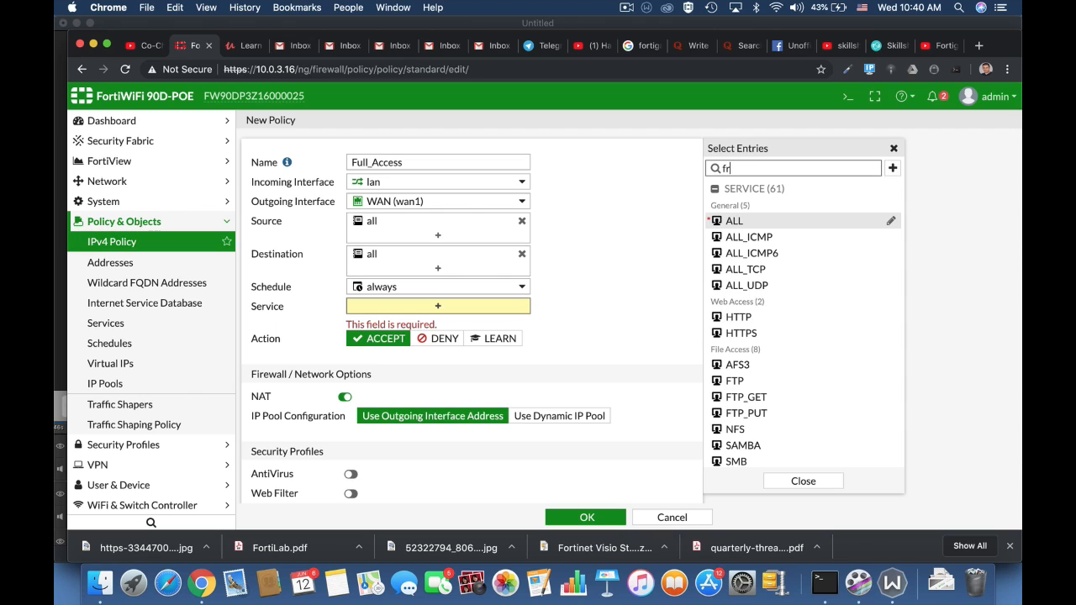
type("tp")
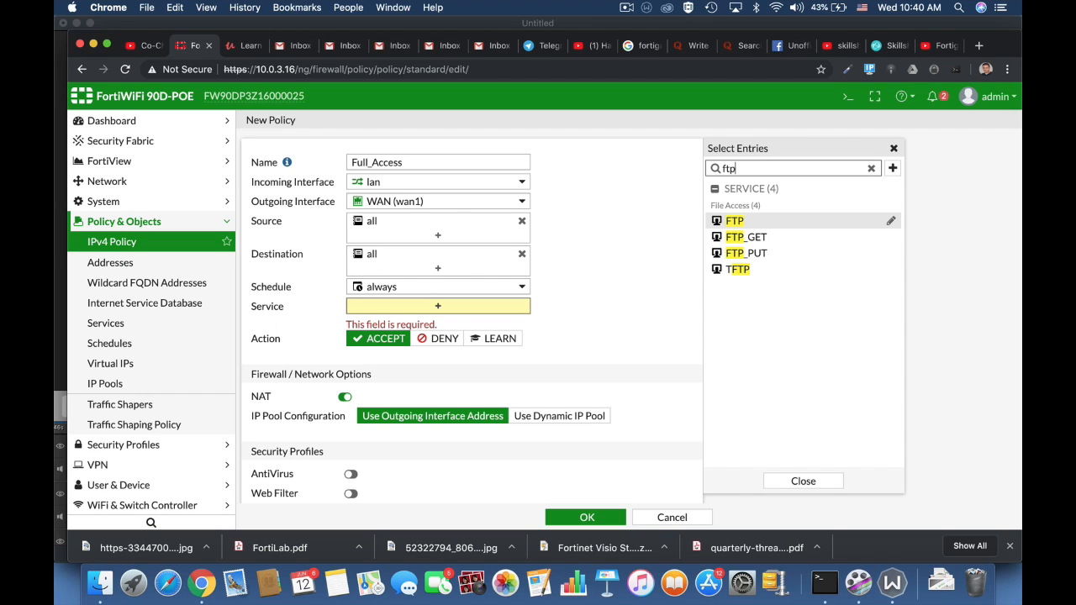
key("BackSpace")
key("BackSpace")
key("BackSpace")
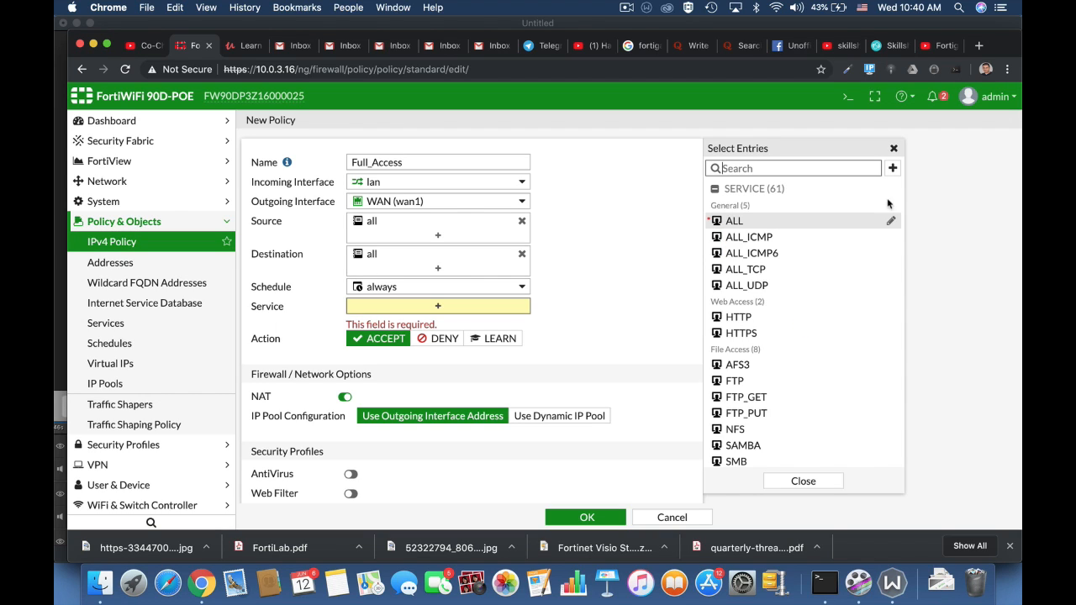
left_click(731, 223)
left_click(608, 314)
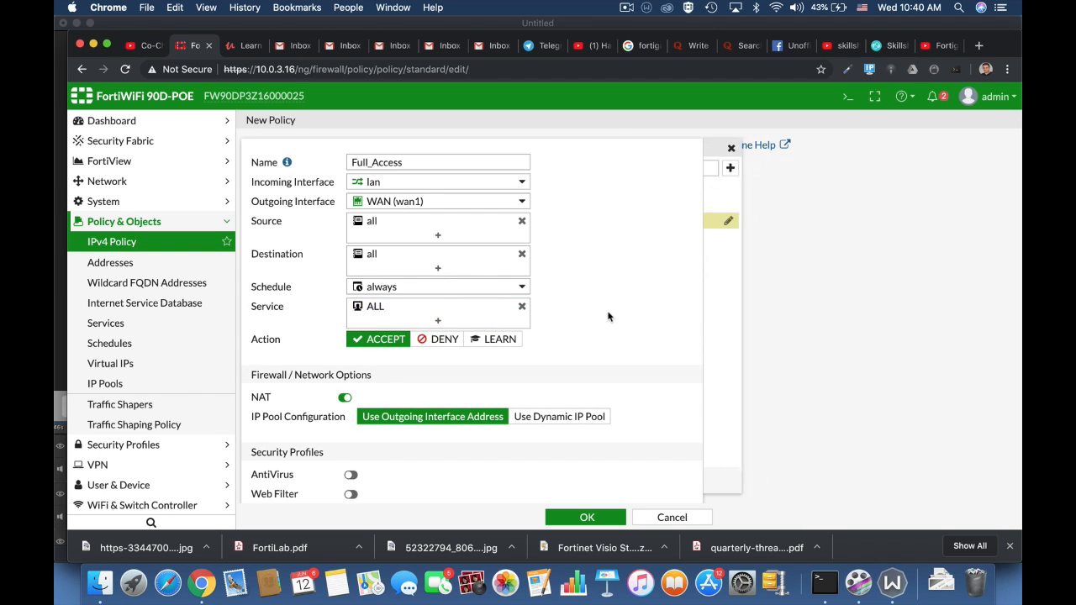
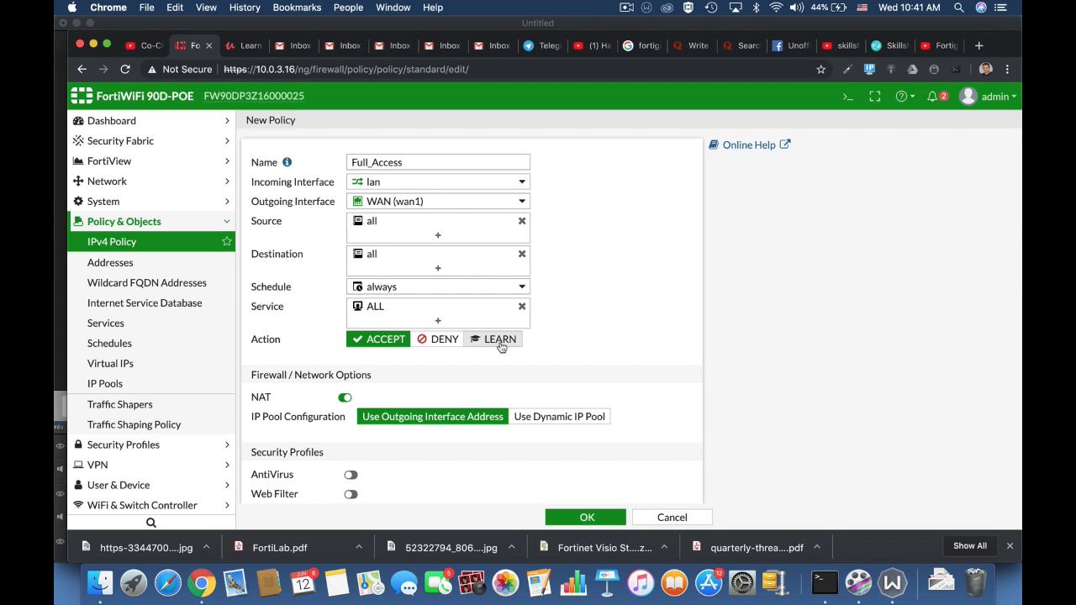
Toggle NAT off and back on in the new Full_Access firewall policy.
scroll(620, 365, "down", 4)
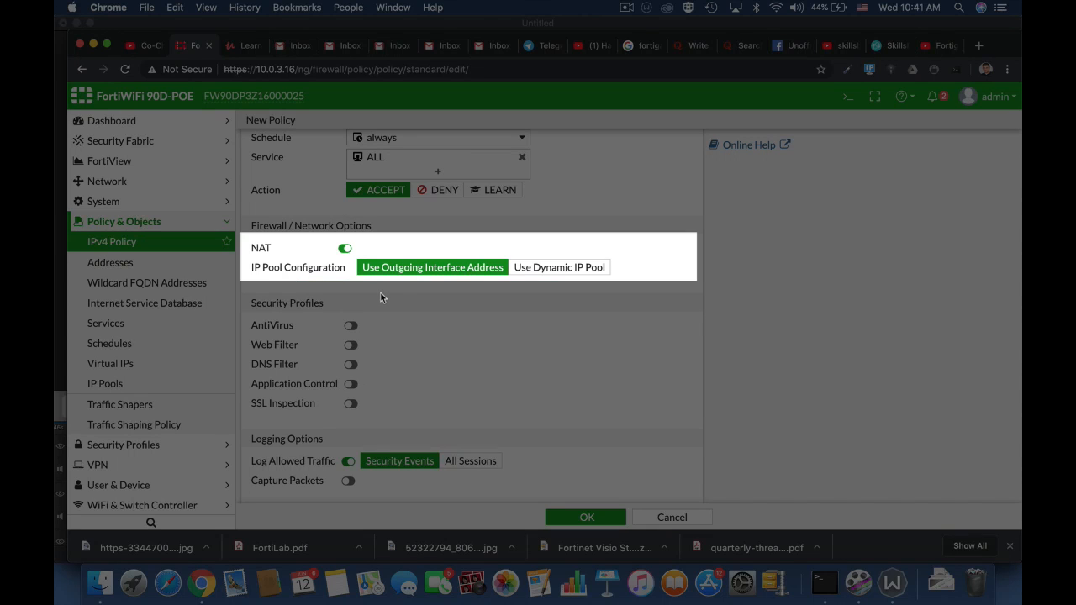
left_click(343, 249)
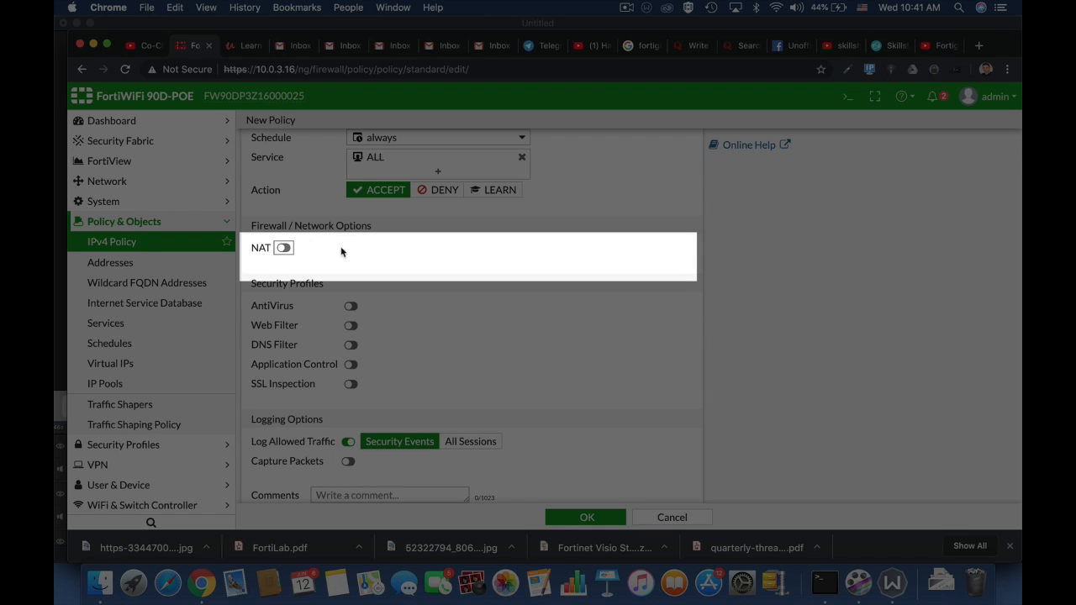
left_click(283, 248)
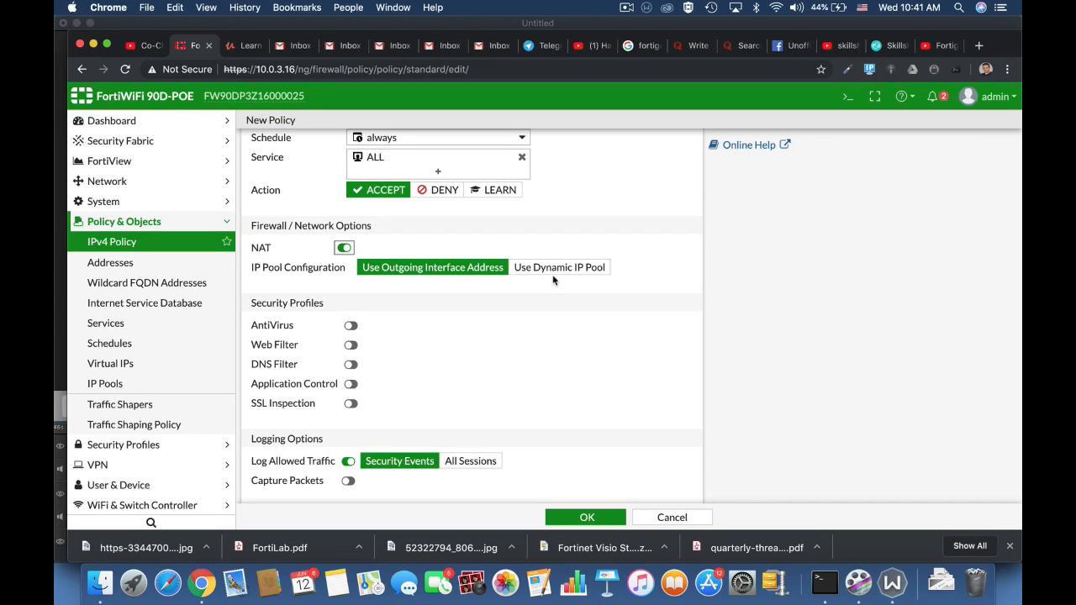
Switch the policy's allowed-traffic logging to All Sessions and back to Security Events.
scroll(553, 280, "down", 3)
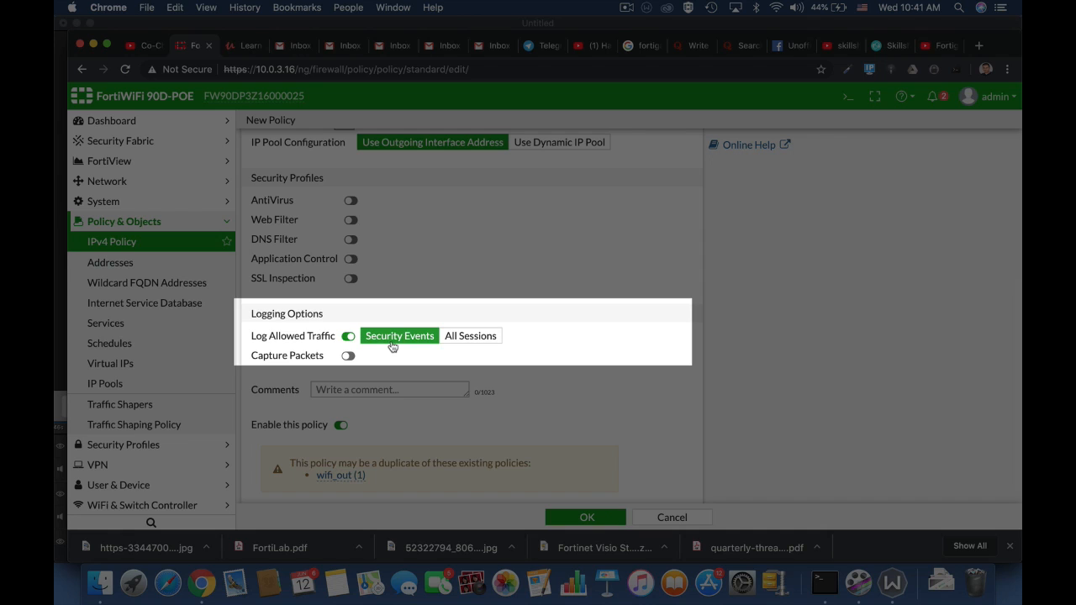
left_click(446, 340)
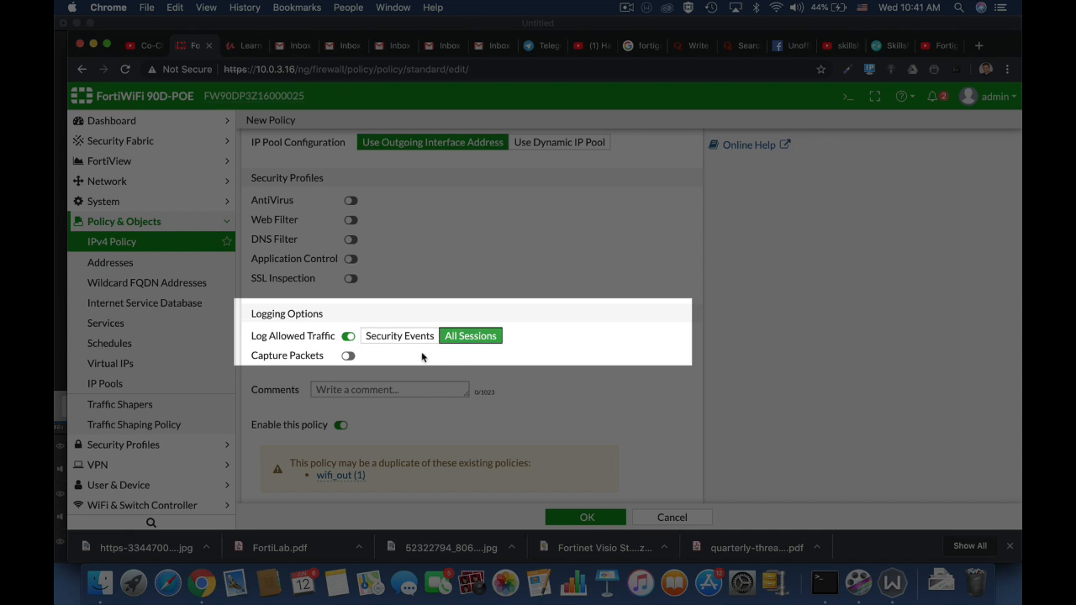
left_click(400, 337)
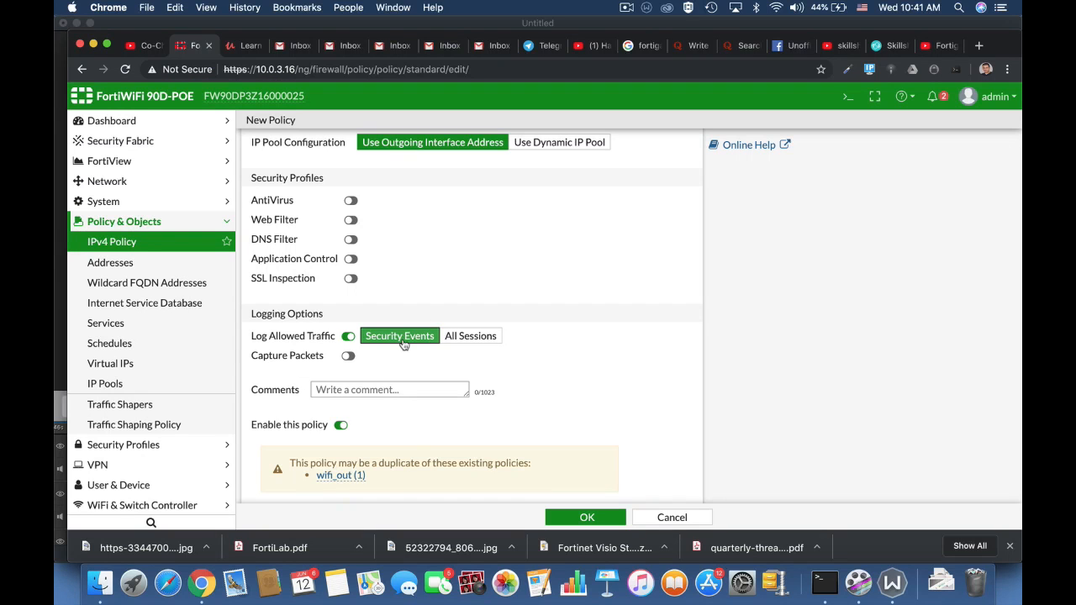
scroll(617, 446, "down", 1)
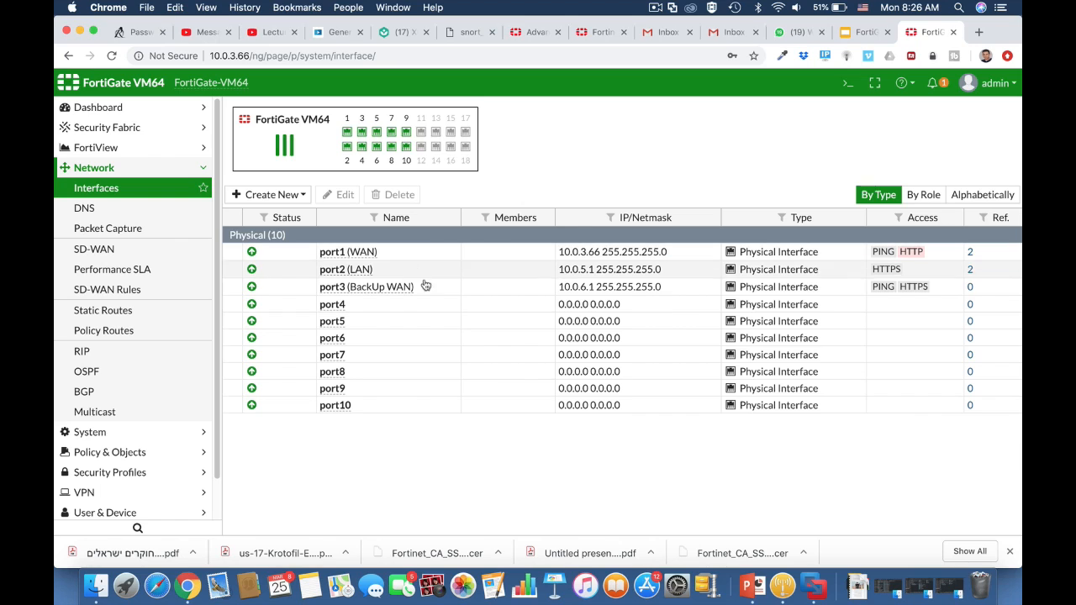
Open the existing default static route via WAN (port1) to review its settings, then close it.
left_click(173, 310)
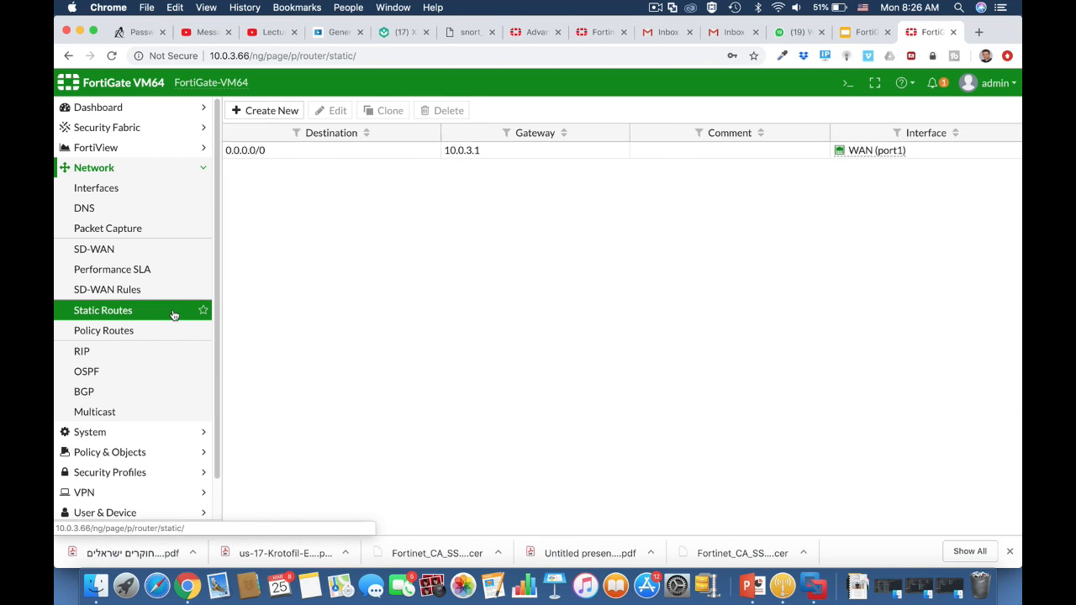
left_click(300, 154)
left_click(337, 111)
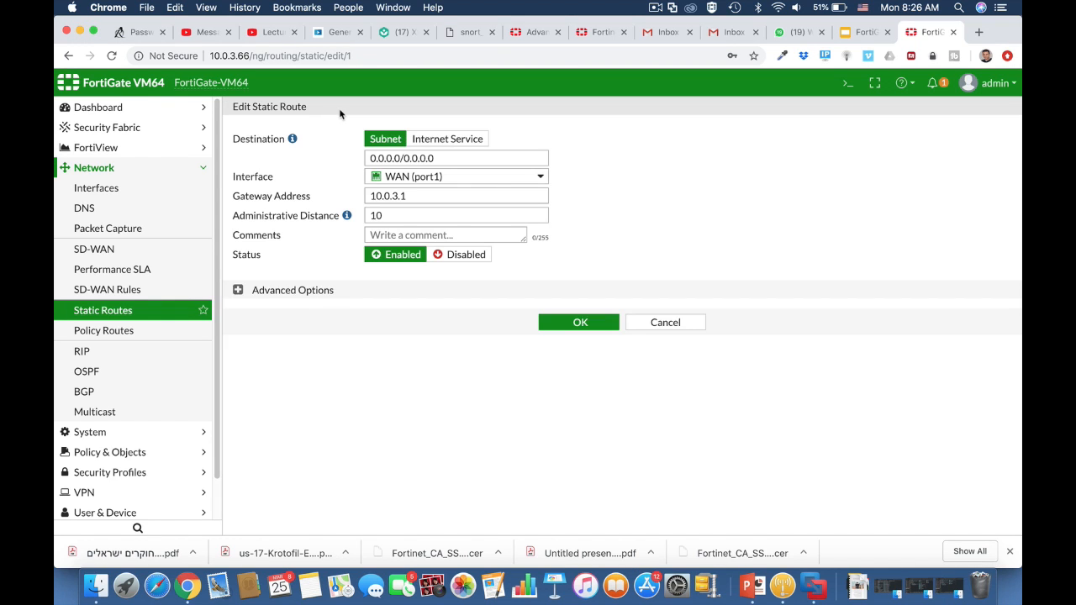
mouse_move(444, 183)
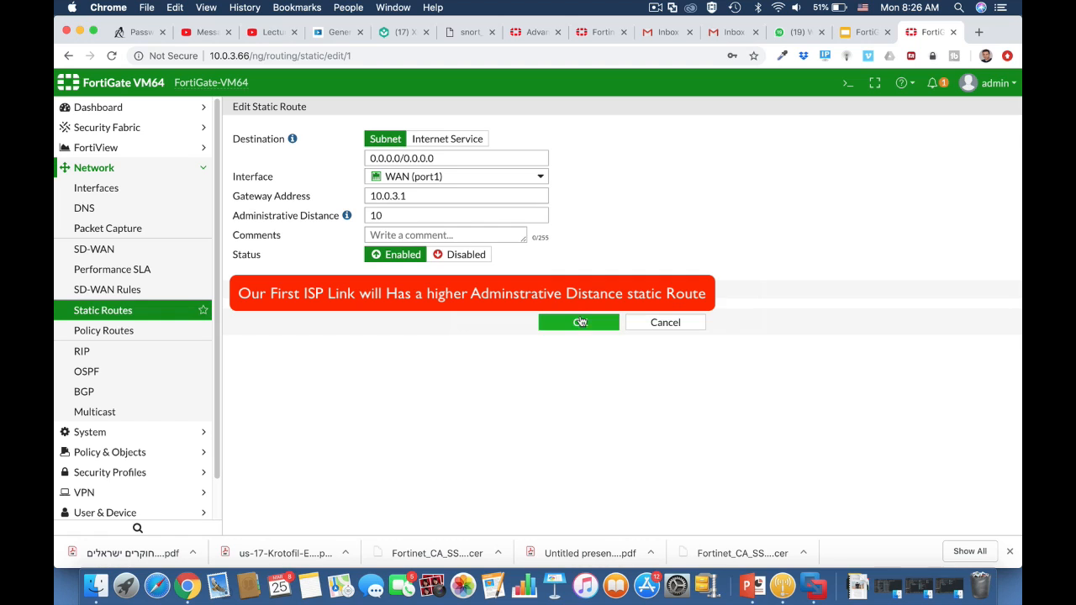
left_click(654, 321)
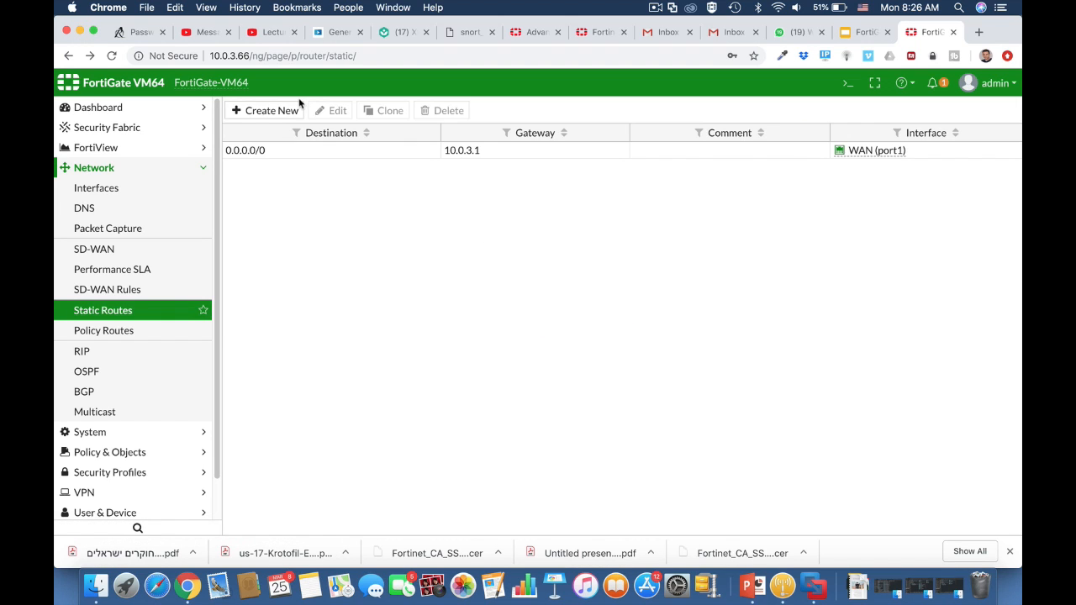
Create a new default static route on BackUp WAN (port3) with administrative distance 20.
left_click(294, 110)
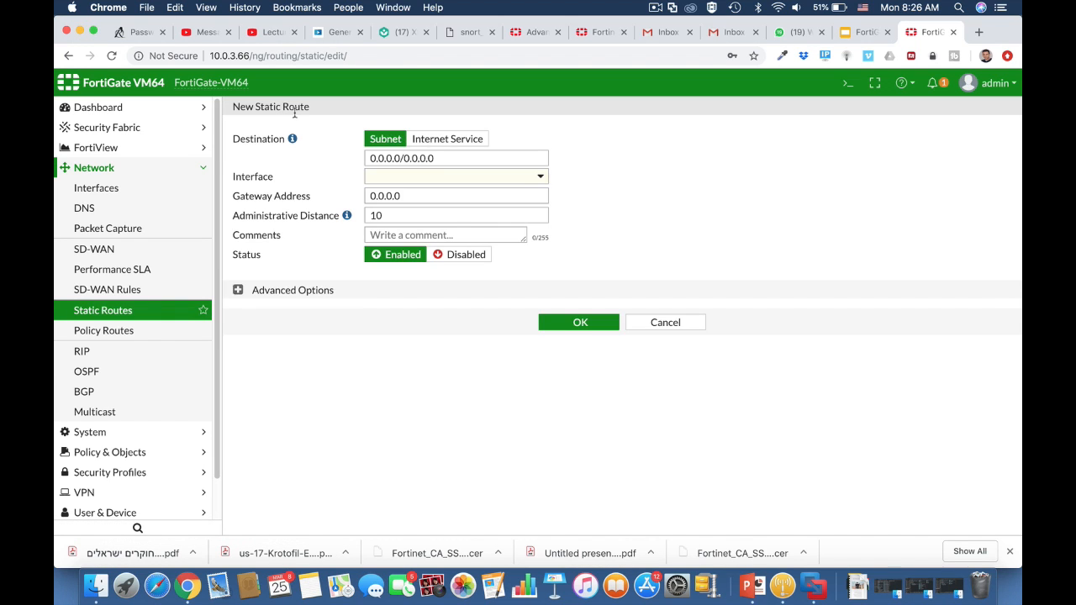
left_click(426, 179)
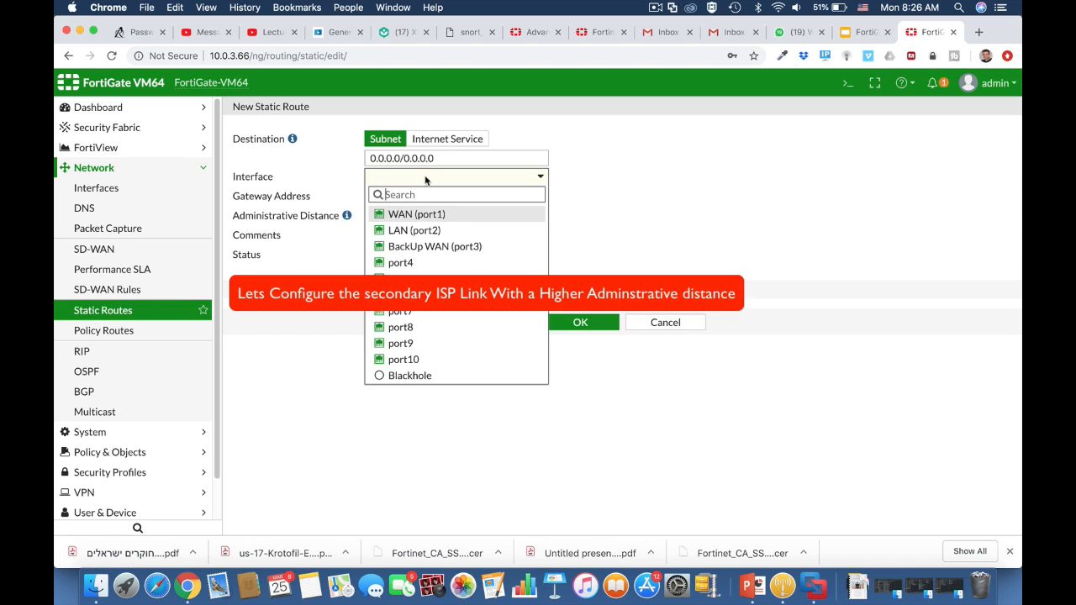
left_click(425, 246)
double_click(384, 217)
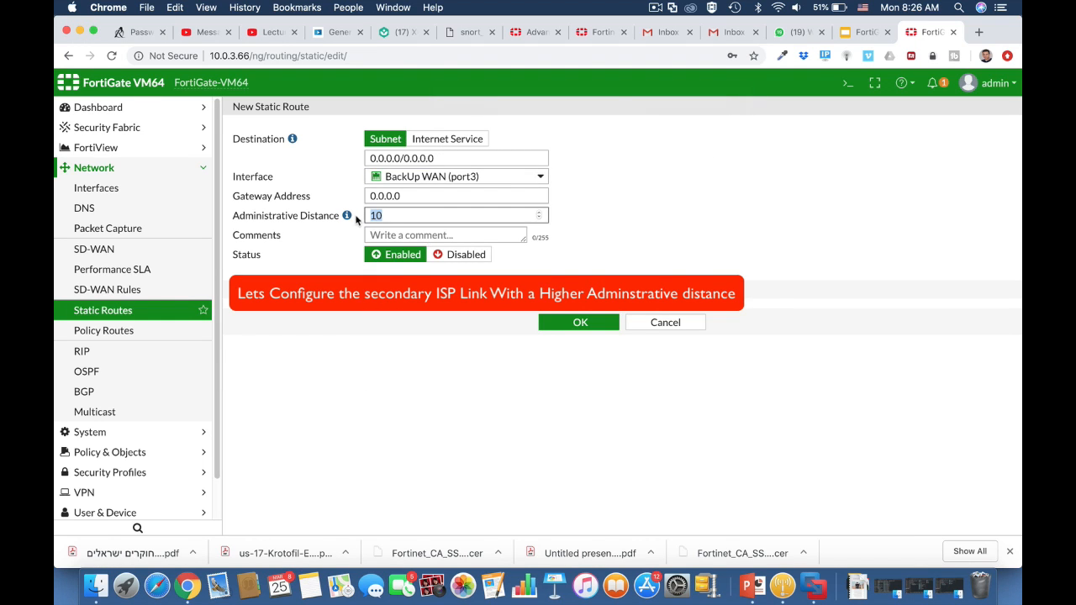
type("20")
Set the backup route's gateway address to 10.0.6.254 and save the route.
left_click(409, 197)
left_click_drag(359, 202, 362, 196)
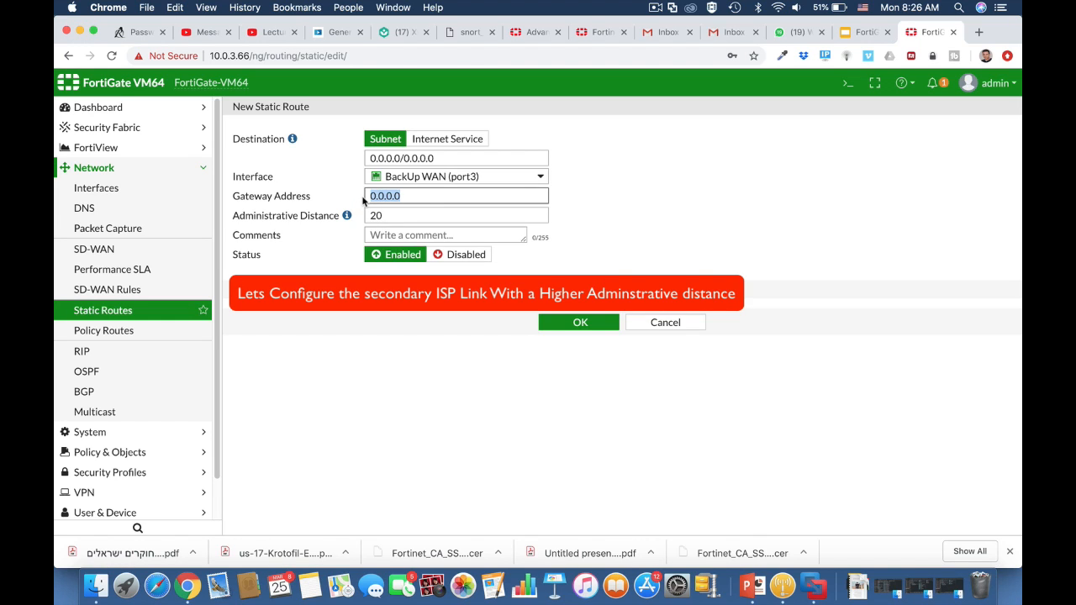
type("10.0.")
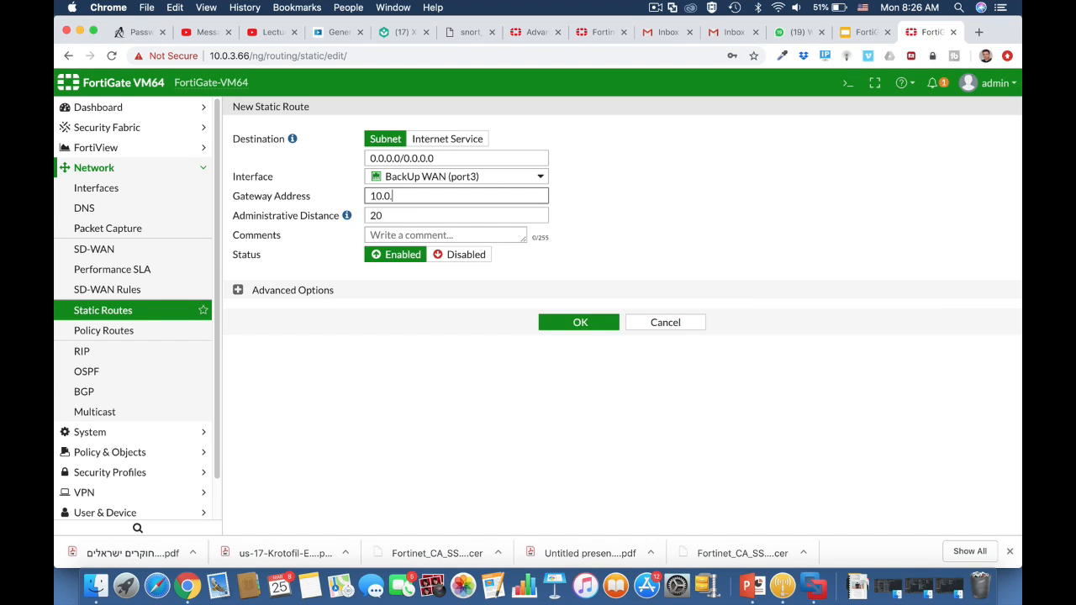
type("6.254")
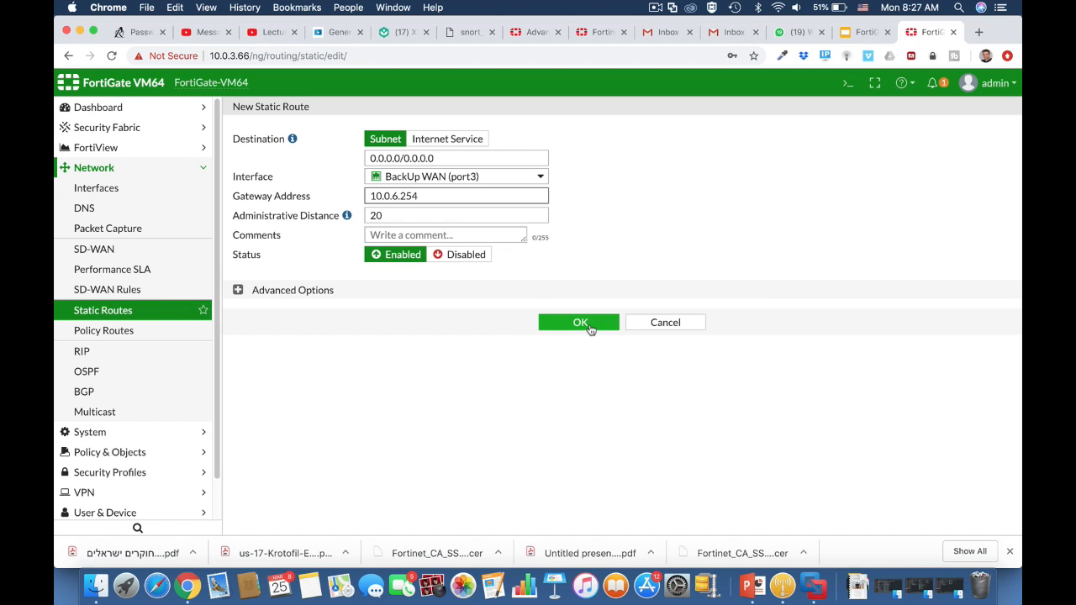
left_click(580, 323)
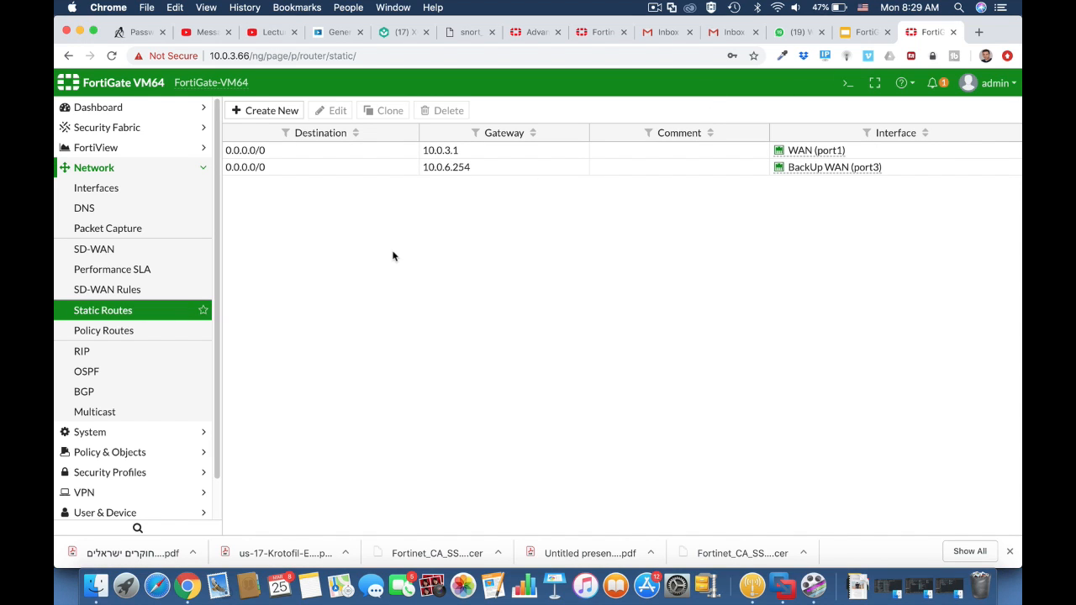
Open the CLI console and run get router info routing-table all.
left_click(847, 84)
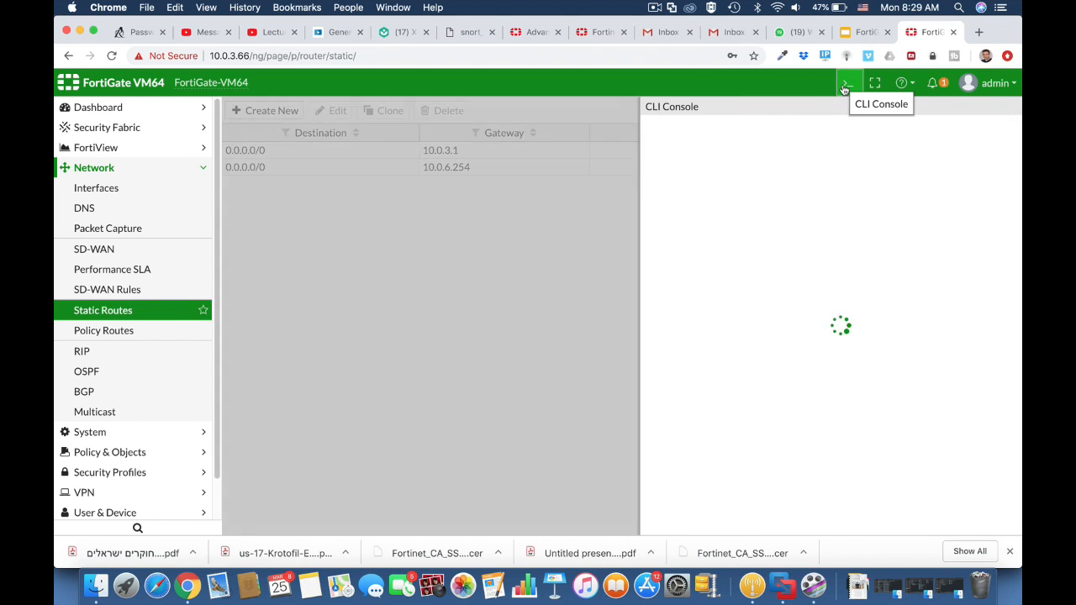
type("ge")
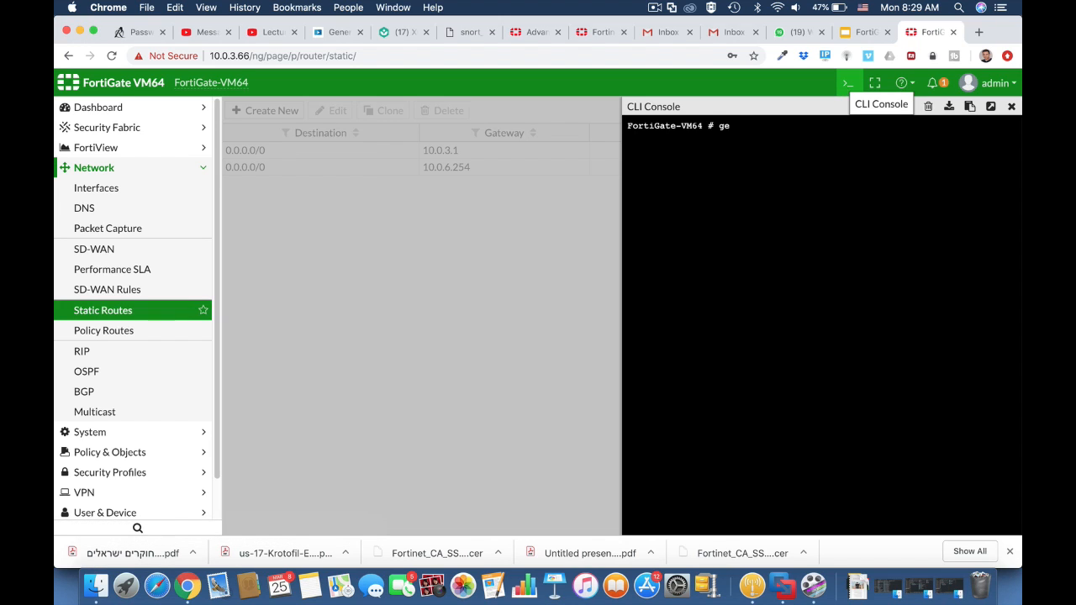
type("t router info")
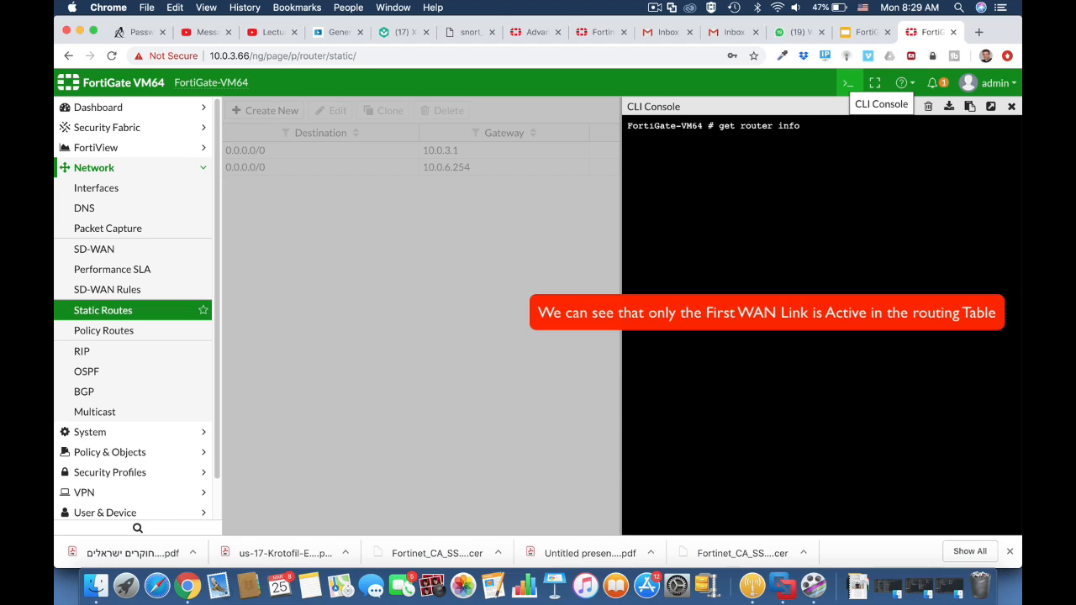
type(" routing-table all")
key("Return")
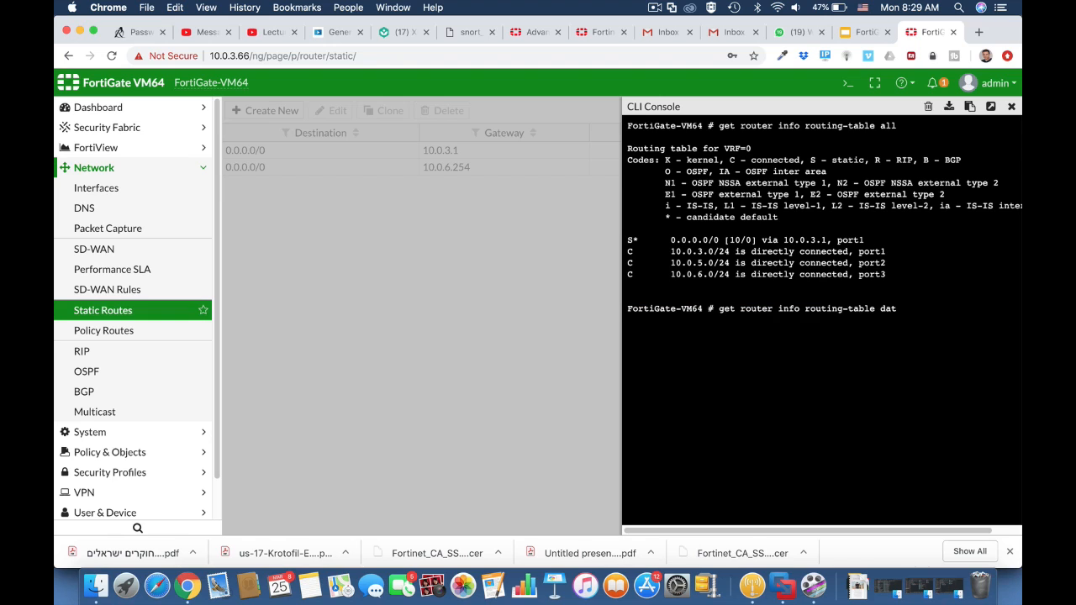
Run get router info routing-table database and close the console.
type("abase")
key("Return")
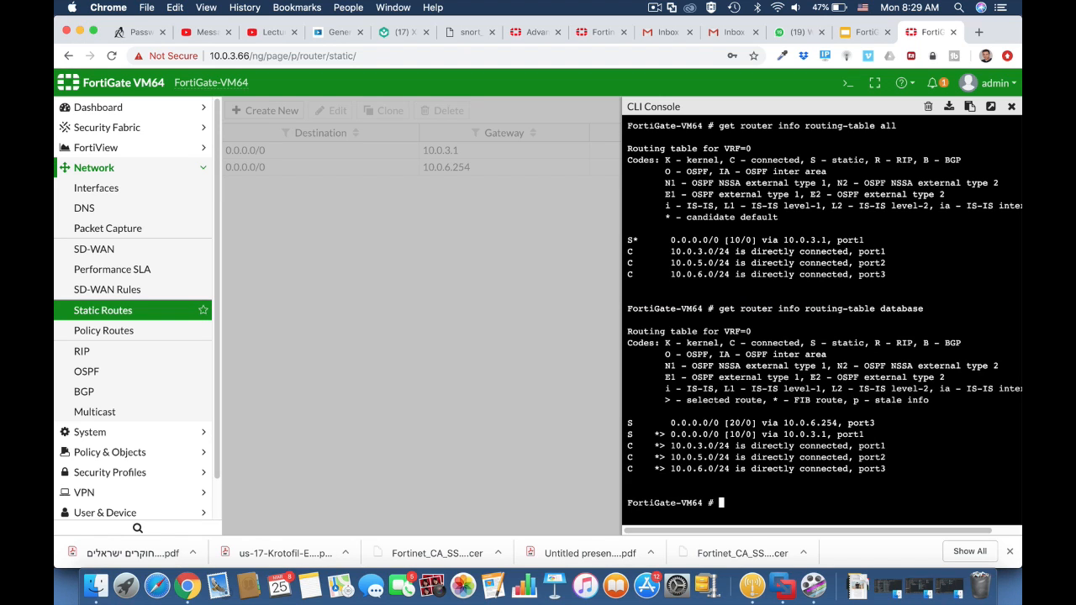
left_click(1012, 108)
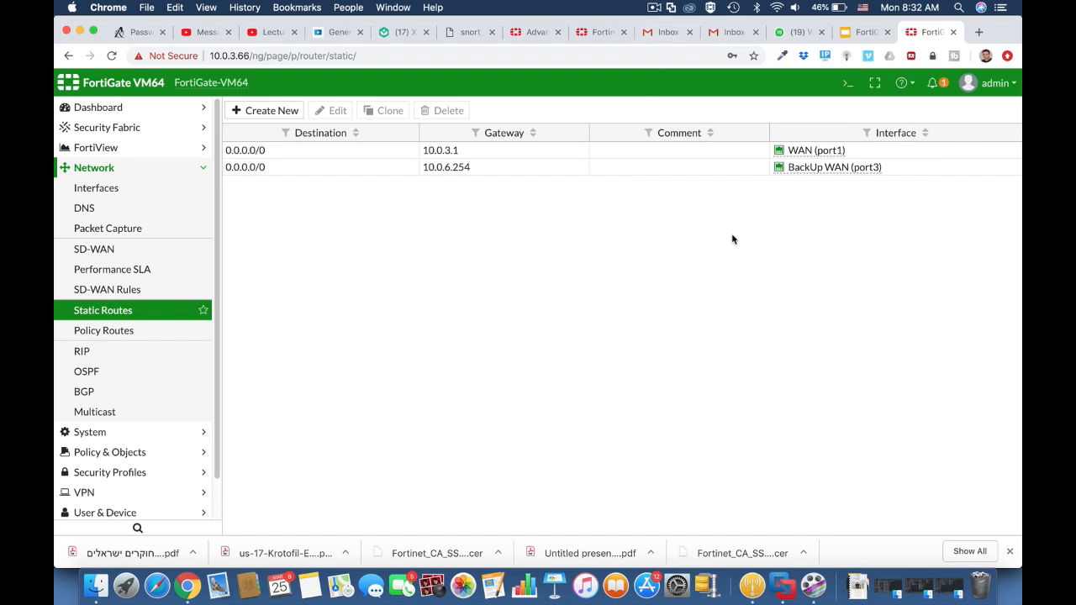
Reopen the CLI console and enter config system link-monitor.
left_click(847, 83)
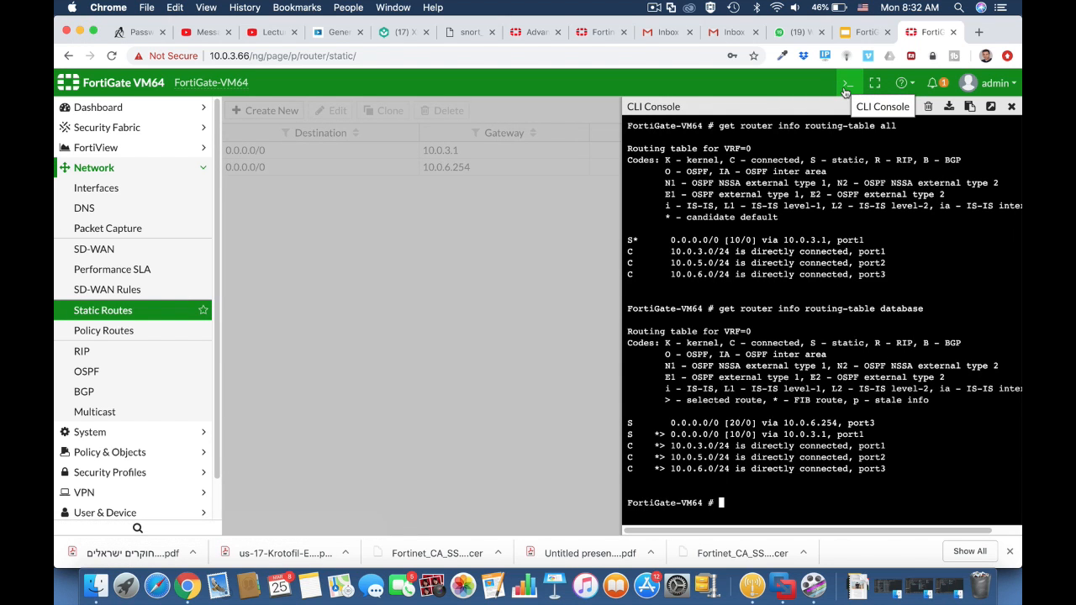
type("c")
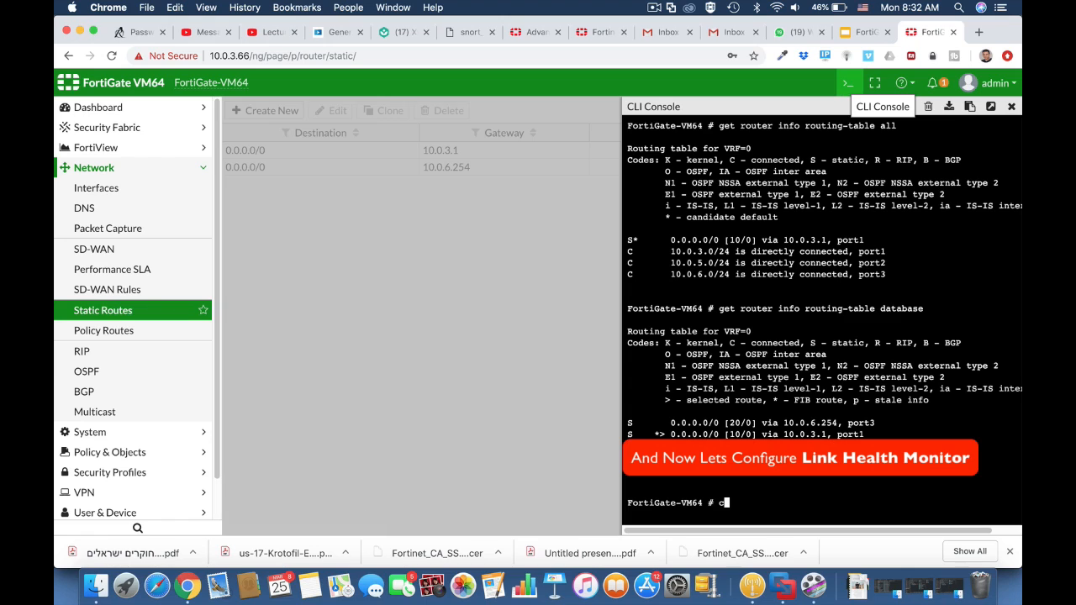
type("onfig system link-monitor")
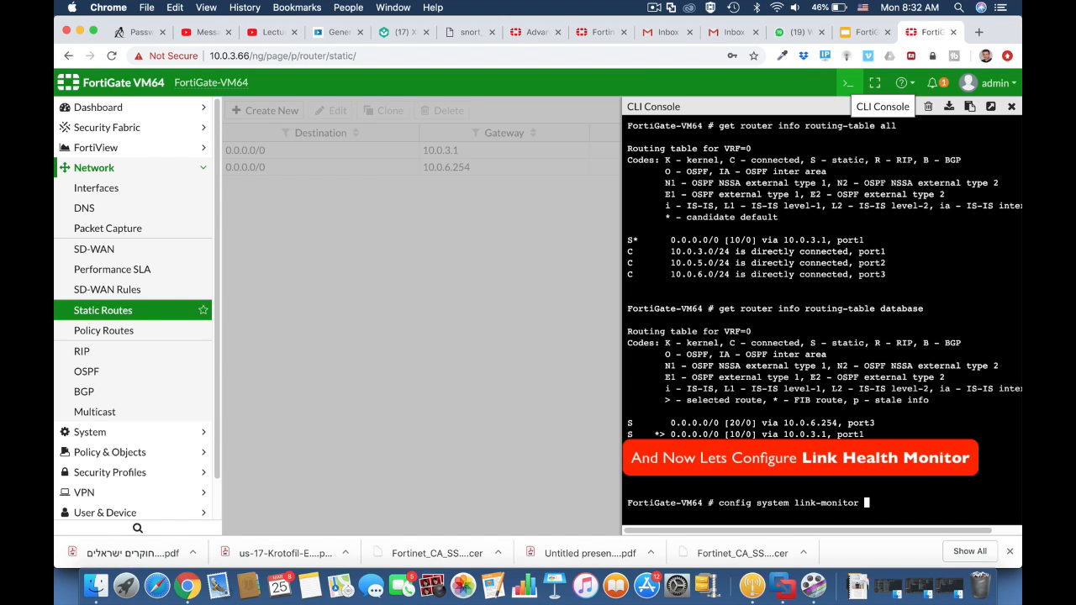
key("Return")
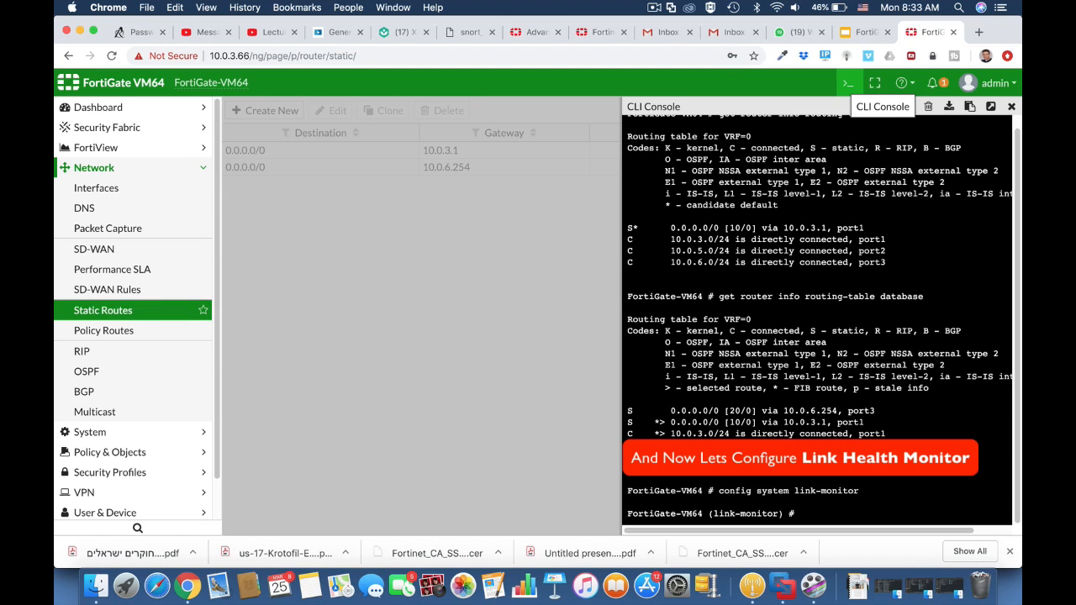
Create a link monitor entry named testlink.
type("edit t")
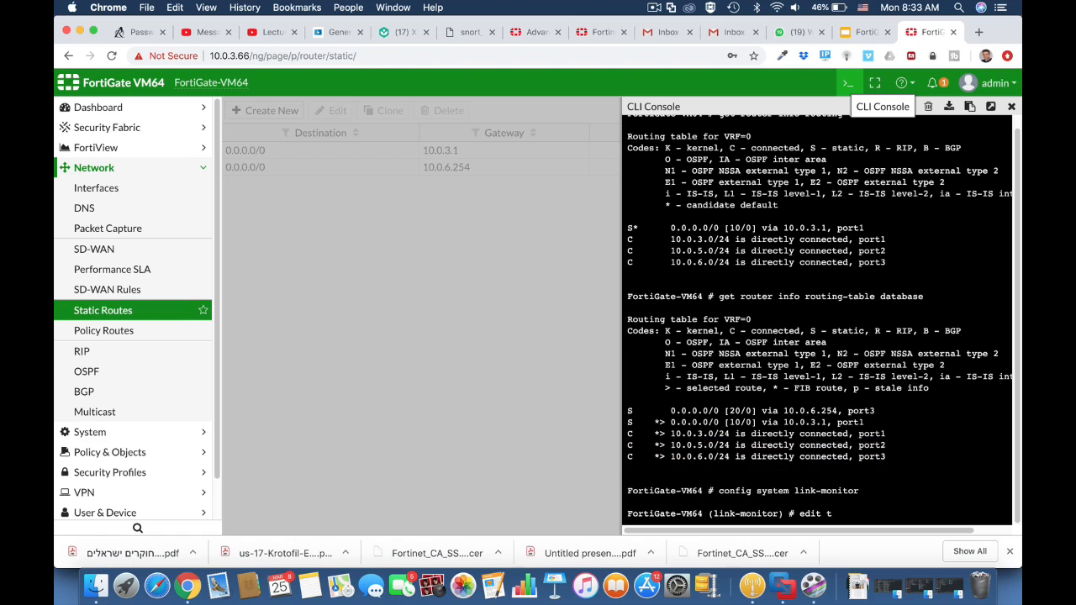
type("estlink")
key("Return")
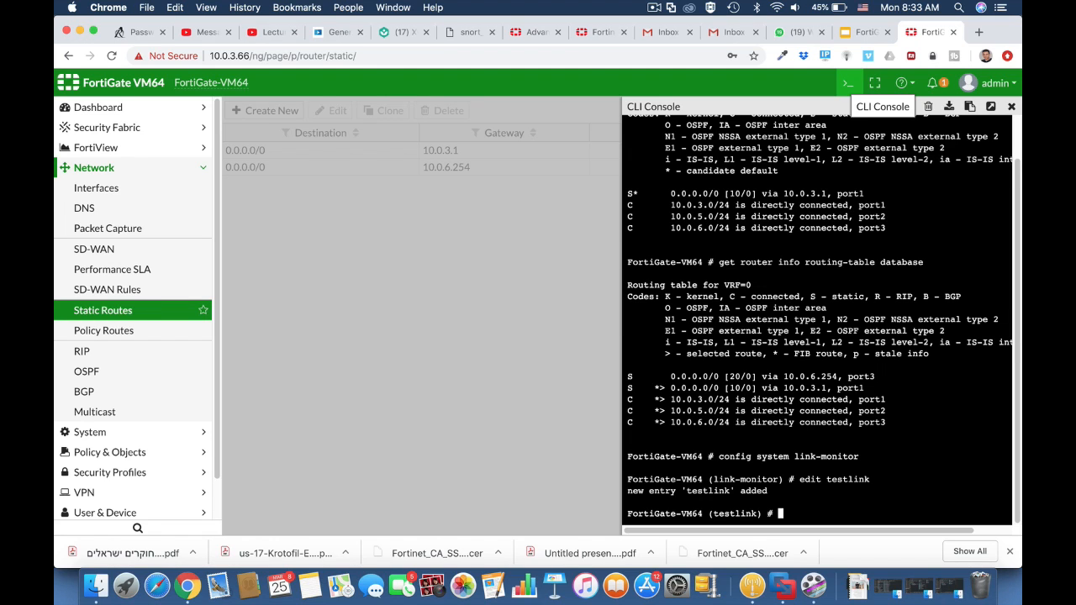
Set testlink's source interface to port3 and its monitored server to 8.8.8.8.
type("set srcintf port3")
key("Return")
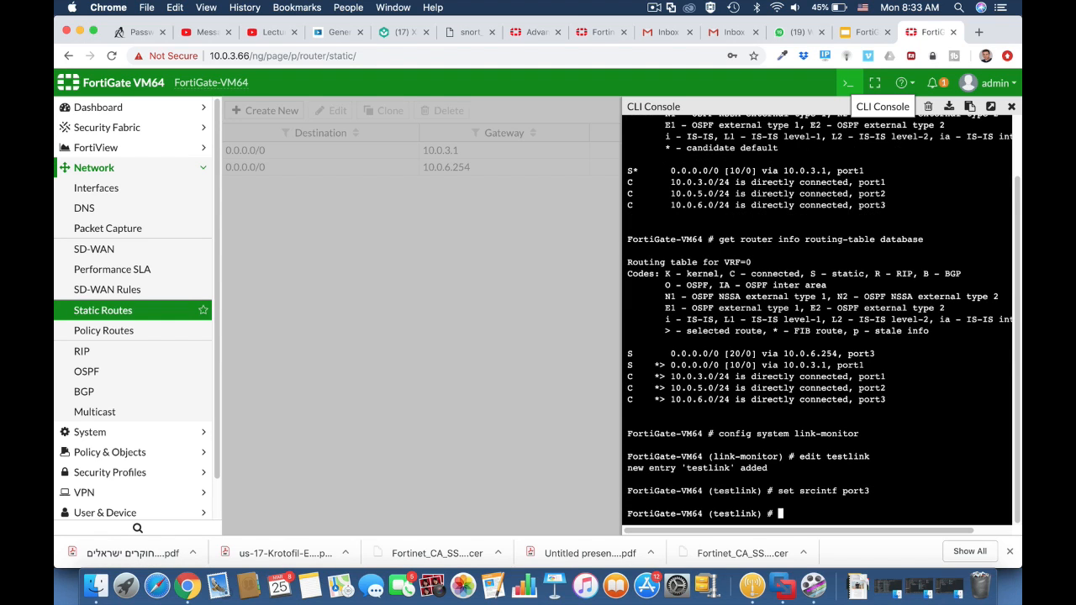
type("set server 8.8.8.8")
key("Return")
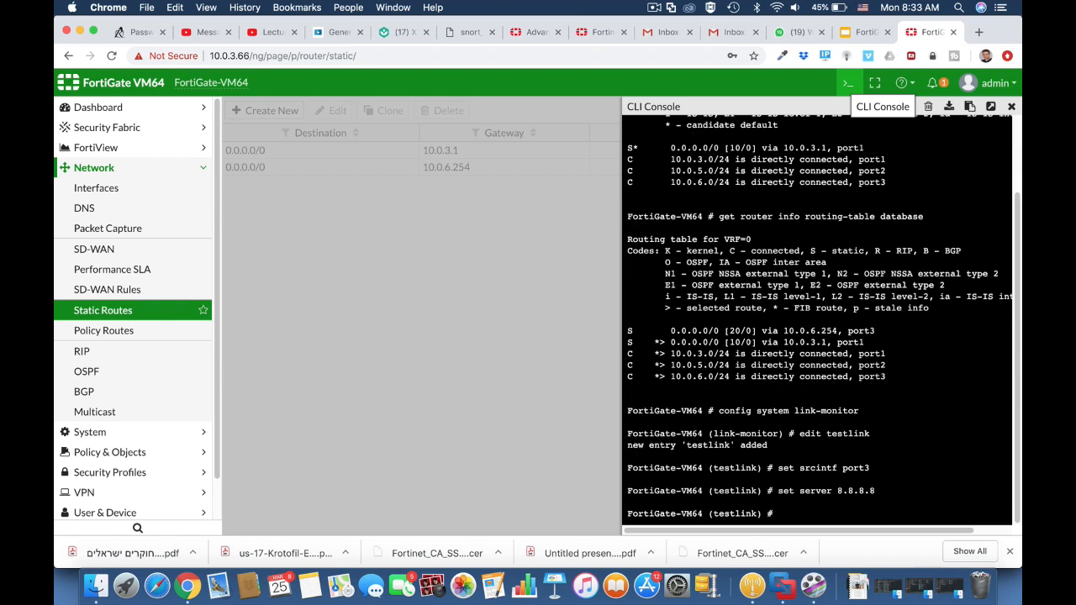
Set testlink's gateway IP to 10.0.3.1.
type("set gateway-ip 10.0.3.1")
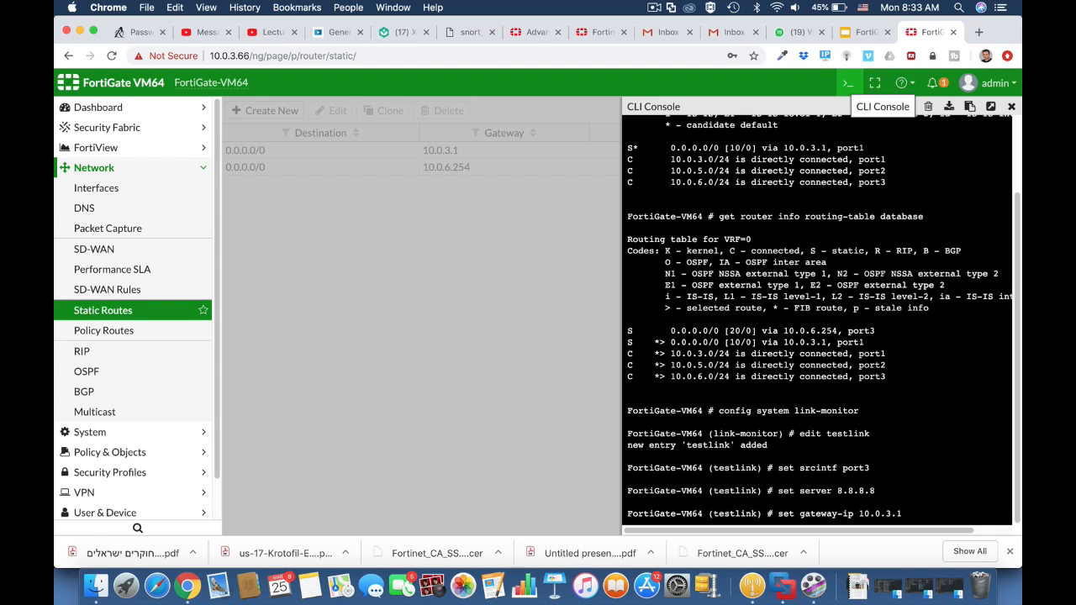
key("Return")
Set testlink's monitoring protocol to ping.
type("s")
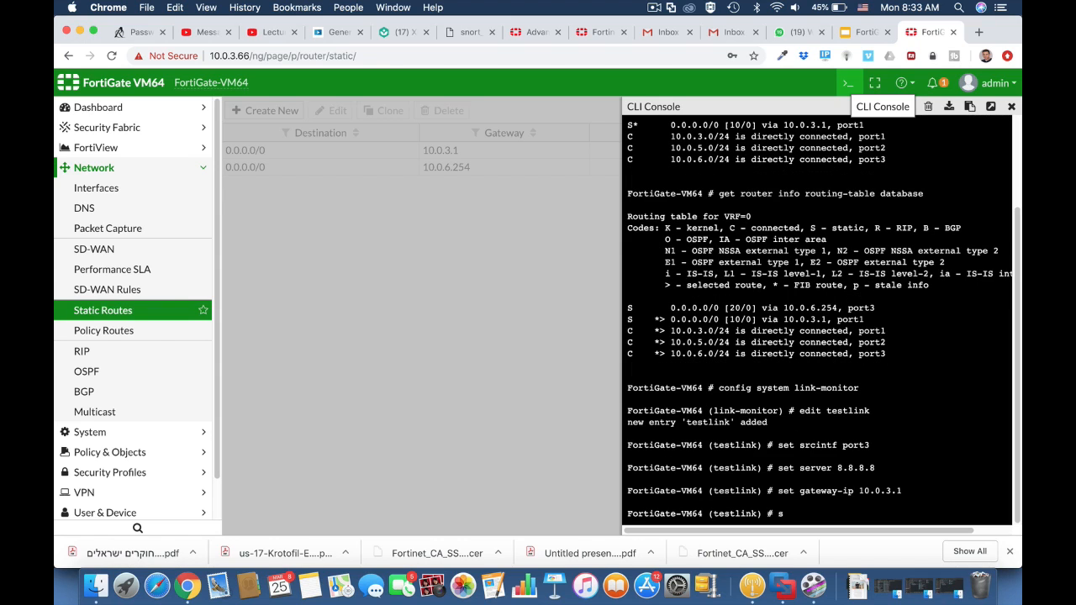
type("et protocol ping")
key("Return")
Enable testlink's update-static-route option in the link monitor configuration.
type("se")
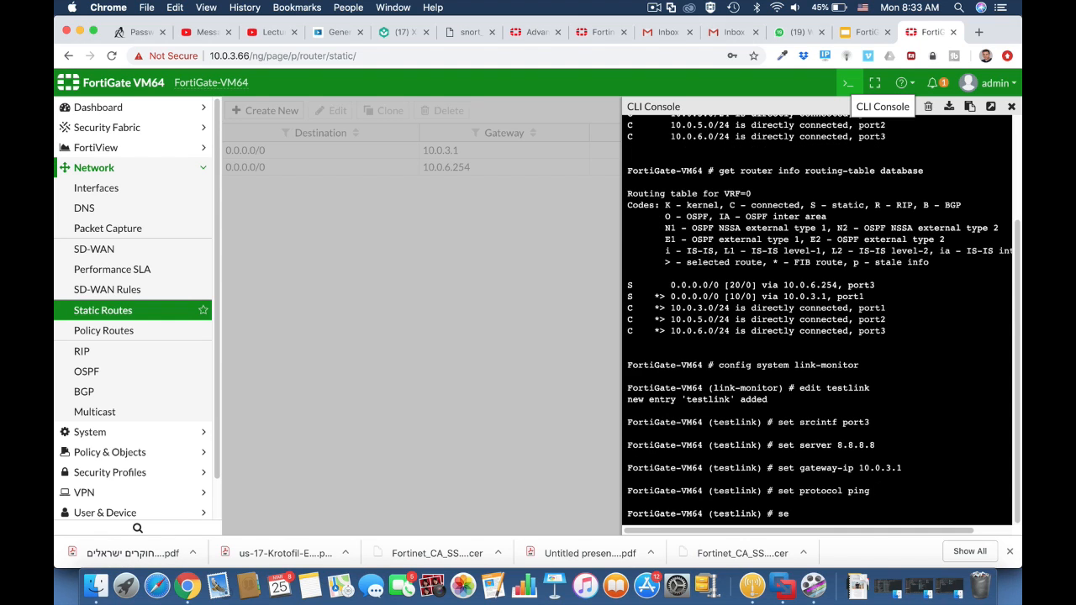
type("t up")
key("Tab")
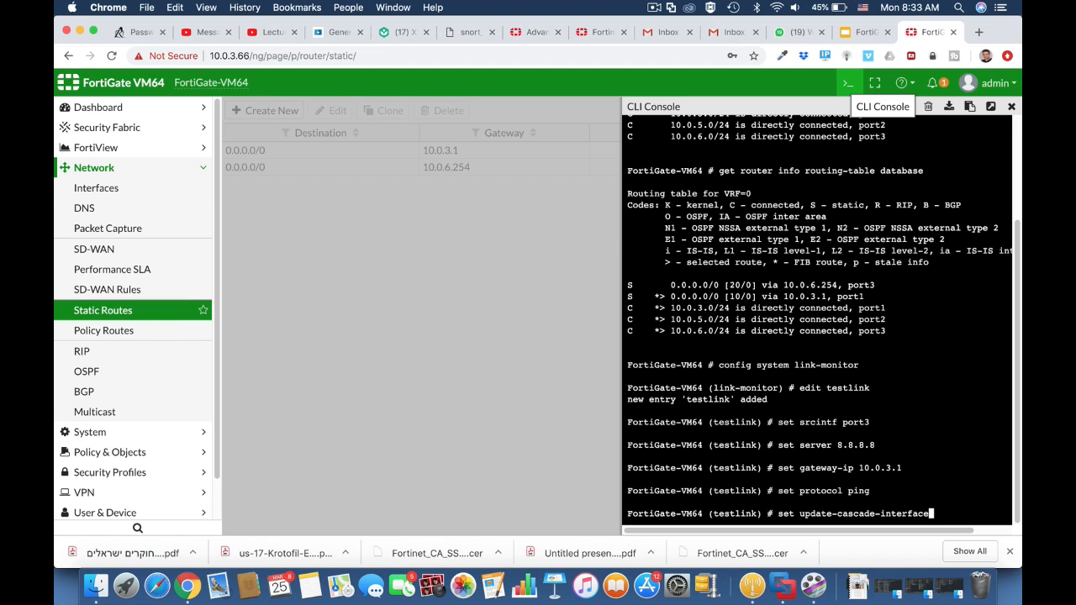
key("Tab")
type("ena")
key("Tab")
key("Return")
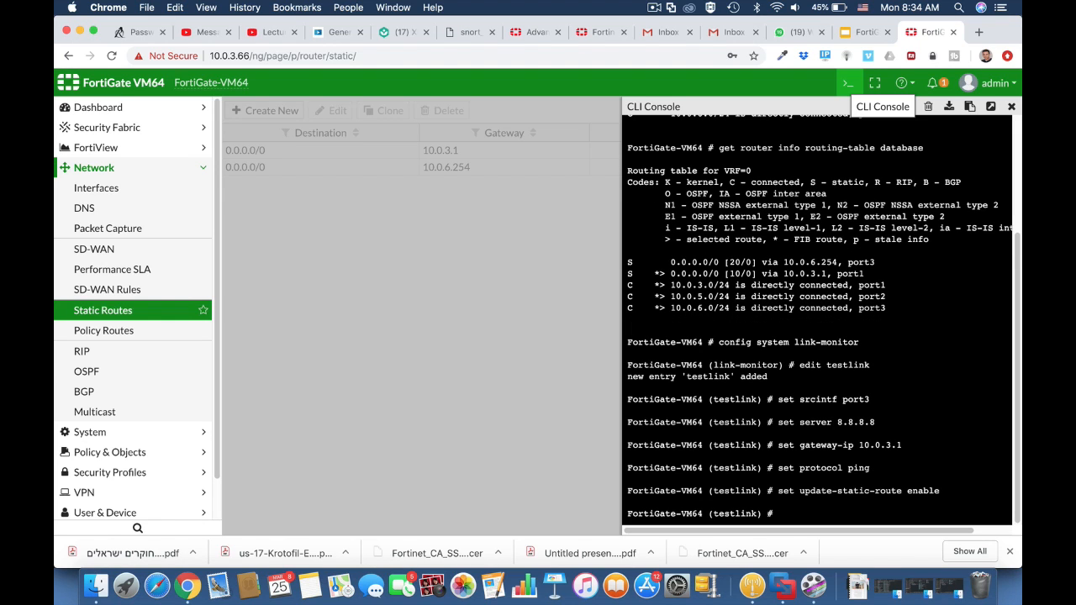
type("en")
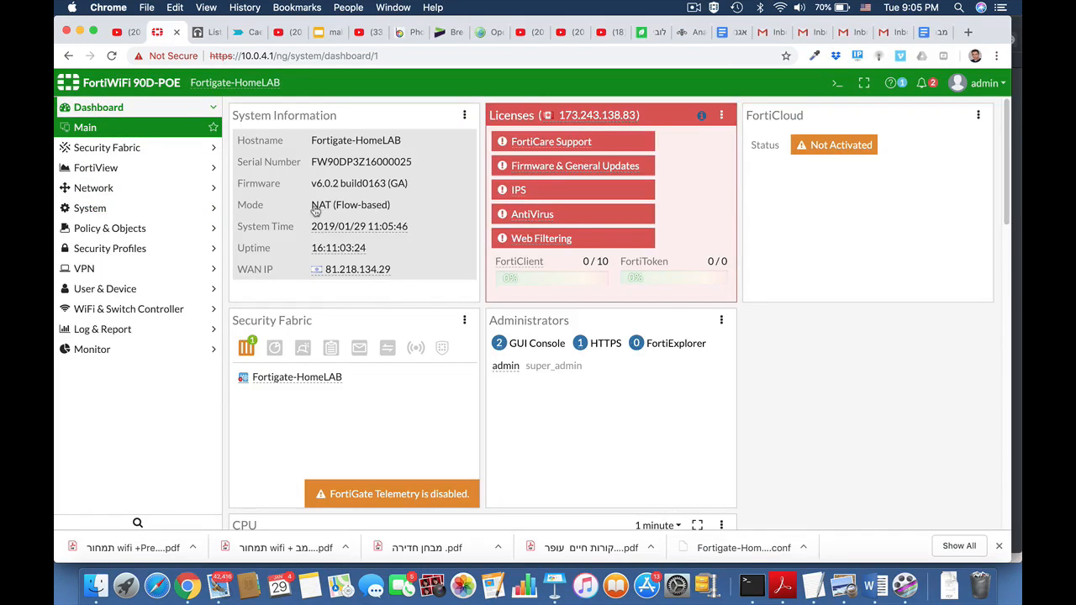
Start a new firewall user group and name it SSL_Group.
left_click(115, 288)
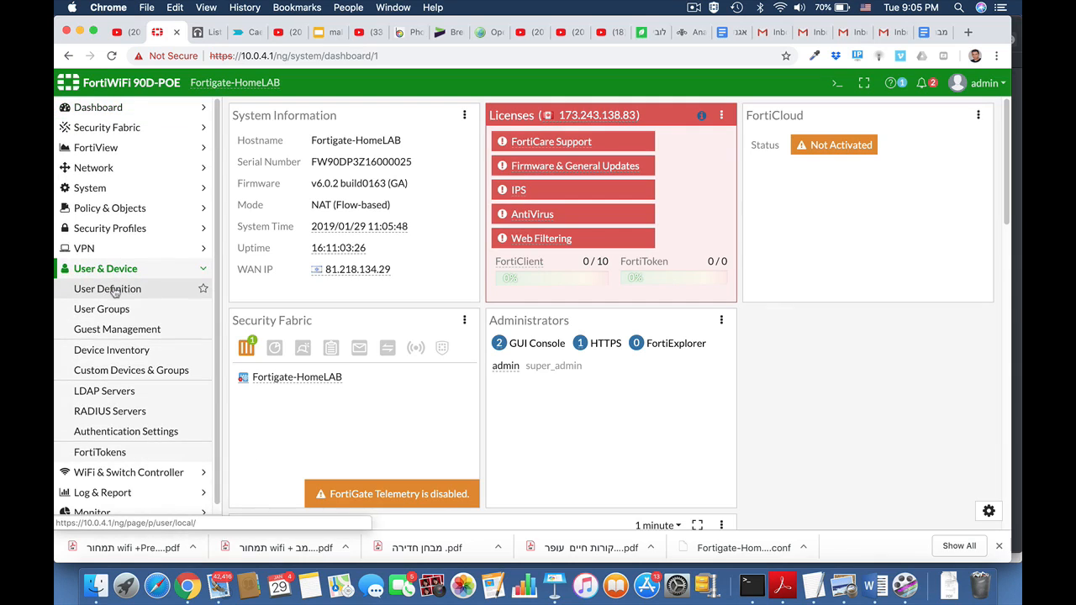
left_click(113, 311)
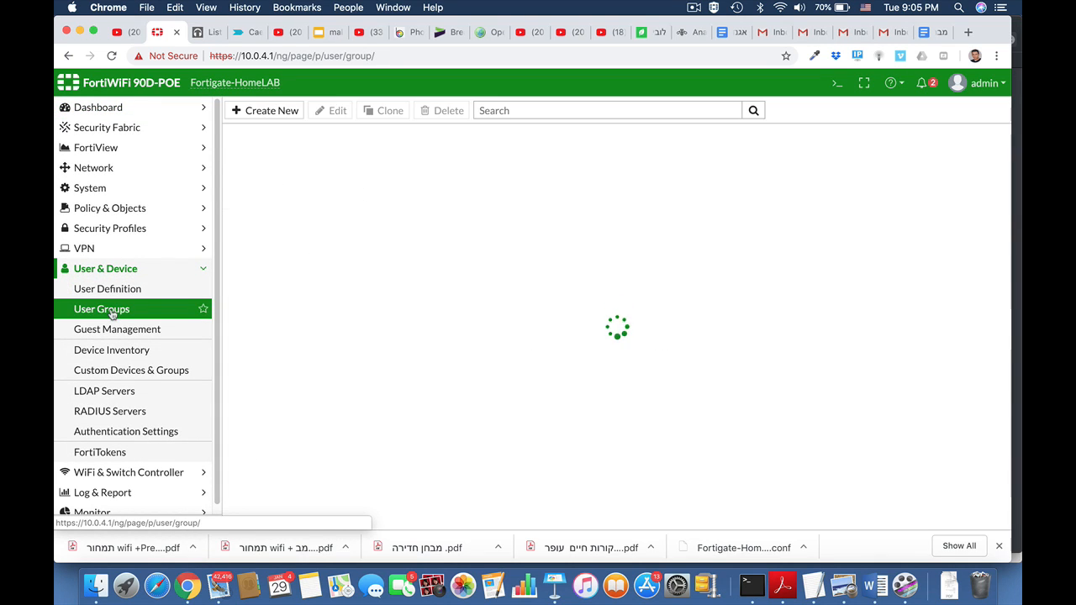
left_click(284, 111)
left_click(336, 140)
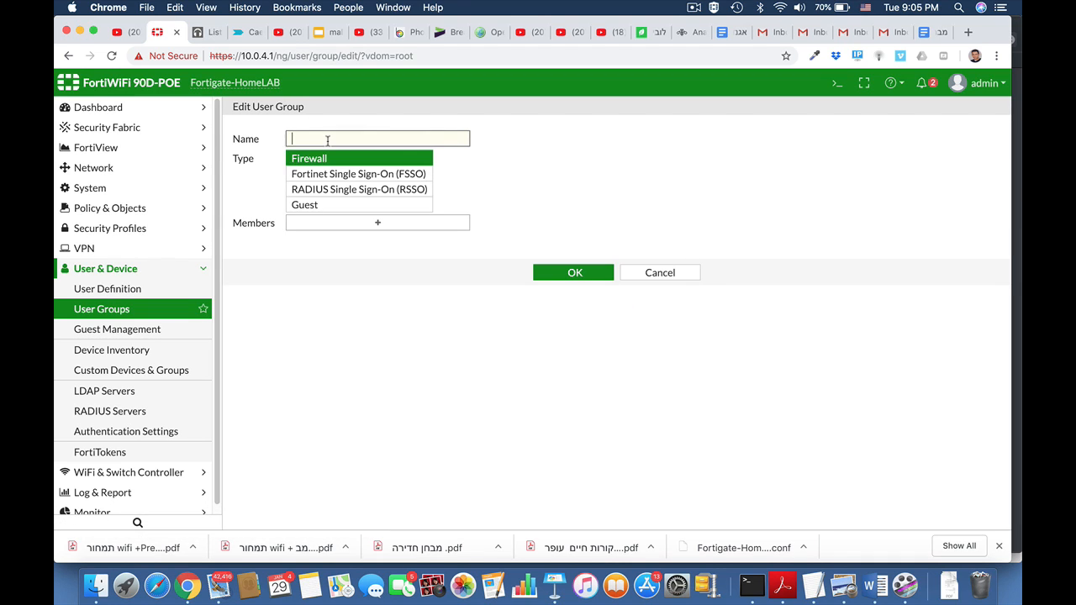
type("ss")
key("BackSpace")
key("BackSpace")
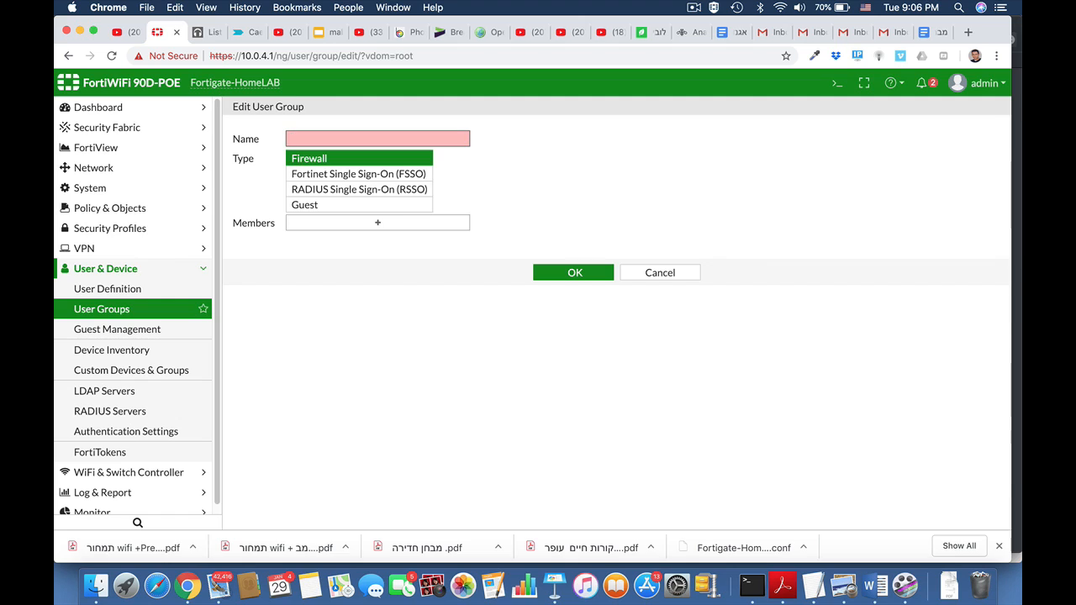
type("SSL_")
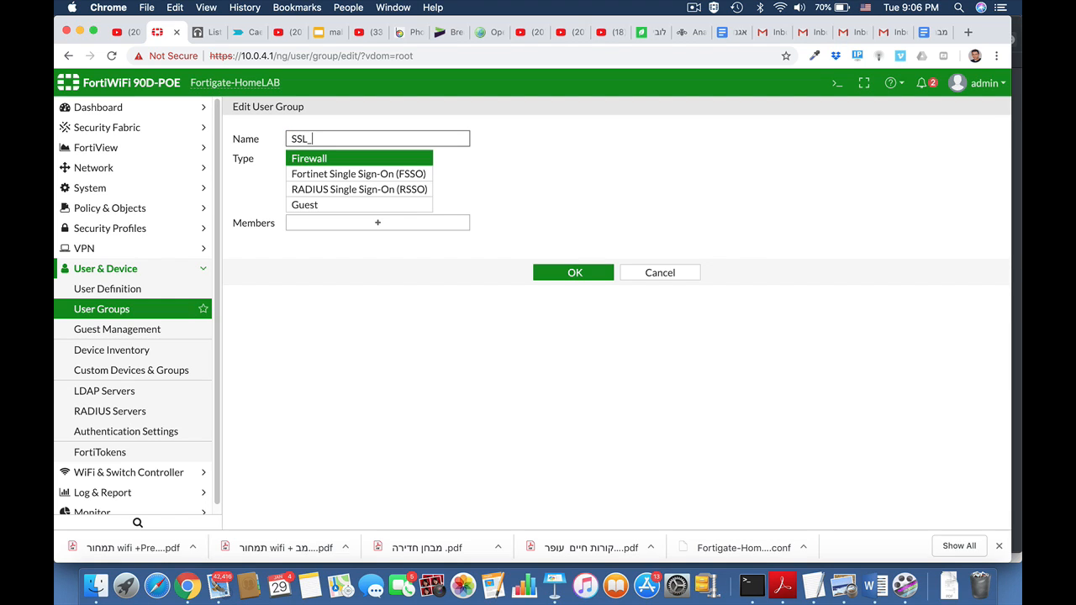
type("Group")
Add the non-guest local user as a member of SSL_Group and save the group.
left_click(387, 226)
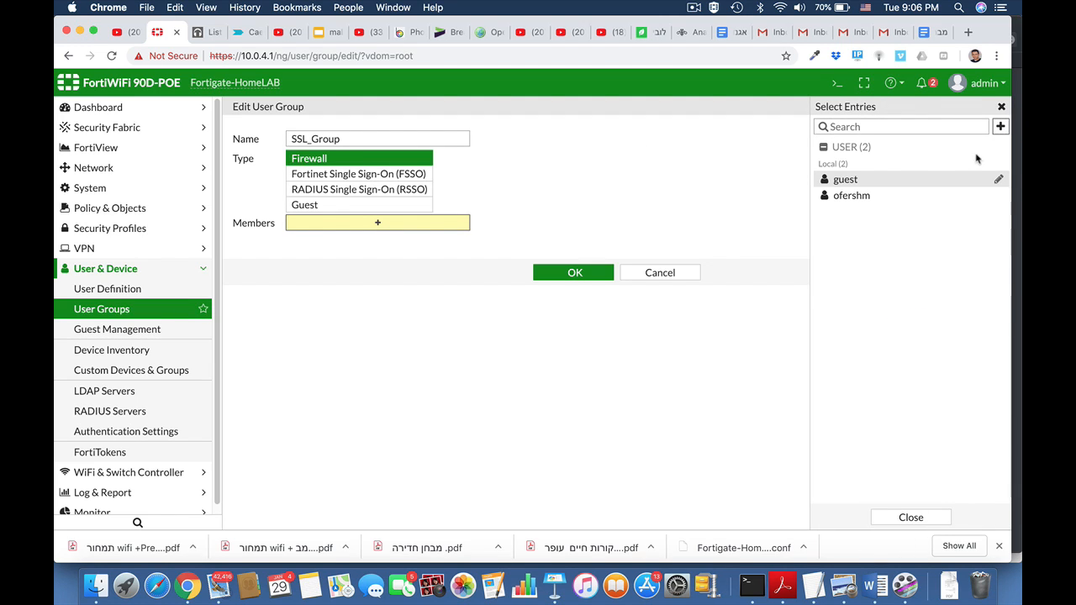
left_click(887, 197)
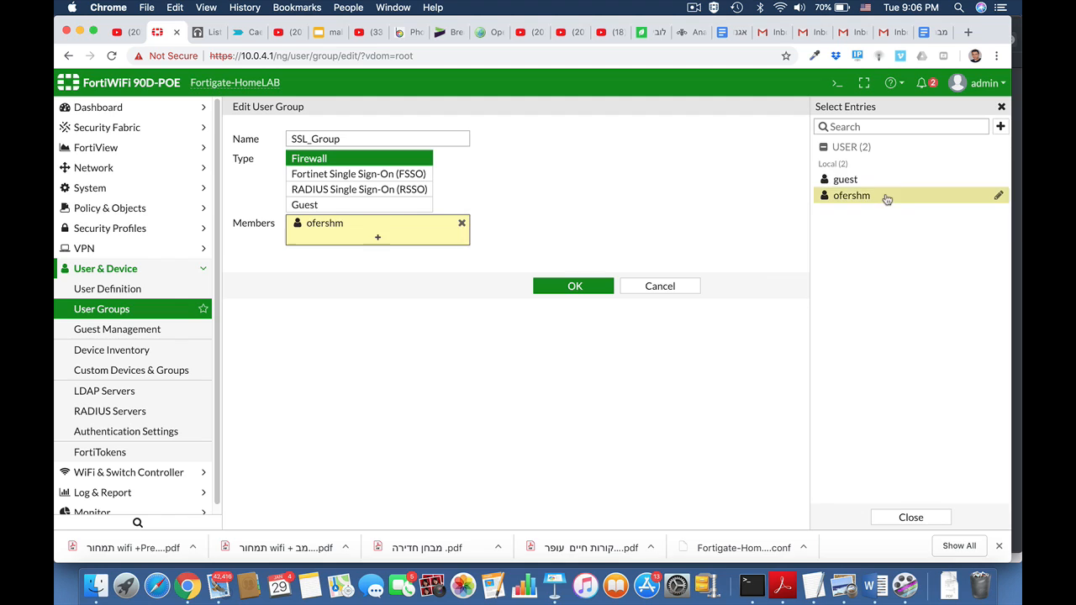
left_click(581, 289)
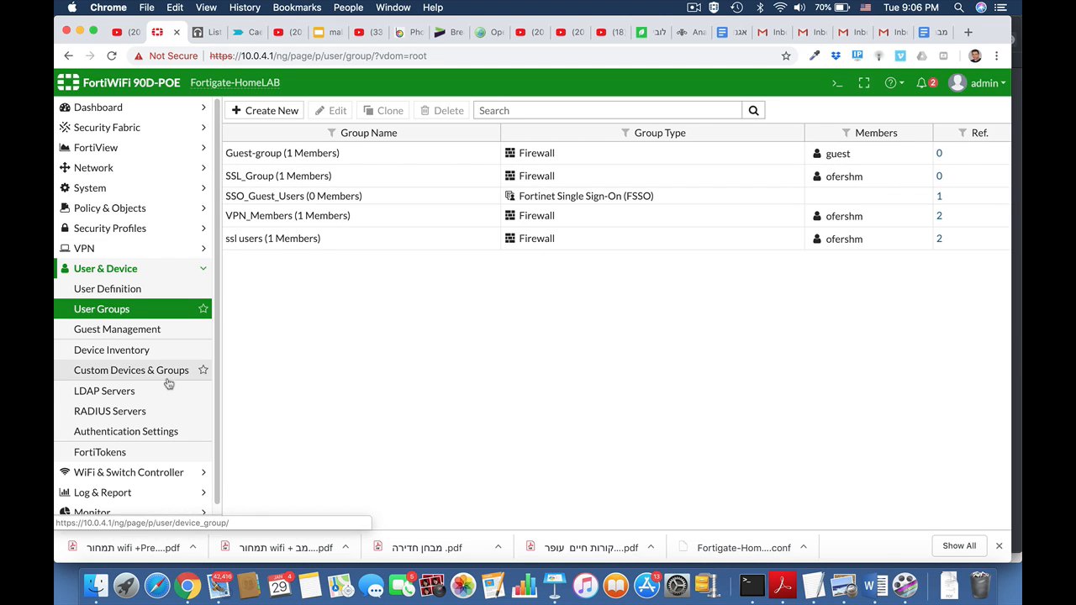
Open the SSL-VPN settings and review the connection and tunnel mode client settings.
left_click(114, 269)
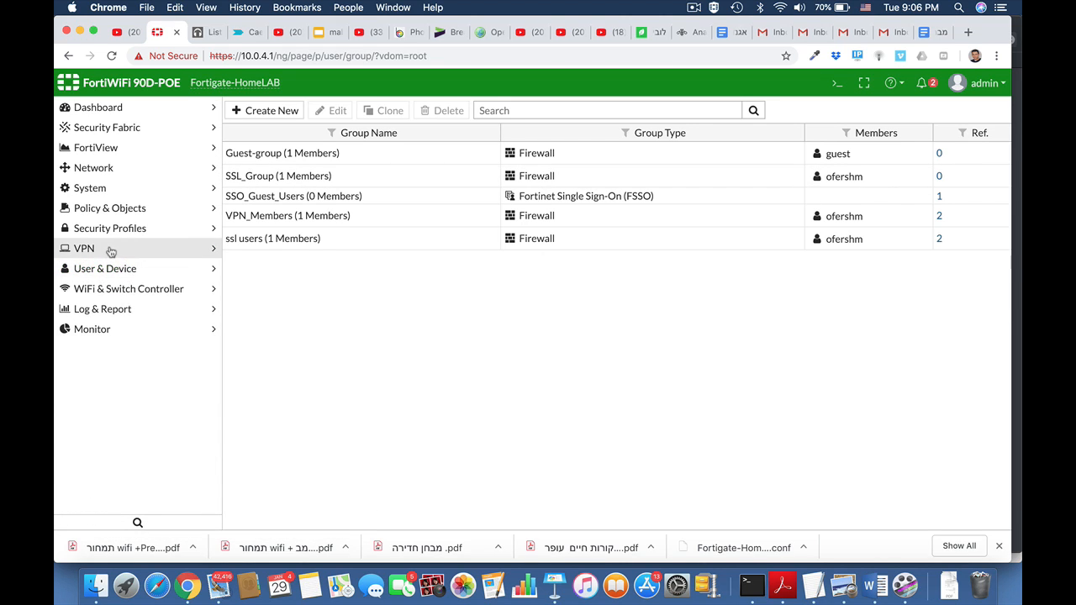
left_click(110, 249)
left_click(114, 374)
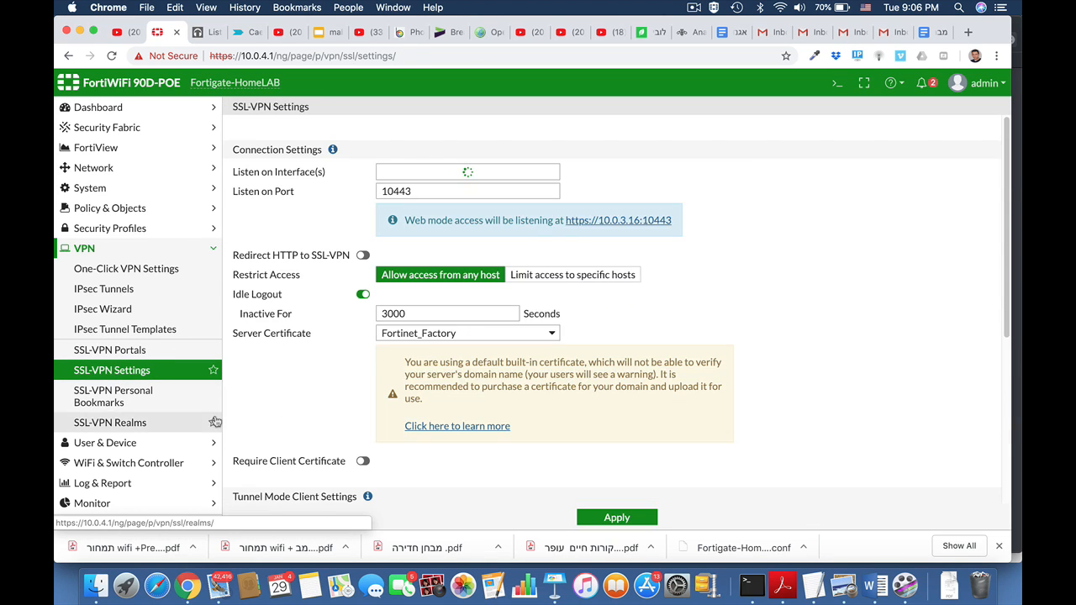
mouse_move(405, 174)
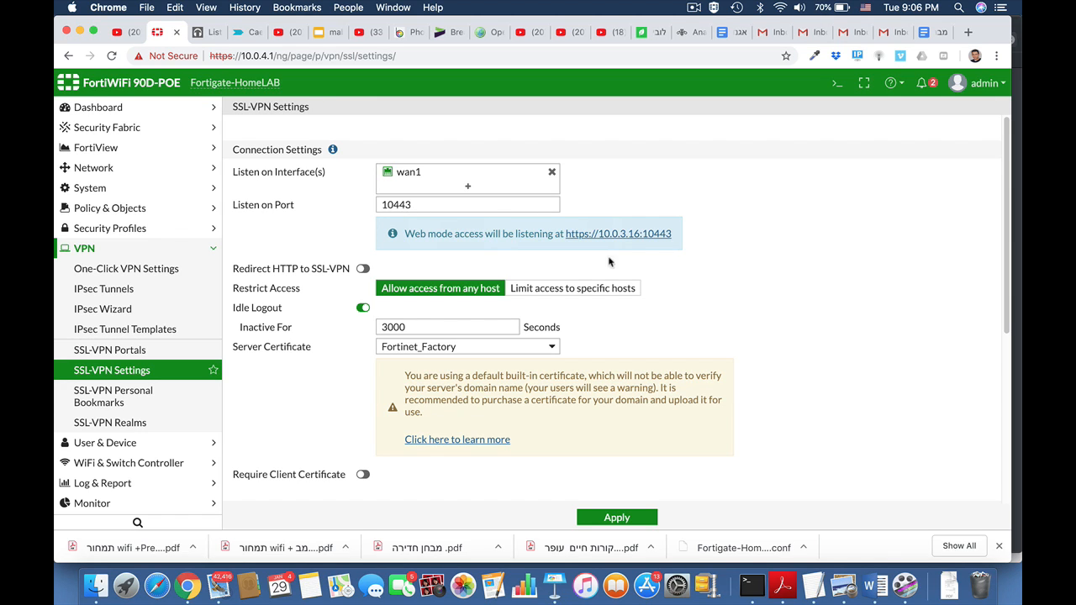
scroll(704, 303, "down", 4)
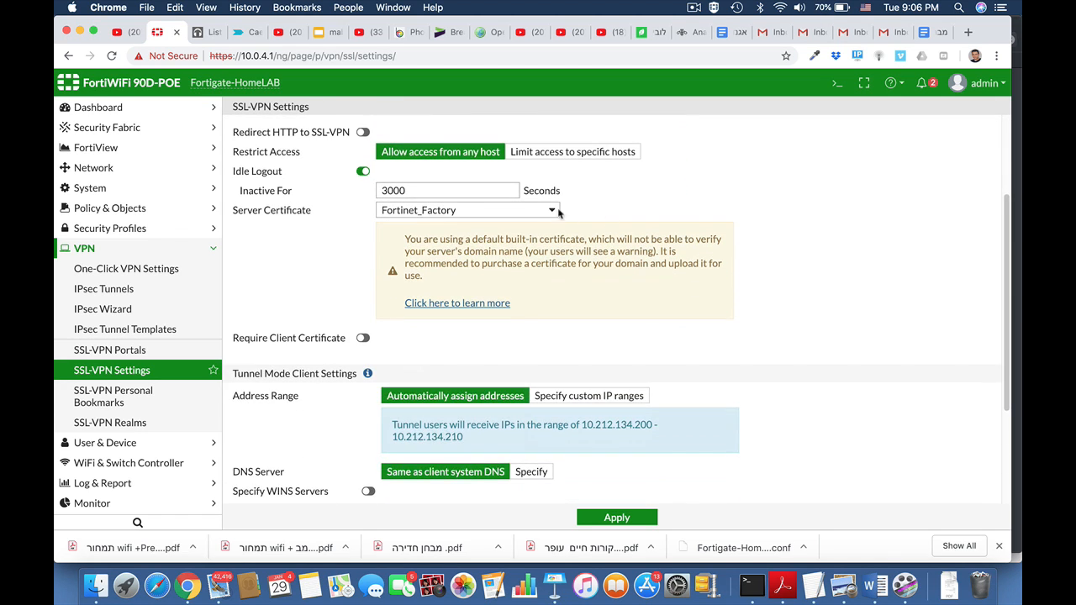
left_click(545, 213)
left_click(792, 237)
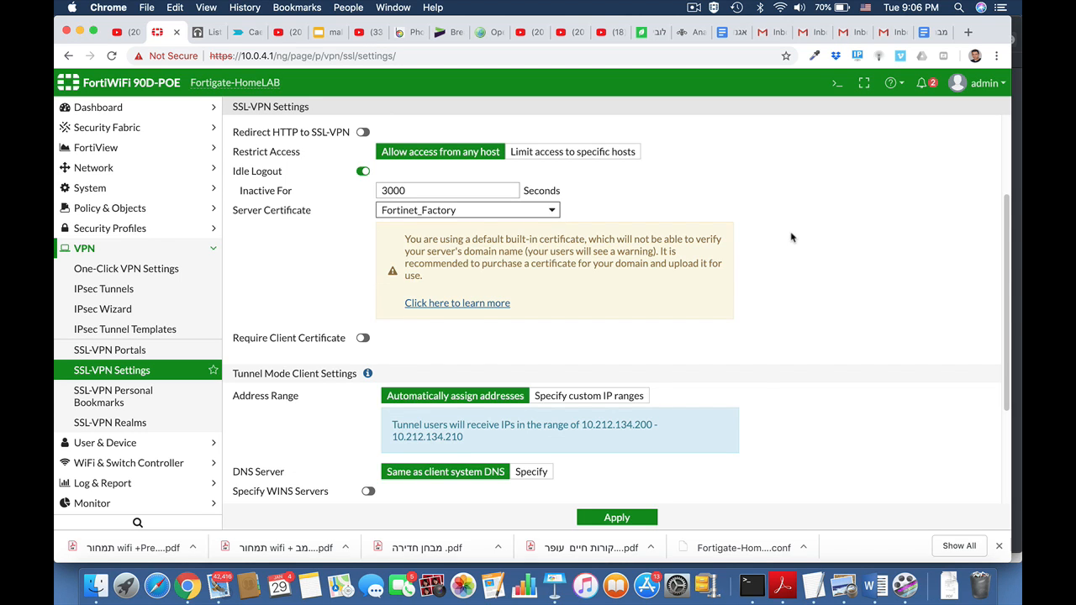
scroll(778, 366, "down", 2)
scroll(777, 366, "down", 2)
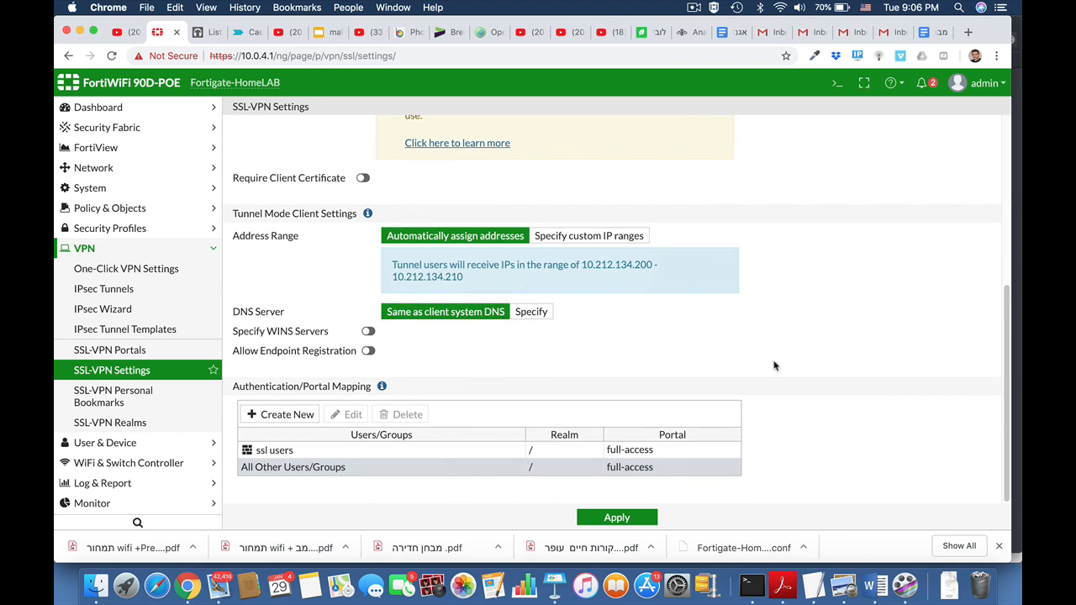
Add an authentication/portal mapping that assigns SSL_Group to the web-access portal.
left_click(300, 415)
left_click(537, 127)
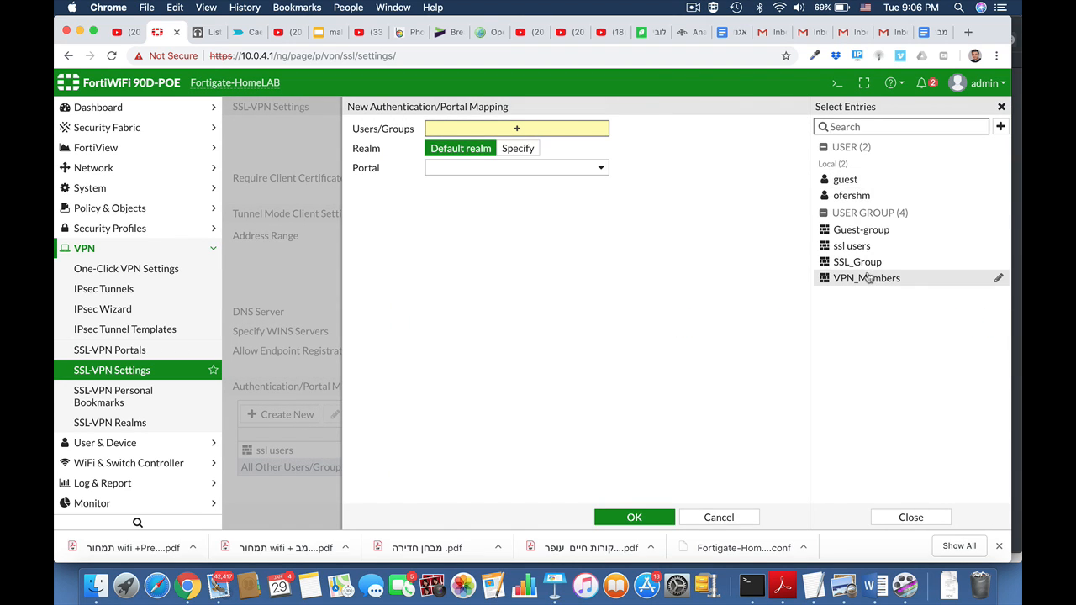
left_click(857, 262)
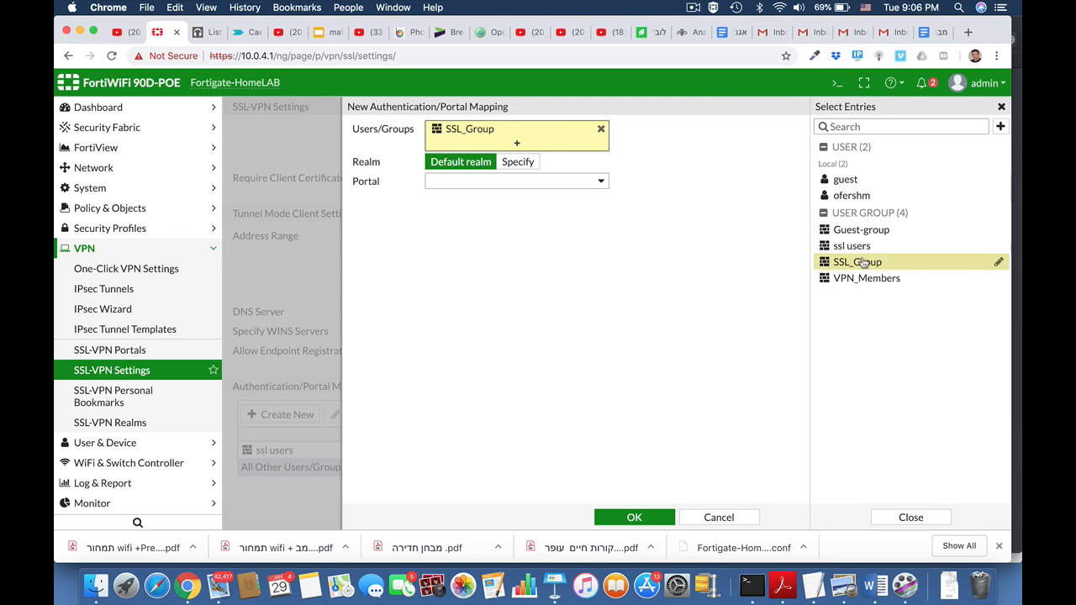
left_click(550, 181)
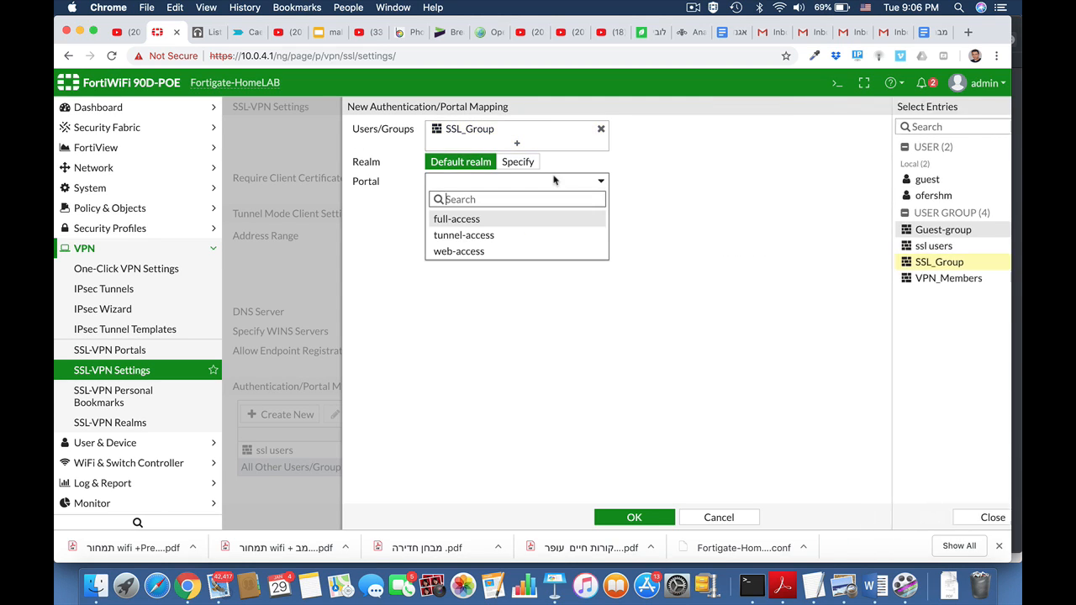
left_click(480, 253)
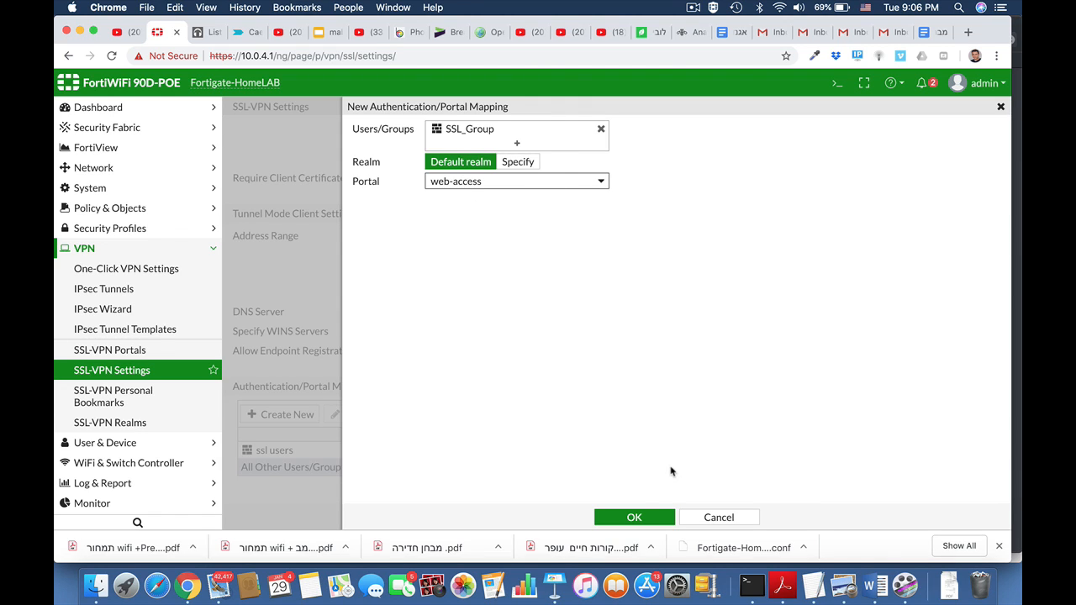
left_click(639, 513)
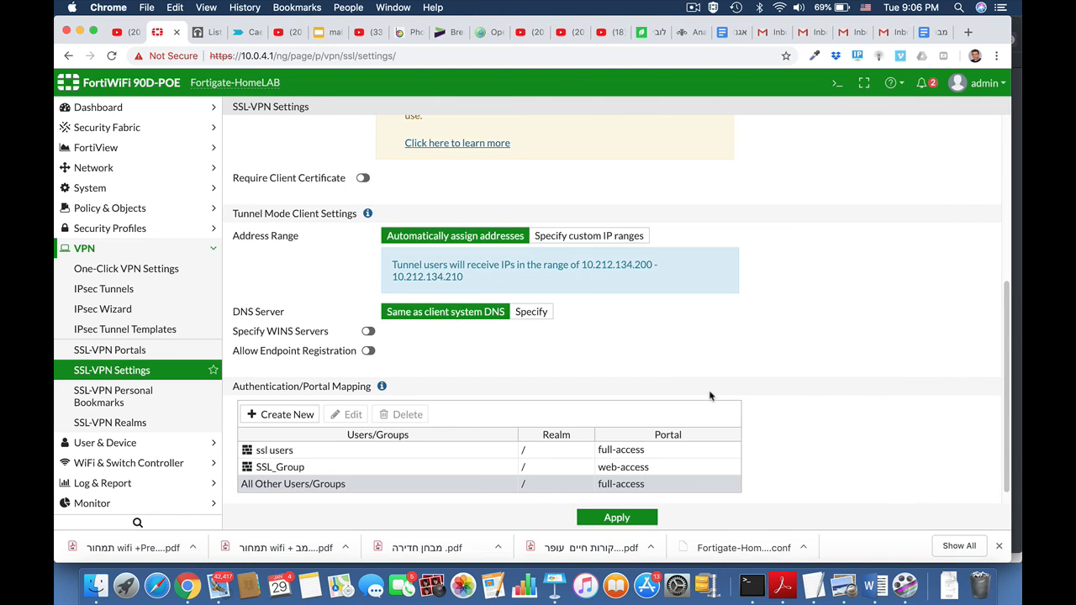
Open the web-access SSL-VPN portal for editing.
scroll(776, 443, "down", 1)
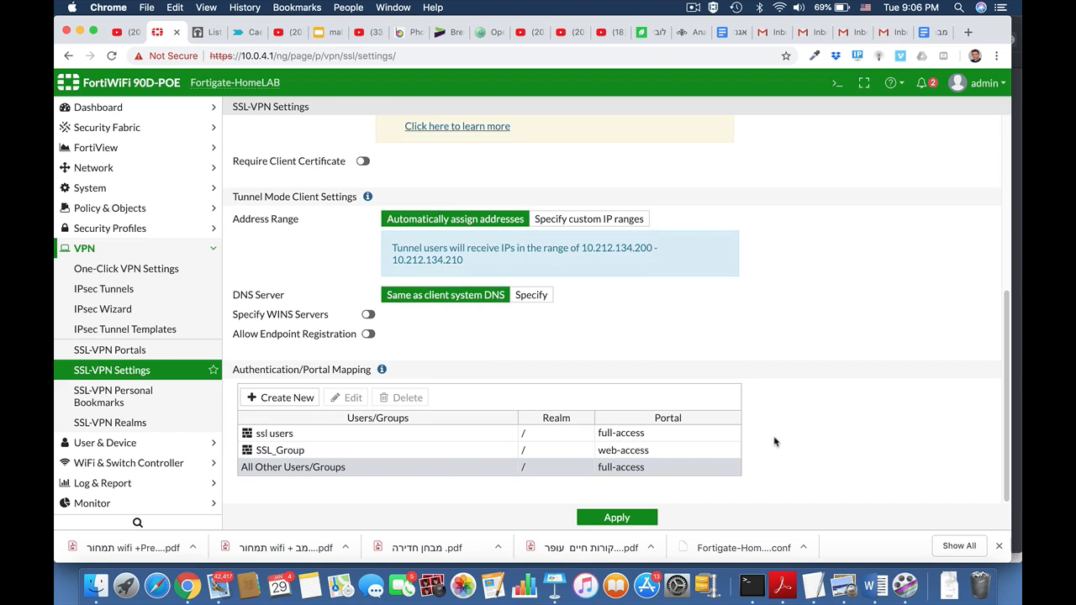
left_click(117, 350)
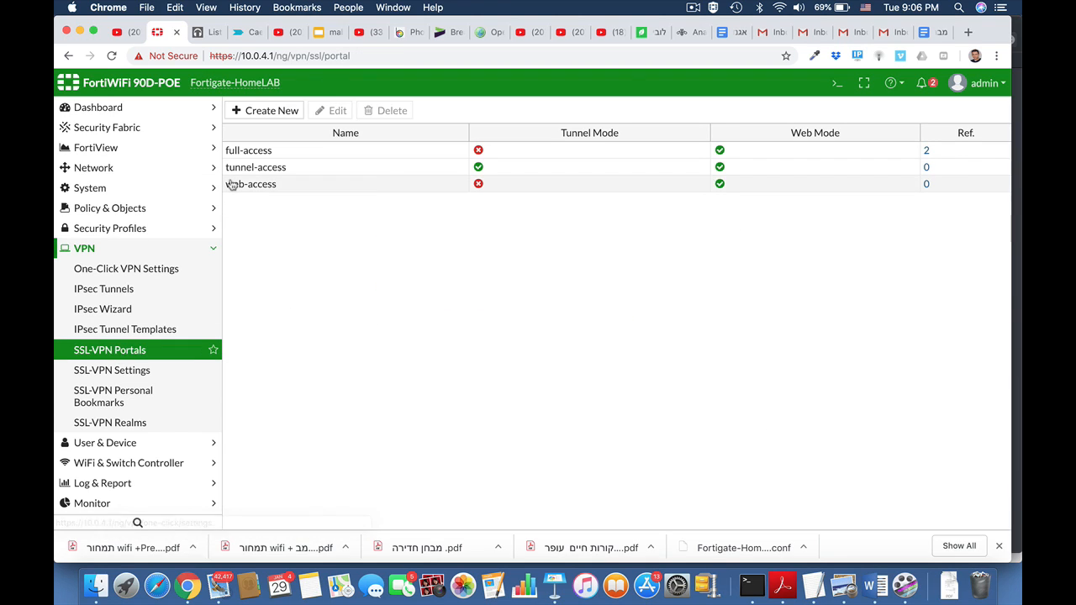
left_click(266, 184)
left_click(337, 111)
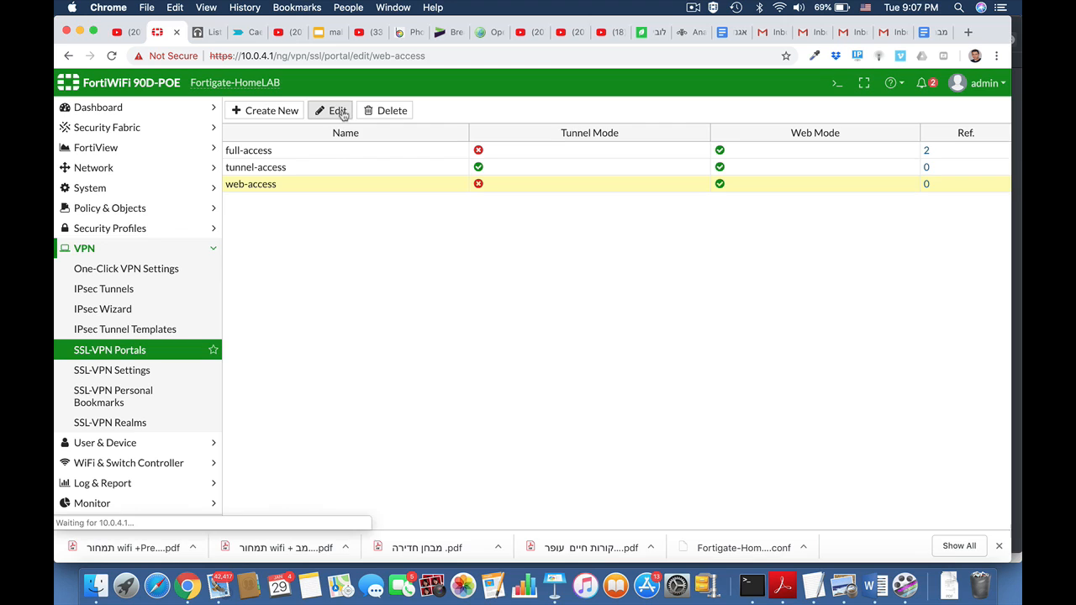
scroll(664, 297, "down", 3)
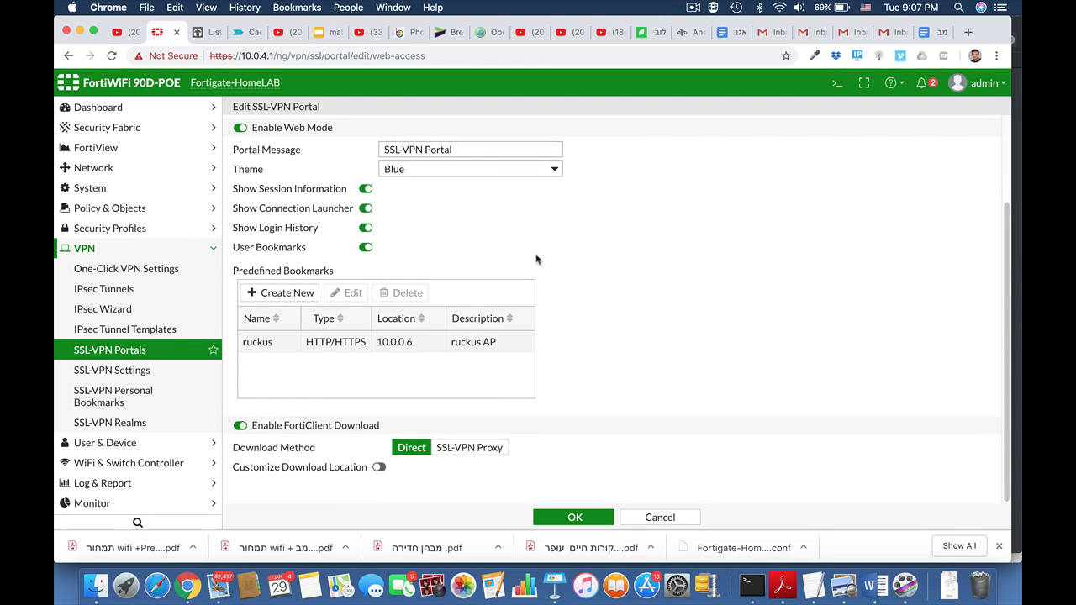
left_click(304, 296)
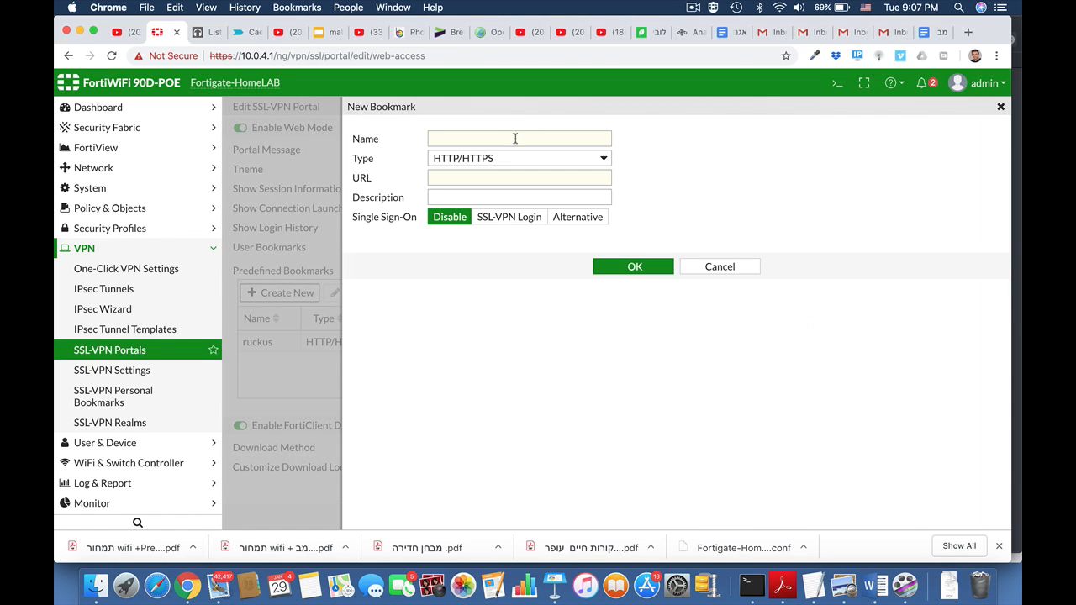
left_click(519, 160)
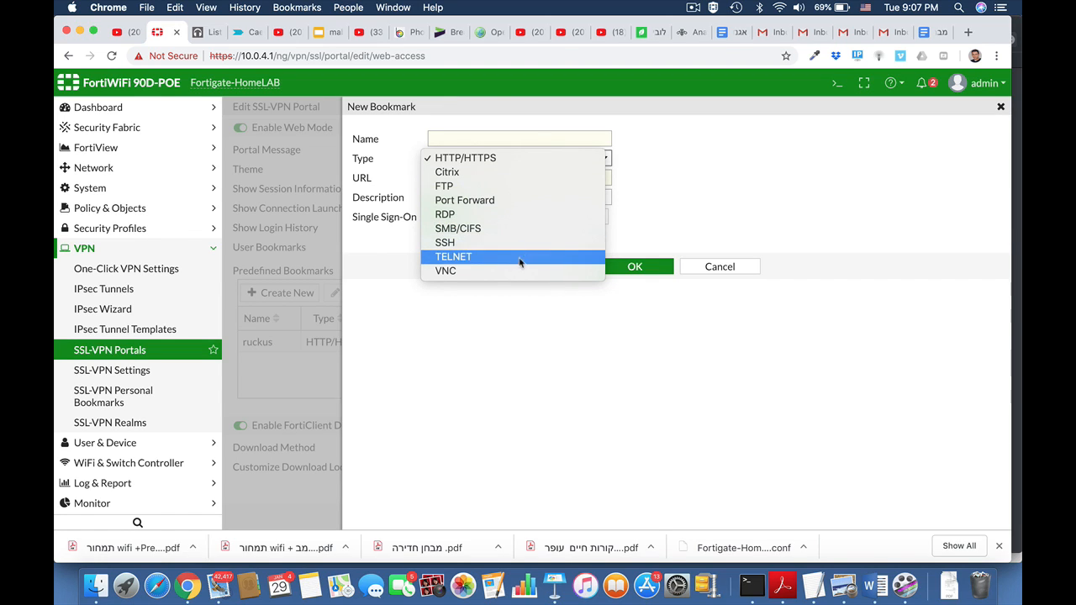
left_click(670, 186)
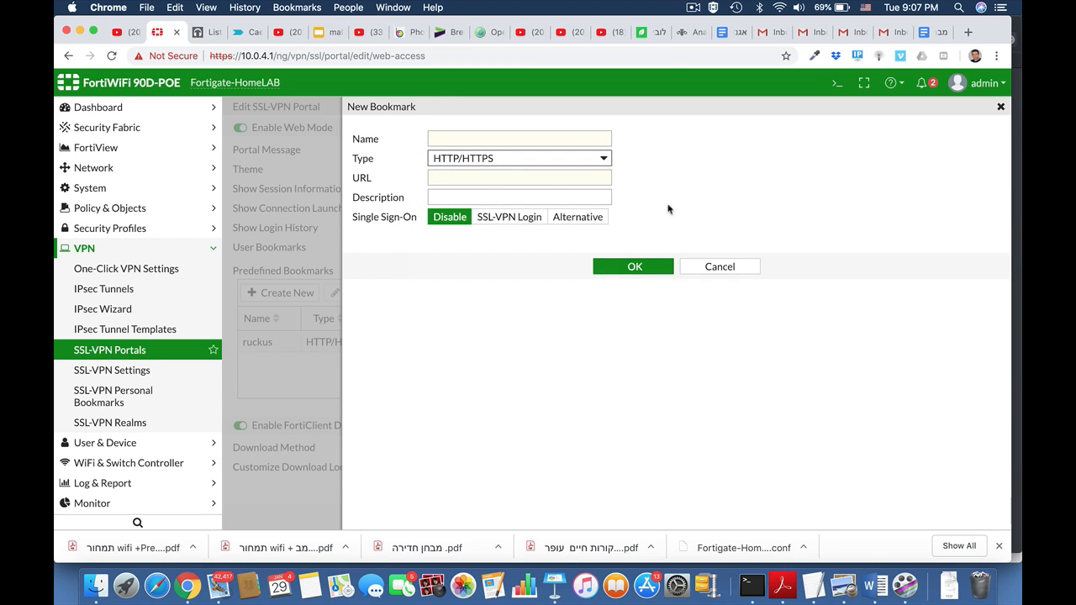
left_click(712, 268)
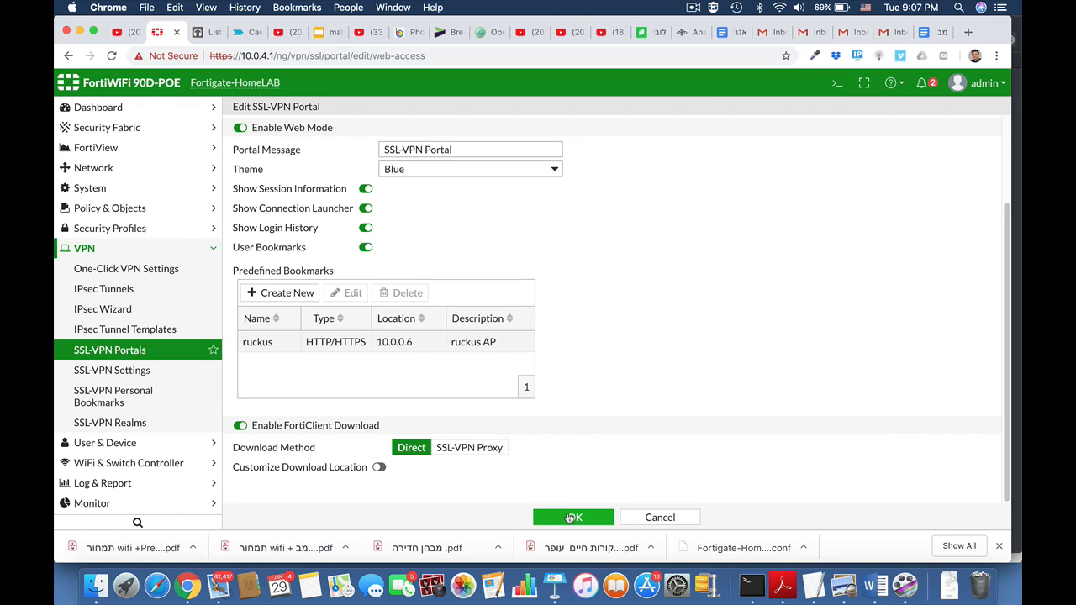
Set the portal message to Marketing Portal and the theme to Red.
left_click_drag(468, 149, 365, 155)
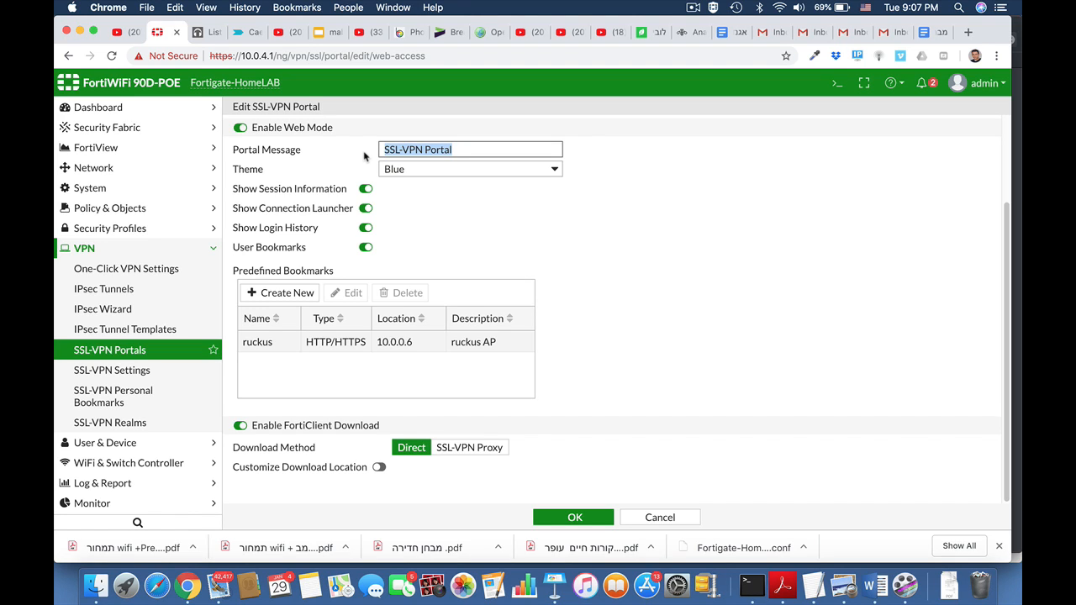
type("Marketing")
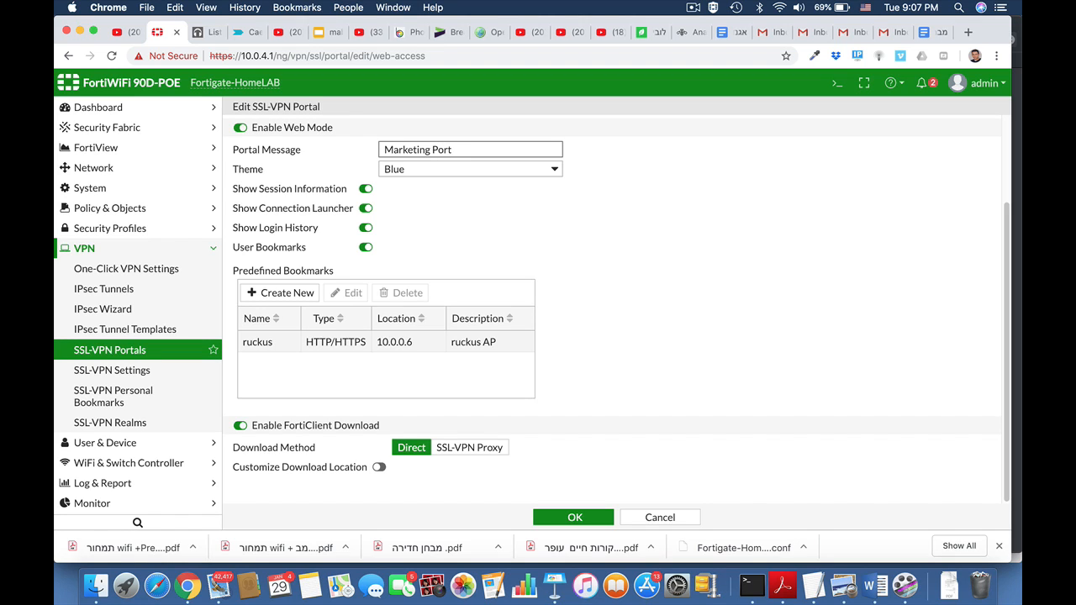
left_click(440, 173)
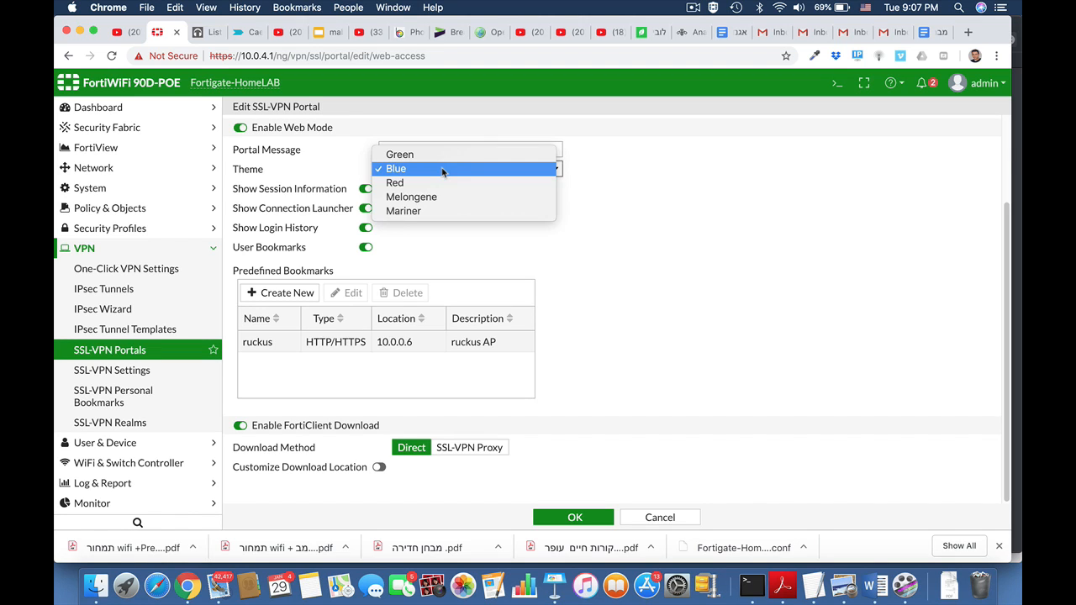
left_click(431, 185)
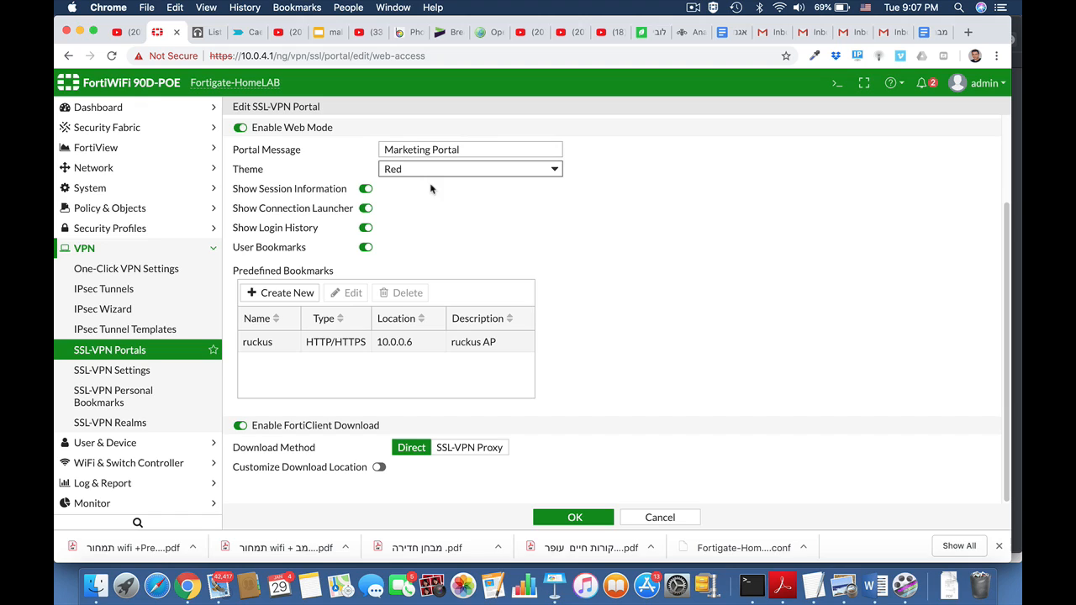
Save the web-access portal settings.
left_click(575, 516)
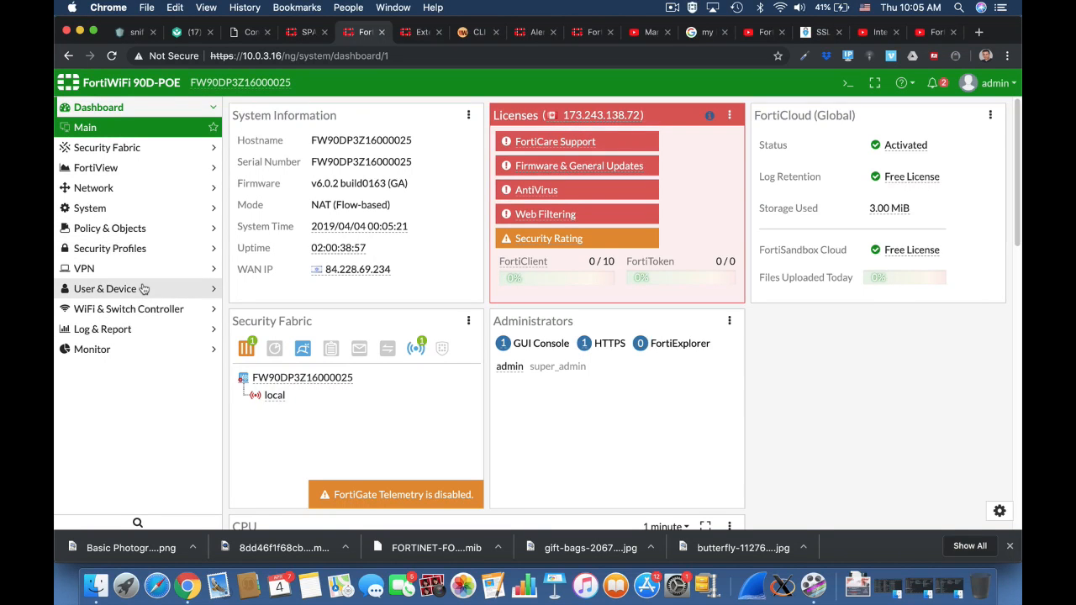
Start a new Firewall user group named ssl users and open its member selection.
left_click(143, 289)
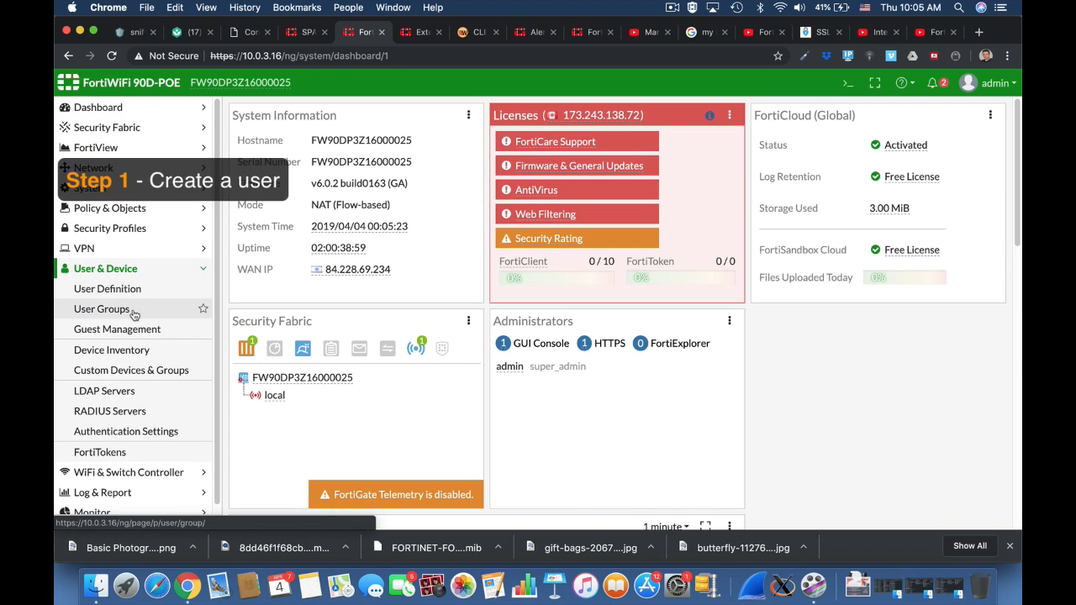
left_click(139, 308)
left_click(293, 119)
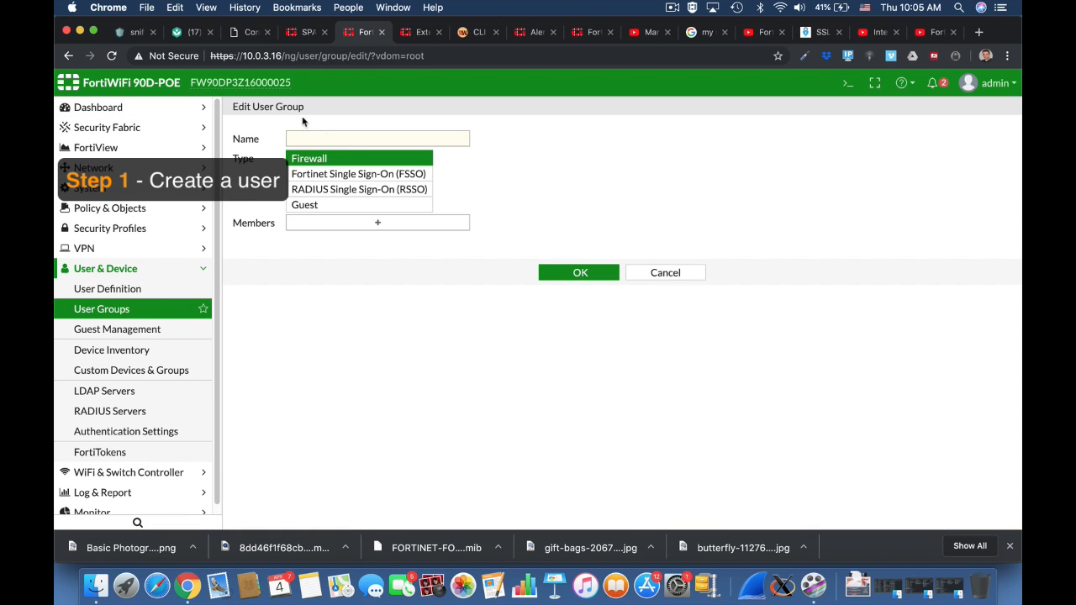
type("ssl users")
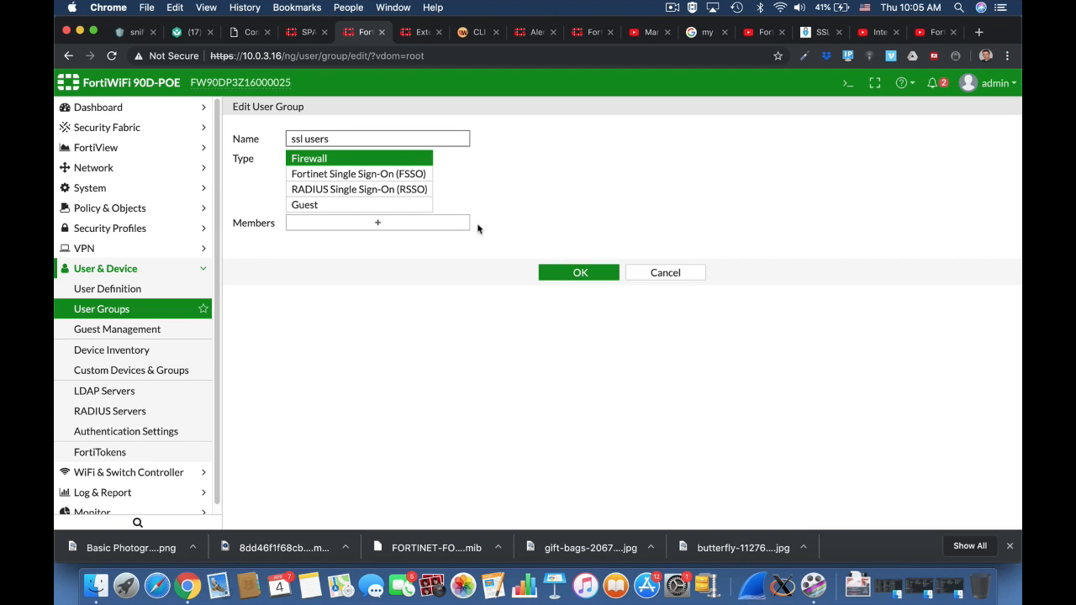
left_click(400, 228)
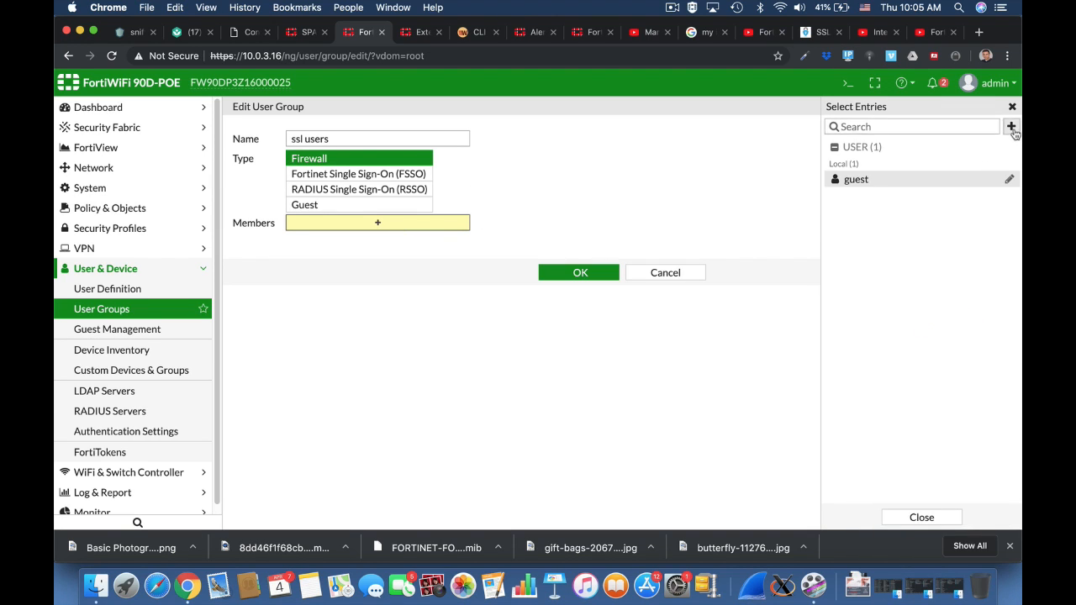
Create a new local user with a username and password through the user creation wizard.
left_click(1013, 130)
left_click(920, 185)
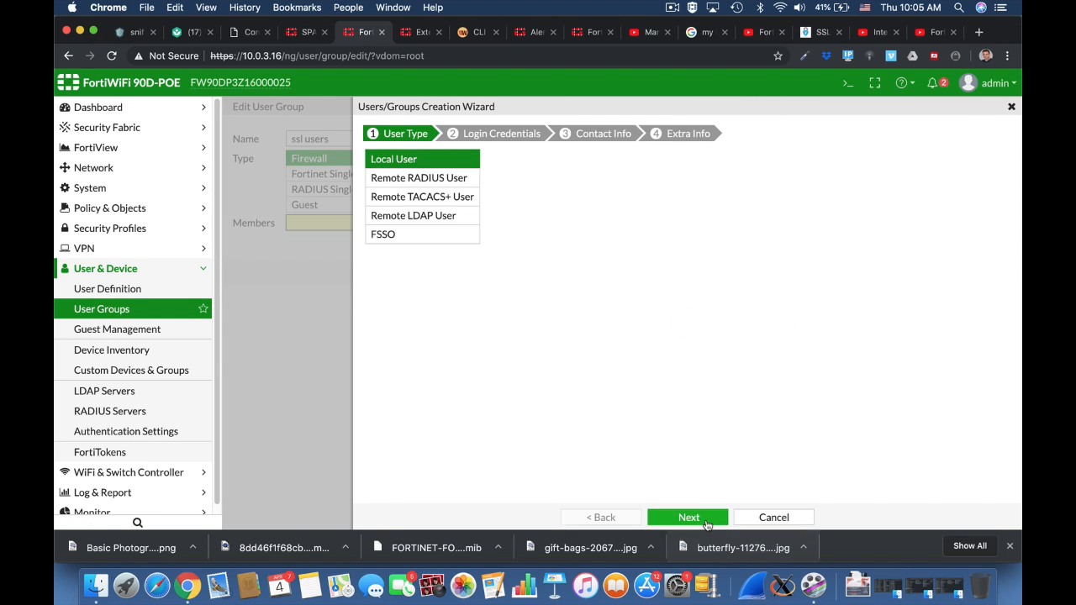
left_click(707, 523)
left_click(455, 154)
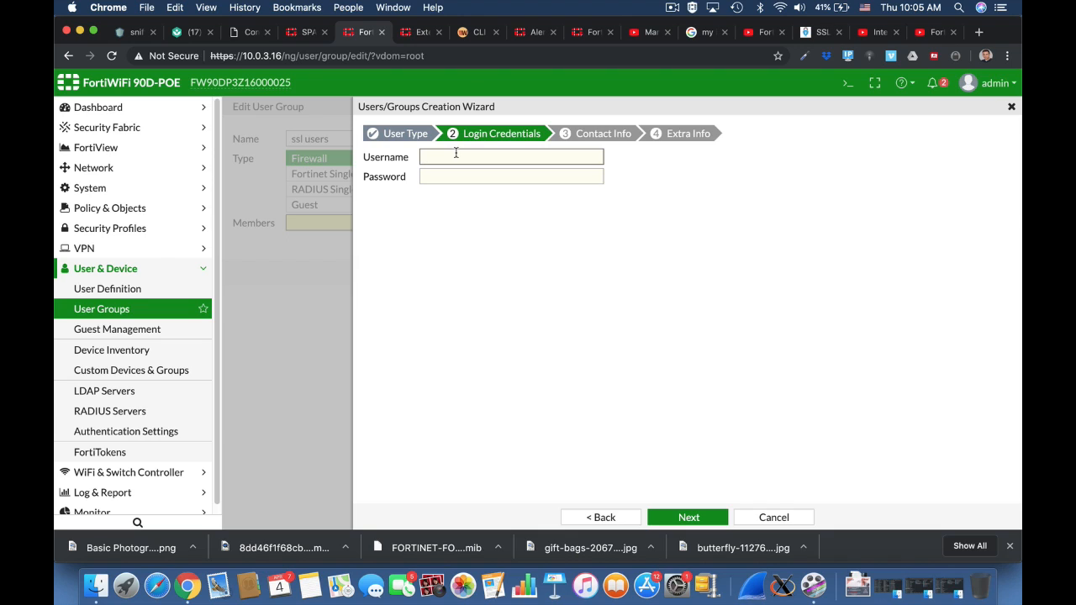
type("ofershm")
key("Tab")
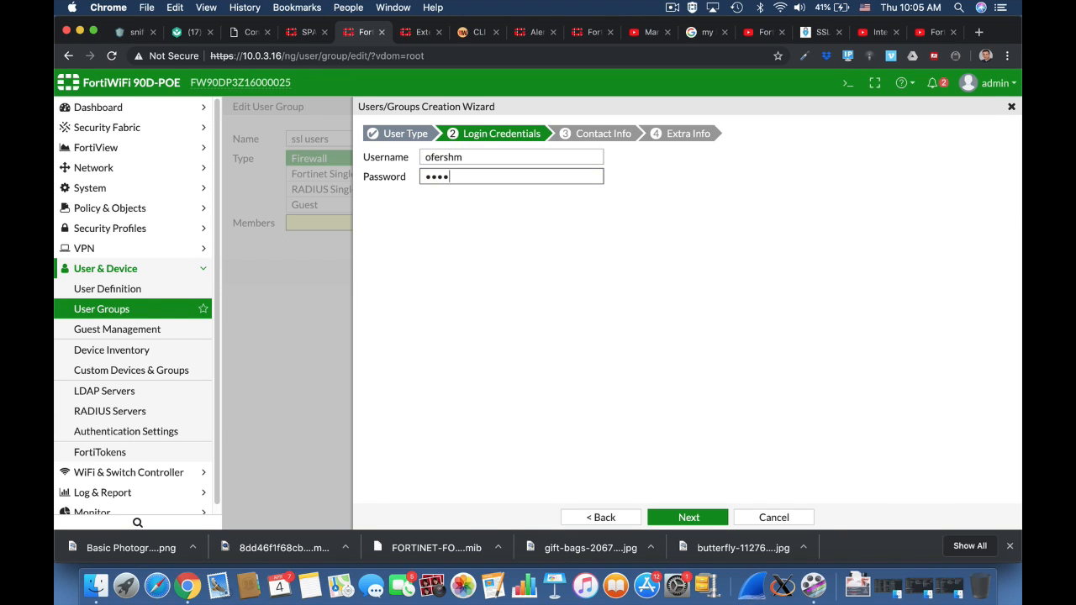
left_click(688, 519)
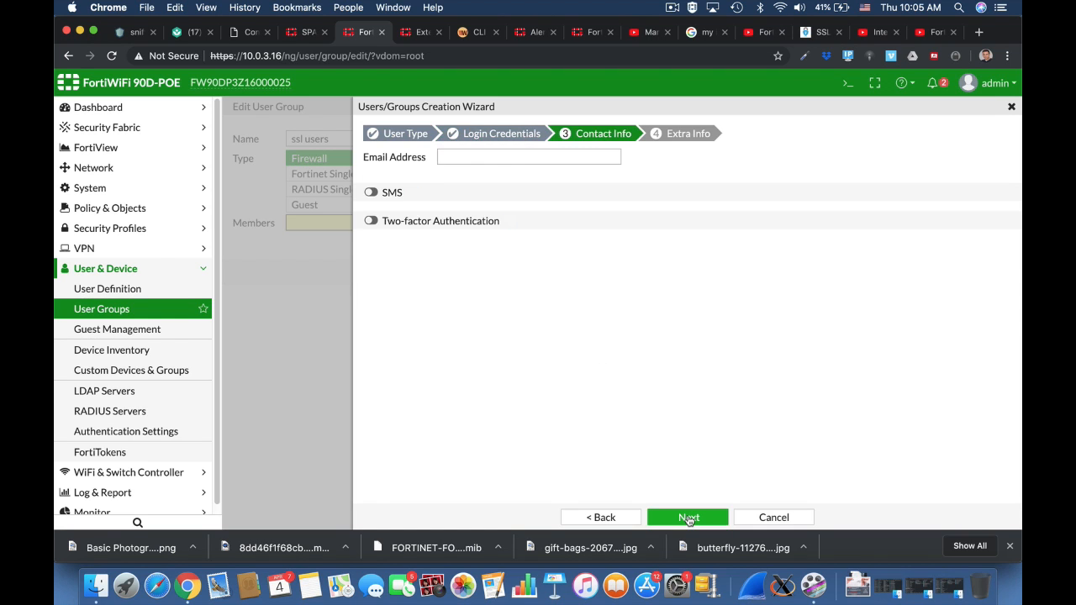
left_click(689, 518)
left_click(688, 518)
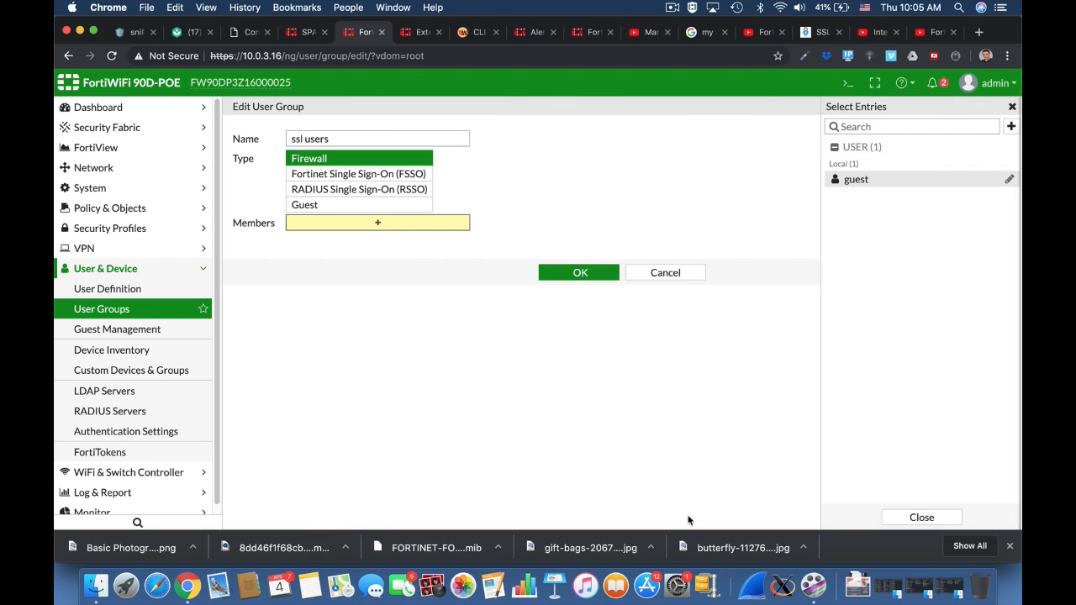
Add the new local user as a member of the ssl users group and save the group.
left_click(859, 197)
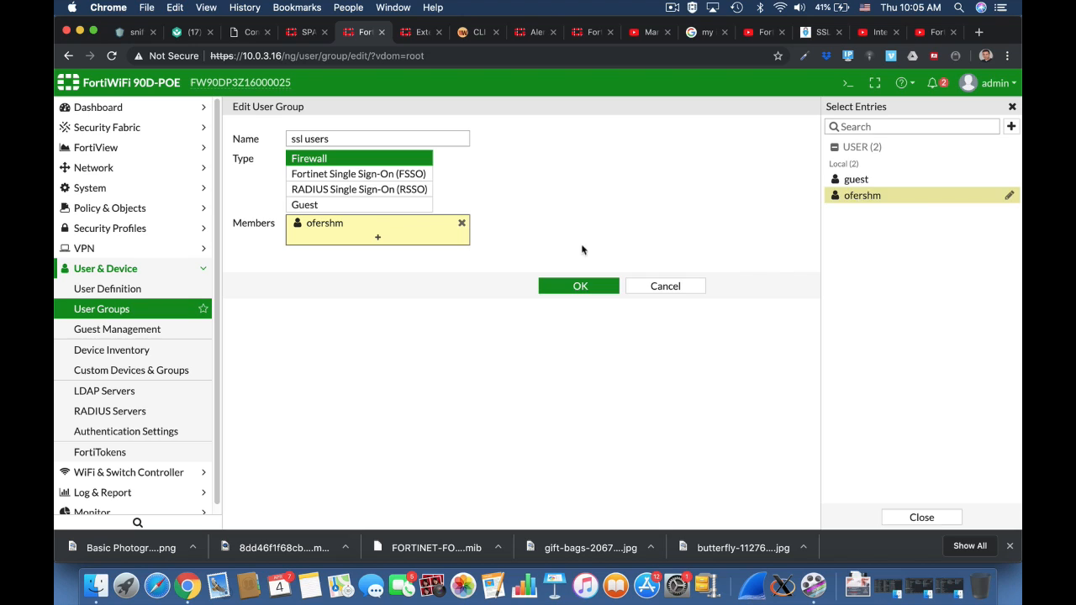
left_click(570, 294)
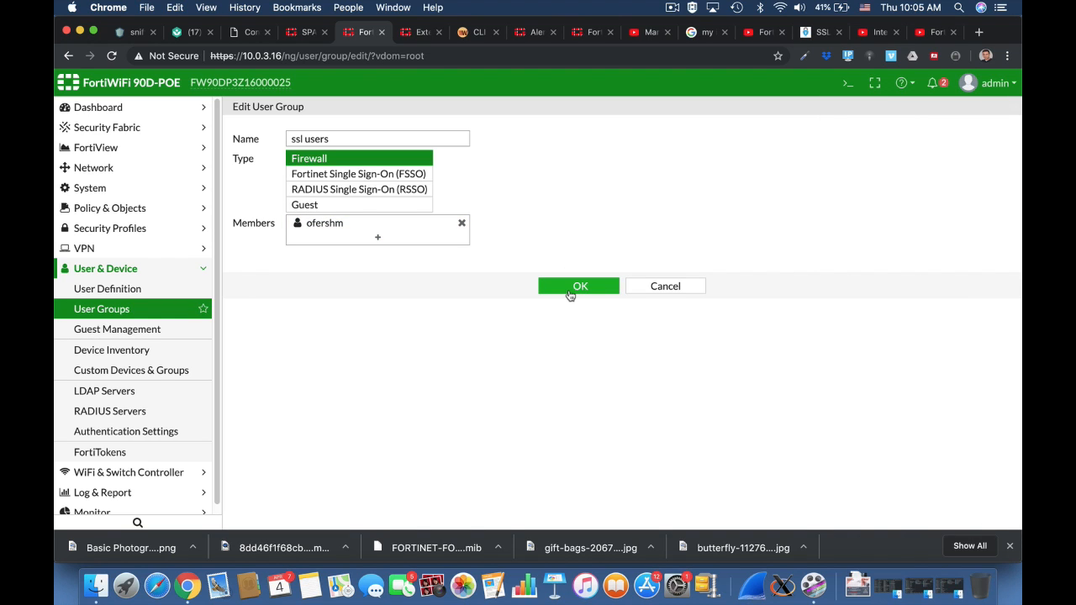
left_click(570, 290)
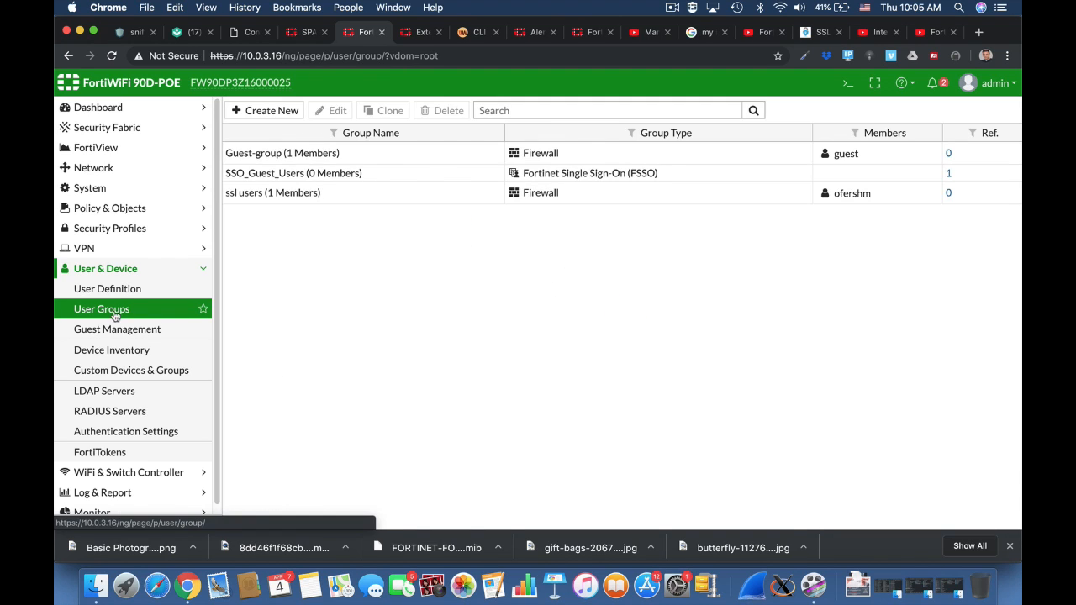
Open the full-access SSL-VPN portal for editing.
left_click(108, 251)
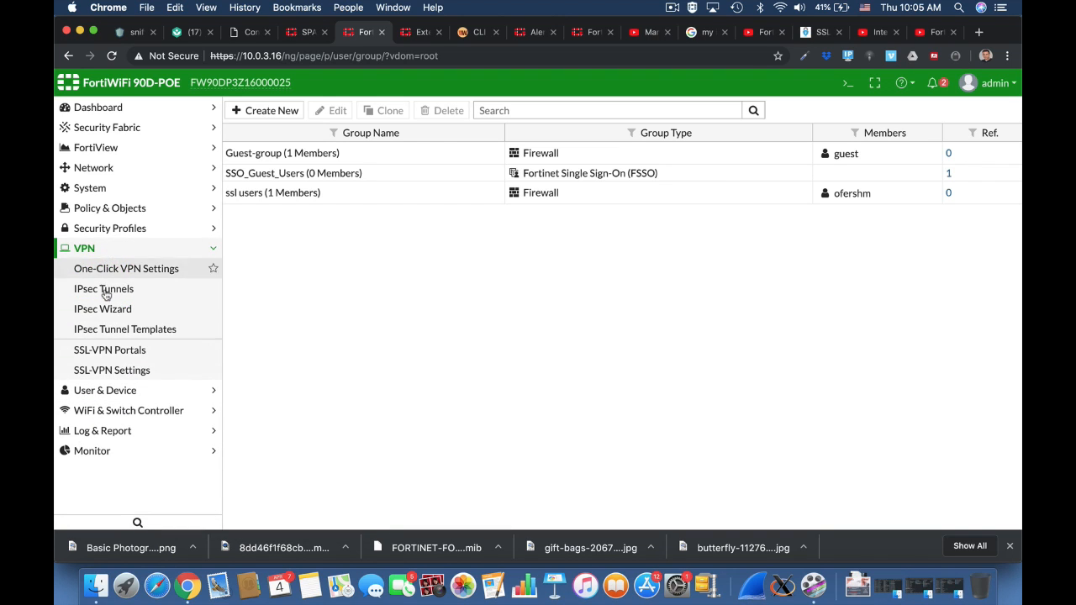
left_click(131, 352)
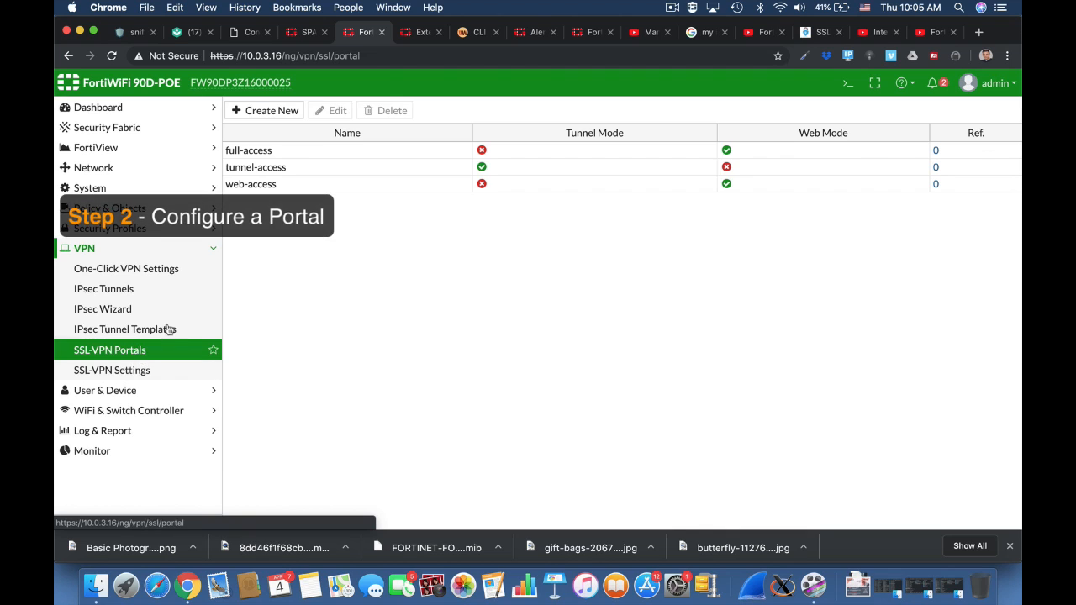
left_click(277, 151)
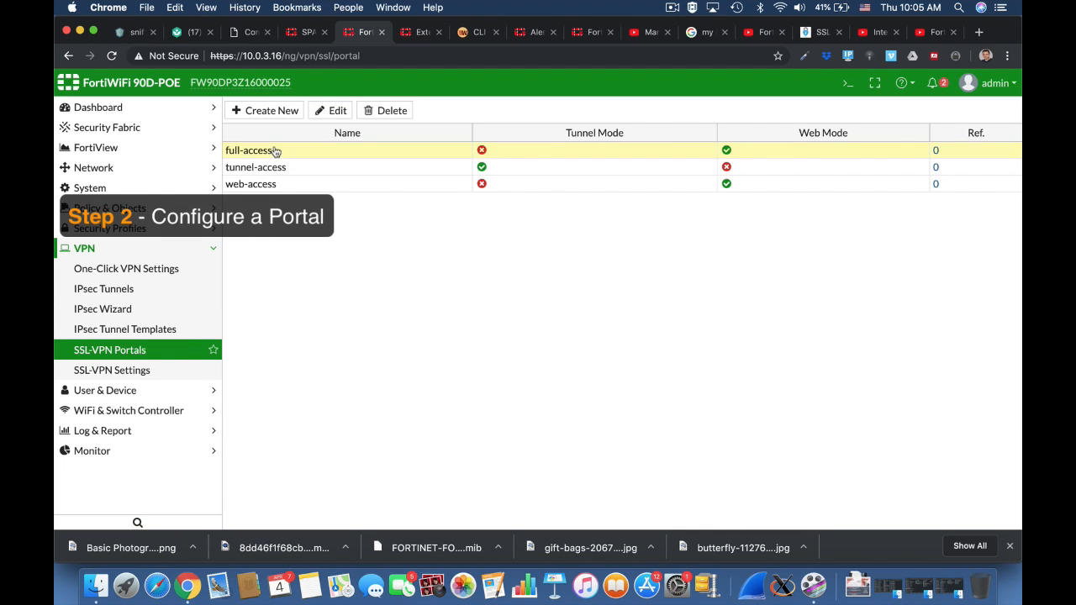
left_click(336, 110)
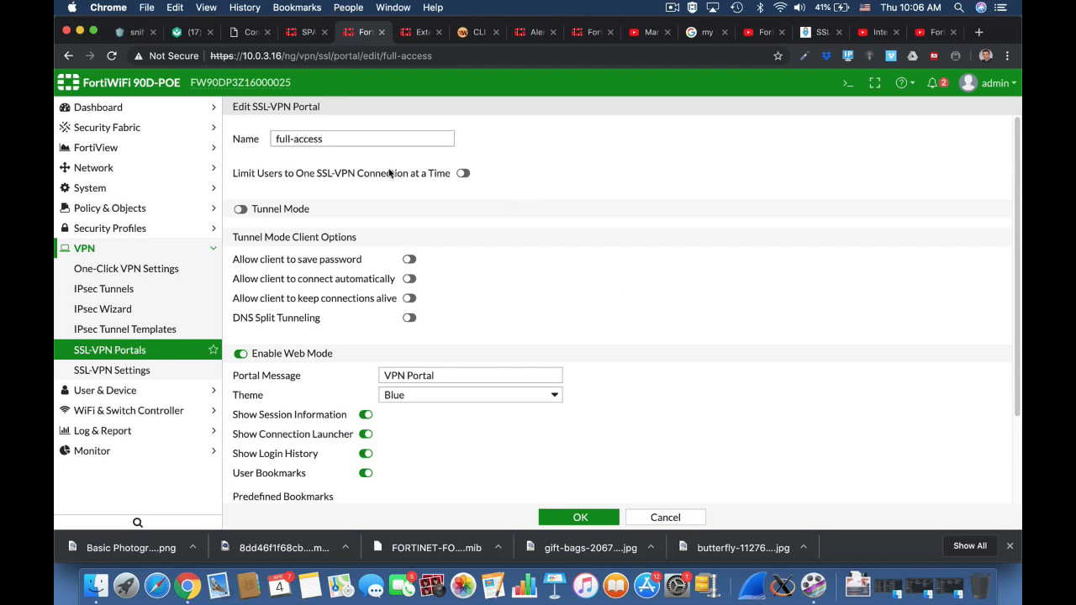
Enable Tunnel Mode on the portal and set its source IP pool to SSLVPN_TUNNEL_ADDR1.
left_click(282, 210)
left_click(358, 232)
left_click(462, 250)
left_click(914, 168)
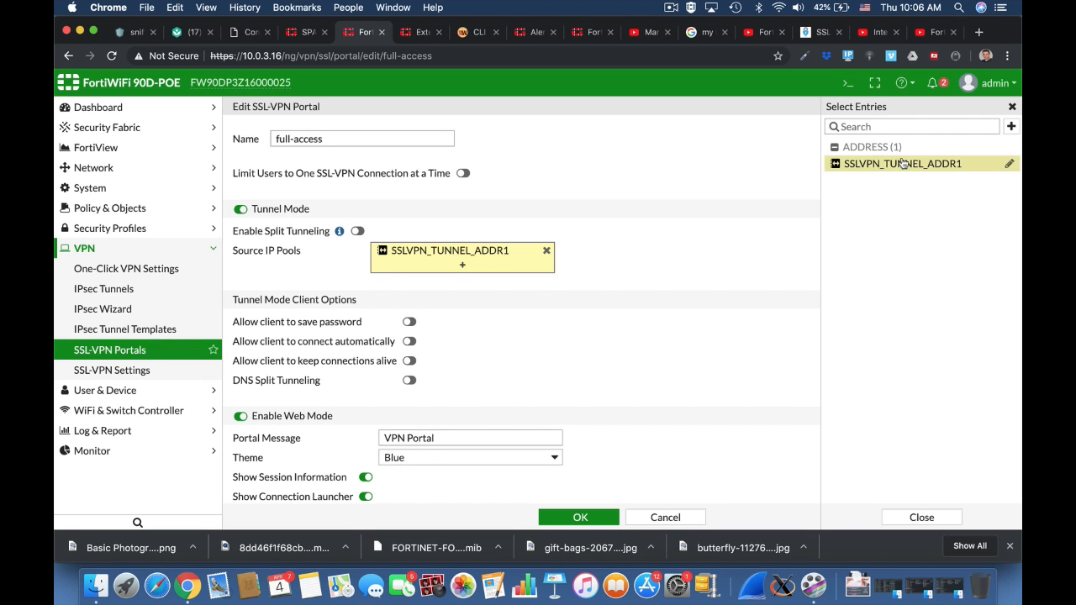
scroll(673, 290, "down", 5)
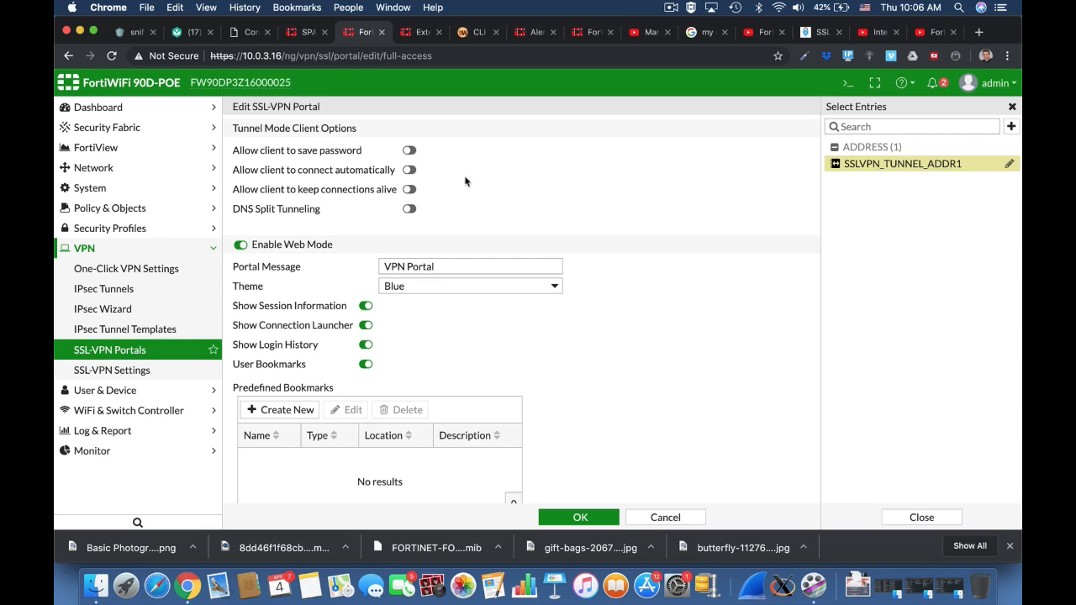
Allow clients to save the password, connect automatically and keep connections alive.
left_click(409, 150)
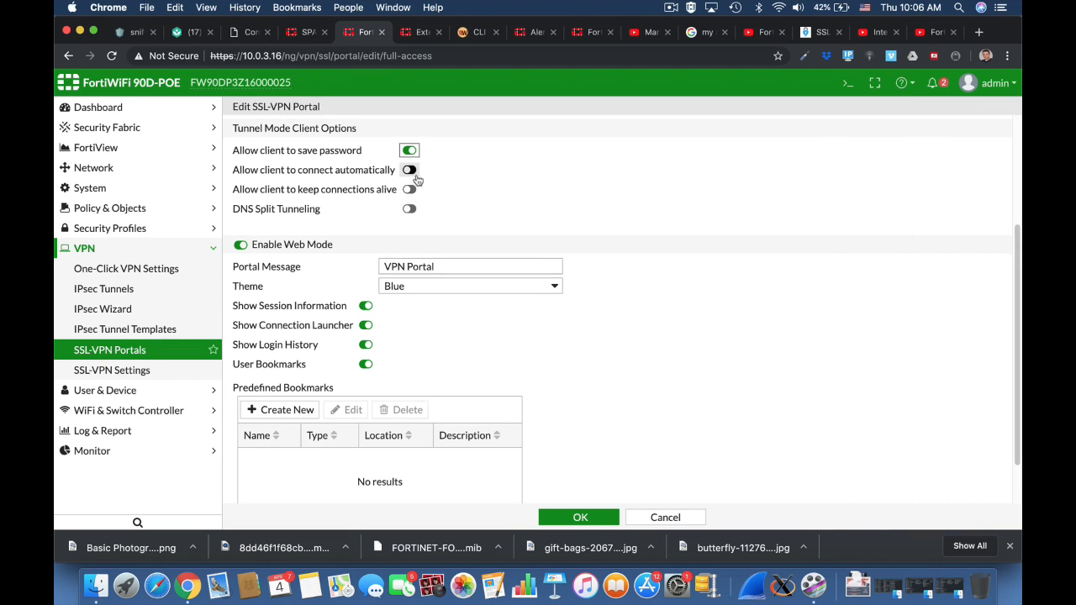
left_click(409, 170)
left_click(410, 190)
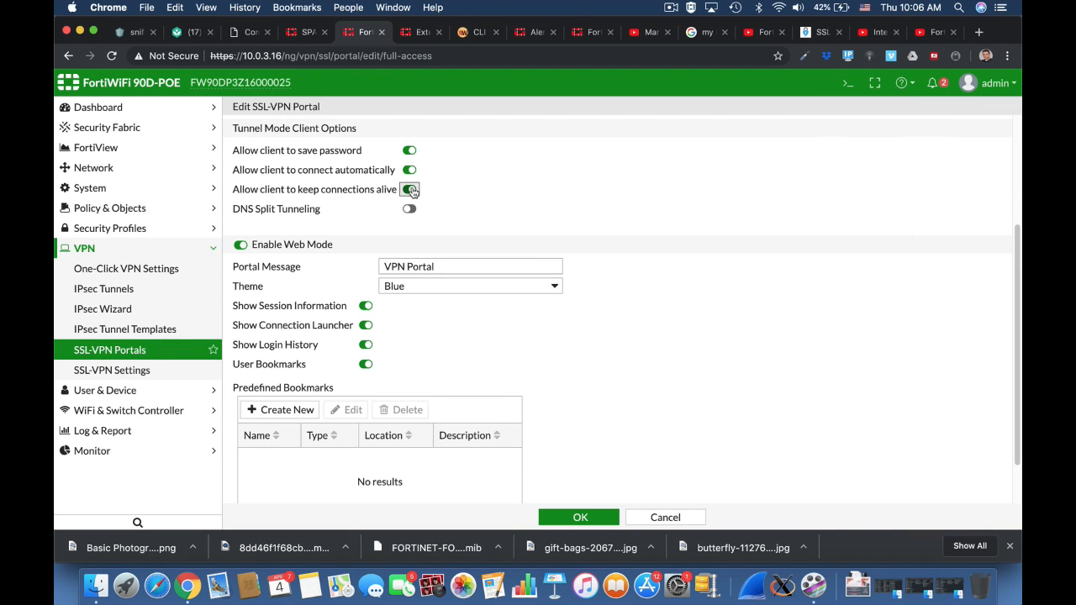
Set the portal message to Home Portal and the theme to Red.
left_click(383, 268)
double_click(395, 267)
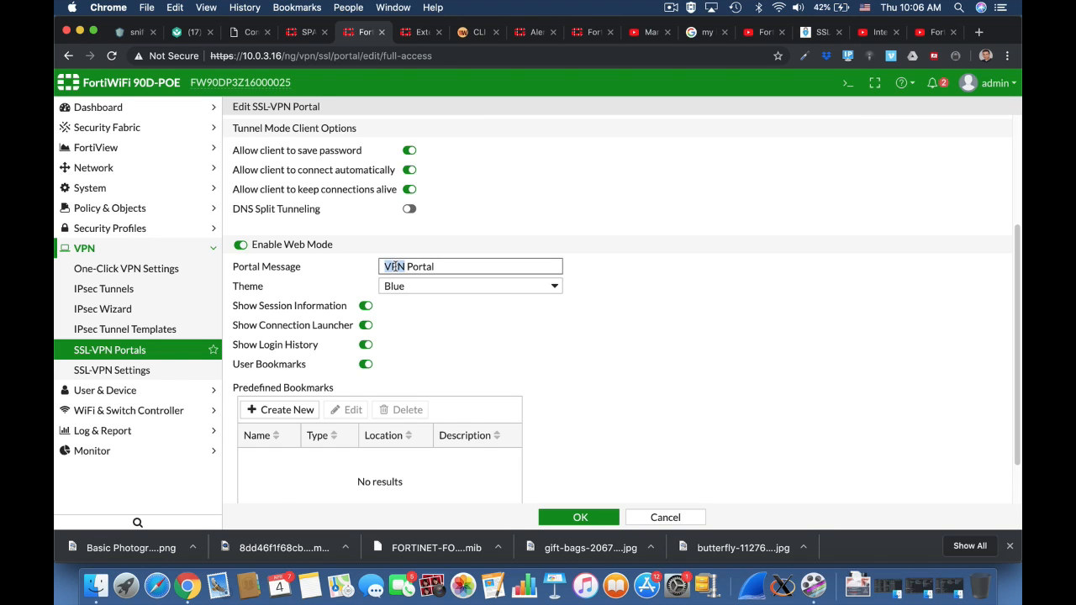
type("Home")
left_click(412, 285)
left_click(407, 298)
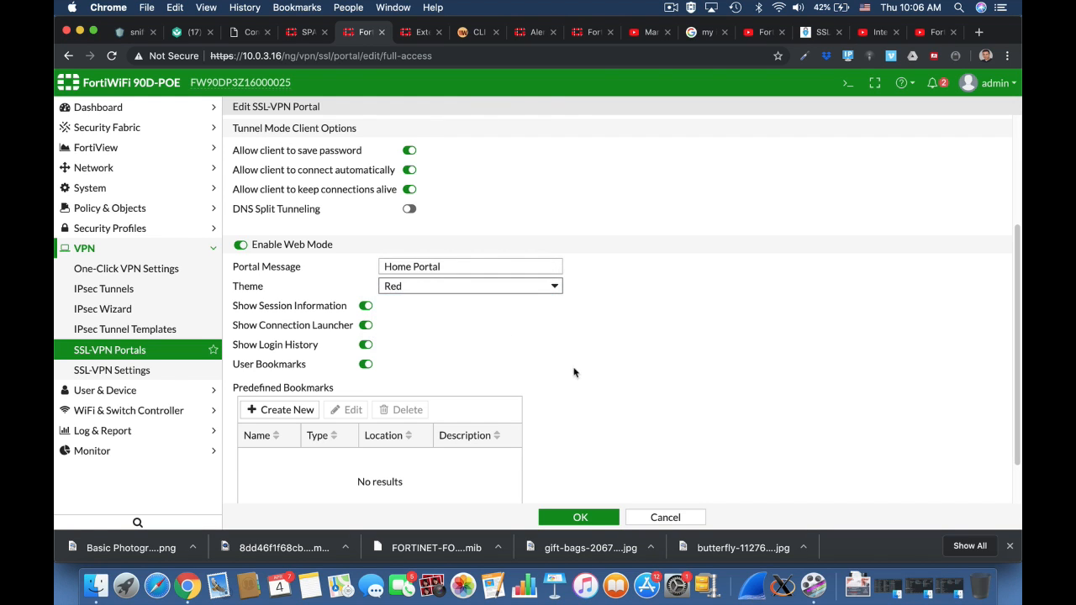
Add a predefined SSH bookmark named SSH_Forti with host 10.0.3.16.
left_click(280, 410)
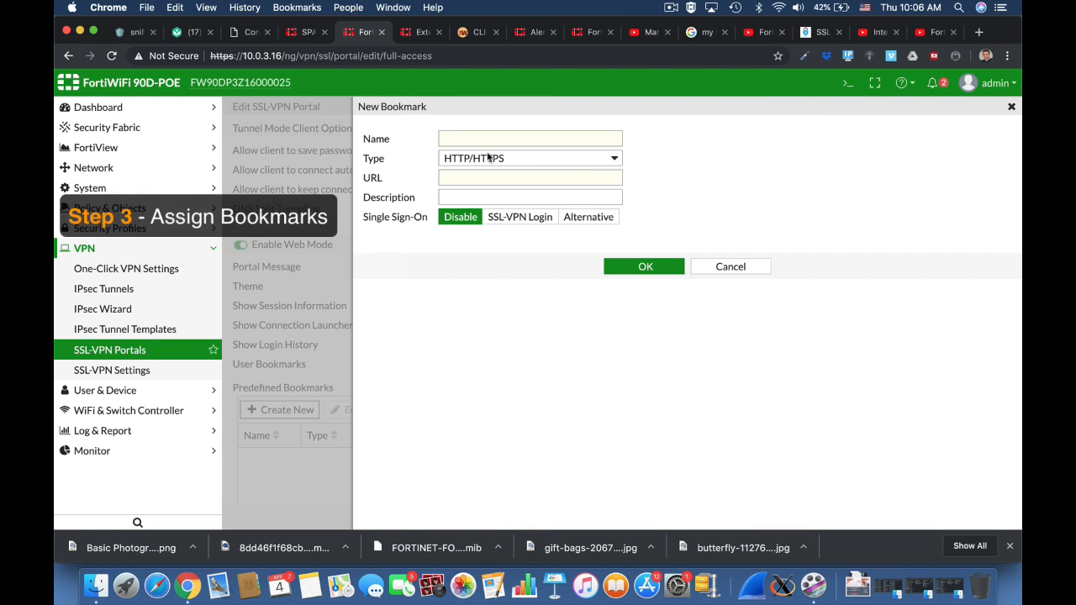
type("SSH_Forti")
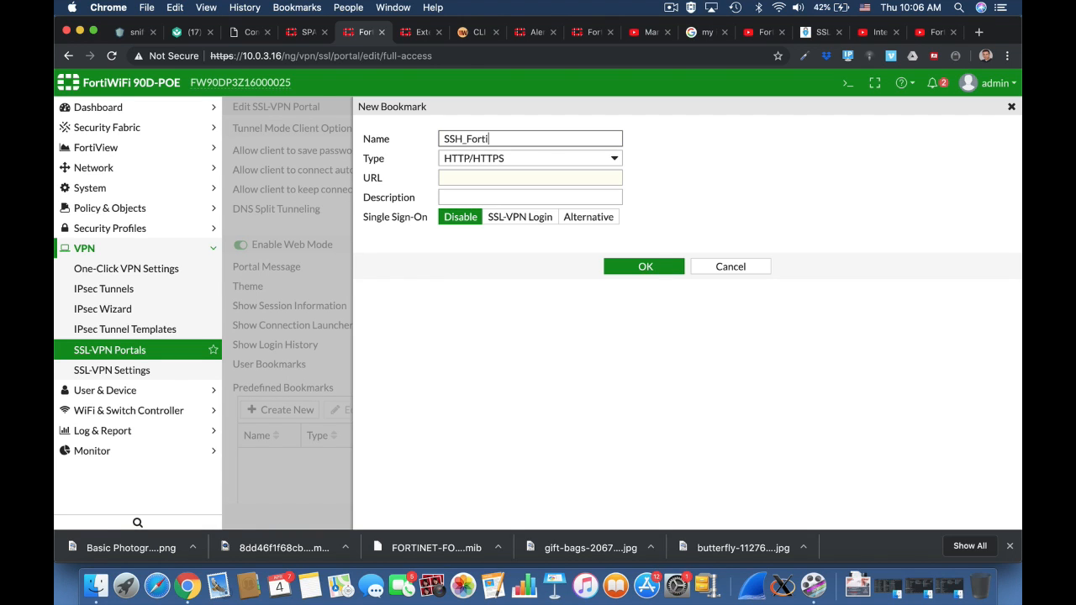
left_click(490, 176)
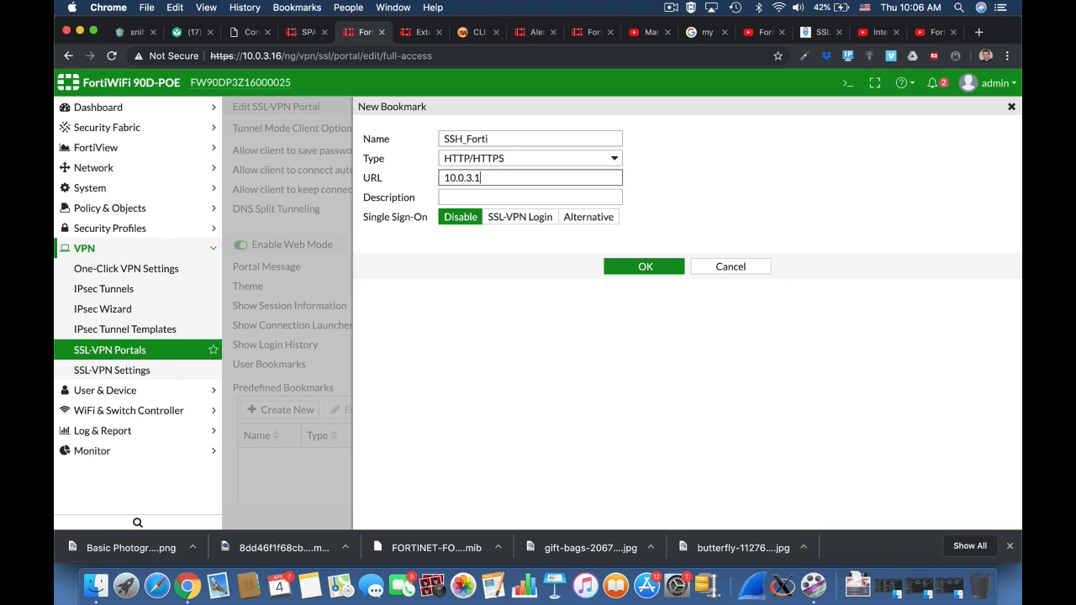
left_click(497, 166)
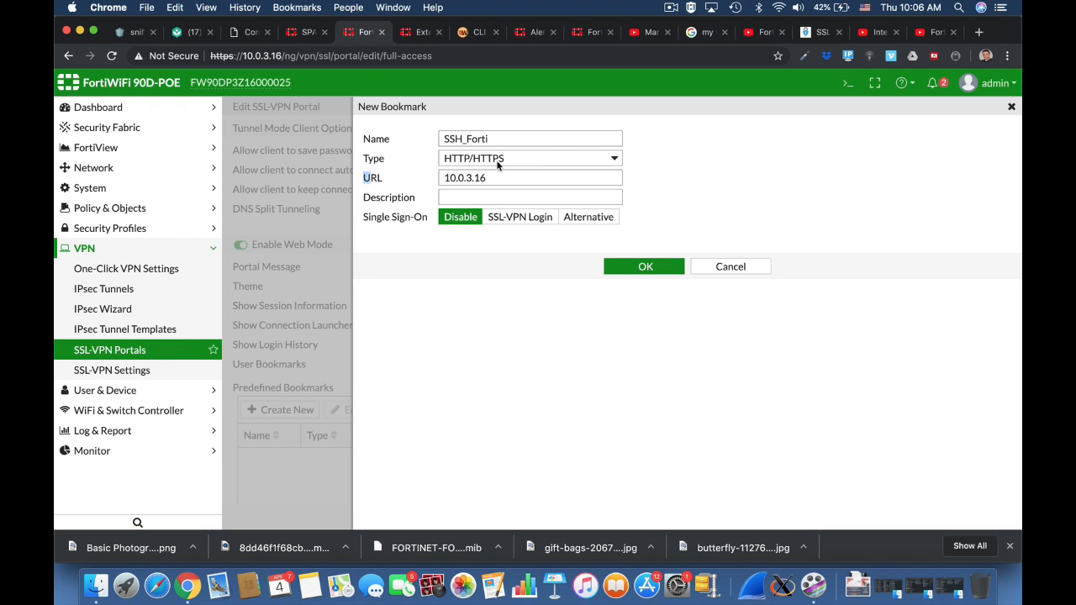
left_click(497, 166)
left_click(483, 241)
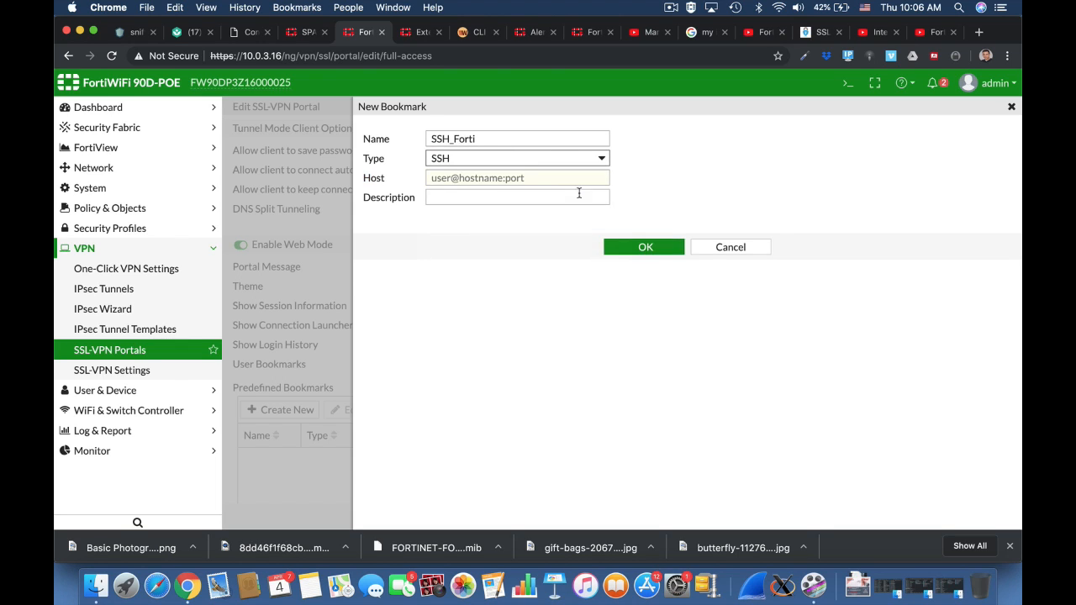
left_click(528, 178)
type("10.0.3.16")
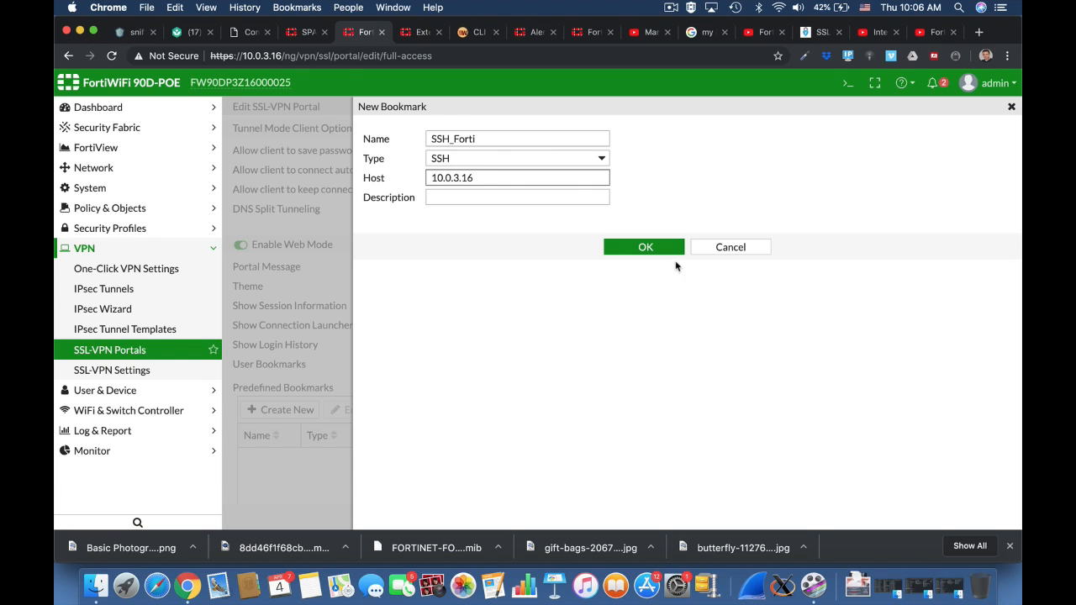
left_click(661, 248)
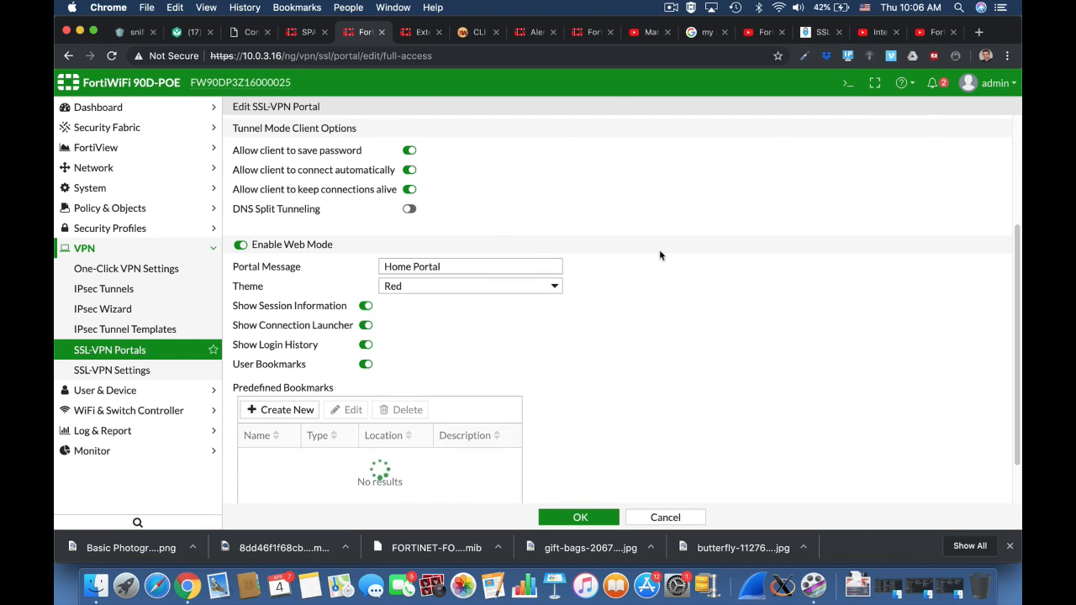
Enable FortiClient download and save the full-access portal.
scroll(664, 458, "down", 2)
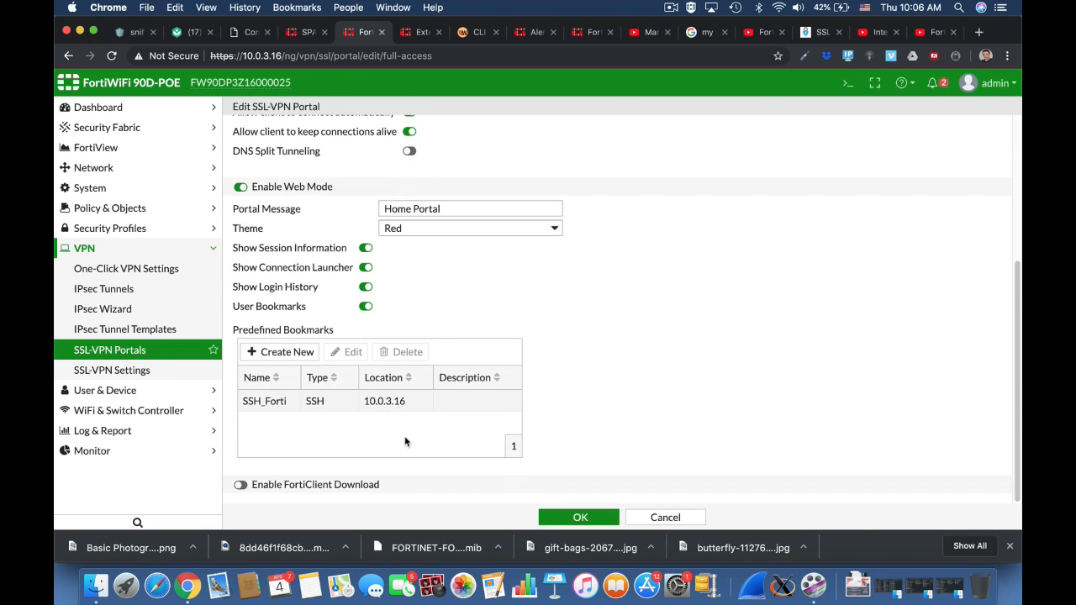
left_click(240, 484)
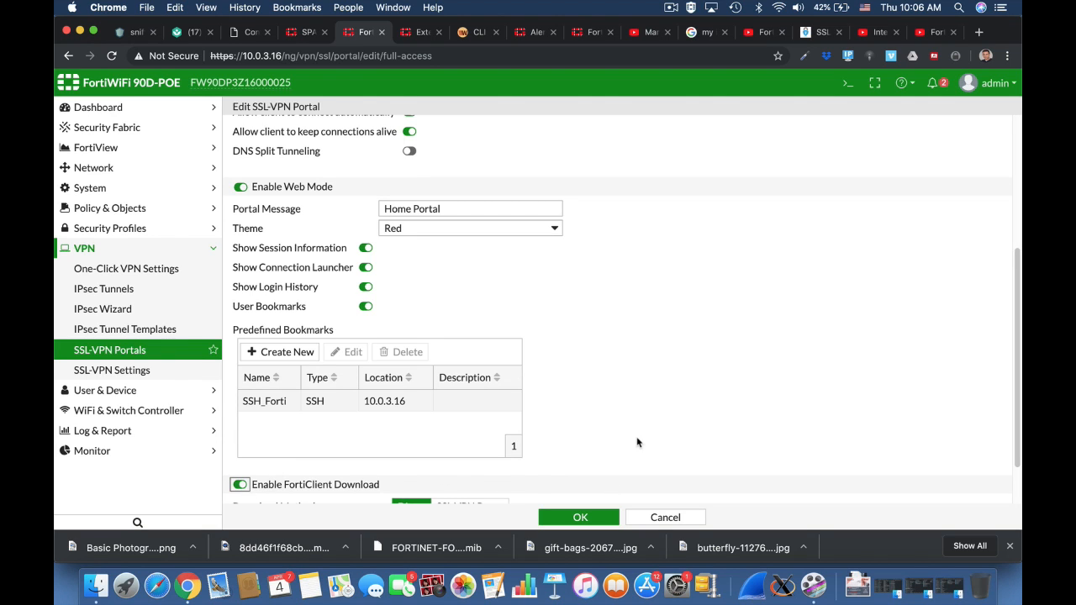
scroll(638, 437, "down", 2)
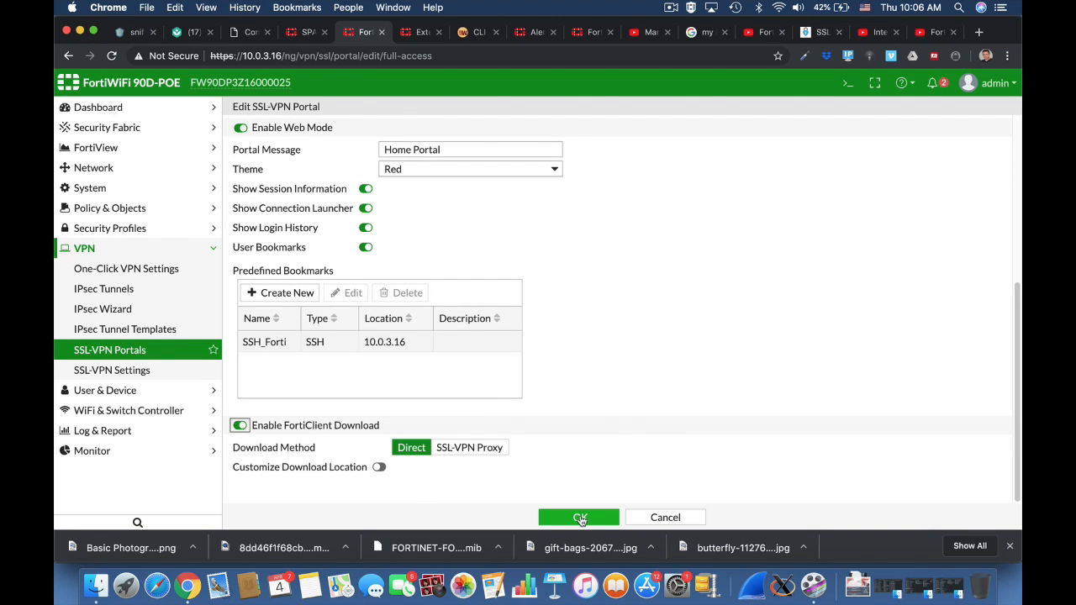
left_click(580, 518)
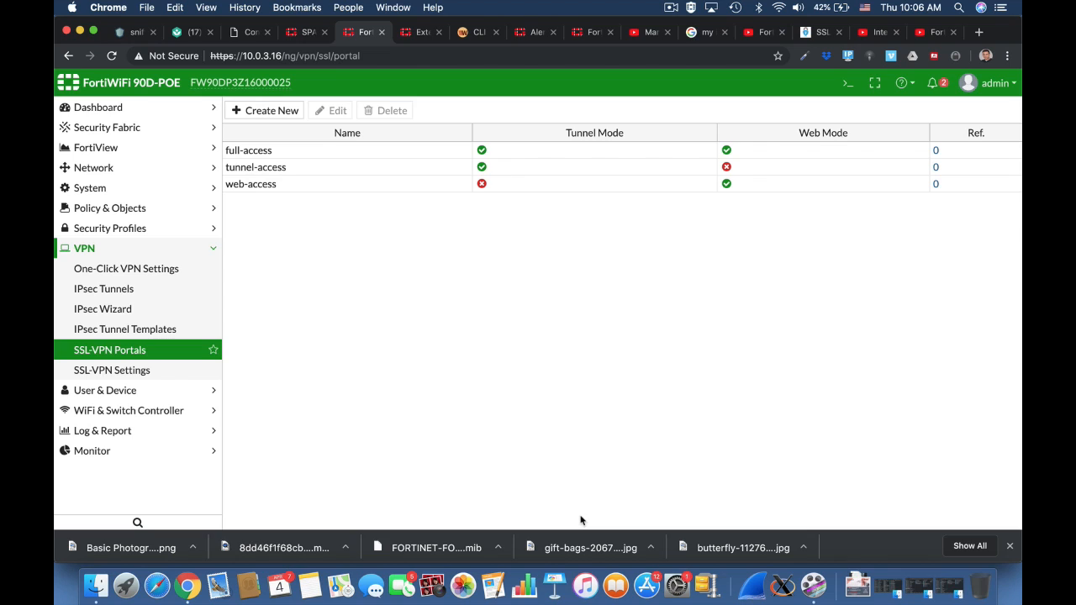
Open the SSL-VPN settings and make them listen on the wan1 interface on port 10443.
left_click(171, 375)
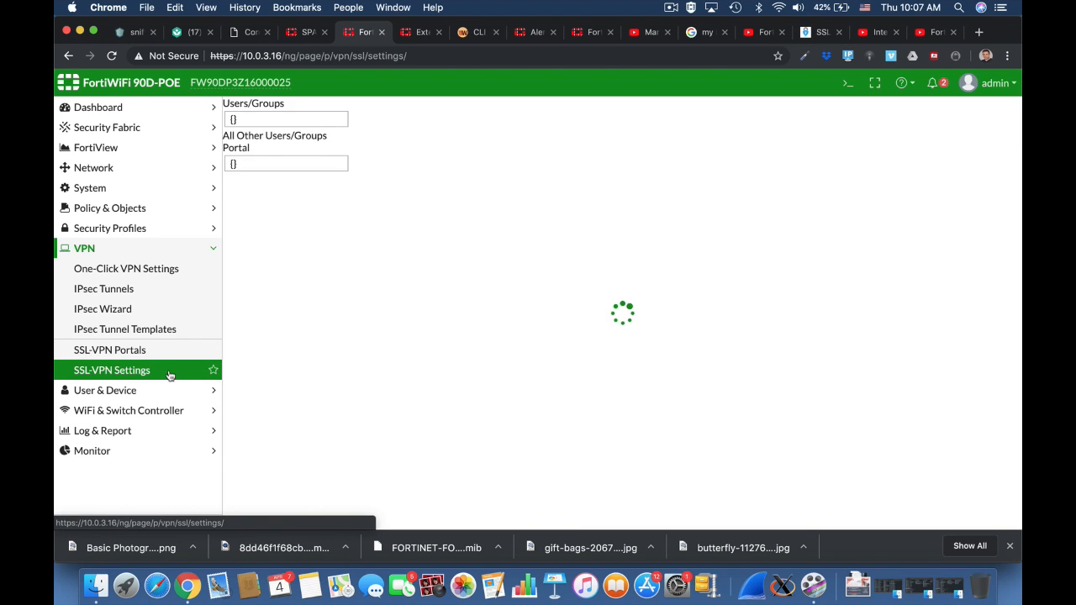
left_click(400, 217)
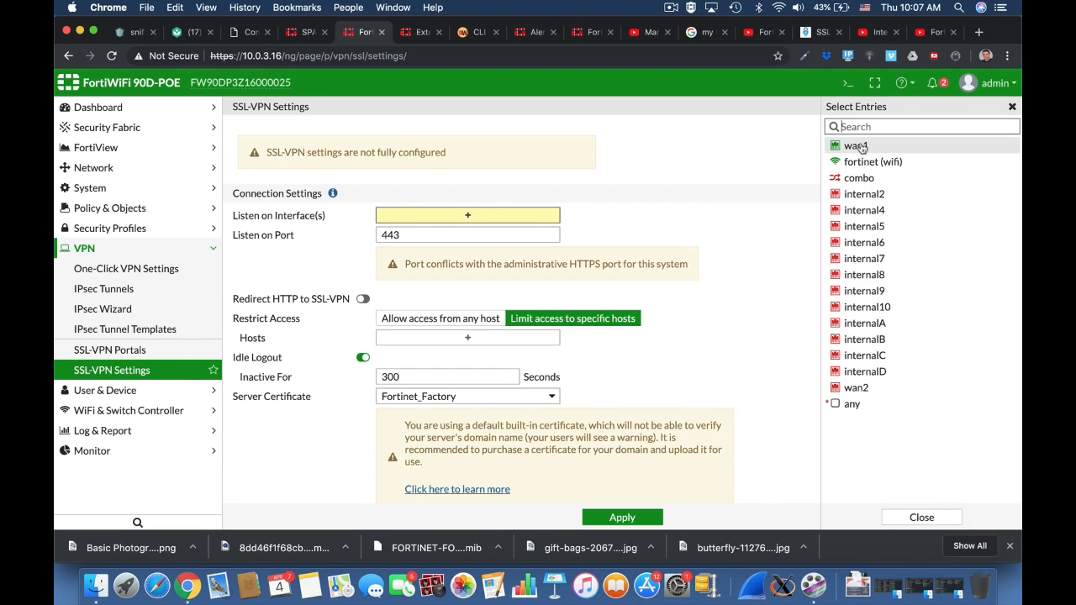
left_click(855, 147)
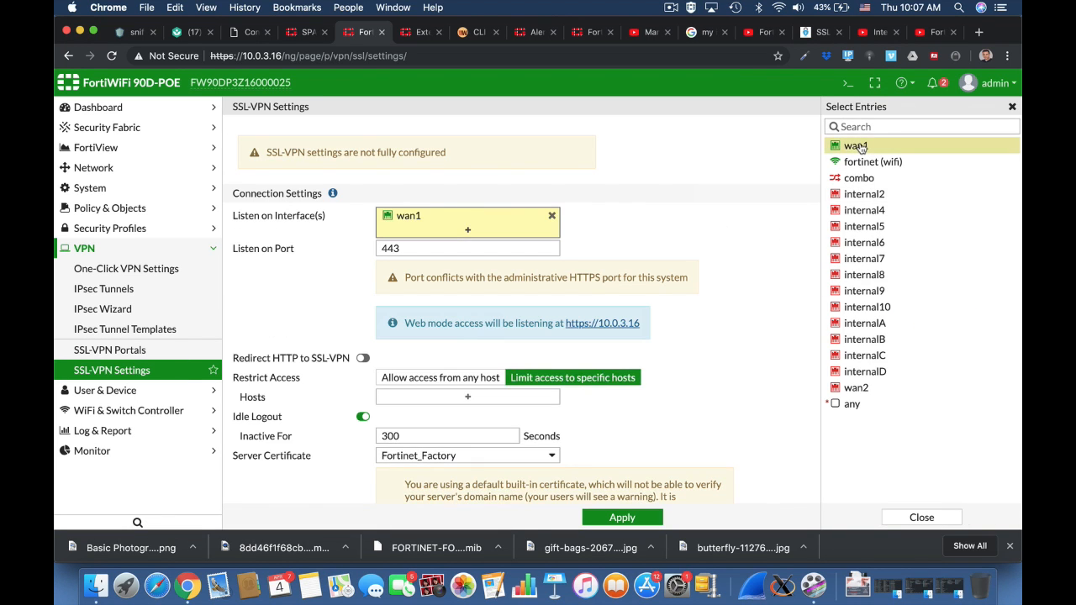
left_click(382, 249)
type("10")
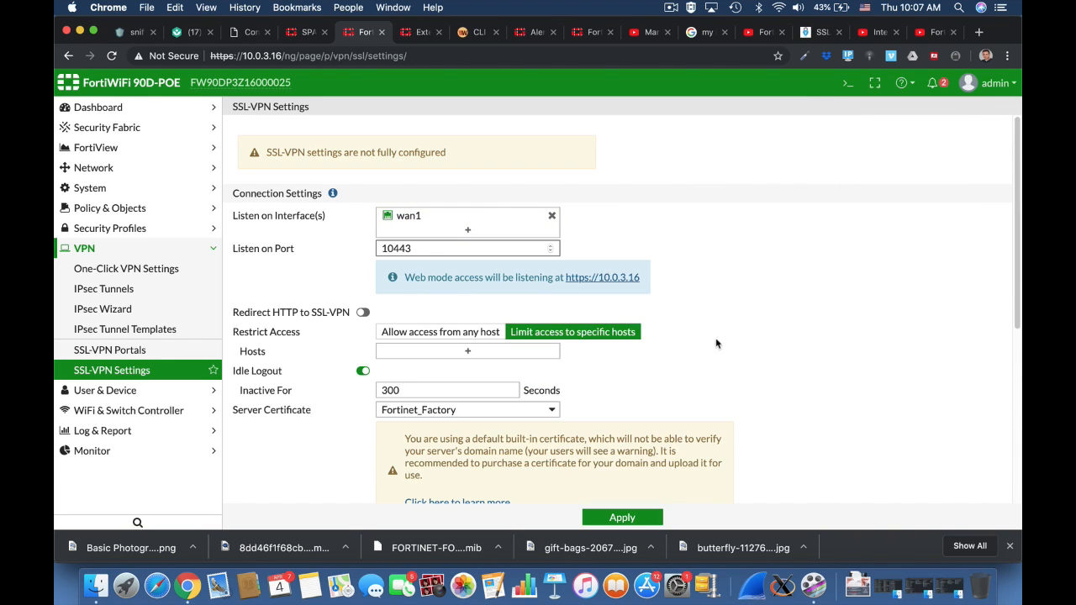
Allow access from any host and set the tunnel client IP range to SSLVPN_TUNNEL_ADDR1.
left_click(715, 341)
scroll(748, 383, "down", 4)
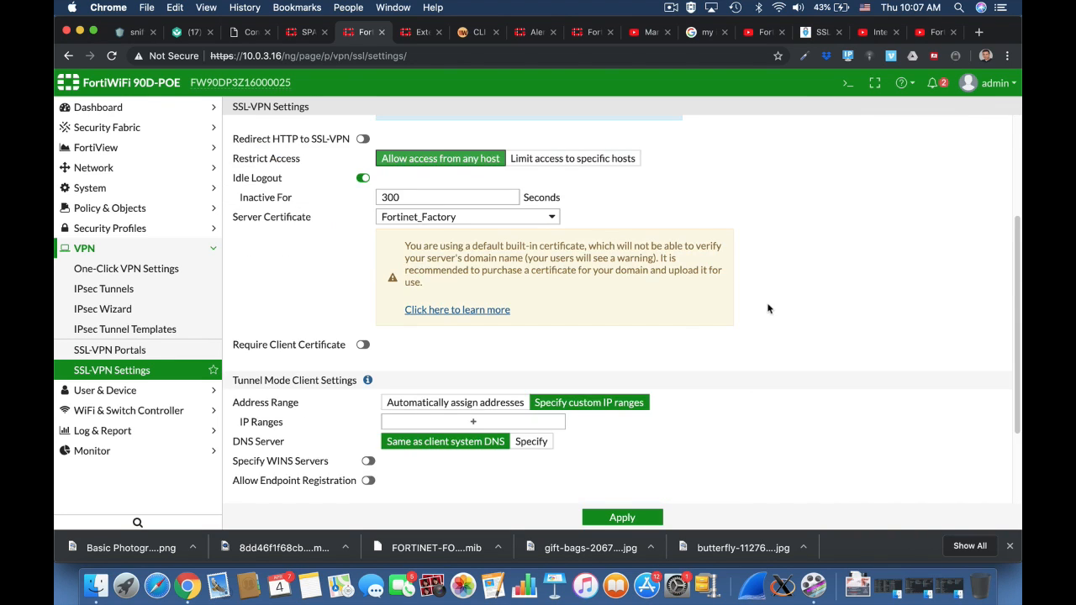
scroll(768, 311, "down", 3)
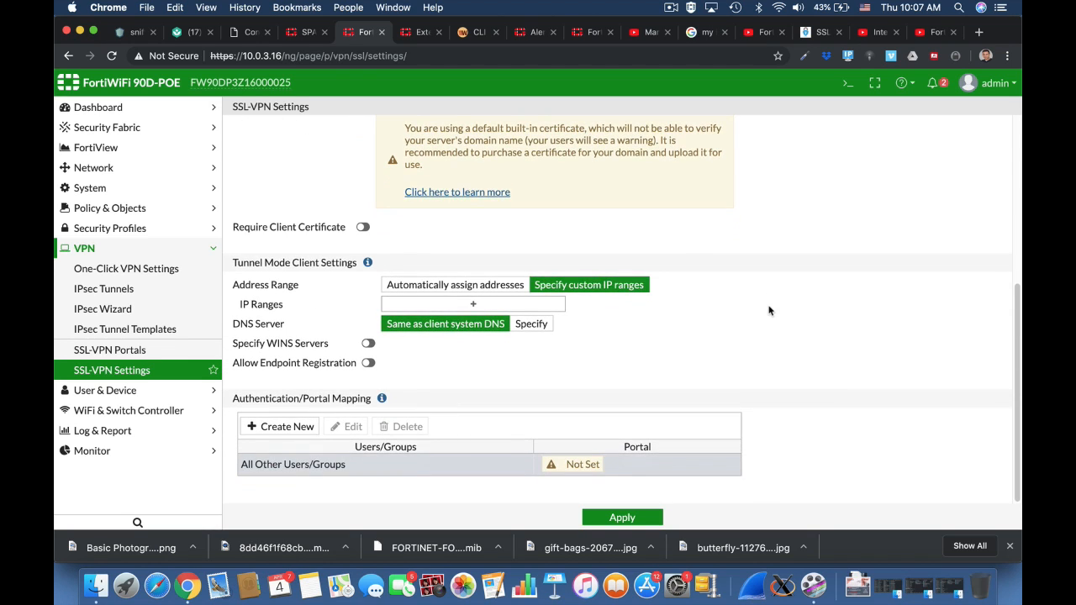
left_click(494, 305)
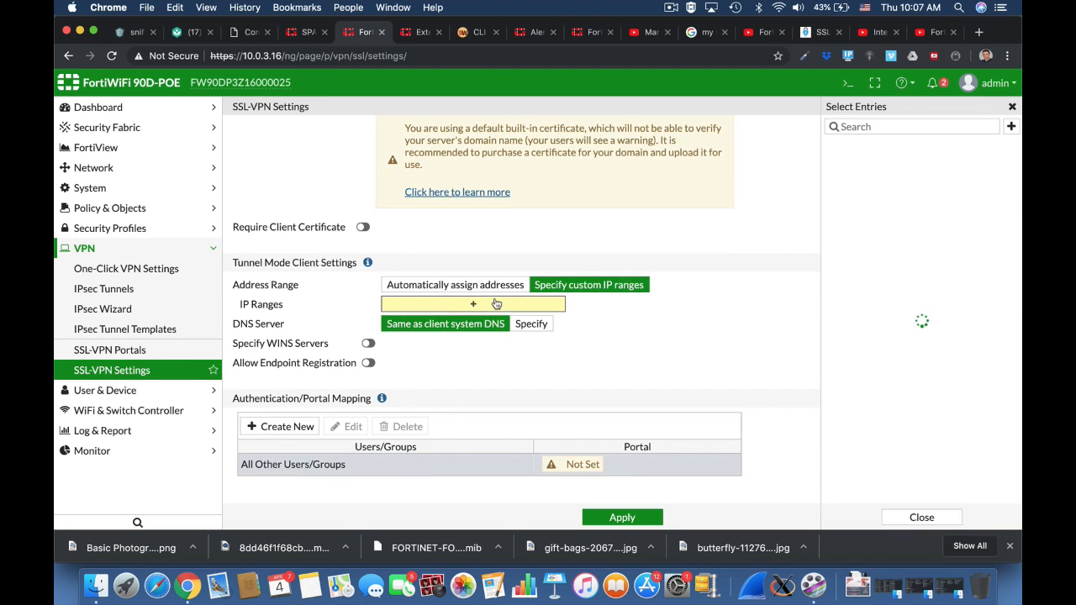
left_click(737, 364)
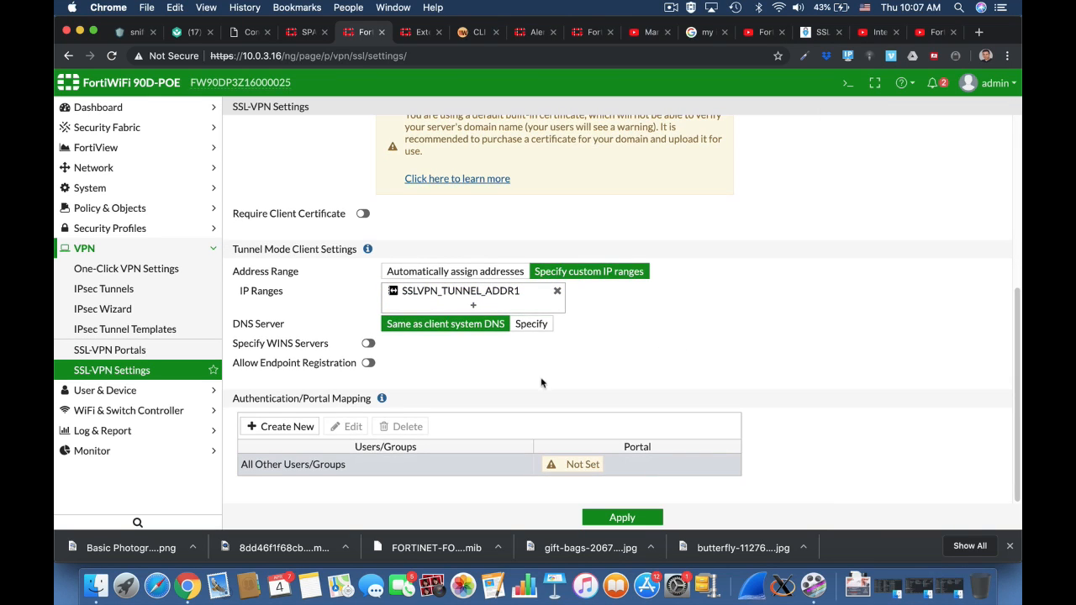
Add an authentication/portal mapping that assigns the ssl users group to the full-access portal.
left_click(289, 429)
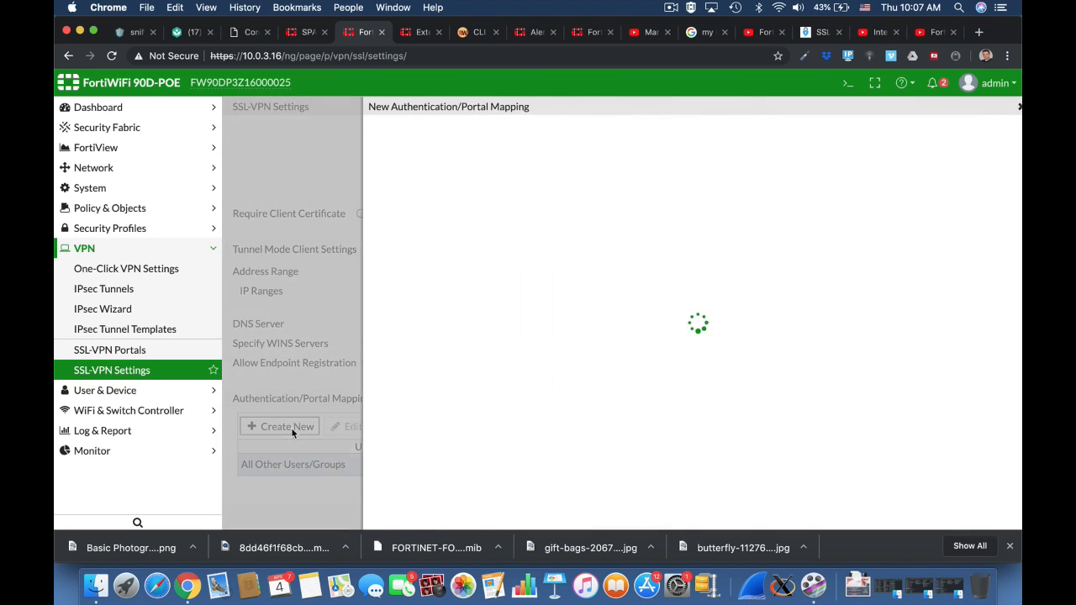
left_click(512, 129)
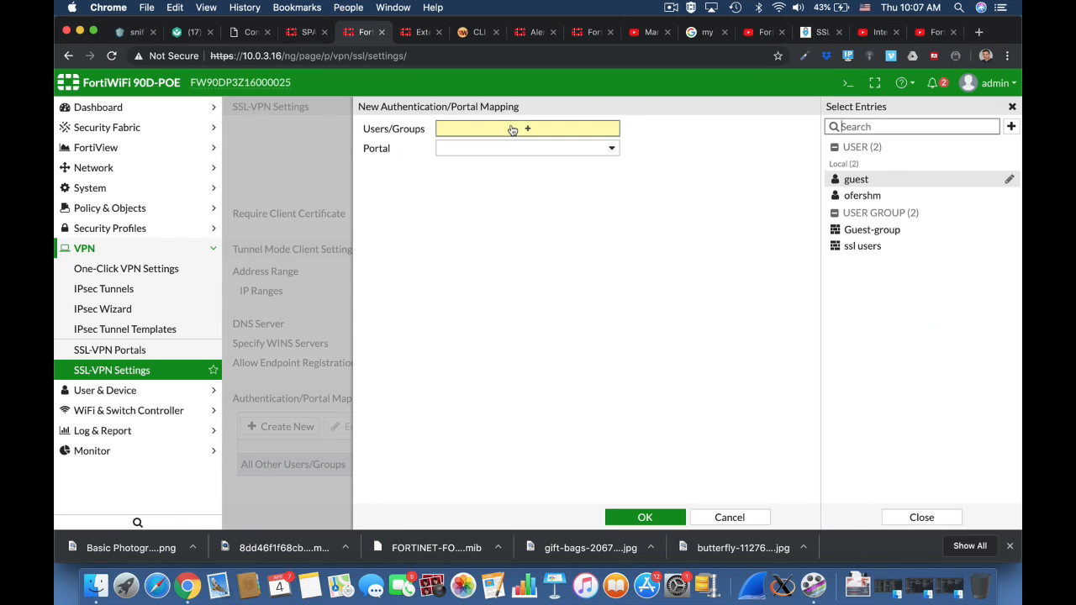
left_click(857, 246)
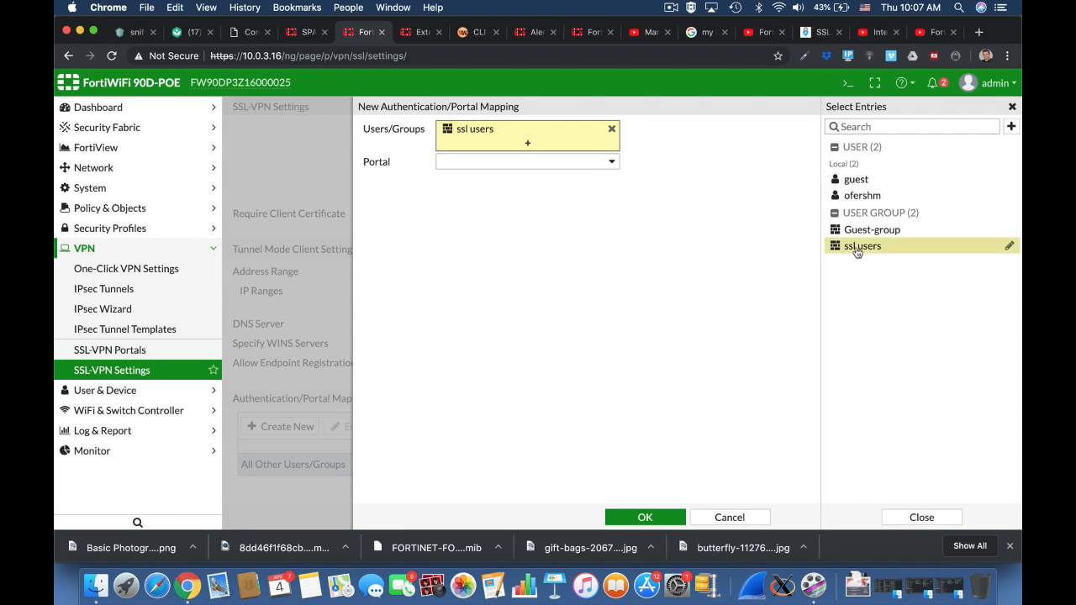
left_click(607, 163)
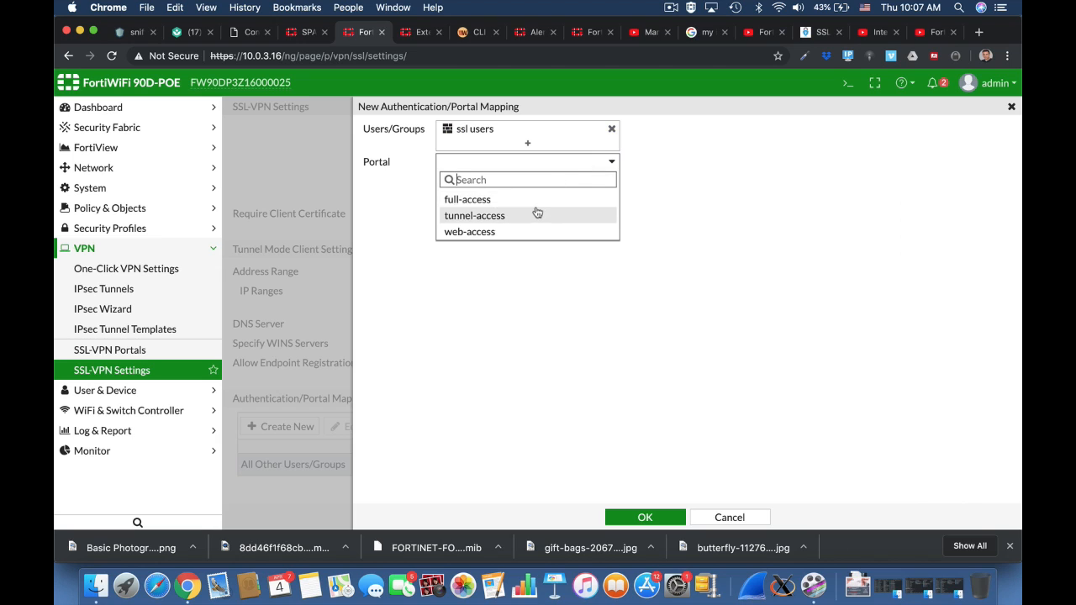
left_click(521, 201)
left_click(646, 514)
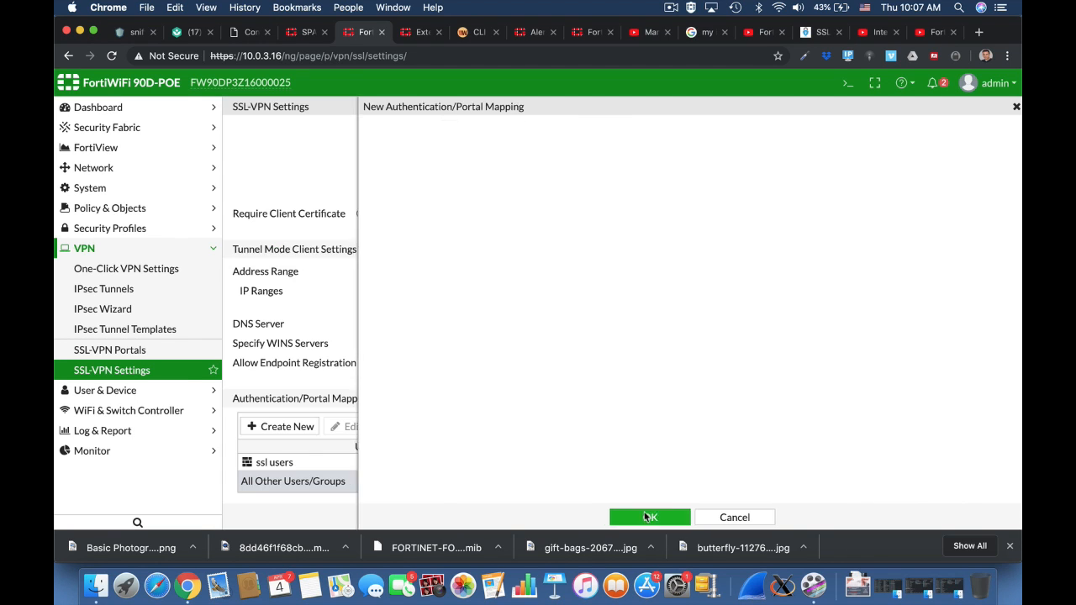
Map All Other Users/Groups to the web-access portal and apply the SSL-VPN settings, accepting the certificate warning.
left_click(573, 483)
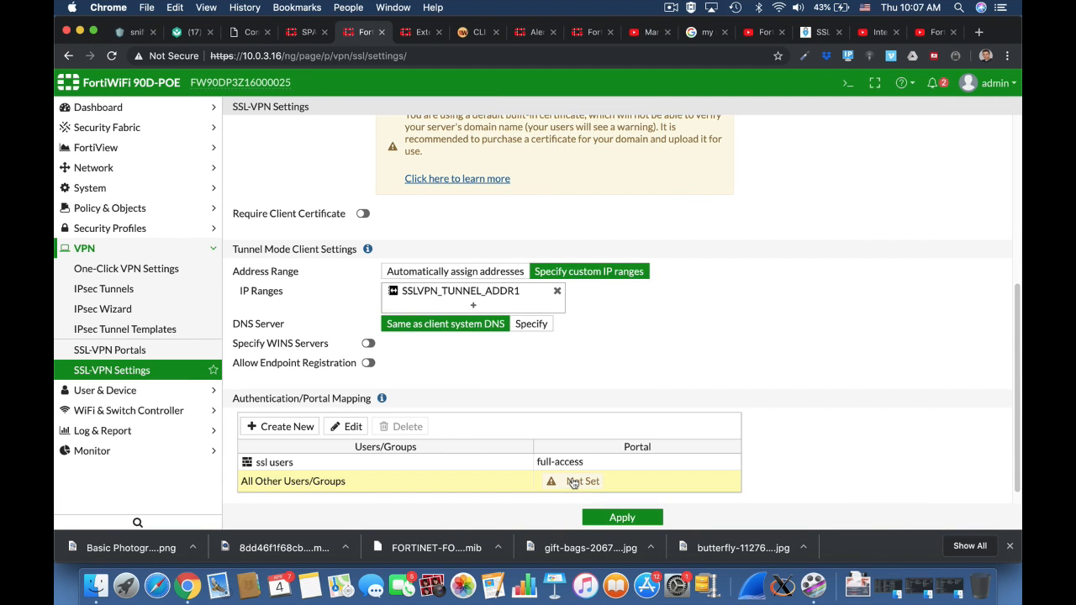
double_click(572, 482)
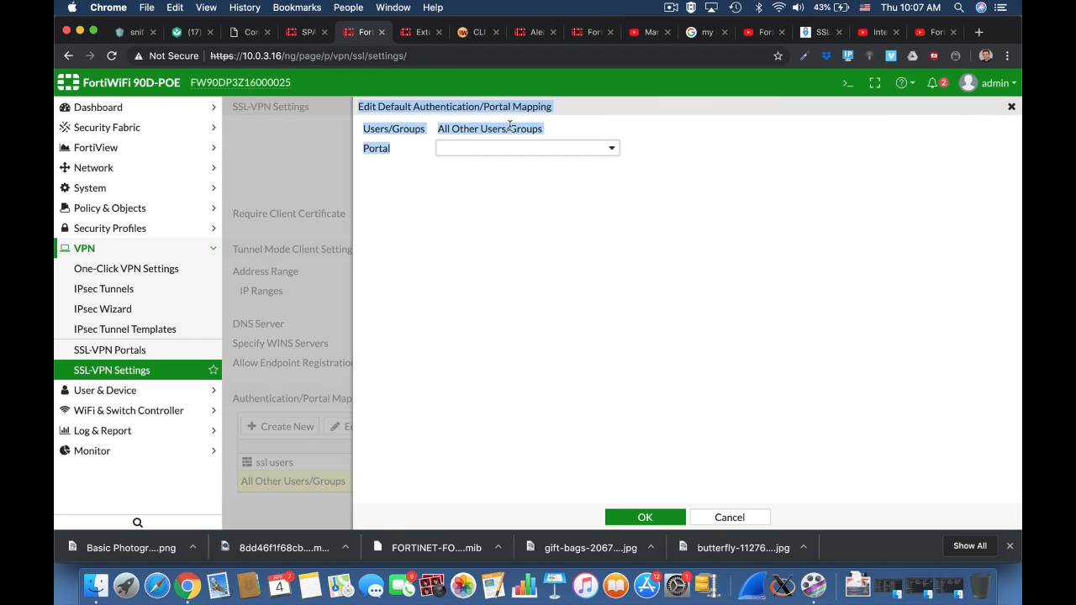
left_click(508, 168)
left_click(499, 151)
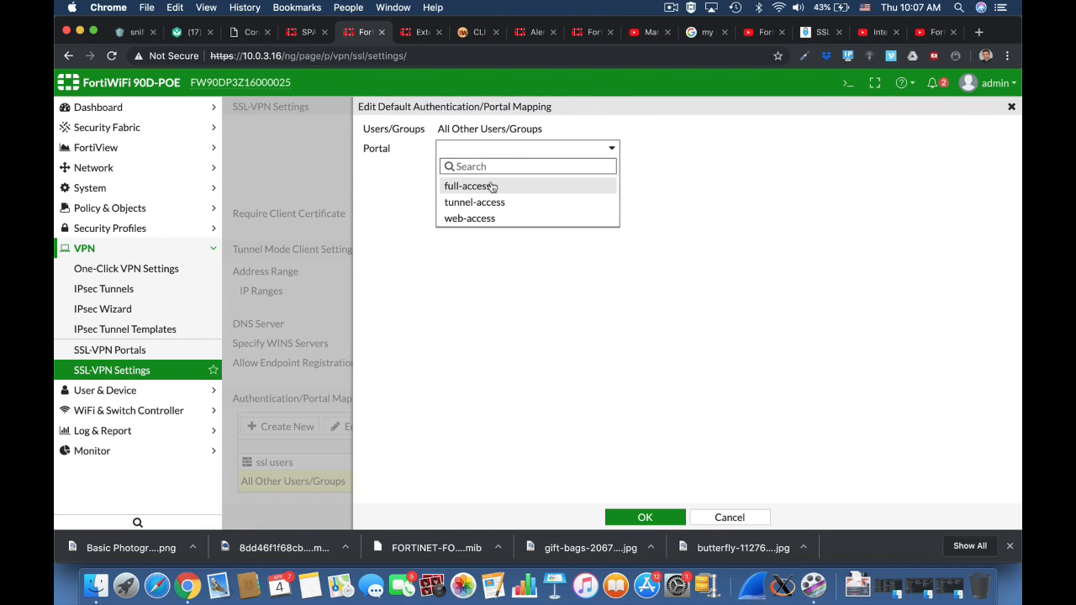
left_click(494, 218)
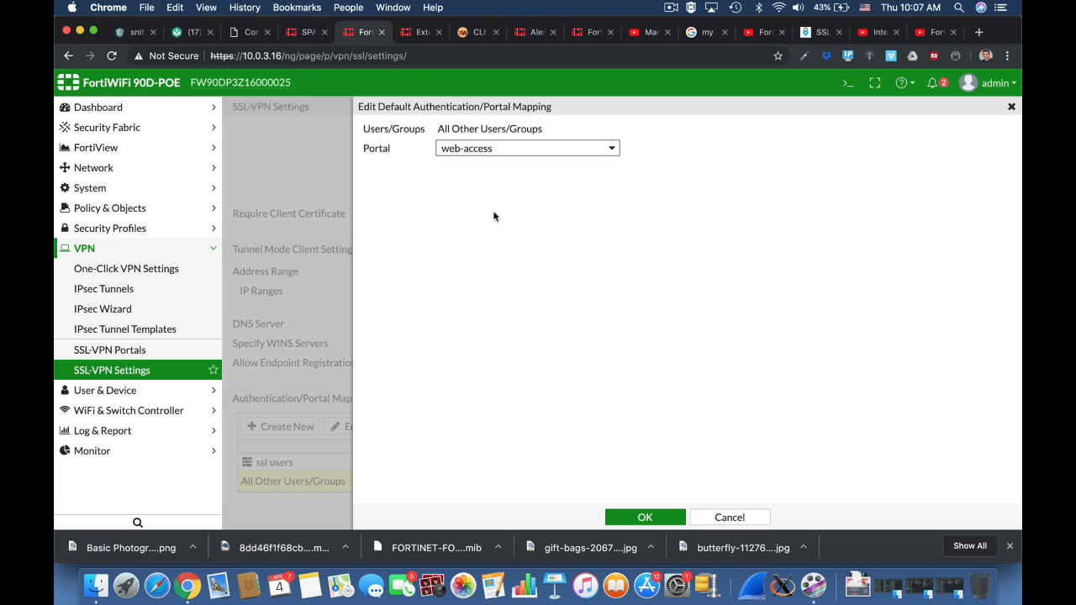
left_click(643, 517)
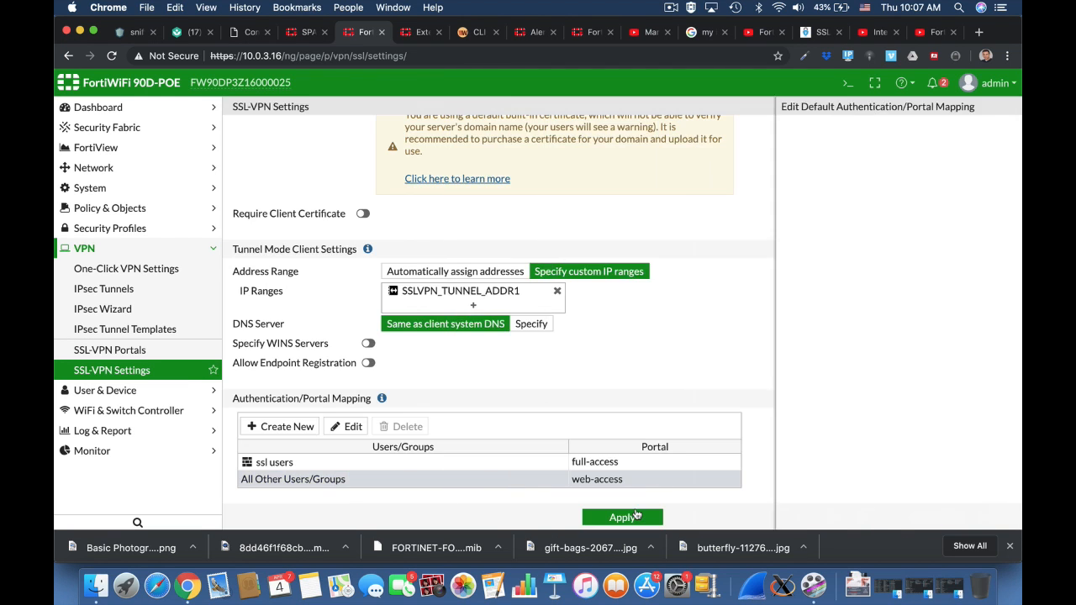
left_click(647, 517)
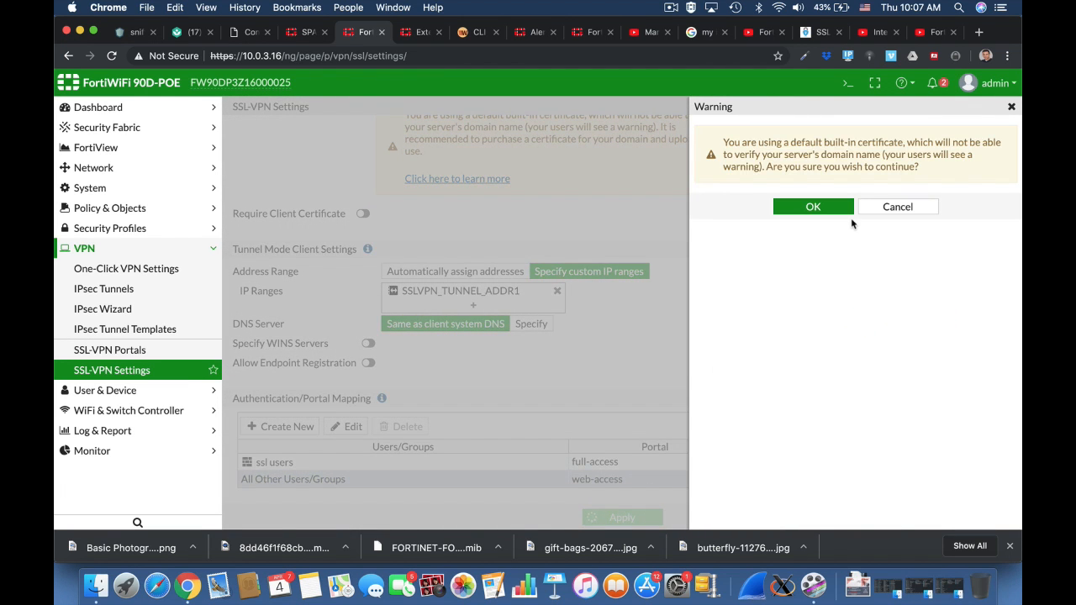
left_click(814, 209)
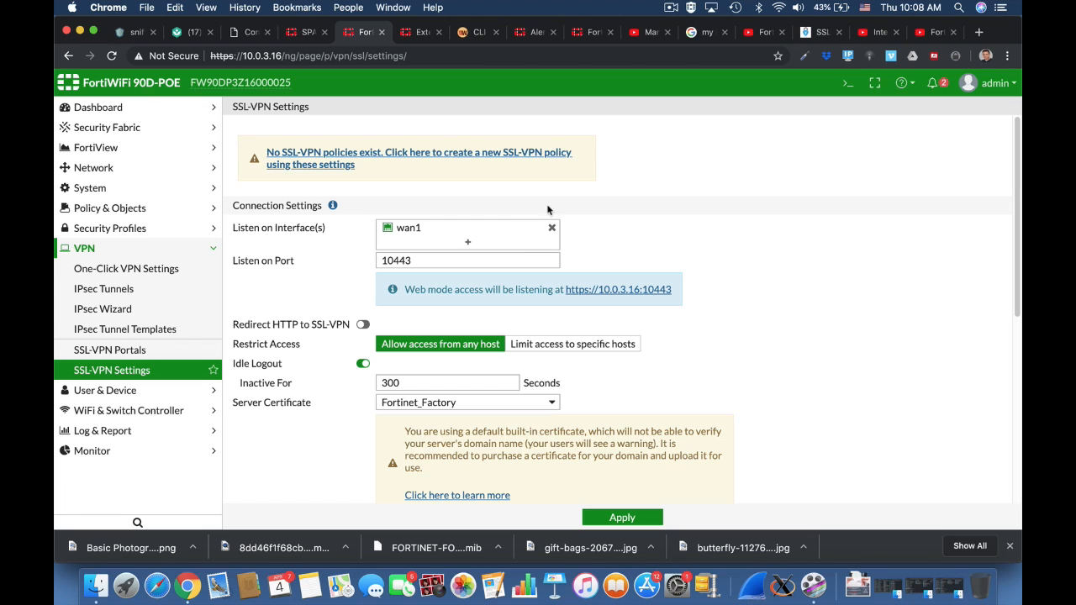
Create a new IPv4 policy named SSL-VPN.
left_click(180, 207)
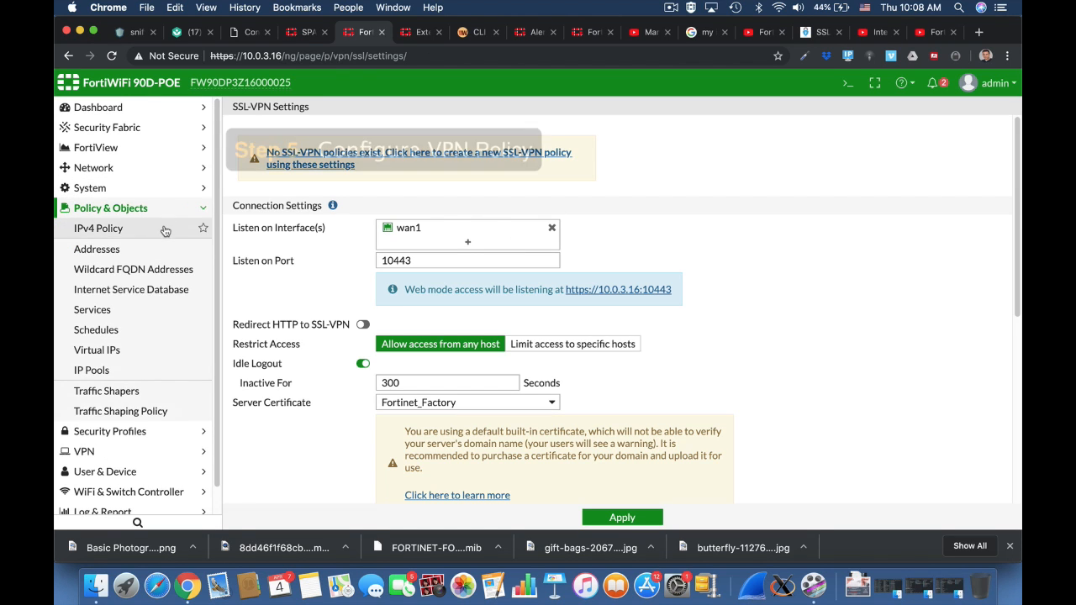
left_click(164, 229)
left_click(275, 108)
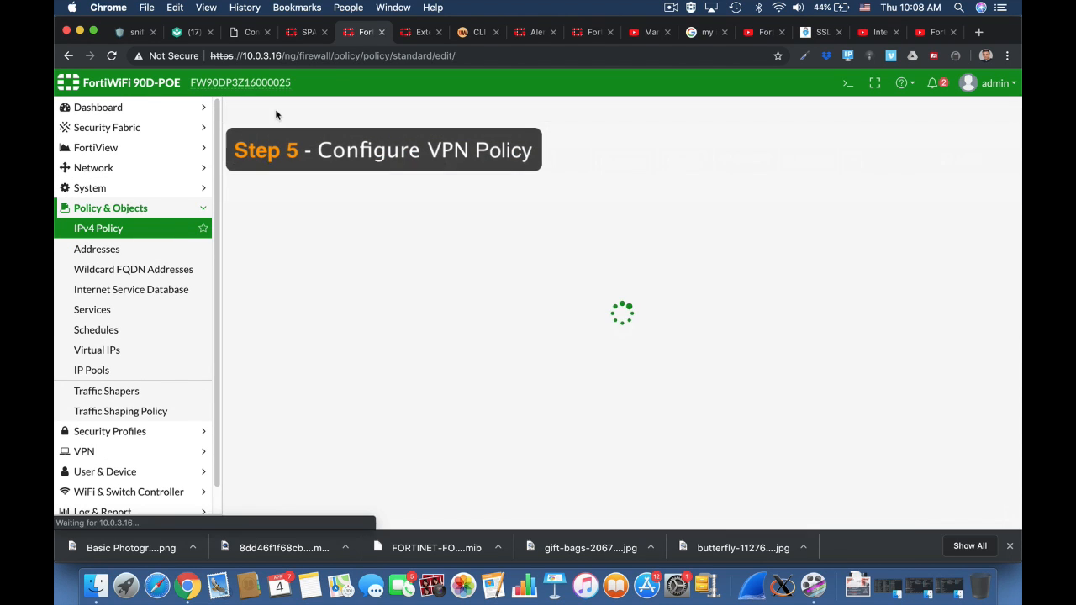
left_click(349, 147)
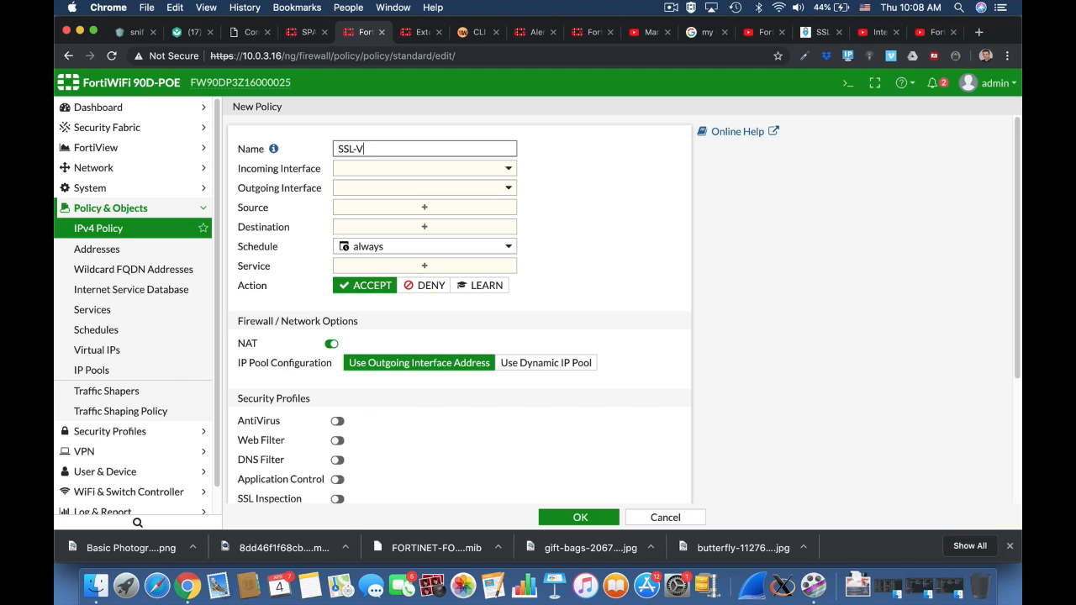
type("SSL-VPN")
Set the policy's incoming interface to the SSL-VPN tunnel interface and outgoing interface to wan1.
left_click(367, 166)
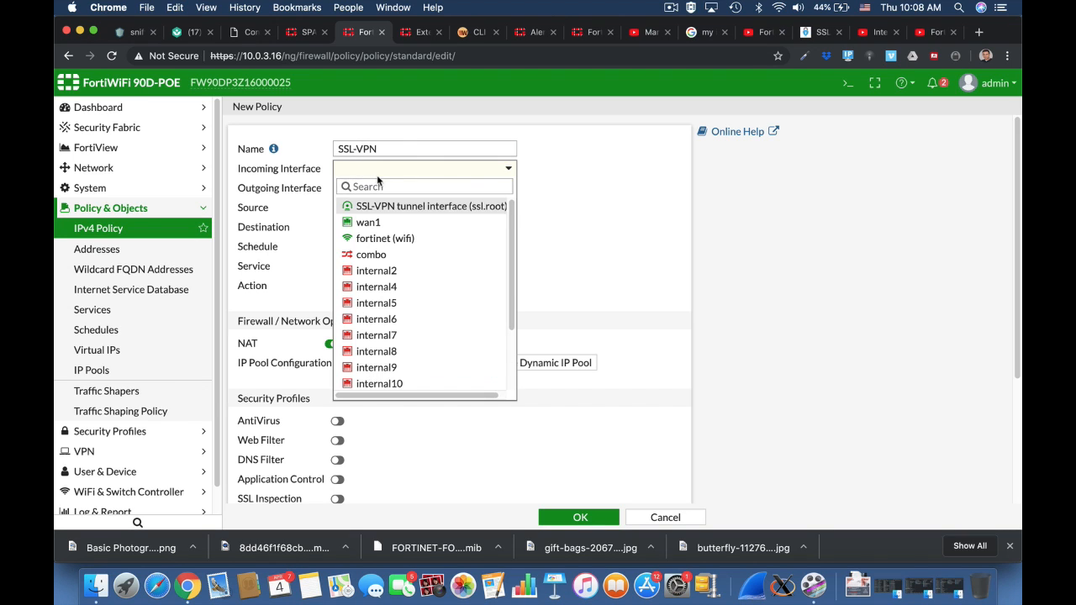
left_click(378, 210)
left_click(378, 188)
left_click(374, 241)
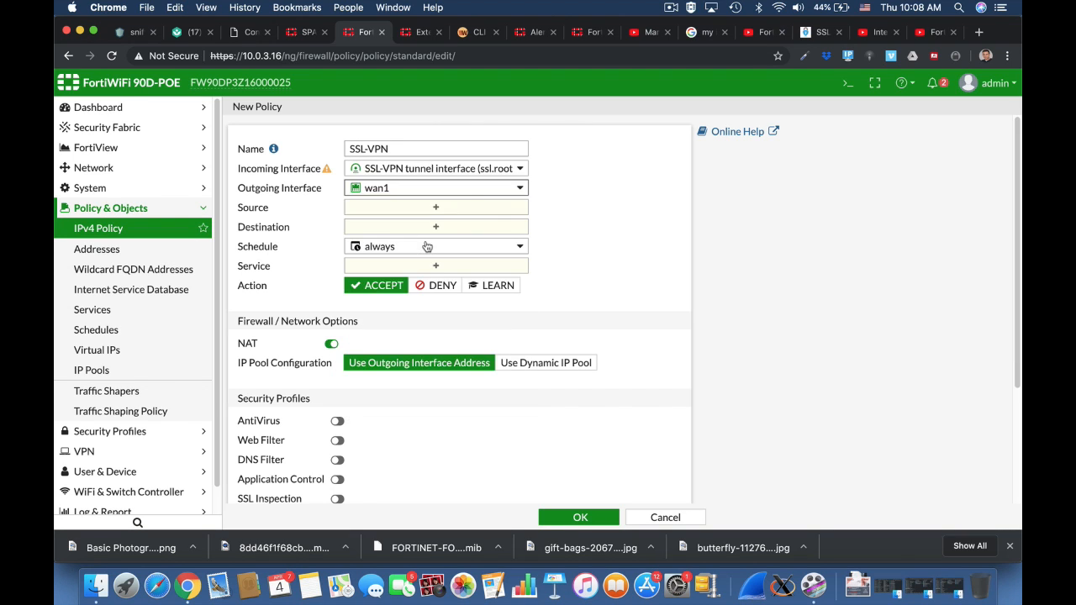
Set the policy source to the all address and the ssl users group.
left_click(454, 208)
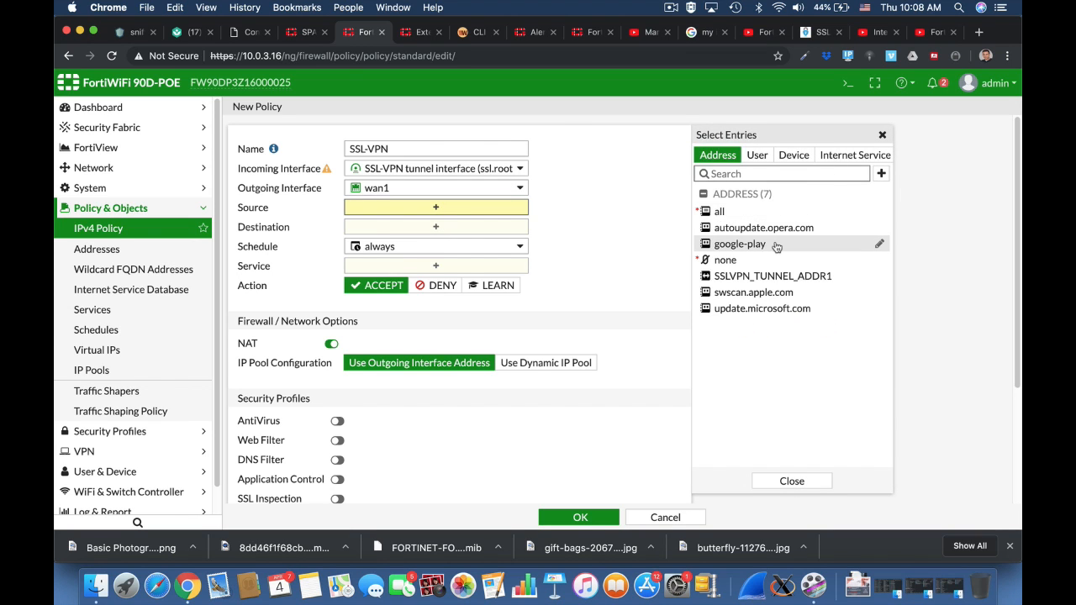
left_click(725, 212)
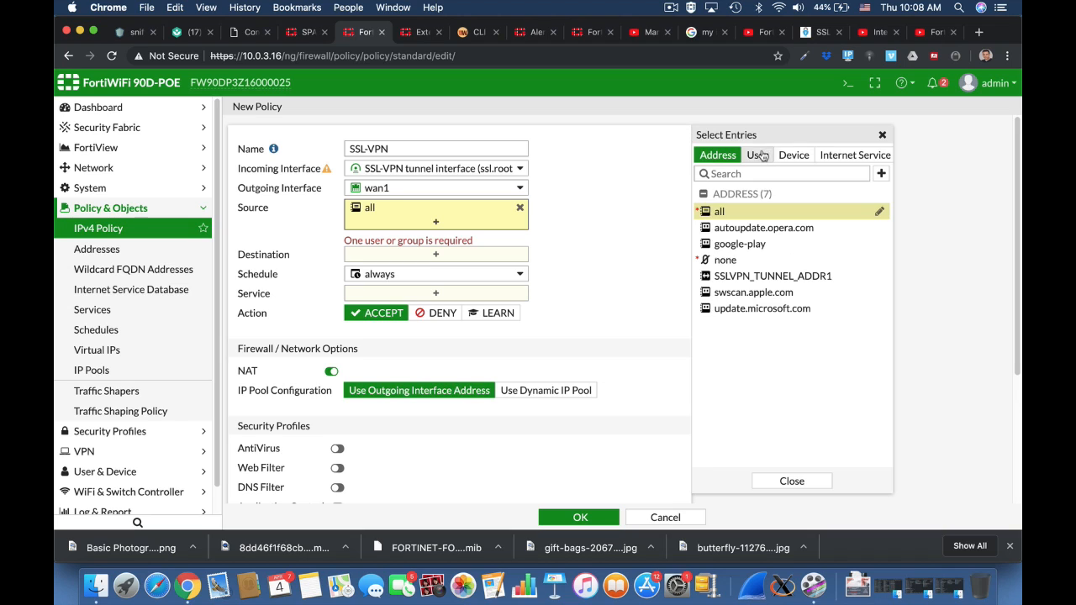
left_click(758, 155)
left_click(743, 296)
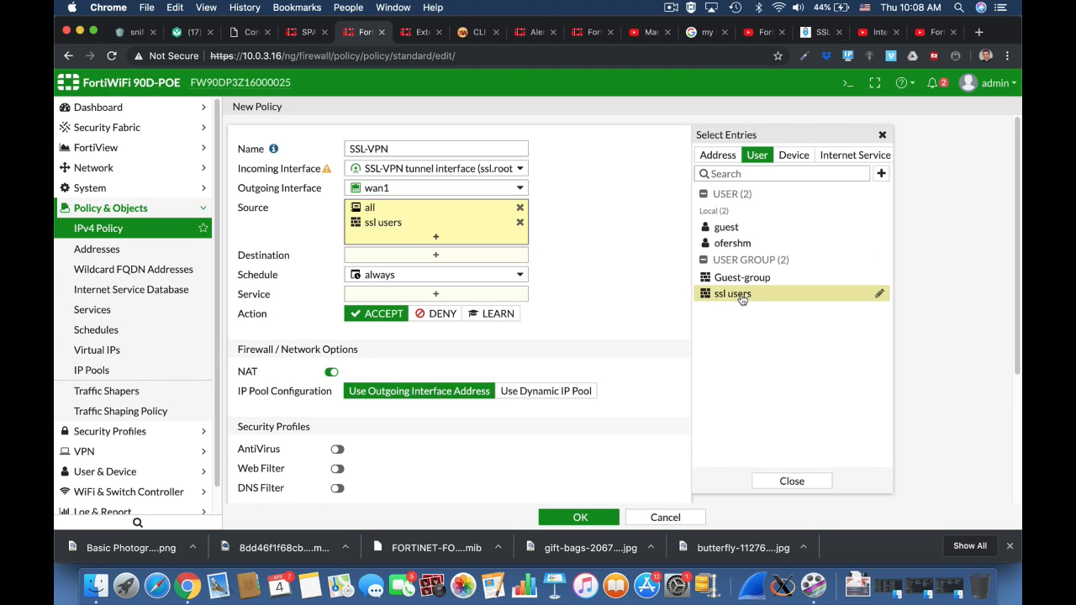
Set the destination to all and the service to ALL, then save the policy, accepting the certificate confirmation.
left_click(427, 260)
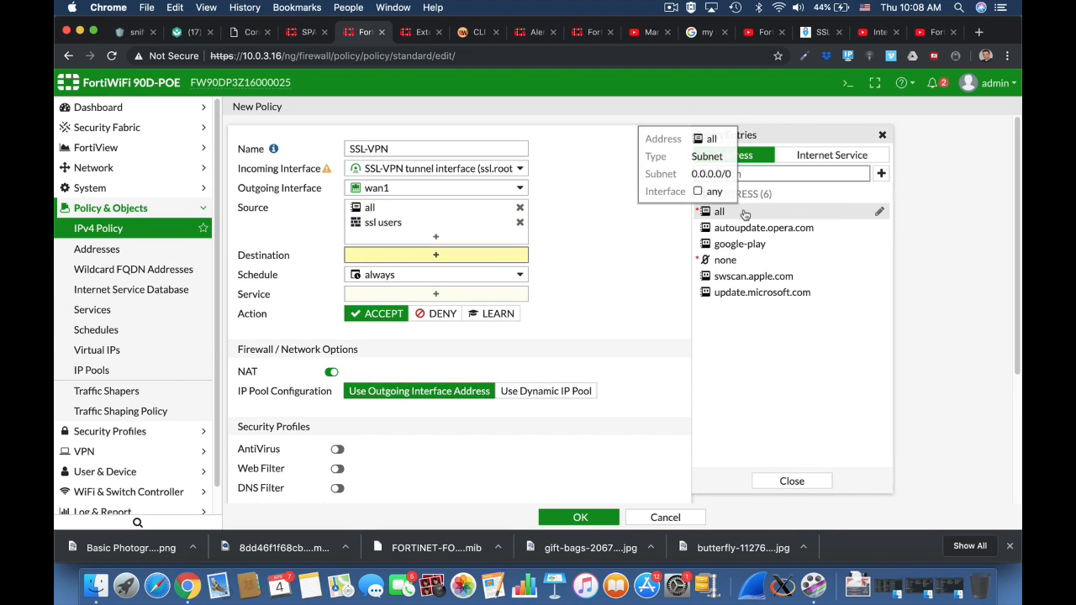
left_click(732, 211)
left_click(451, 308)
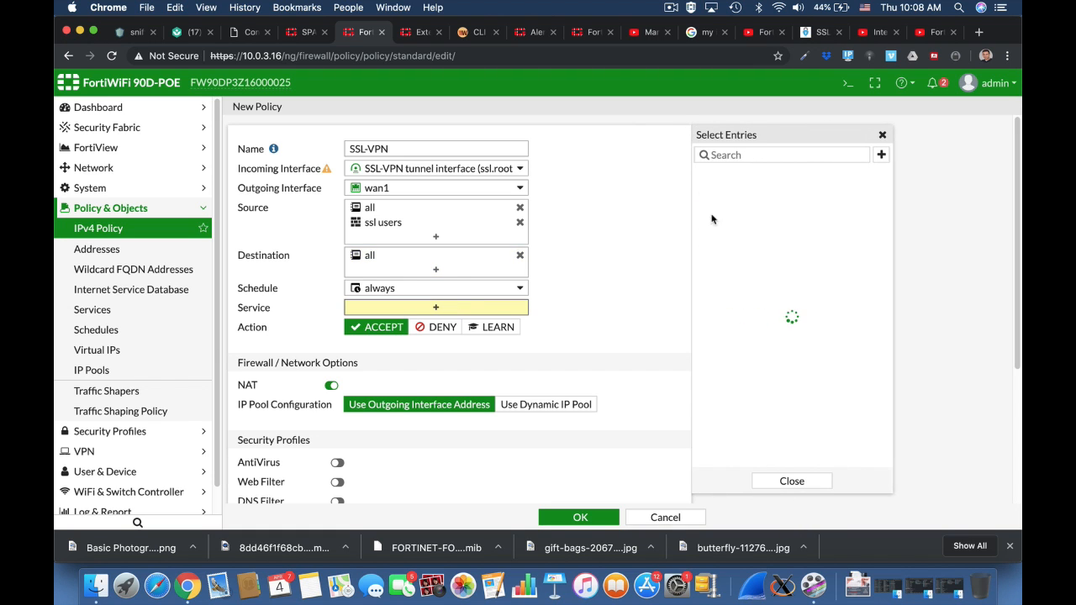
left_click(726, 211)
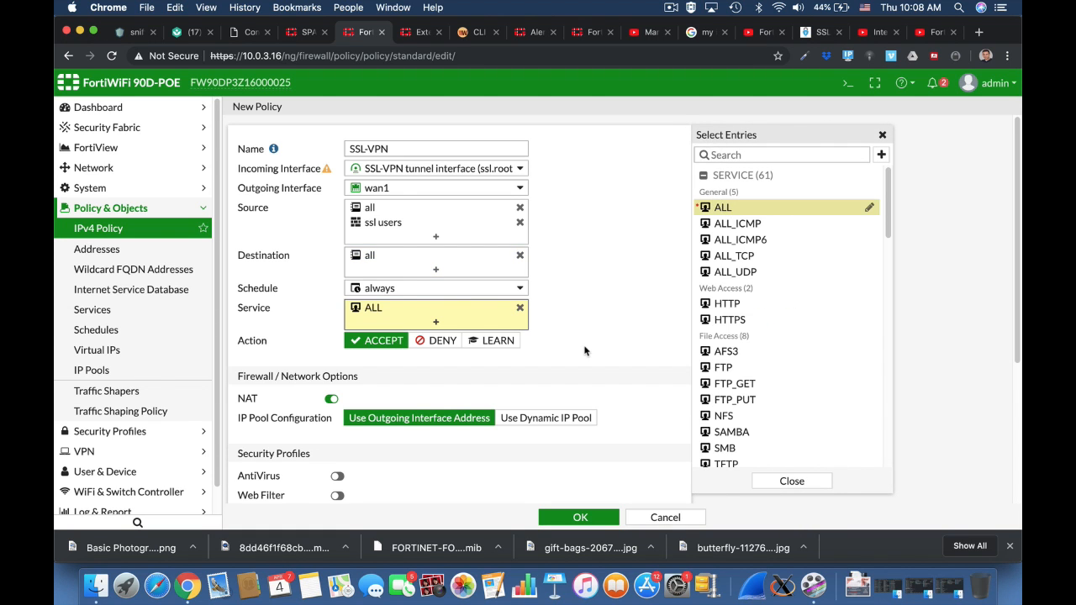
left_click(580, 517)
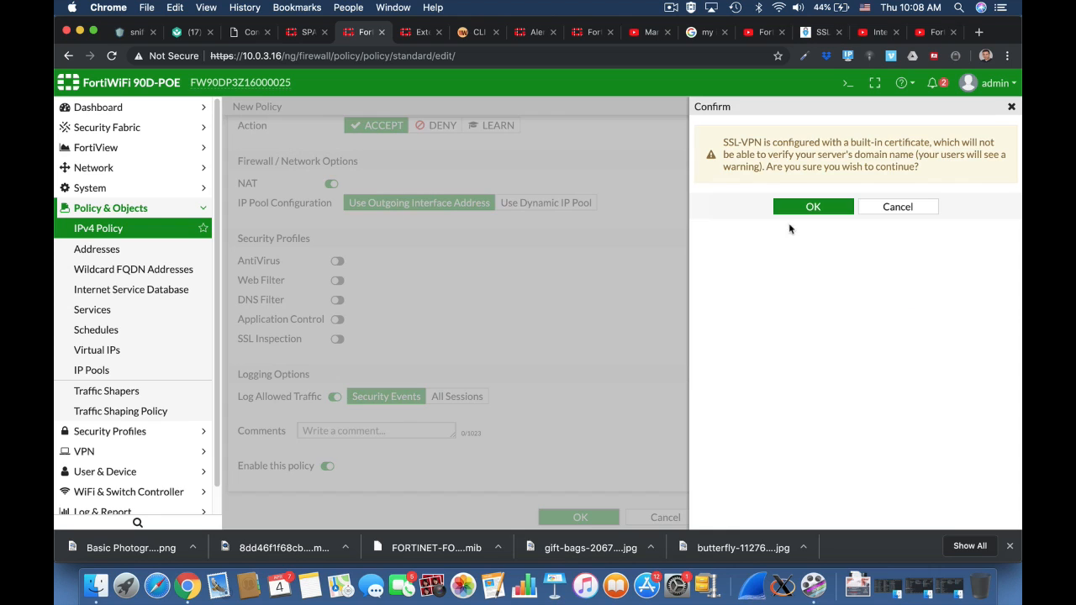
left_click(820, 205)
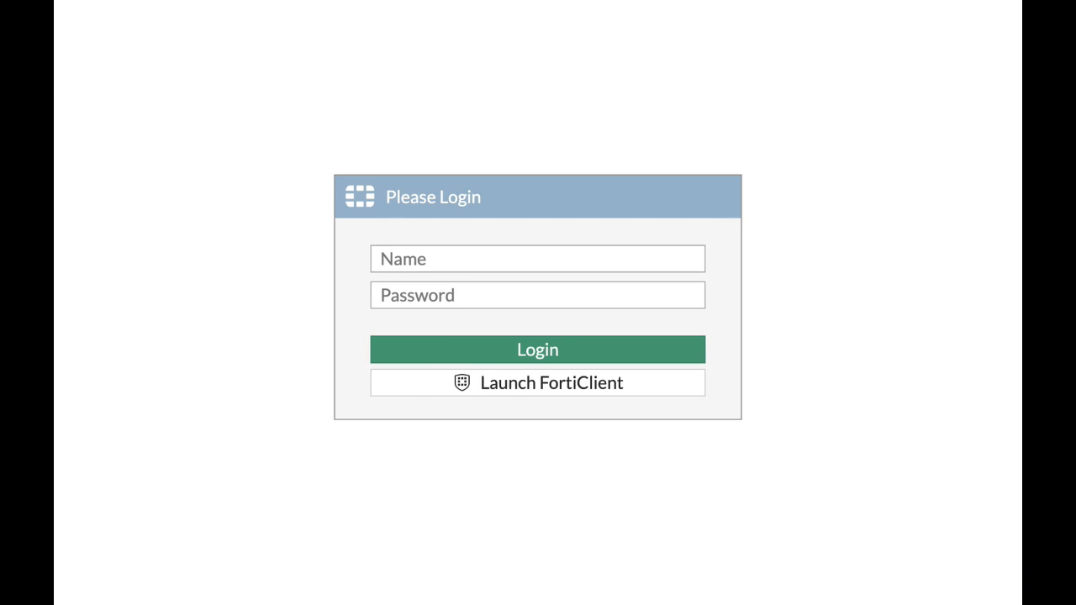
Log in to the SSL-VPN portal with the VPN user's name and password.
left_click(423, 261)
type("ofer")
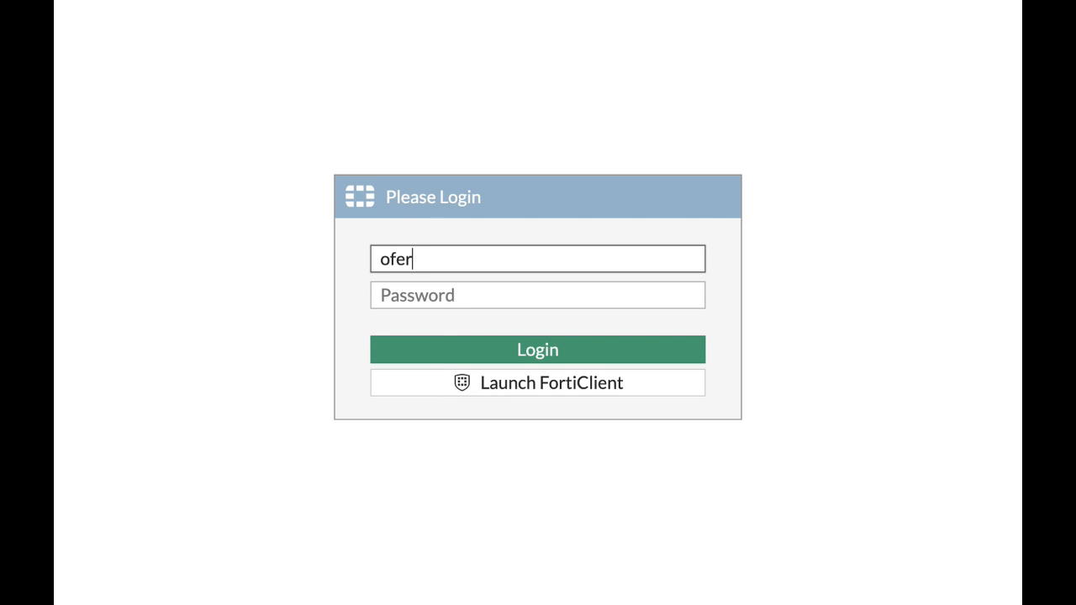
key("Tab")
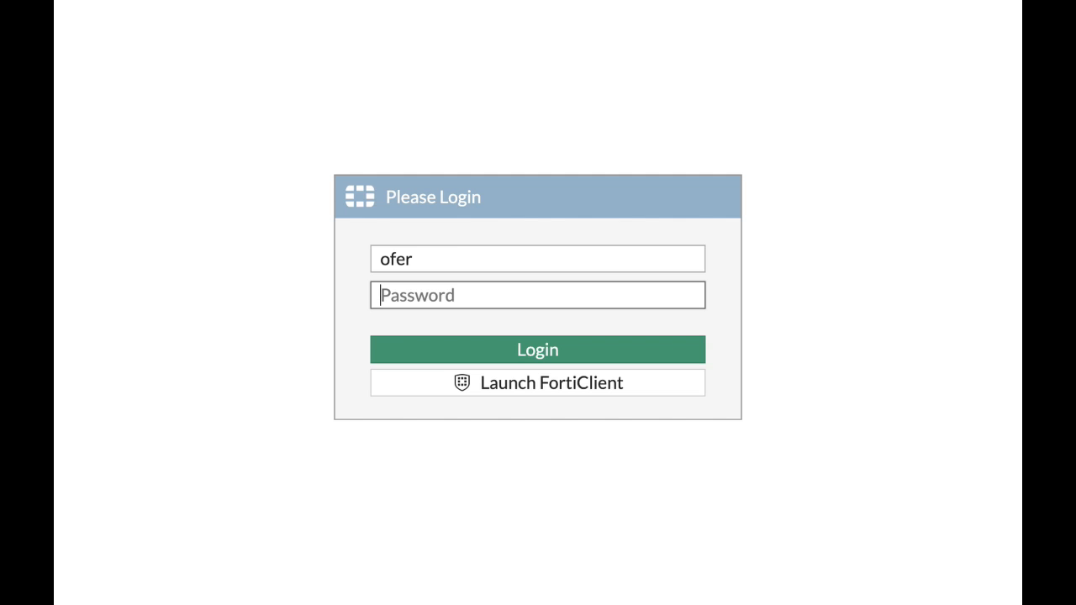
left_click(422, 257)
type("shm")
key("Tab")
type("••")
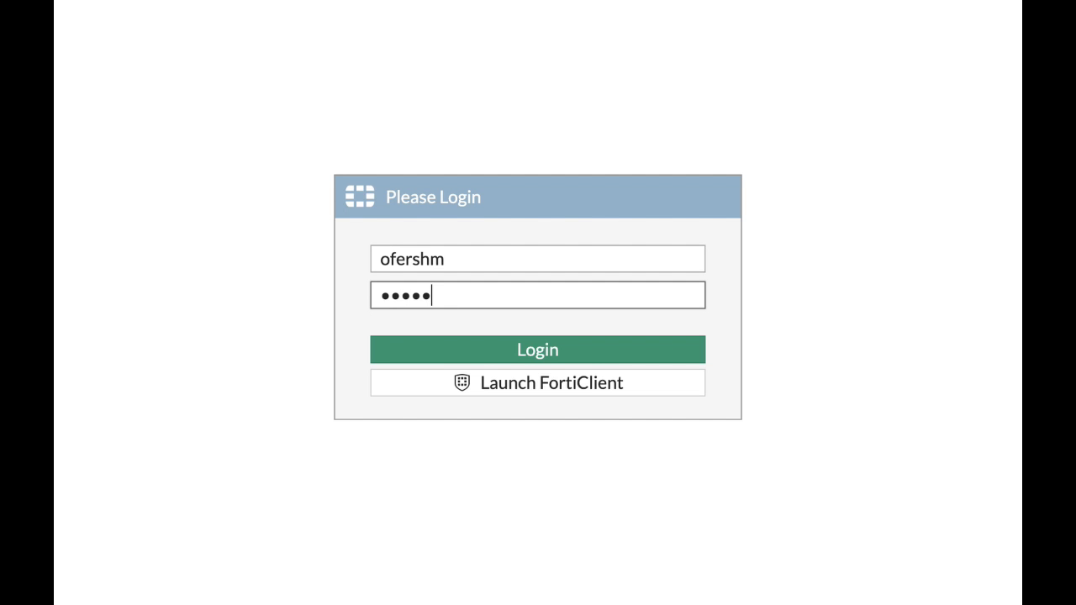
type("•••")
left_click(524, 350)
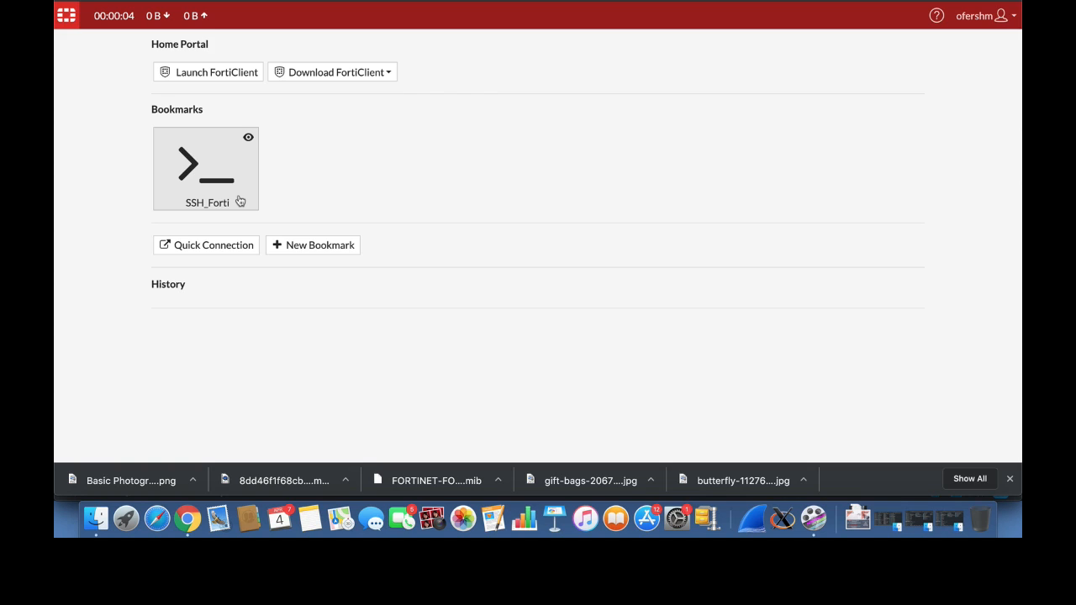
Open the SSH_Forti bookmark and sign in to the device's SSH console session.
left_click(239, 201)
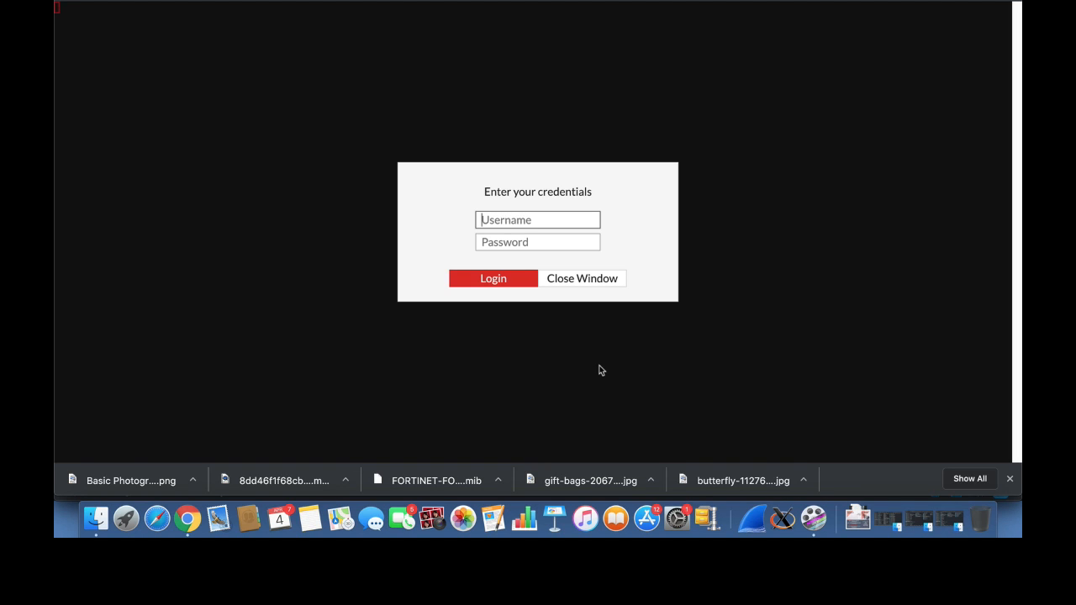
type("admin")
key("Return")
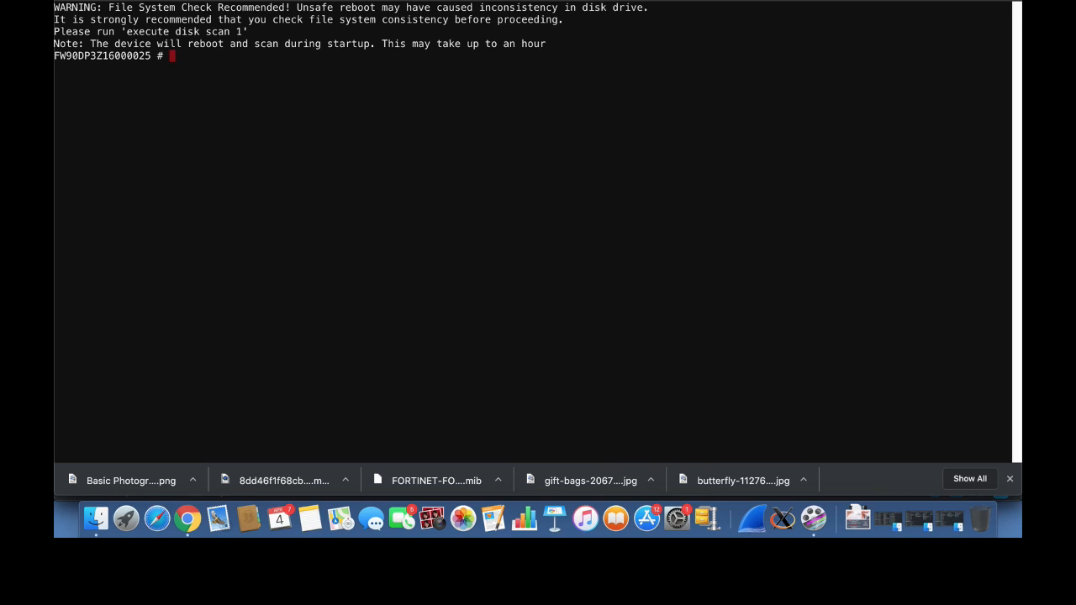
key("Return")
key("Return")
key("Return")
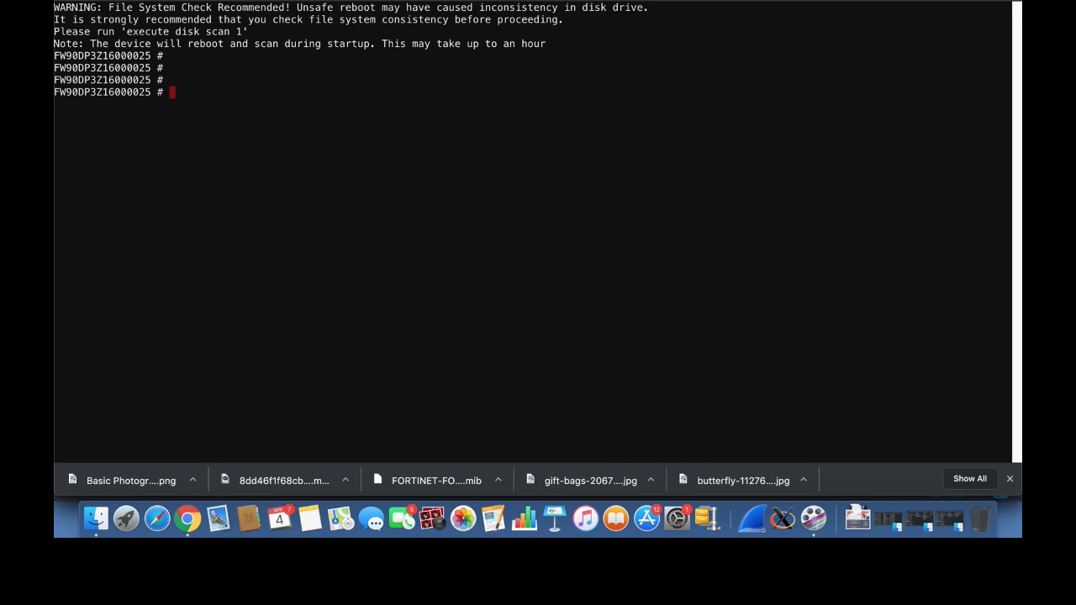
Run the command show system interface in the console and page through its output.
type("show system interface")
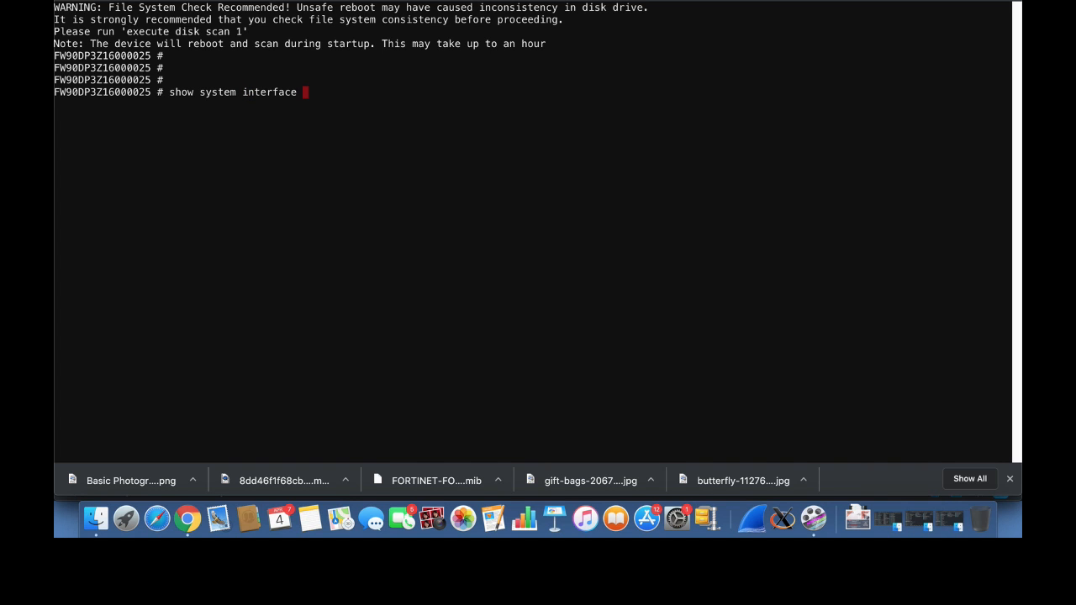
key("Return")
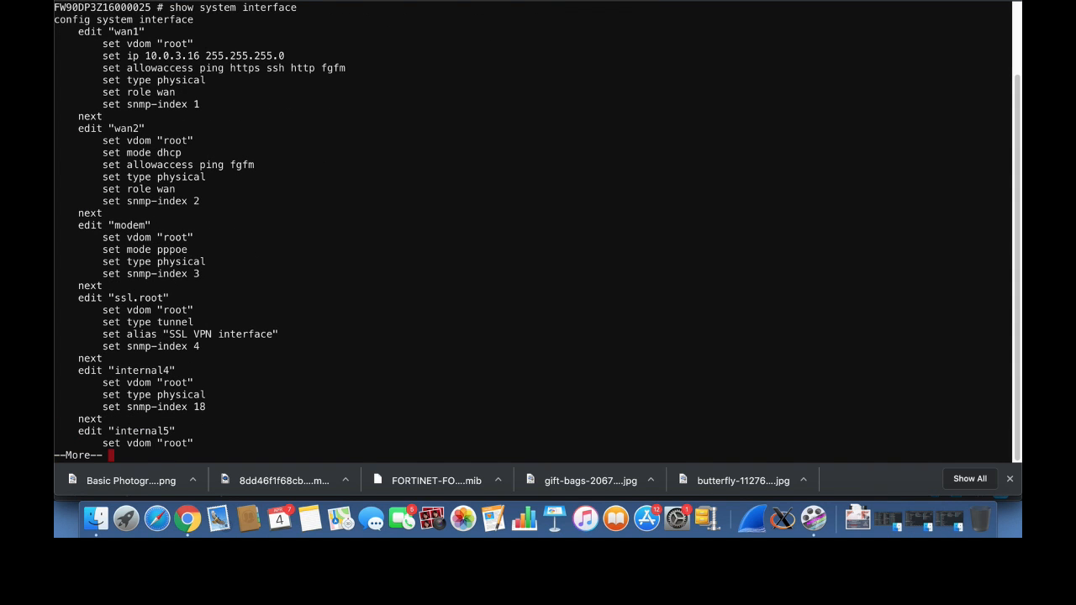
key("Return")
key("Return")
key("Return")
key("Return")
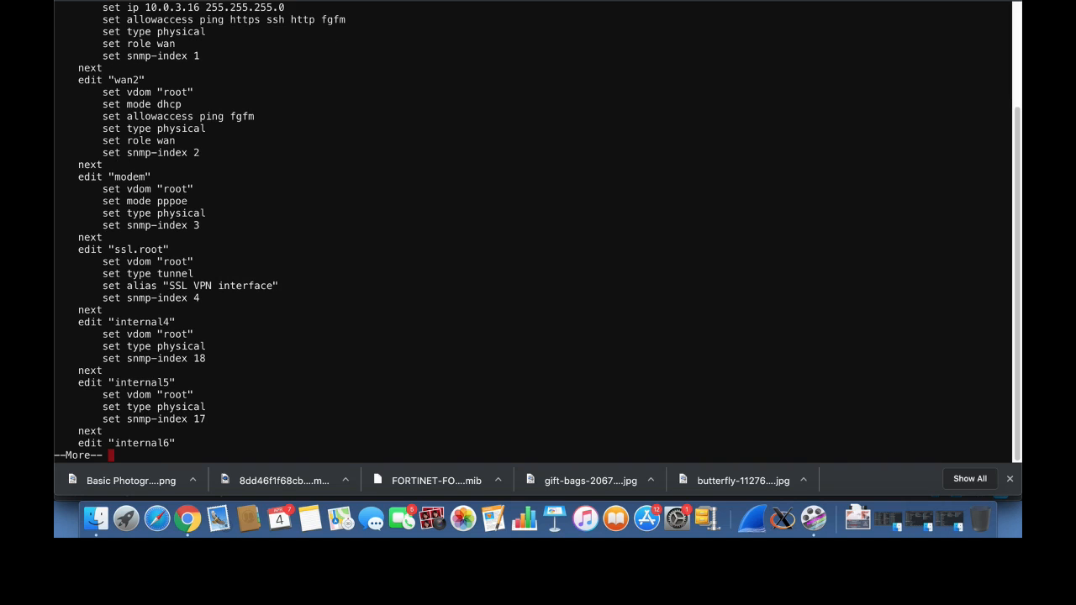
Turn on the Web Application Firewall security feature in Feature Visibility.
left_click(670, 0)
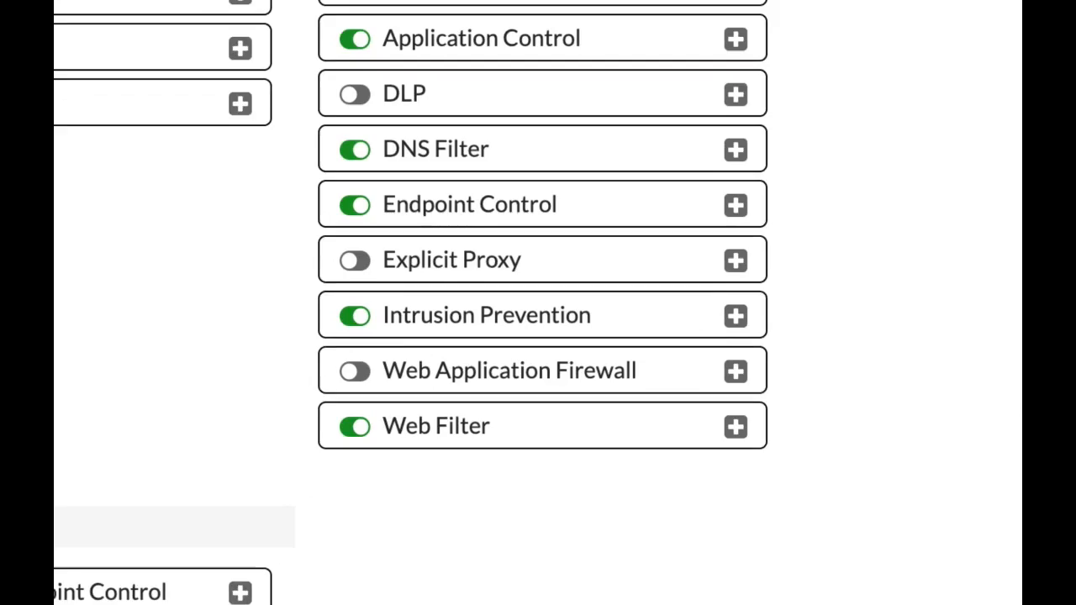
left_click(357, 375)
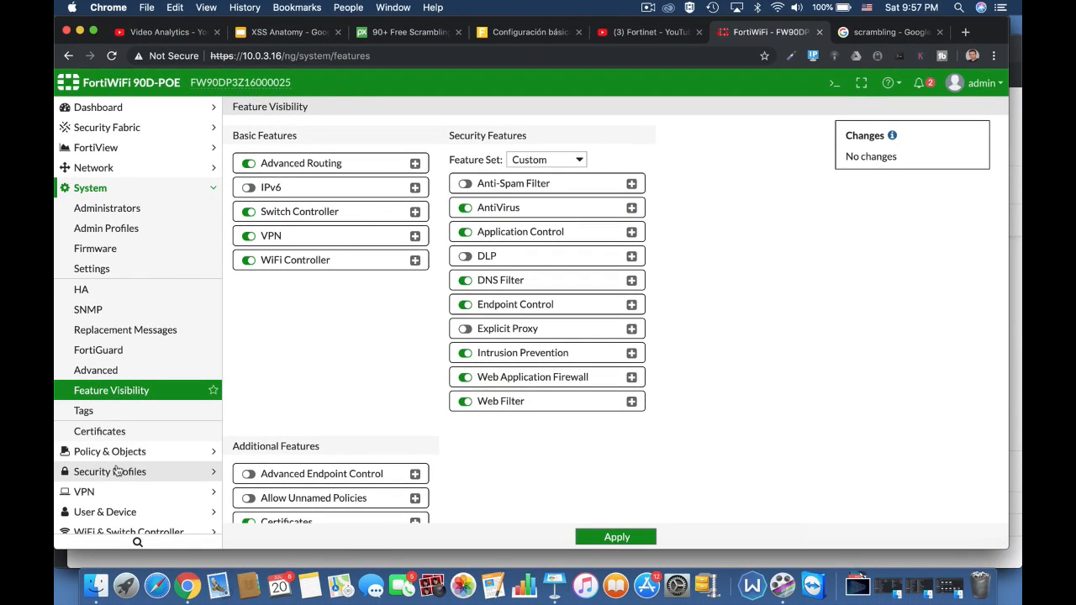
Open the default Web Application Firewall profile and enable the Cross Site Scripting (Extended) signature.
left_click(117, 471)
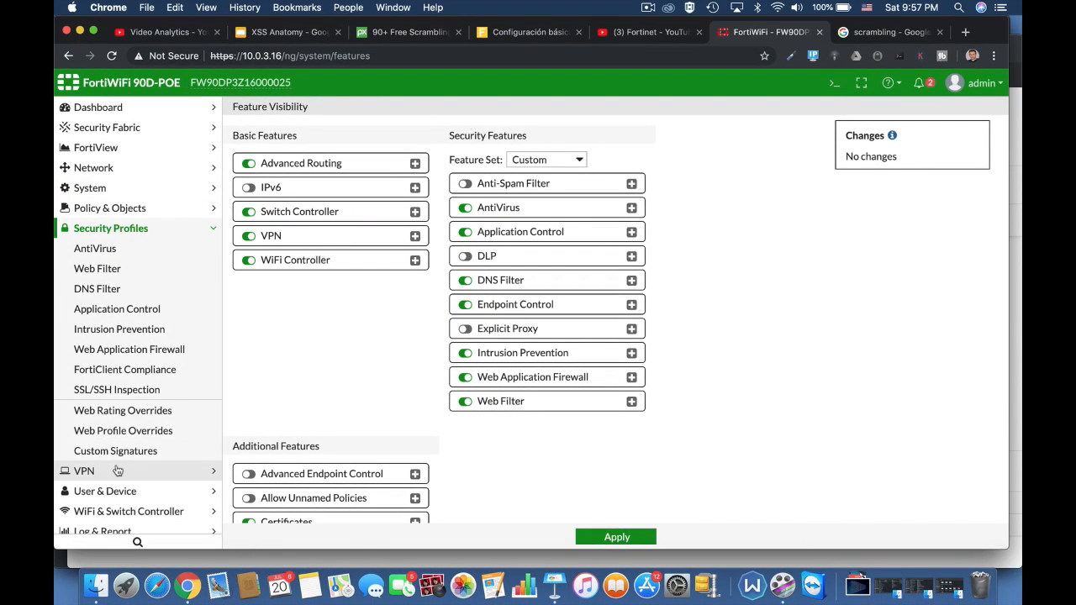
left_click(141, 350)
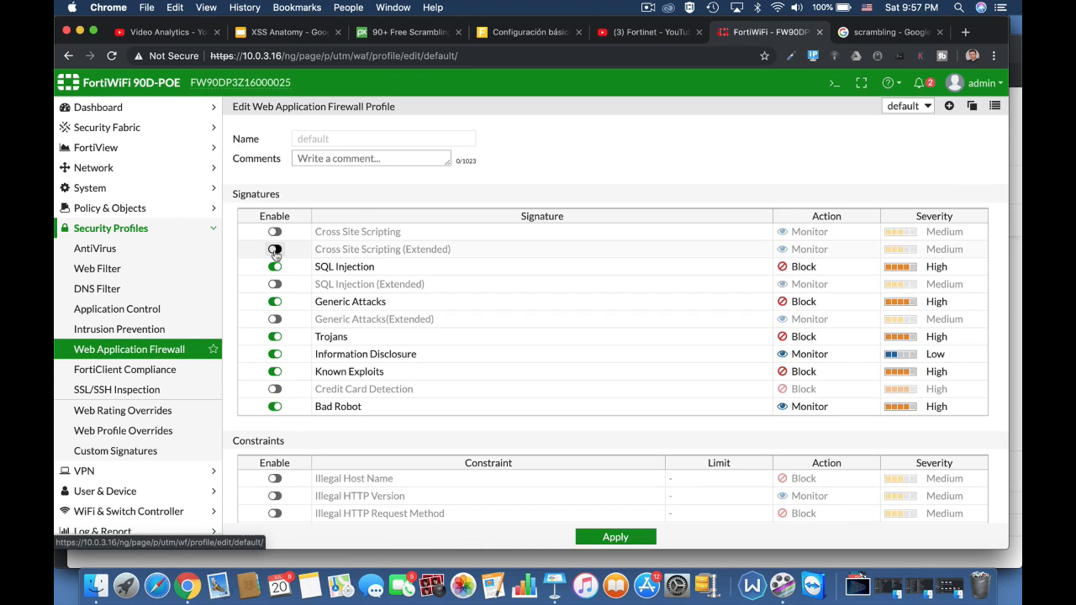
left_click(275, 249)
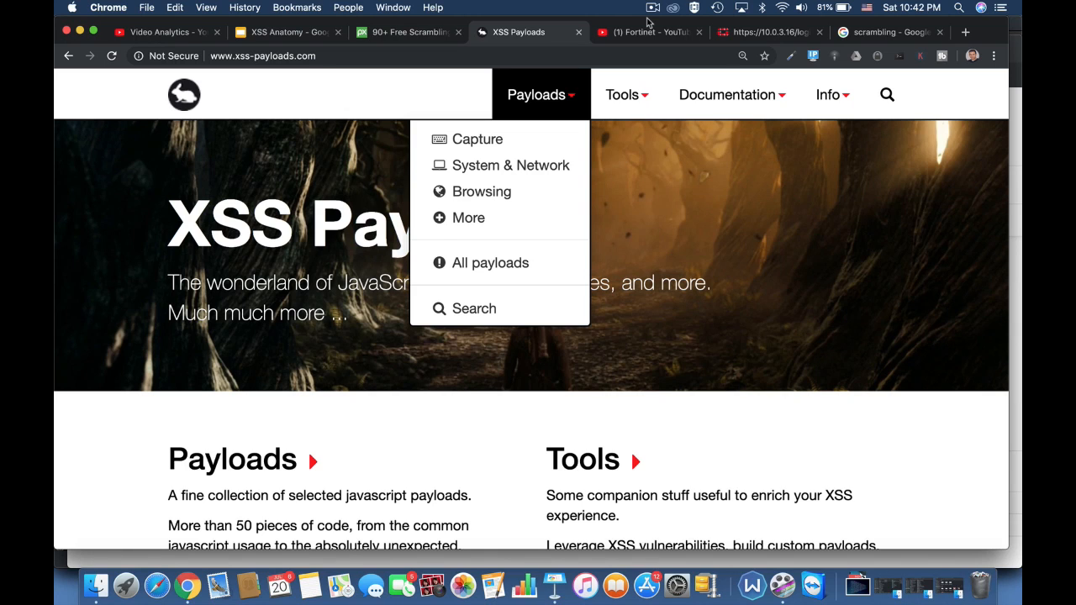
Browse the Capture category of payloads on the XSS Payloads website.
left_click(467, 141)
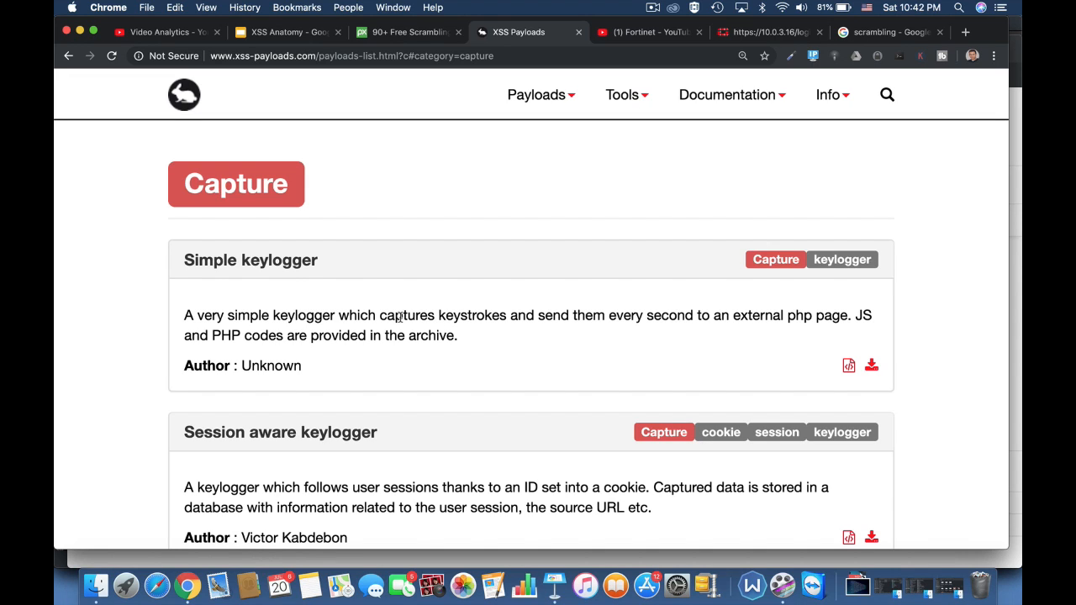
scroll(473, 377, "down", 5)
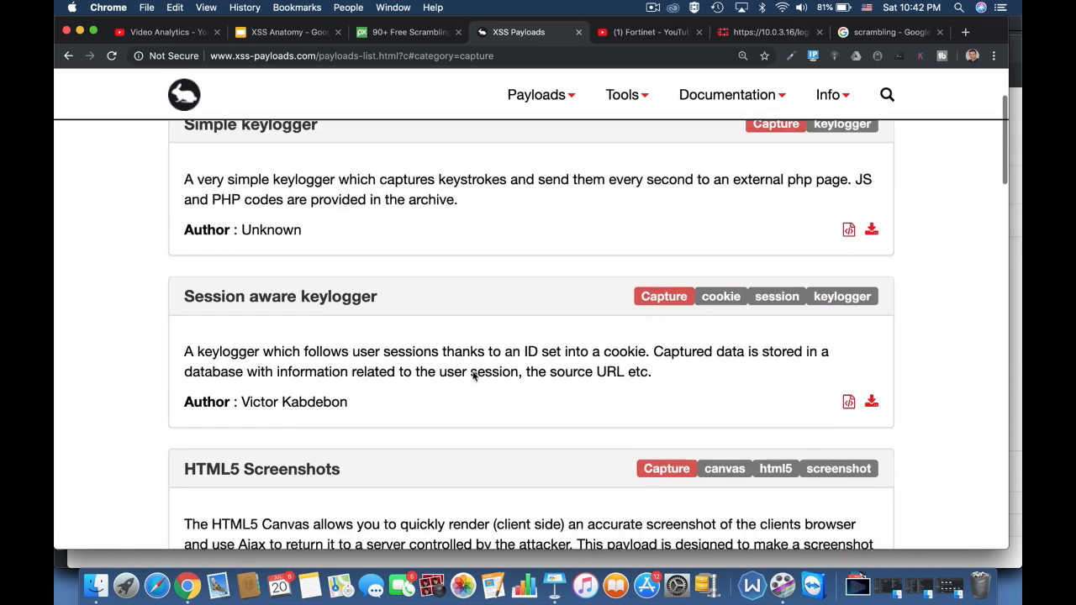
scroll(473, 372, "down", 2)
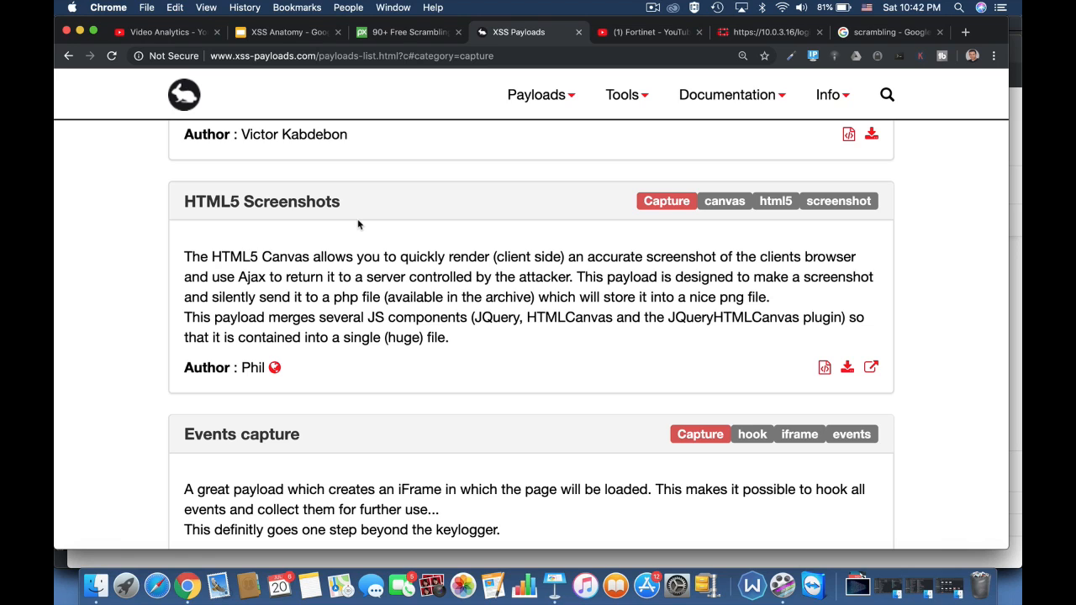
scroll(358, 224, "down", 10)
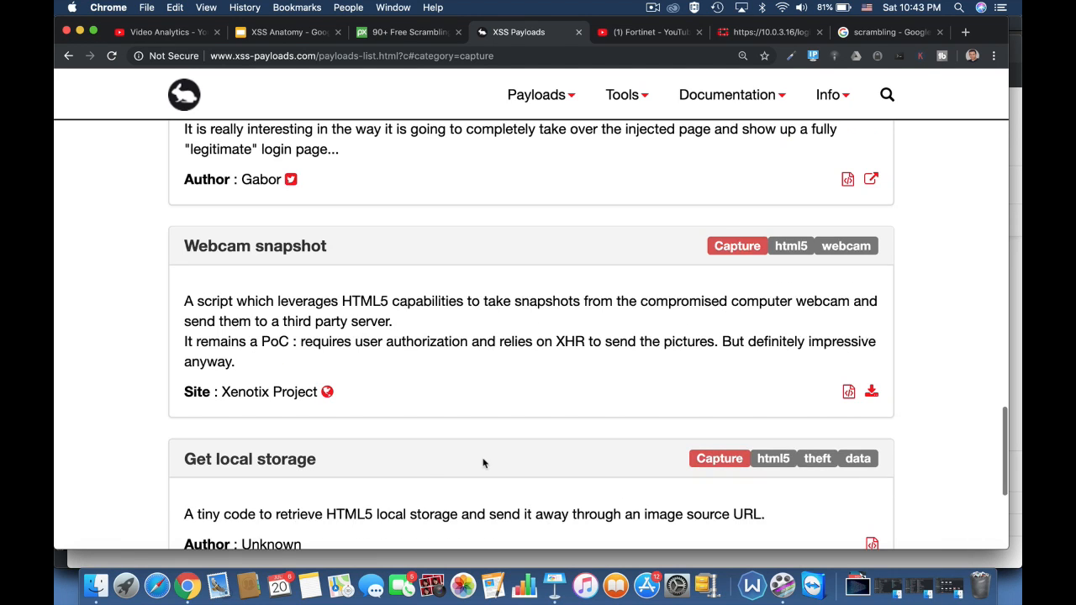
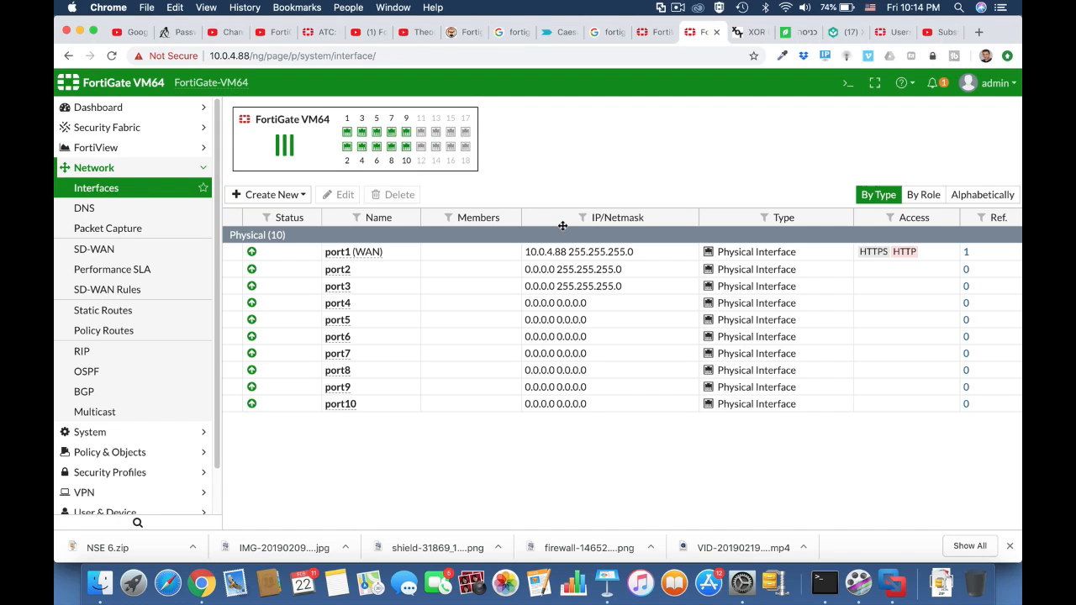
Open port2 for editing, set its alias to marketing and its role to LAN.
left_click(390, 276)
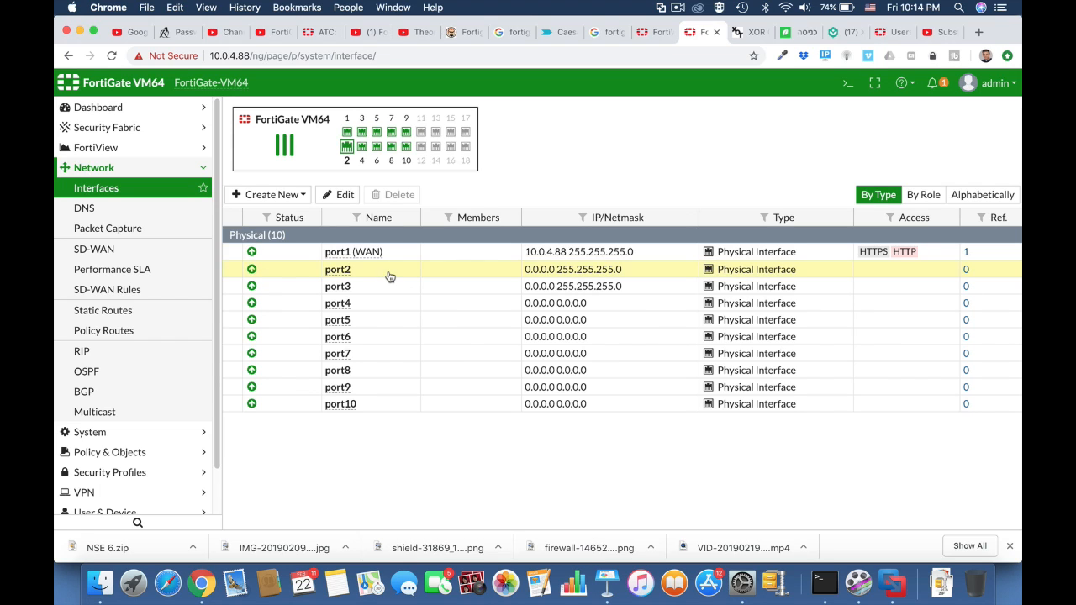
left_click(338, 195)
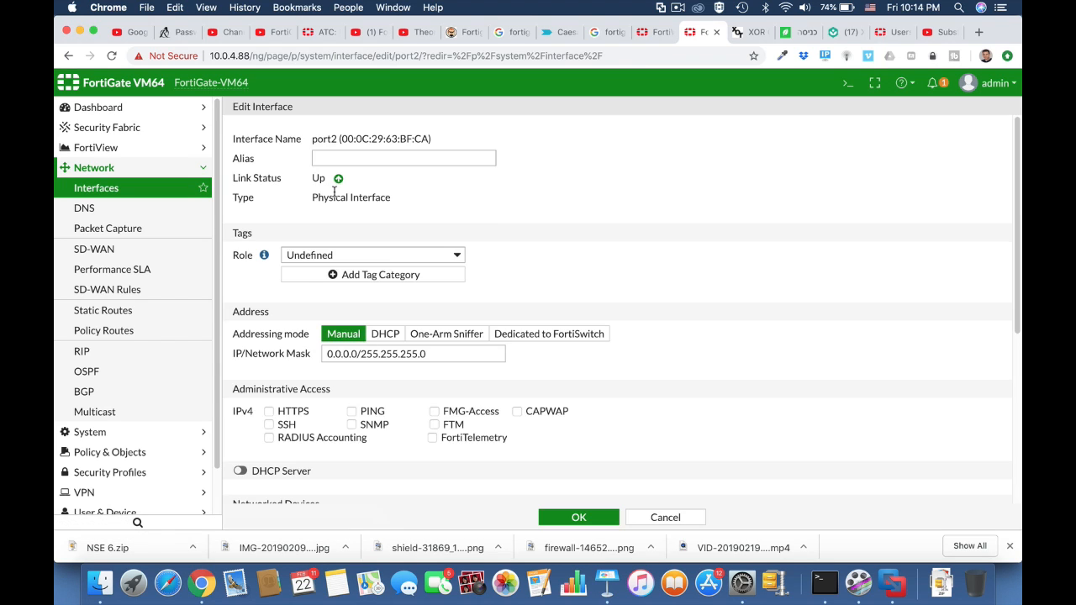
left_click(357, 159)
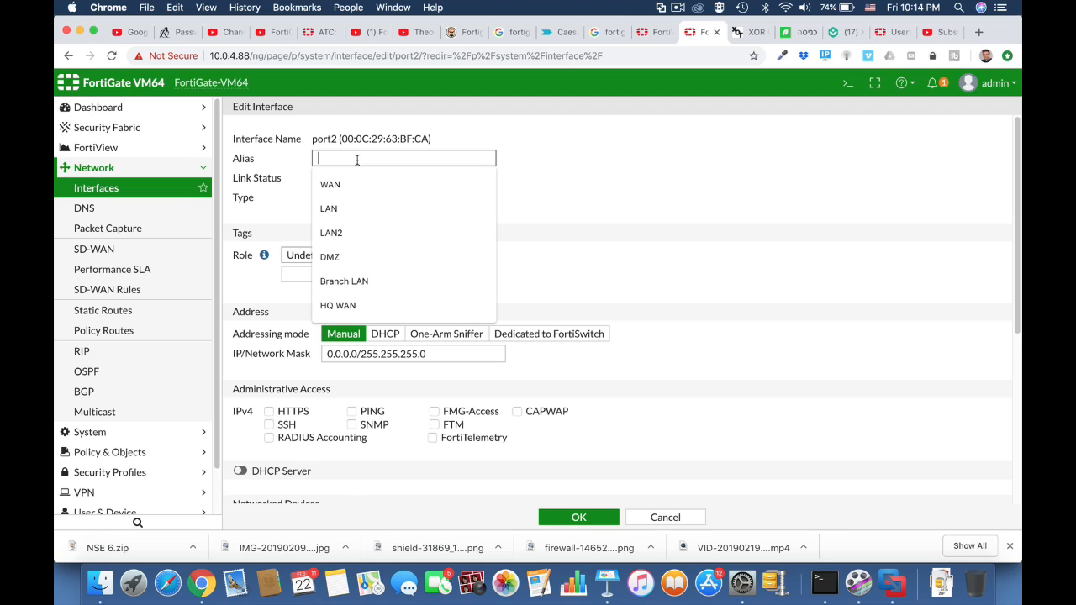
type("marketing")
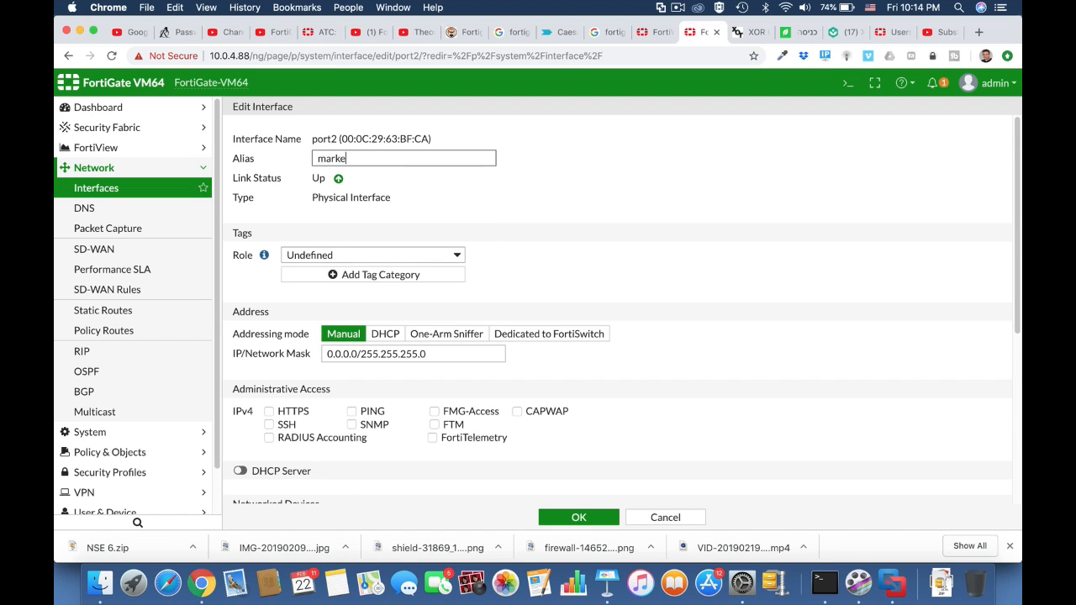
left_click(413, 249)
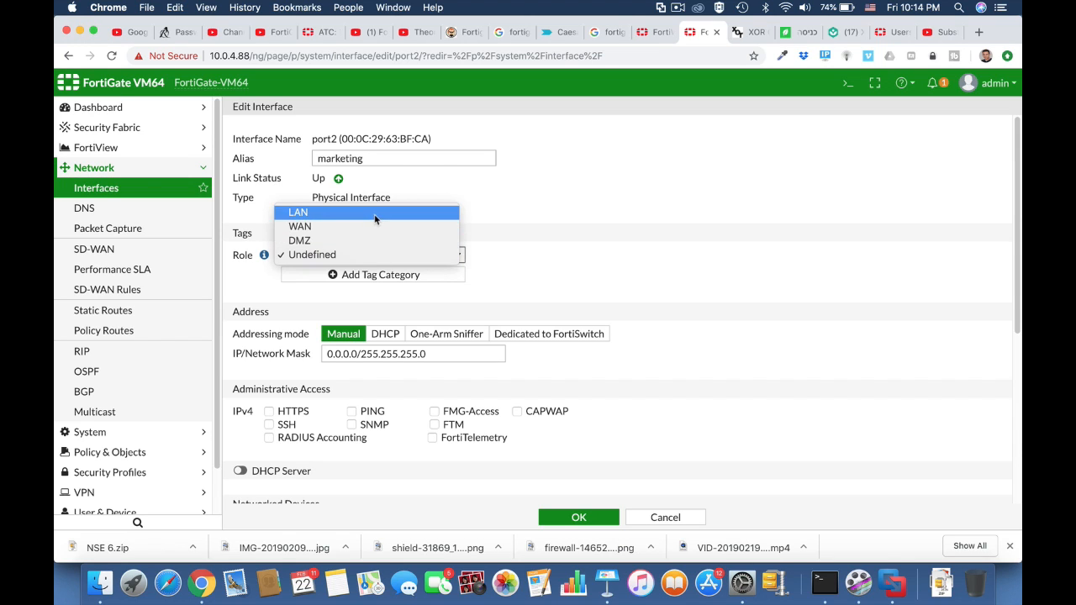
left_click(375, 219)
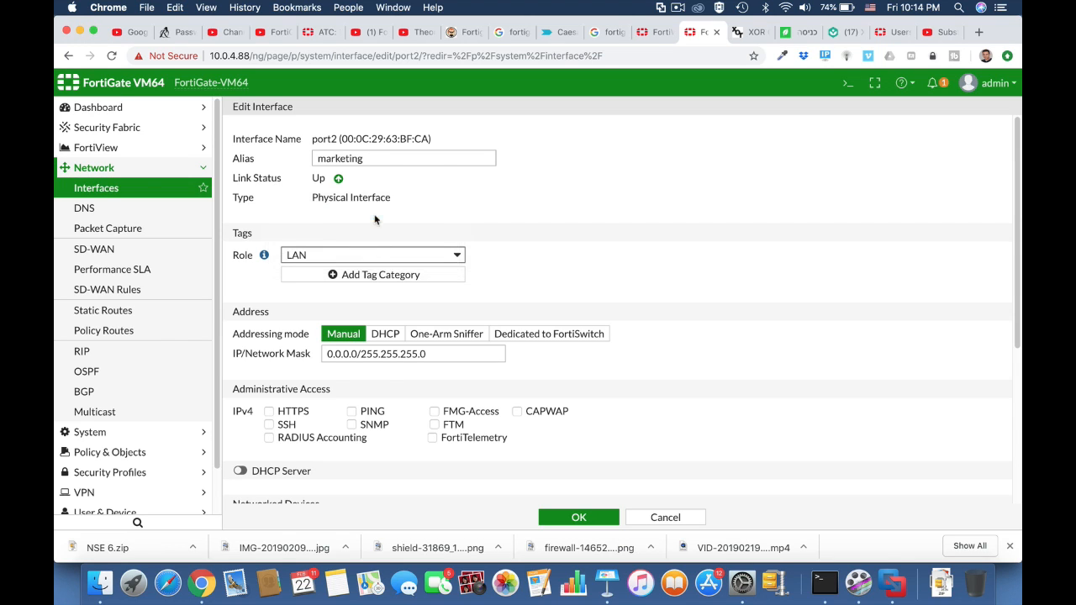
Set port2's address to 10.0.5.1/255.255.255.0, allow PING and HTTPS access, enable the DHCP server, and save.
double_click(356, 354)
type("10.")
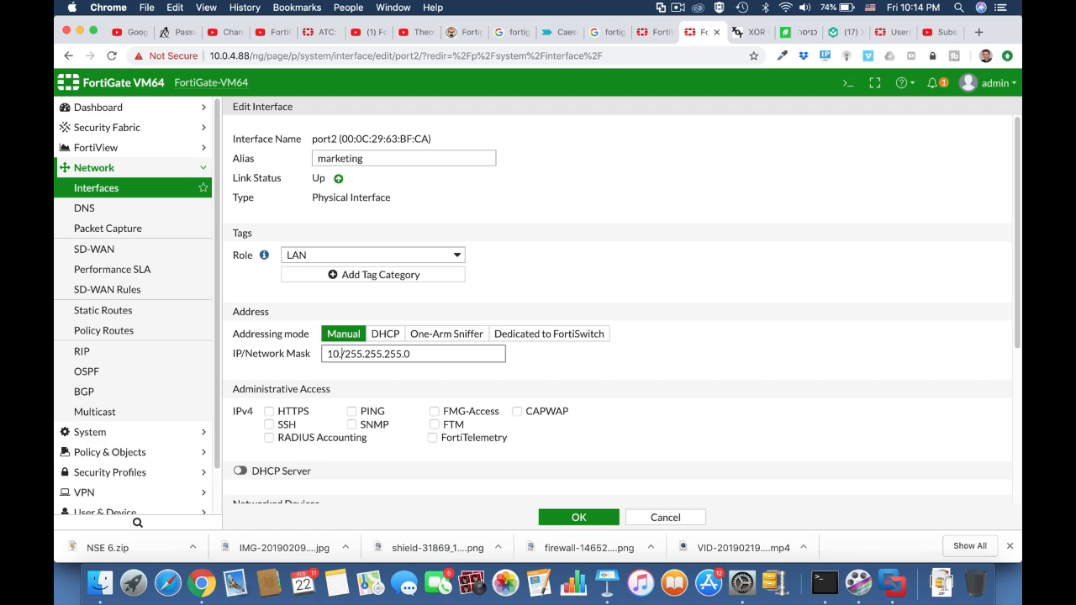
type("0.5.1")
left_click(351, 412)
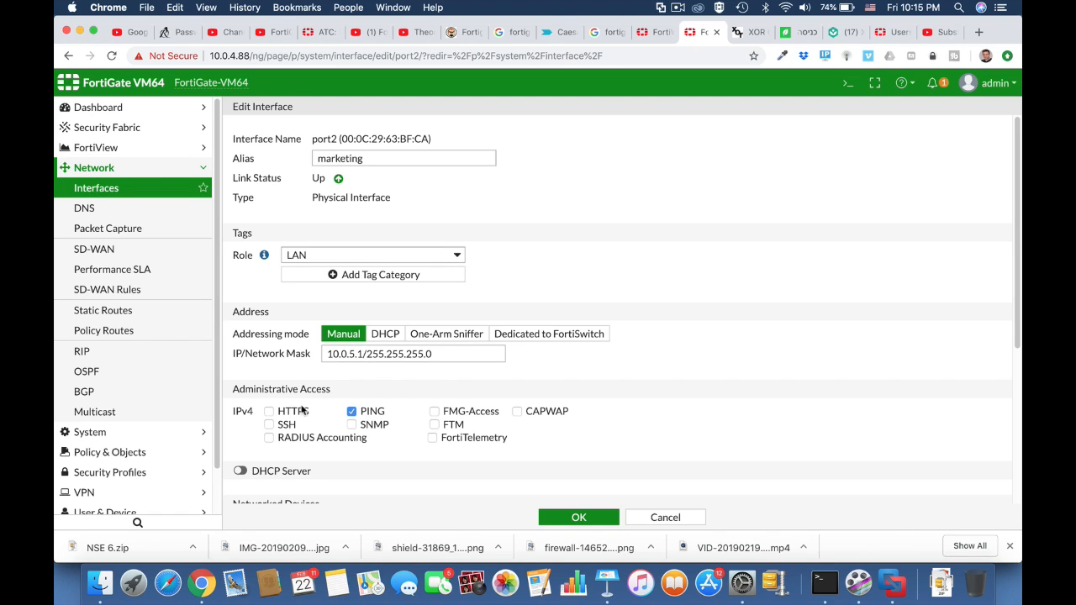
left_click(269, 412)
left_click(241, 471)
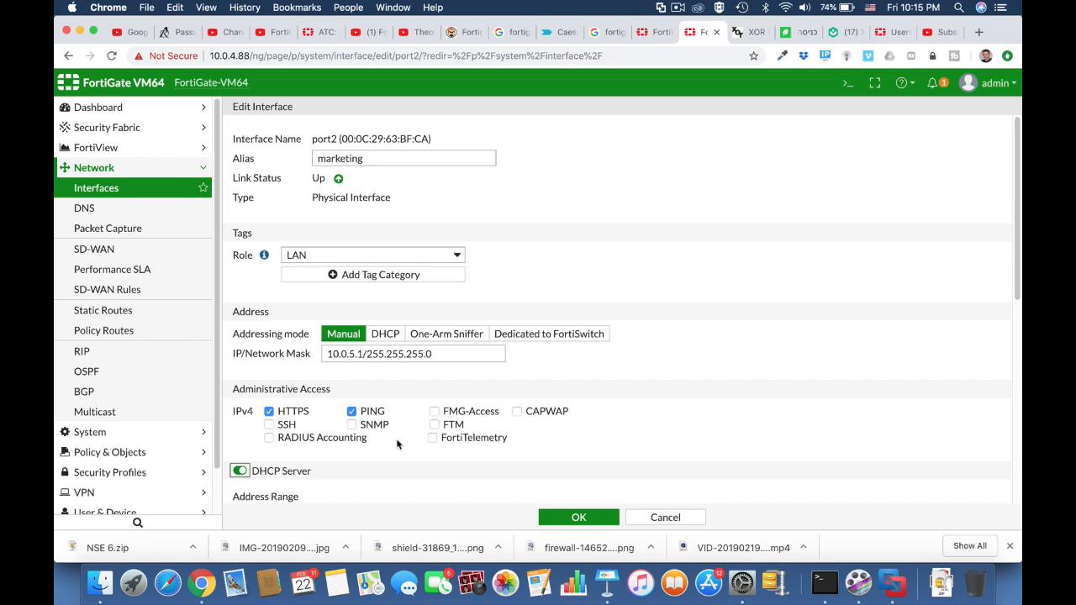
scroll(397, 448, "down", 4)
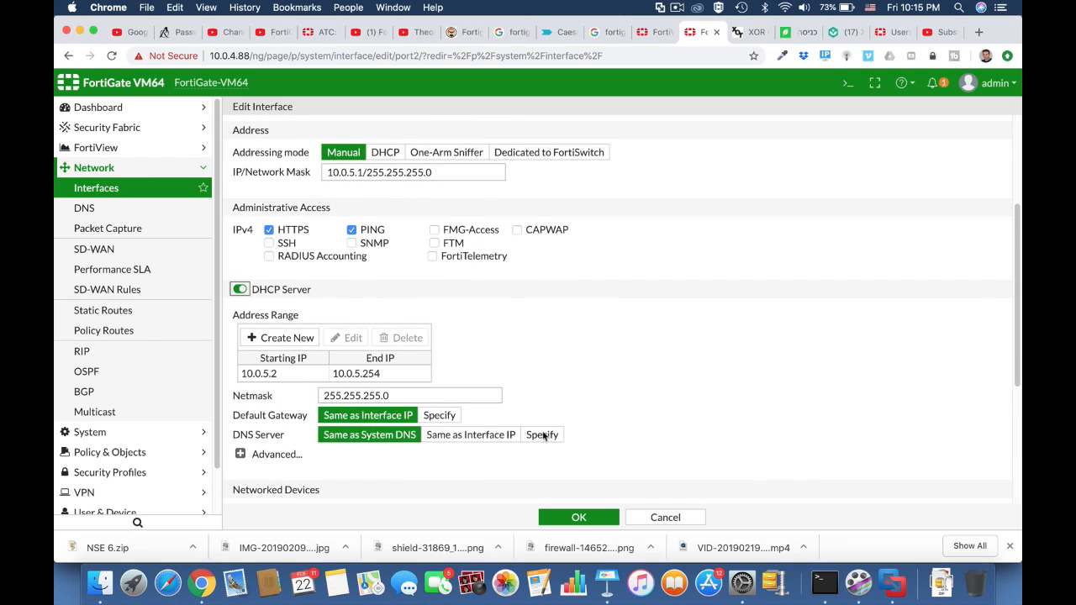
left_click(580, 517)
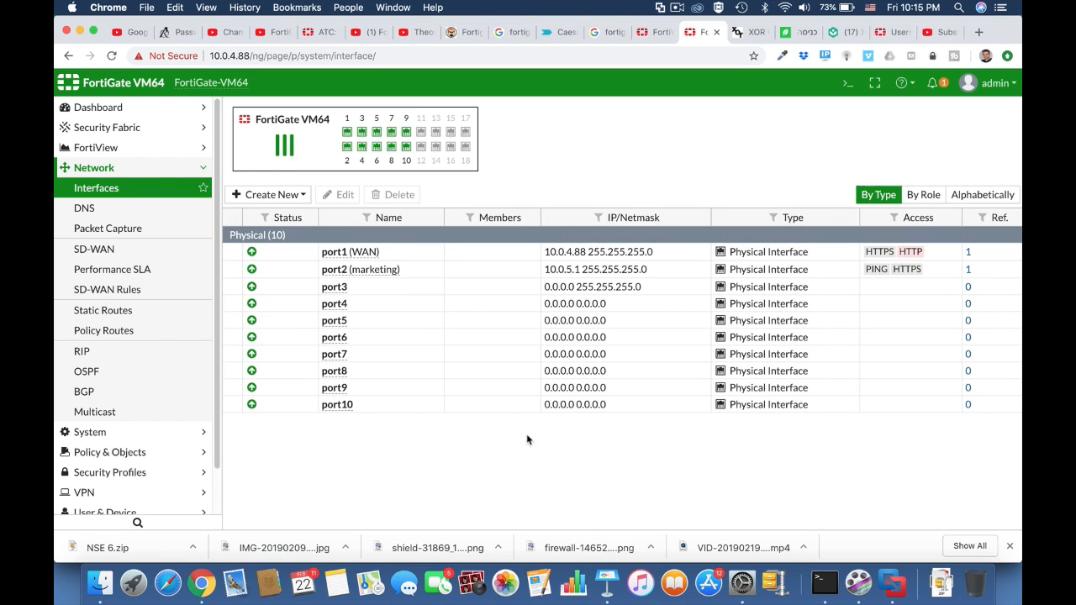
Open port3 for editing, set its alias to Finance and its role to LAN.
left_click(370, 287)
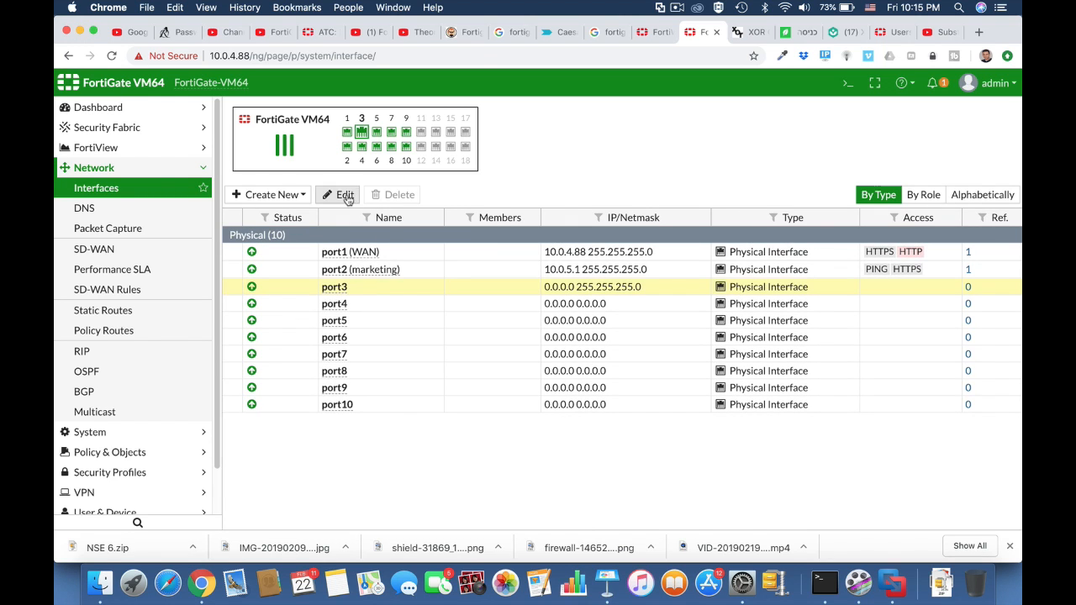
left_click(341, 195)
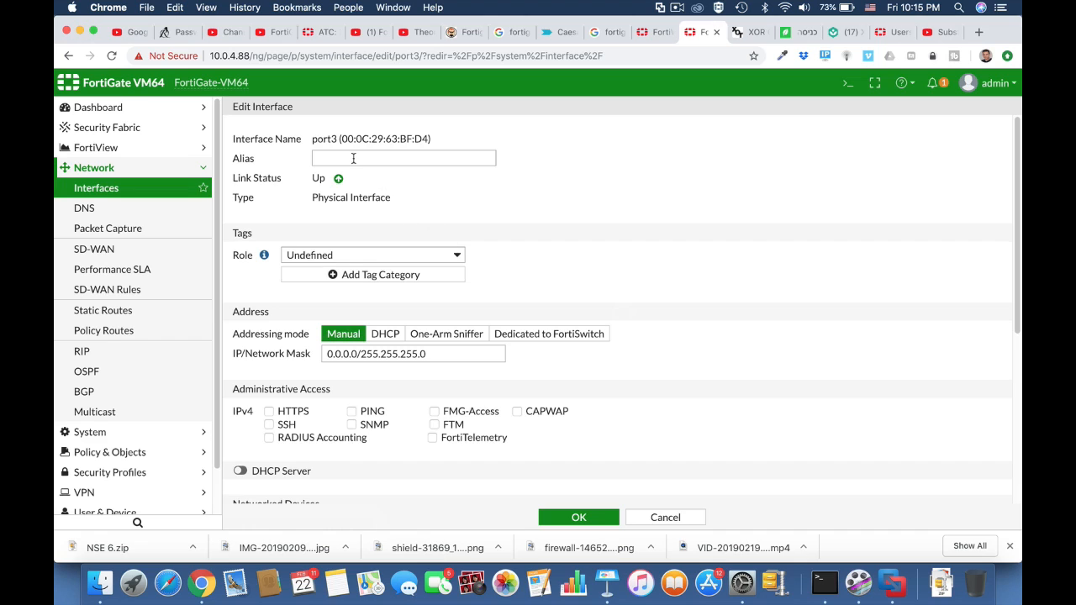
left_click(348, 158)
type("Finance")
left_click(461, 255)
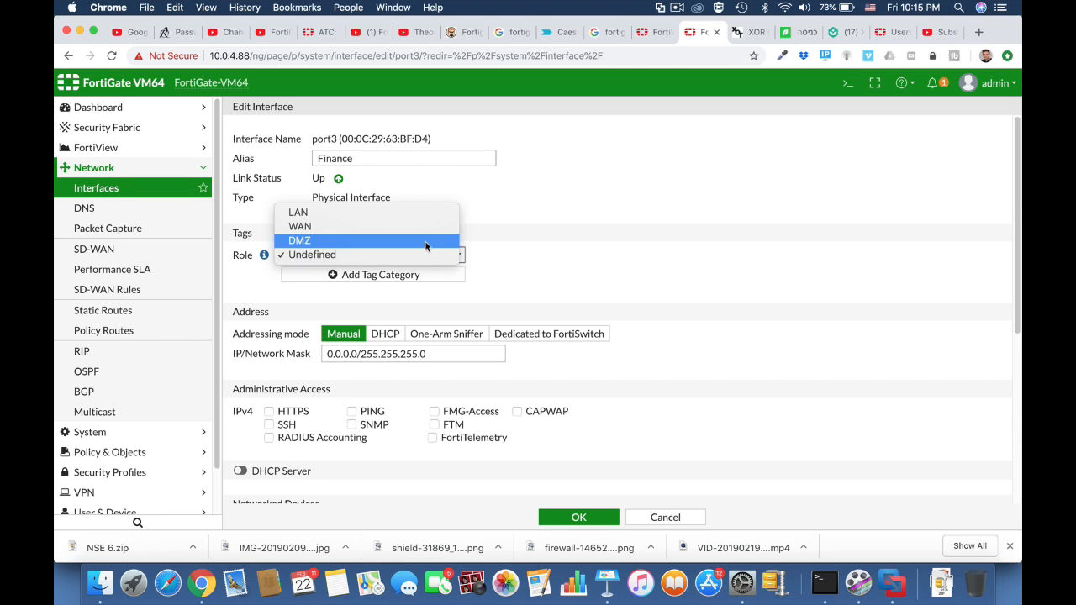
left_click(414, 215)
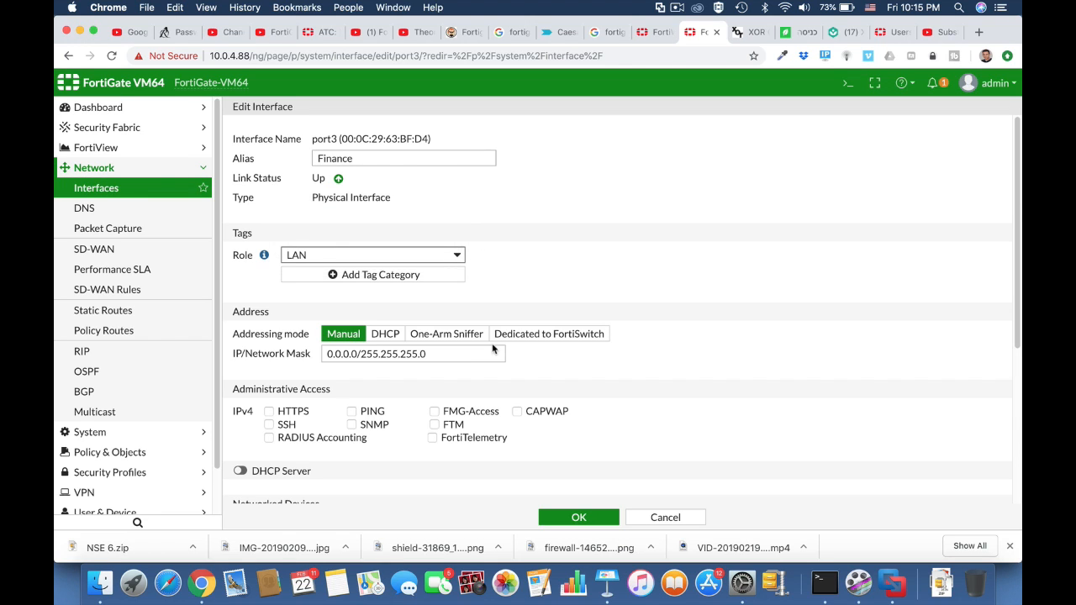
Set port3's address to 10.0.6.1/255.255.255.0, allow PING and HTTPS access, enable the DHCP server, and save.
left_click_drag(358, 356, 320, 360)
type("10.0.6")
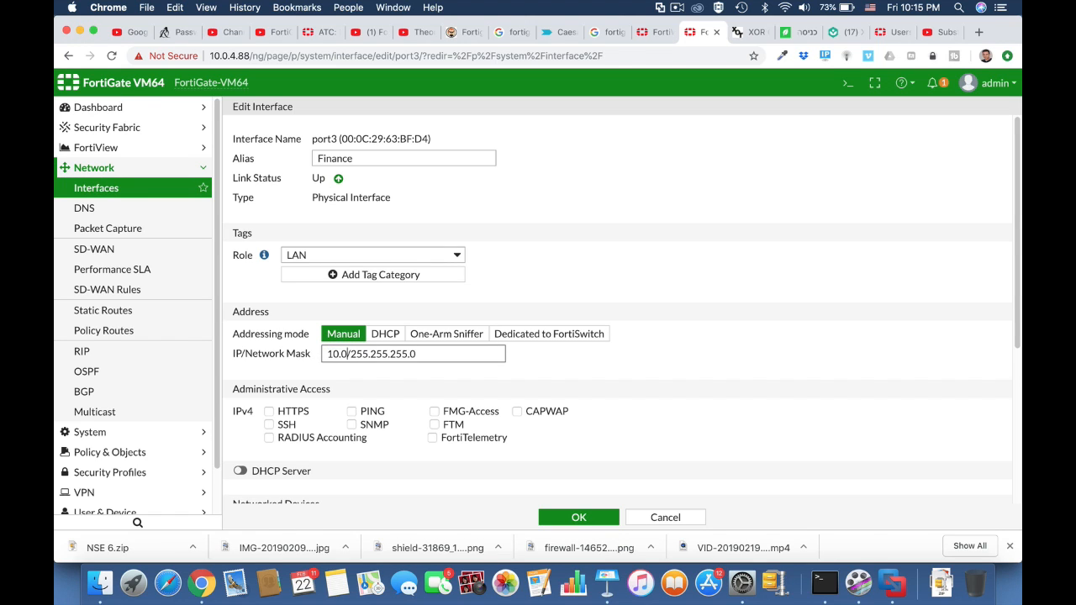
type(".1")
scroll(644, 391, "down", 4)
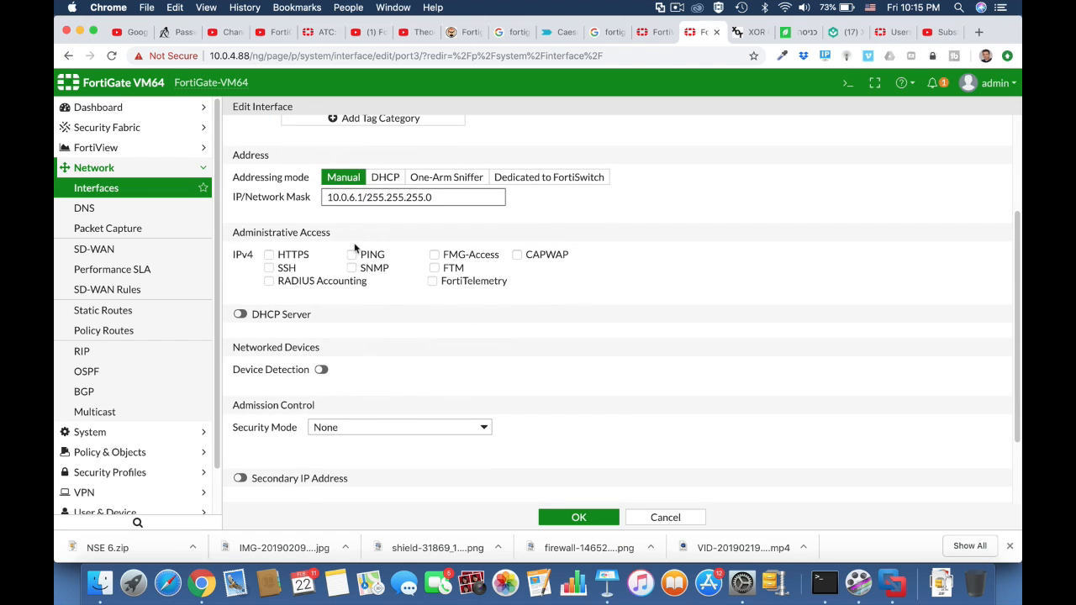
left_click(352, 254)
left_click(270, 256)
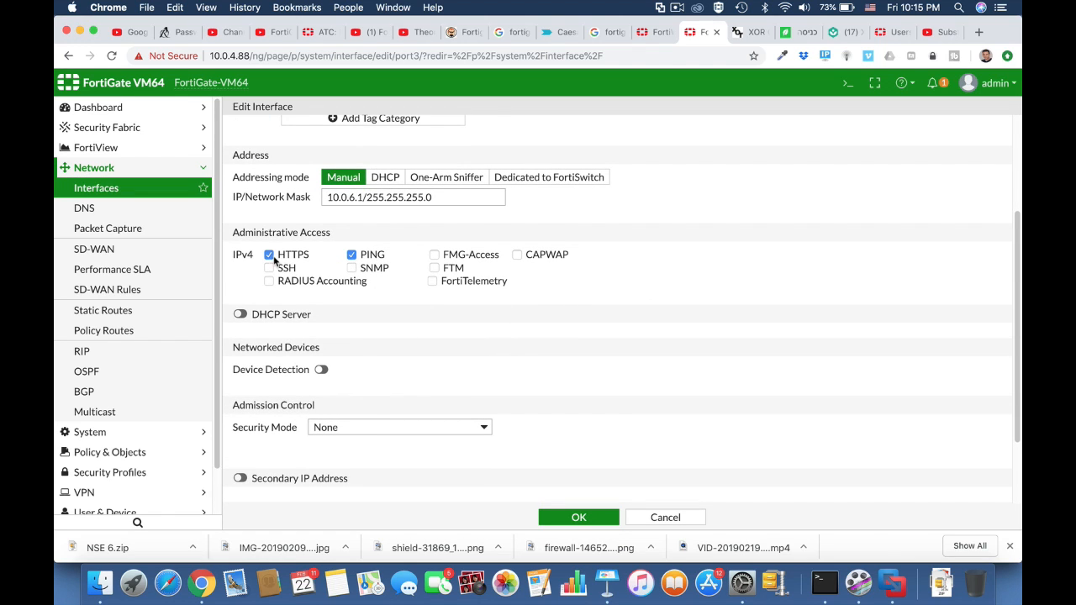
left_click(241, 313)
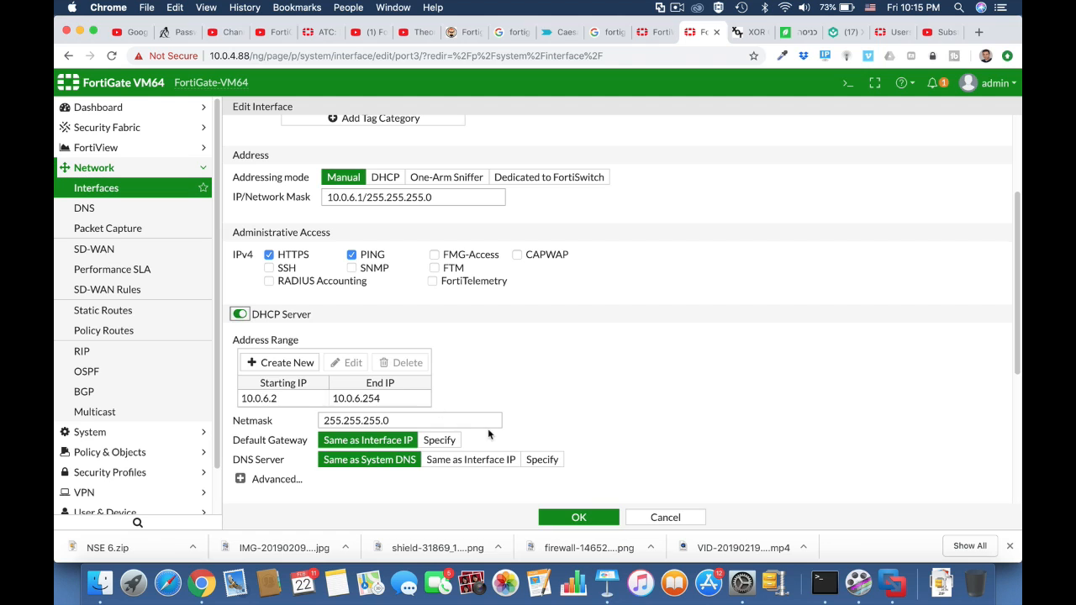
left_click(583, 517)
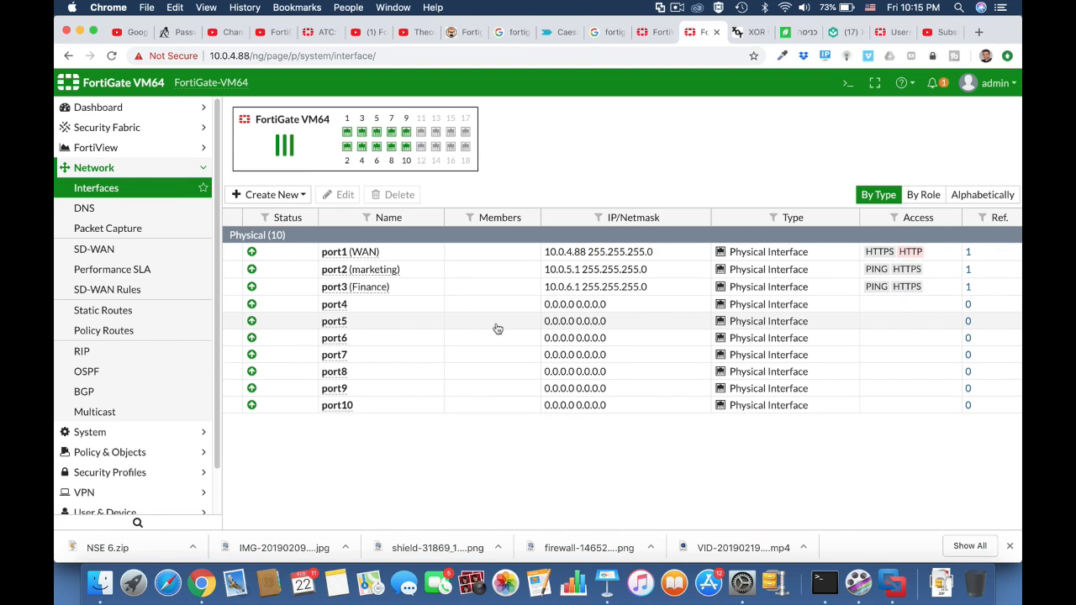
Open port4 for editing, set its alias to I.T and its role to LAN.
left_click(353, 307)
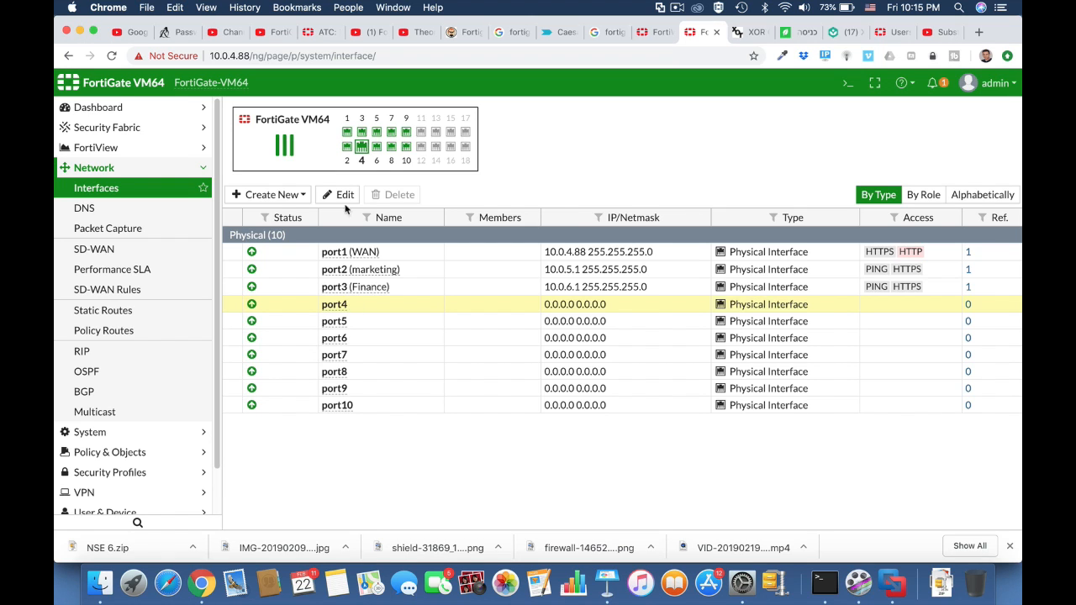
left_click(343, 195)
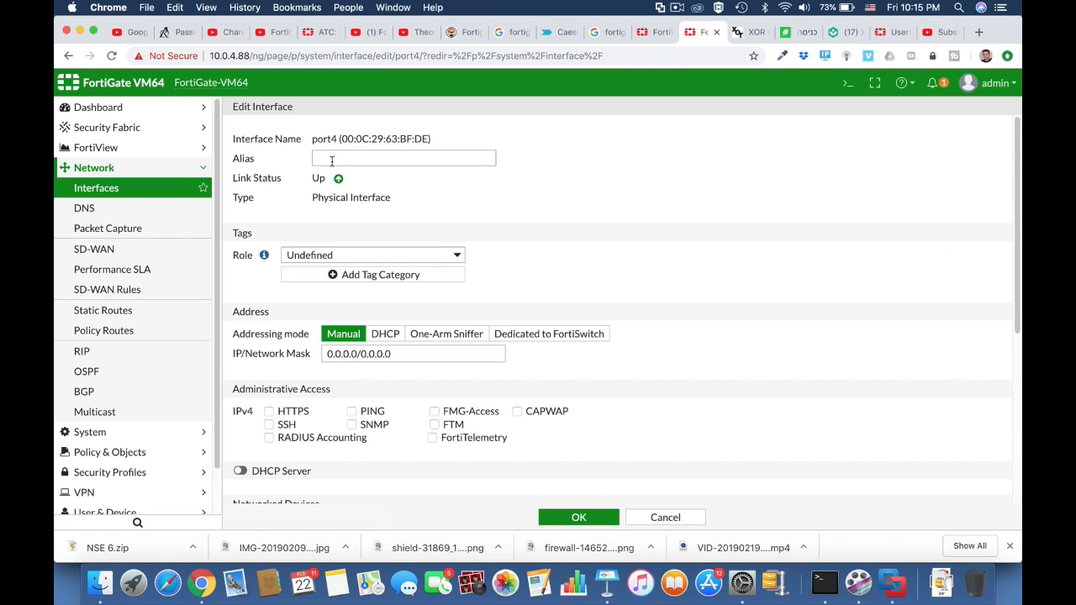
left_click(328, 157)
type("I")
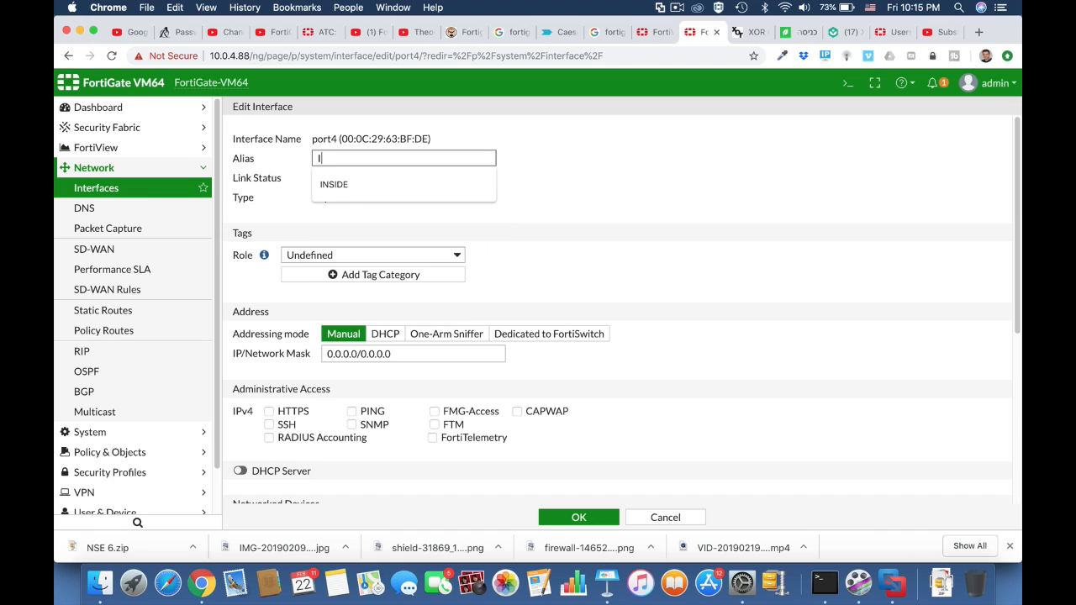
type(".T")
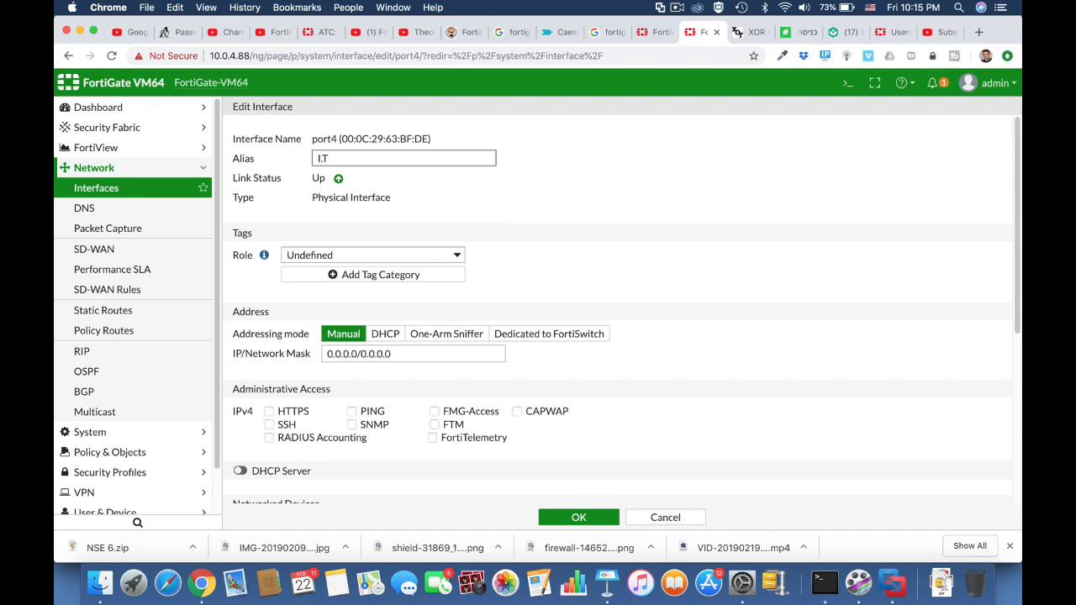
left_click(370, 254)
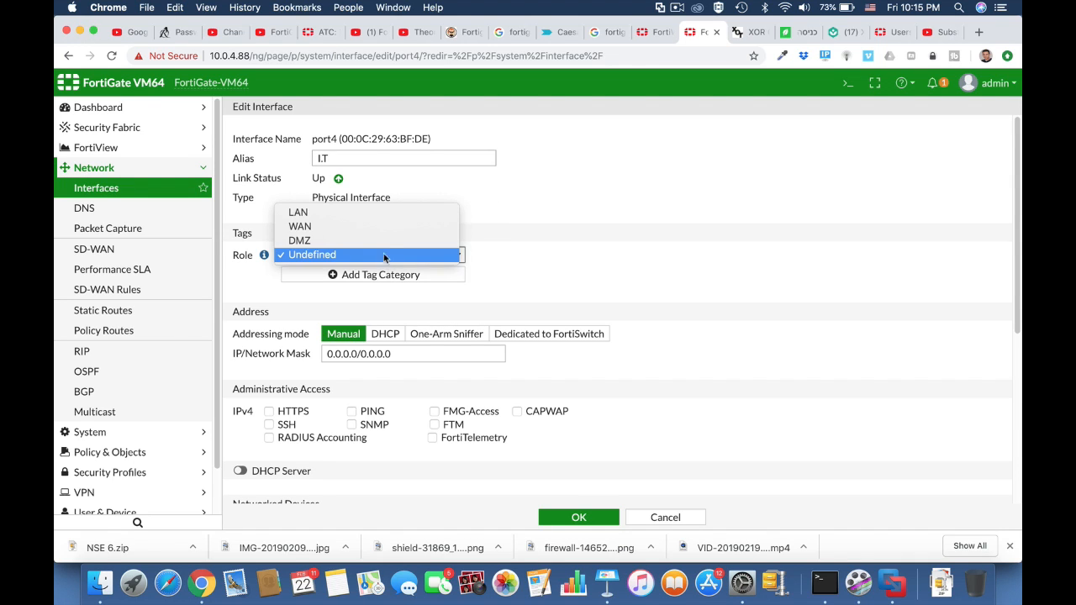
left_click(363, 211)
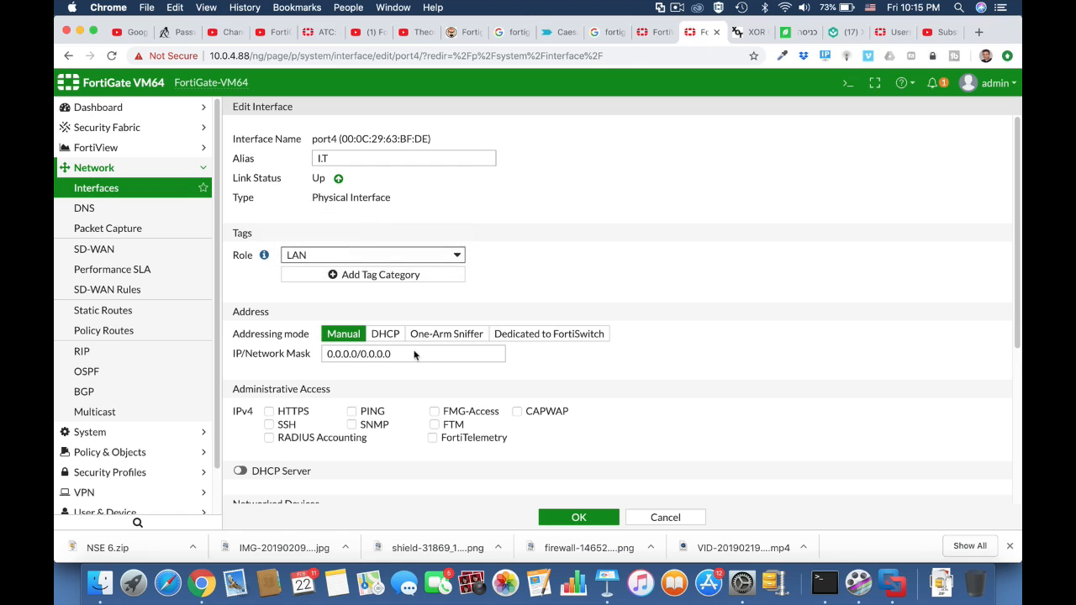
Set port4's IP address to 10.0.7.1, allow HTTPS and PING access, and enable the DHCP server.
double_click(357, 353)
type("10.")
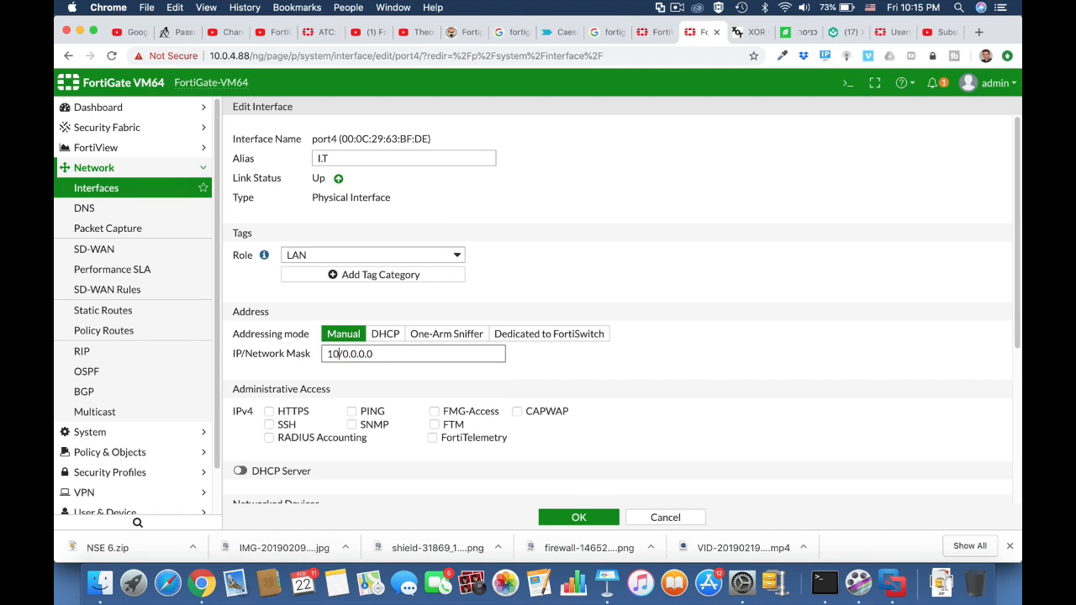
type("0.7.1")
left_click(292, 414)
left_click(356, 413)
left_click(240, 470)
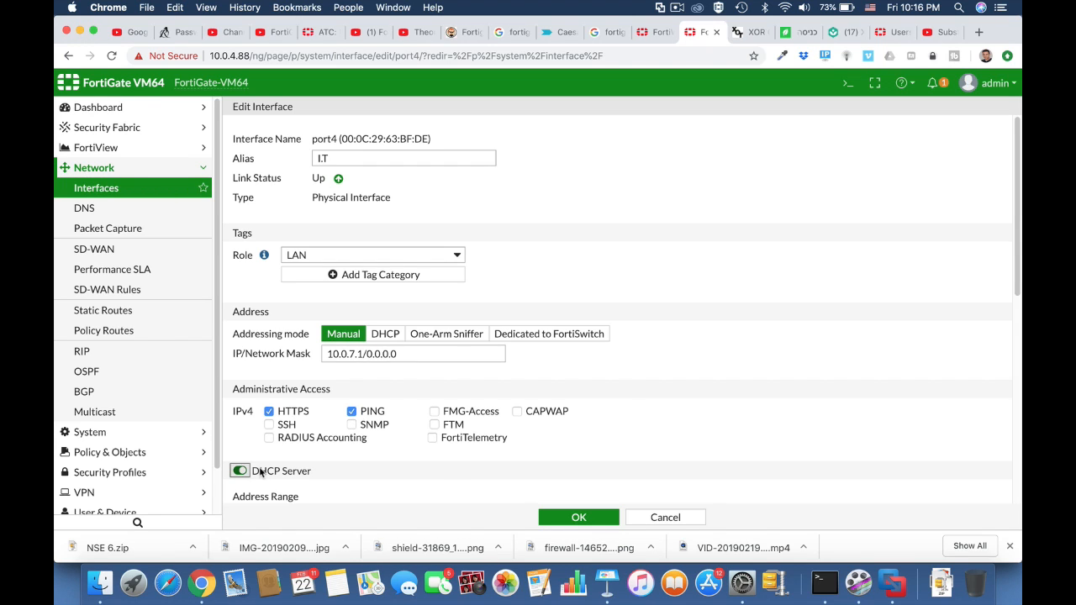
Set port4's network mask to /24 so the address reads 10.0.7.1/24.
scroll(618, 471, "down", 8)
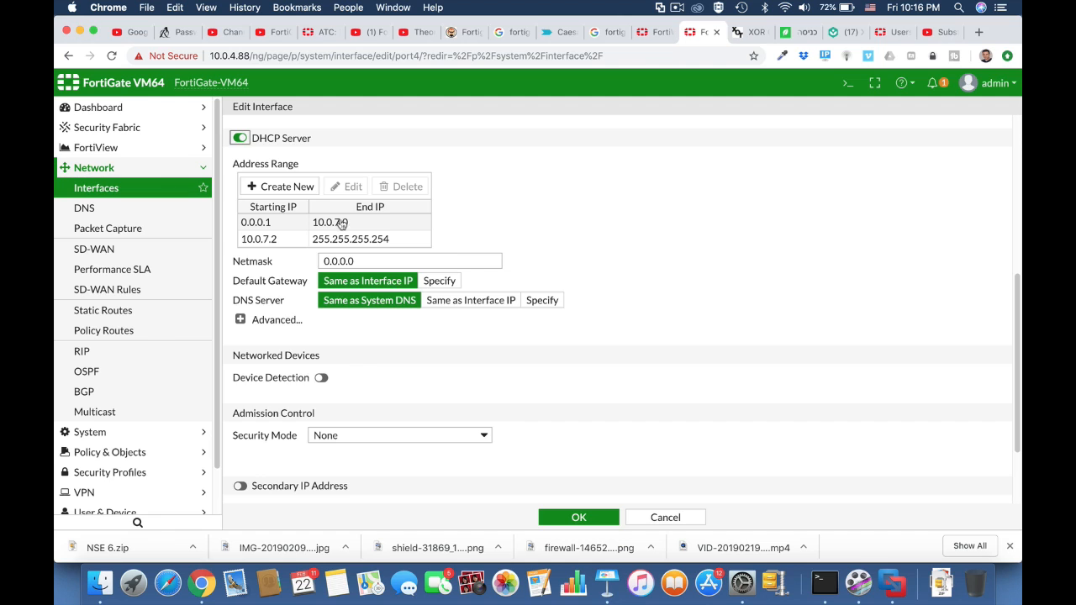
scroll(345, 229, "up", 5)
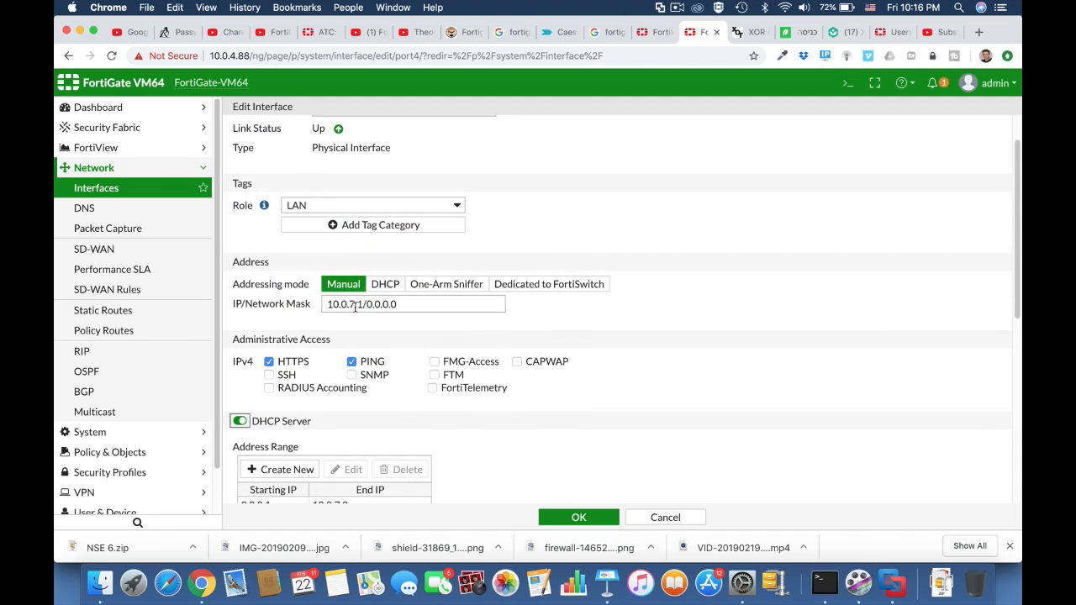
left_click_drag(367, 305, 420, 306)
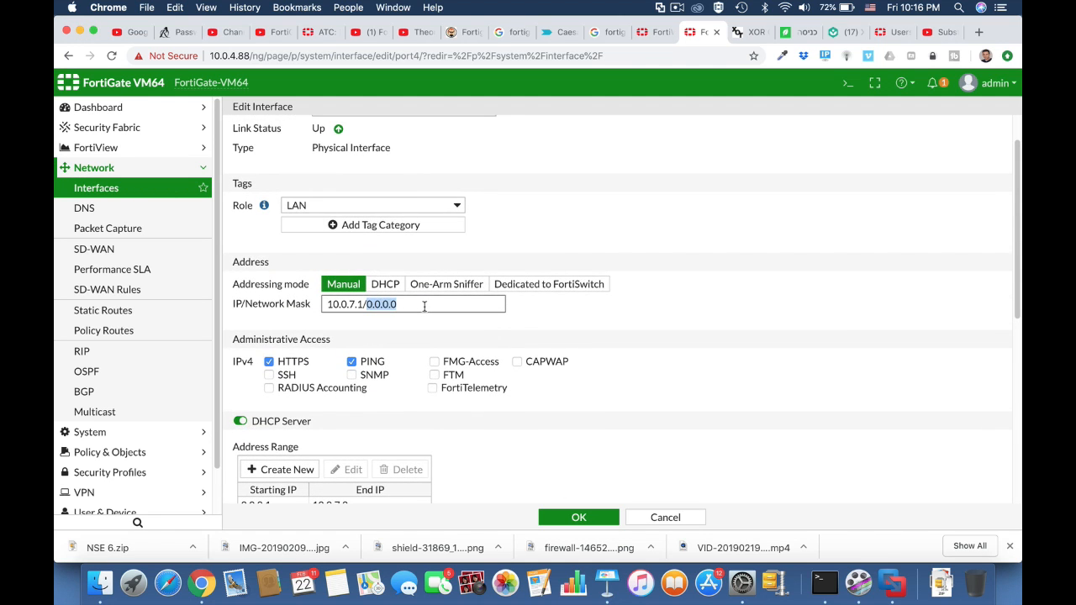
type("24")
left_click(619, 356)
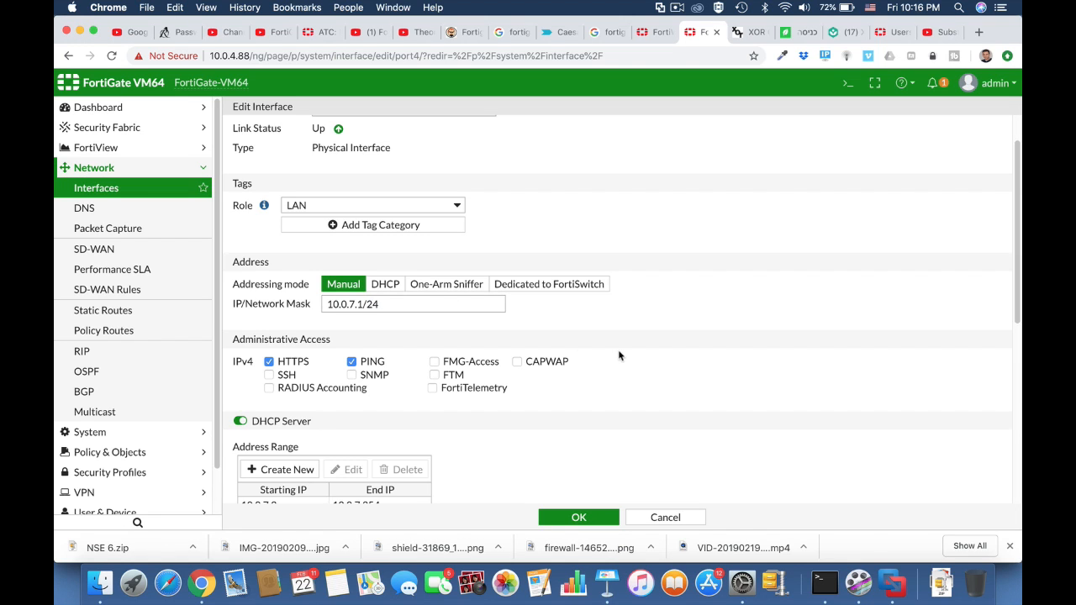
Change the end of port4's DHCP address range to 10.0.7.55 and save the interface.
scroll(463, 428, "down", 3)
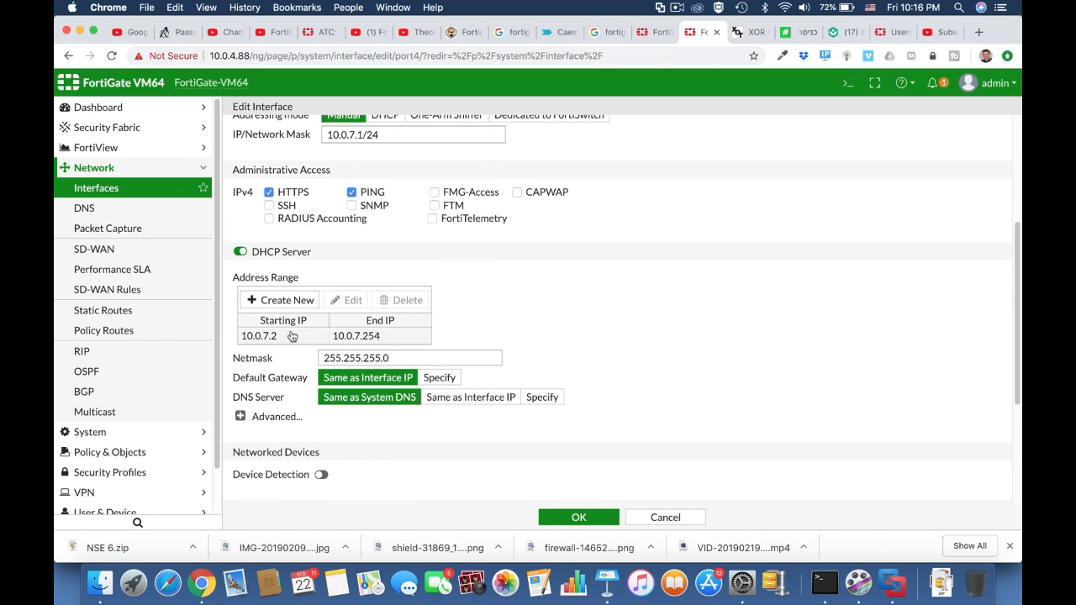
left_click(370, 336)
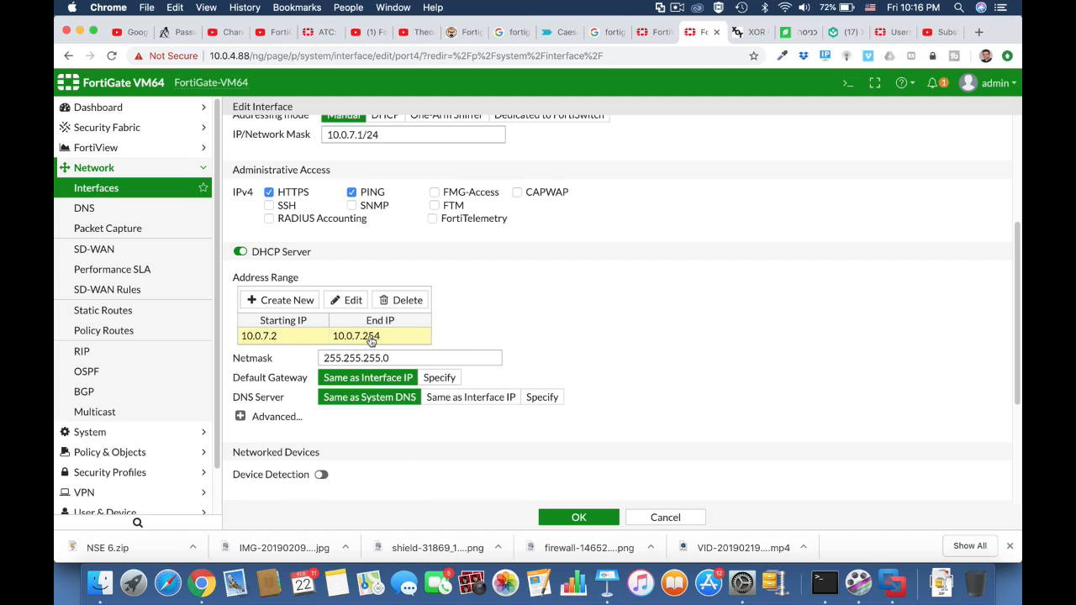
double_click(371, 338)
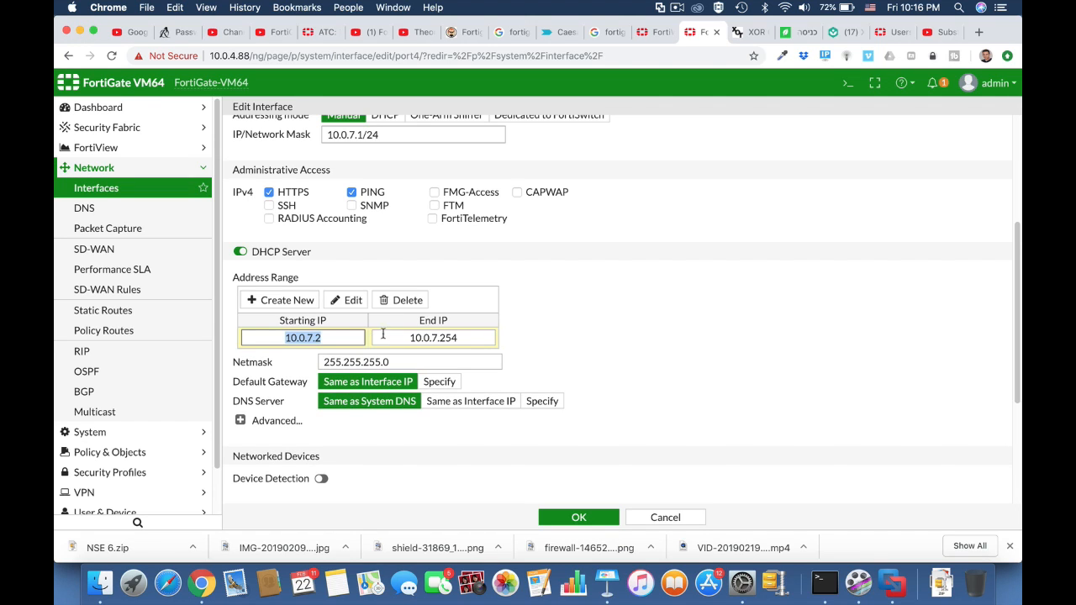
left_click_drag(440, 337, 459, 339)
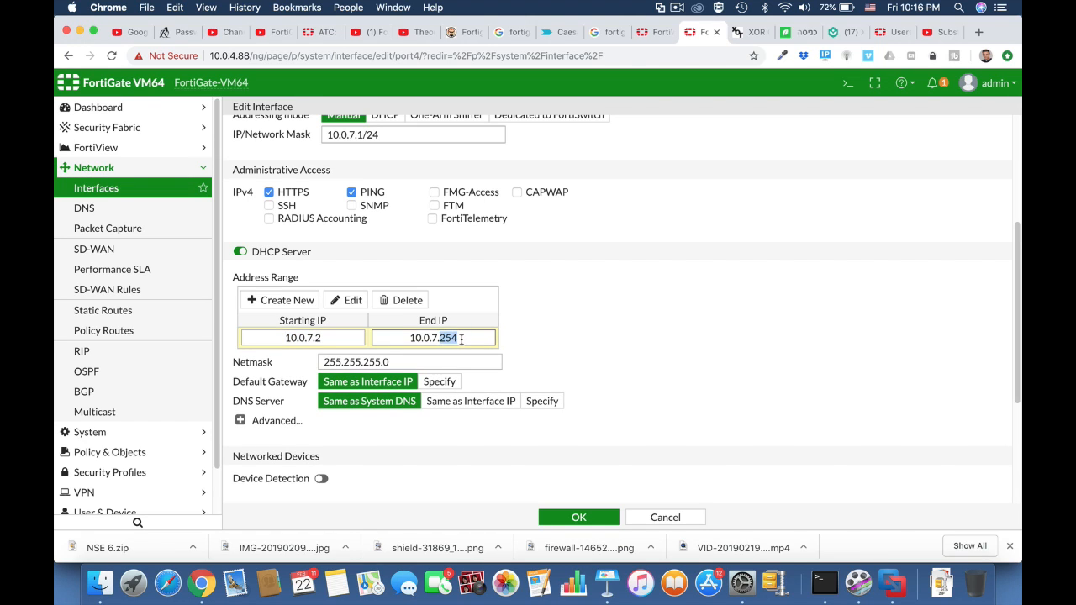
type("55")
left_click(578, 518)
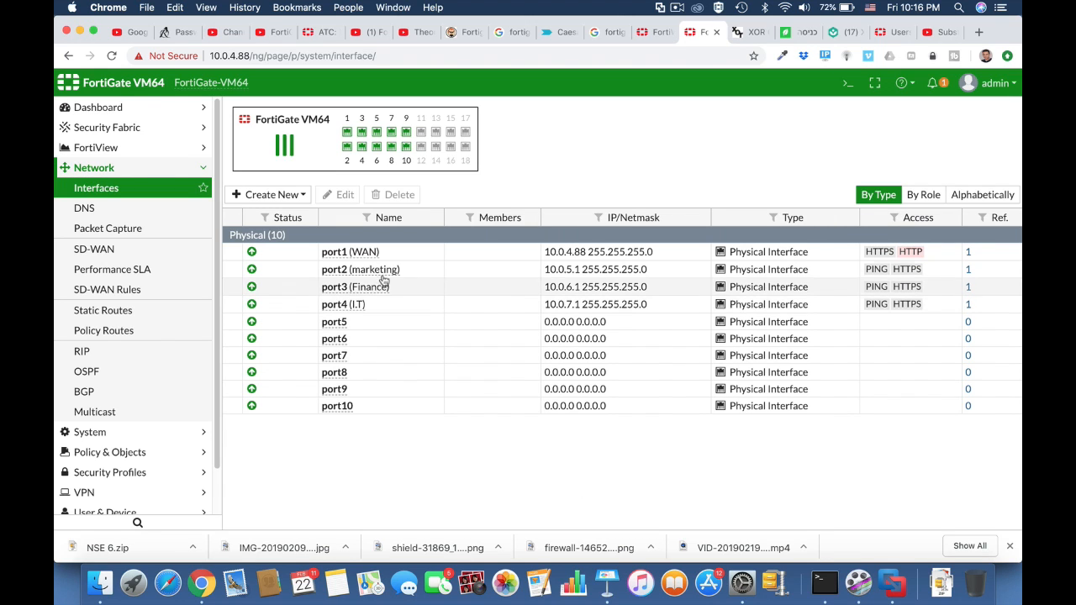
Create a zone named Company with marketing (port2), Finance (port3) and I.T (port4) as interface members.
left_click(291, 197)
left_click(271, 231)
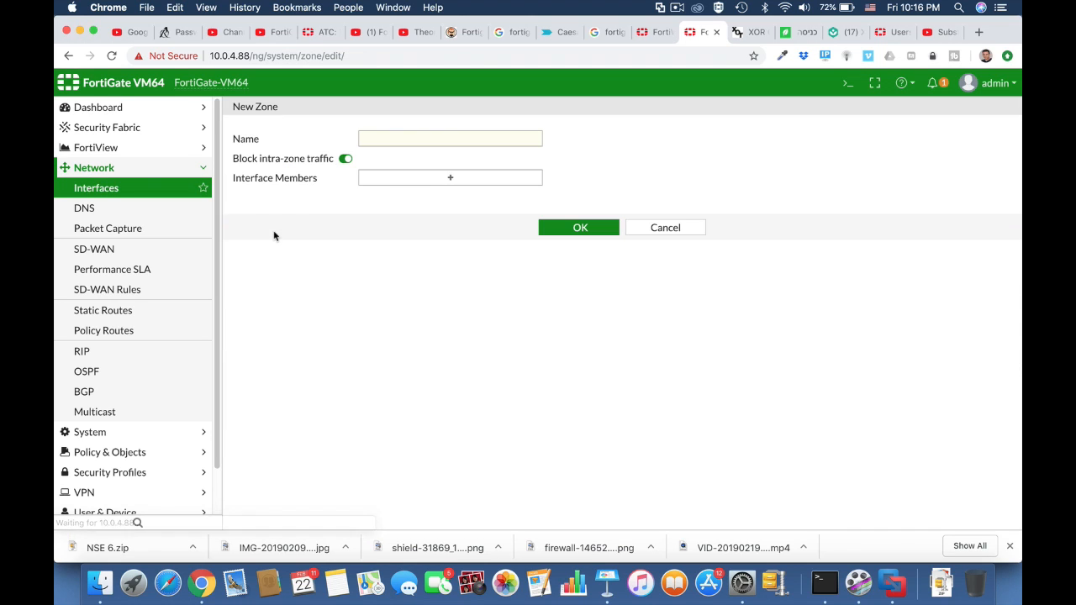
left_click(373, 140)
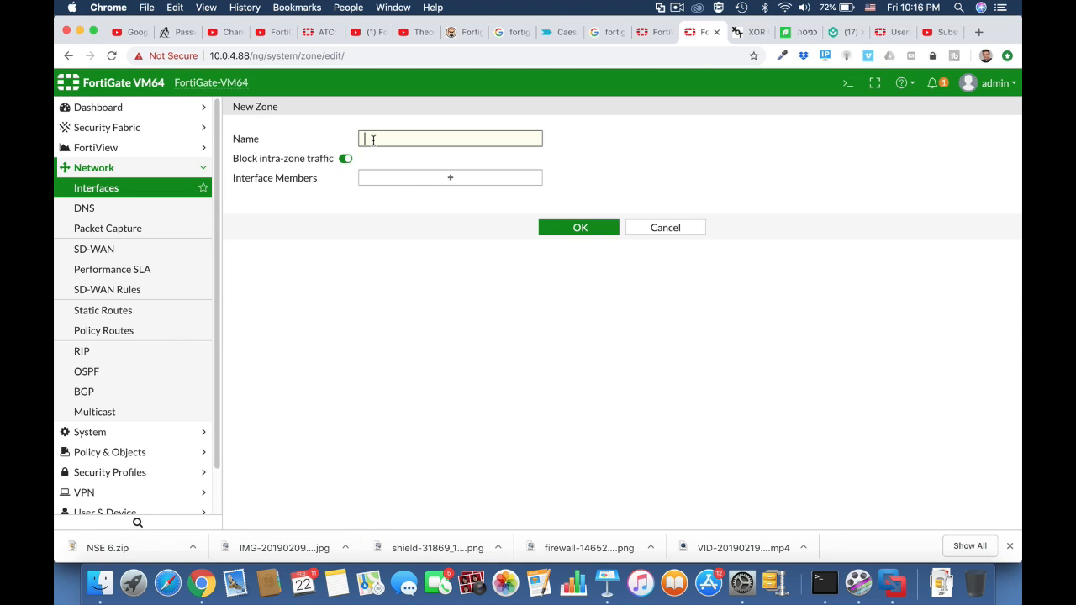
type("Company")
left_click(445, 179)
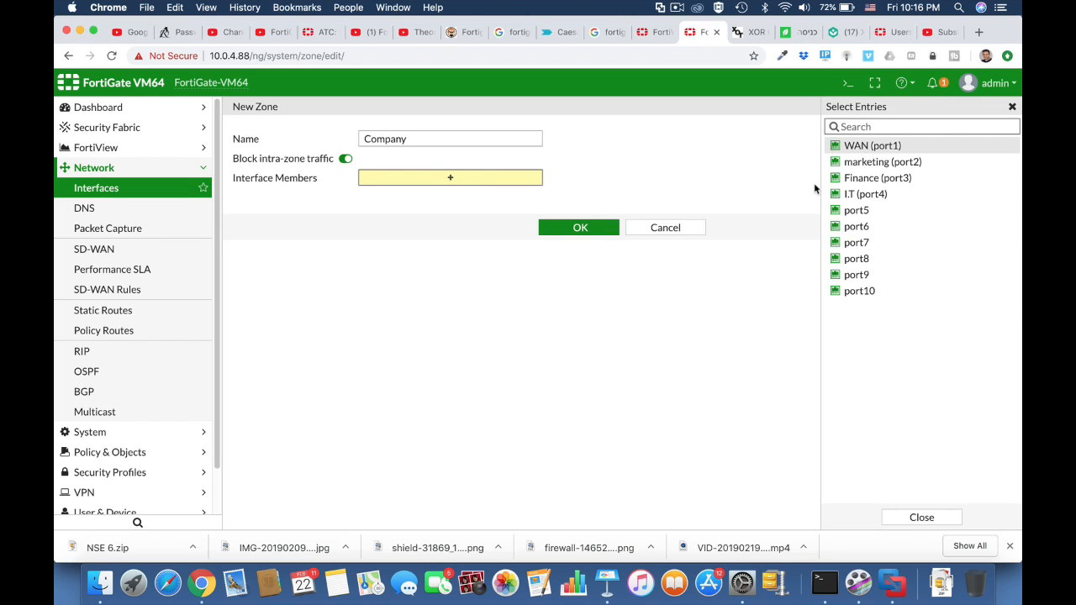
left_click(887, 162)
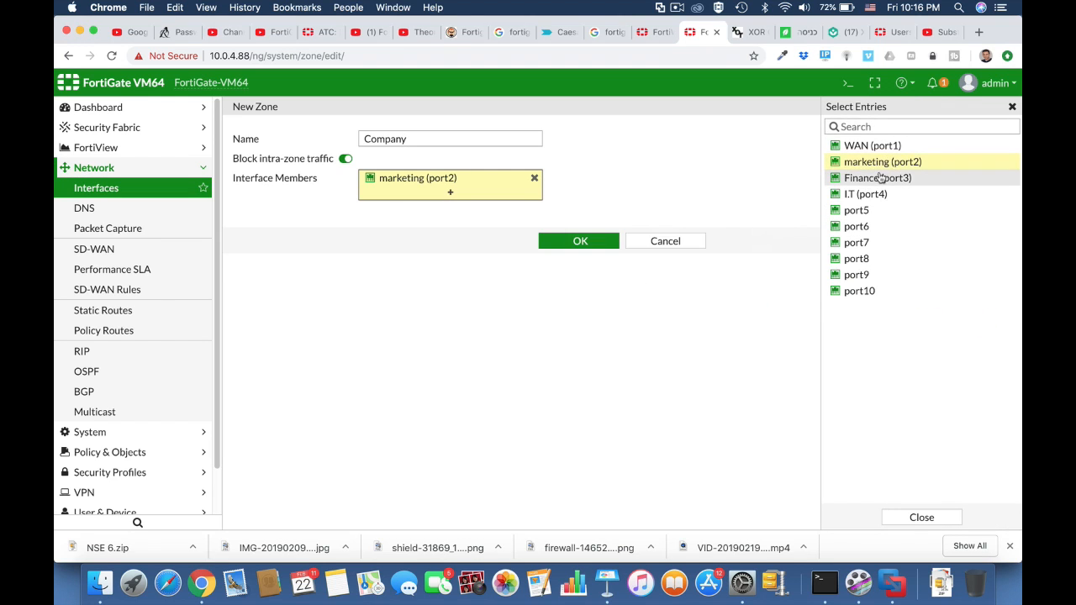
left_click(879, 177)
left_click(871, 194)
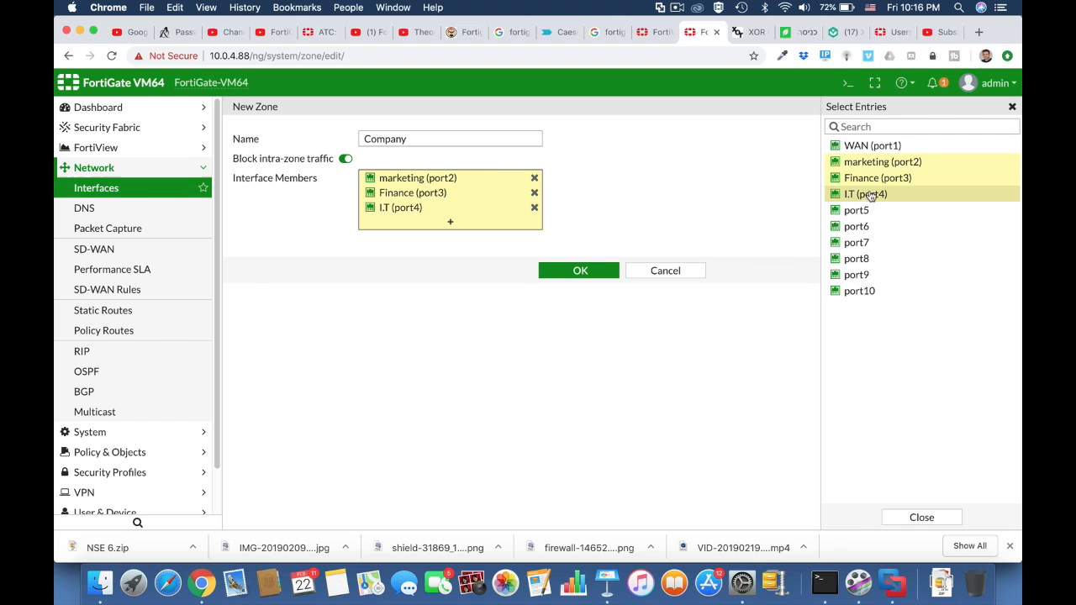
left_click(601, 277)
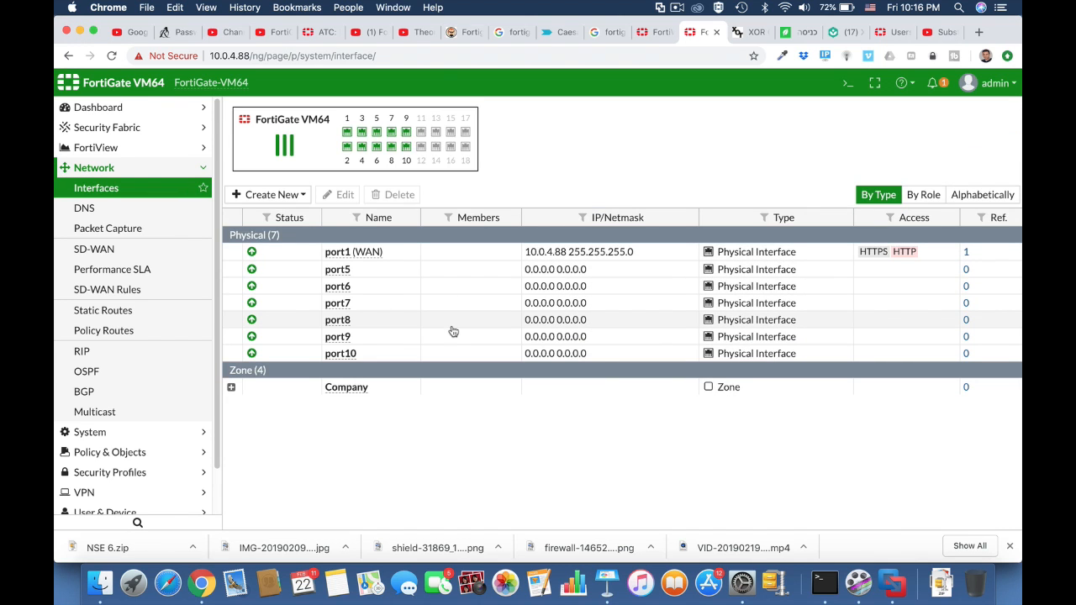
Review the Company zone's member interfaces and the default static route through WAN (port1).
left_click(231, 387)
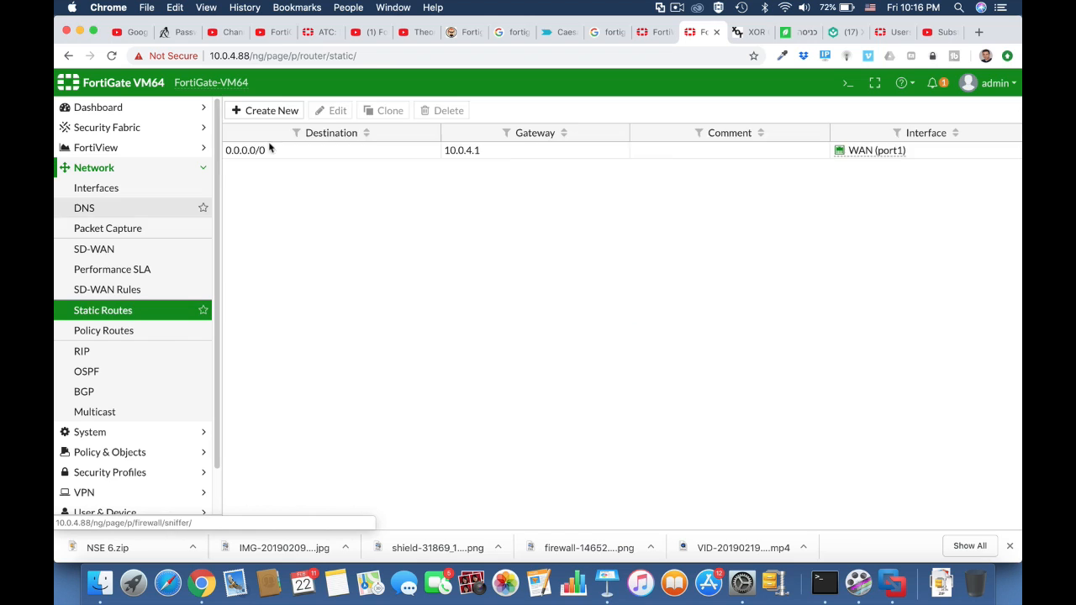
left_click(298, 153)
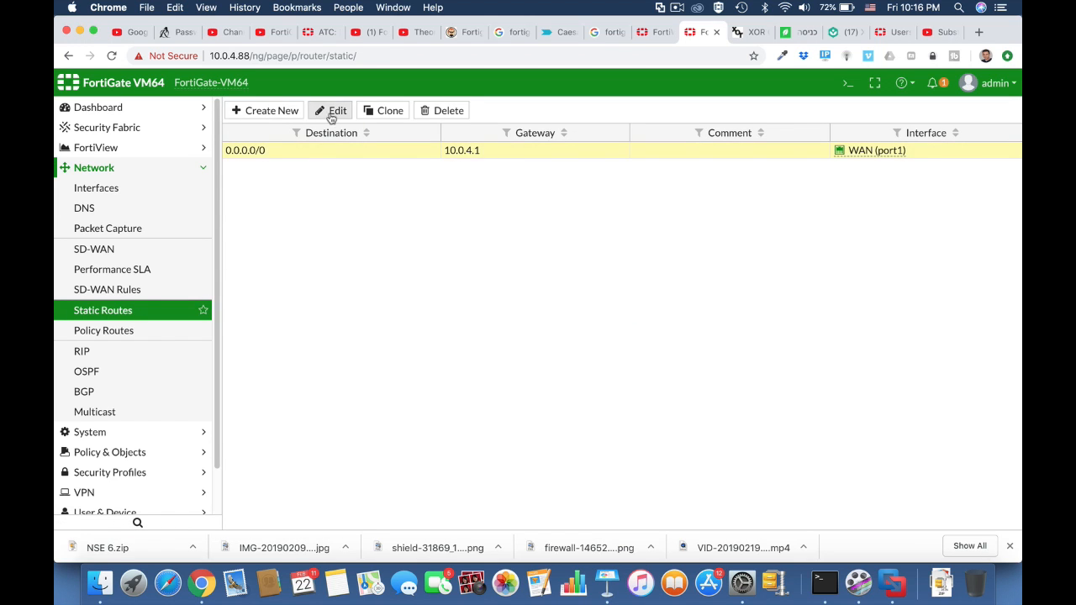
left_click(332, 110)
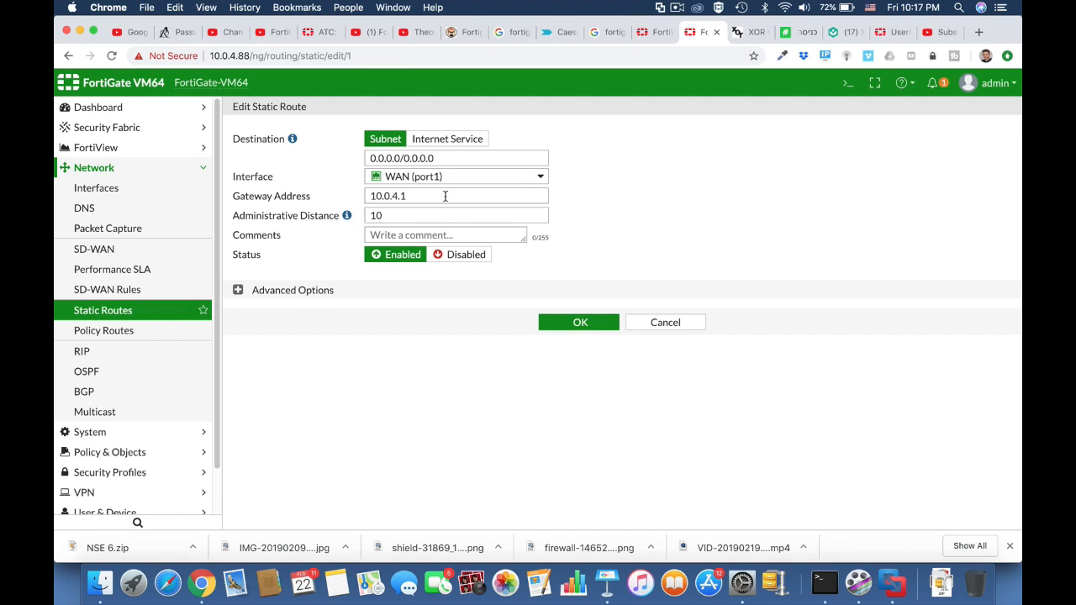
left_click(569, 325)
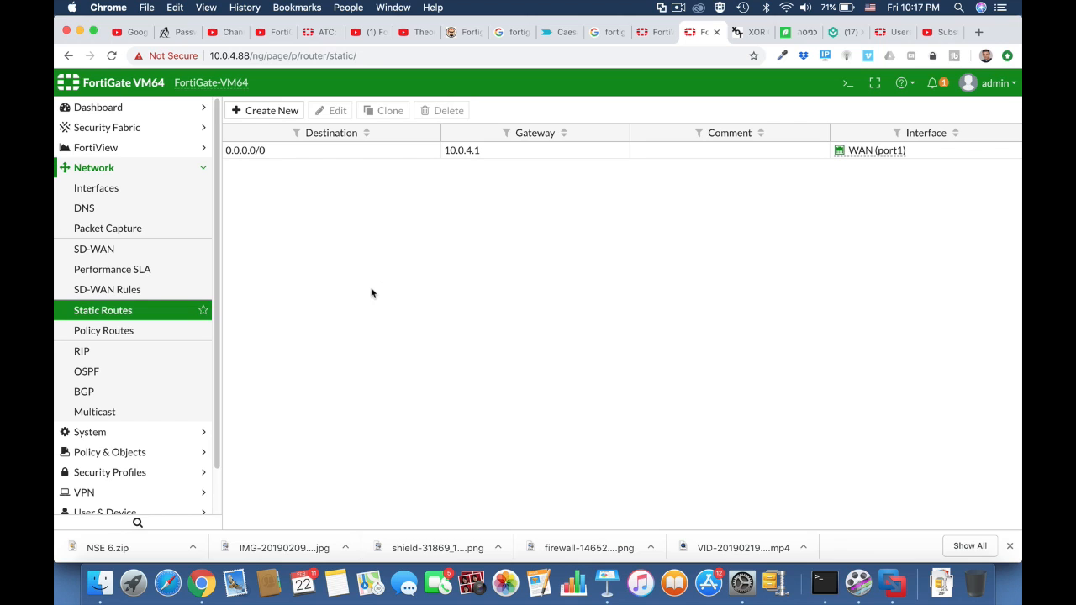
left_click(164, 194)
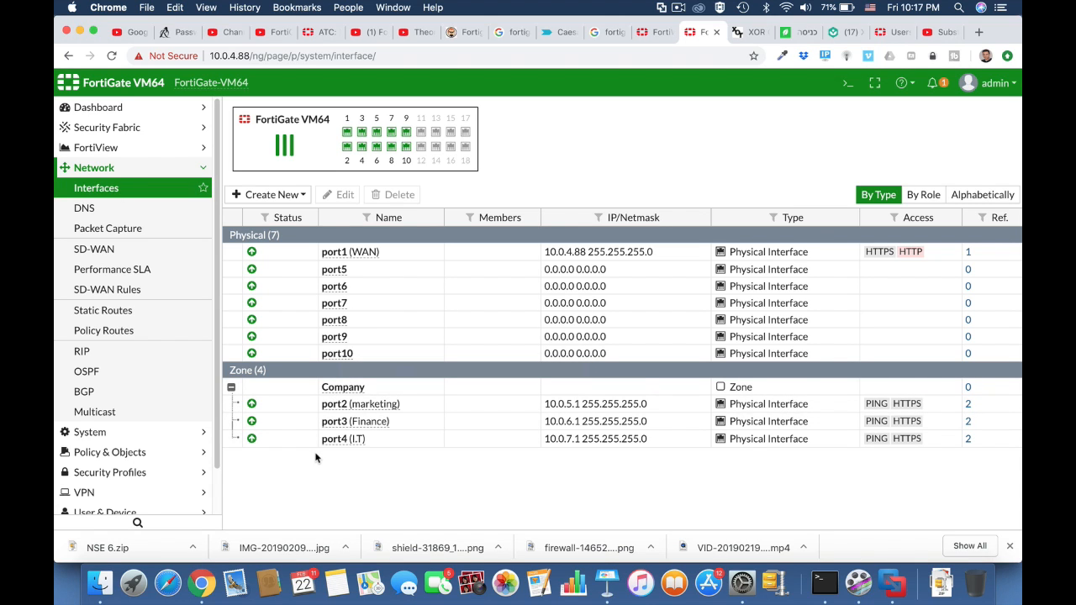
Create a new IPv4 policy named Full acess from the Company zone to WAN (port1).
left_click(127, 452)
left_click(126, 228)
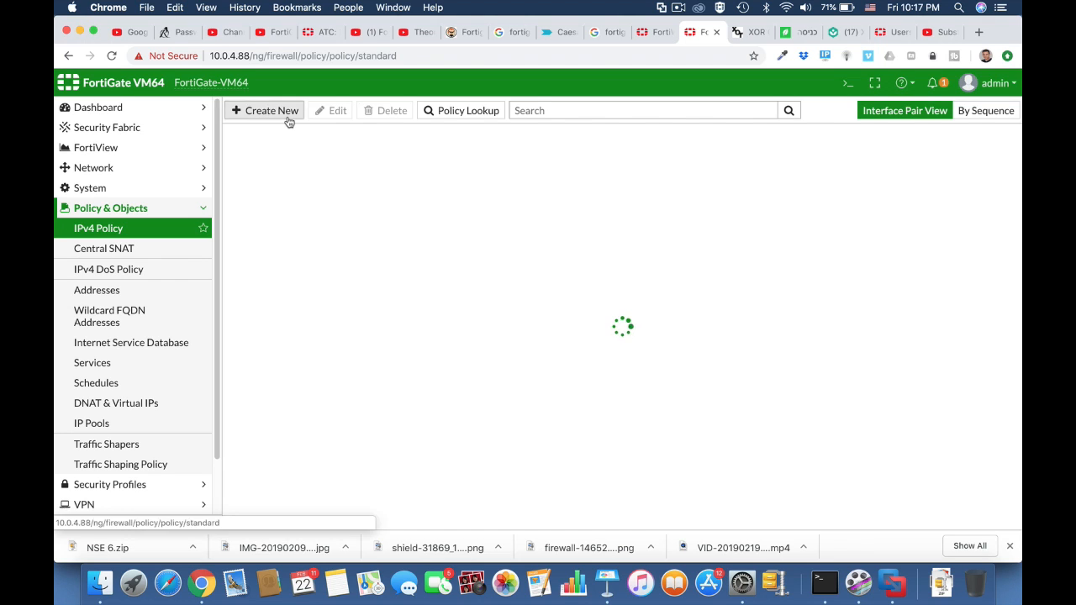
left_click(288, 122)
left_click(368, 149)
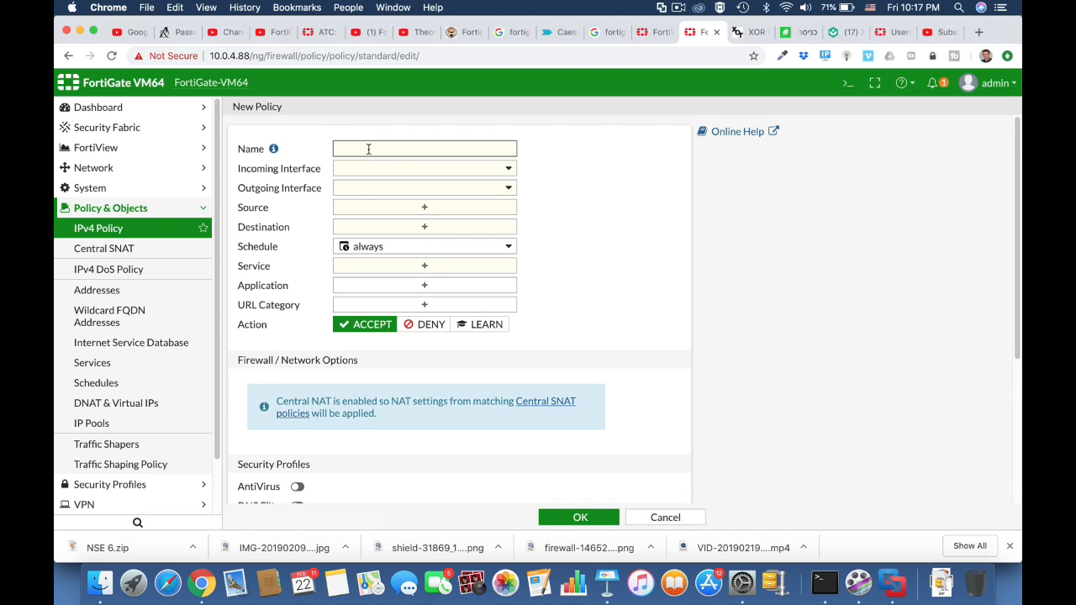
type("Full acess")
left_click(408, 171)
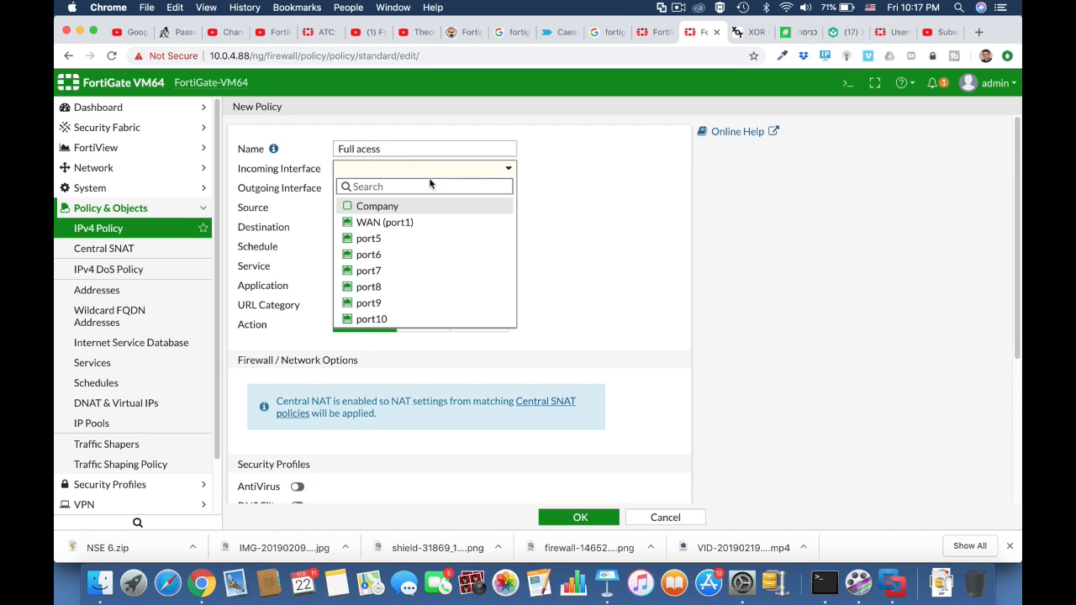
left_click(348, 207)
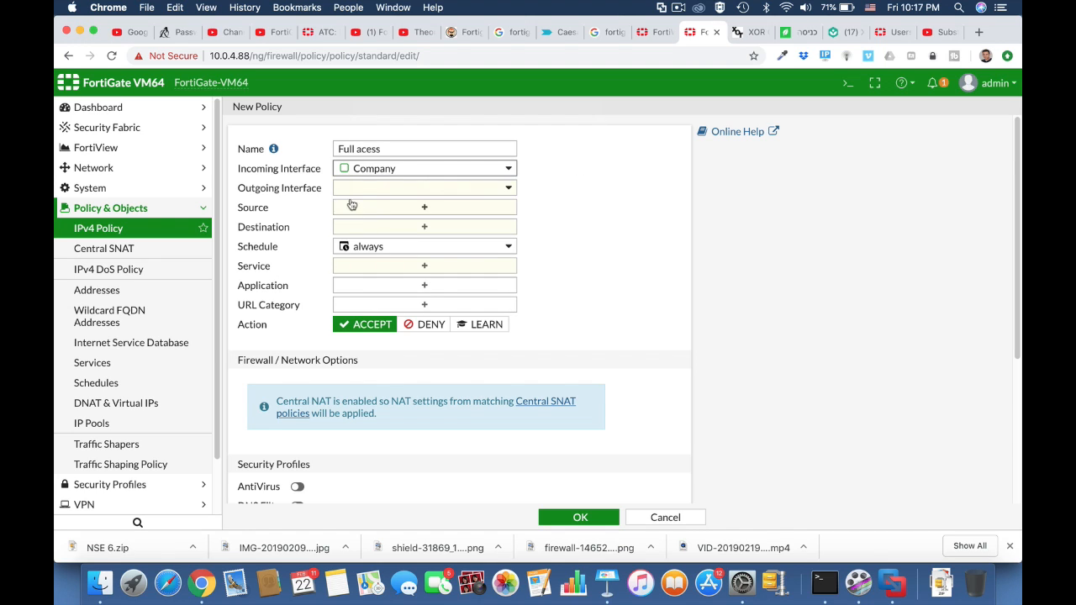
left_click(398, 191)
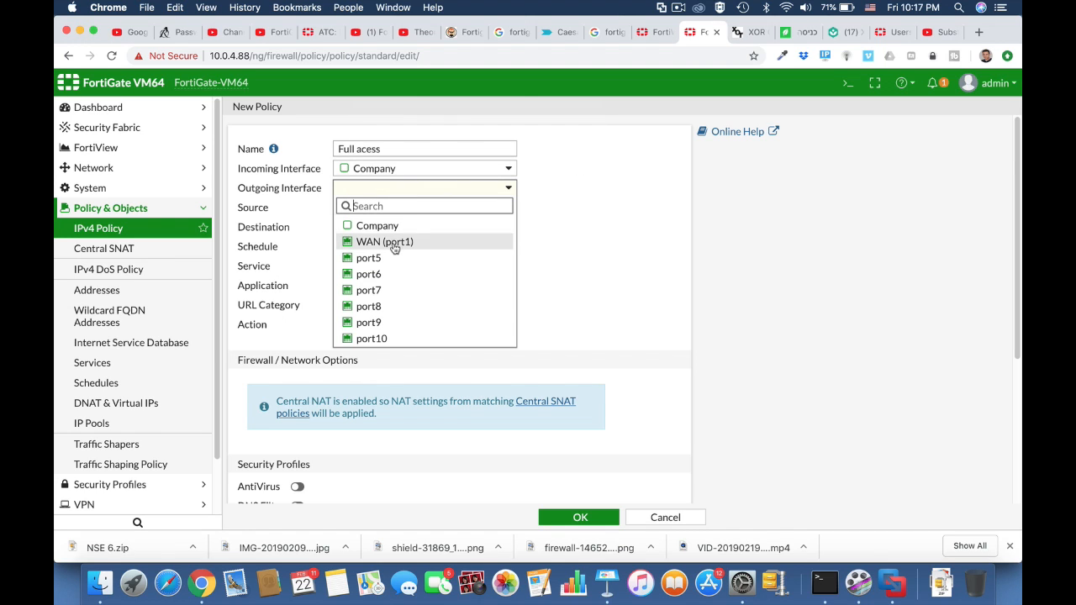
left_click(393, 243)
Set the policy's source and destination to all and its service to ALL.
left_click(394, 209)
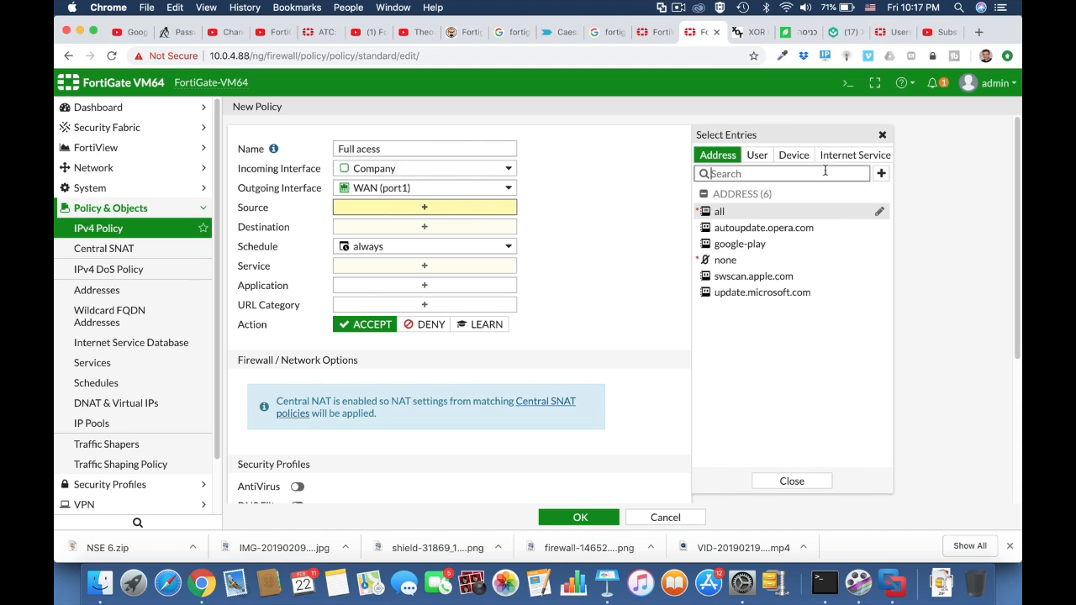
left_click(715, 212)
left_click(460, 243)
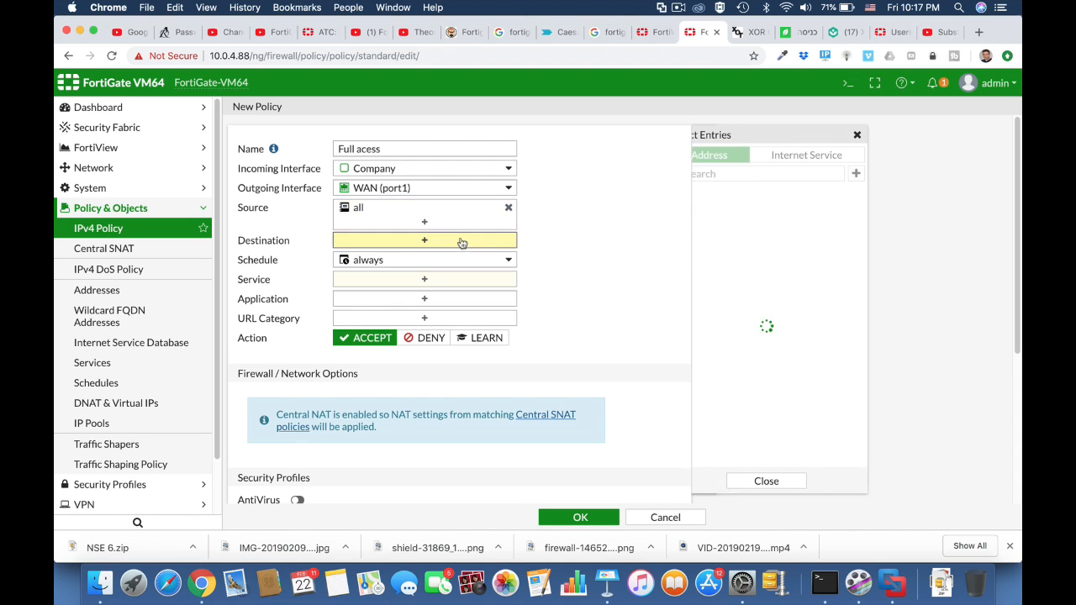
left_click(719, 211)
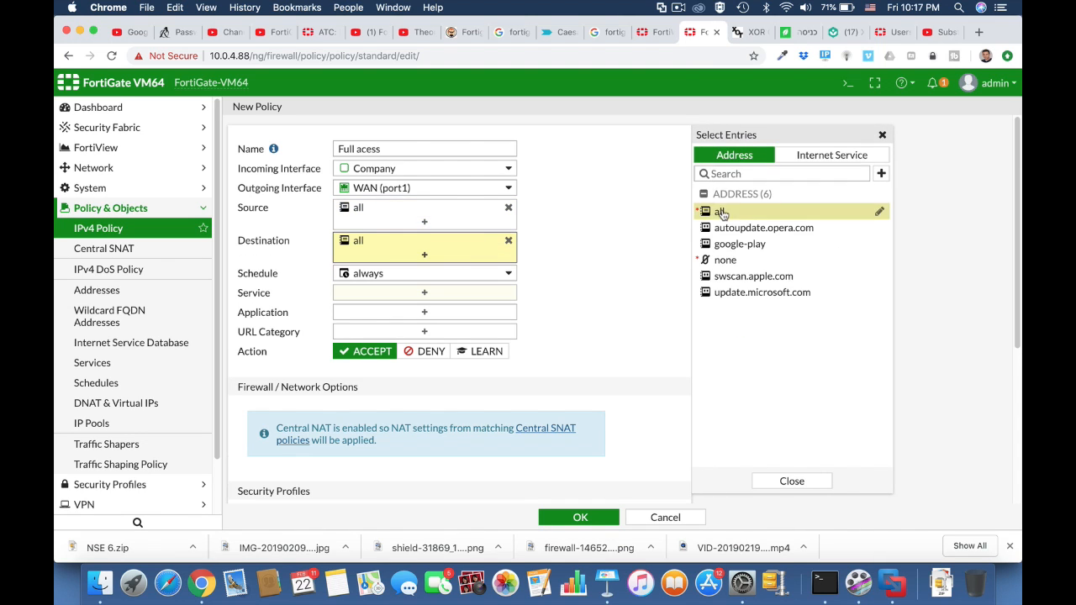
left_click(432, 299)
left_click(717, 210)
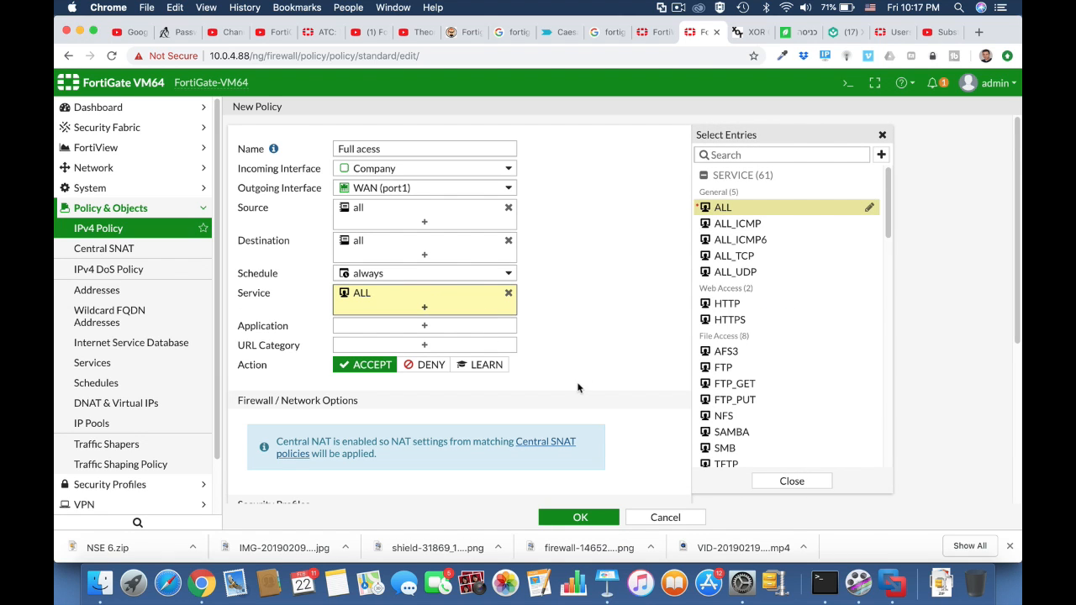
Enable the AntiVirus security profile with the default profile and save the policy.
scroll(577, 385, "down", 10)
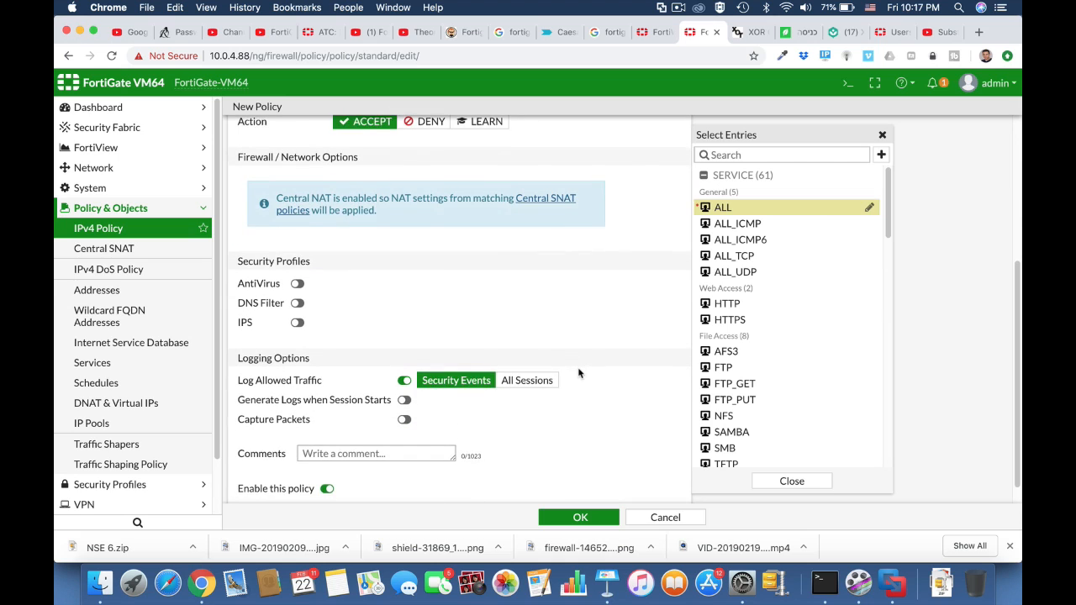
scroll(579, 373, "down", 1)
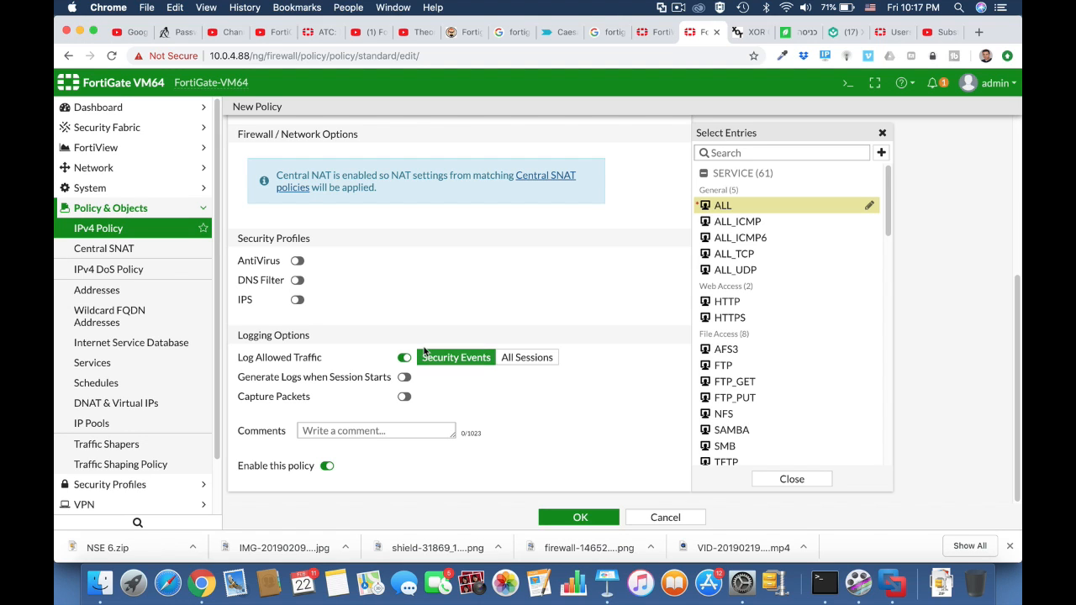
left_click(297, 261)
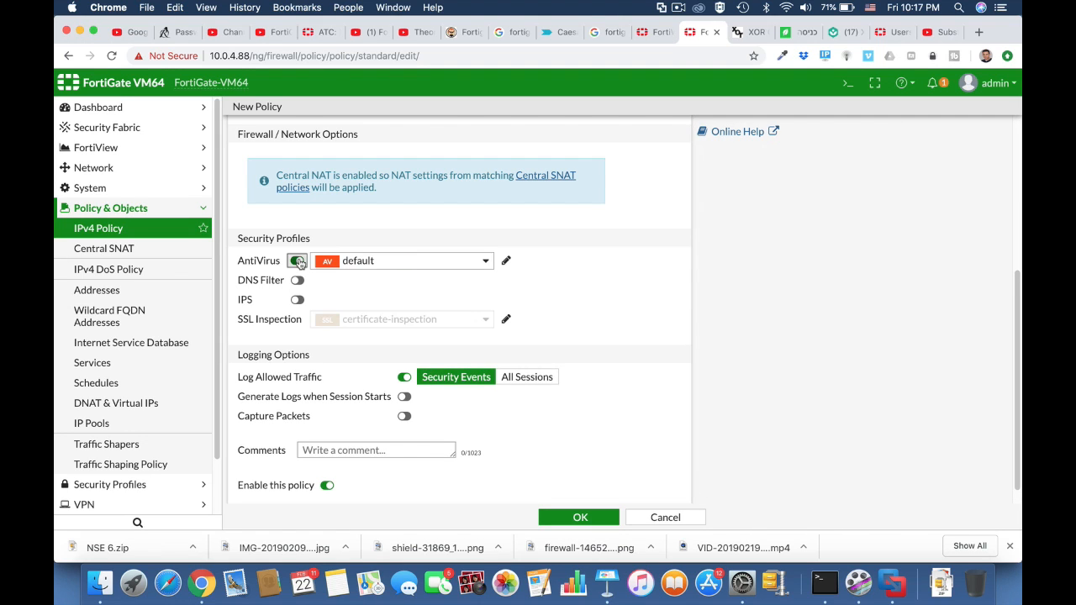
left_click(580, 517)
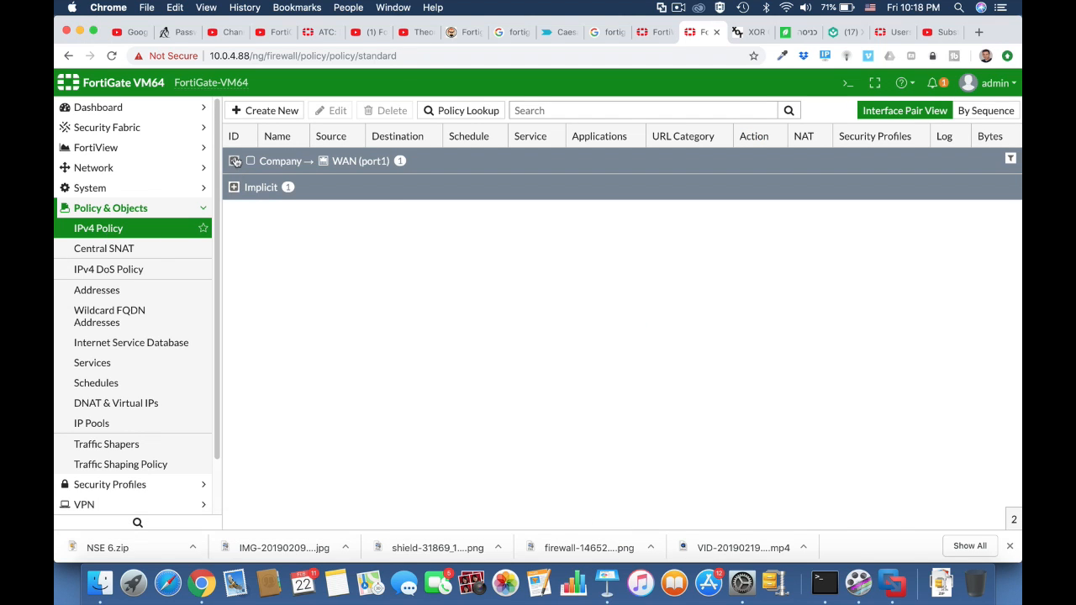
left_click(235, 160)
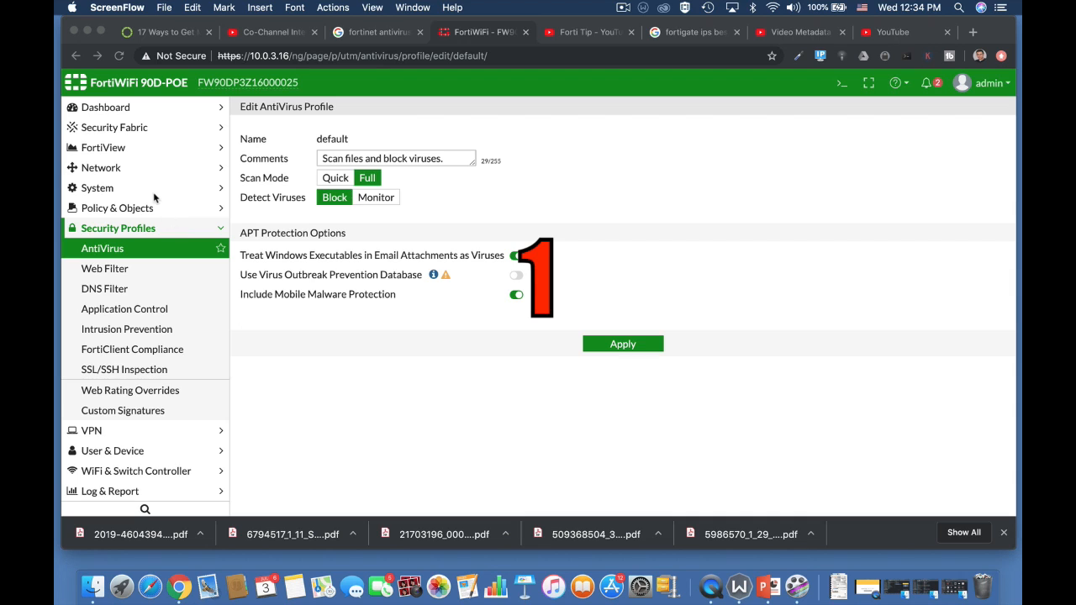
Set the system inspection mode to Proxy in System Settings and apply the change.
left_click(110, 185)
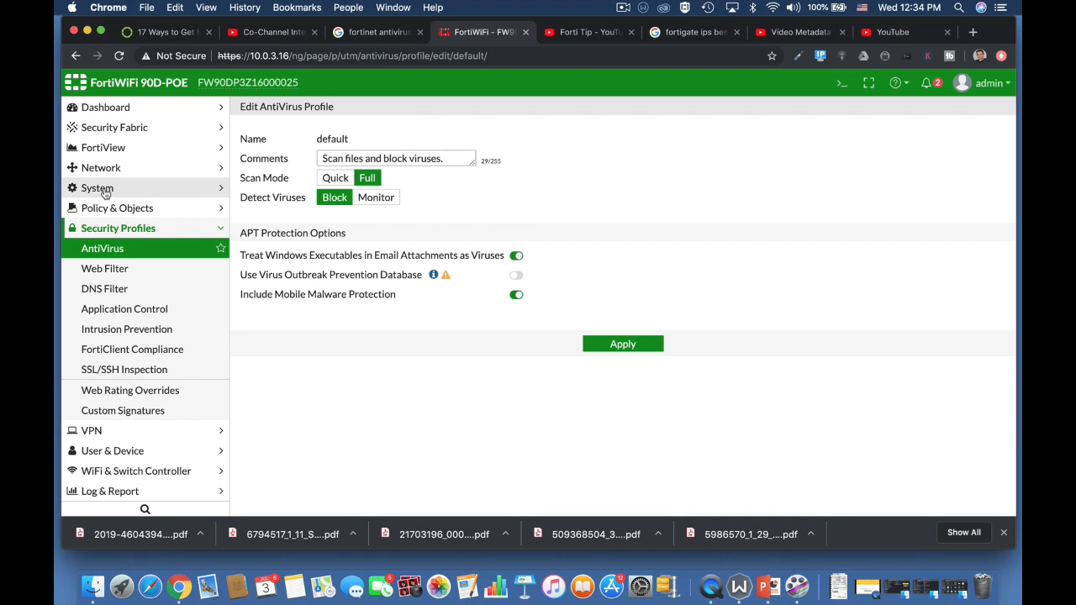
left_click(109, 187)
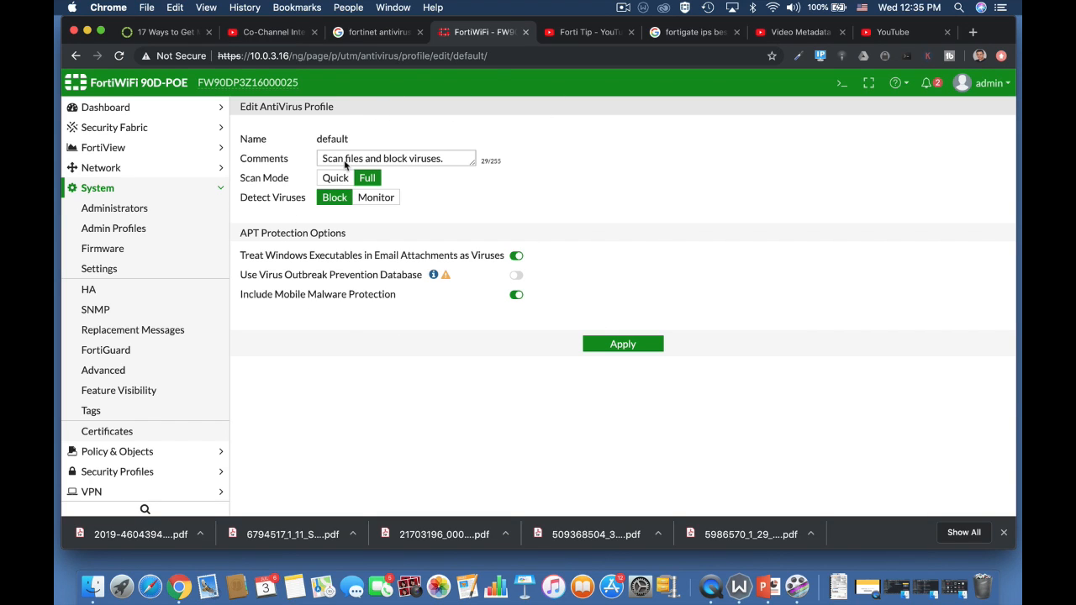
left_click(134, 269)
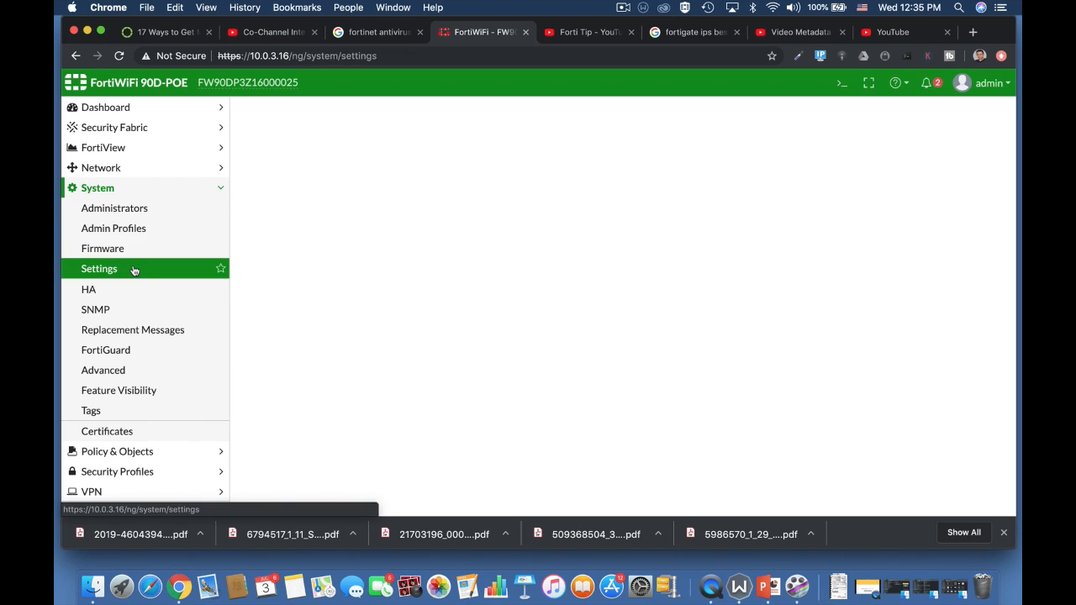
scroll(492, 473, "down", 5)
left_click(412, 434)
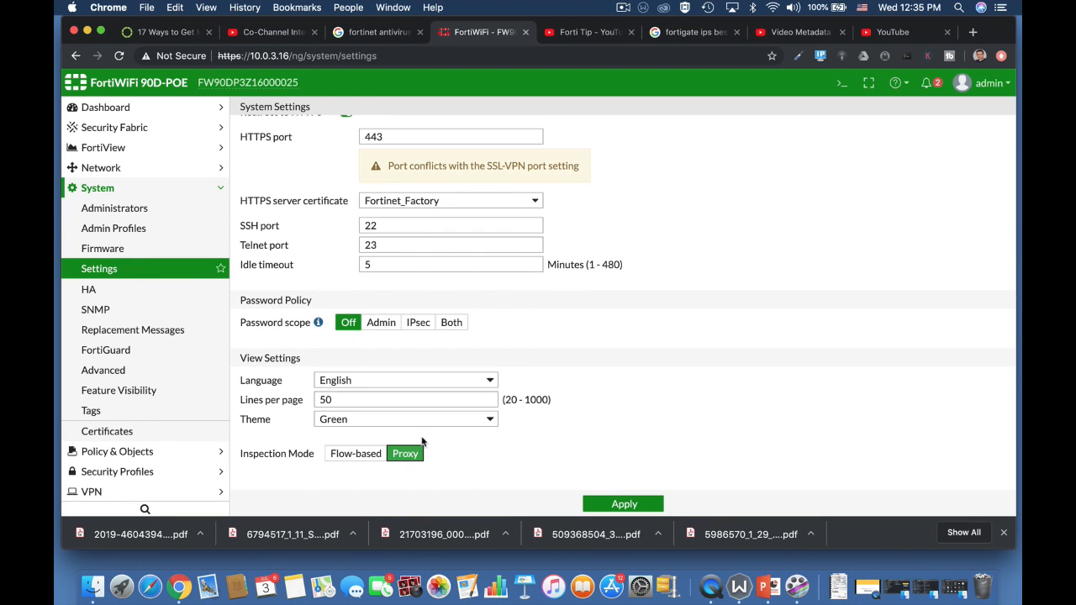
left_click(599, 501)
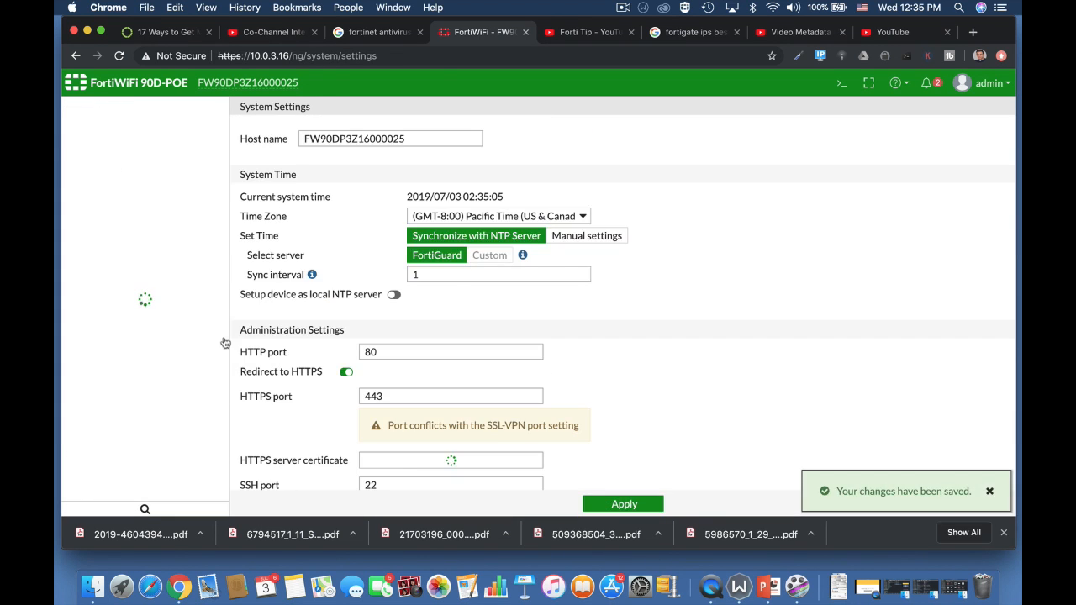
Open the default AntiVirus profile and the CLI console, and enter the config antivirus settings mode.
left_click(139, 471)
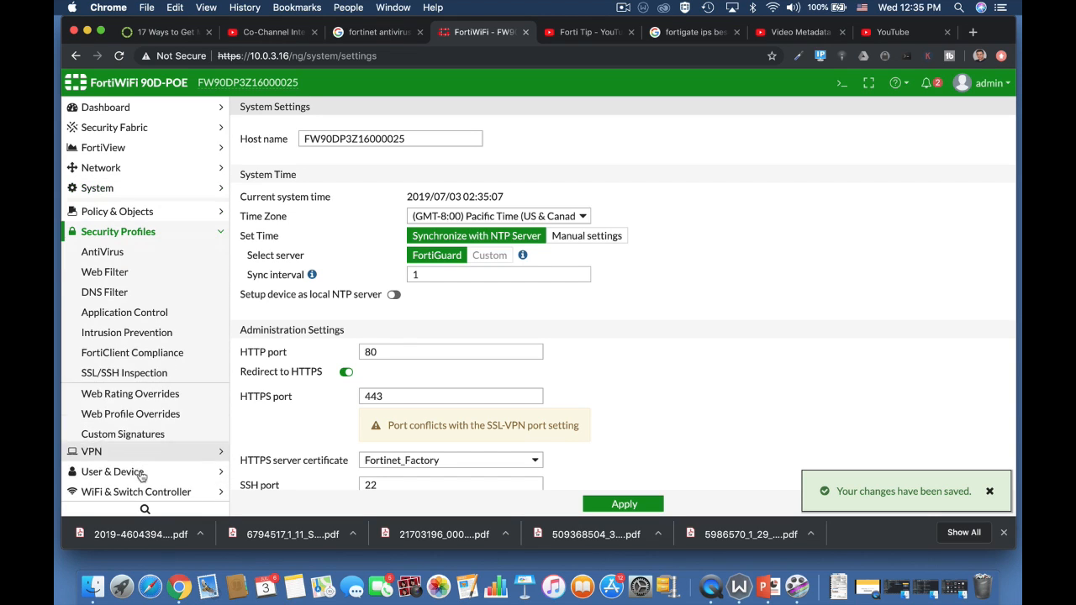
left_click(118, 250)
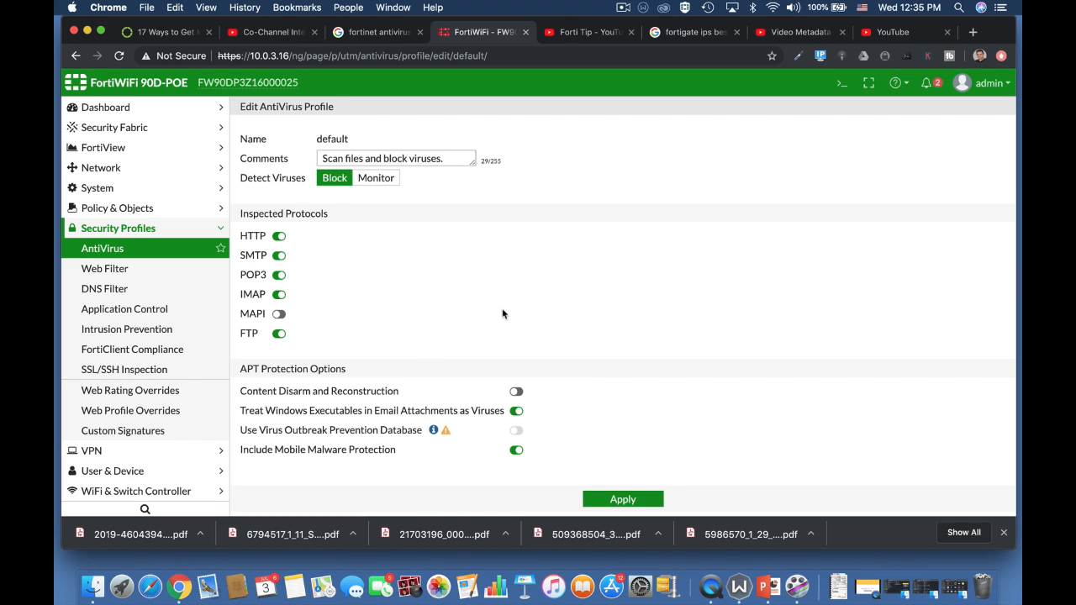
left_click(842, 82)
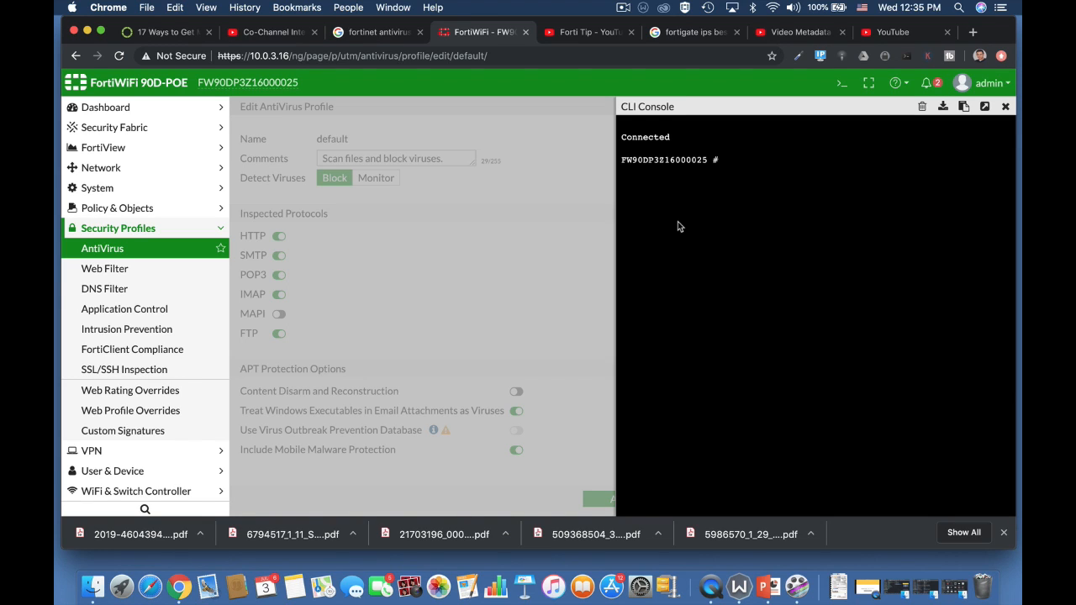
type("config an")
key("Tab")
type("set")
key("Tab")
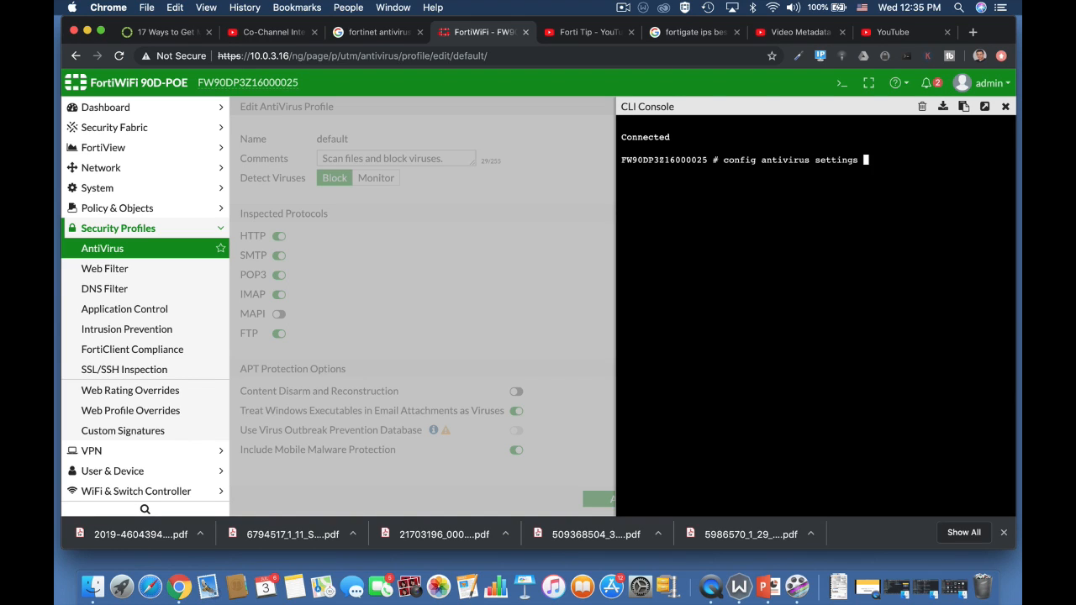
key("Return")
Try to set the antivirus default database to extended, then cancel the command.
type("settings) # set")
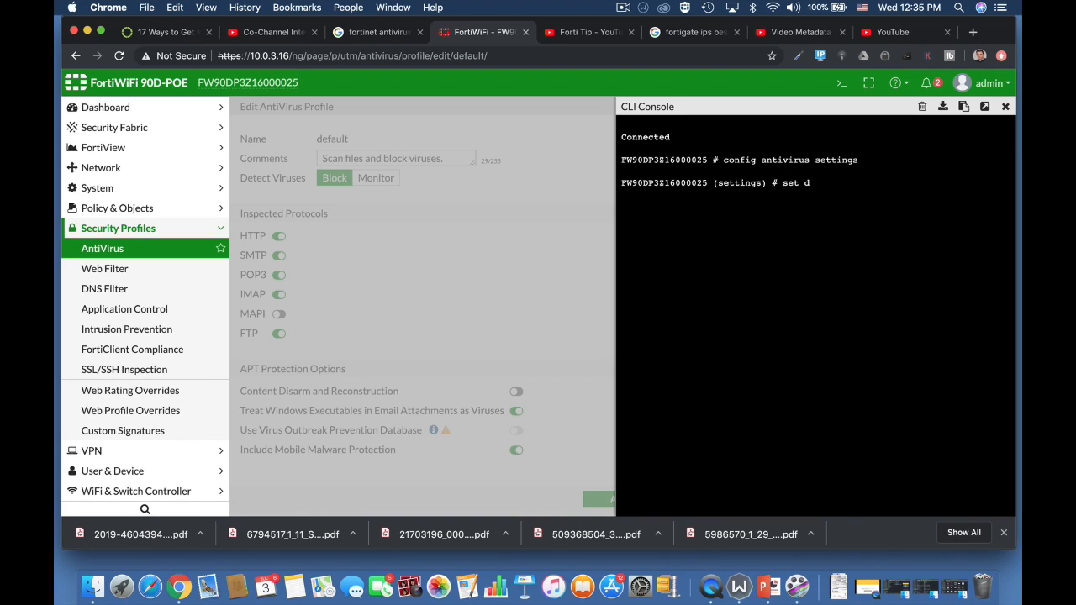
type(" d")
key("Tab")
type("extended")
key("Tab")
key("Tab")
key("Tab")
key("ctrl+c")
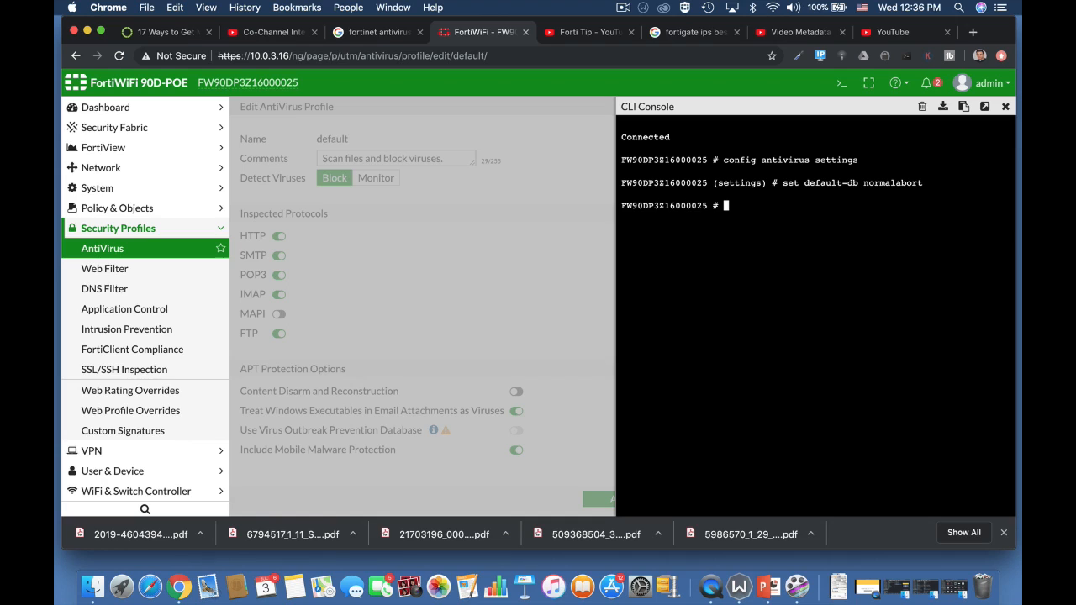
Re-enter config antivirus settings and set grayware detection to enable.
type("config")
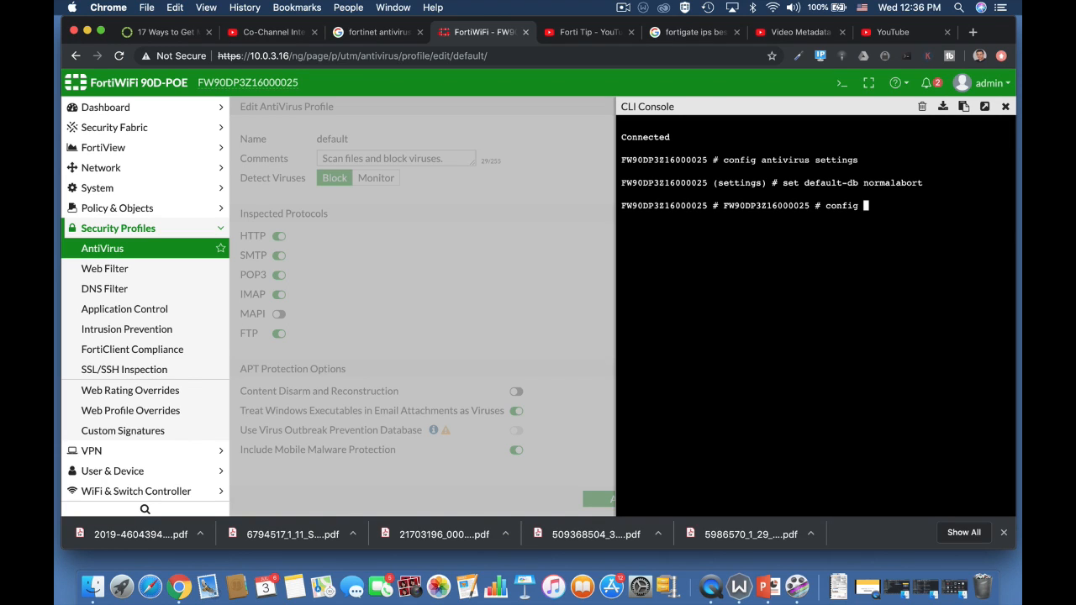
type(" antivirus s")
key("Tab")
key("Return")
type("se")
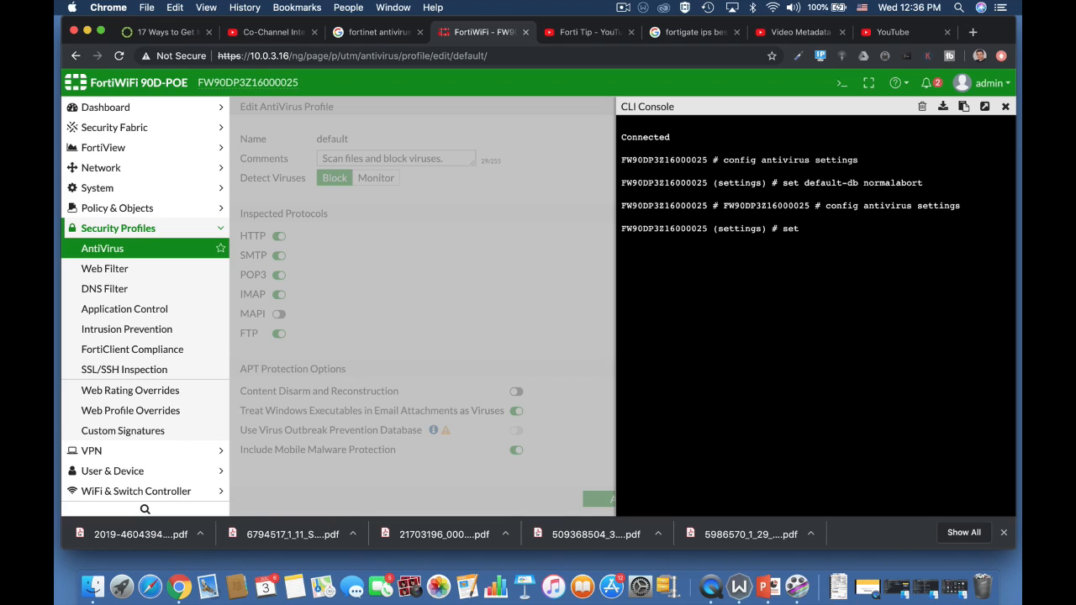
type("grayware enable")
key("BackSpace")
key("BackSpace")
key("BackSpace")
key("BackSpace")
key("BackSpace")
key("BackSpace")
key("BackSpace")
type("disable")
key("BackSpace")
key("BackSpace")
key("BackSpace")
key("BackSpace")
key("BackSpace")
key("BackSpace")
key("BackSpace")
type("enable")
key("Return")
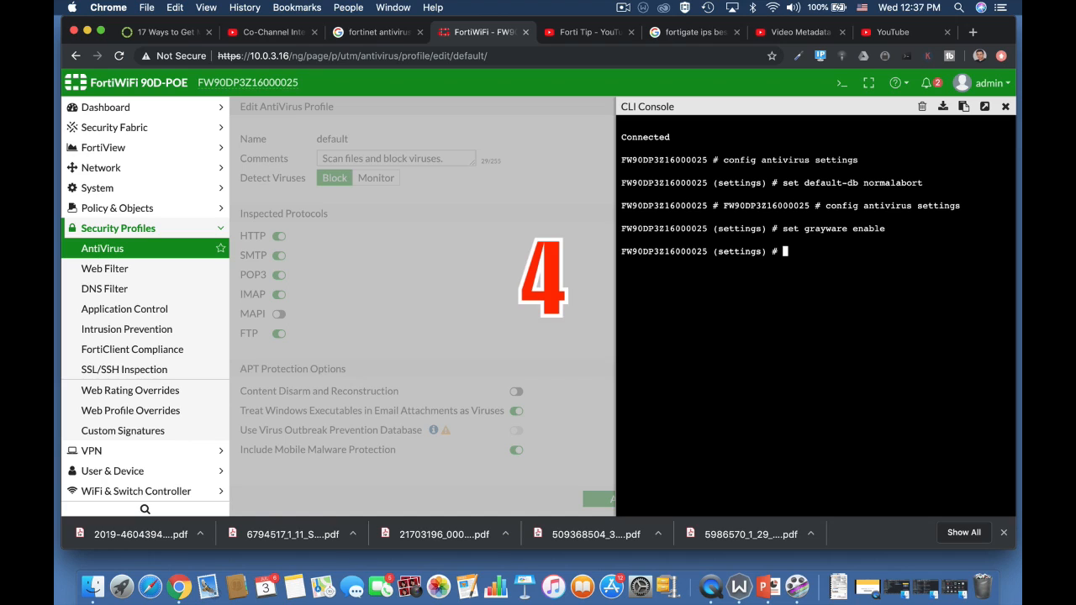
Leave the antivirus settings configuration with the abort command.
type("config ")
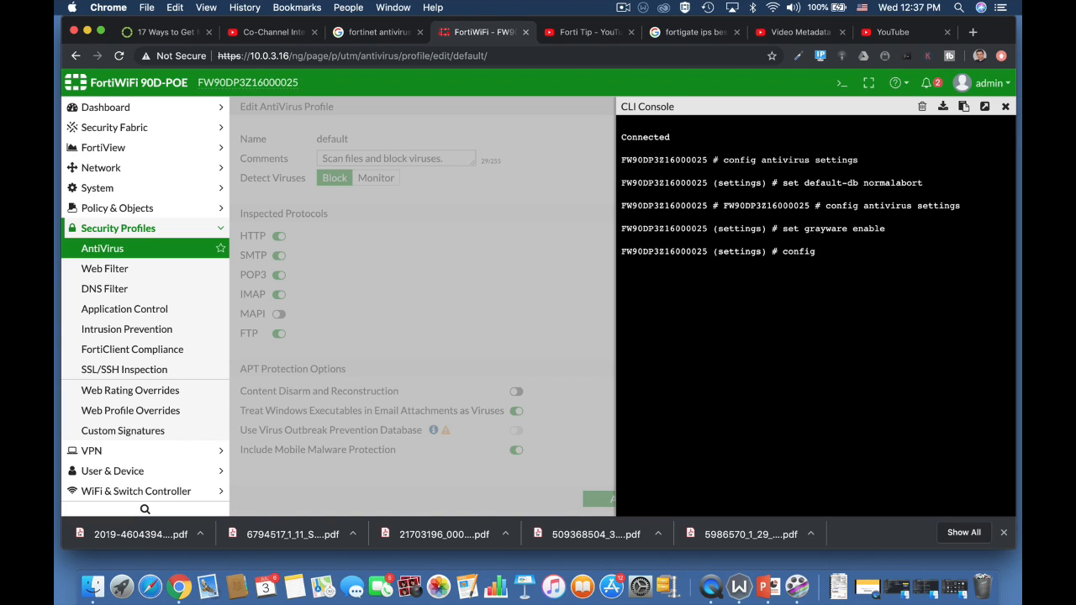
type("ant")
key("Tab")
key("BackSpace")
key("BackSpace")
key("BackSpace")
key("BackSpace")
key("BackSpace")
key("BackSpace")
key("BackSpace")
key("BackSpace")
key("BackSpace")
key("BackSpace")
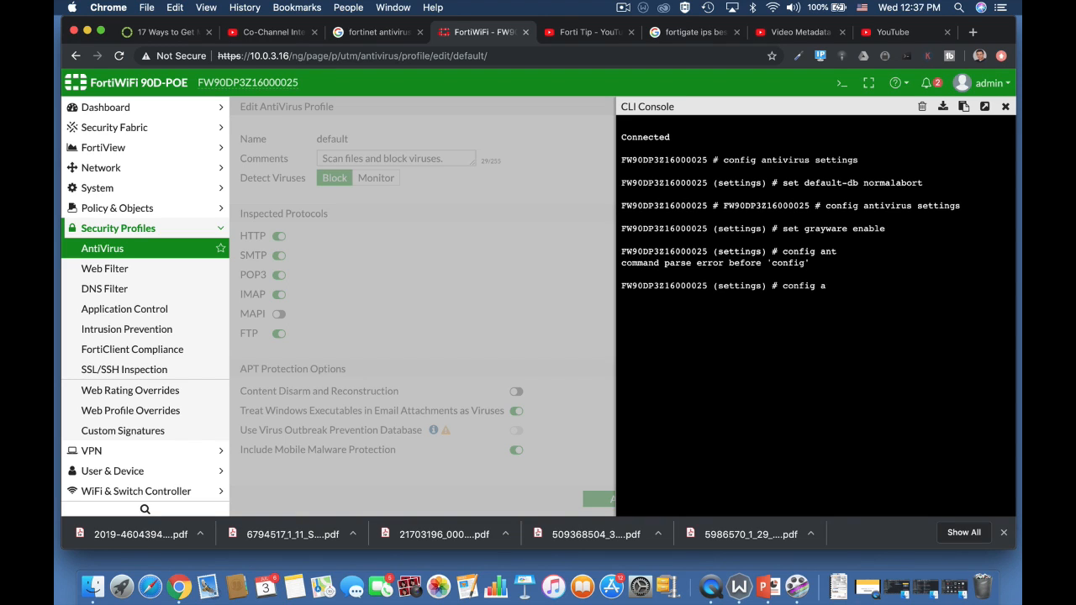
type("abort")
key("Return")
key("Return")
key("Return")
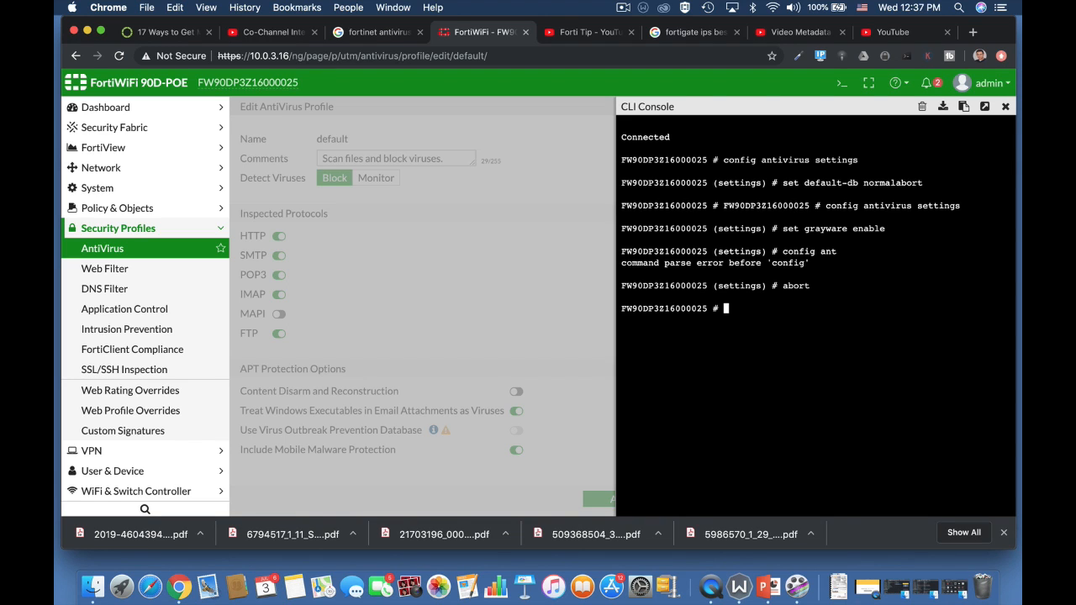
Enter config antivirus heuristic and set the heuristic mode to disable.
type("conf")
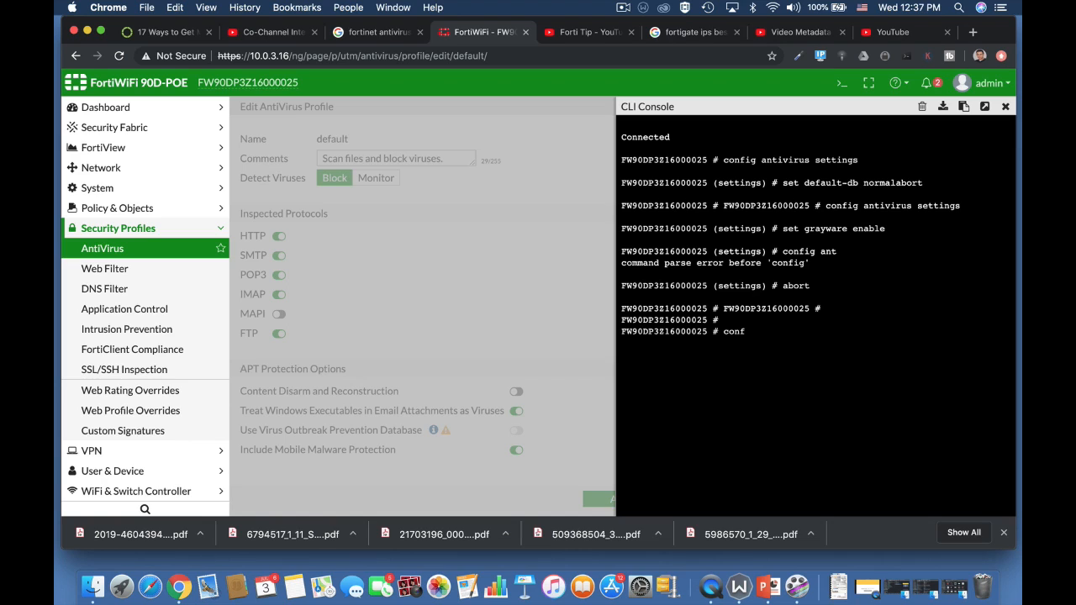
type("ig antivirus heuristic")
key("Return")
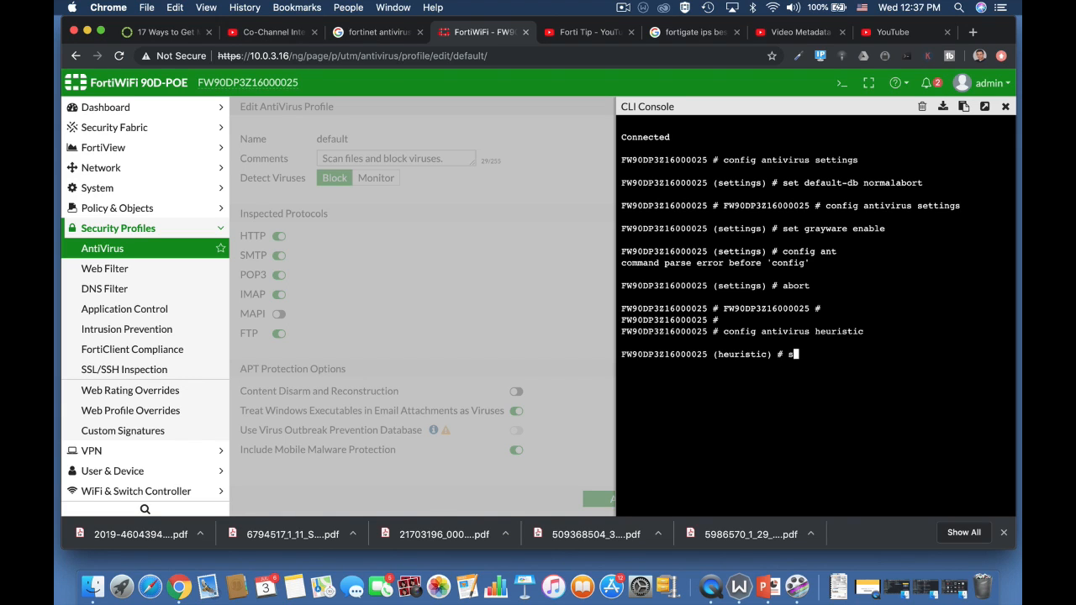
type("set mode pass")
key("BackSpace")
key("BackSpace")
key("BackSpace")
key("BackSpace")
type("block")
key("BackSpace")
key("BackSpace")
key("BackSpace")
key("BackSpace")
key("BackSpace")
type("disable")
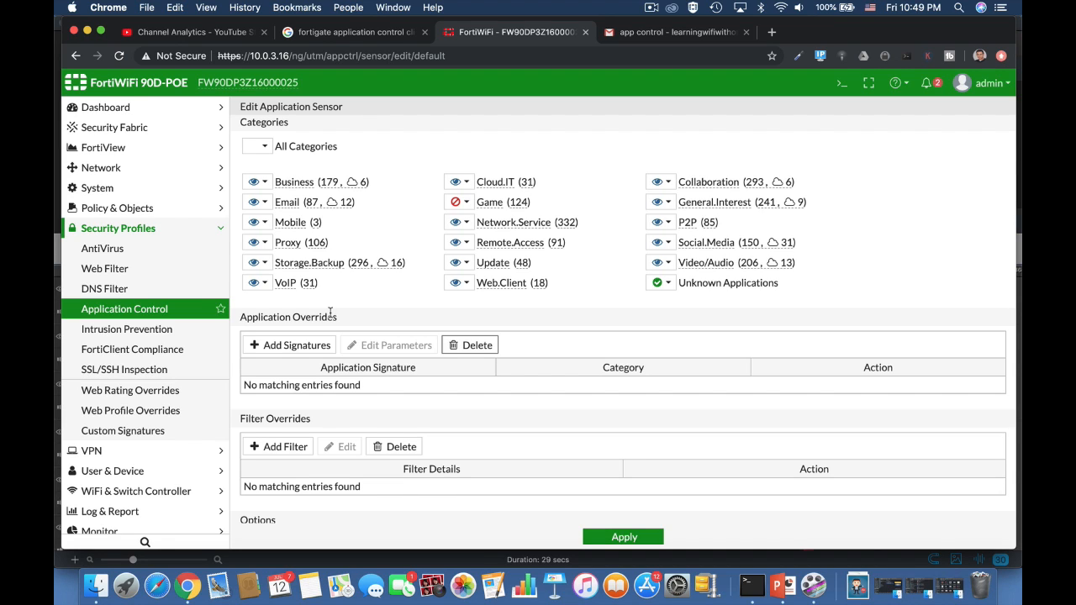
left_click(277, 445)
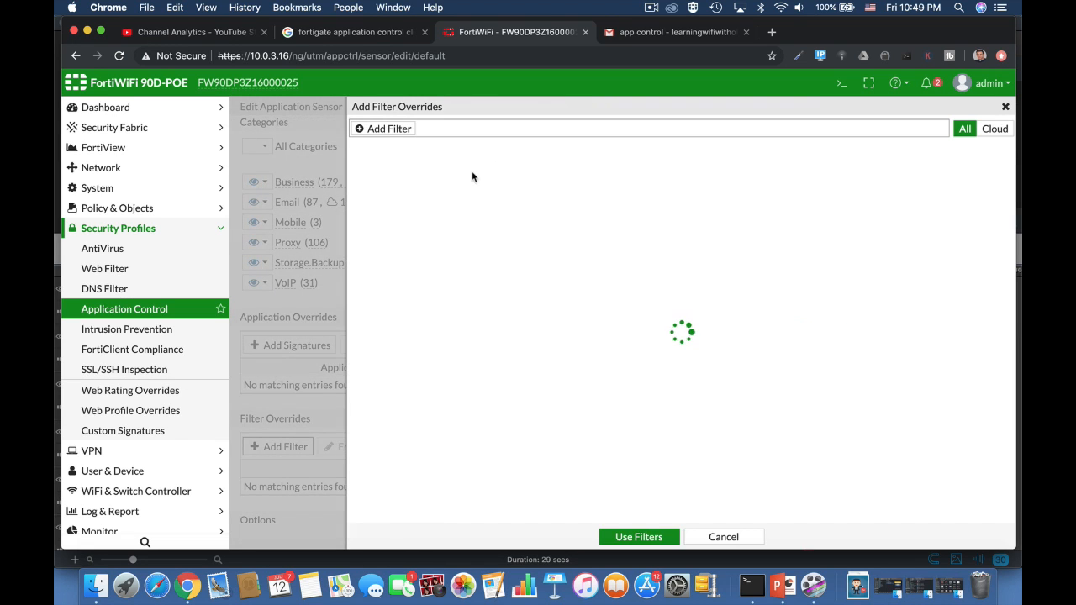
left_click(394, 131)
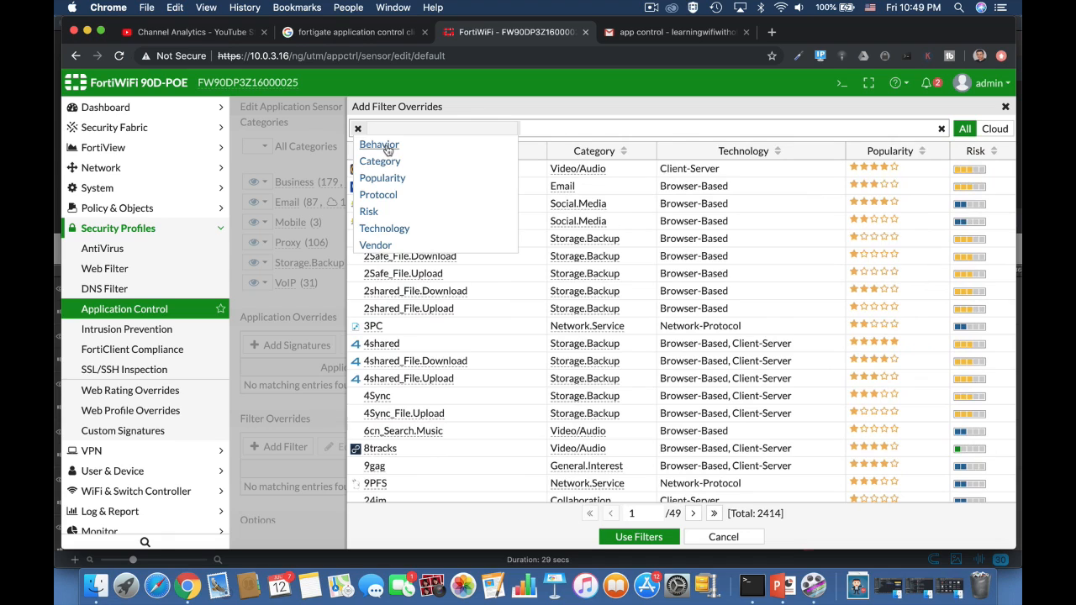
left_click(385, 146)
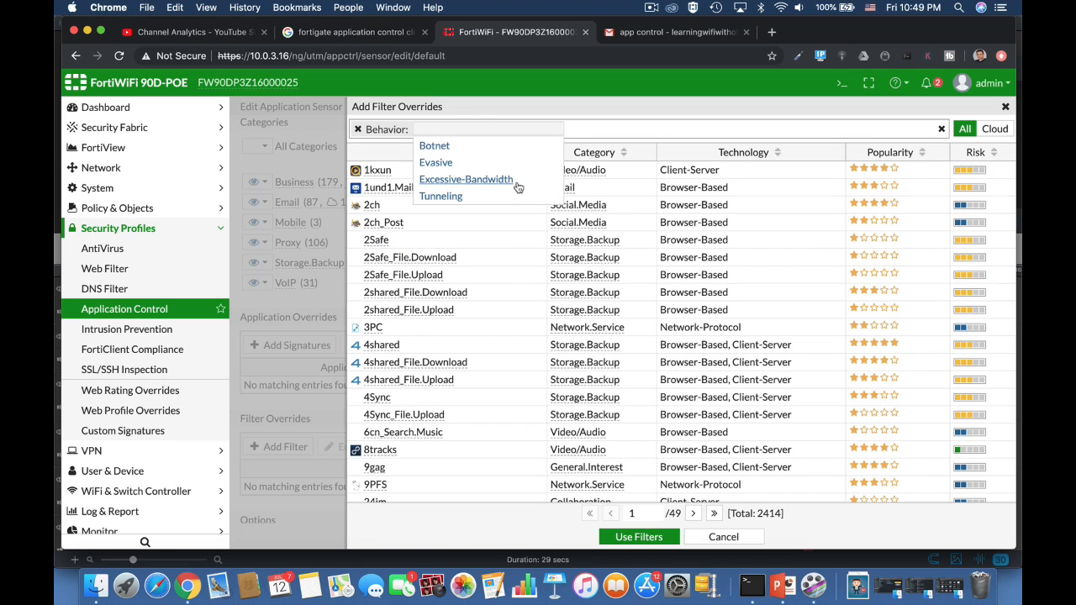
left_click(712, 537)
left_click(711, 536)
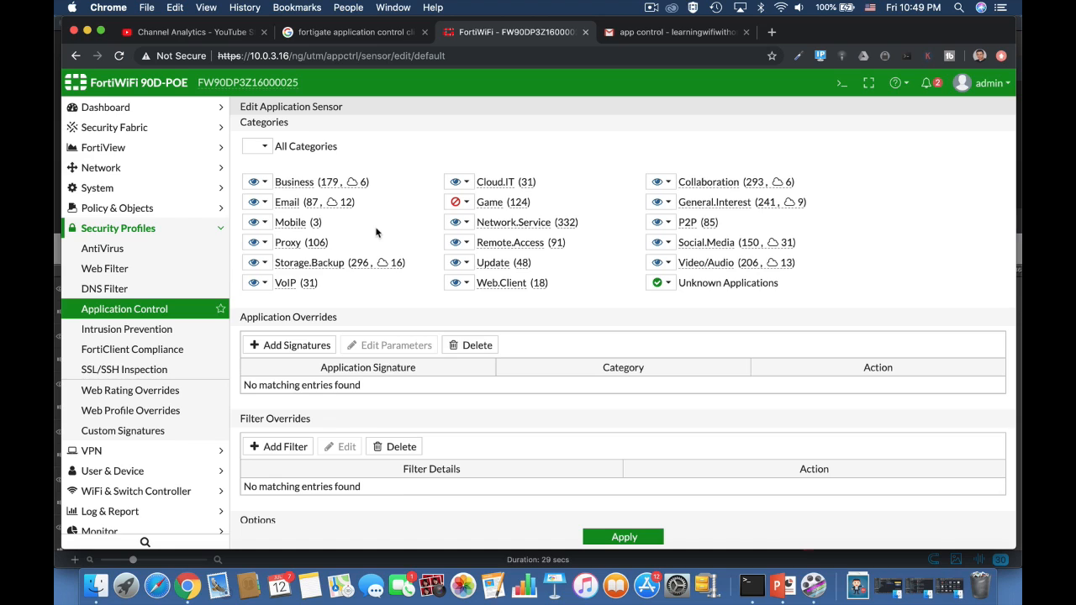
Add an application override signature for Battlefield.Game to the default application sensor.
left_click(467, 202)
left_click(467, 202)
left_click(295, 345)
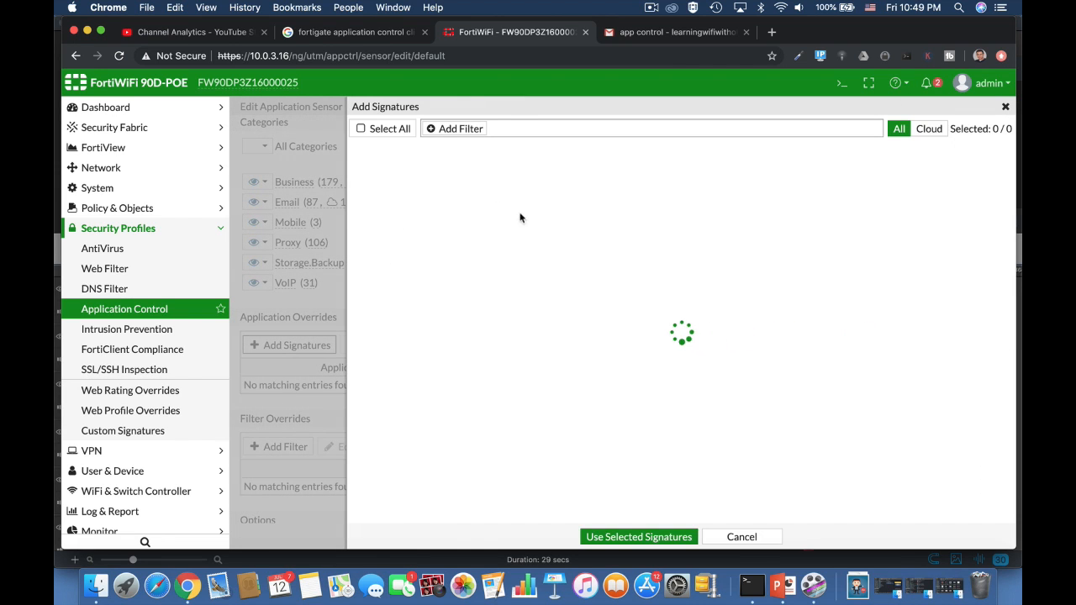
left_click(451, 128)
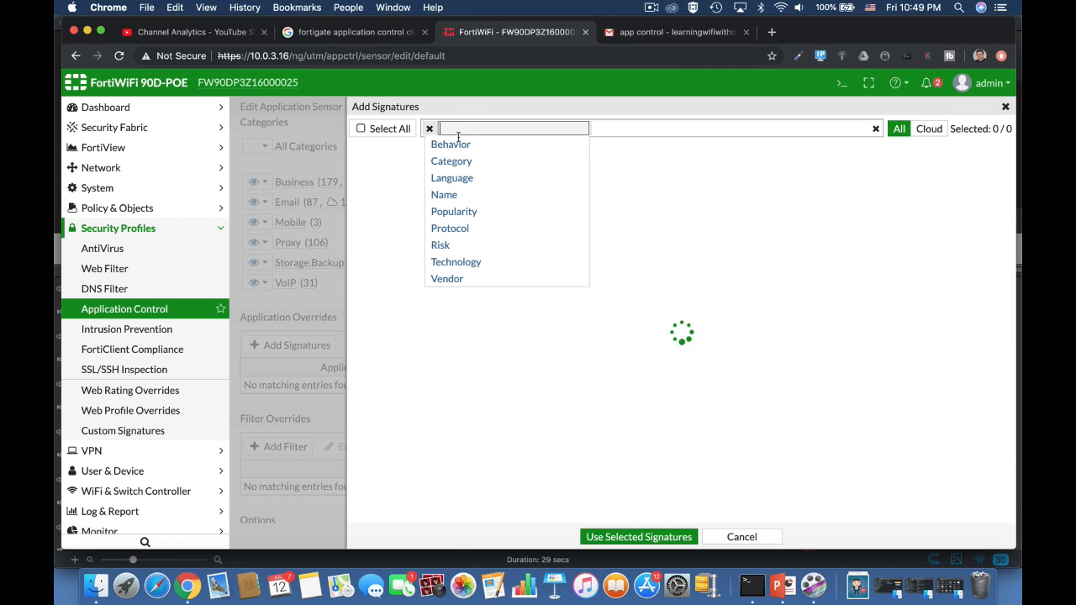
left_click(445, 195)
type("bat")
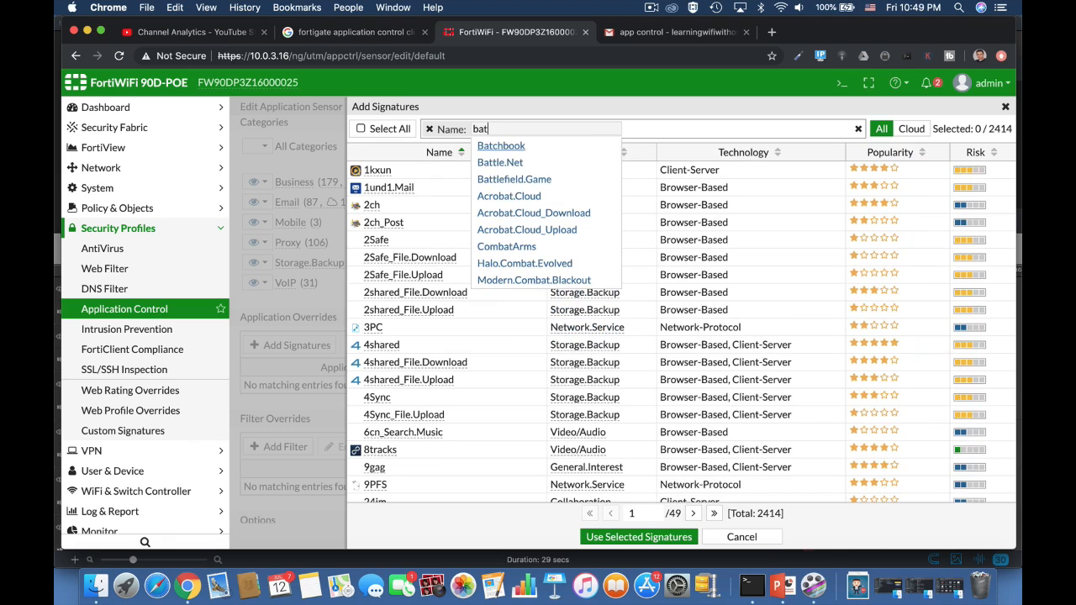
left_click(526, 180)
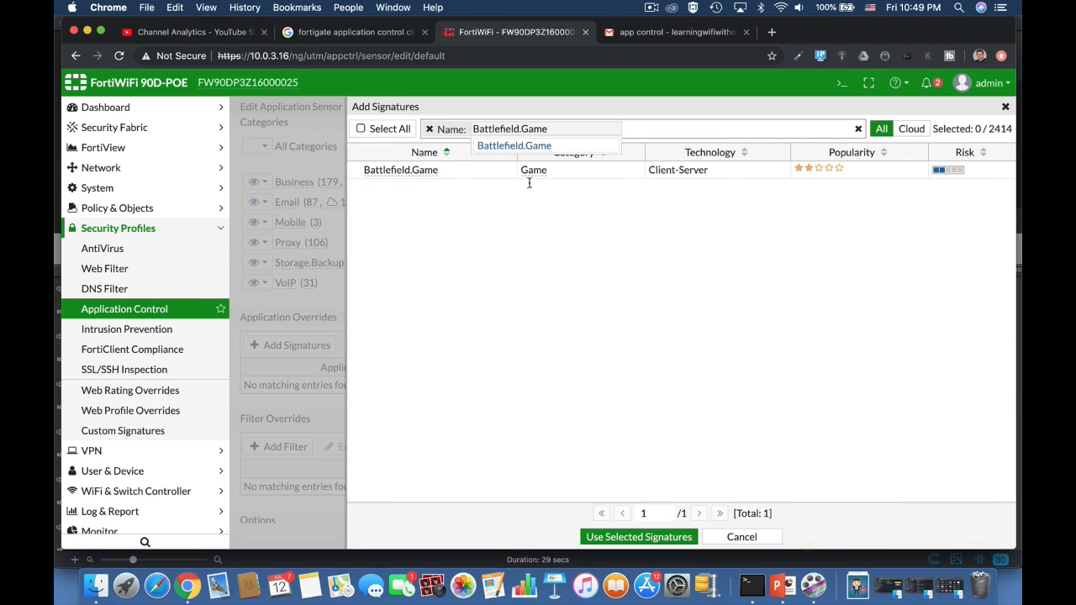
left_click(617, 237)
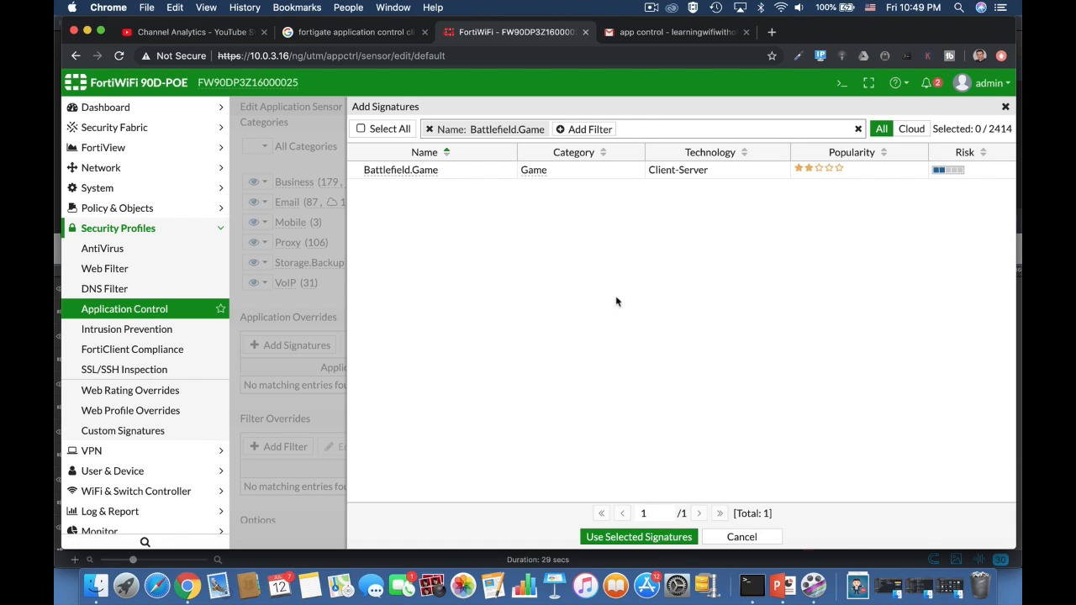
left_click(403, 168)
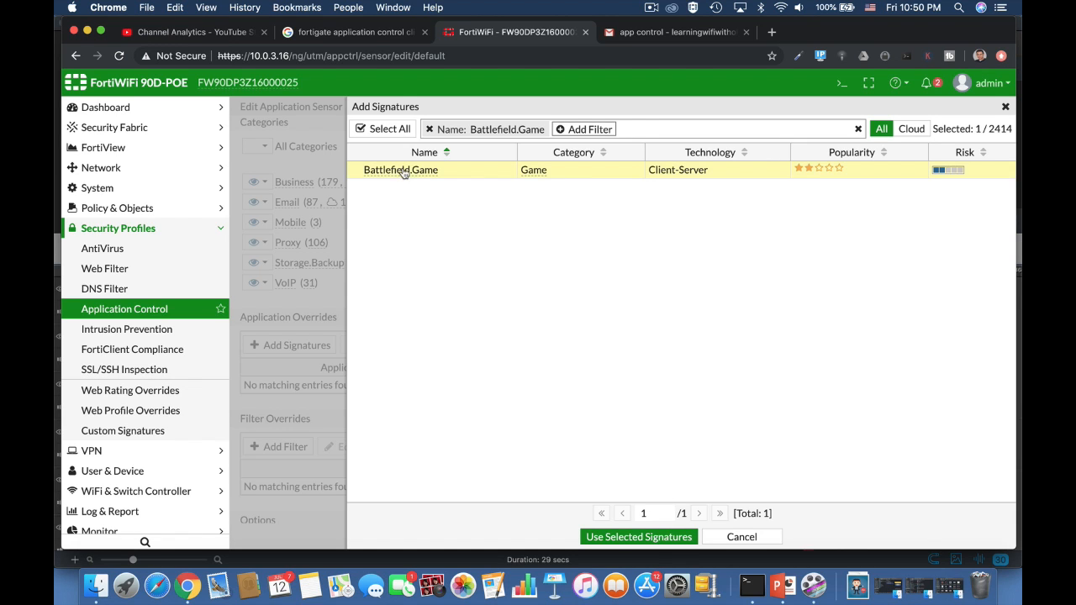
left_click(646, 536)
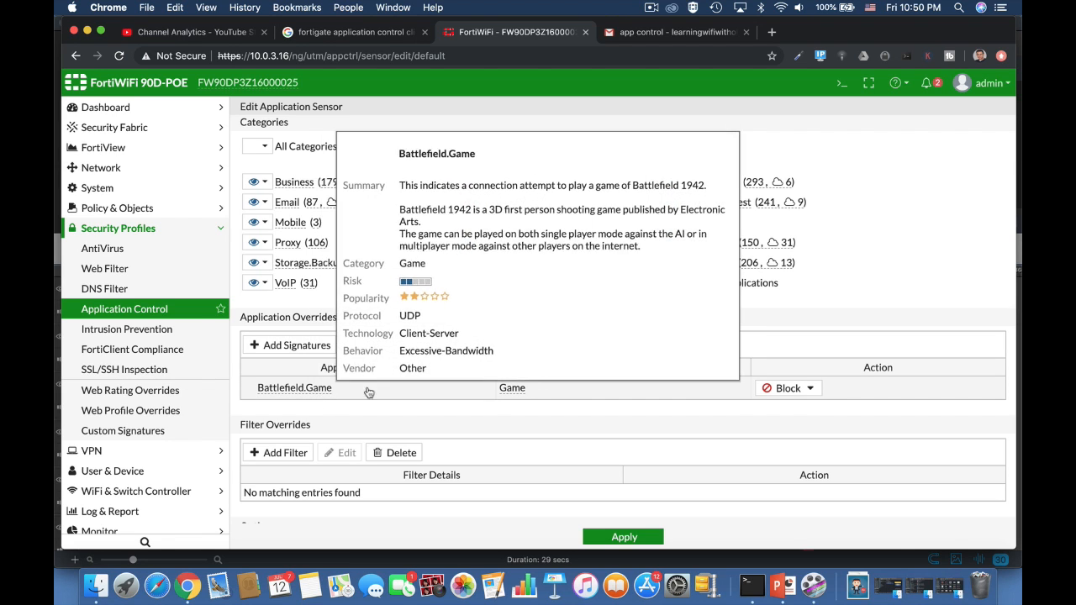
Set the Battlefield.Game override action to Monitor.
left_click(770, 389)
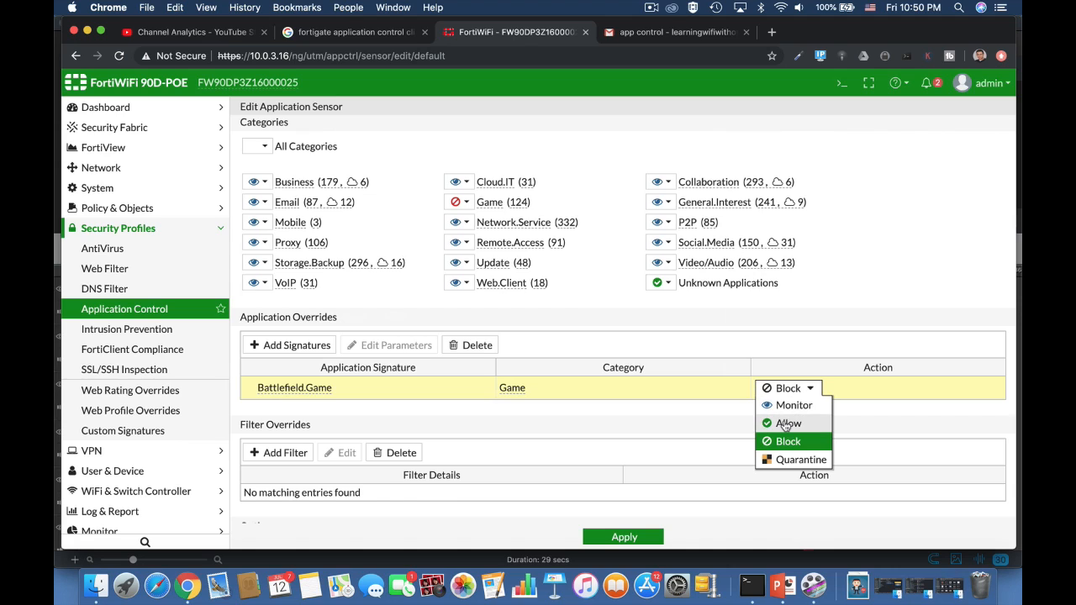
left_click(787, 425)
left_click(786, 389)
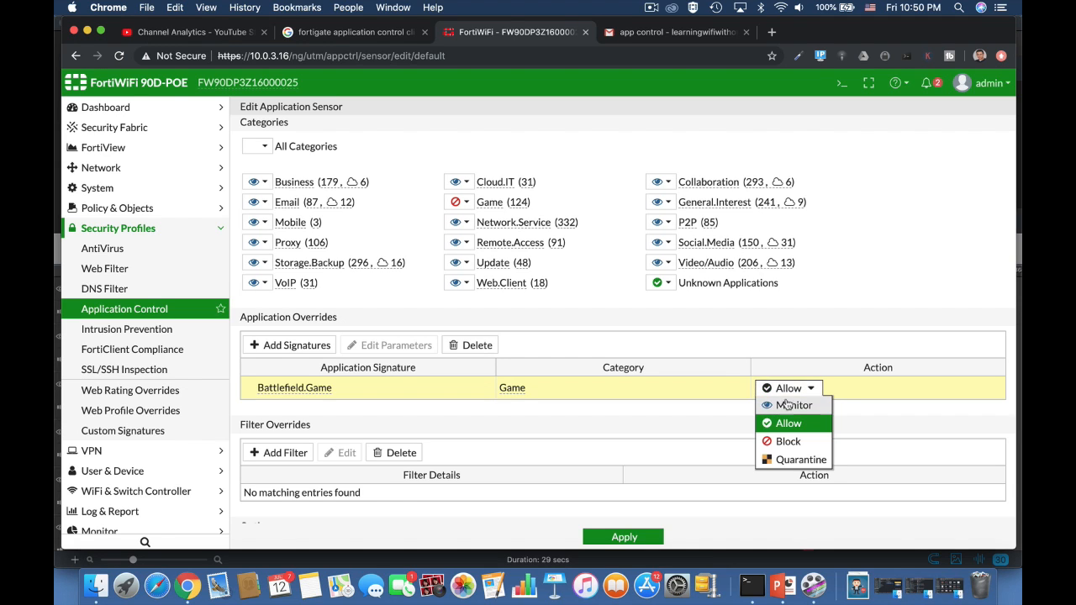
left_click(784, 407)
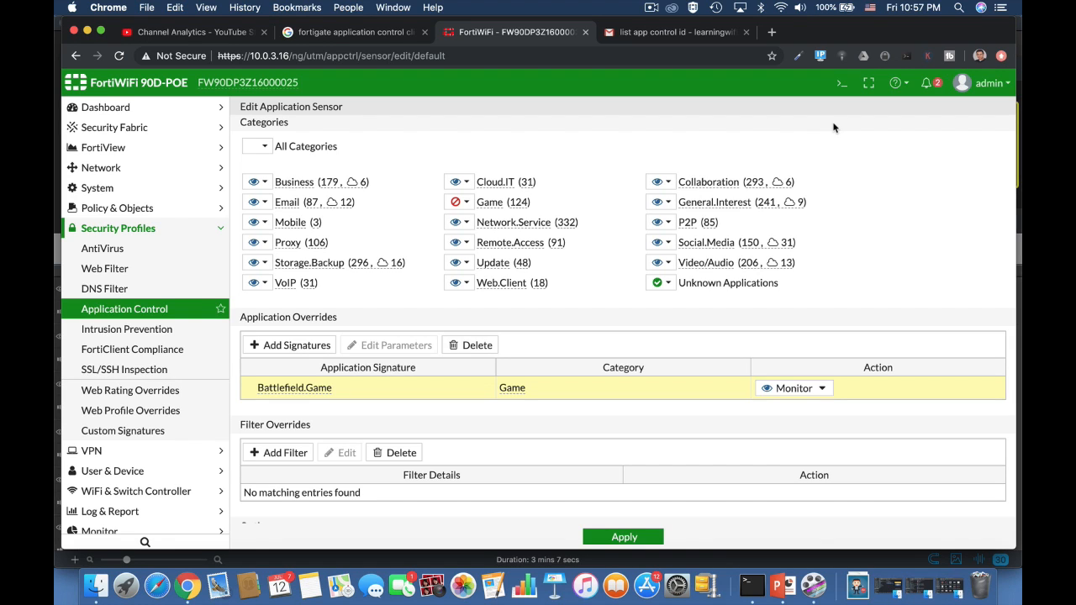
Open the CLI console, enter config application list and create list entry 0.
left_click(841, 83)
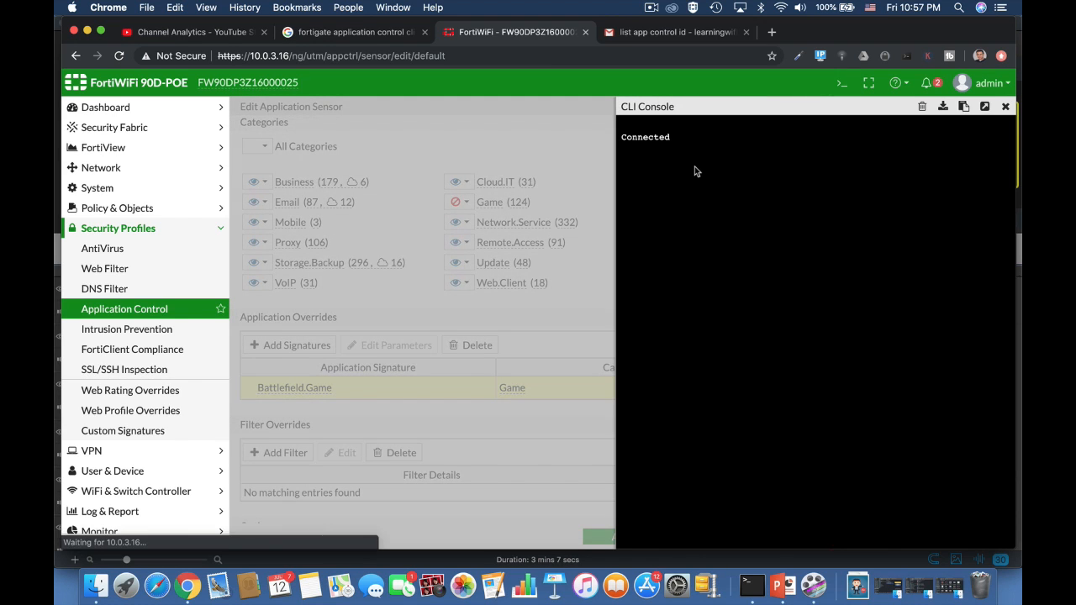
type("config ")
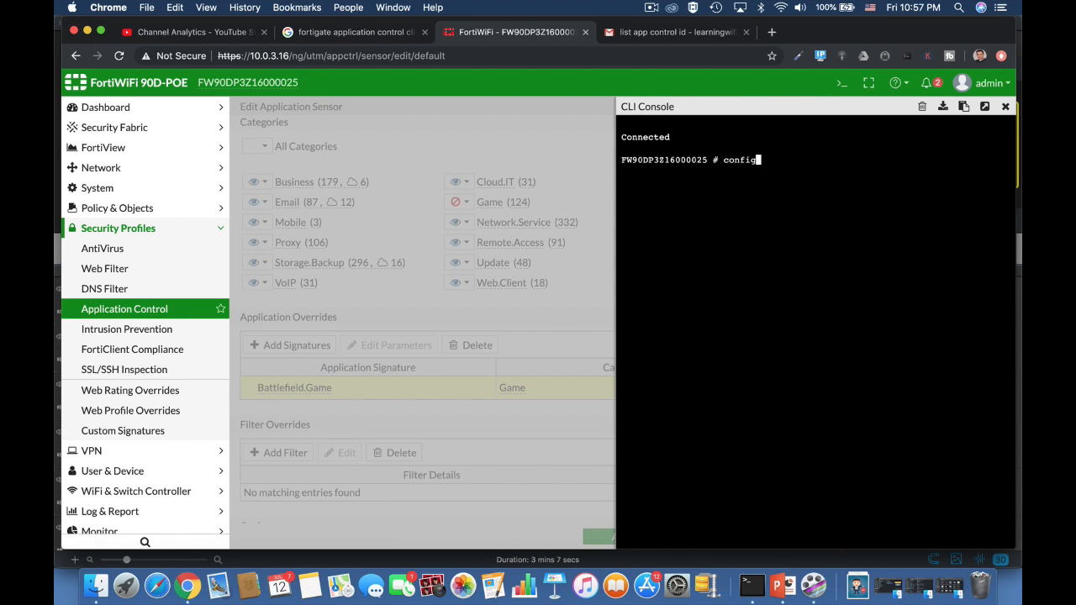
type("application list")
key("Return")
type("edit")
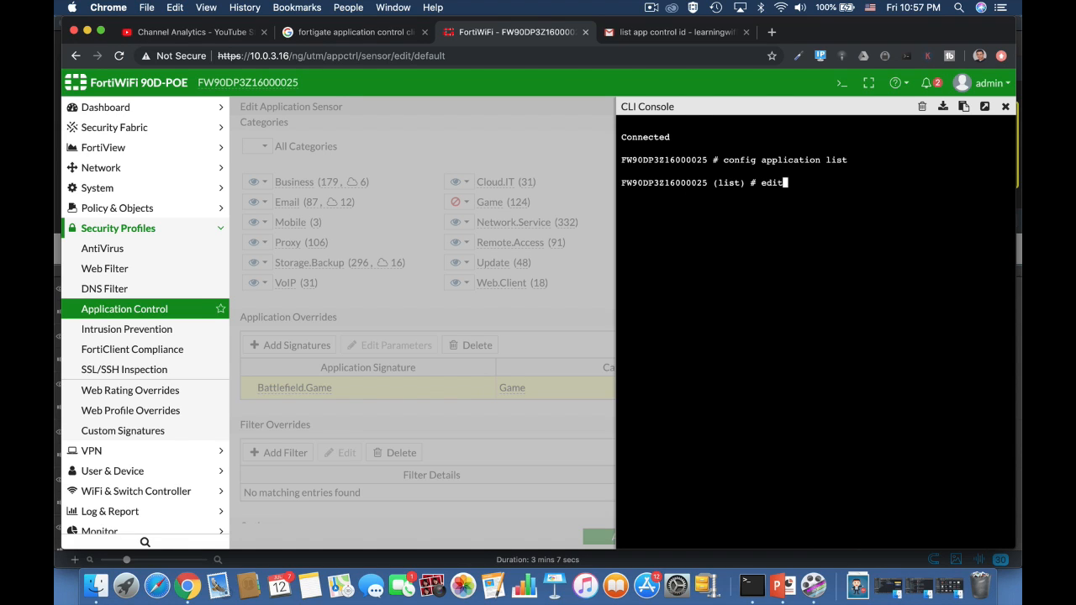
type(" 0")
key("Return")
In the CLI, enter config entries and create entry 0 within the application list.
type("conf")
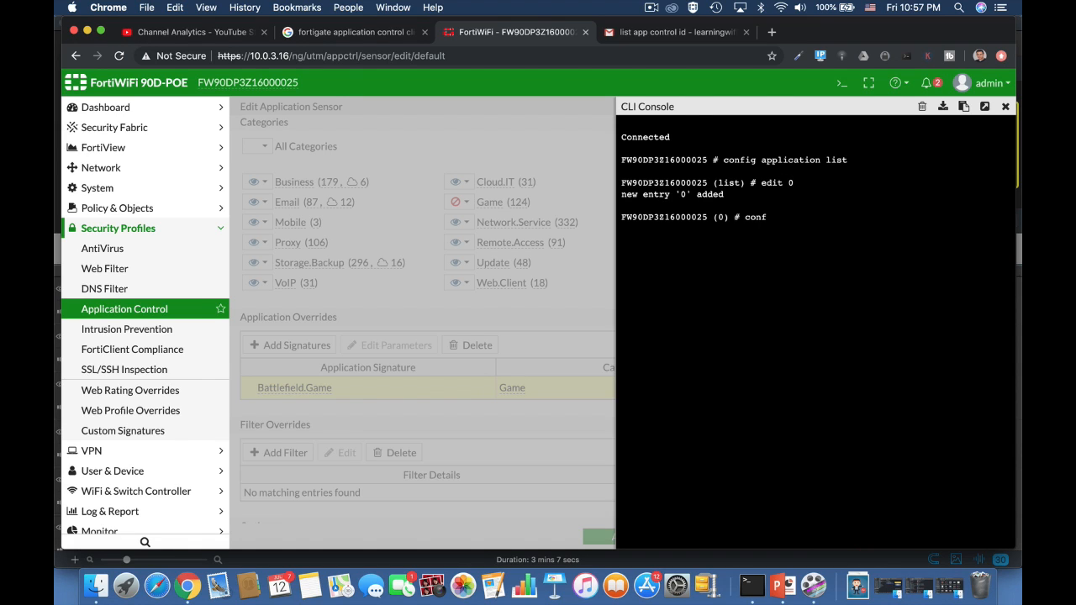
type("ig entries")
key("Return")
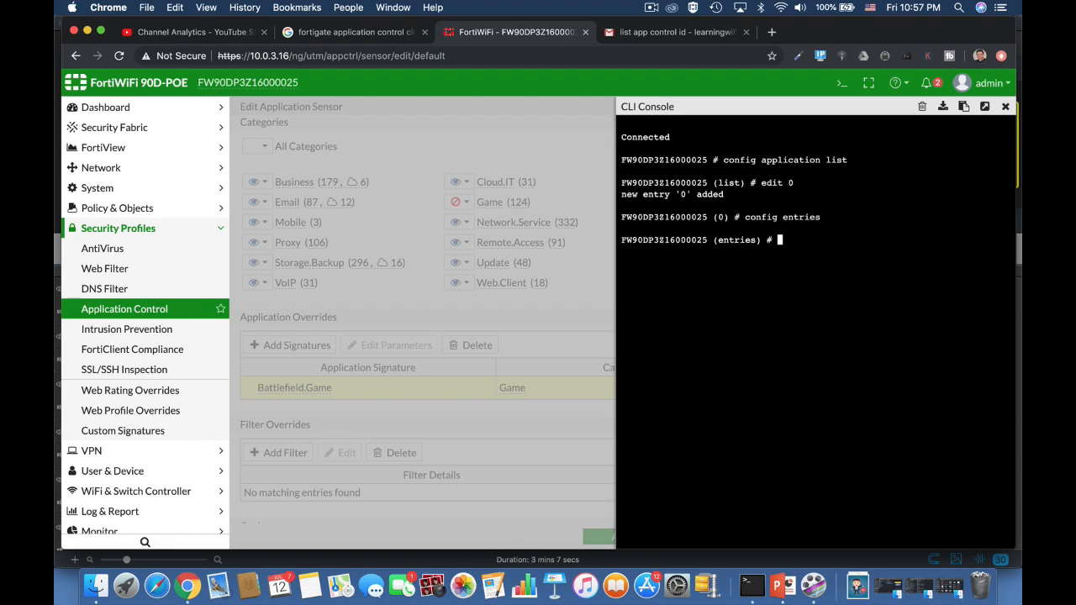
type("edit 0")
key("Return")
List the available application IDs for the set application command and page through the list.
type("set application")
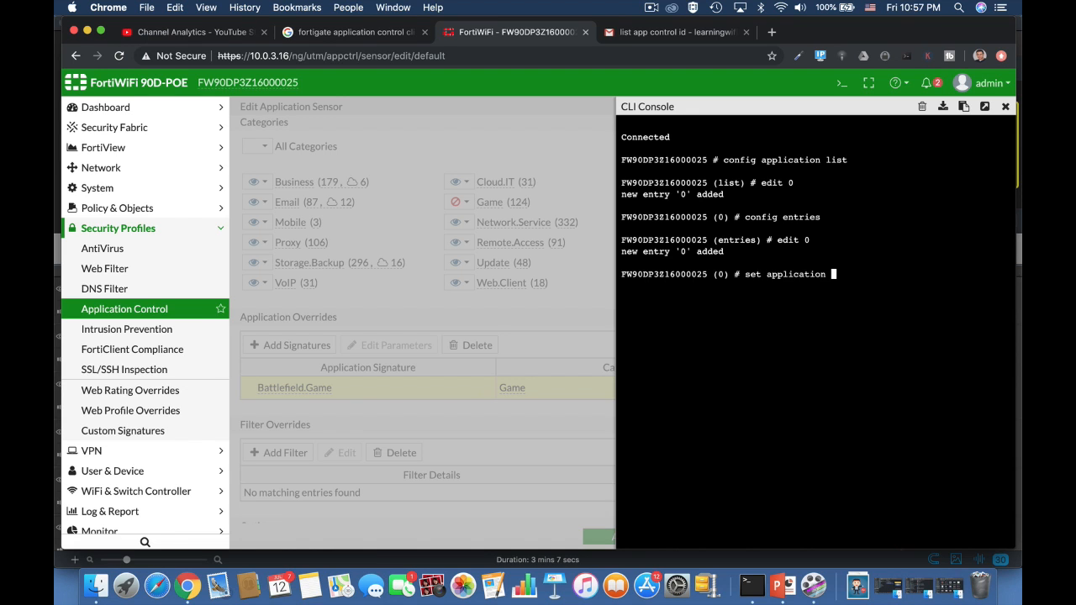
key("question")
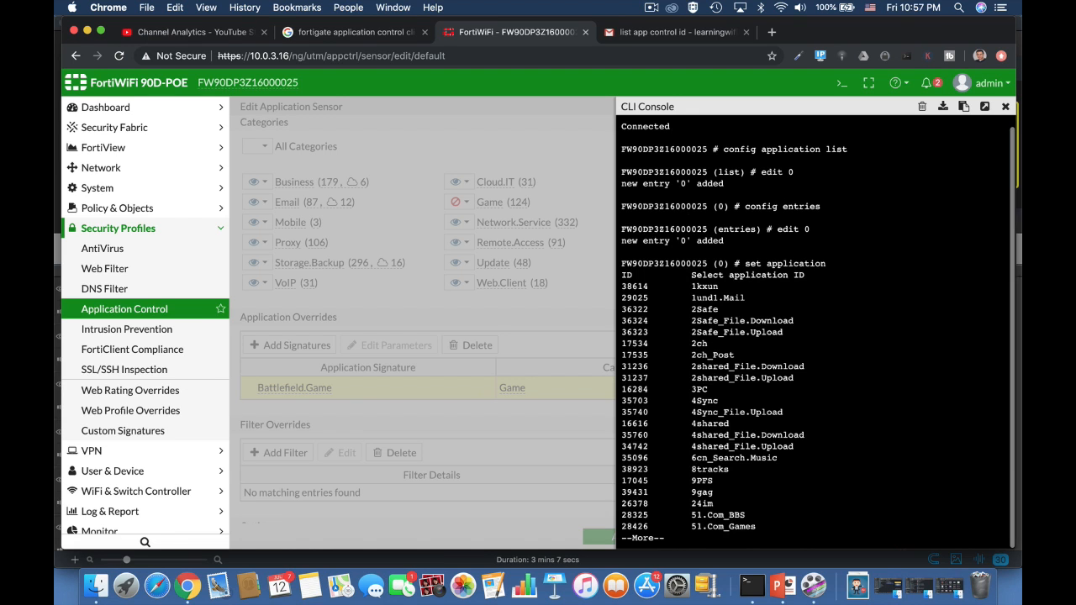
key("space")
key("space")
key("space")
key("space")
key("space")
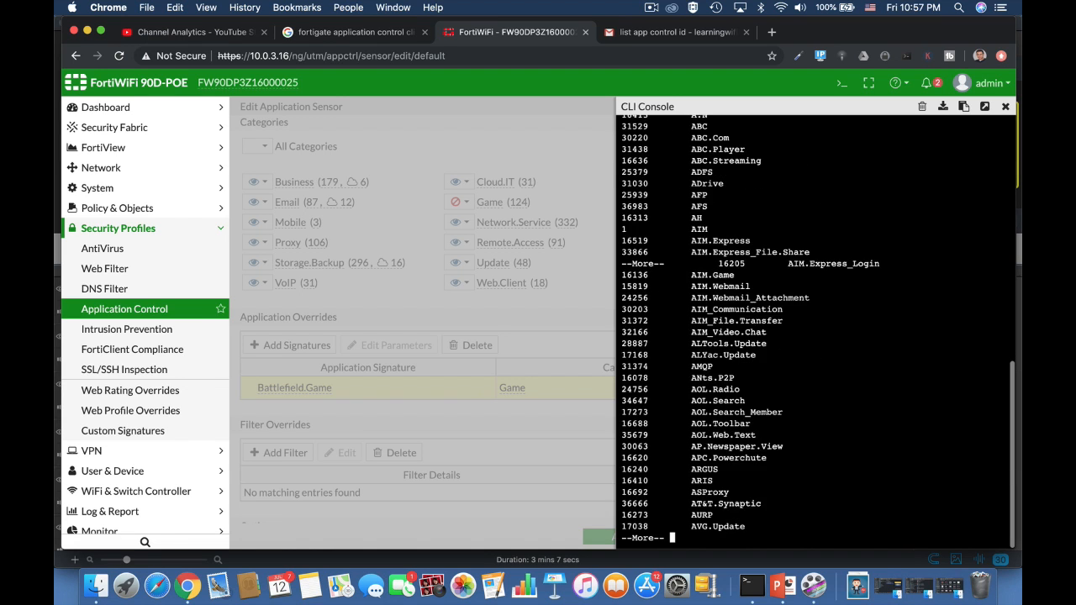
key("space")
key("space")
key("space")
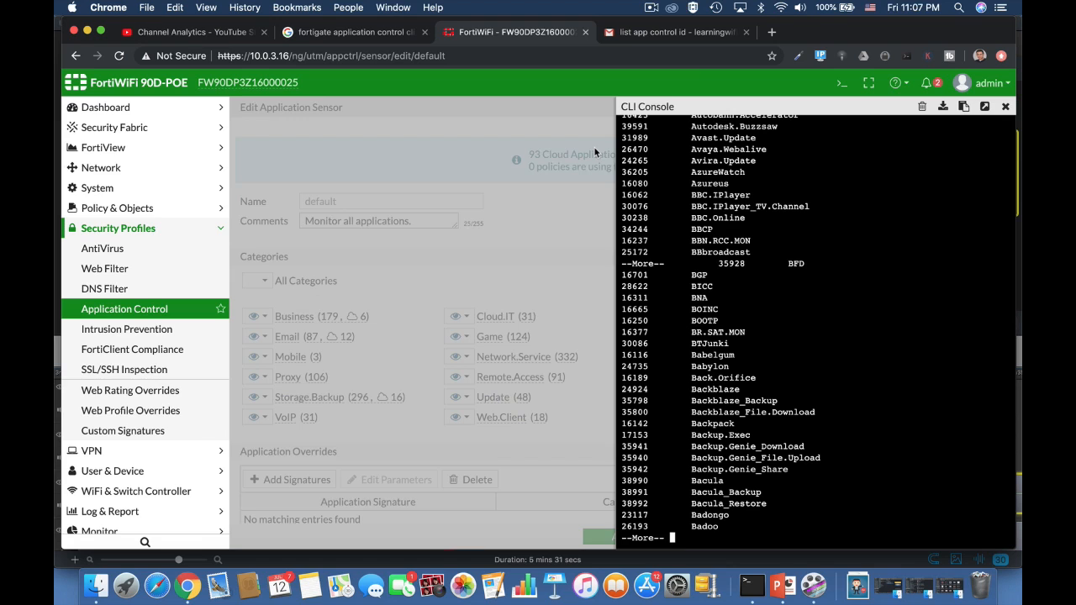
Close the CLI console and create a new application sensor named Gaming.
left_click(1005, 108)
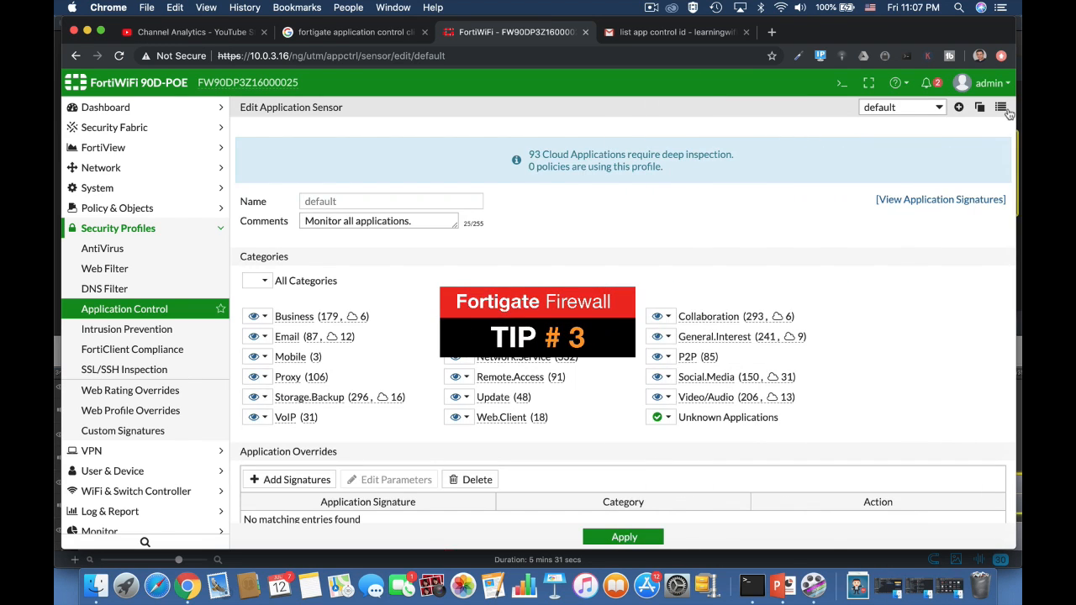
left_click(957, 108)
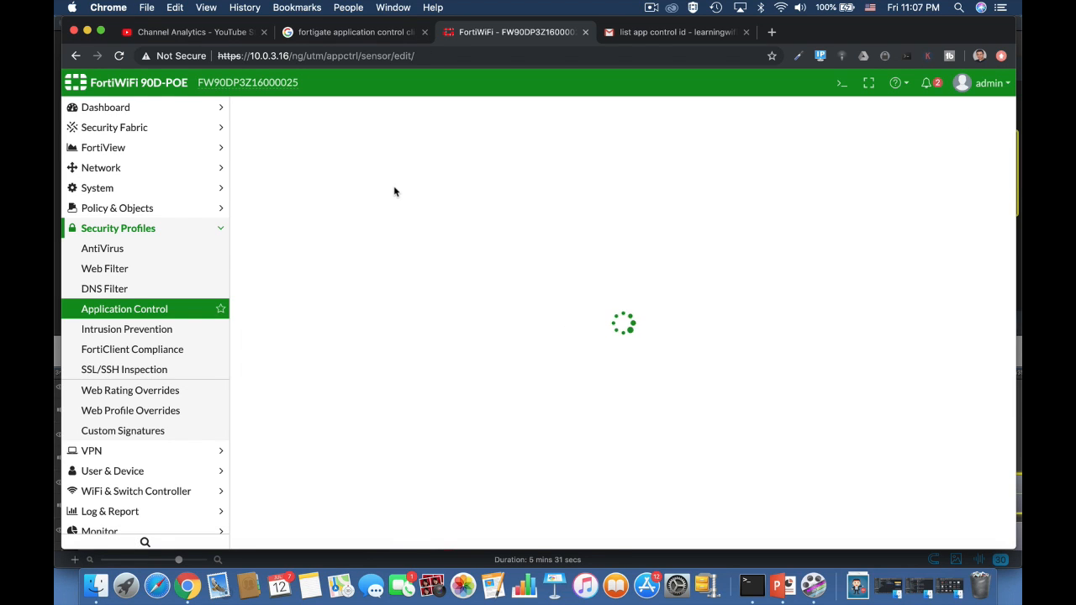
left_click(321, 195)
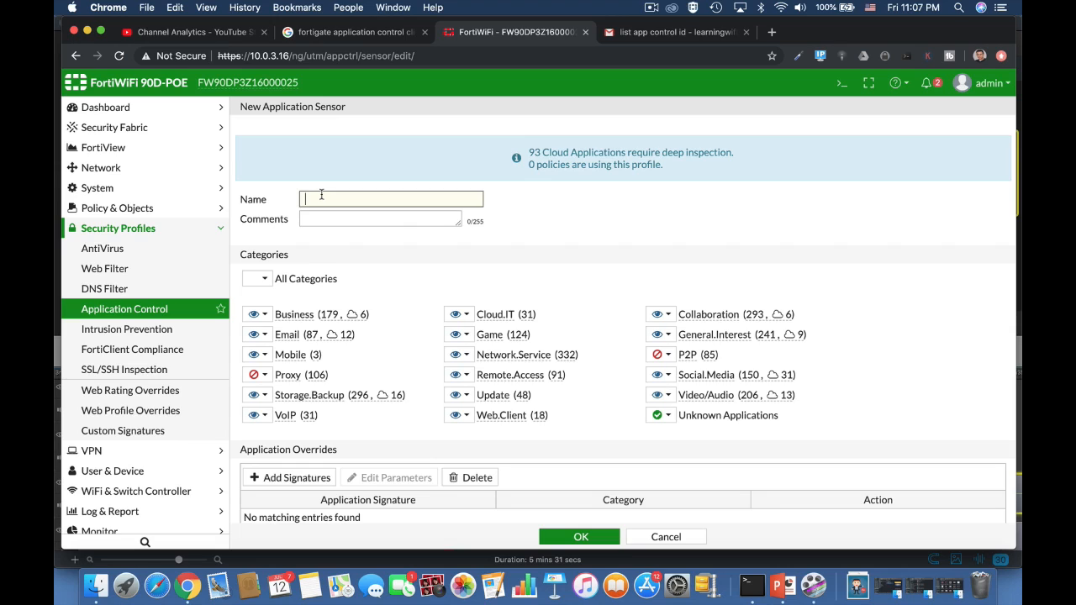
type("Fame")
type("ing")
left_click_drag(310, 202, 293, 203)
type("G")
Add the Battlefield.Game signature as an application override in the new sensor, filtering signatures by name.
scroll(476, 438, "down", 3)
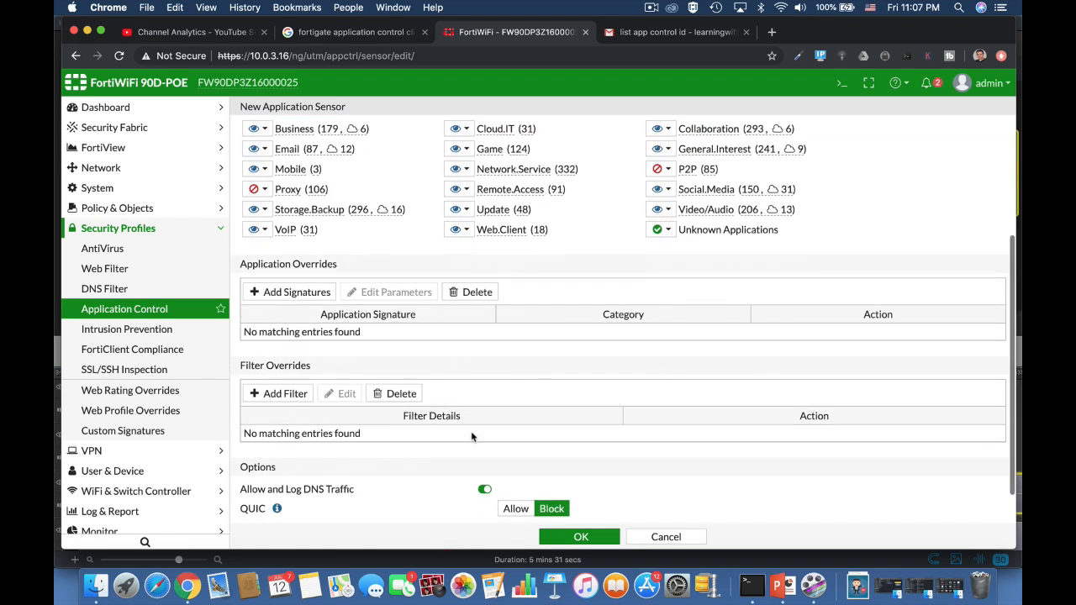
left_click(296, 291)
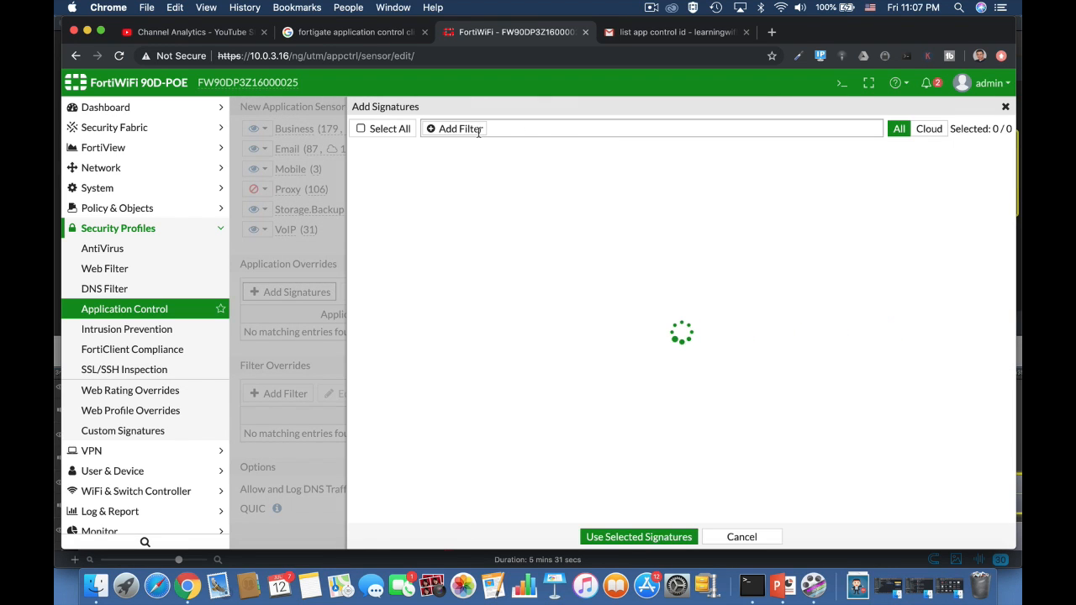
left_click(461, 130)
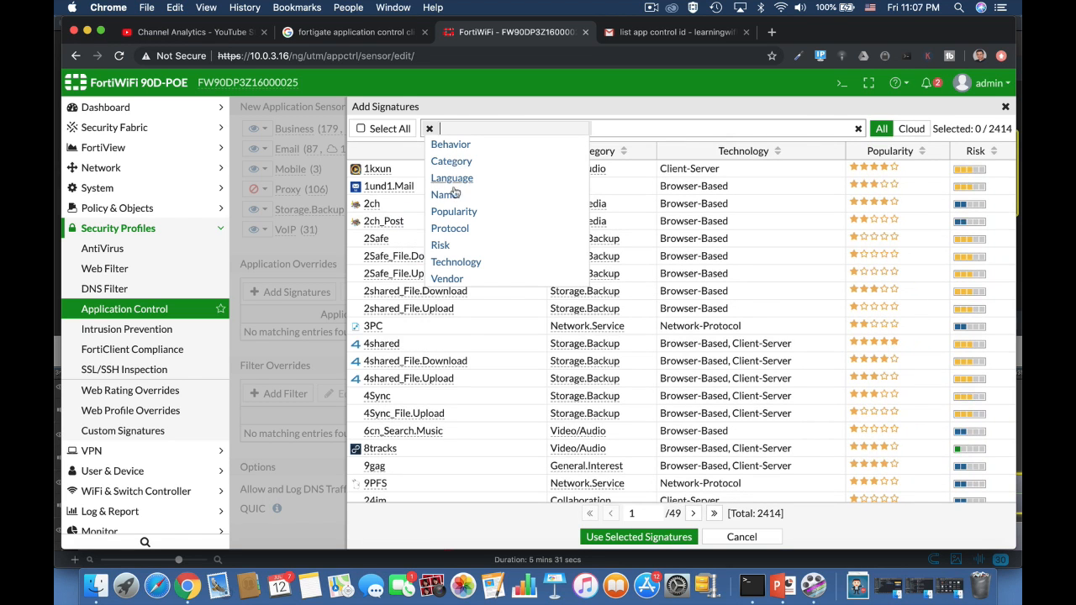
left_click(451, 198)
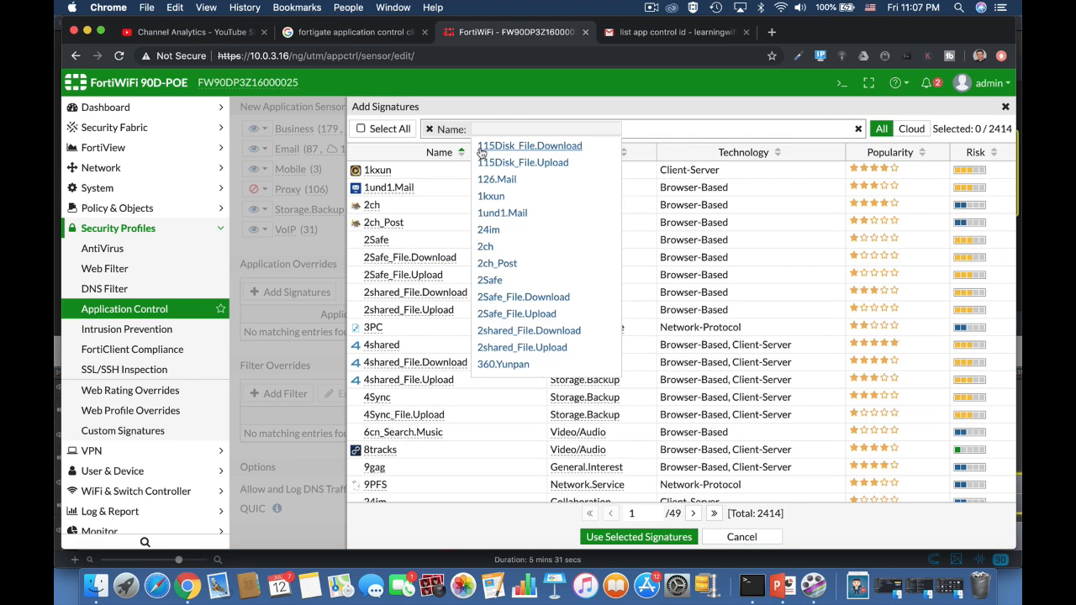
type("batt")
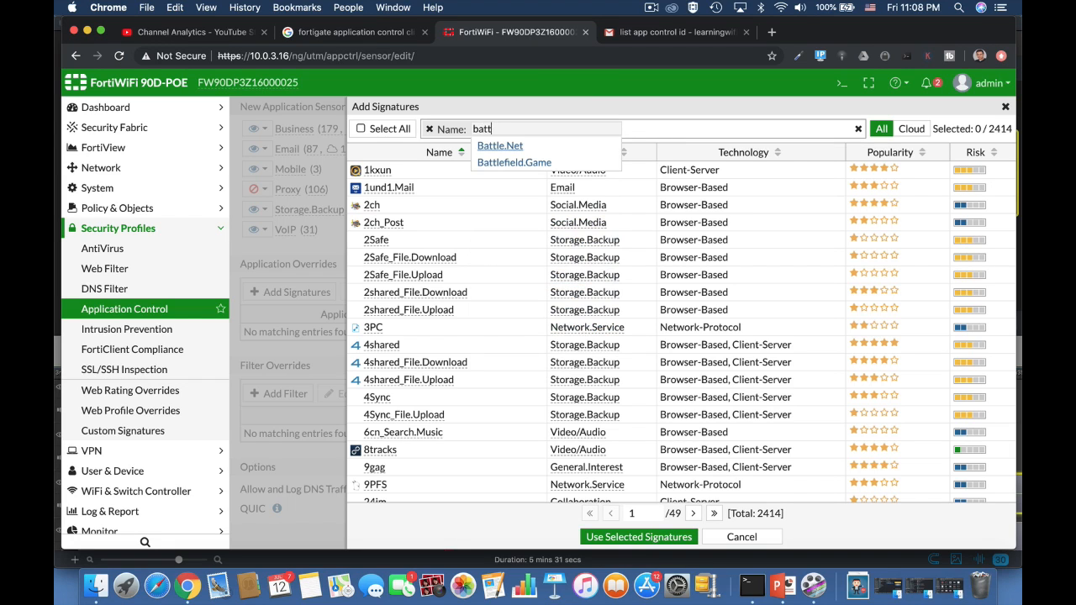
left_click(504, 163)
key("Return")
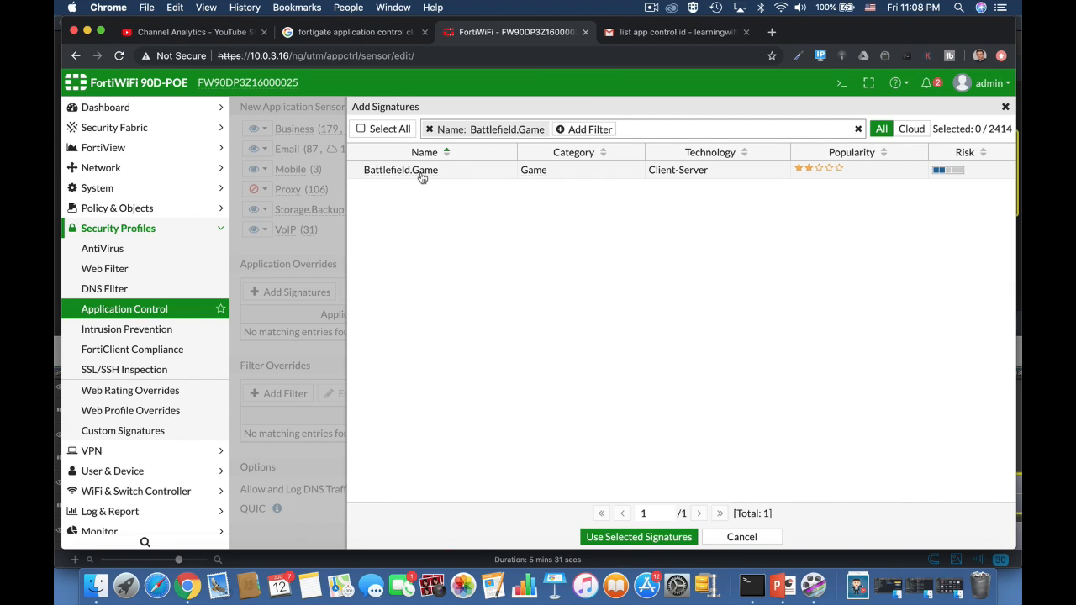
left_click(422, 172)
left_click(647, 536)
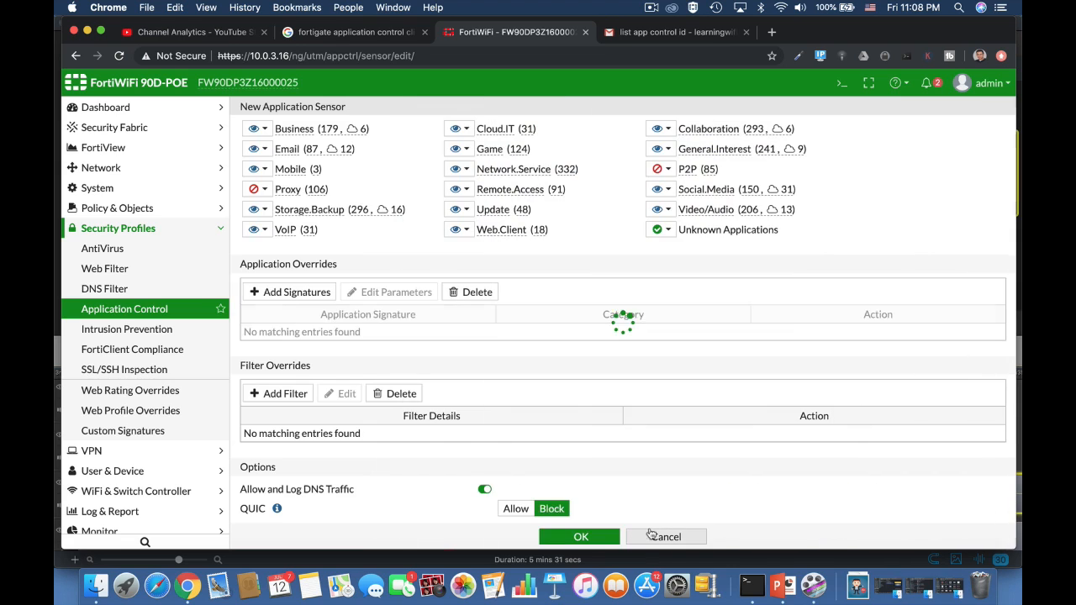
Set the Battlefield.Game override action to Allow, block the Game category, and save the Gaming sensor.
left_click(788, 334)
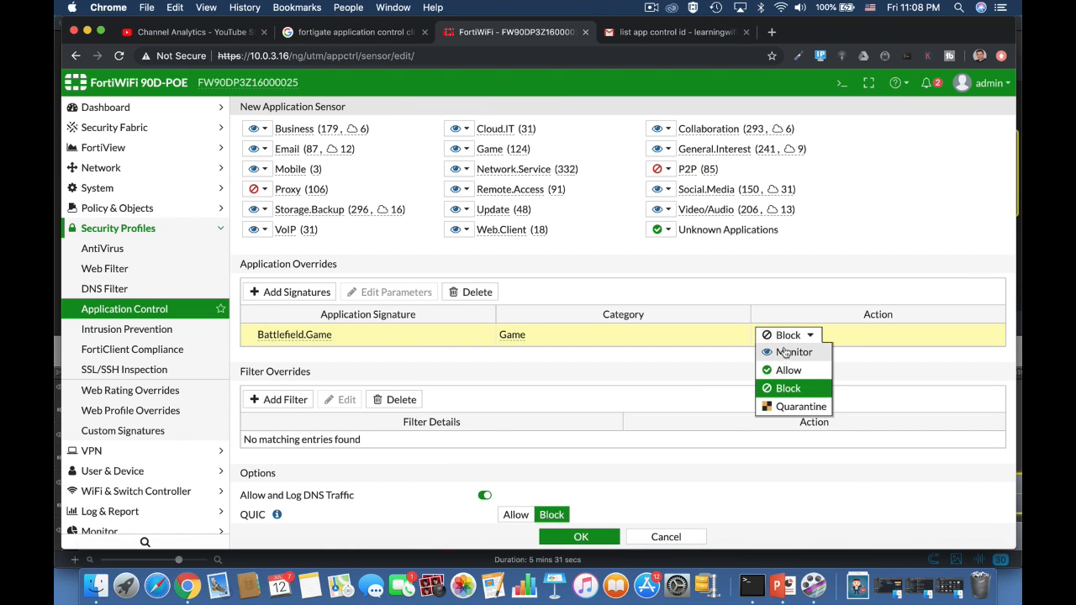
left_click(787, 370)
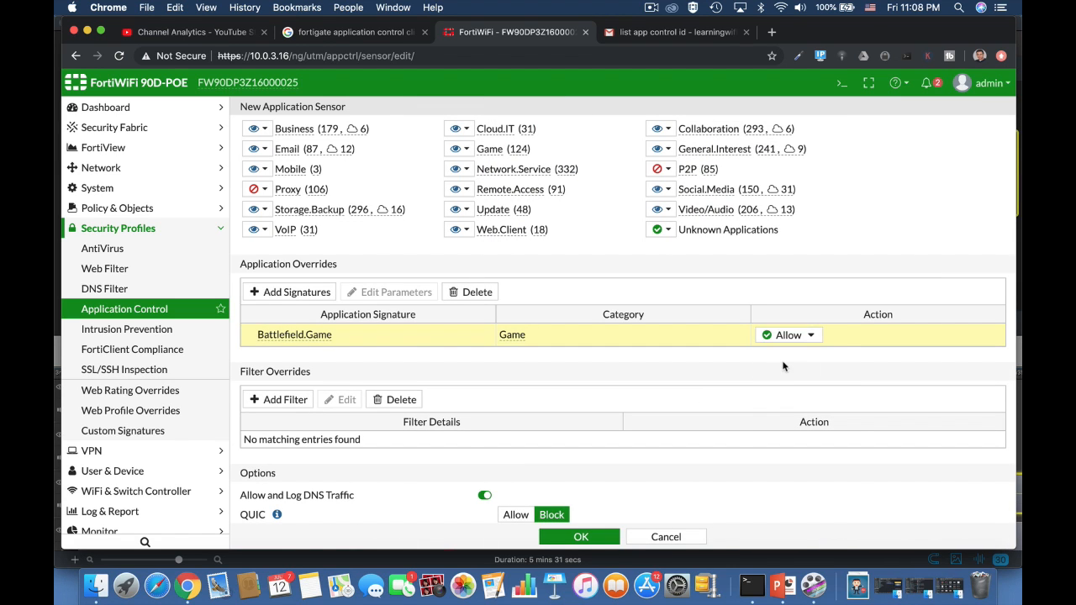
left_click(462, 149)
left_click(469, 202)
left_click(583, 542)
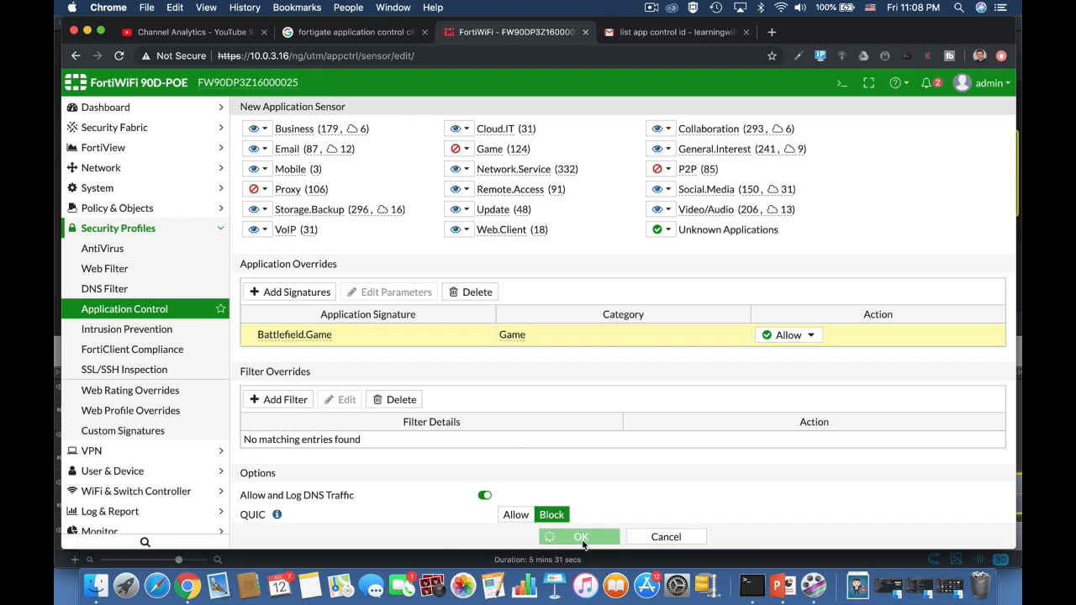
Start a new IPv4 policy and enable Application Control with the Gaming sensor.
left_click(168, 202)
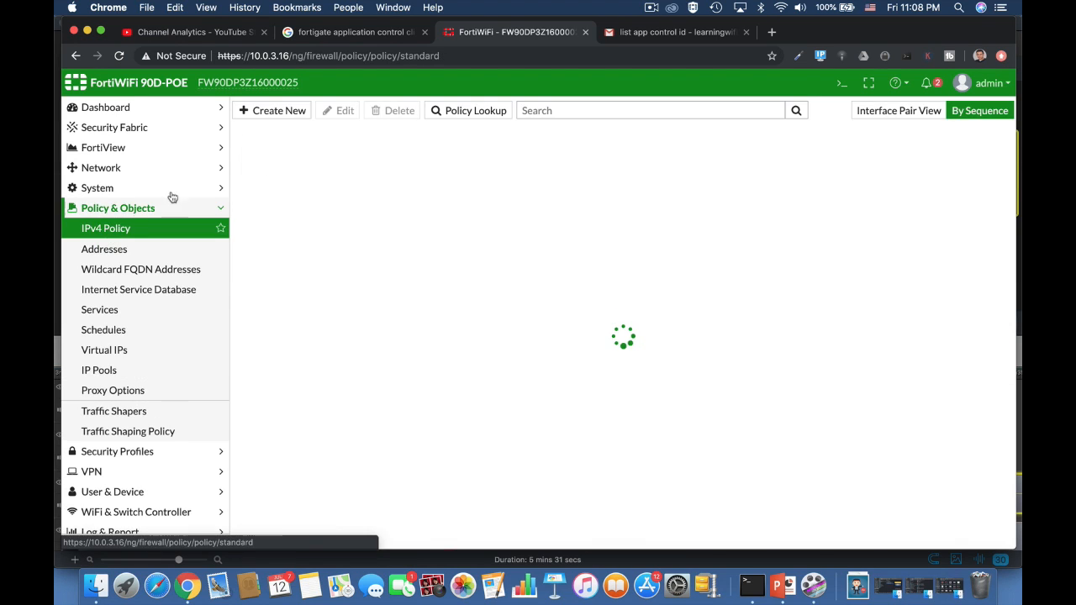
left_click(297, 121)
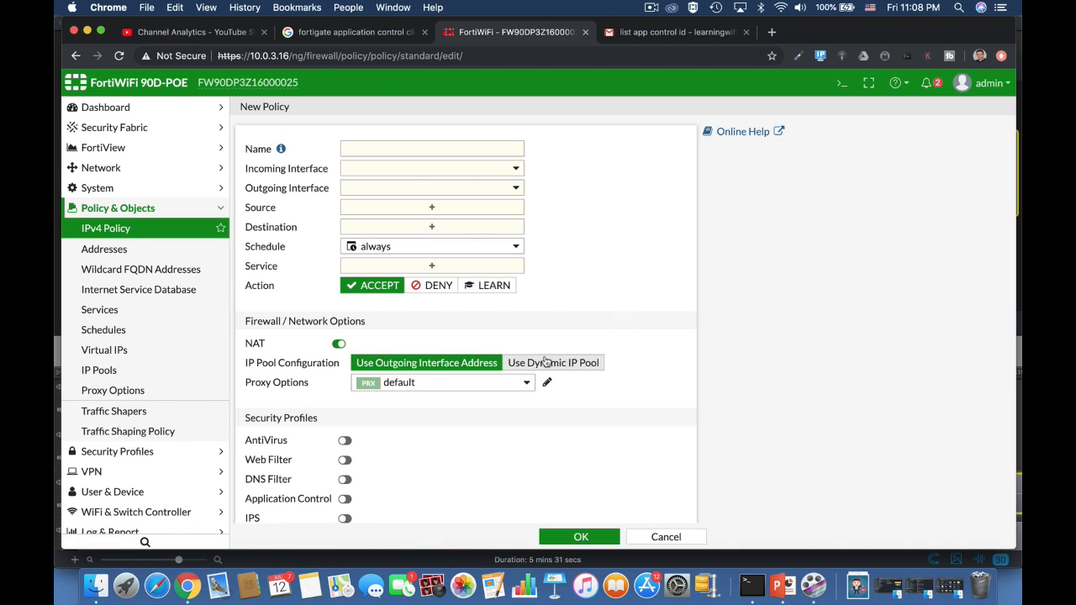
scroll(453, 461, "down", 3)
left_click(346, 366)
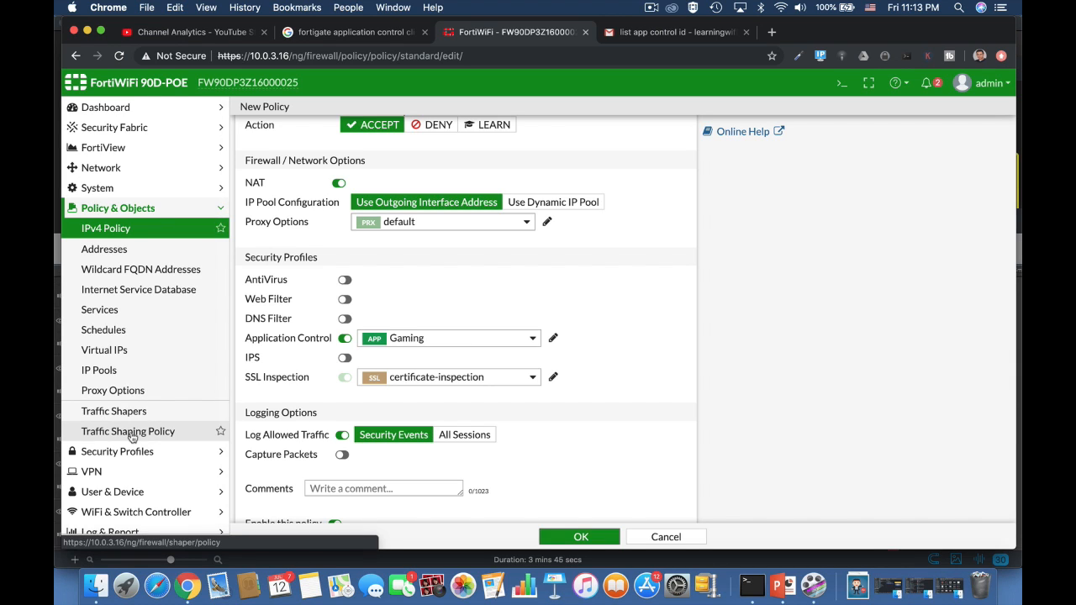
Open the Application Control profile page and review the default sensor's overrides and options.
left_click(150, 452)
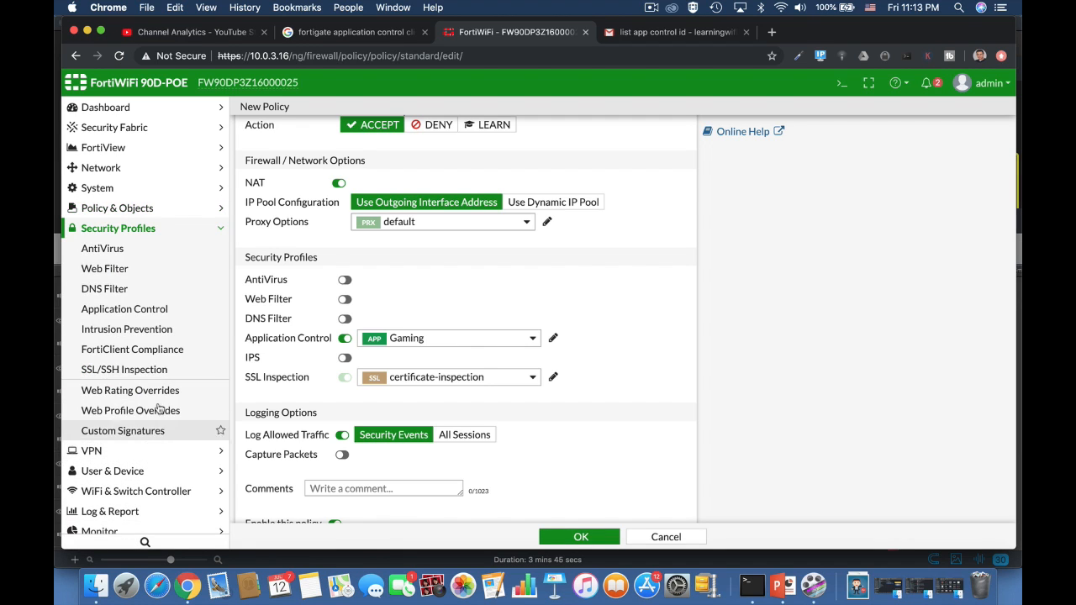
left_click(134, 311)
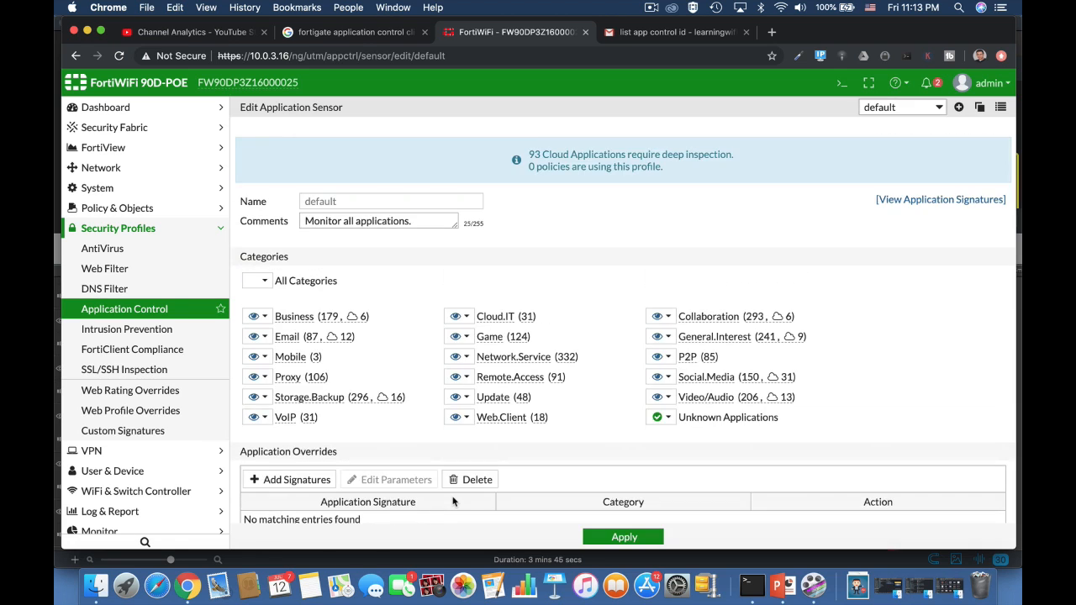
scroll(452, 501, "down", 5)
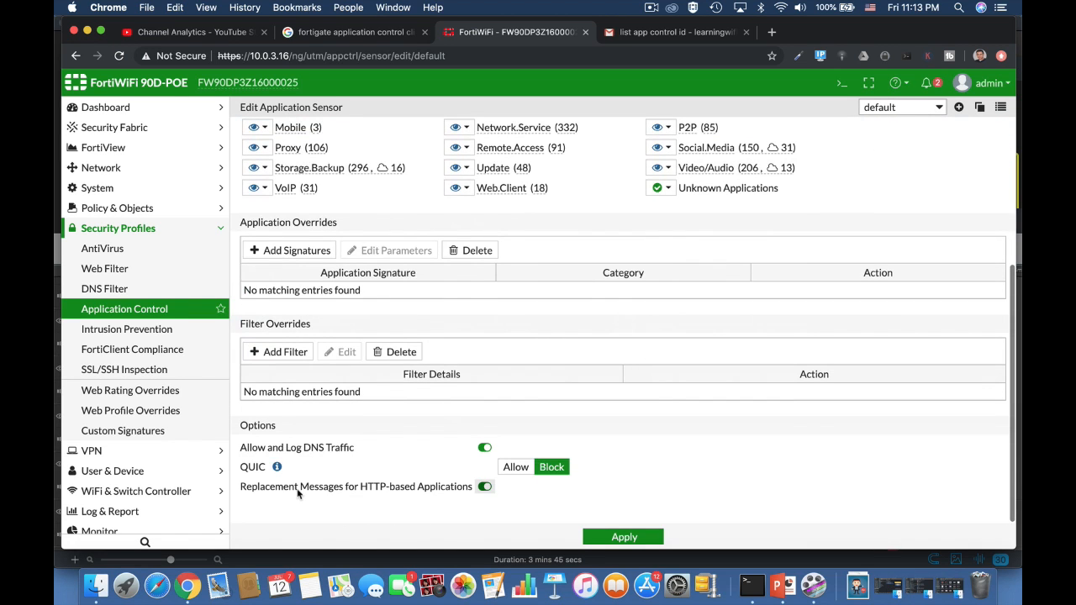